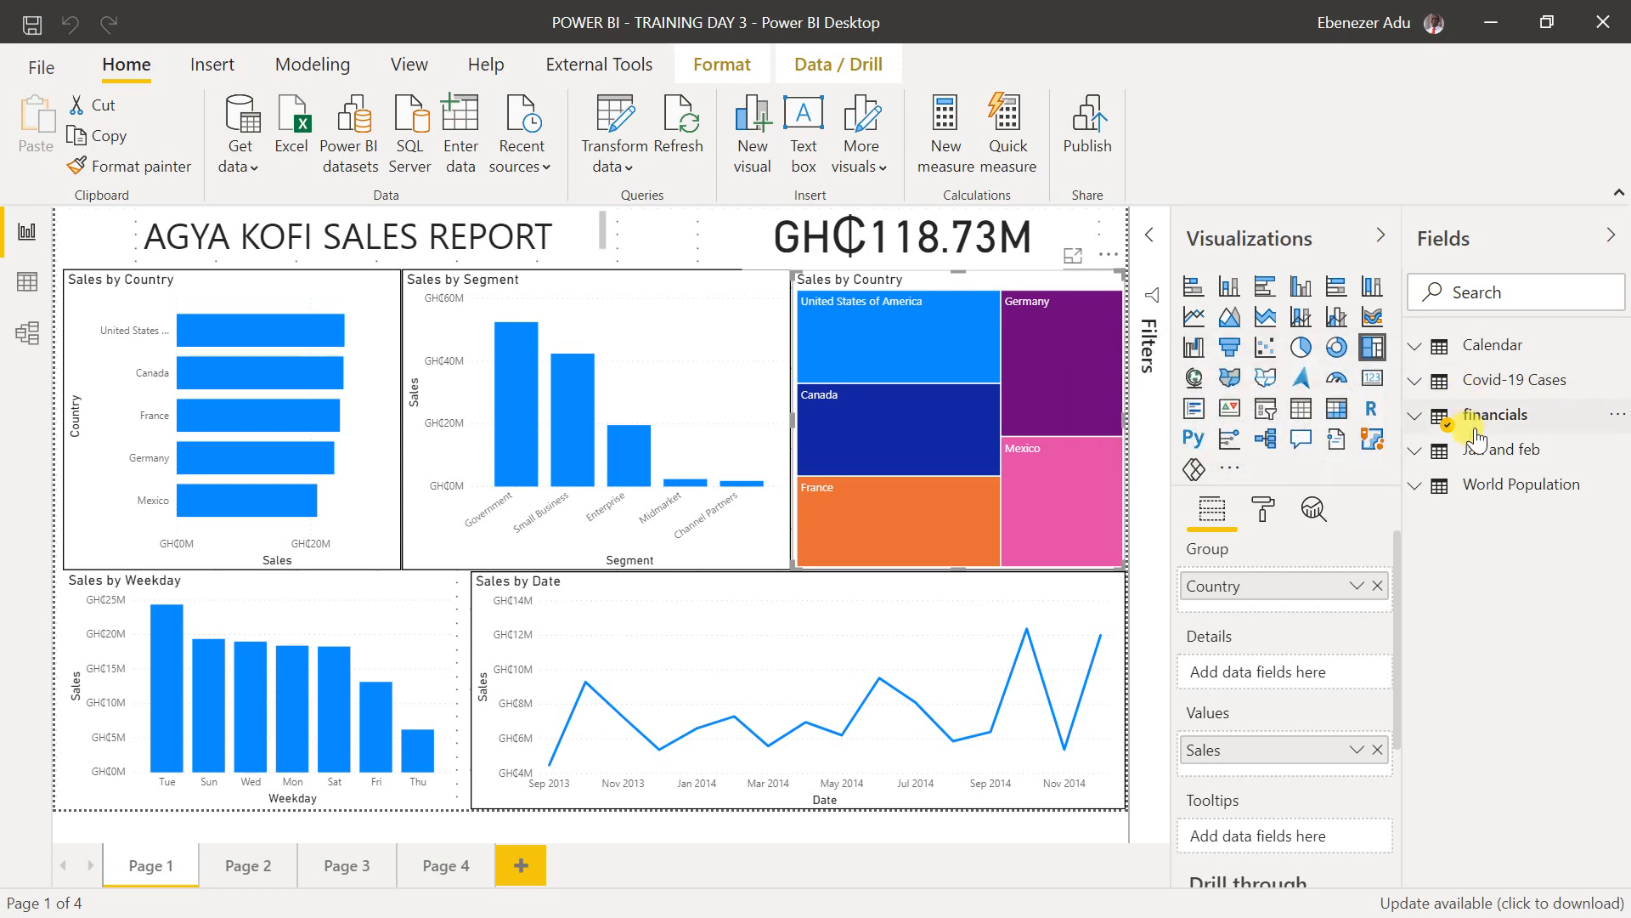
pyautogui.moveTo(1474, 431)
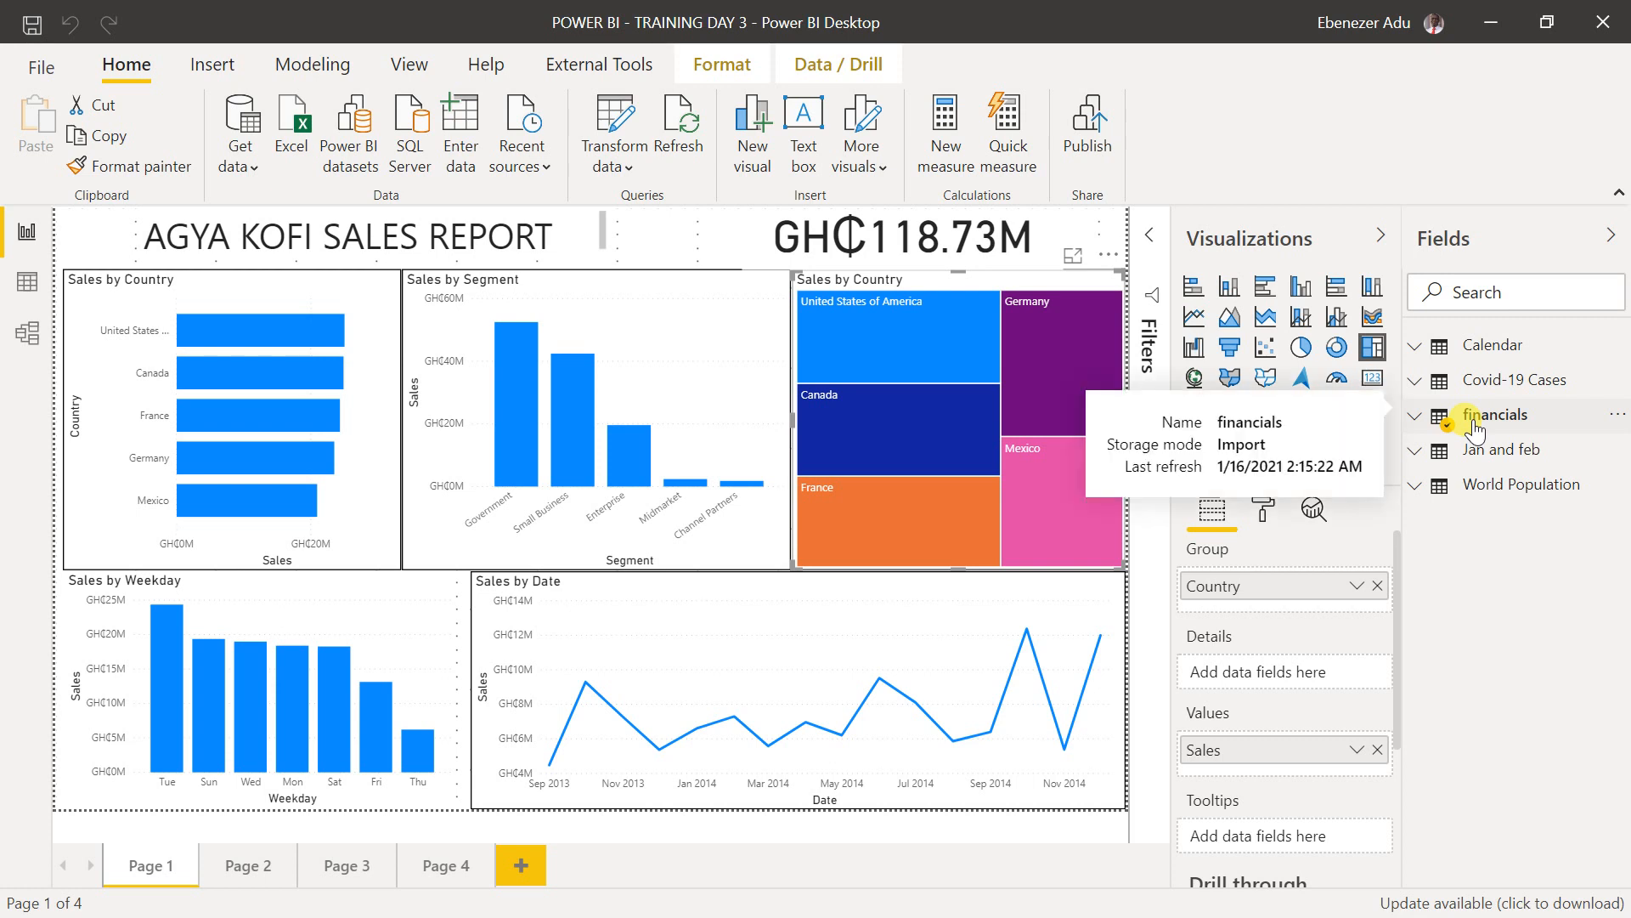
pyautogui.moveTo(1476, 459)
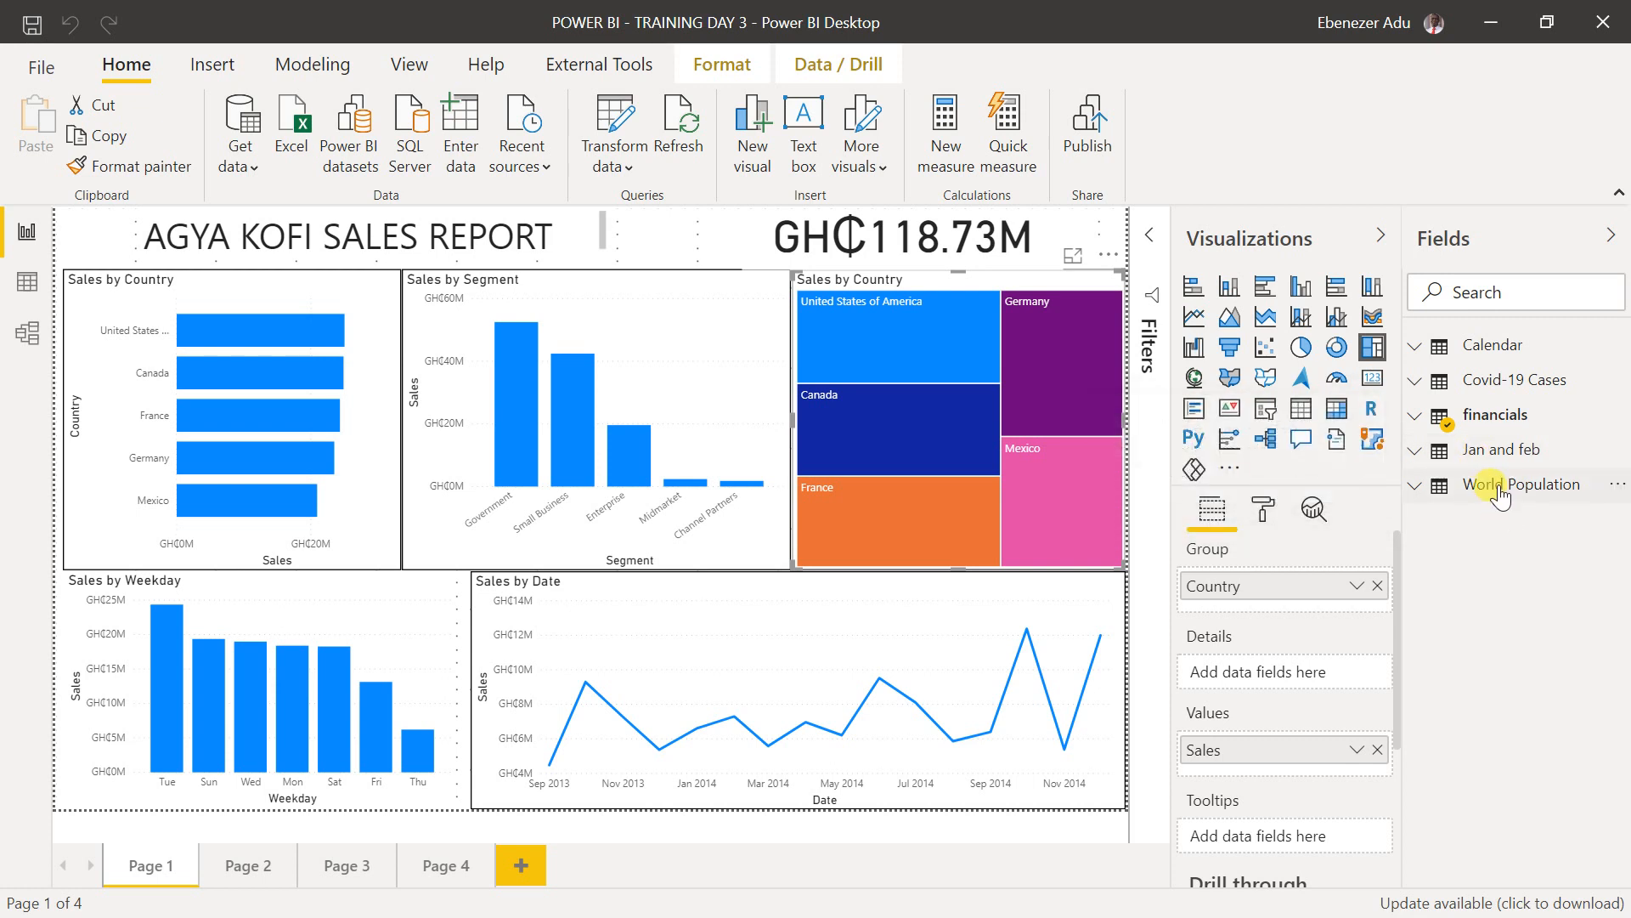
pyautogui.moveTo(1500, 495)
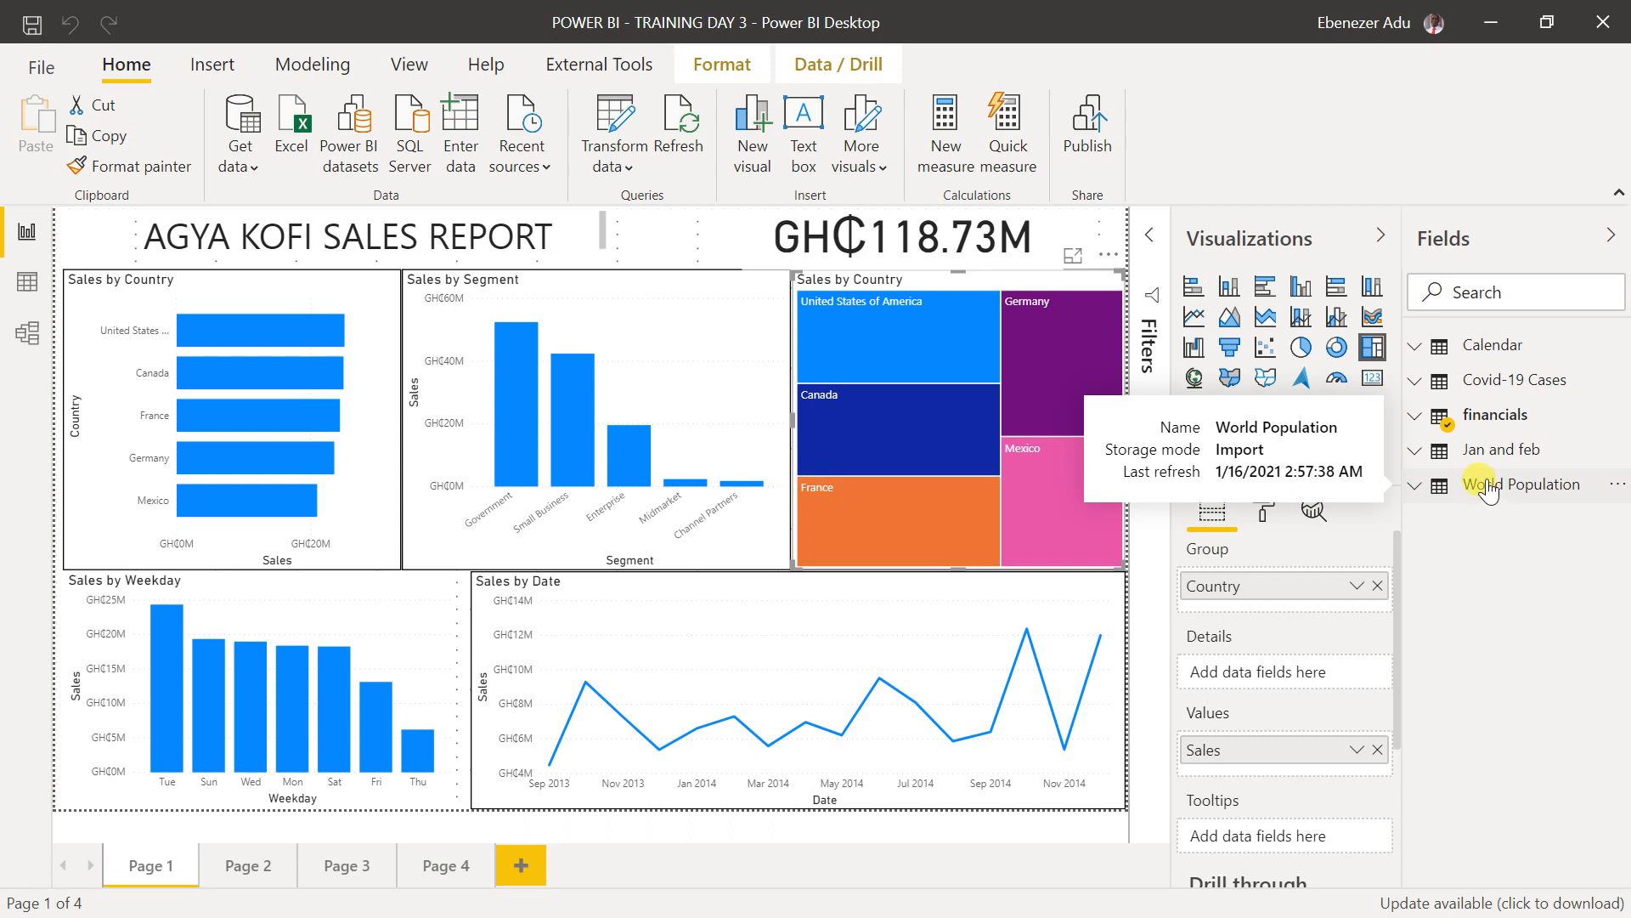
# - Create a blank manually entered table named Measures, load it into the model and dismiss the pending changes notice
pyautogui.click(668, 245)
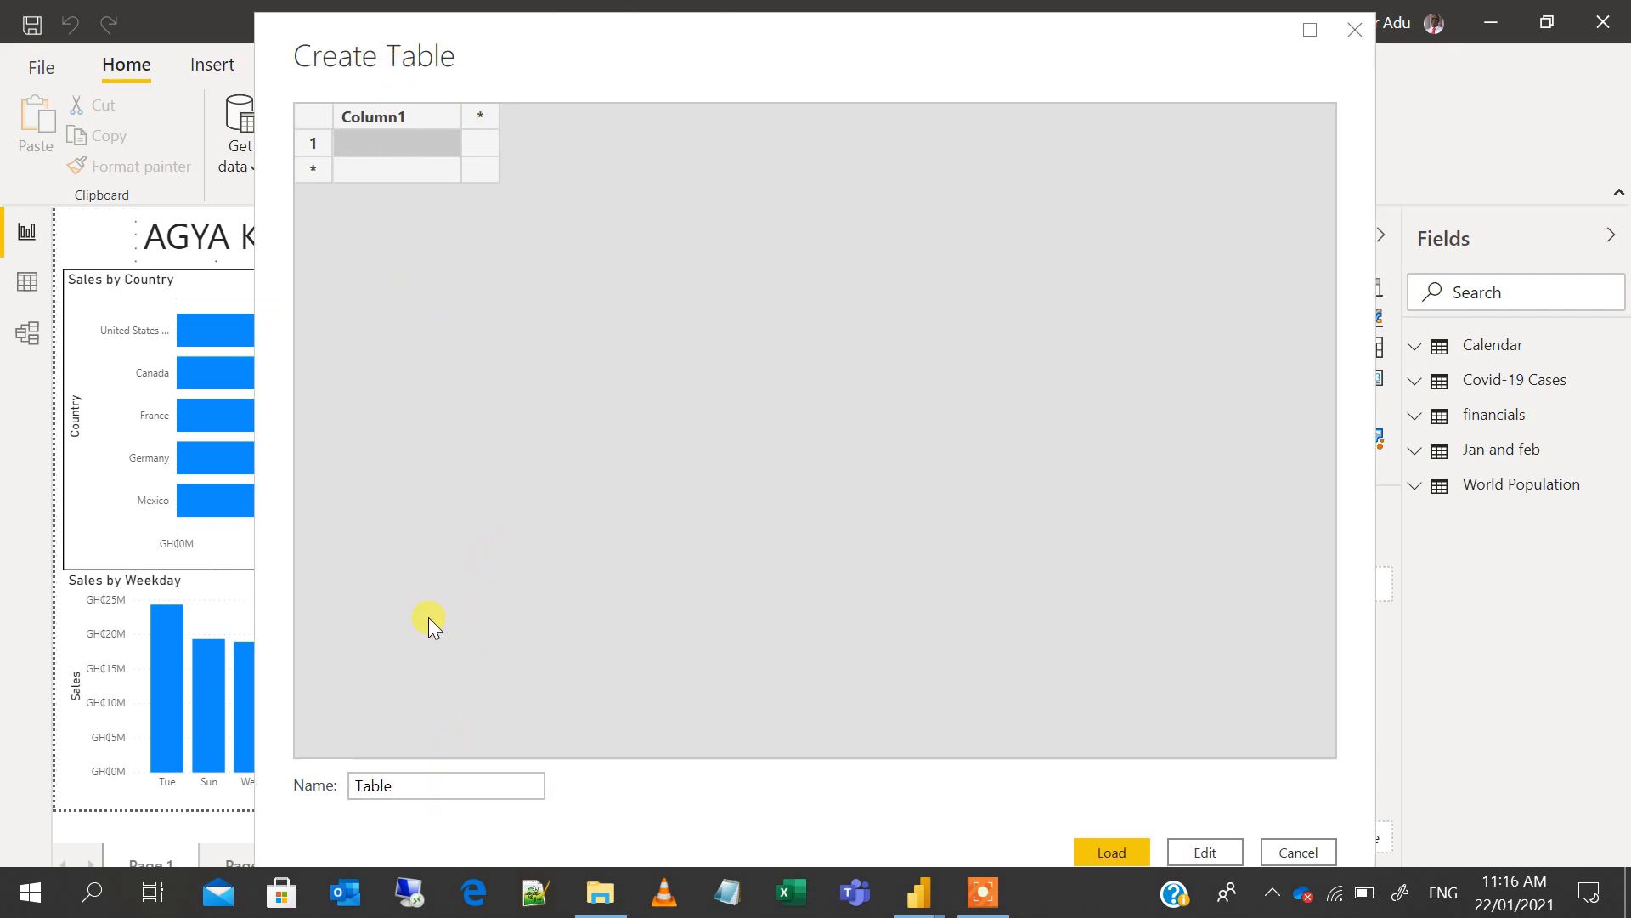
pyautogui.doubleClick(442, 784)
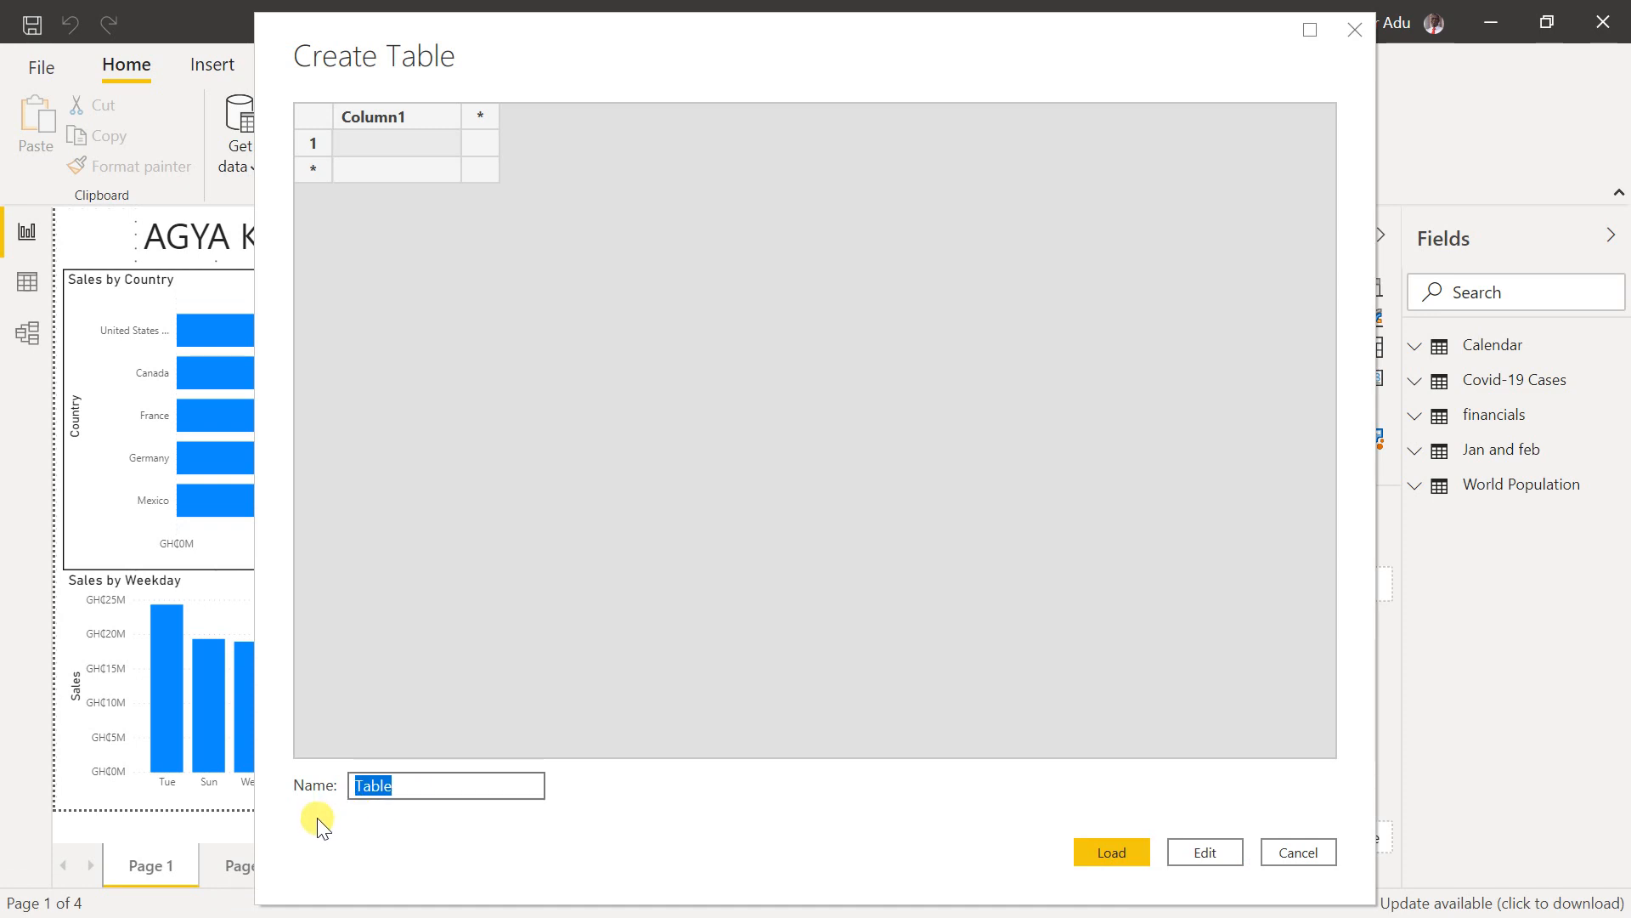
pyautogui.write('fORMULA')
pyautogui.press('BackSpace')
pyautogui.press('BackSpace')
pyautogui.press('BackSpace')
pyautogui.press('BackSpace')
pyautogui.press('BackSpace')
pyautogui.press('BackSpace')
pyautogui.press('BackSpace')
pyautogui.write('Formula')
pyautogui.press('BackSpace')
pyautogui.press('BackSpace')
pyautogui.press('BackSpace')
pyautogui.press('BackSpace')
pyautogui.press('BackSpace')
pyautogui.press('BackSpace')
pyautogui.write('Measures')
pyautogui.click(1131, 854)
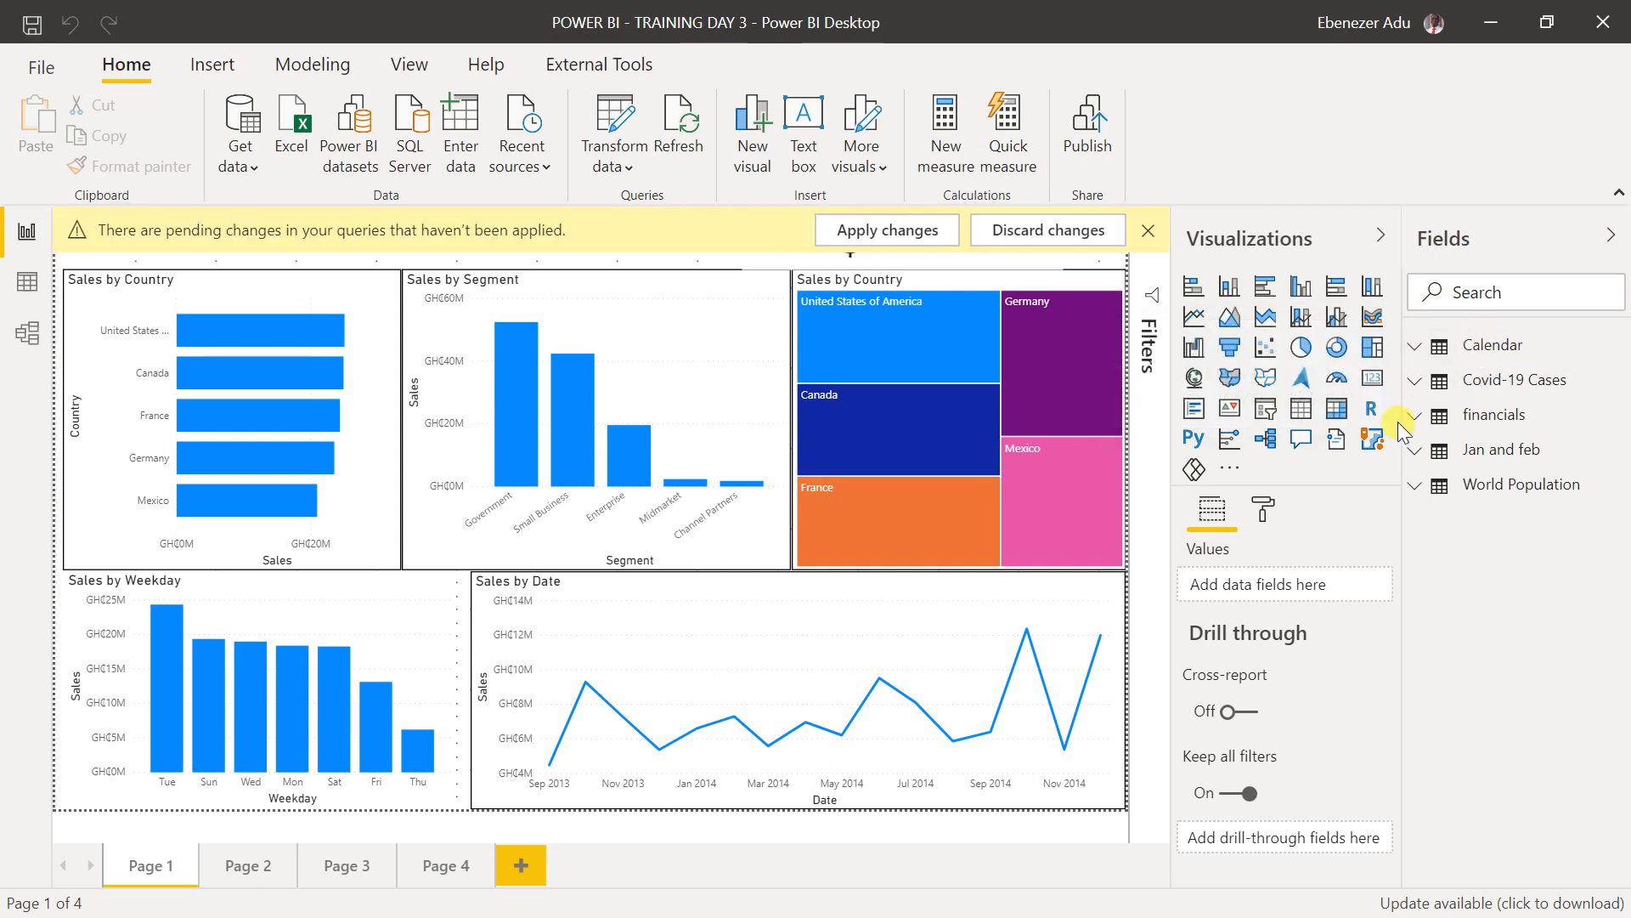
pyautogui.click(1149, 231)
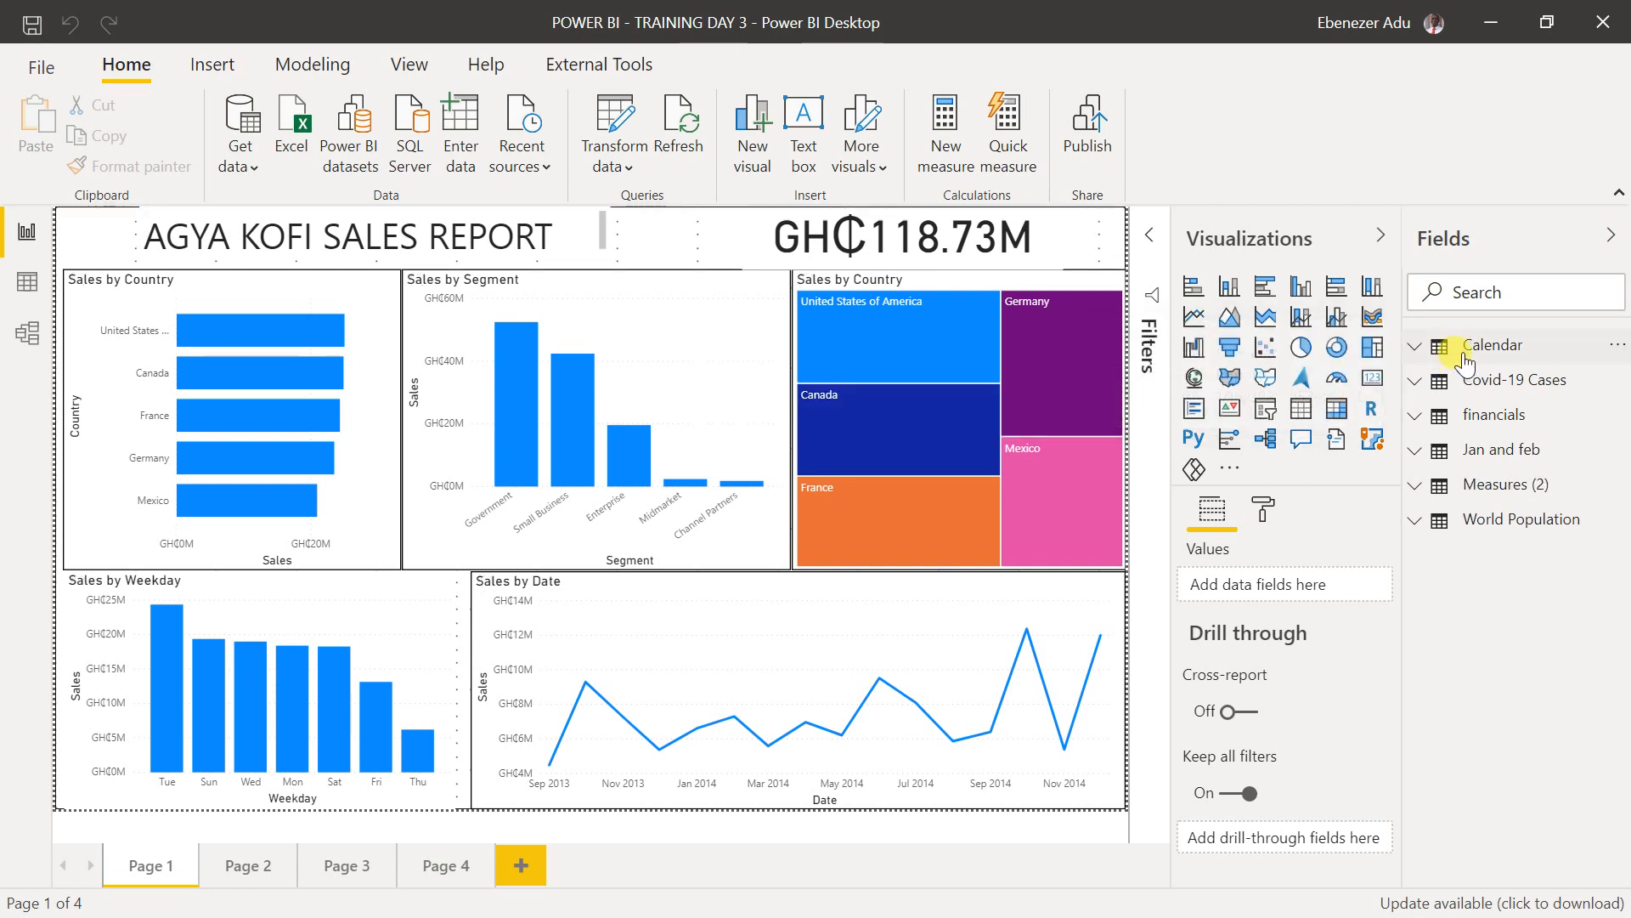
# - Try to rename the Measures (2) table to Measures
pyautogui.click(1508, 495)
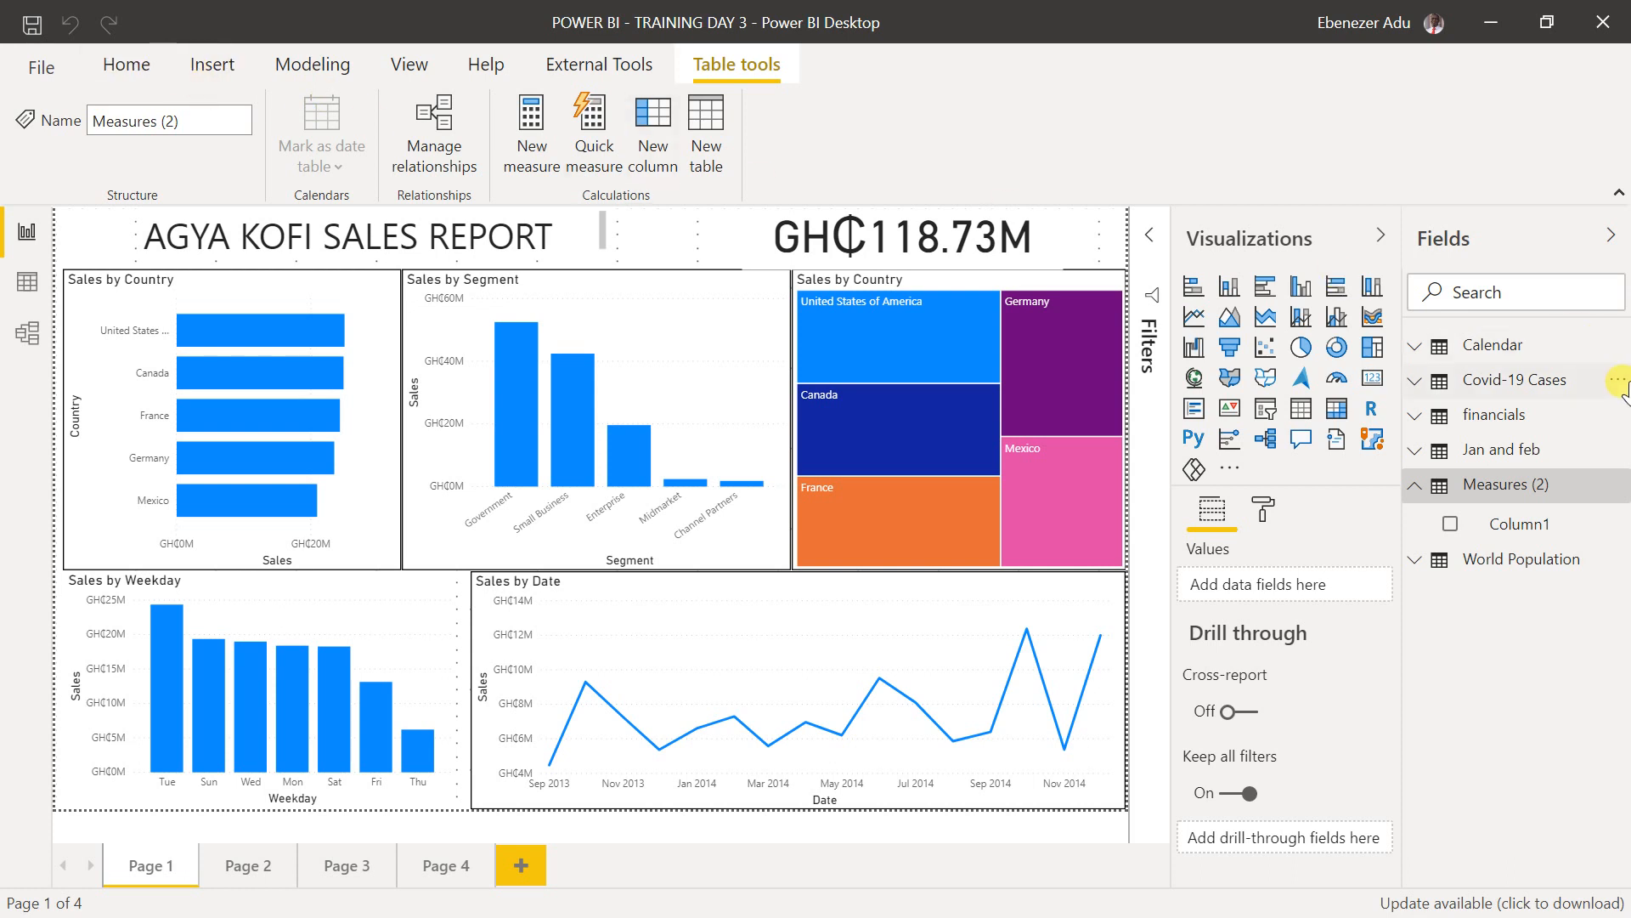
pyautogui.rightClick(1564, 493)
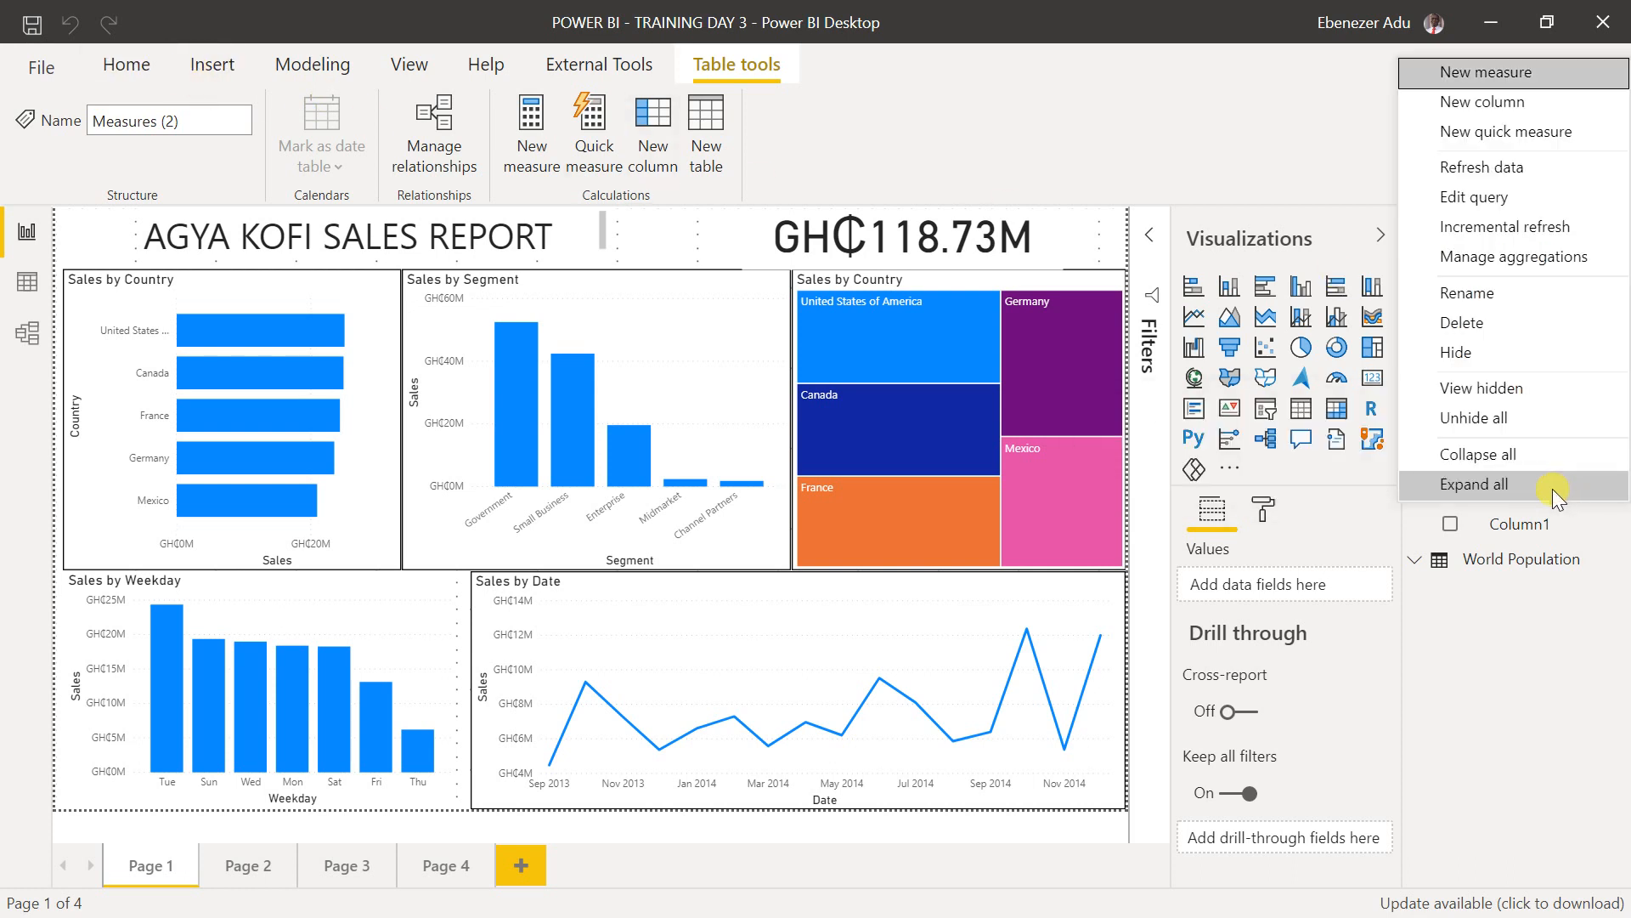
pyautogui.click(1517, 294)
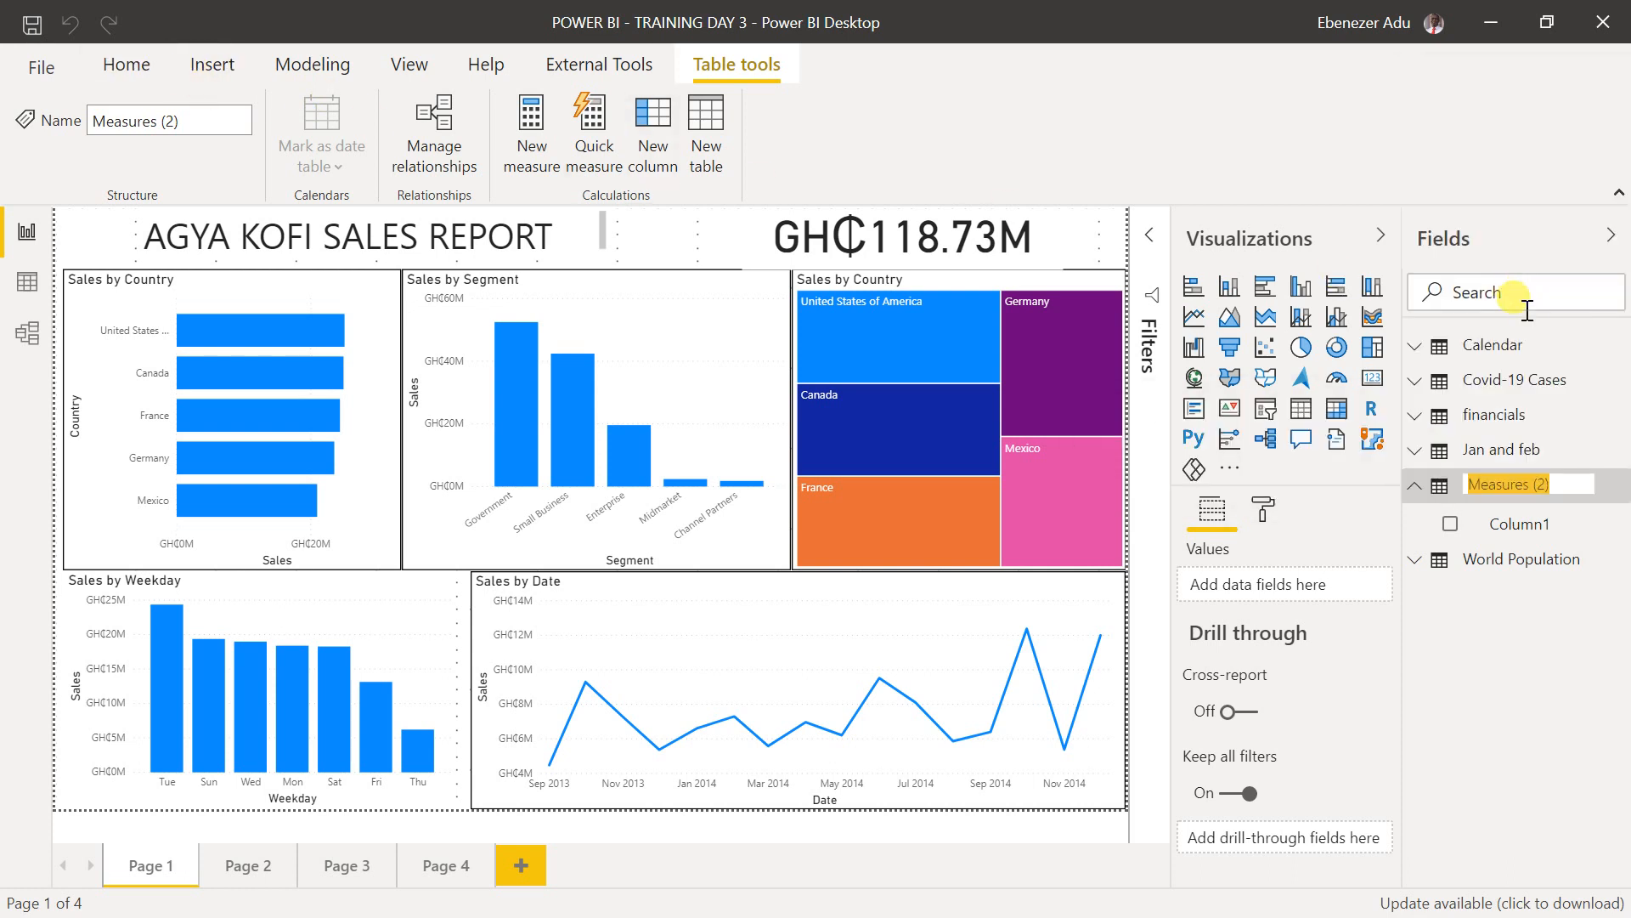
pyautogui.click(1564, 486)
pyautogui.press('BackSpace')
pyautogui.press('BackSpace')
pyautogui.press('Return')
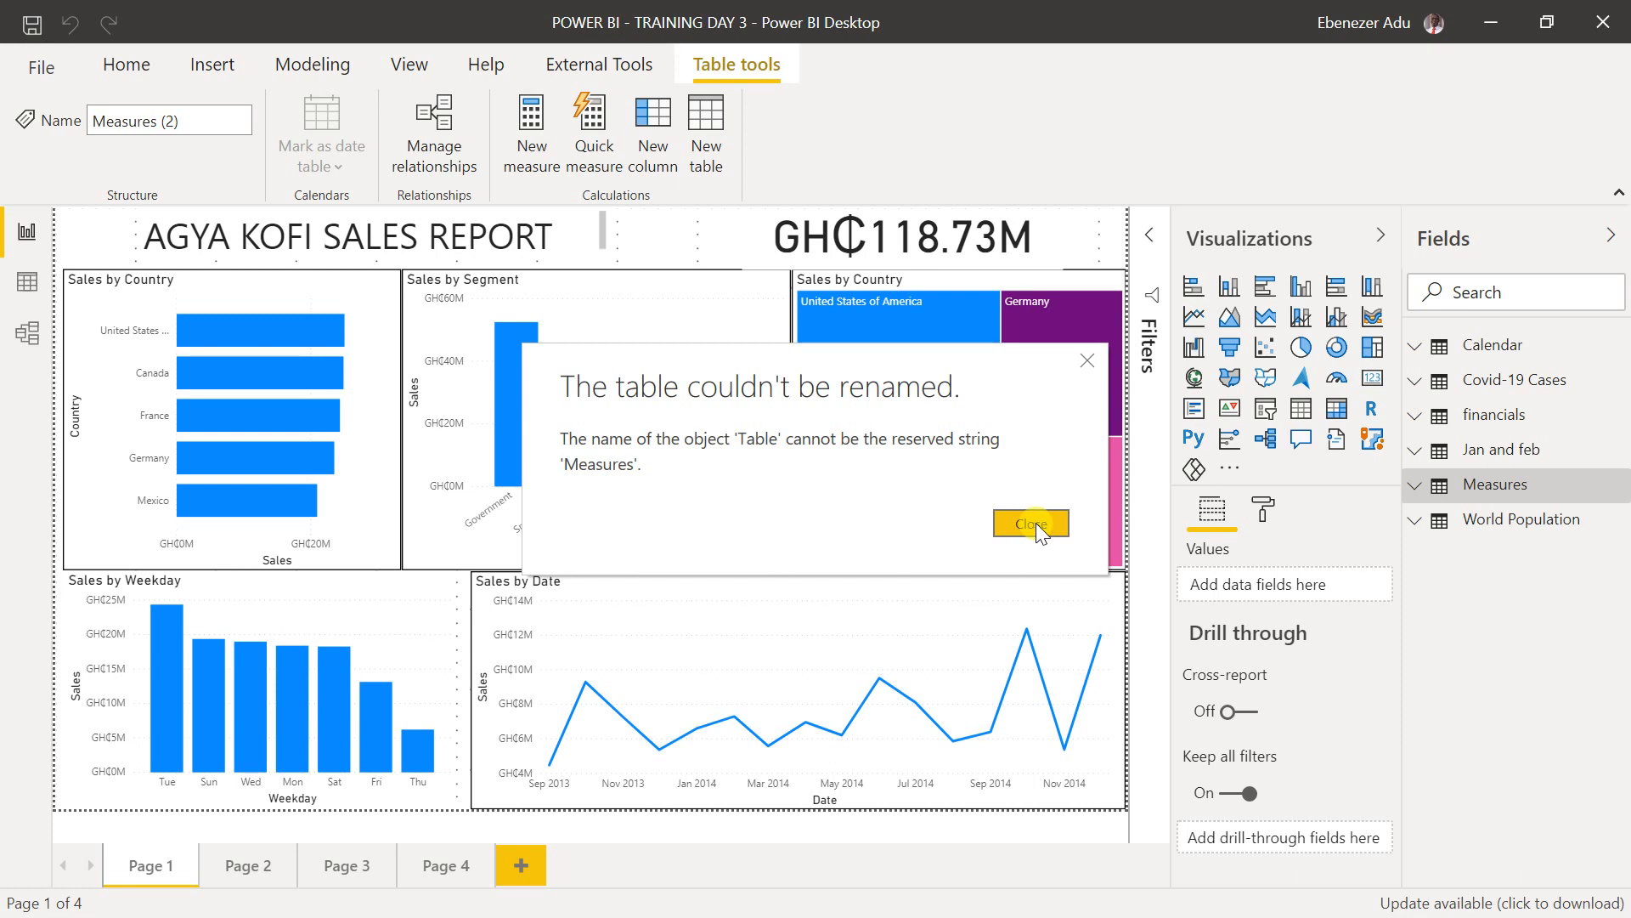
pyautogui.click(1032, 523)
# - Rename the Measures (2) table to Formula
pyautogui.doubleClick(1568, 488)
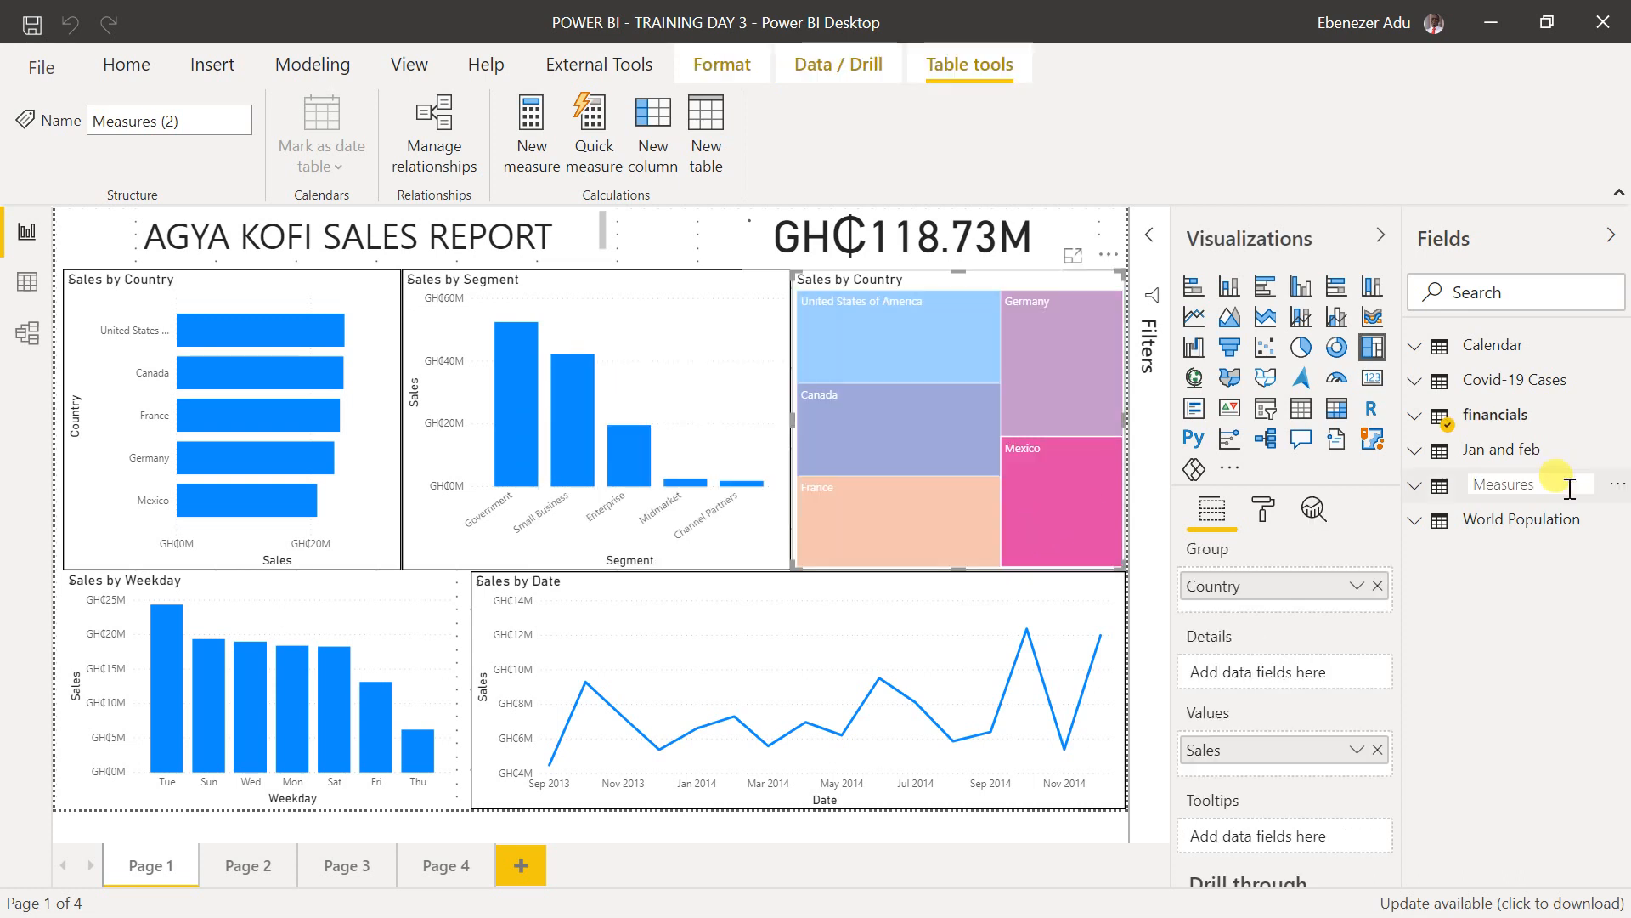
pyautogui.click(1472, 491)
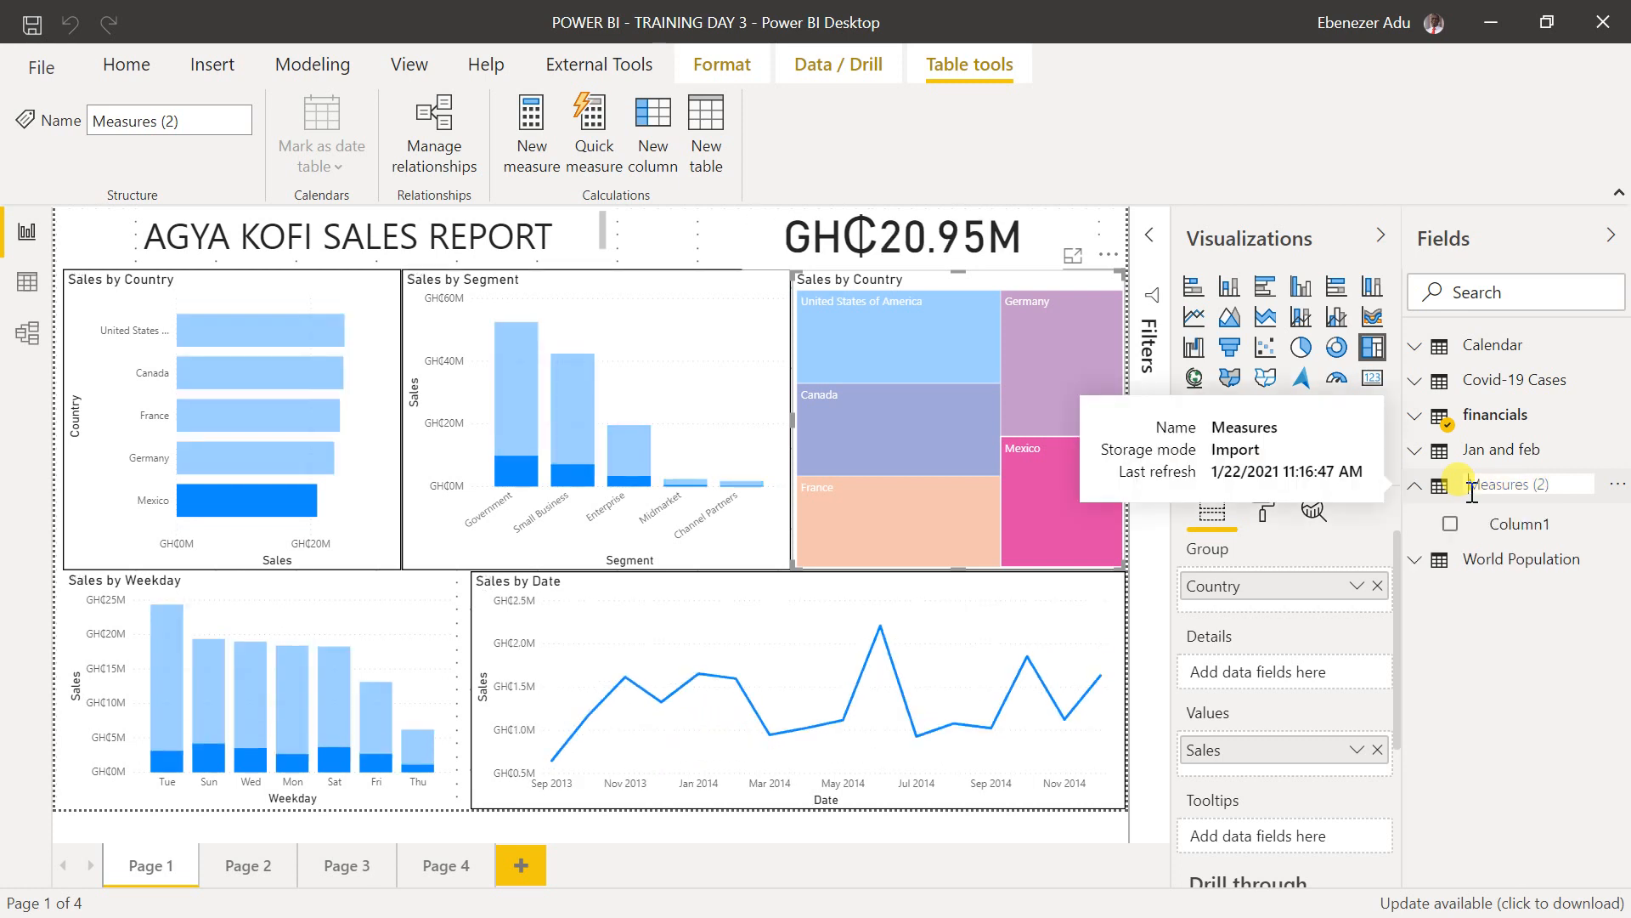
pyautogui.press('Delete')
pyautogui.press('Delete')
pyautogui.press('Delete')
pyautogui.press('Delete')
pyautogui.press('Delete')
pyautogui.press('Delete')
pyautogui.press('Delete')
pyautogui.press('Delete')
pyautogui.press('Delete')
pyautogui.press('Delete')
pyautogui.press('Delete')
pyautogui.press('Delete')
pyautogui.write('Formula\\')
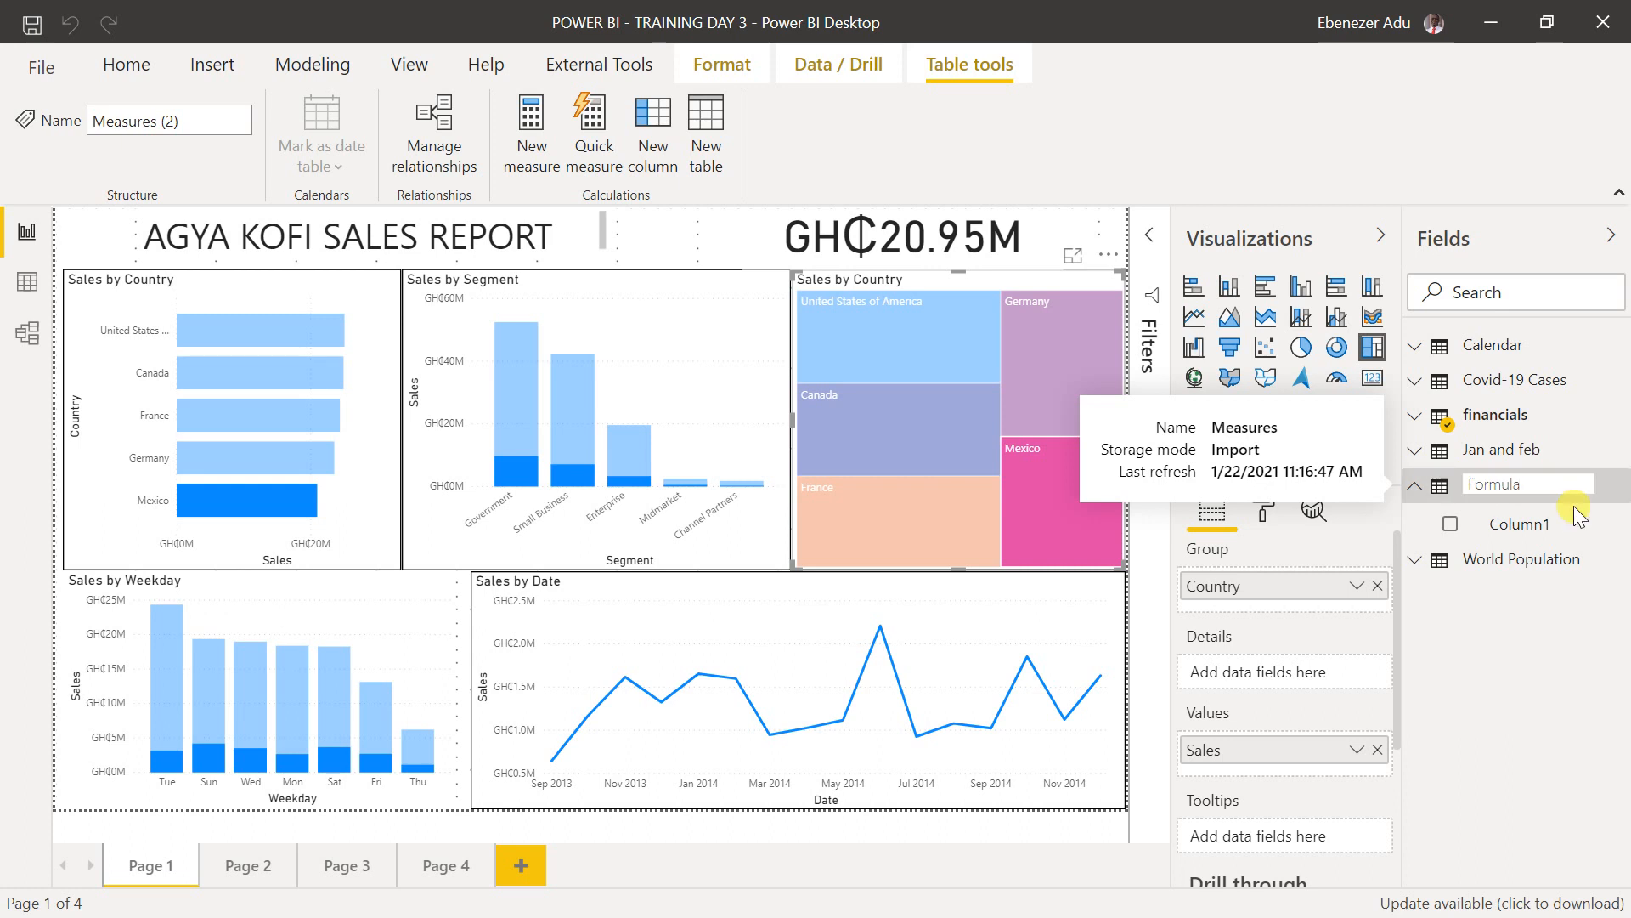
pyautogui.press('Return')
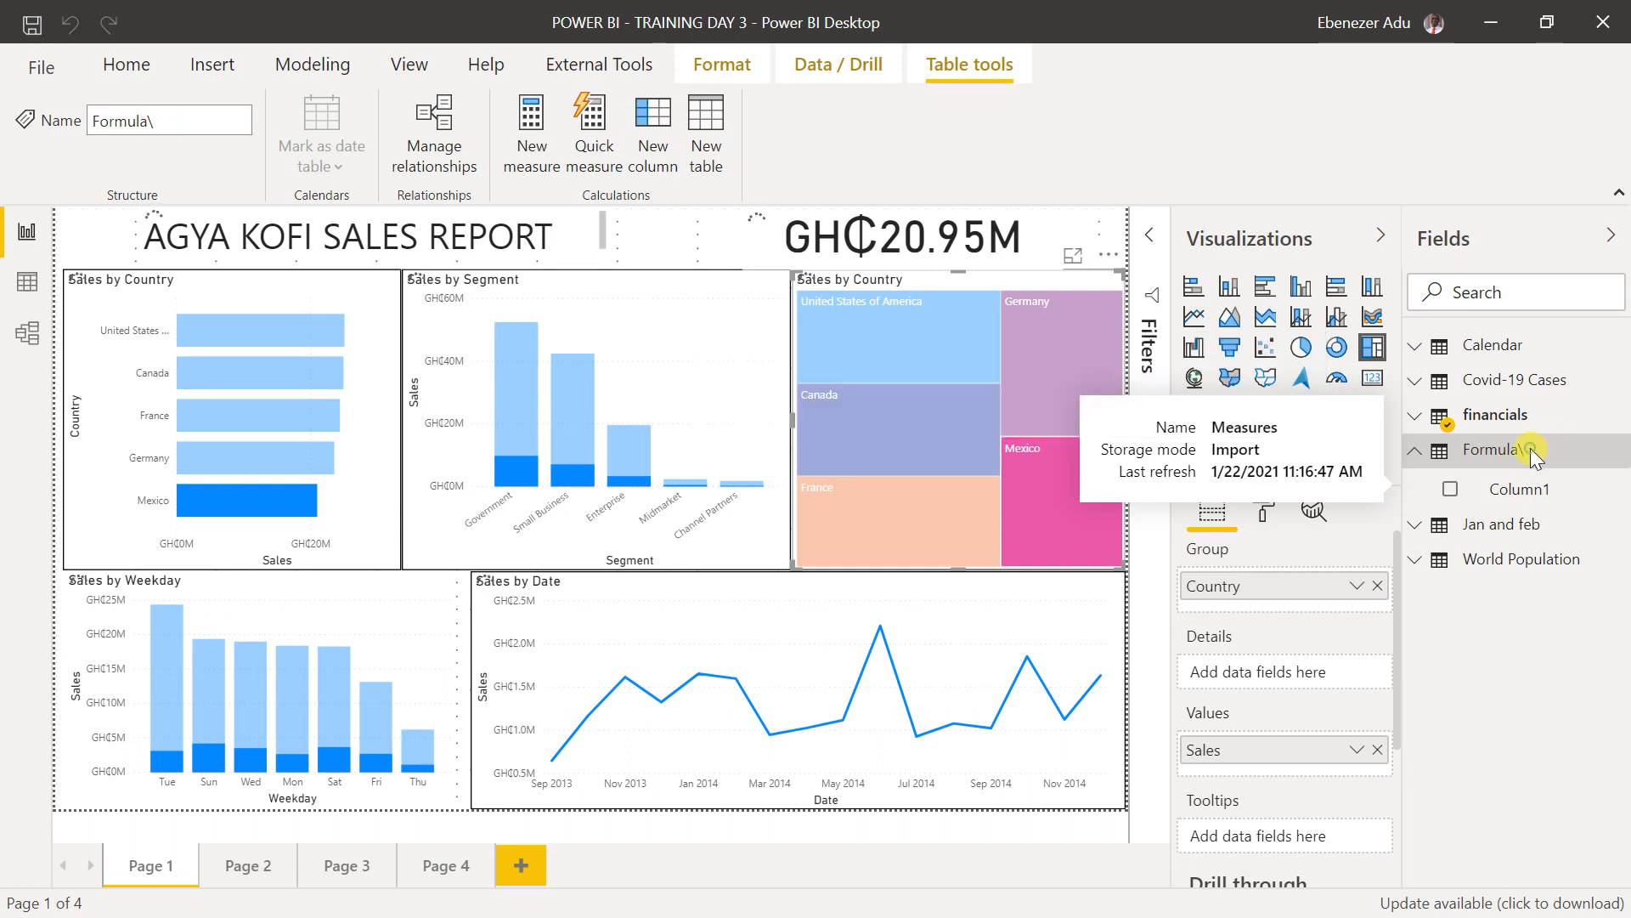
pyautogui.doubleClick(1530, 450)
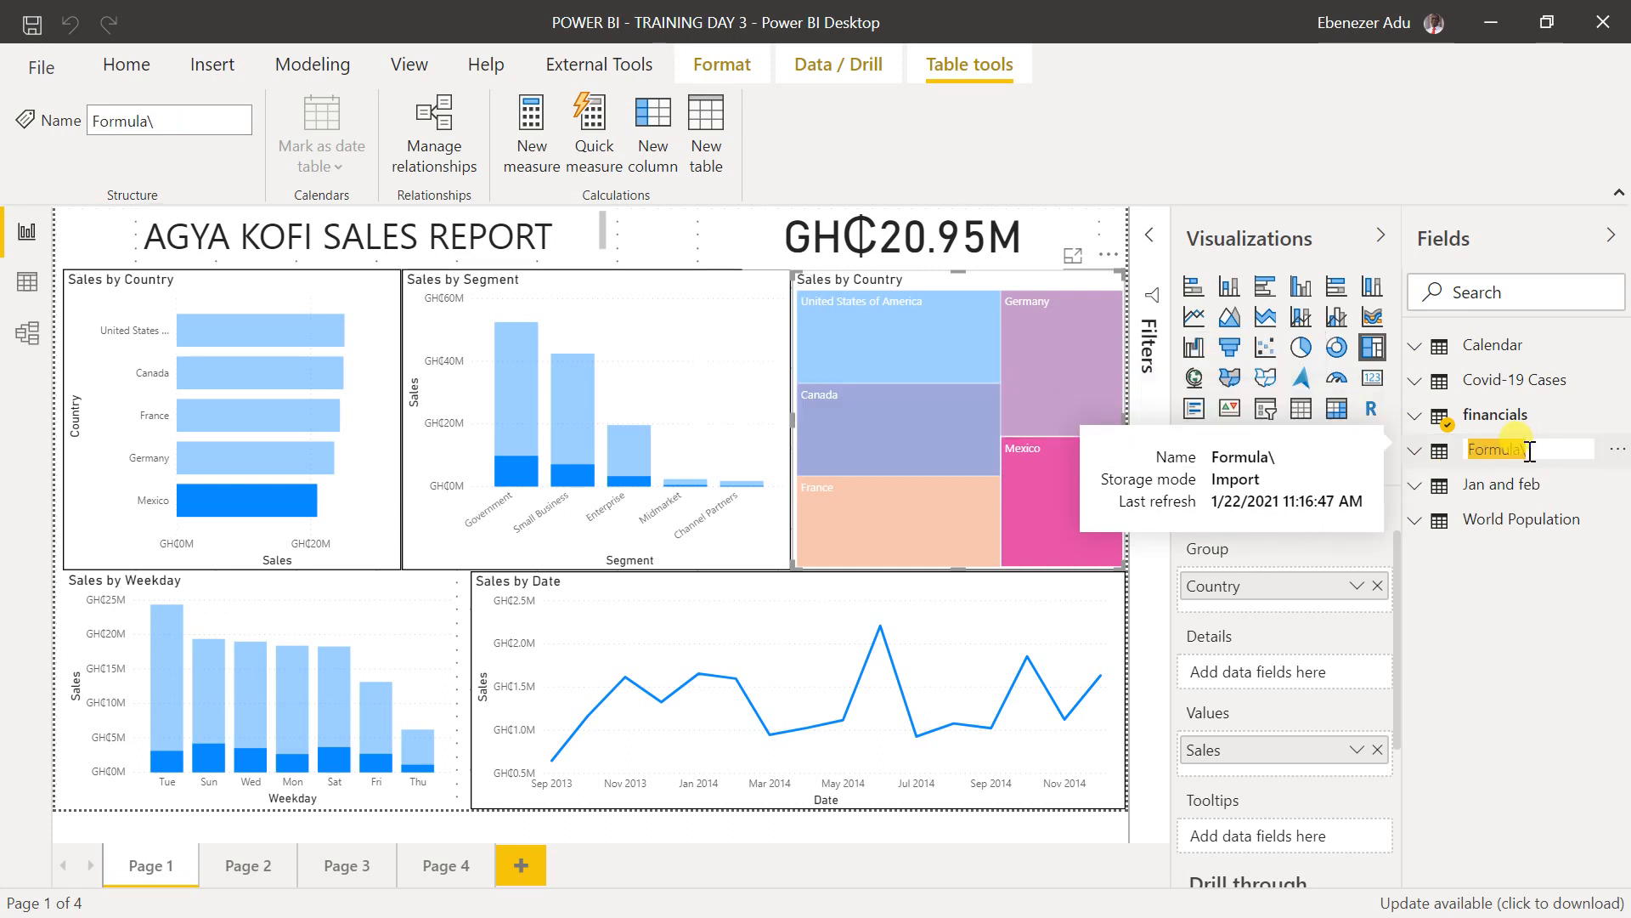
pyautogui.press('End')
pyautogui.press('BackSpace')
pyautogui.press('Return')
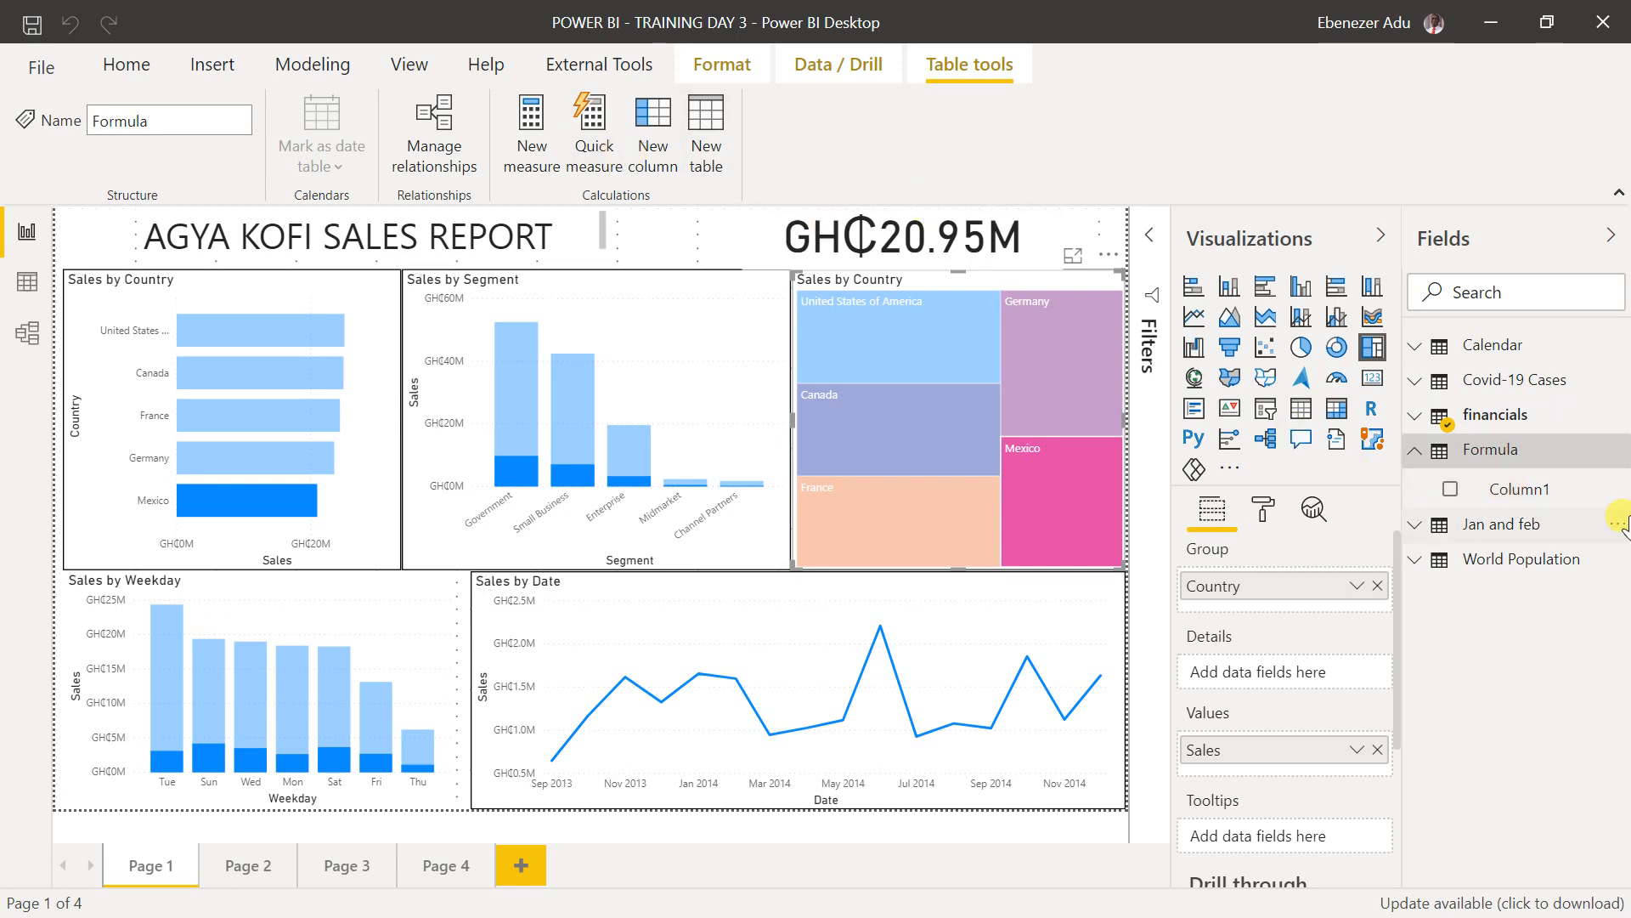
# - Start a new measure in the Formula table and name it Total Sales in its expression
pyautogui.click(533, 146)
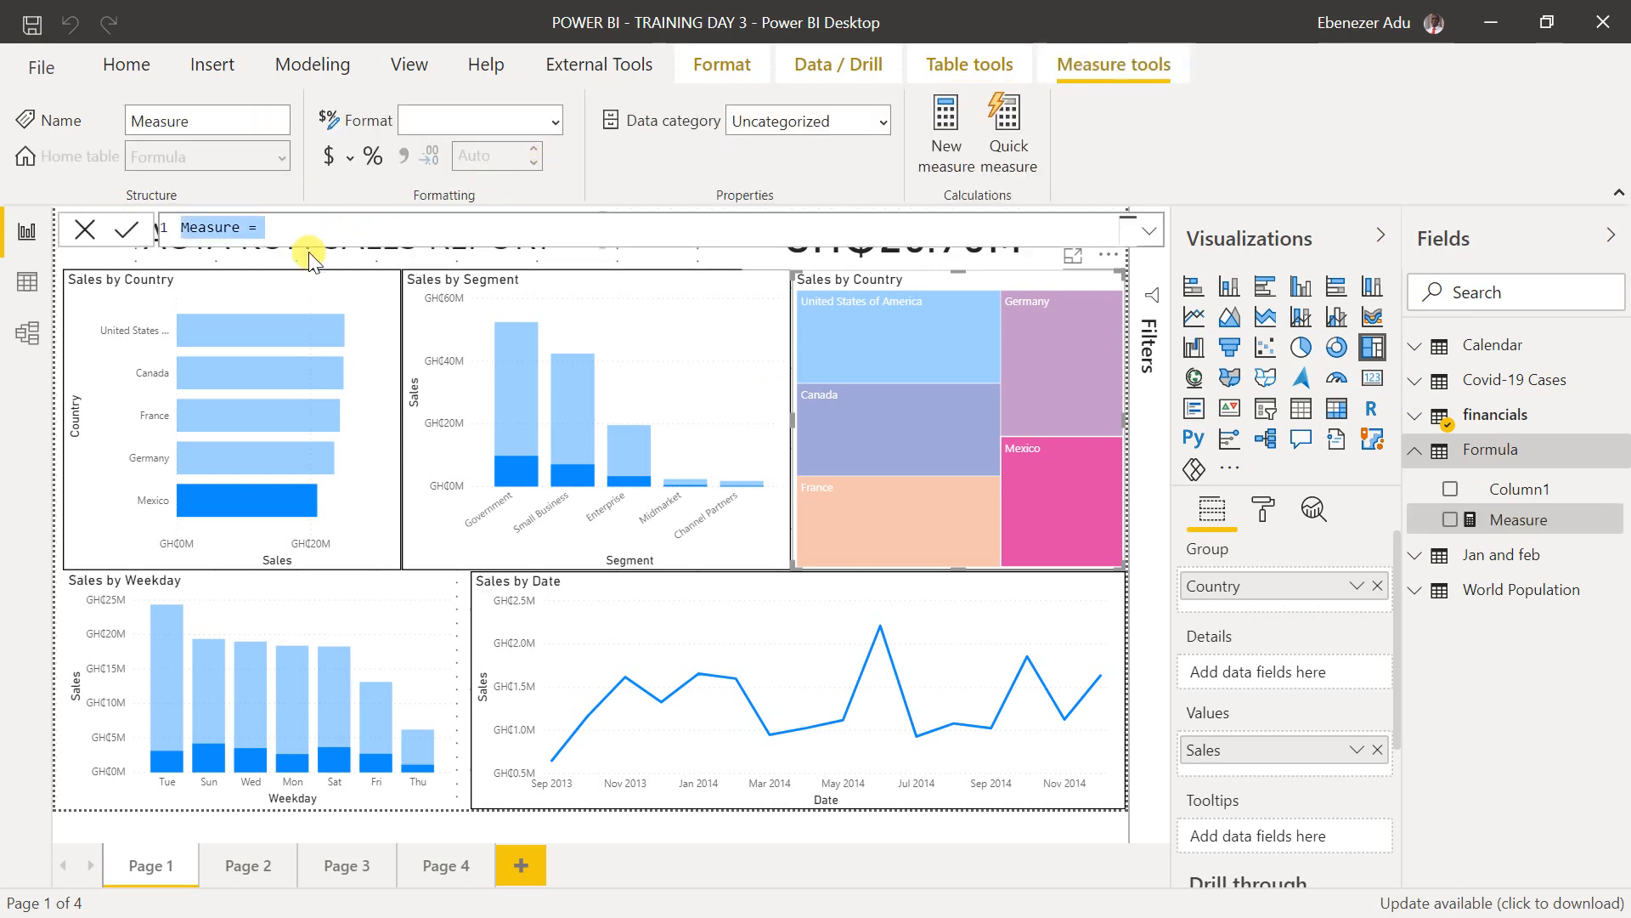
pyautogui.click(248, 228)
pyautogui.doubleClick(240, 229)
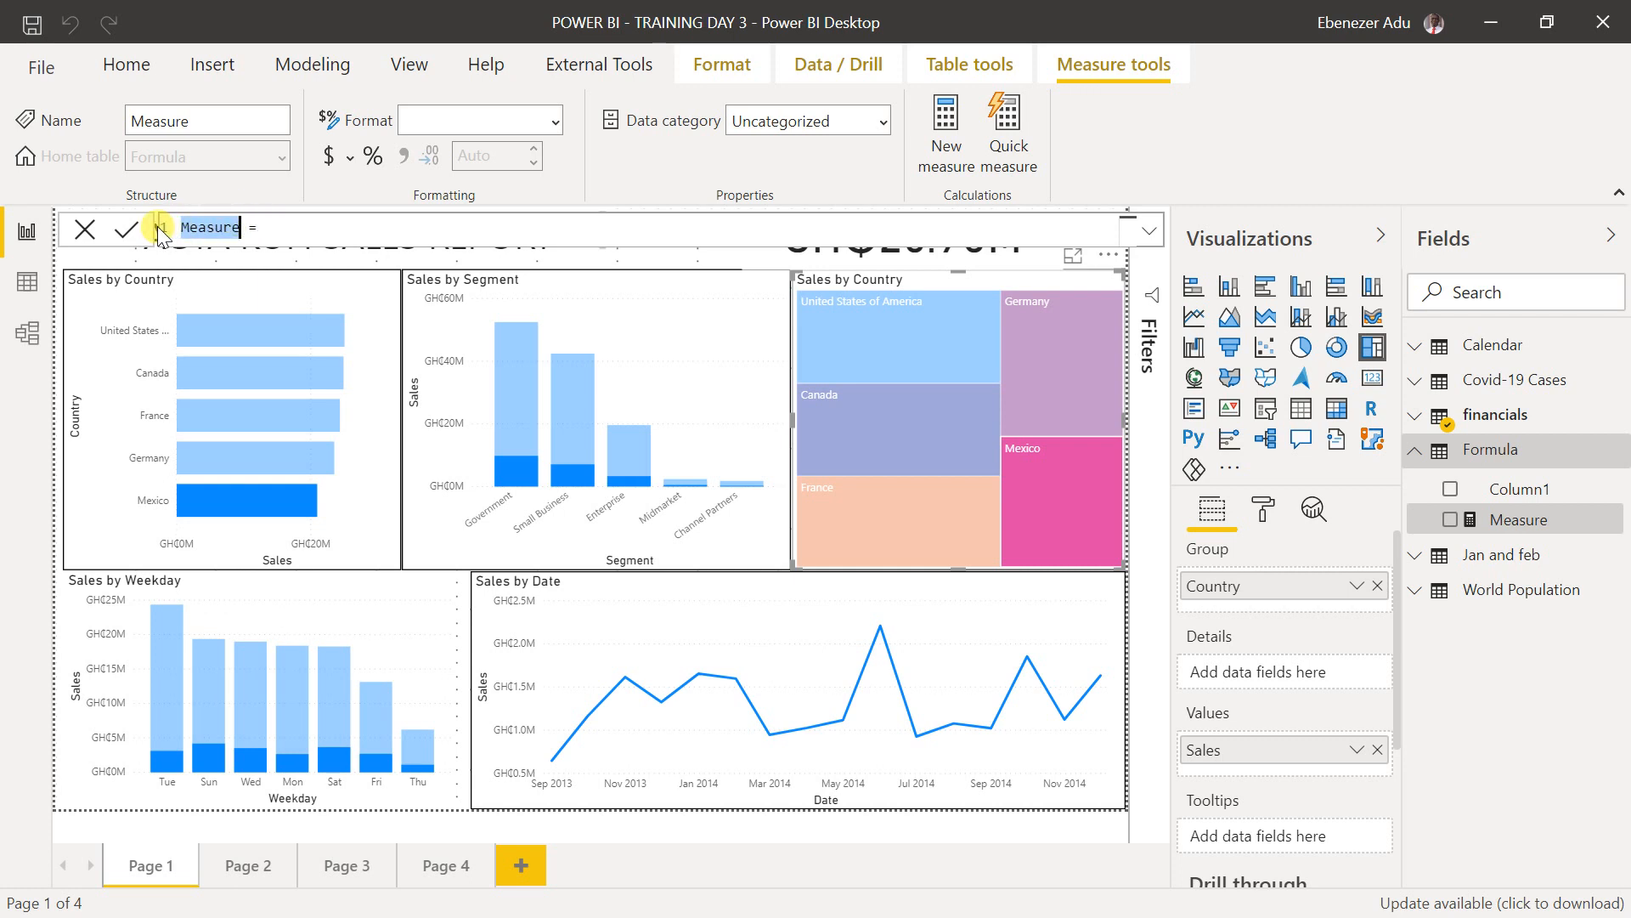
pyautogui.write('Total ')
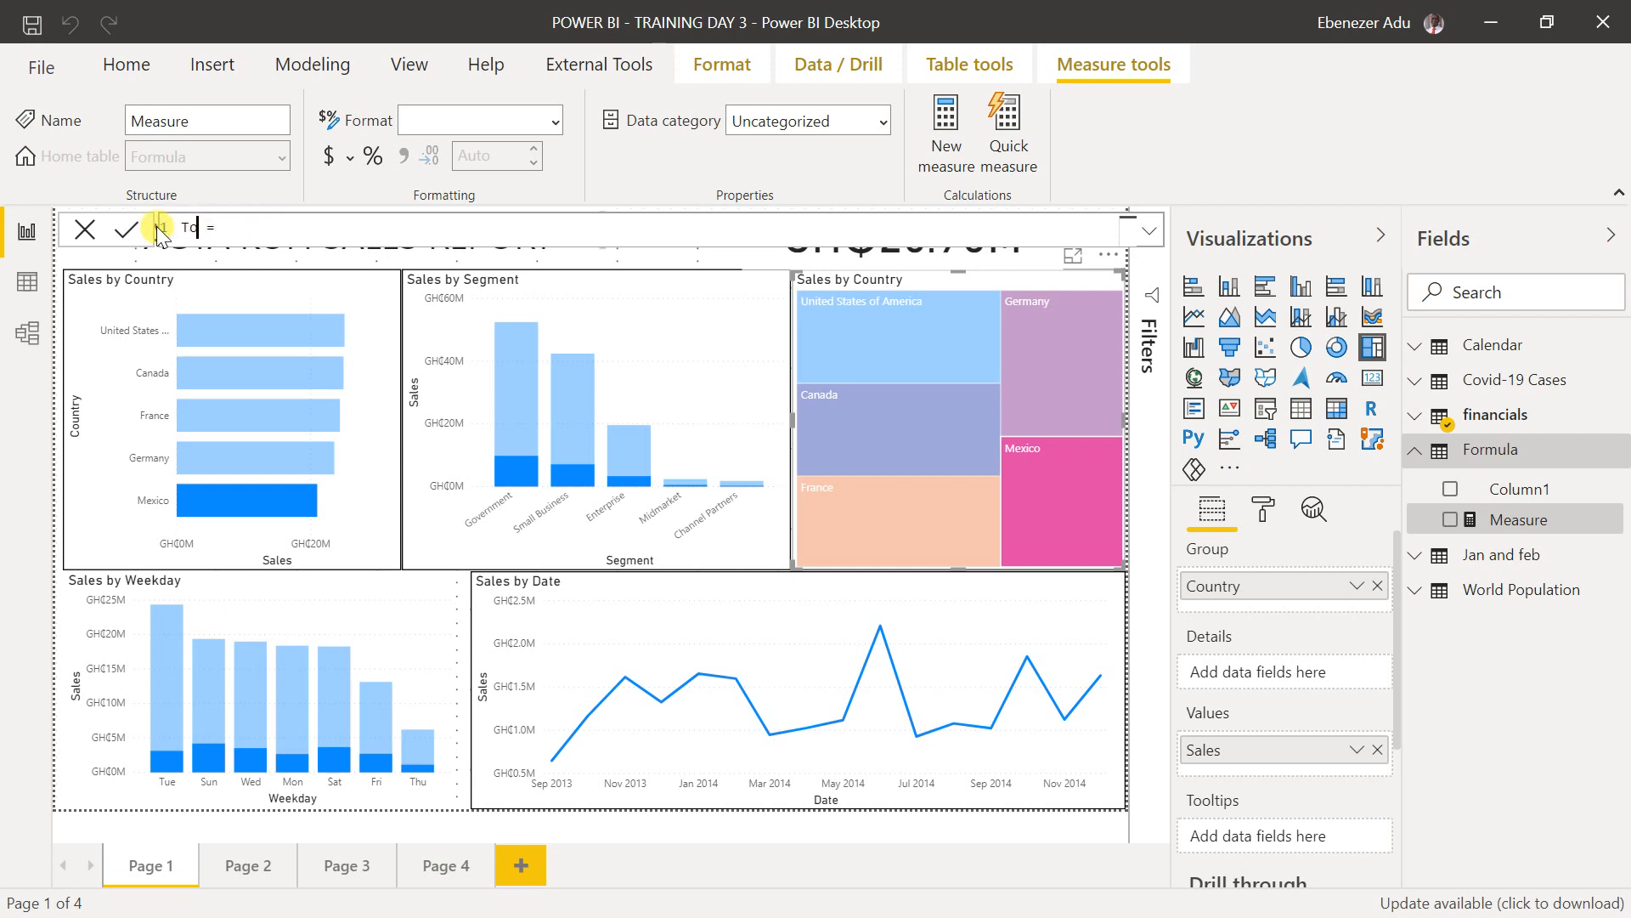
pyautogui.write('Sales')
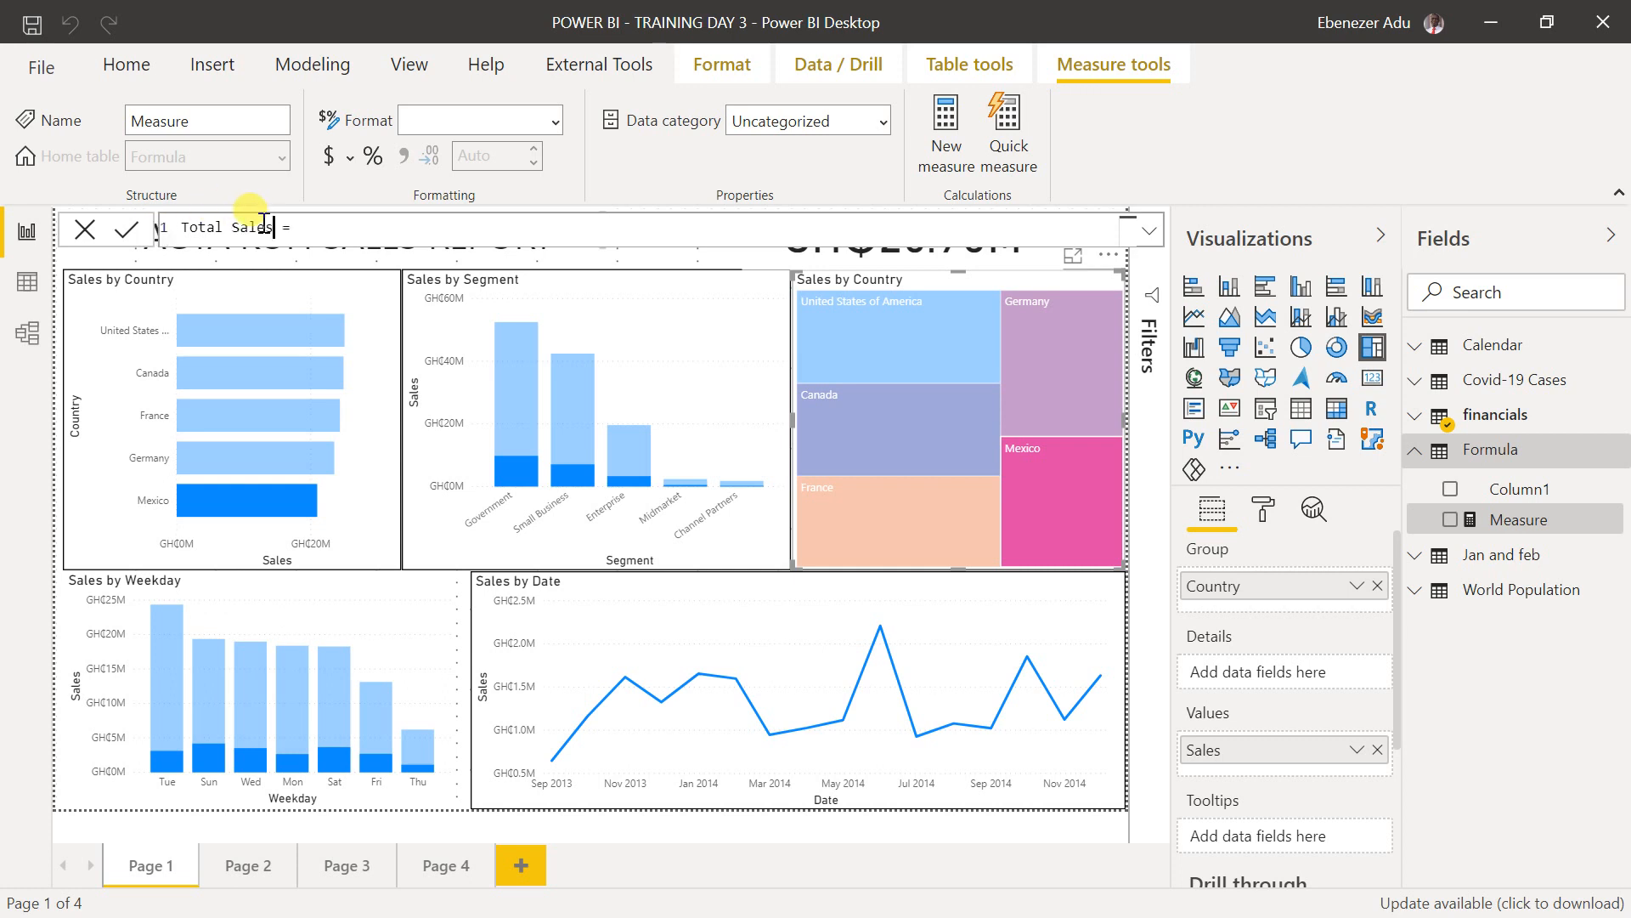
# - Define Total Sales as Sum(financials[ Sales]) and try to commit the measure
pyautogui.click(342, 228)
pyautogui.write('Sum(')
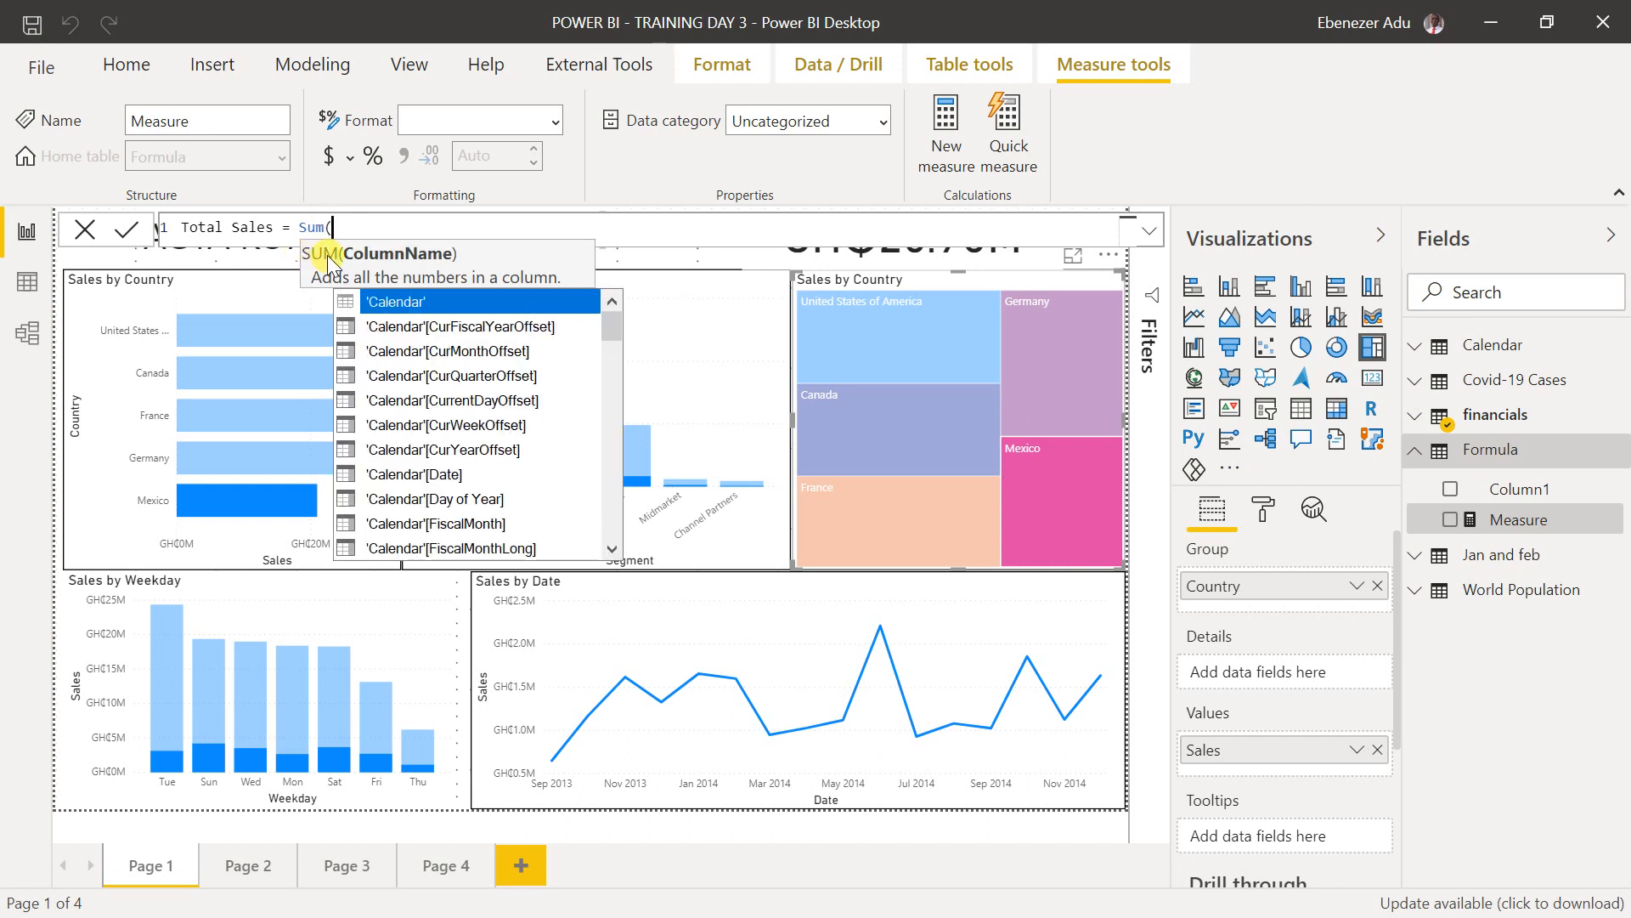
pyautogui.click(485, 222)
pyautogui.scroll(3, 485, 222)
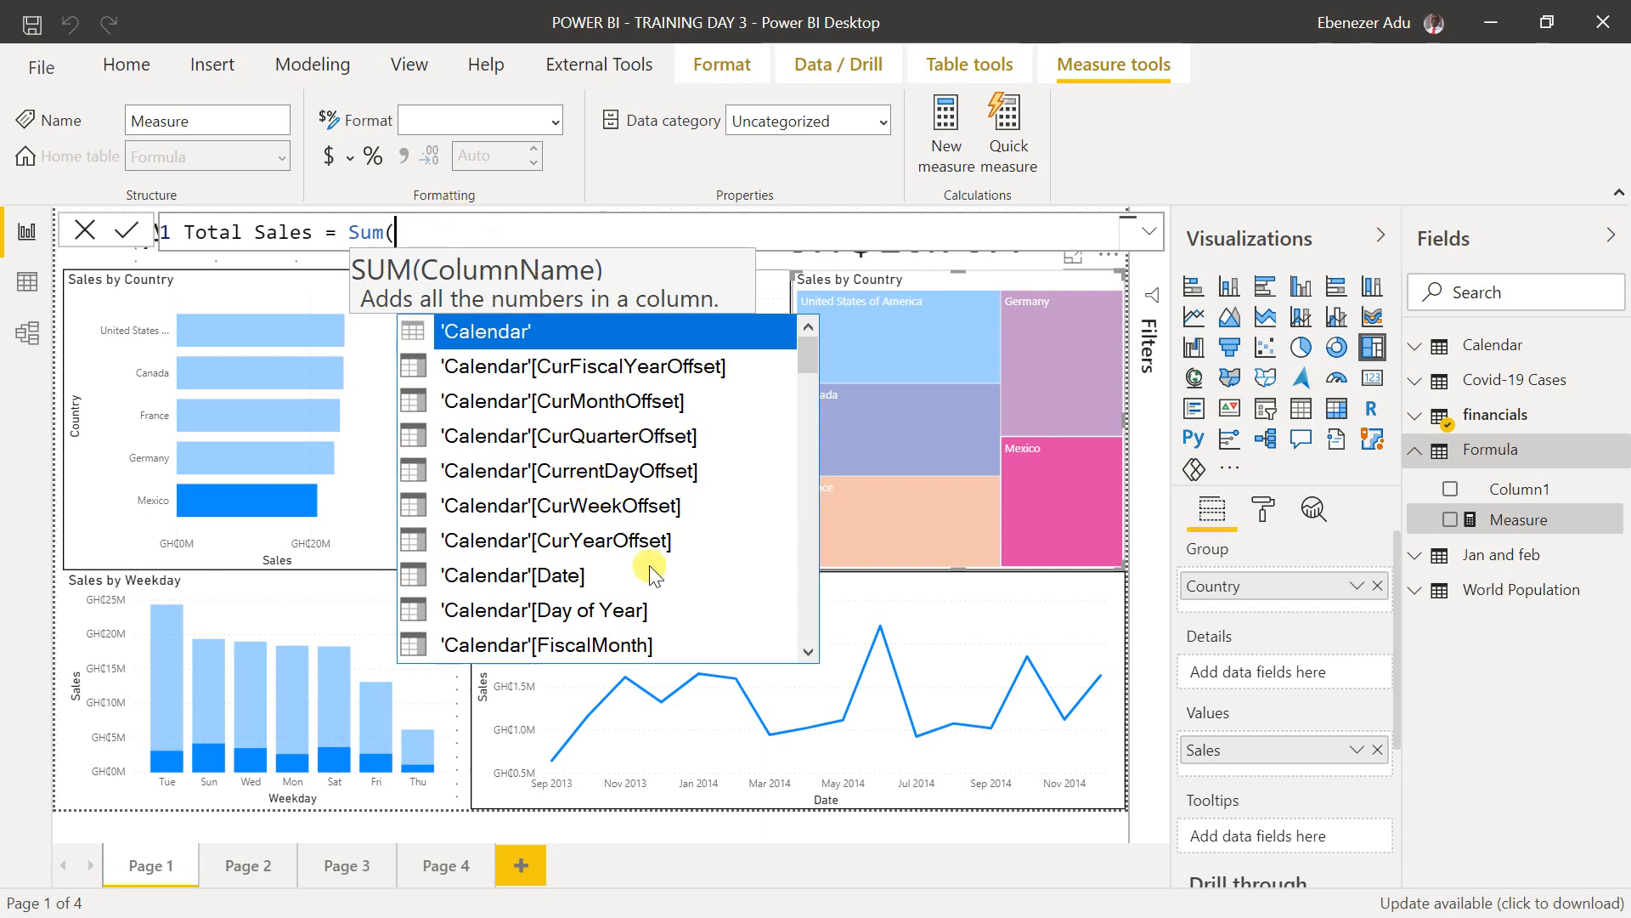
pyautogui.scroll(-5, 633, 450)
pyautogui.scroll(-5, 633, 455)
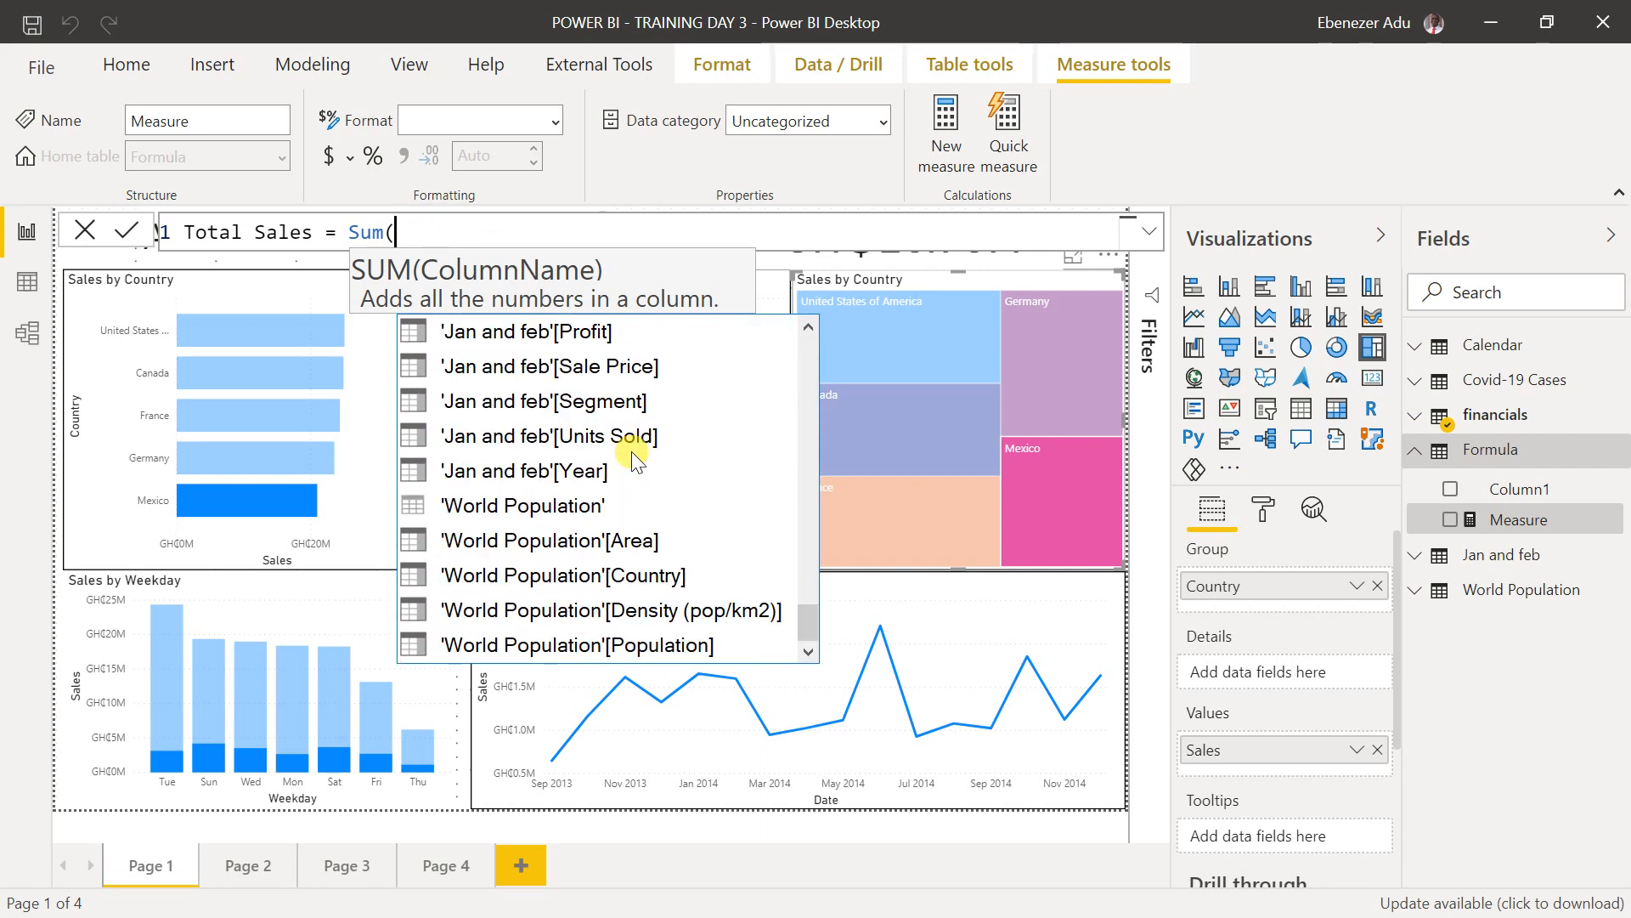
pyautogui.scroll(4, 633, 454)
pyautogui.scroll(3, 633, 453)
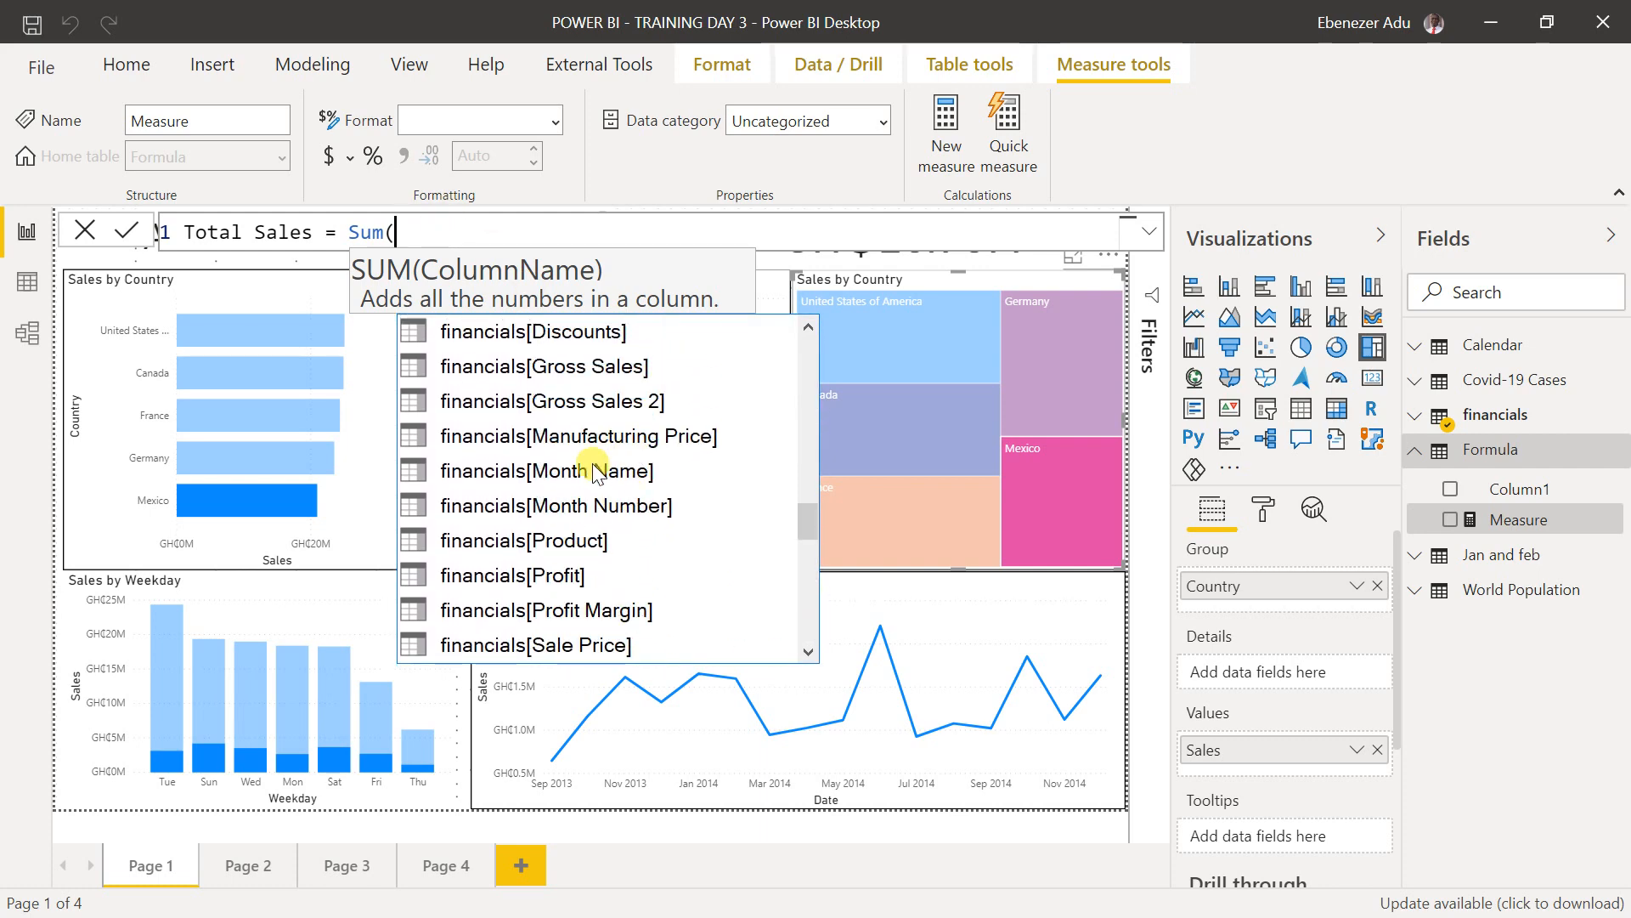
pyautogui.scroll(-2, 625, 432)
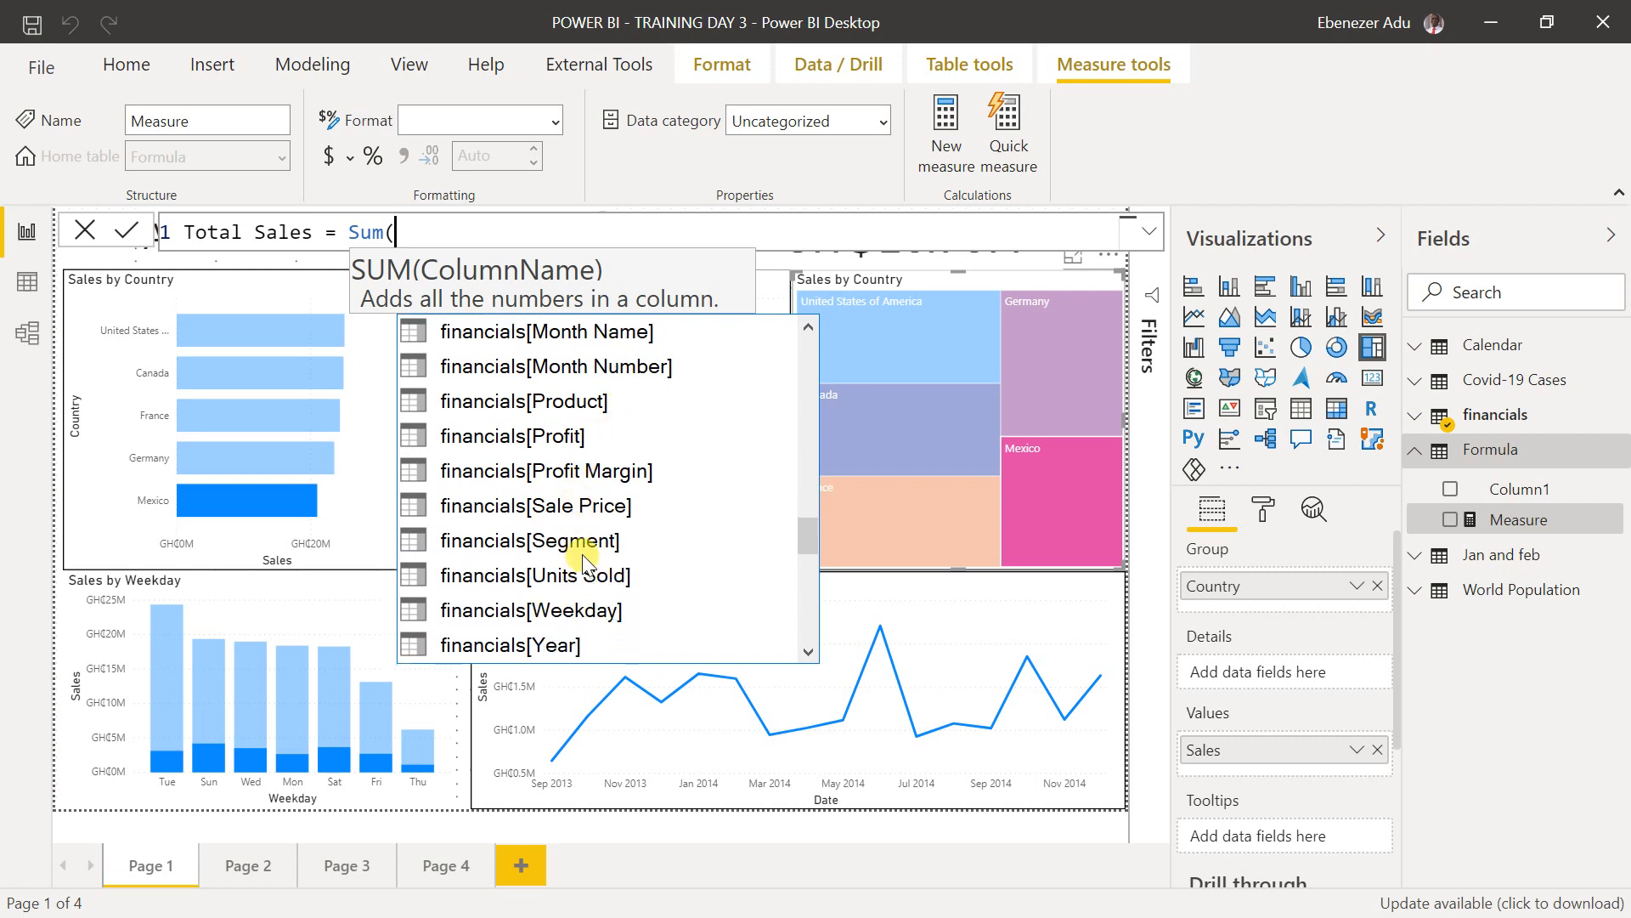
pyautogui.scroll(-2, 585, 562)
pyautogui.scroll(7, 584, 557)
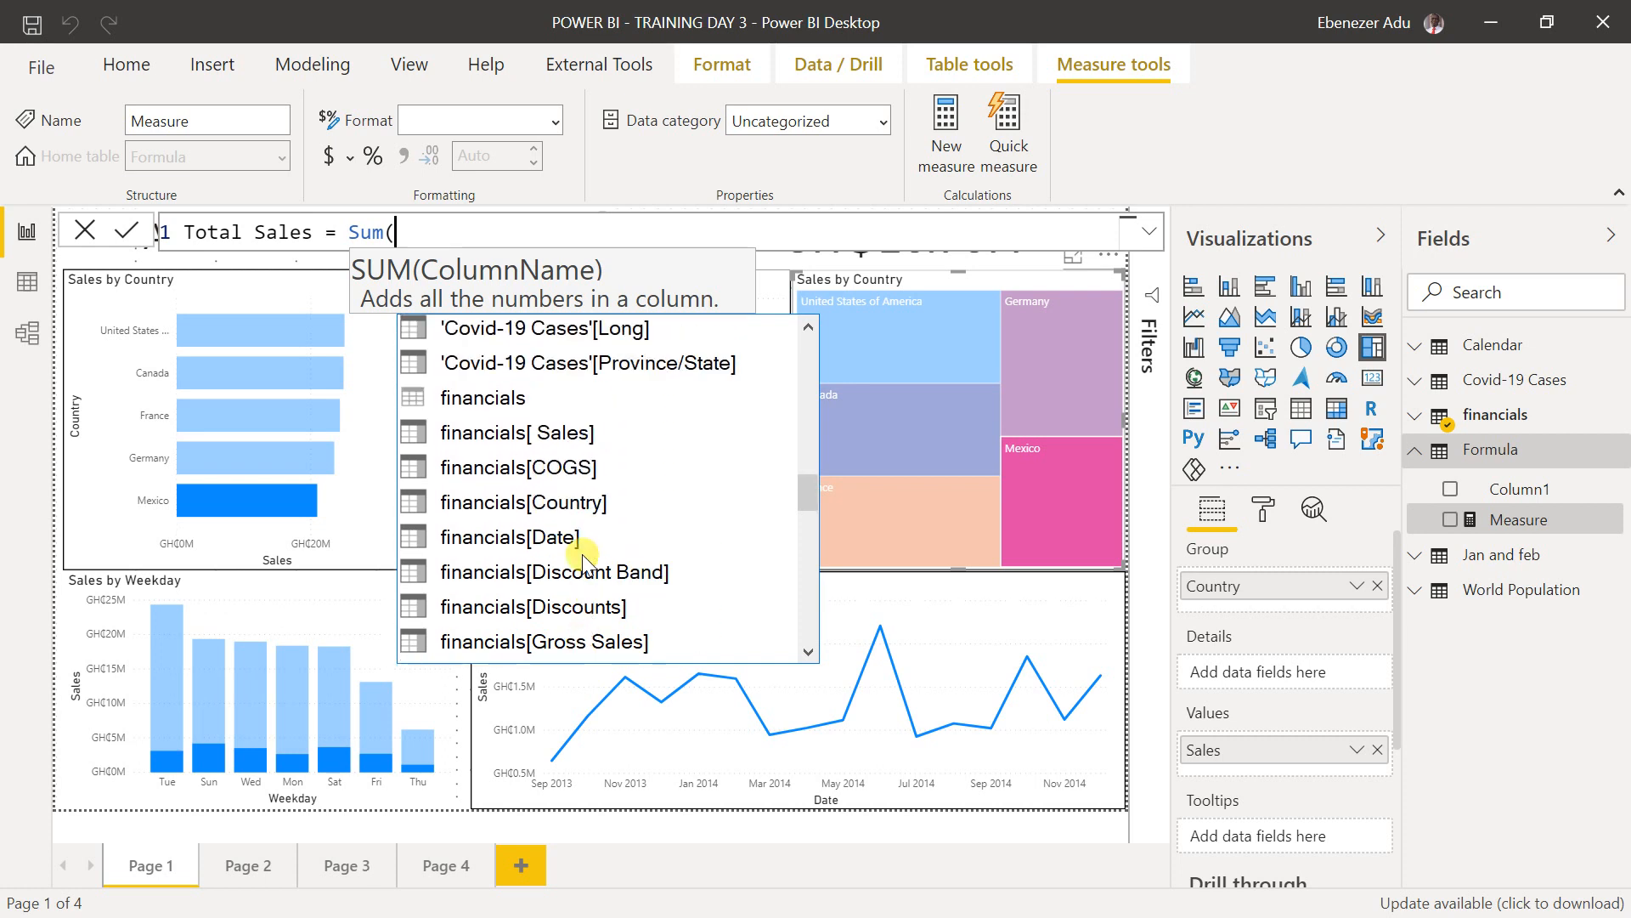
pyautogui.click(590, 439)
pyautogui.click(589, 438)
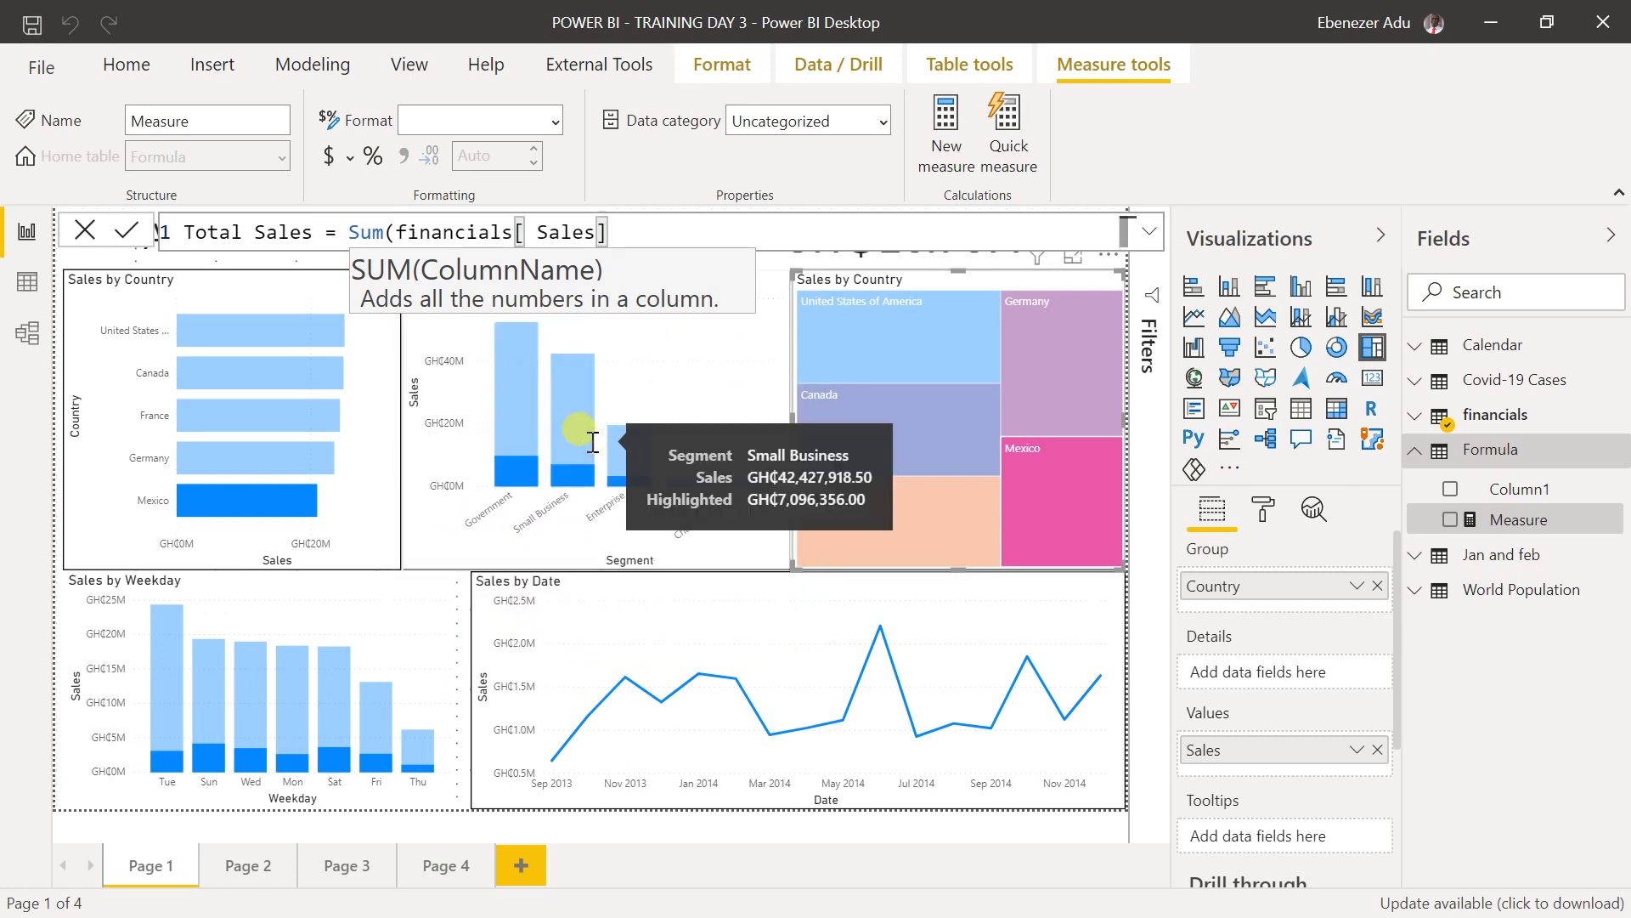
pyautogui.write(')')
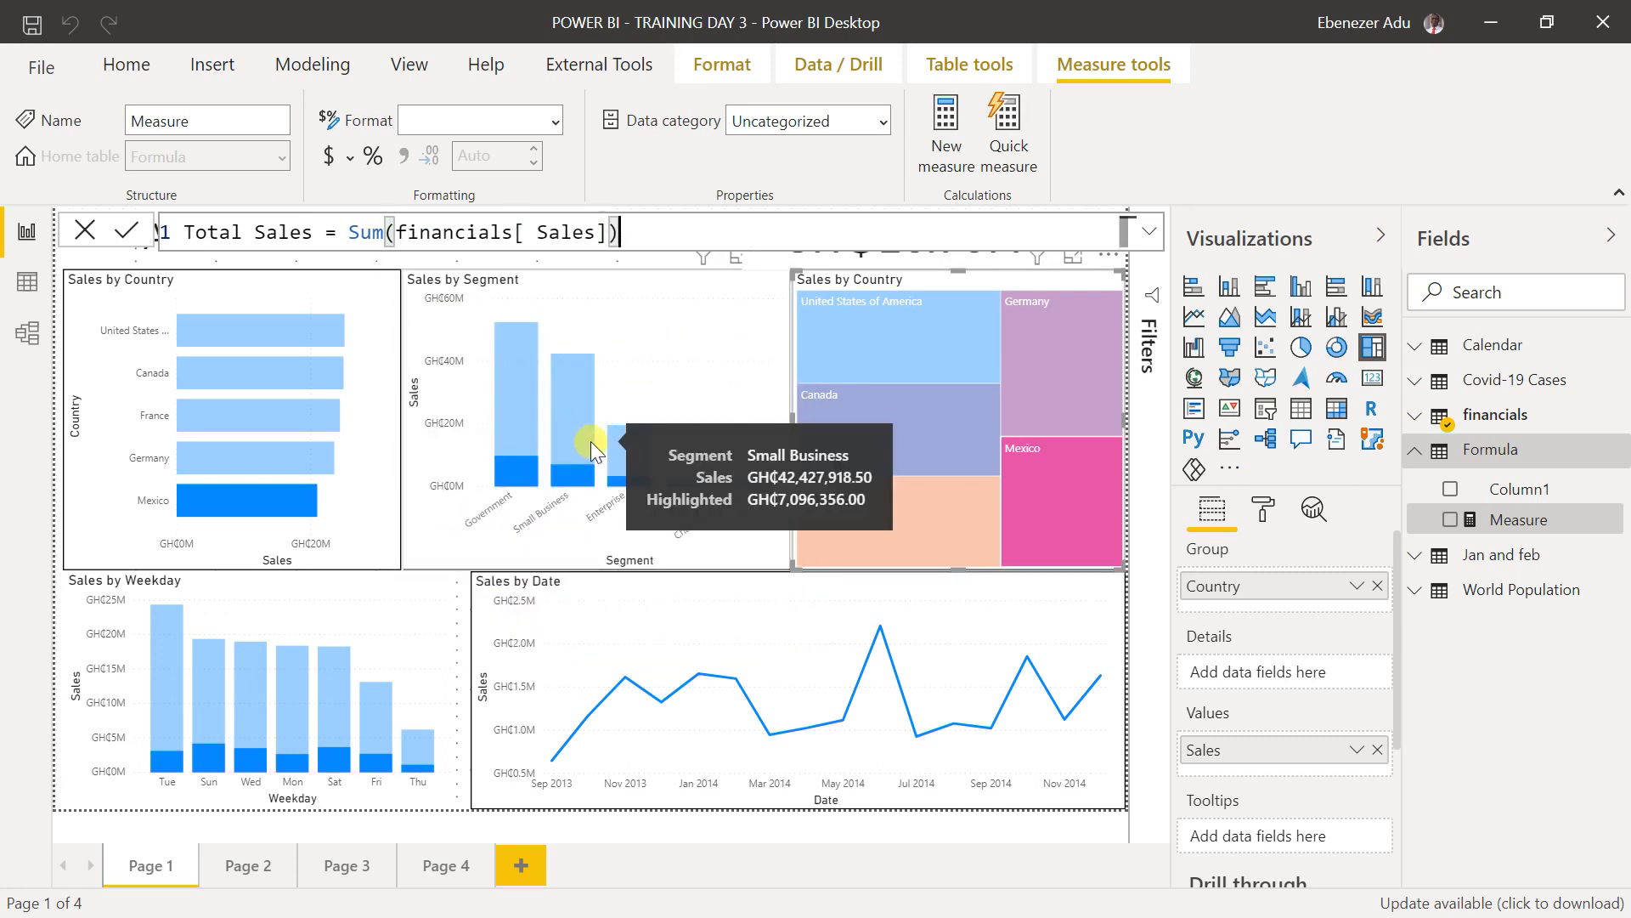
pyautogui.press('Return')
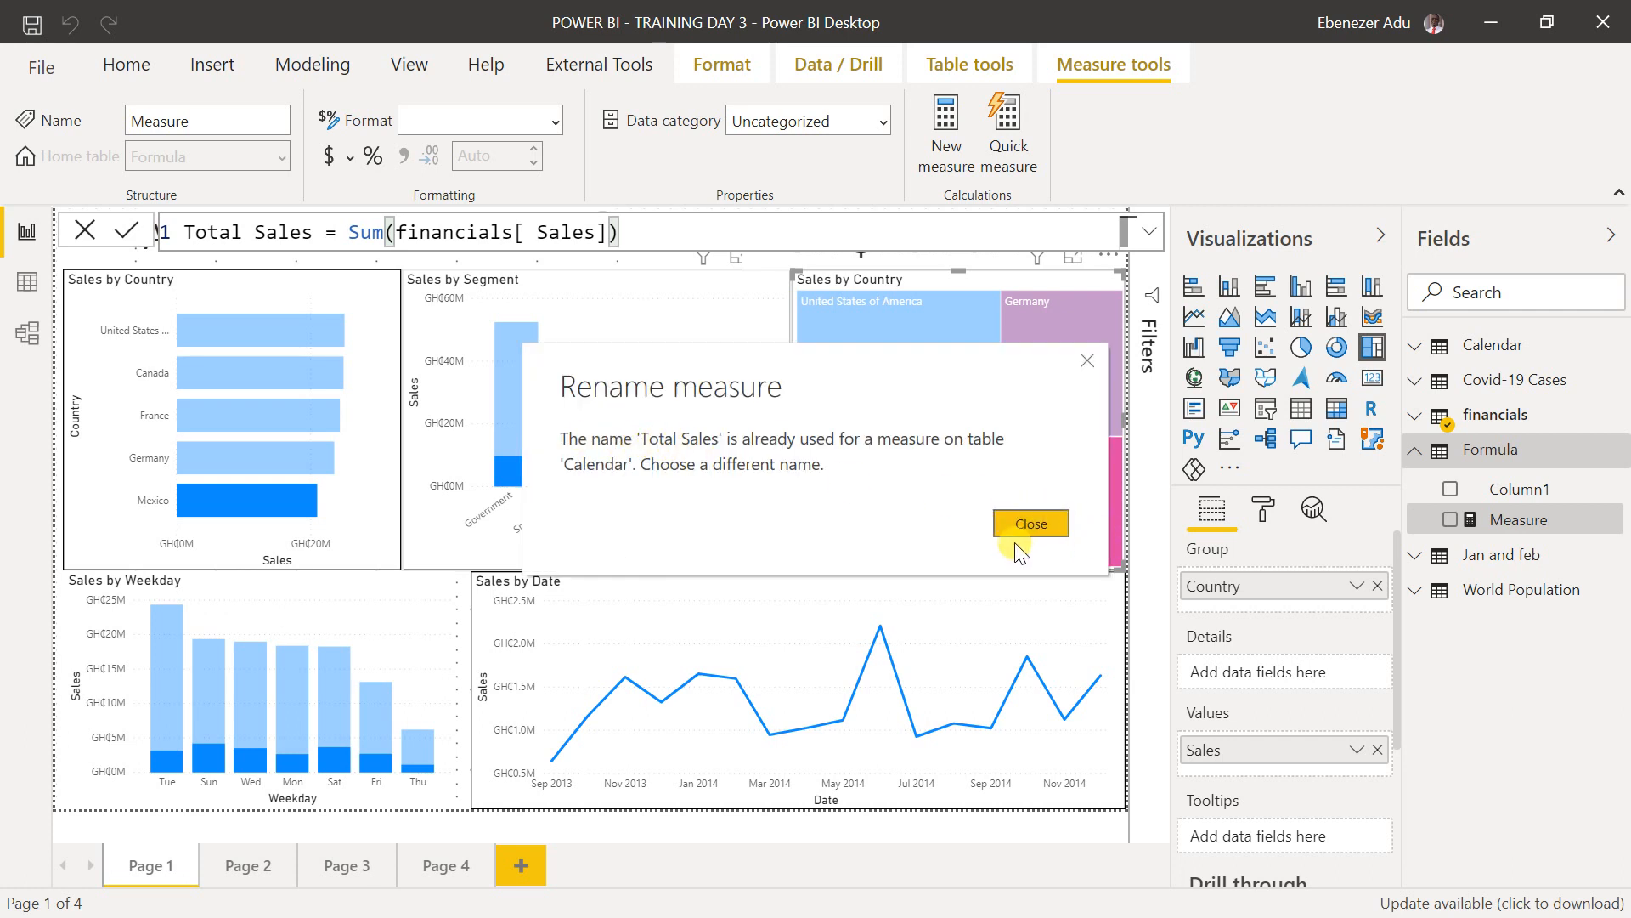
pyautogui.click(1045, 524)
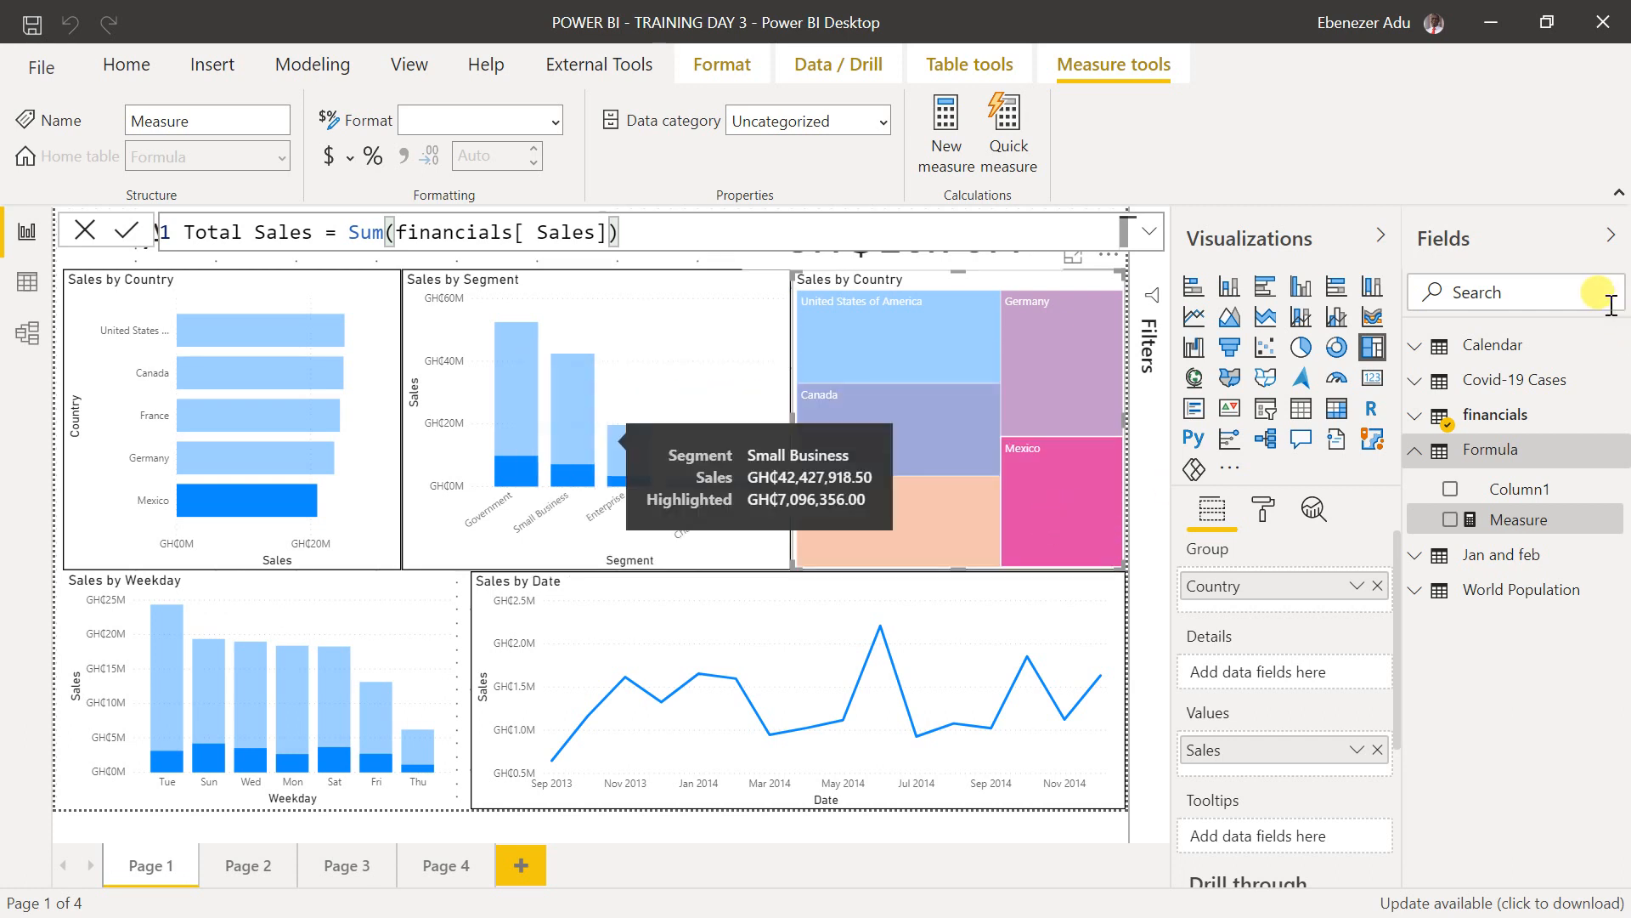
# - Search the fields for total and delete the existing Total Sales measure from the Calendar table
pyautogui.click(1487, 343)
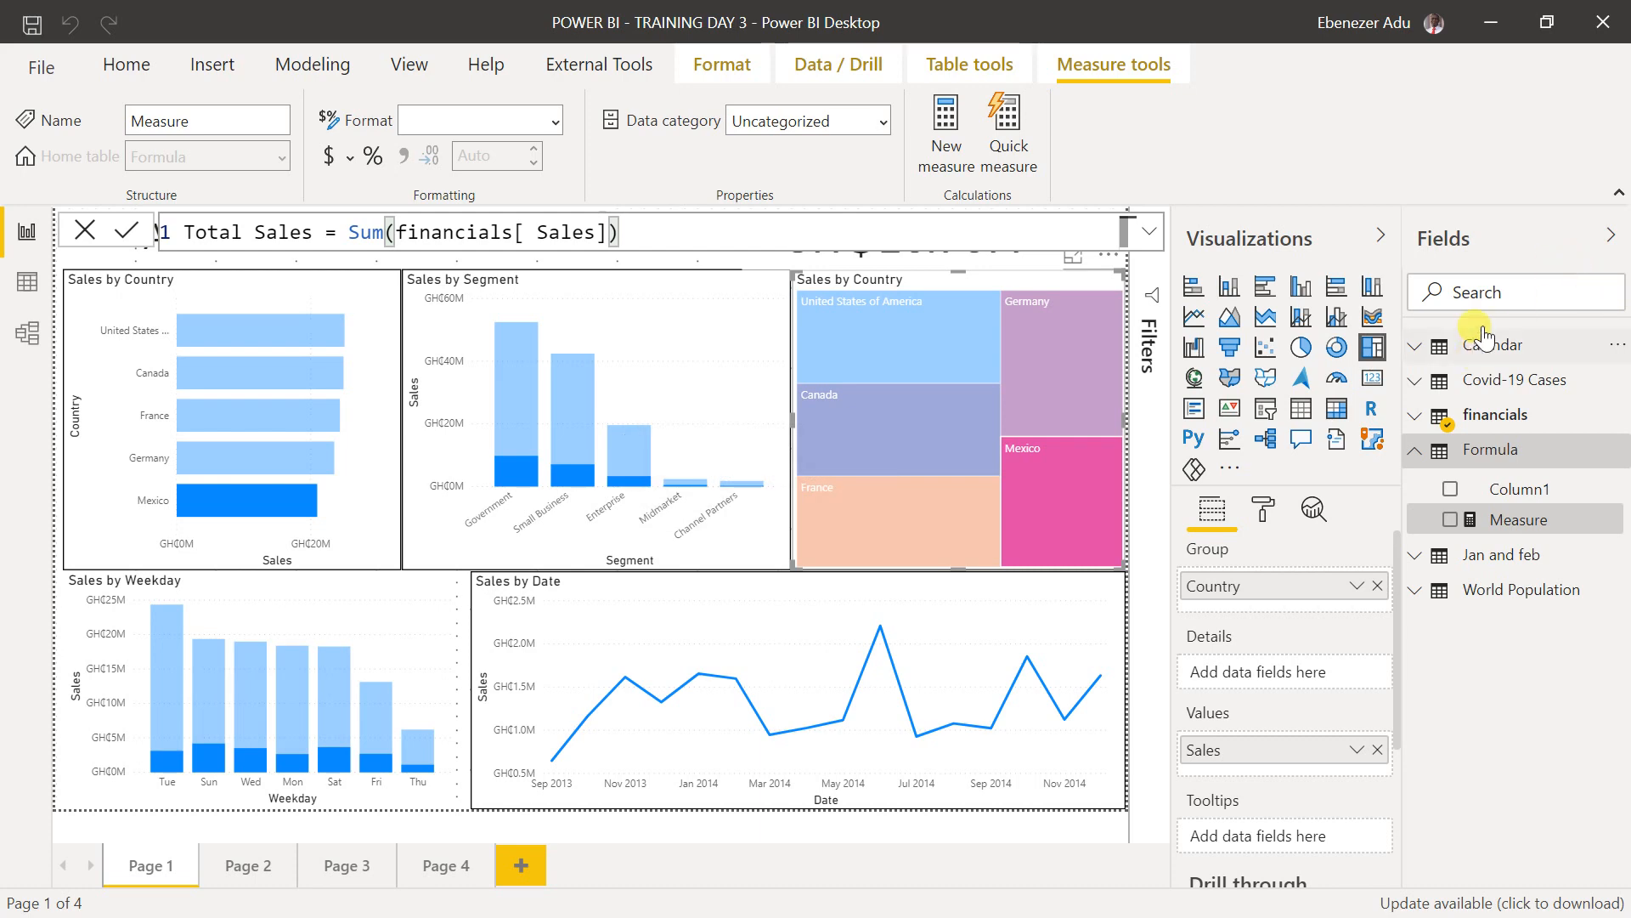
pyautogui.click(1493, 280)
pyautogui.write('total')
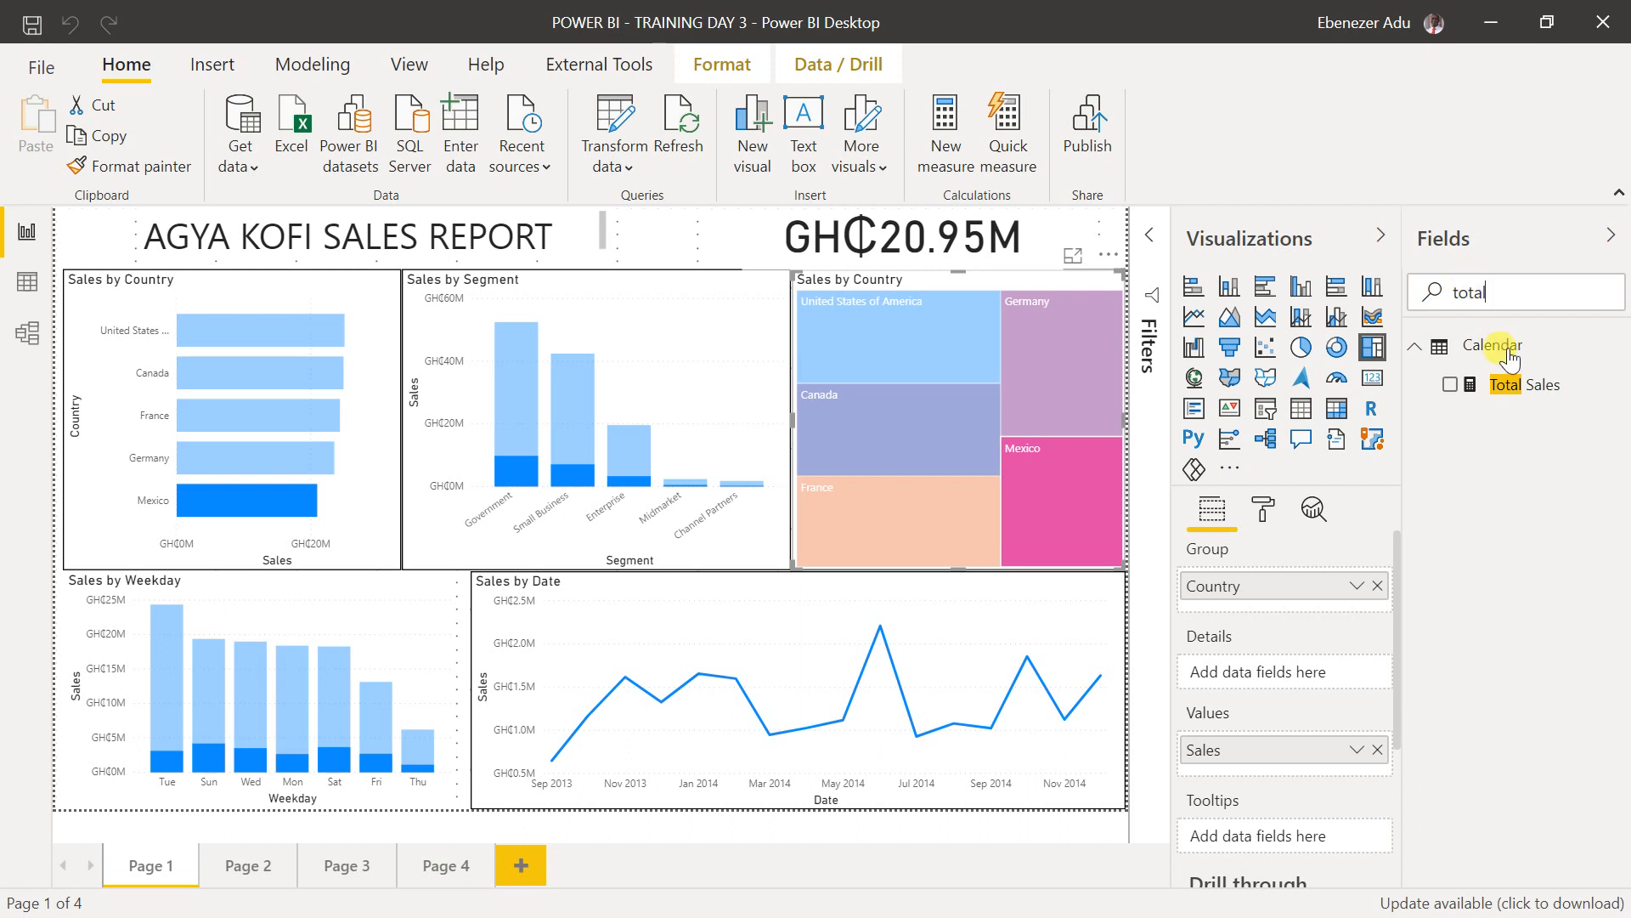
pyautogui.rightClick(1493, 391)
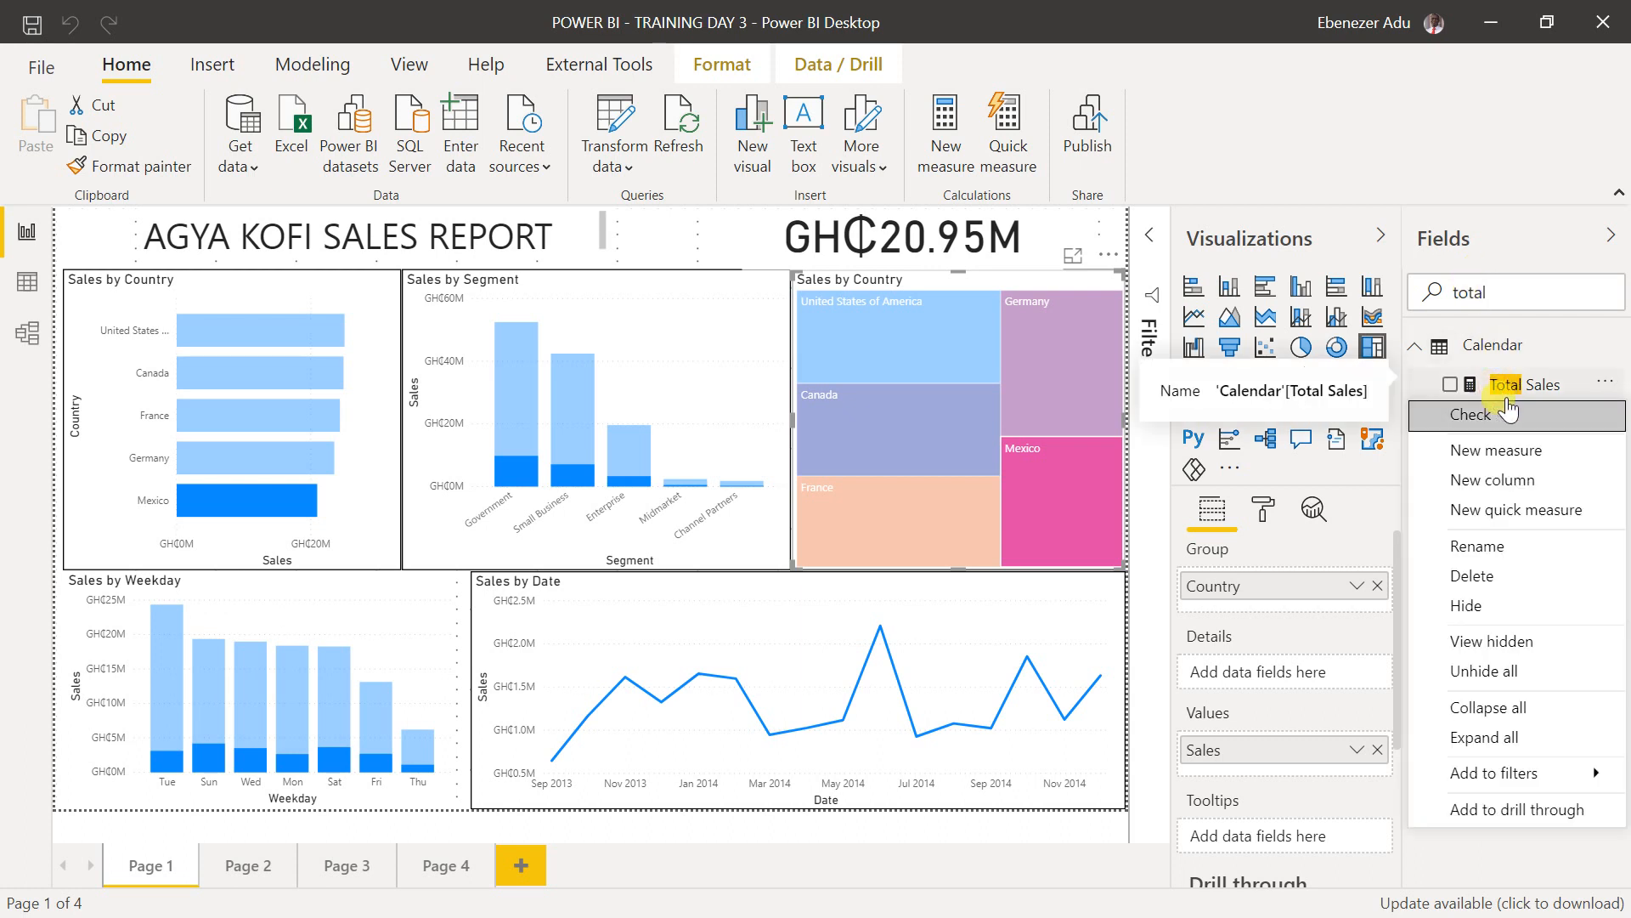
pyautogui.click(1548, 575)
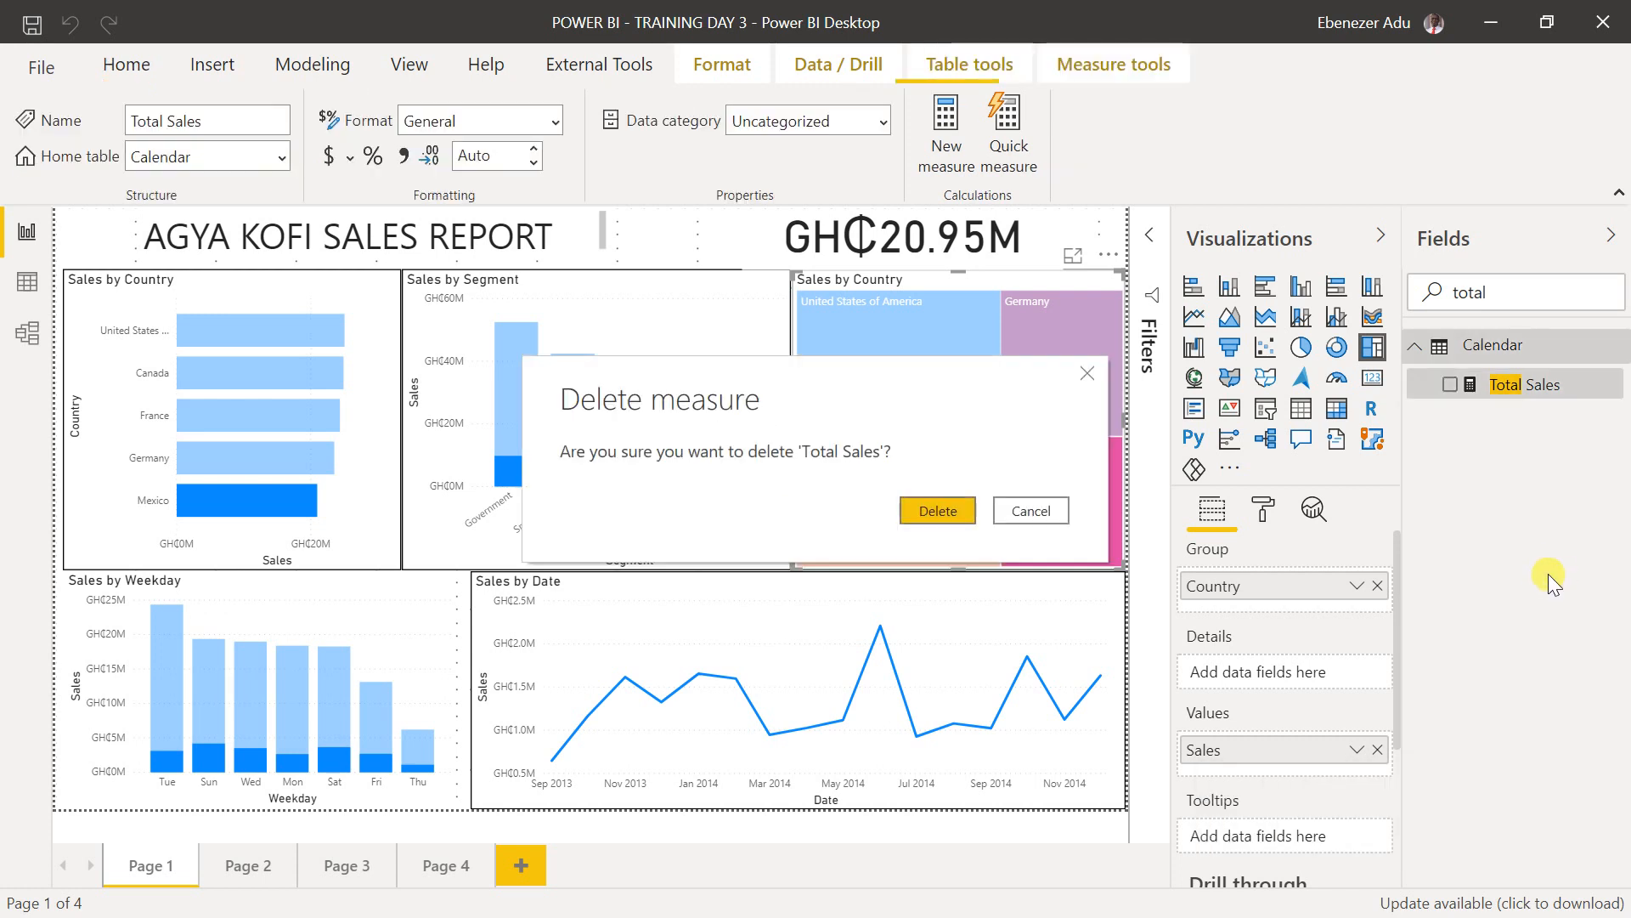
pyautogui.click(938, 510)
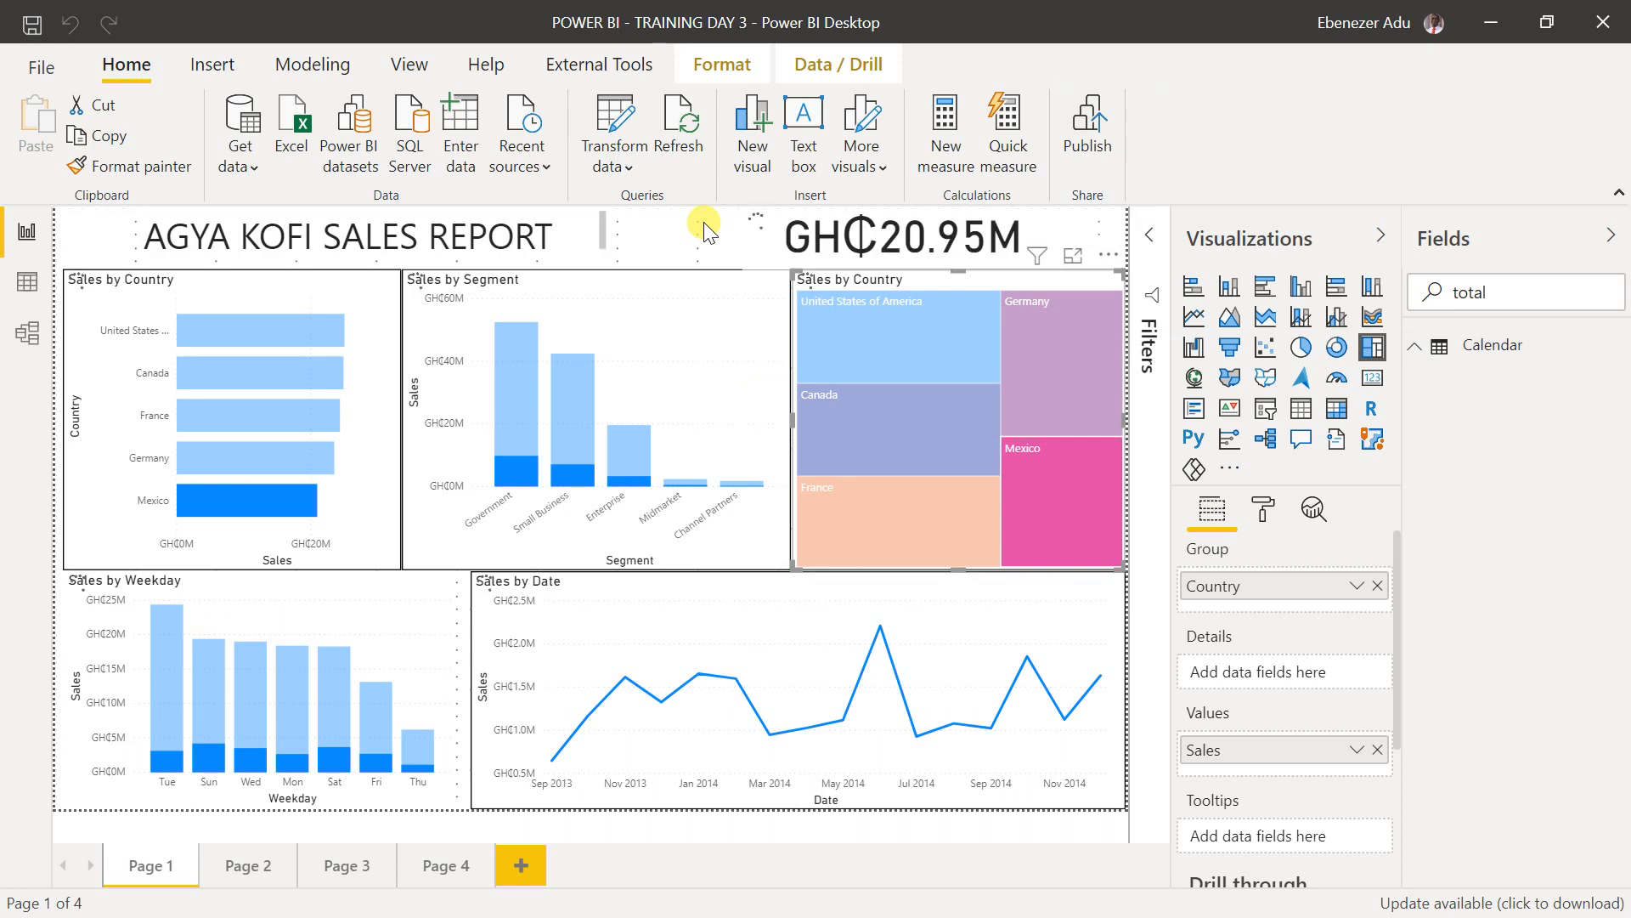
pyautogui.click(1421, 352)
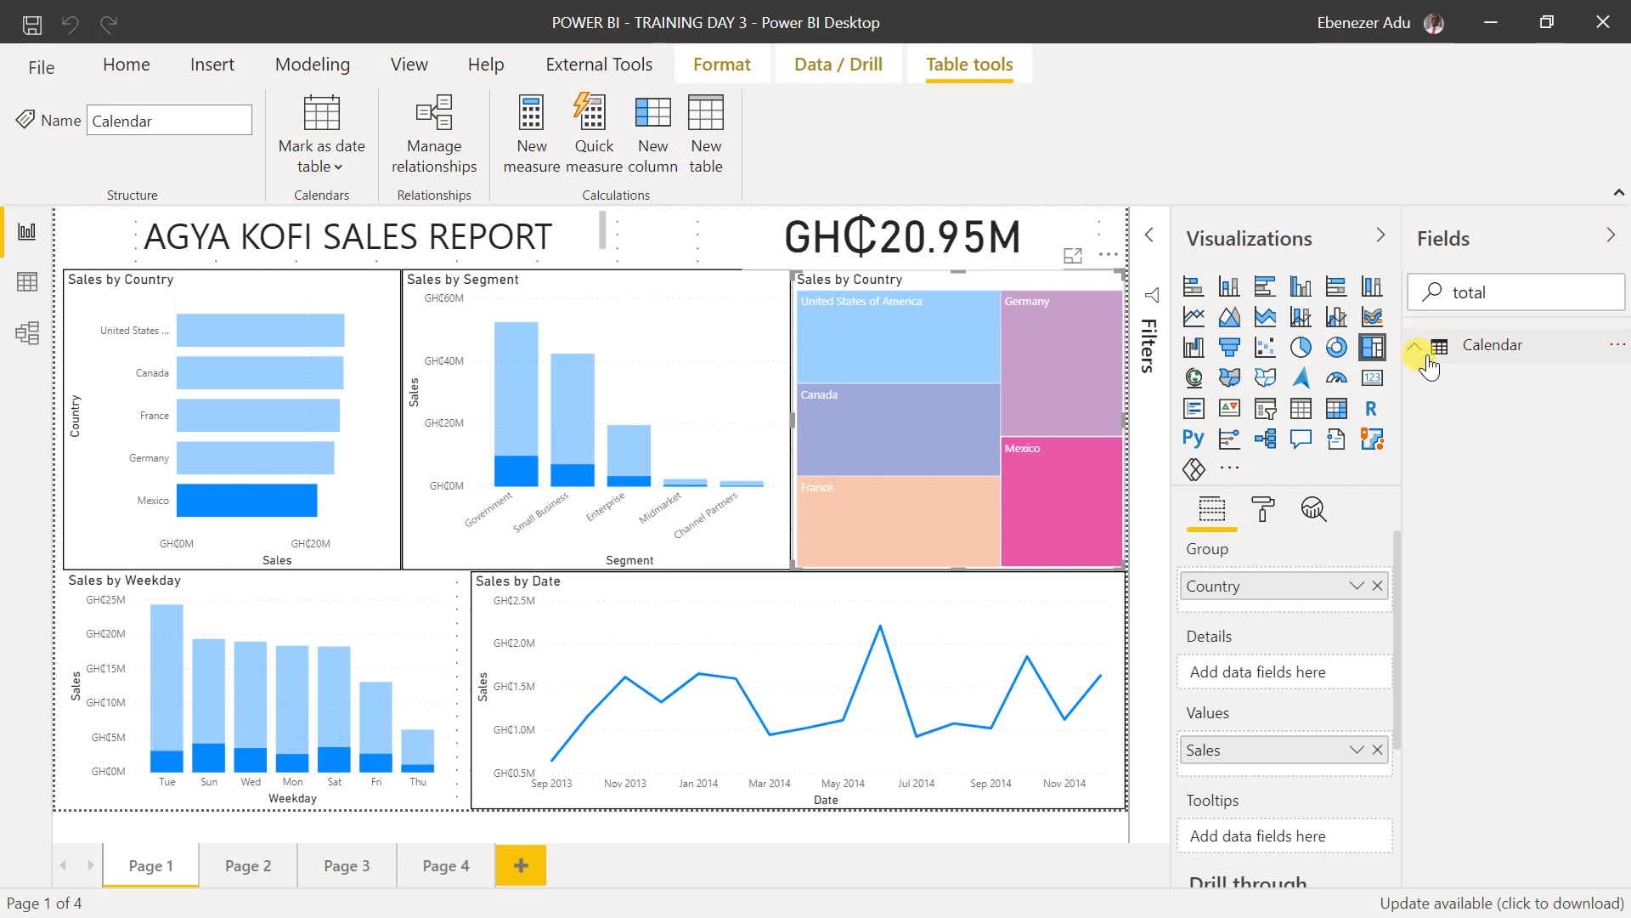
pyautogui.click(1418, 352)
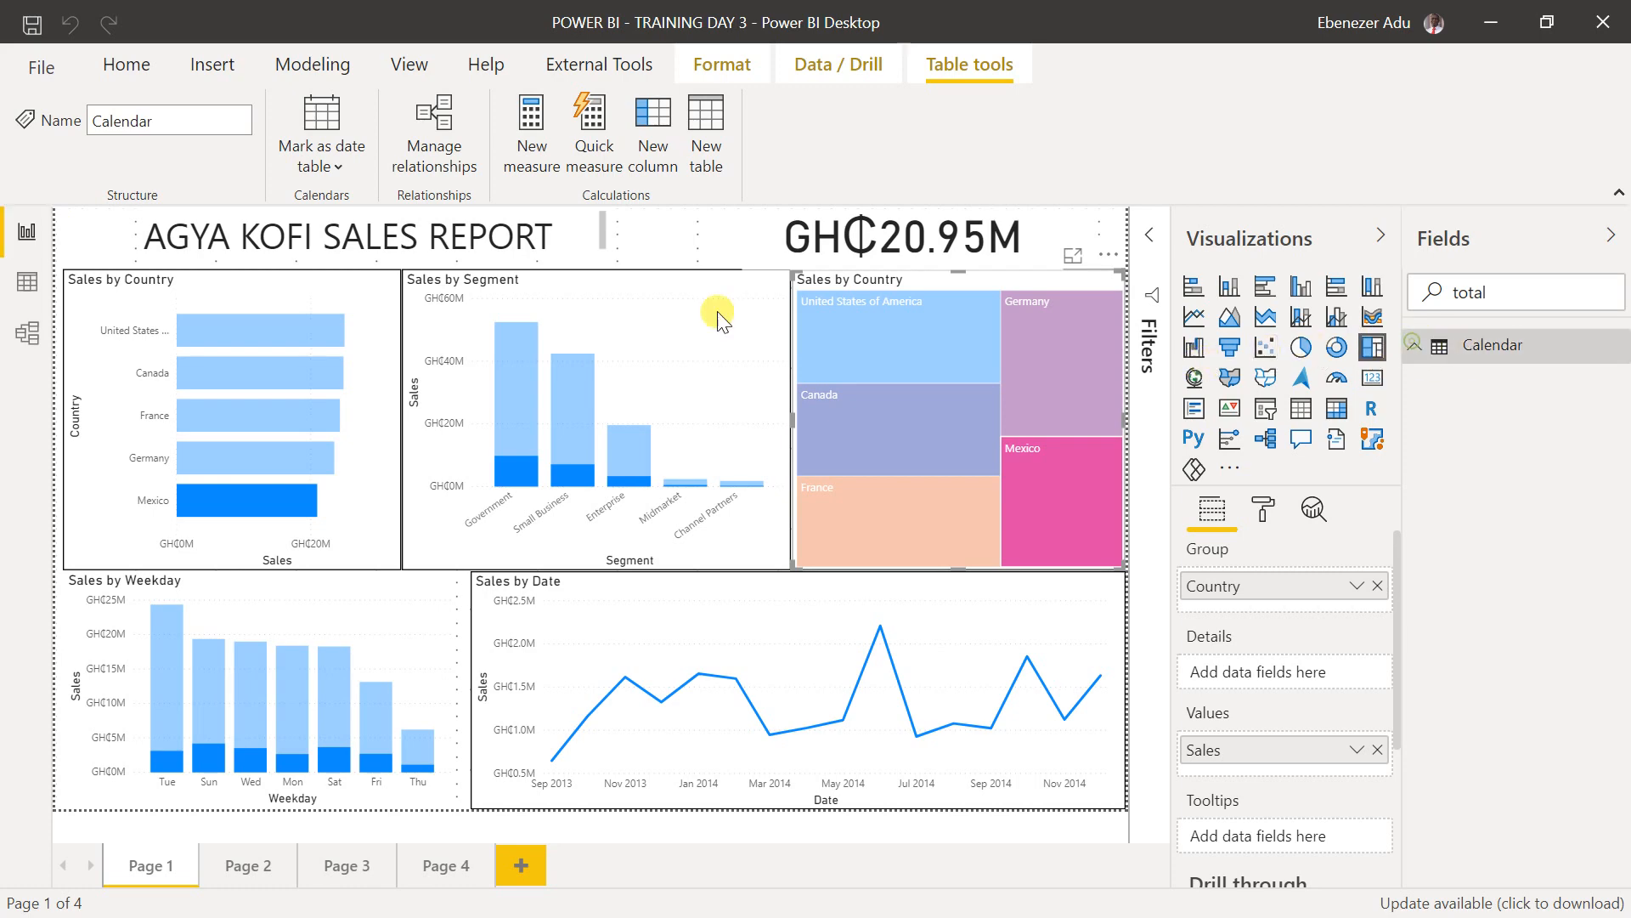
pyautogui.click(20, 287)
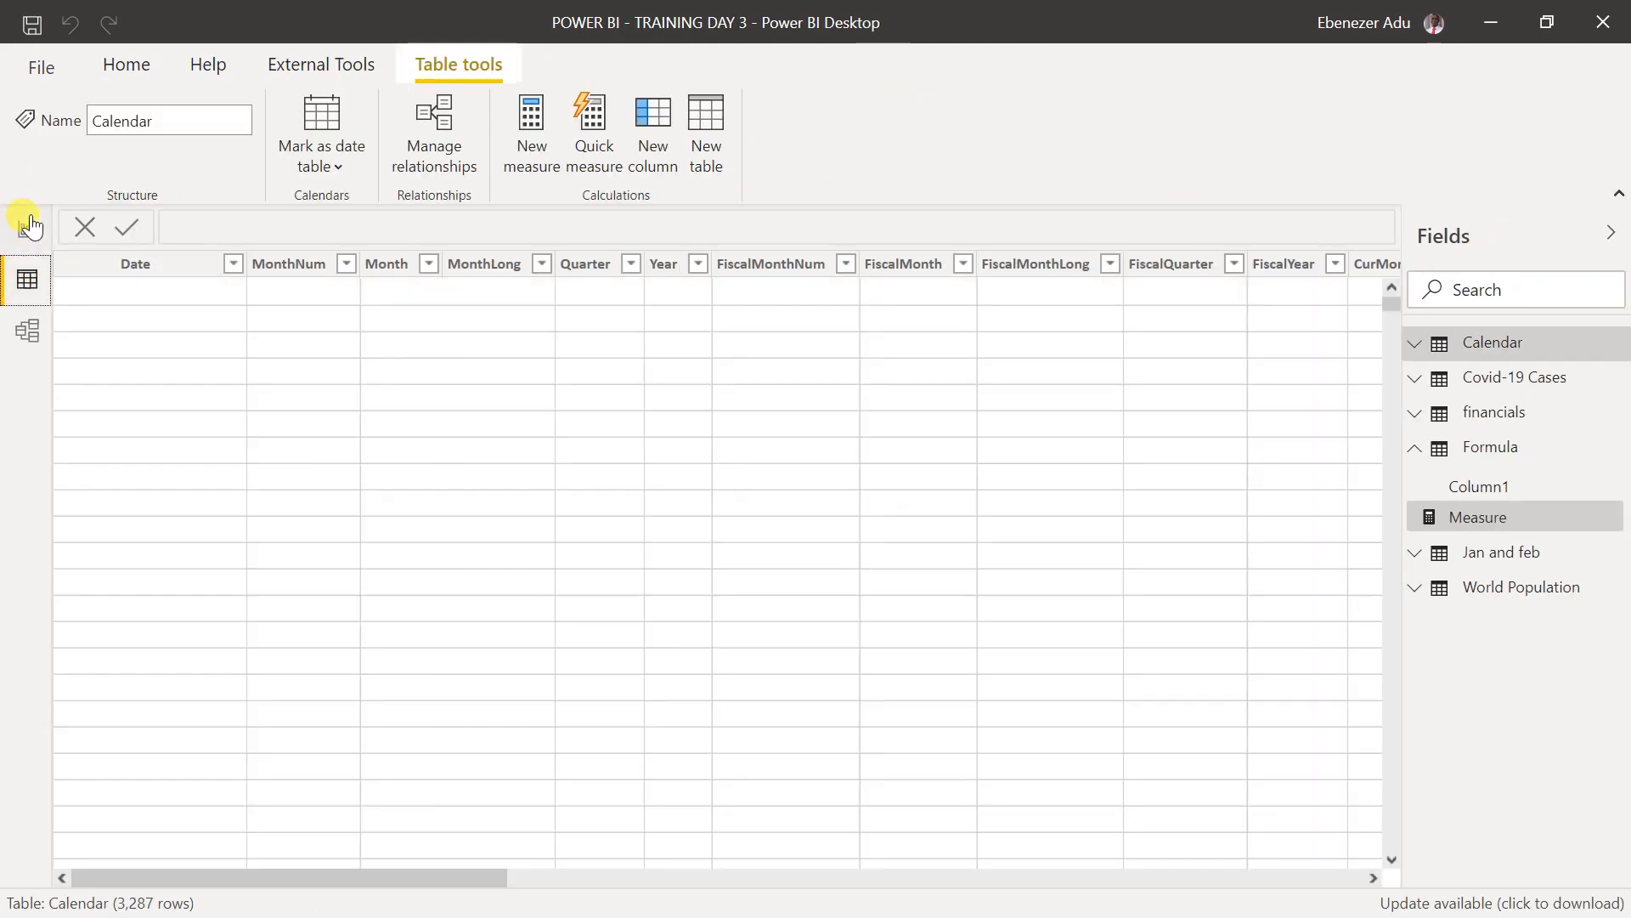
pyautogui.click(26, 227)
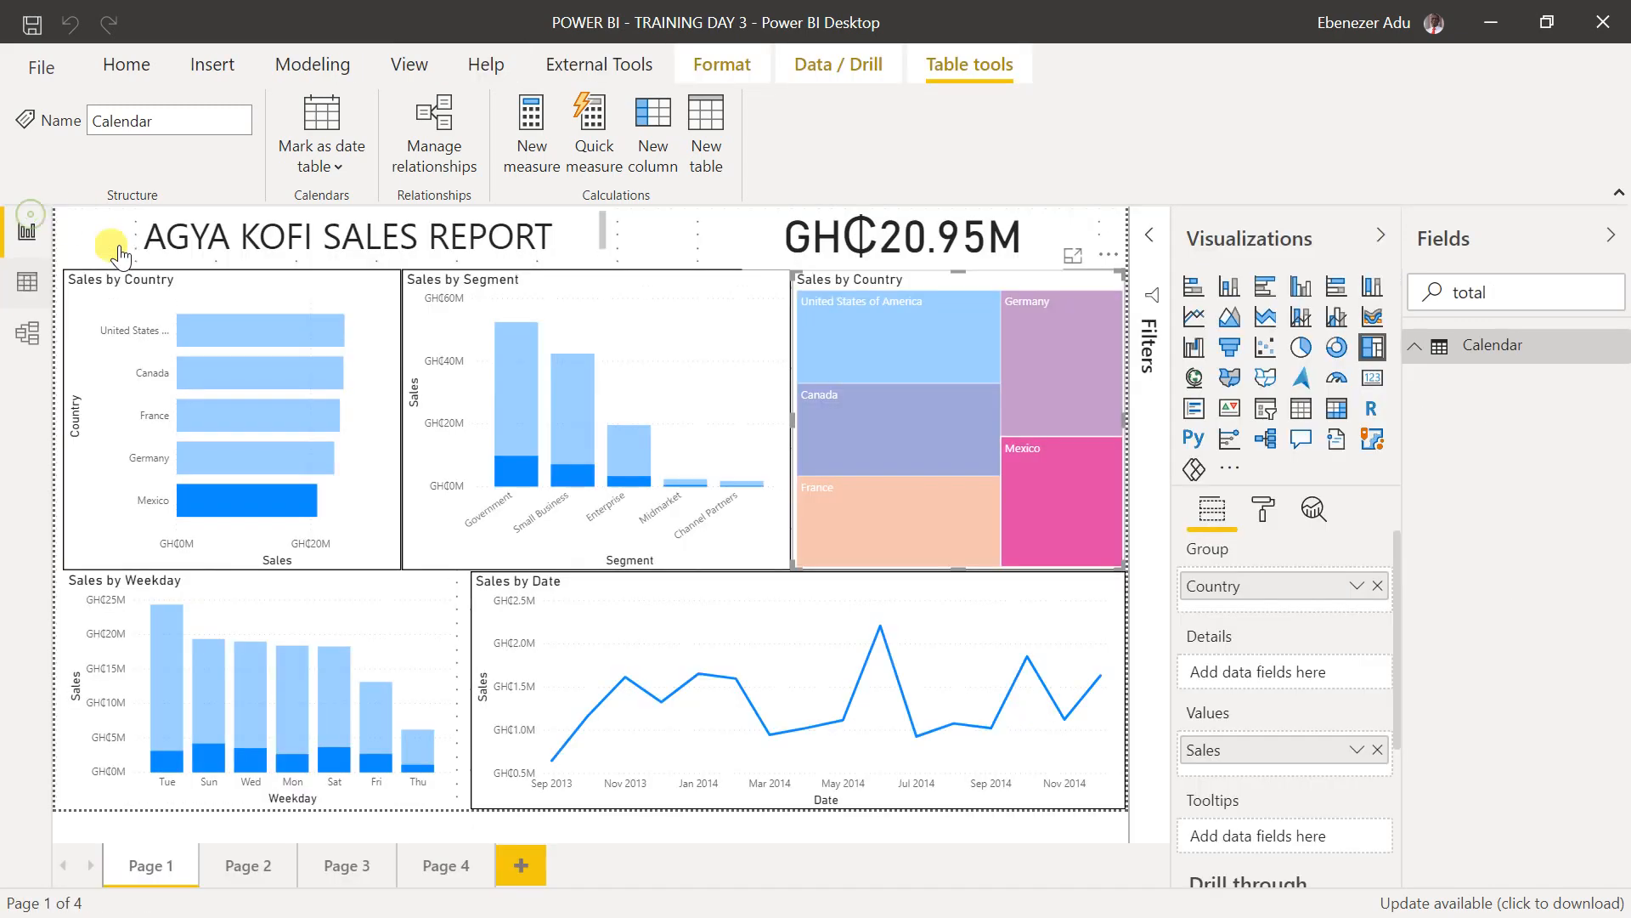
# - In the data view, rename the Formula table's unfinished measure to Total Sales in its expression and commit it
pyautogui.click(25, 281)
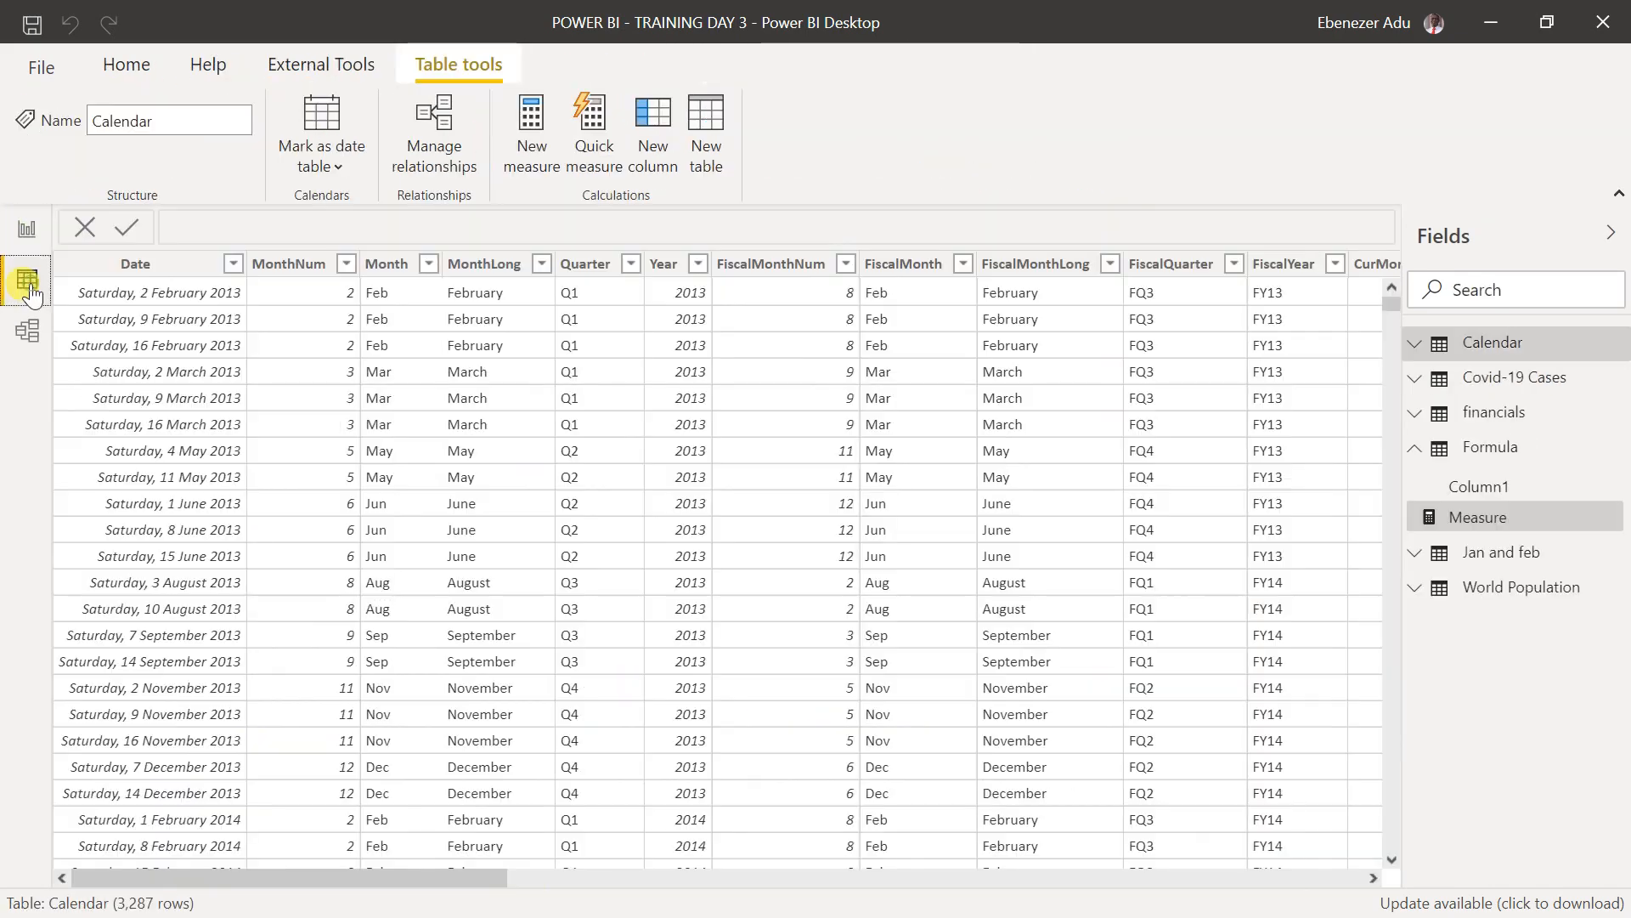
pyautogui.click(1479, 529)
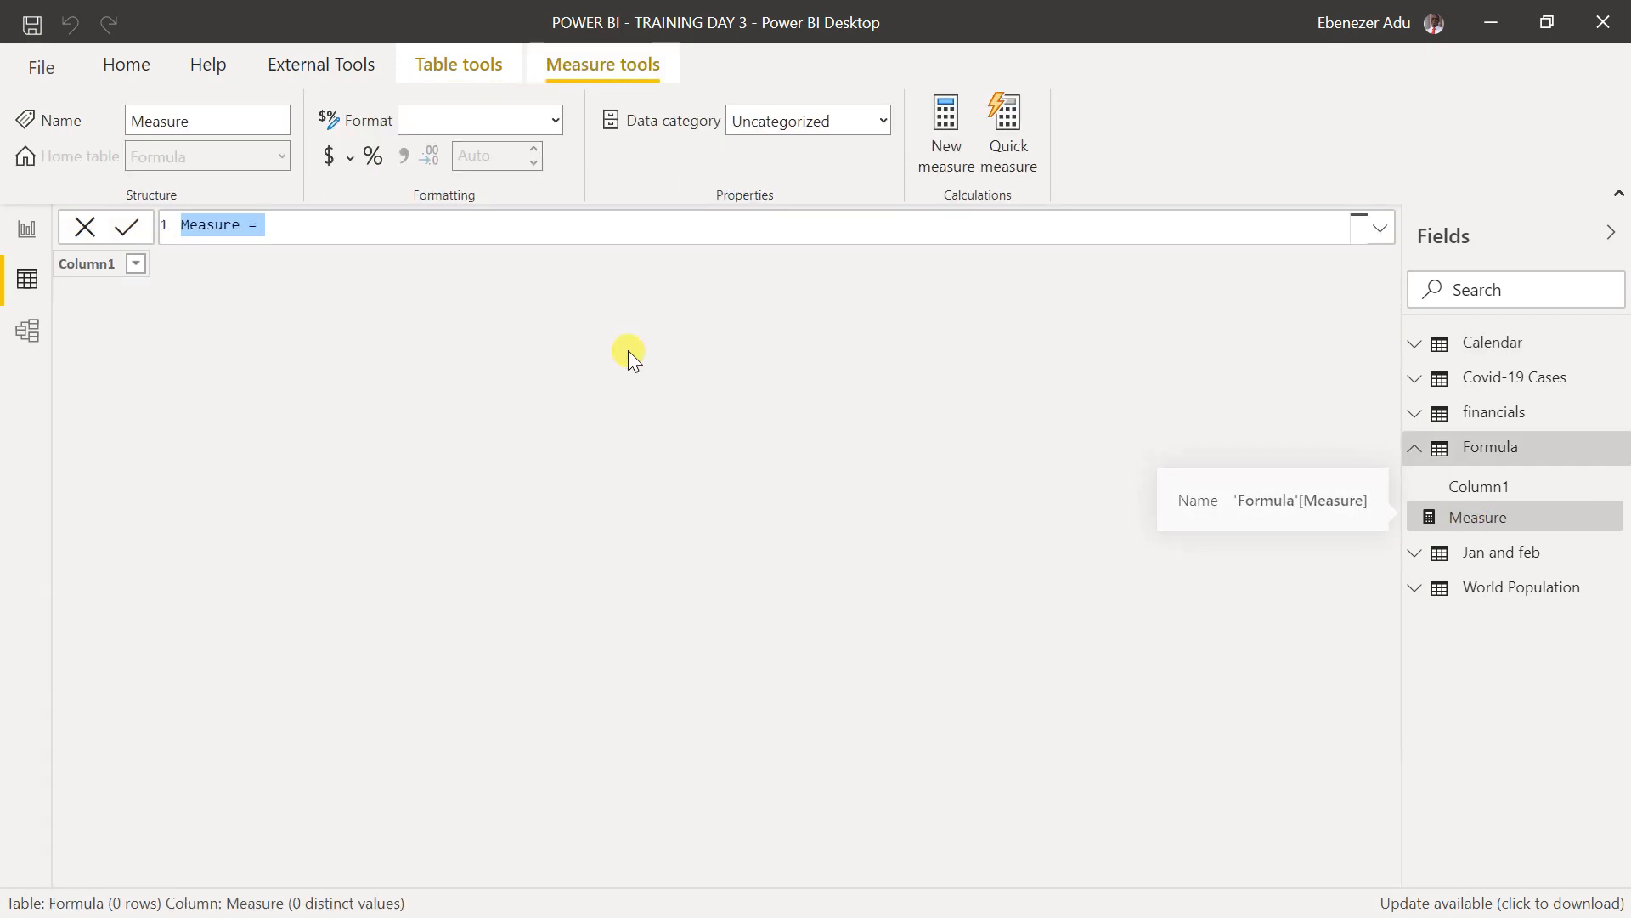
pyautogui.click(310, 228)
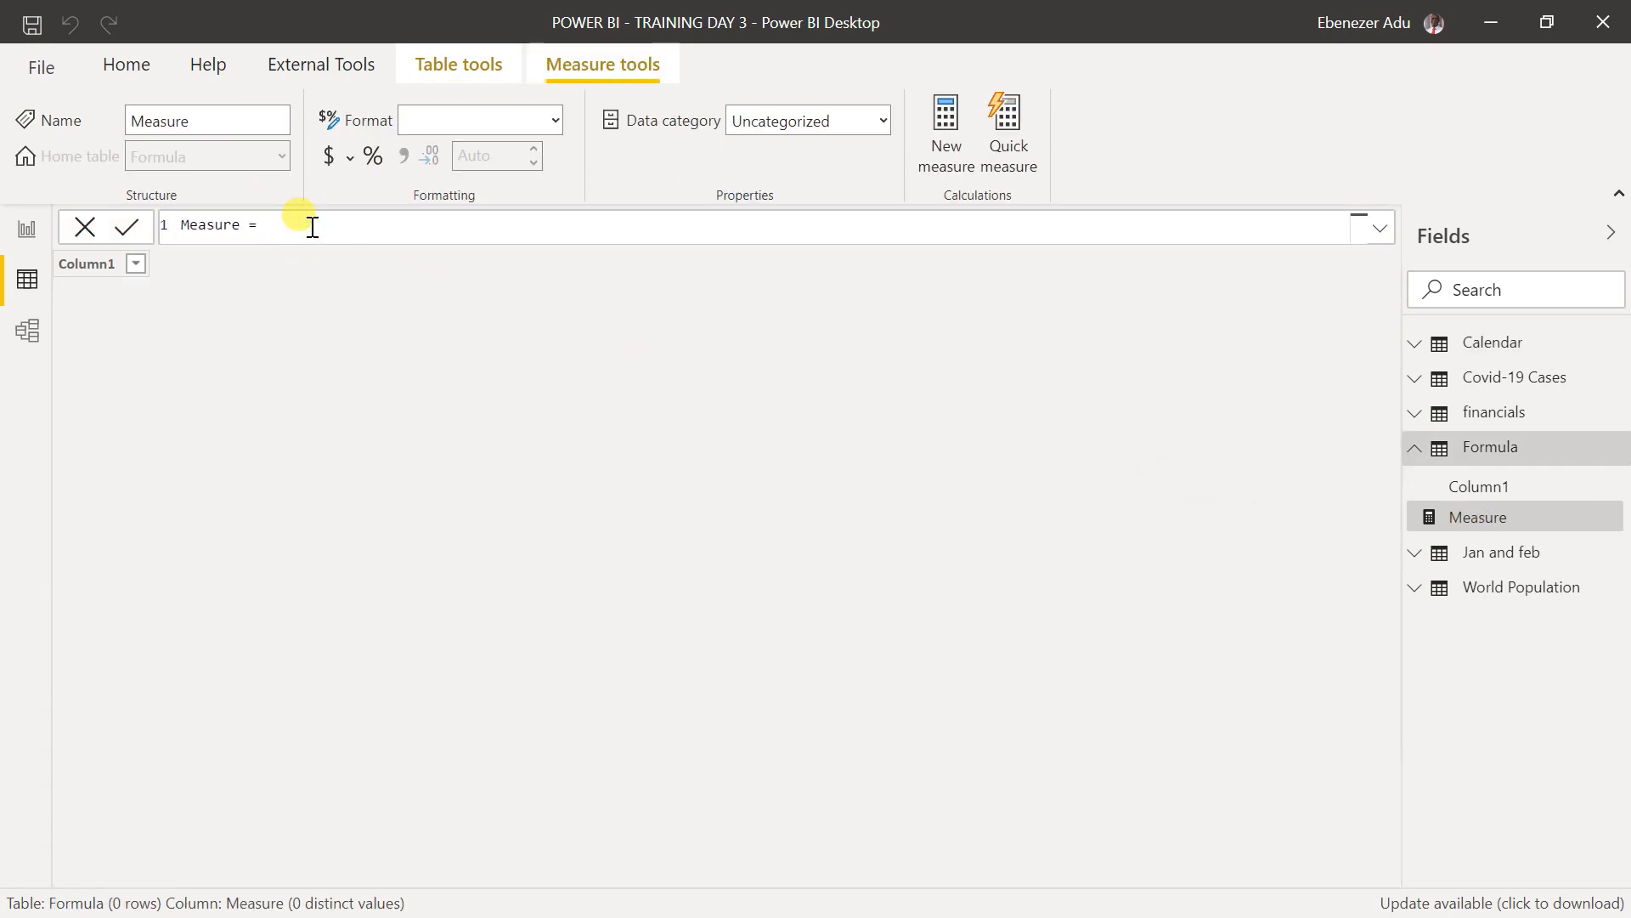
pyautogui.doubleClick(244, 228)
pyautogui.moveTo(170, 240); pyautogui.dragTo(140, 241)
pyautogui.write('Total Sales')
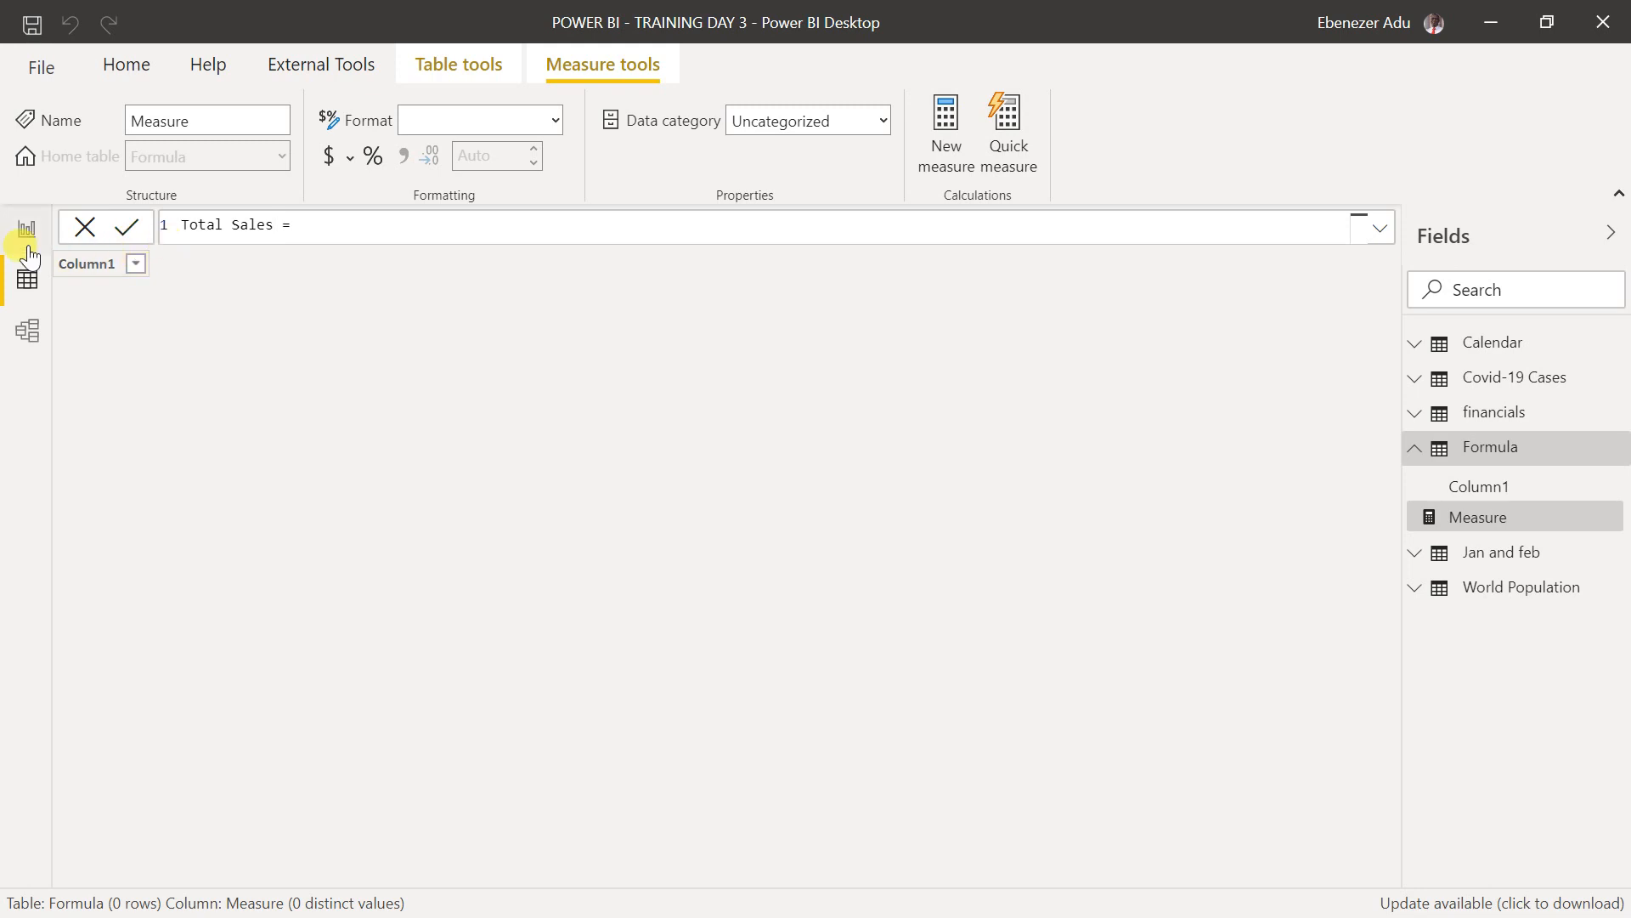
pyautogui.press('Return')
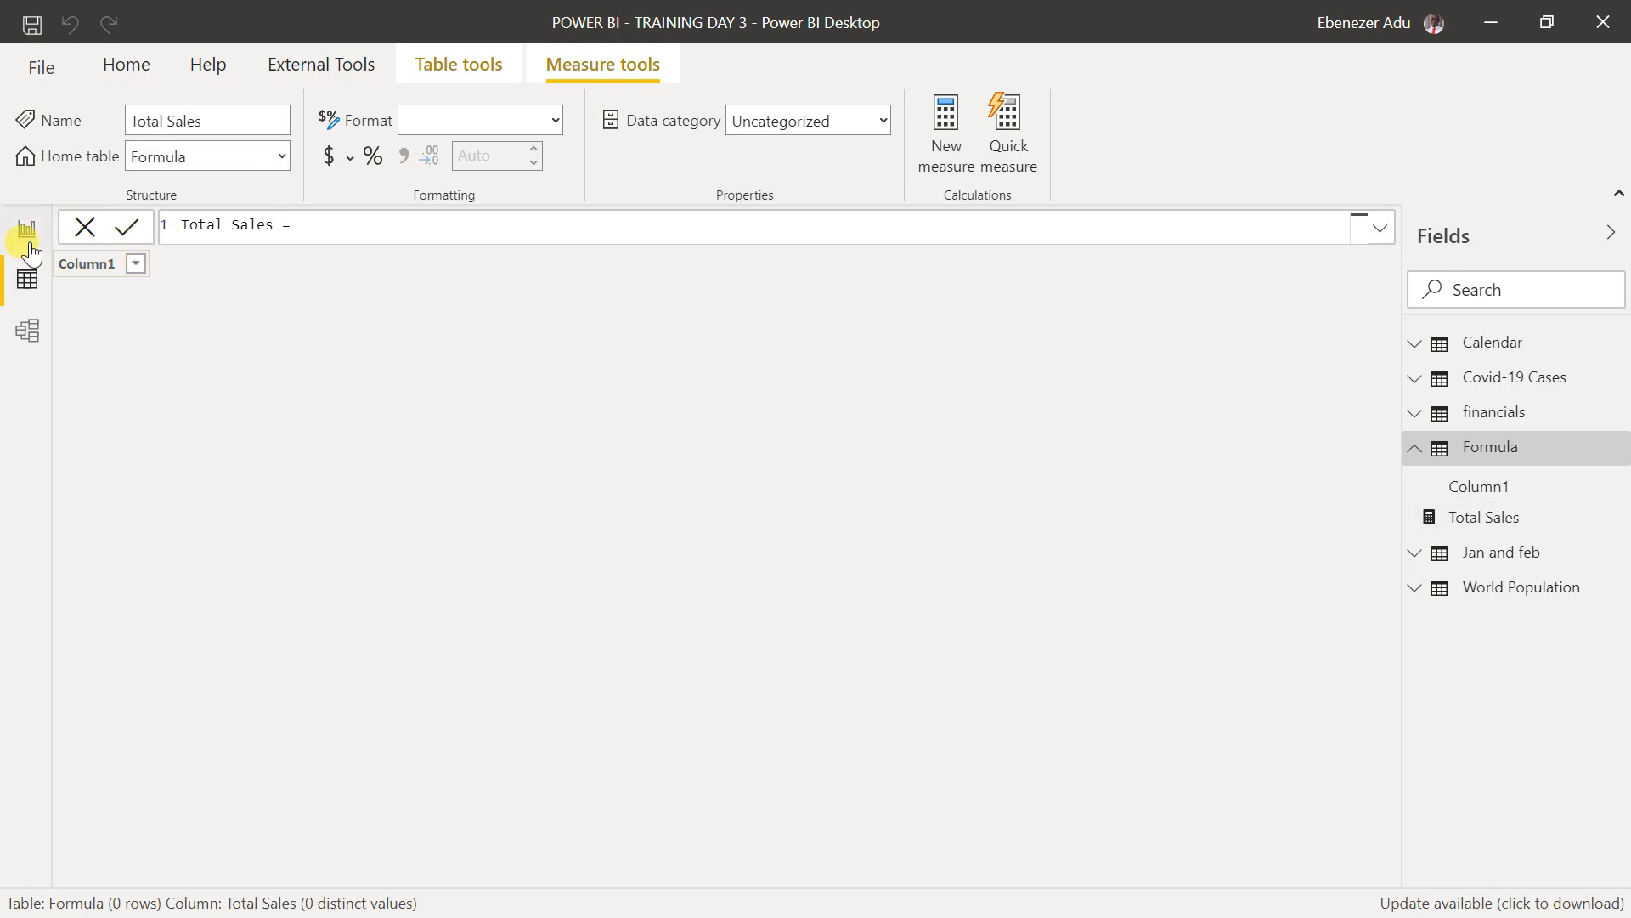
# - Return to the report view, clear the field search and collapse the Calendar table
pyautogui.click(29, 243)
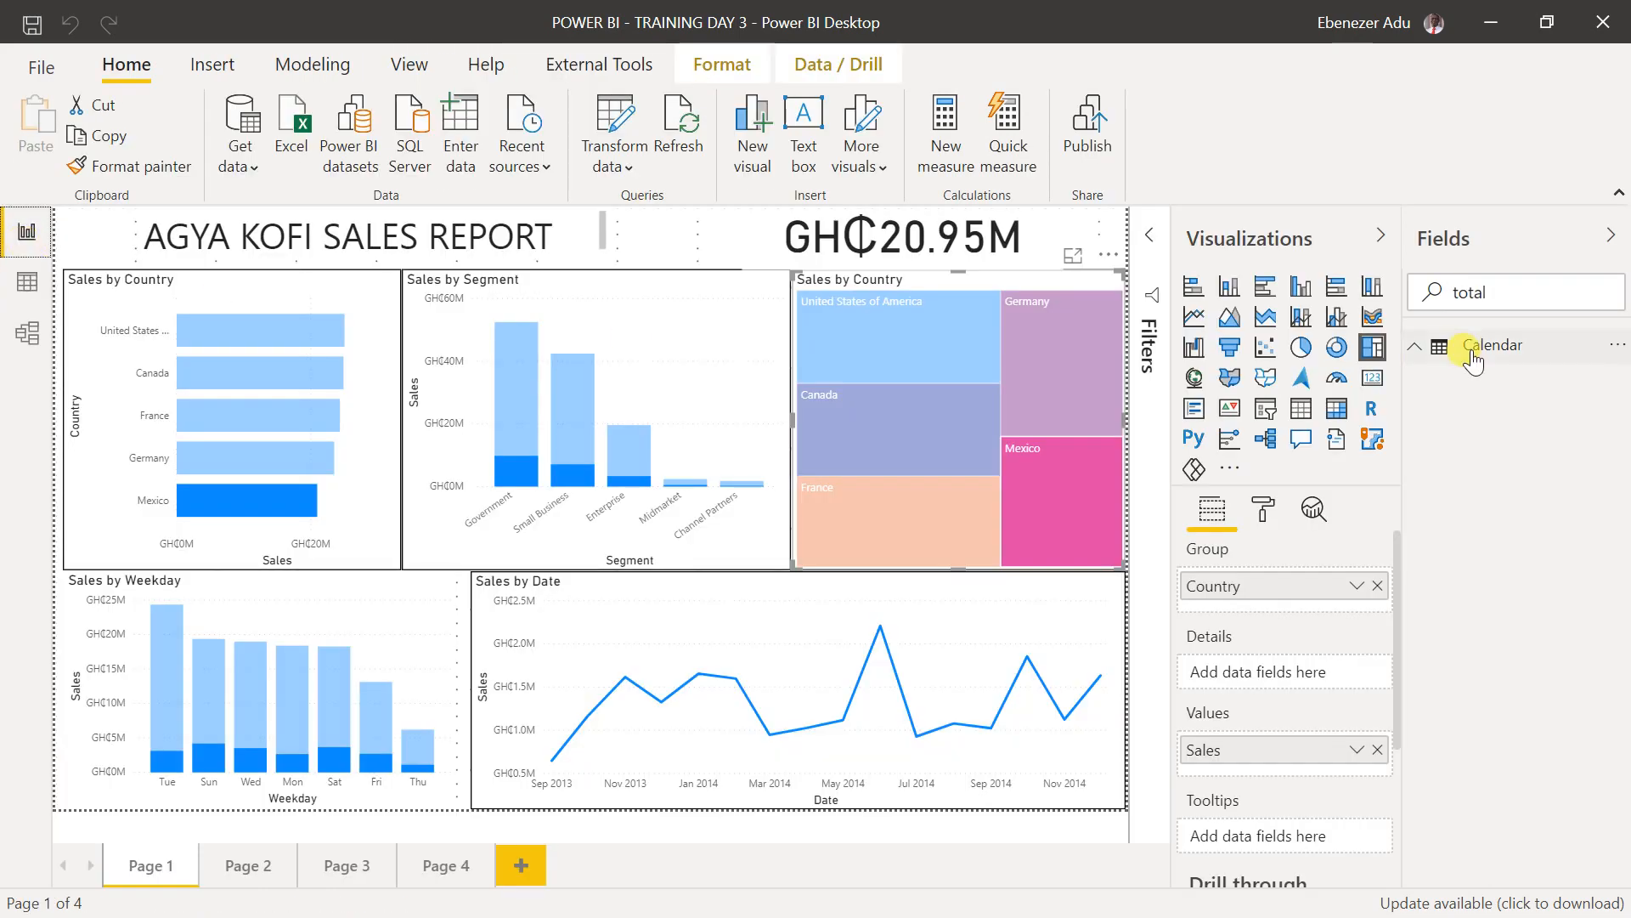
pyautogui.click(1418, 344)
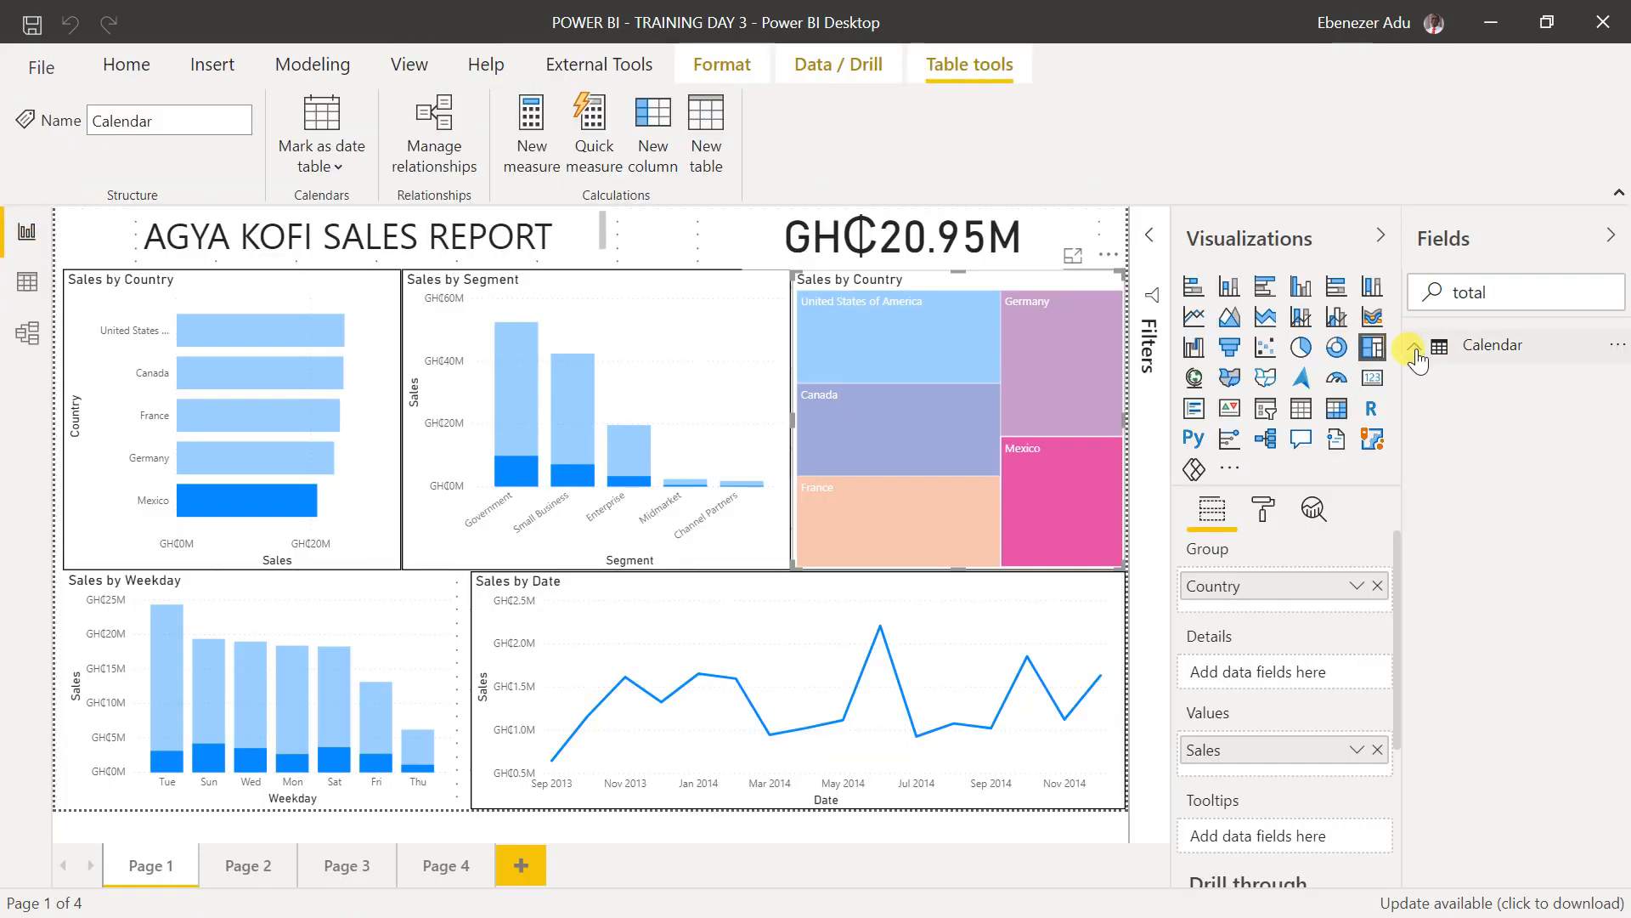
pyautogui.click(1483, 289)
pyautogui.press('BackSpace')
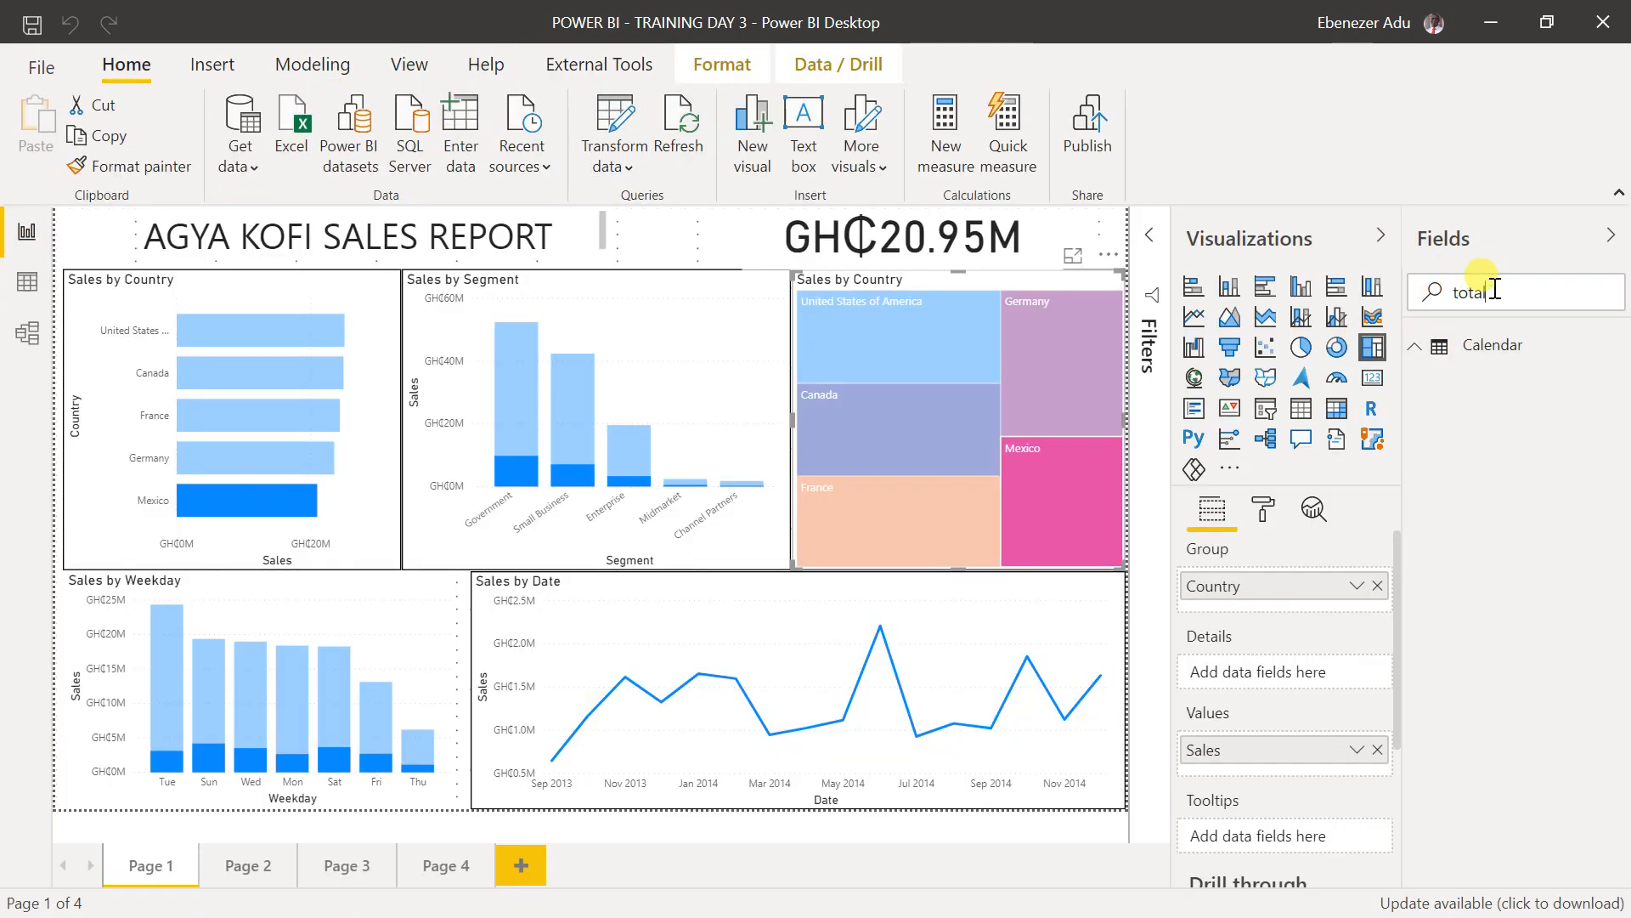
pyautogui.press('BackSpace')
pyautogui.press('BackSpace')
pyautogui.press('BackSpace')
pyautogui.press('BackSpace')
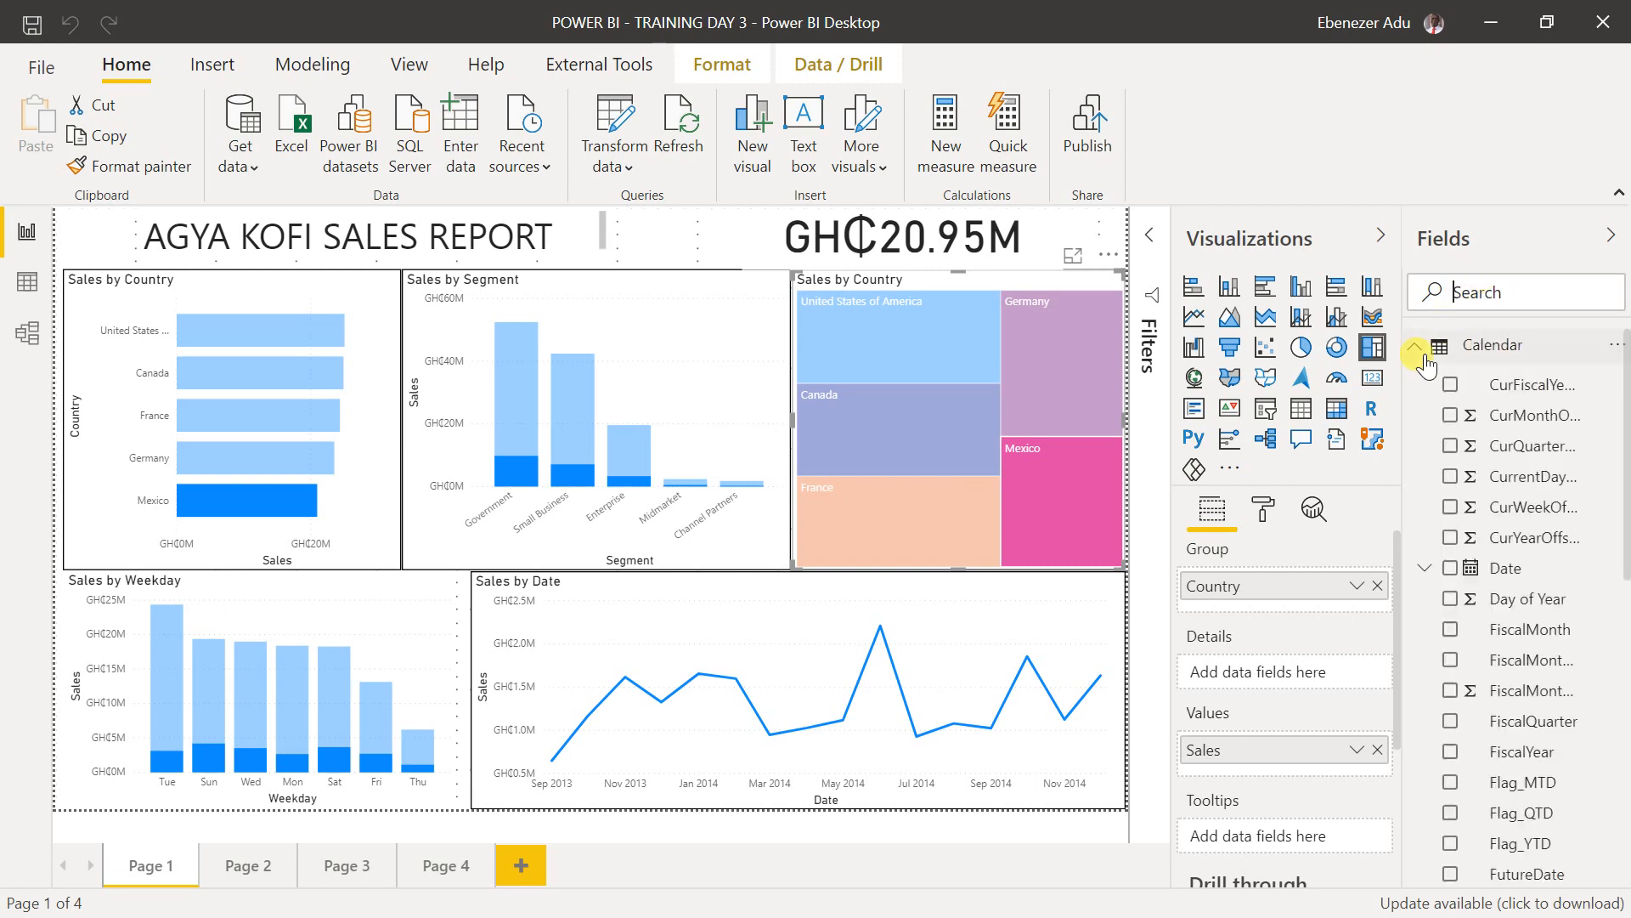
pyautogui.click(1415, 349)
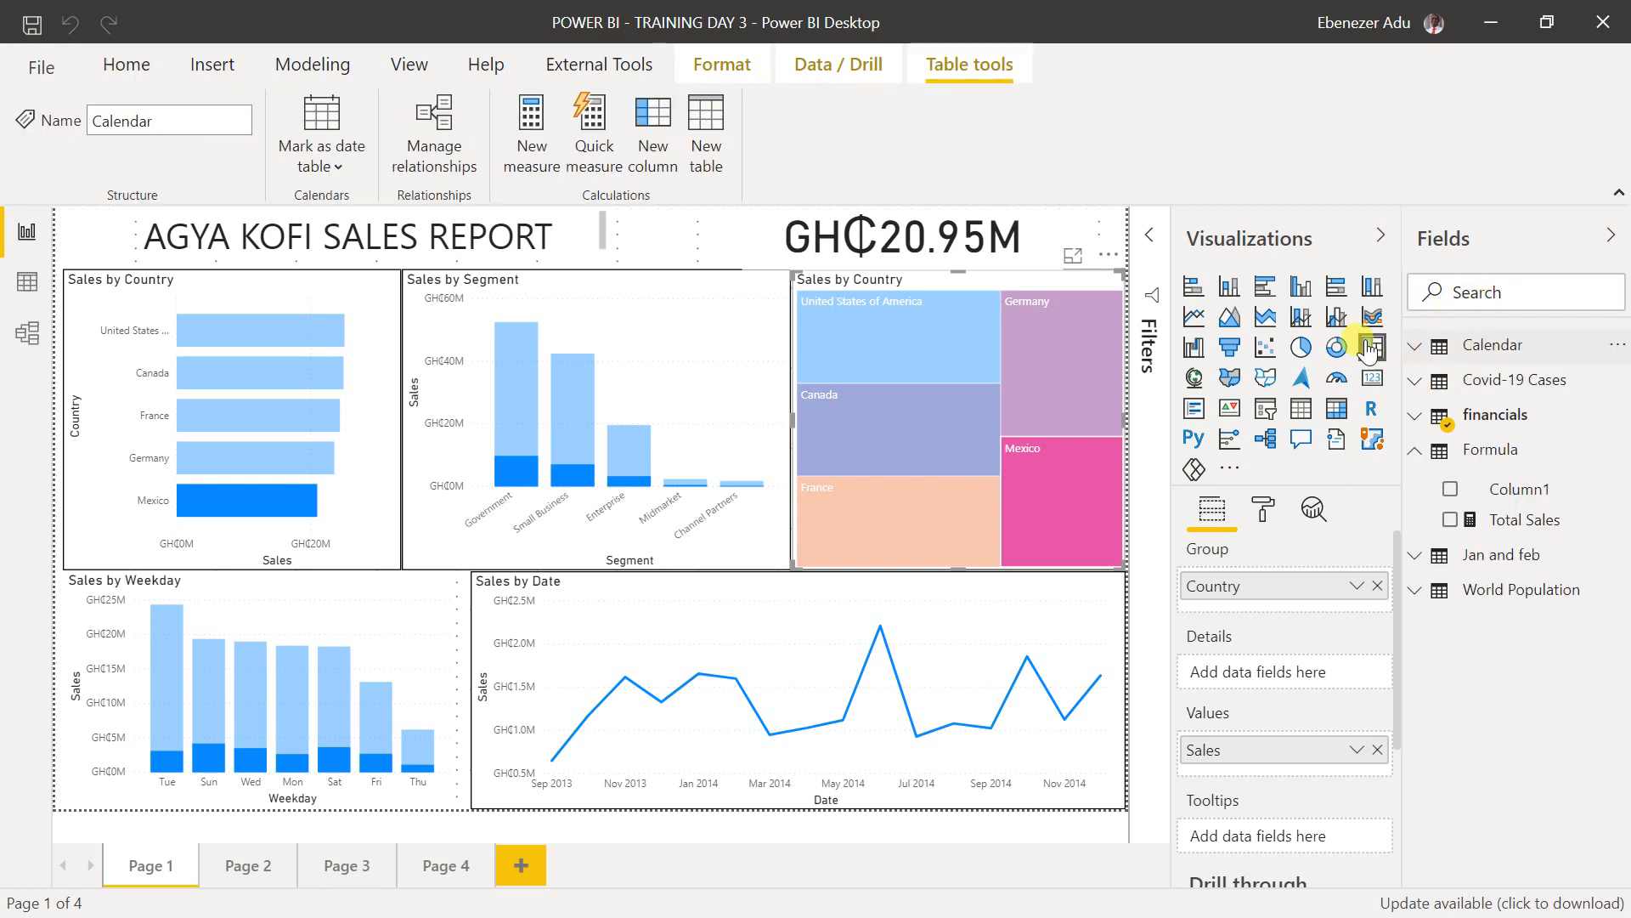
pyautogui.click(551, 155)
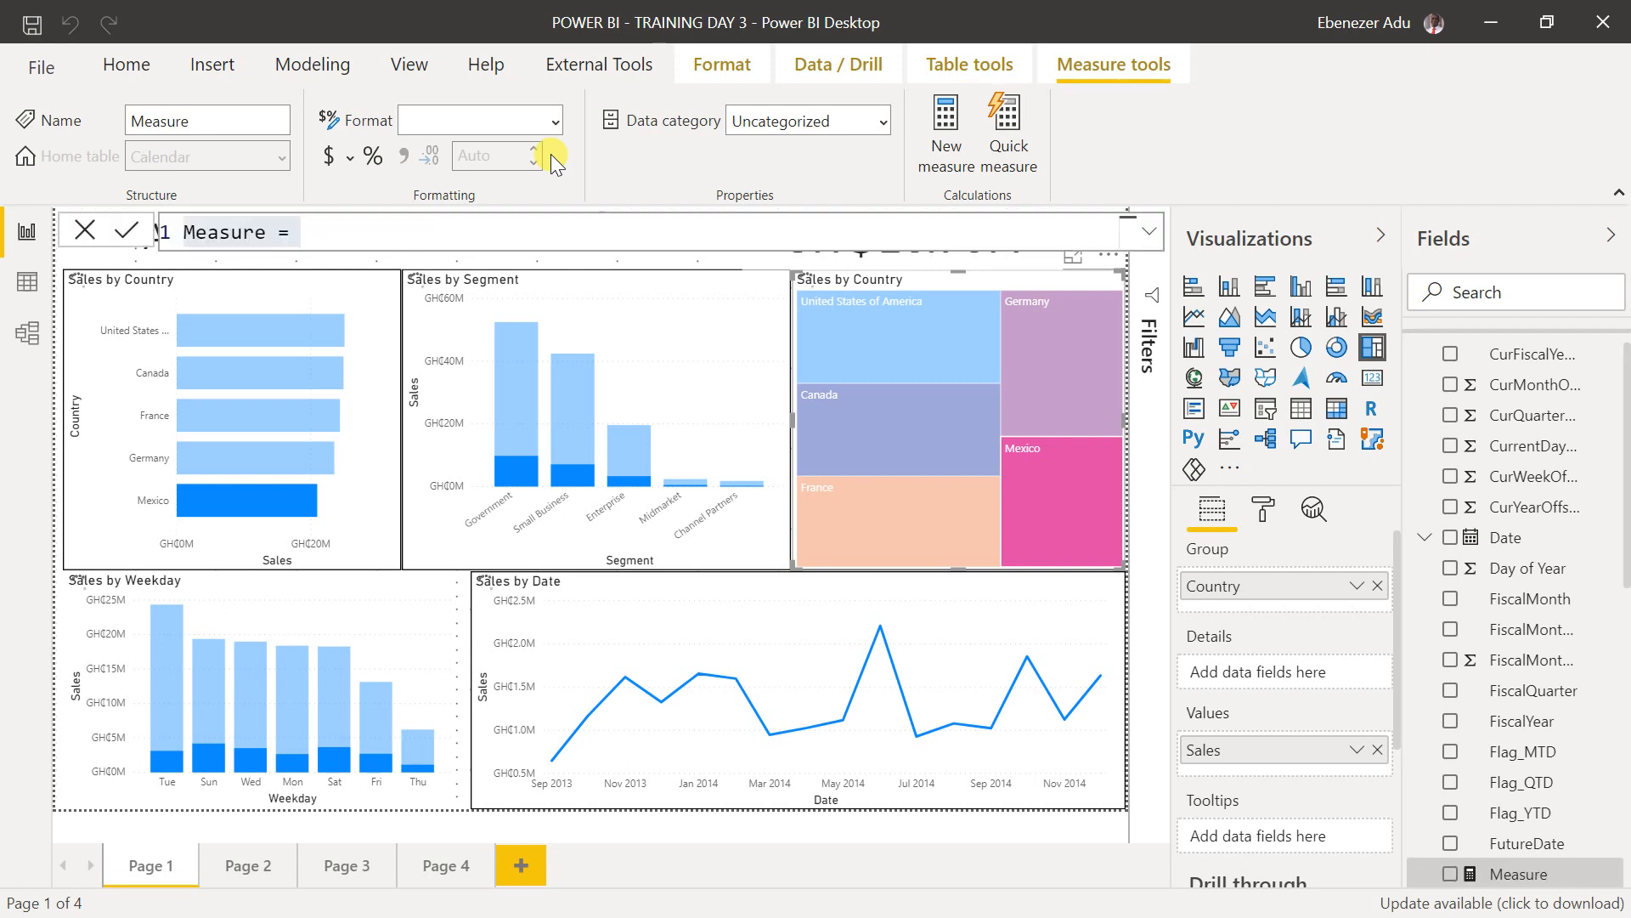
pyautogui.moveTo(264, 231); pyautogui.dragTo(181, 229)
pyautogui.click(305, 226)
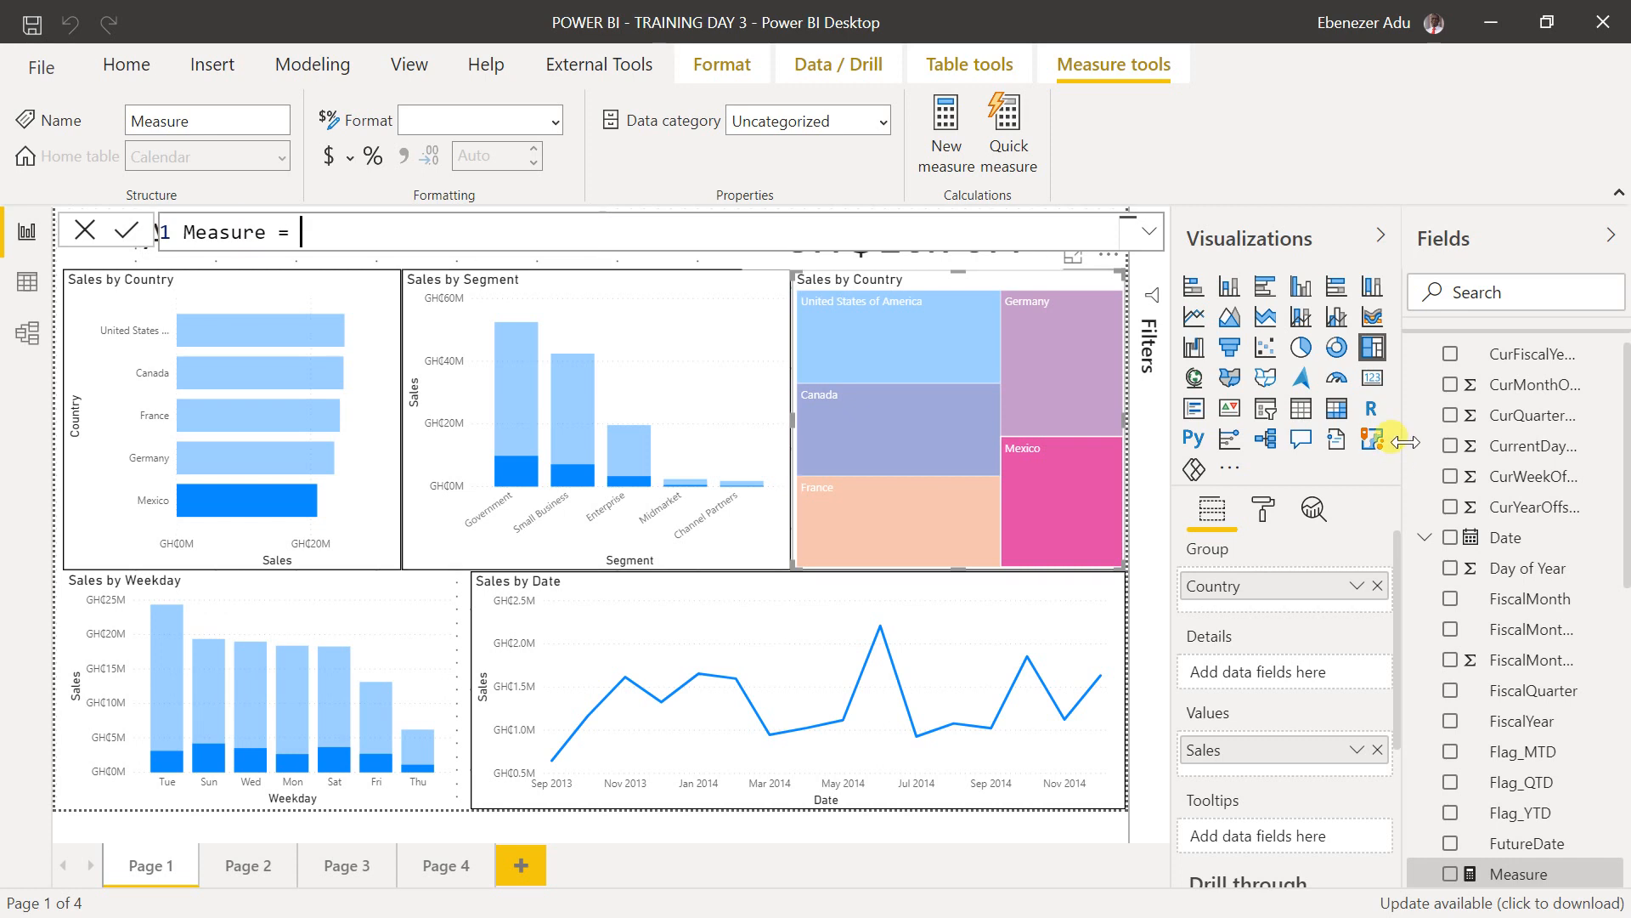
pyautogui.scroll(1, 1417, 399)
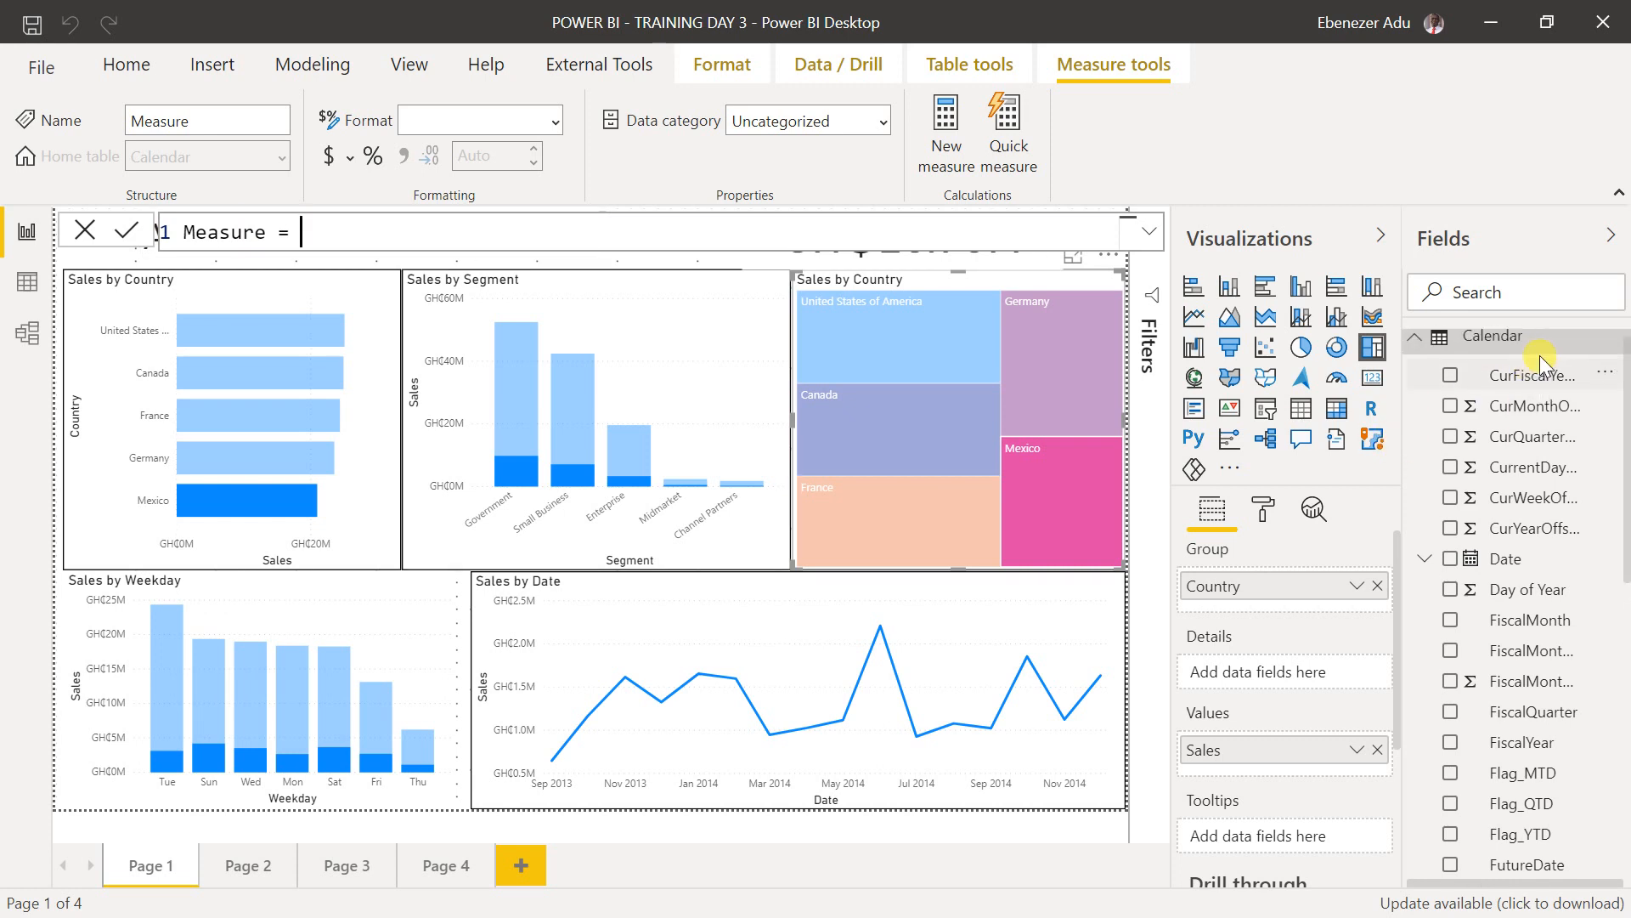
pyautogui.click(1414, 340)
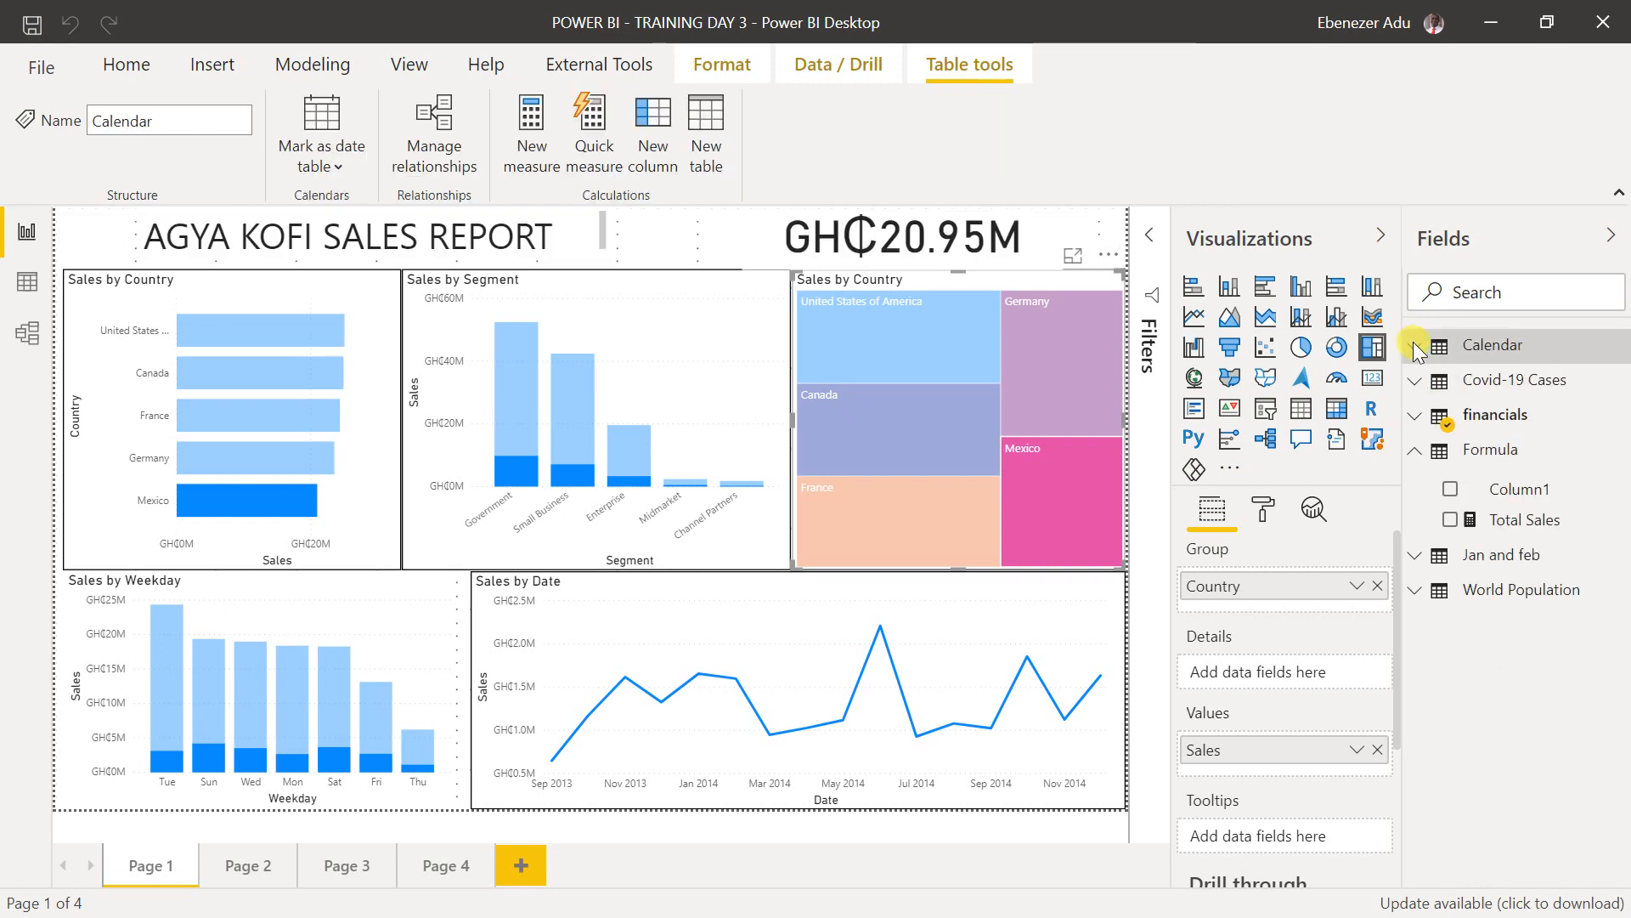
# - Define the Formula table's Total Sales measure as sum(financials[ Sales]) and commit it
pyautogui.click(1505, 522)
pyautogui.click(407, 221)
pyautogui.write('sum')
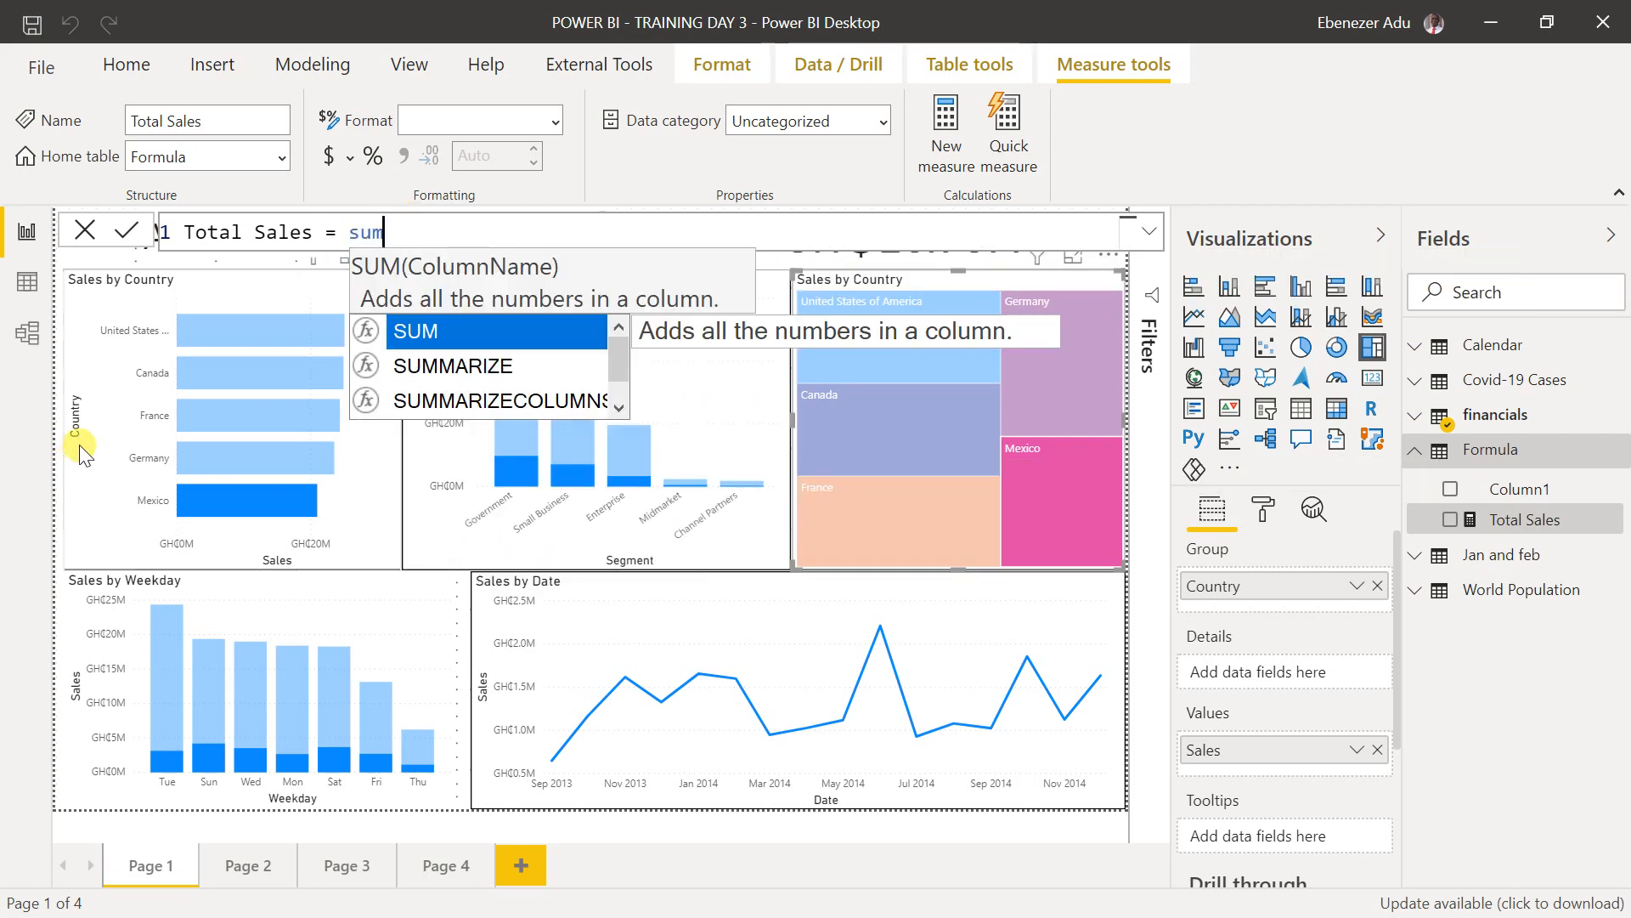
pyautogui.write('(')
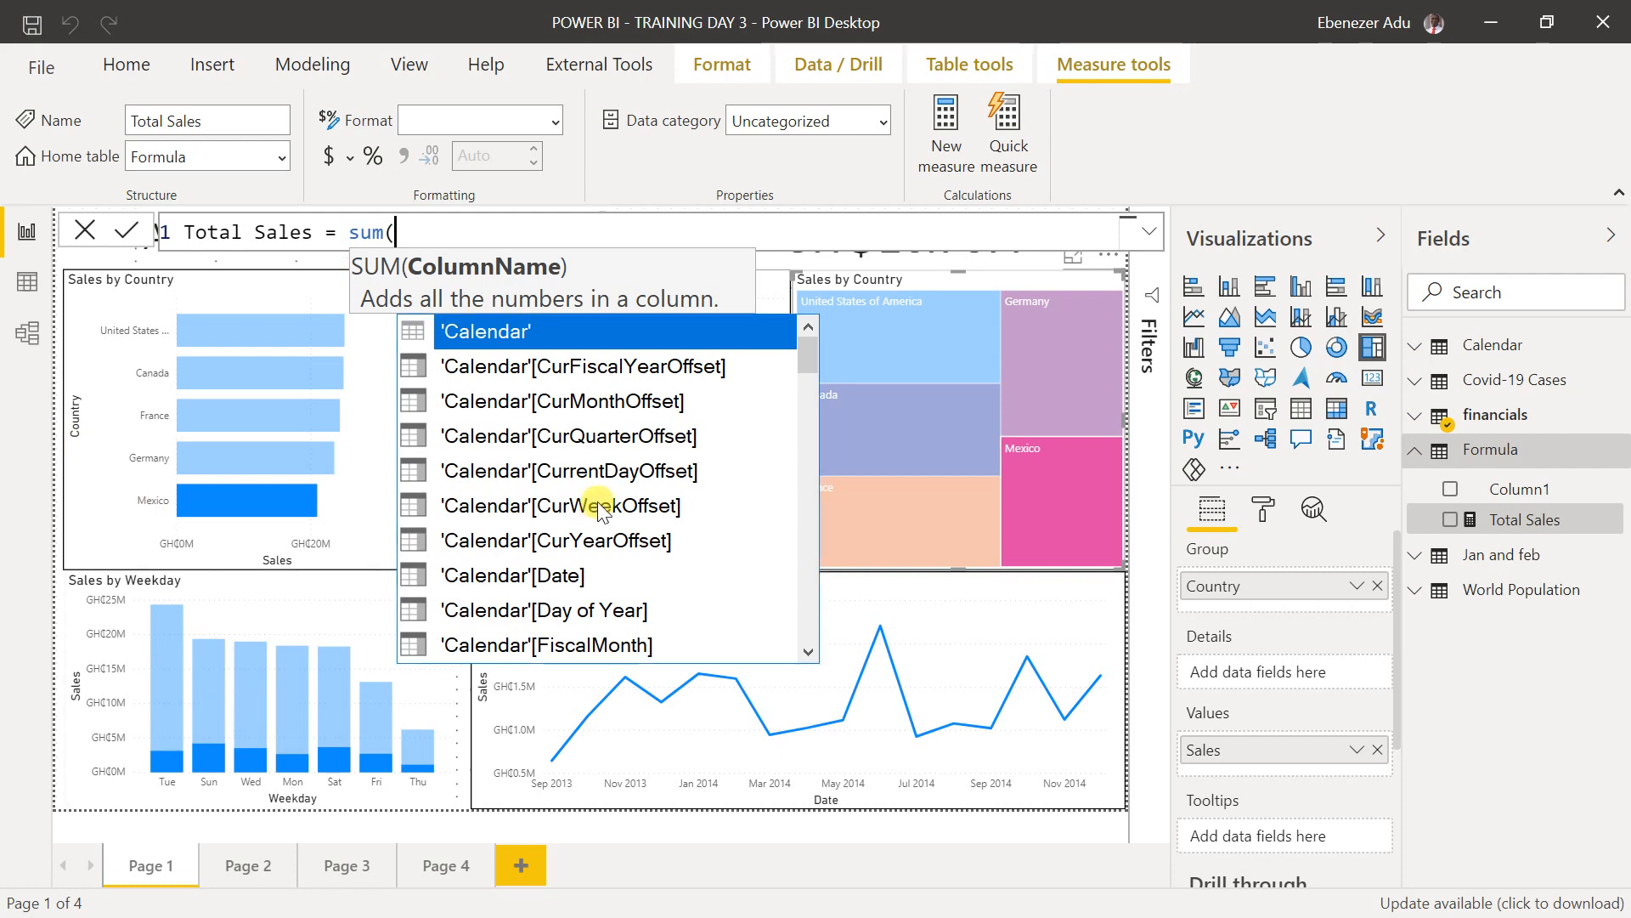
pyautogui.scroll(-5, 599, 508)
pyautogui.scroll(-10, 599, 507)
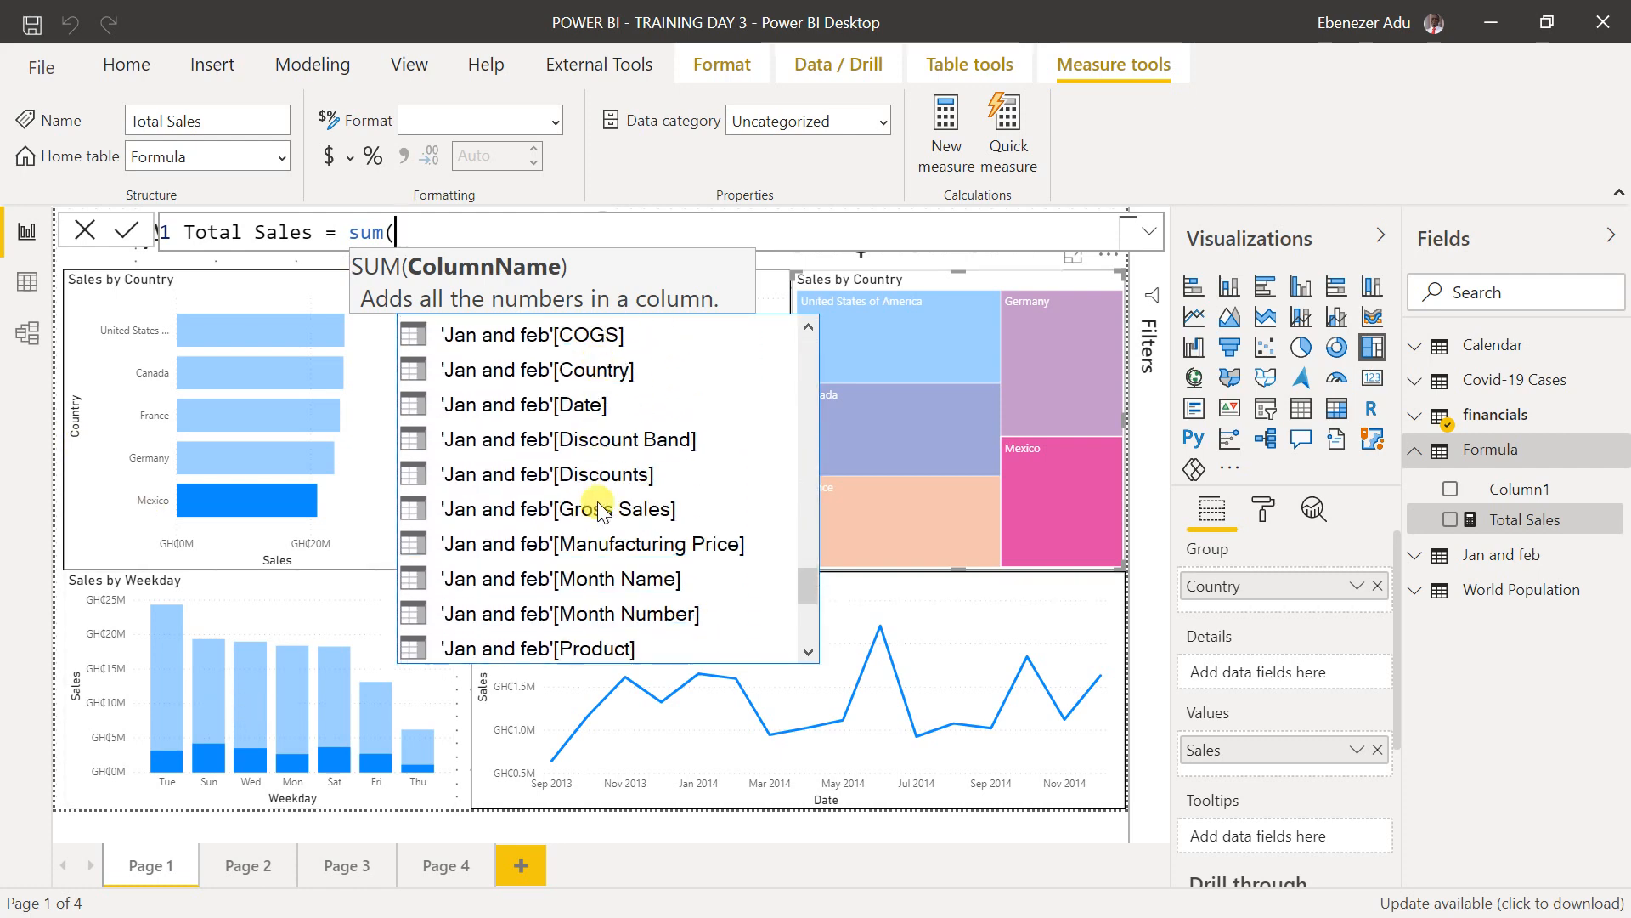
pyautogui.scroll(5, 599, 507)
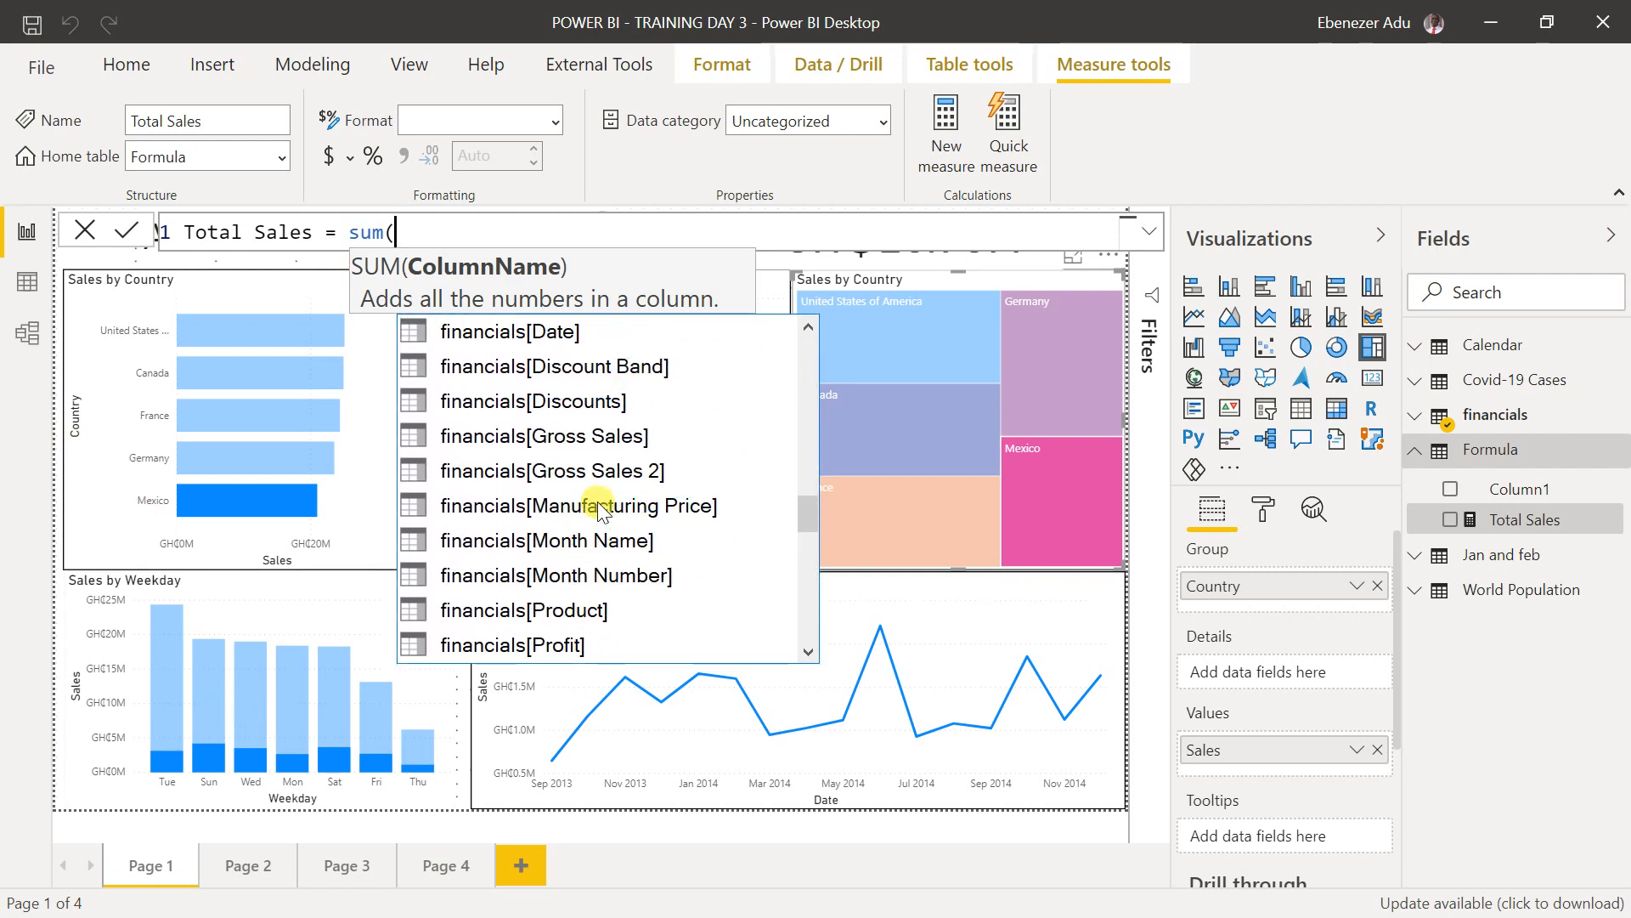
pyautogui.doubleClick(582, 365)
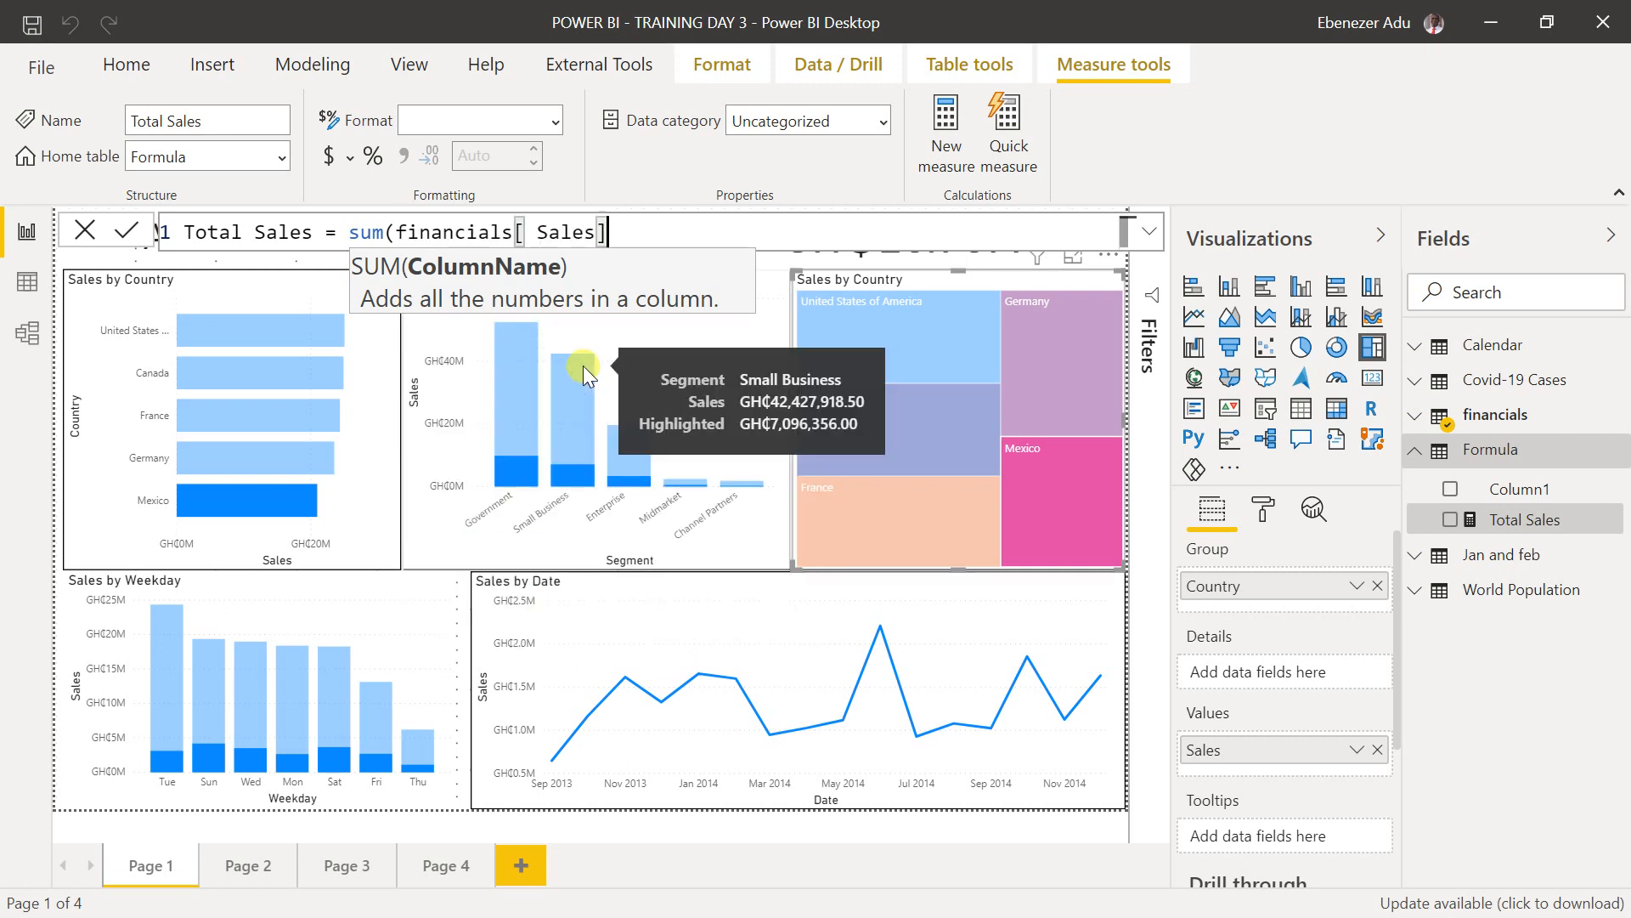
pyautogui.write(')')
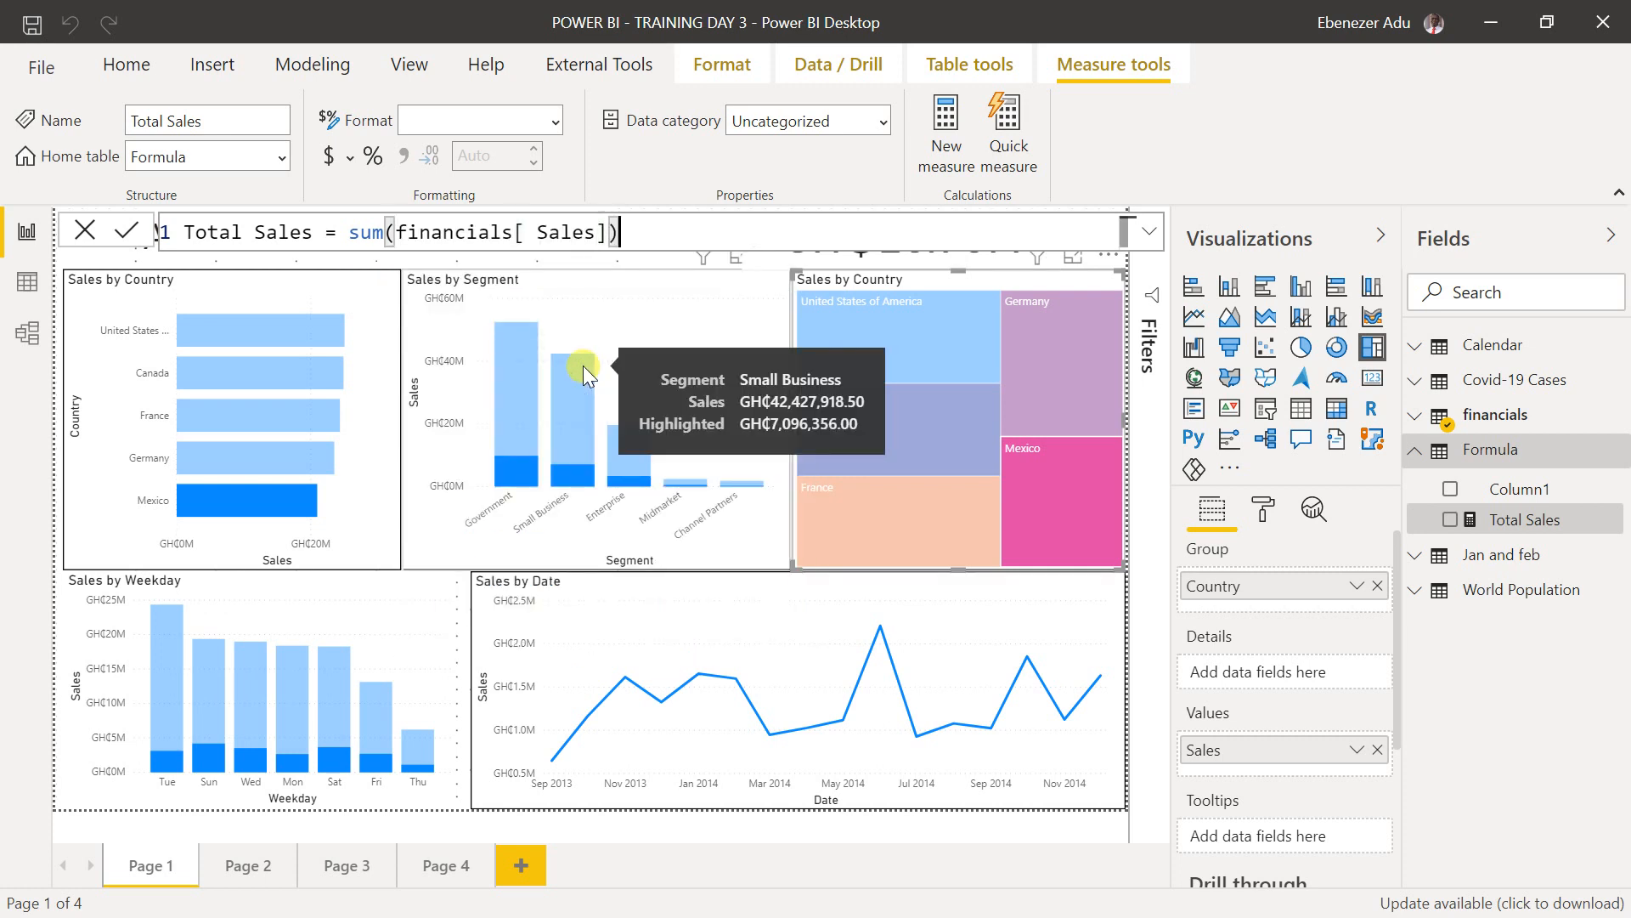
pyautogui.press('Return')
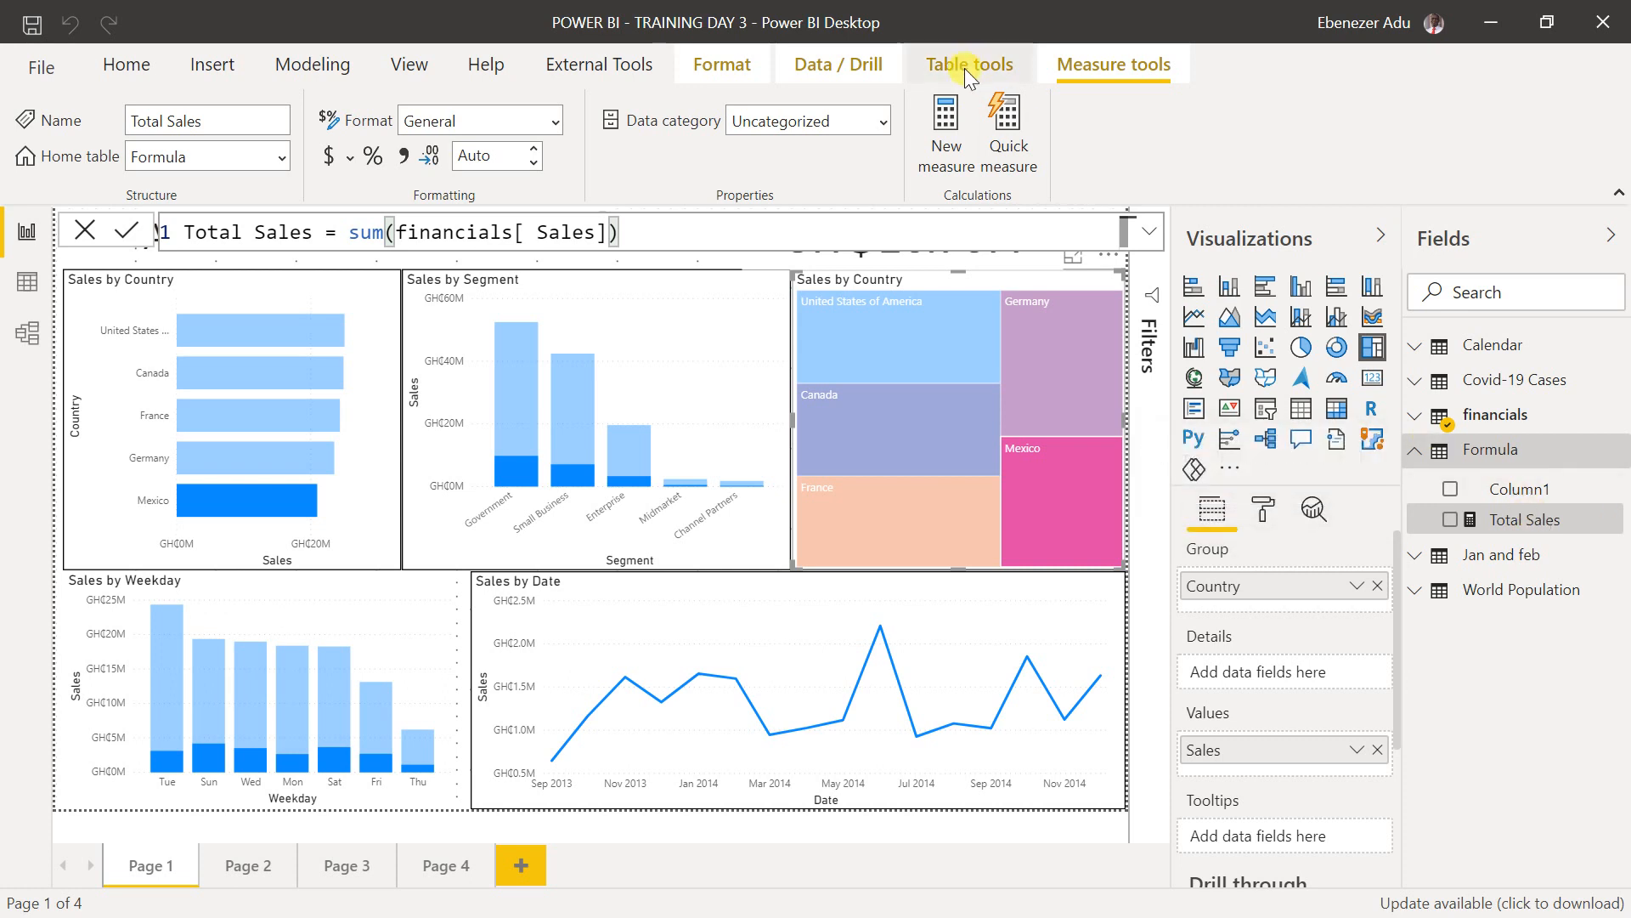
# - Add another measure to the Formula table and name it Total Quantity in its expression
pyautogui.click(955, 133)
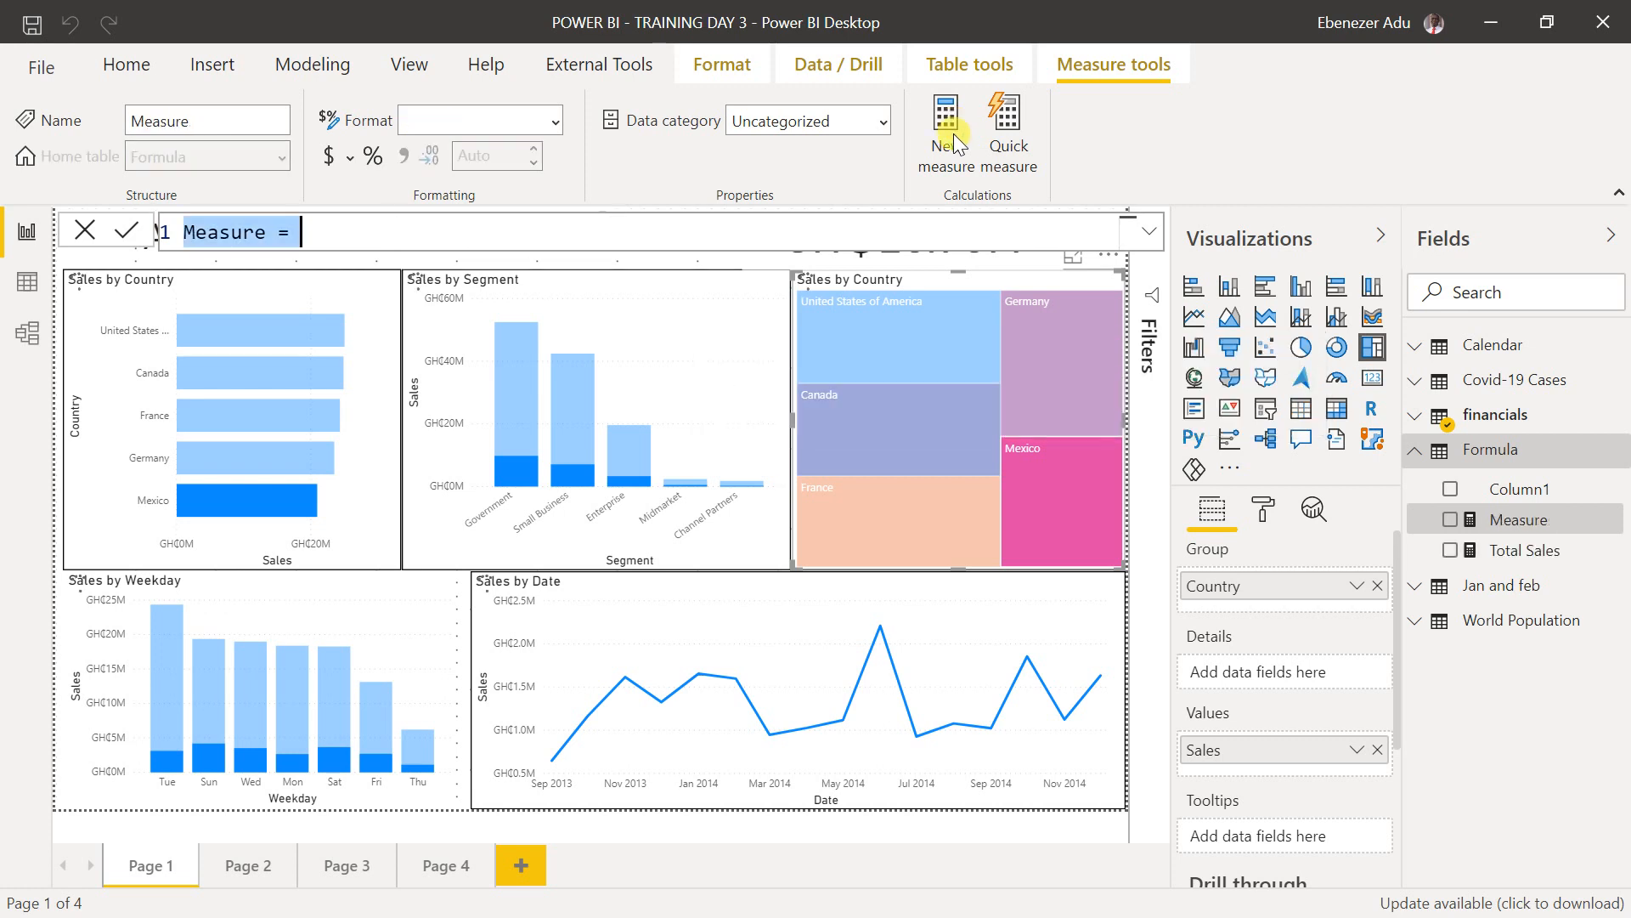
pyautogui.click(267, 230)
pyautogui.moveTo(266, 230); pyautogui.dragTo(125, 242)
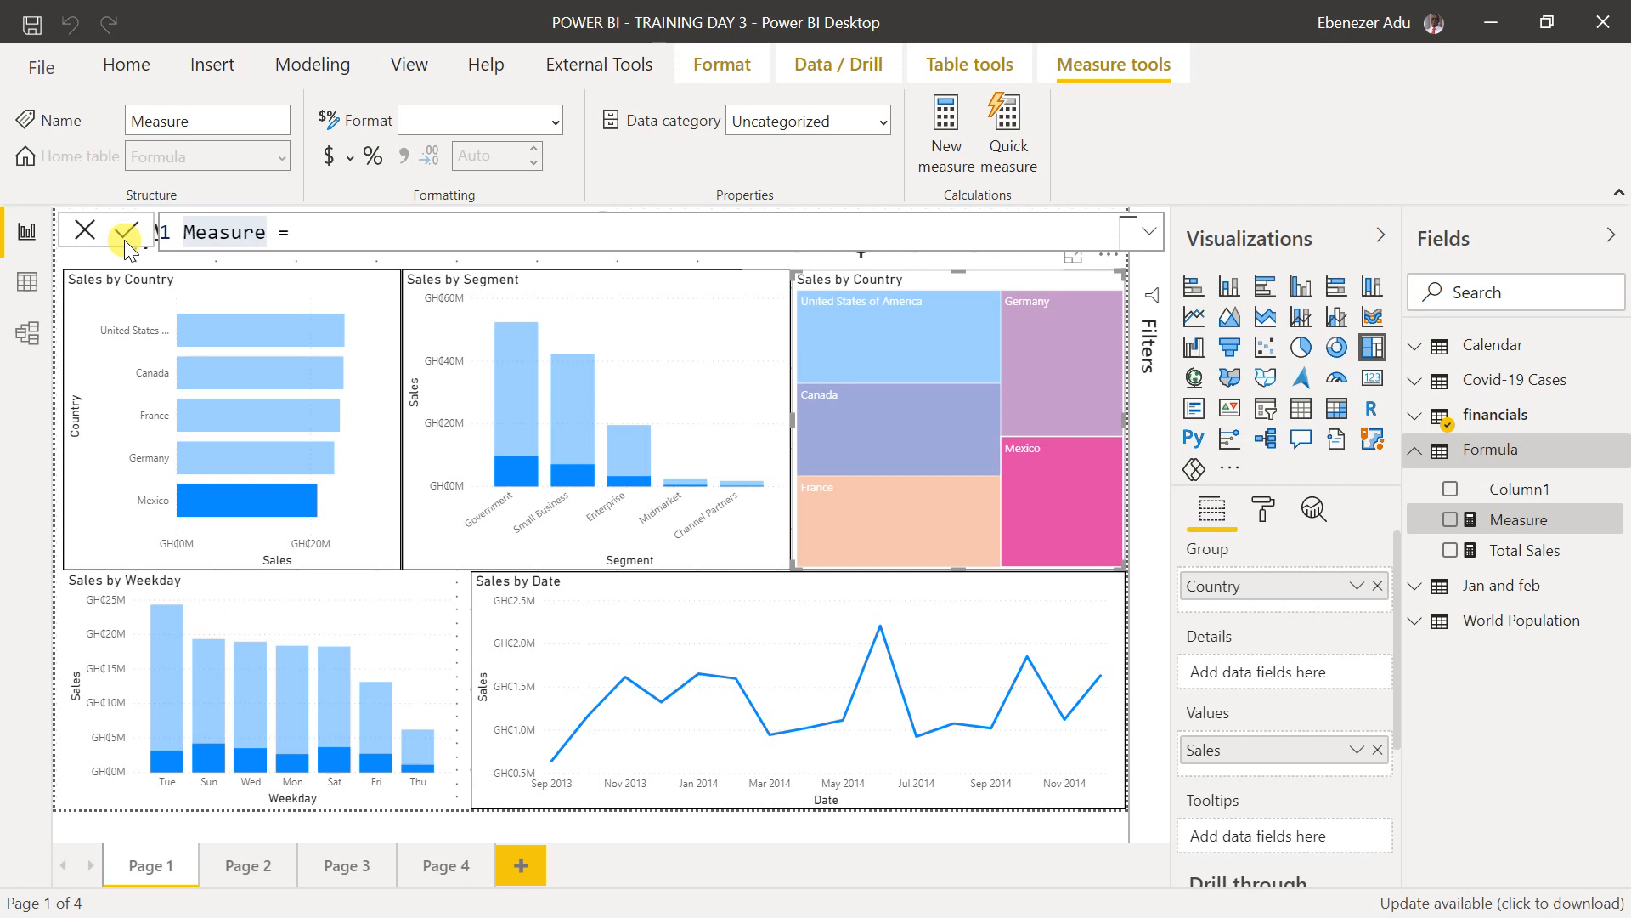
pyautogui.click(303, 229)
pyautogui.moveTo(303, 229); pyautogui.dragTo(28, 222)
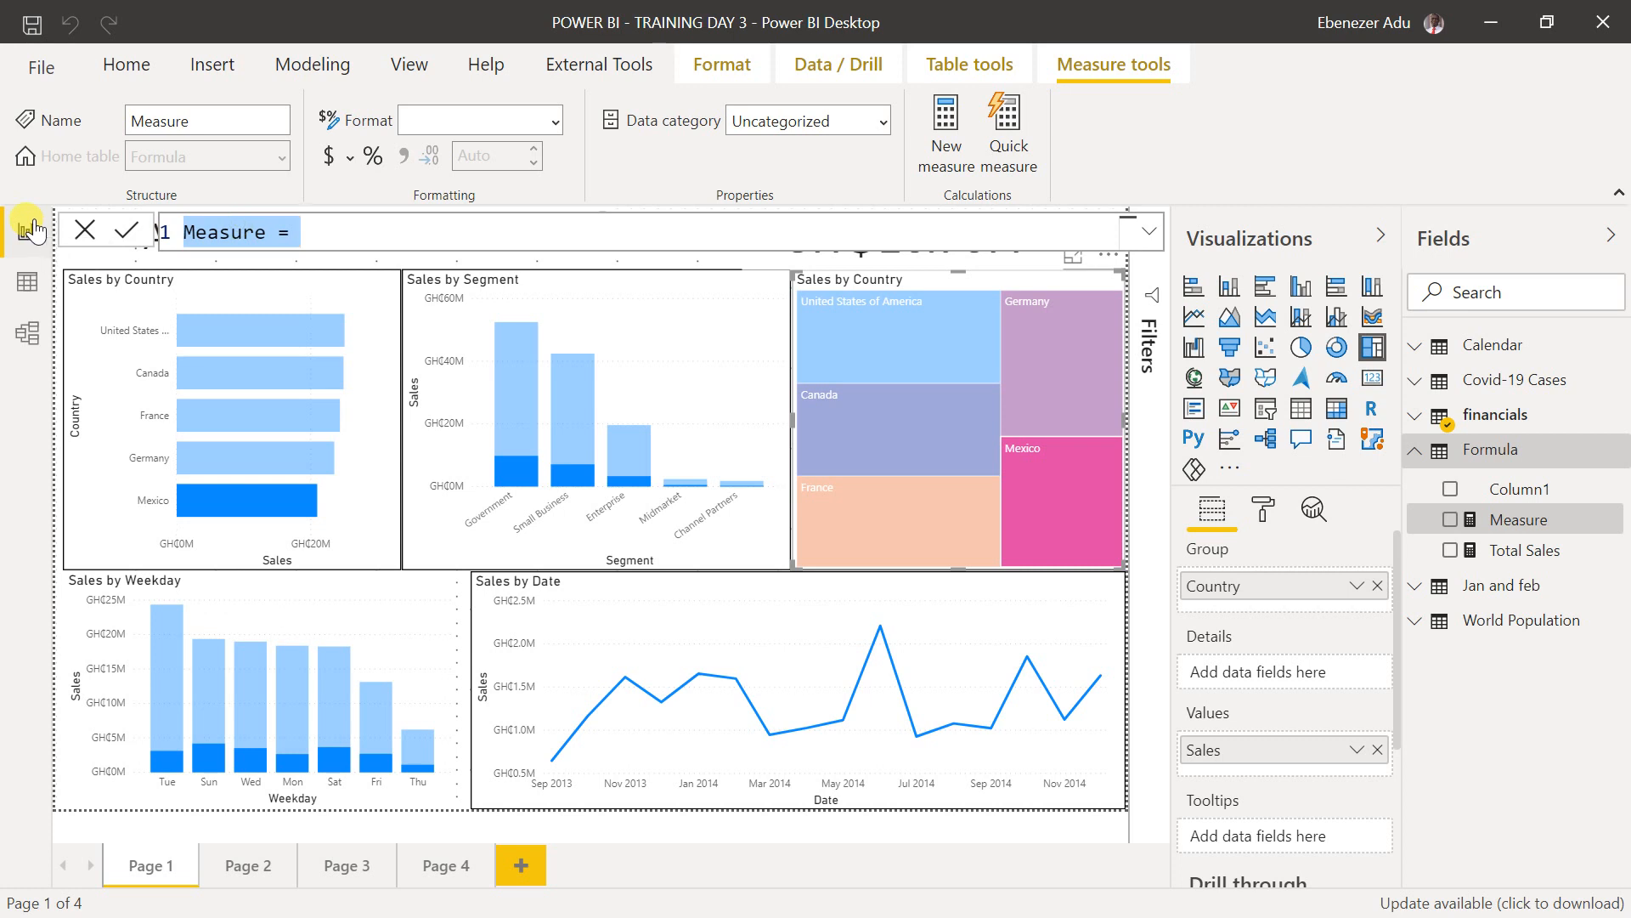
pyautogui.write('Total Q')
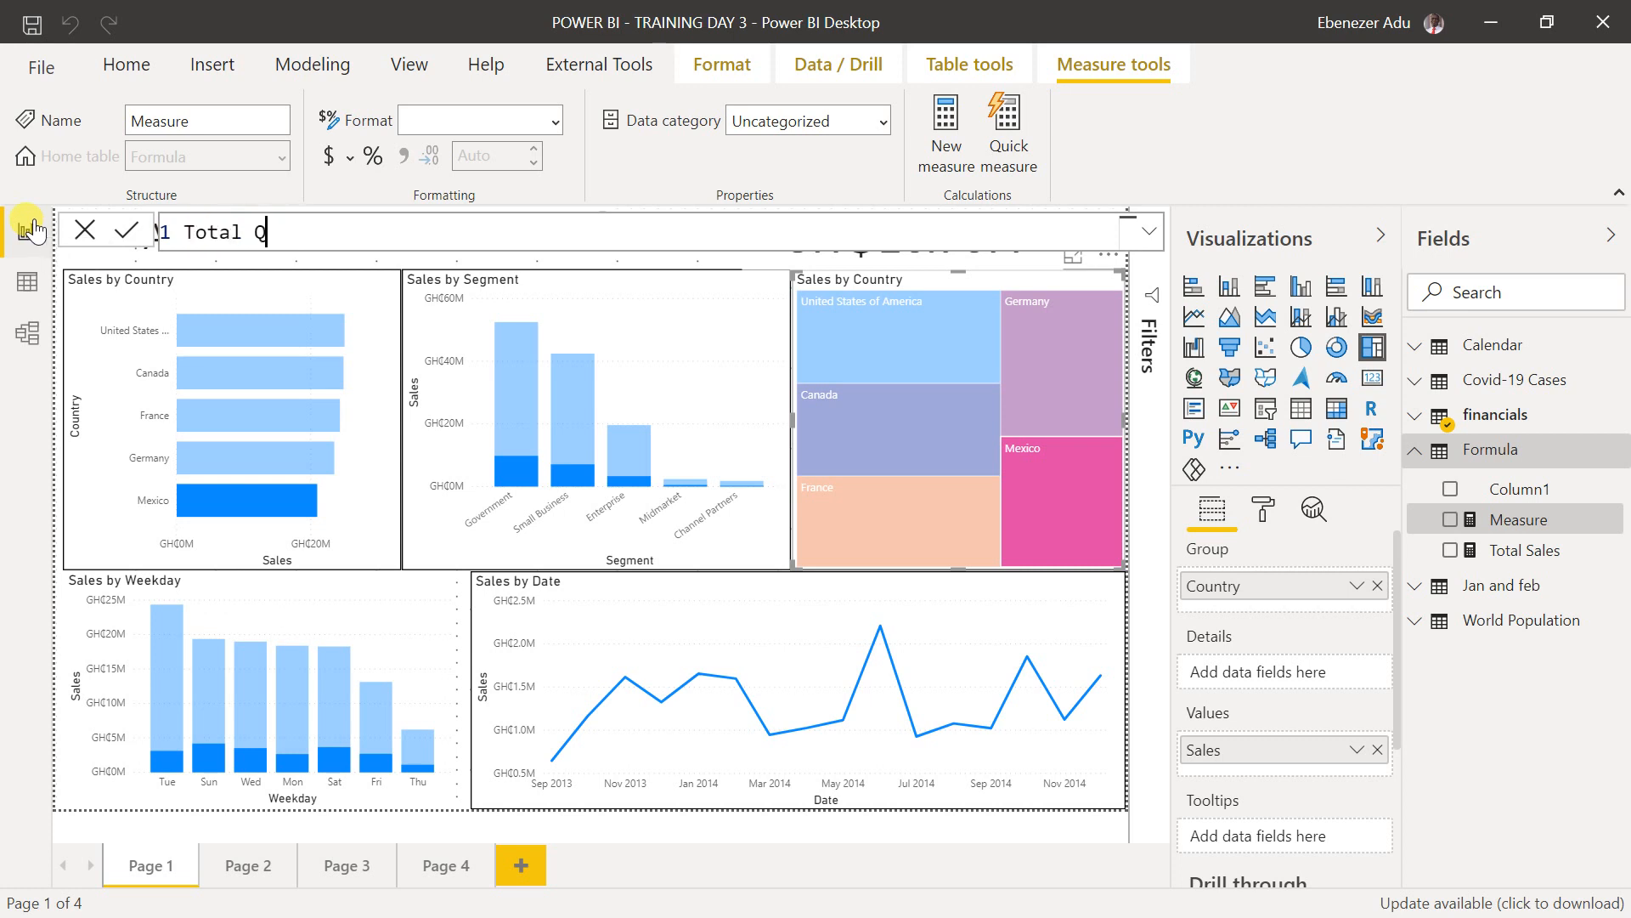
pyautogui.write('uantity =')
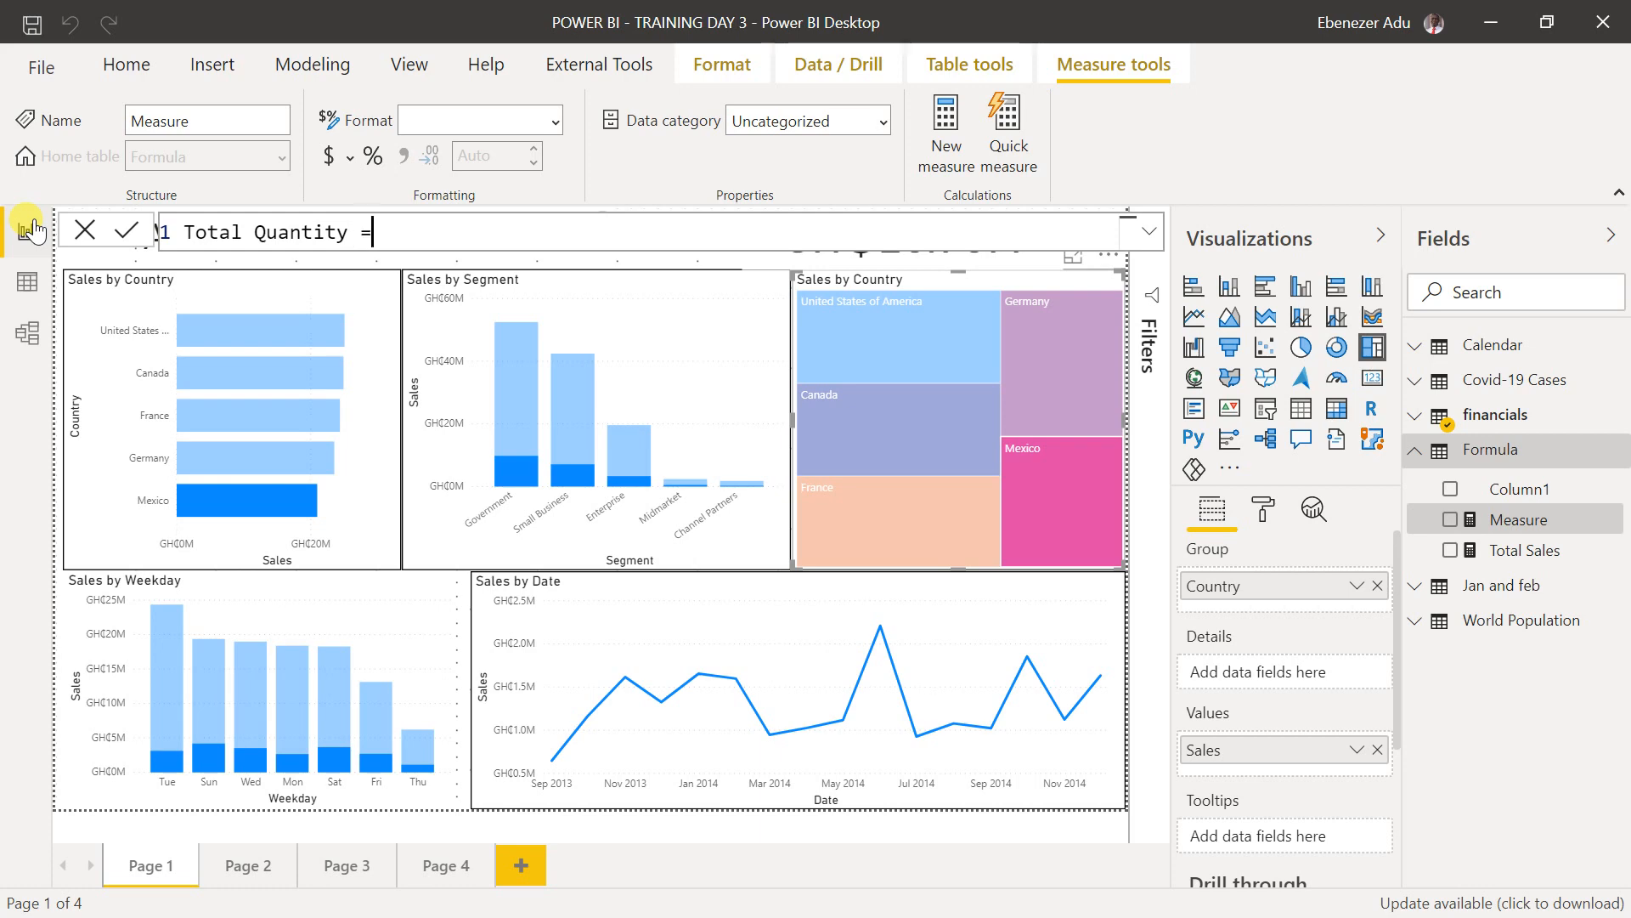
# - Define the Total Quantity measure as sum(financials[Units Sold]) and commit it
pyautogui.write(' sum(')
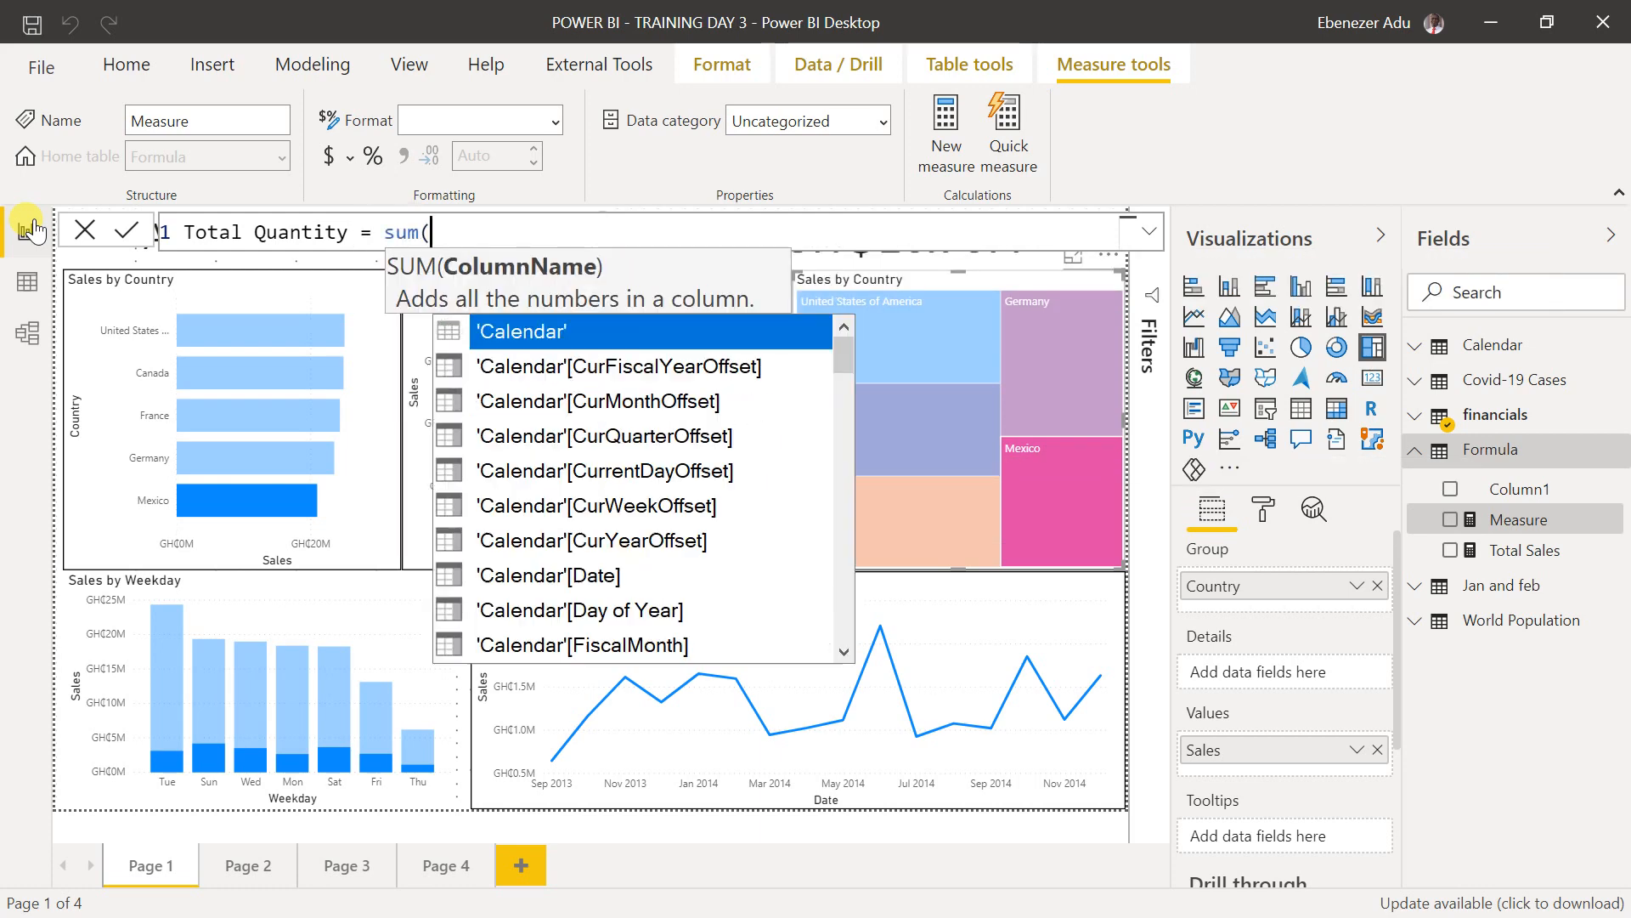
pyautogui.scroll(-15, 663, 408)
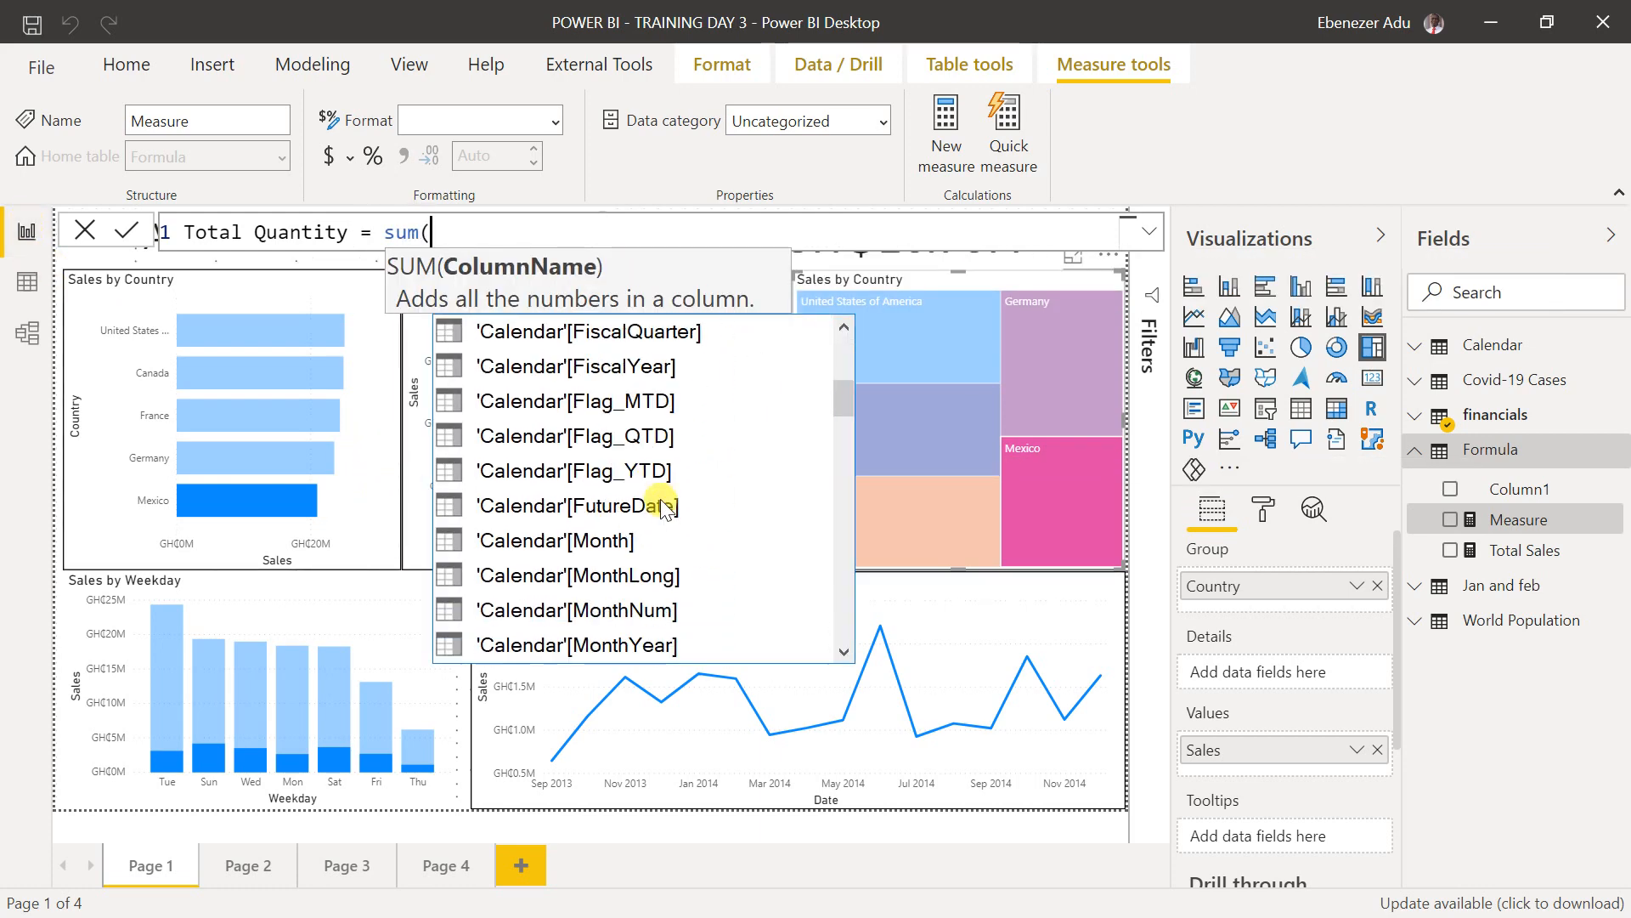
pyautogui.scroll(-5, 664, 510)
pyautogui.scroll(5, 665, 510)
pyautogui.scroll(-4, 663, 507)
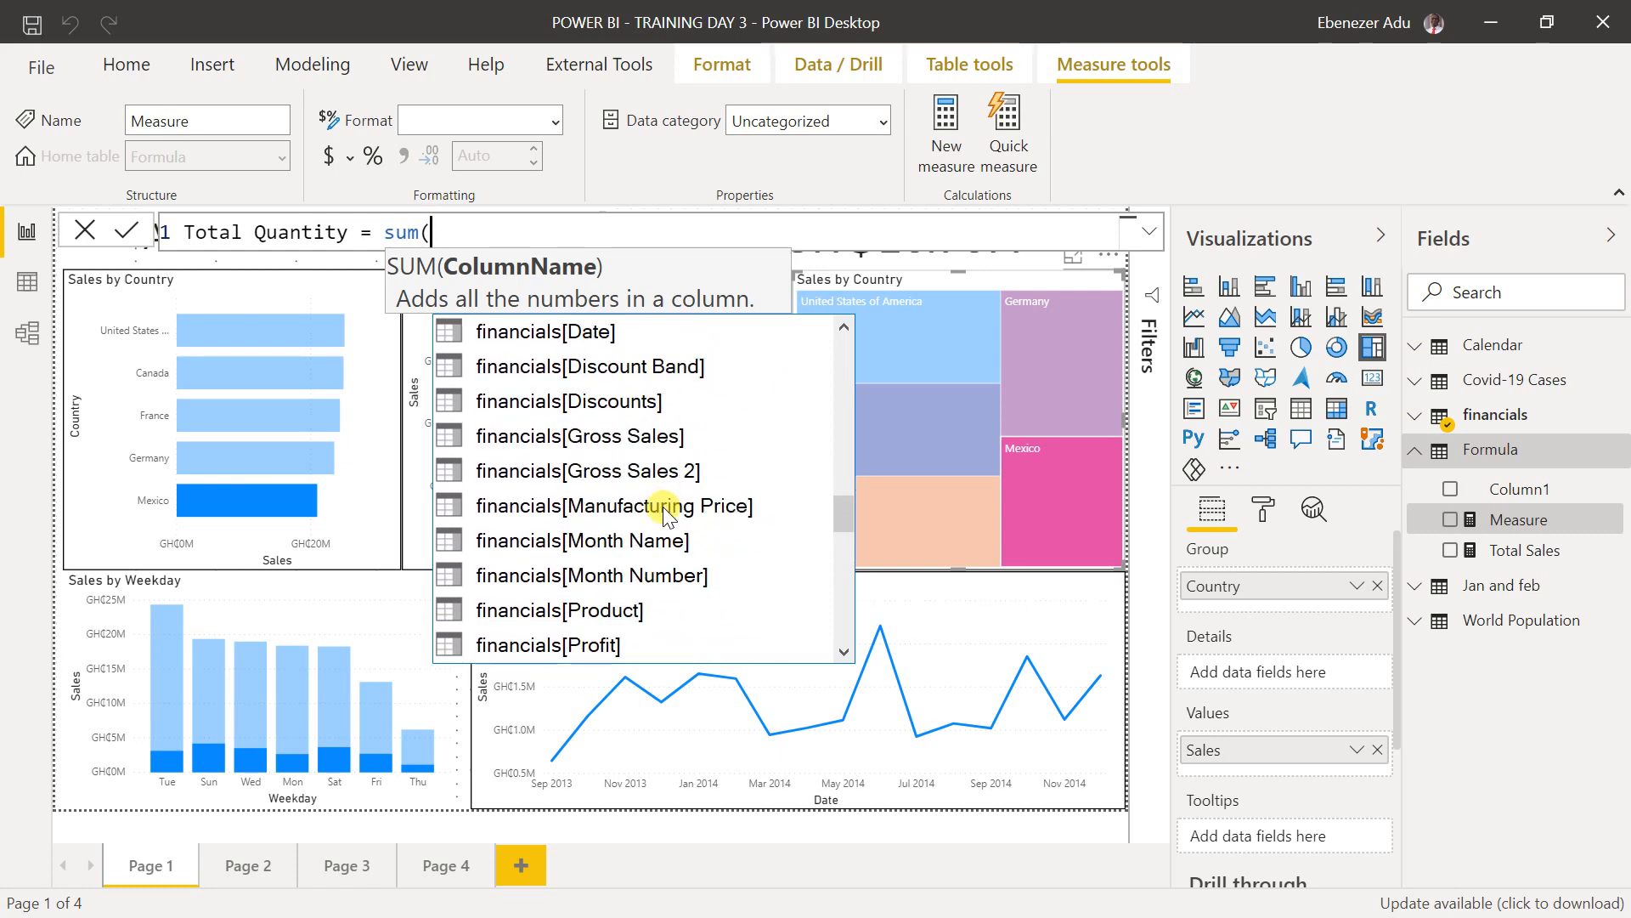
pyautogui.doubleClick(665, 508)
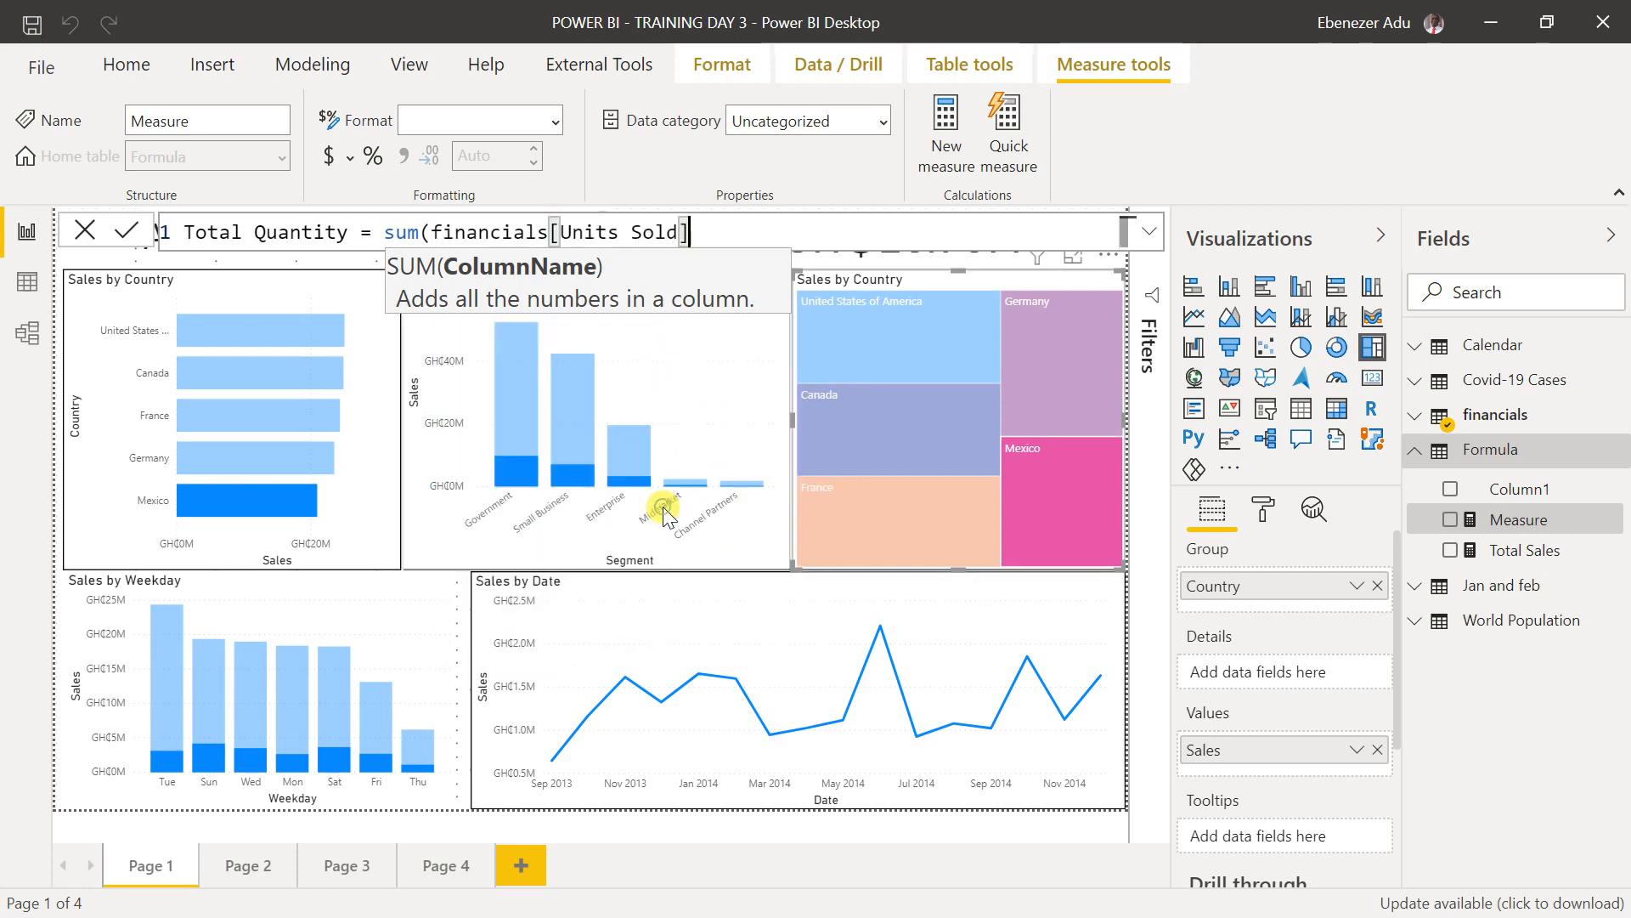
pyautogui.write(')')
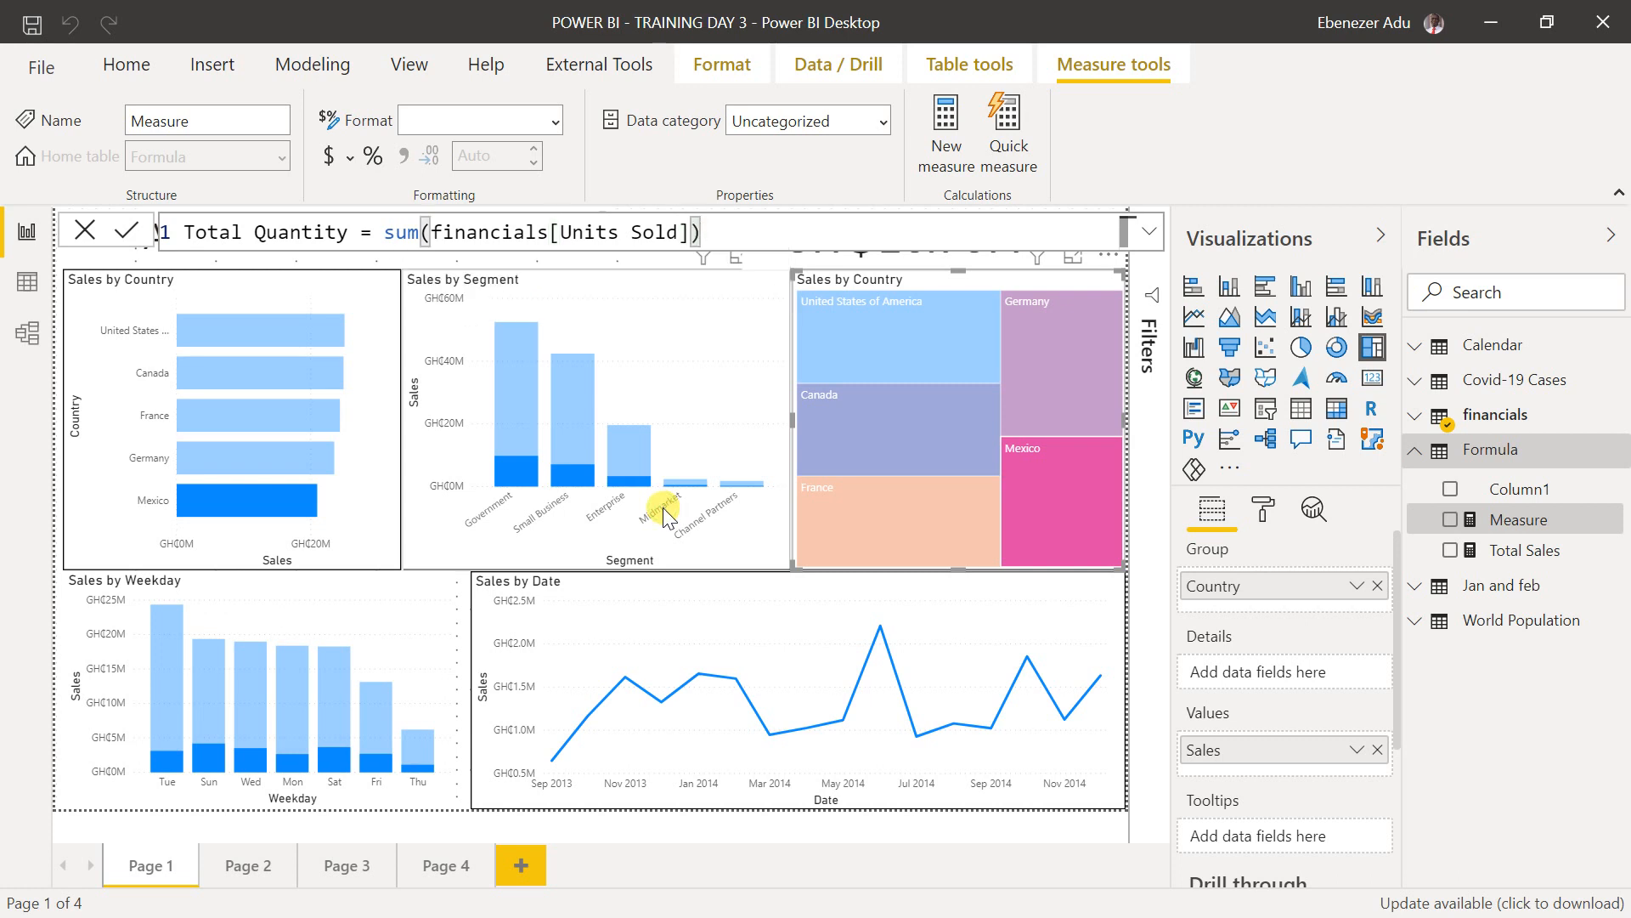
pyautogui.press('Return')
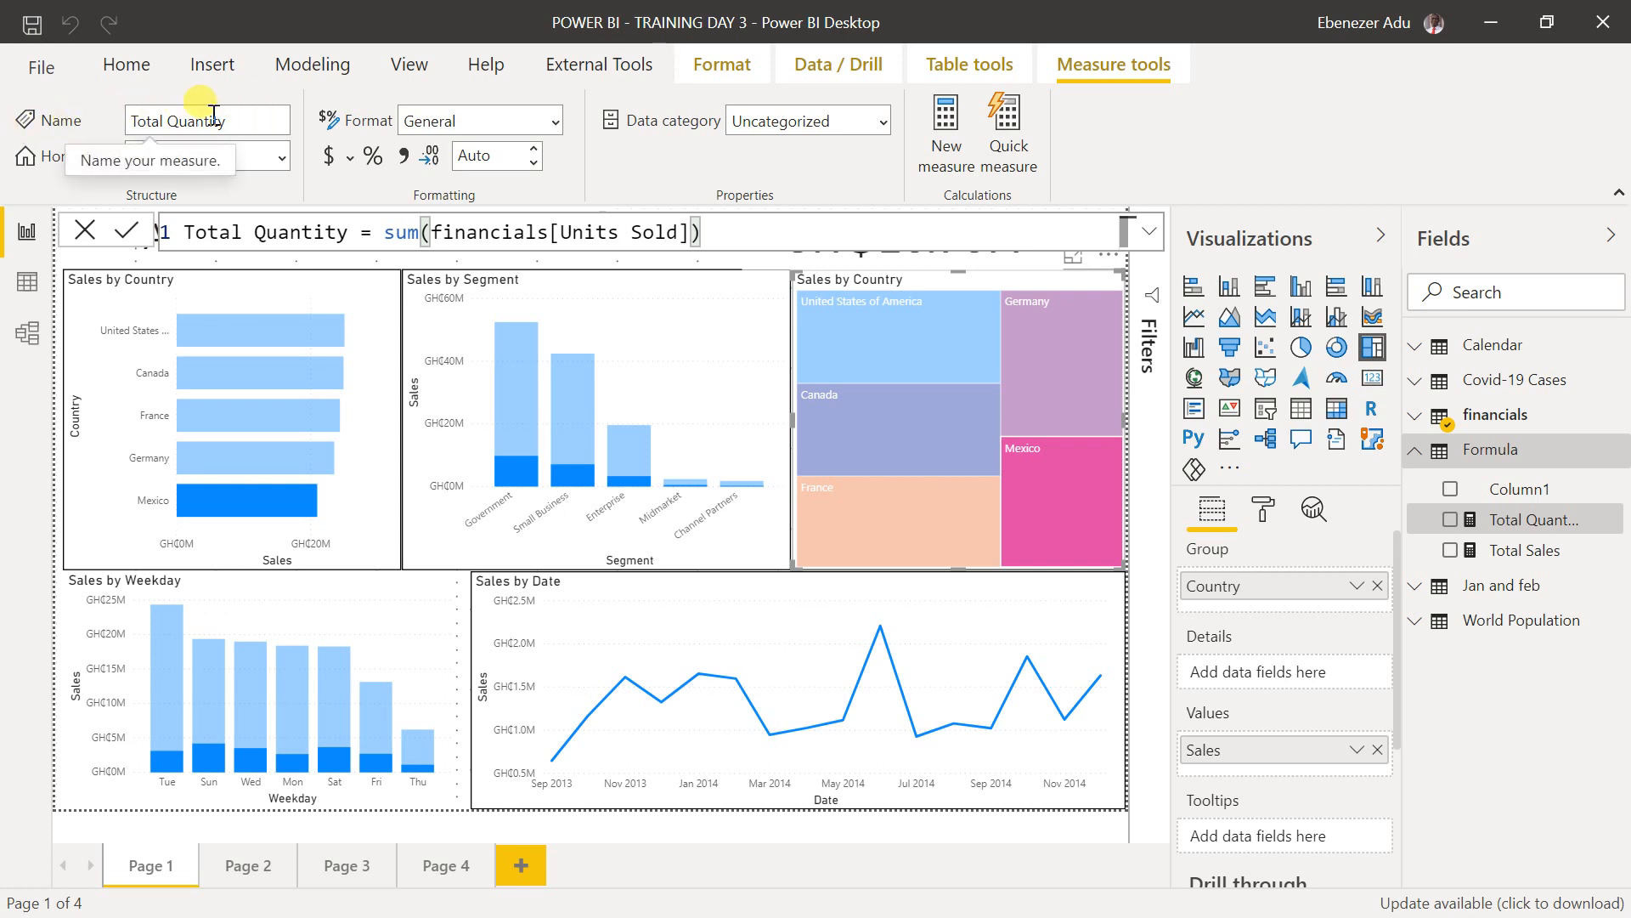
# - Review the Total Quantity measure's name and home table choices, and set its format to Whole number
pyautogui.click(175, 122)
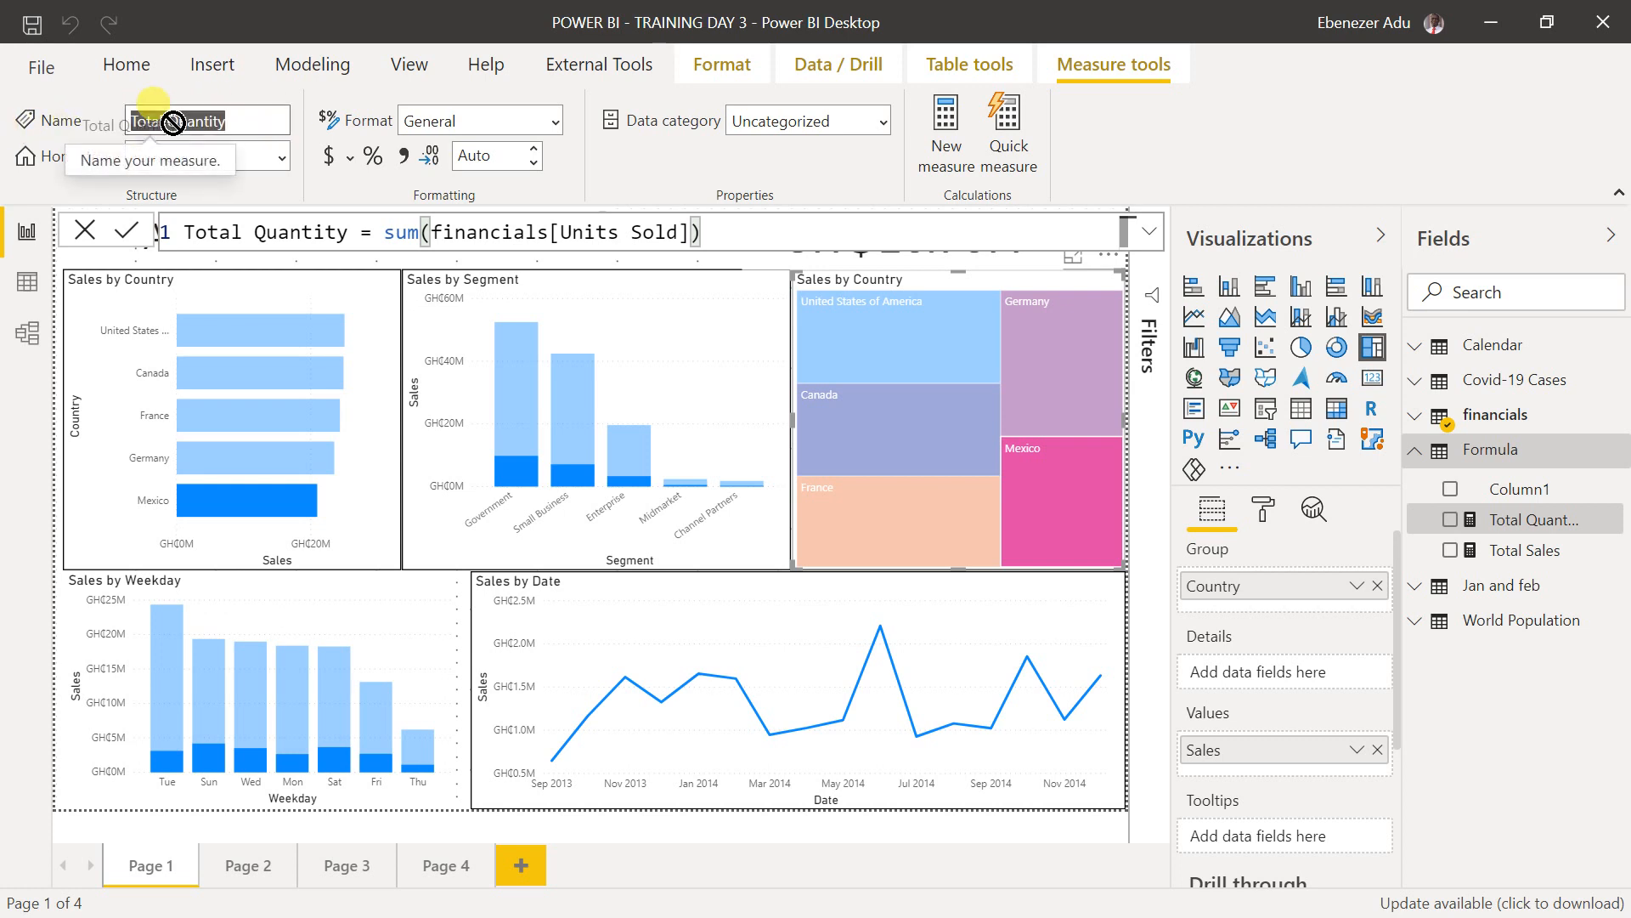
pyautogui.click(245, 118)
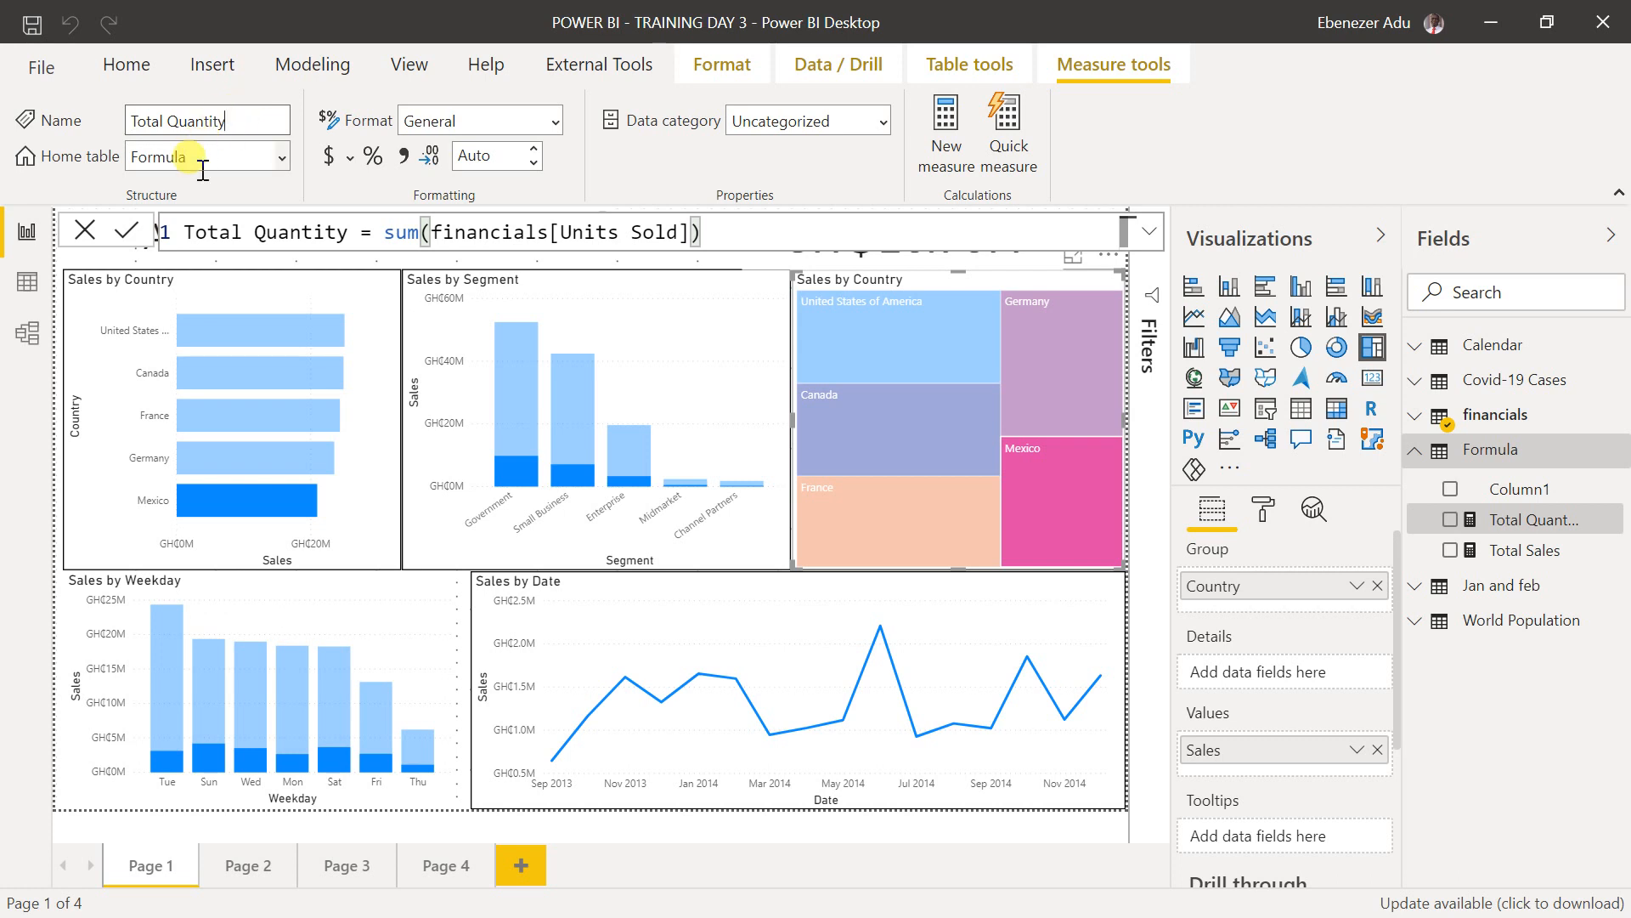
pyautogui.click(282, 158)
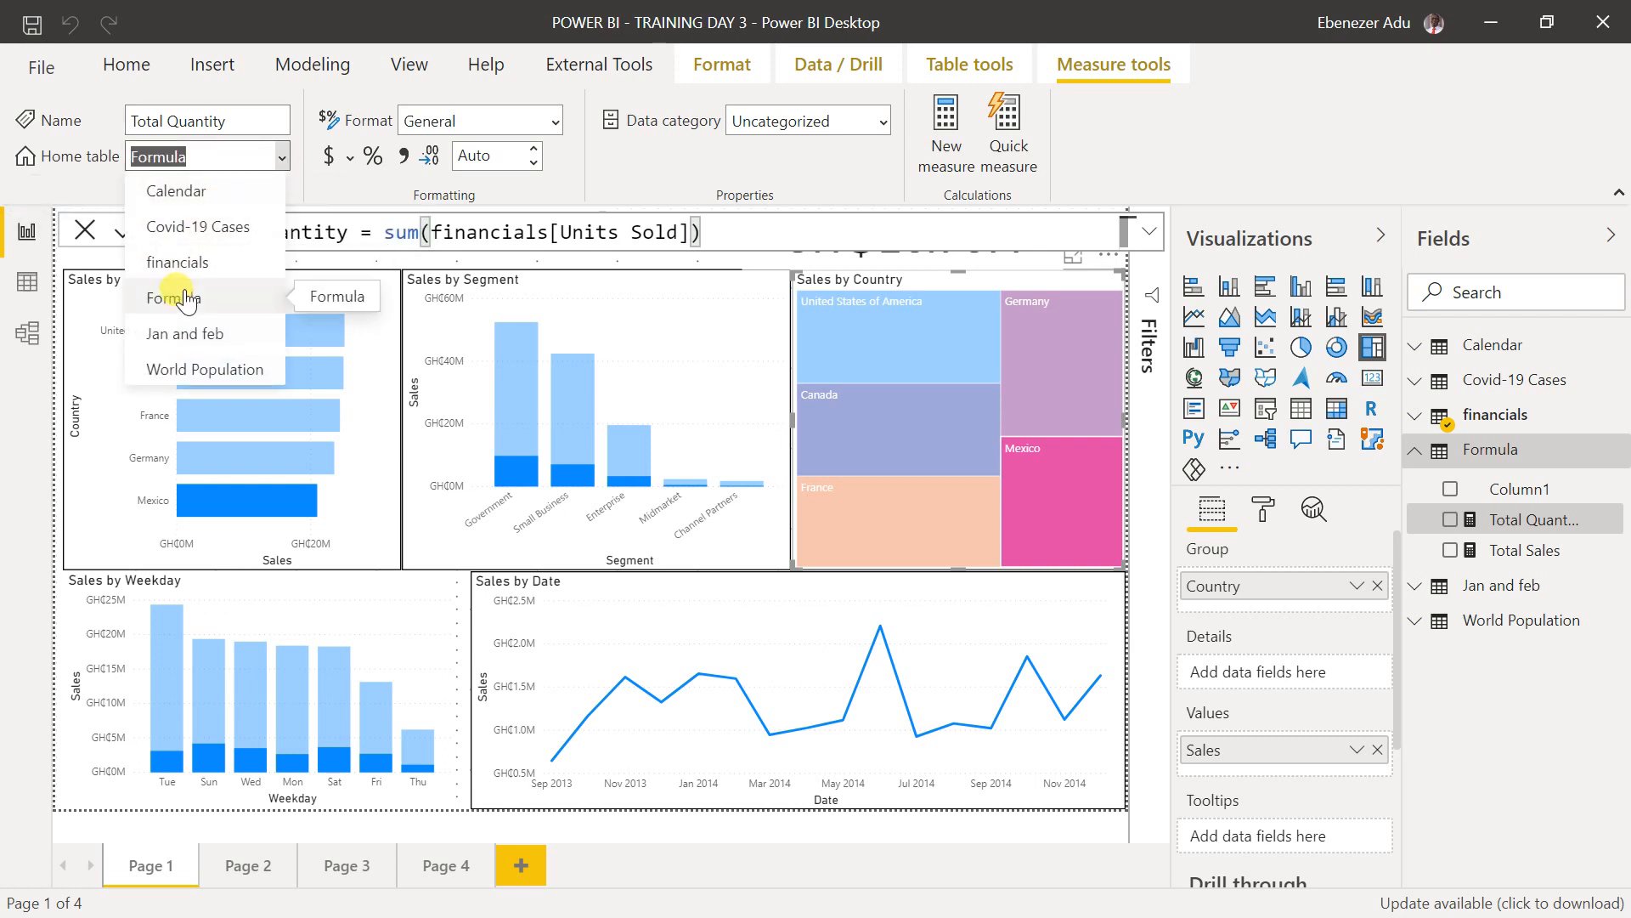
pyautogui.click(763, 155)
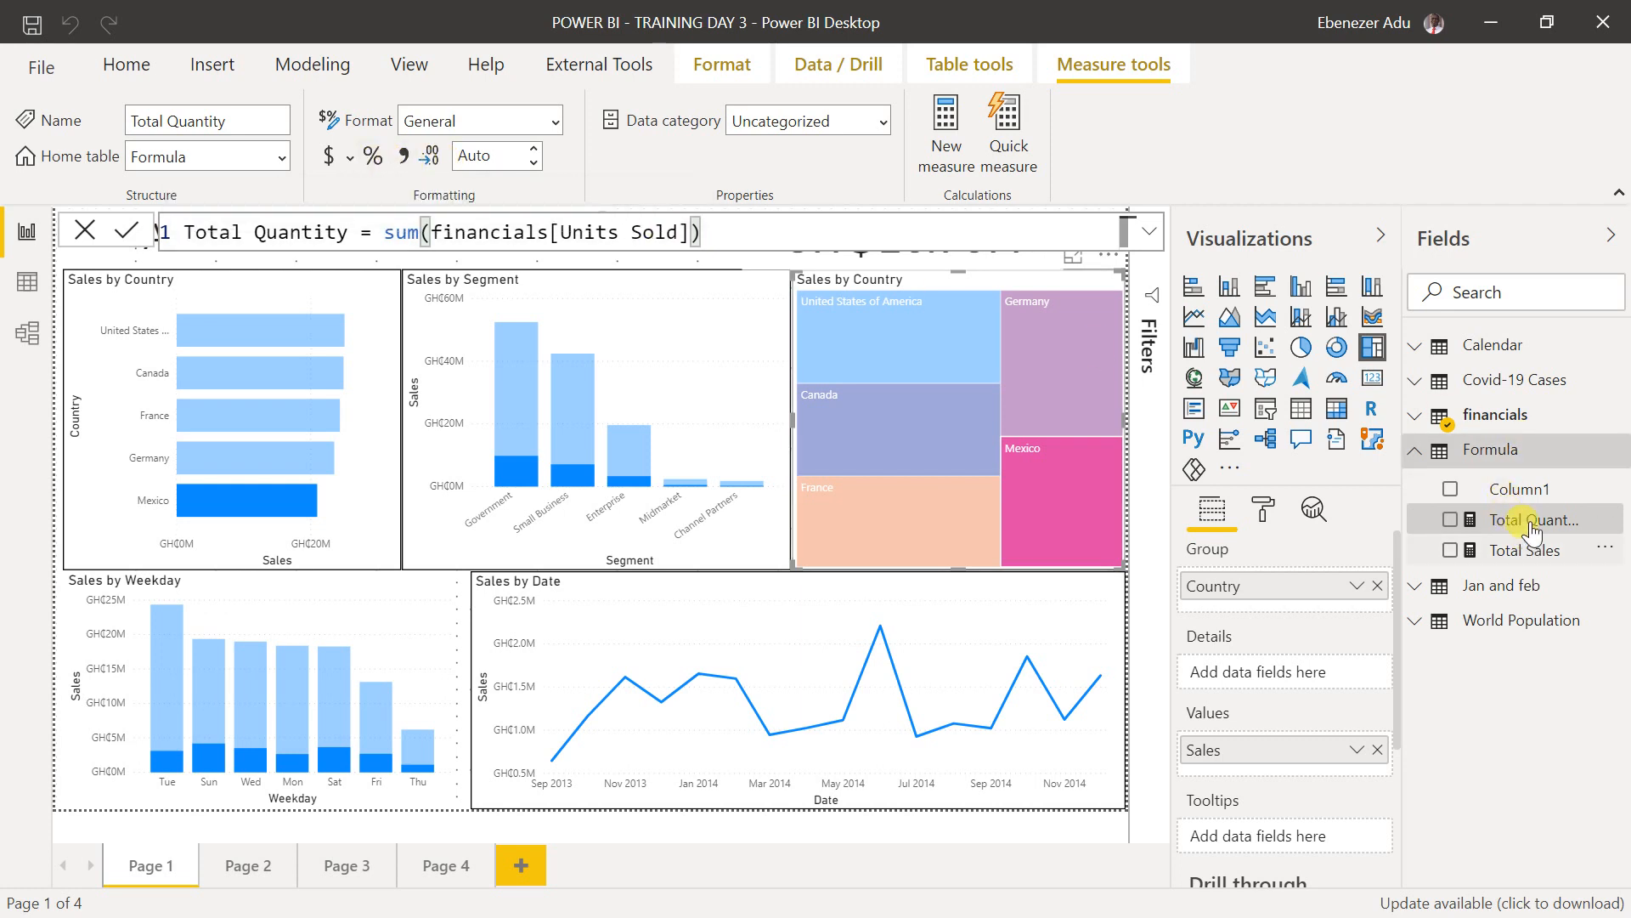
pyautogui.click(558, 120)
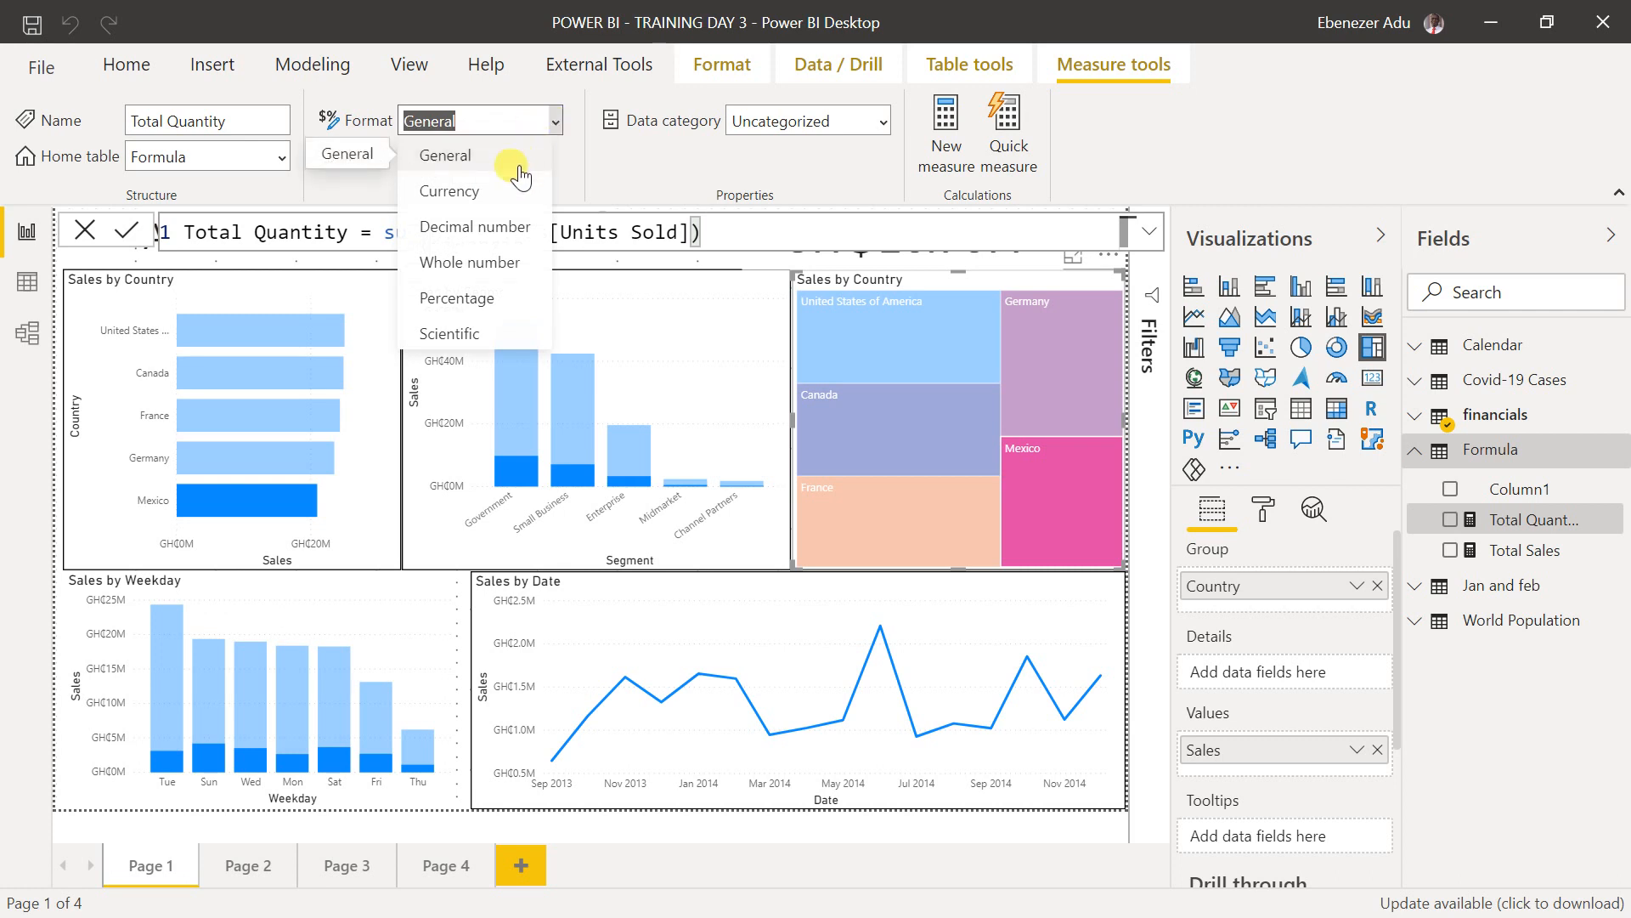
pyautogui.click(493, 260)
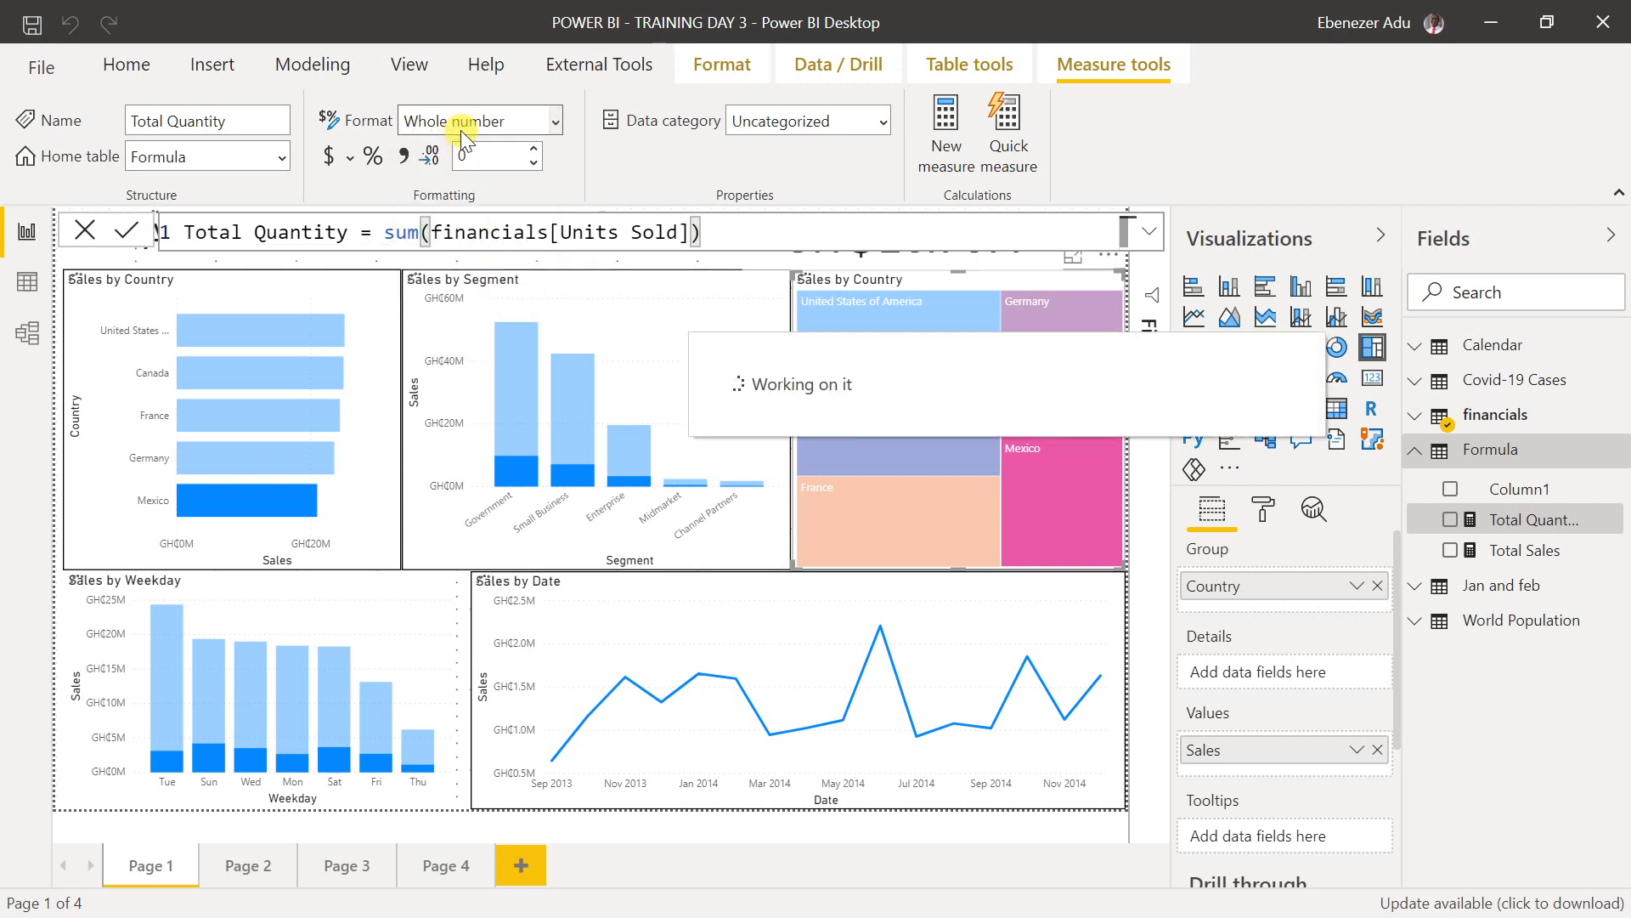
# - Format the Formula table's Total Sales measure as Currency with the GH₵ Akan (Ghana) symbol
pyautogui.click(1504, 552)
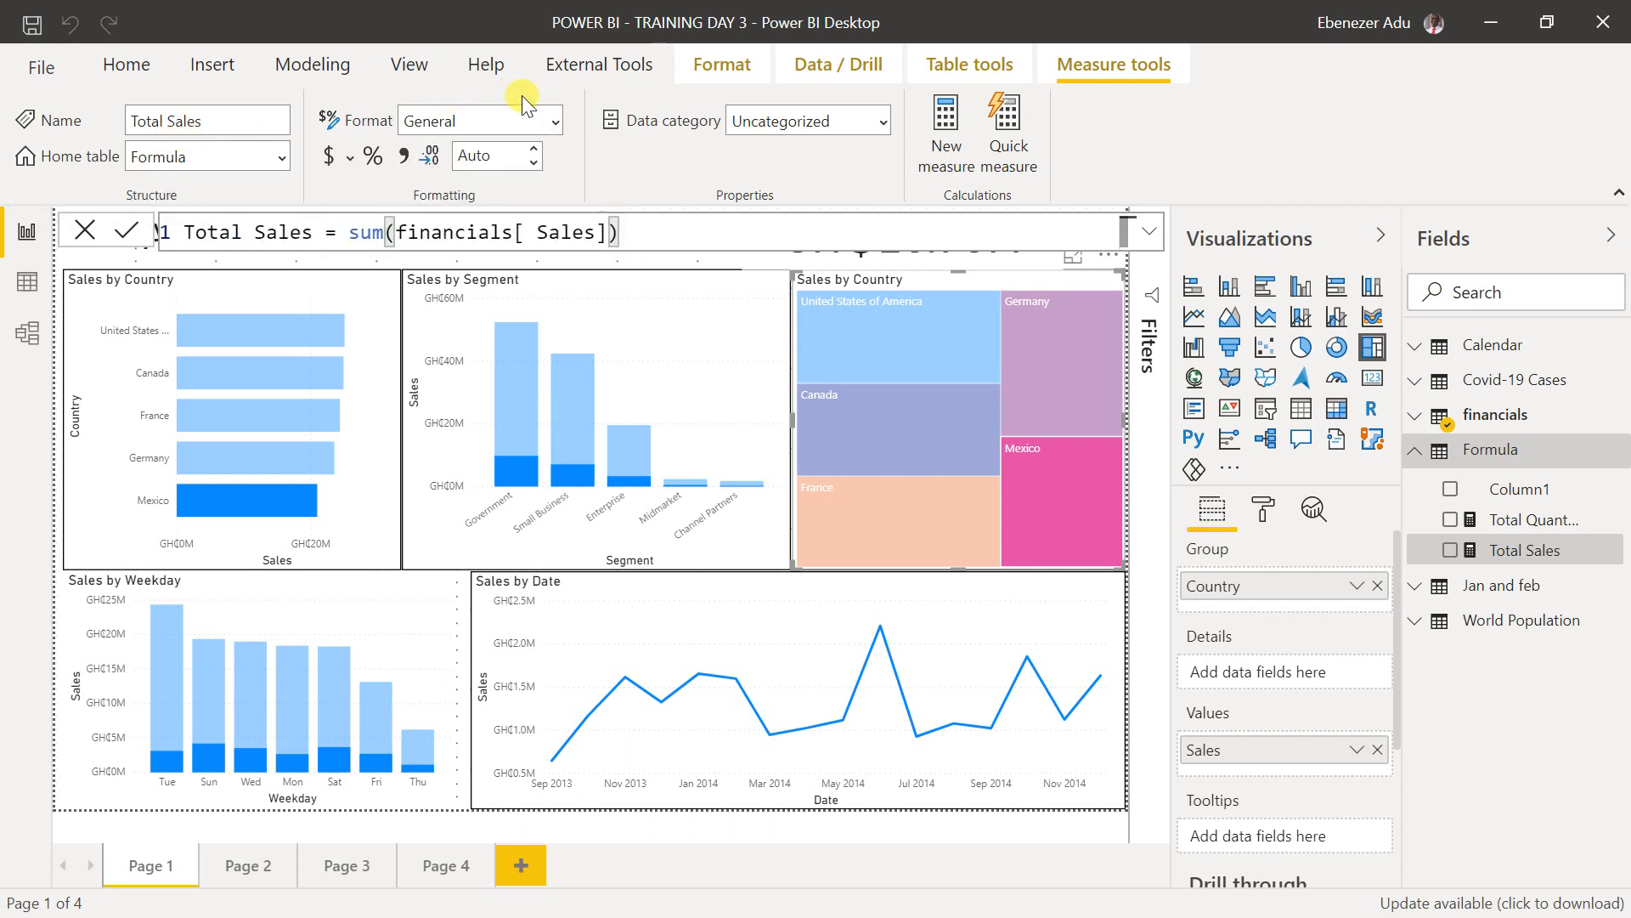
pyautogui.click(556, 122)
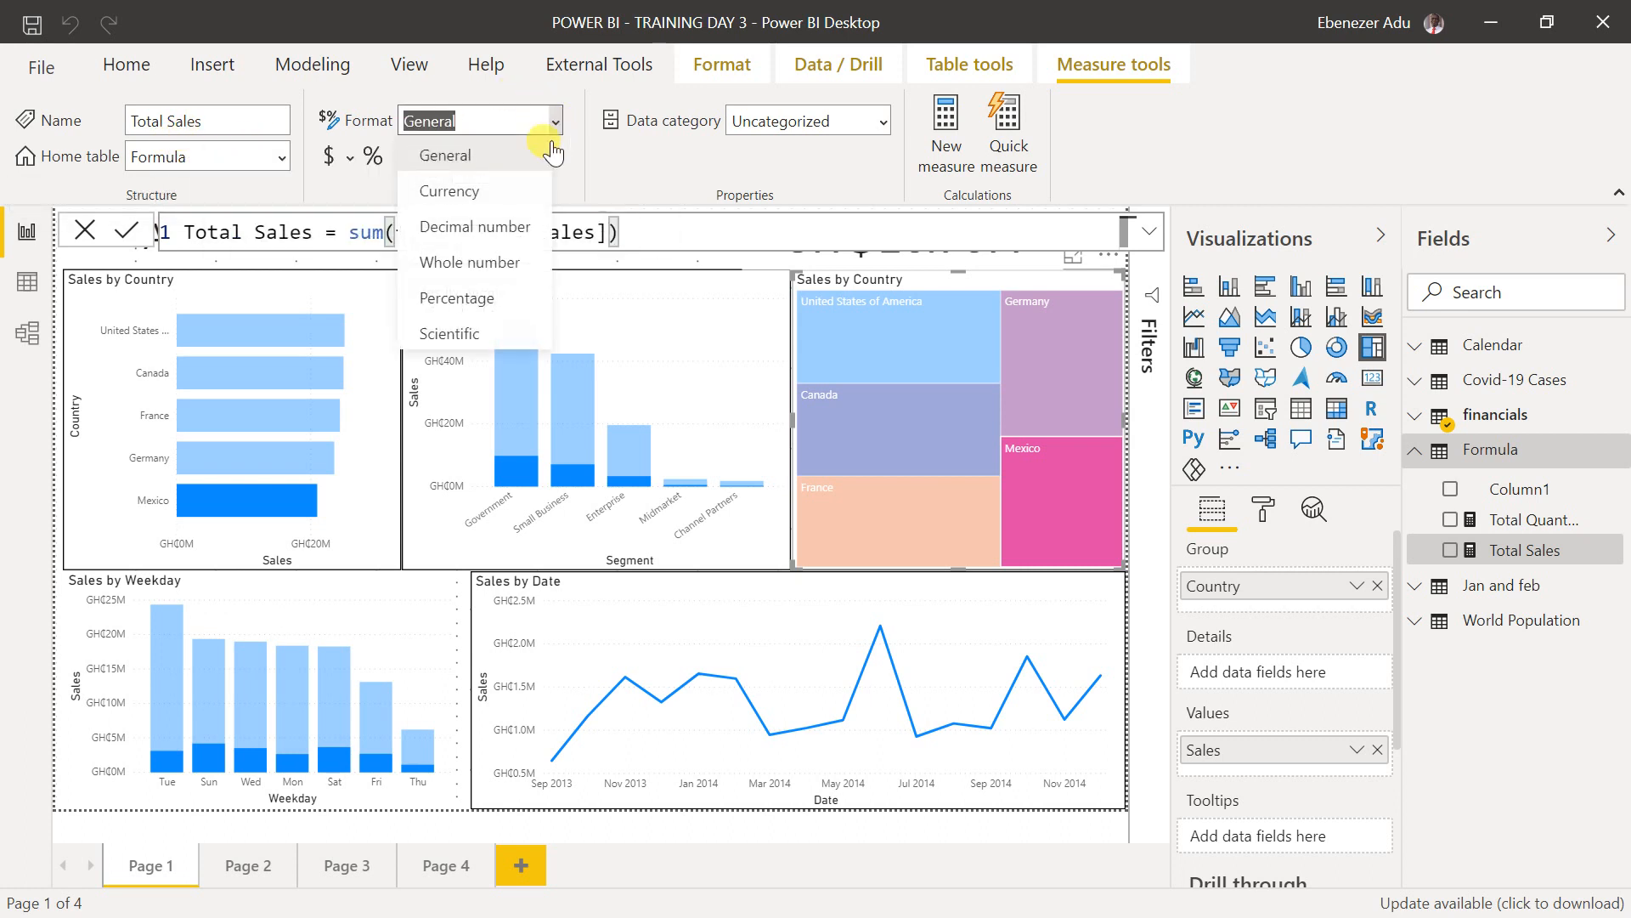
pyautogui.click(511, 192)
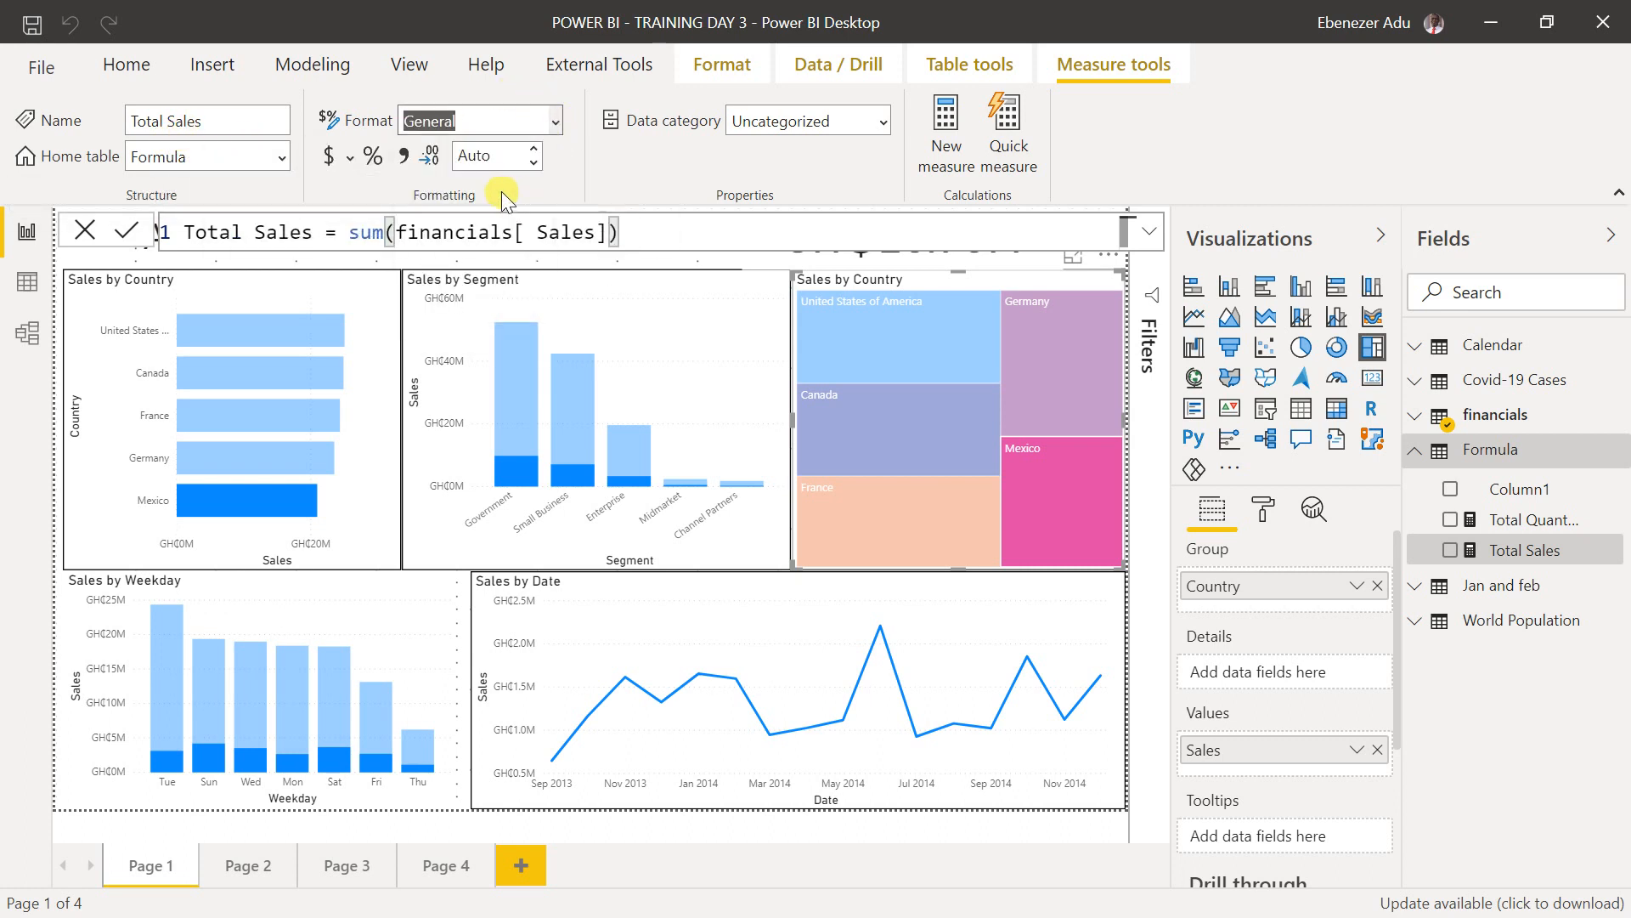
pyautogui.click(335, 156)
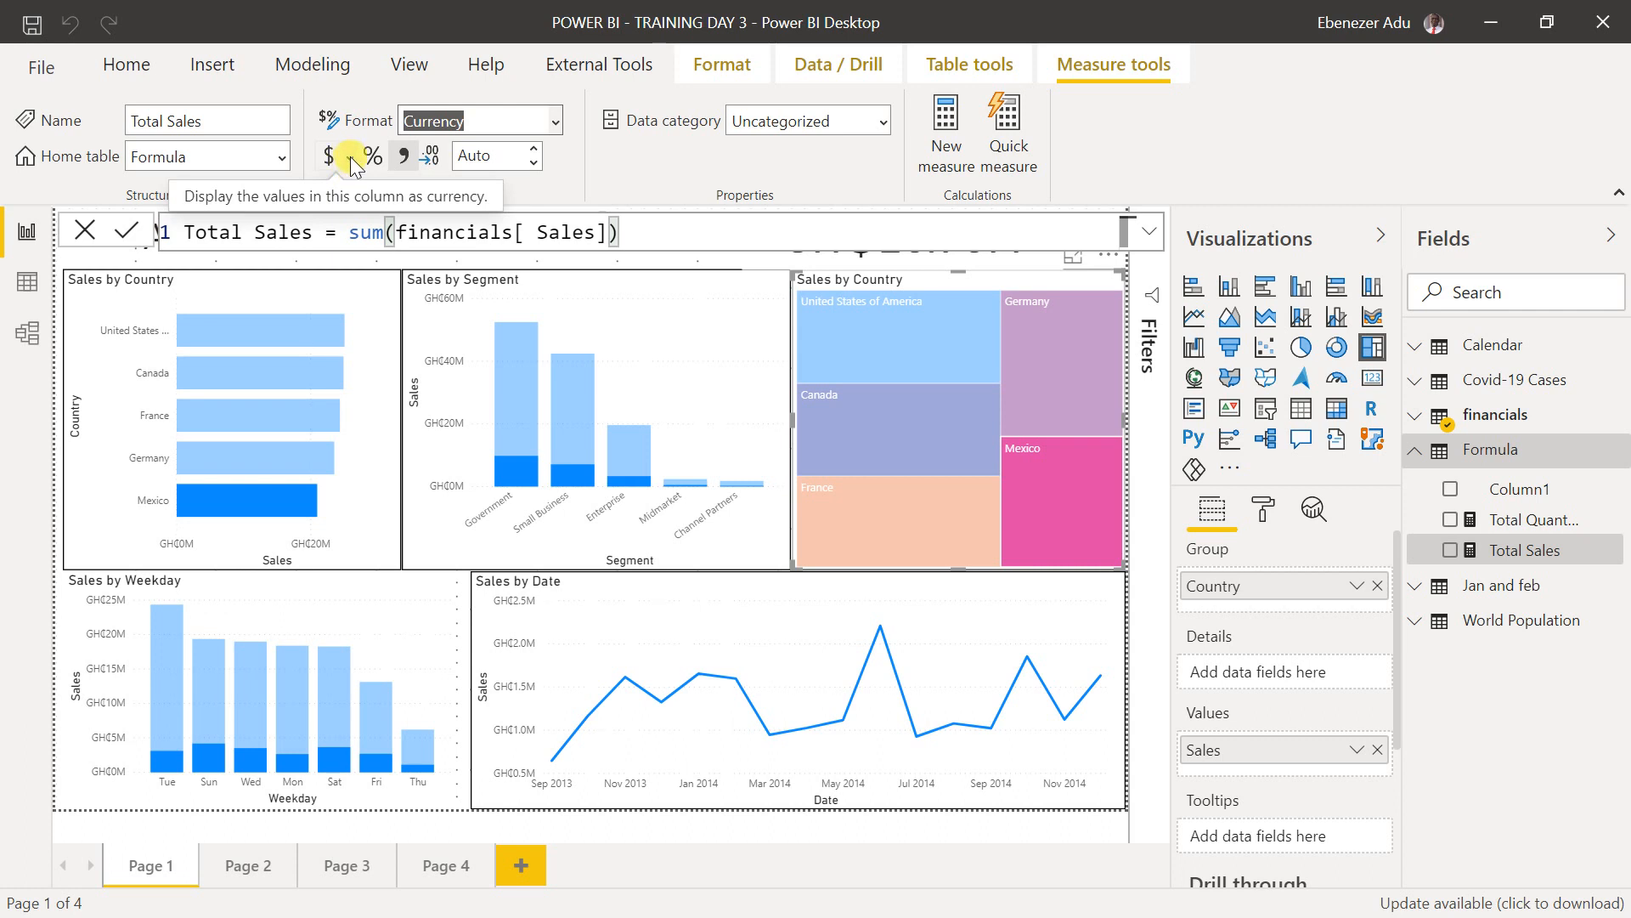
pyautogui.click(350, 158)
pyautogui.scroll(-5, 415, 409)
pyautogui.scroll(-2, 440, 467)
pyautogui.scroll(2, 440, 467)
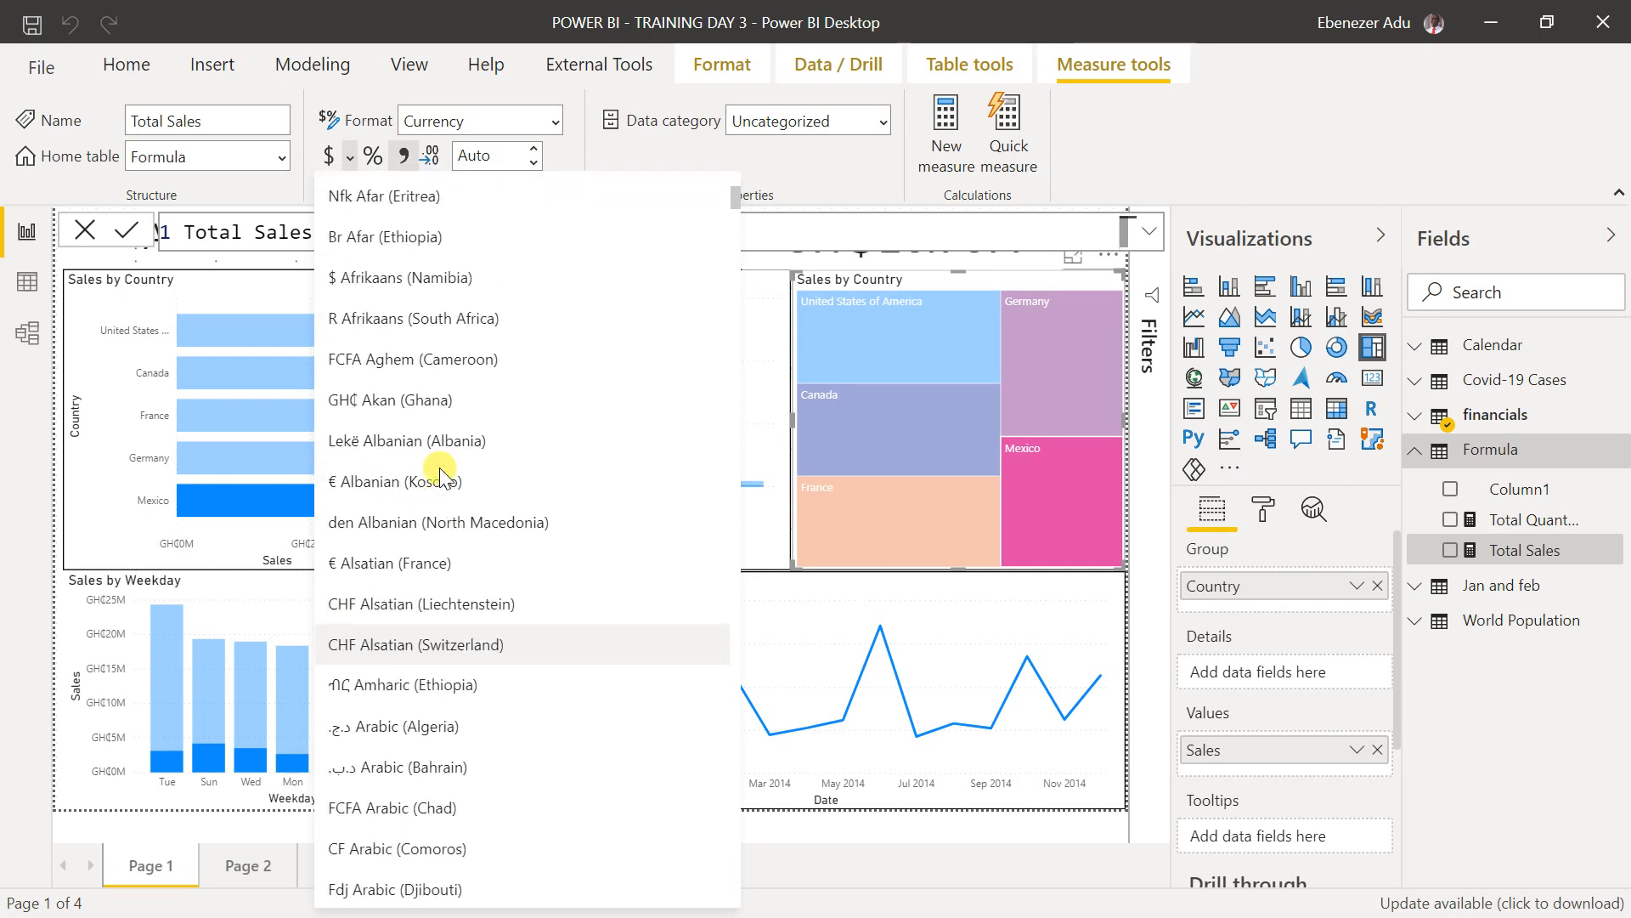
pyautogui.click(436, 410)
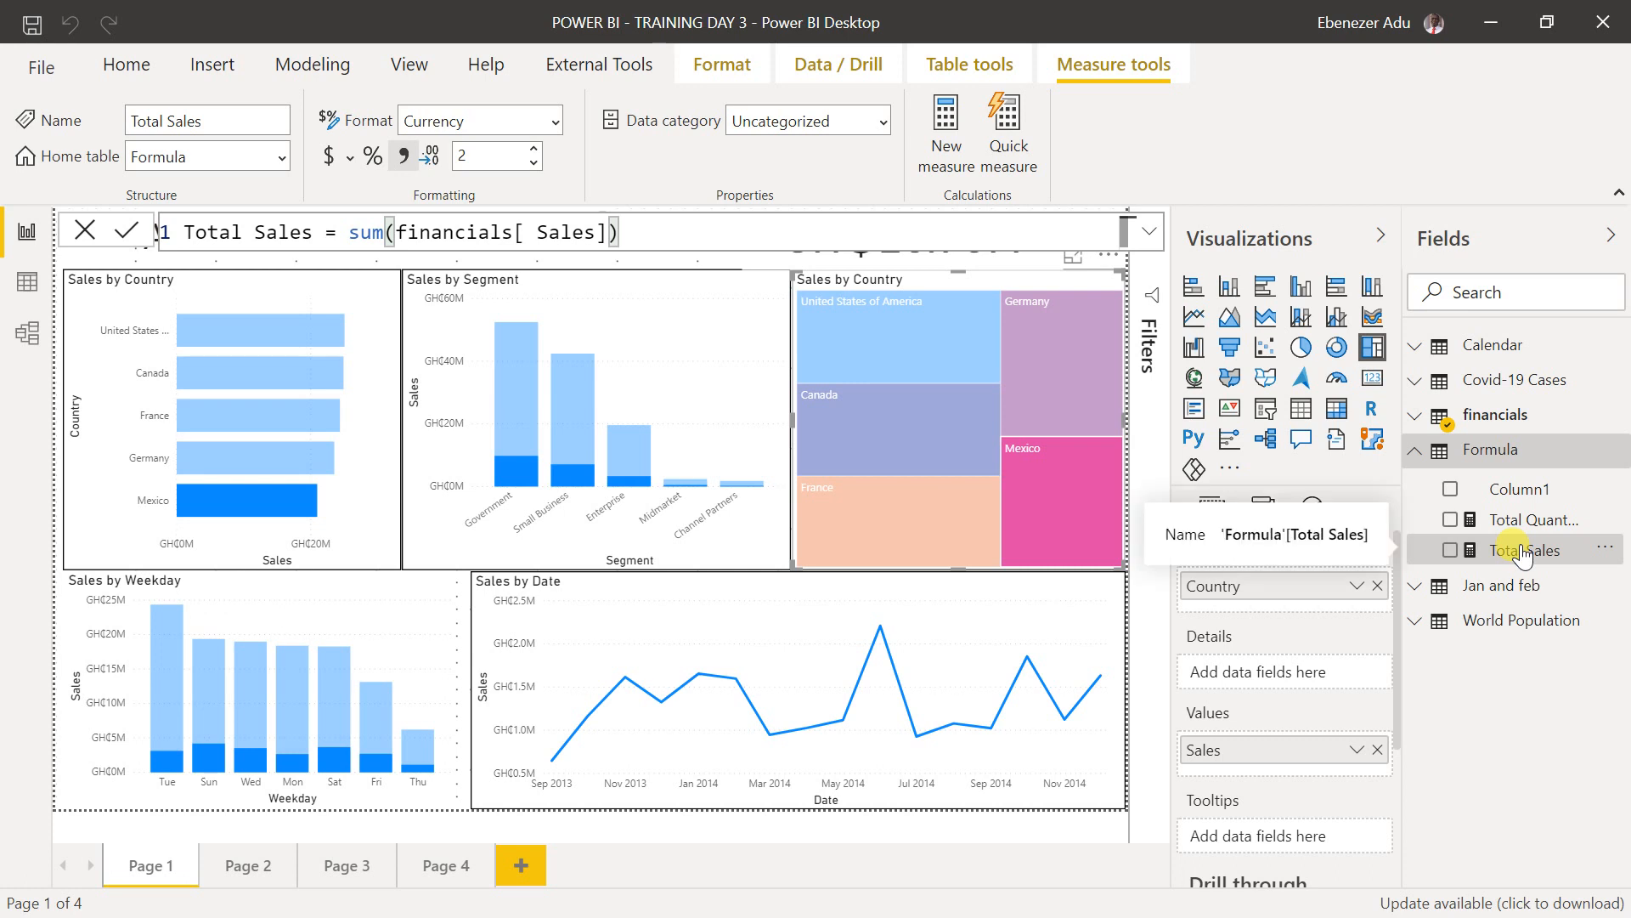
# - Add a Total Transaction measure to the Formula table, defined as COUNTROWS(financials), and commit it
pyautogui.click(958, 146)
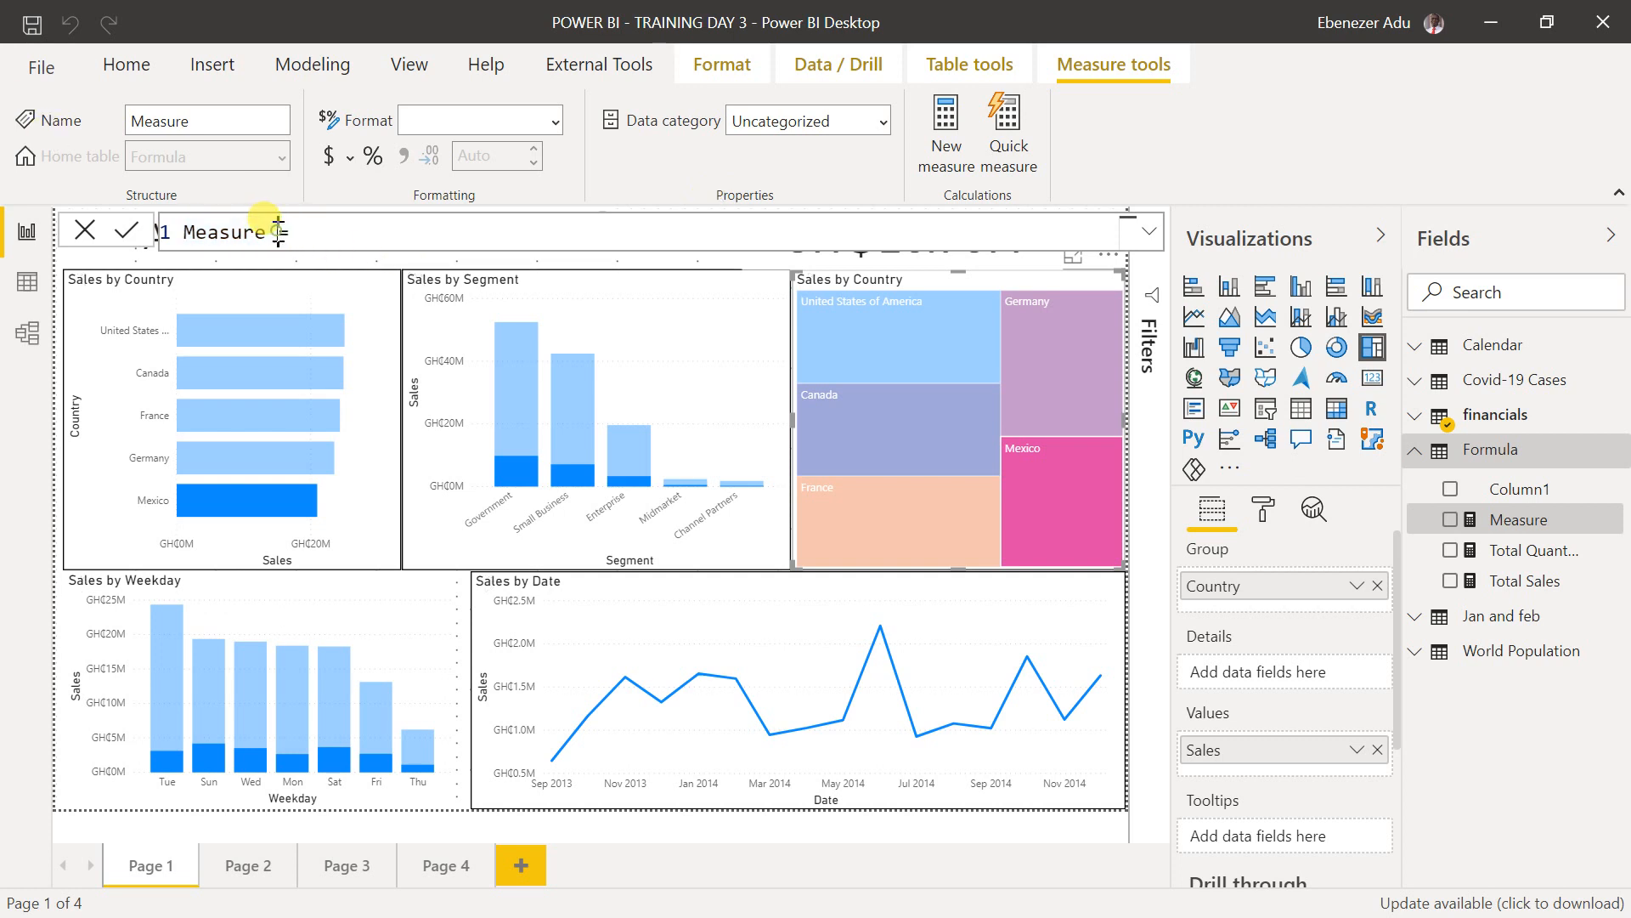
pyautogui.moveTo(266, 231); pyautogui.dragTo(146, 255)
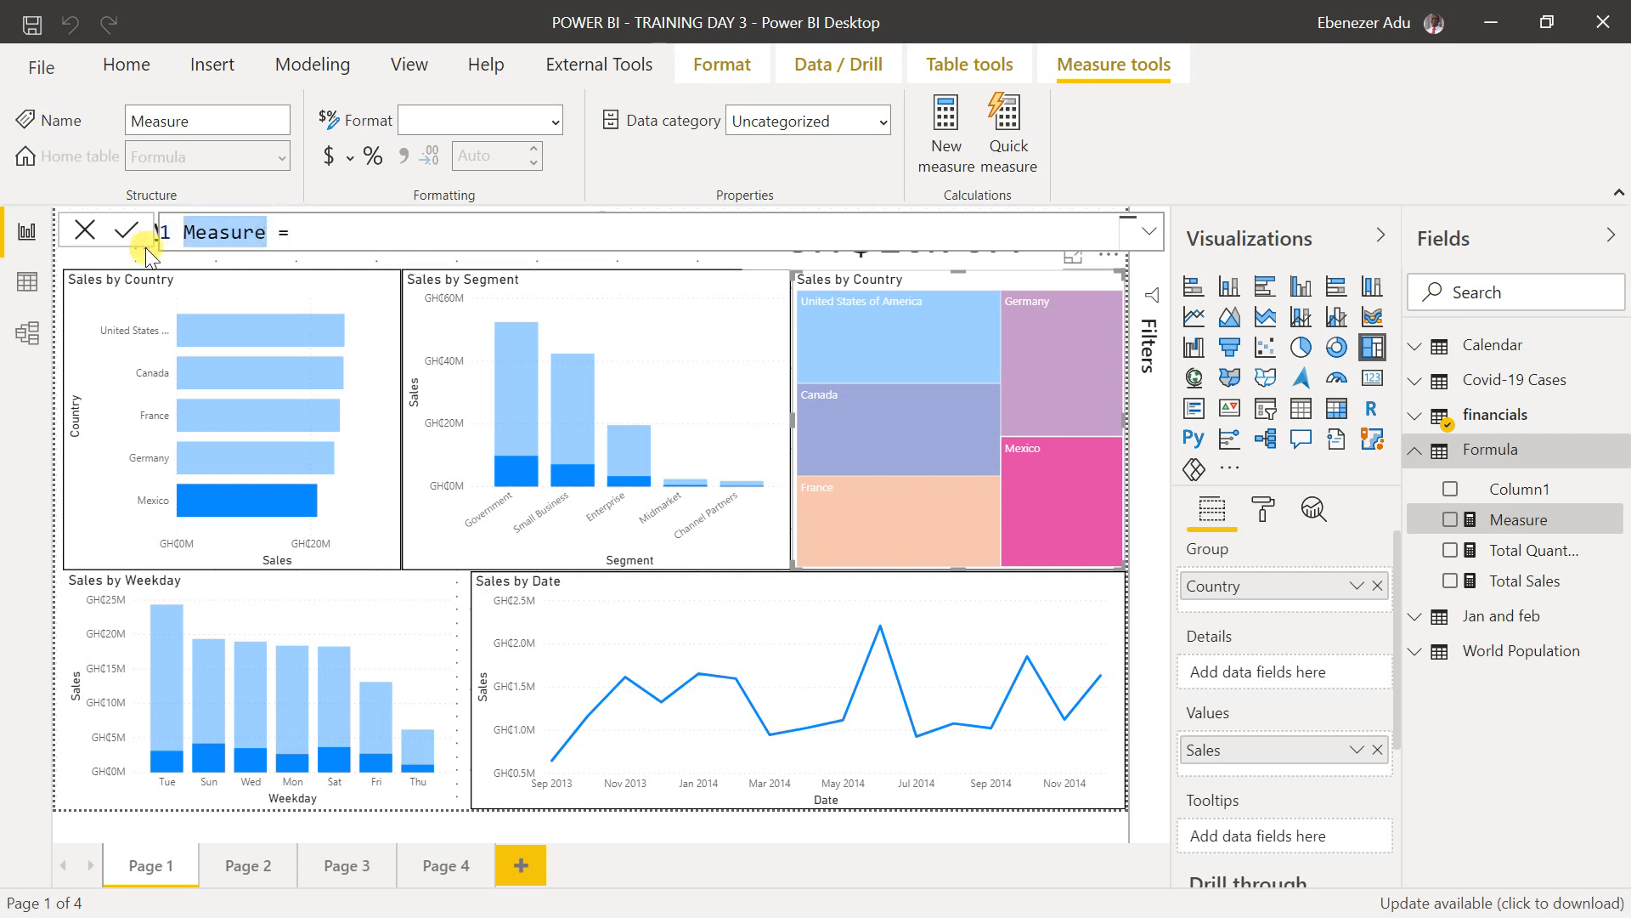
pyautogui.write('Total Transaction')
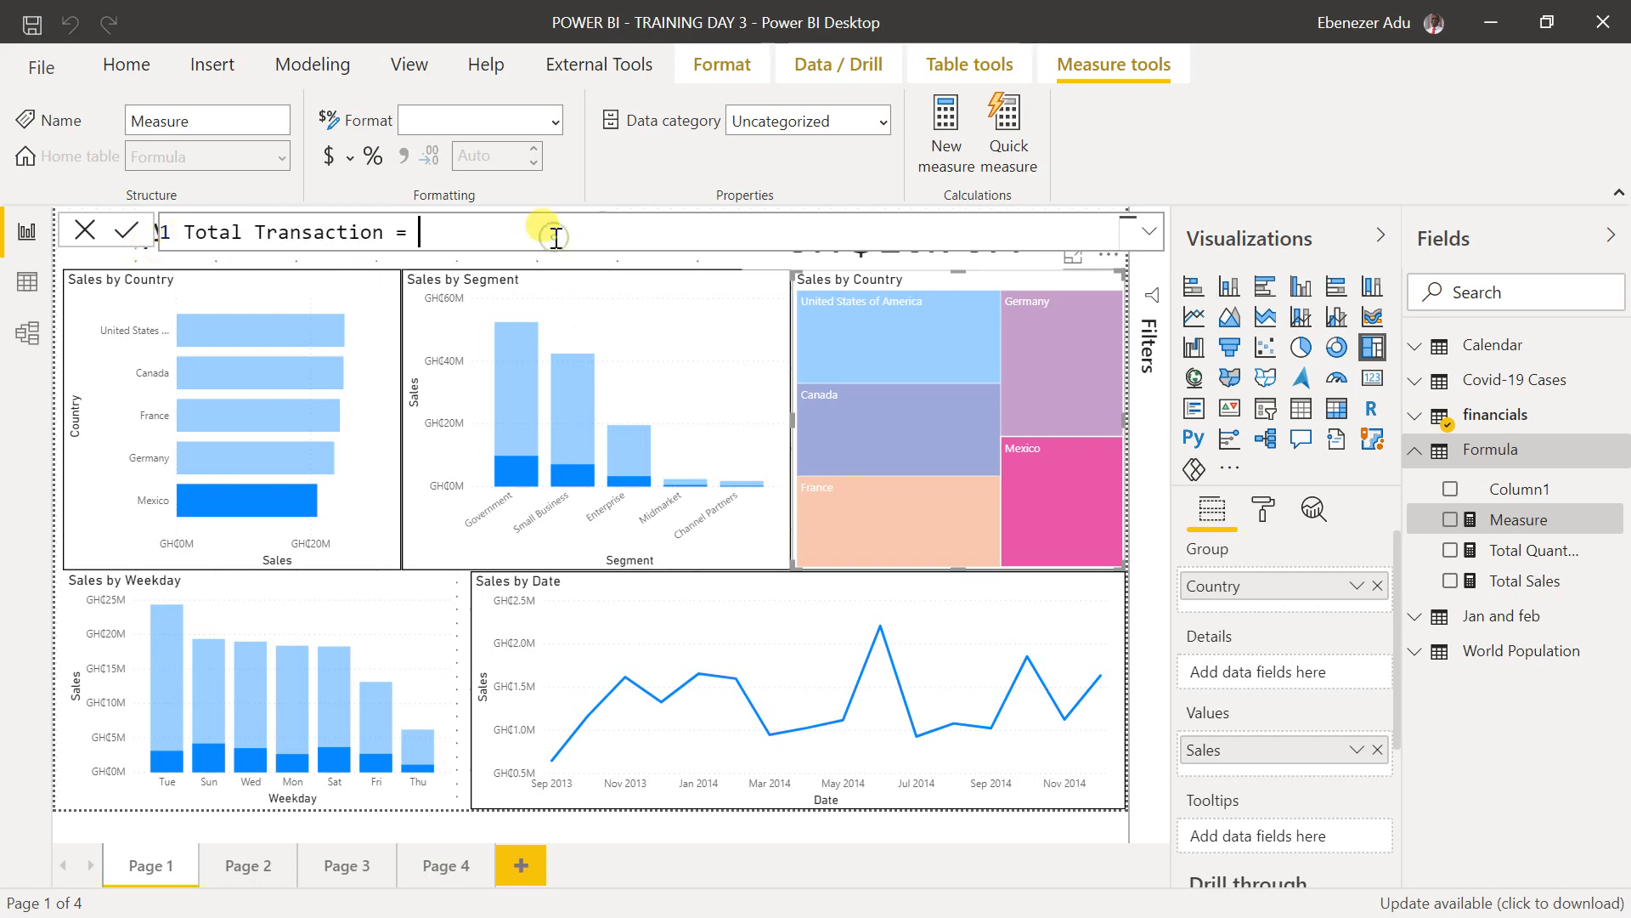
pyautogui.write('countrows')
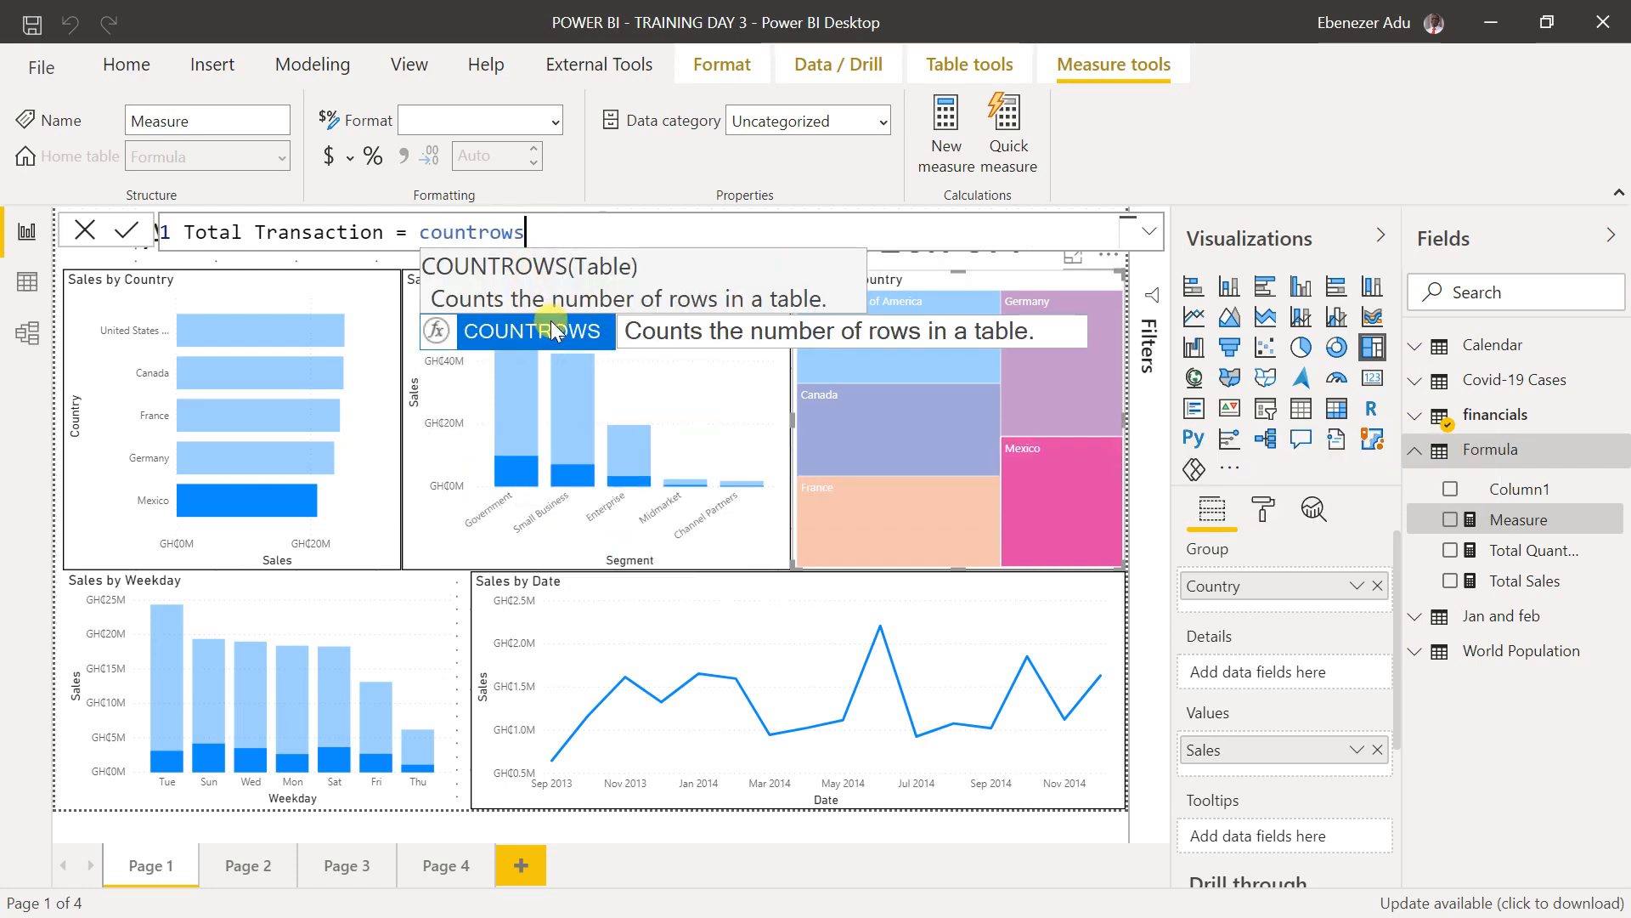
pyautogui.write('(fina')
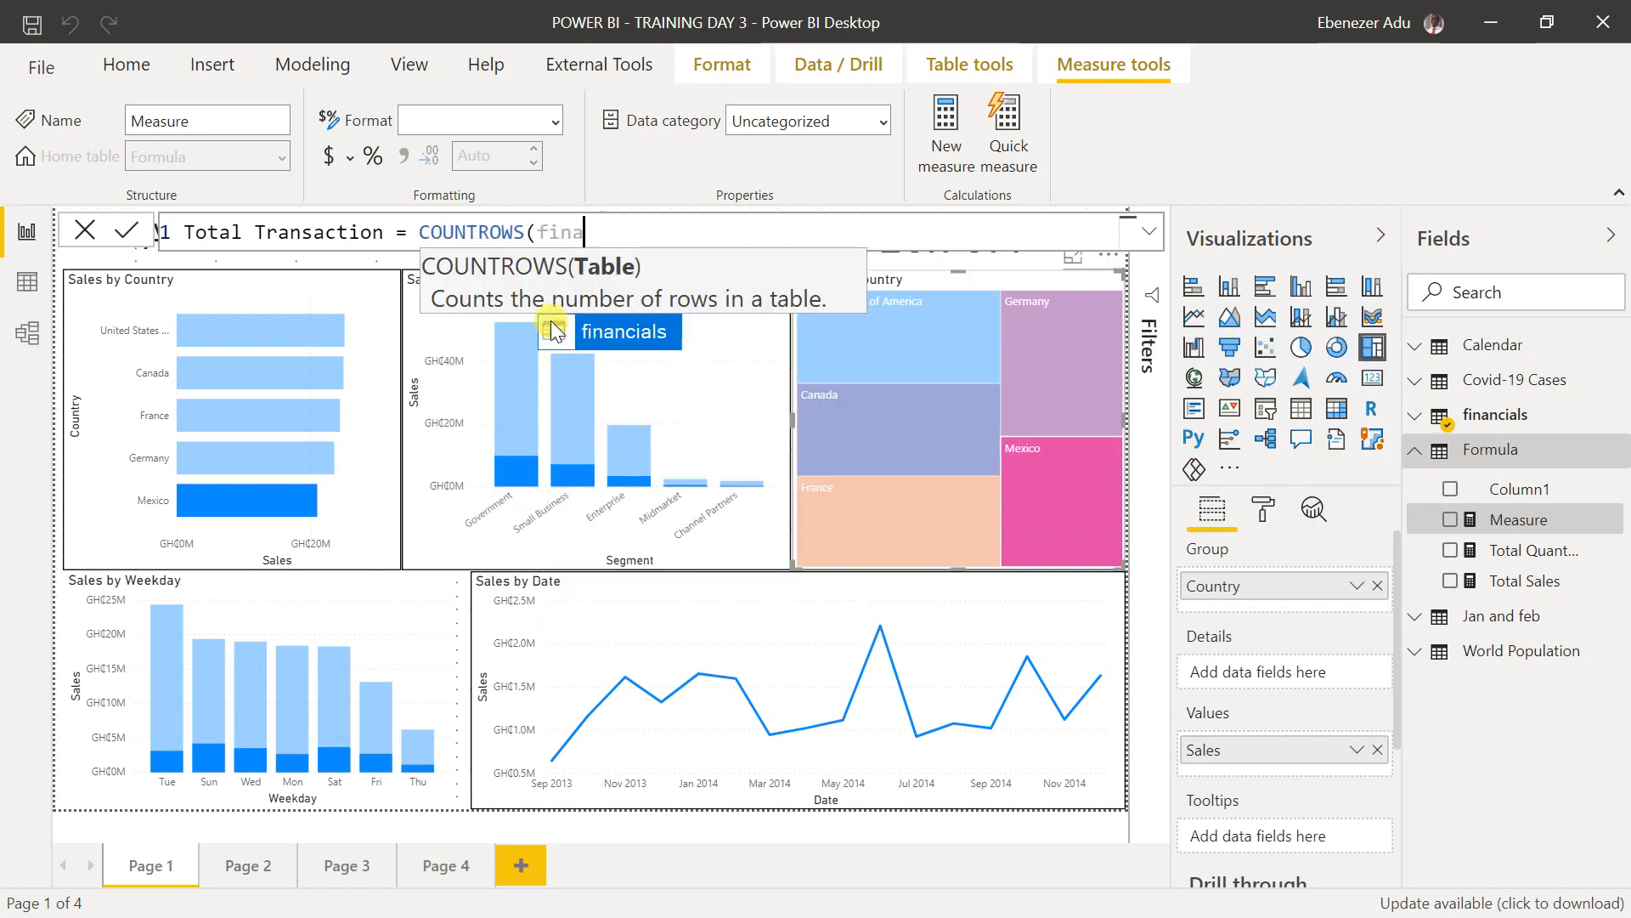
pyautogui.click(554, 330)
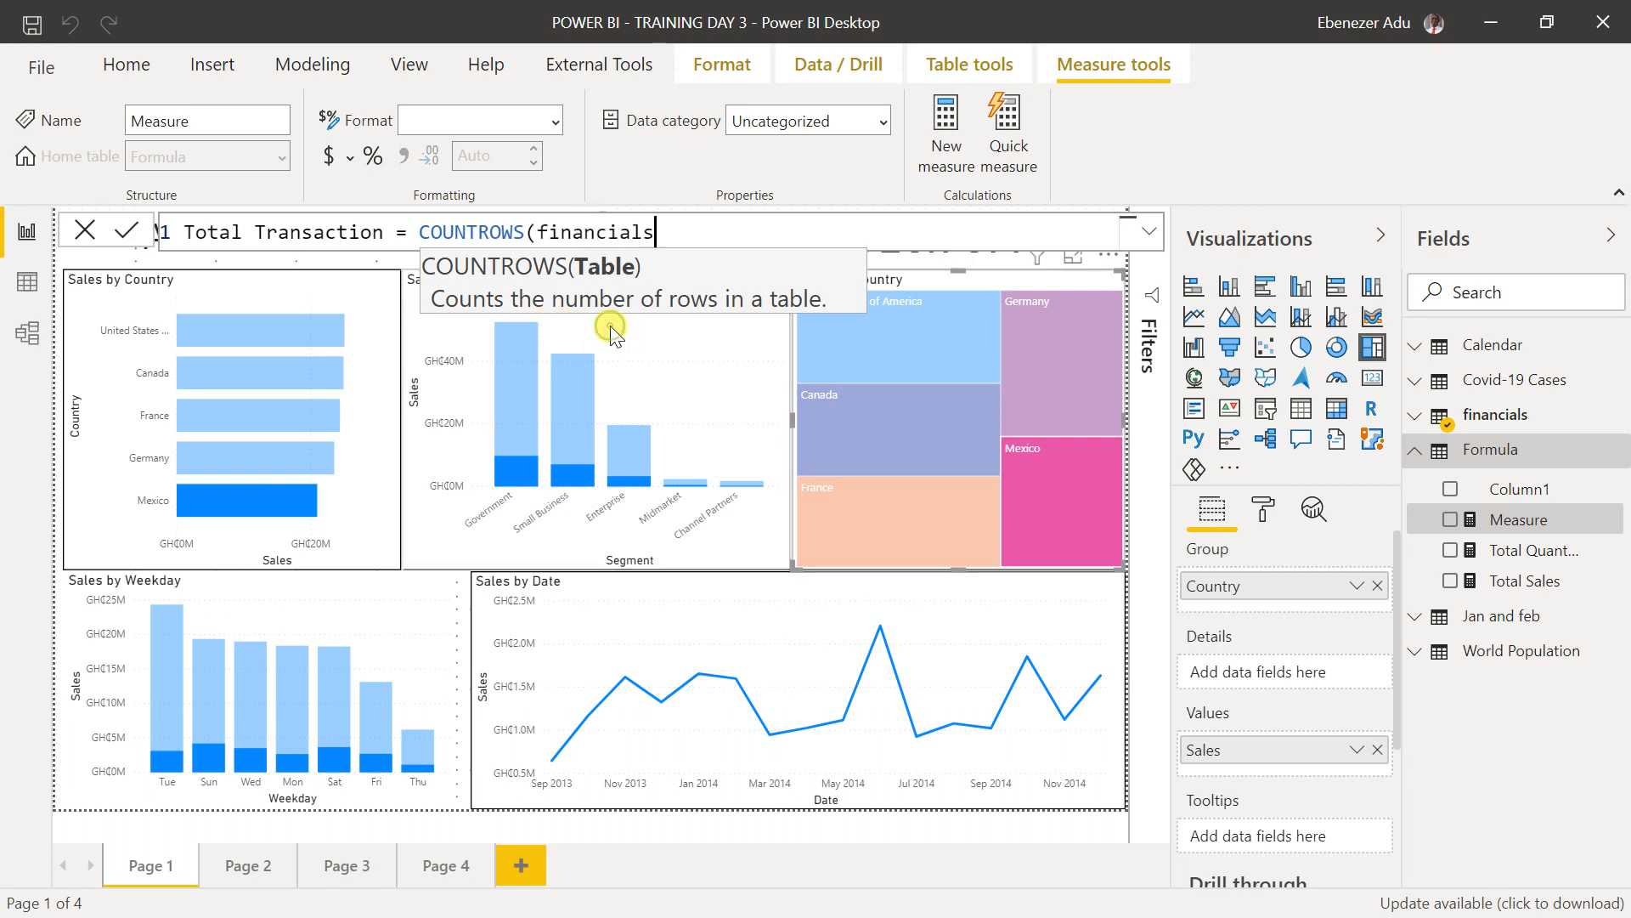
pyautogui.write(')')
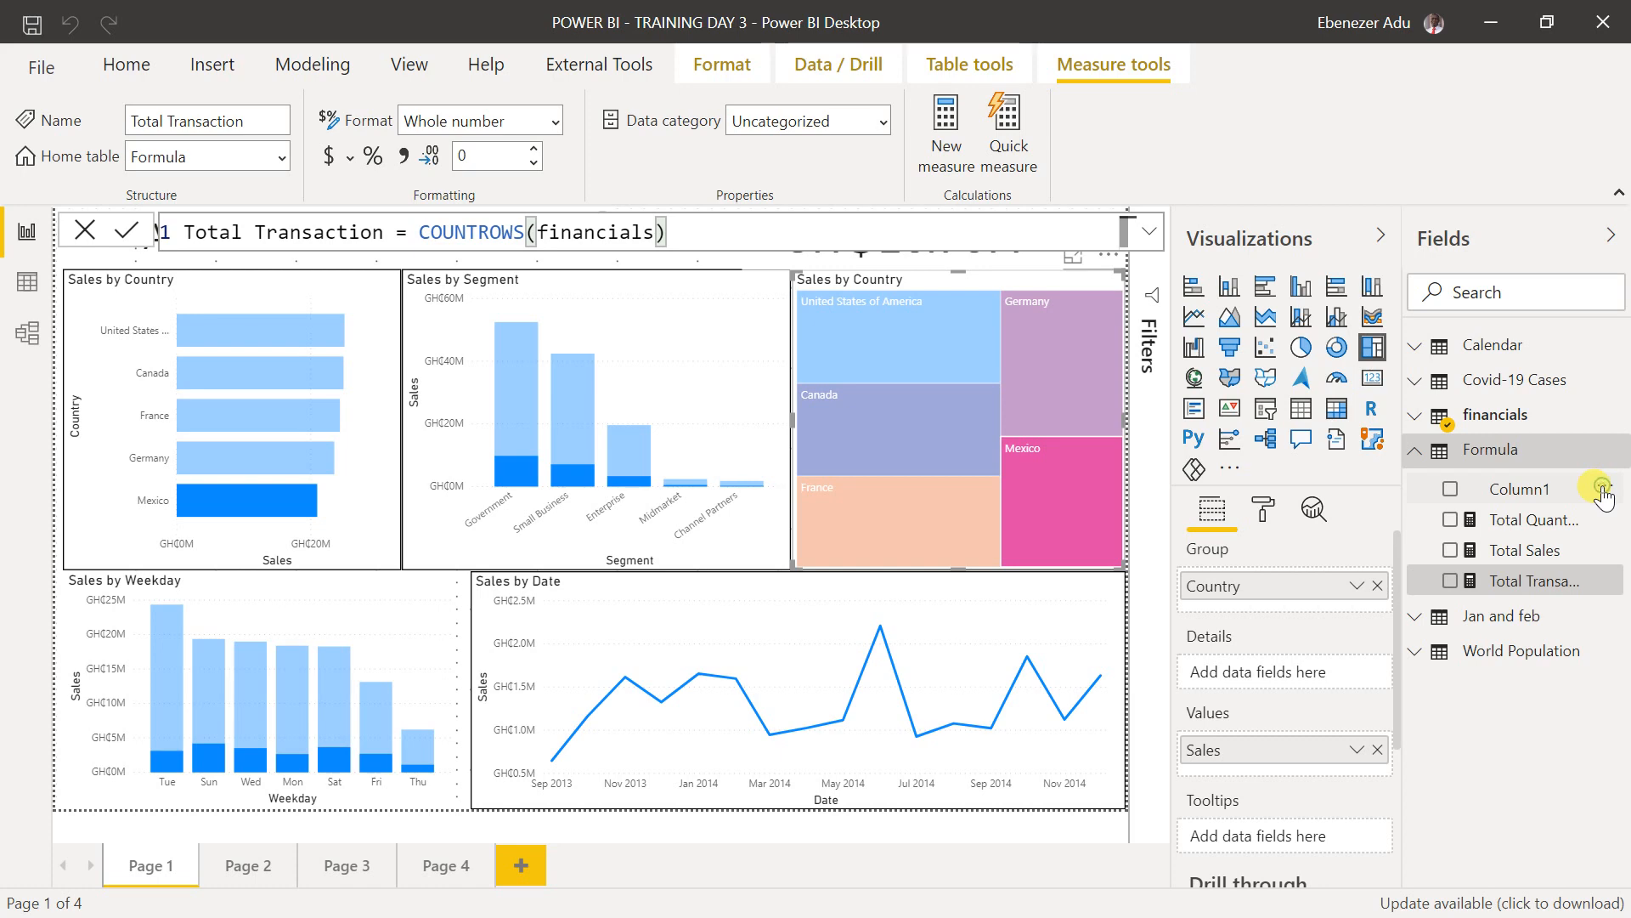
# - Delete Column1 from the Formula table, confirm the deletion, and collapse the list of fields
pyautogui.click(1603, 493)
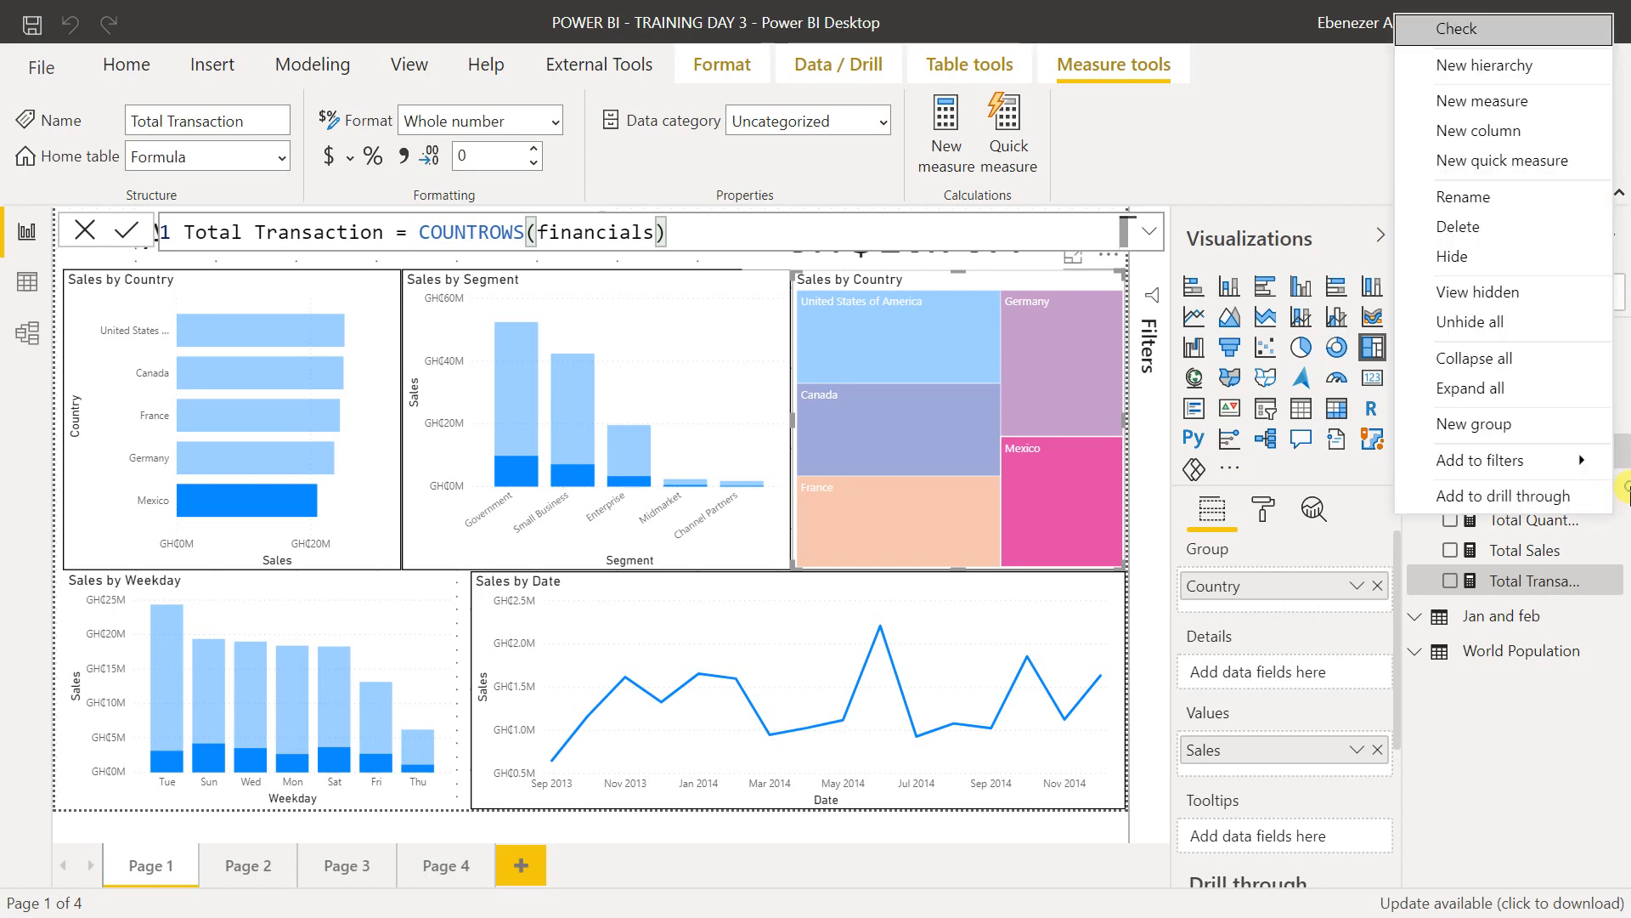
pyautogui.click(1627, 486)
pyautogui.click(1605, 491)
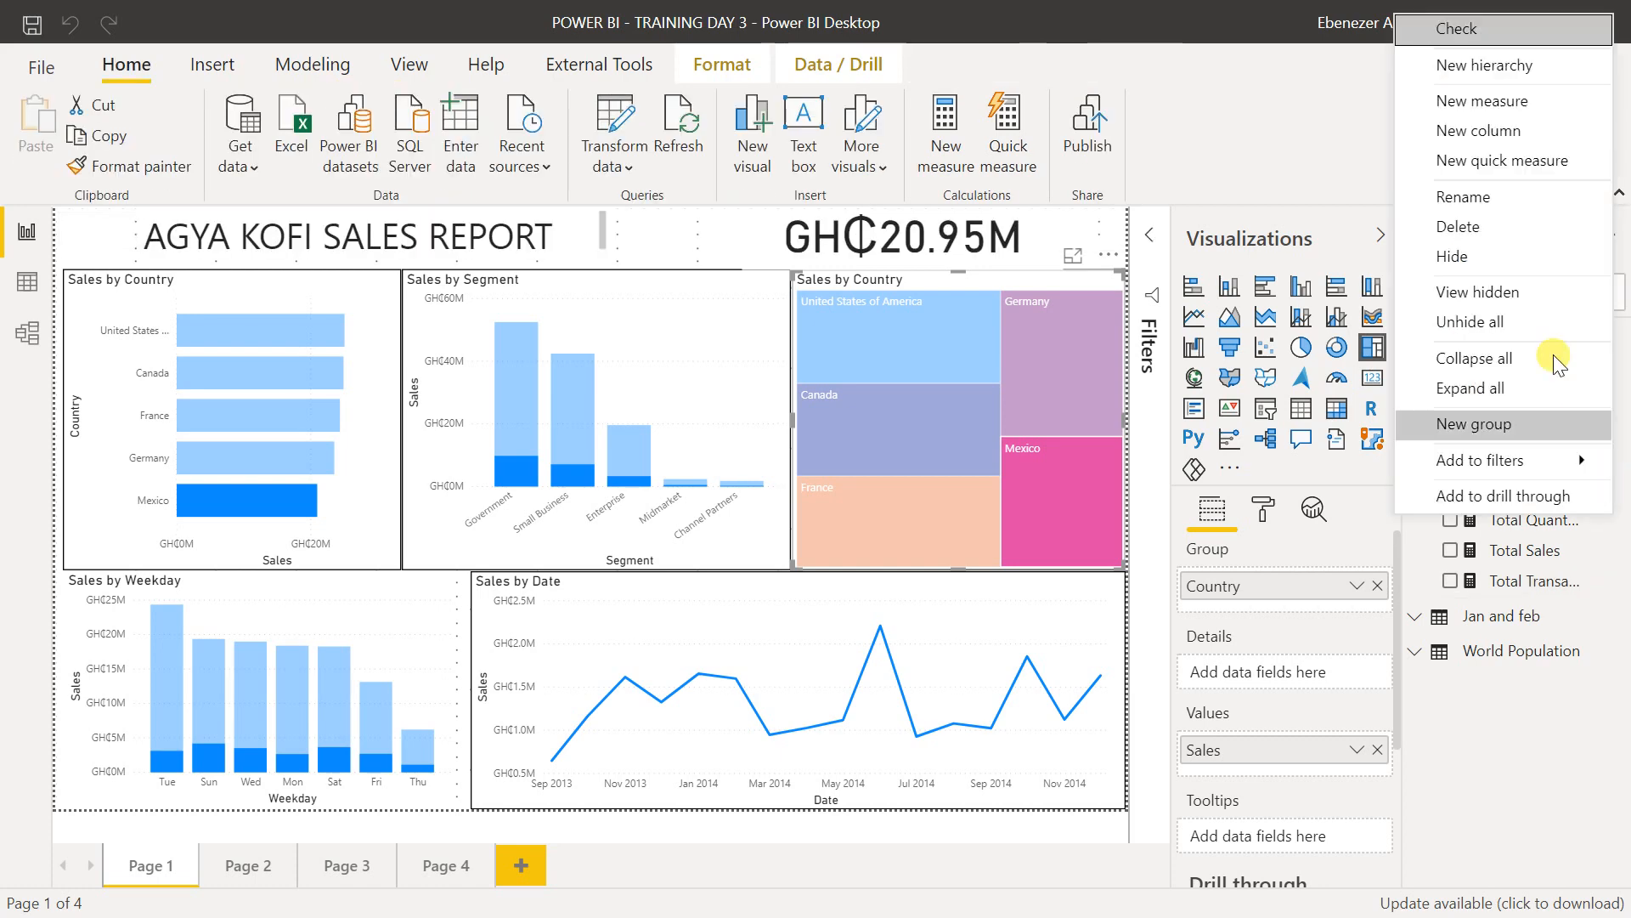
pyautogui.click(1483, 236)
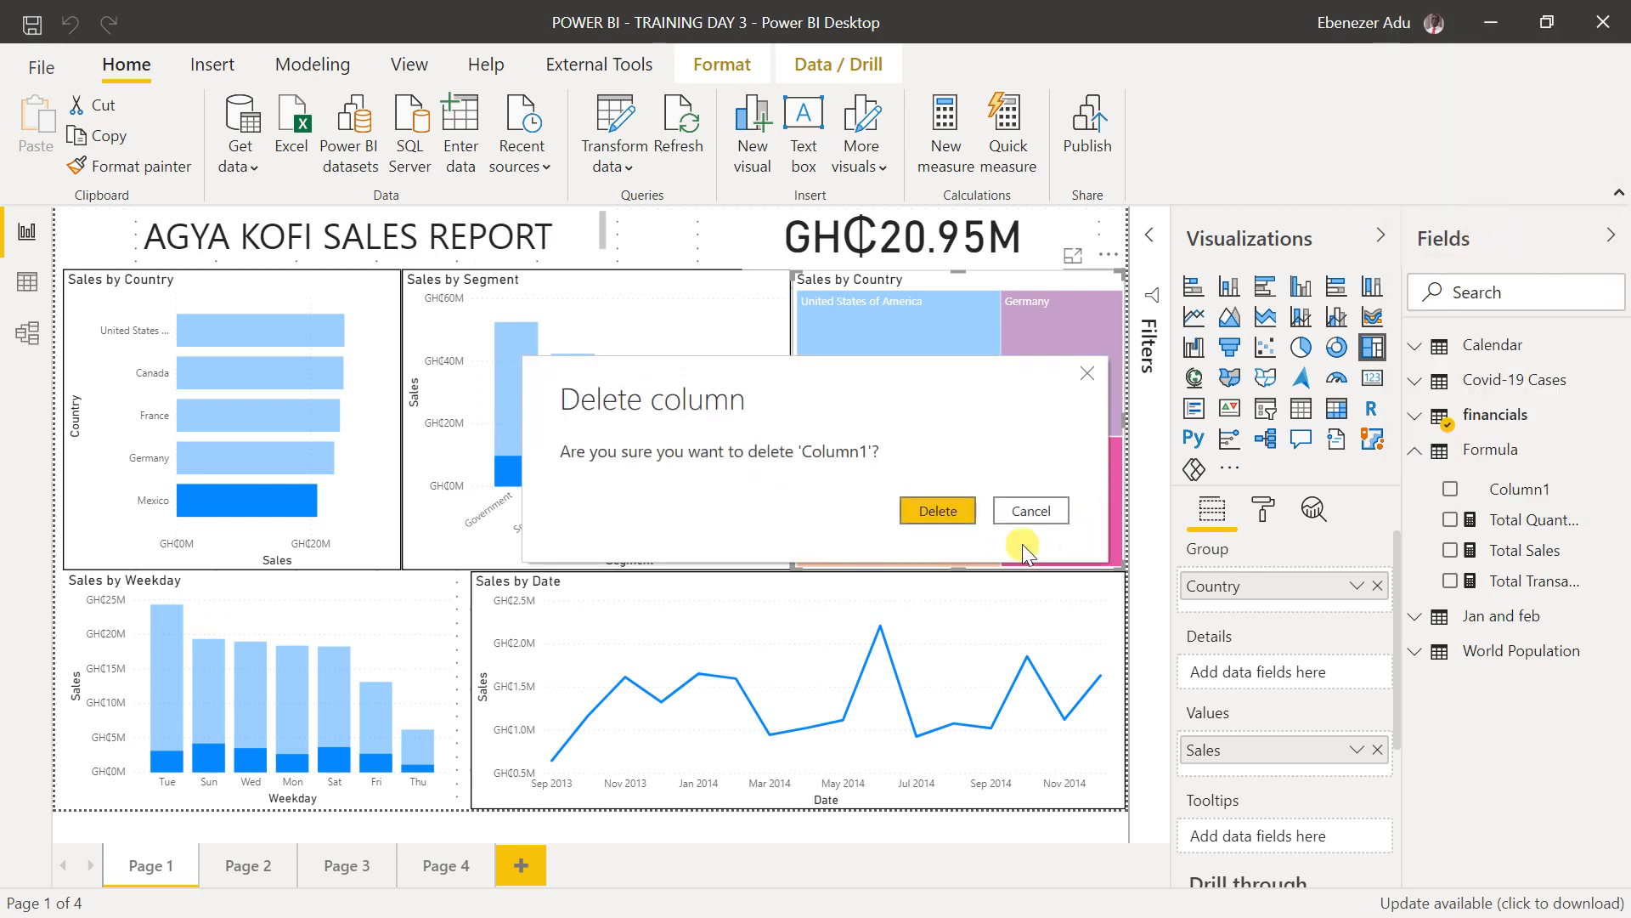
pyautogui.click(956, 508)
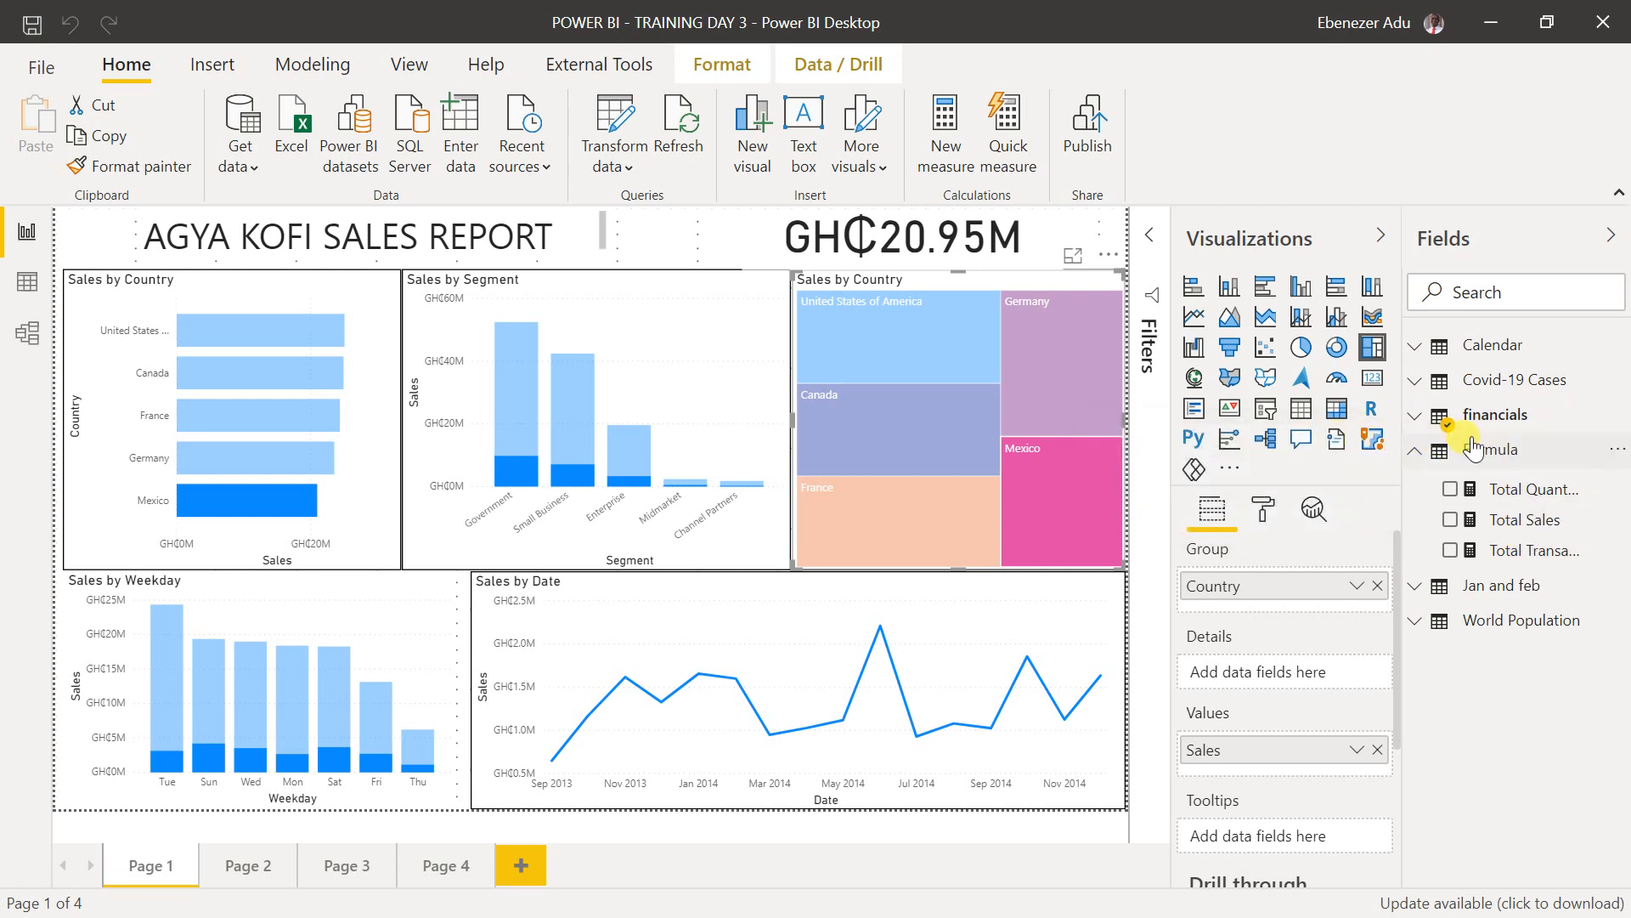
pyautogui.click(1611, 241)
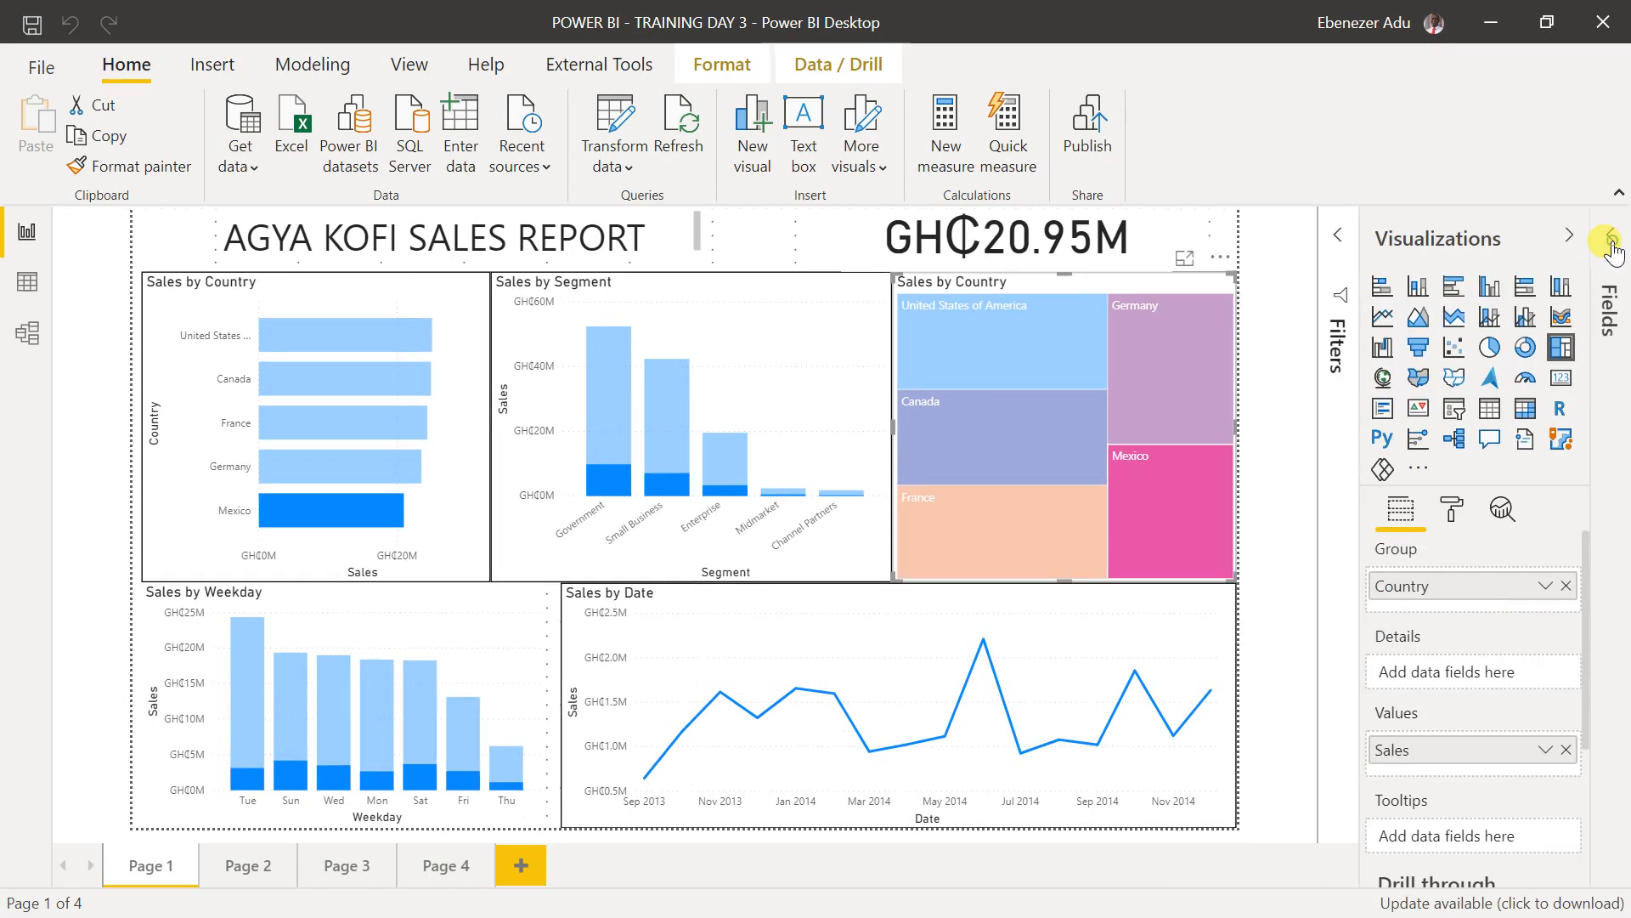
# - Expand the Formula table in the field list and review its Total Quantity, Total Sales and Total Transaction measures
pyautogui.click(1611, 241)
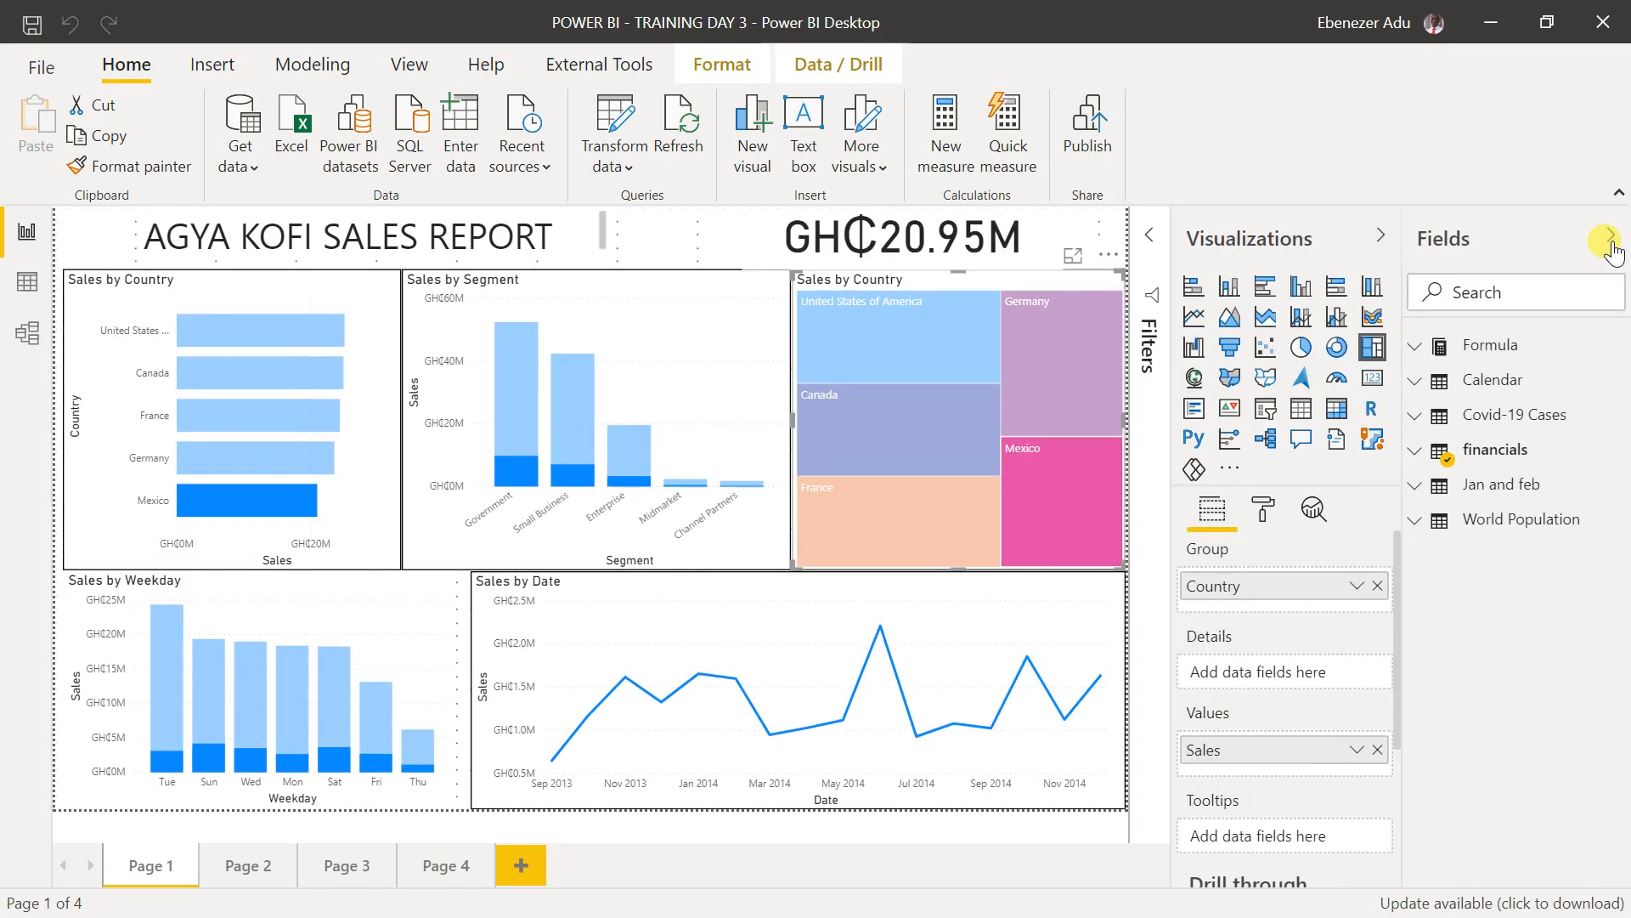
pyautogui.click(1424, 360)
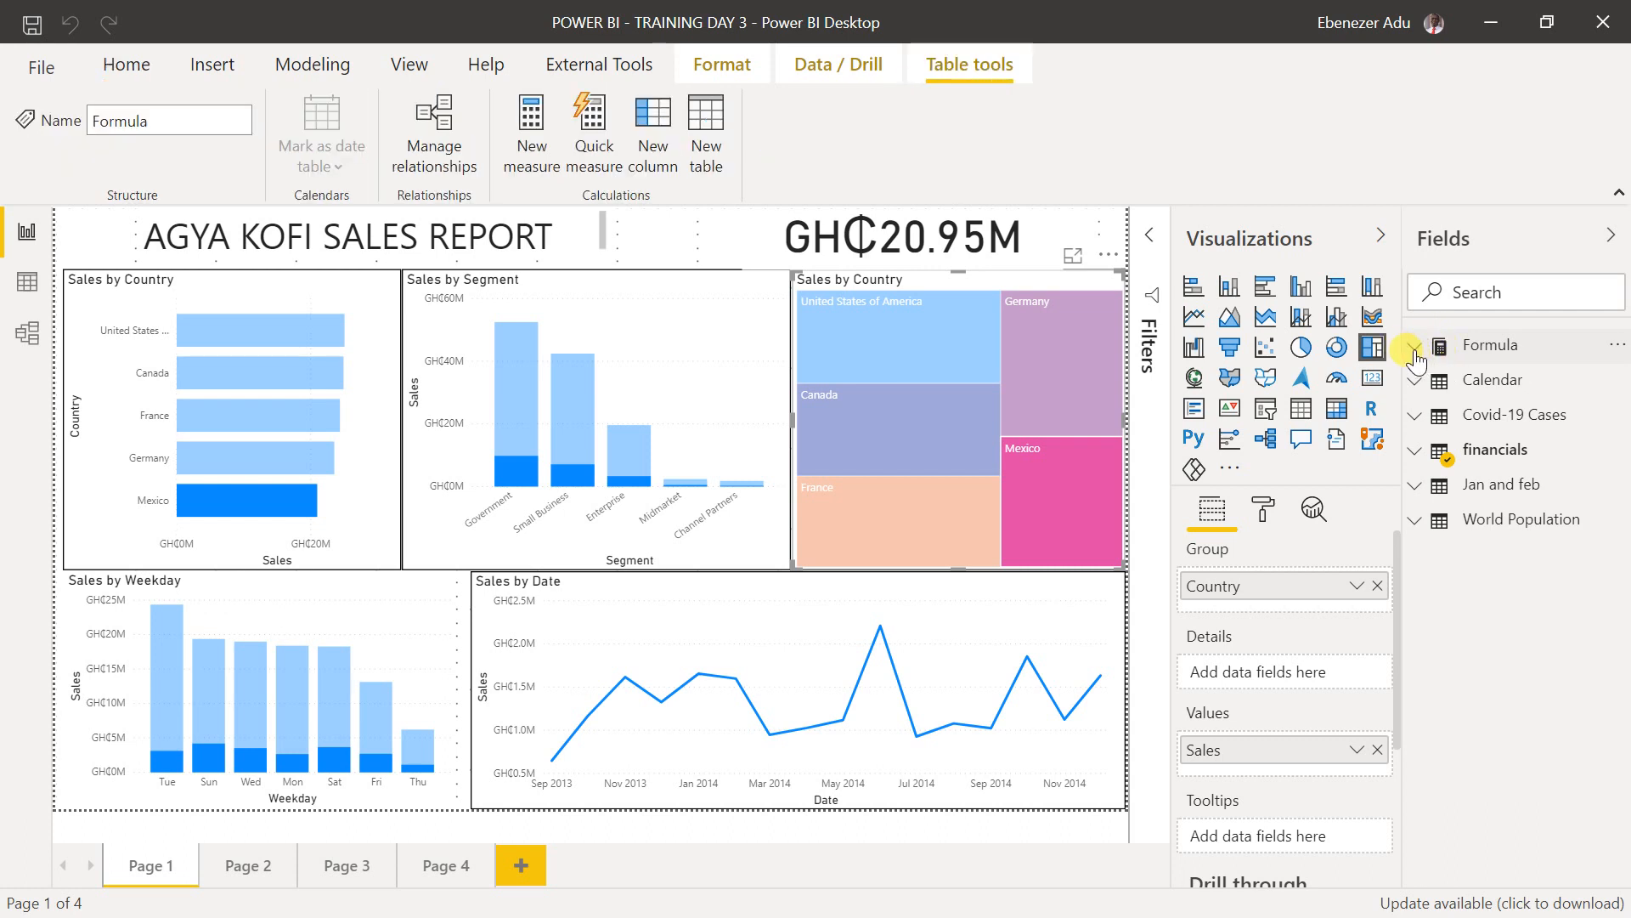
pyautogui.click(1415, 350)
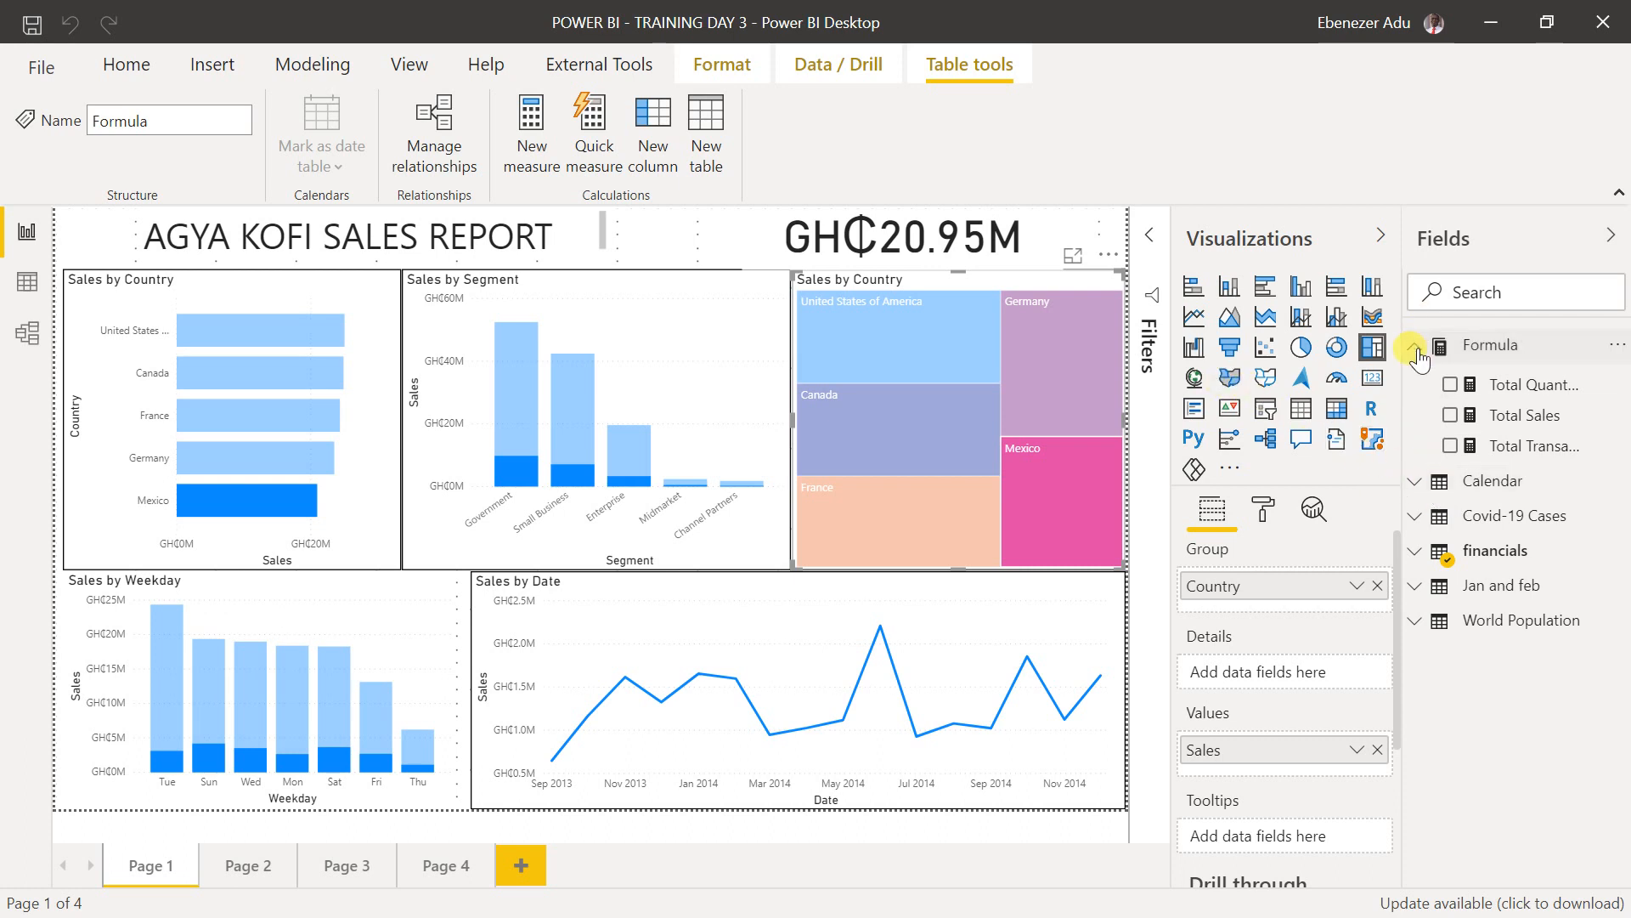
pyautogui.click(1508, 389)
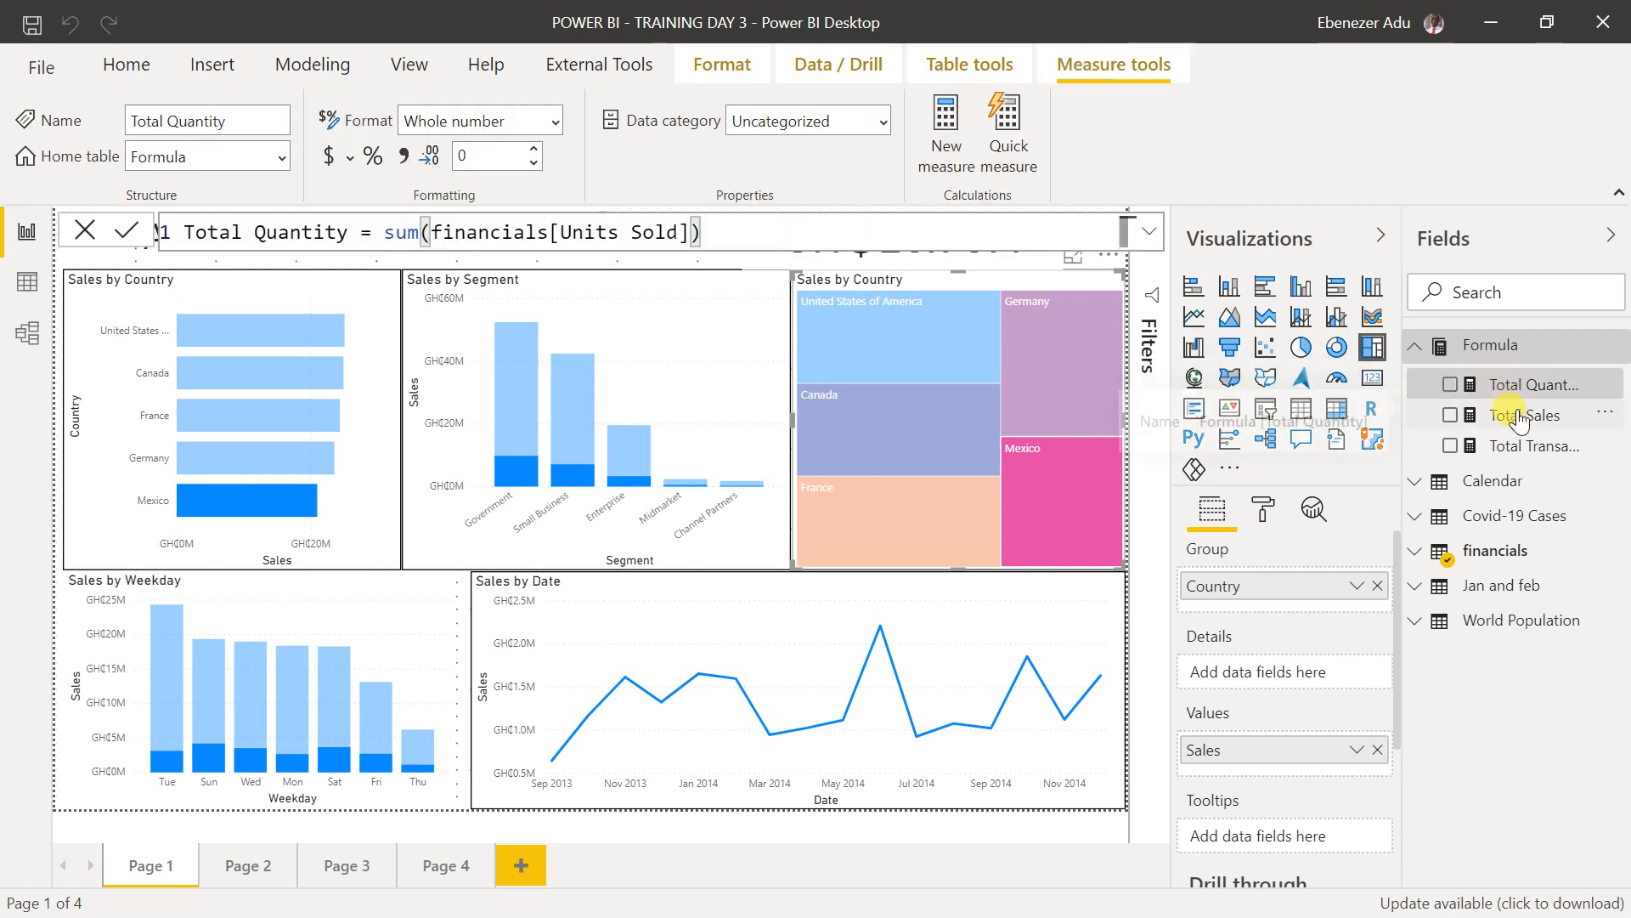
pyautogui.click(1516, 417)
pyautogui.click(1532, 447)
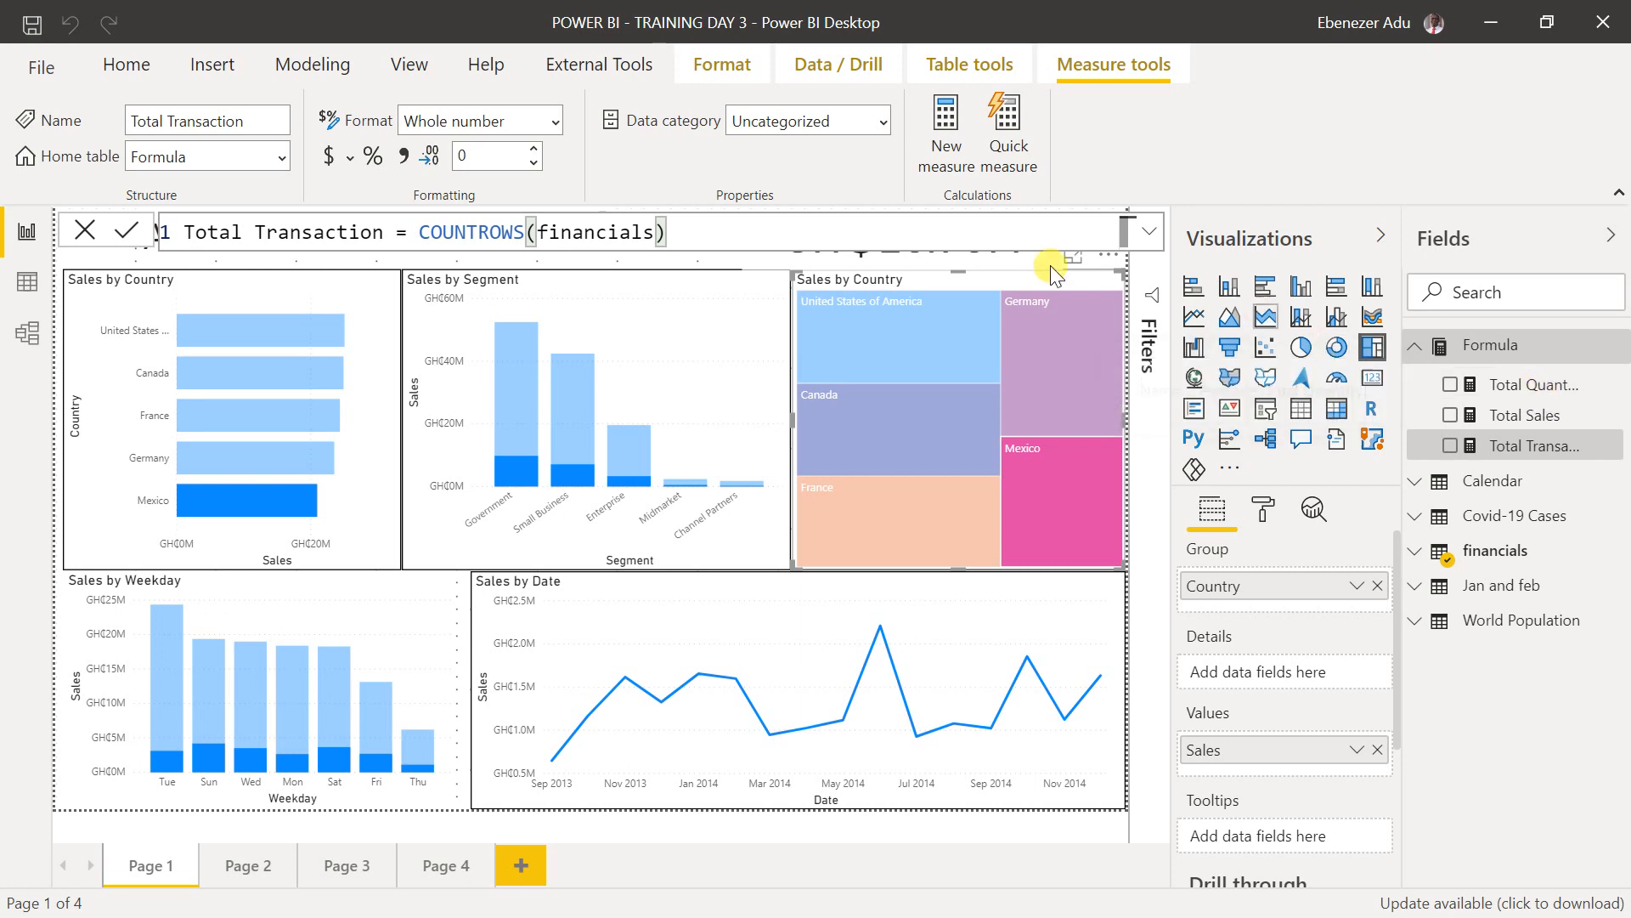
# - Start a new measure in the Formula table and name it Total COGS
pyautogui.click(953, 156)
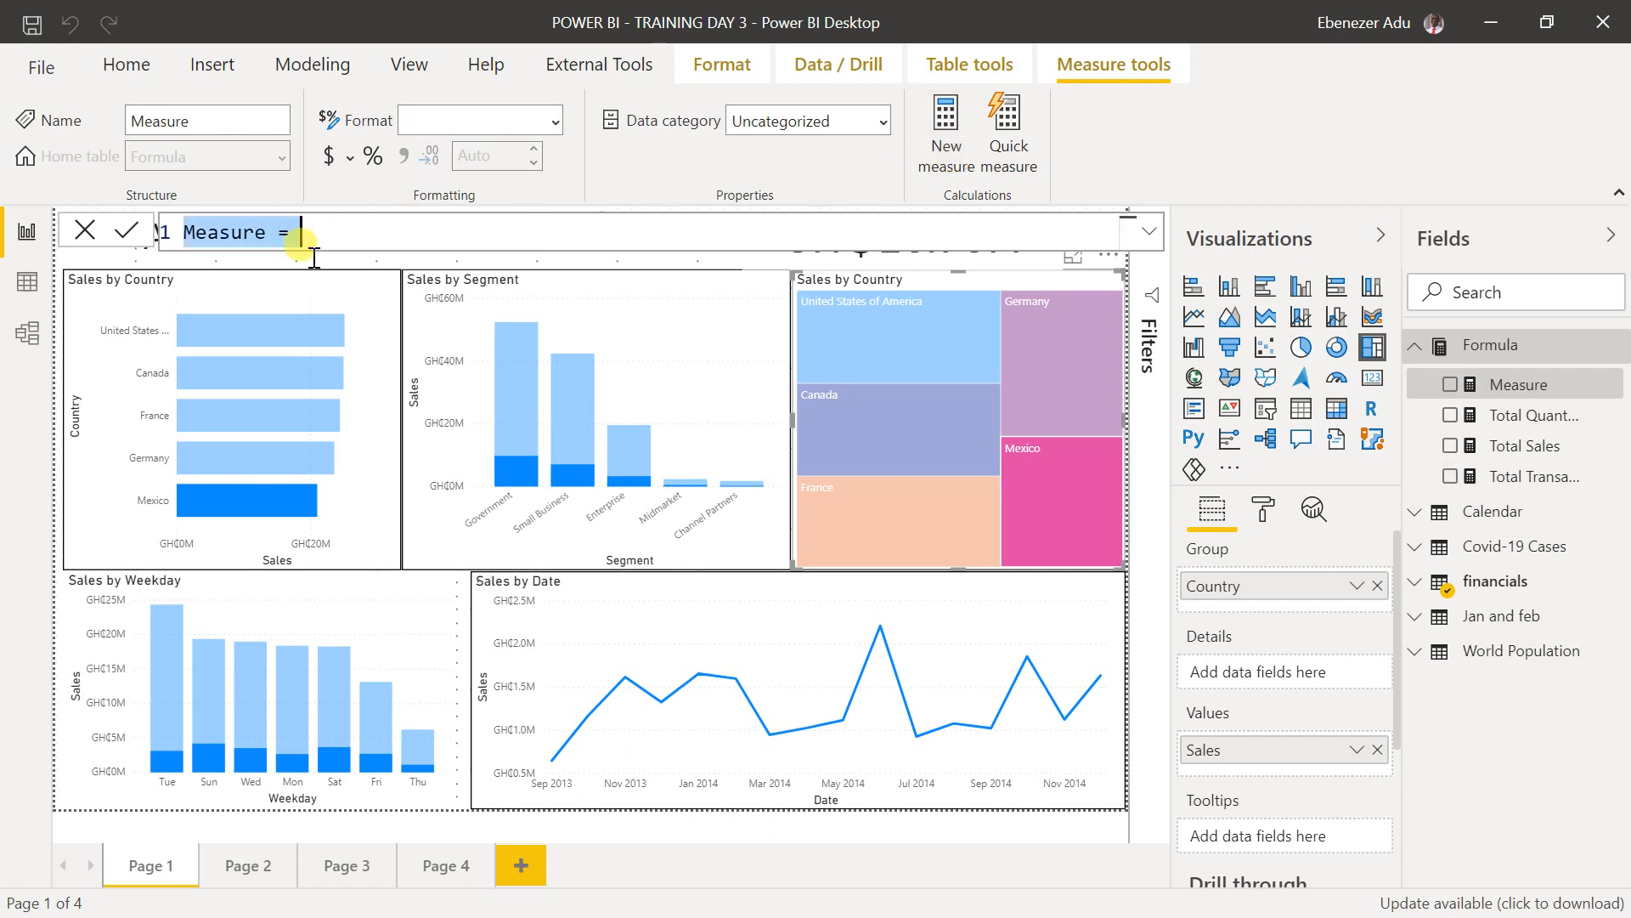
pyautogui.click(281, 236)
pyautogui.moveTo(277, 235); pyautogui.dragTo(102, 240)
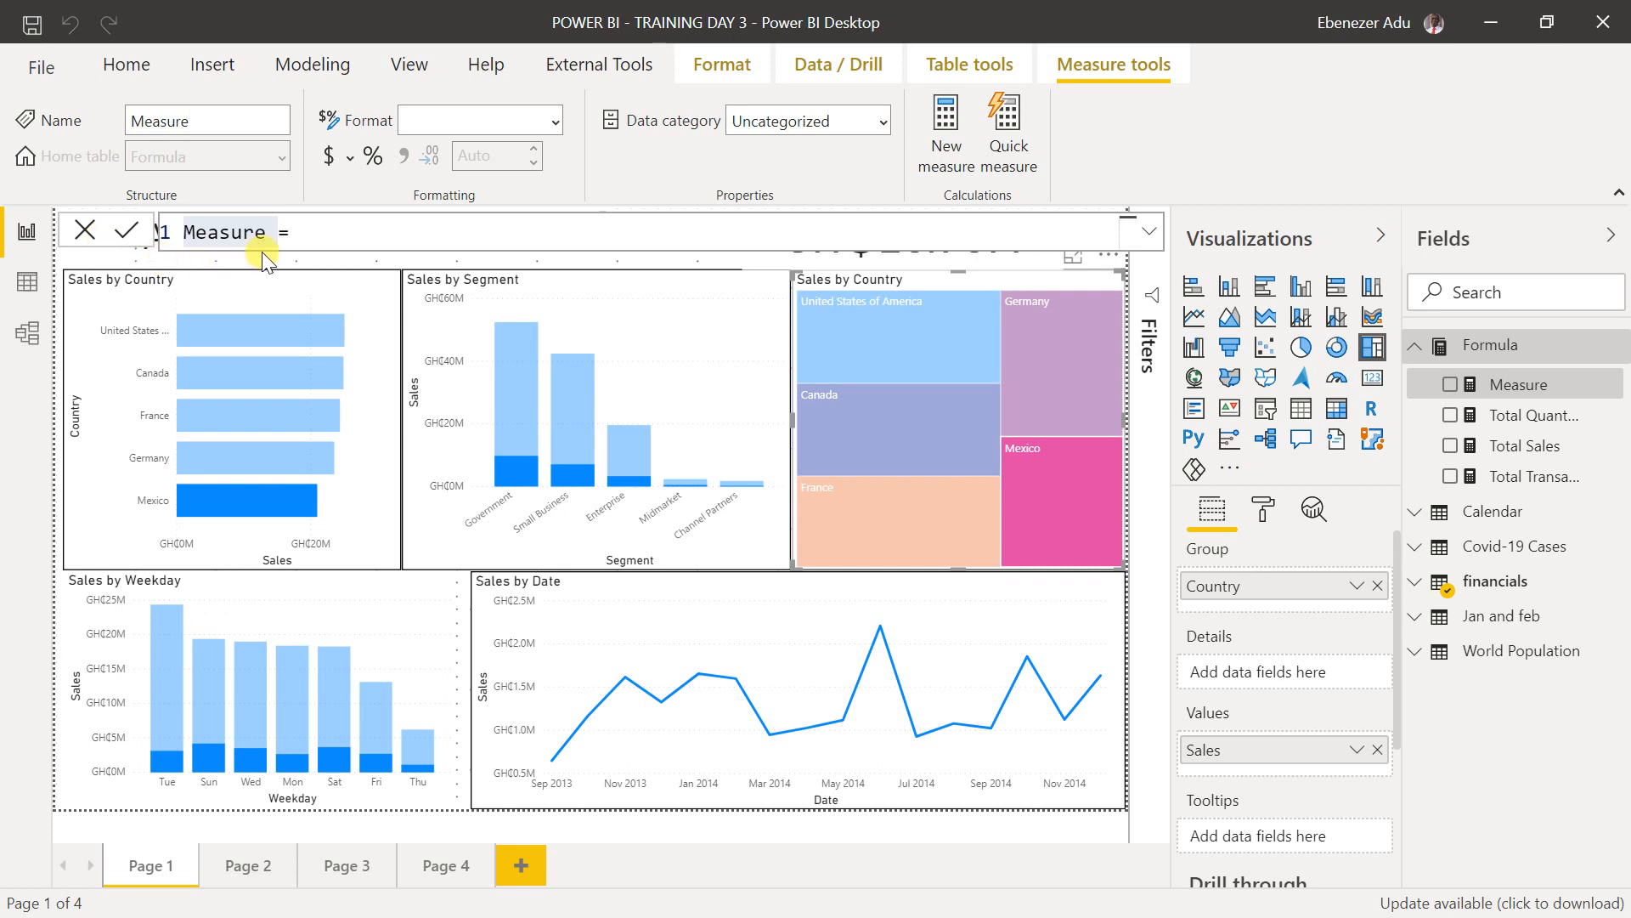
pyautogui.click(280, 234)
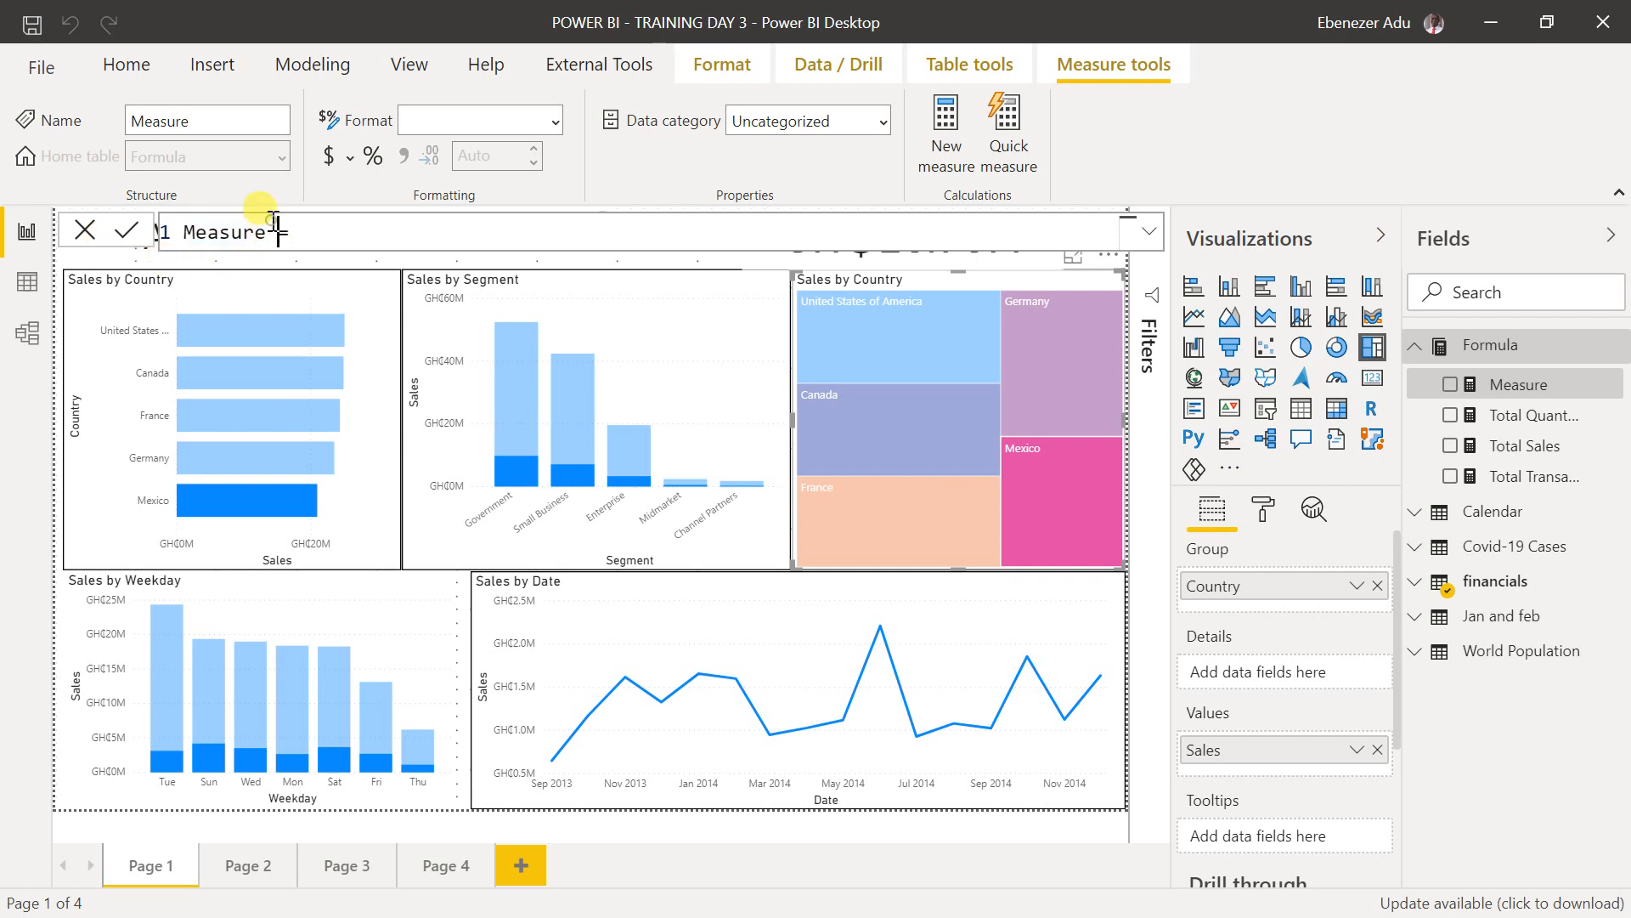
pyautogui.moveTo(265, 233); pyautogui.dragTo(158, 252)
pyautogui.write('Total ')
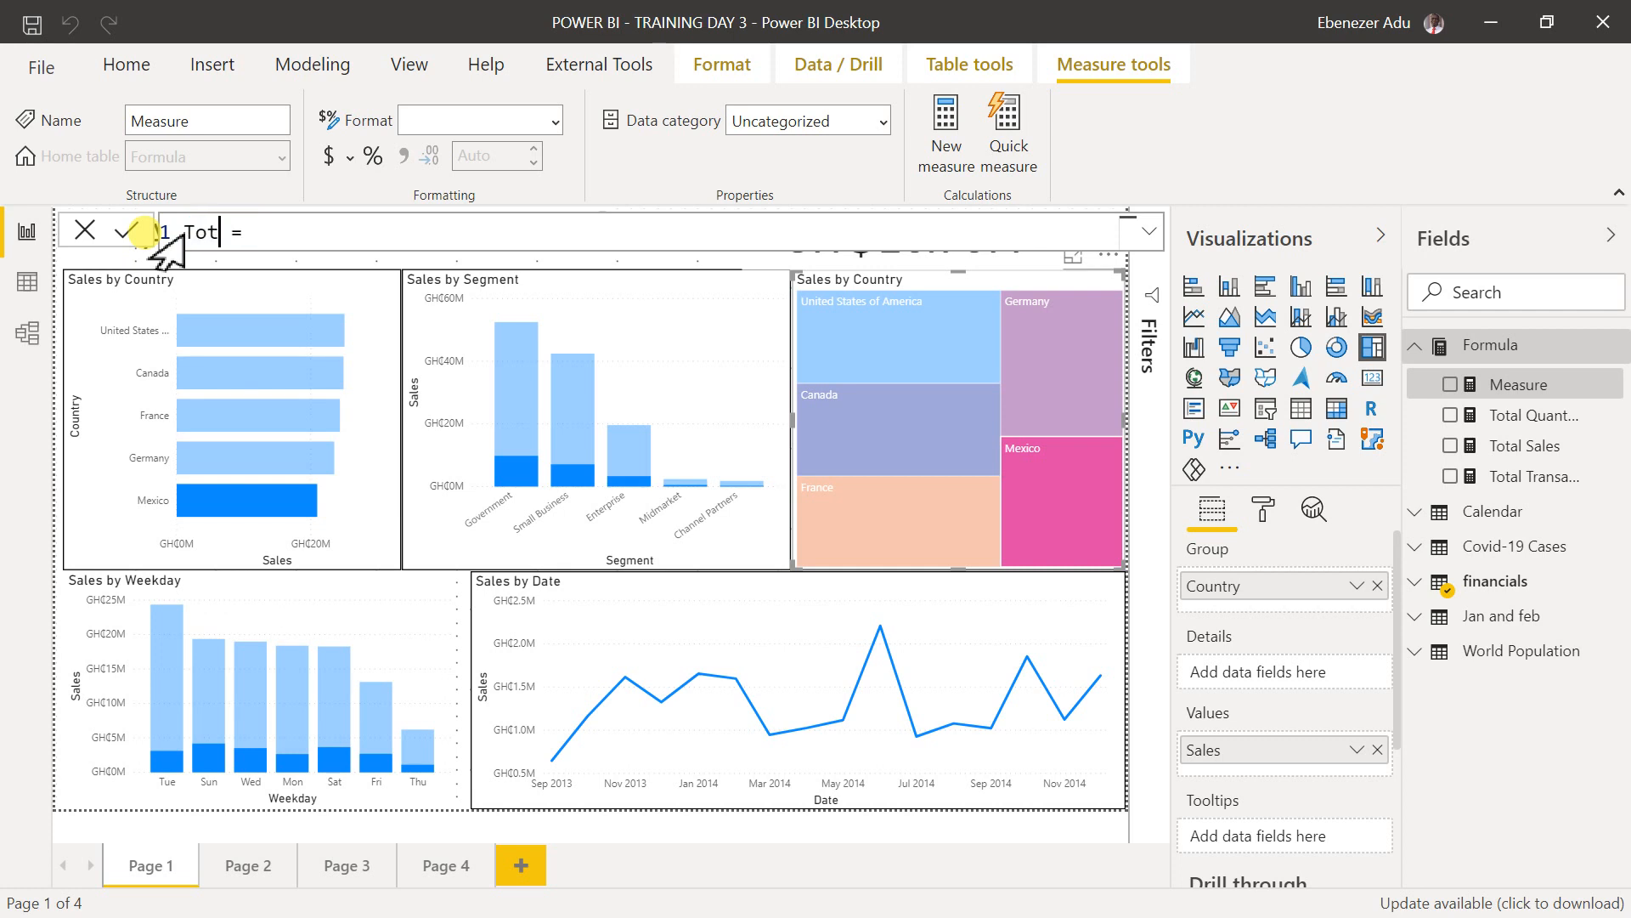
pyautogui.write('Cost of Go')
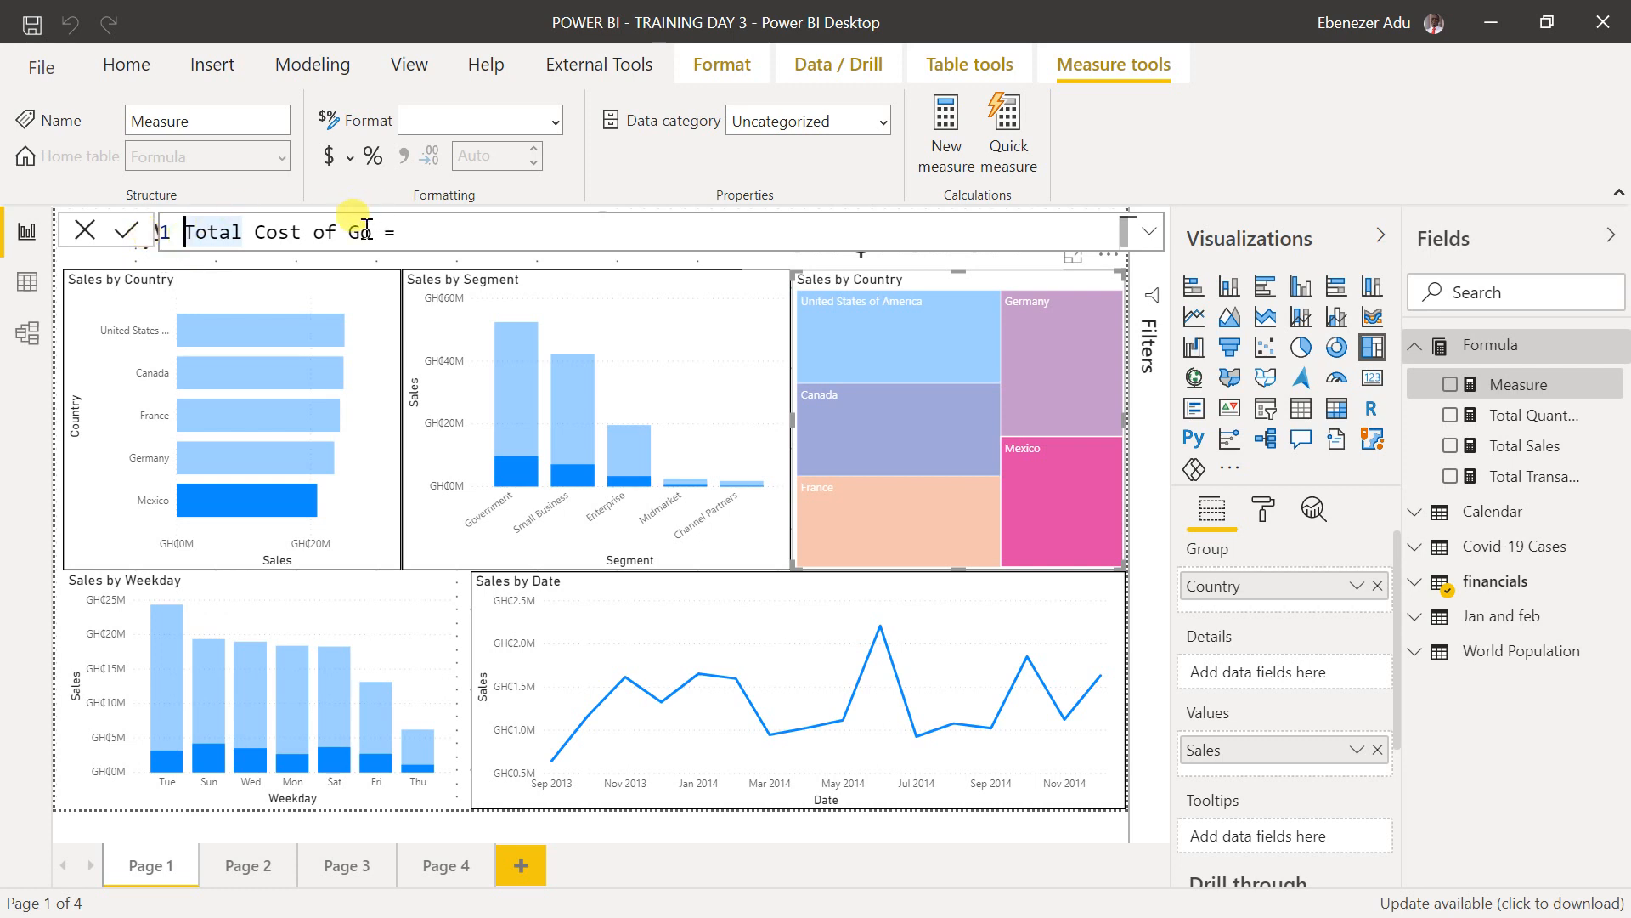
pyautogui.moveTo(365, 229); pyautogui.dragTo(266, 234)
pyautogui.write('OGS')
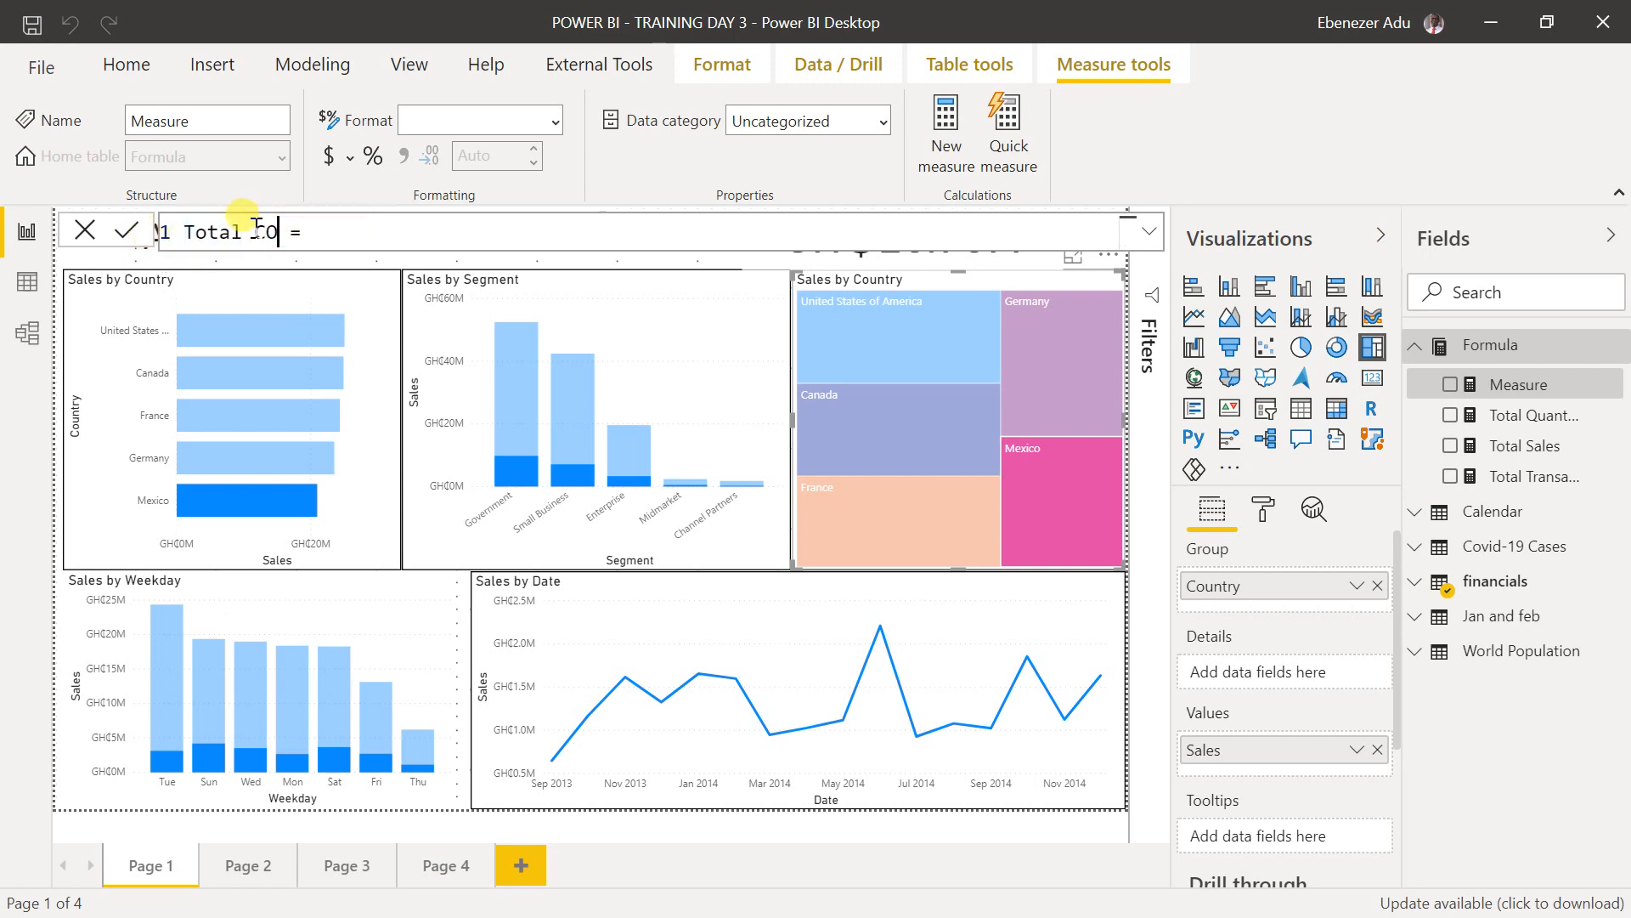
# - Define the Total COGS measure as SUM(financials[COGS]) and commit it
pyautogui.click(377, 241)
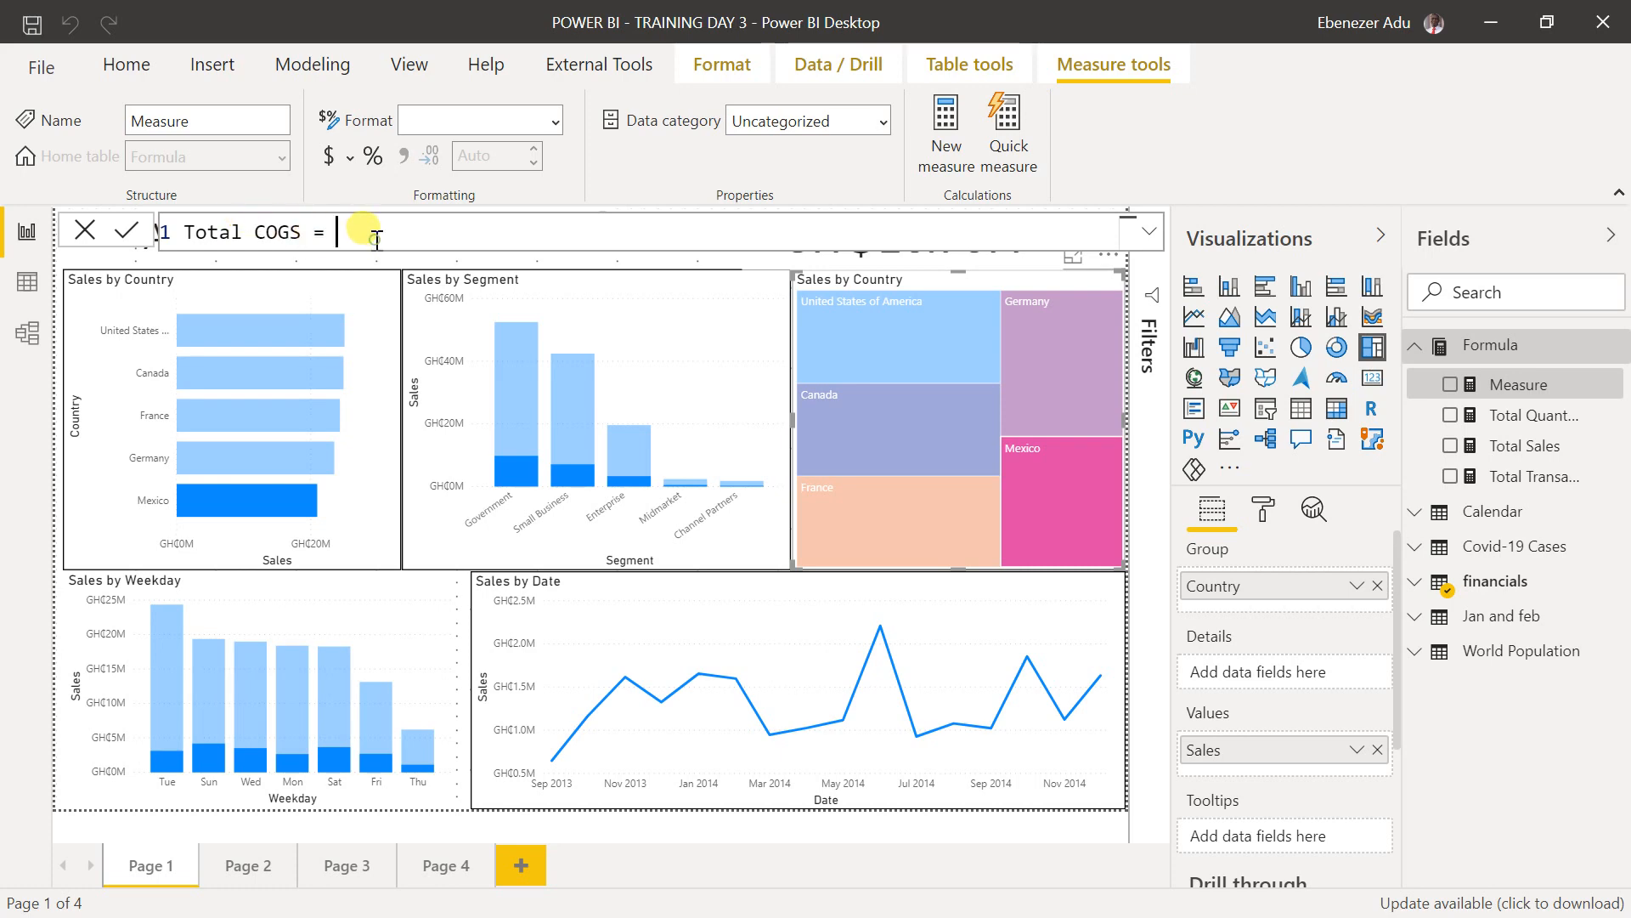
pyautogui.write('S')
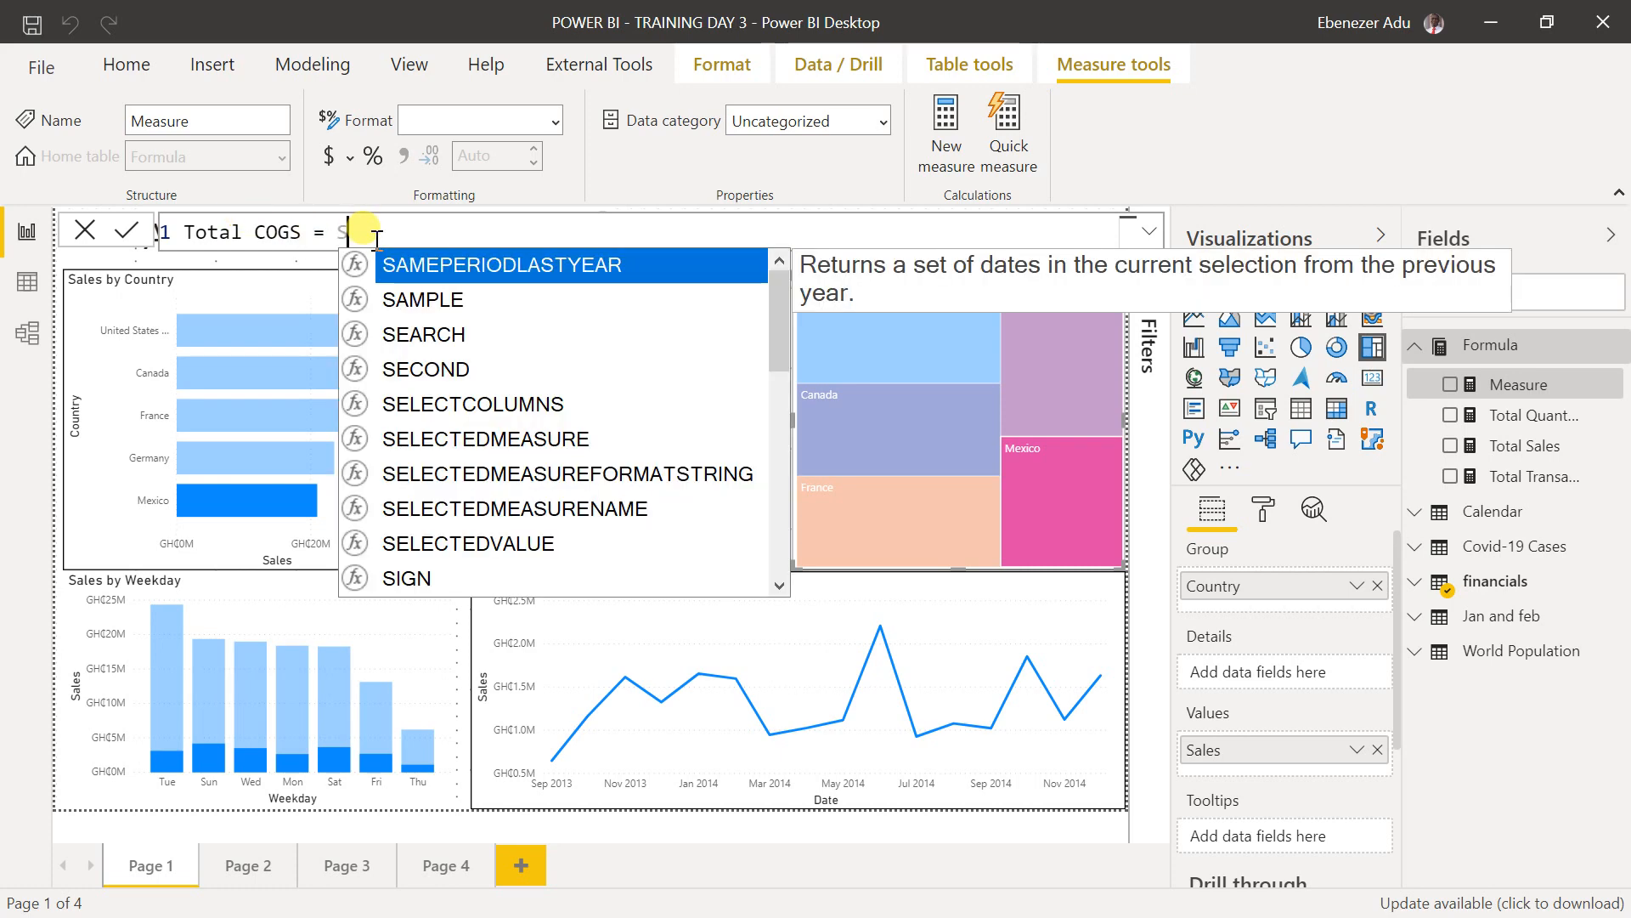
pyautogui.write('UM(')
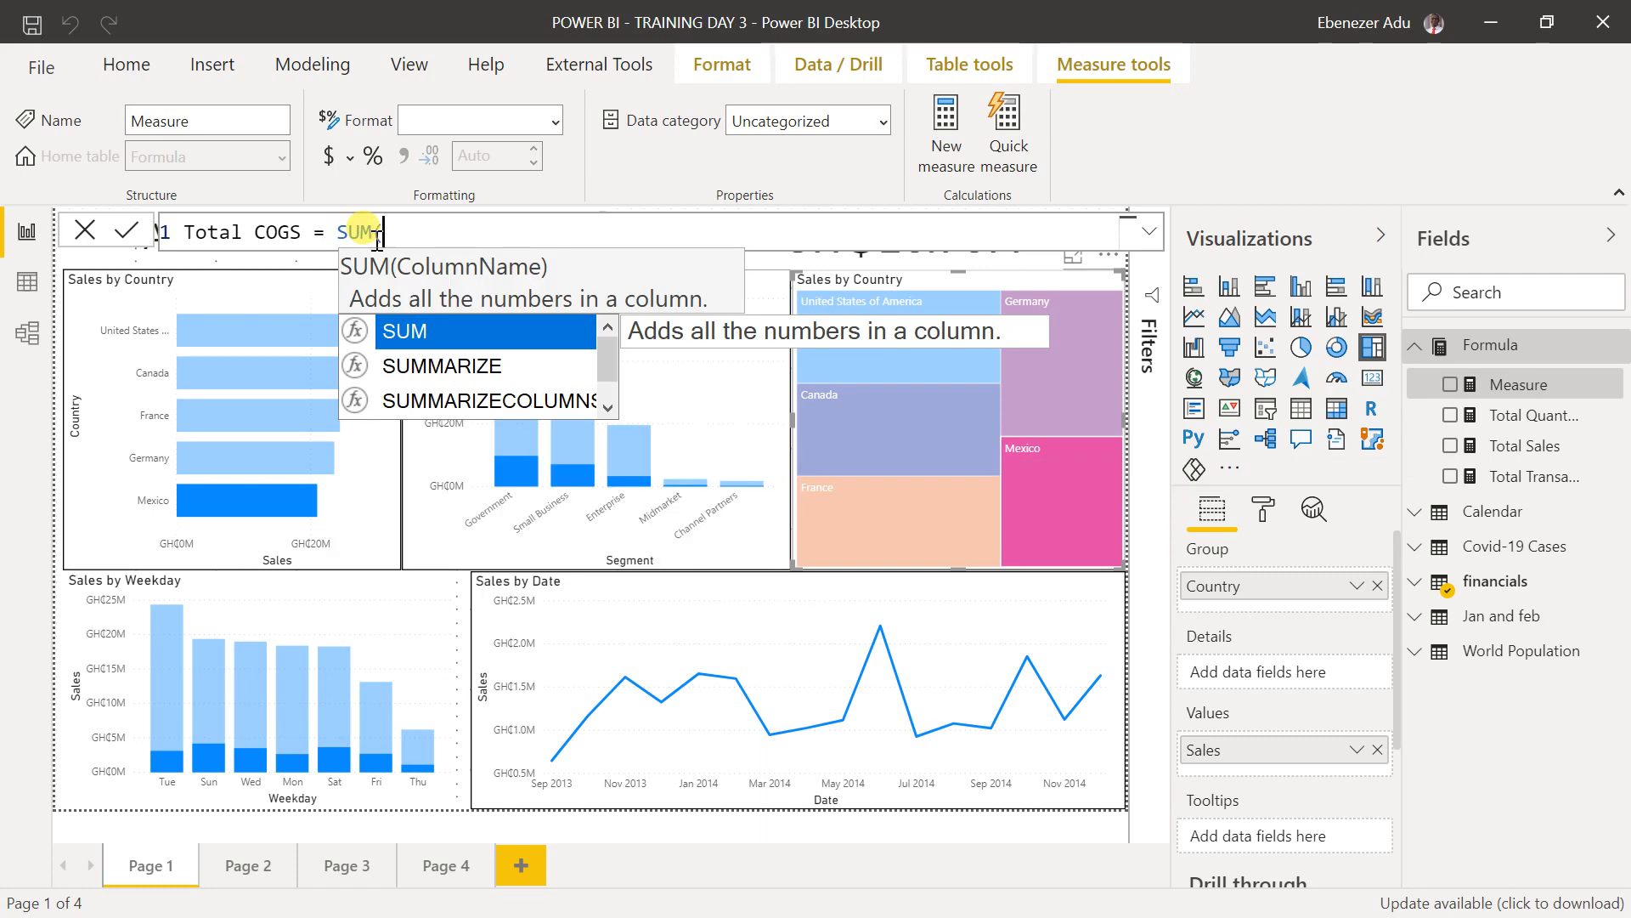
pyautogui.scroll(-1, 531, 586)
pyautogui.scroll(-10, 528, 580)
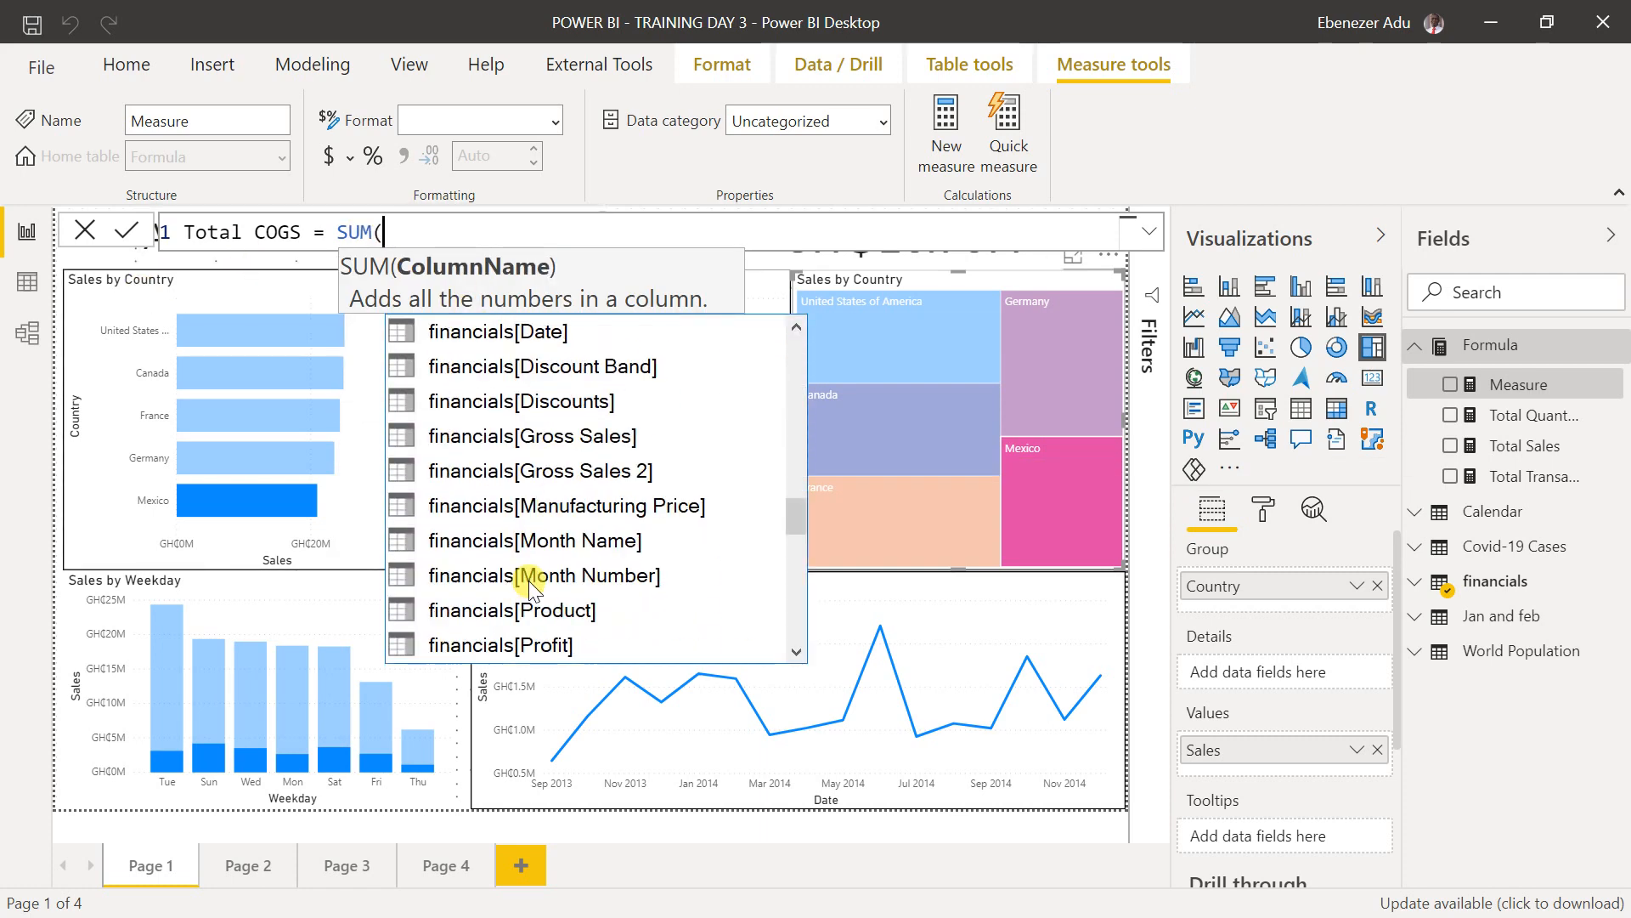
pyautogui.scroll(6, 528, 579)
pyautogui.scroll(2, 528, 578)
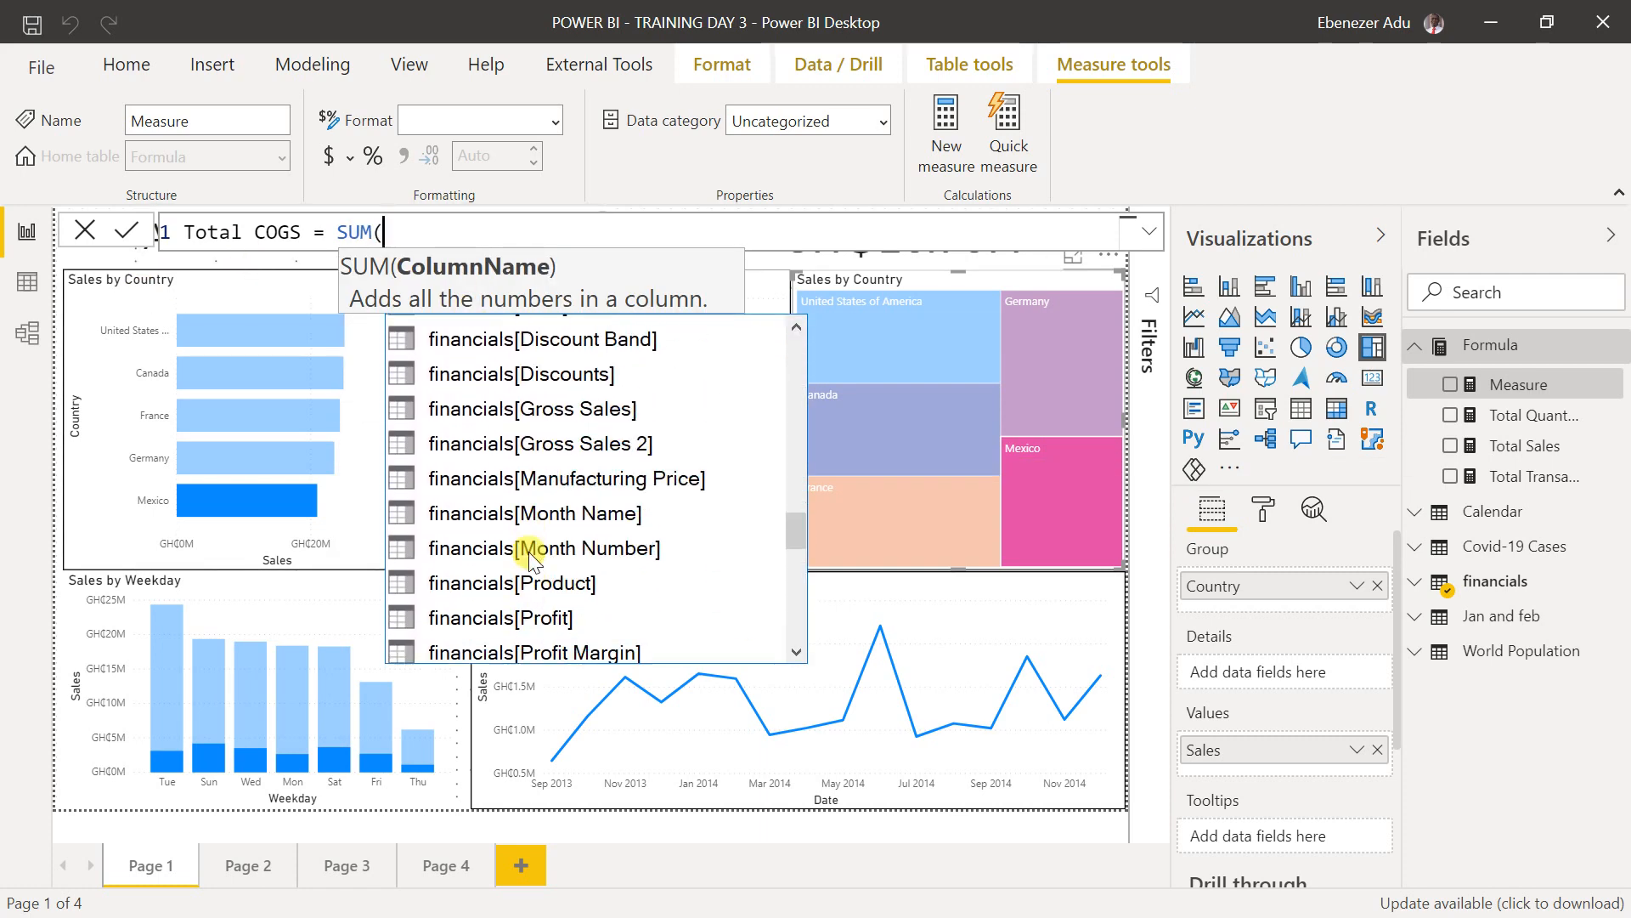
pyautogui.click(564, 402)
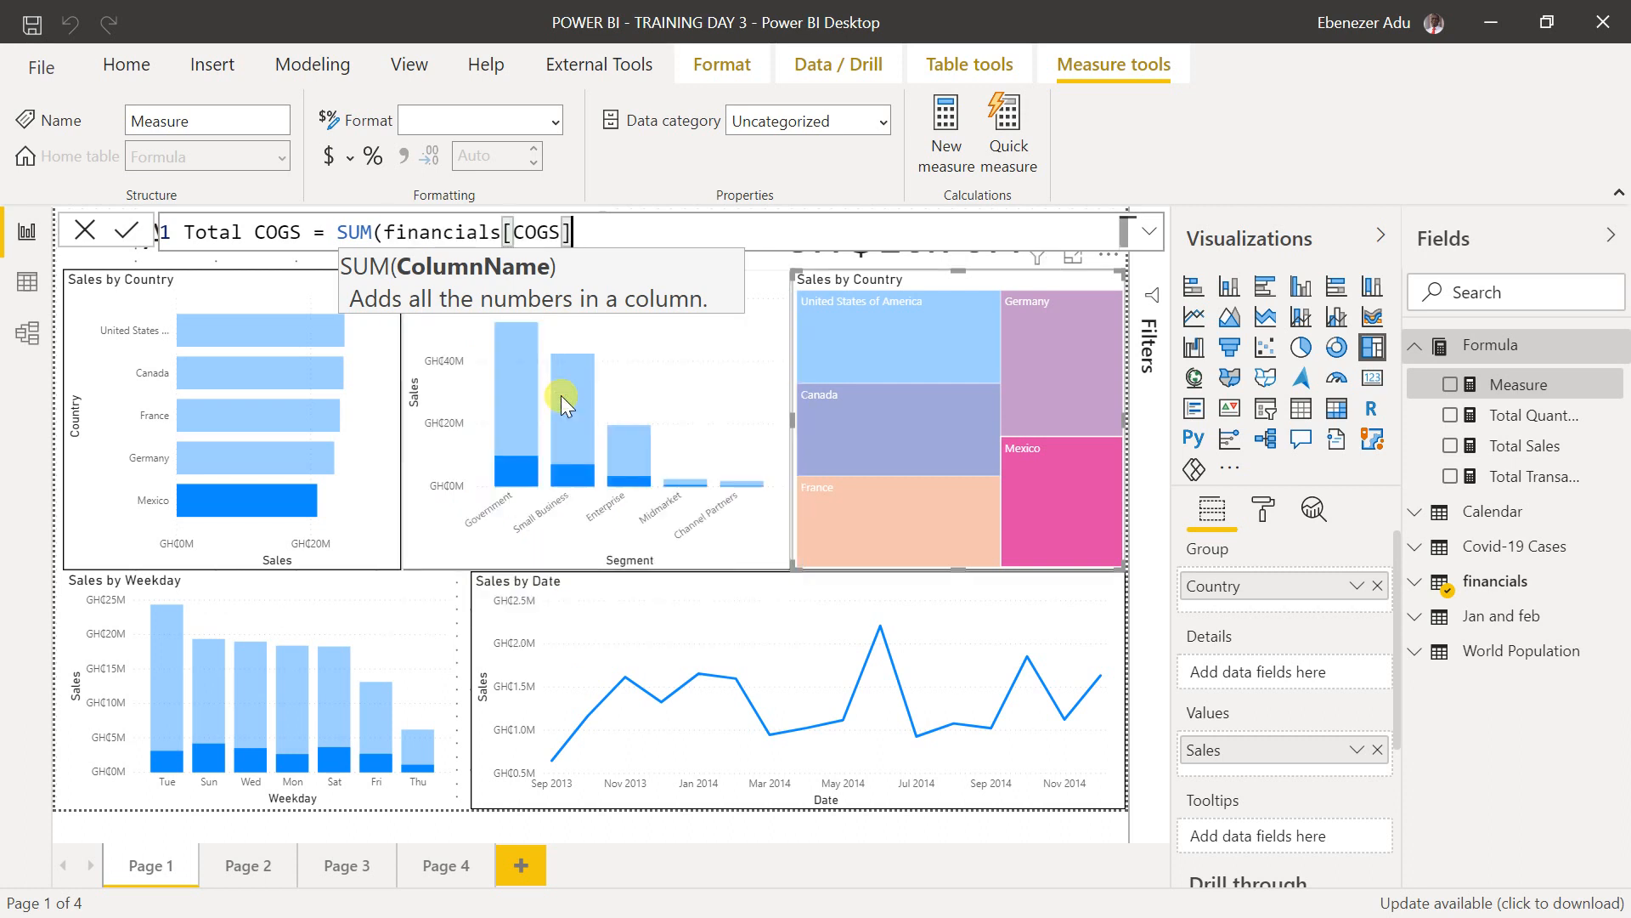
pyautogui.write(')')
pyautogui.press('Return')
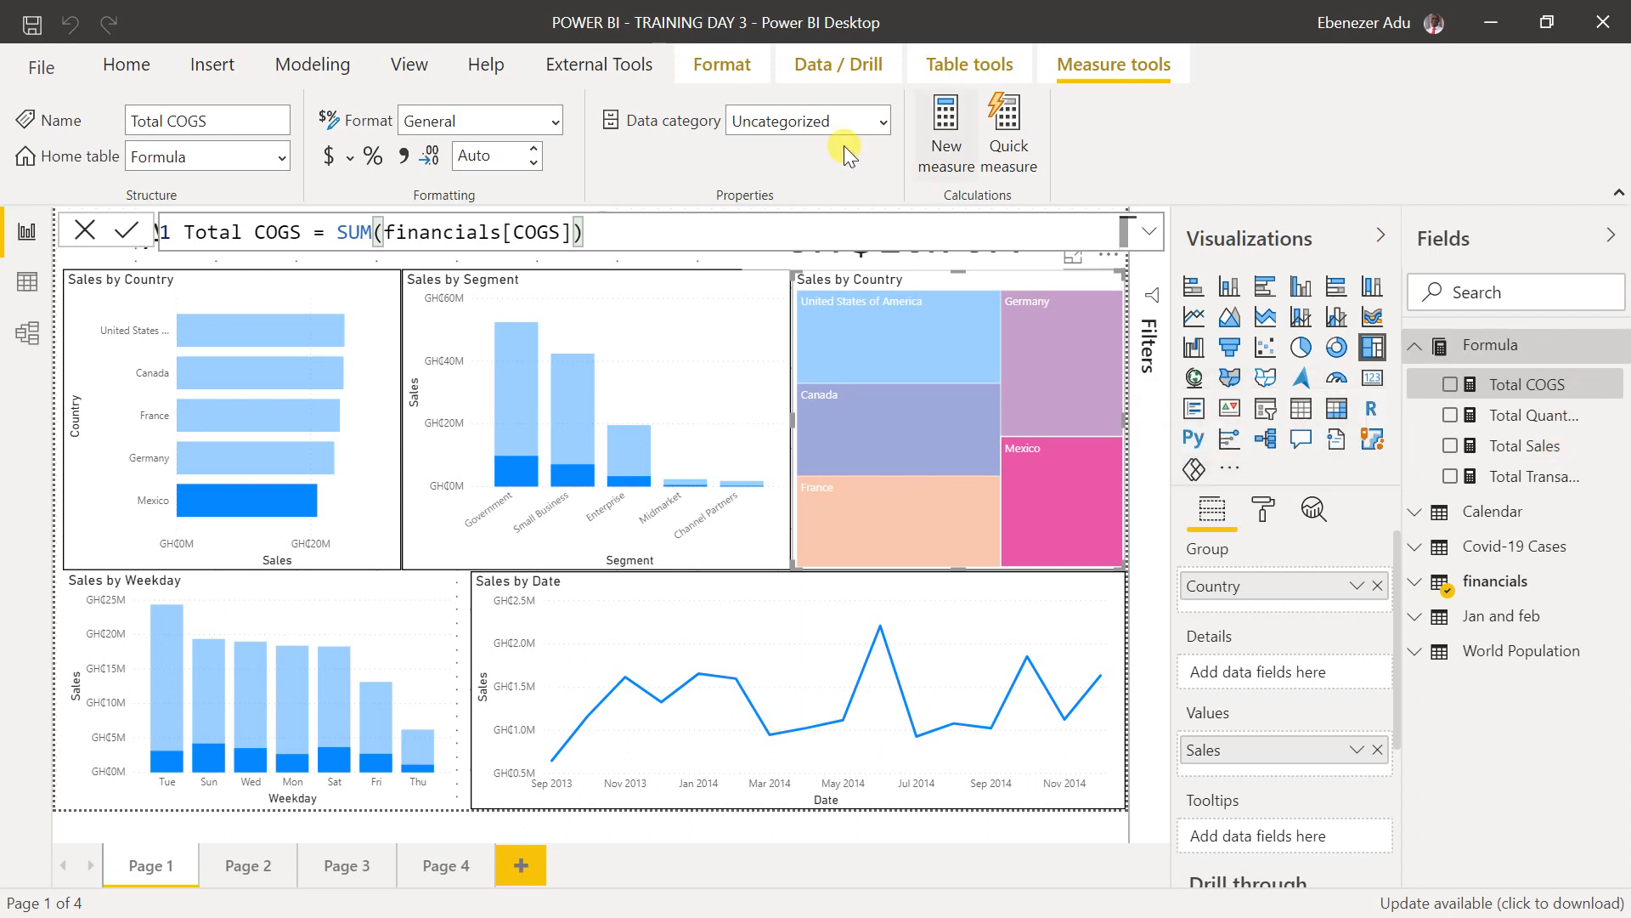
# - Start another new measure in the Formula table and name it Total Profit
pyautogui.click(950, 158)
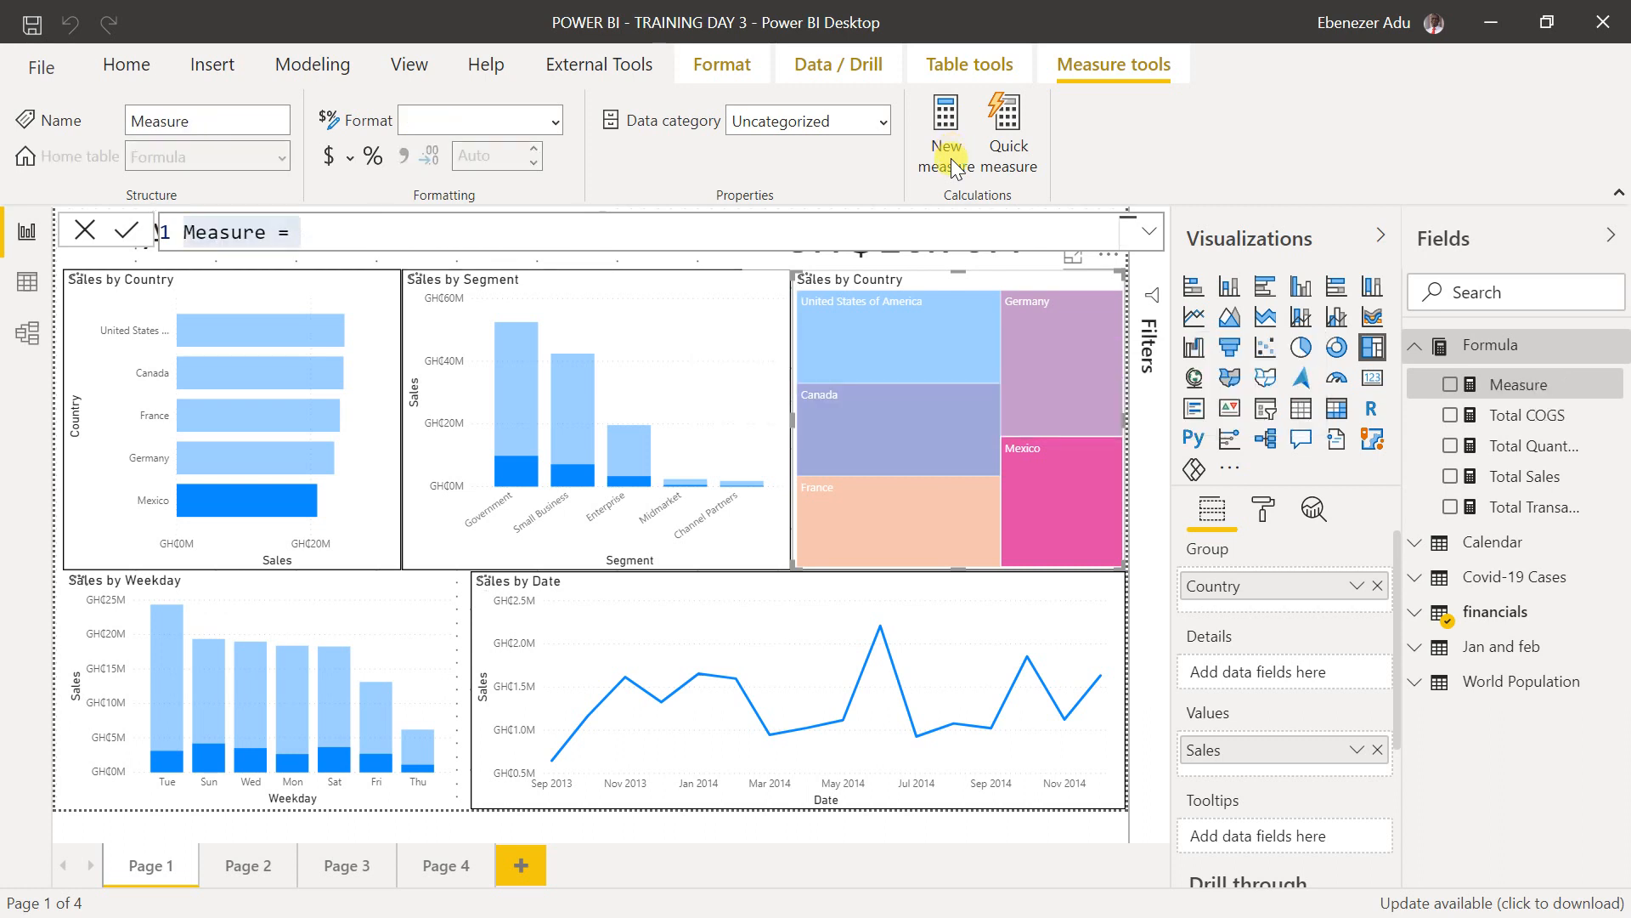
pyautogui.doubleClick(261, 232)
pyautogui.write('t0')
pyautogui.press('BackSpace')
pyautogui.press('BackSpace')
pyautogui.write('Total Profit')
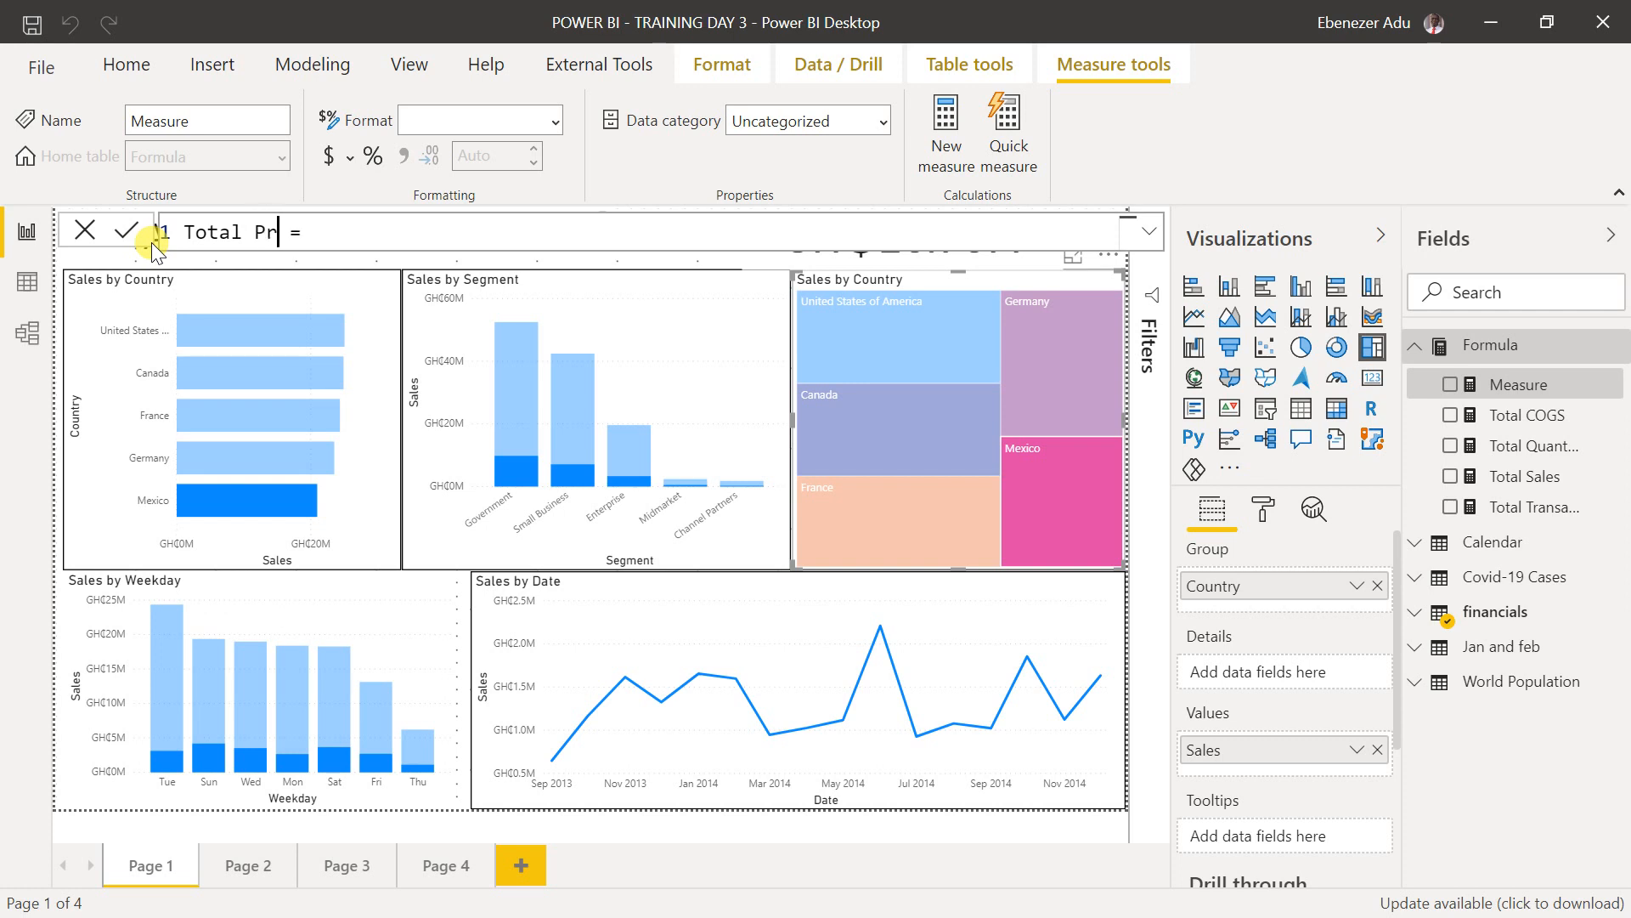
# - Define the Total Profit measure as [Total Sales]-[Total COGS] and commit it
pyautogui.click(520, 242)
pyautogui.write('to')
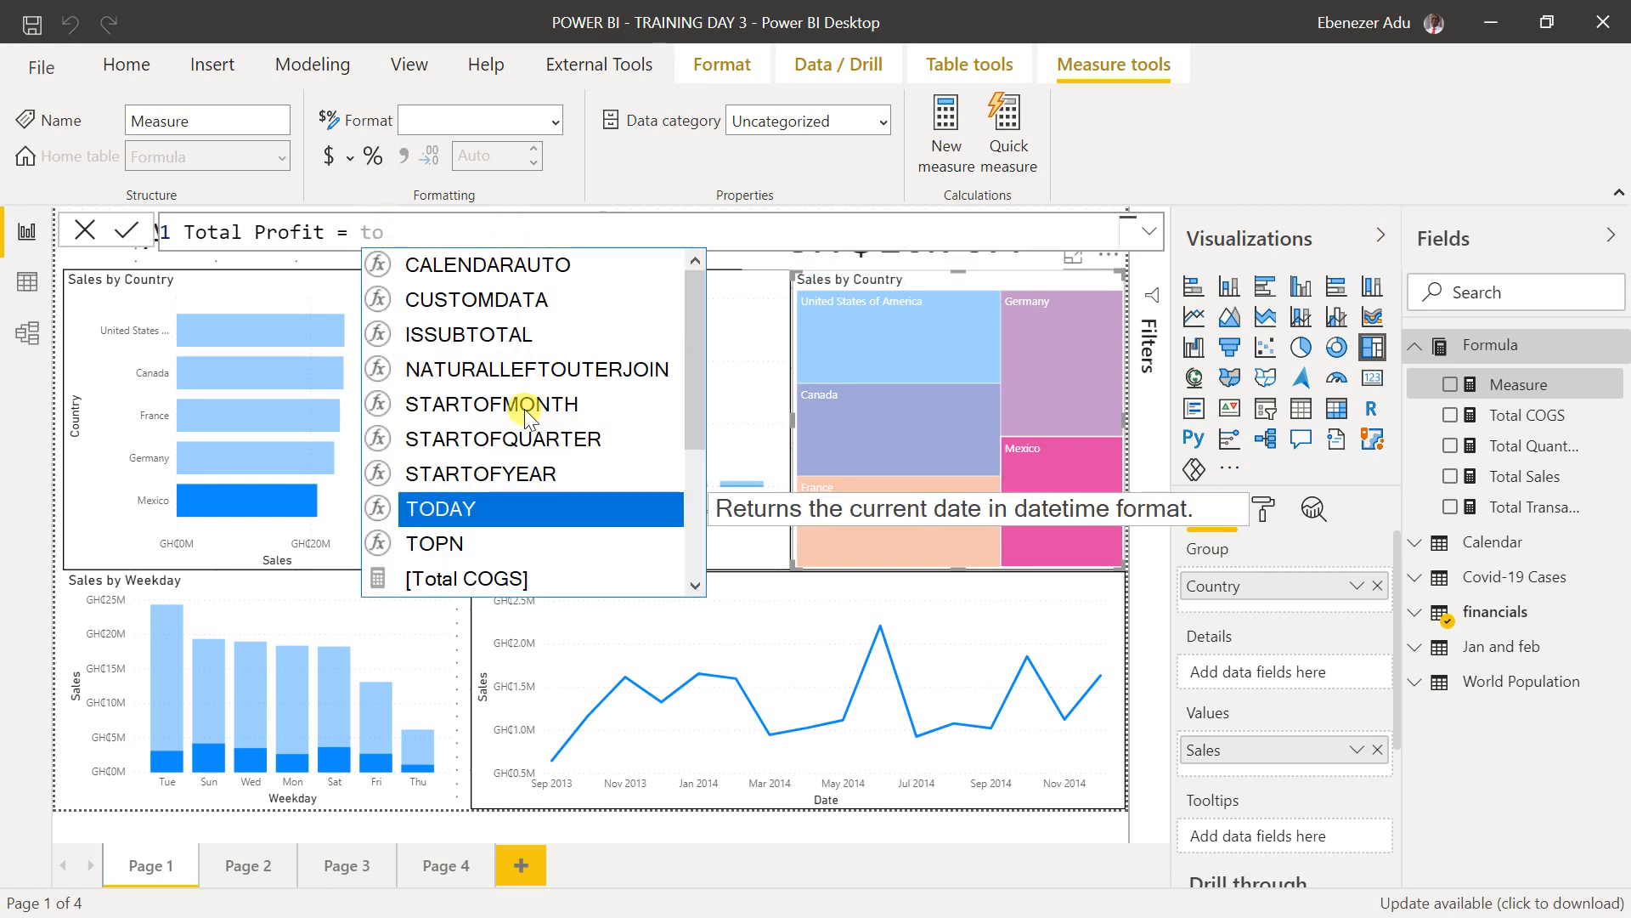
pyautogui.write('t')
pyautogui.click(478, 386)
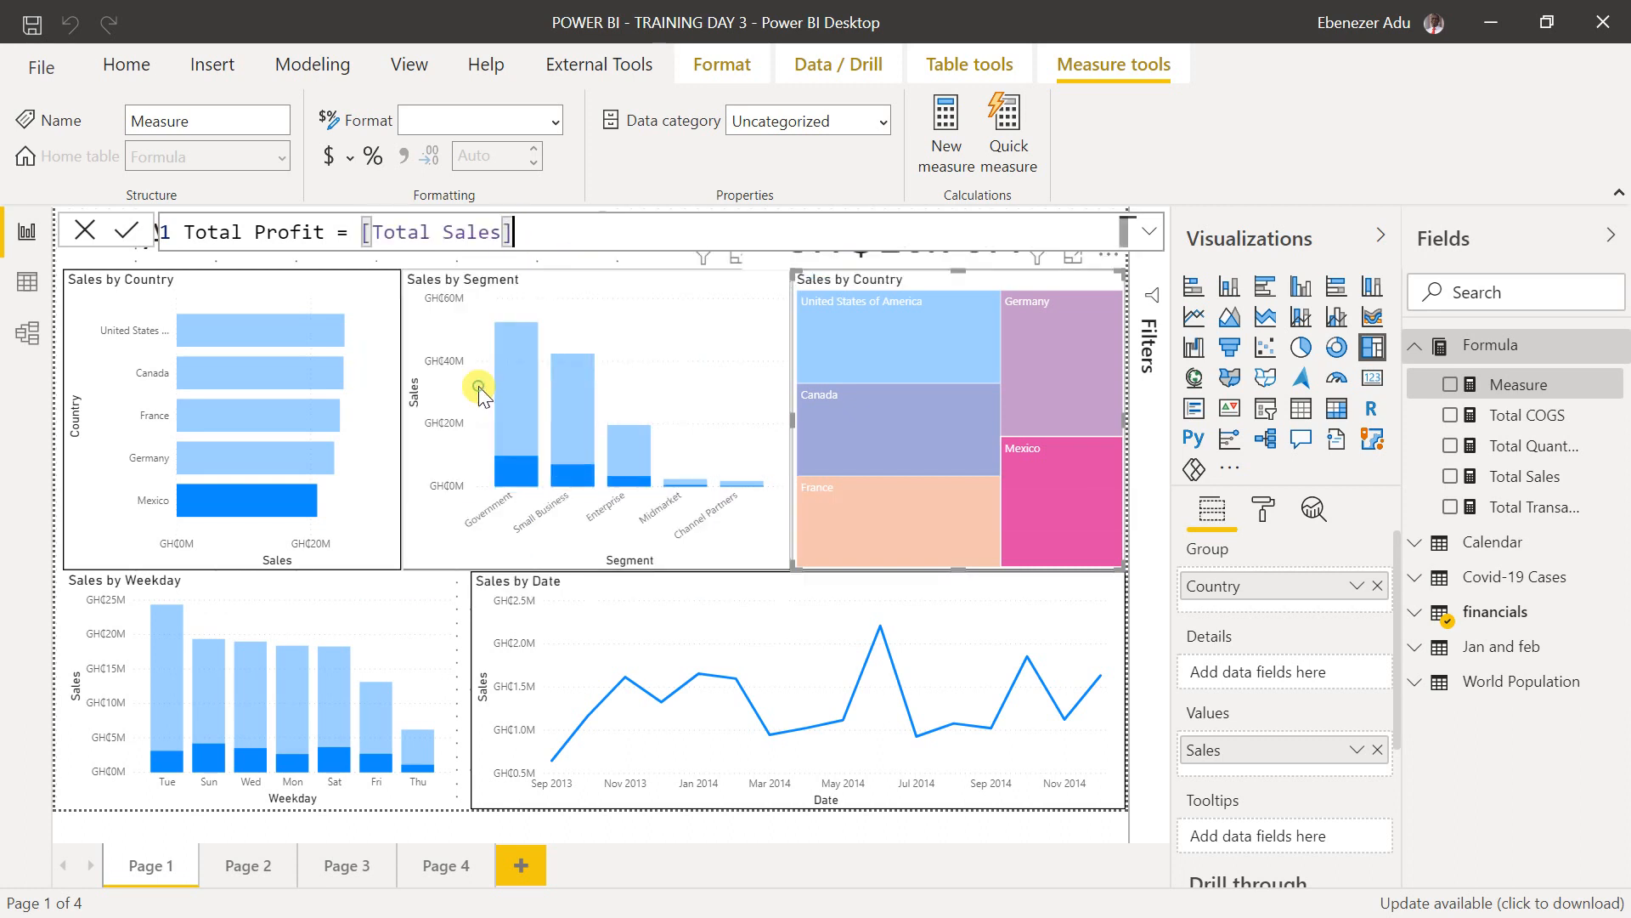
pyautogui.write('-tota')
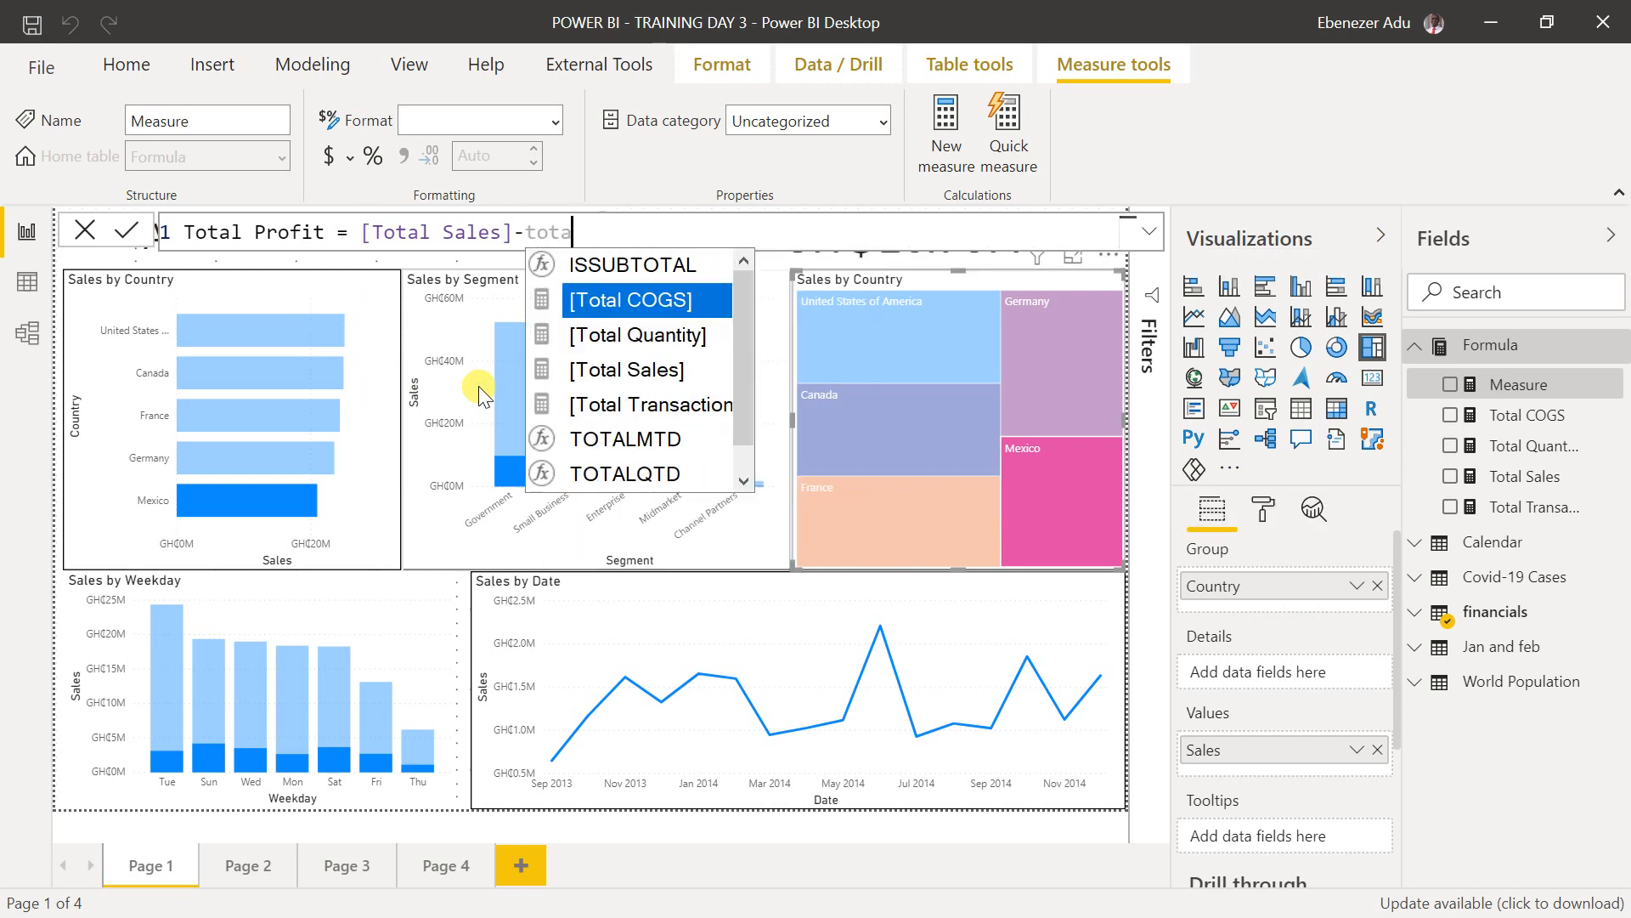
pyautogui.click(595, 298)
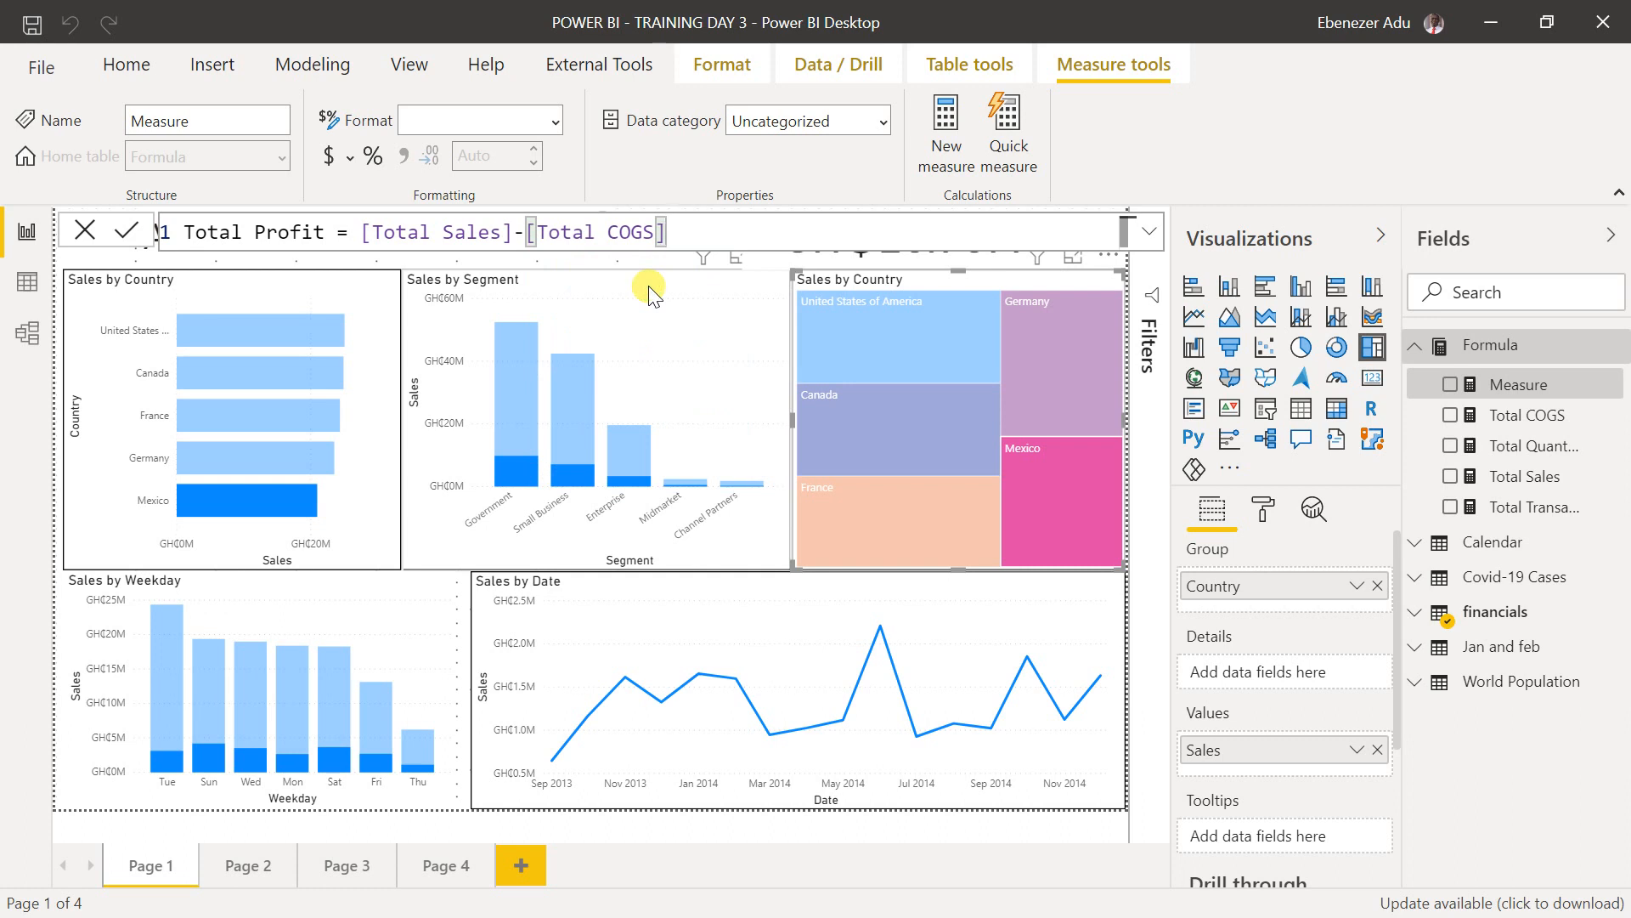
pyautogui.press('Return')
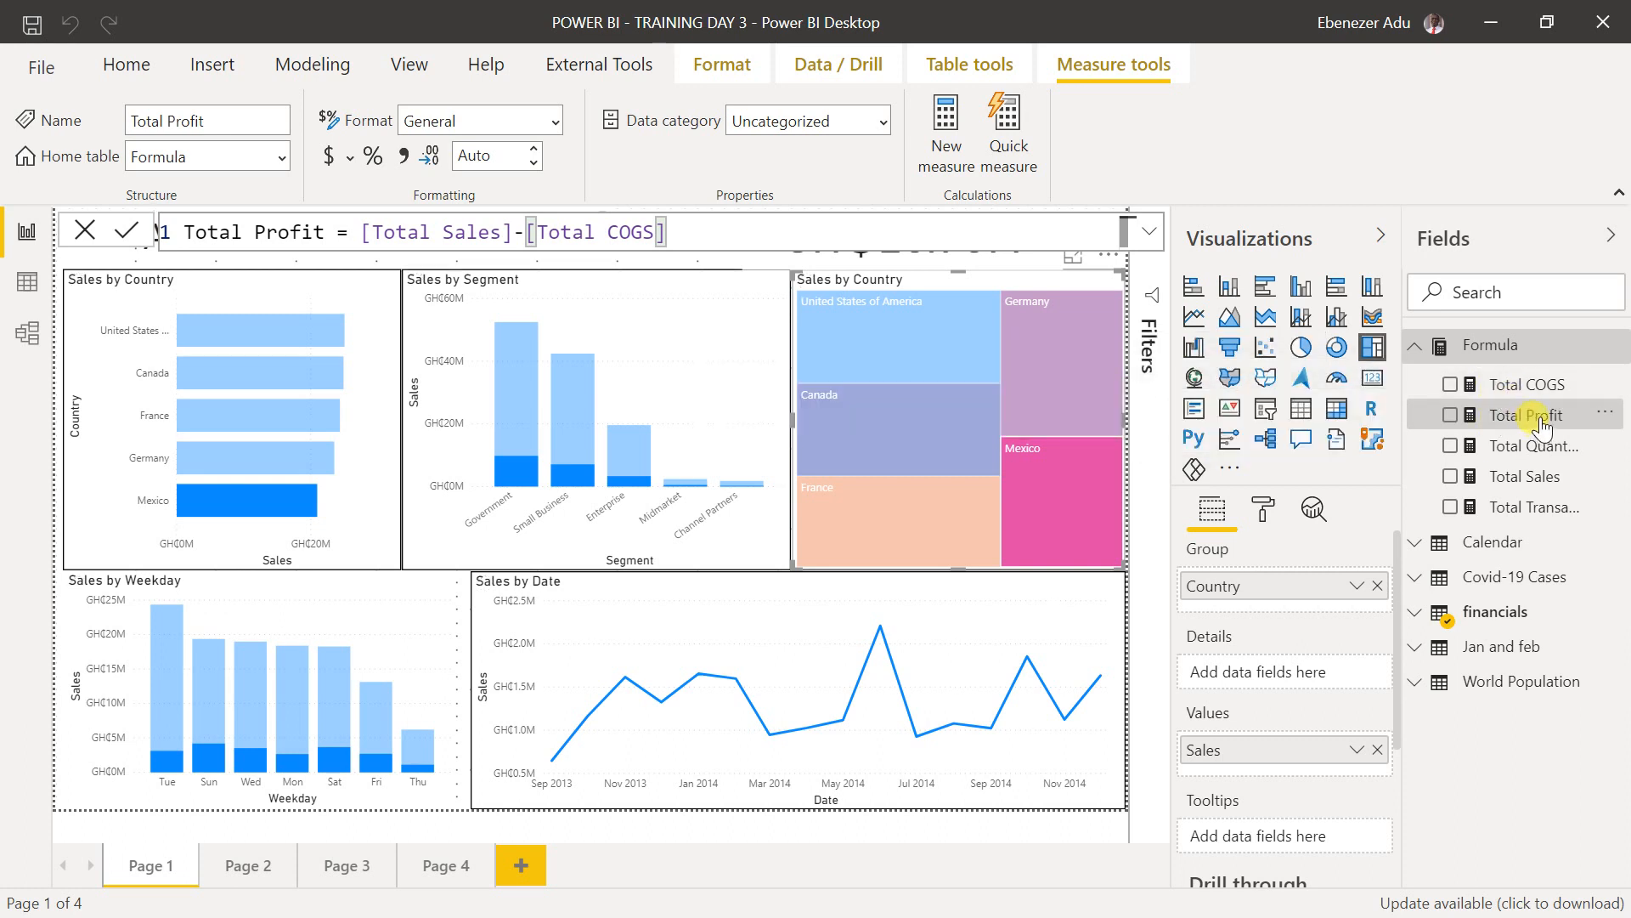
# - Format the Total COGS and Total Profit measures as currency with the GH₵ Akan (Ghana) symbol
pyautogui.click(1538, 382)
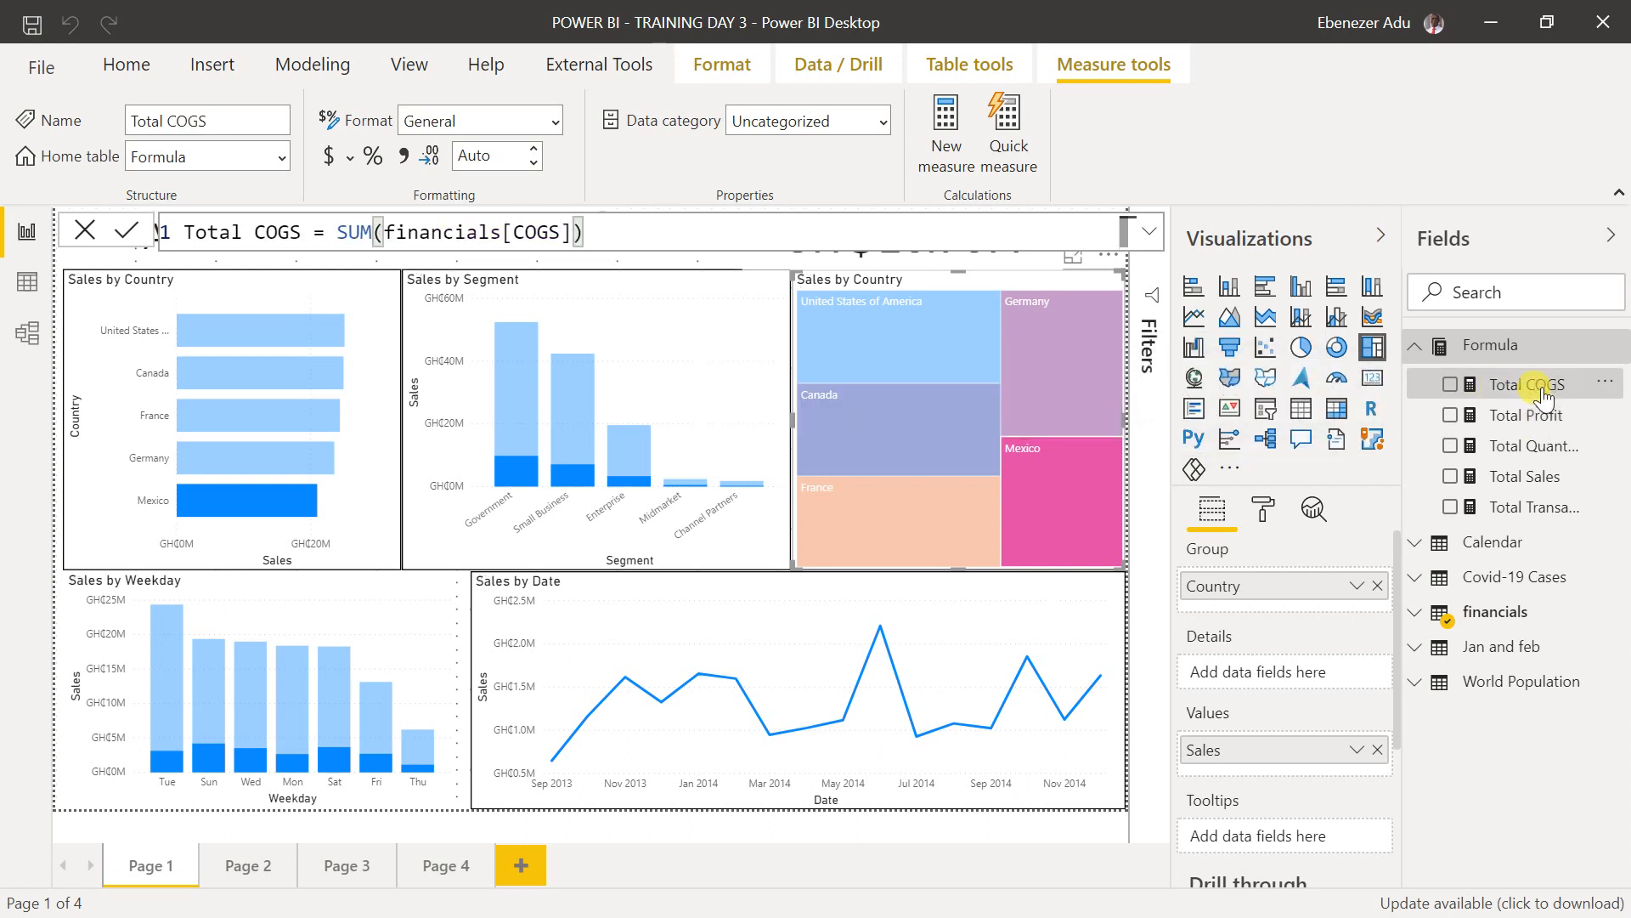
pyautogui.click(347, 158)
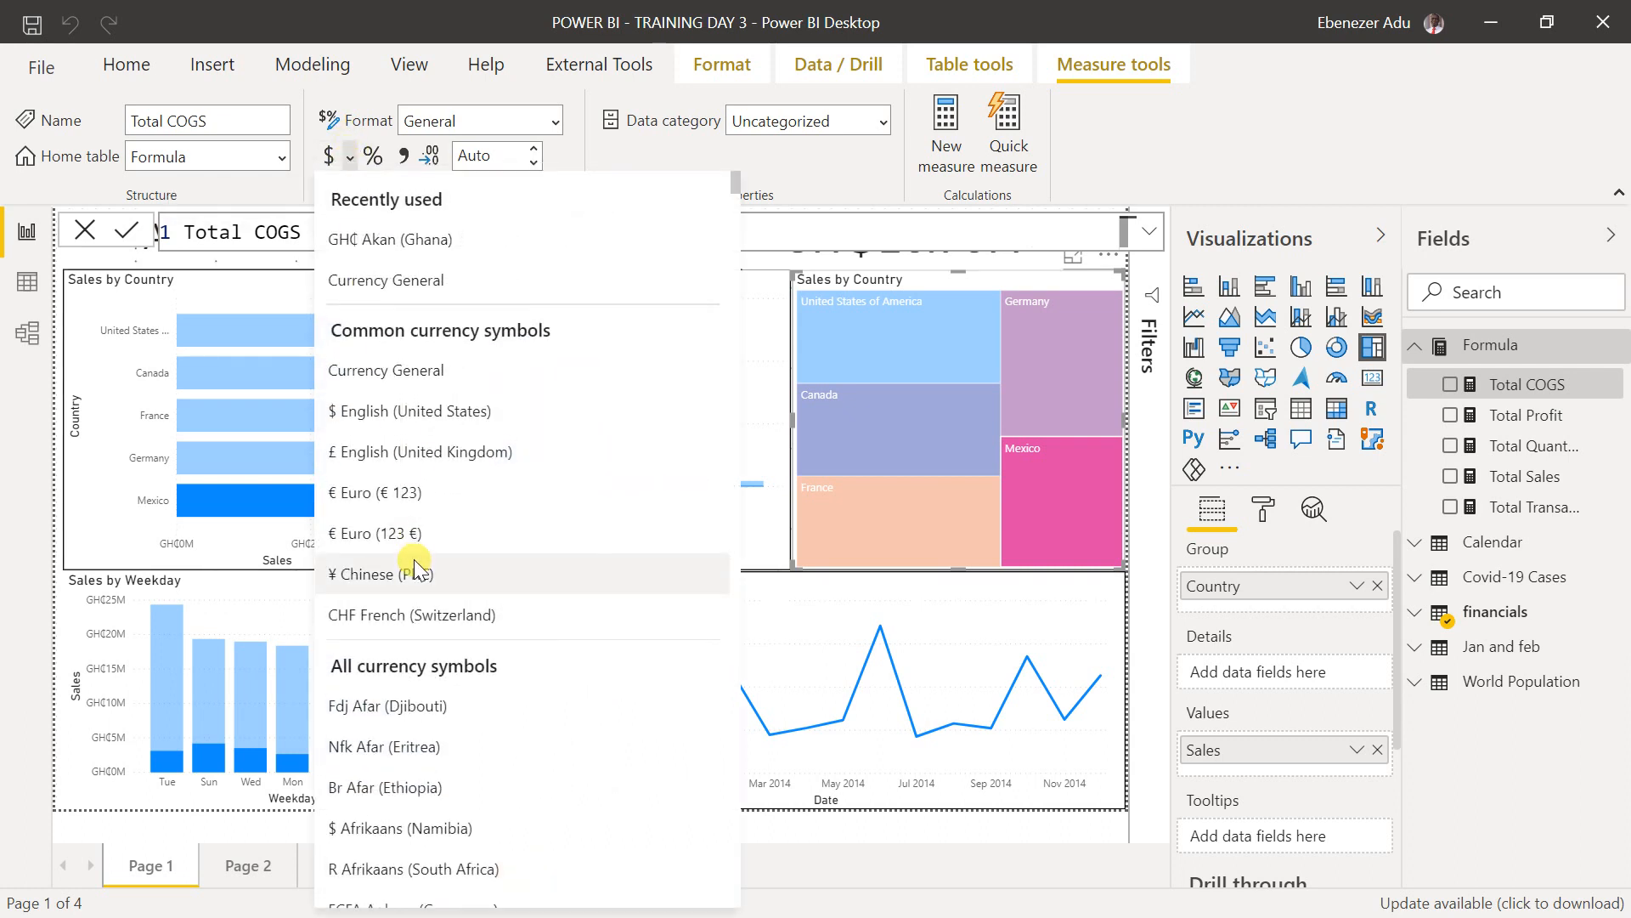
pyautogui.click(420, 253)
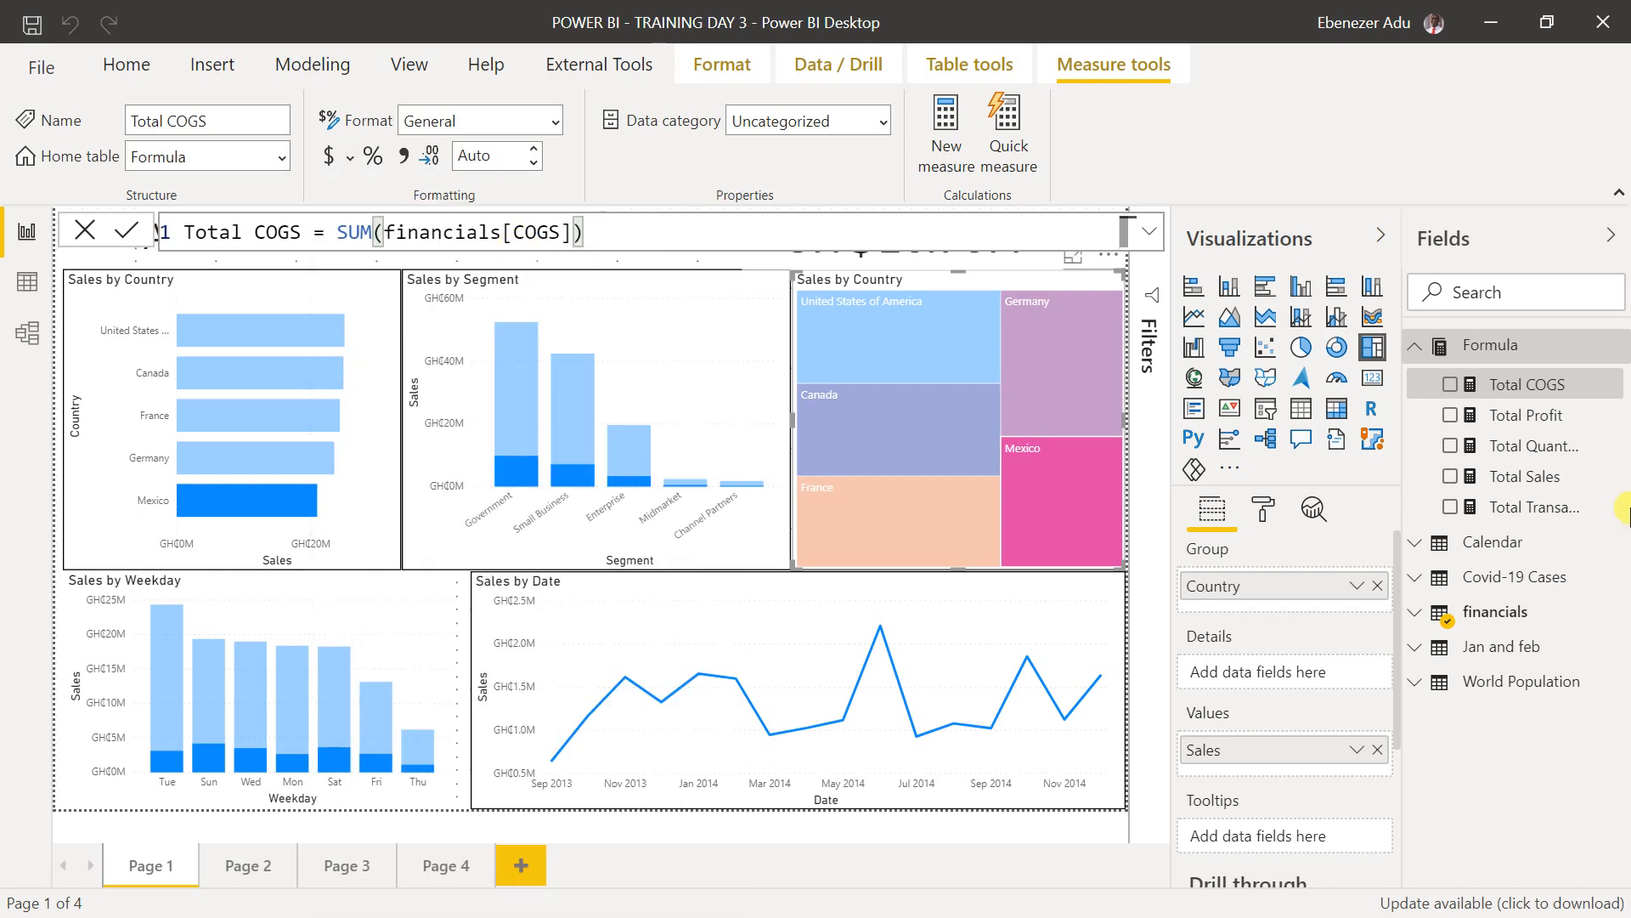
pyautogui.click(1542, 425)
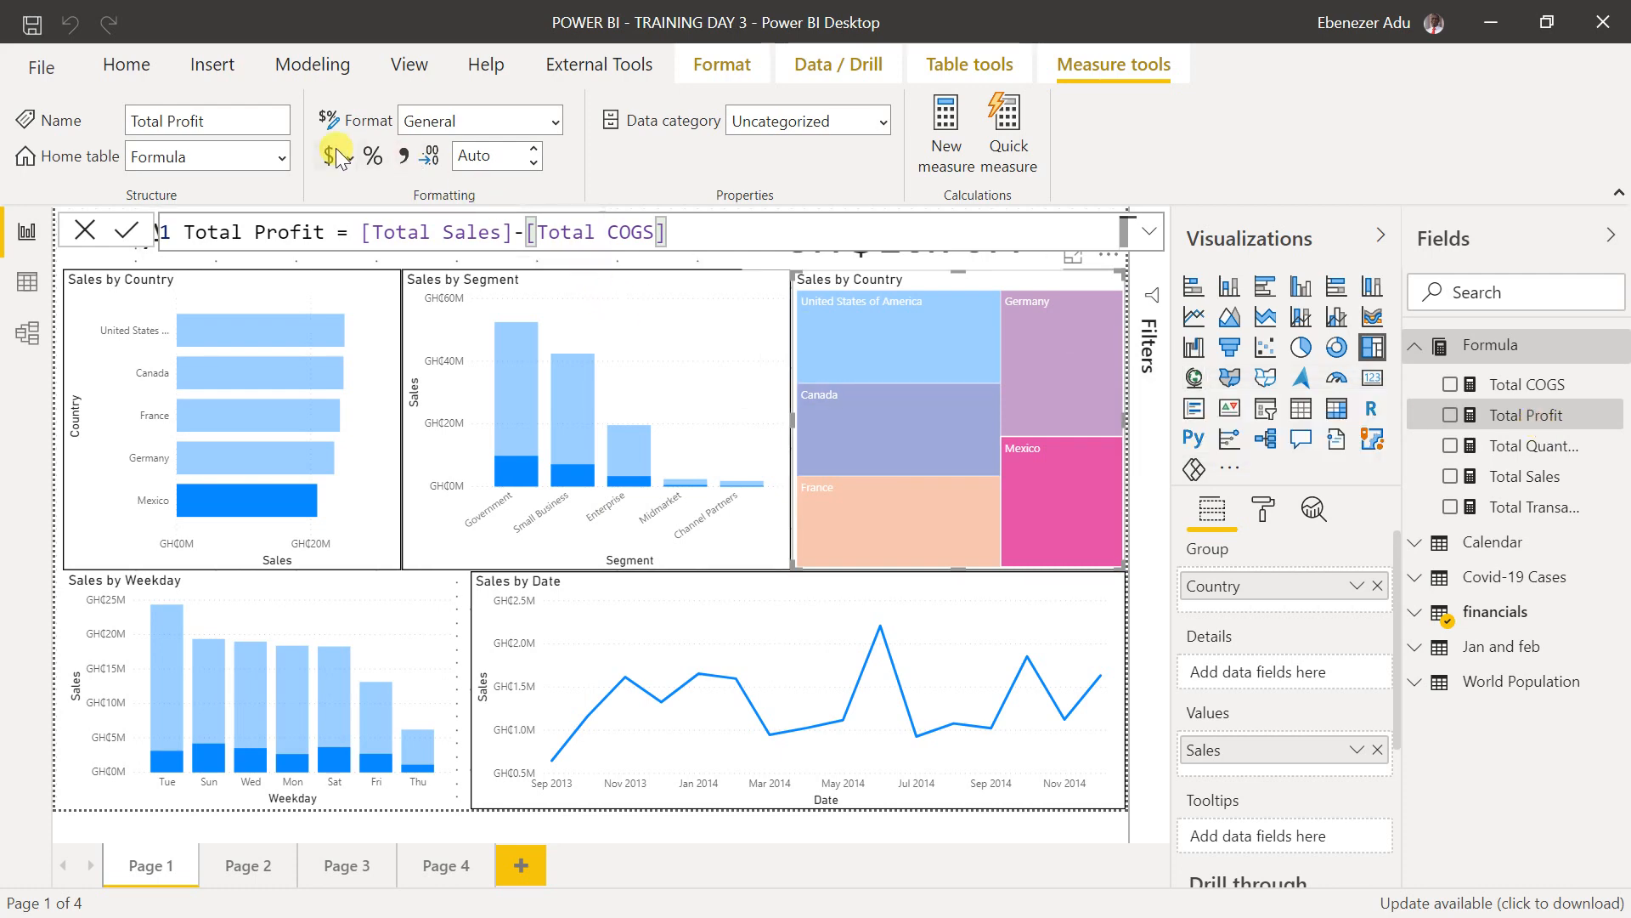
pyautogui.click(347, 166)
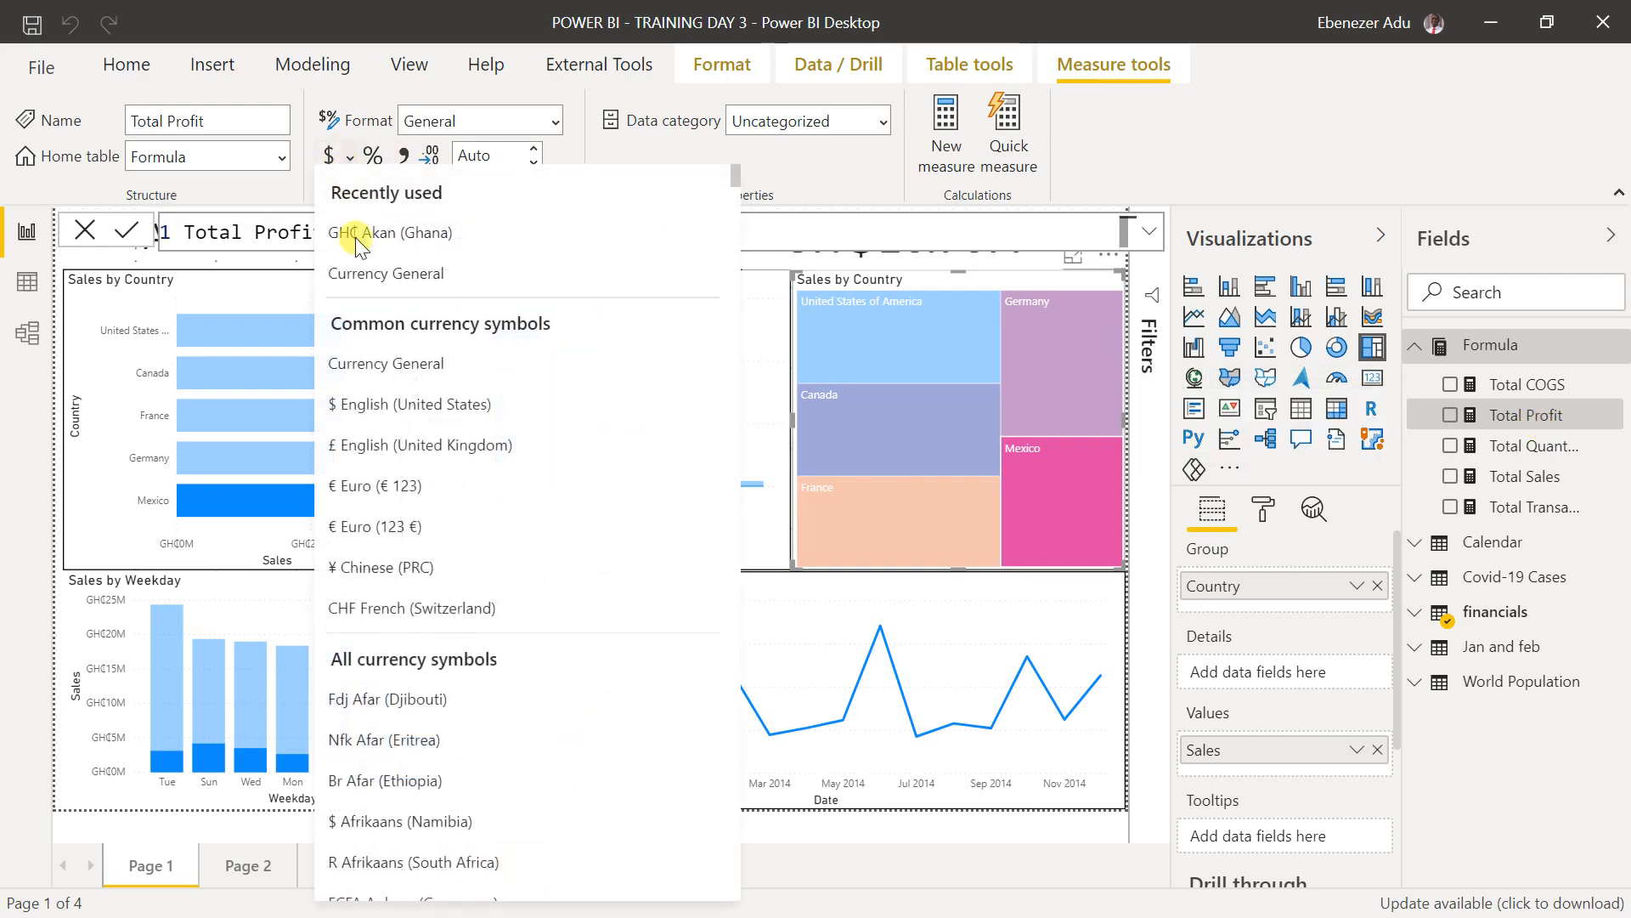
pyautogui.click(381, 239)
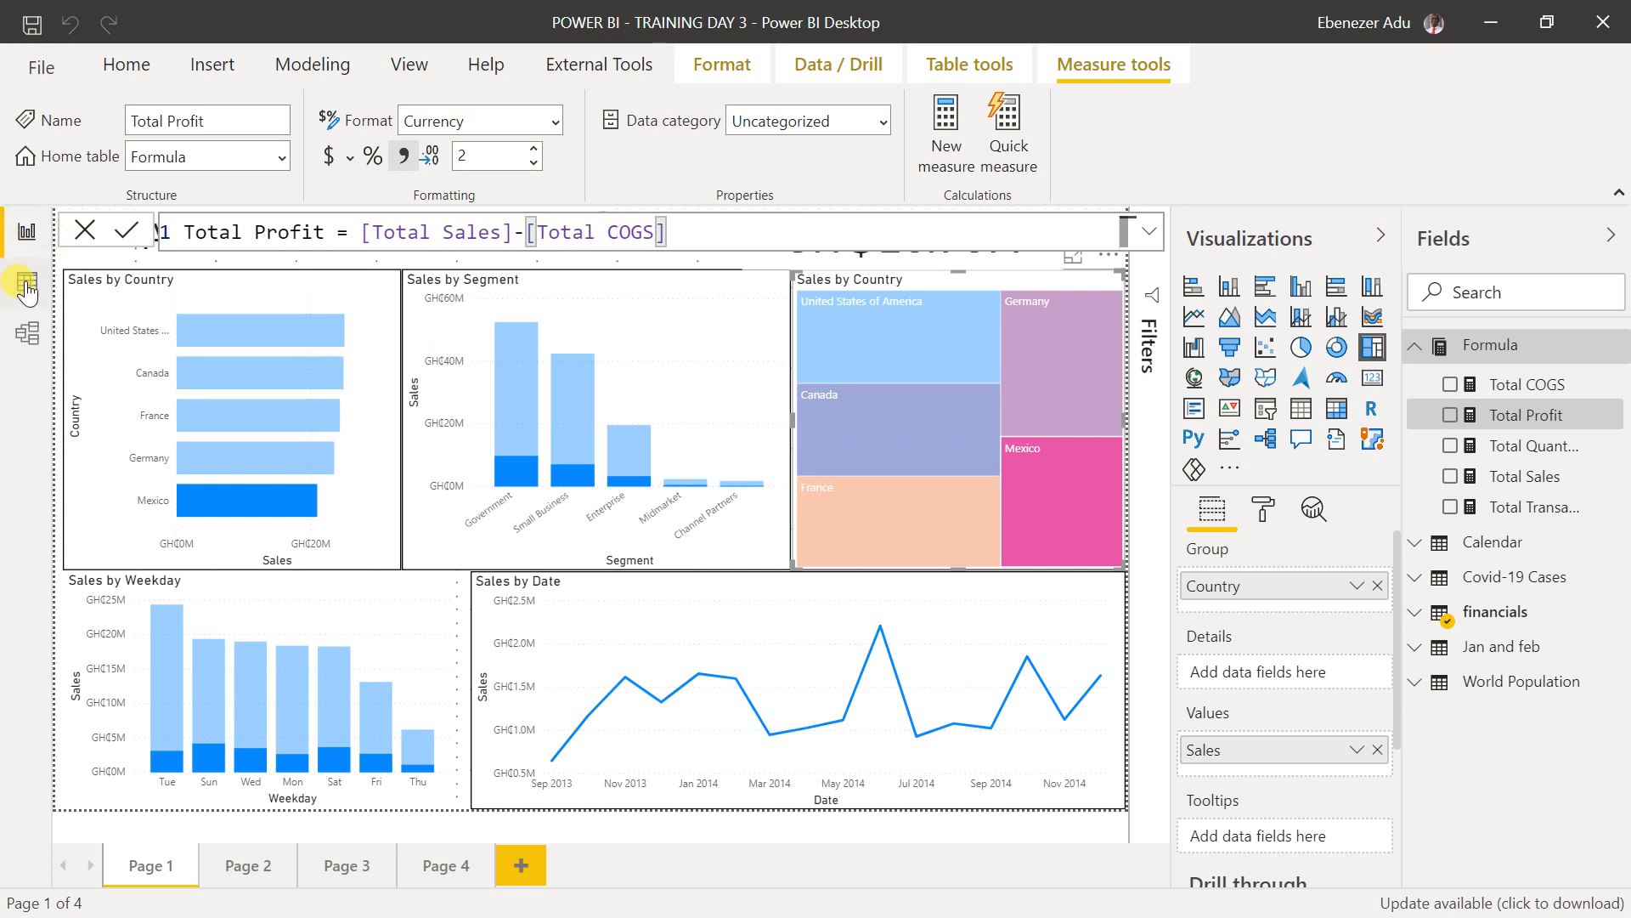
# - Add a new report page and place a small card visual near its upper-left corner showing the Total Sales measure
pyautogui.click(532, 875)
pyautogui.click(1037, 350)
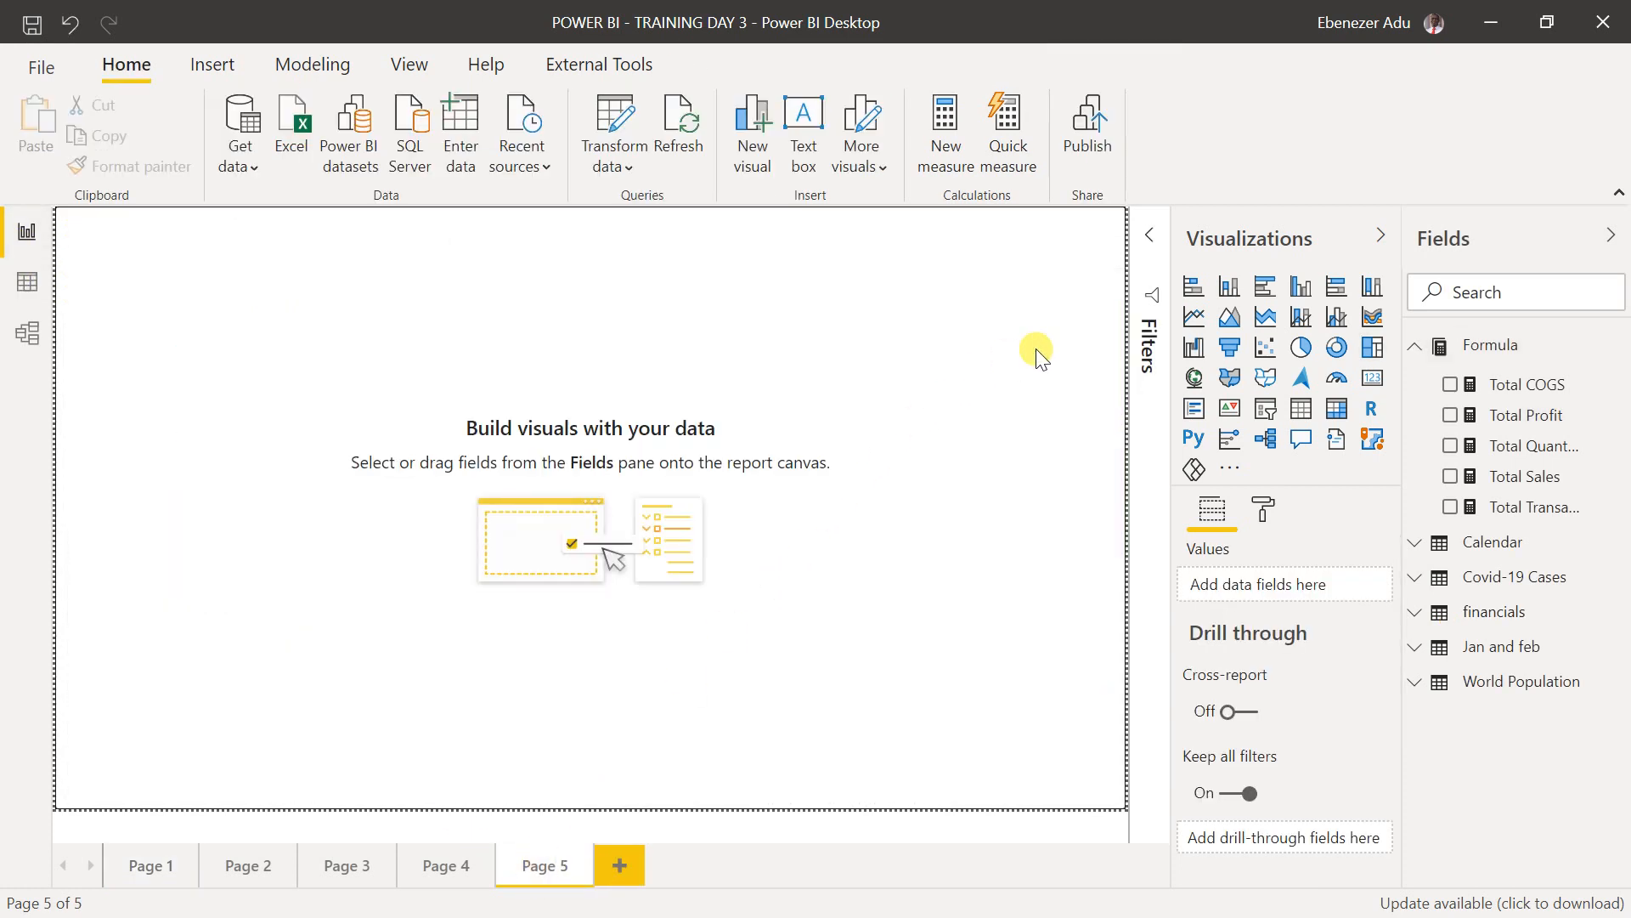
pyautogui.click(1365, 391)
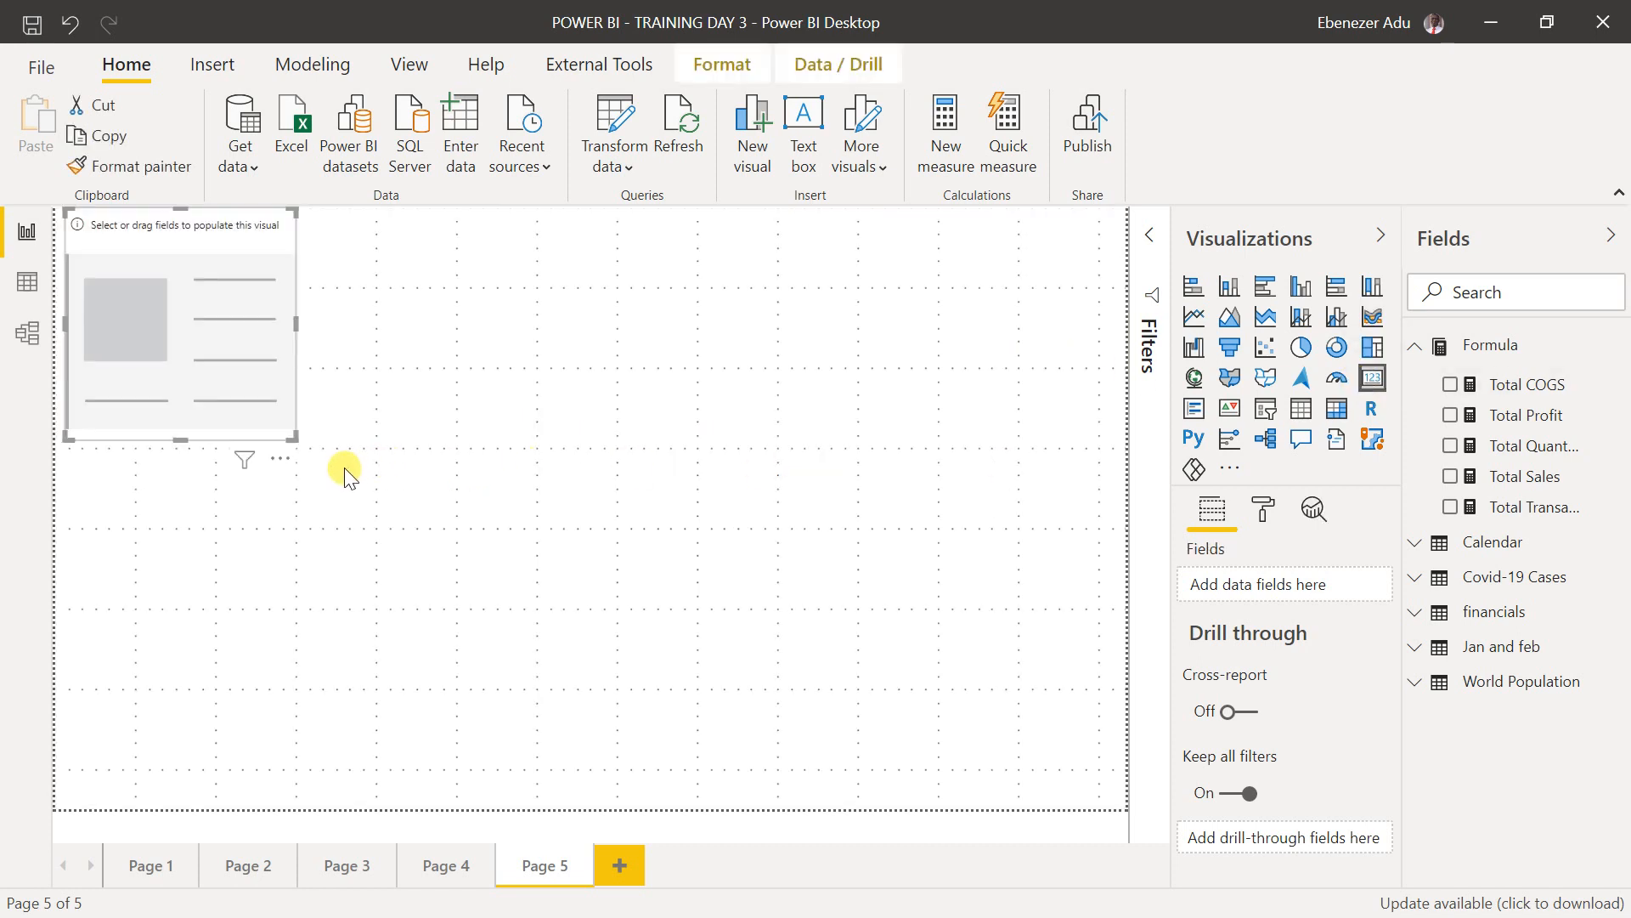
pyautogui.moveTo(301, 438); pyautogui.dragTo(264, 317)
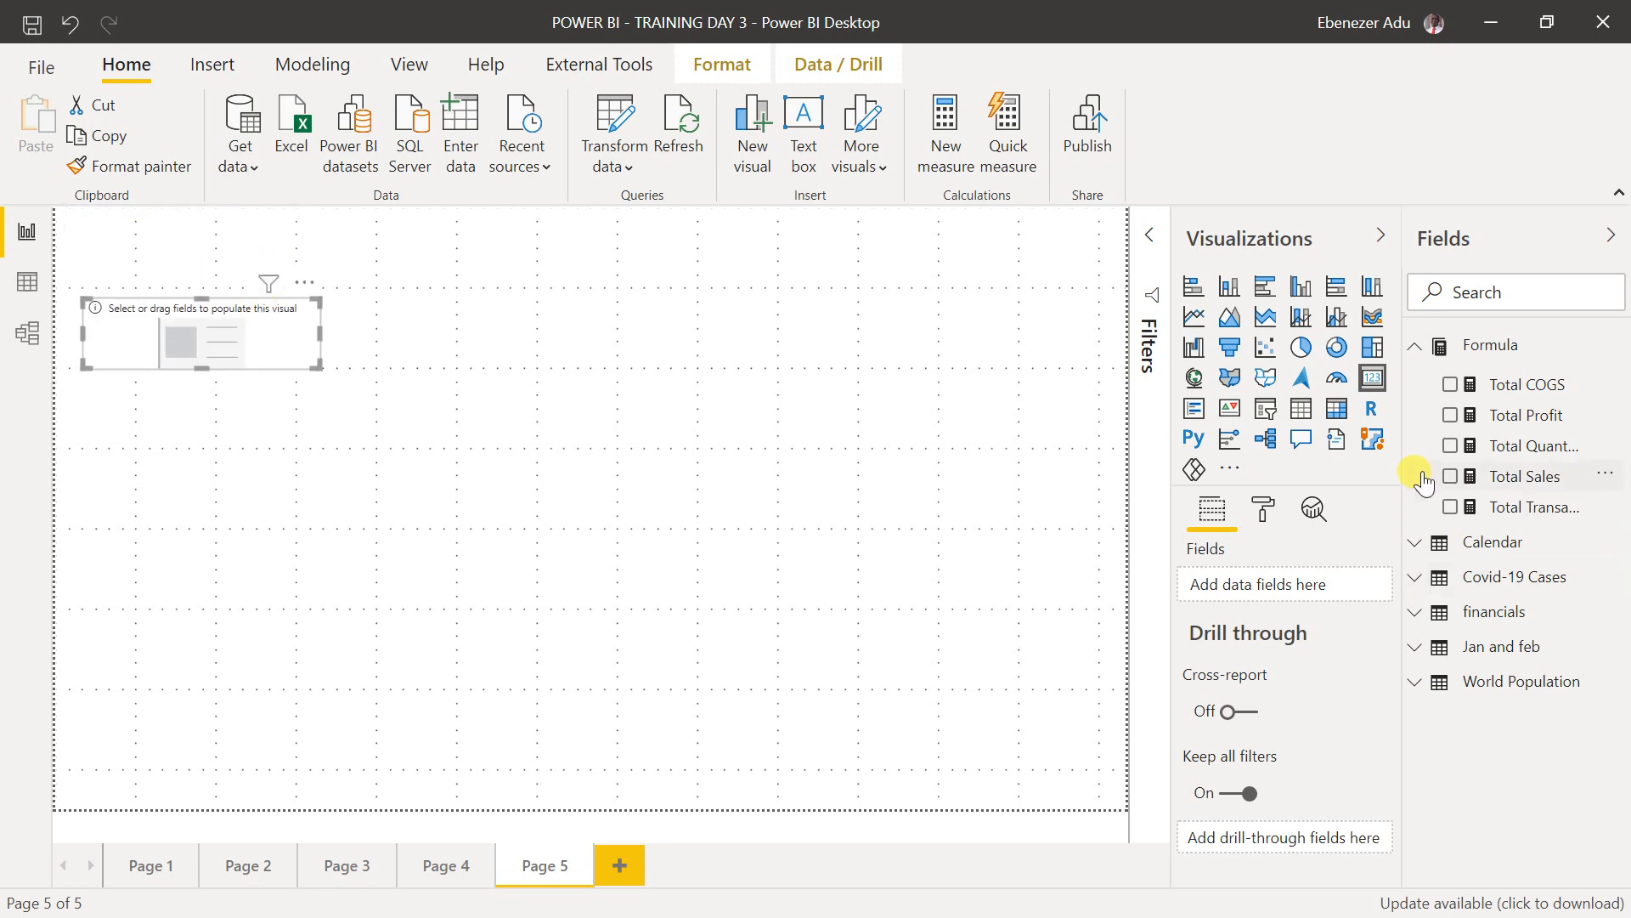
pyautogui.click(1448, 476)
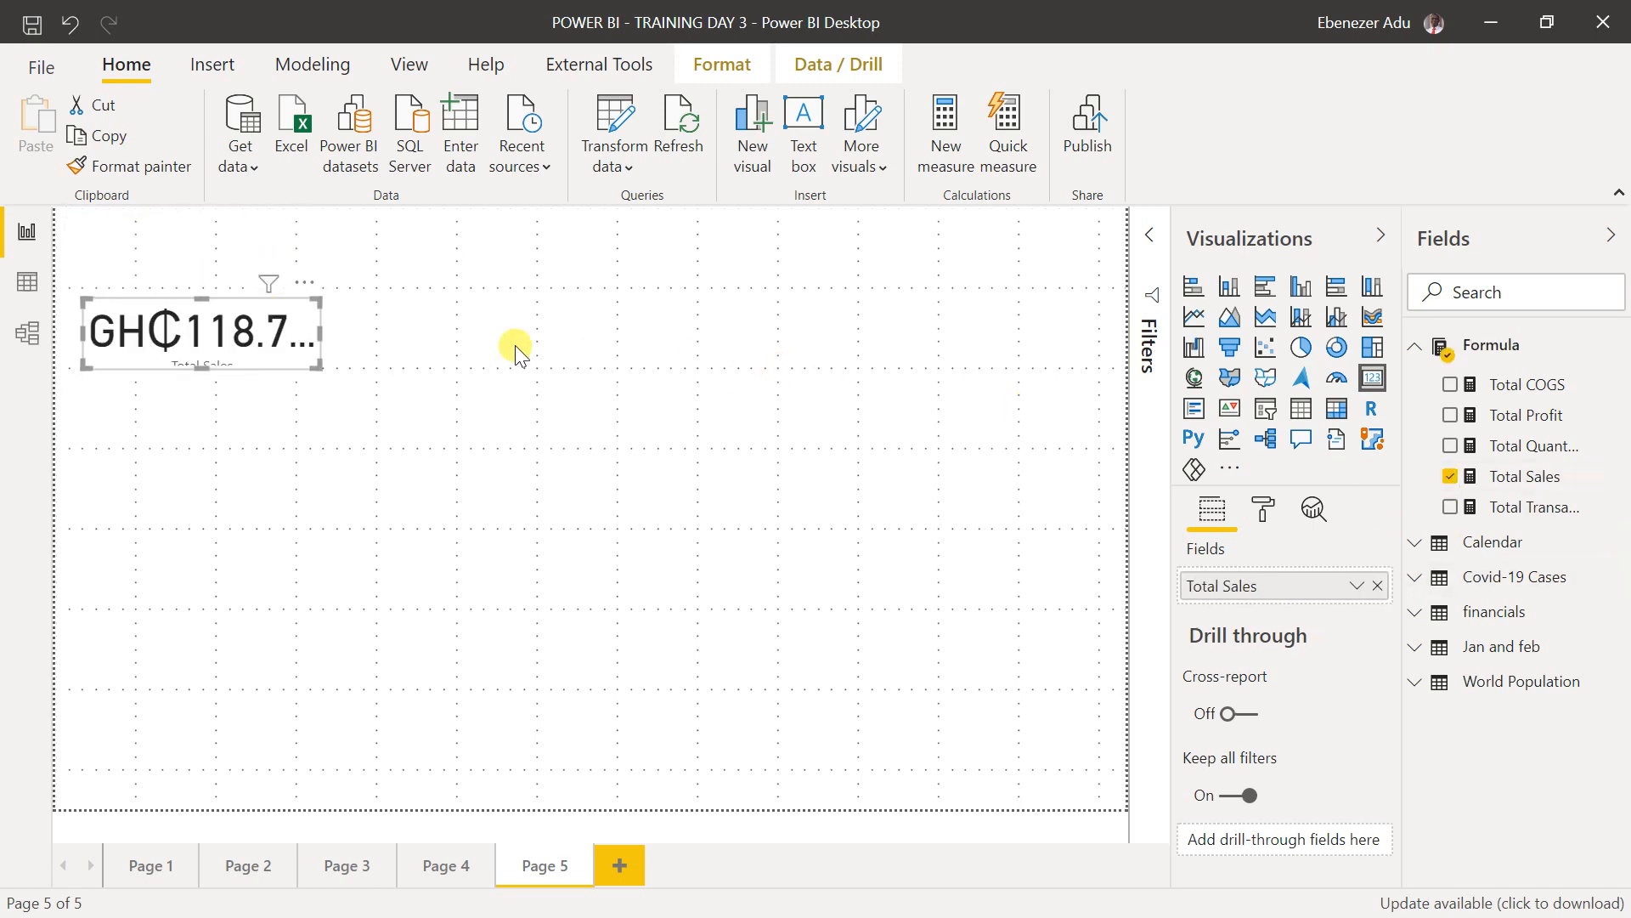
# - Enlarge the Total Sales card slightly and add a second card to its right showing the Total COGS measure
pyautogui.moveTo(321, 368); pyautogui.dragTo(346, 397)
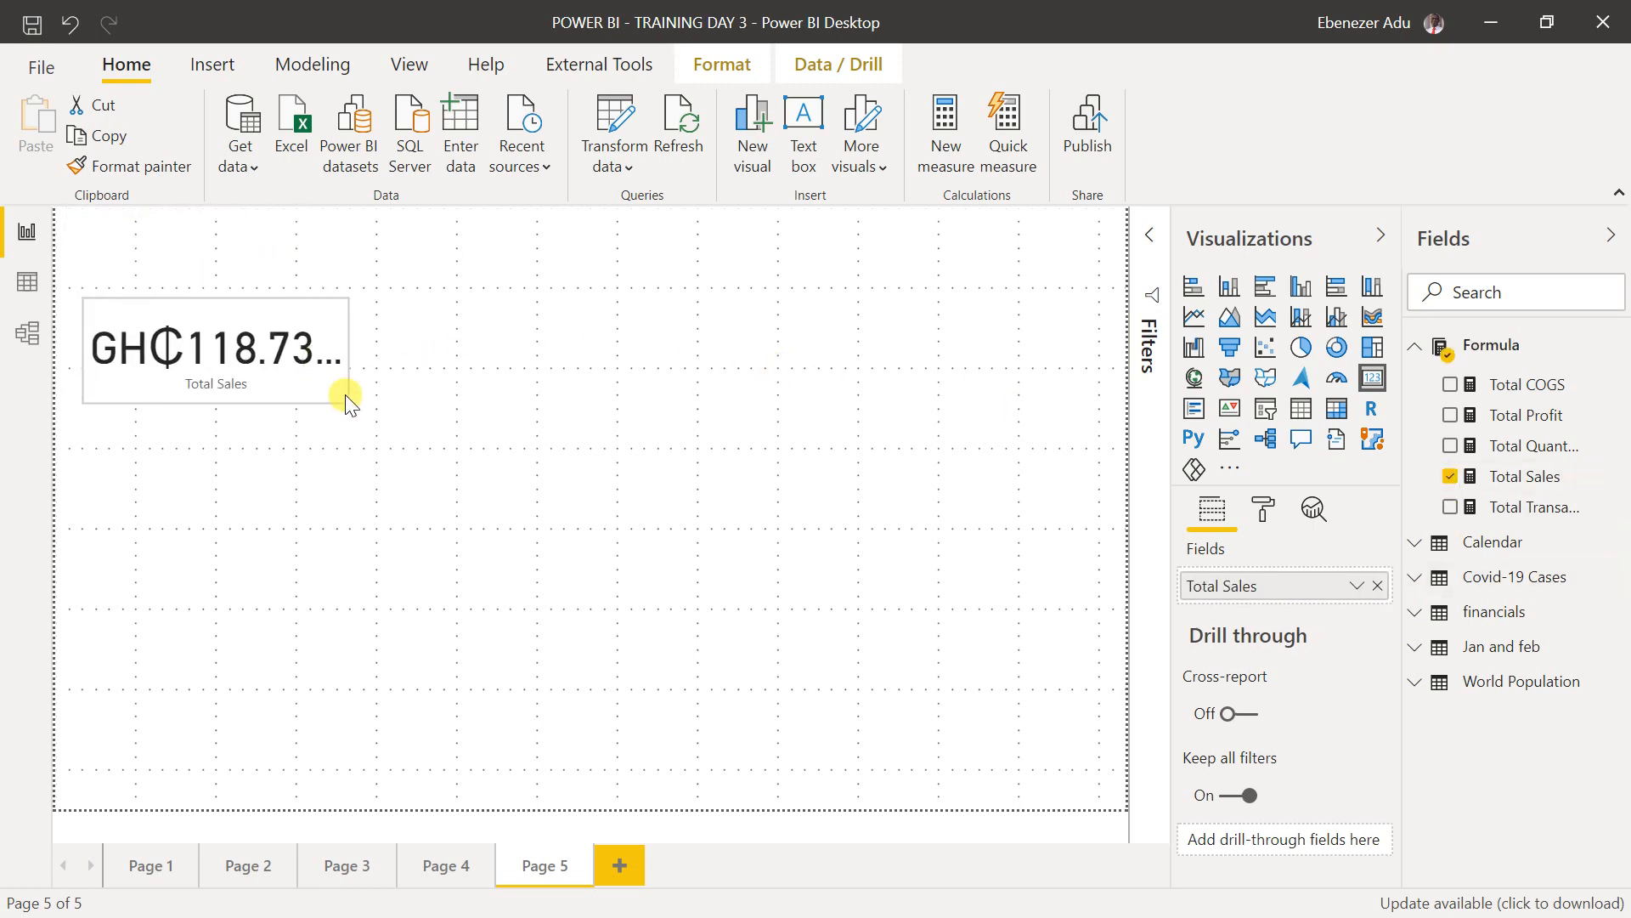
pyautogui.click(492, 386)
pyautogui.click(1372, 378)
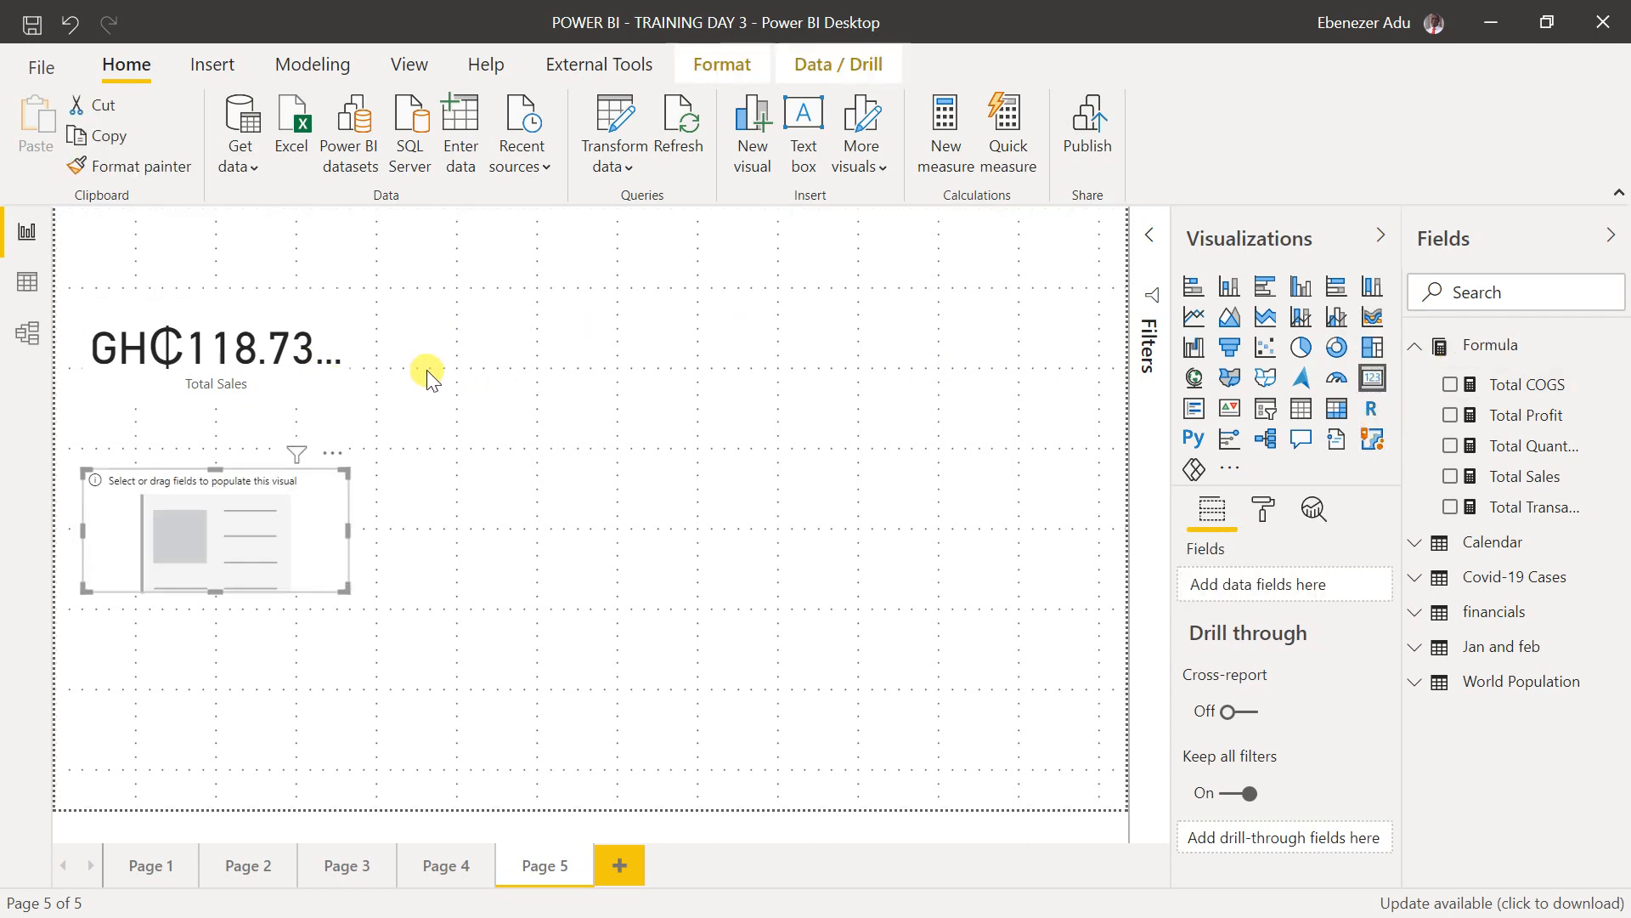
pyautogui.moveTo(240, 481); pyautogui.dragTo(539, 317)
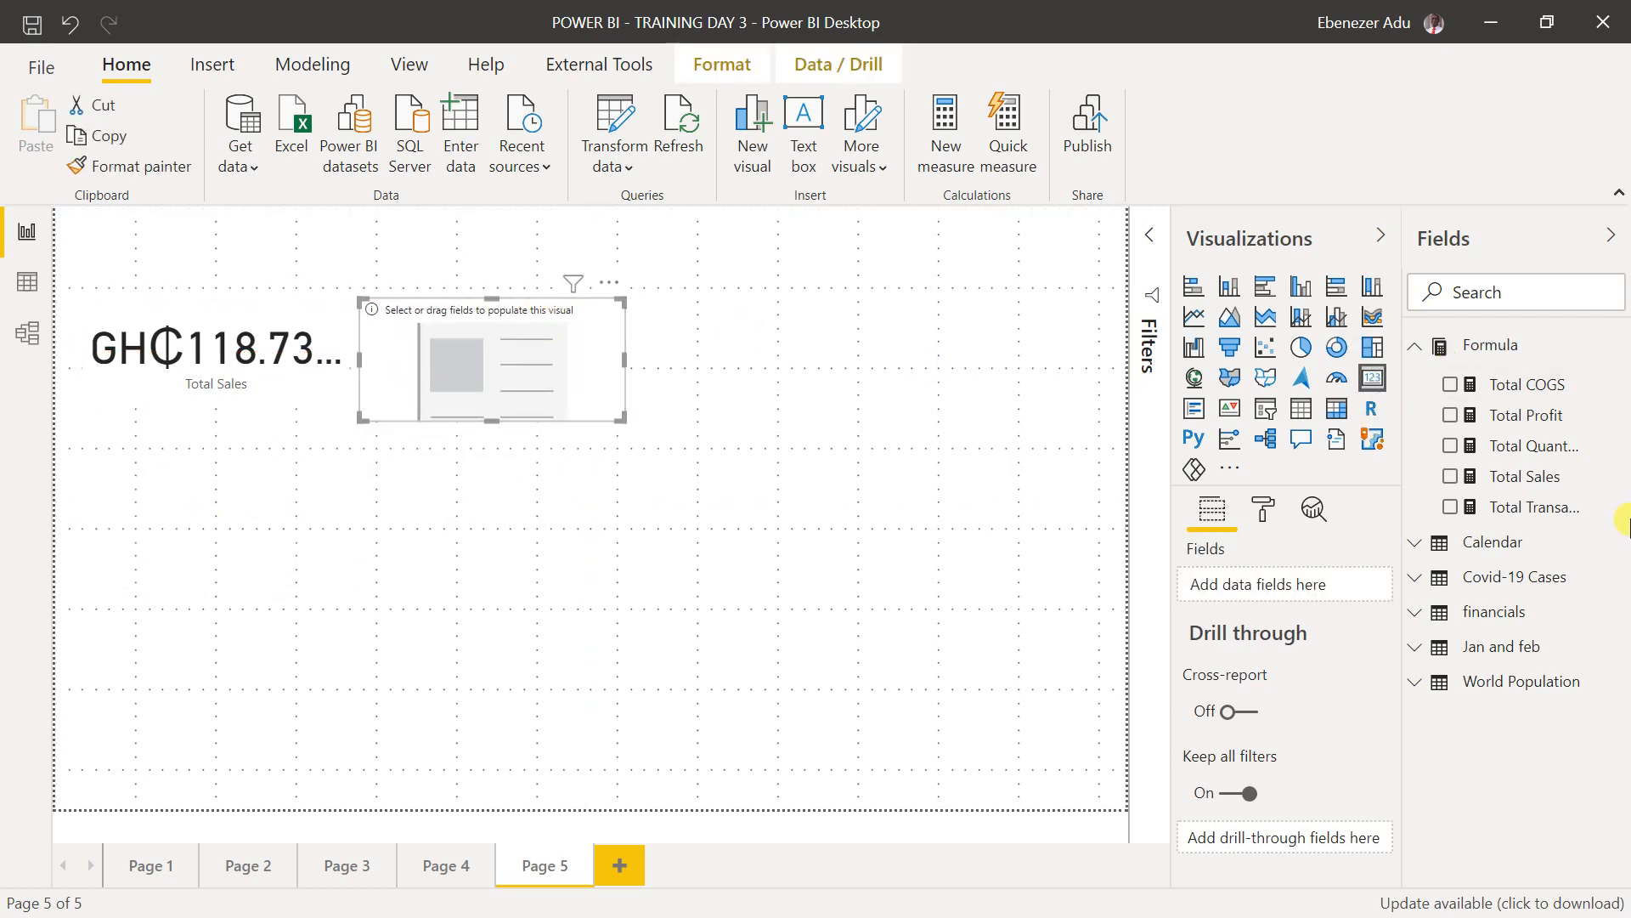
pyautogui.click(1450, 384)
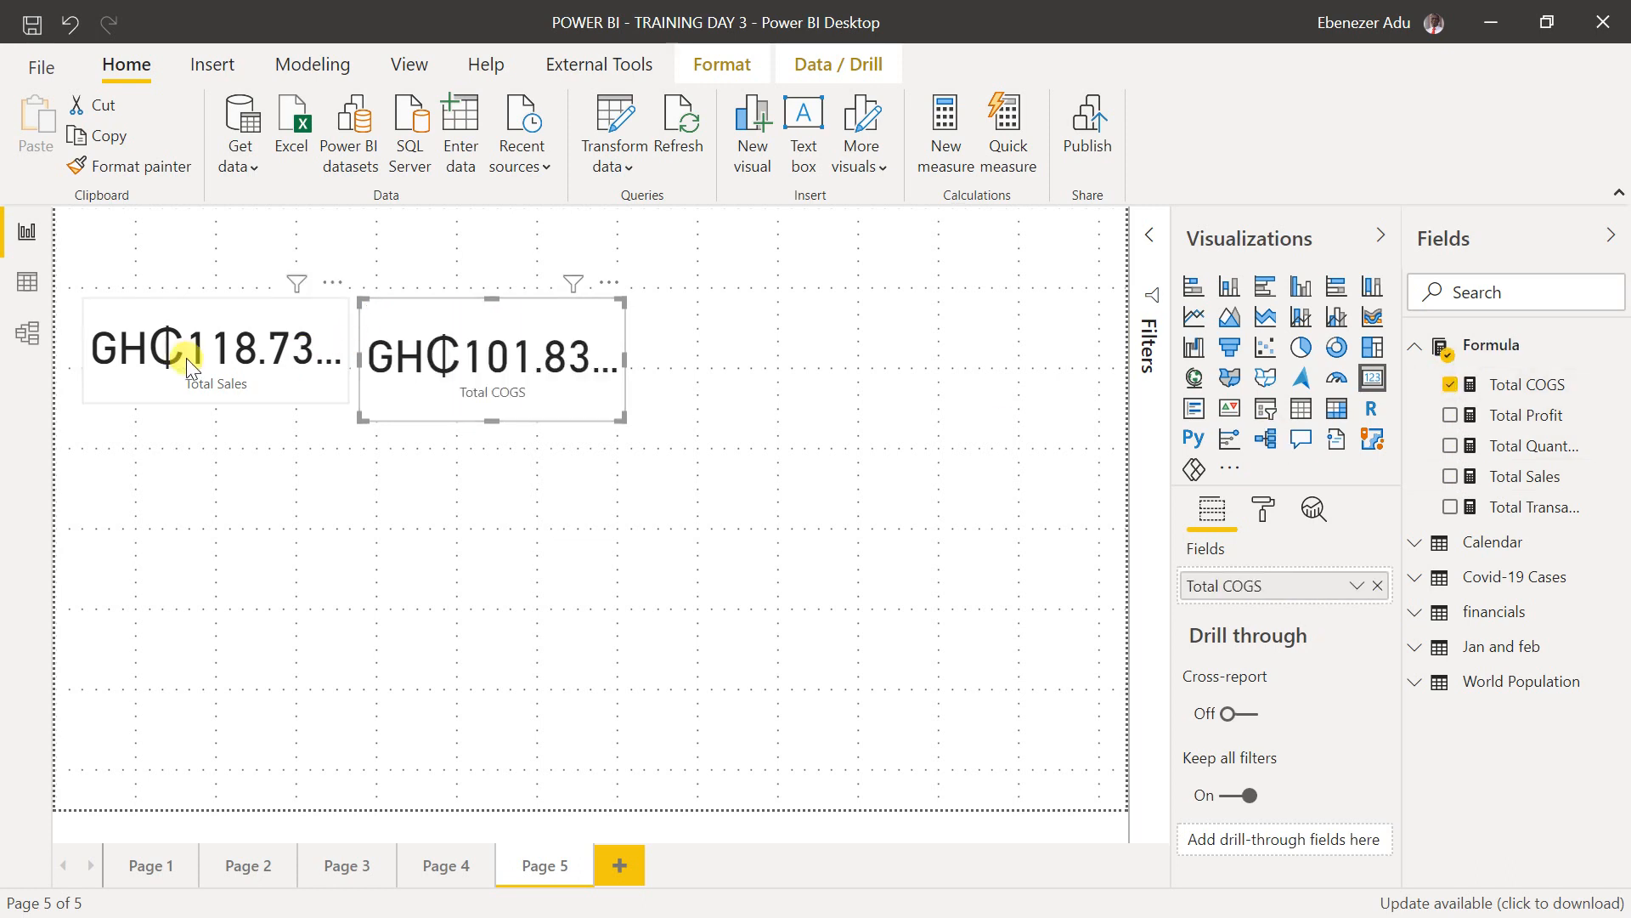
# - Widen the Total Sales and Total COGS cards until their full values fit, keeping them side by side
pyautogui.moveTo(382, 382); pyautogui.dragTo(492, 365)
pyautogui.click(311, 399)
pyautogui.moveTo(348, 401); pyautogui.dragTo(396, 422)
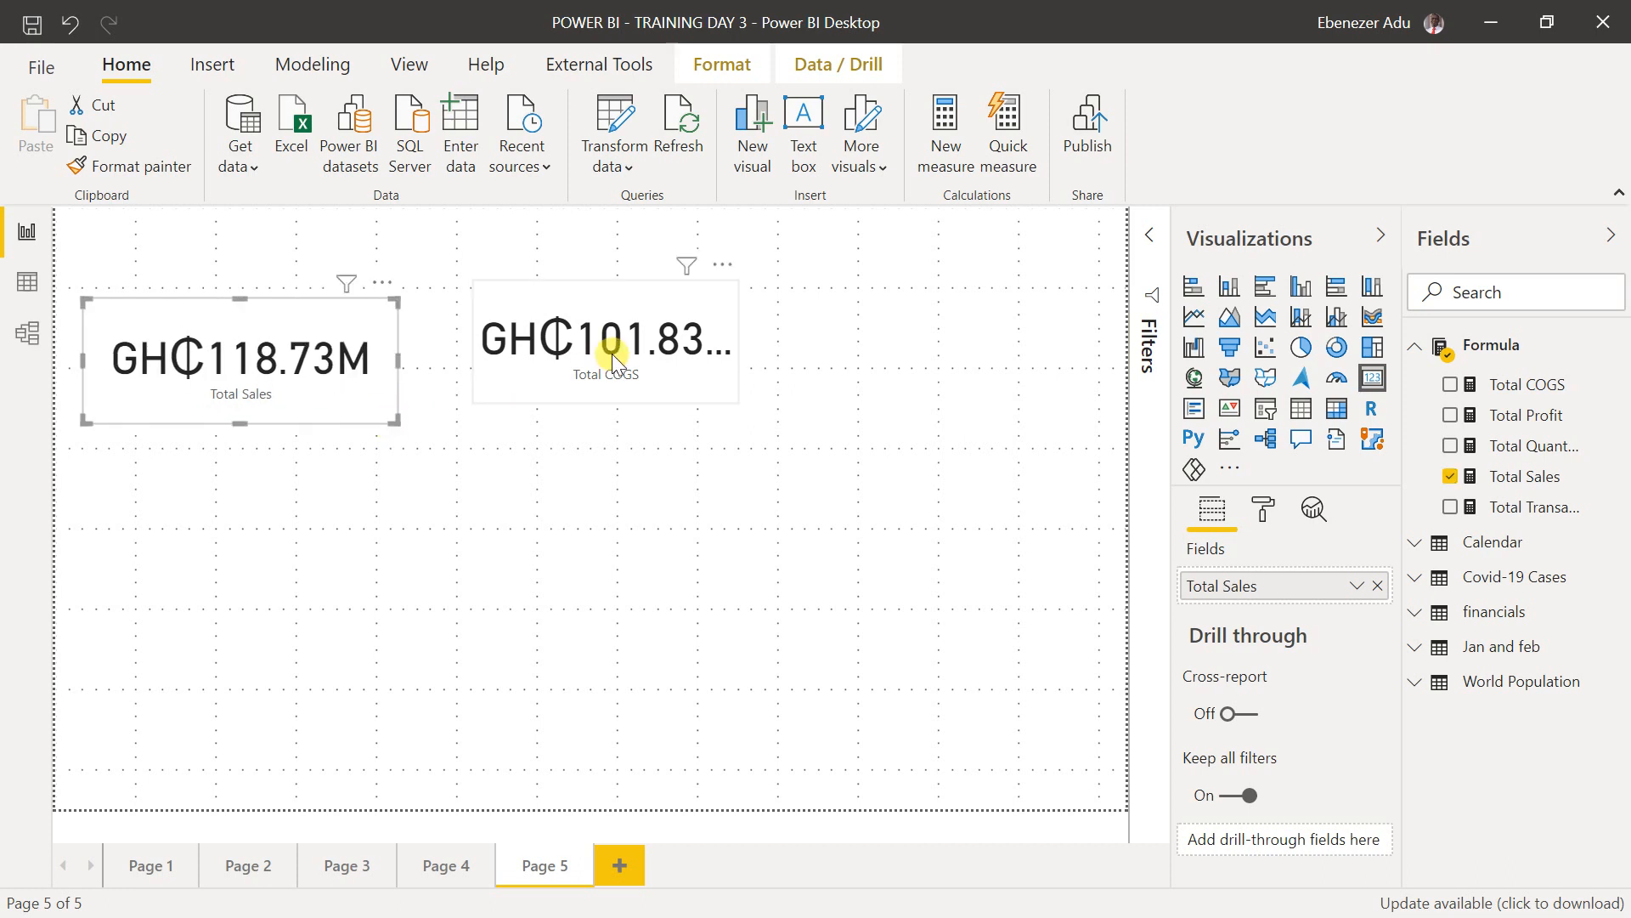
pyautogui.moveTo(612, 361); pyautogui.dragTo(564, 379)
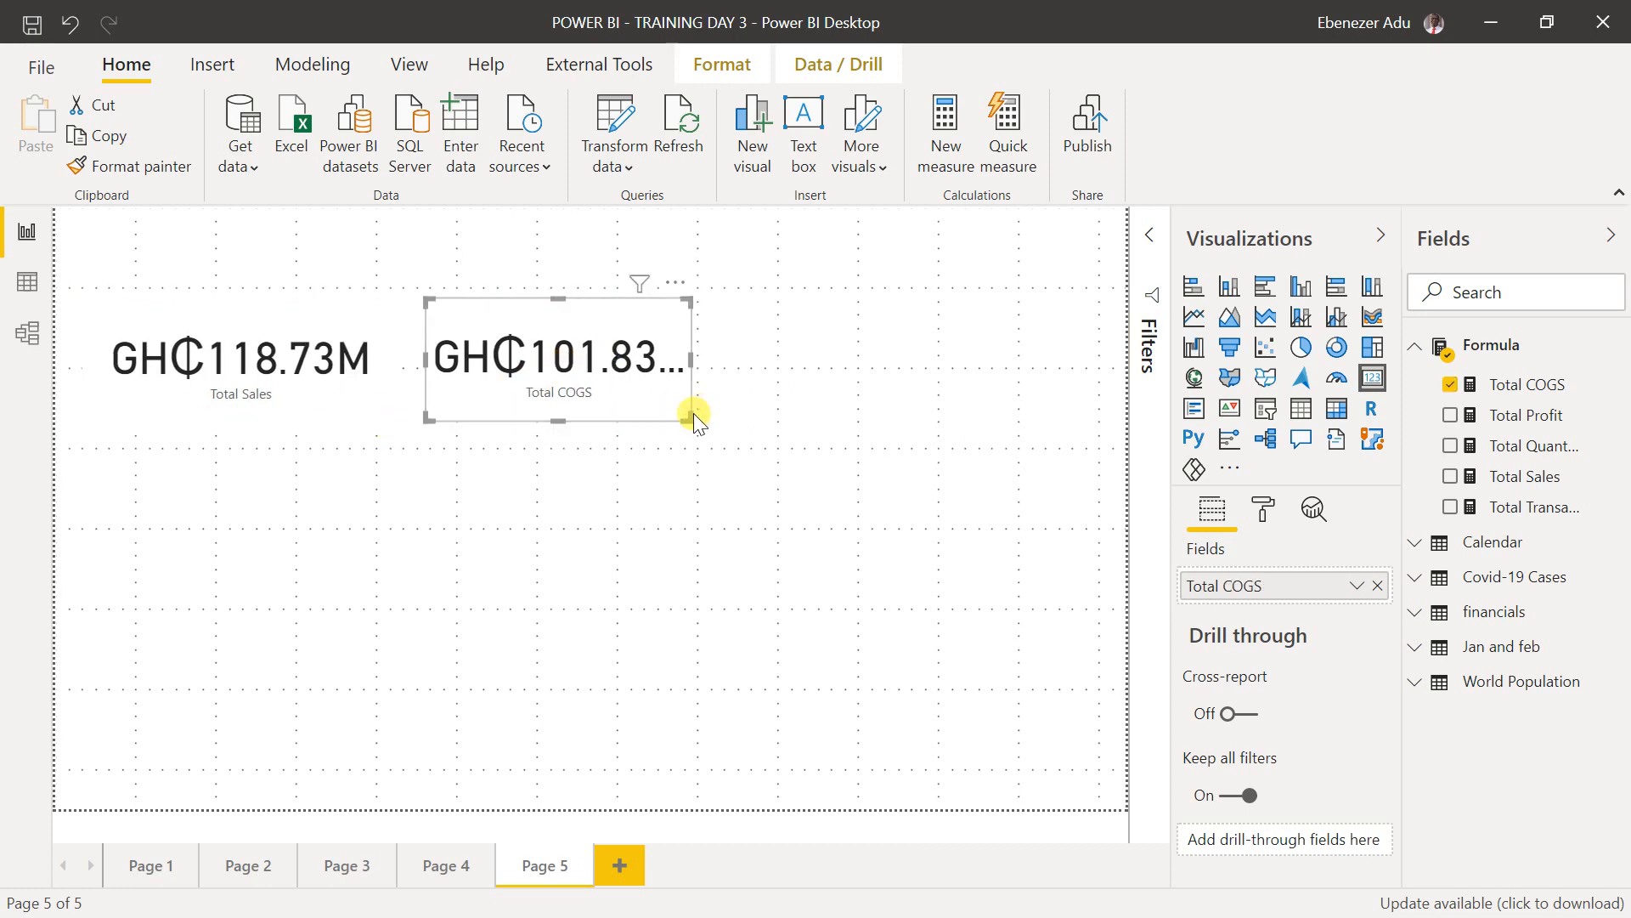
pyautogui.moveTo(690, 417); pyautogui.dragTo(718, 422)
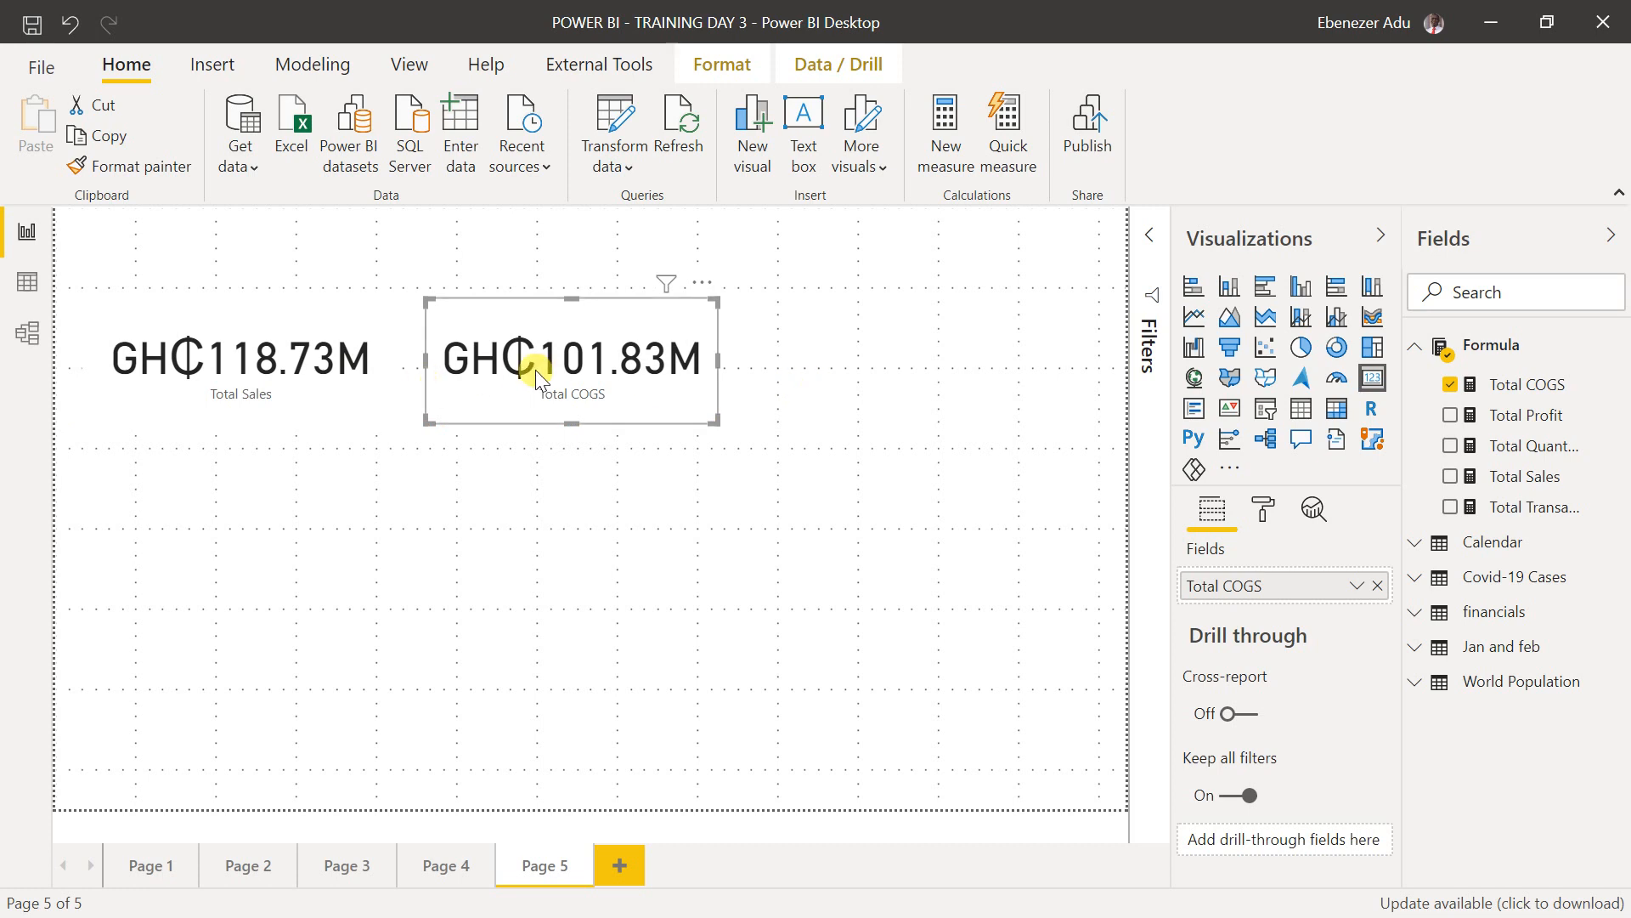
# - Add a third card to the right of the Total COGS card showing the Total Profit measure
pyautogui.click(791, 381)
pyautogui.click(1369, 383)
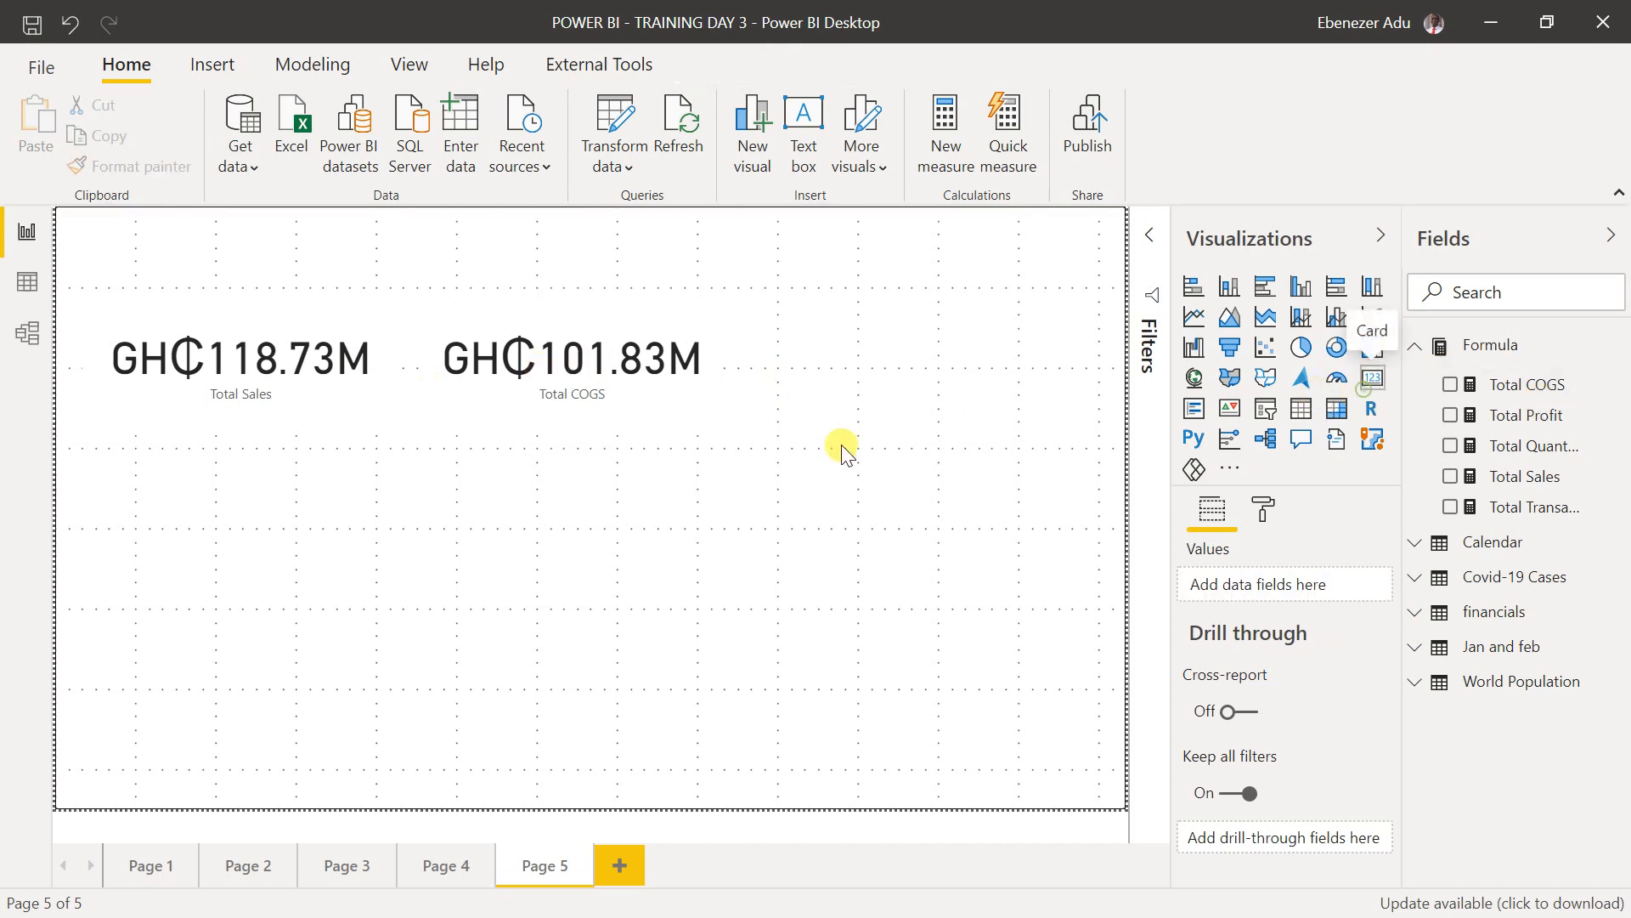
pyautogui.moveTo(390, 514); pyautogui.dragTo(1027, 365)
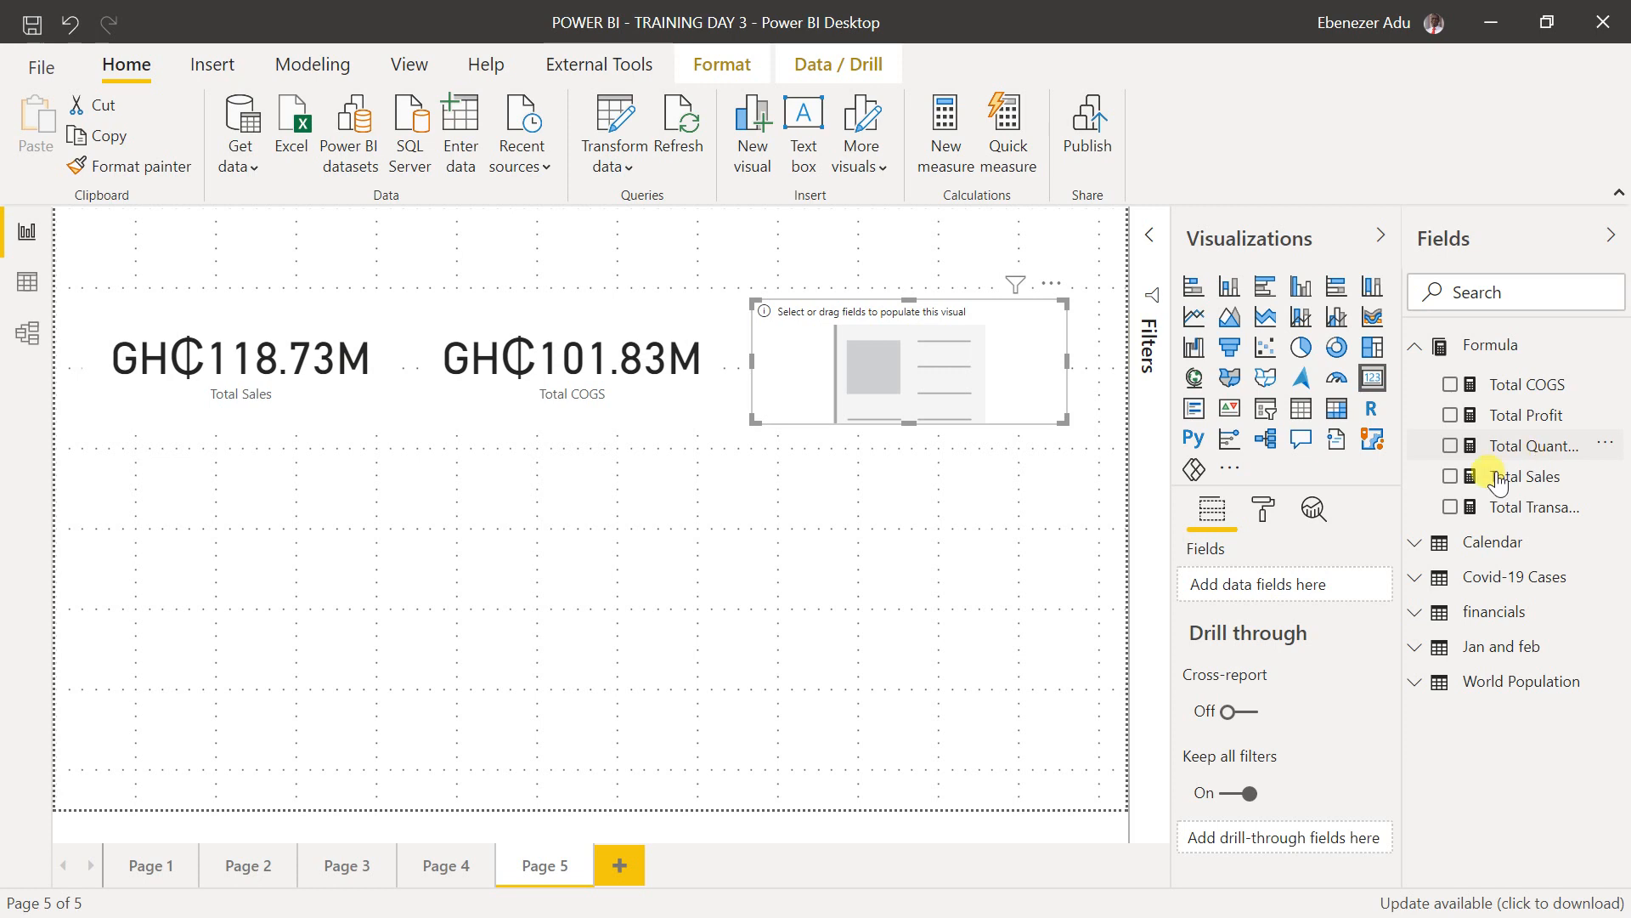
pyautogui.click(1451, 415)
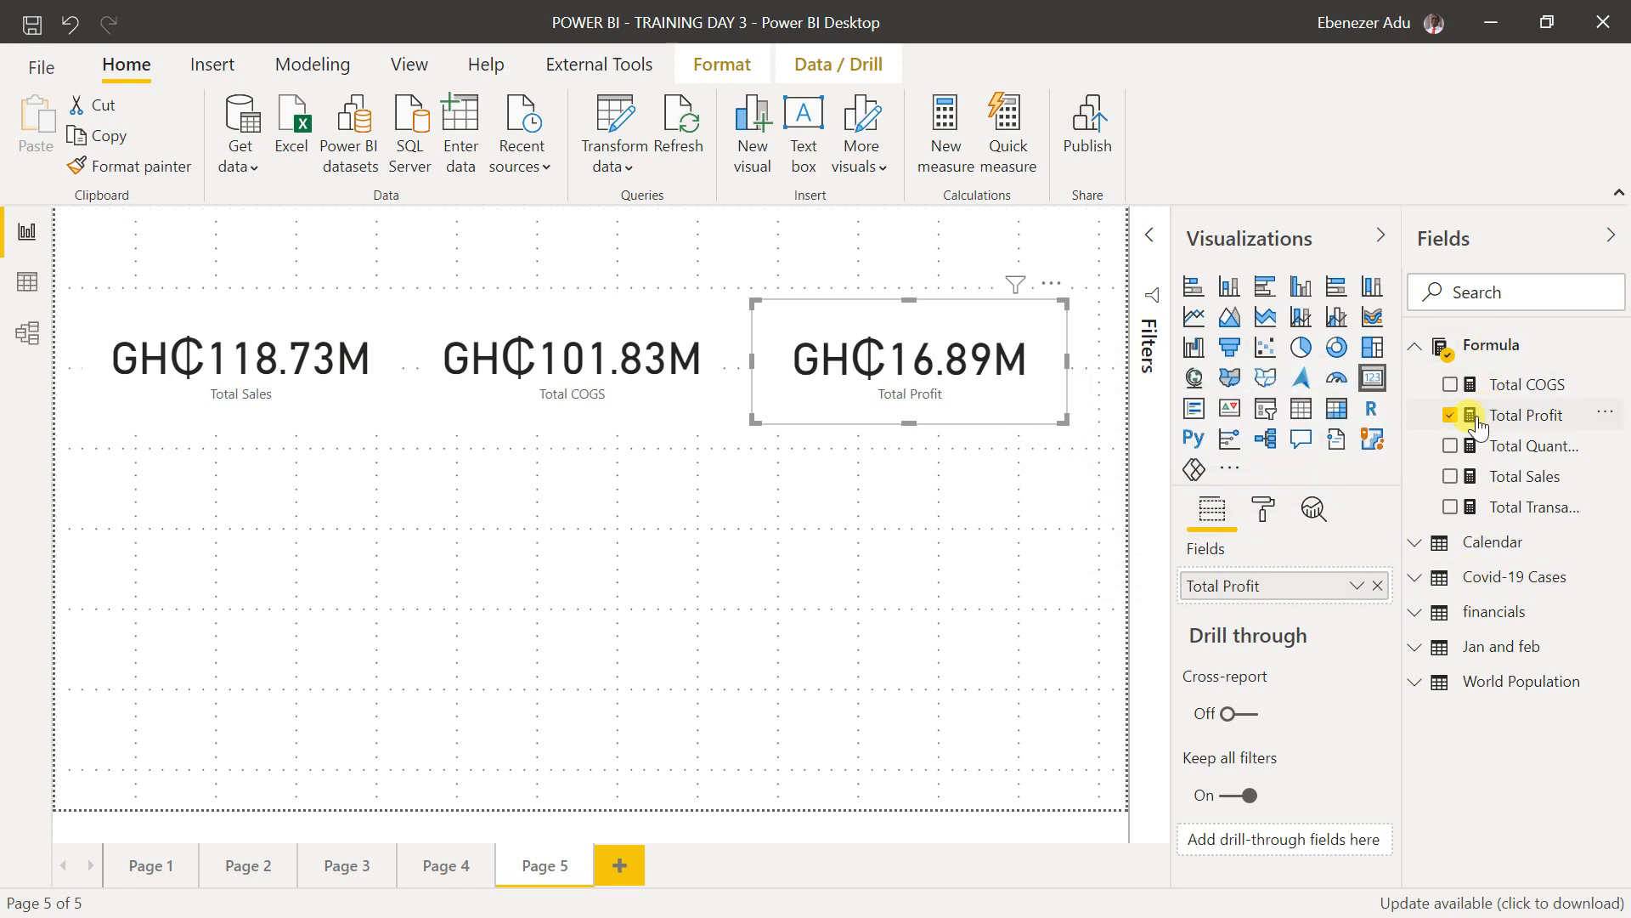
# - Expand the financials table and look through its available columns
pyautogui.click(1414, 614)
pyautogui.scroll(-2, 1419, 642)
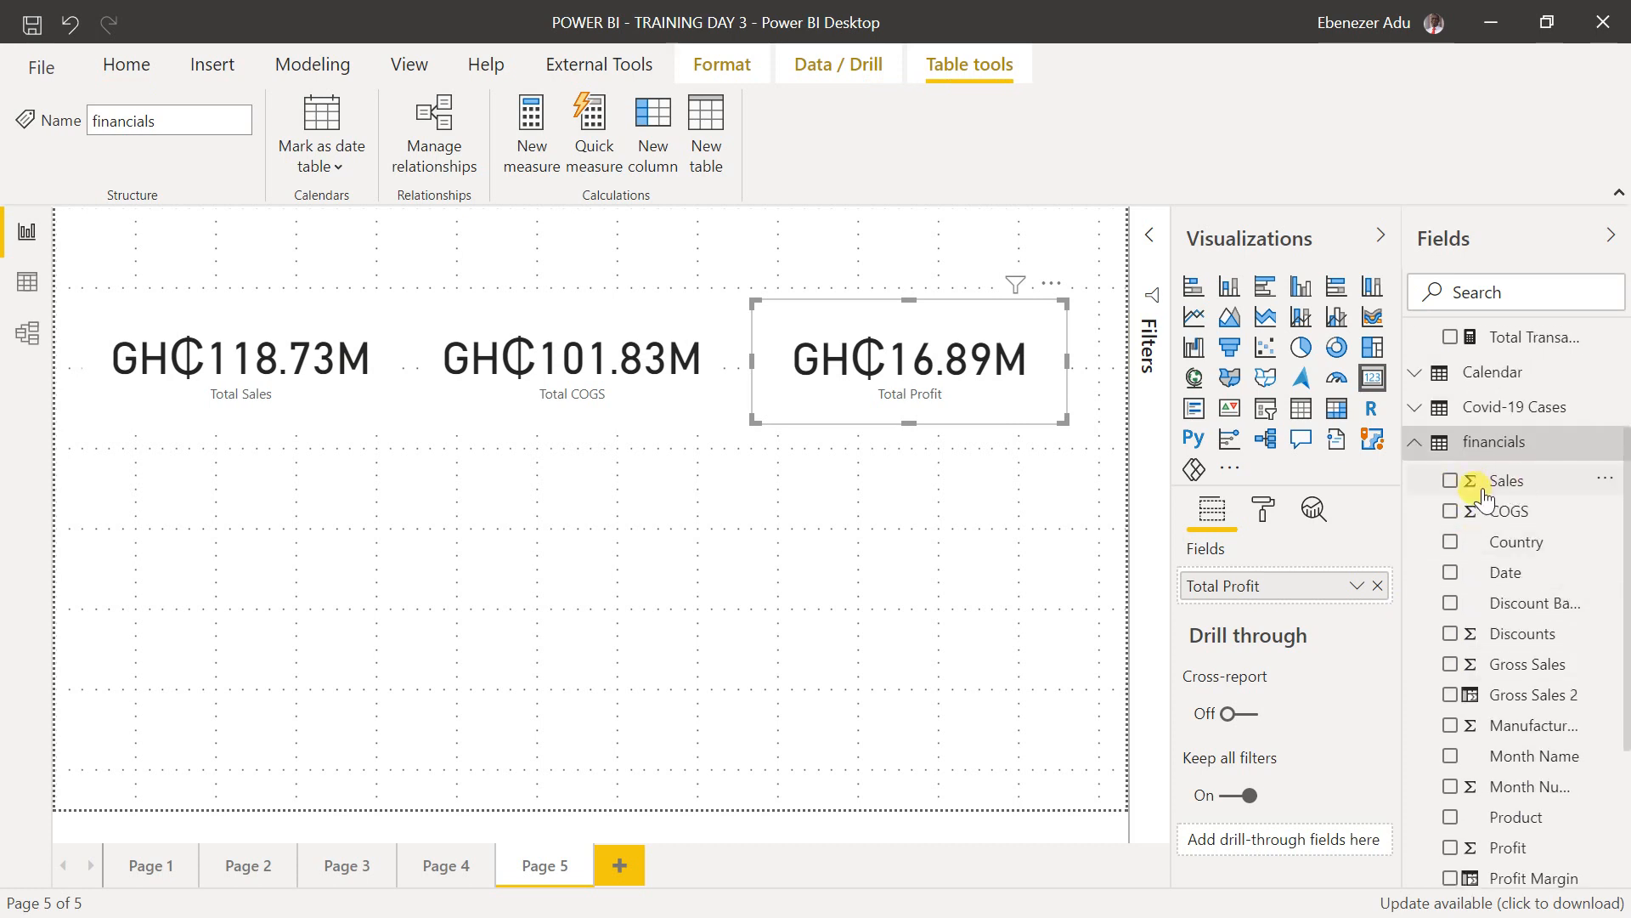
pyautogui.scroll(-2, 1517, 680)
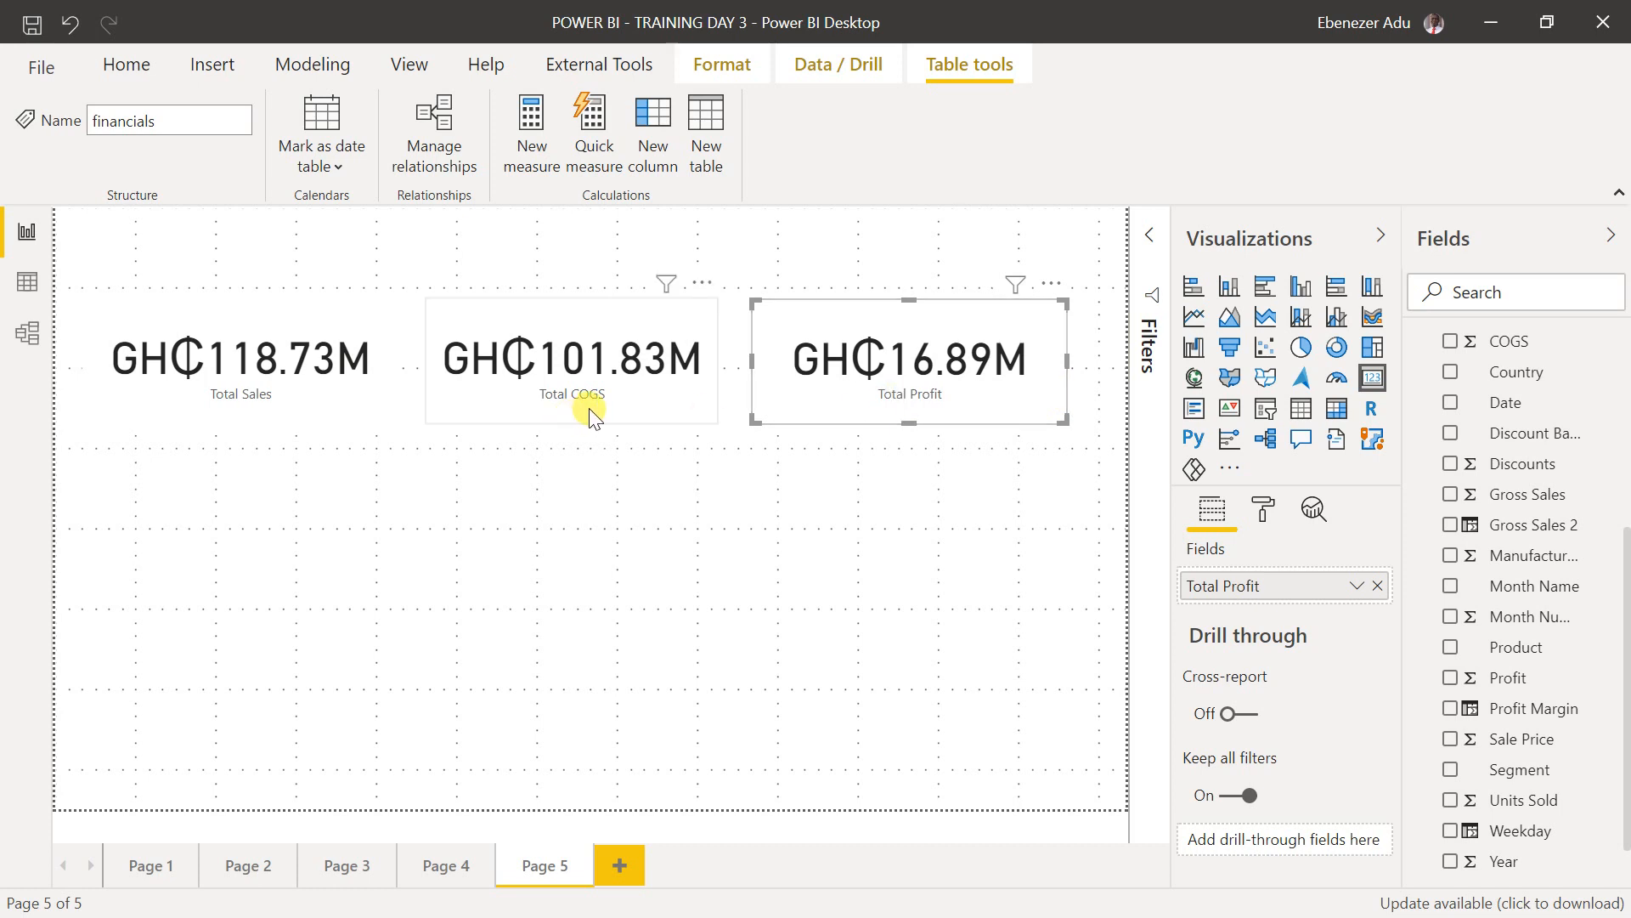
pyautogui.scroll(2, 1542, 565)
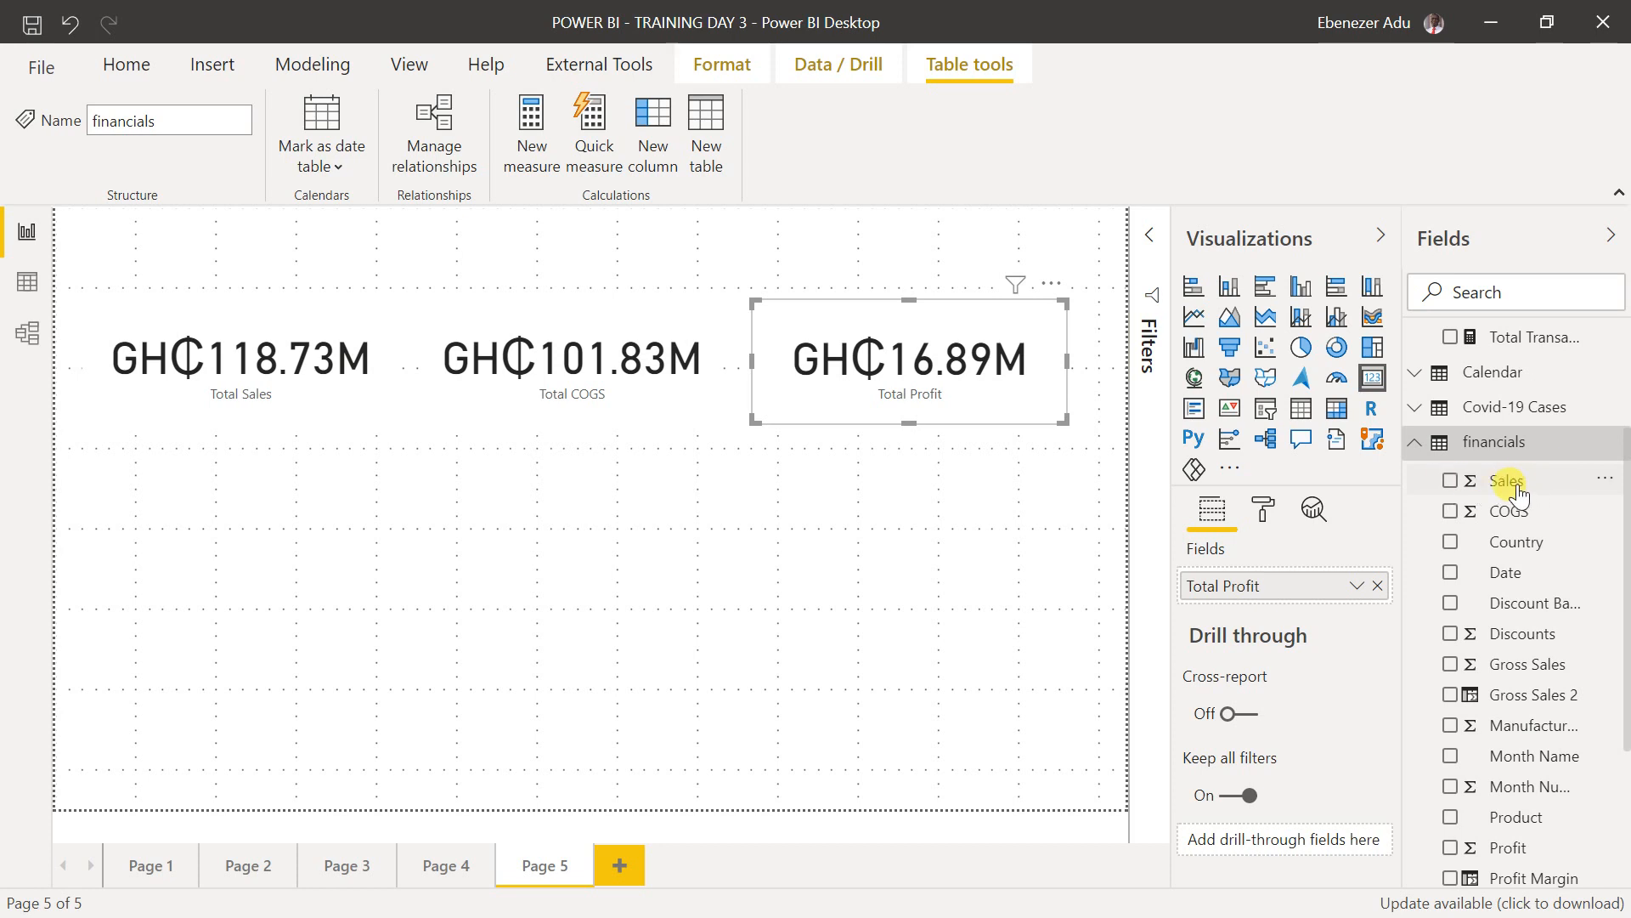
pyautogui.scroll(3, 1526, 493)
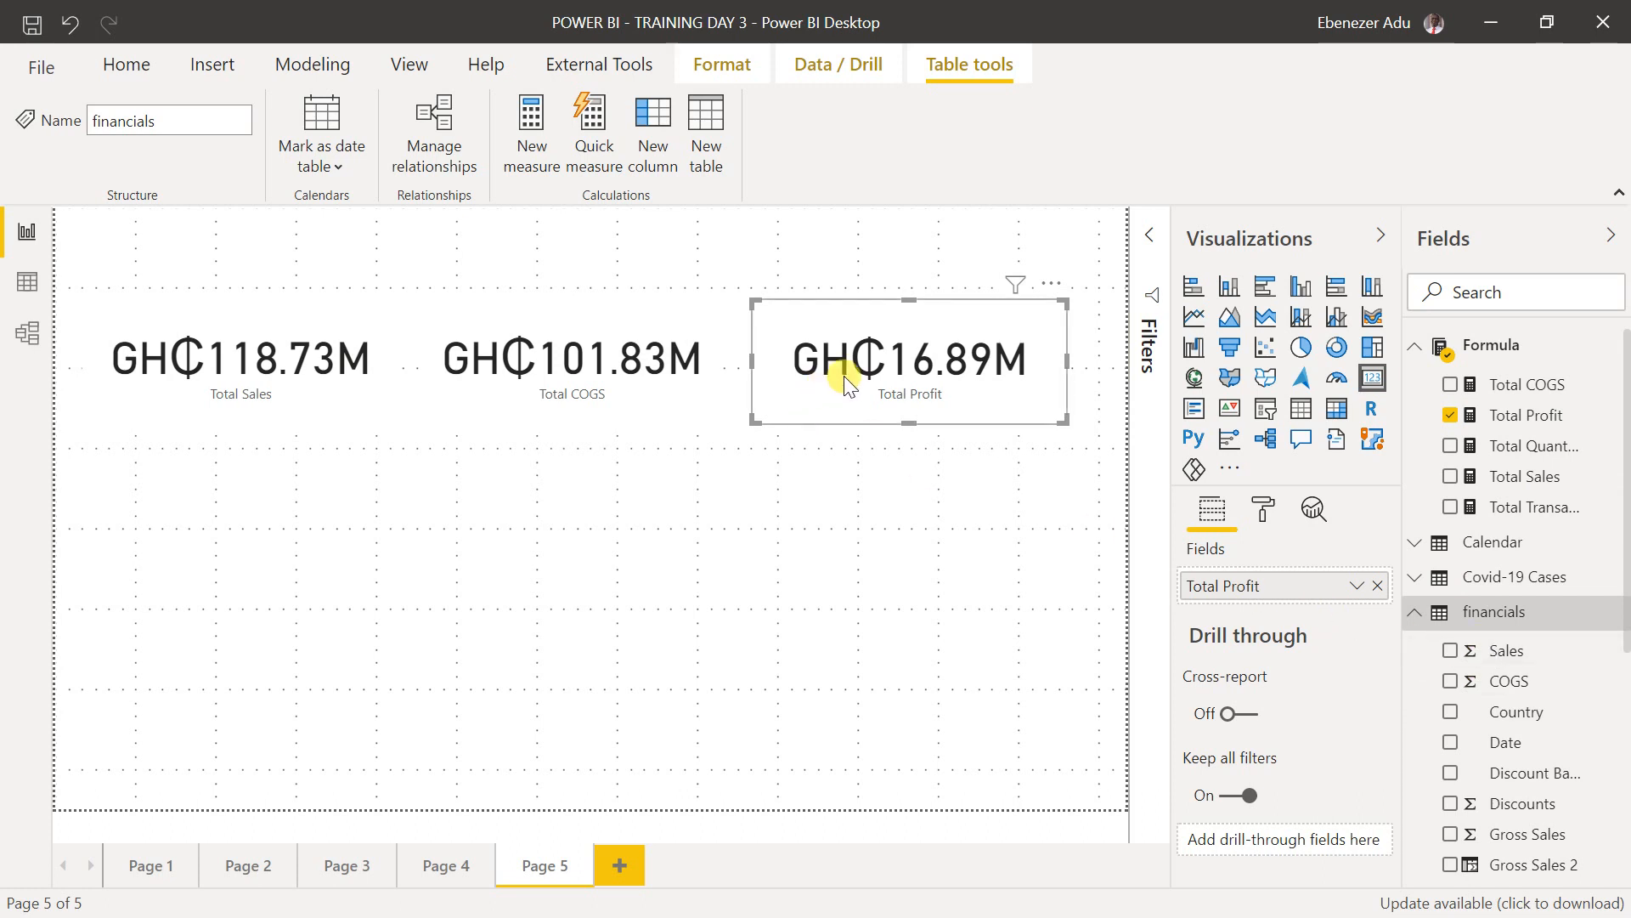
# - Move the Total Profit, Total COGS and Total Sales cards up into one row near the page's upper edge
pyautogui.moveTo(845, 370); pyautogui.dragTo(859, 322)
pyautogui.moveTo(697, 332); pyautogui.dragTo(702, 267)
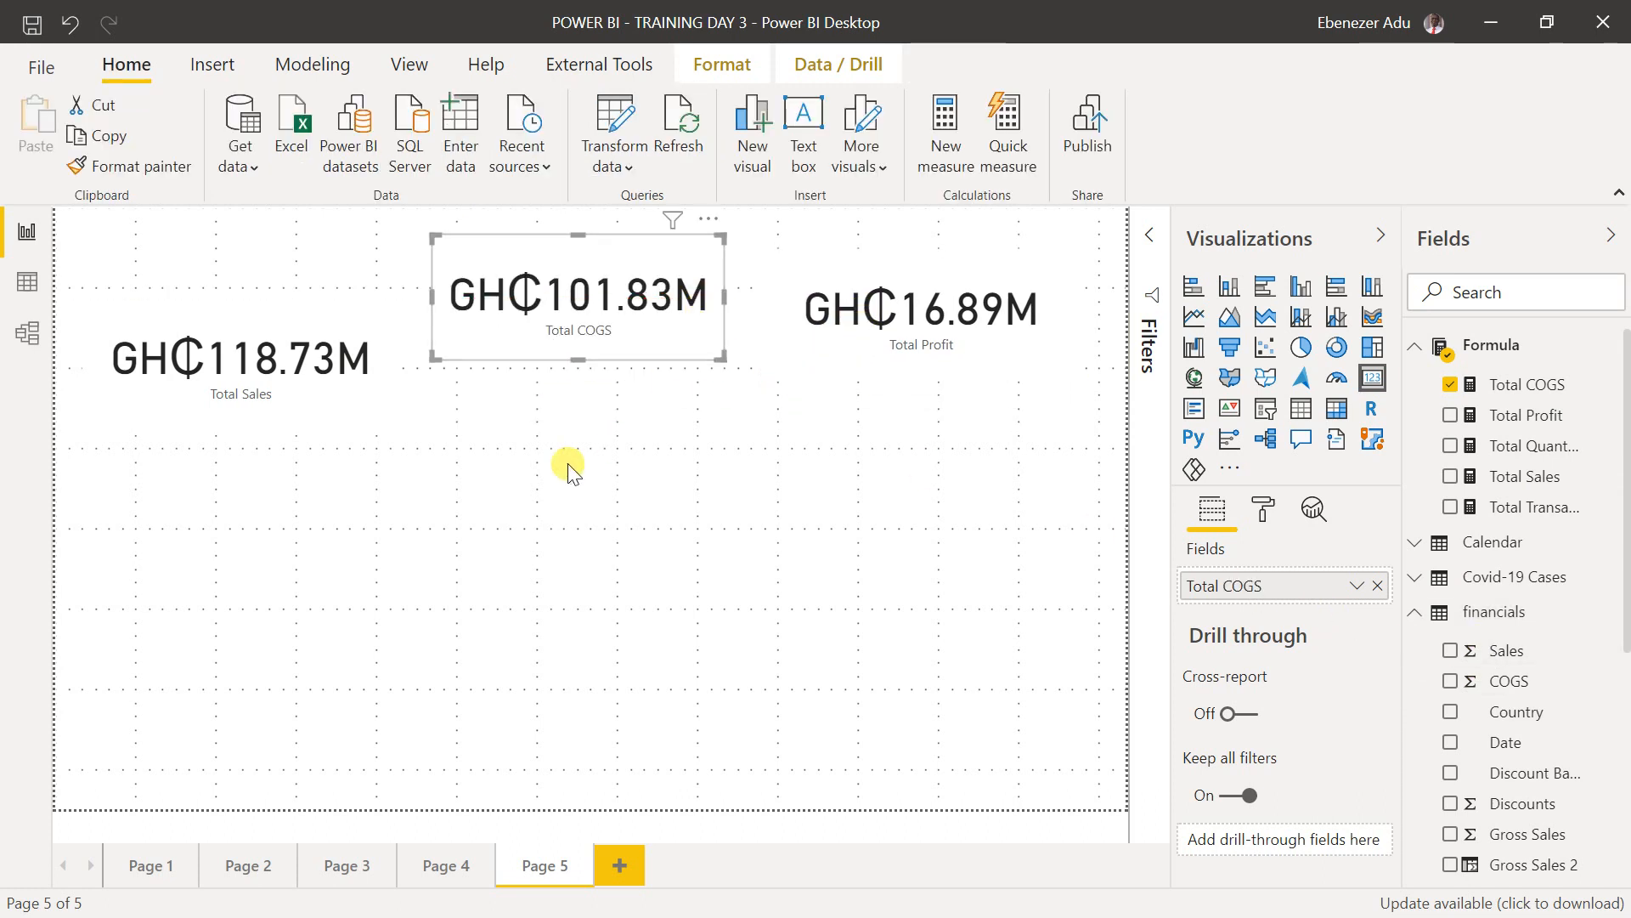
pyautogui.moveTo(335, 357); pyautogui.dragTo(323, 283)
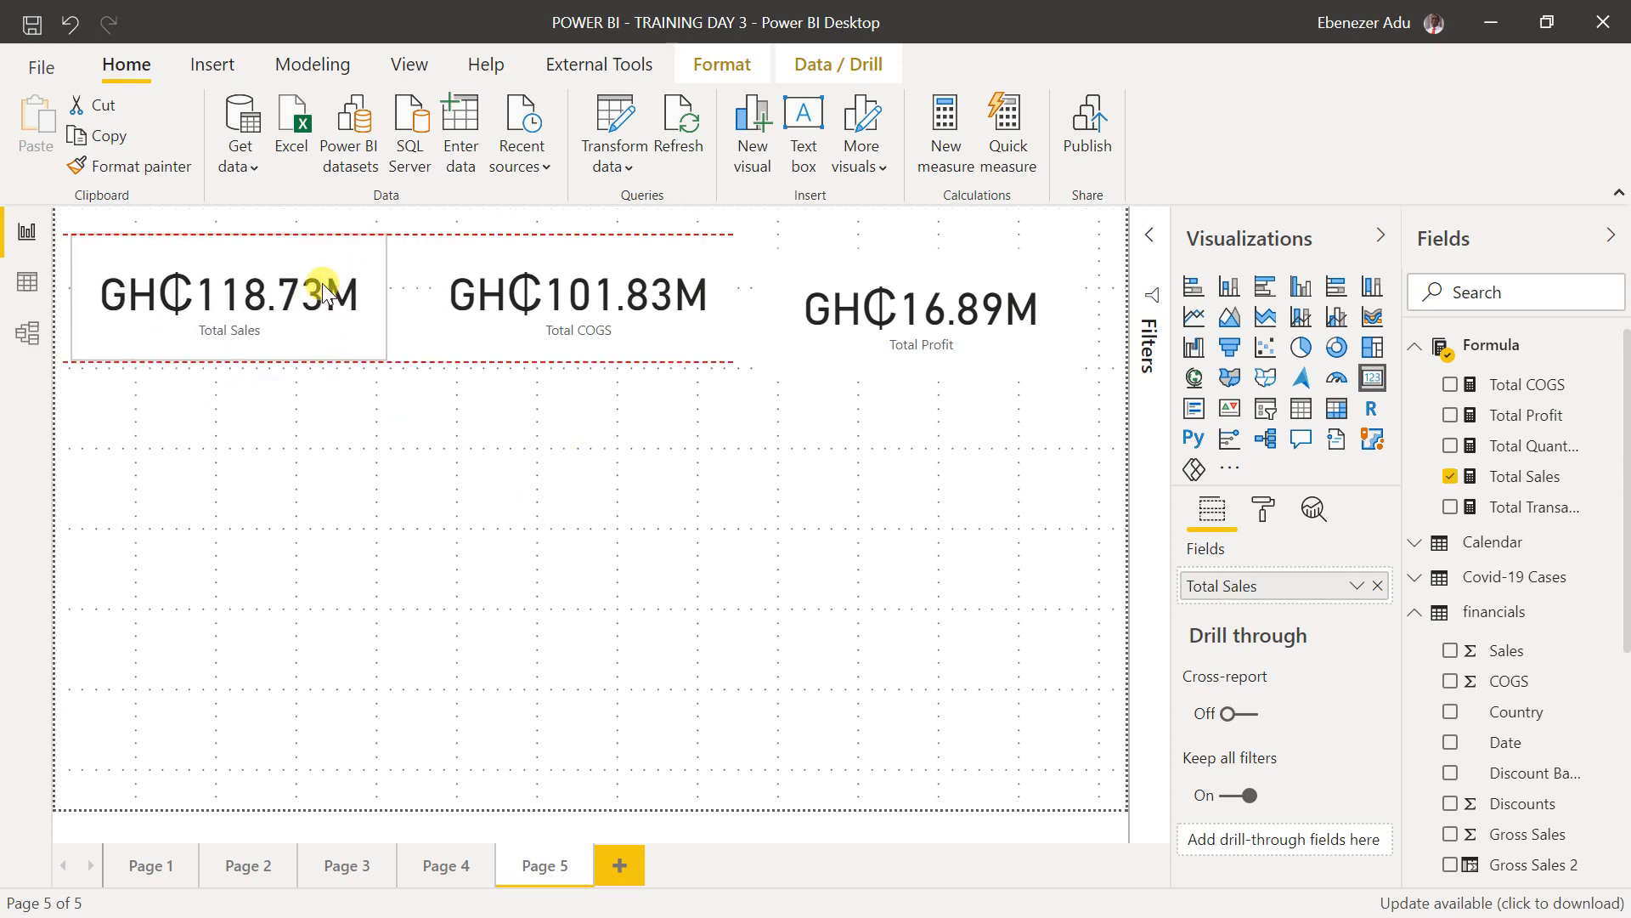
pyautogui.click(579, 459)
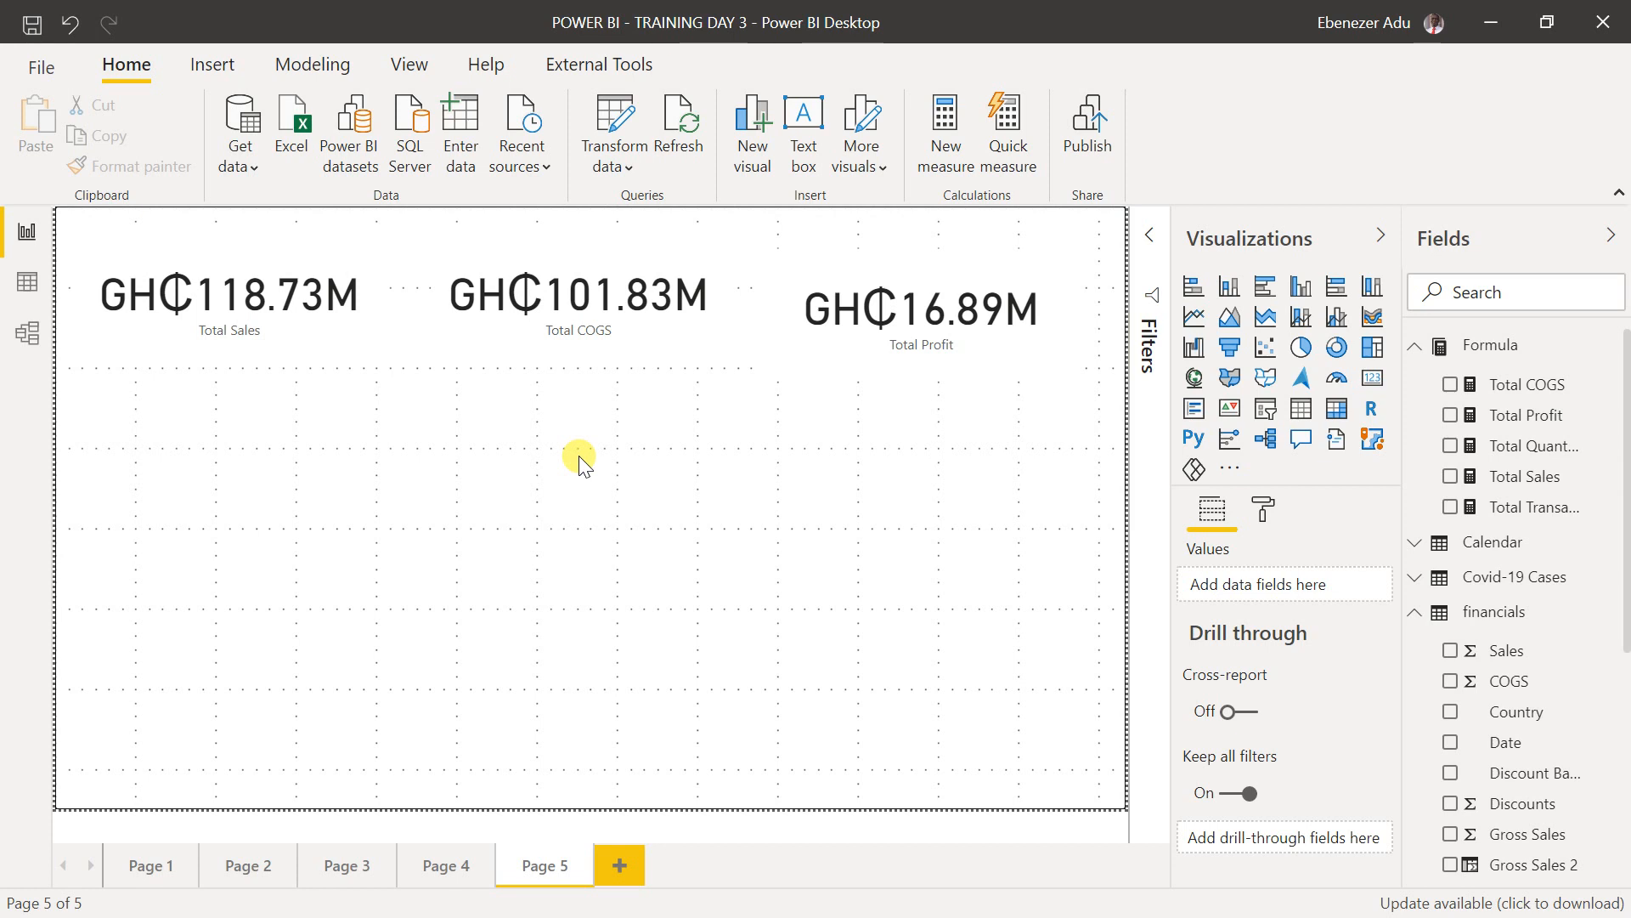
pyautogui.moveTo(820, 333); pyautogui.dragTo(848, 307)
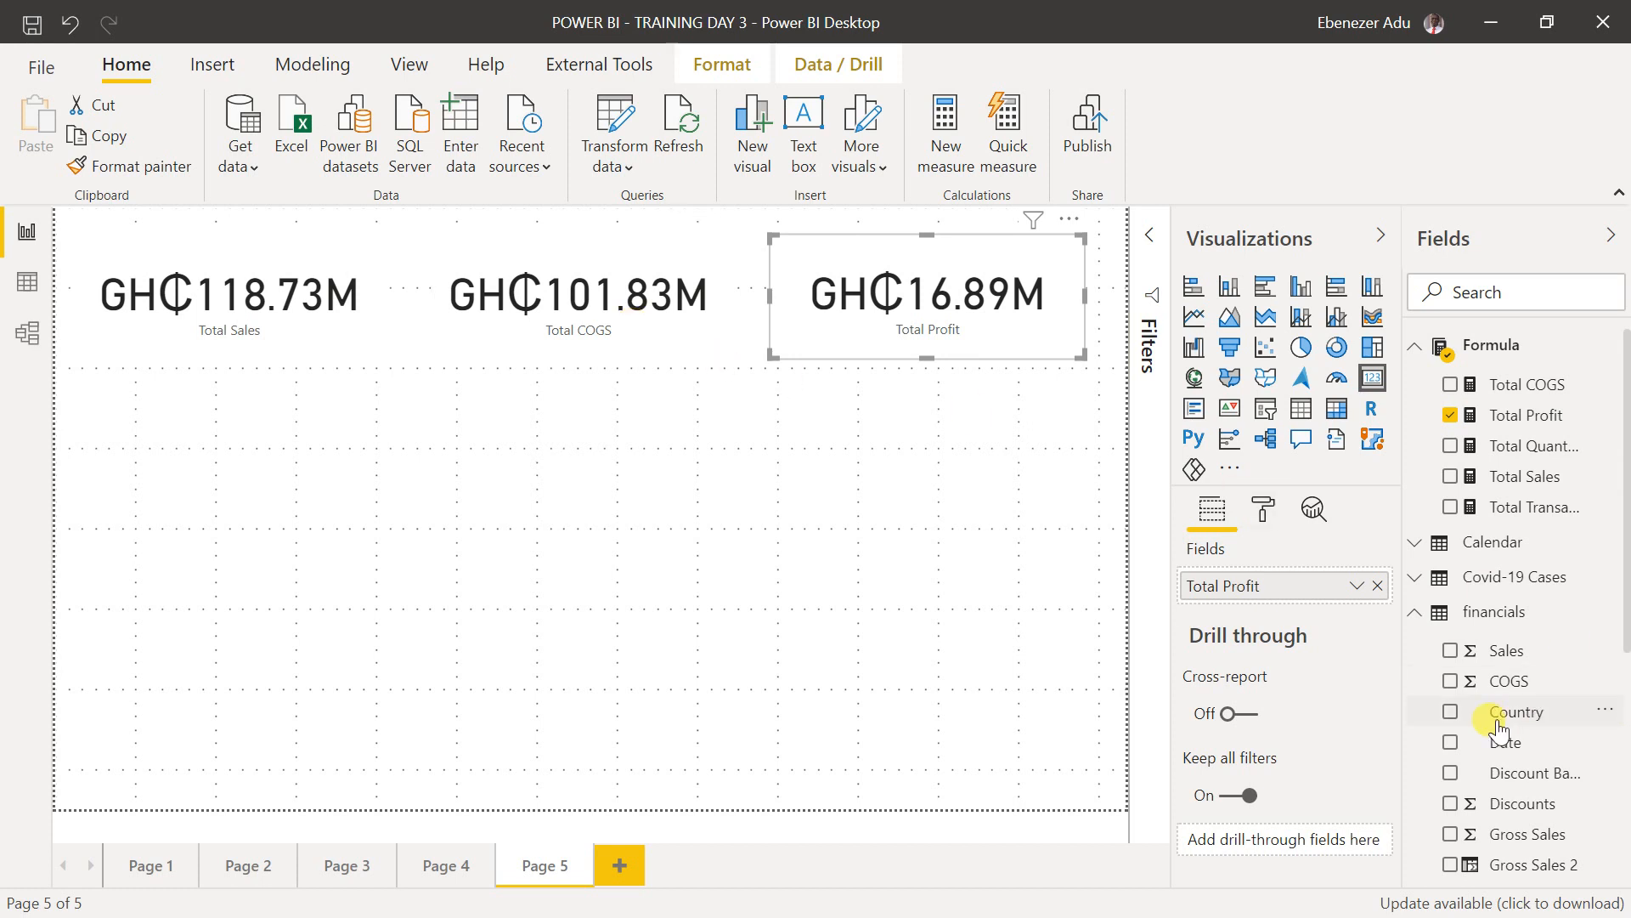
pyautogui.scroll(-2, 1497, 646)
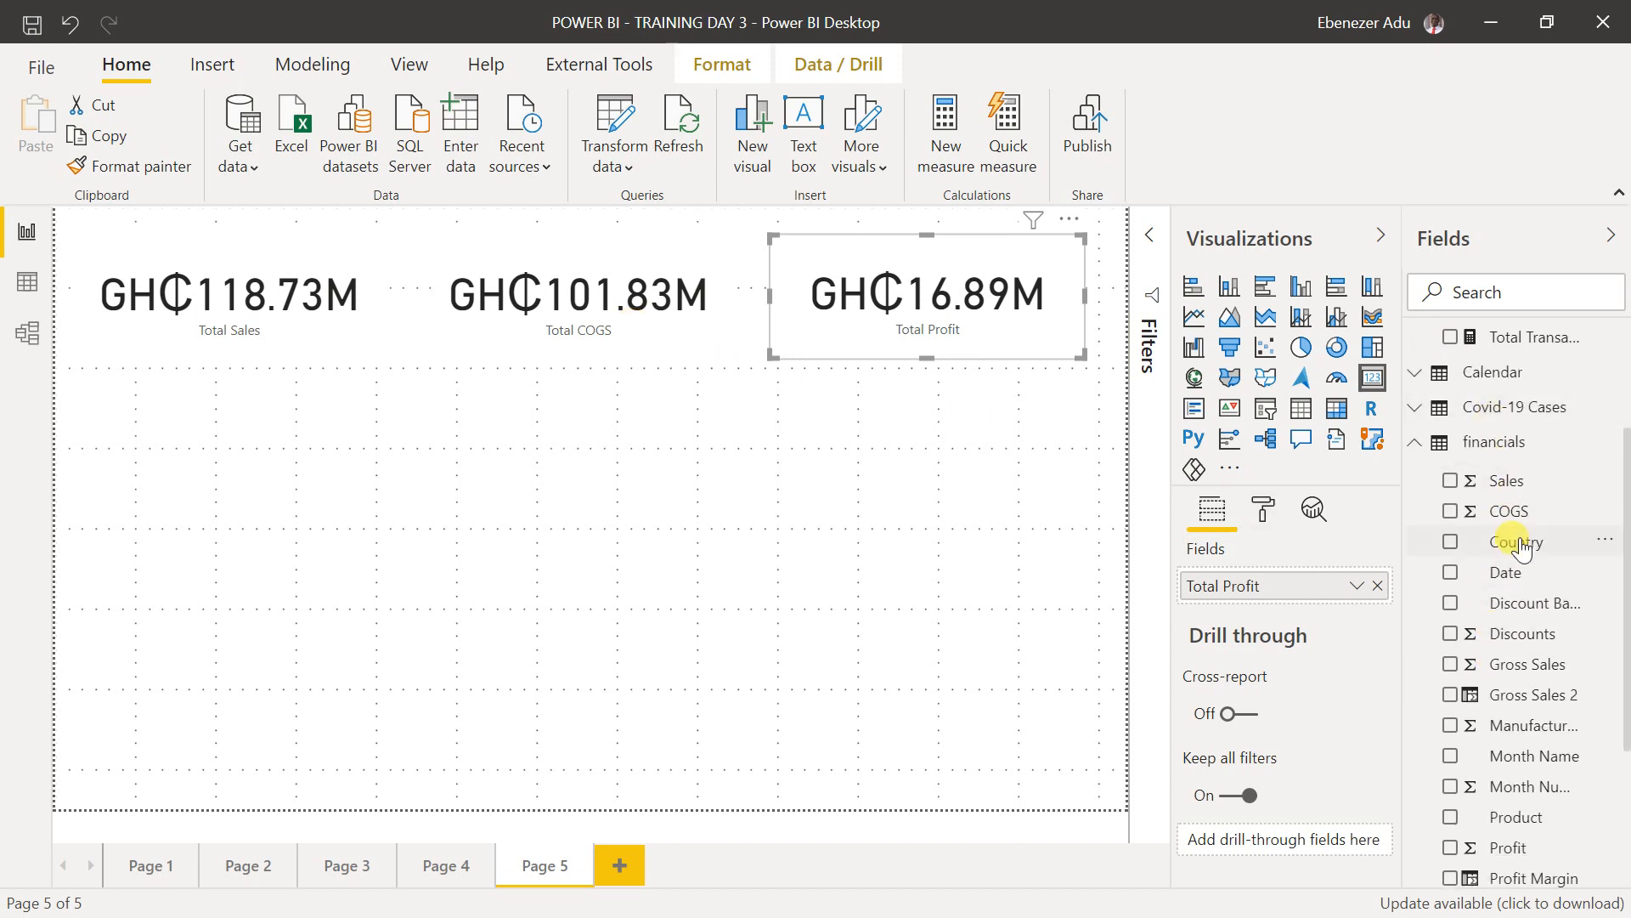
pyautogui.scroll(2, 1516, 543)
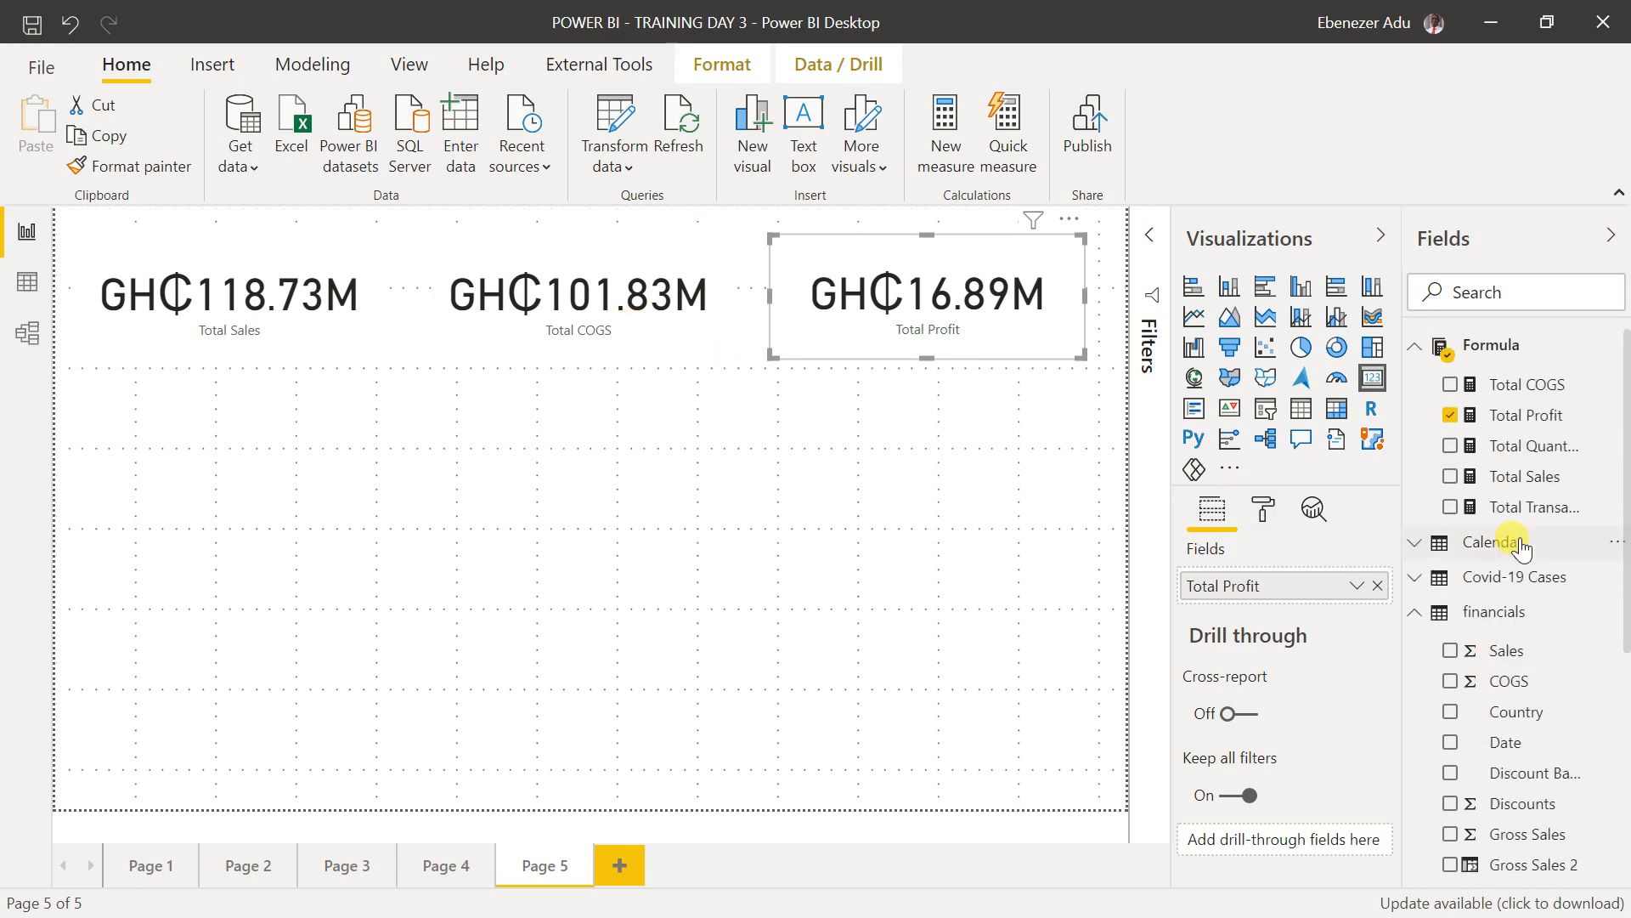
pyautogui.click(661, 530)
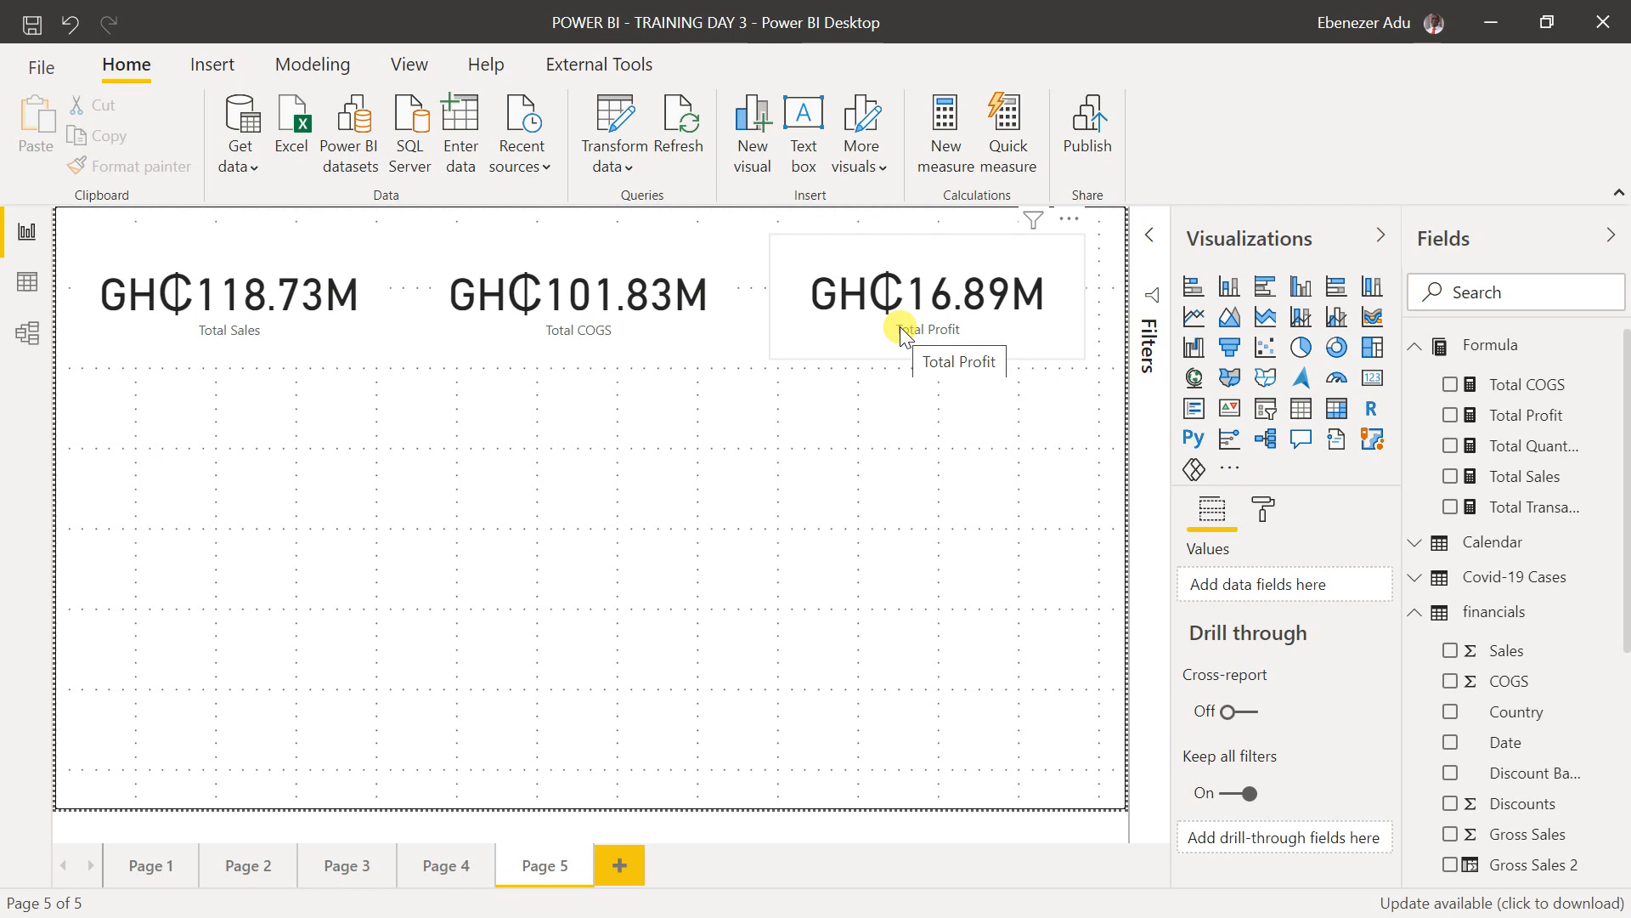
# - Fine-tune the positions of the Total COGS and Total Profit cards to align them with the Total Sales card
pyautogui.moveTo(669, 301)
pyautogui.mouseDown()
pyautogui.moveTo(681, 265)
pyautogui.moveTo(681, 299)
pyautogui.mouseUp()
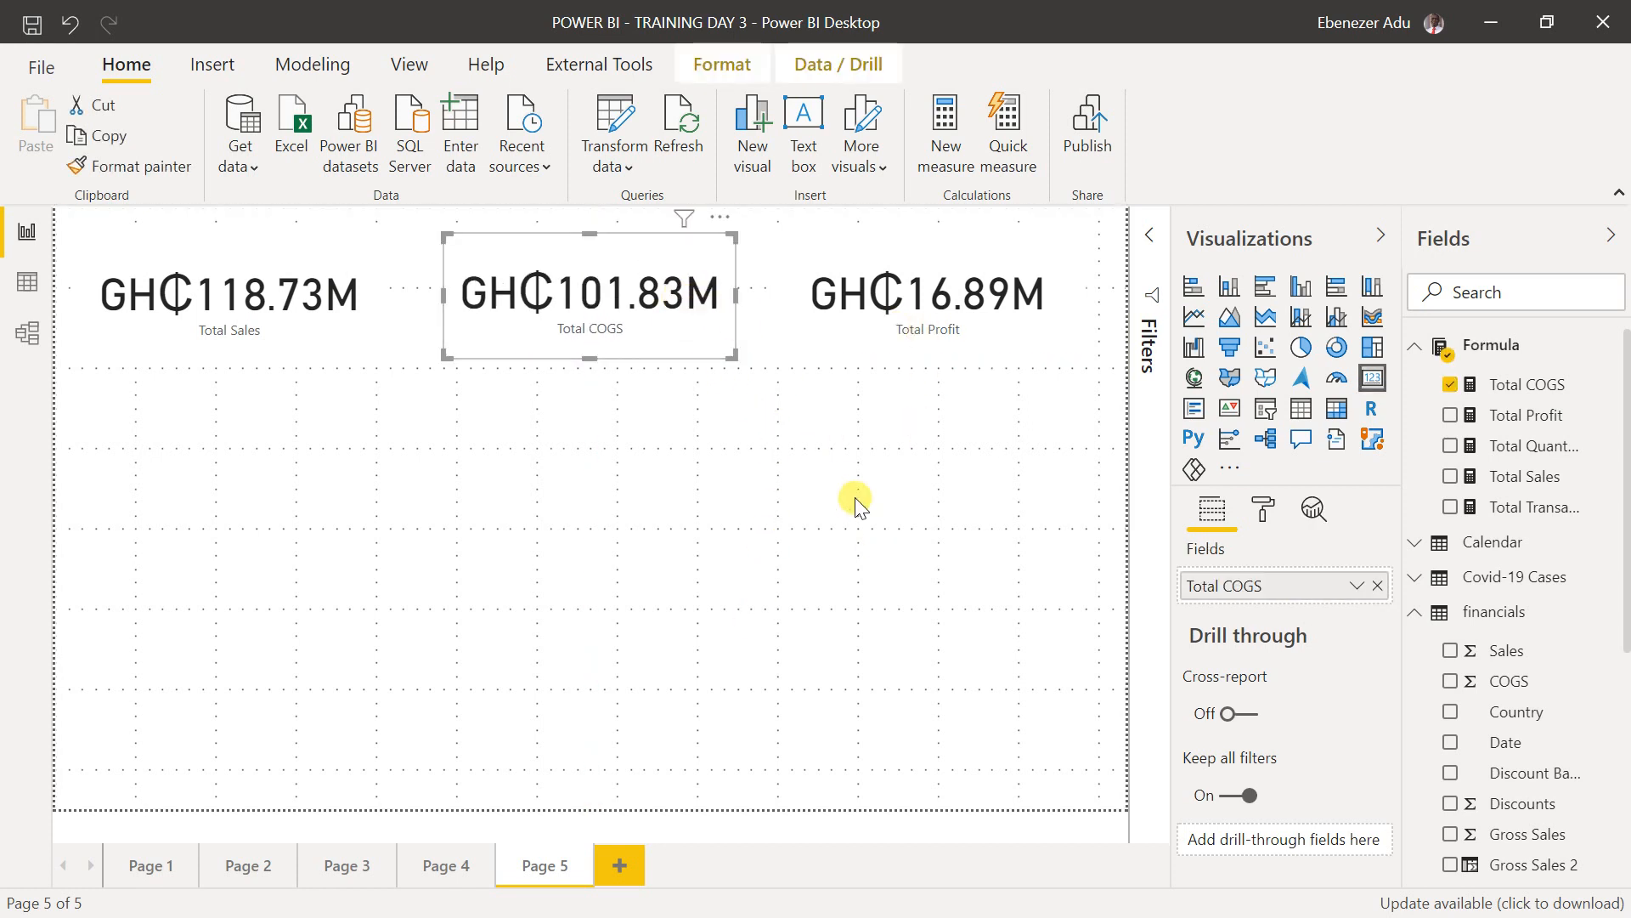
pyautogui.click(287, 294)
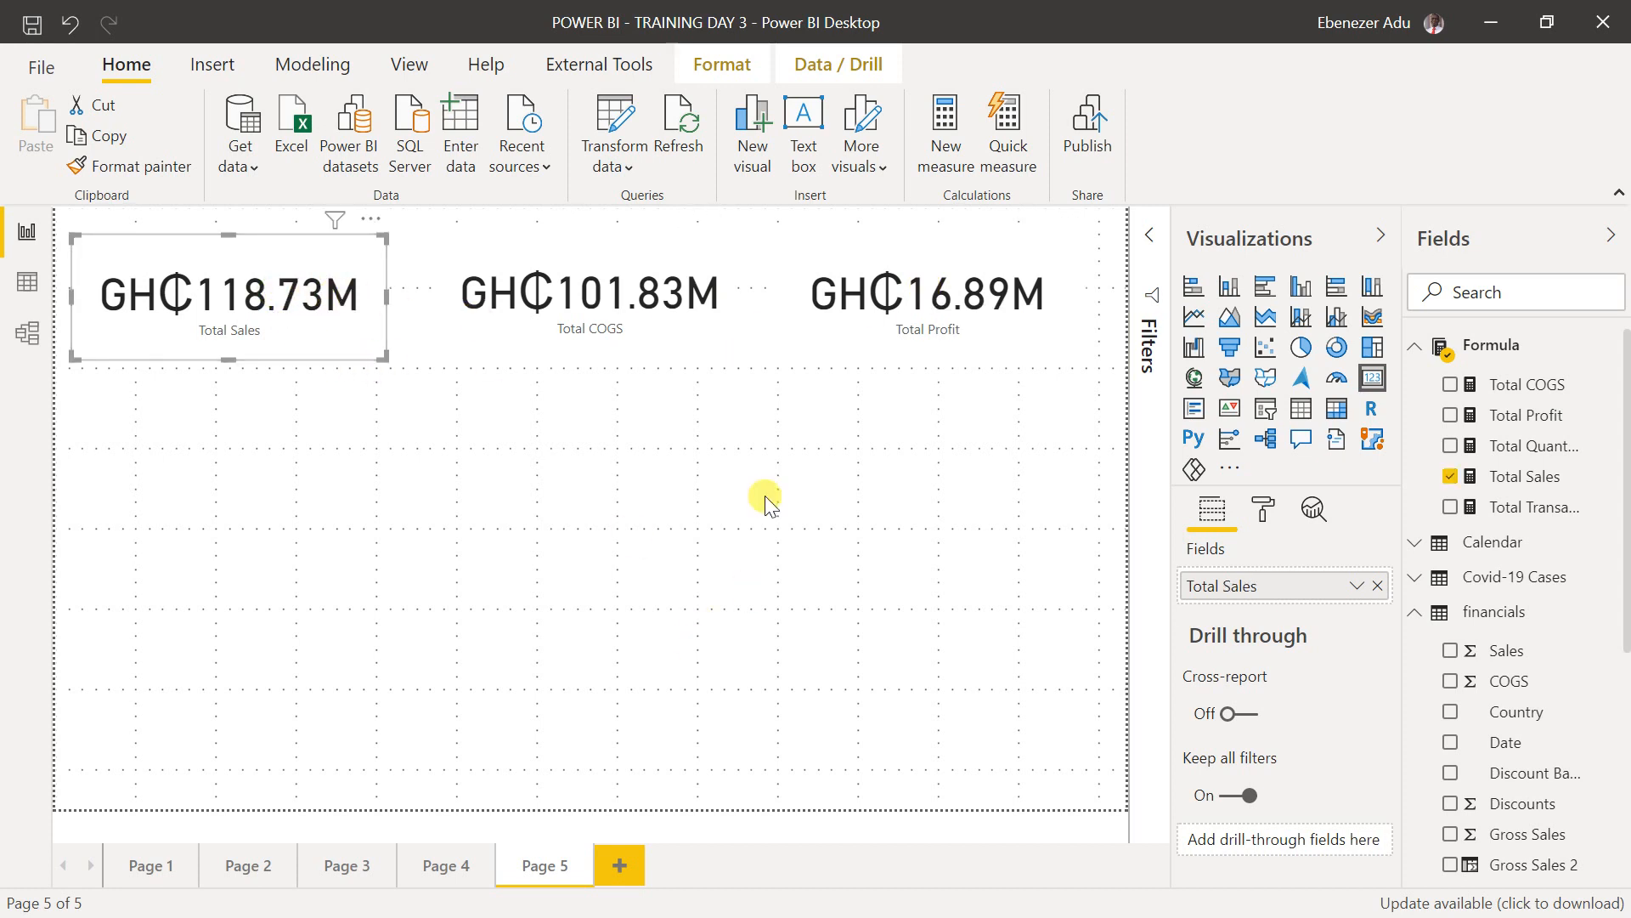
pyautogui.click(668, 299)
pyautogui.moveTo(666, 295); pyautogui.dragTo(656, 292)
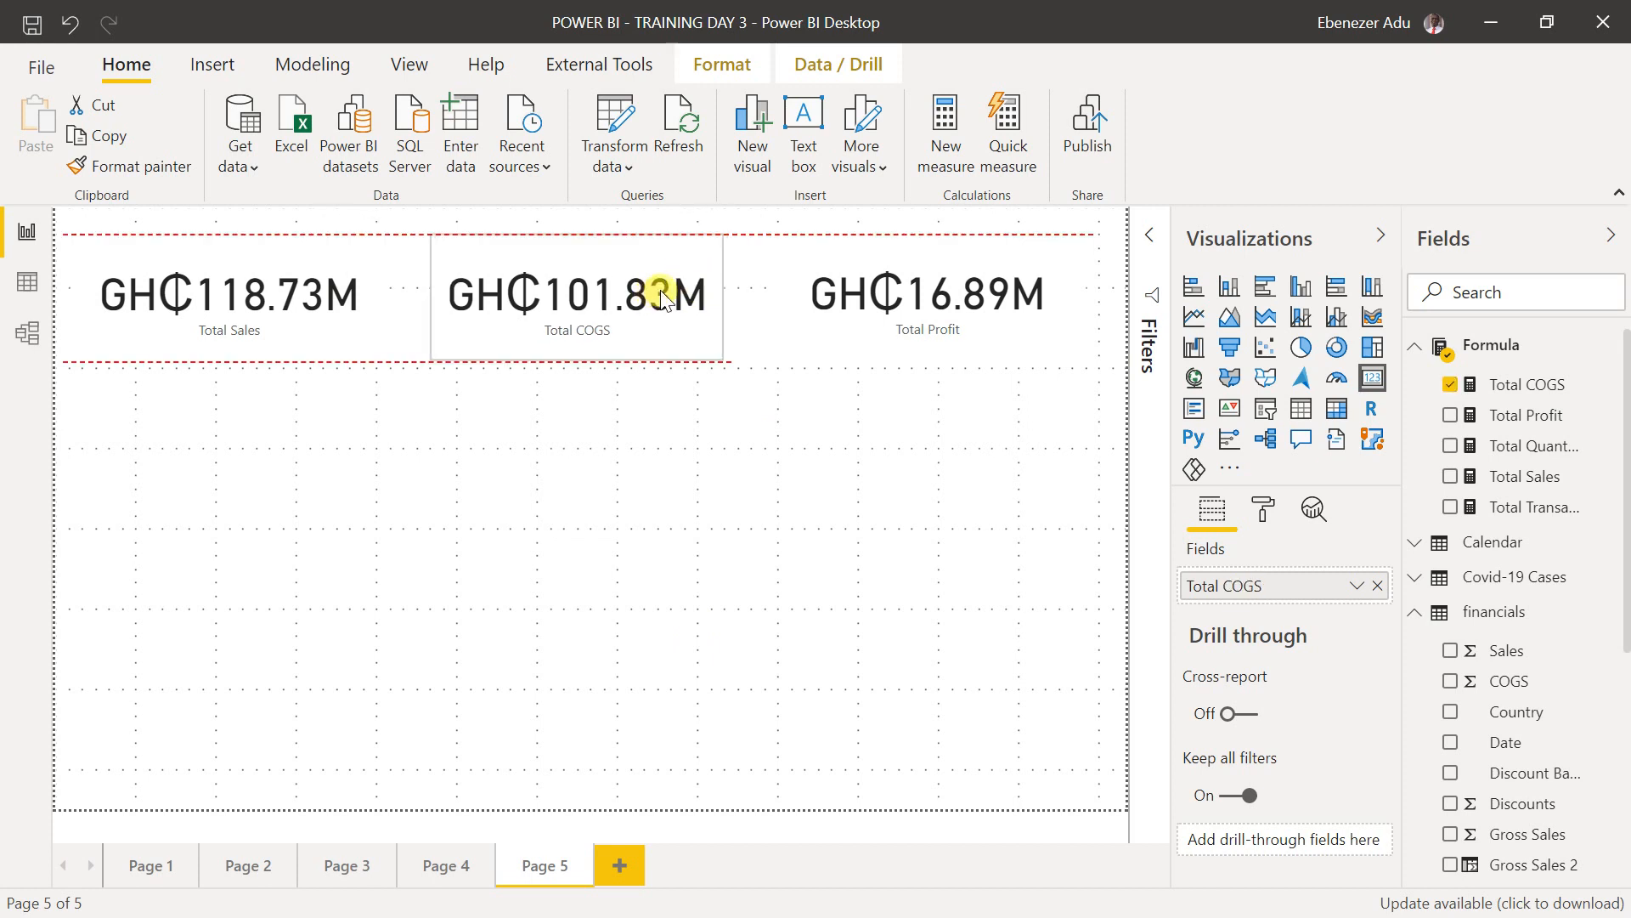
pyautogui.click(879, 302)
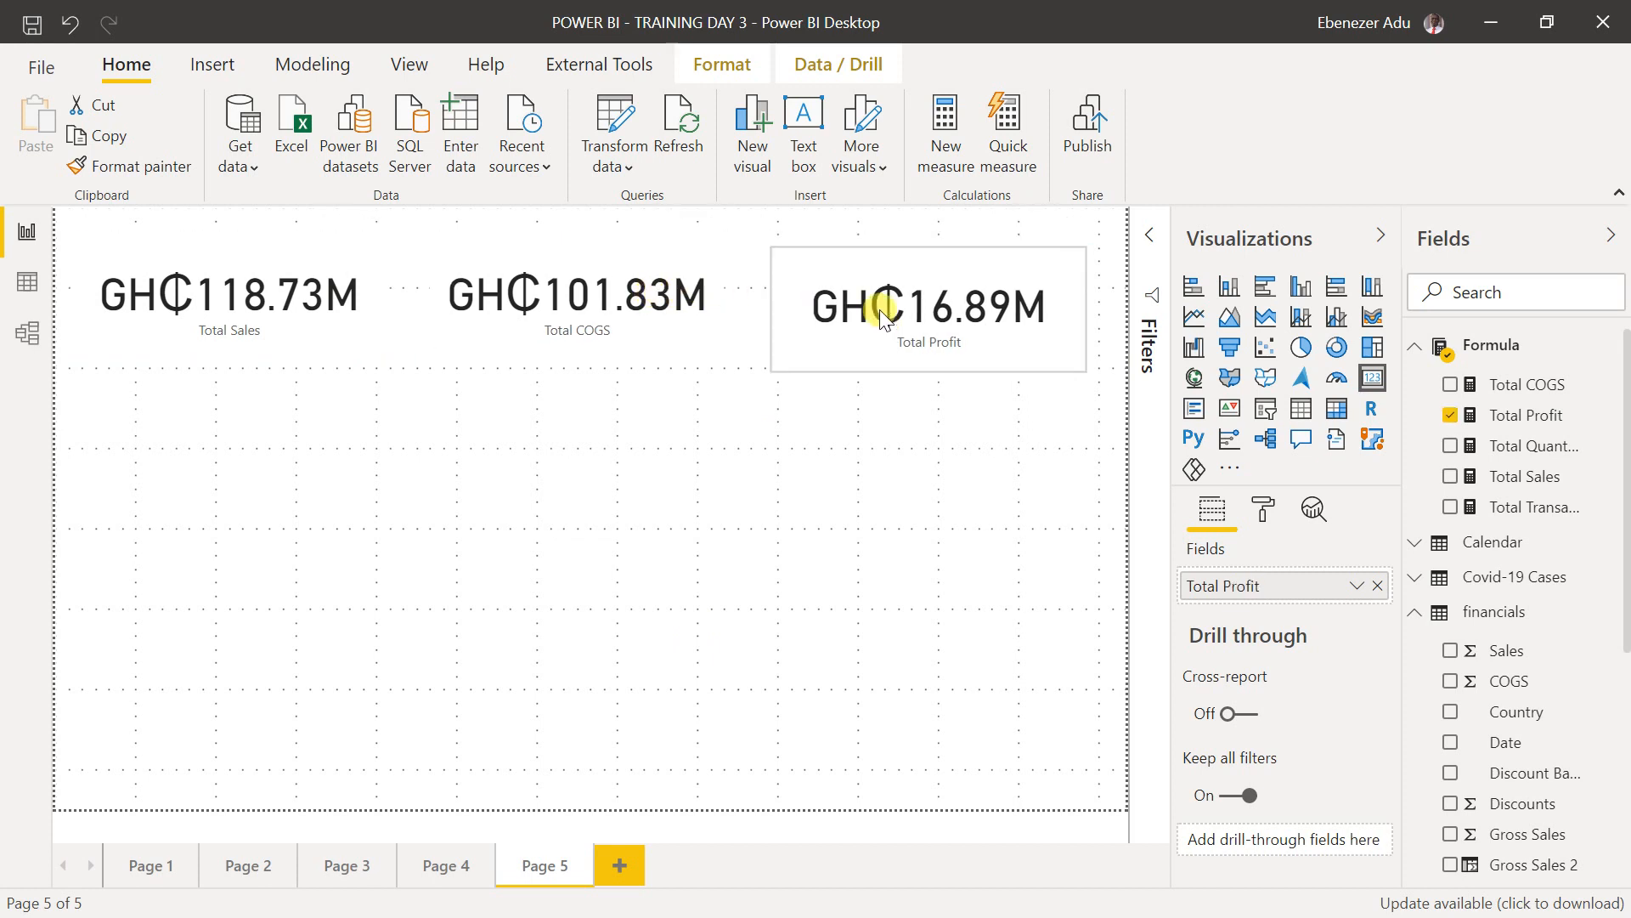
pyautogui.click(454, 524)
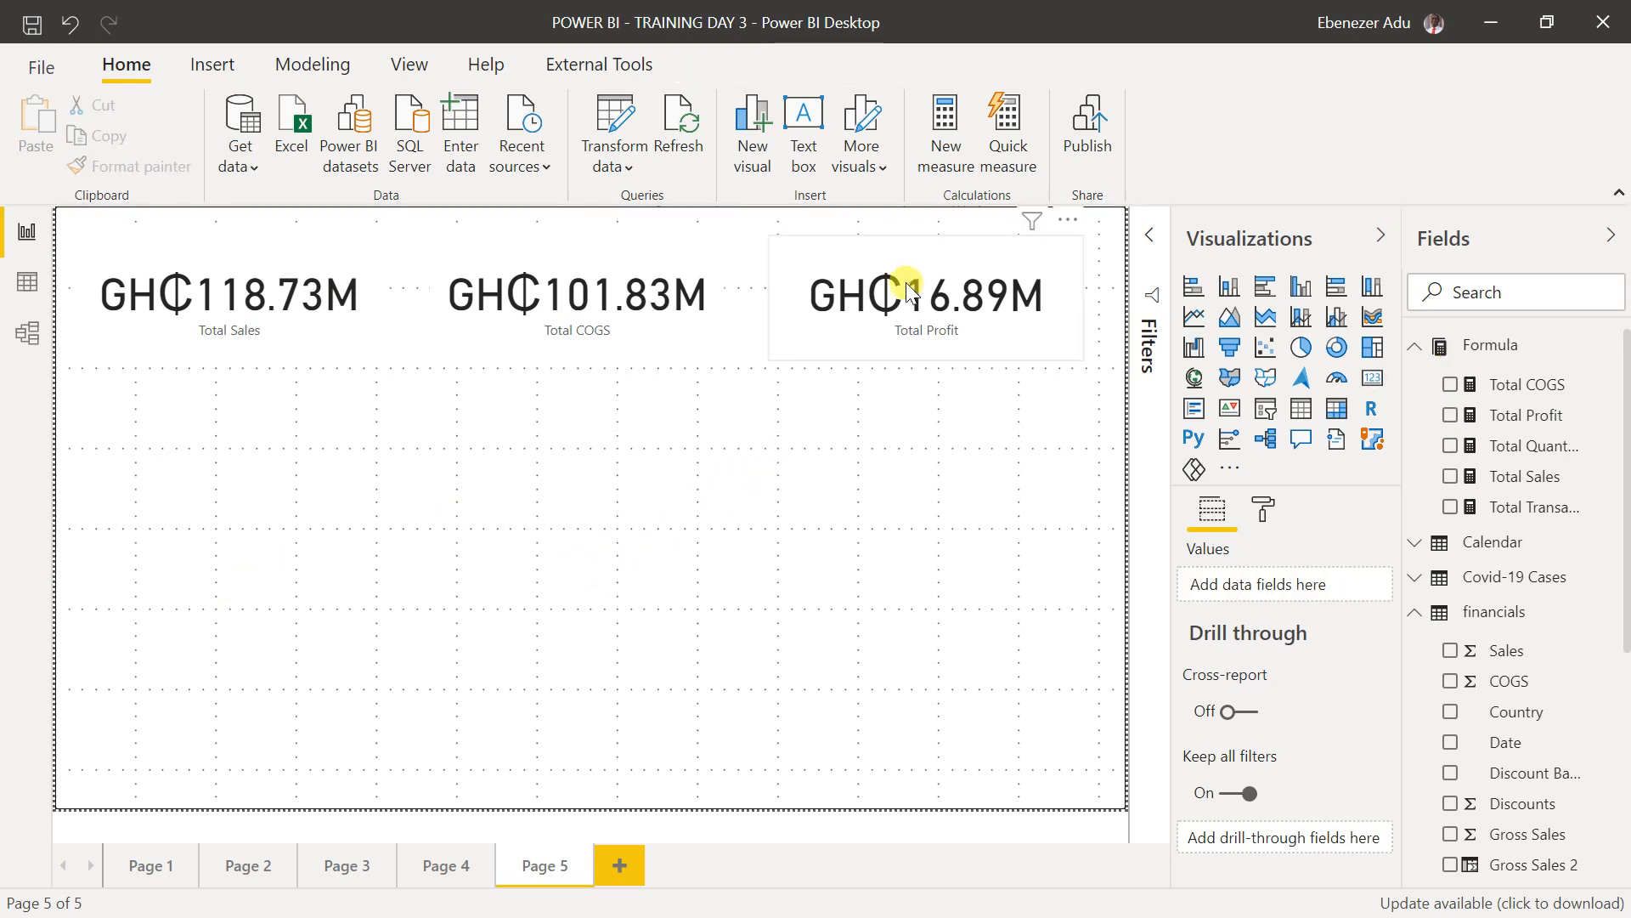
pyautogui.click(338, 311)
pyautogui.click(646, 349)
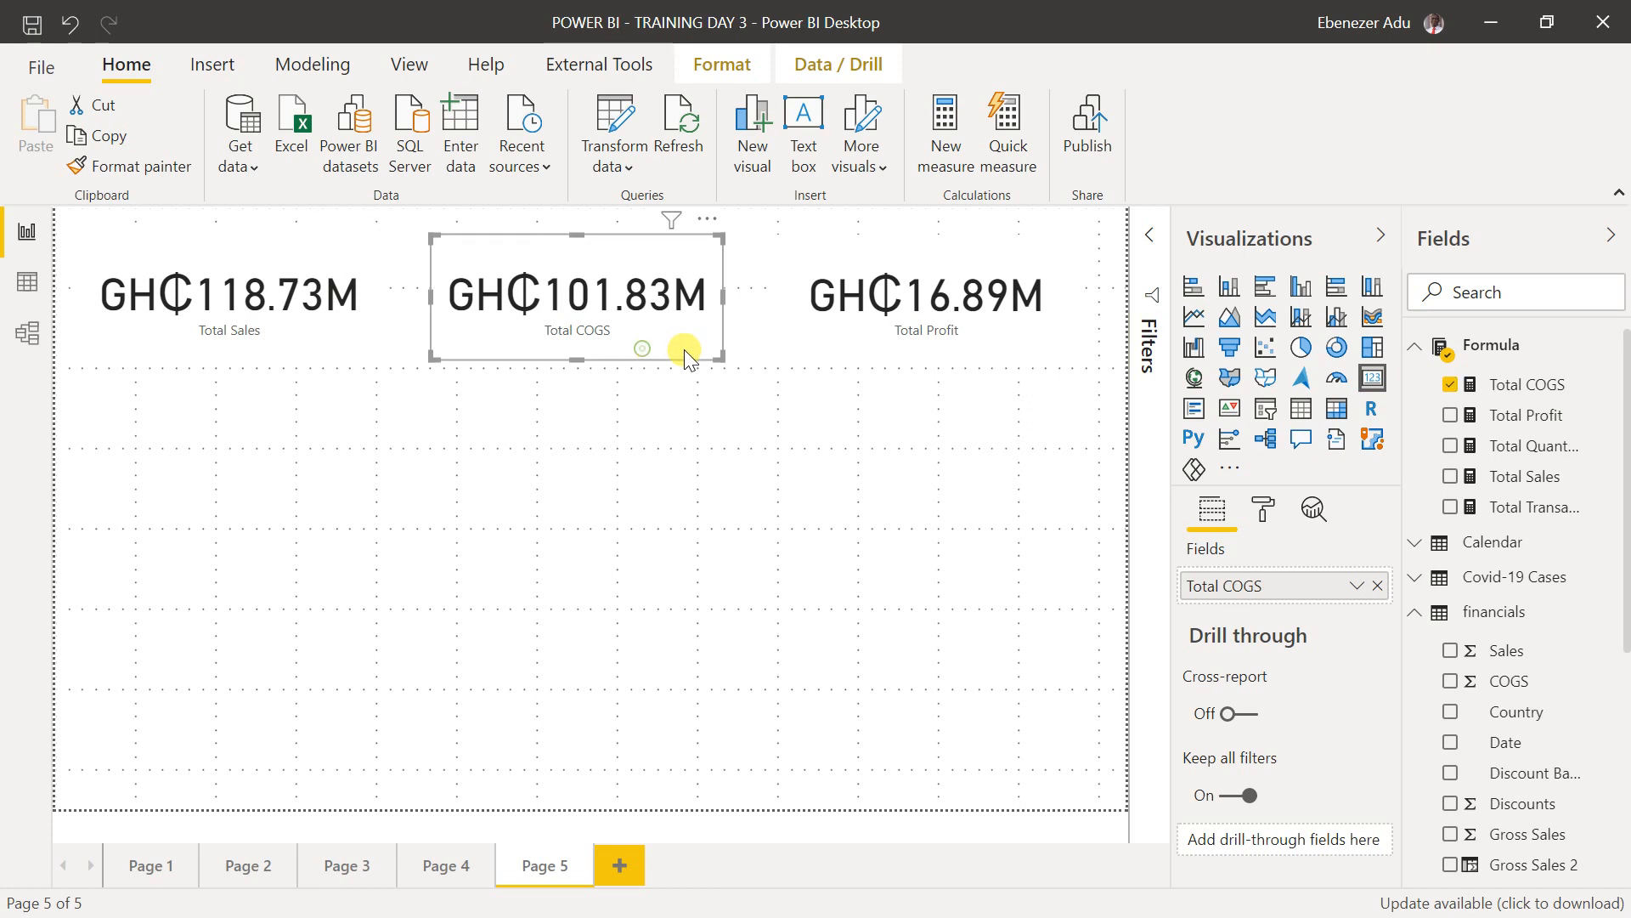
pyautogui.click(882, 334)
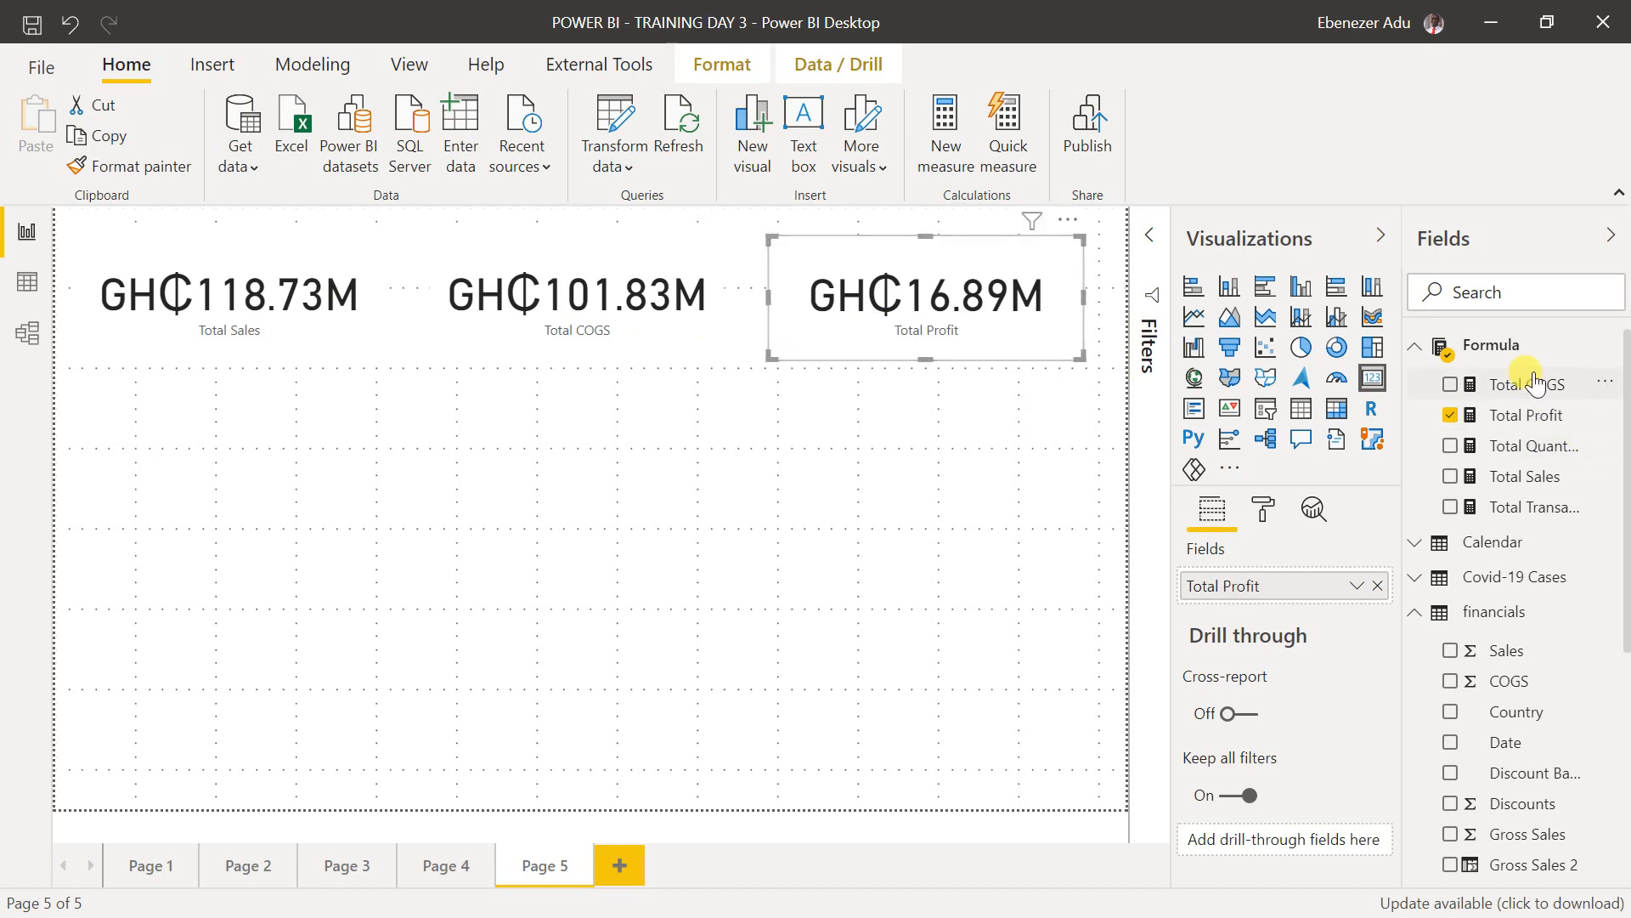
# - Add a table visual below the row of cards, enlarge it and move it toward the middle of the page
pyautogui.click(1031, 535)
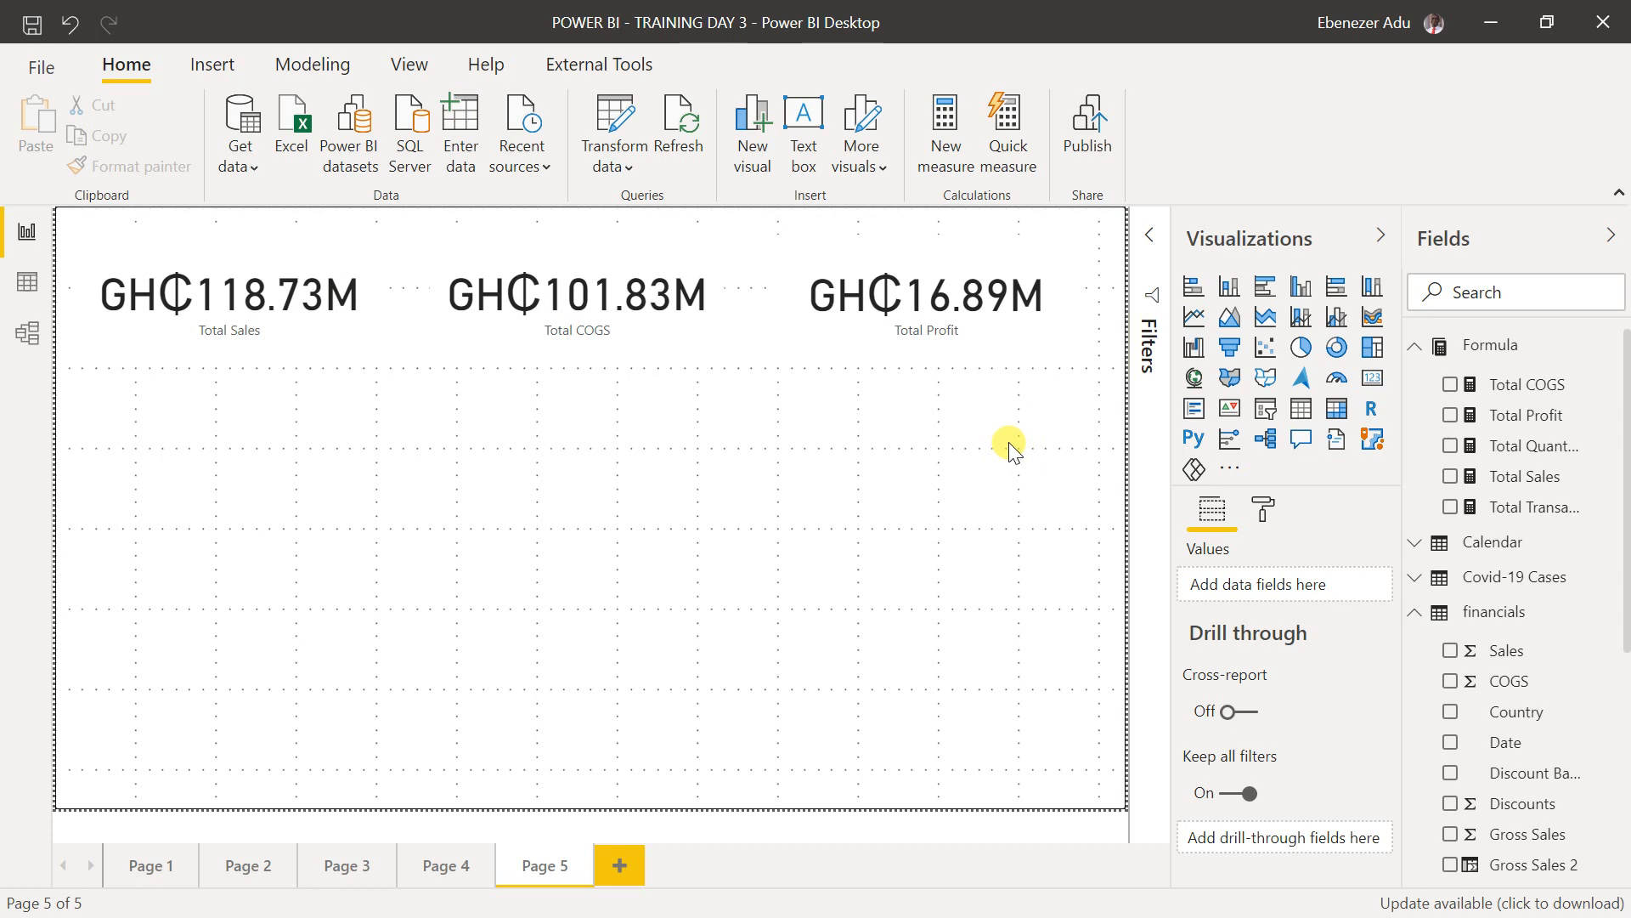
pyautogui.click(1301, 408)
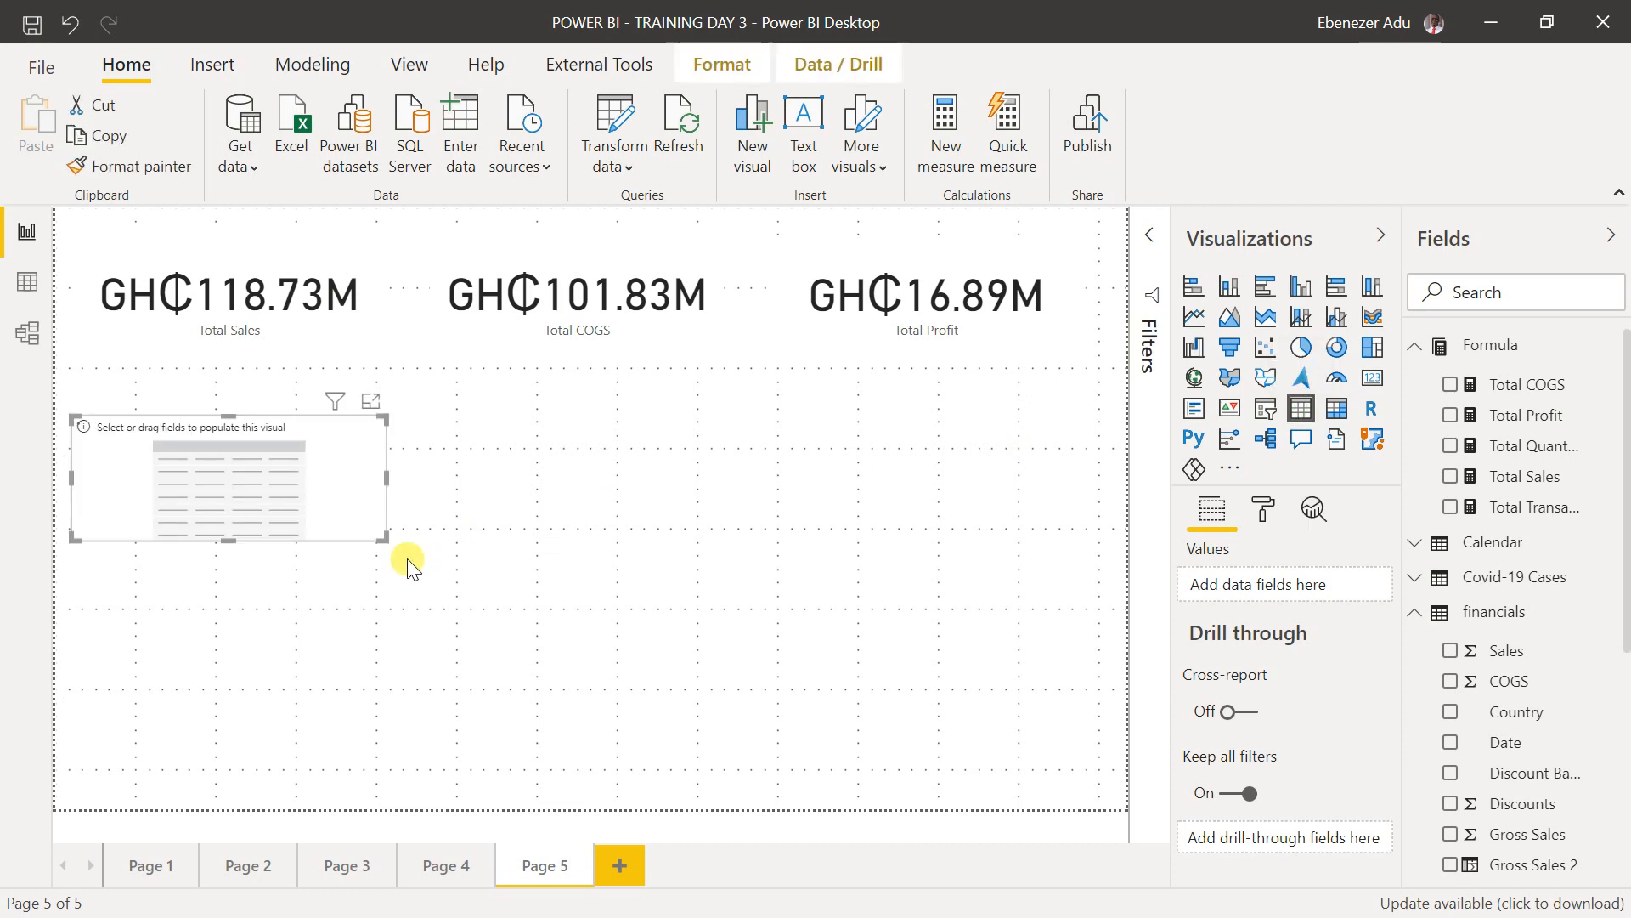
pyautogui.moveTo(382, 537); pyautogui.dragTo(532, 782)
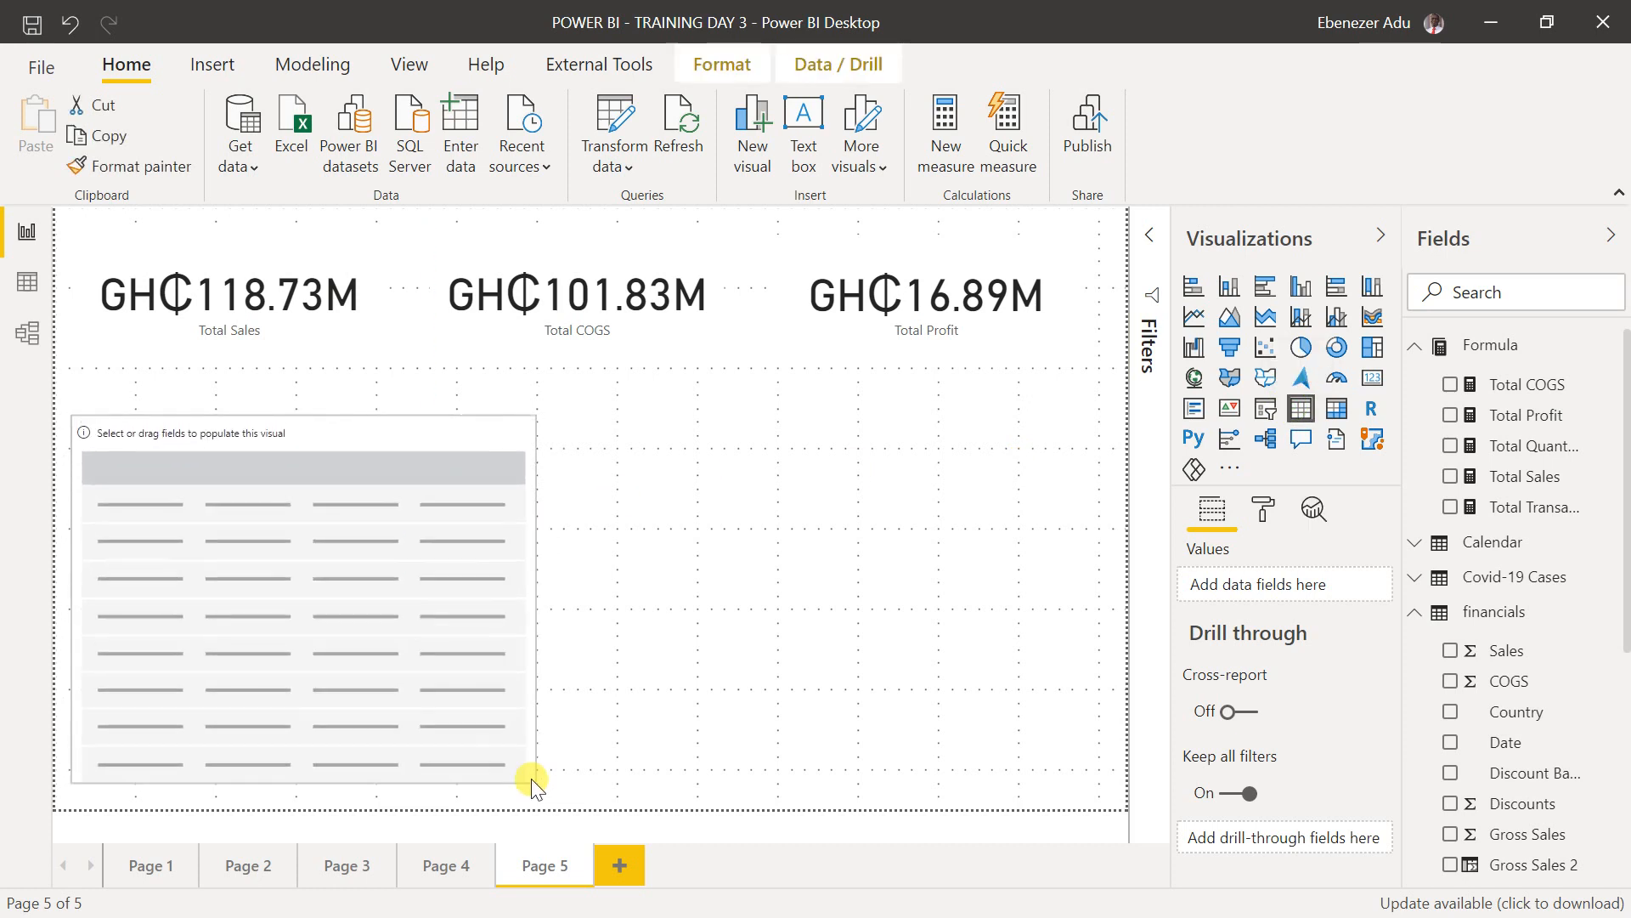
pyautogui.moveTo(146, 513); pyautogui.dragTo(280, 504)
# - Fill the table visual with Country from financials and the Total Sales measure, and shrink it to fit its rows
pyautogui.scroll(-2, 1500, 652)
pyautogui.scroll(-1, 1500, 653)
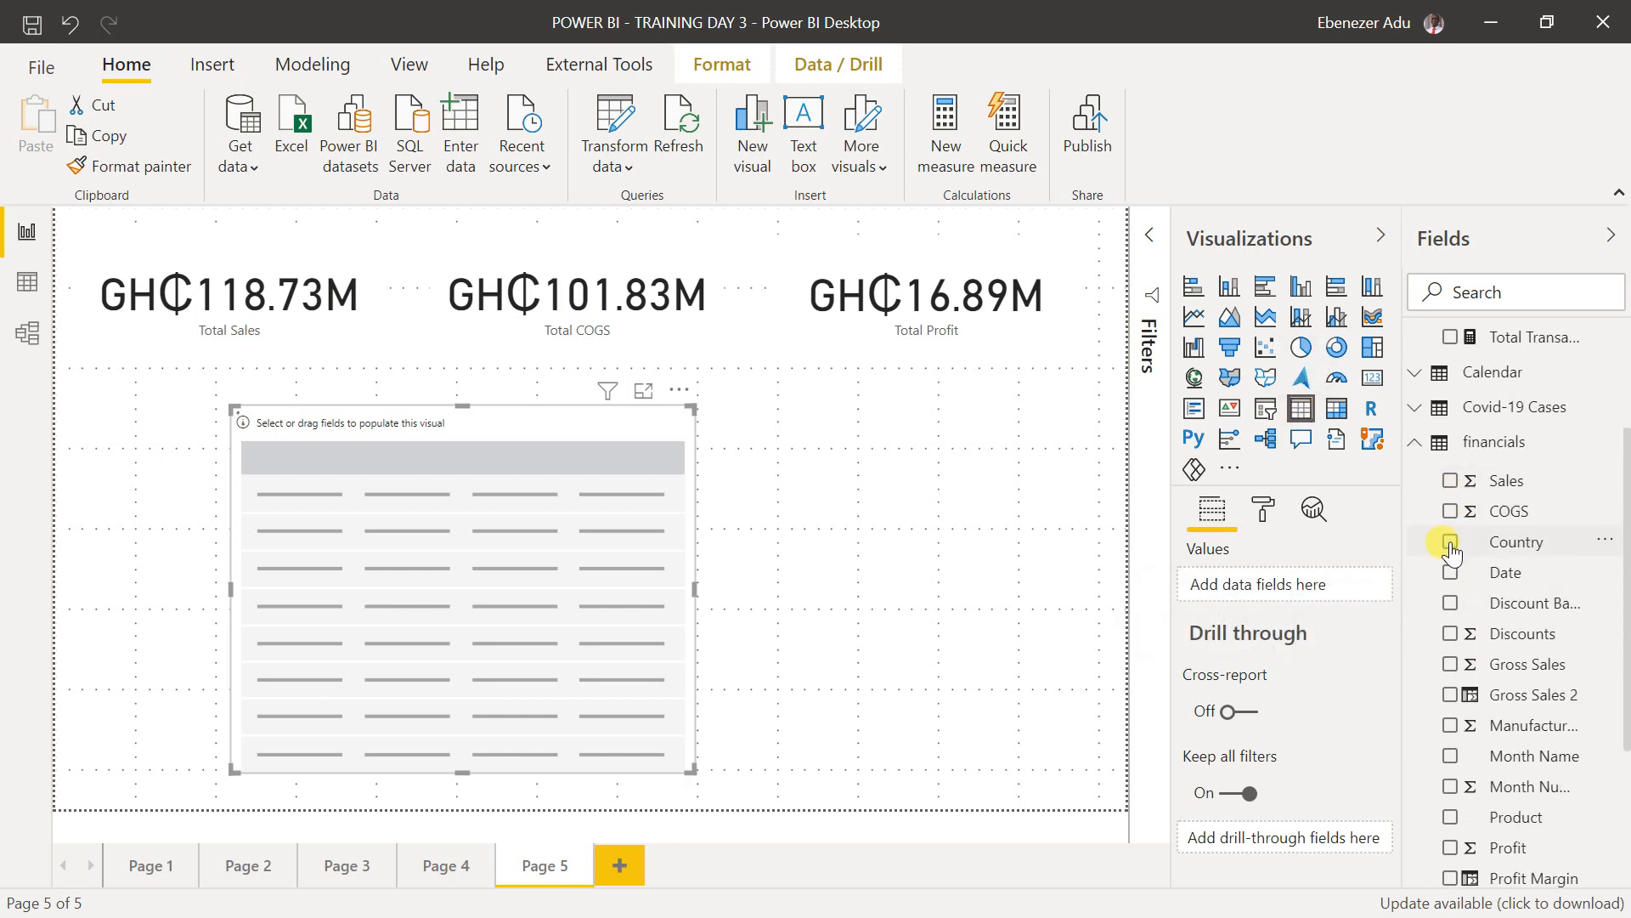
pyautogui.moveTo(1492, 546)
pyautogui.mouseDown()
pyautogui.moveTo(1419, 585)
pyautogui.moveTo(1274, 572)
pyautogui.moveTo(1278, 584)
pyautogui.mouseUp()
pyautogui.scroll(3, 1547, 528)
pyautogui.scroll(2, 1529, 493)
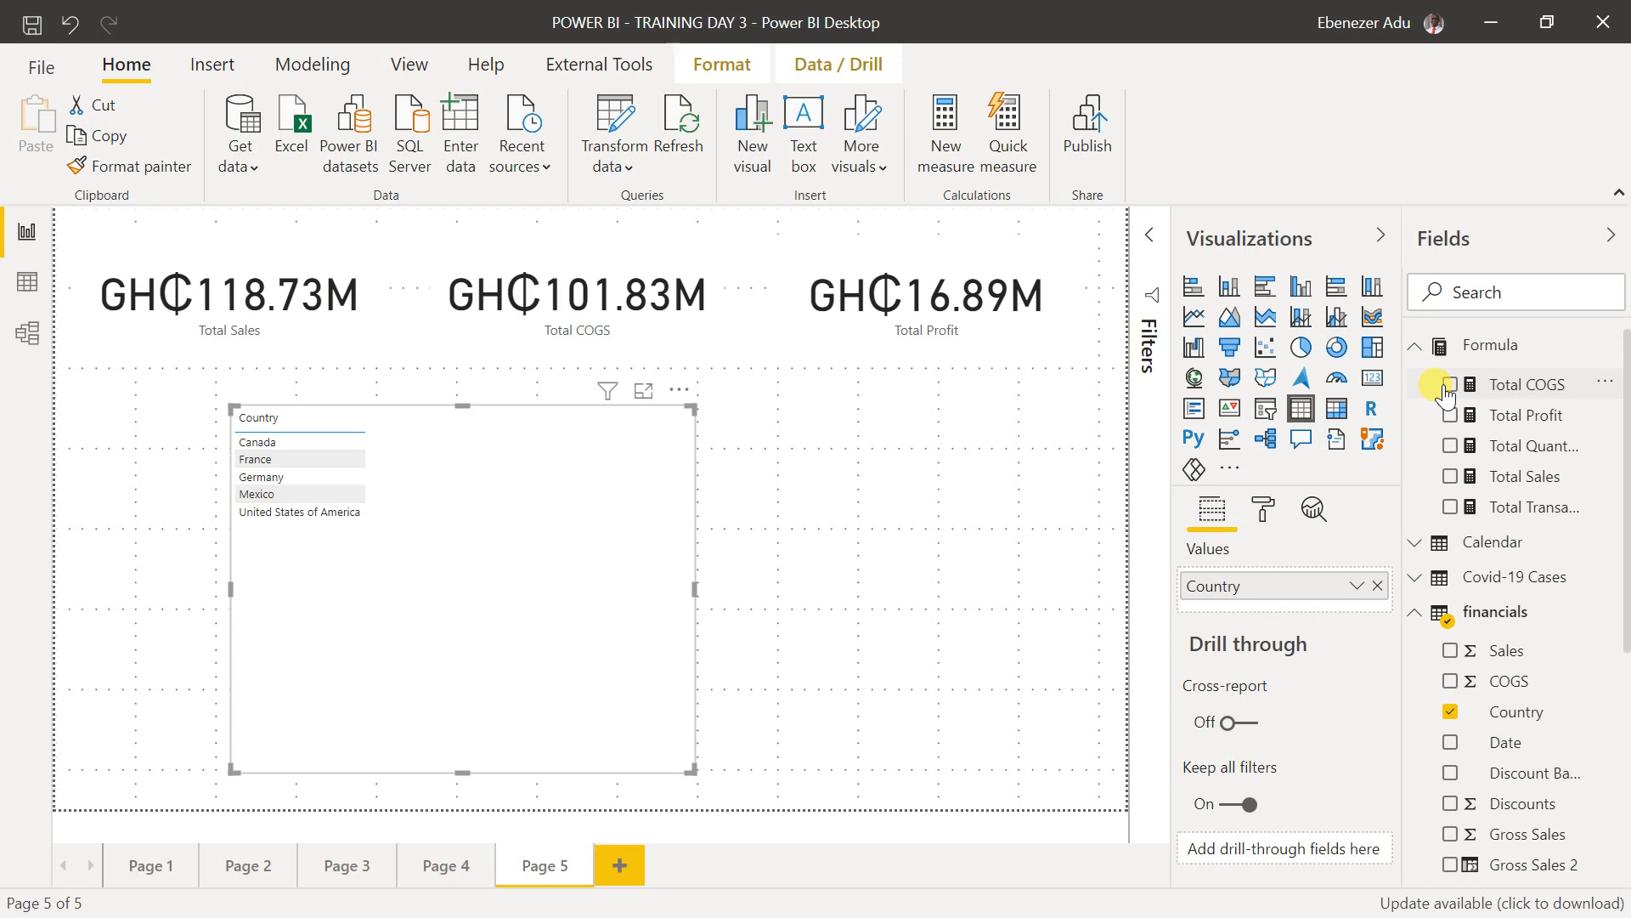
pyautogui.click(1449, 477)
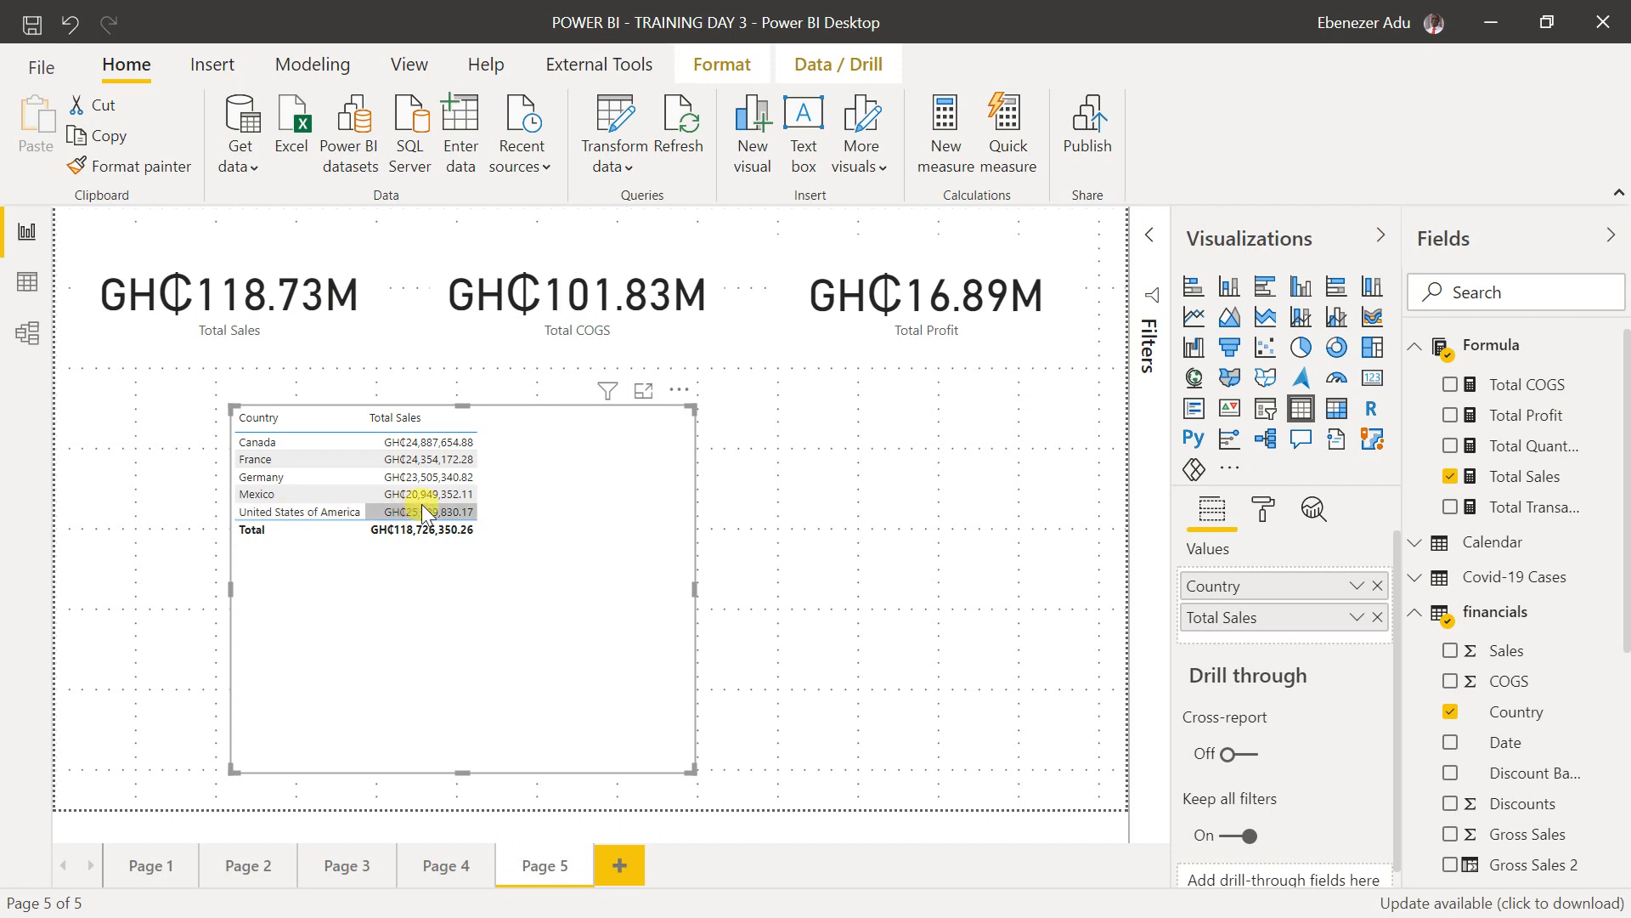
pyautogui.moveTo(696, 771); pyautogui.dragTo(527, 563)
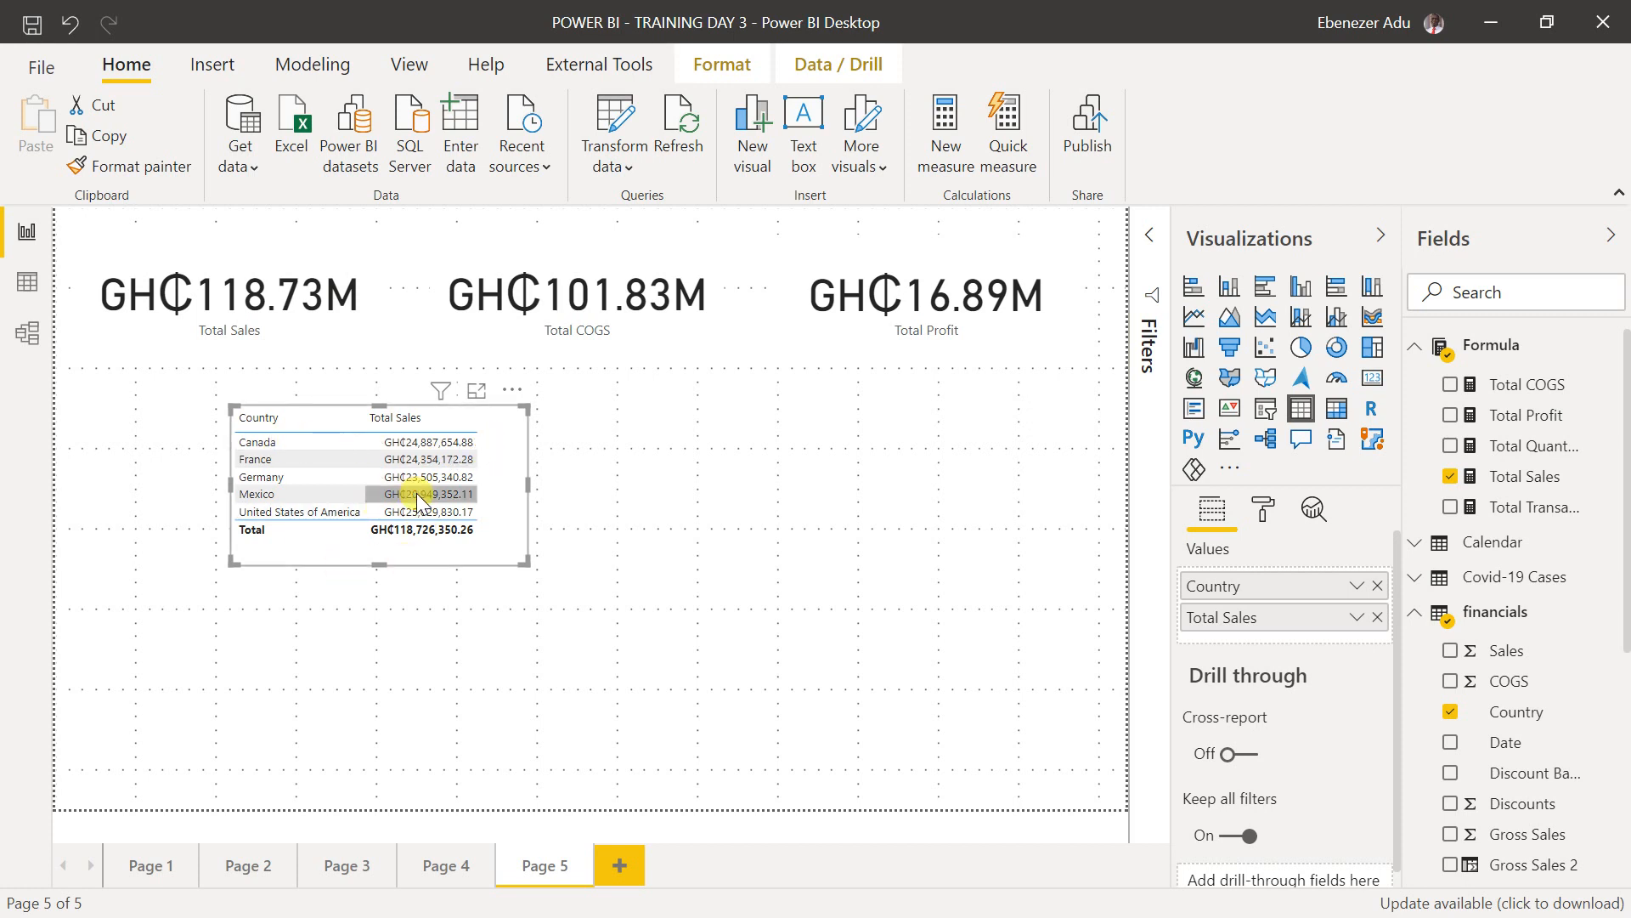
# - Cross-filter the cards by the Canada row of the table visual, and clear that selection
pyautogui.click(282, 438)
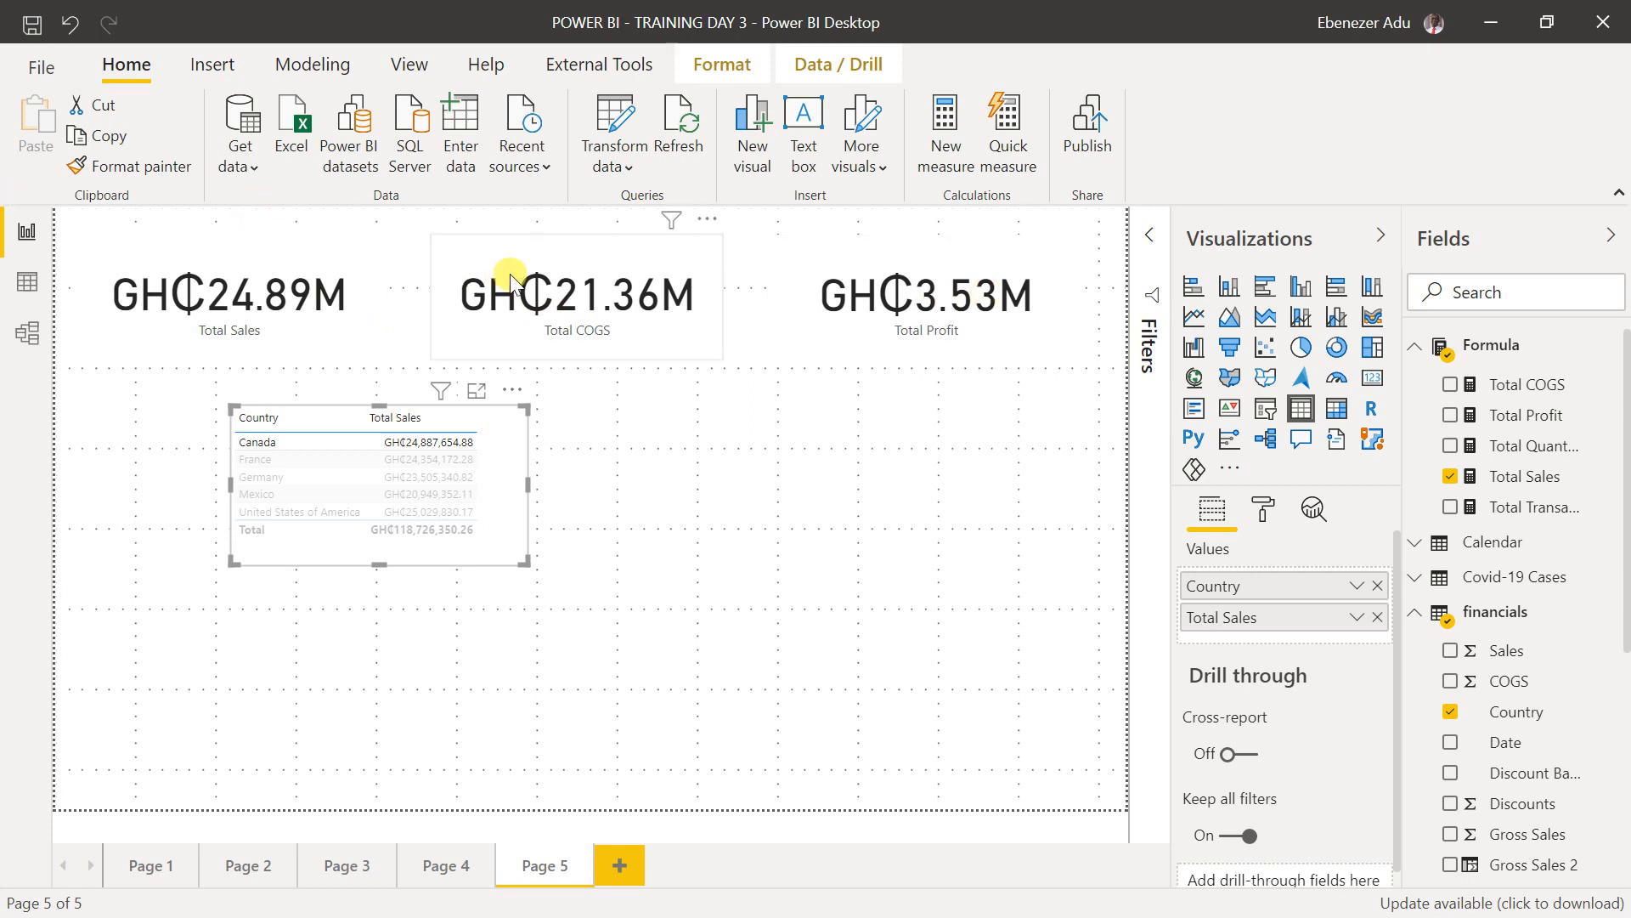
pyautogui.click(303, 447)
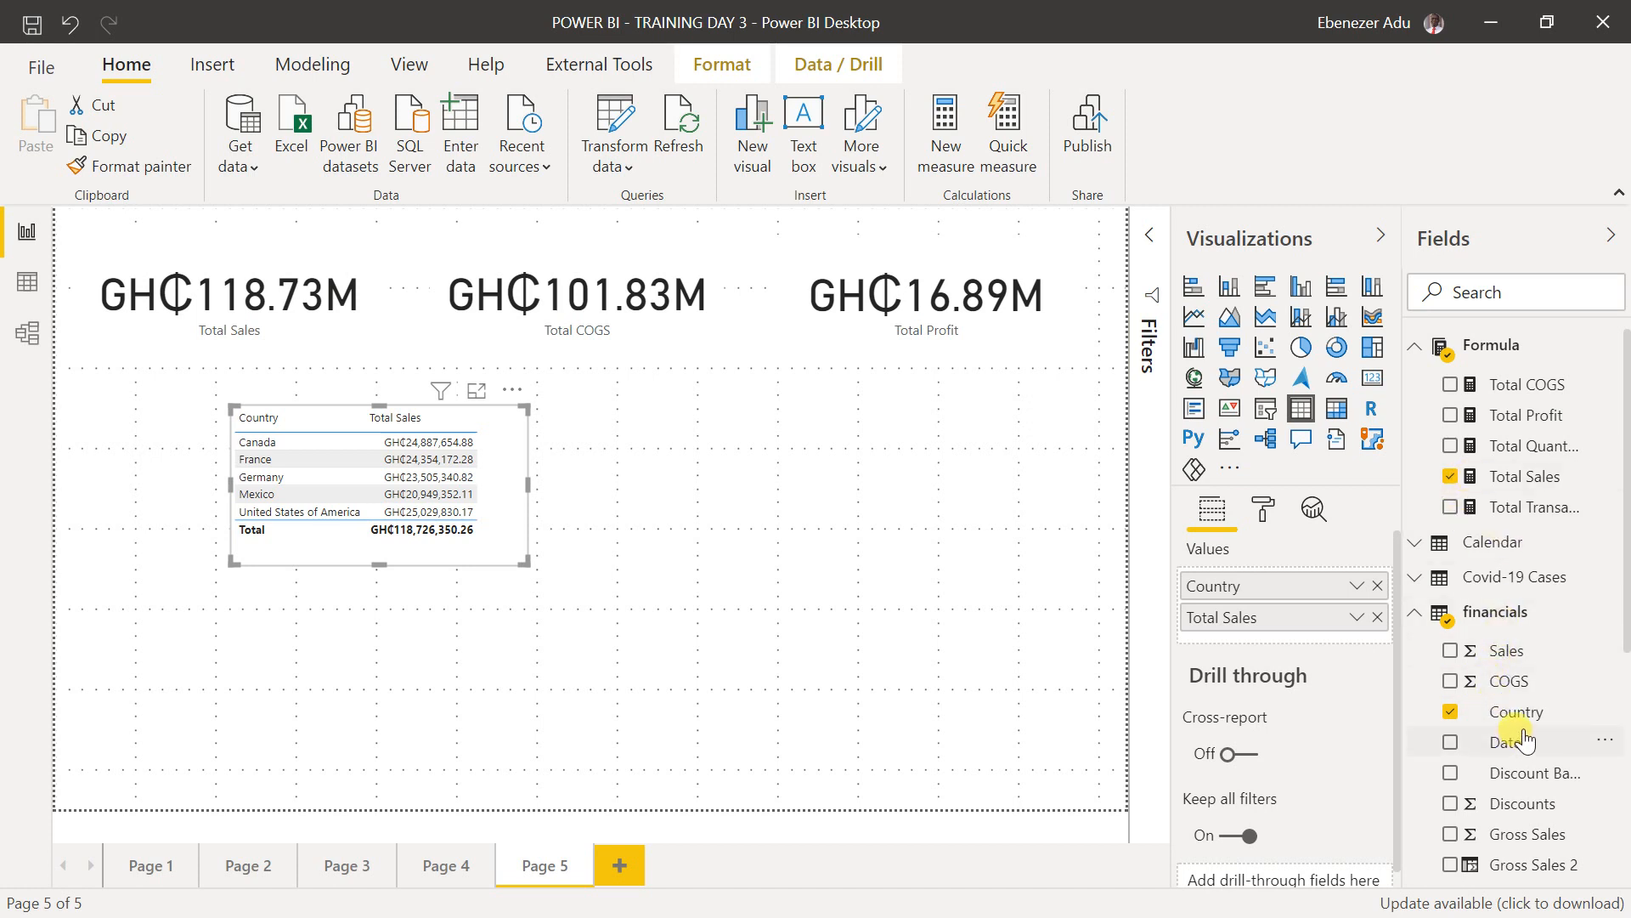
# - Add Product from financials between Country and Total Sales in the table visual, and enlarge the visual to show more rows
pyautogui.scroll(-4, 1522, 743)
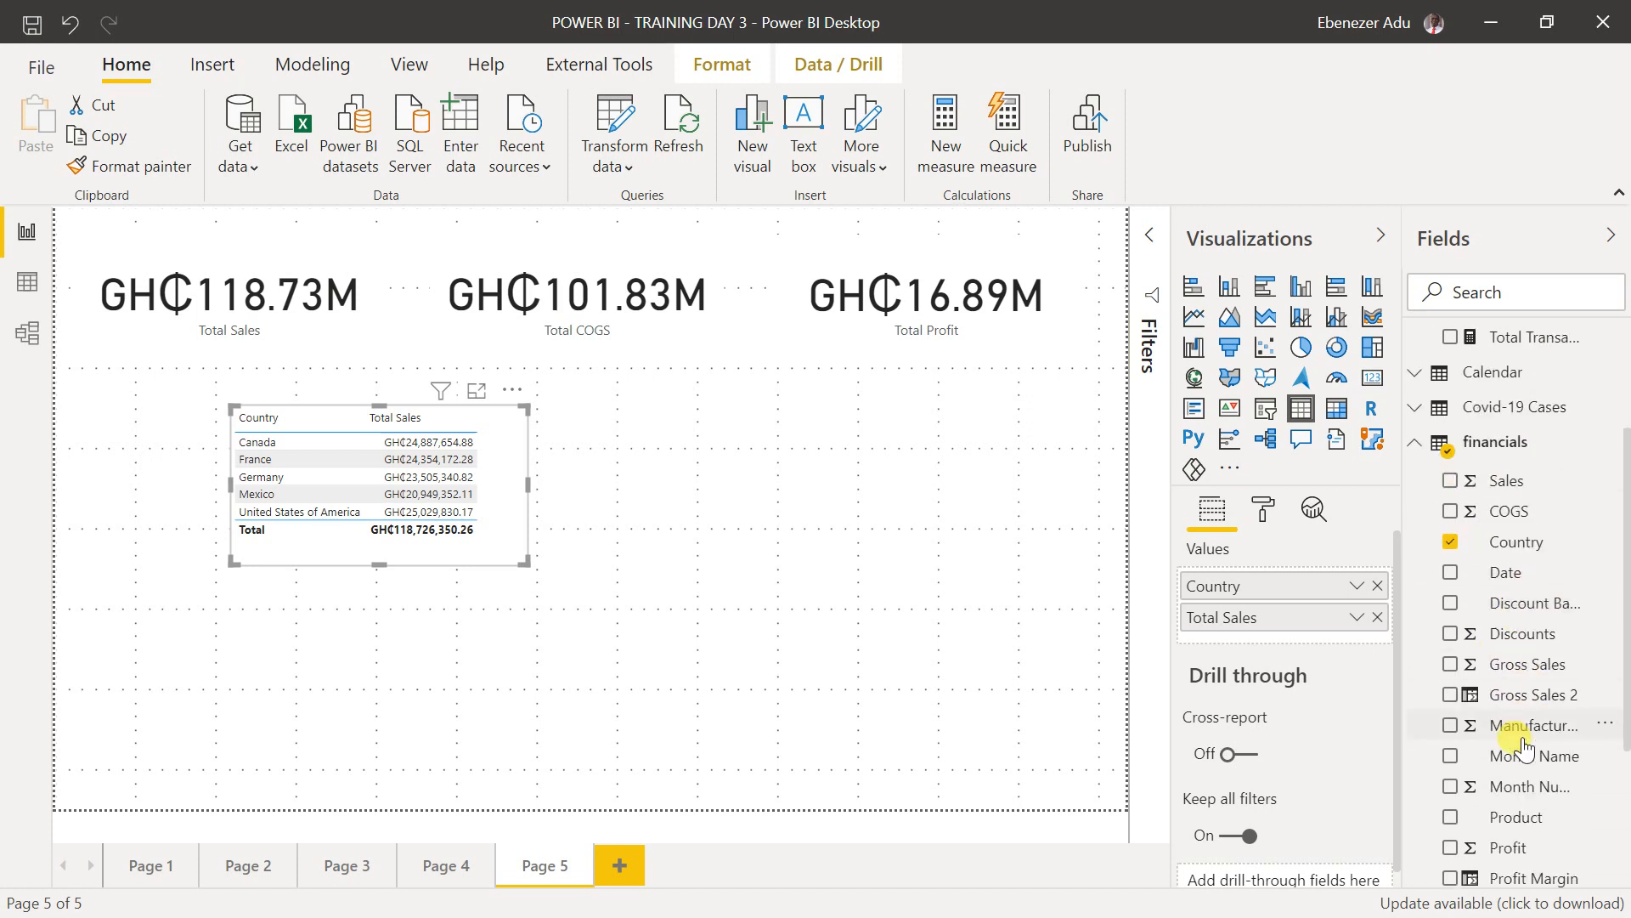
pyautogui.moveTo(1479, 650); pyautogui.dragTo(1229, 592)
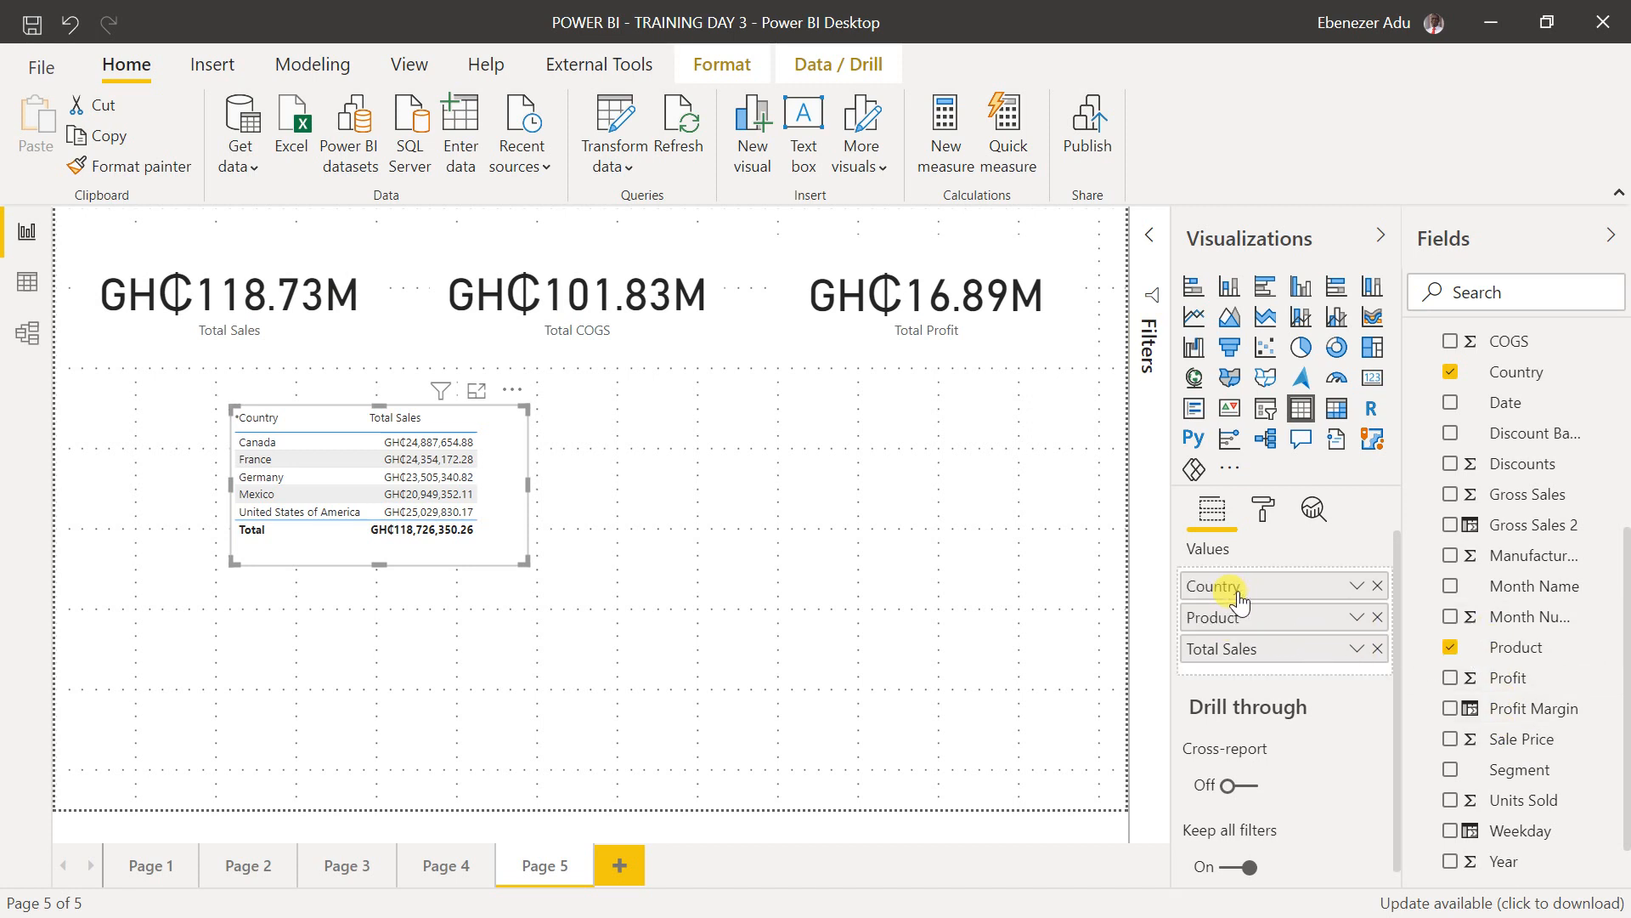
pyautogui.moveTo(532, 554); pyautogui.dragTo(599, 768)
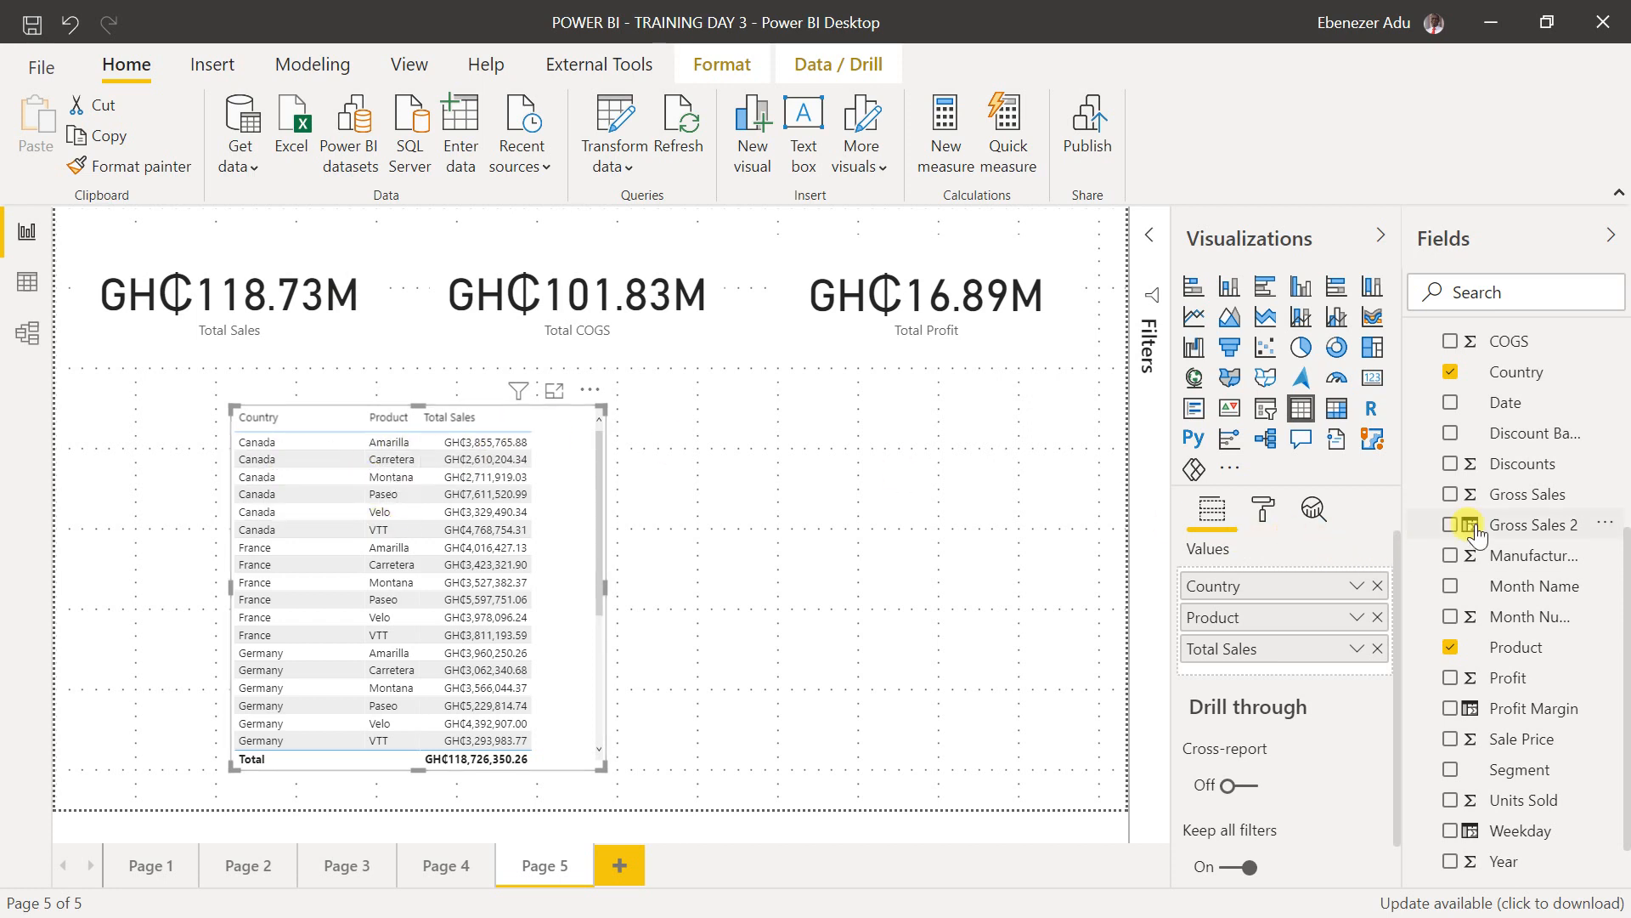
# - Add the Total Quantity and Total Transaction measures after Total Sales in the table visual, and adjust its width to fit all columns
pyautogui.scroll(4, 1476, 523)
pyautogui.click(1413, 611)
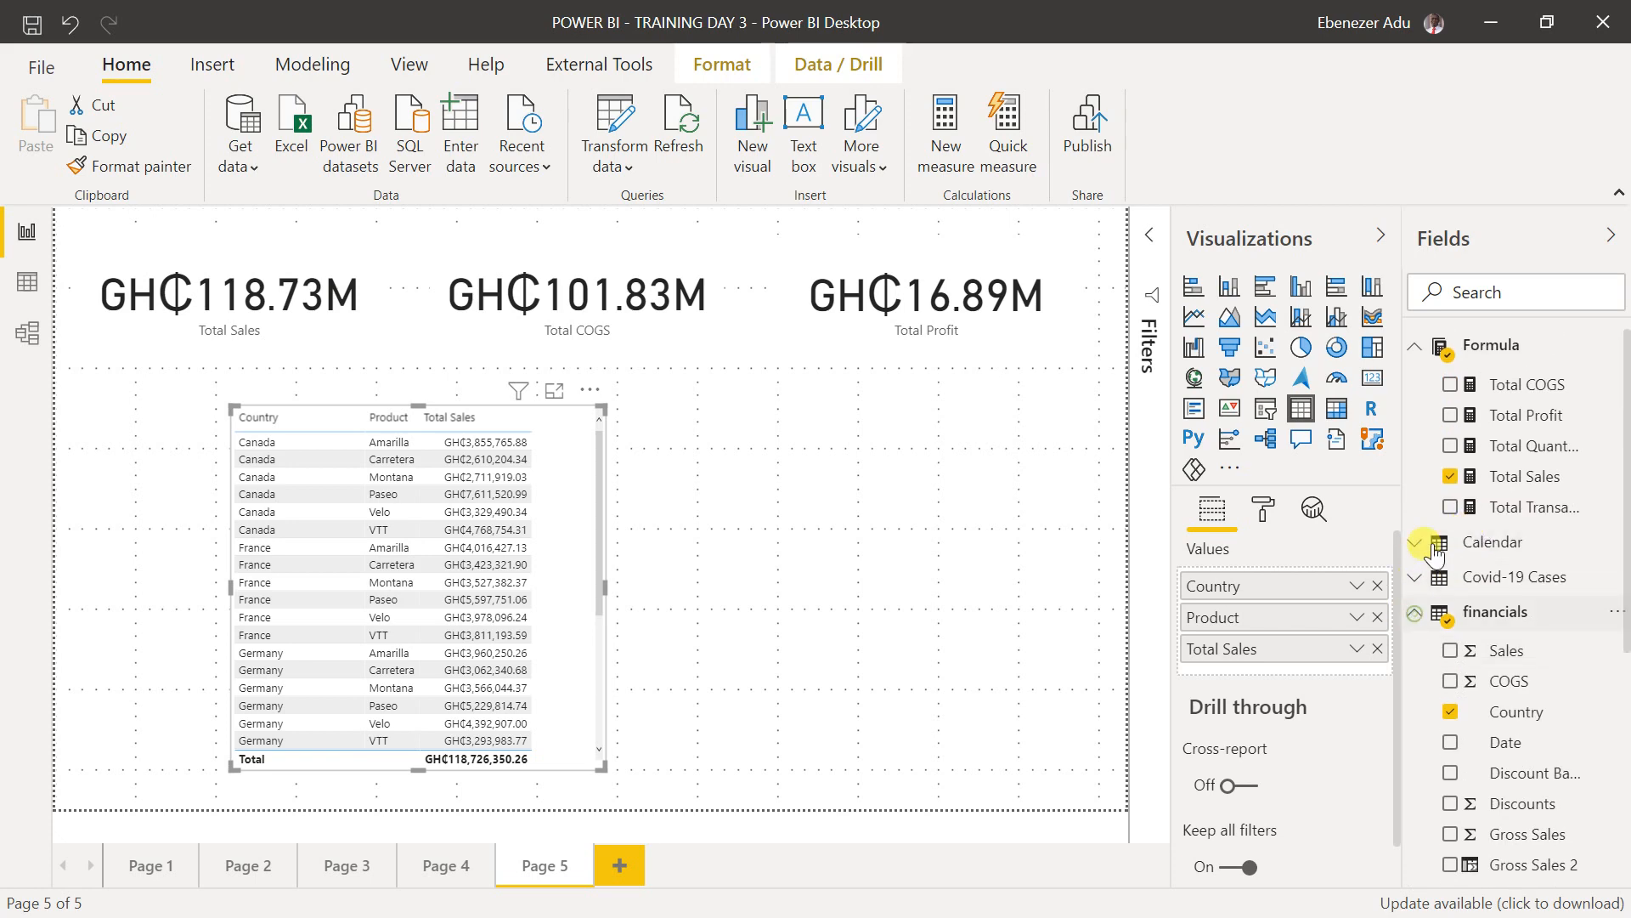
pyautogui.moveTo(1527, 509); pyautogui.dragTo(1249, 671)
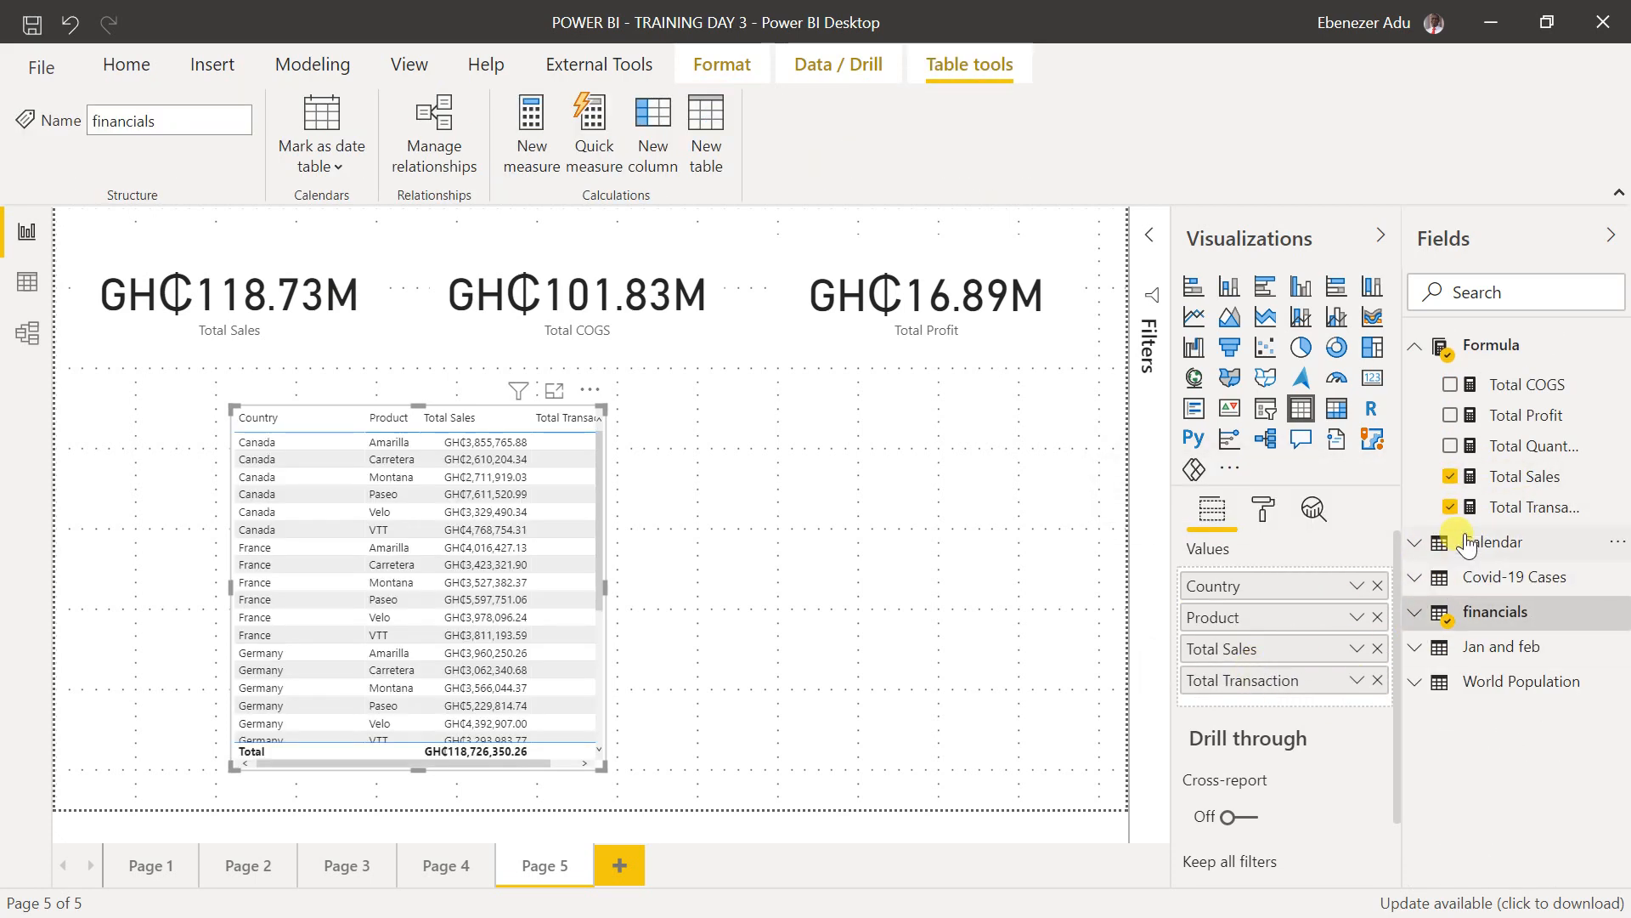
pyautogui.moveTo(1521, 444); pyautogui.dragTo(1262, 676)
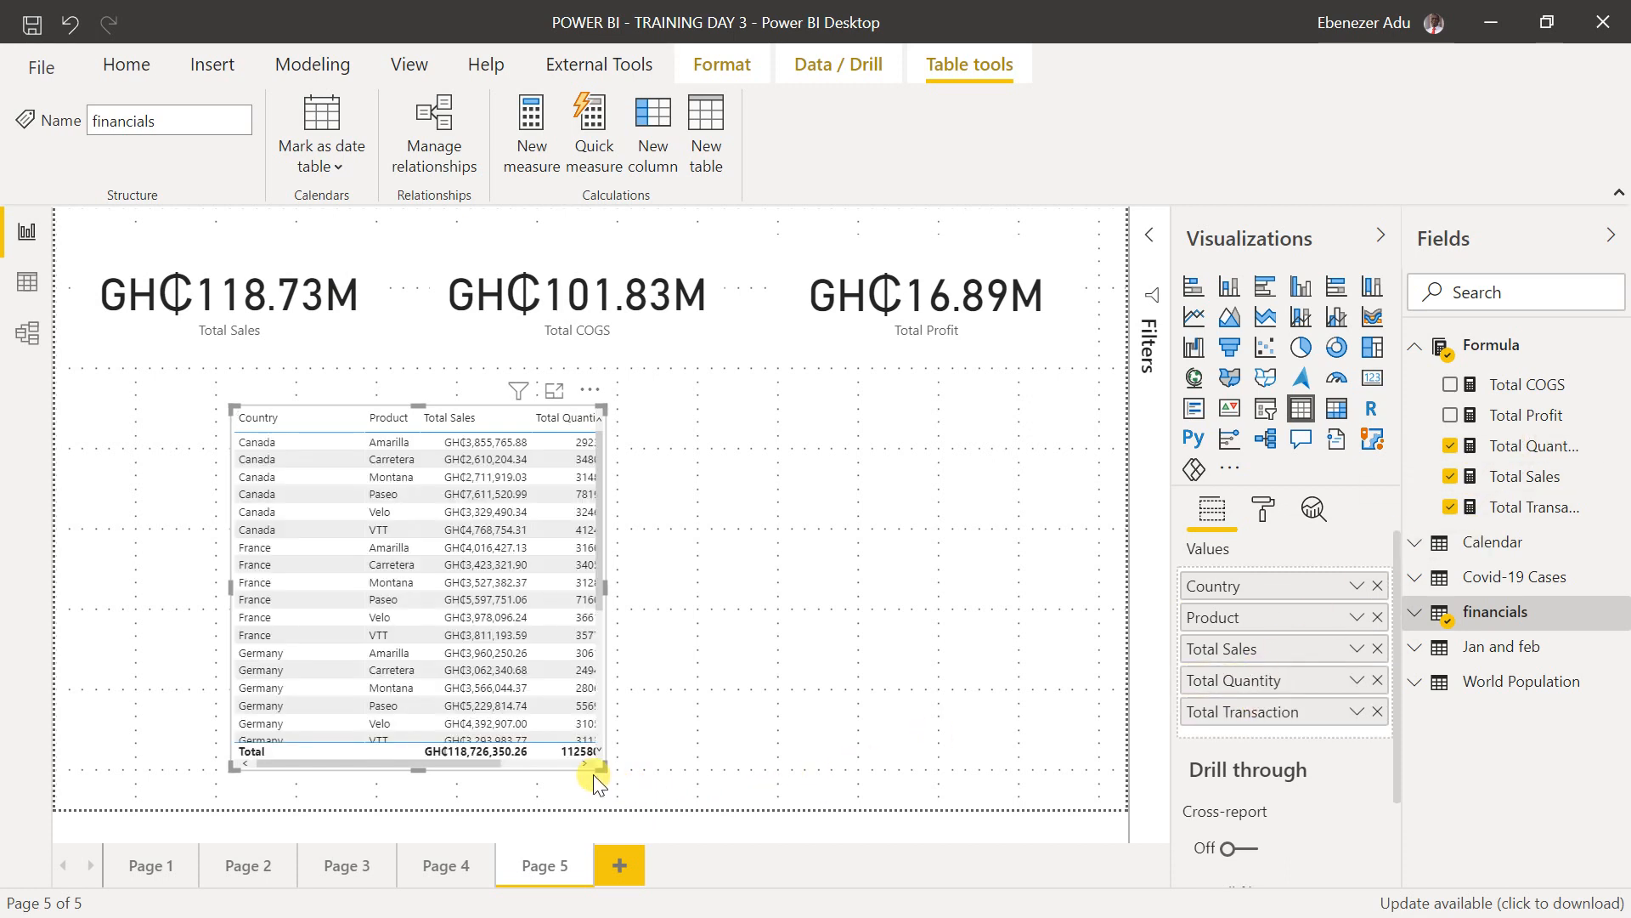
pyautogui.moveTo(598, 780); pyautogui.dragTo(764, 784)
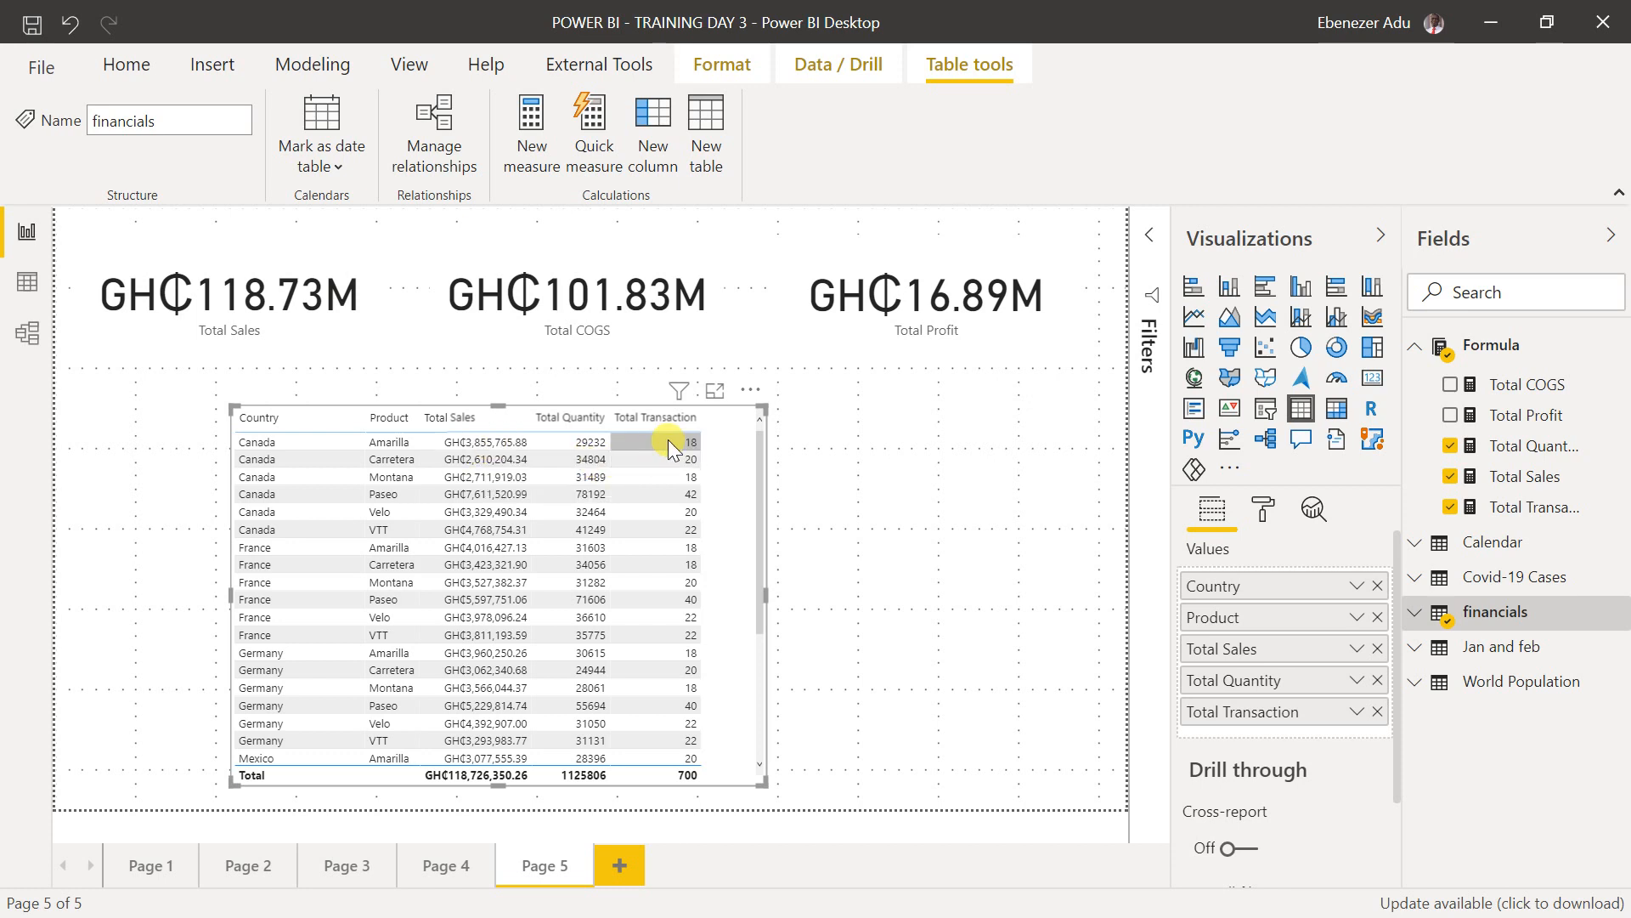
pyautogui.moveTo(763, 408); pyautogui.dragTo(710, 403)
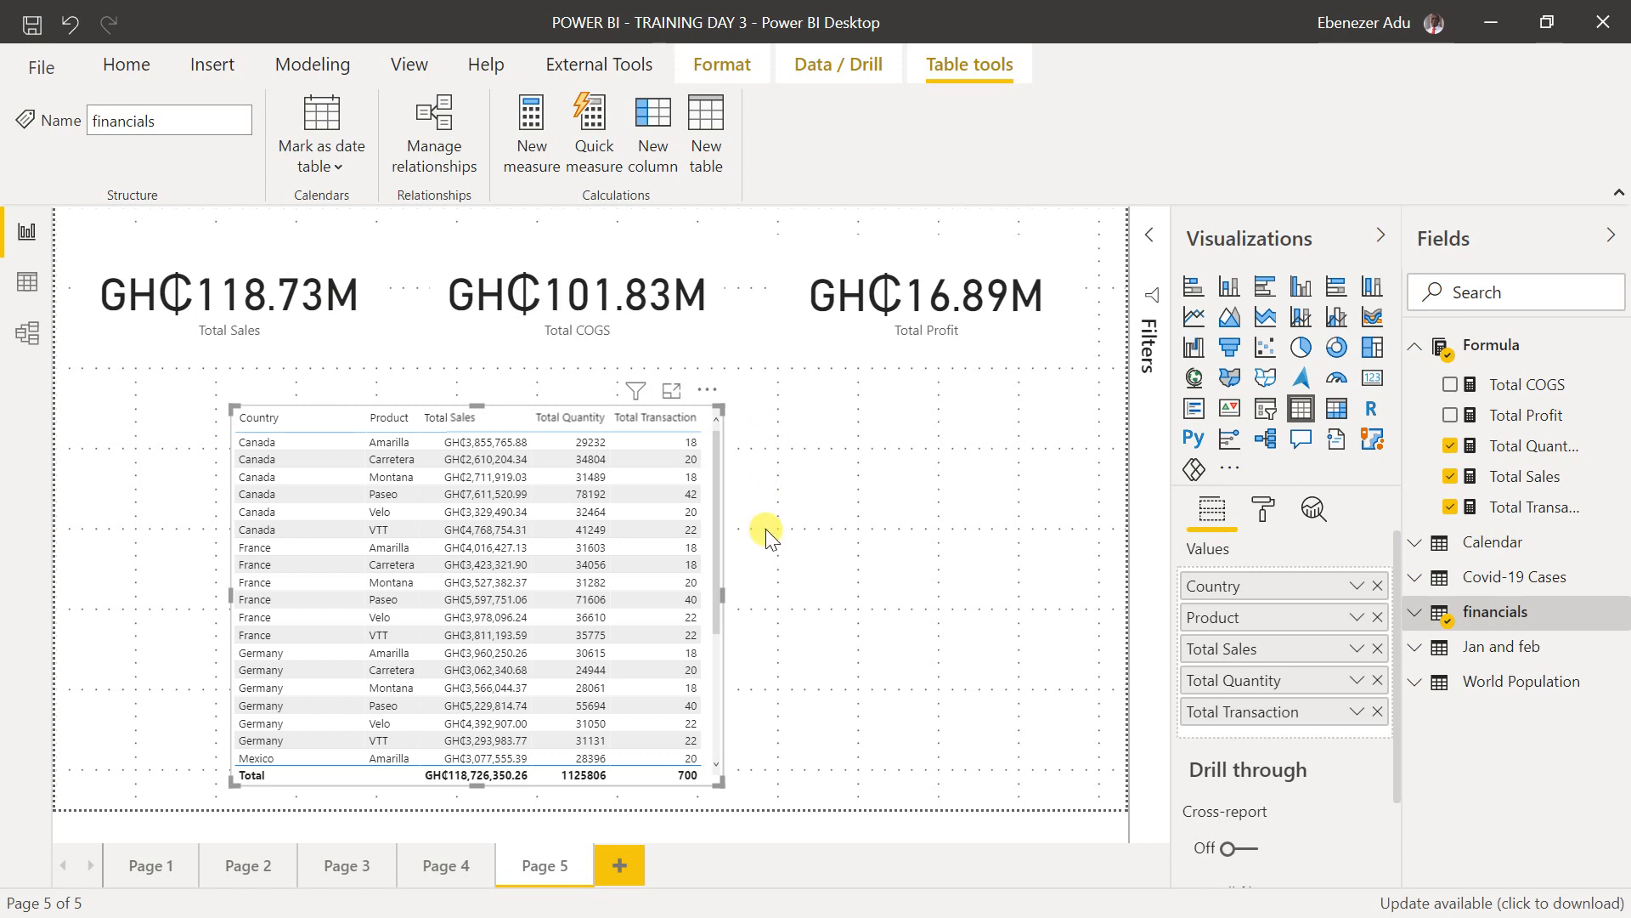
# - Add a slicer beside the table visual and fill it with Product from financials
pyautogui.click(1040, 504)
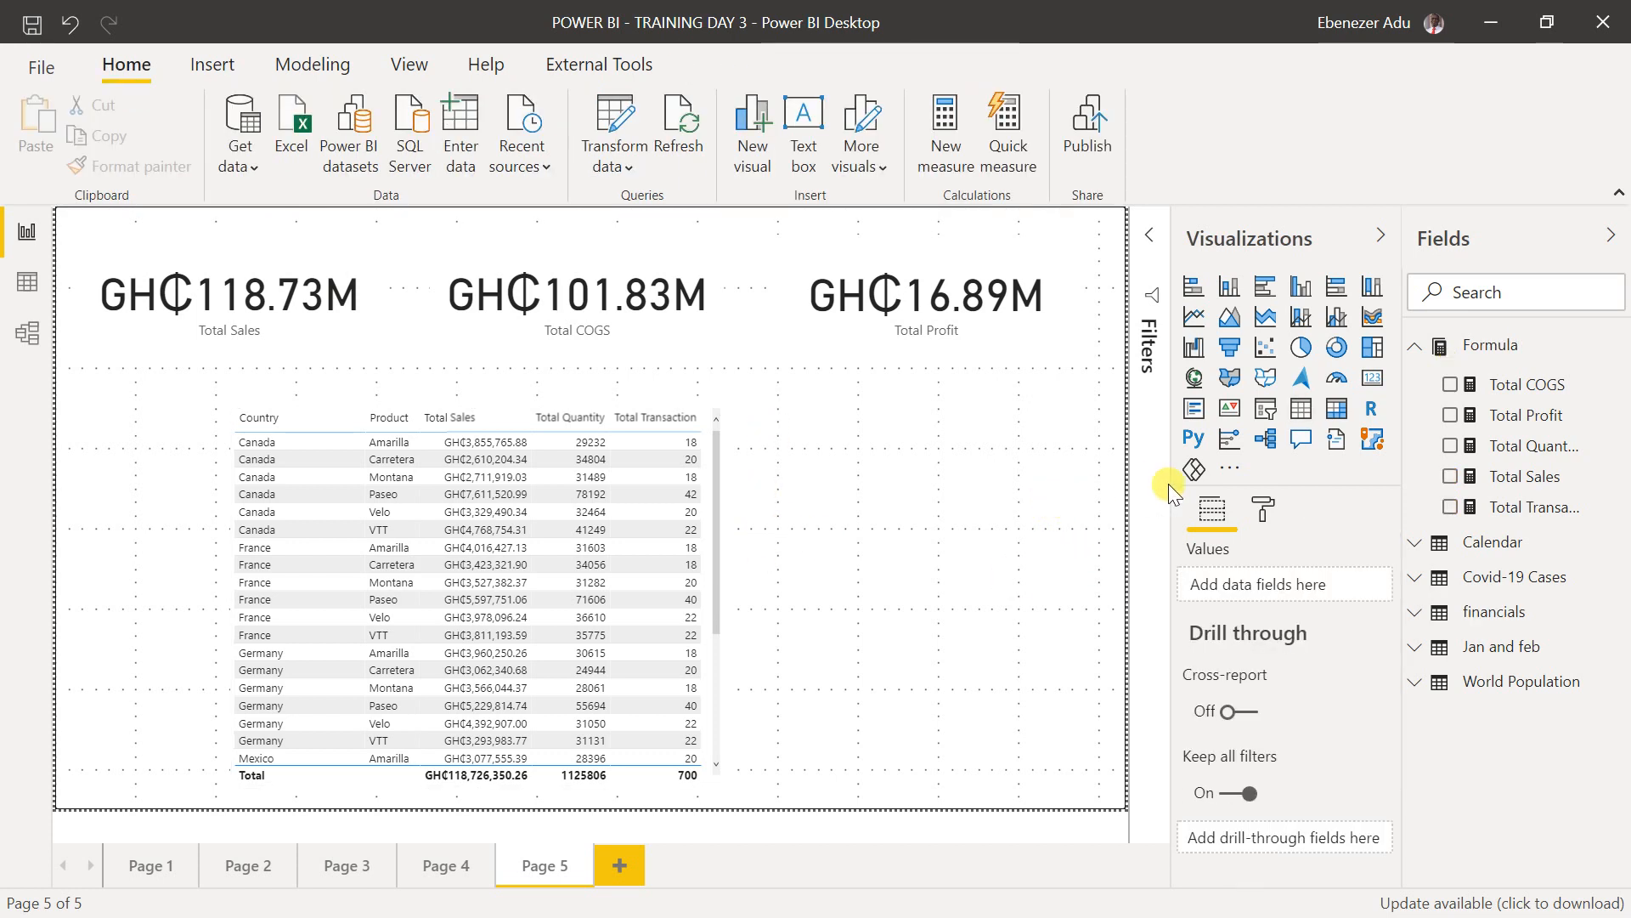
pyautogui.click(1265, 409)
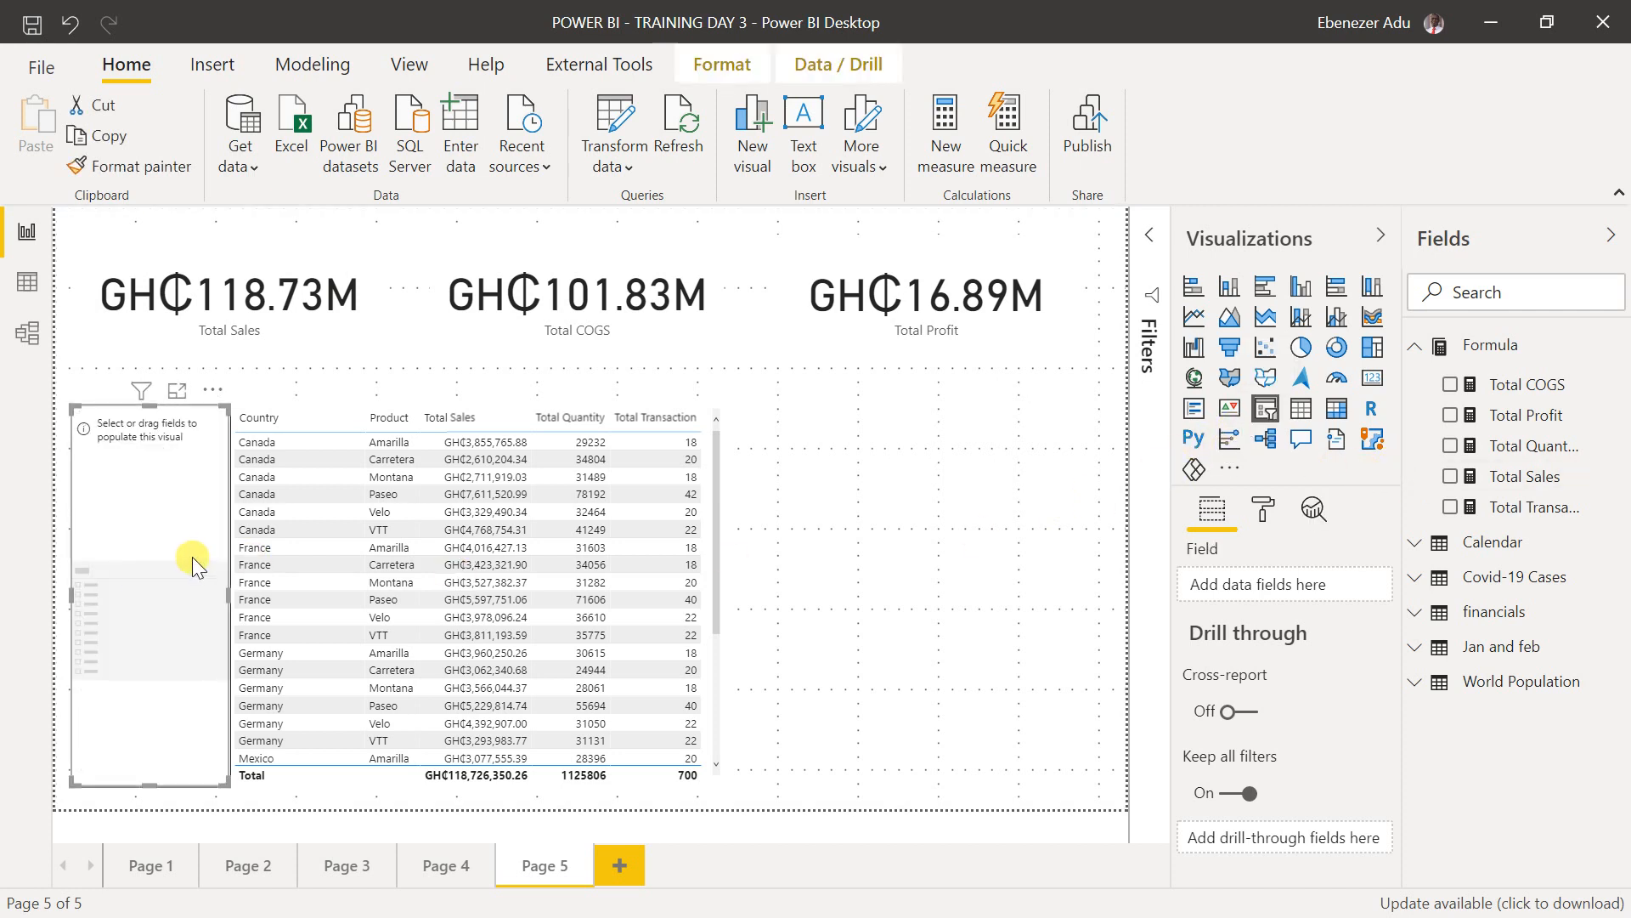
pyautogui.moveTo(192, 558); pyautogui.dragTo(178, 571)
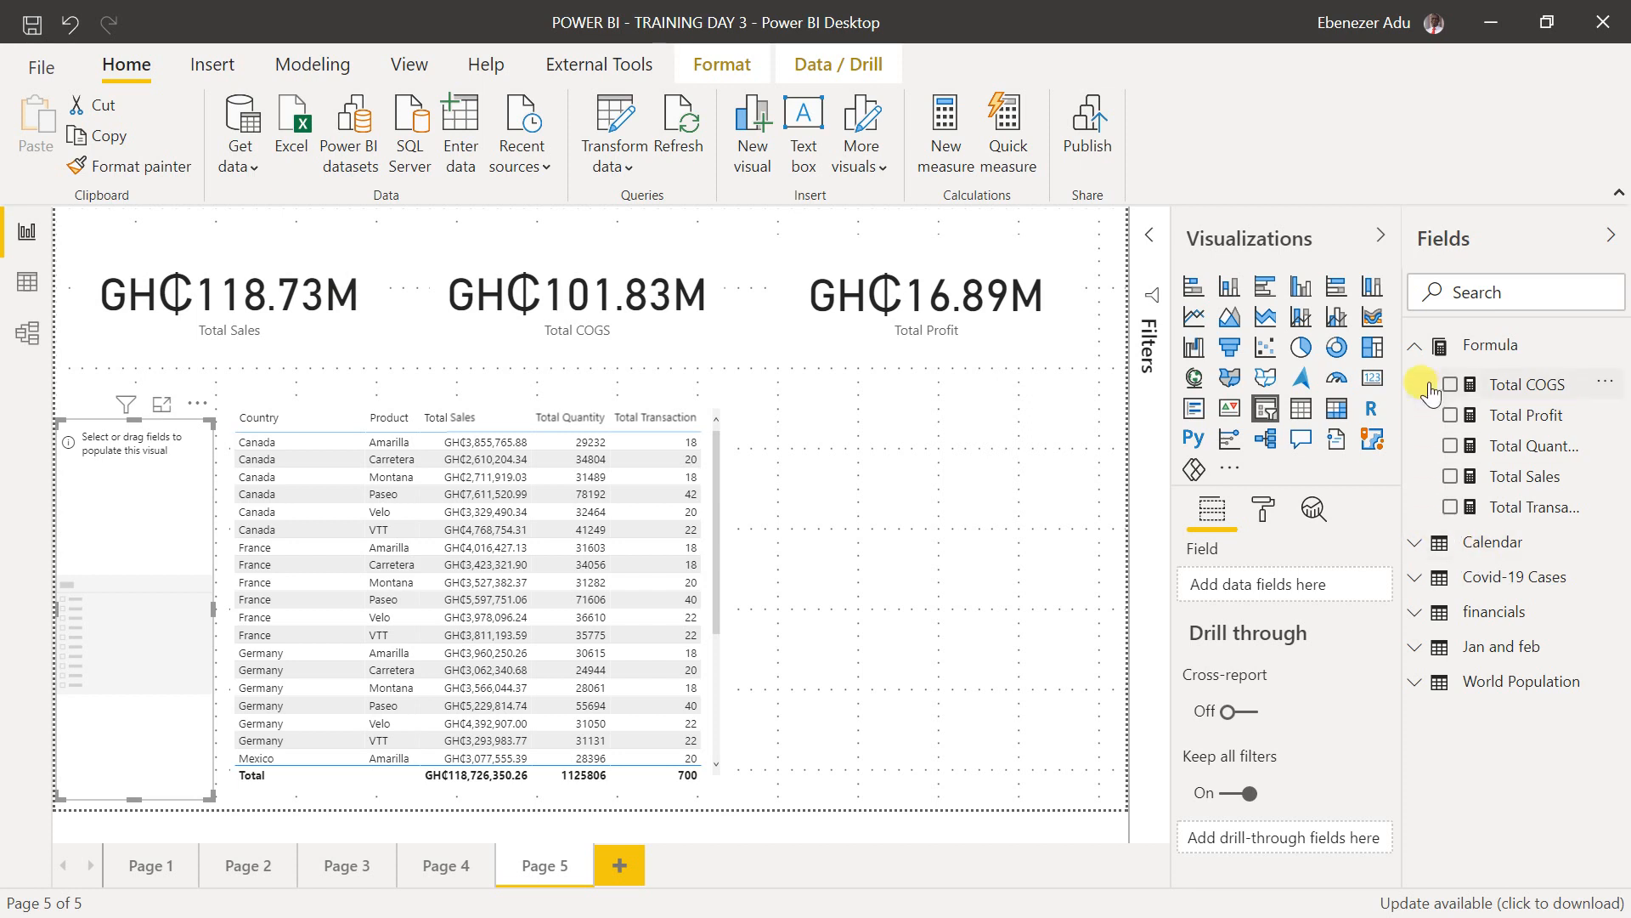
pyautogui.click(1416, 611)
pyautogui.scroll(-5, 1425, 619)
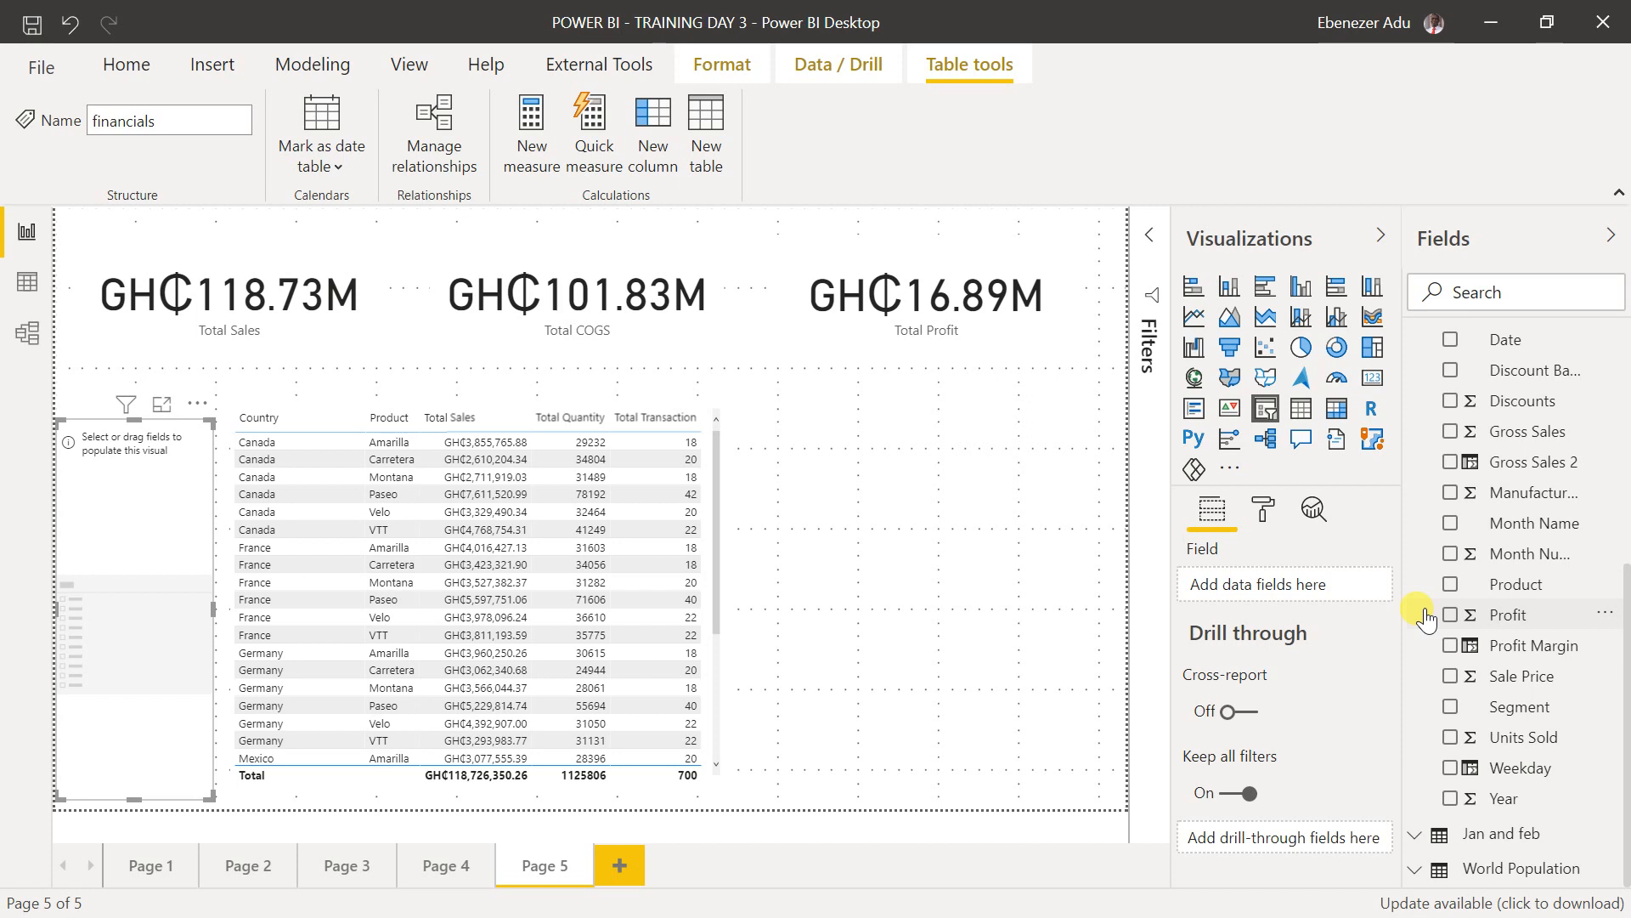
pyautogui.scroll(2, 1426, 619)
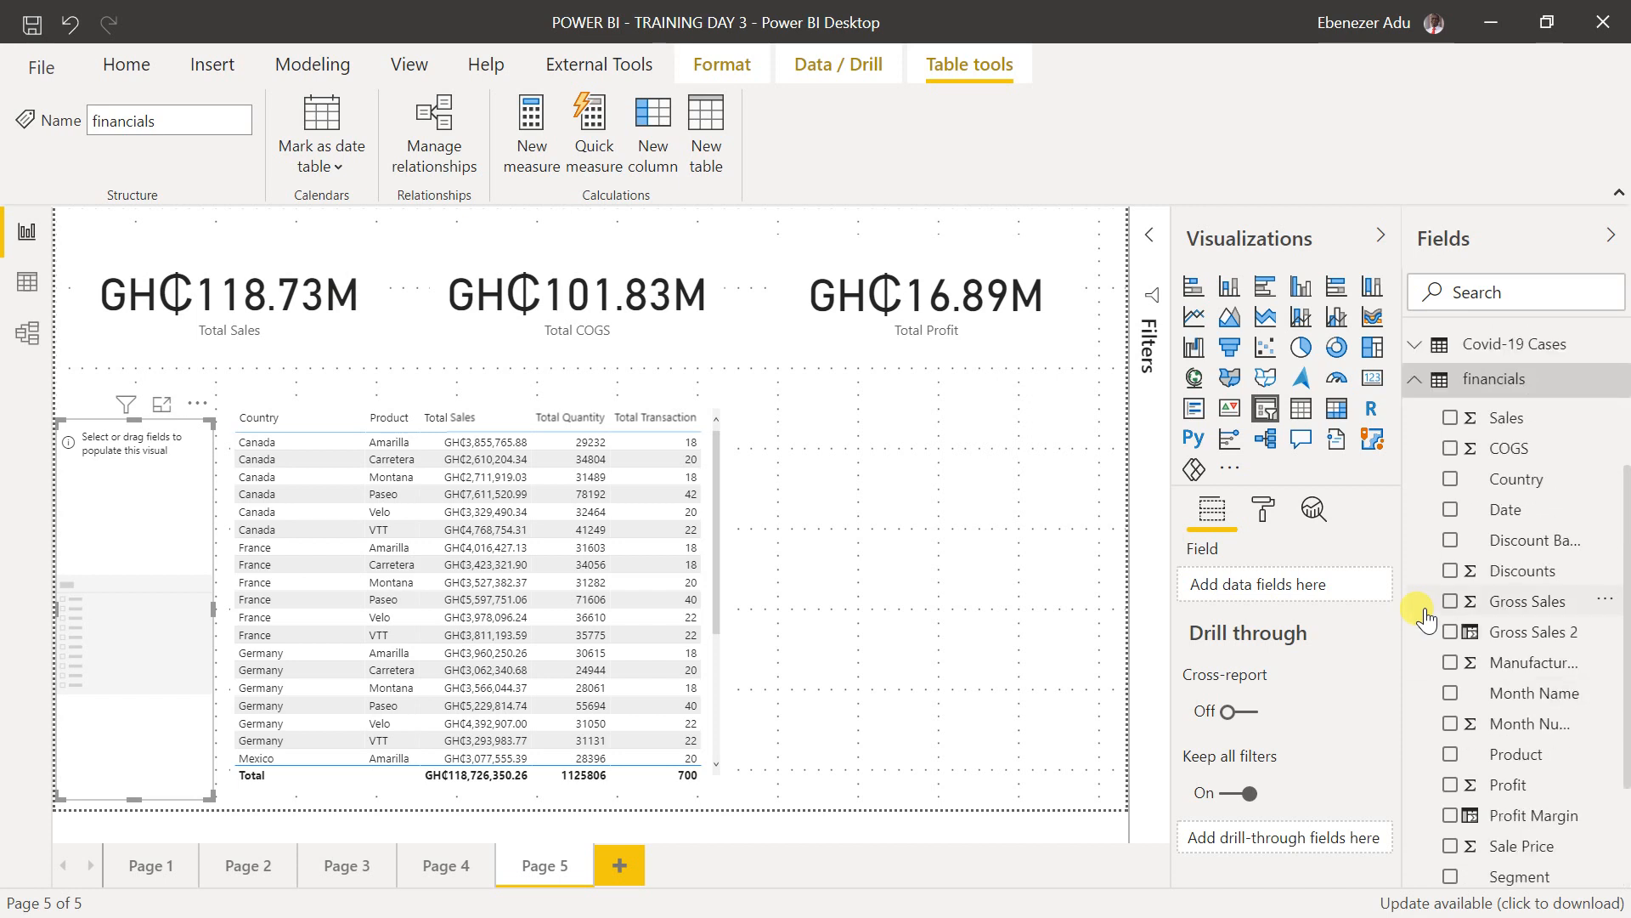
pyautogui.click(1452, 755)
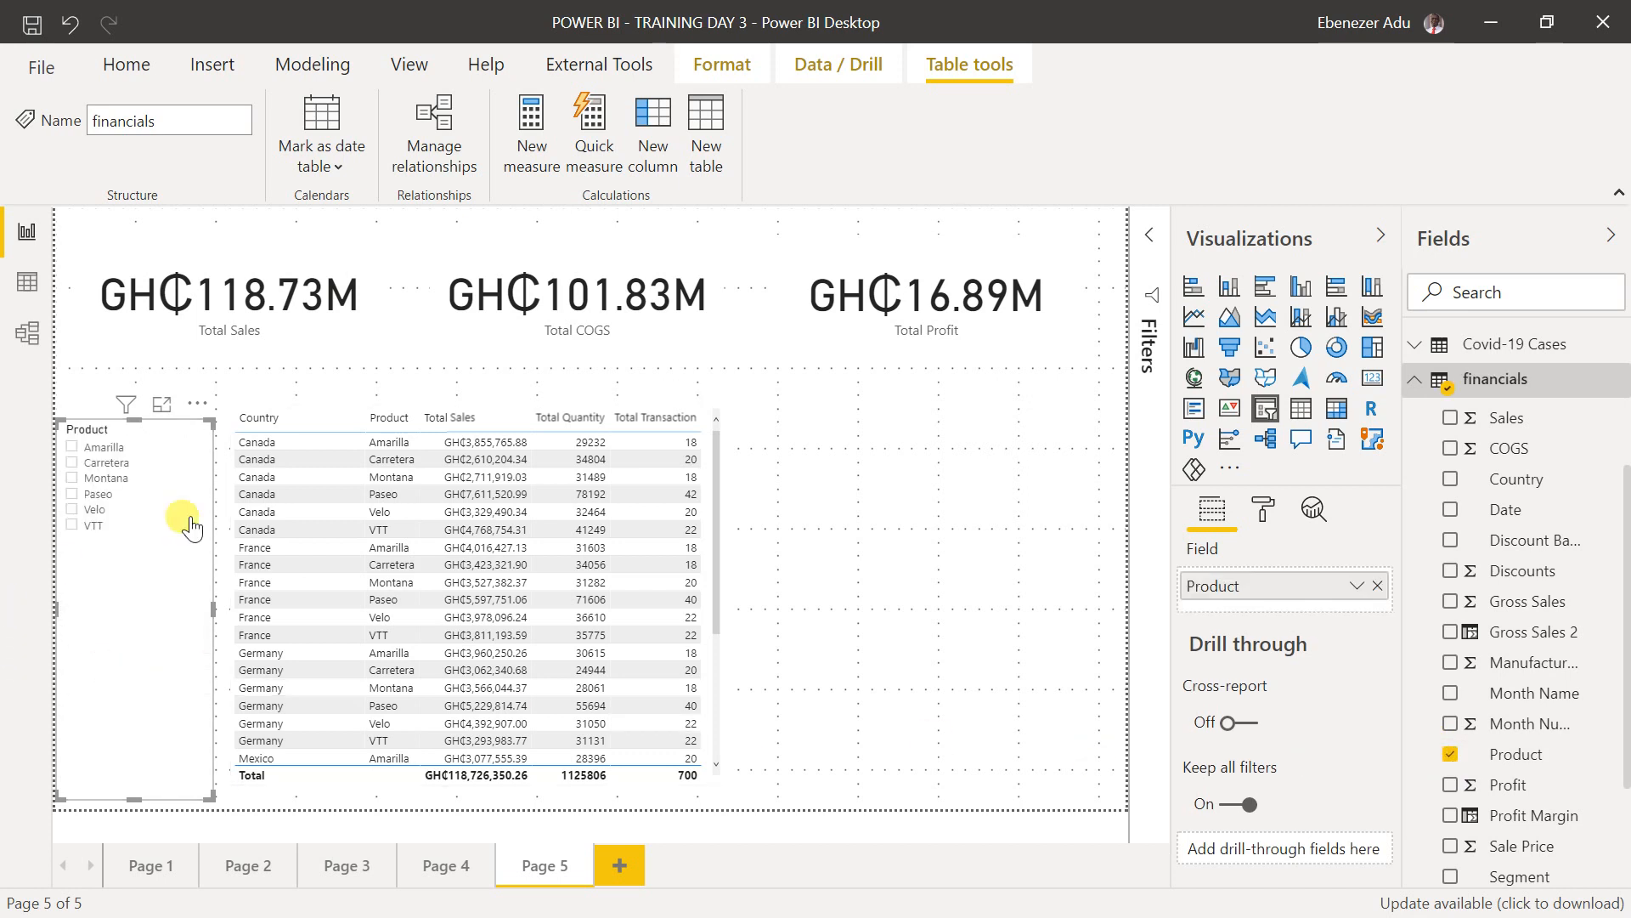
# - Filter the page to the Paseo product with the slicer, and clear that filter
pyautogui.click(83, 500)
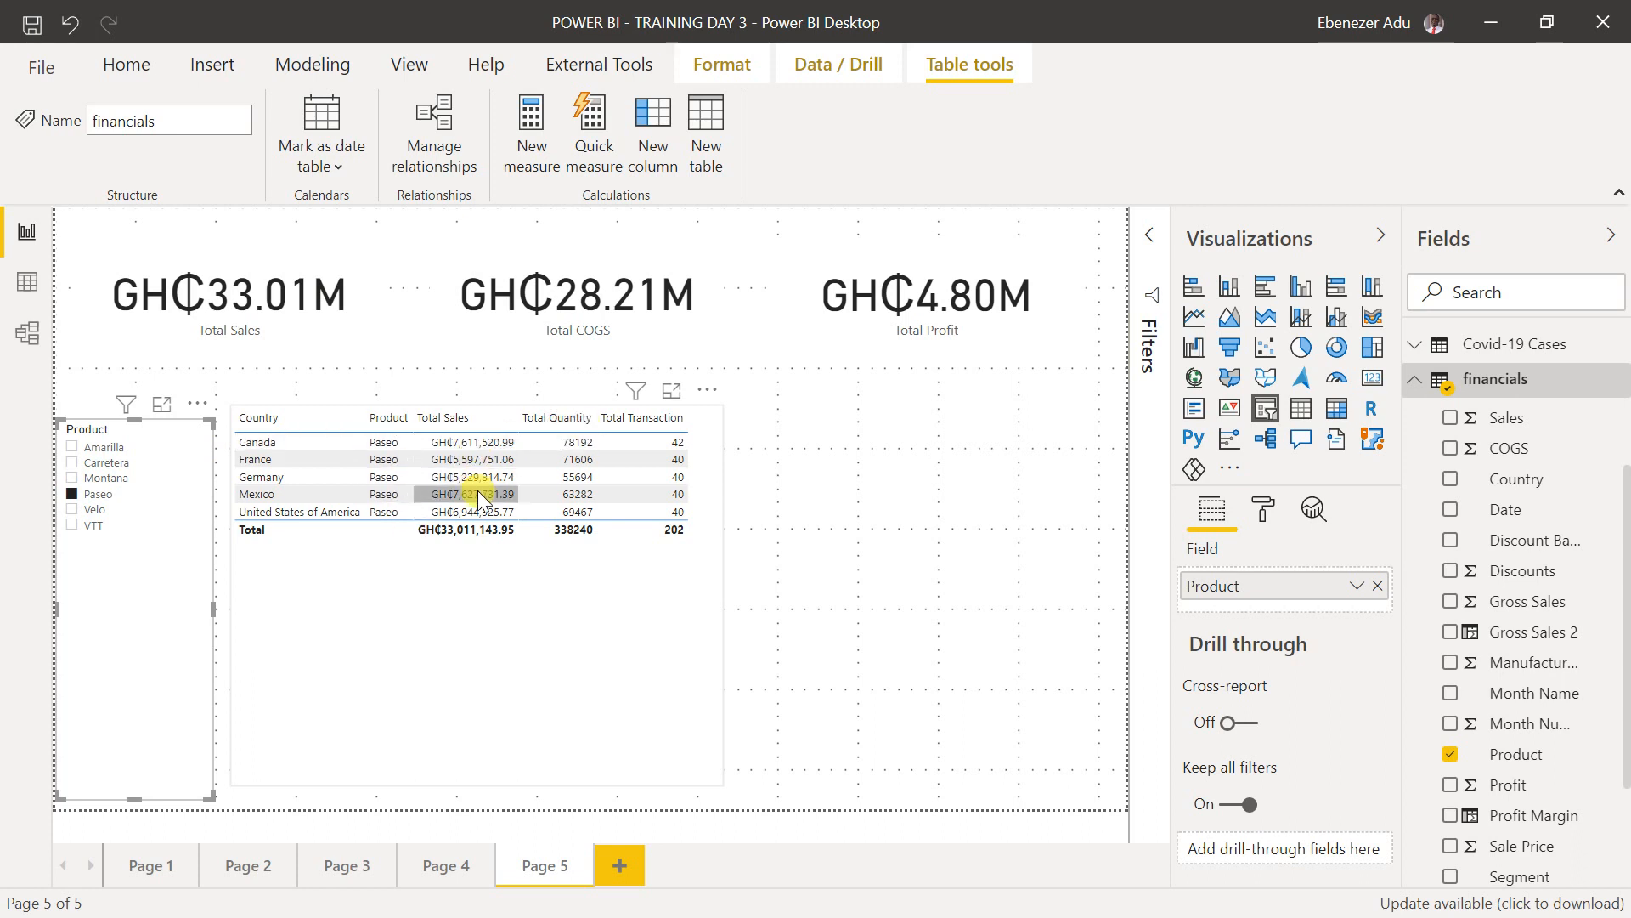
pyautogui.click(95, 495)
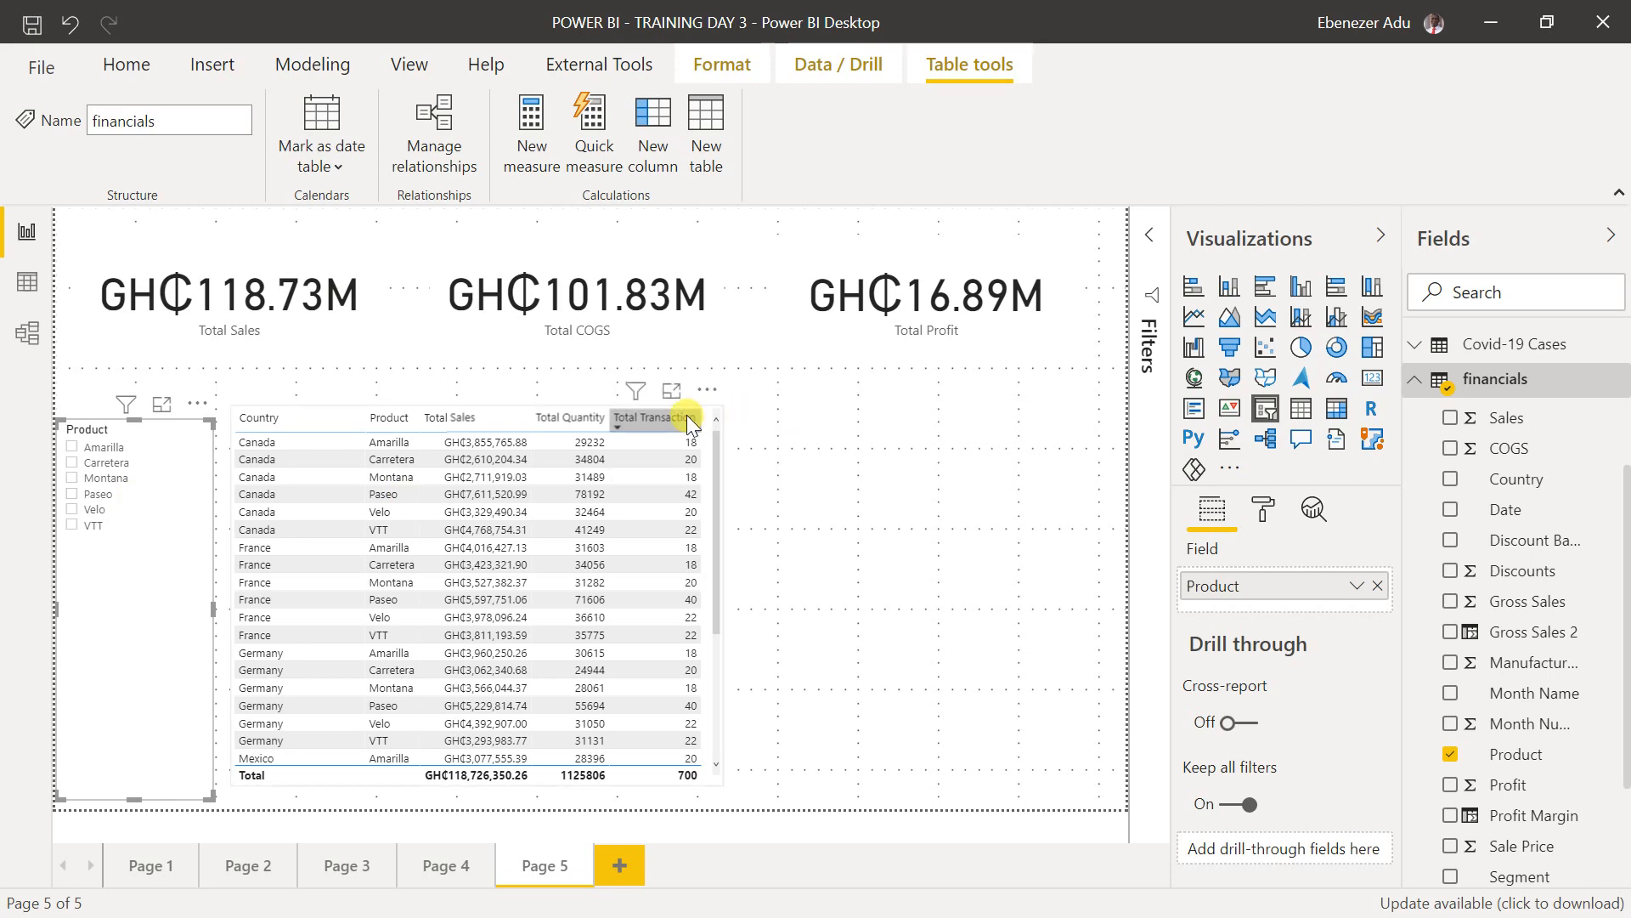
# - Move the table visual away from the slicer toward the middle of the page and extend its height in both directions
pyautogui.moveTo(693, 414); pyautogui.dragTo(805, 397)
pyautogui.moveTo(834, 767); pyautogui.dragTo(840, 775)
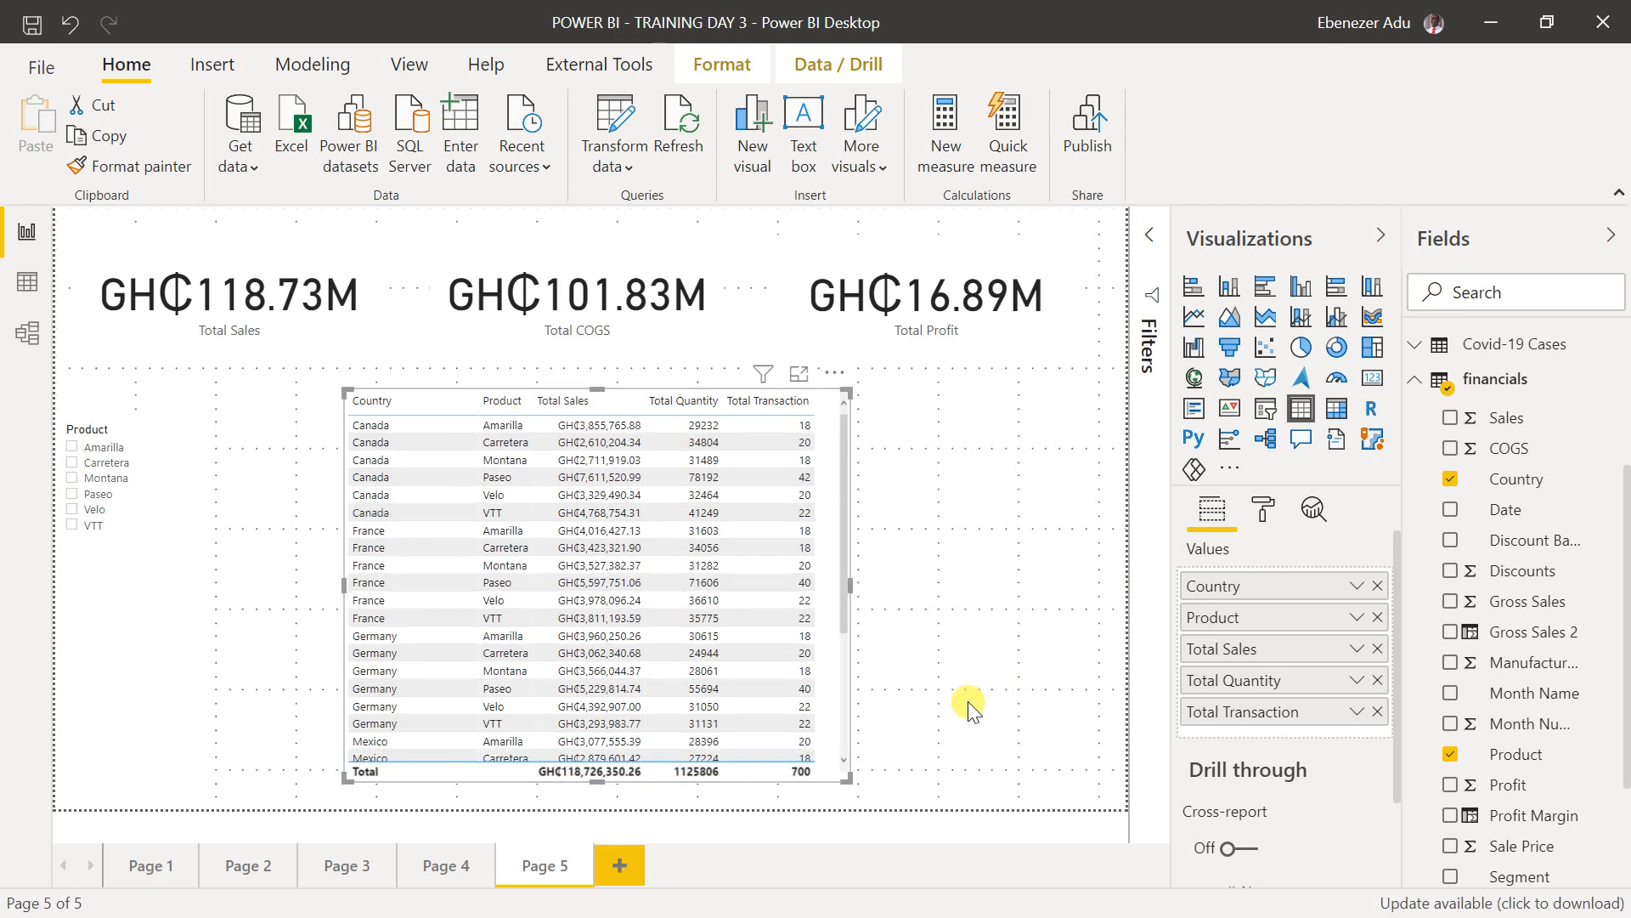
pyautogui.click(1417, 379)
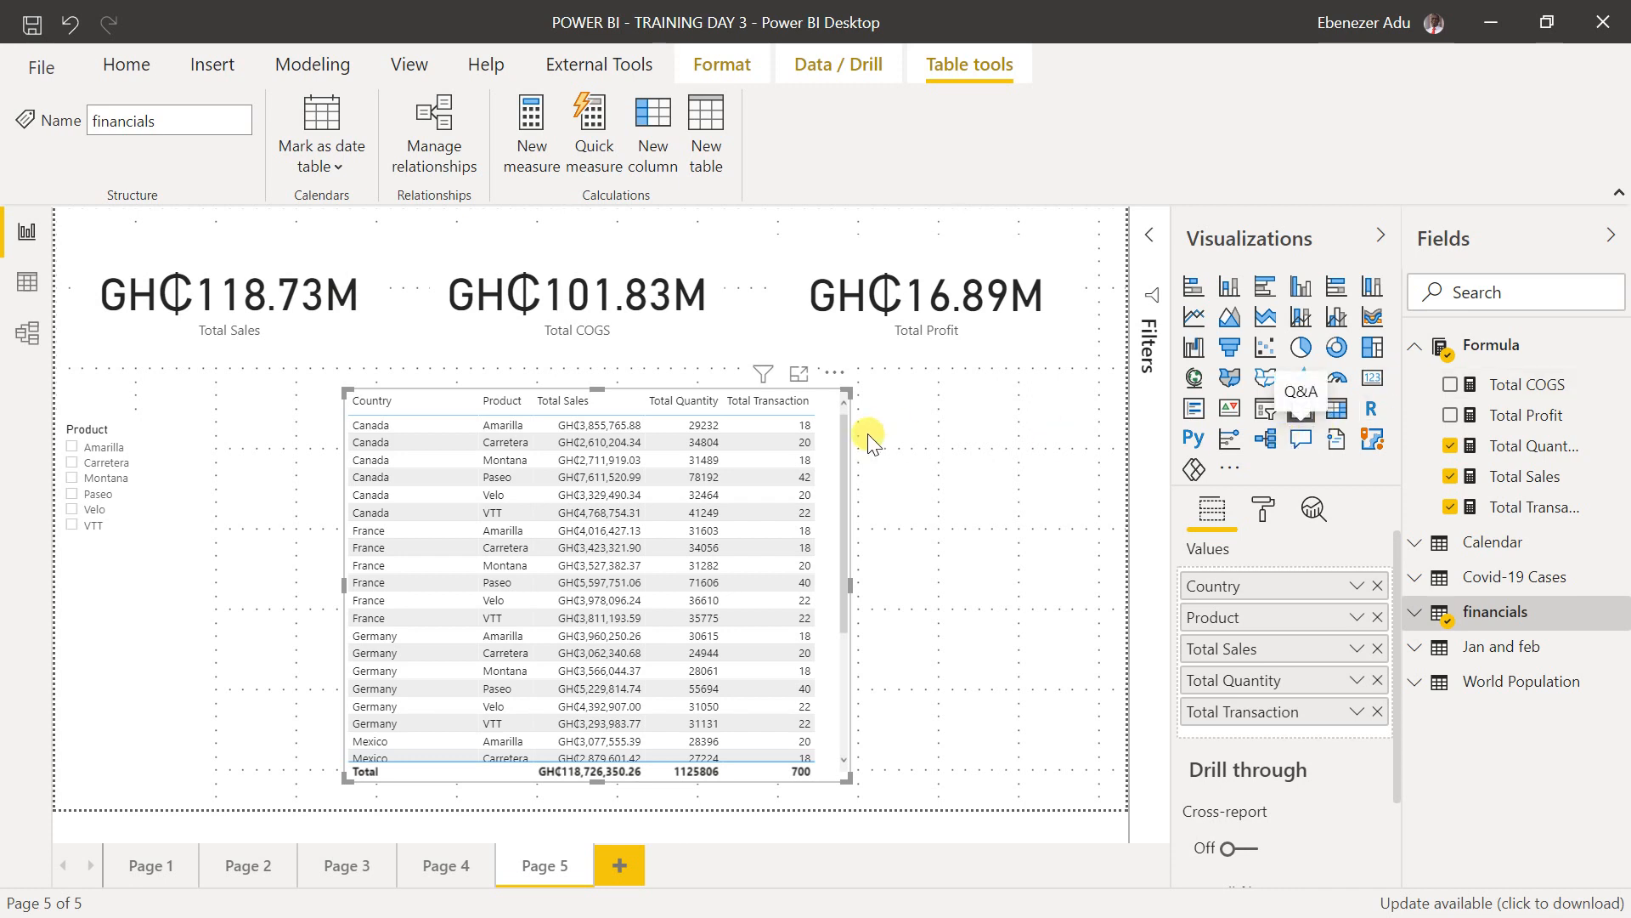
pyautogui.click(868, 466)
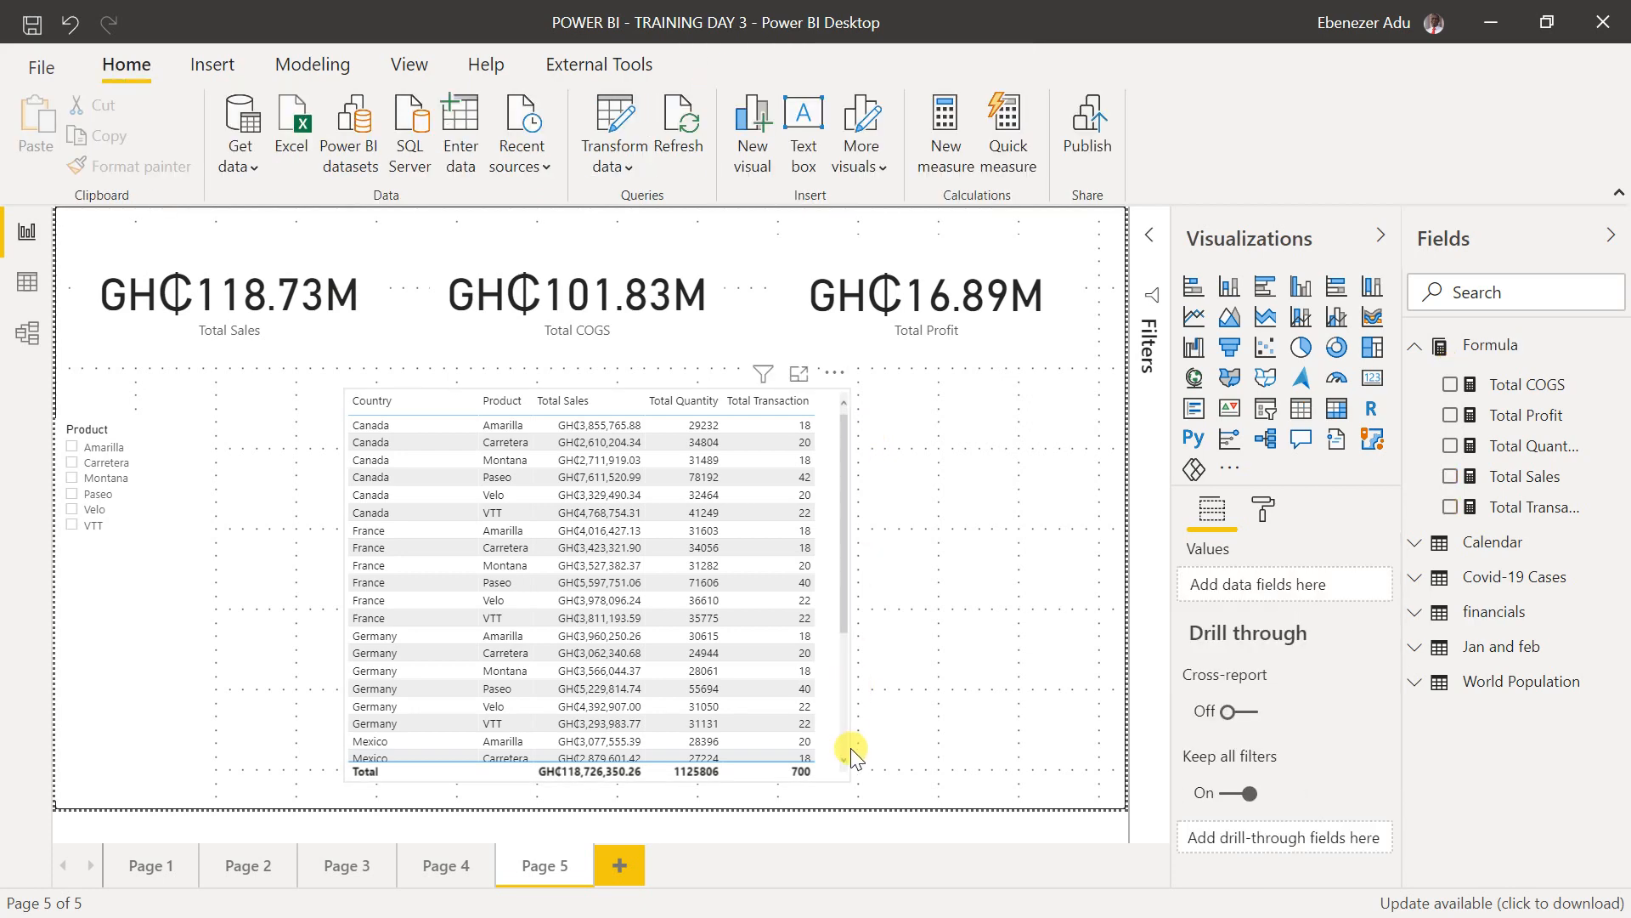
pyautogui.click(835, 775)
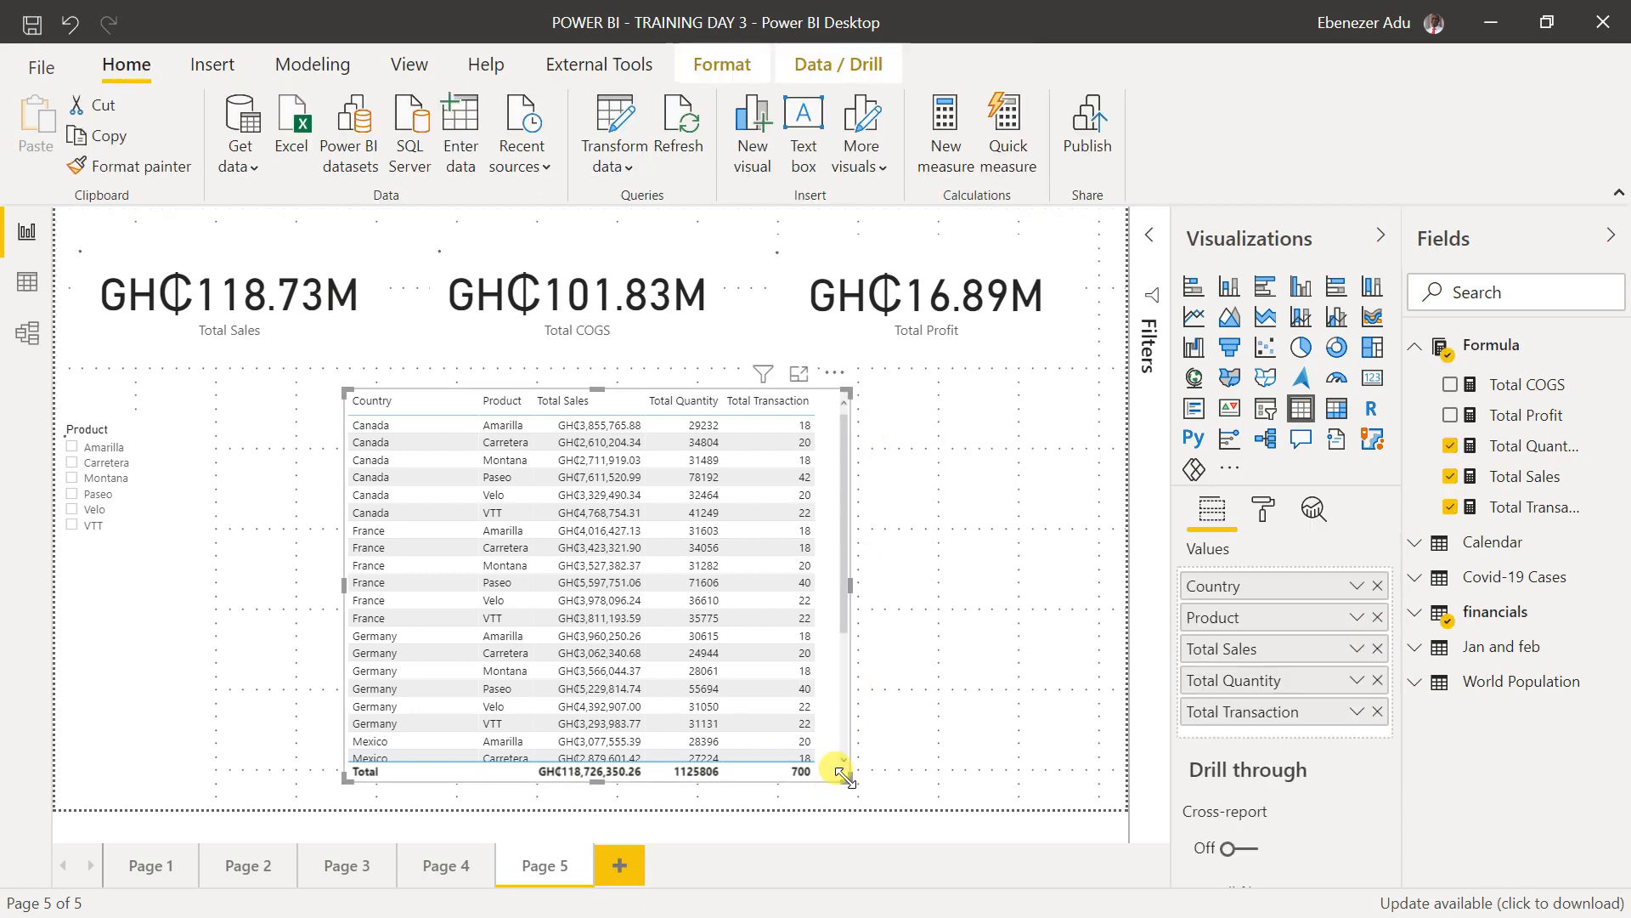
pyautogui.moveTo(842, 770); pyautogui.dragTo(845, 795)
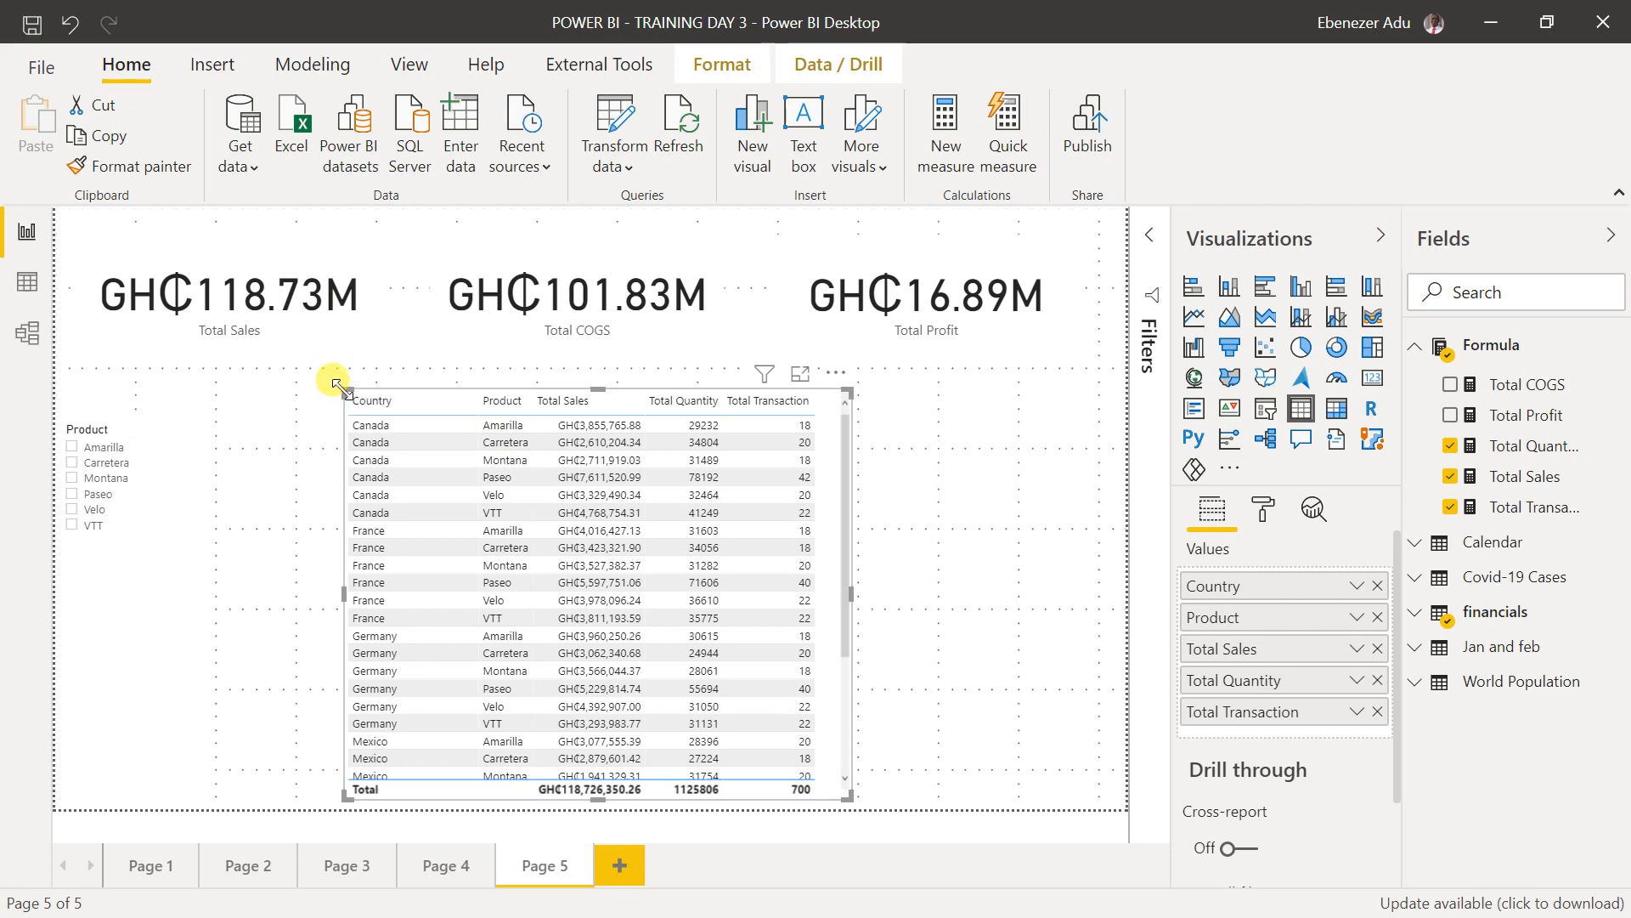
pyautogui.moveTo(349, 380); pyautogui.dragTo(350, 359)
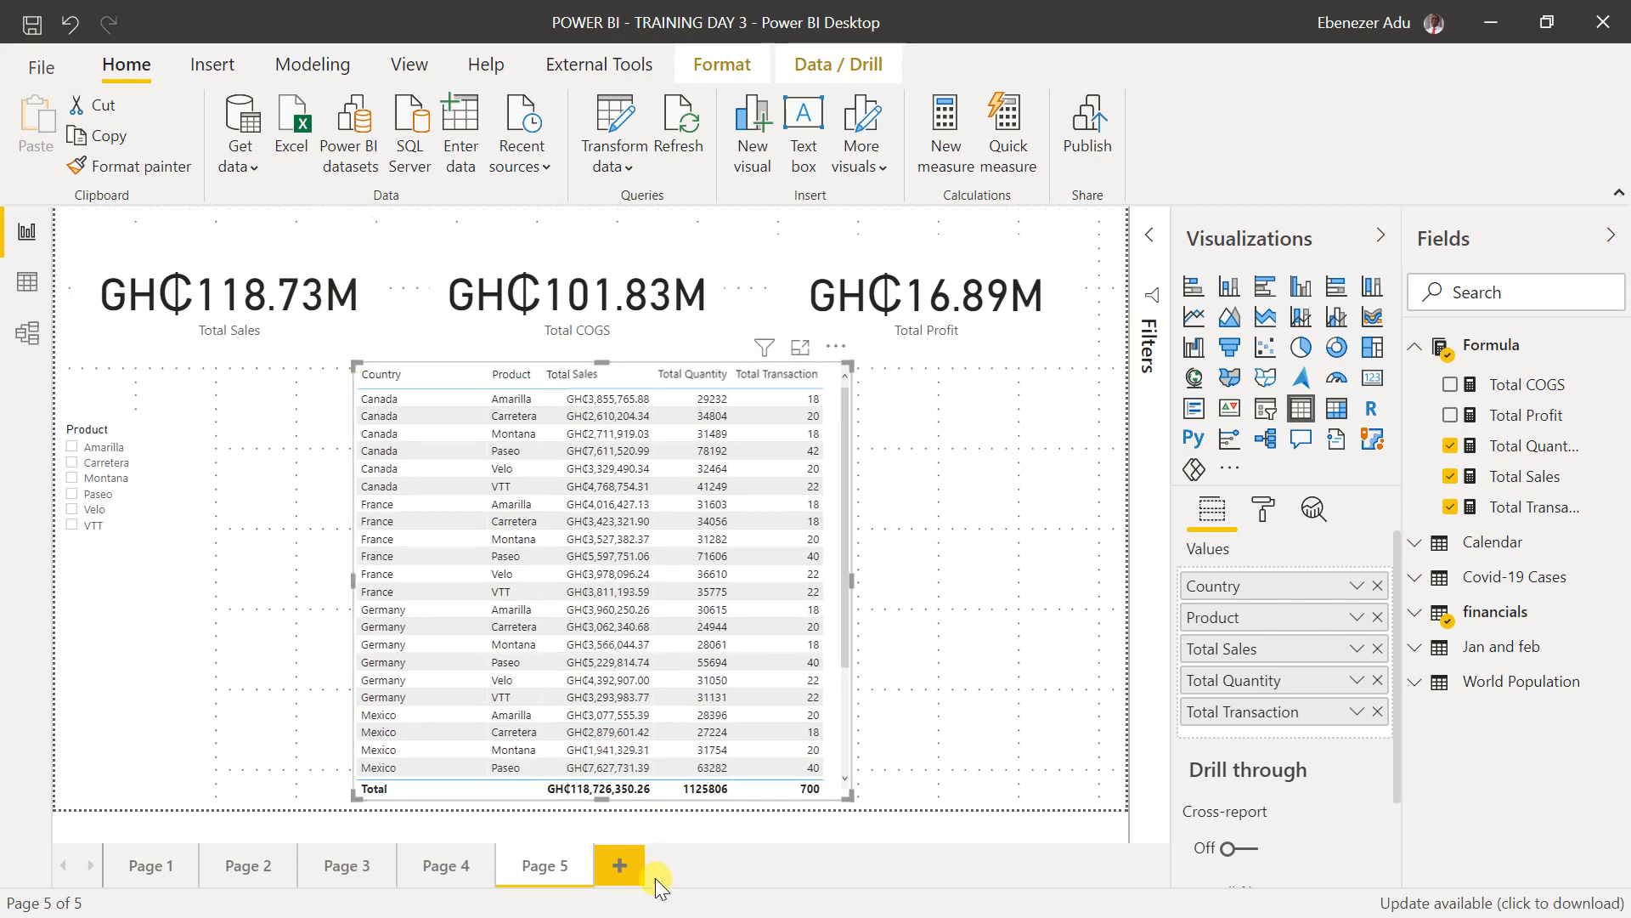
# - Add a new report page and rename the Formula table as Financial Formula
pyautogui.click(619, 864)
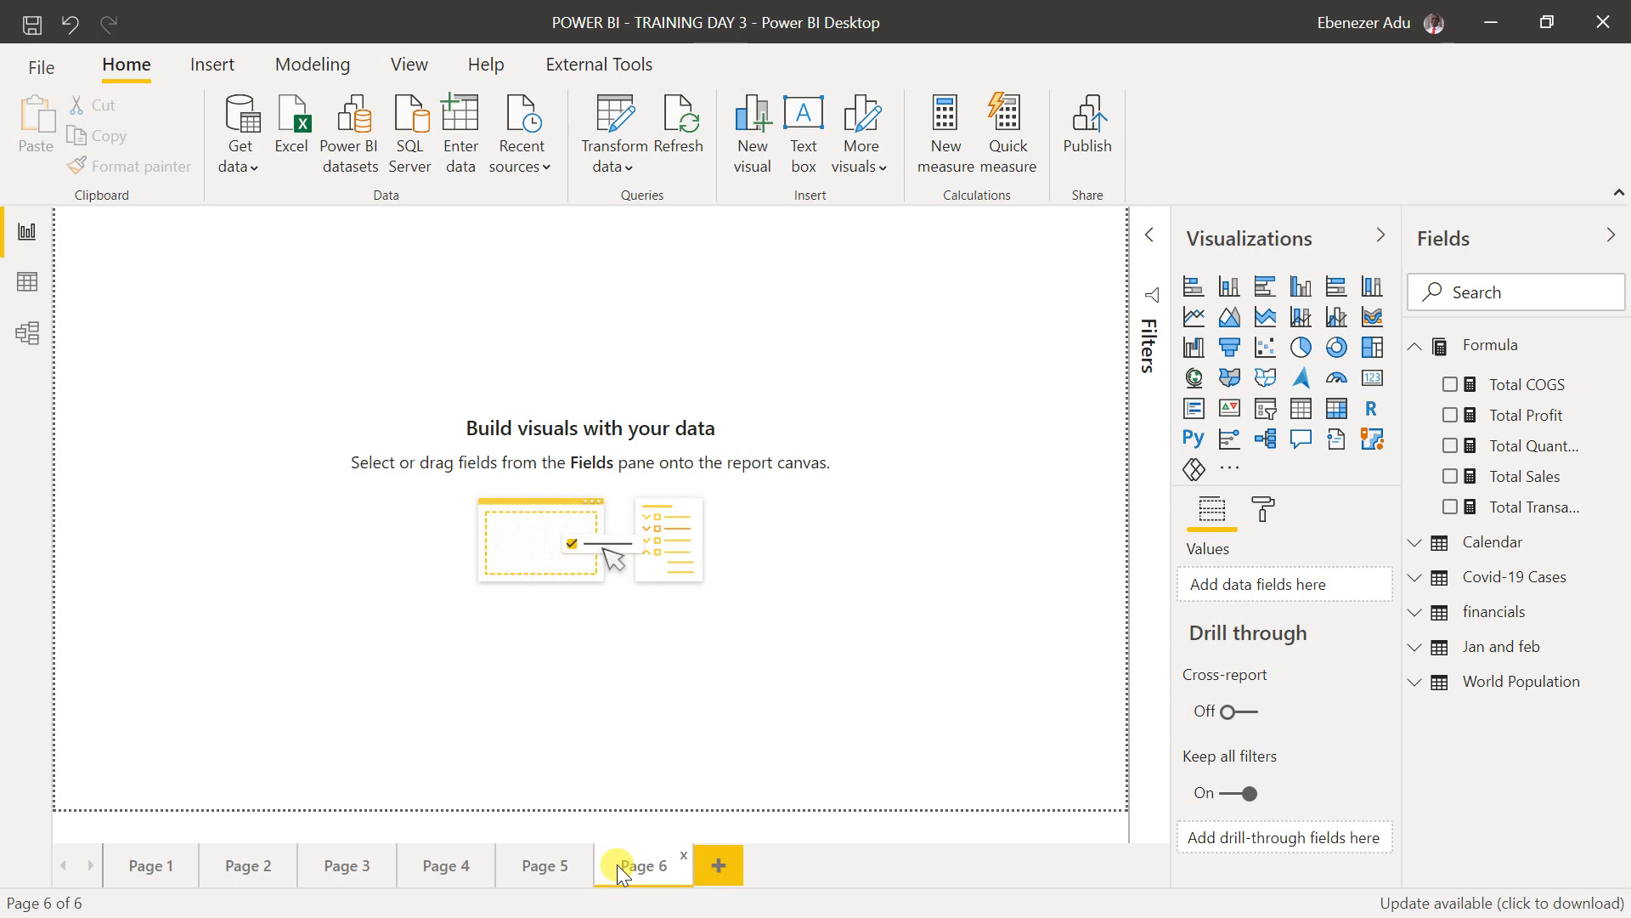
pyautogui.click(1412, 344)
pyautogui.click(1461, 346)
pyautogui.doubleClick(1547, 348)
pyautogui.doubleClick(1474, 346)
pyautogui.click(1471, 347)
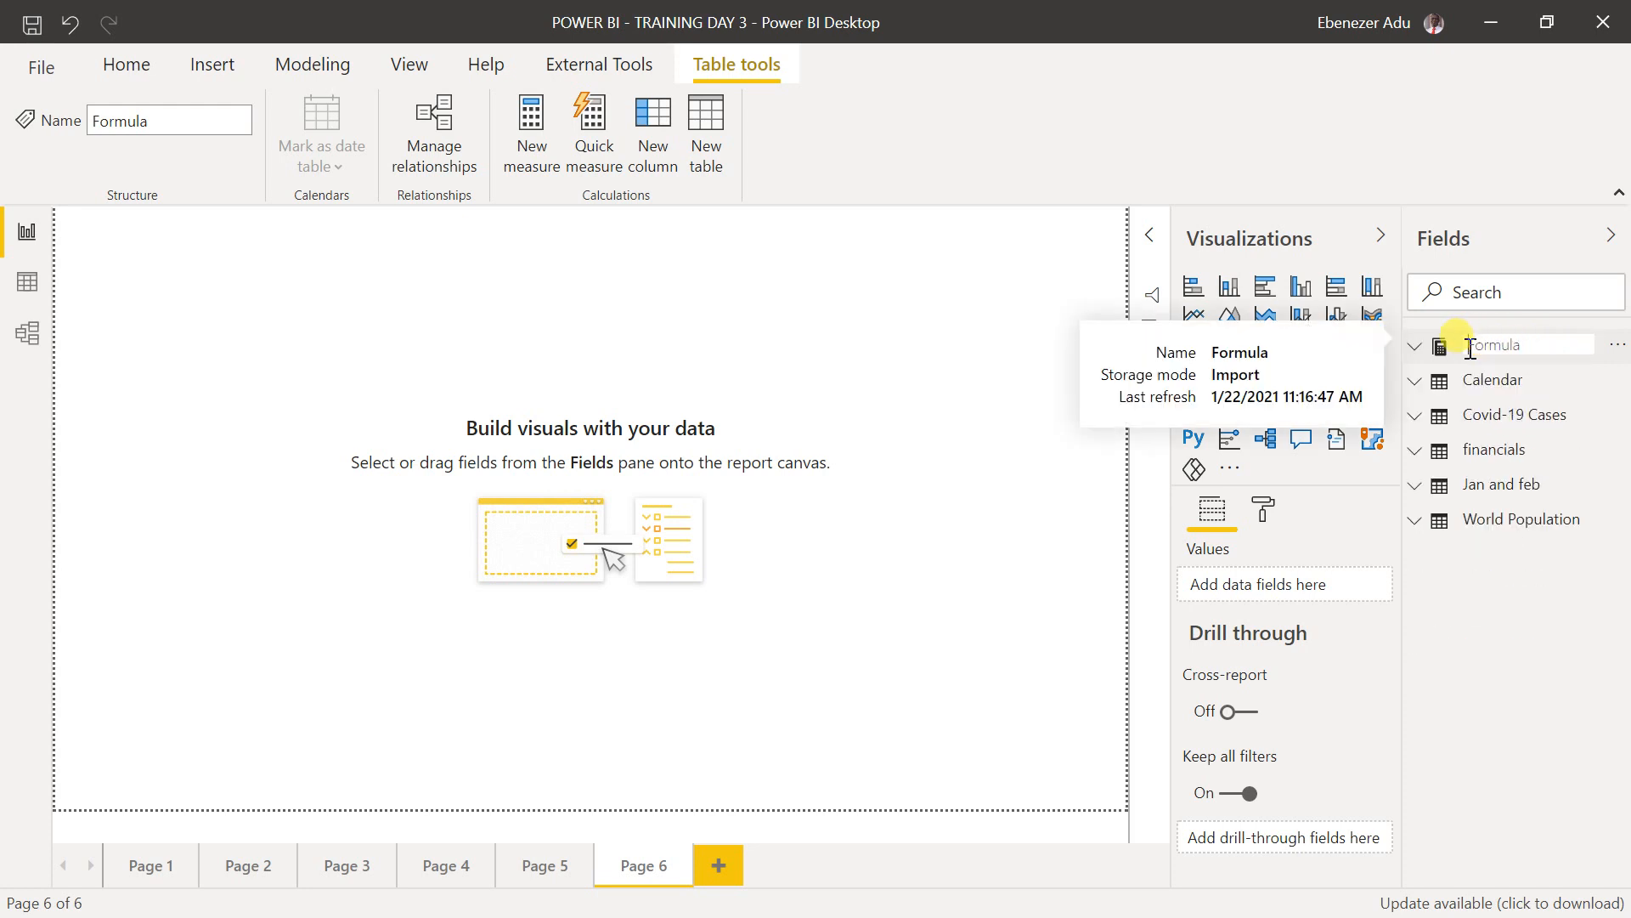
pyautogui.write('financial')
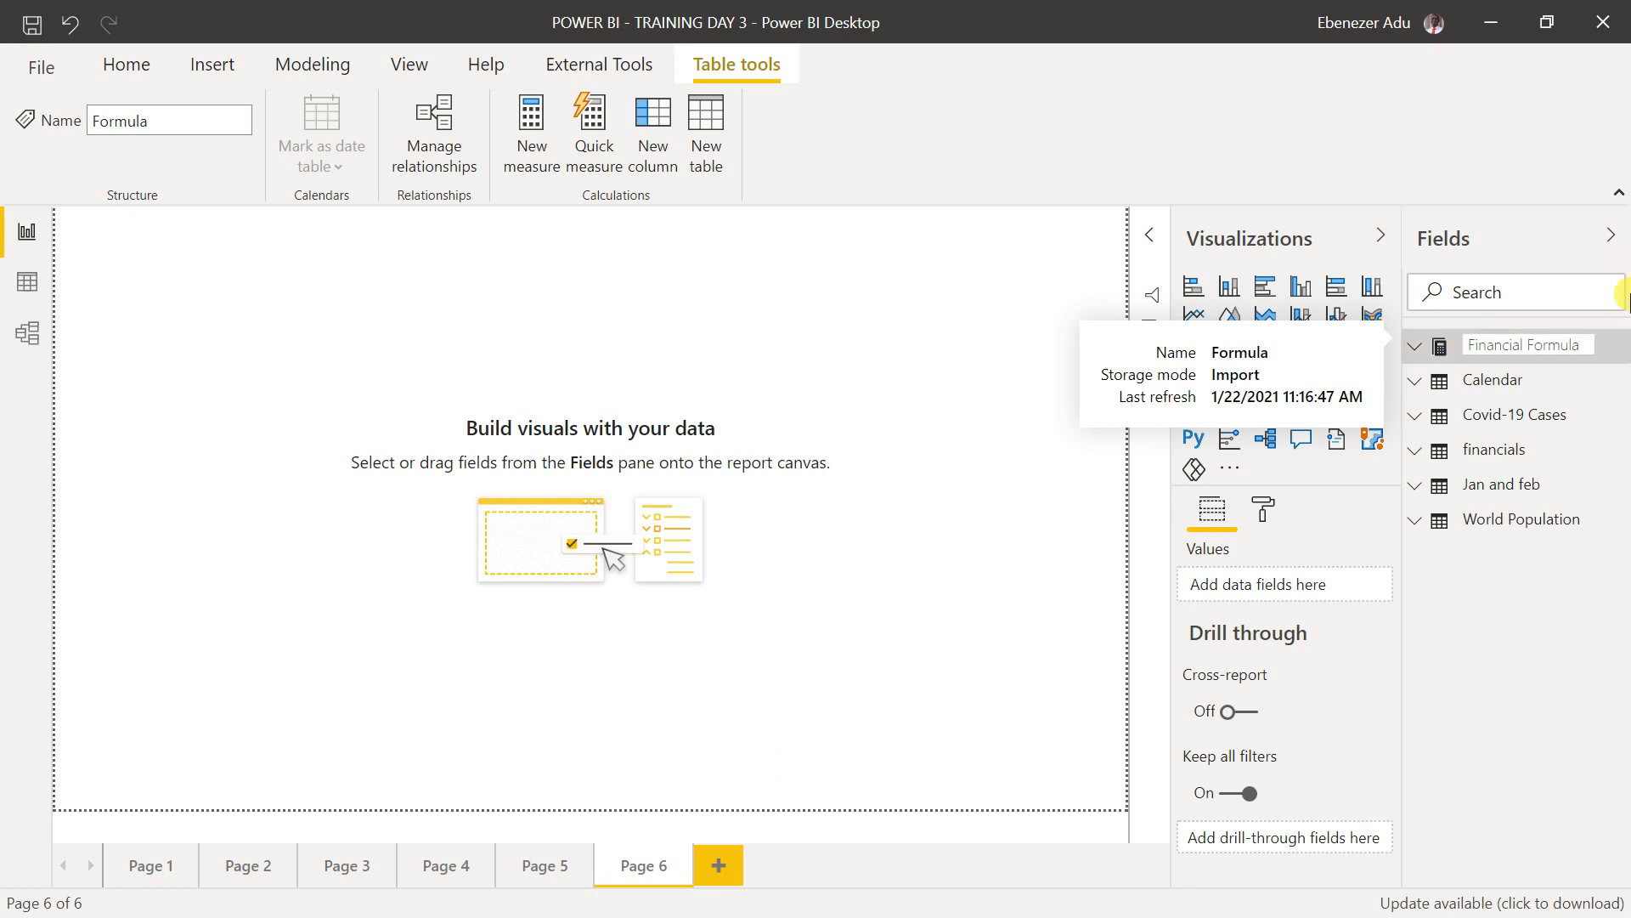
pyautogui.click(1583, 695)
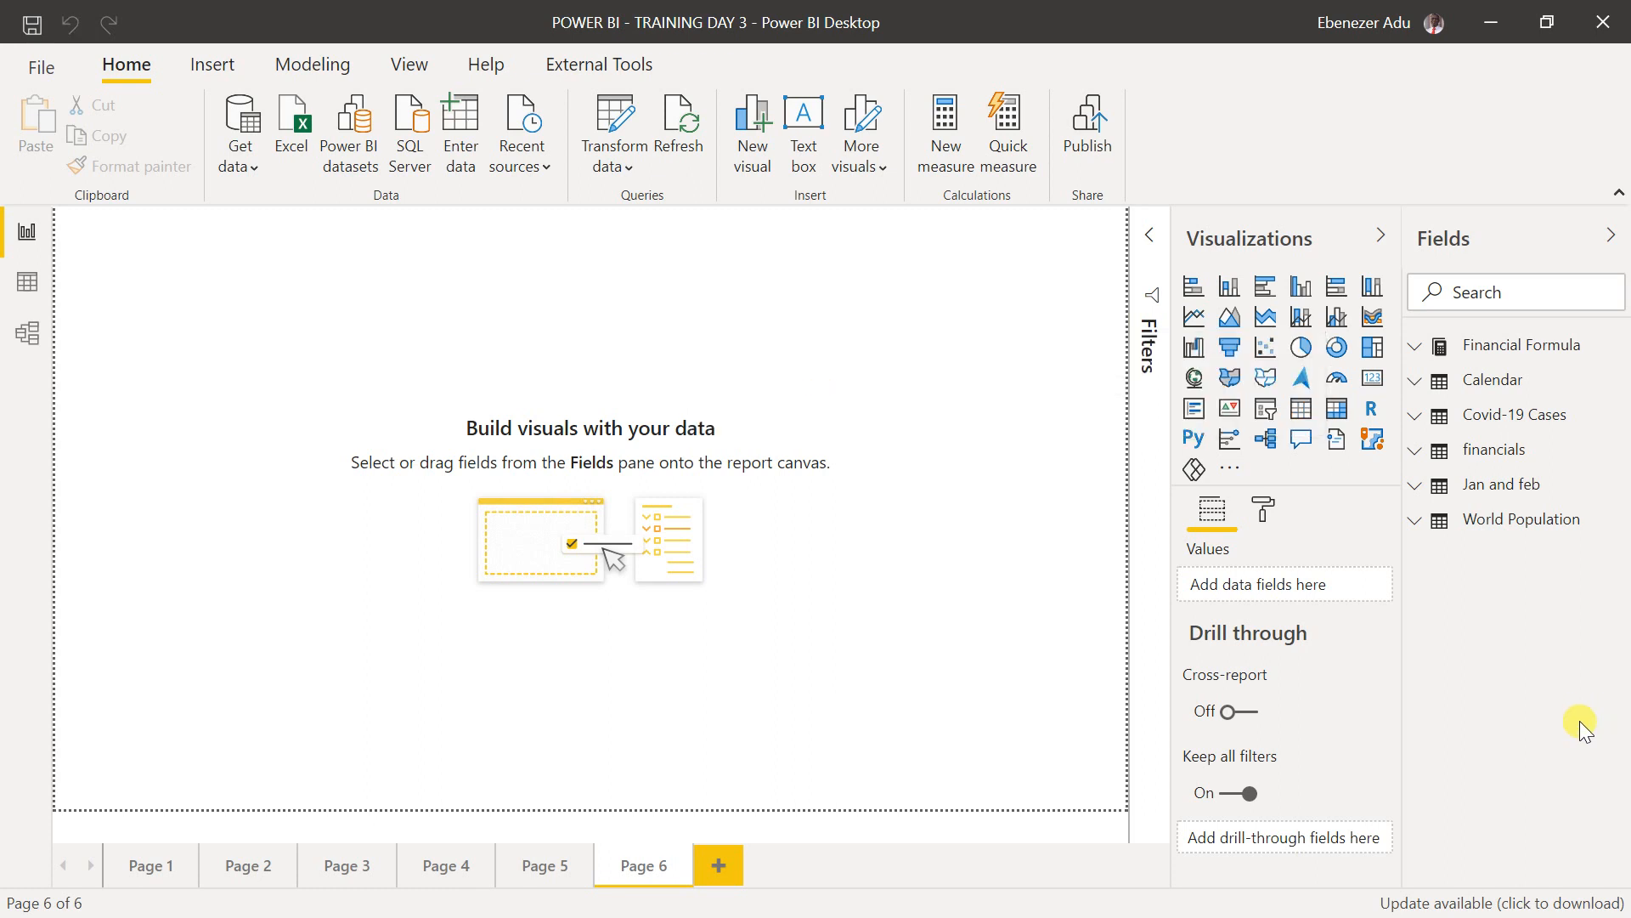
# - Create an empty table named Covid-19 Formula, load it into the model and dismiss the pending-changes notice
pyautogui.click(1468, 357)
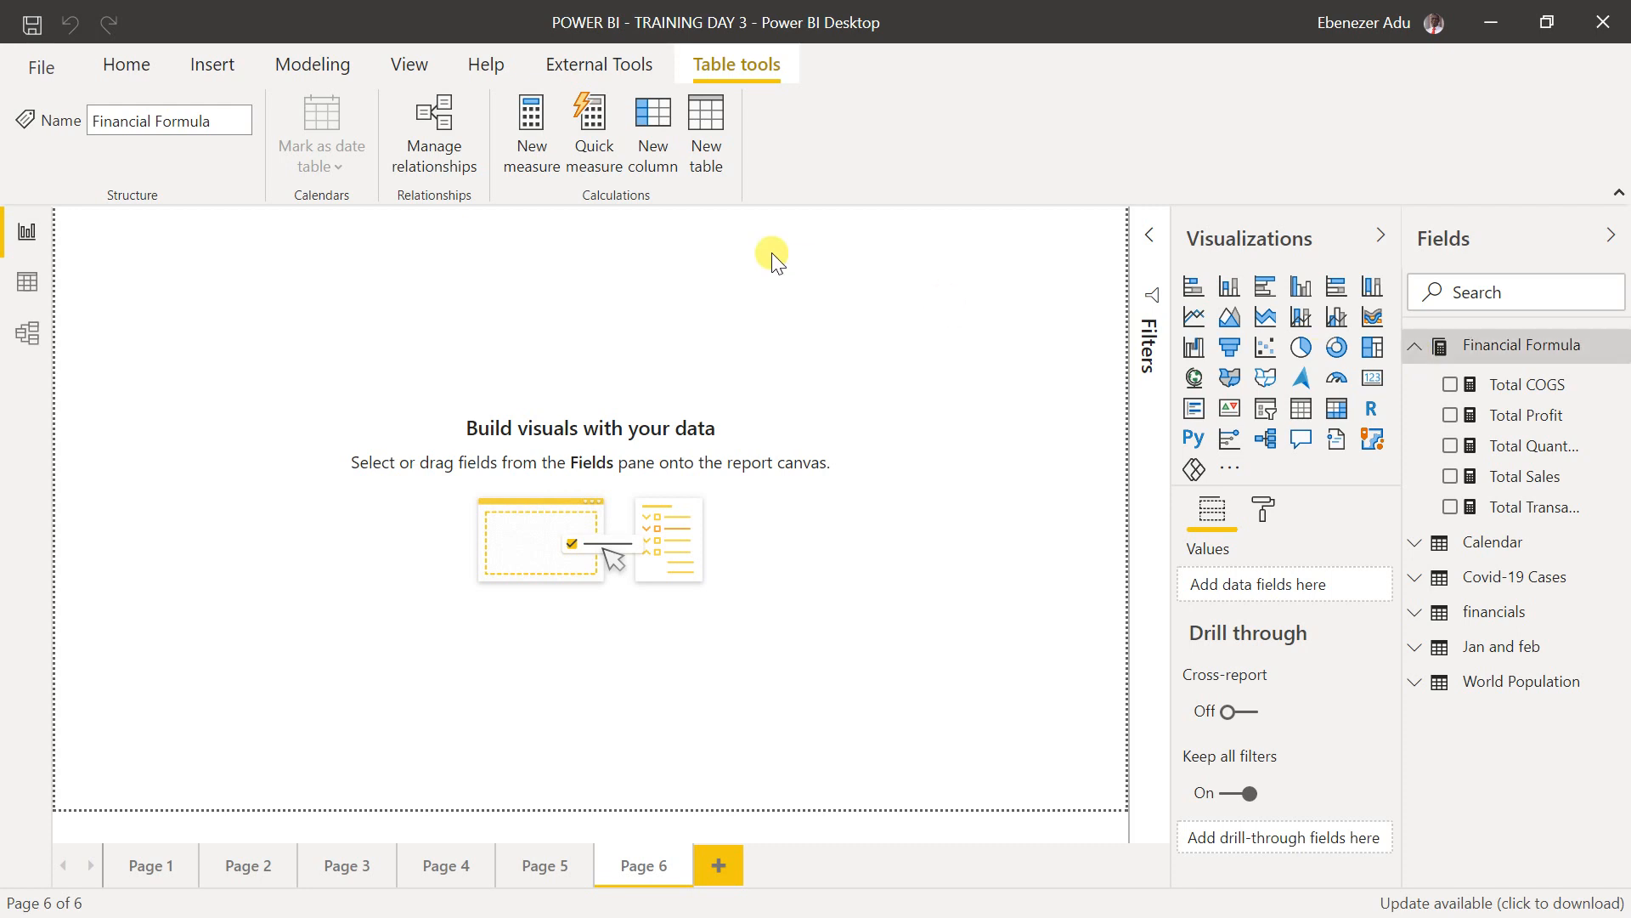
pyautogui.click(112, 69)
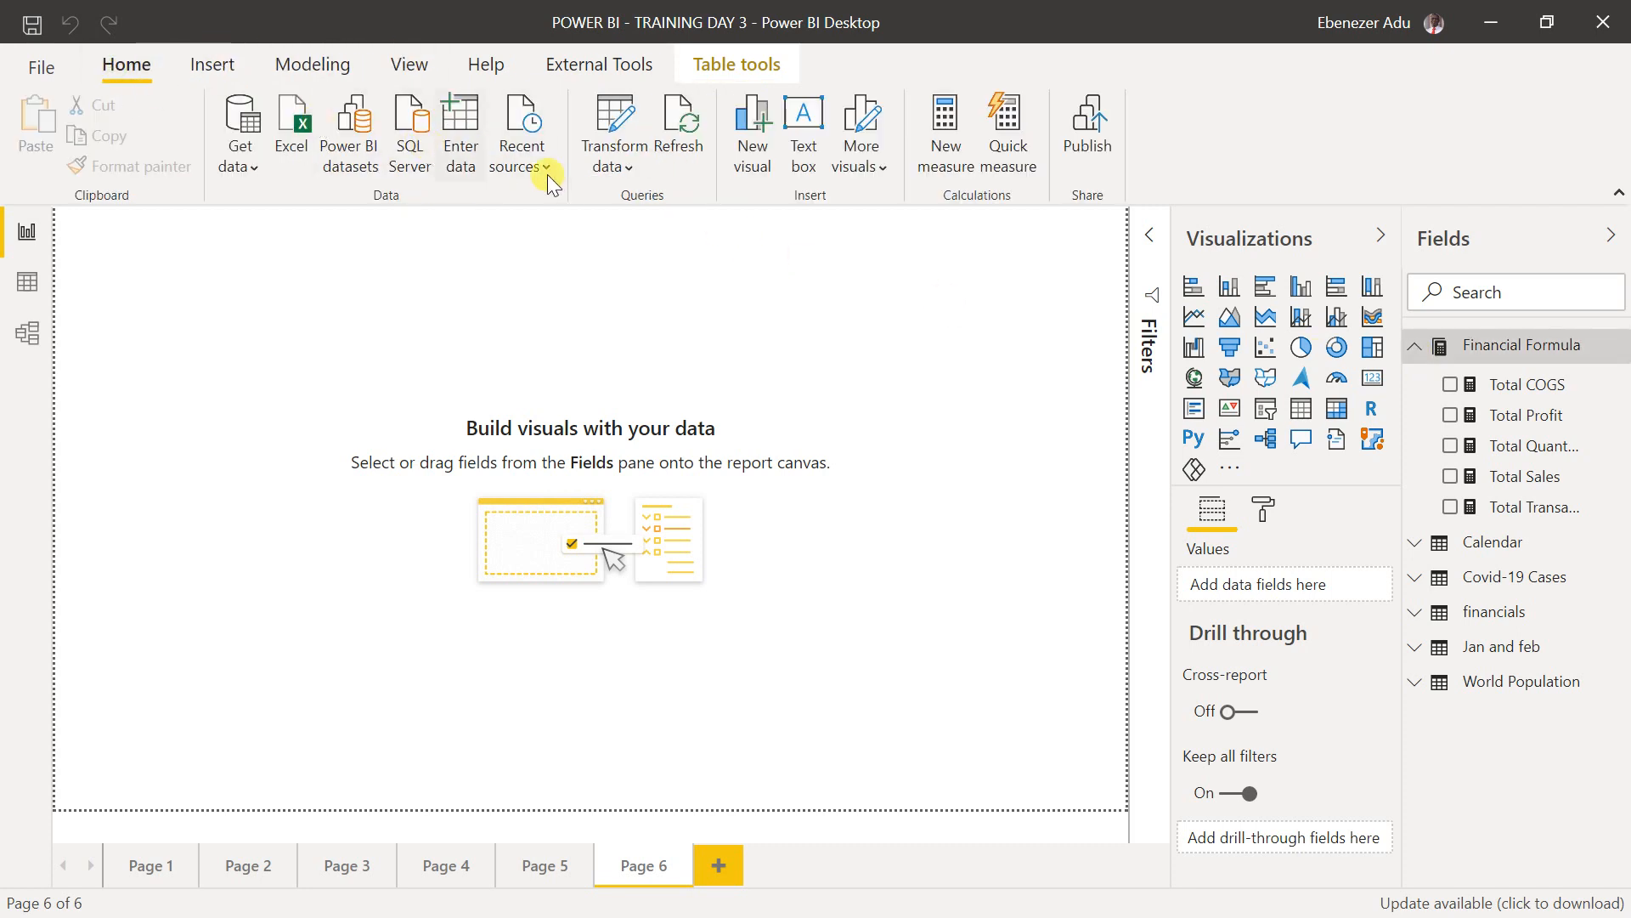
pyautogui.click(462, 161)
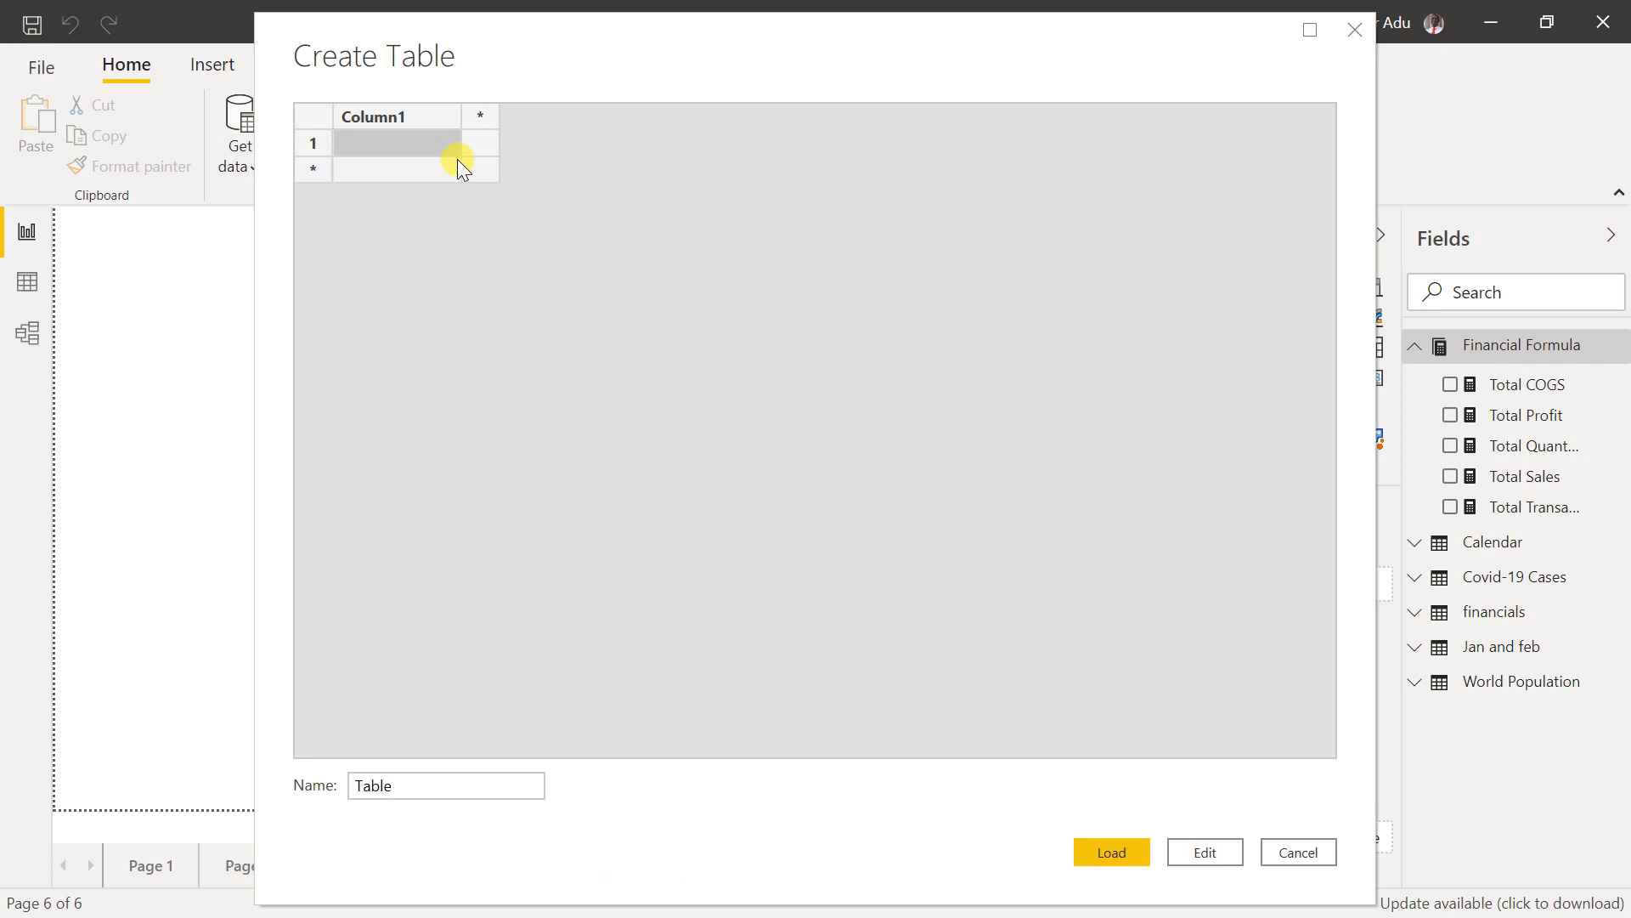
pyautogui.click(429, 780)
pyautogui.moveTo(429, 780); pyautogui.dragTo(374, 784)
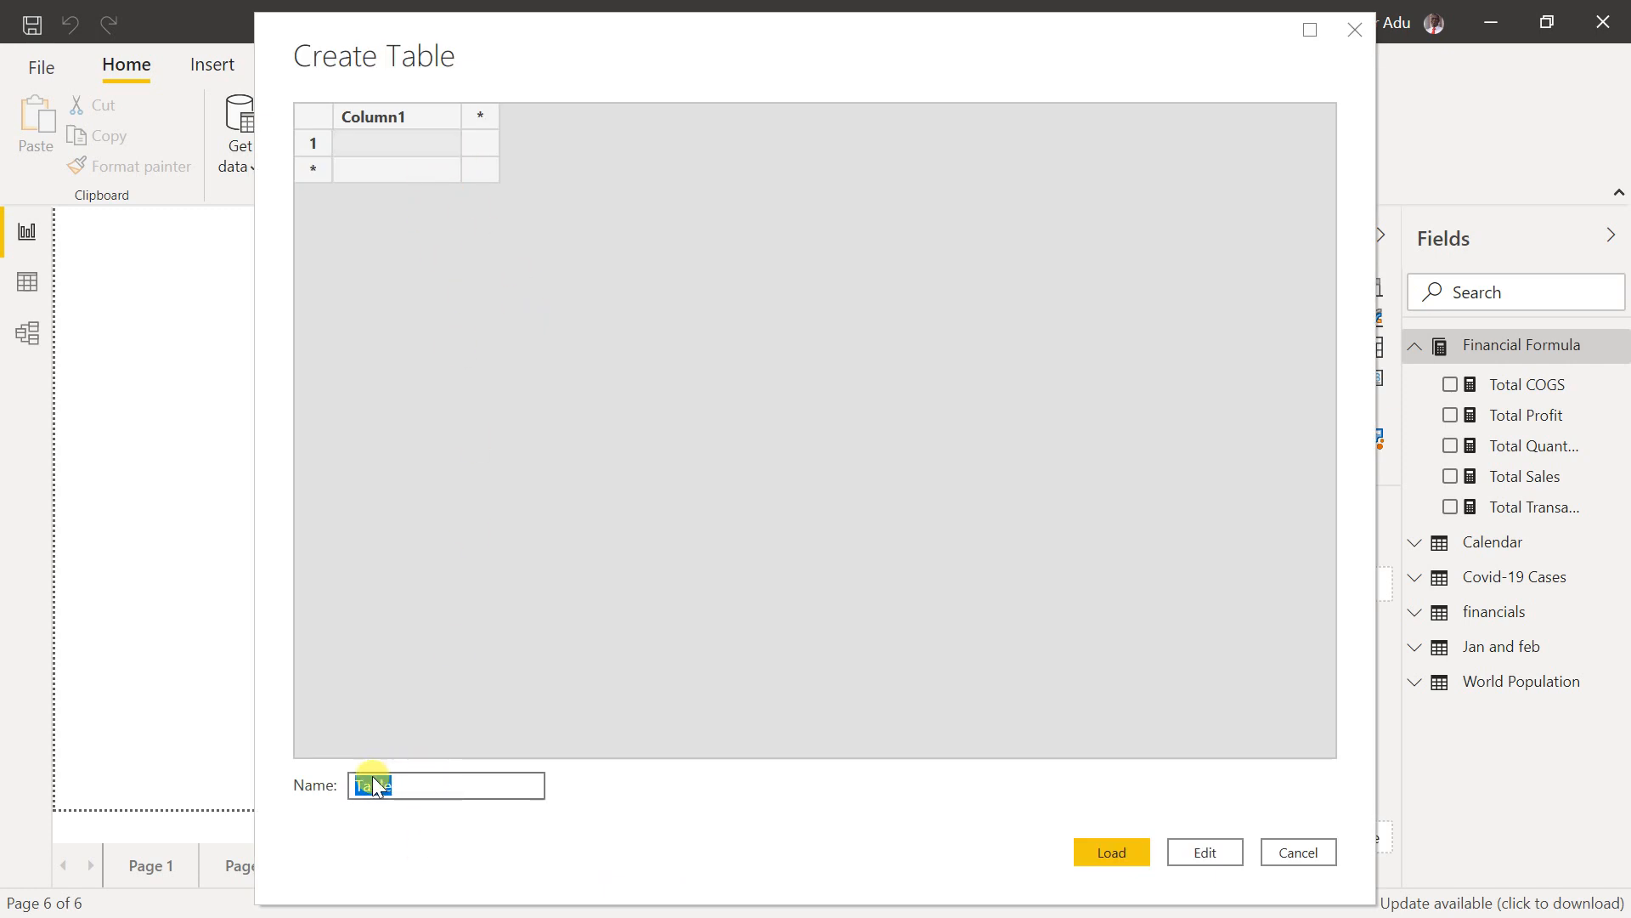
pyautogui.write('Covid-19 Formula')
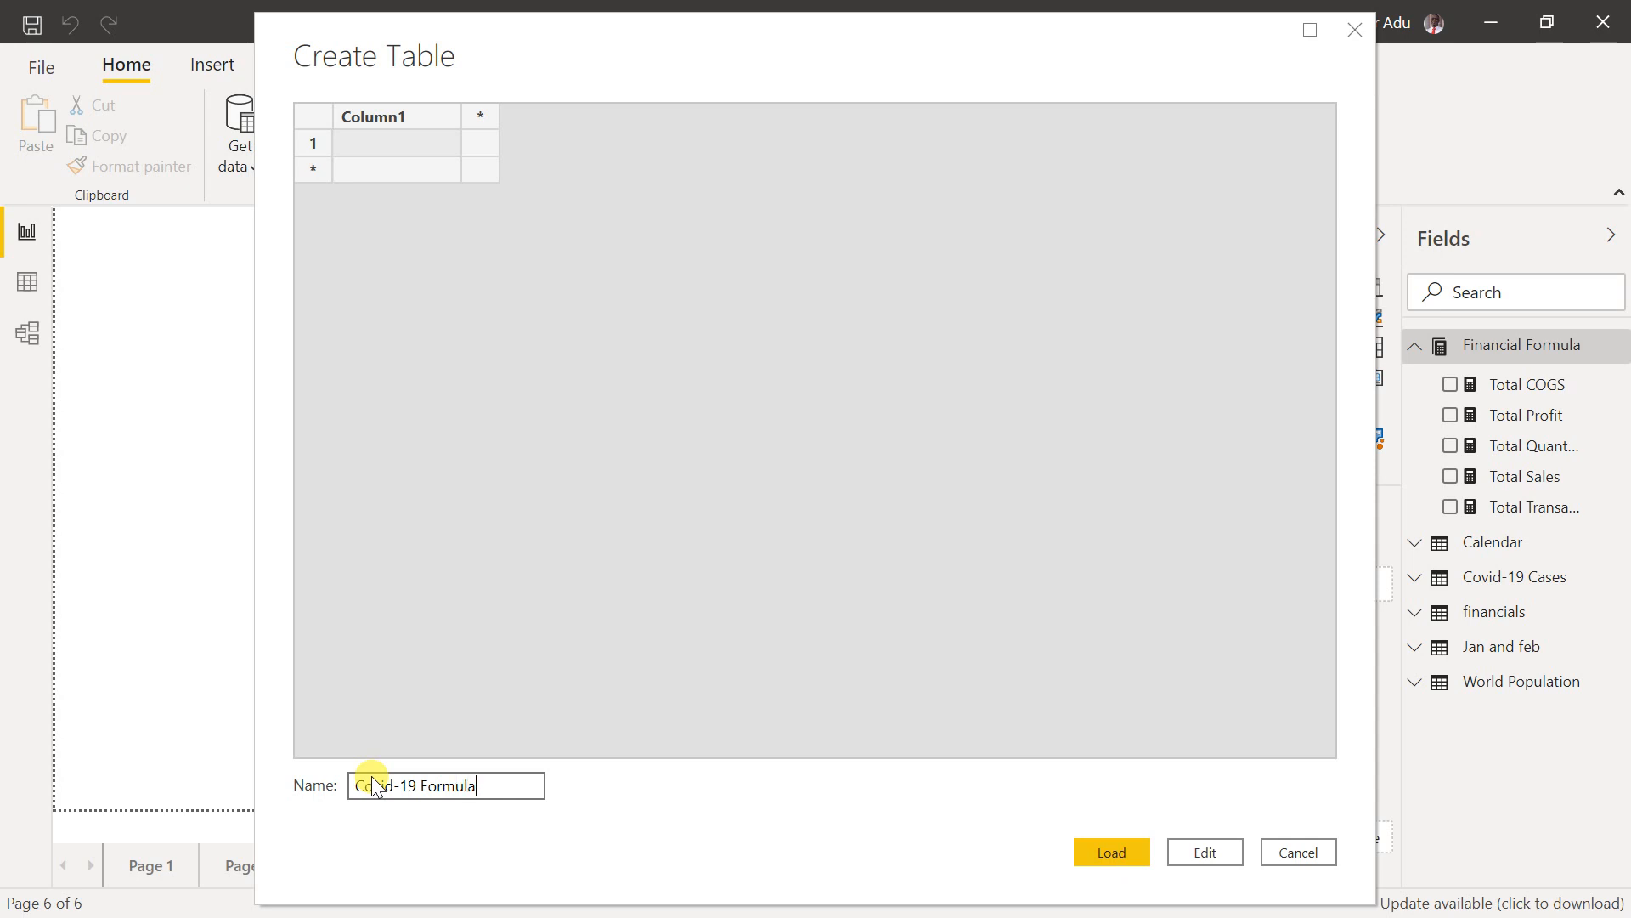
pyautogui.click(1134, 860)
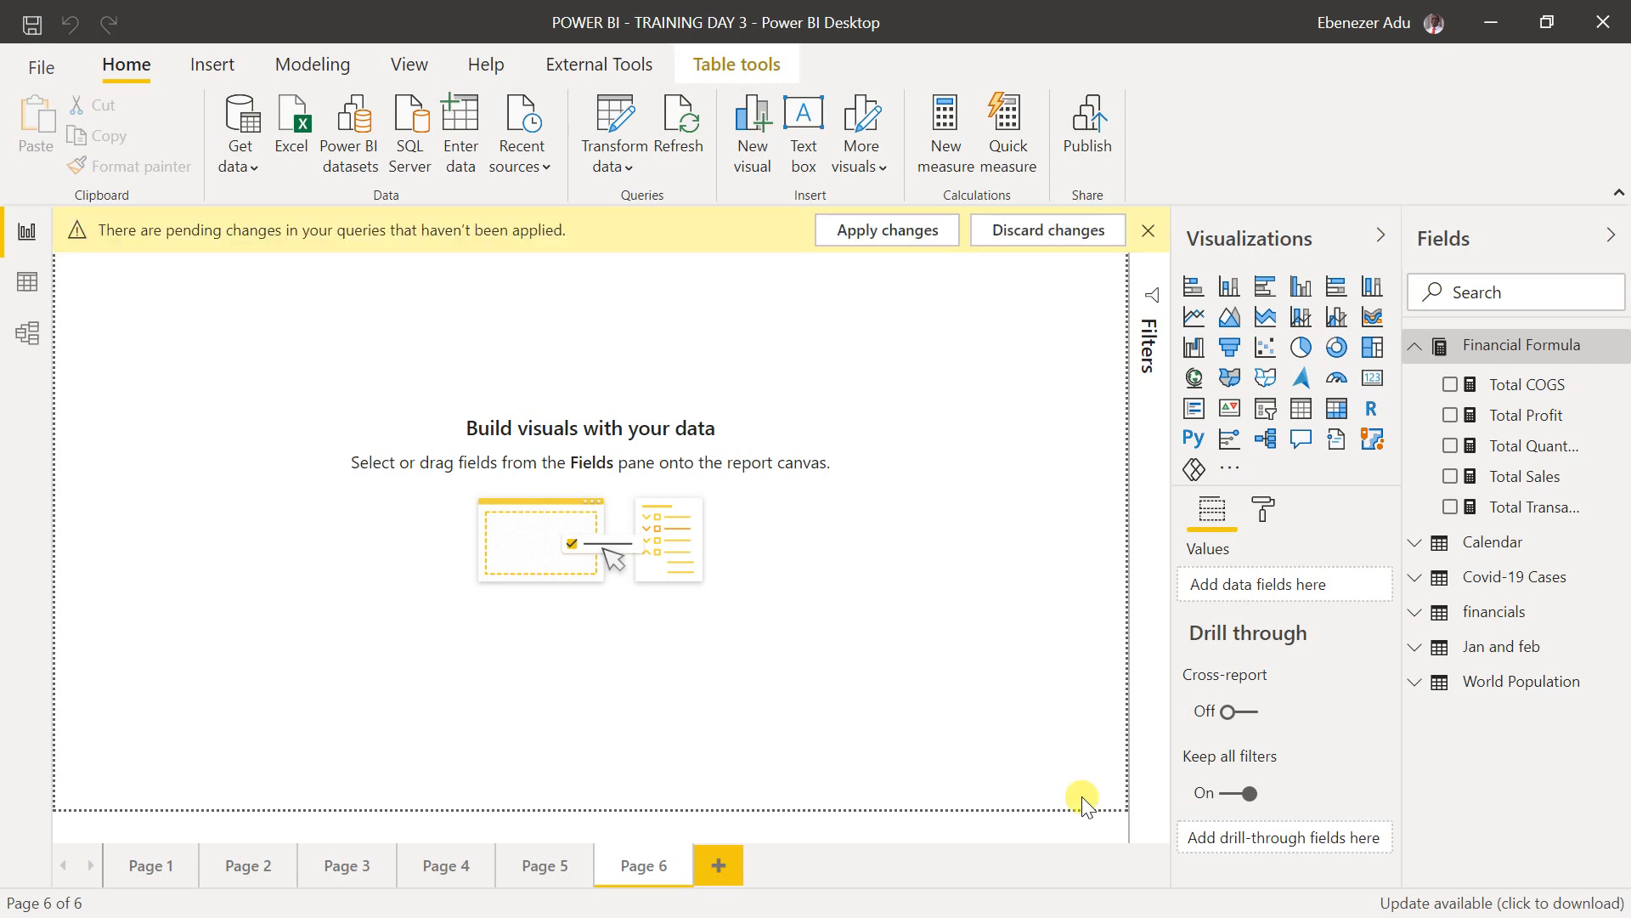
pyautogui.click(1148, 230)
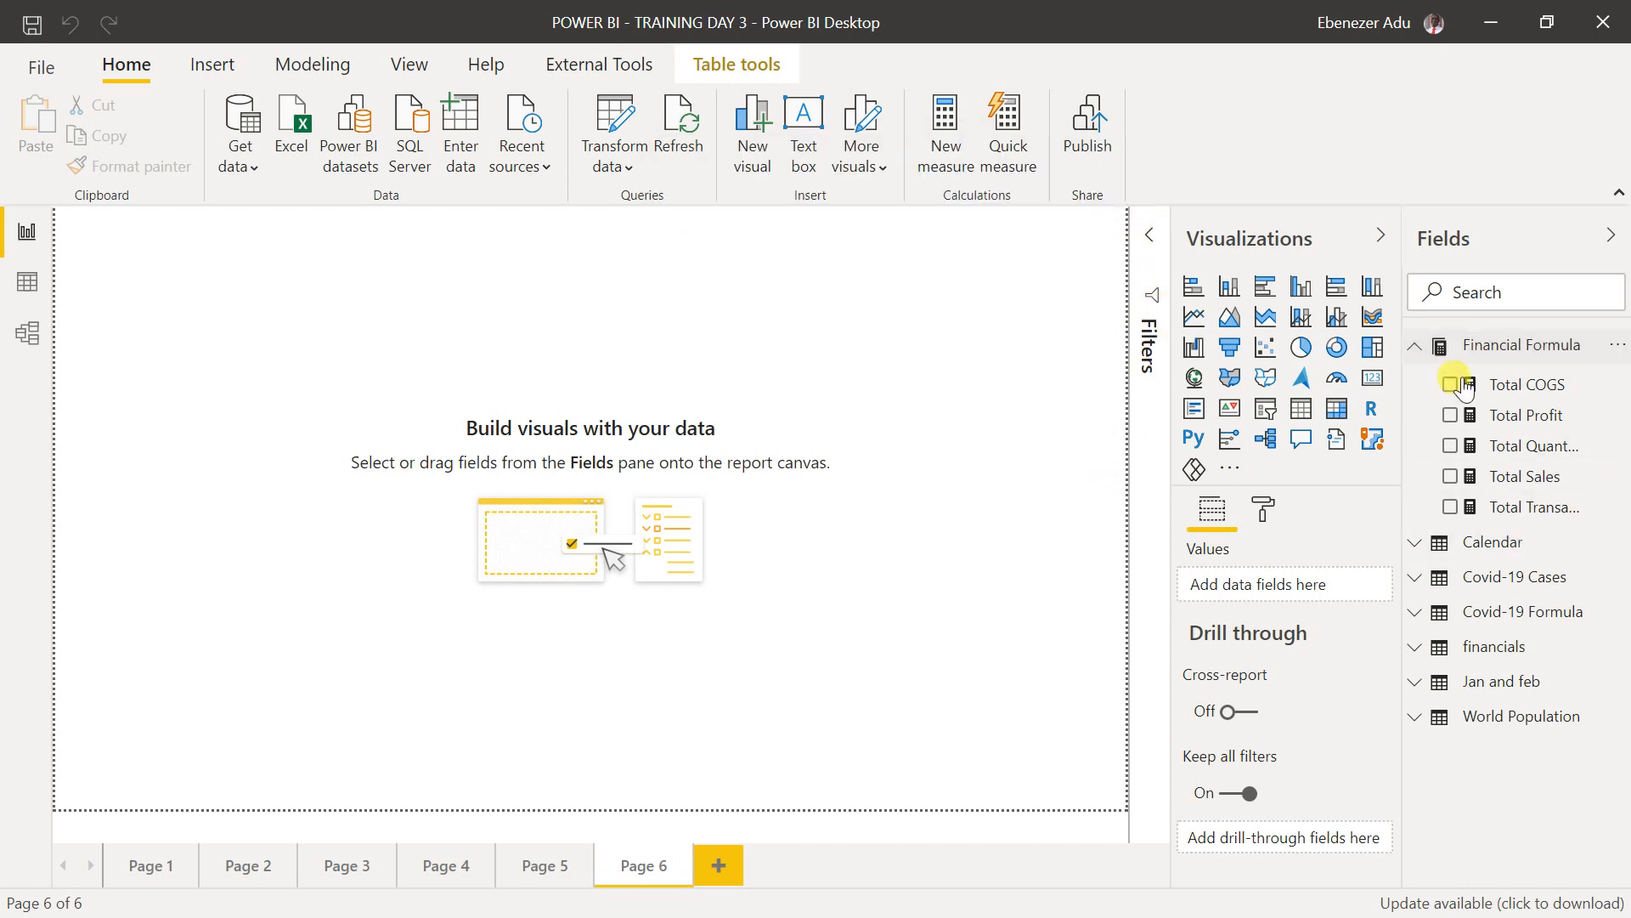
# - Examine the columns and rows of the Covid-19 Cases table in the data view, and return to the report page
pyautogui.click(1494, 616)
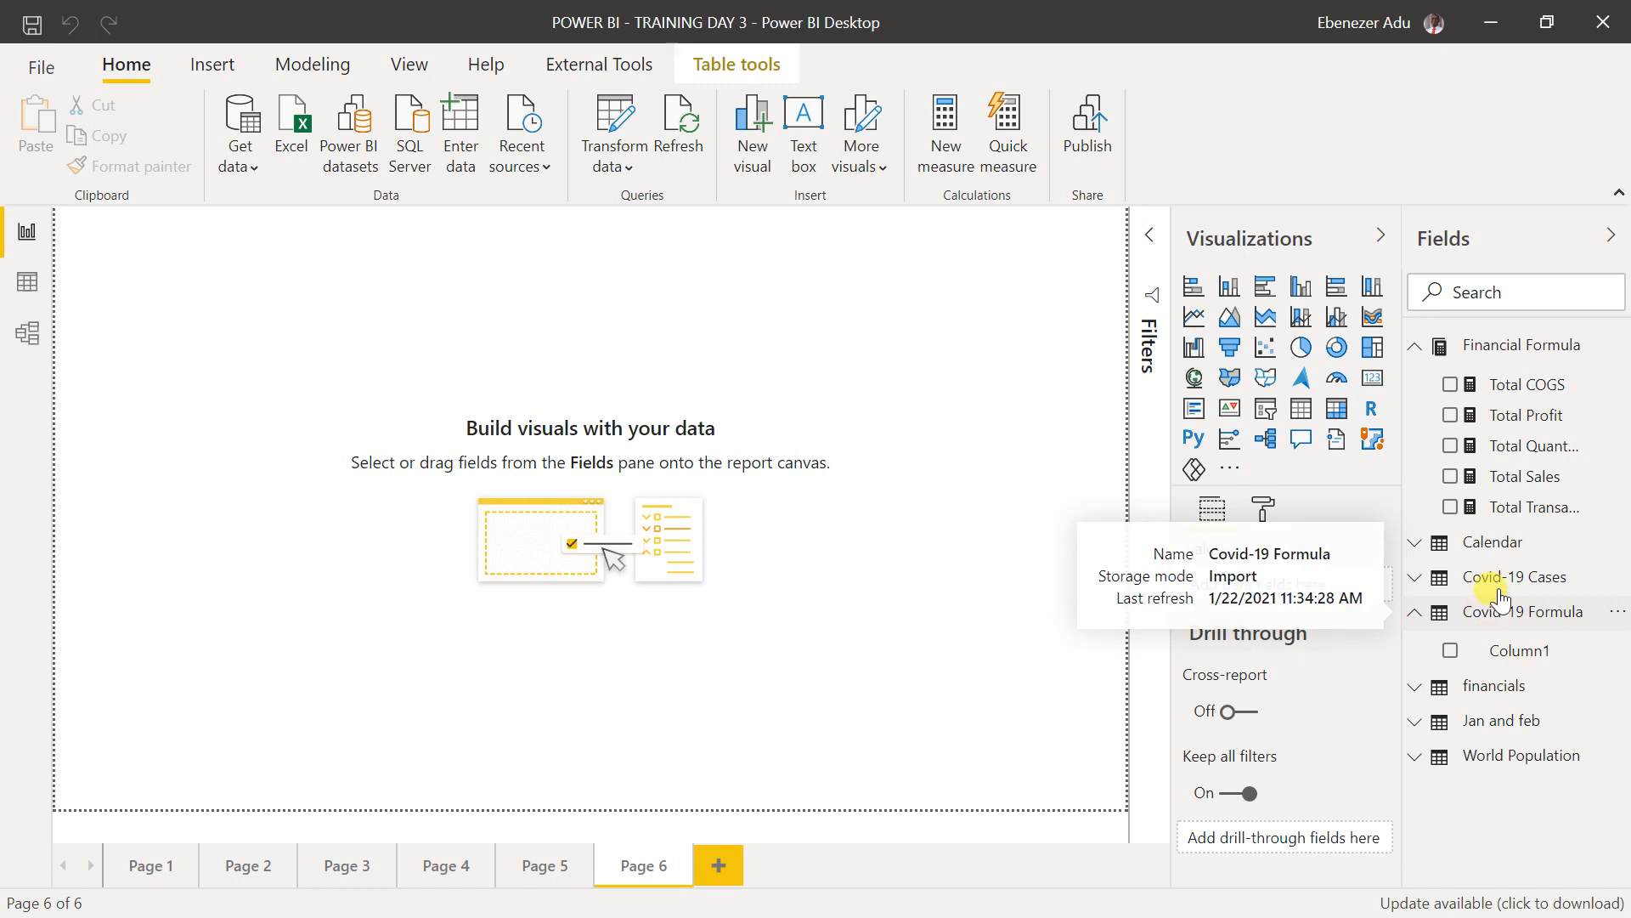
pyautogui.doubleClick(1504, 578)
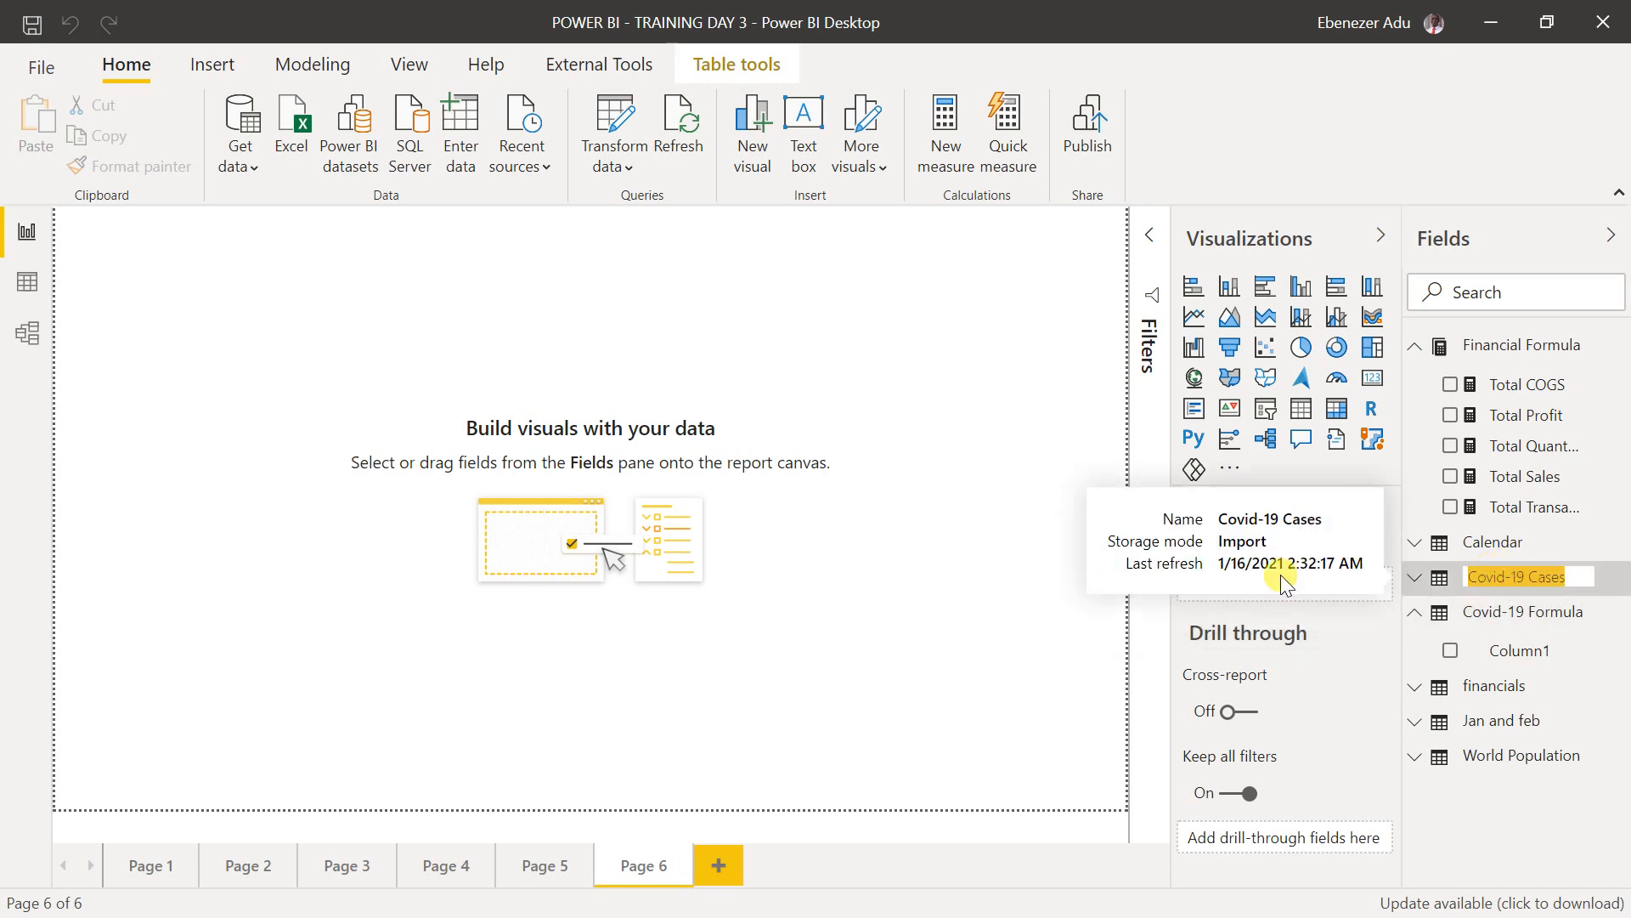
pyautogui.click(1613, 577)
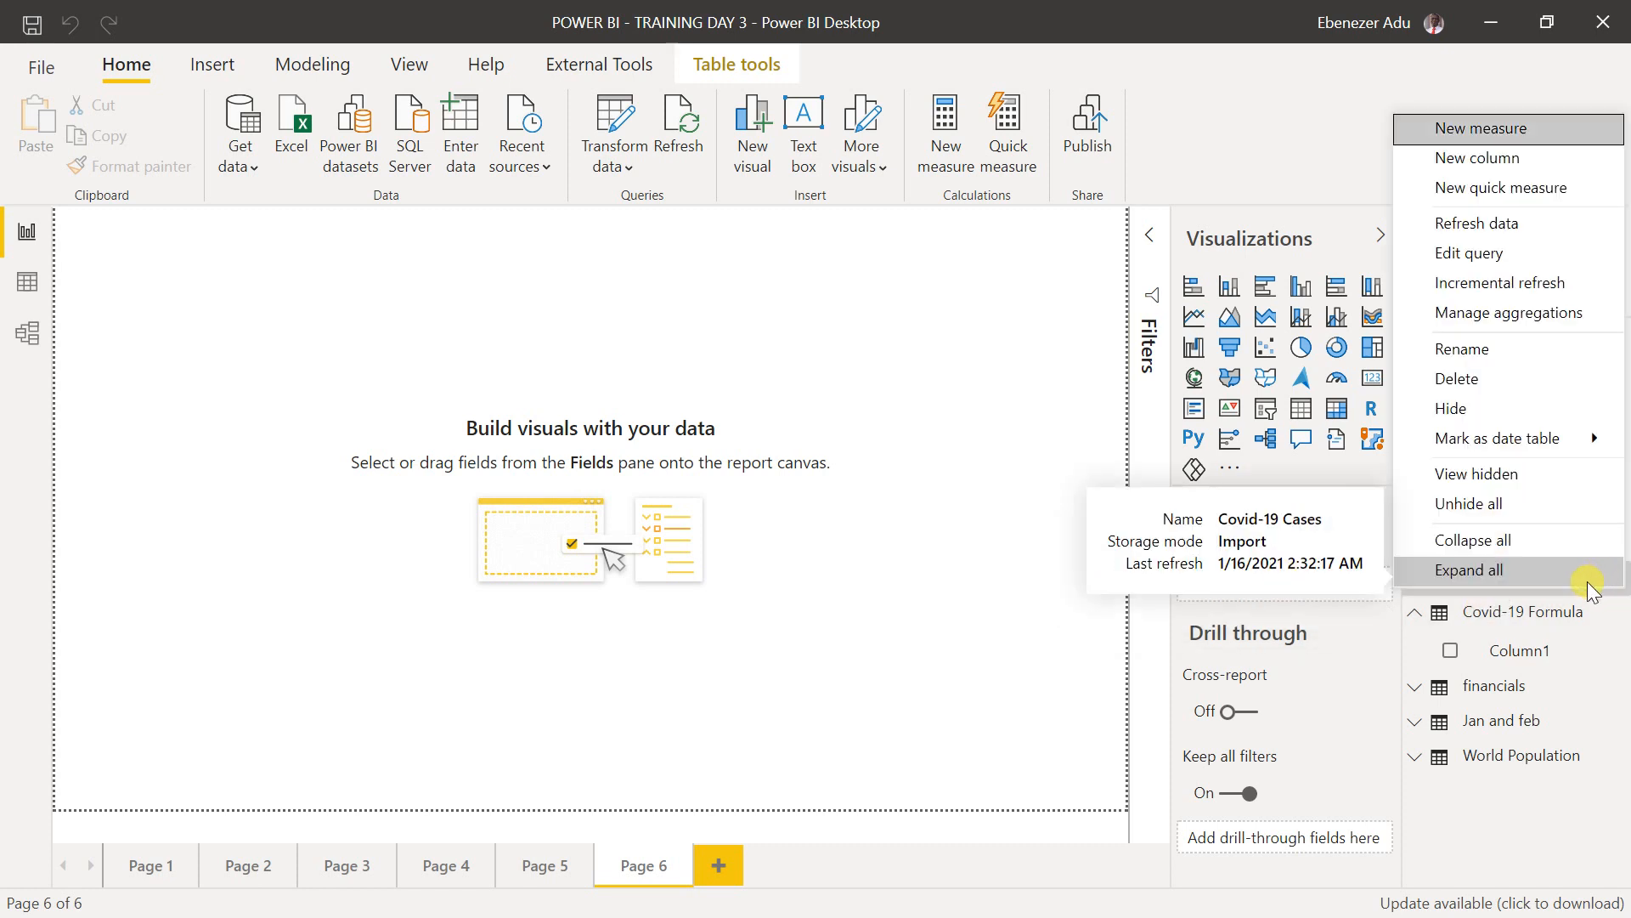
pyautogui.click(1430, 848)
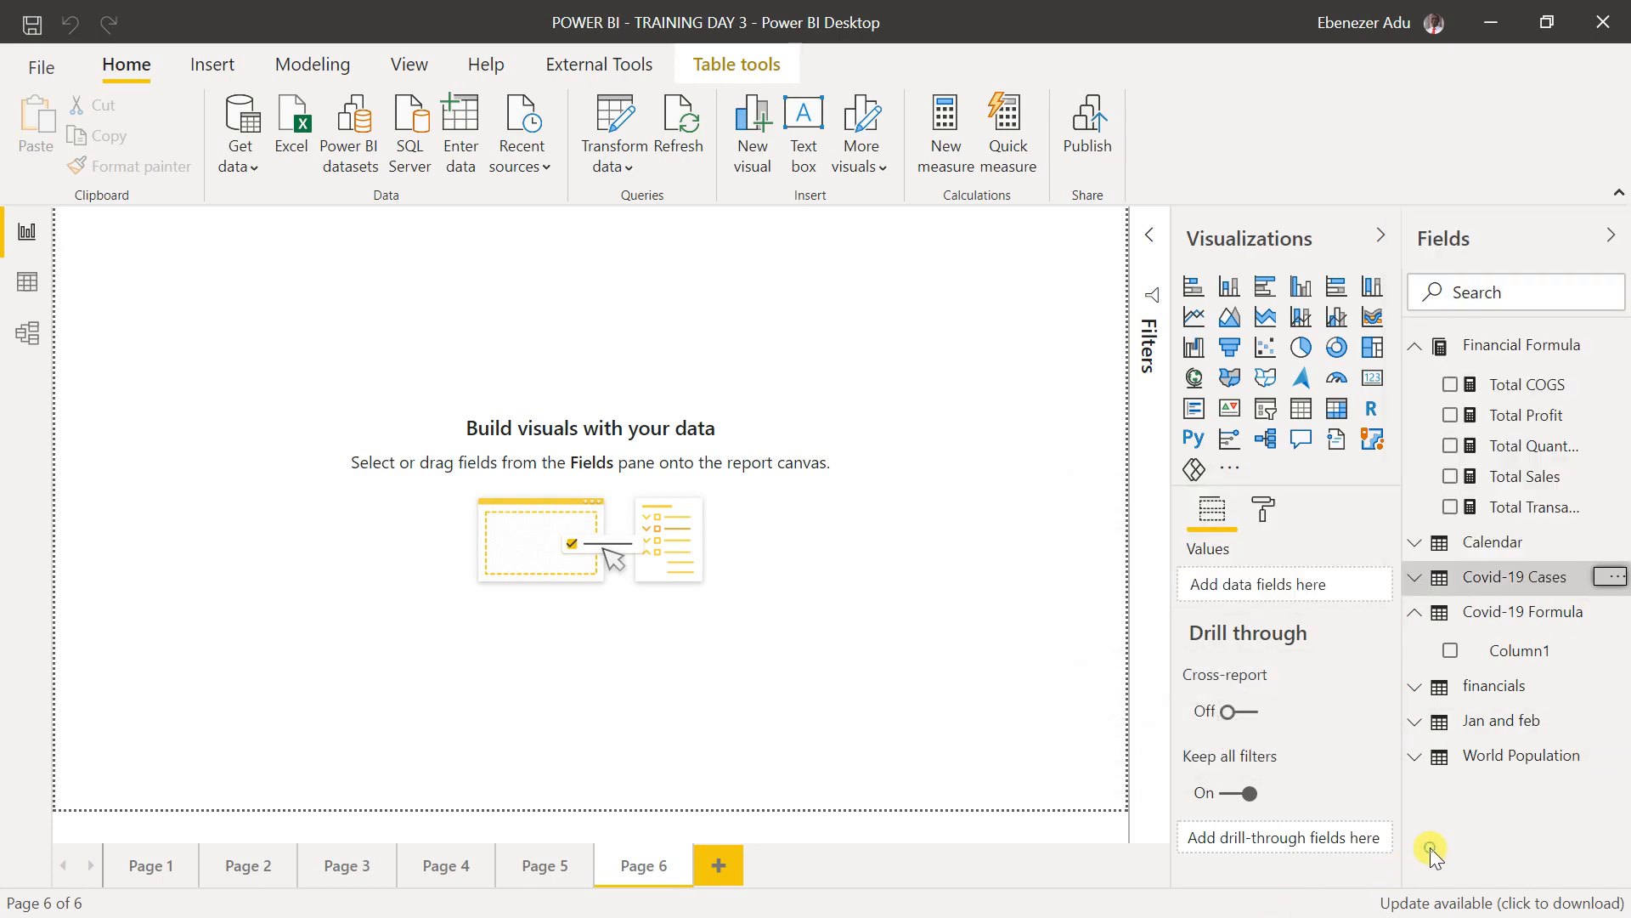
pyautogui.click(1495, 578)
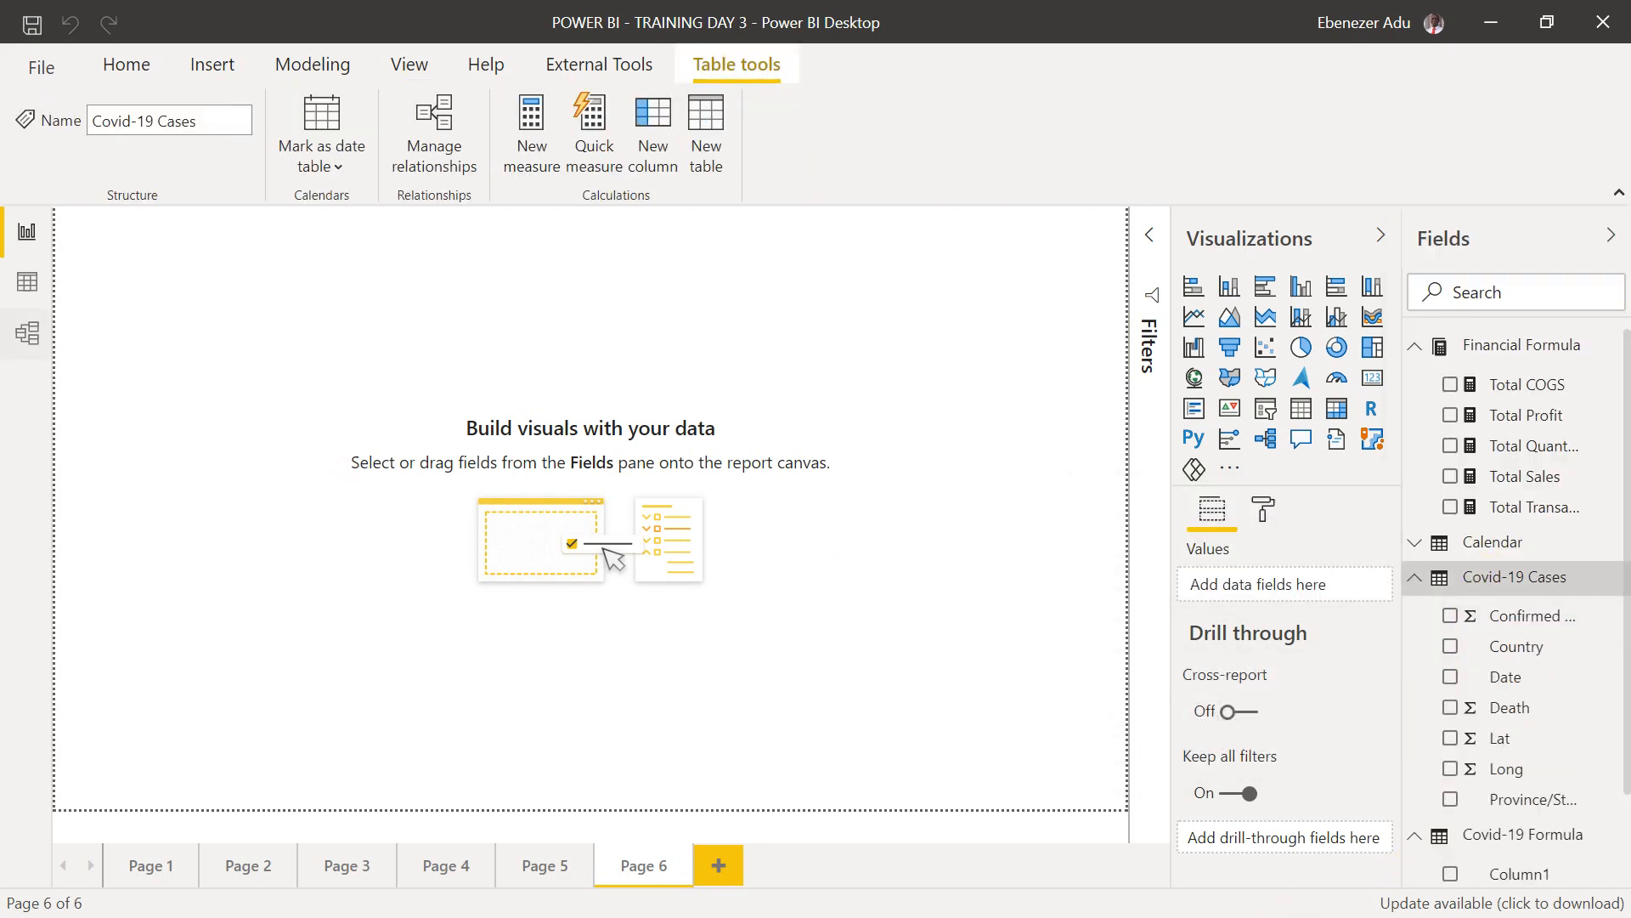
pyautogui.click(29, 287)
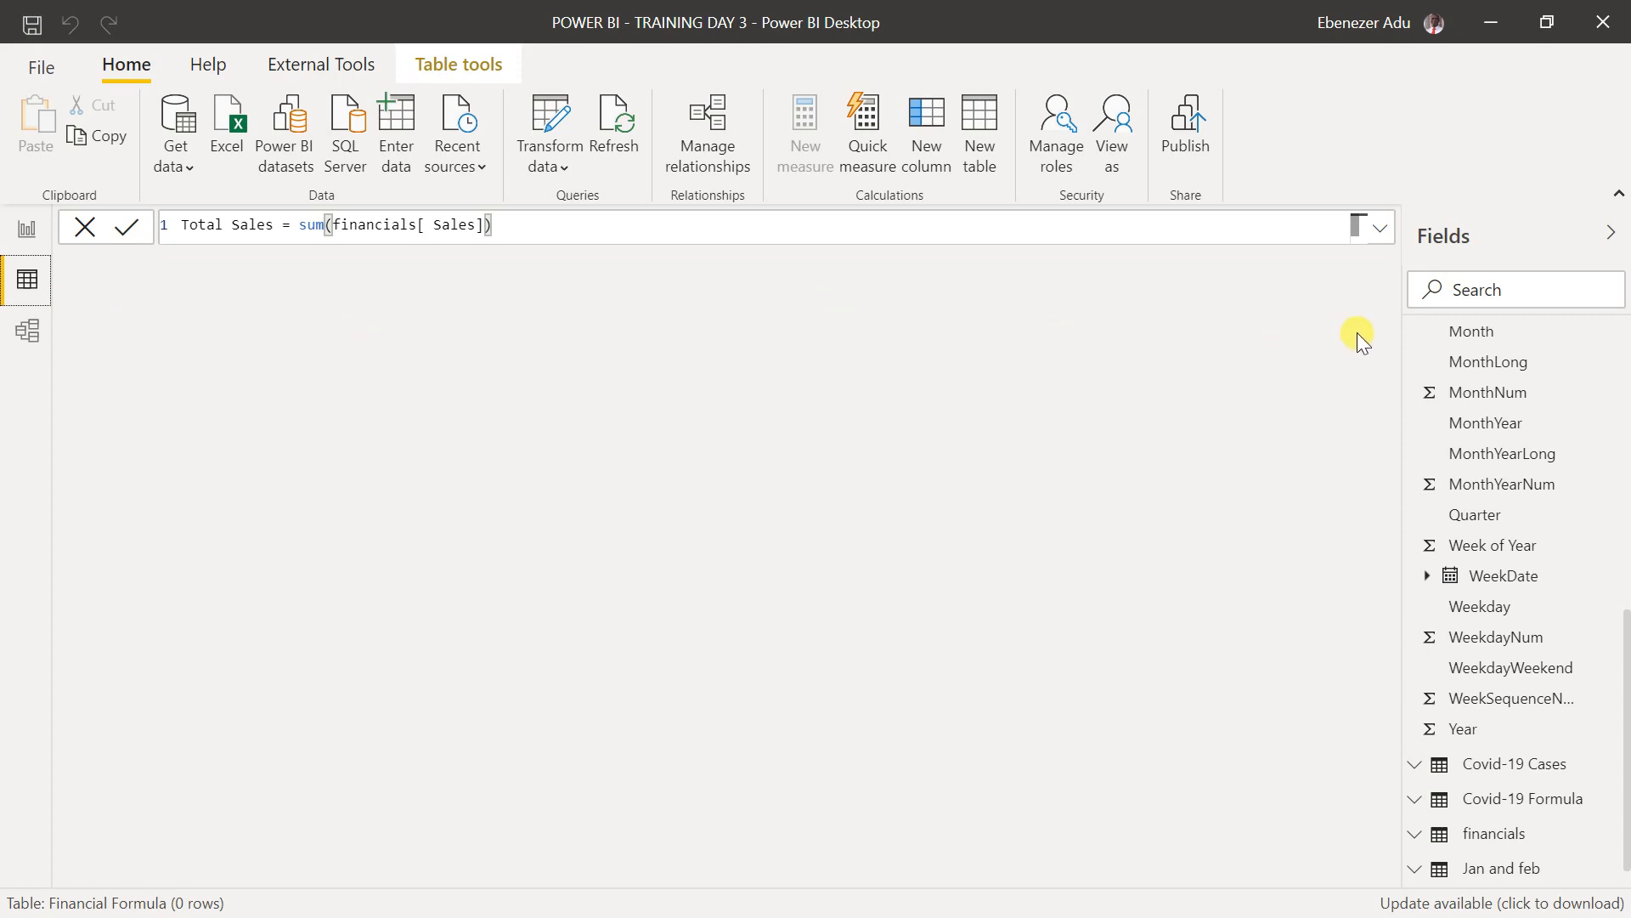
pyautogui.scroll(8, 1588, 517)
pyautogui.click(1412, 380)
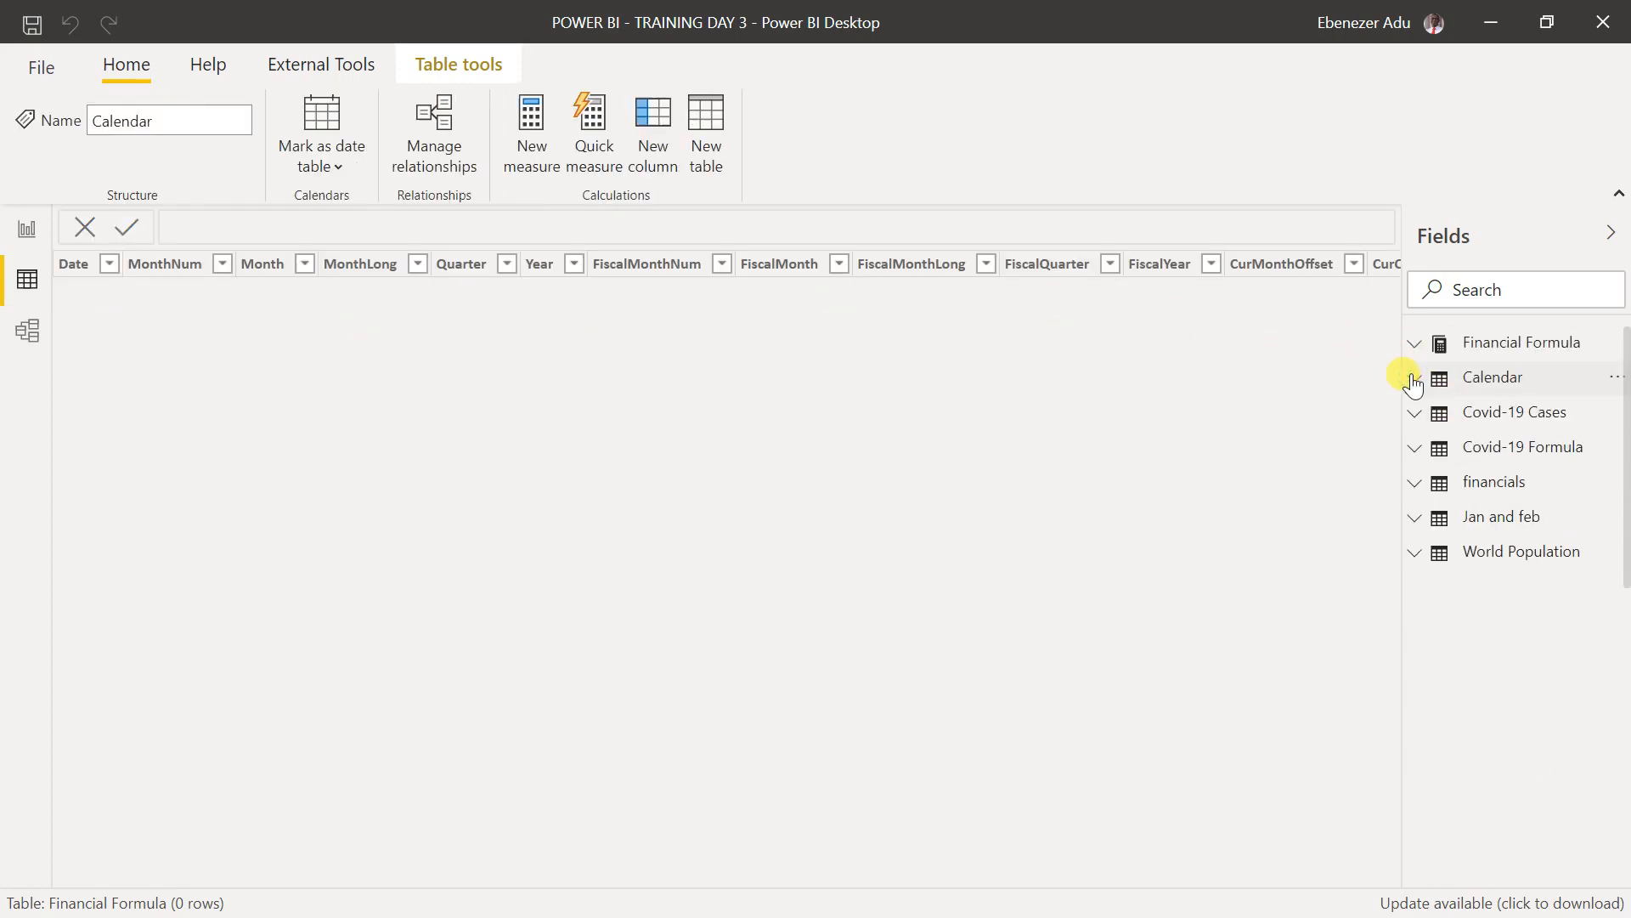
pyautogui.click(1481, 417)
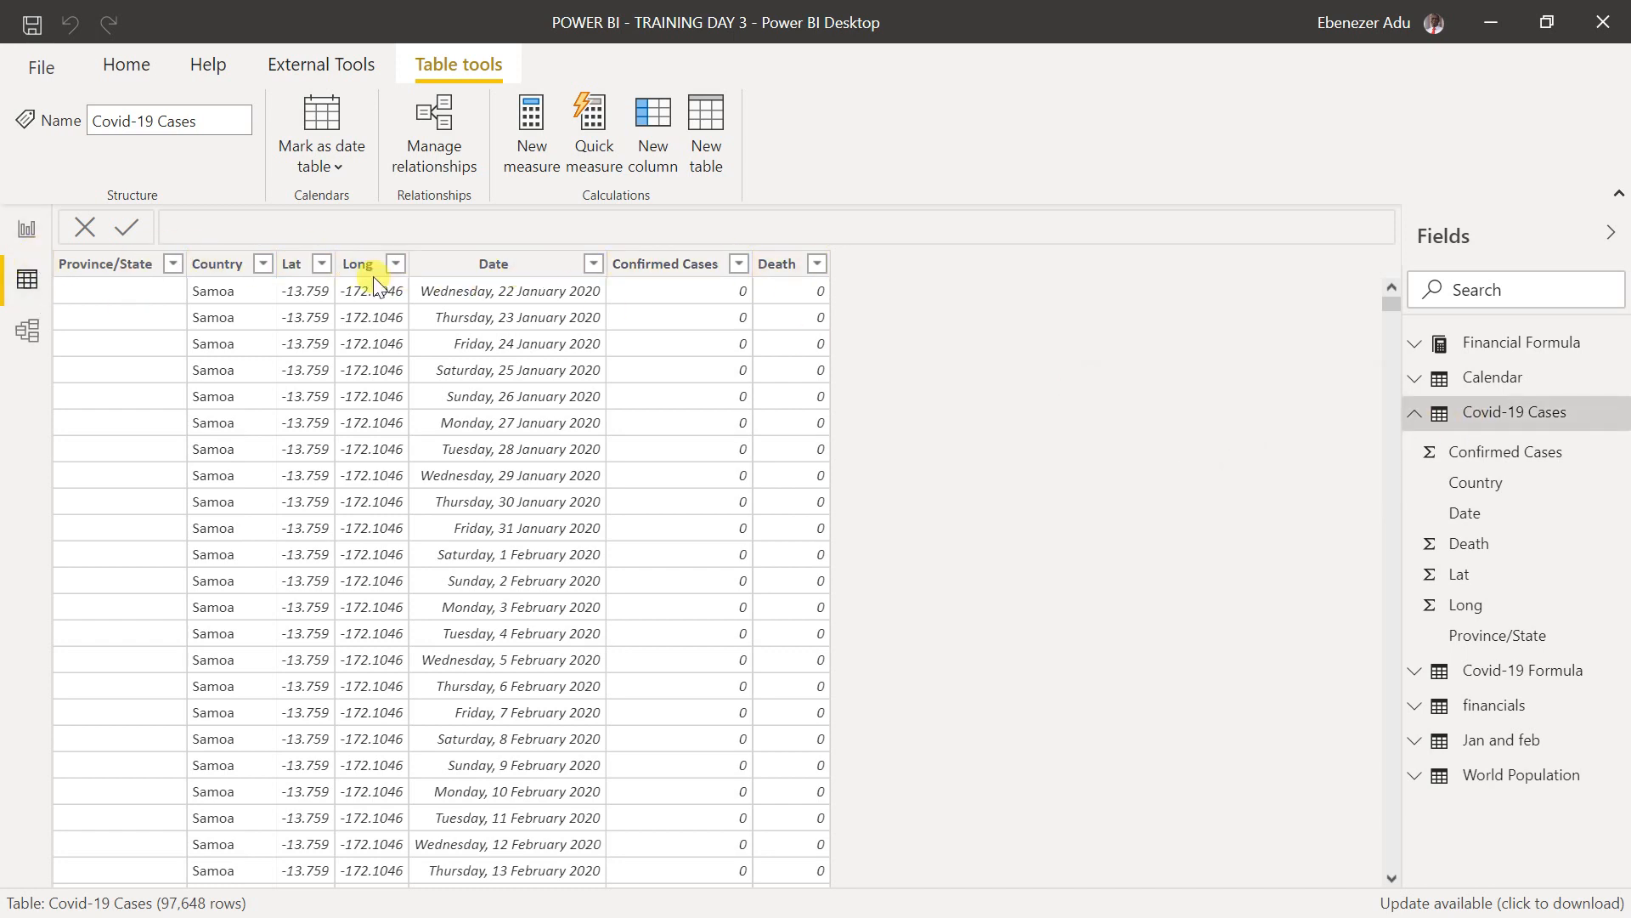
pyautogui.click(14, 239)
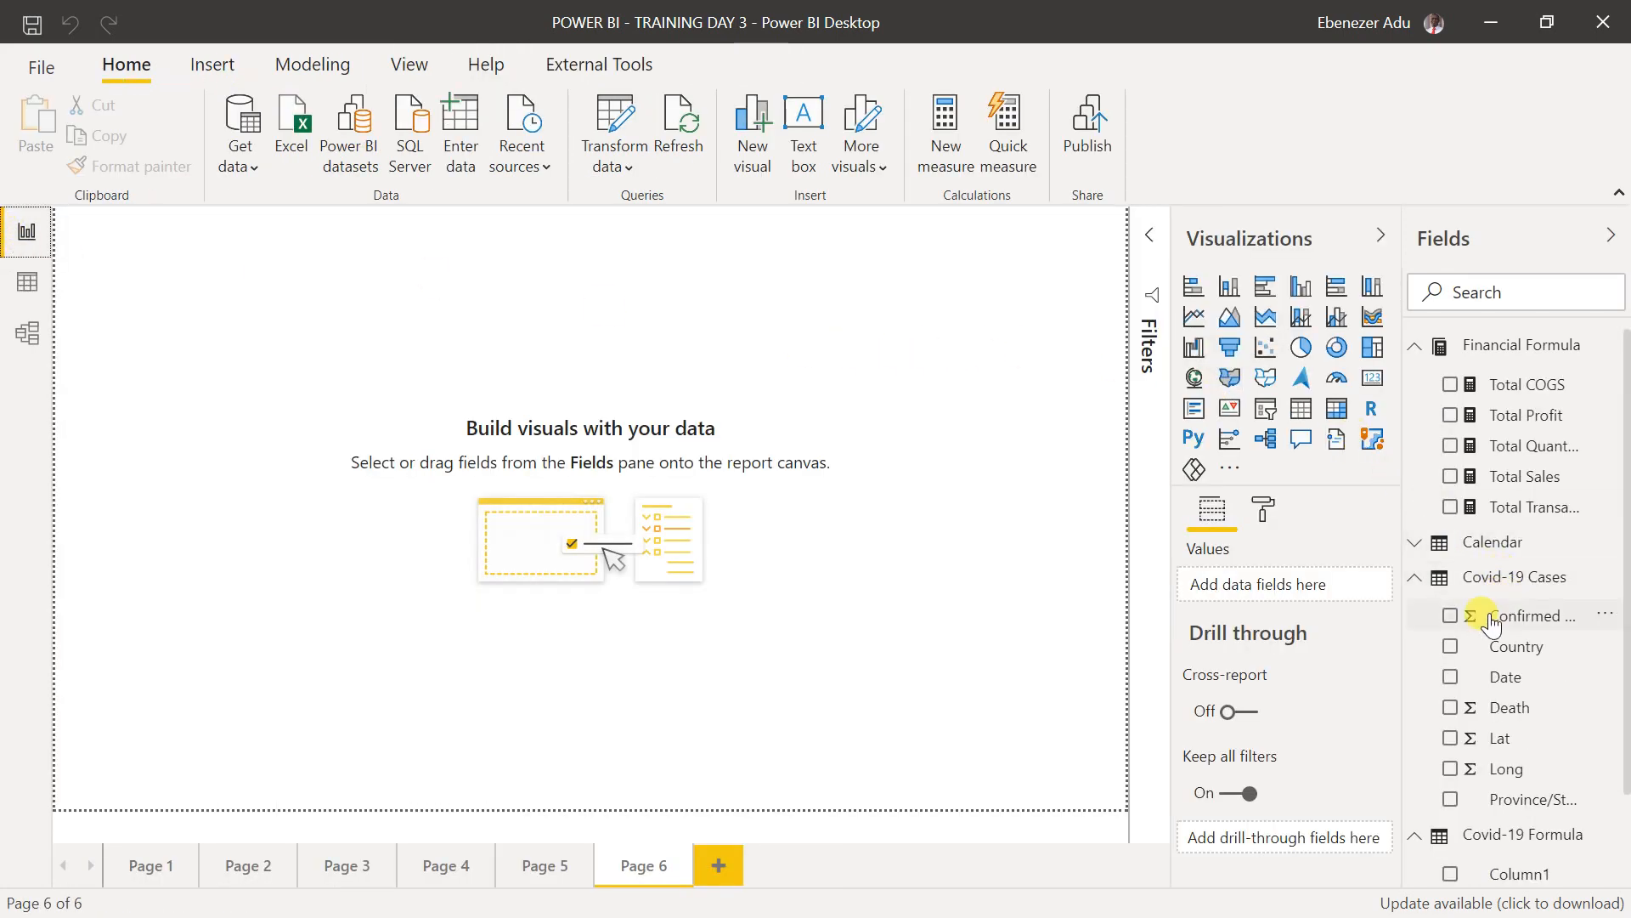
pyautogui.moveTo(1490, 593)
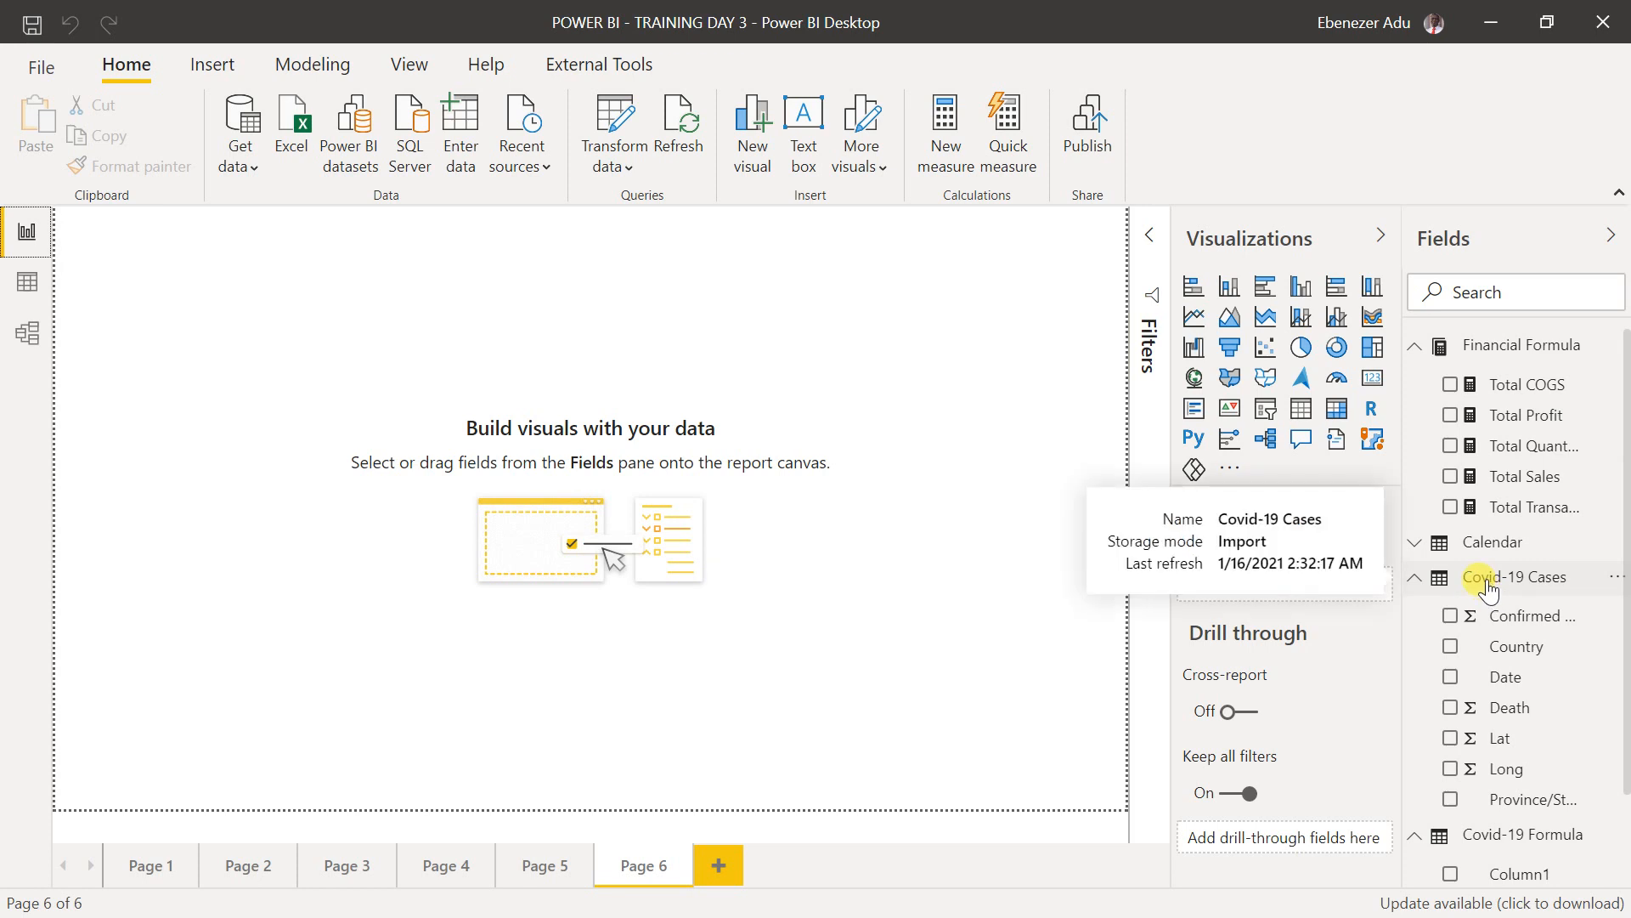
# - Add a clustered column chart to the blank report page, enlarge it and move it toward the middle of the page
pyautogui.click(1416, 349)
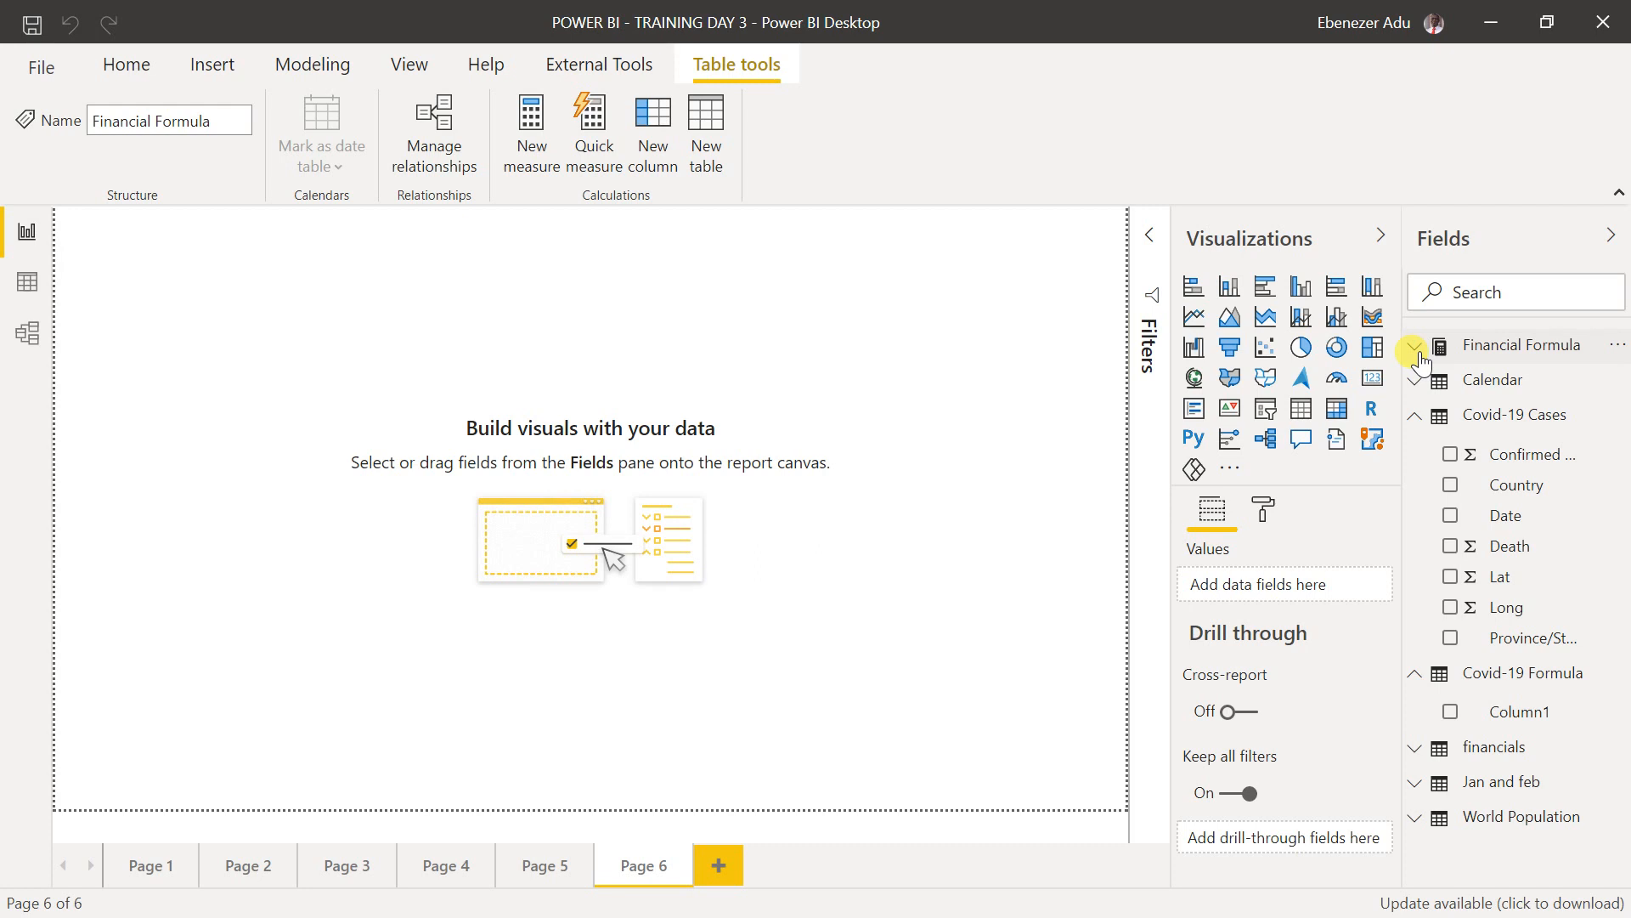
pyautogui.click(1419, 357)
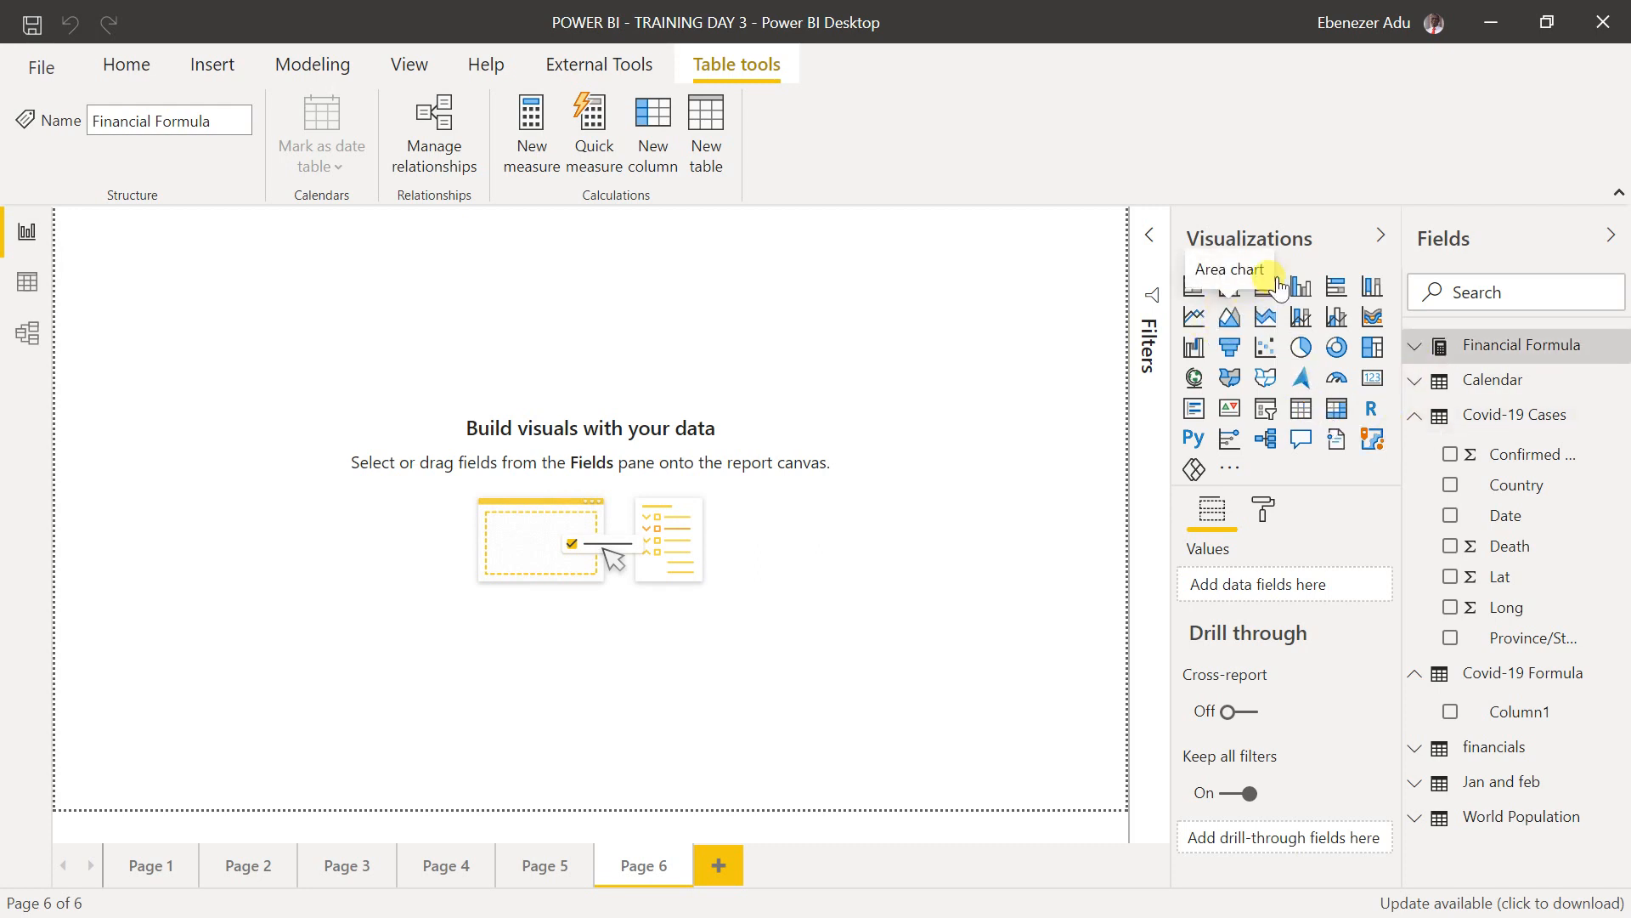
pyautogui.click(1301, 285)
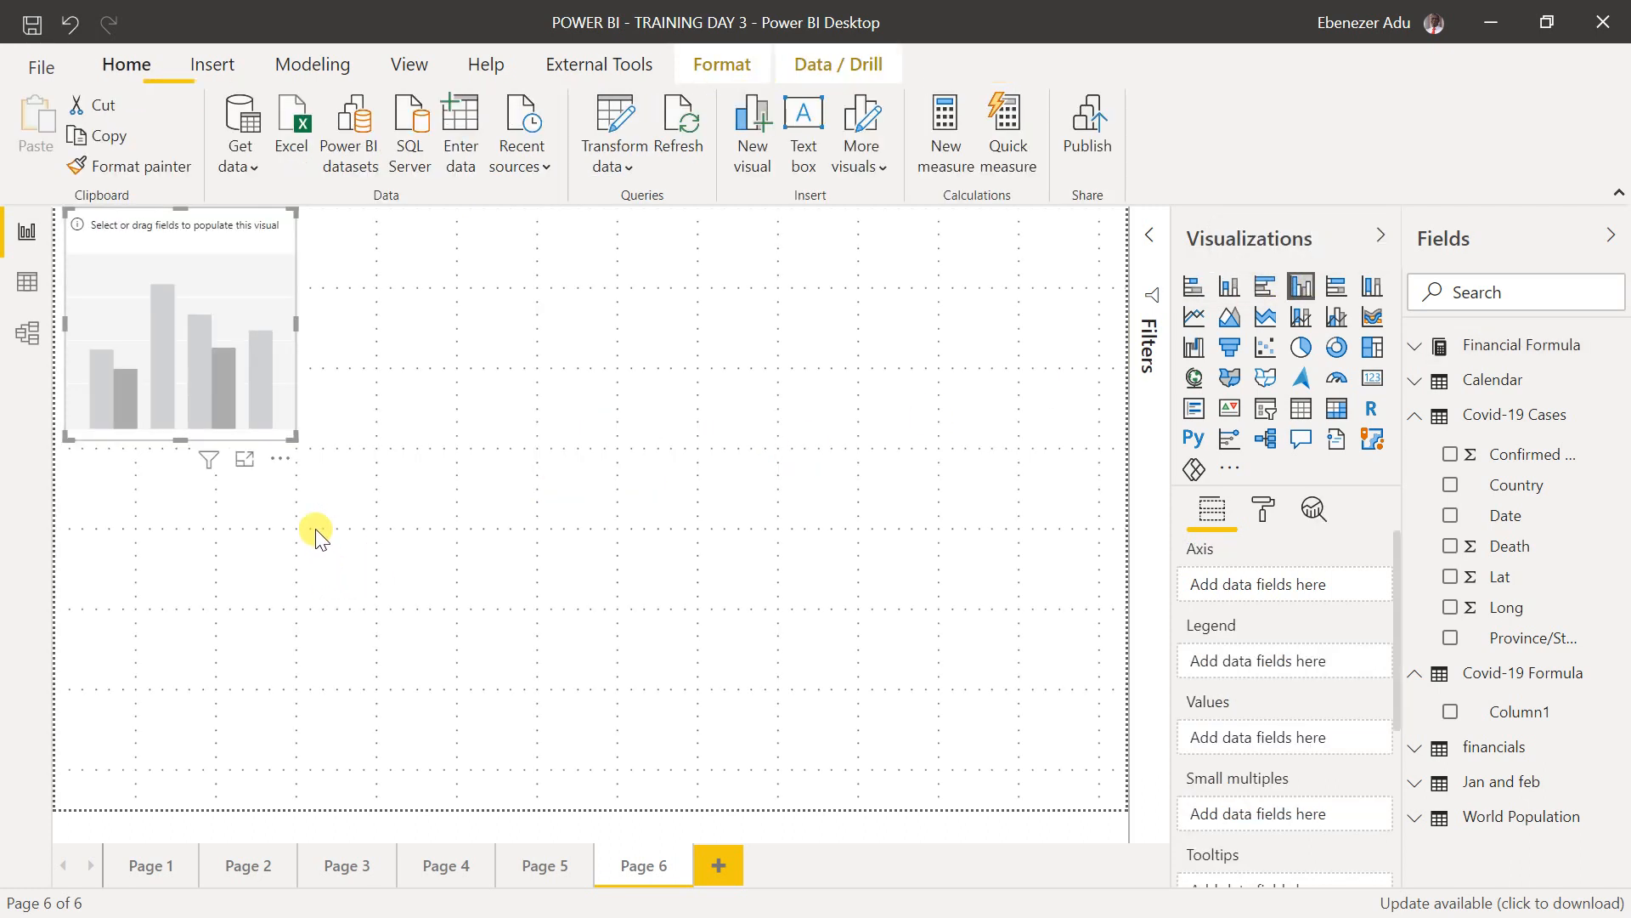
pyautogui.moveTo(295, 431); pyautogui.dragTo(590, 589)
pyautogui.moveTo(446, 451); pyautogui.dragTo(678, 633)
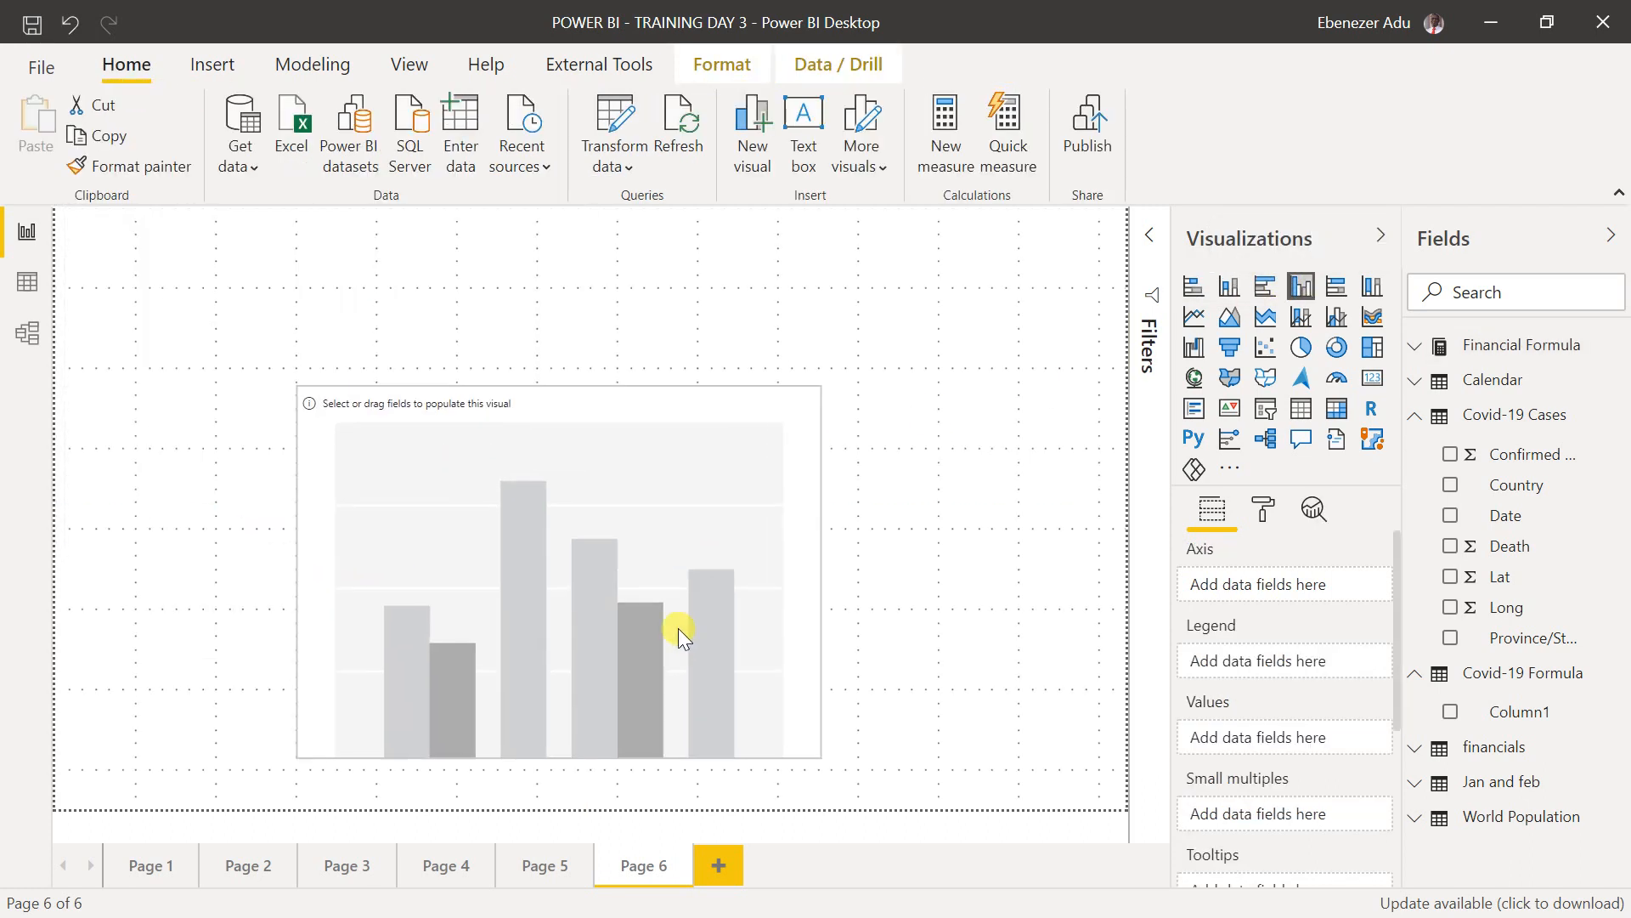
# - Plot Confirmed Cases by Date from the Covid-19 Cases table in the column chart and widen the chart
pyautogui.click(1450, 517)
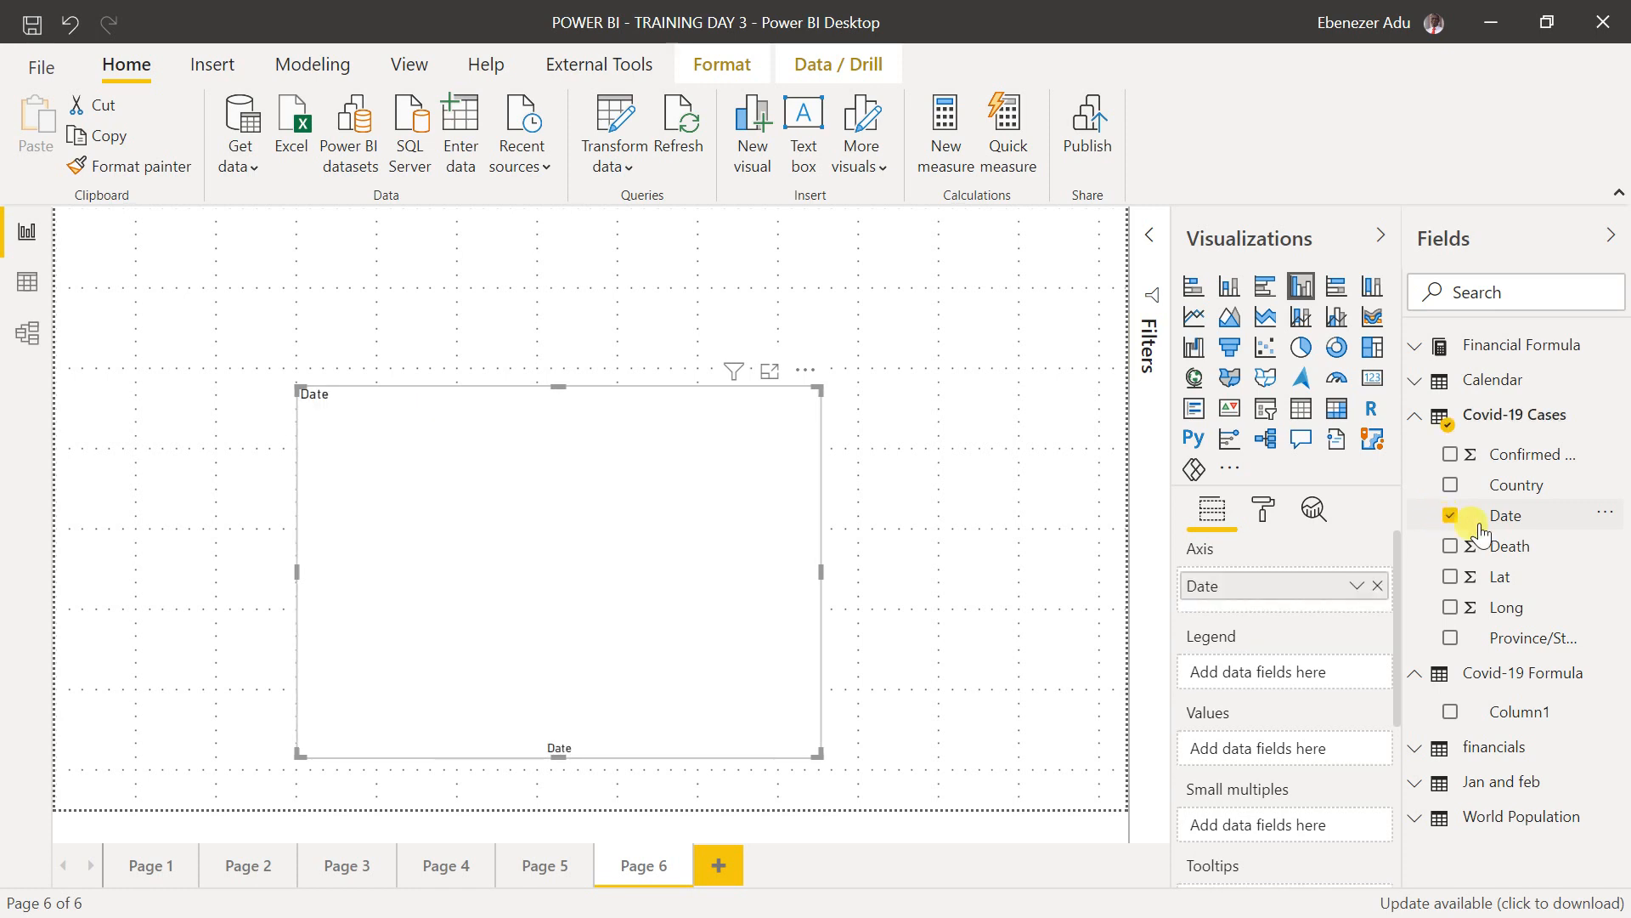
pyautogui.click(1450, 456)
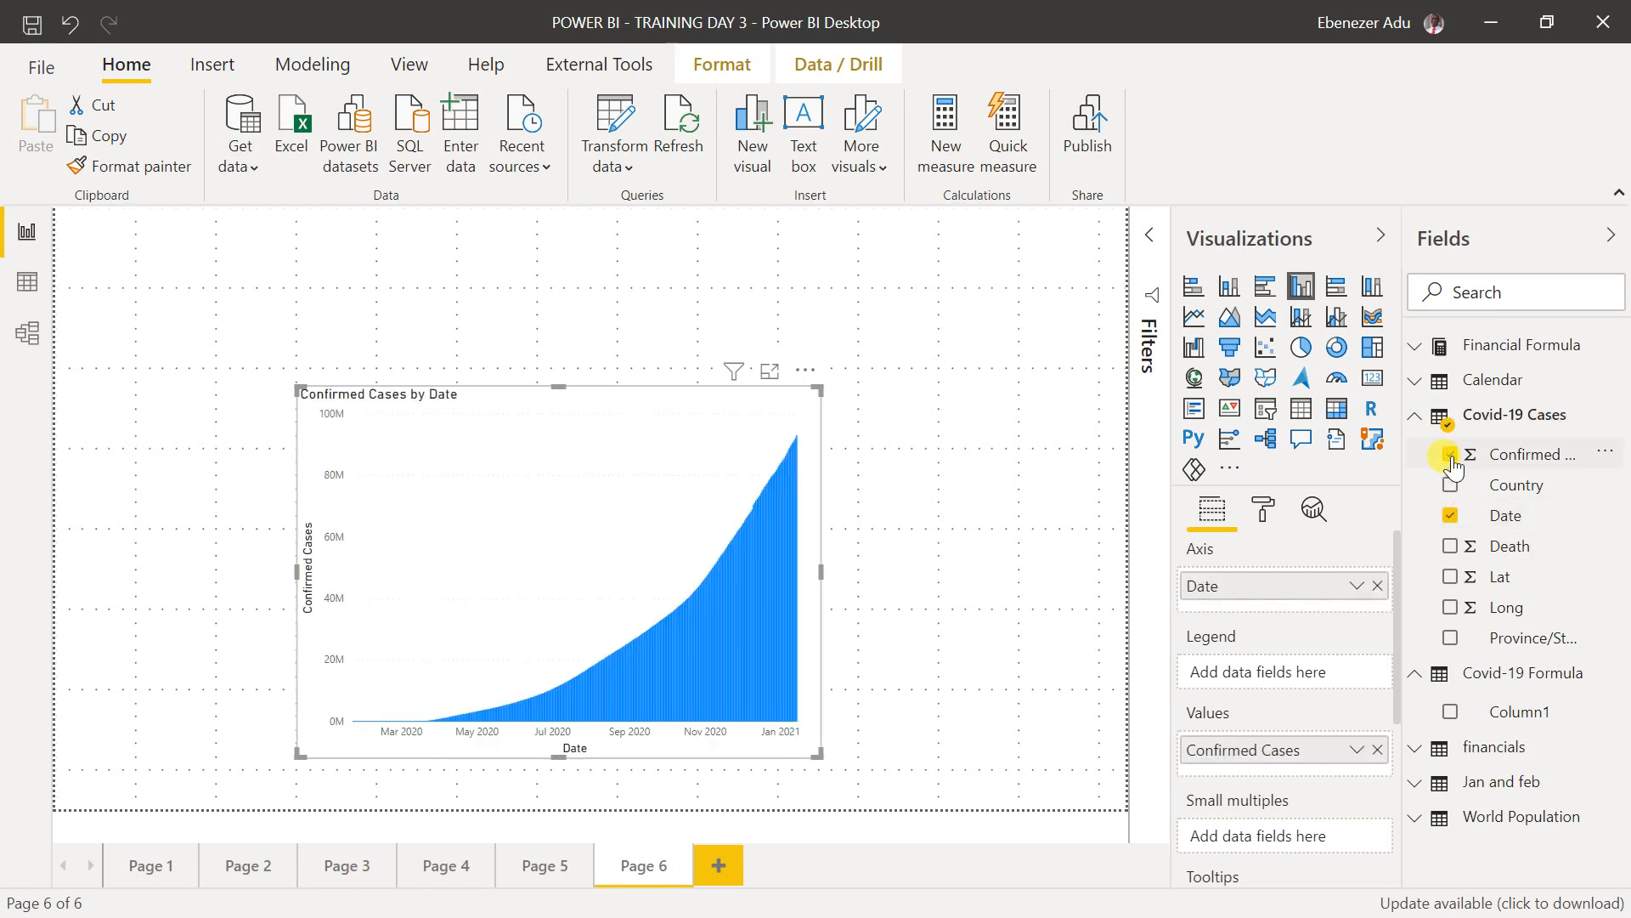
pyautogui.moveTo(818, 389); pyautogui.dragTo(911, 398)
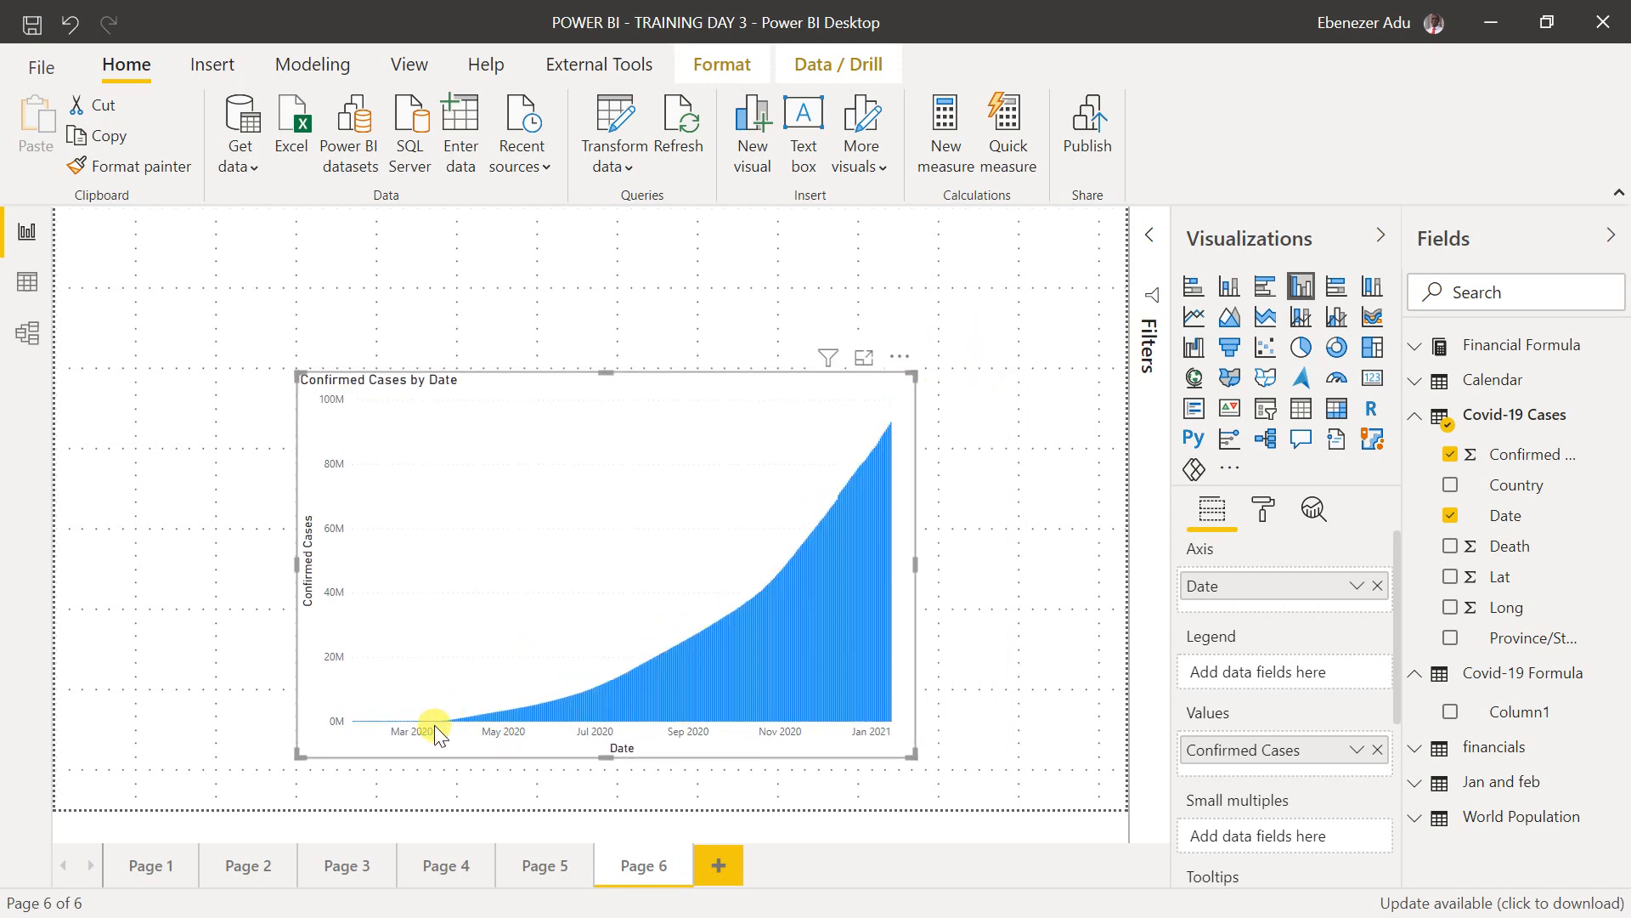
# - Refresh the data of all the model's tables so the chart uses the latest Covid-19 cases
pyautogui.moveTo(888, 471)
pyautogui.click(686, 127)
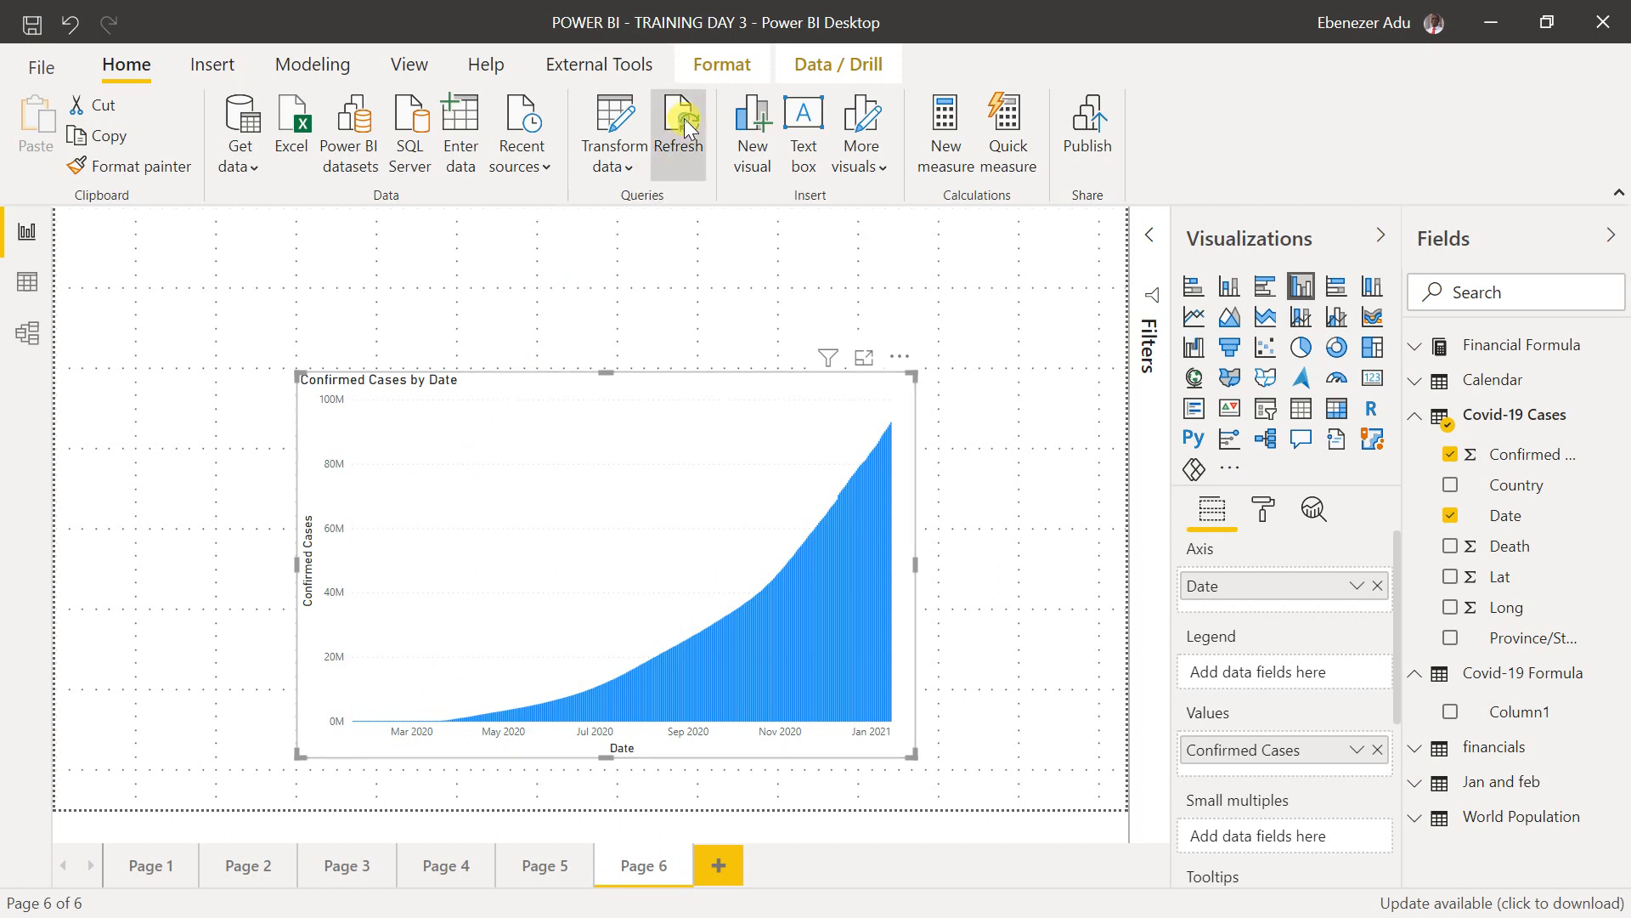
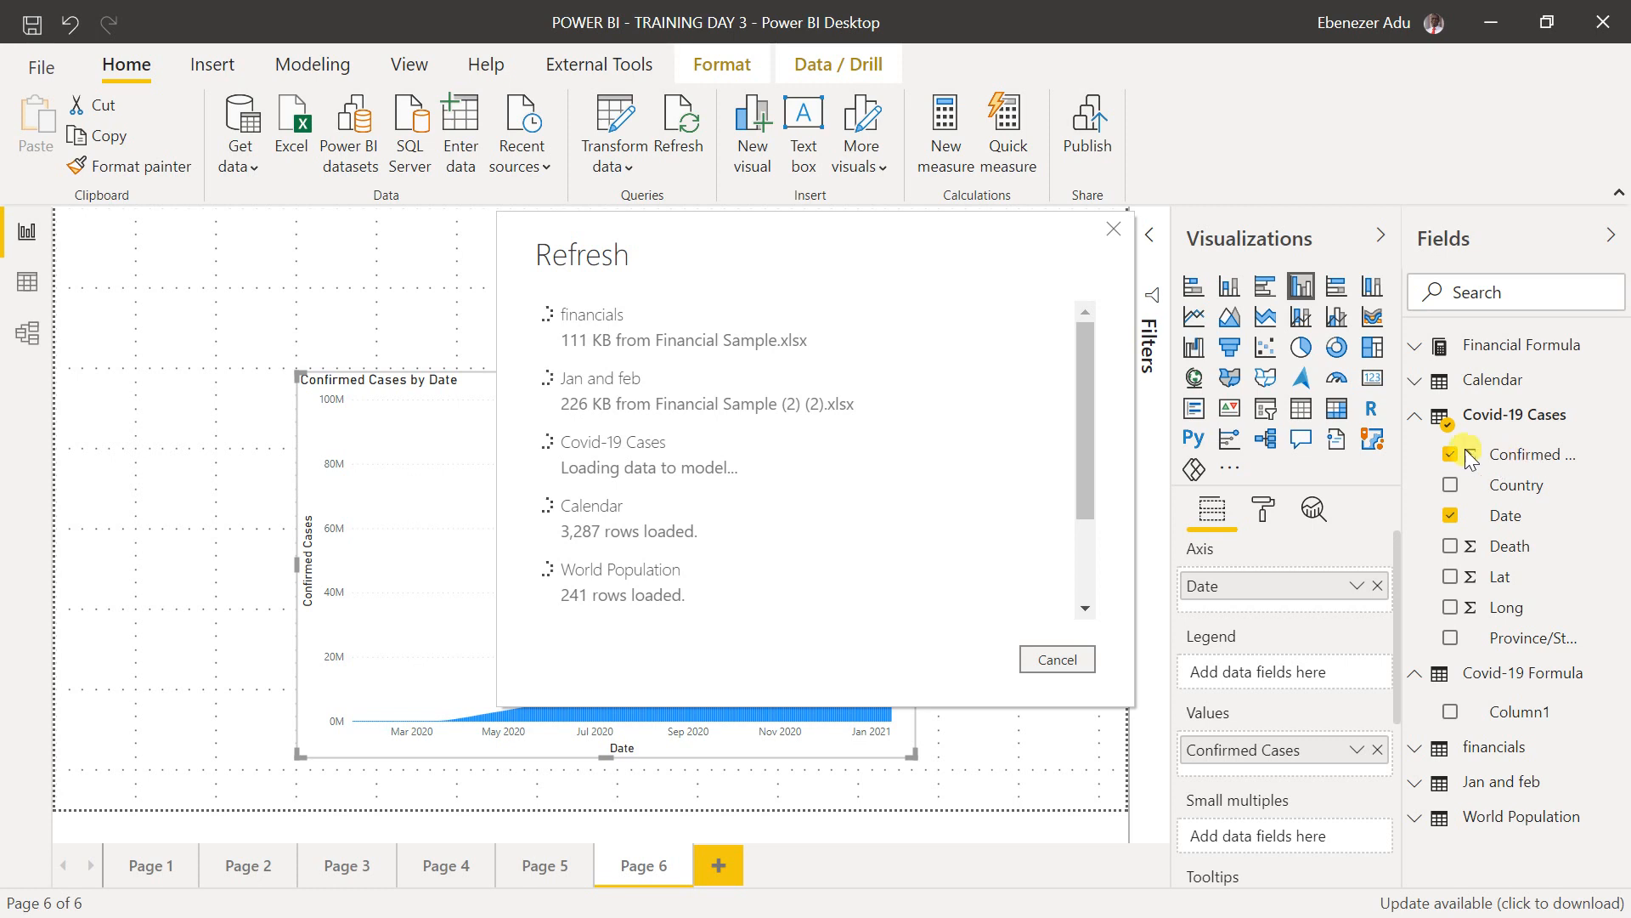
pyautogui.click(1113, 230)
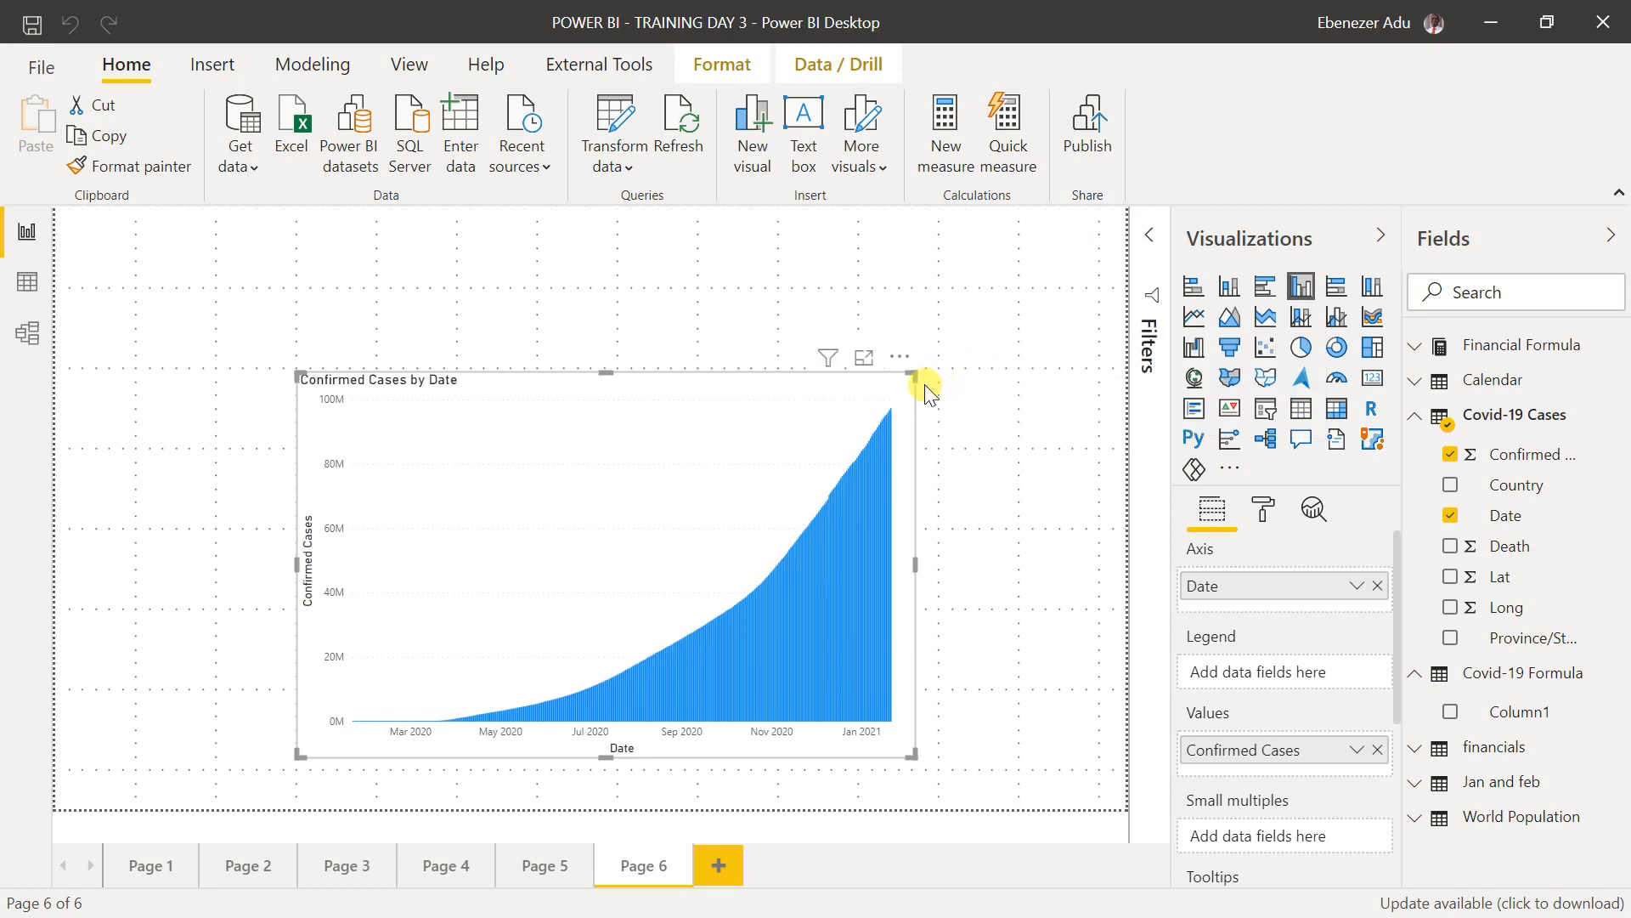
# - Extend the Confirmed Cases chart toward the page's right edge, pull in its upper-left corner slightly, and deselect it
pyautogui.moveTo(918, 372); pyautogui.dragTo(1073, 382)
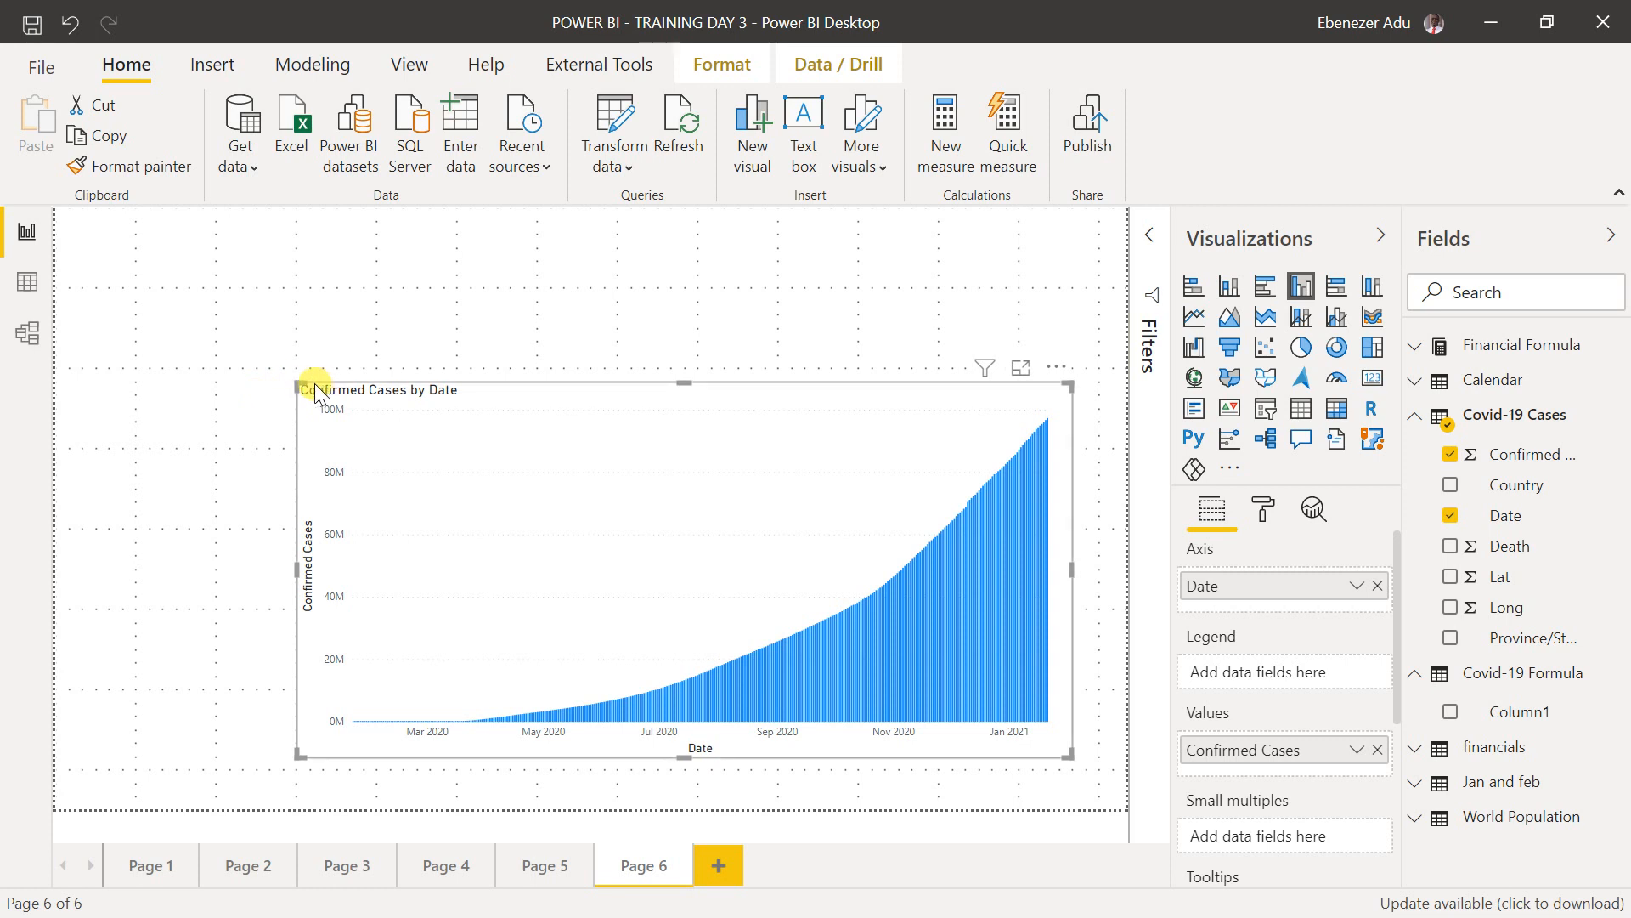
pyautogui.moveTo(343, 395); pyautogui.dragTo(355, 400)
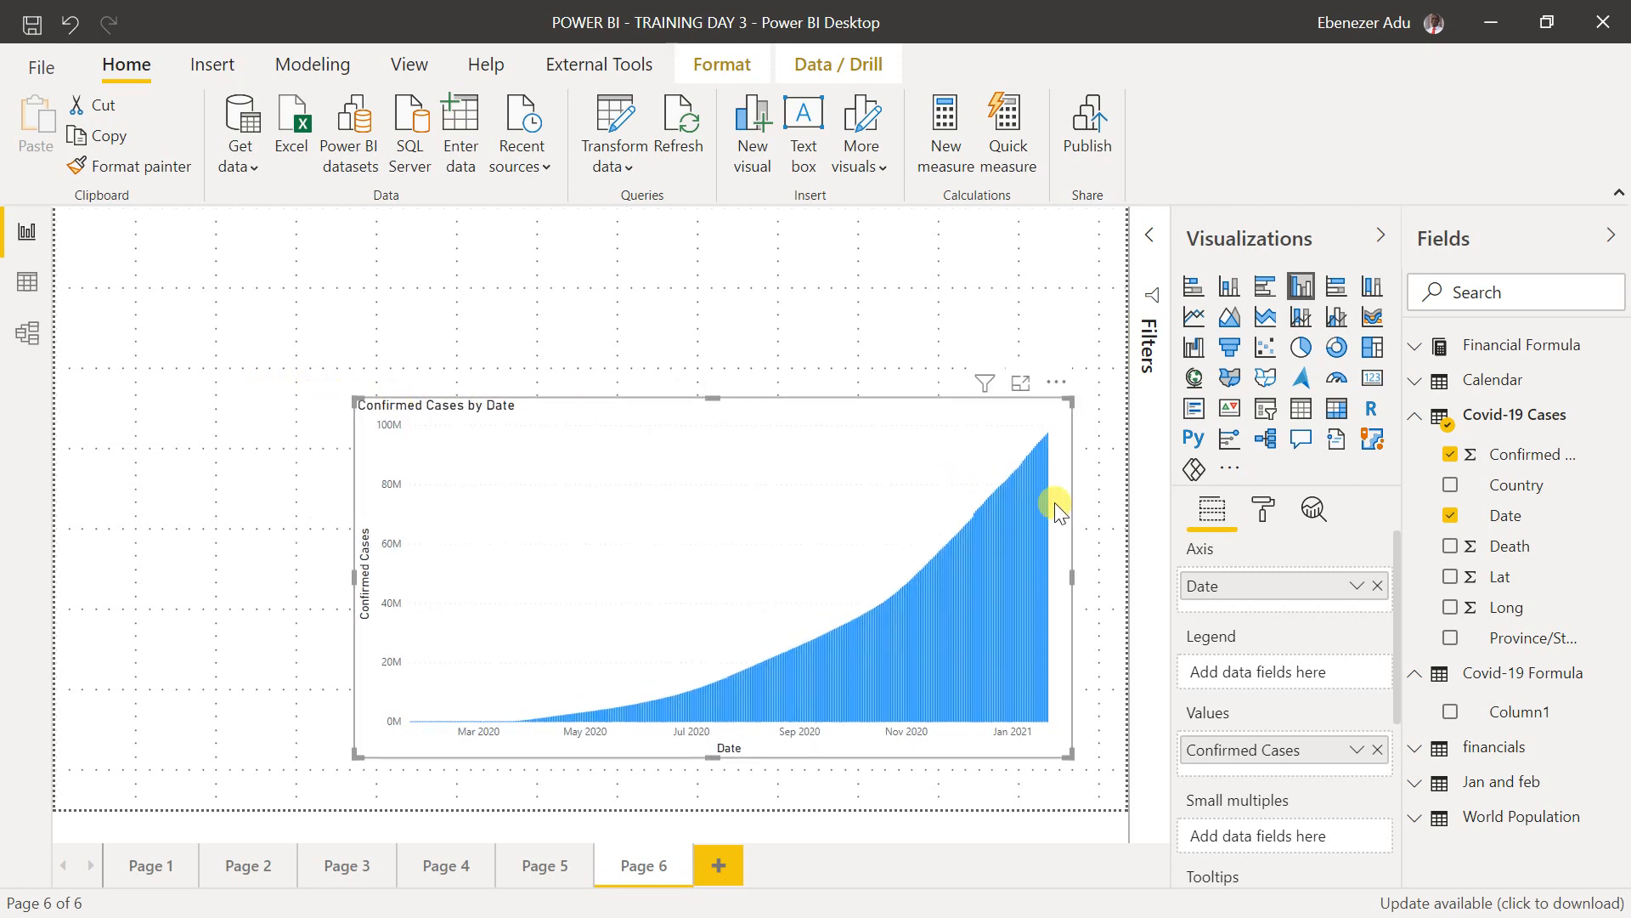
pyautogui.click(999, 331)
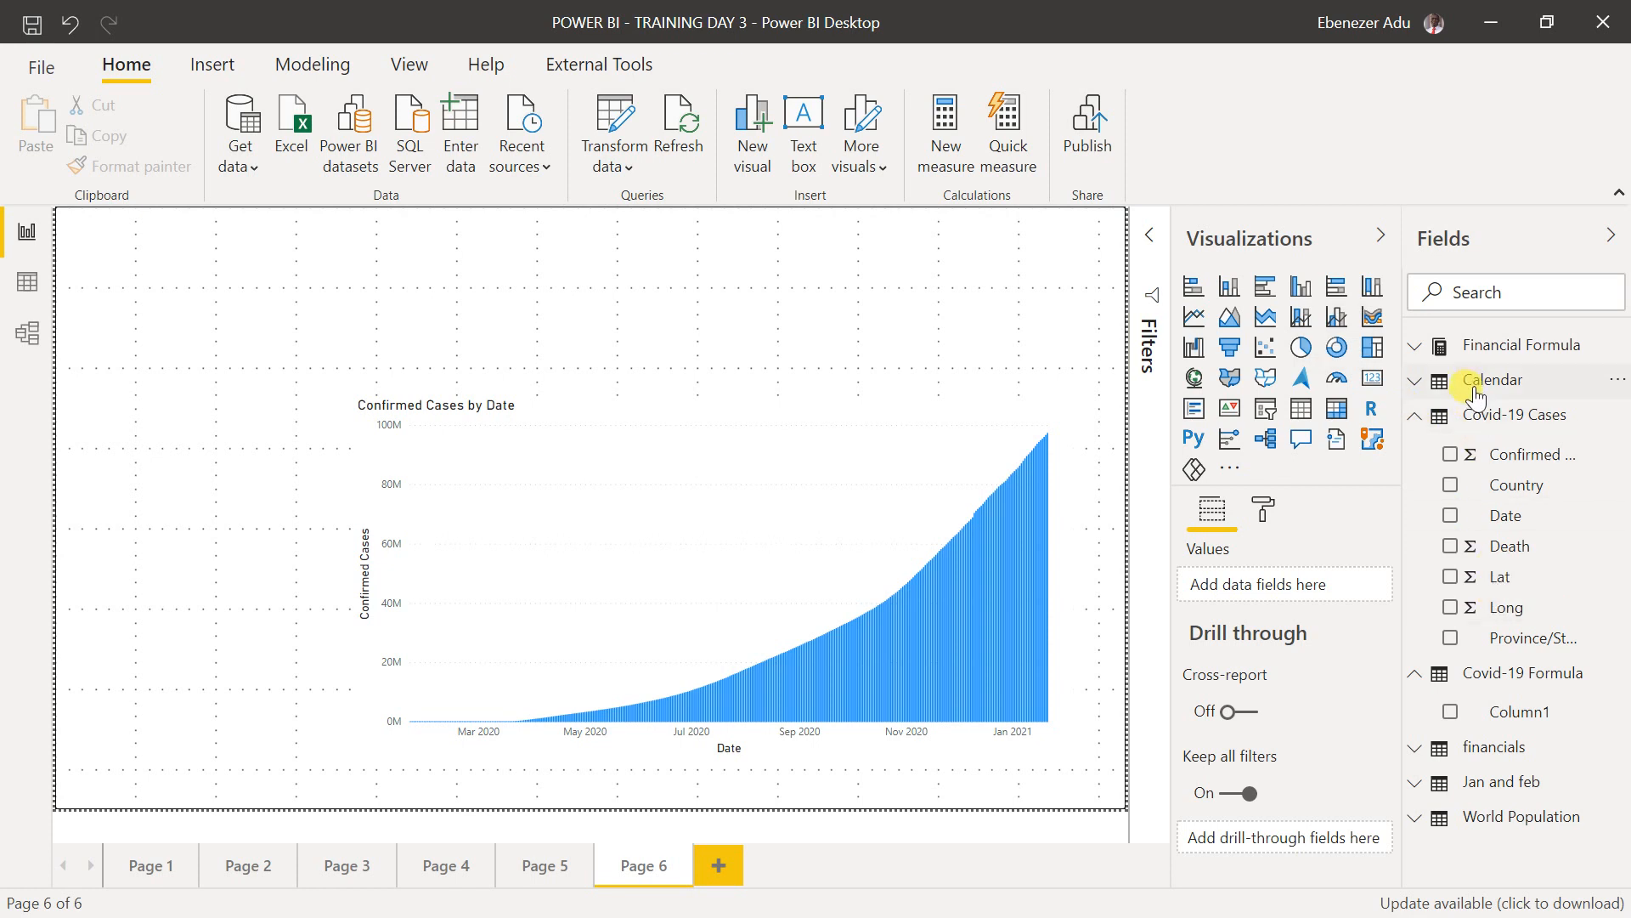
# - Create a new measure named Total Confirmed Trial in the Covid-19 Formula table
pyautogui.click(1485, 360)
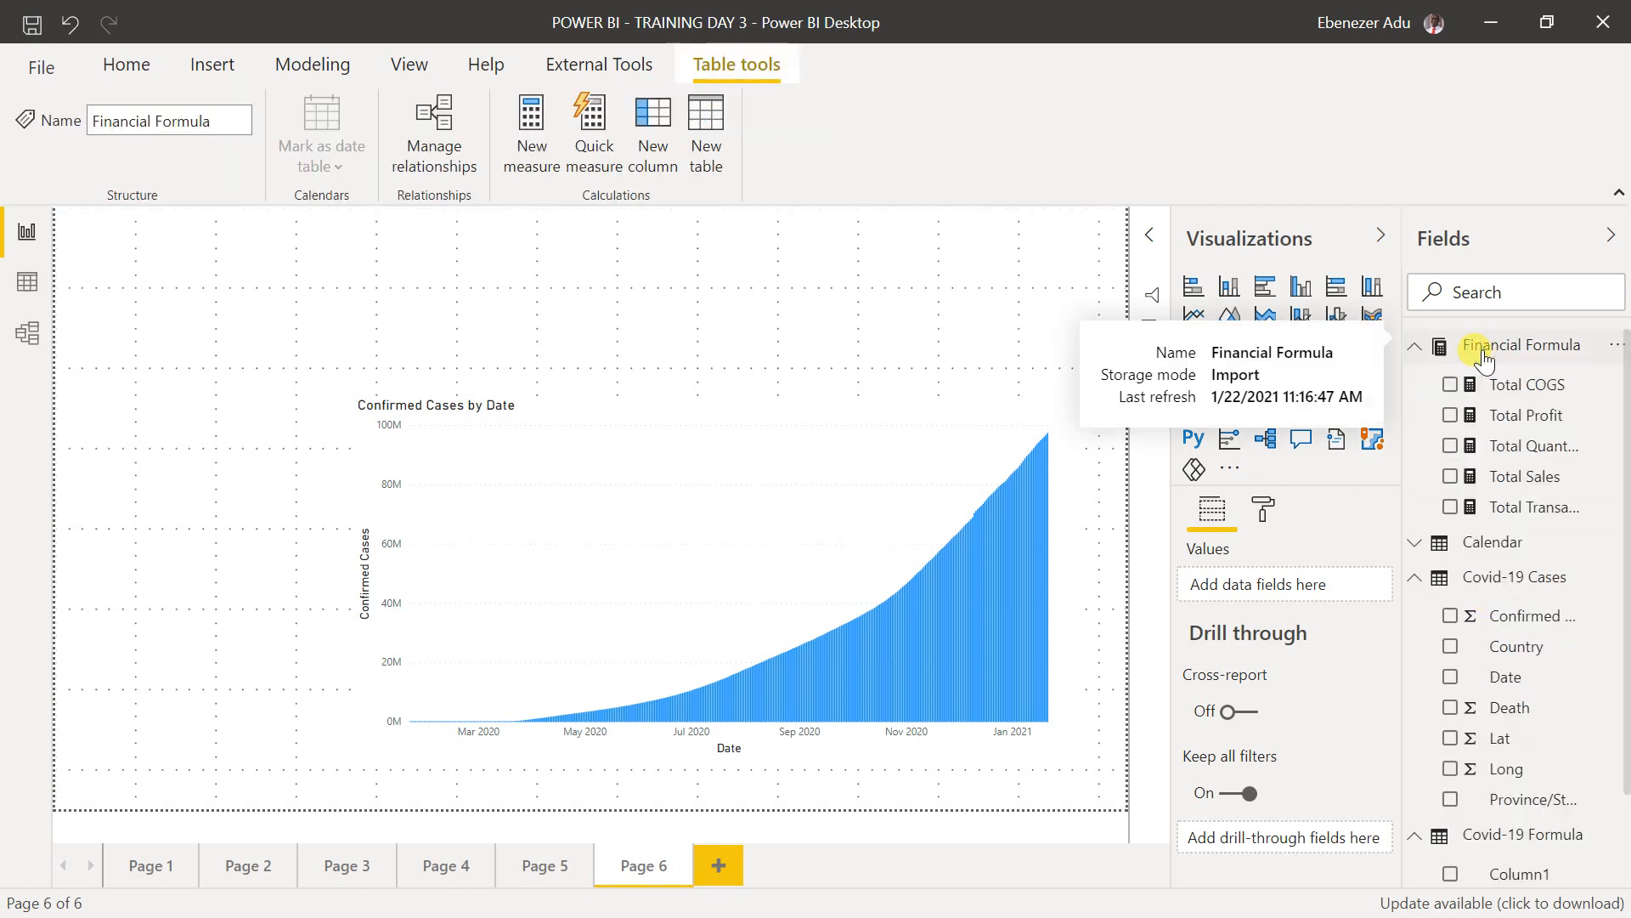
pyautogui.click(1484, 357)
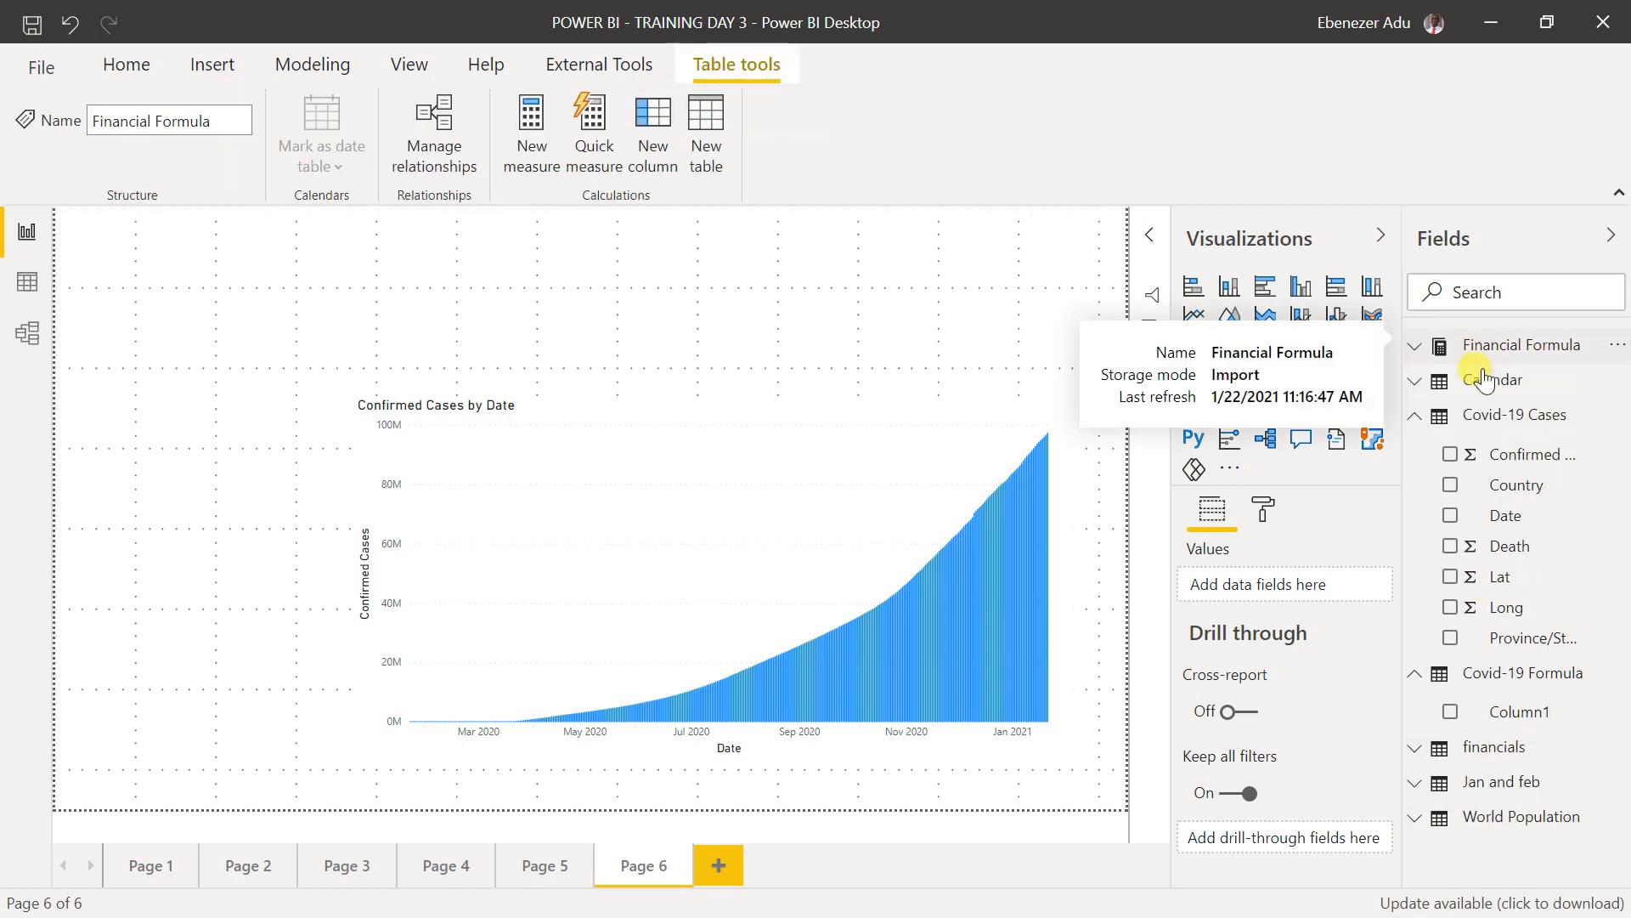
pyautogui.click(1484, 425)
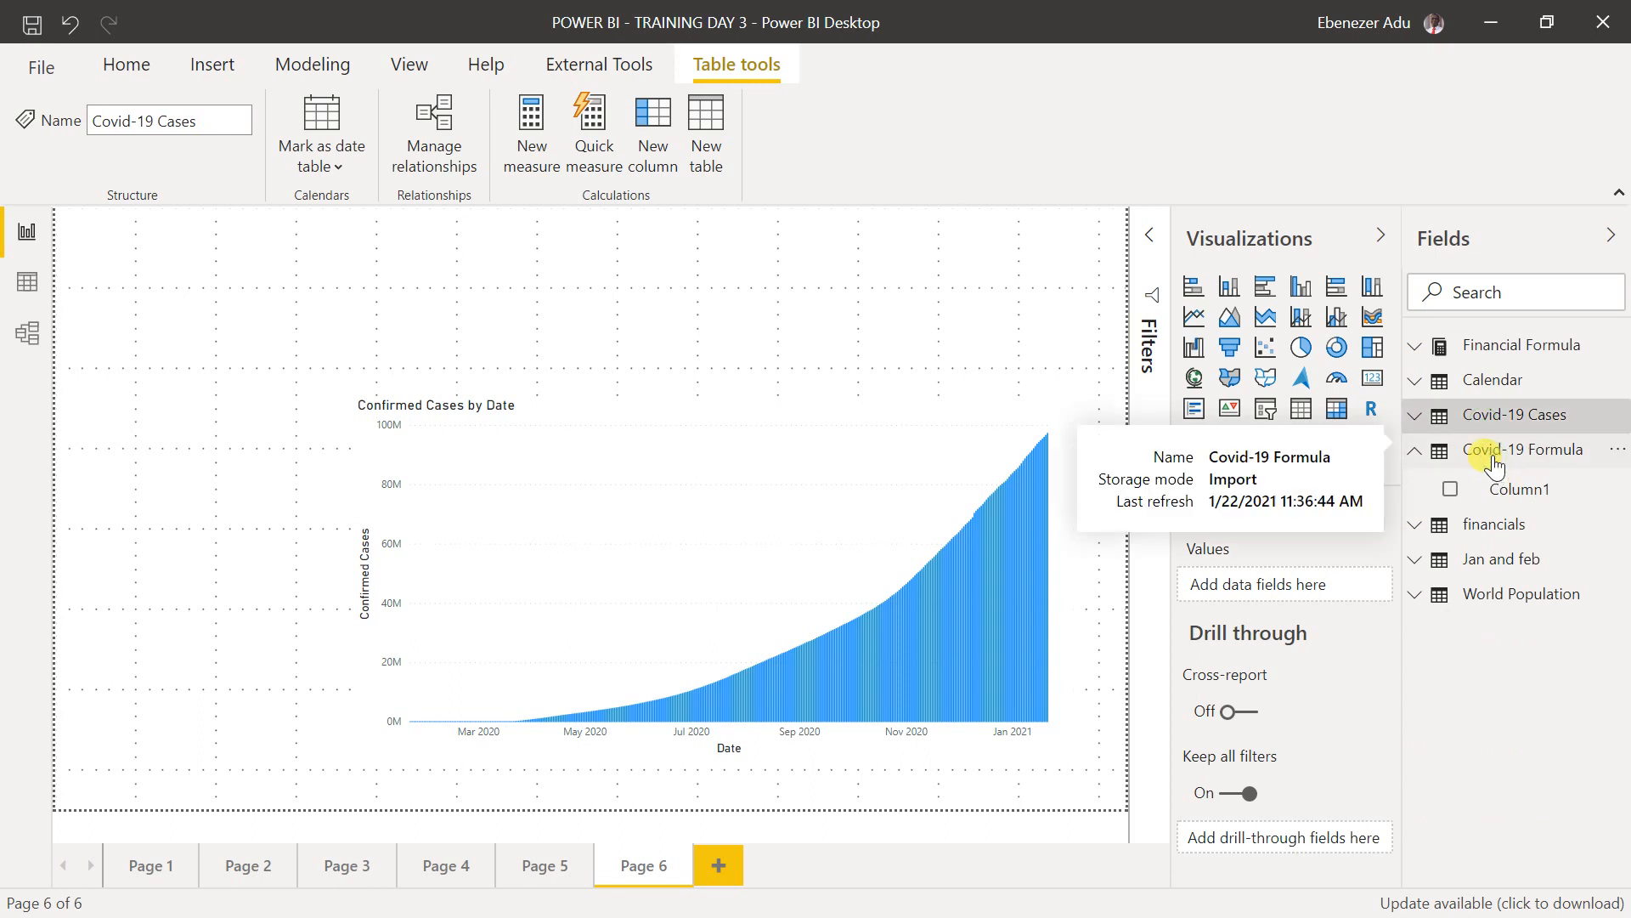
pyautogui.click(1494, 465)
pyautogui.click(1439, 451)
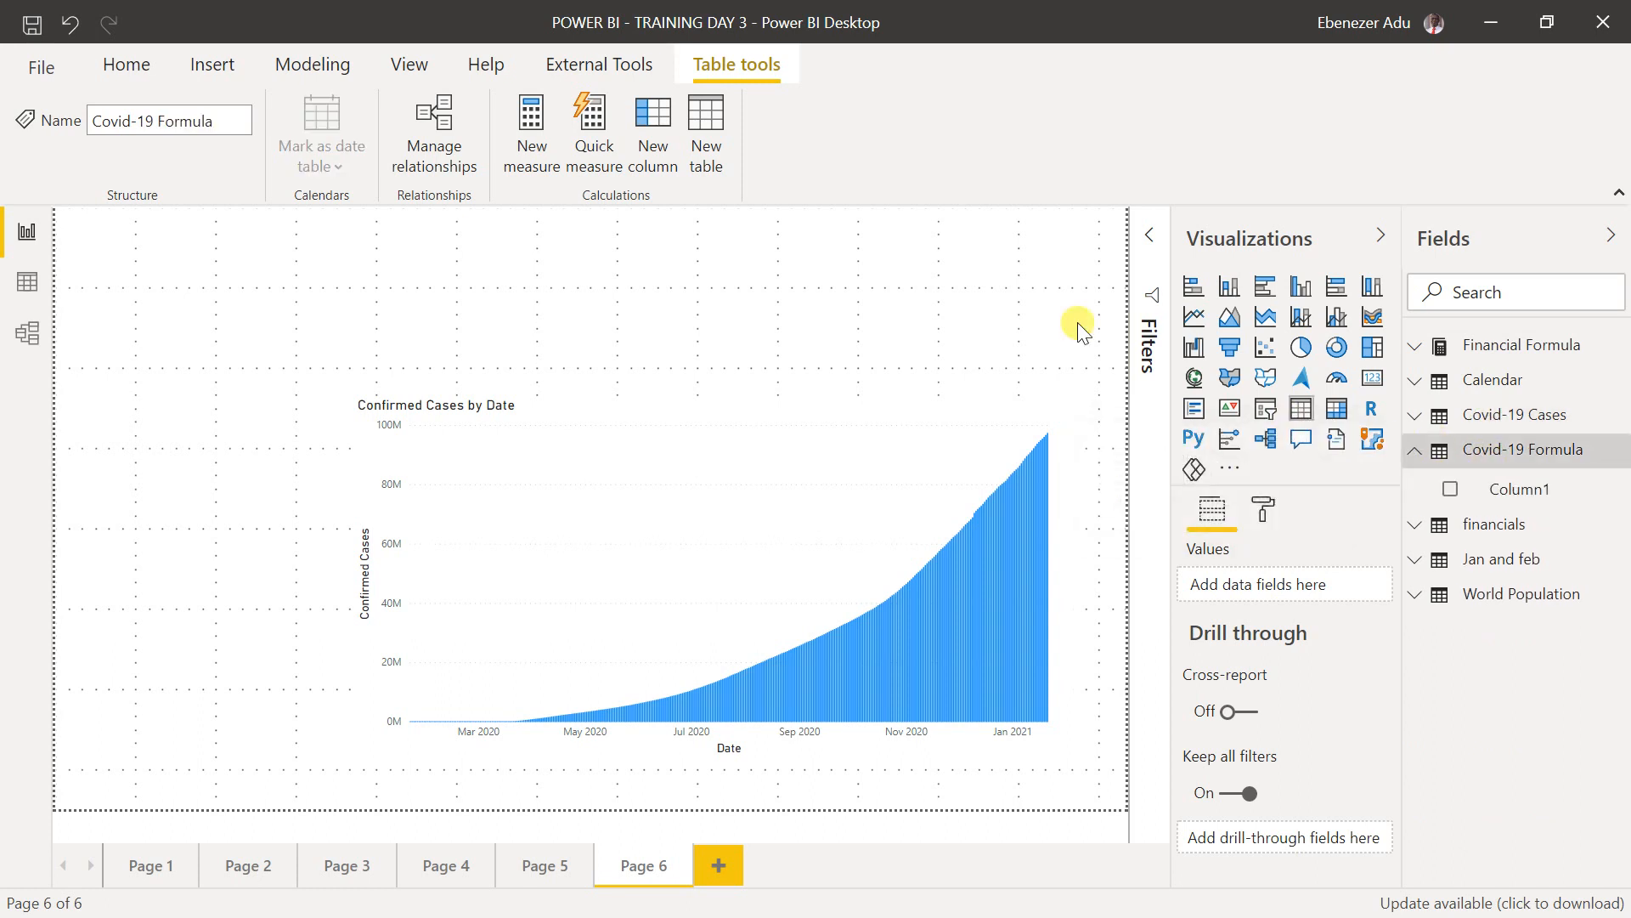
pyautogui.click(559, 140)
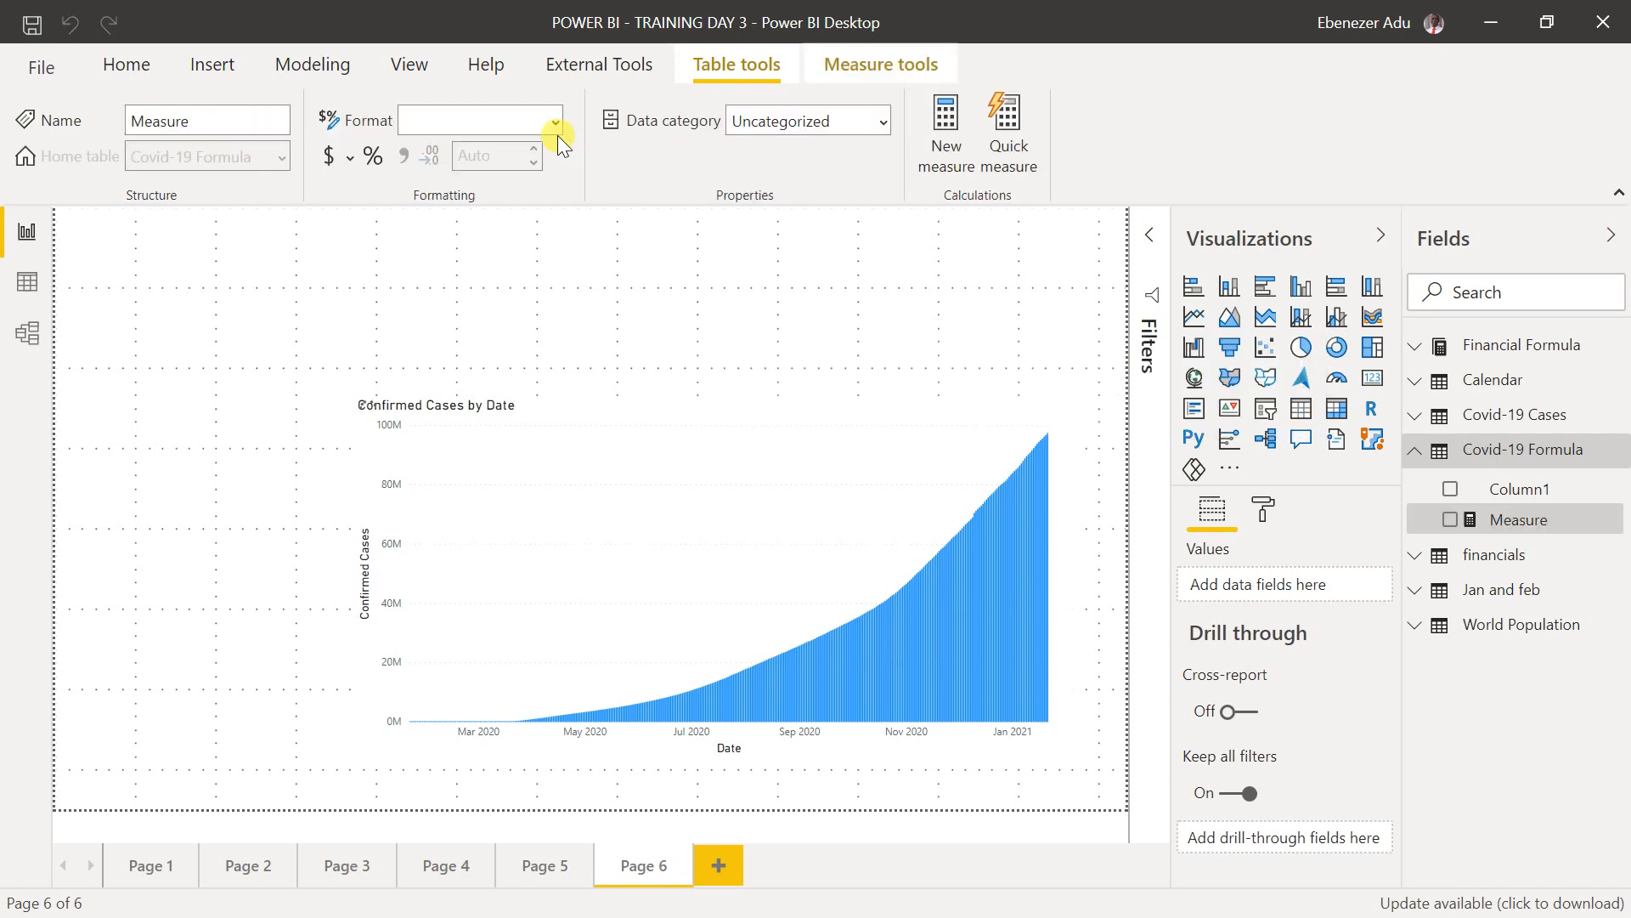
pyautogui.moveTo(281, 236); pyautogui.dragTo(139, 236)
pyautogui.write('Total ')
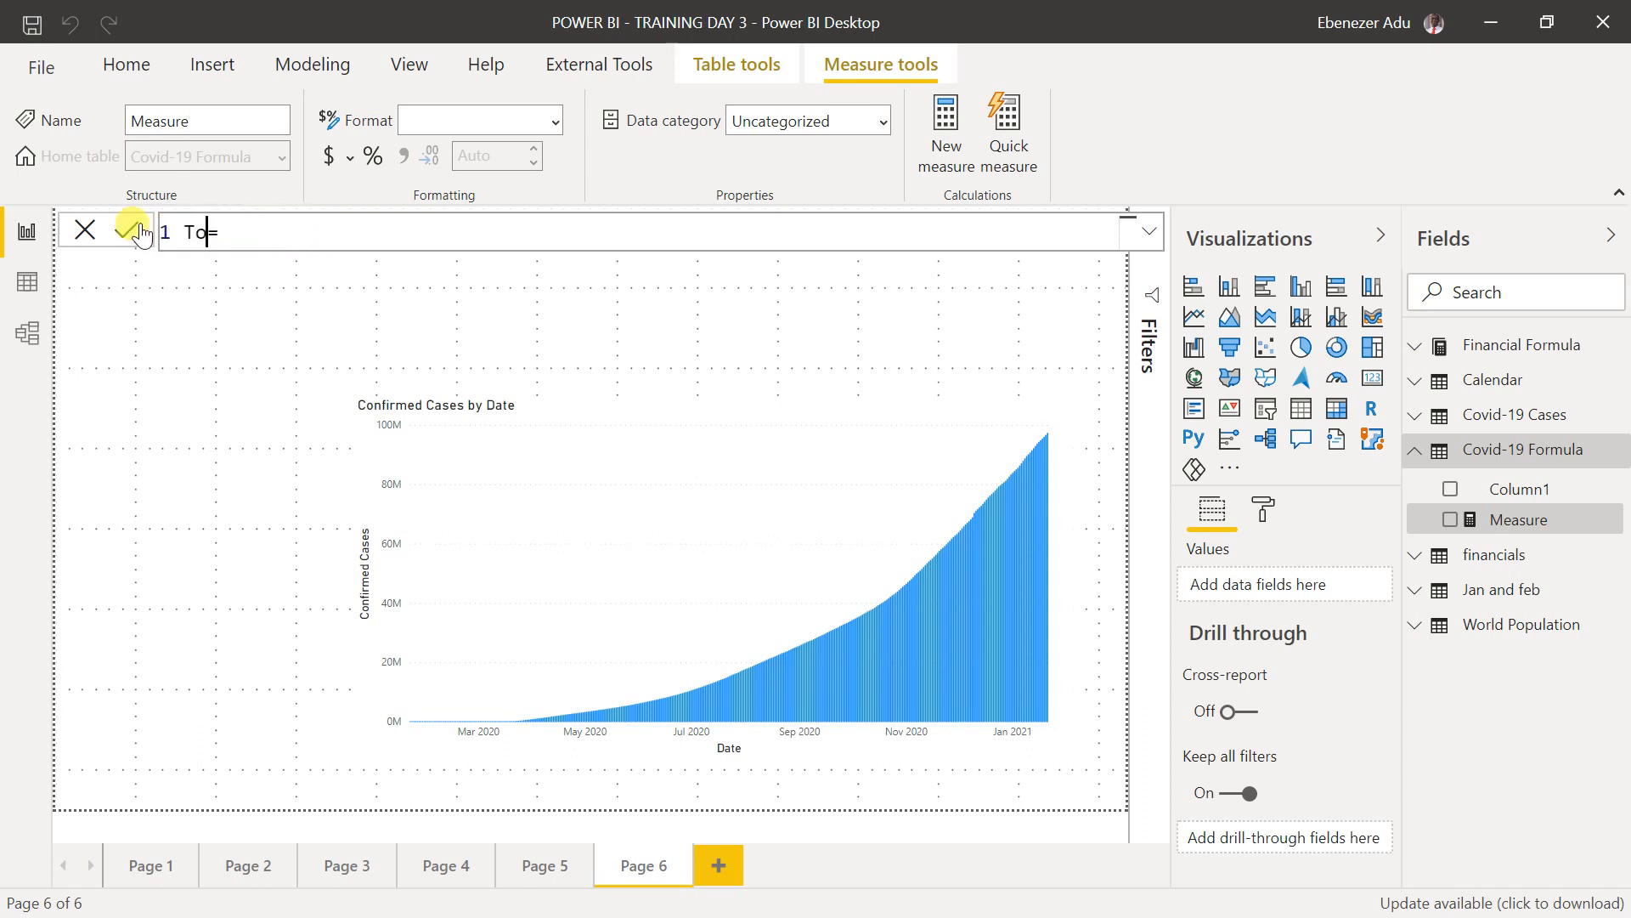
pyautogui.write('Confi')
pyautogui.write('rmed Tr')
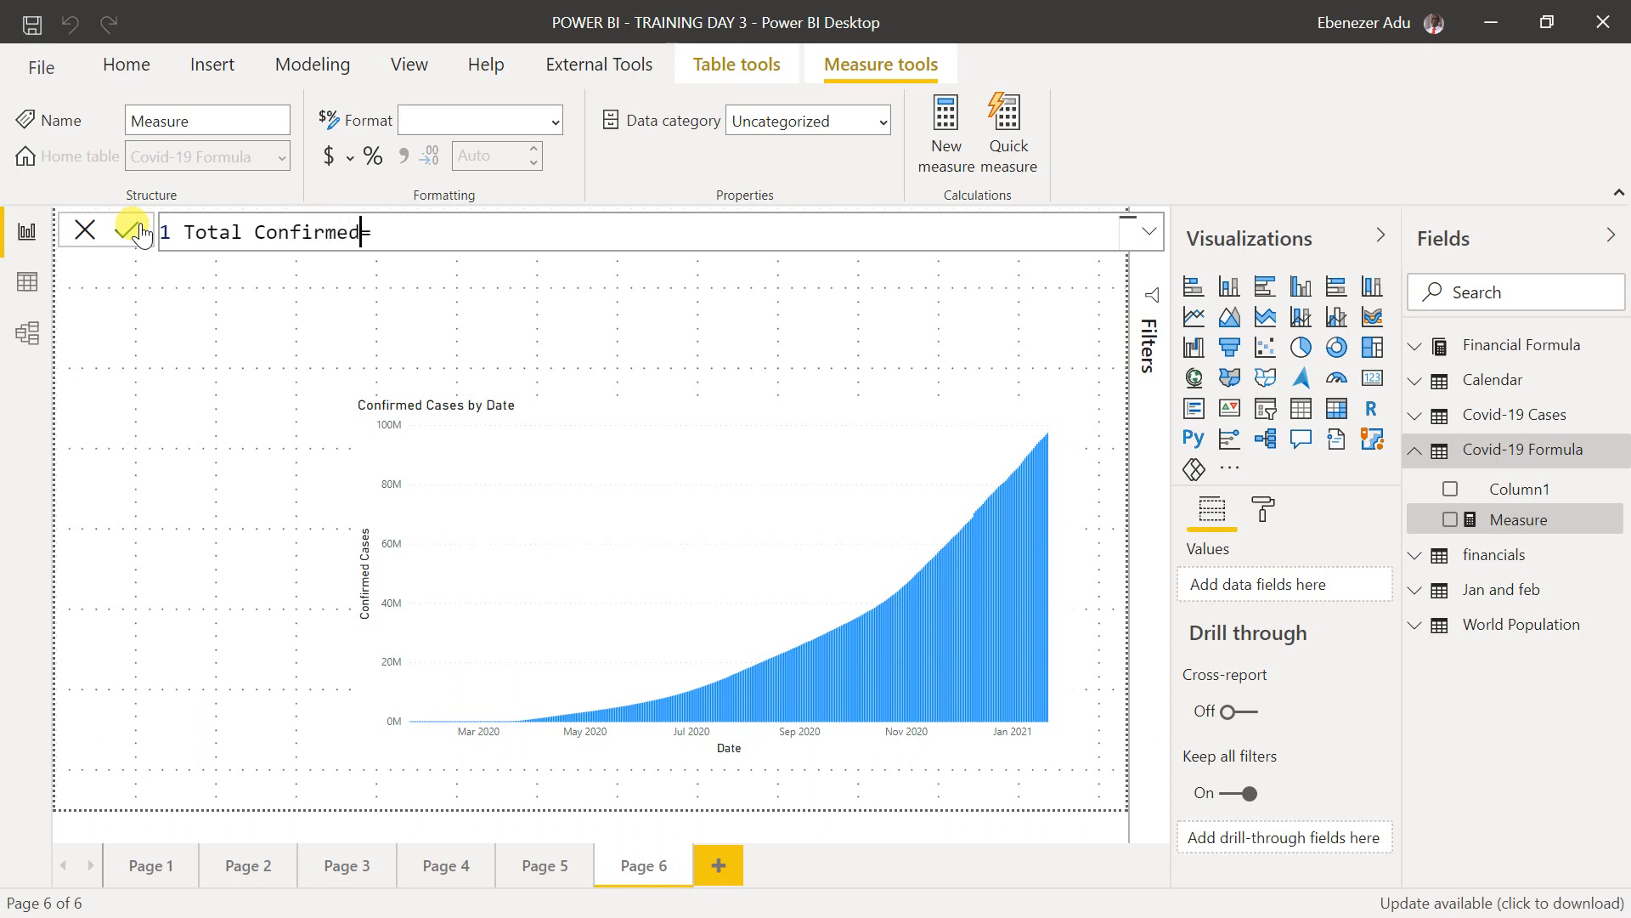
pyautogui.write('ial')
# - Define the Total Confirmed Trial measure as the sum of 'Covid-19 Cases'[Confirmed Cases] and commit the formula
pyautogui.click(495, 228)
pyautogui.write('sum')
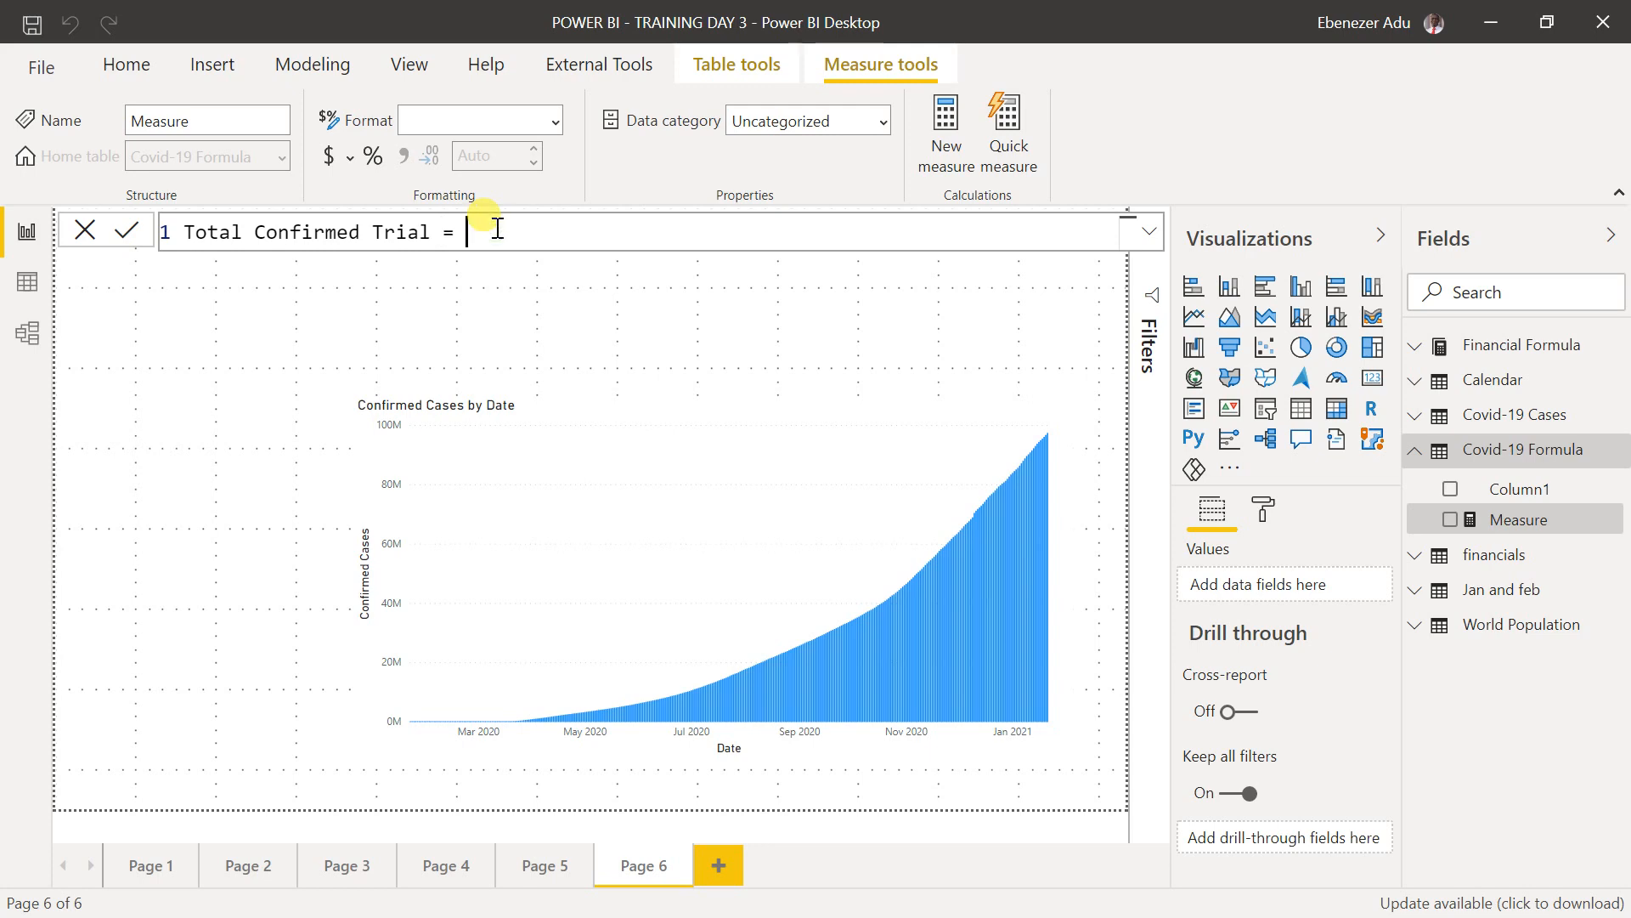
pyautogui.write('(')
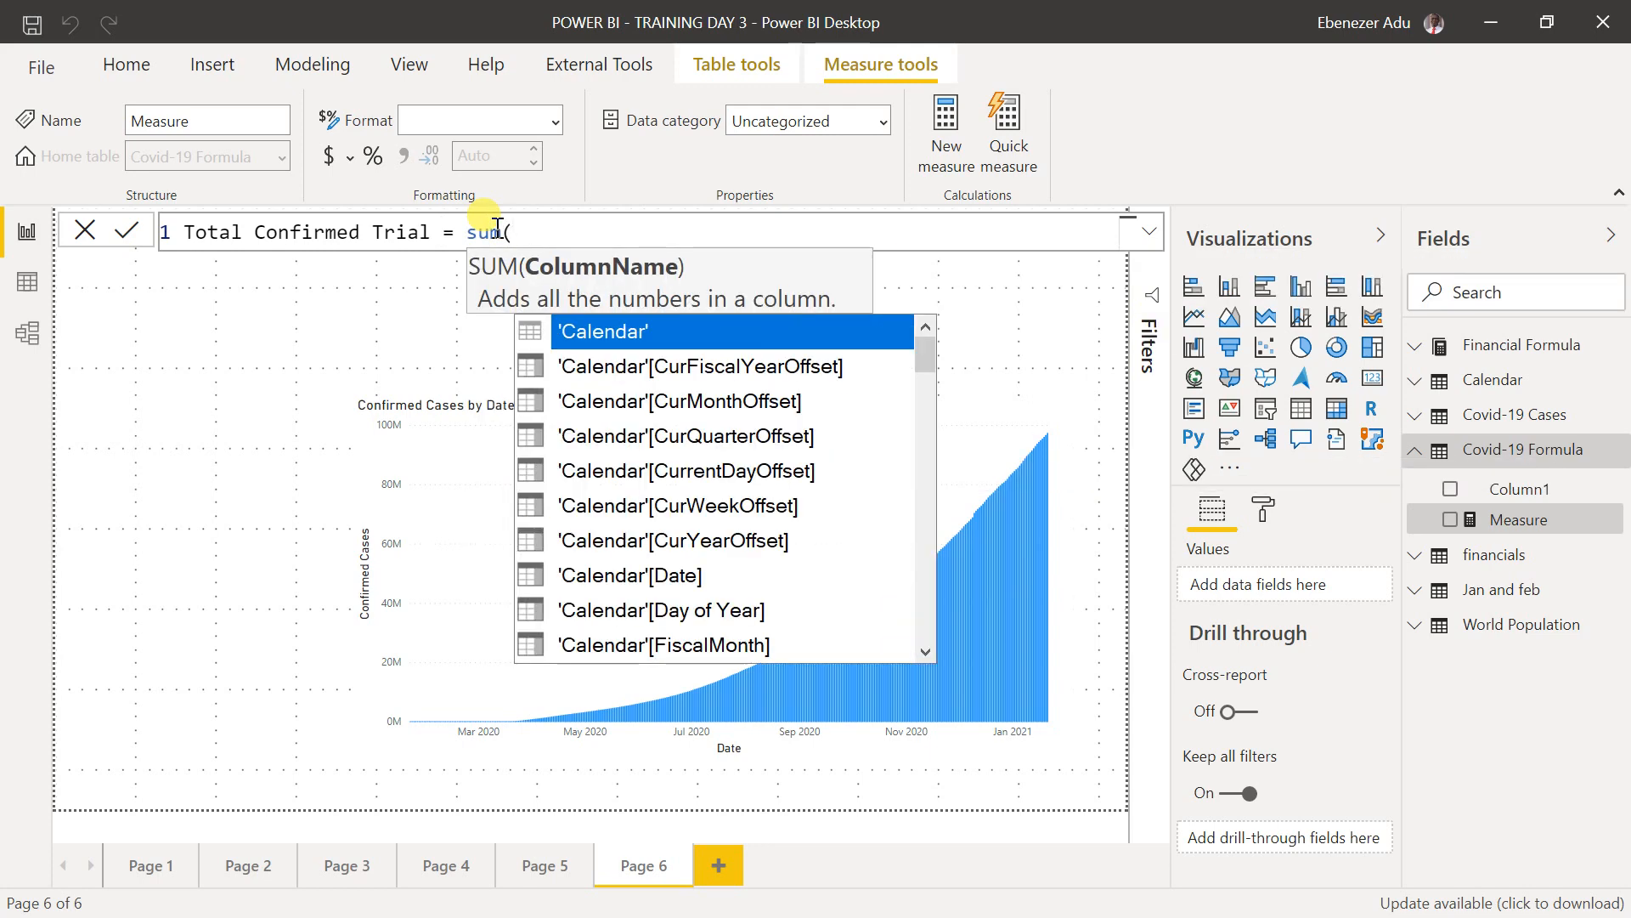
pyautogui.scroll(-2, 831, 459)
pyautogui.scroll(-15, 833, 458)
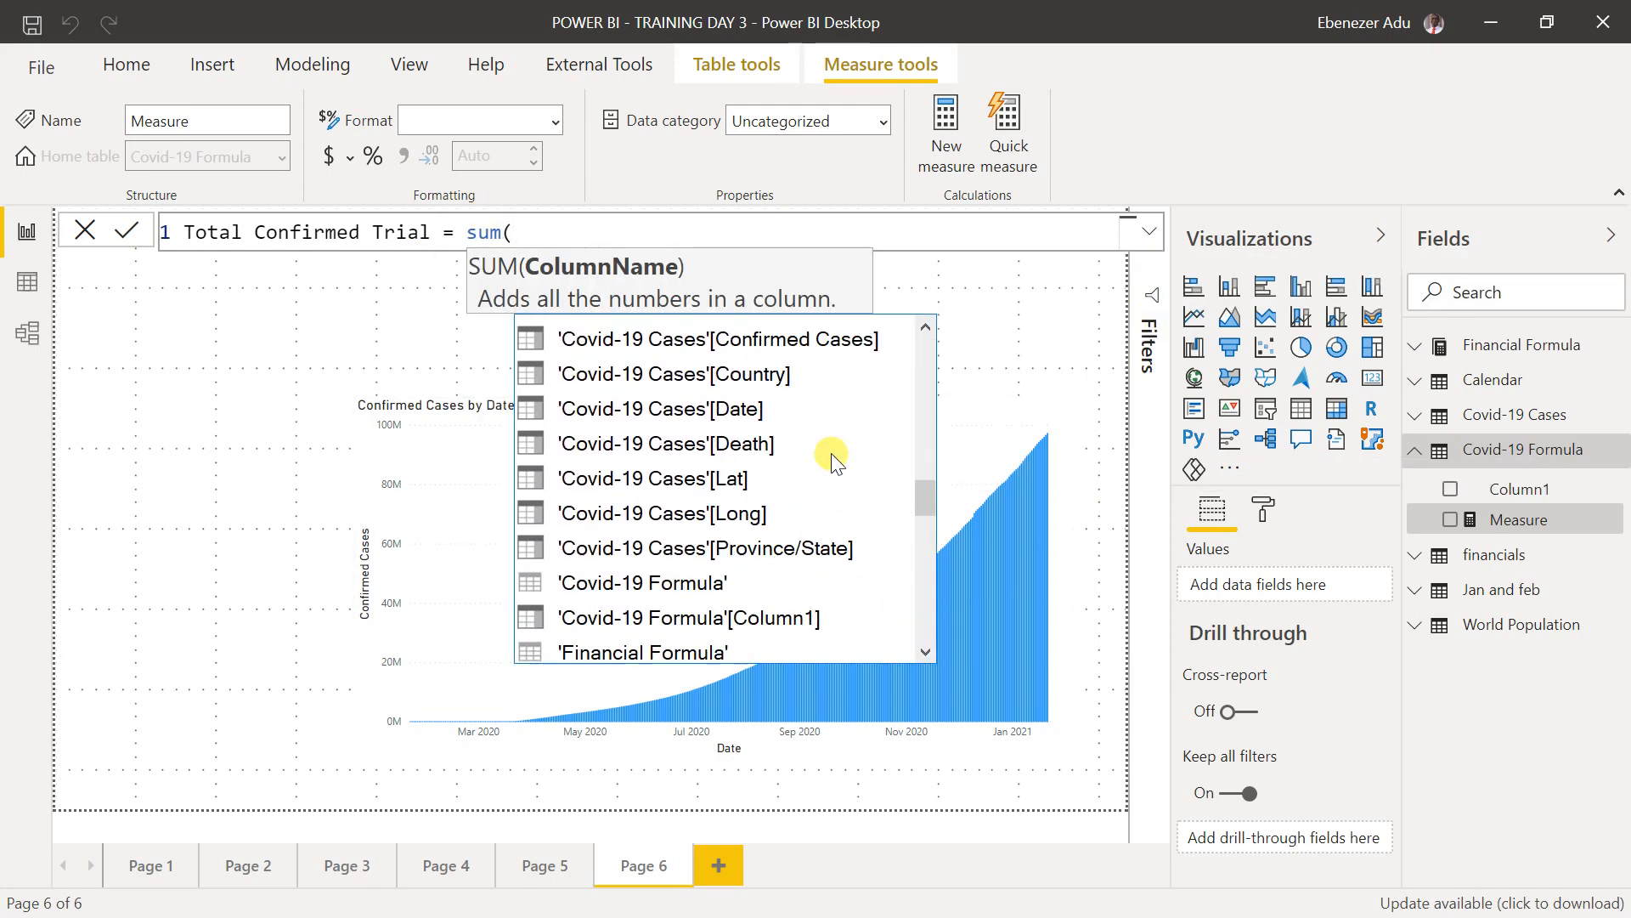
pyautogui.scroll(2, 833, 458)
pyautogui.scroll(4, 832, 457)
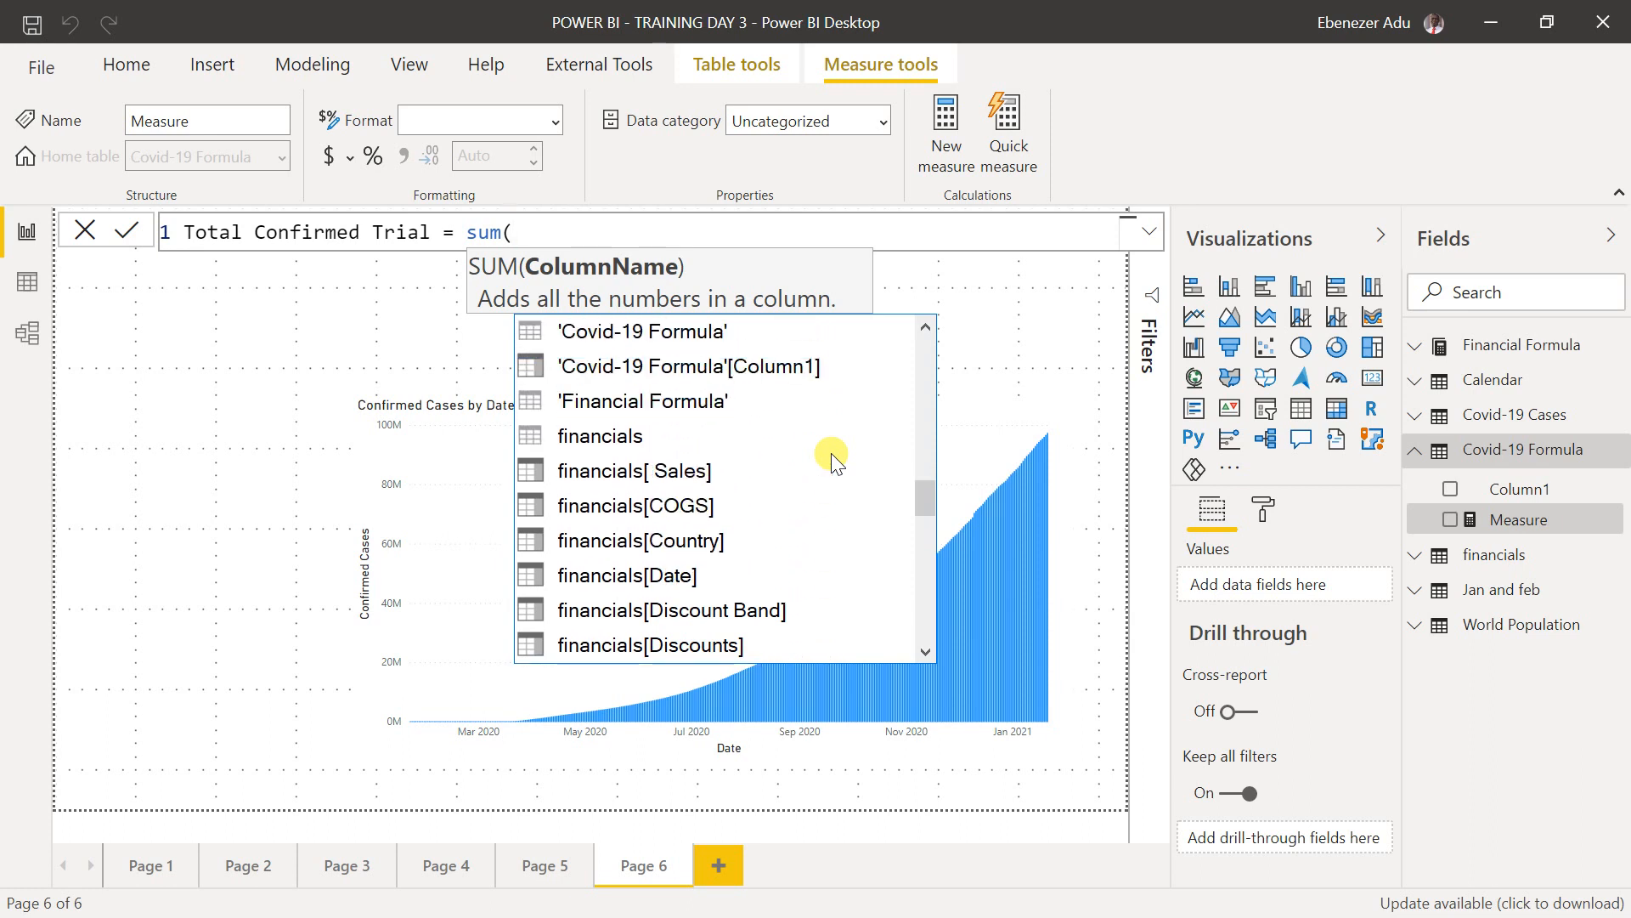
pyautogui.write('con')
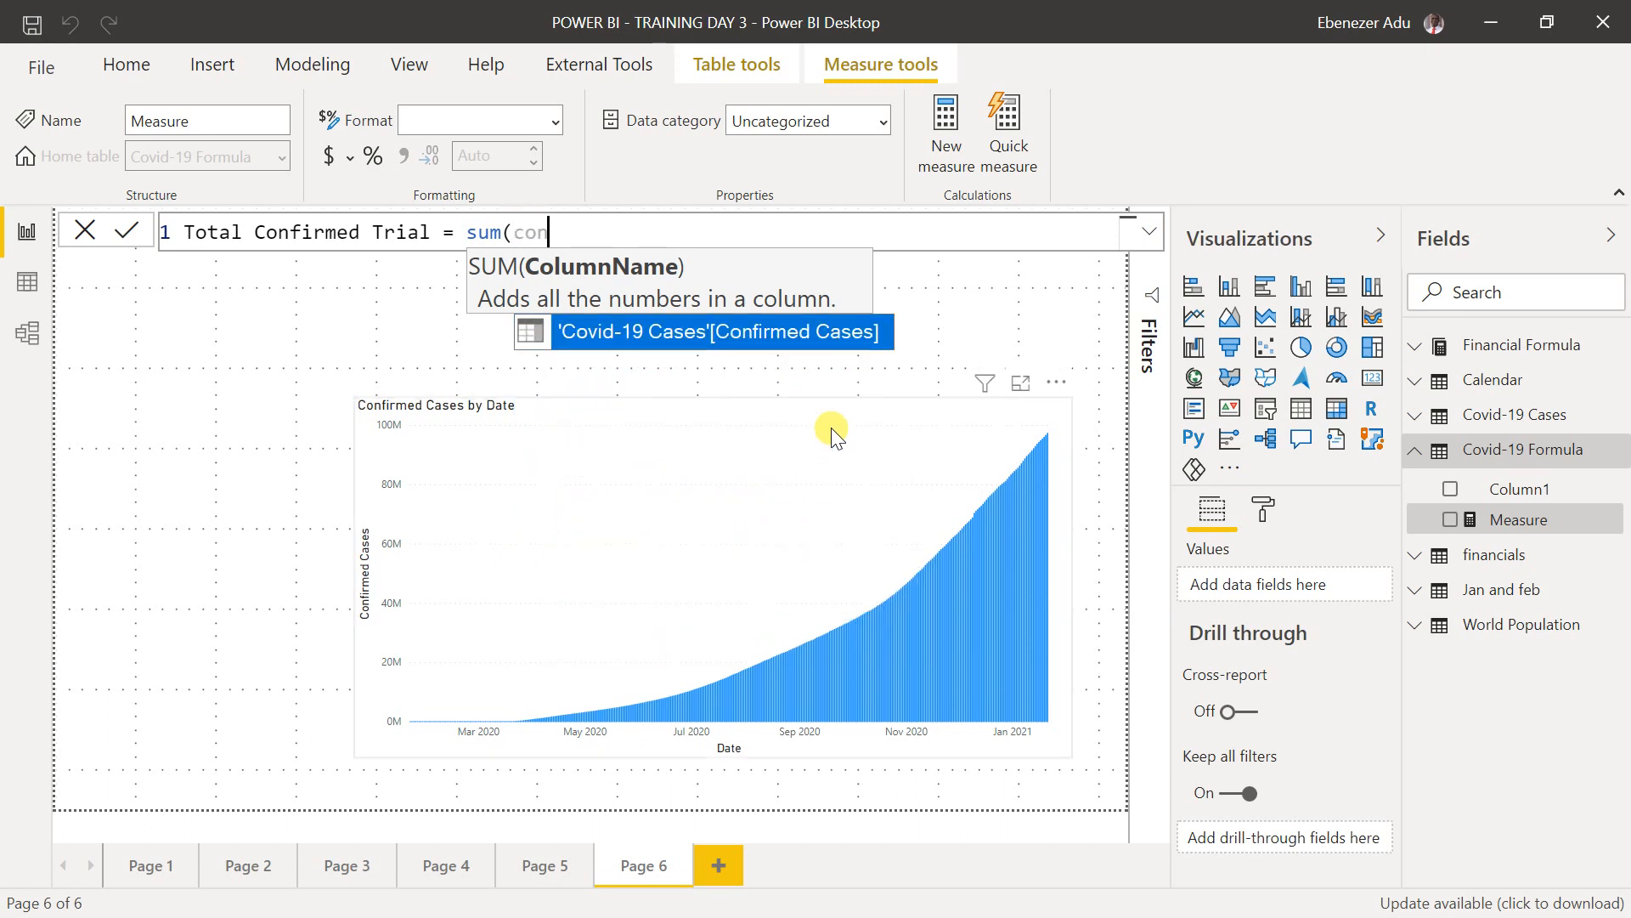
pyautogui.click(760, 338)
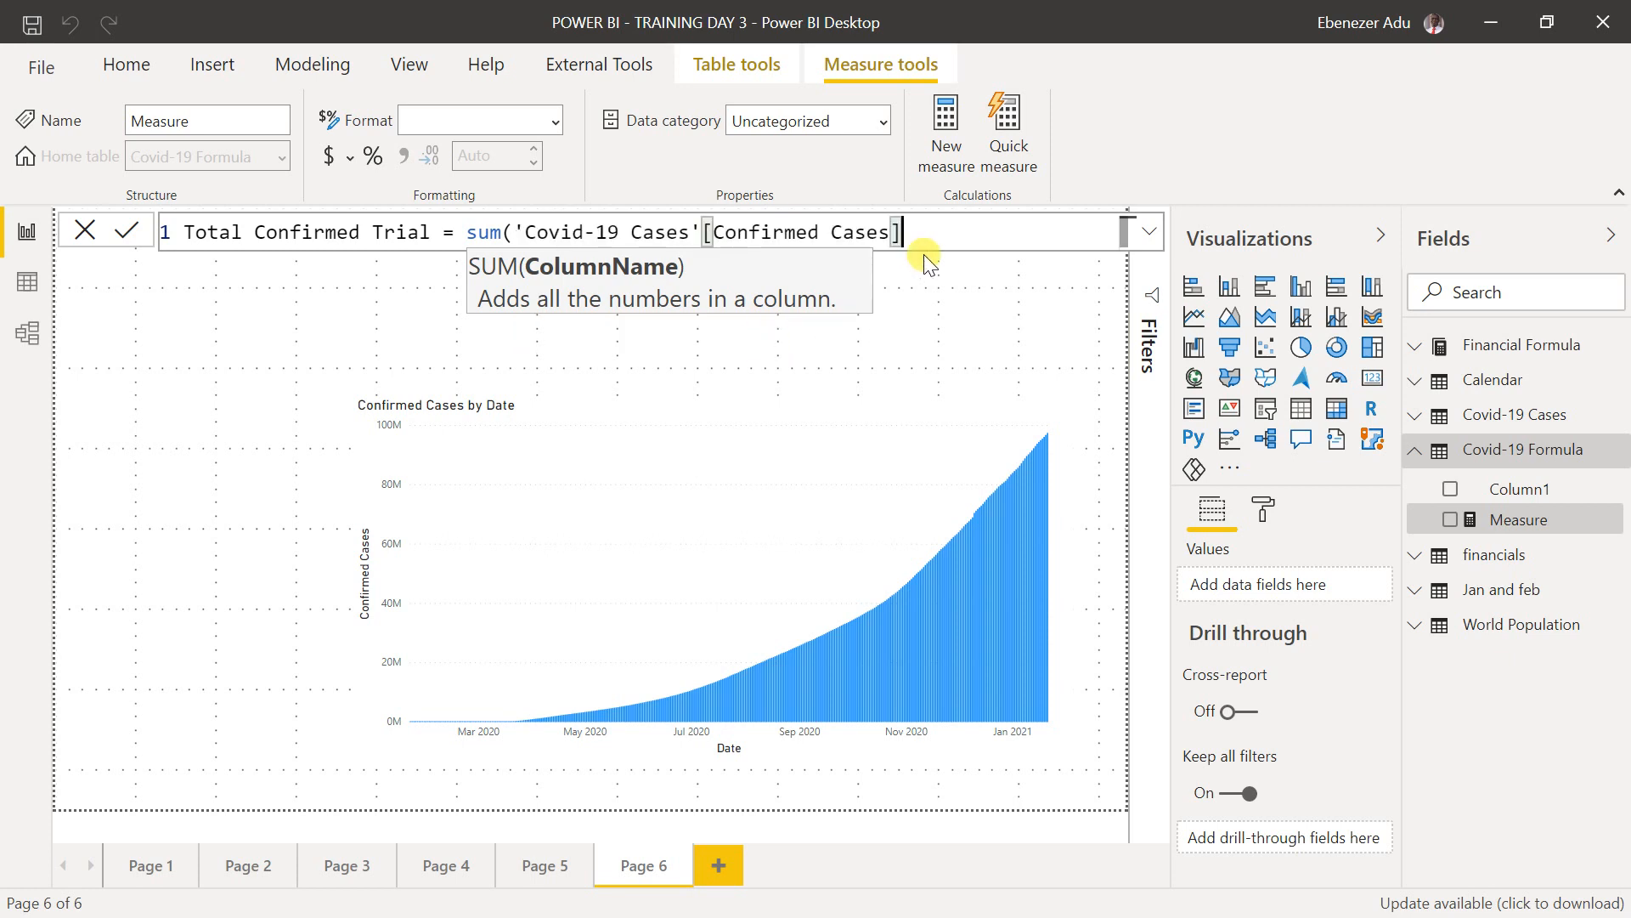
pyautogui.write(')')
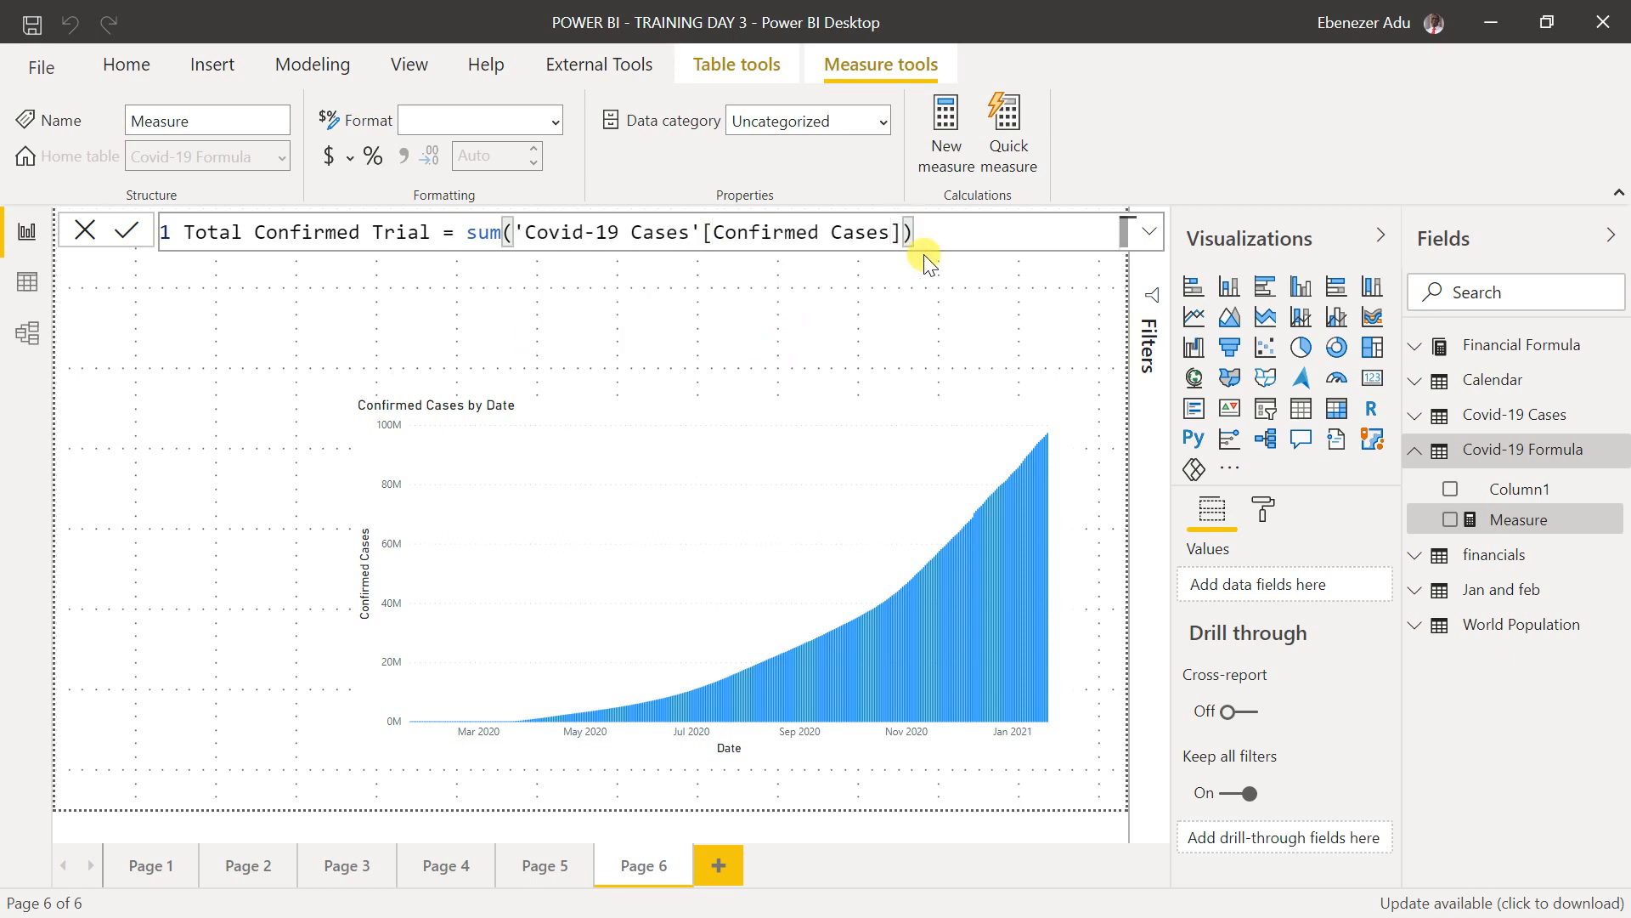
pyautogui.press('Return')
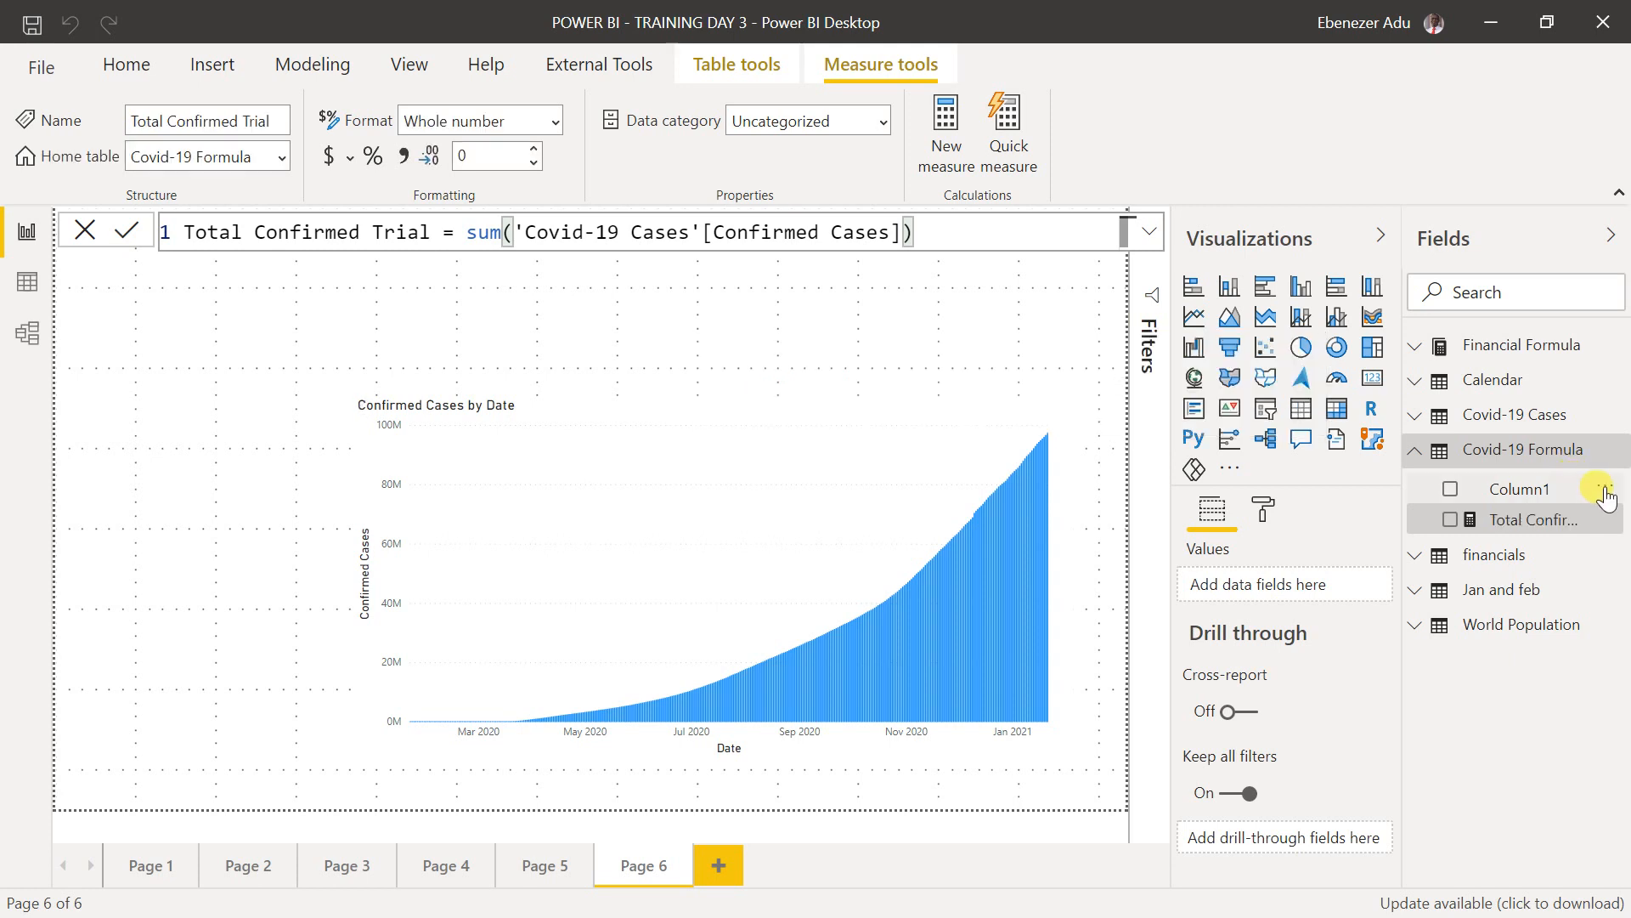
# - Delete Column1 from the Covid-19 Formula table and leave the page with nothing selected
pyautogui.click(1604, 488)
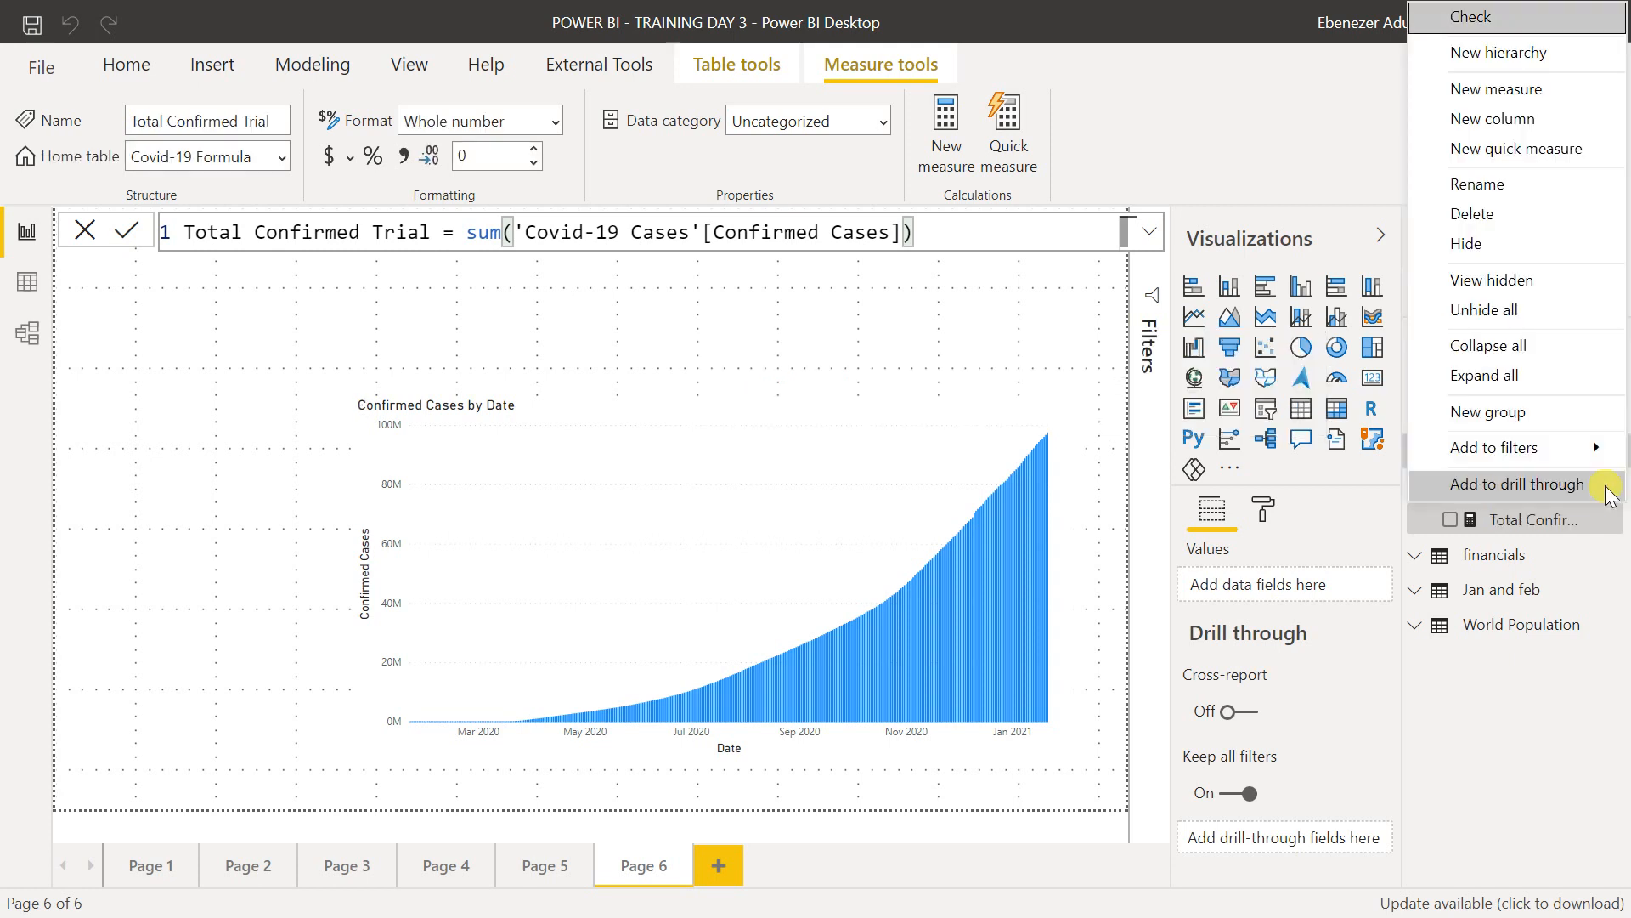
pyautogui.click(1492, 213)
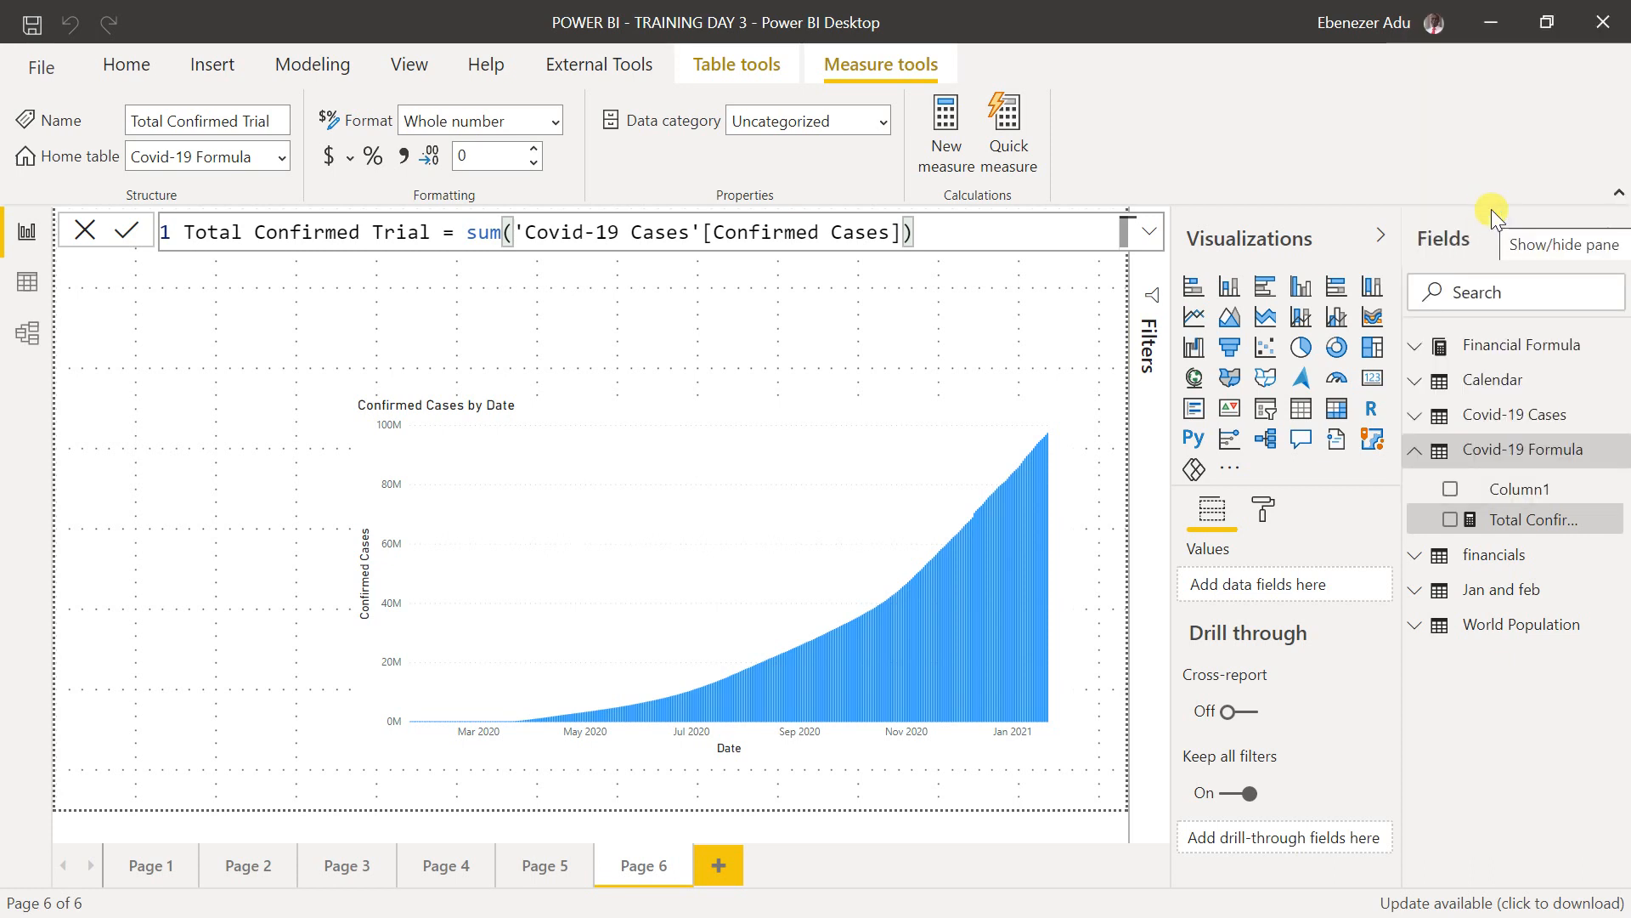
pyautogui.click(919, 511)
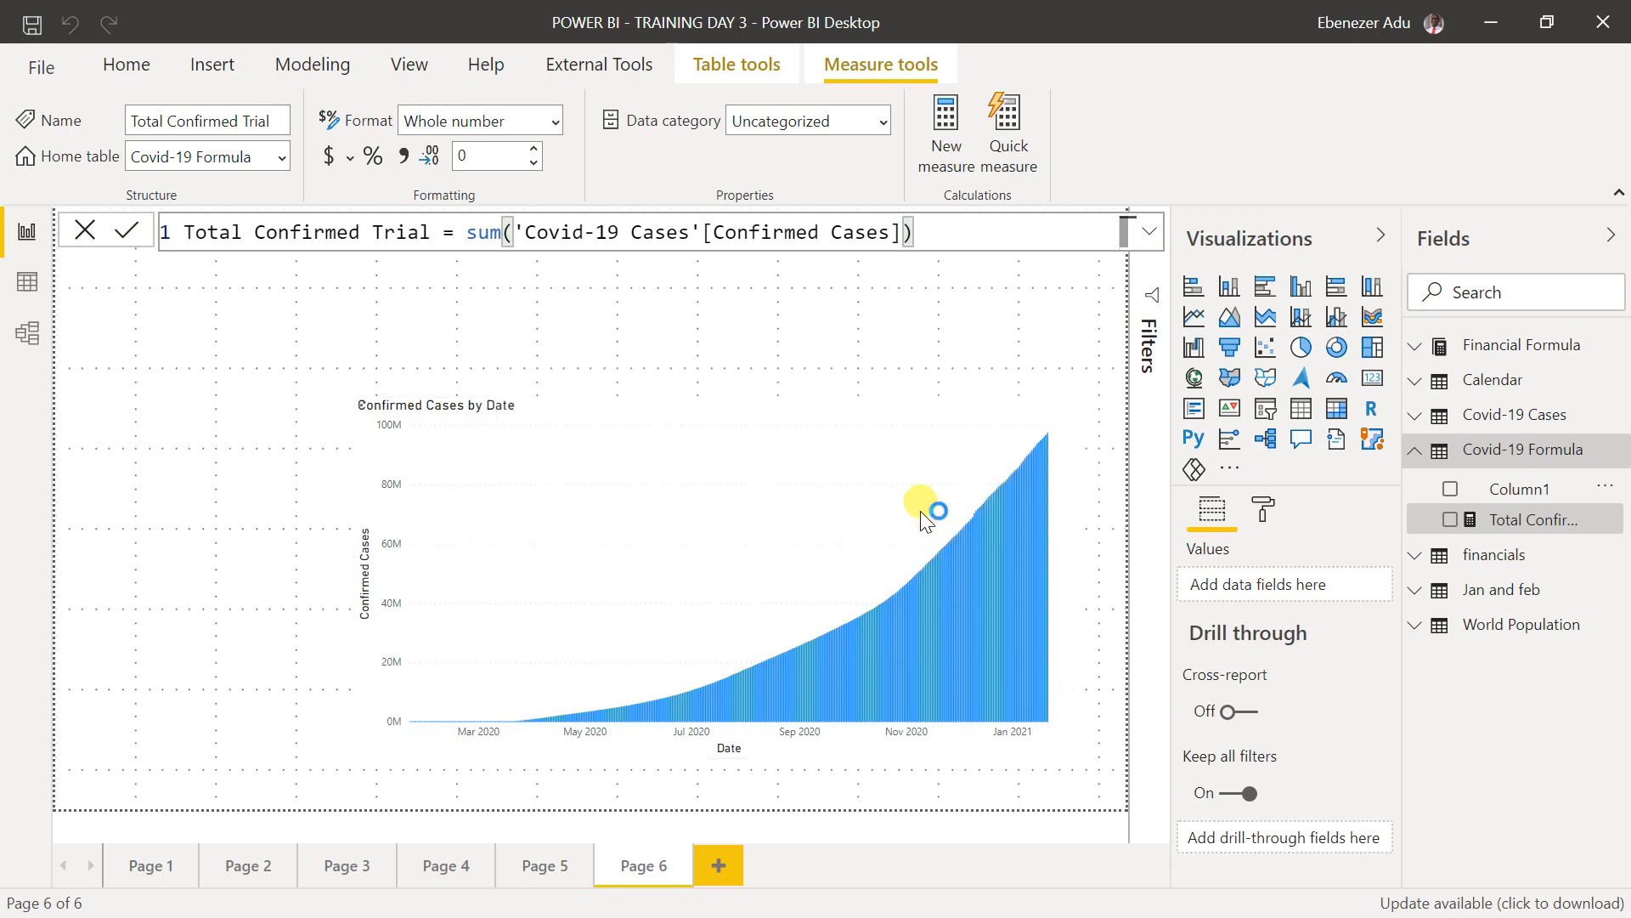
pyautogui.click(857, 334)
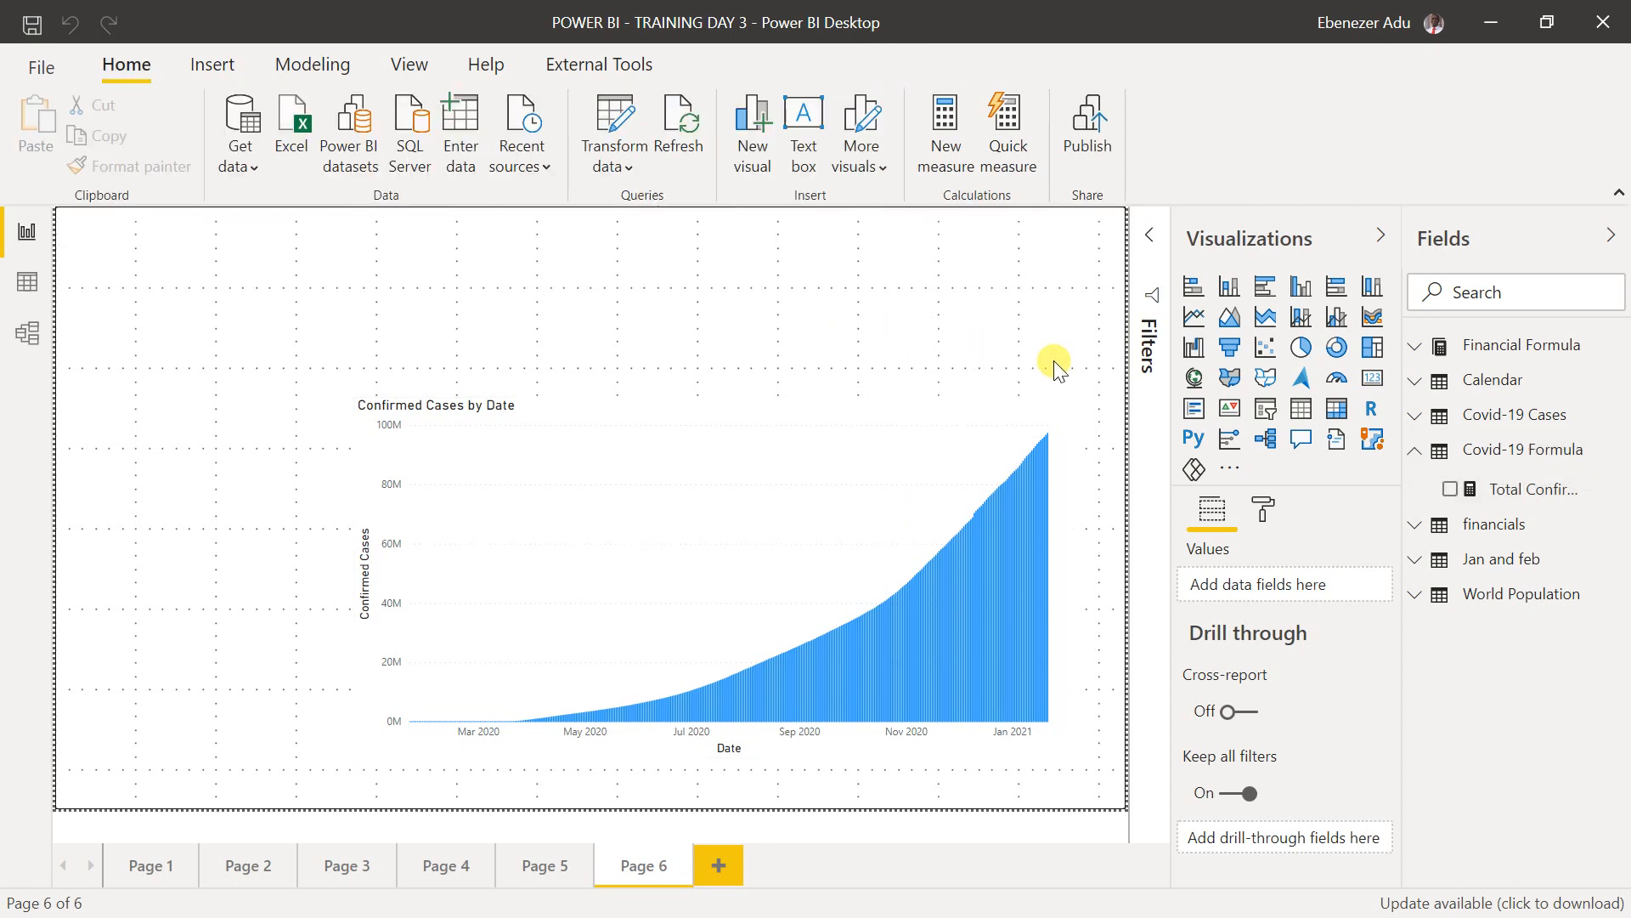
# - Show the Total Confirmed Trial measure in a new card visual and move the card into the page's upper-left corner
pyautogui.doubleClick(1512, 495)
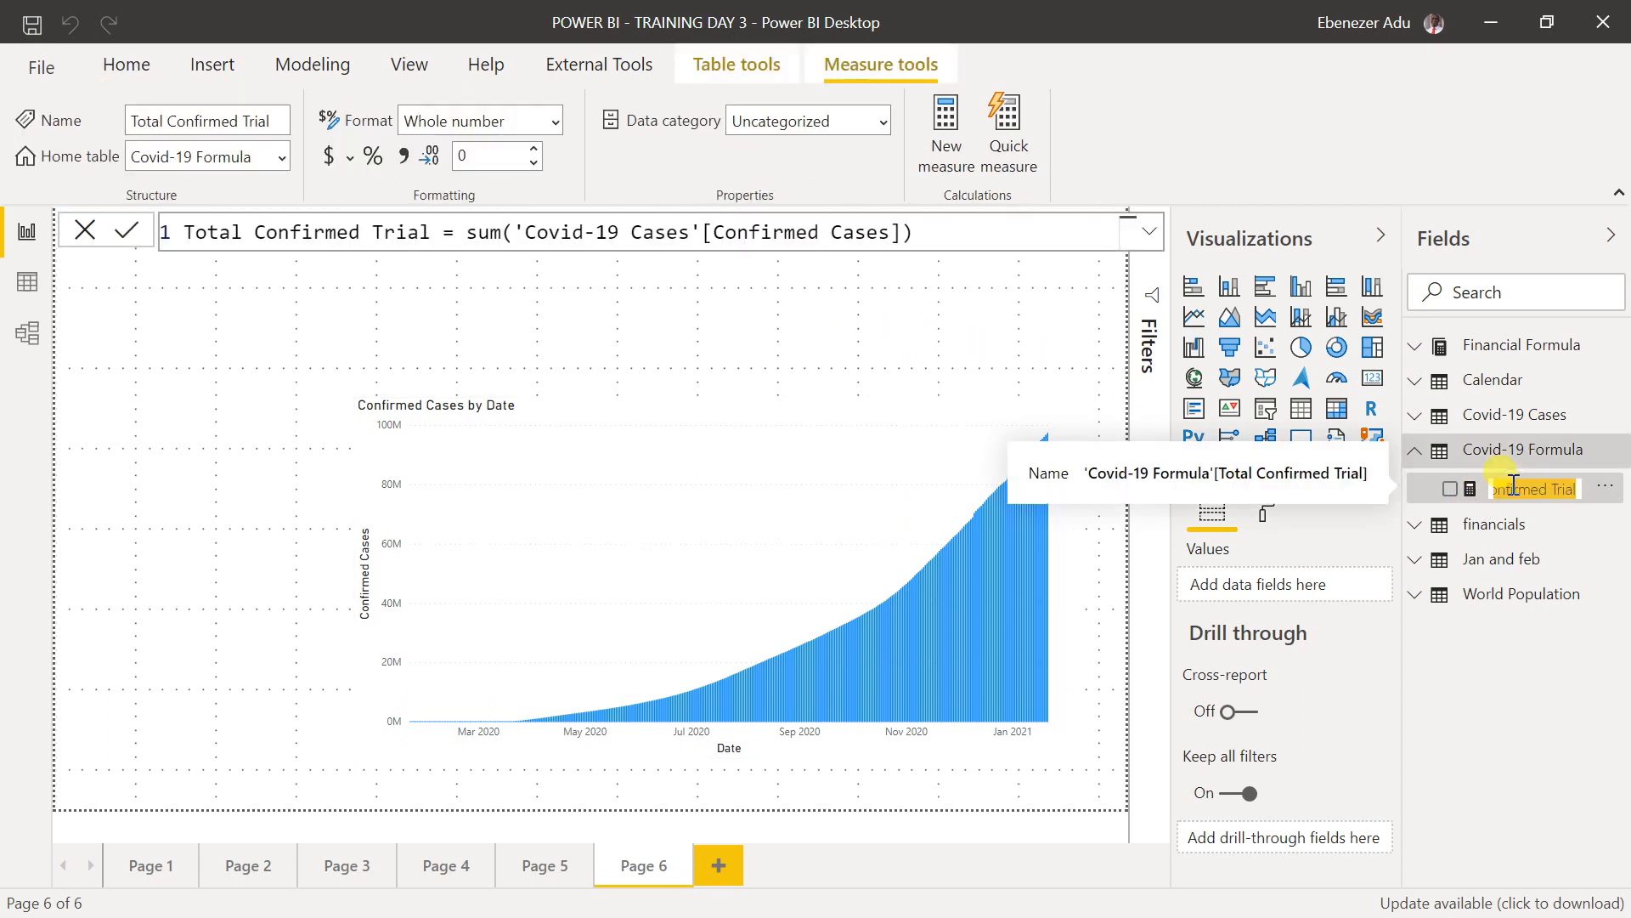
pyautogui.click(1374, 379)
pyautogui.click(1450, 490)
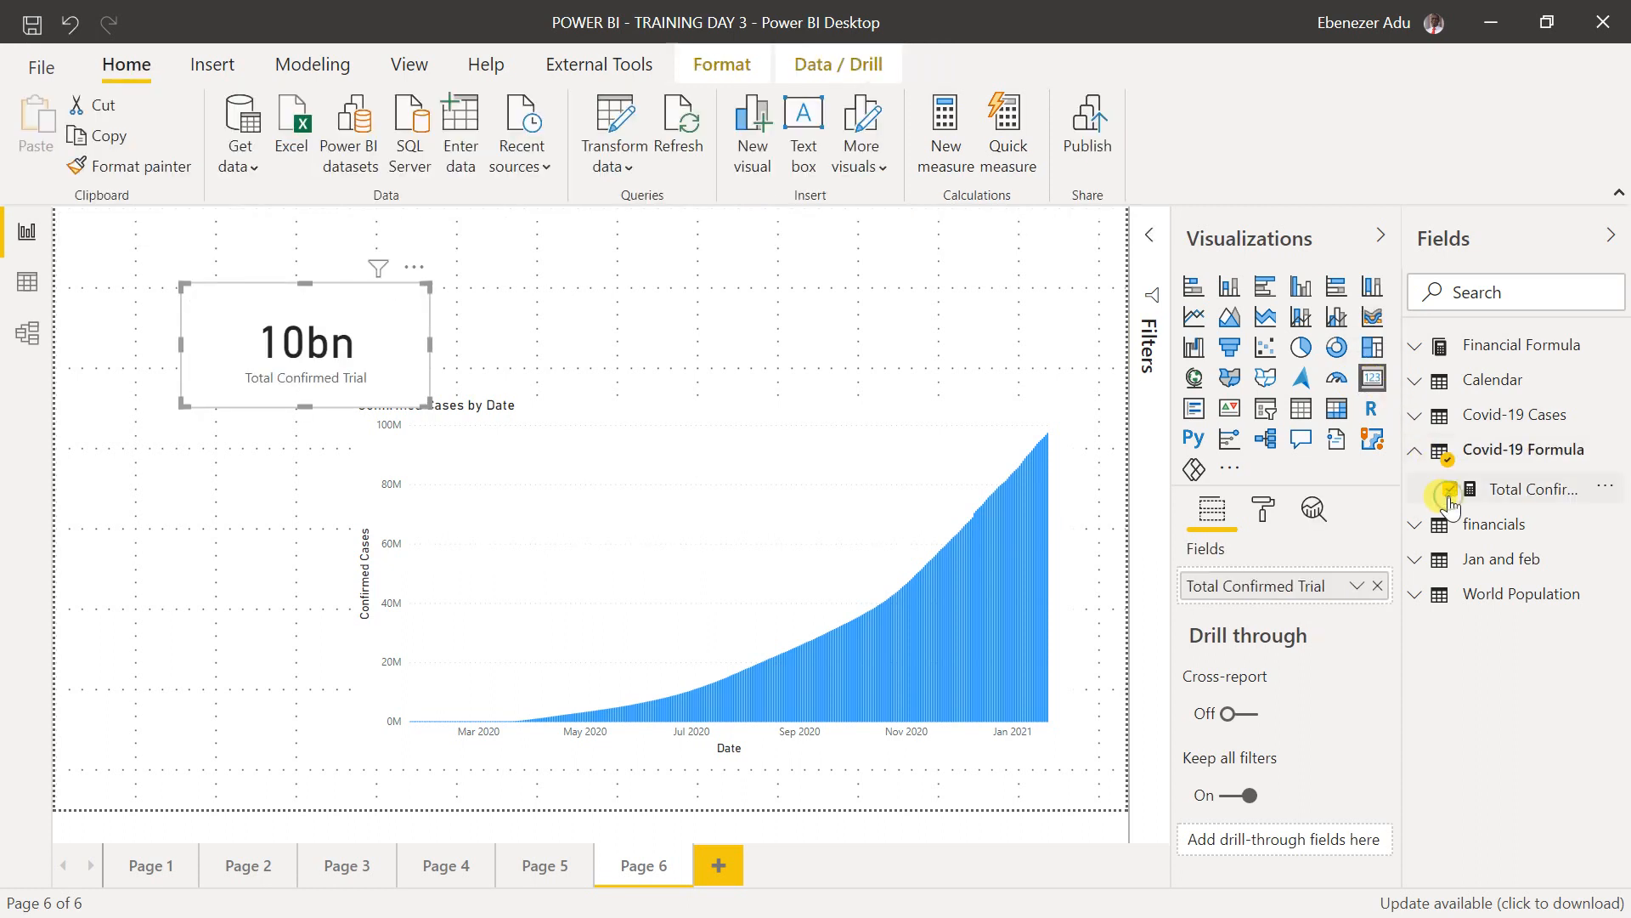
pyautogui.moveTo(493, 369); pyautogui.dragTo(396, 376)
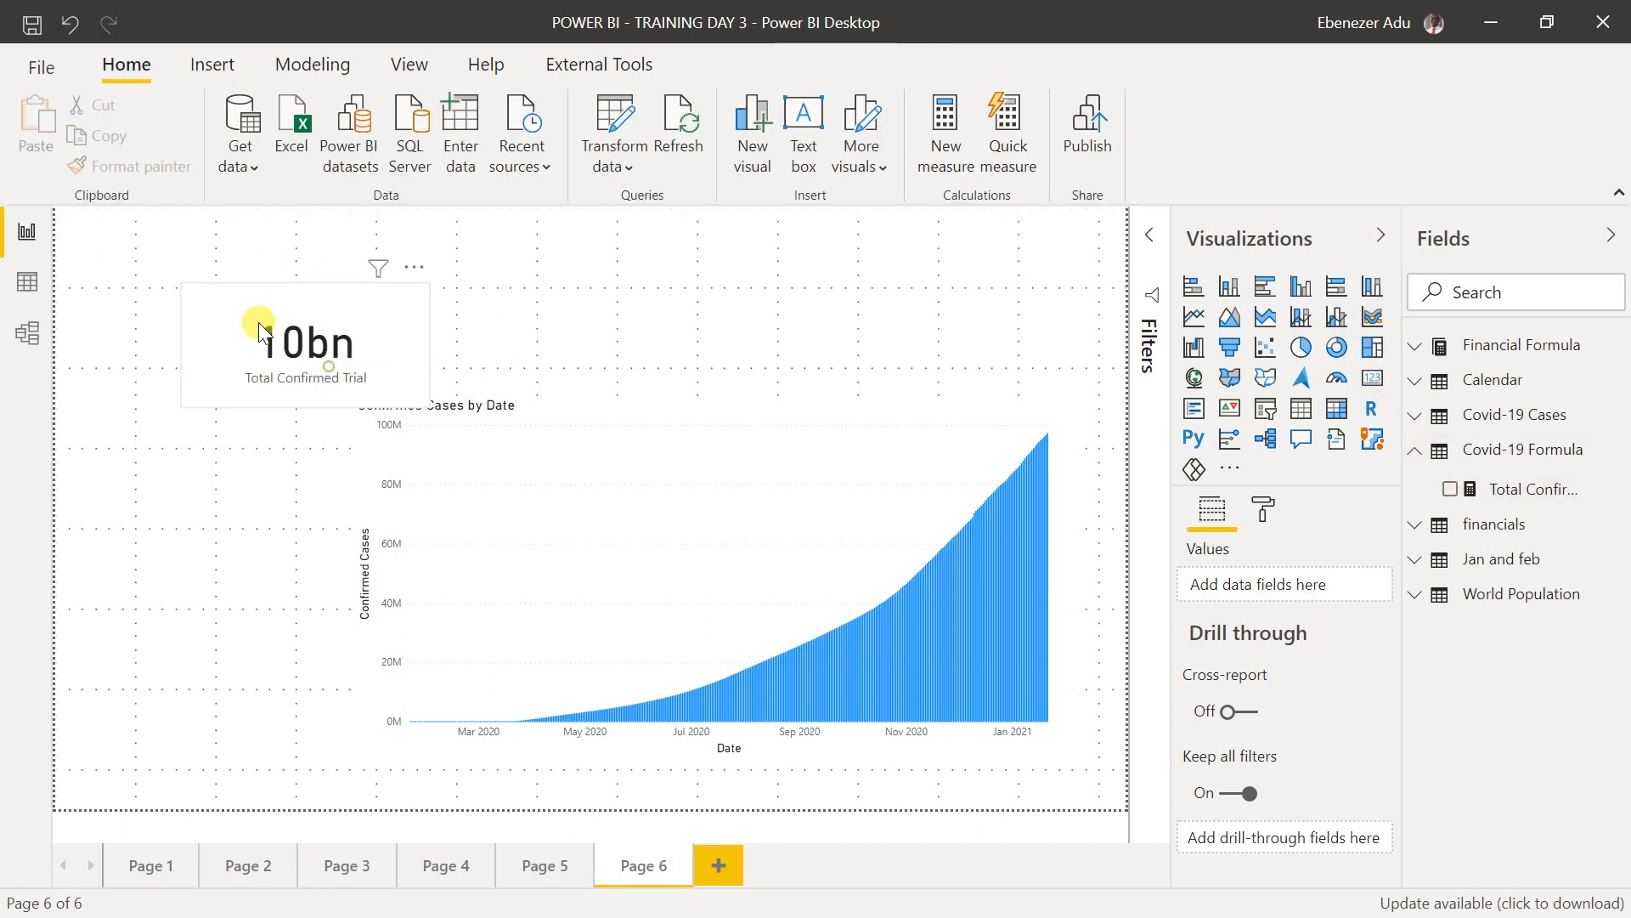
pyautogui.moveTo(290, 344); pyautogui.dragTo(172, 284)
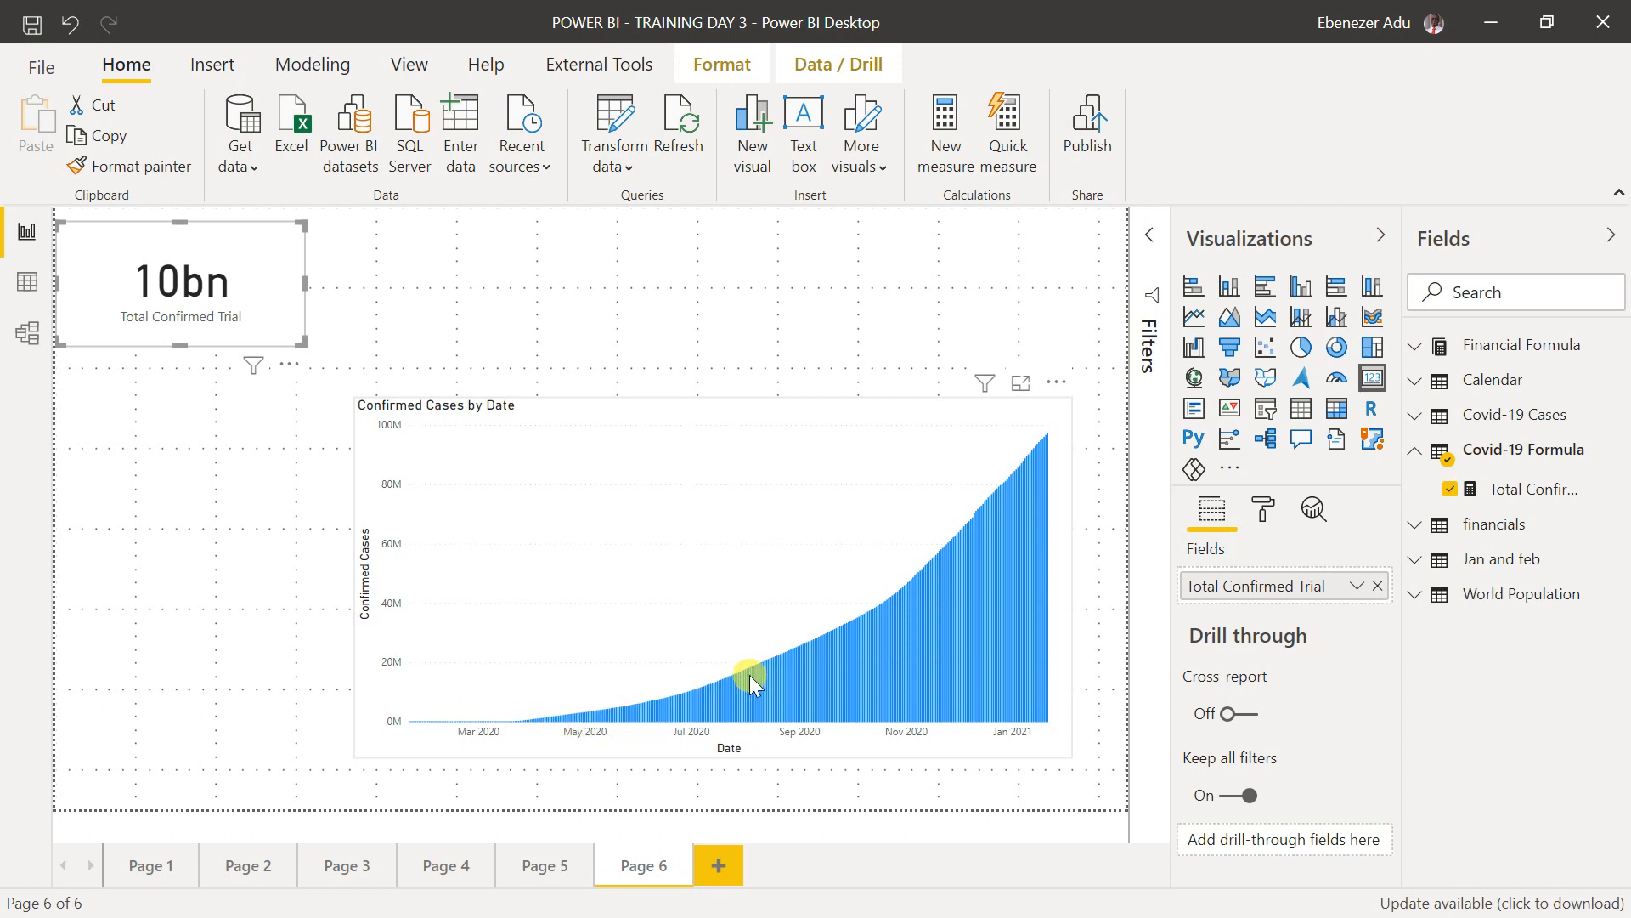
pyautogui.moveTo(262, 353); pyautogui.dragTo(252, 276)
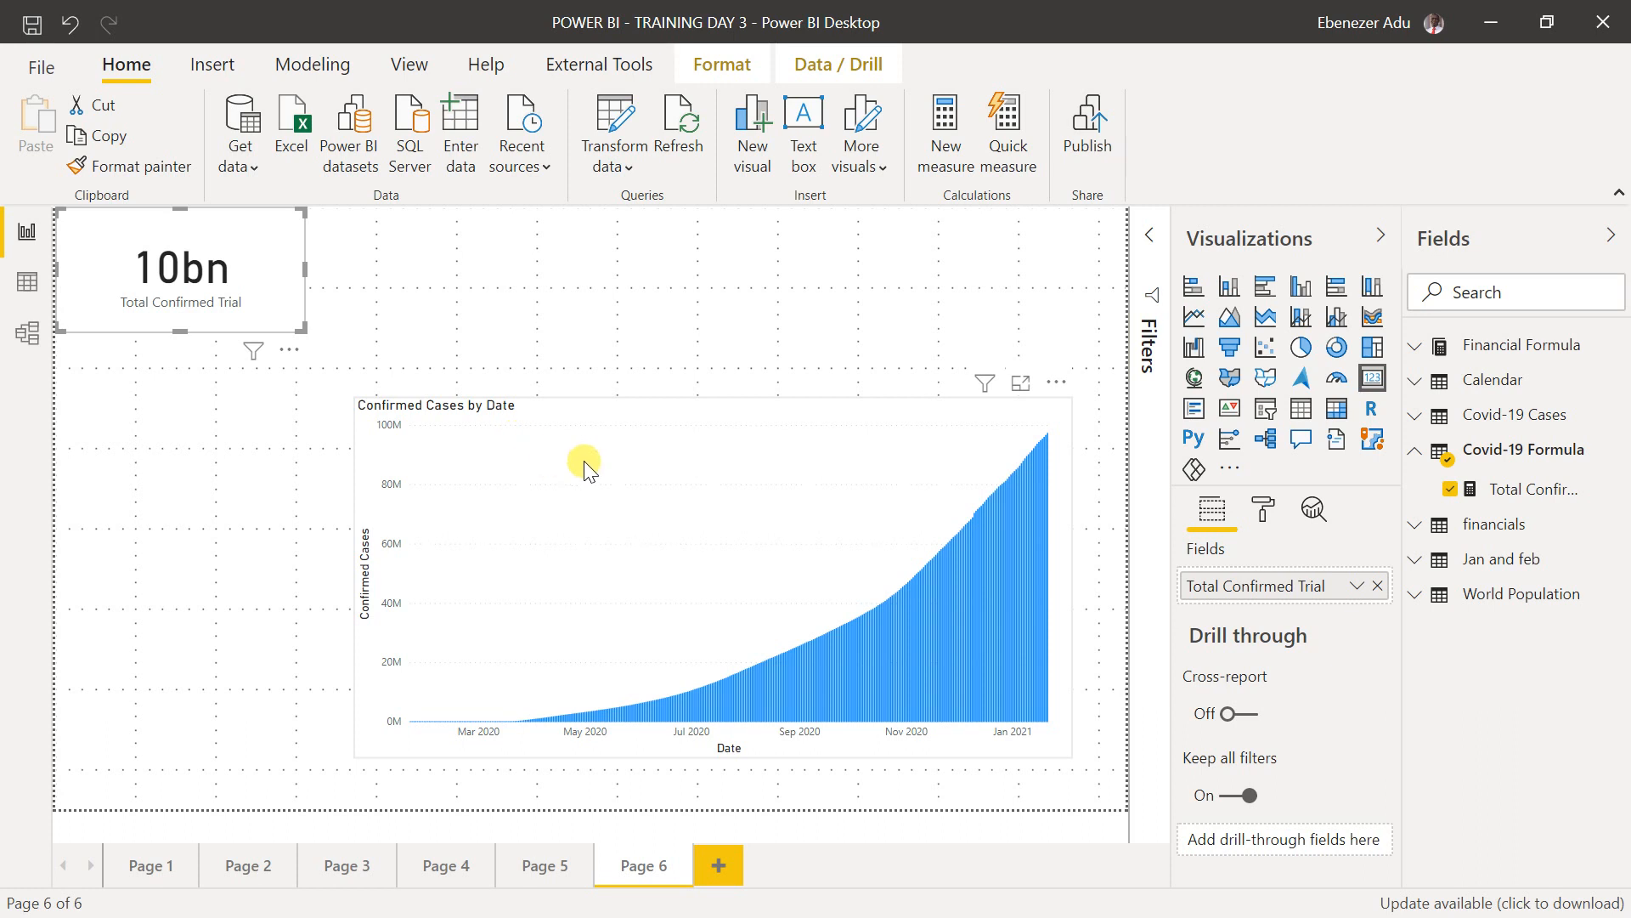
# - Select the latest date's column in the Confirmed Cases chart to filter the Total Confirmed Trial card to that date
pyautogui.moveTo(1040, 491)
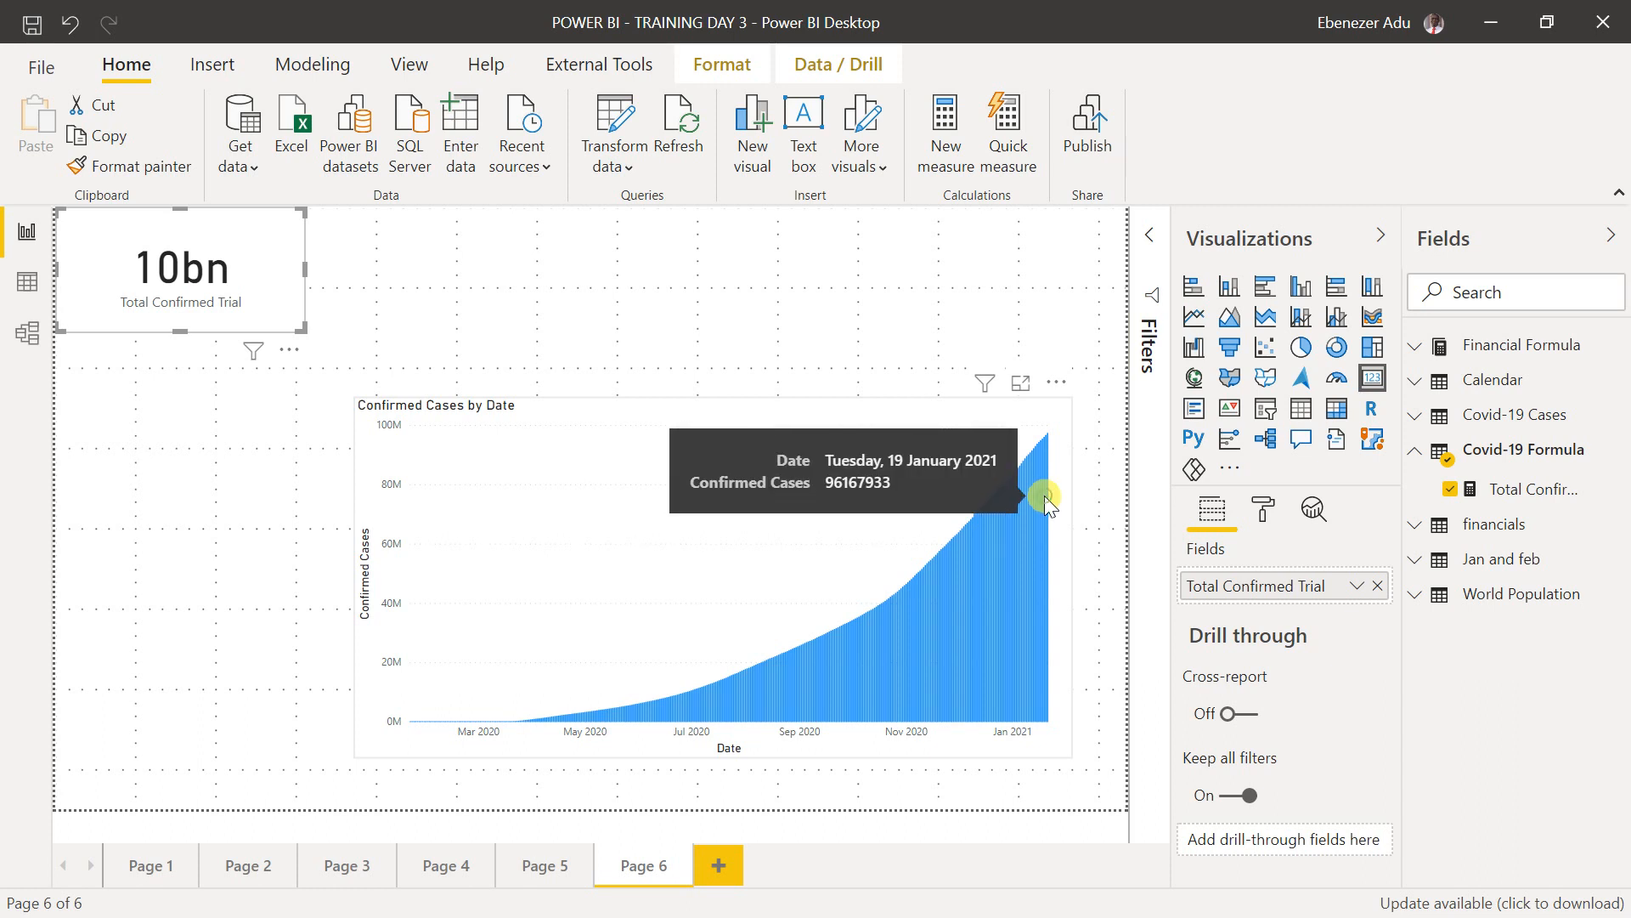
pyautogui.click(1045, 497)
pyautogui.click(1048, 499)
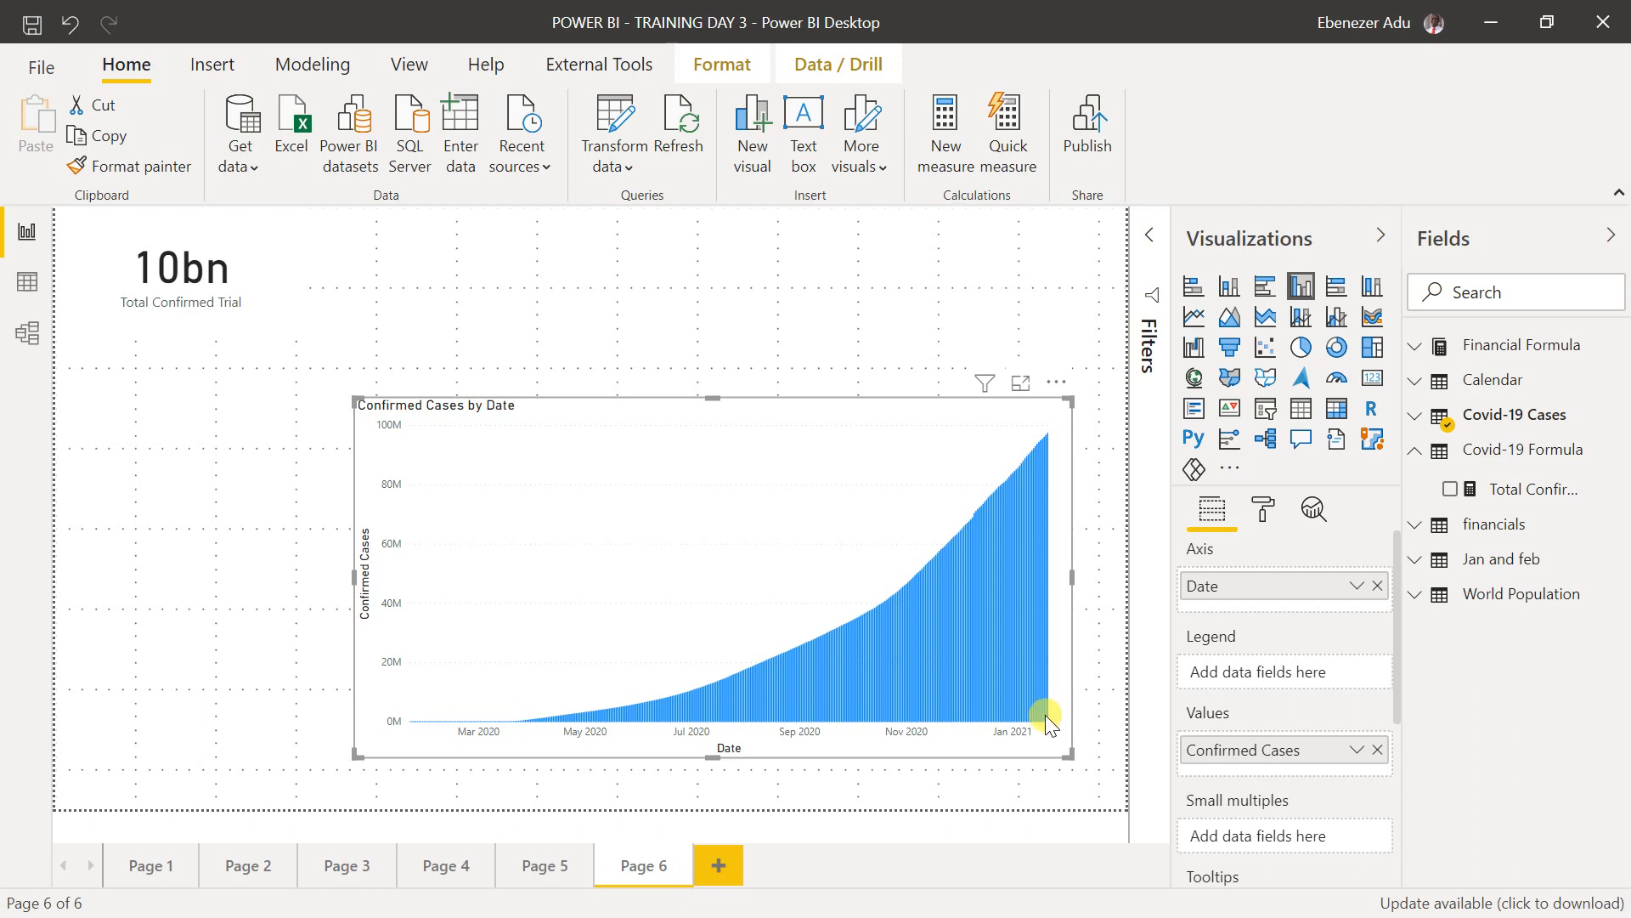
pyautogui.moveTo(1046, 716)
pyautogui.click(1047, 714)
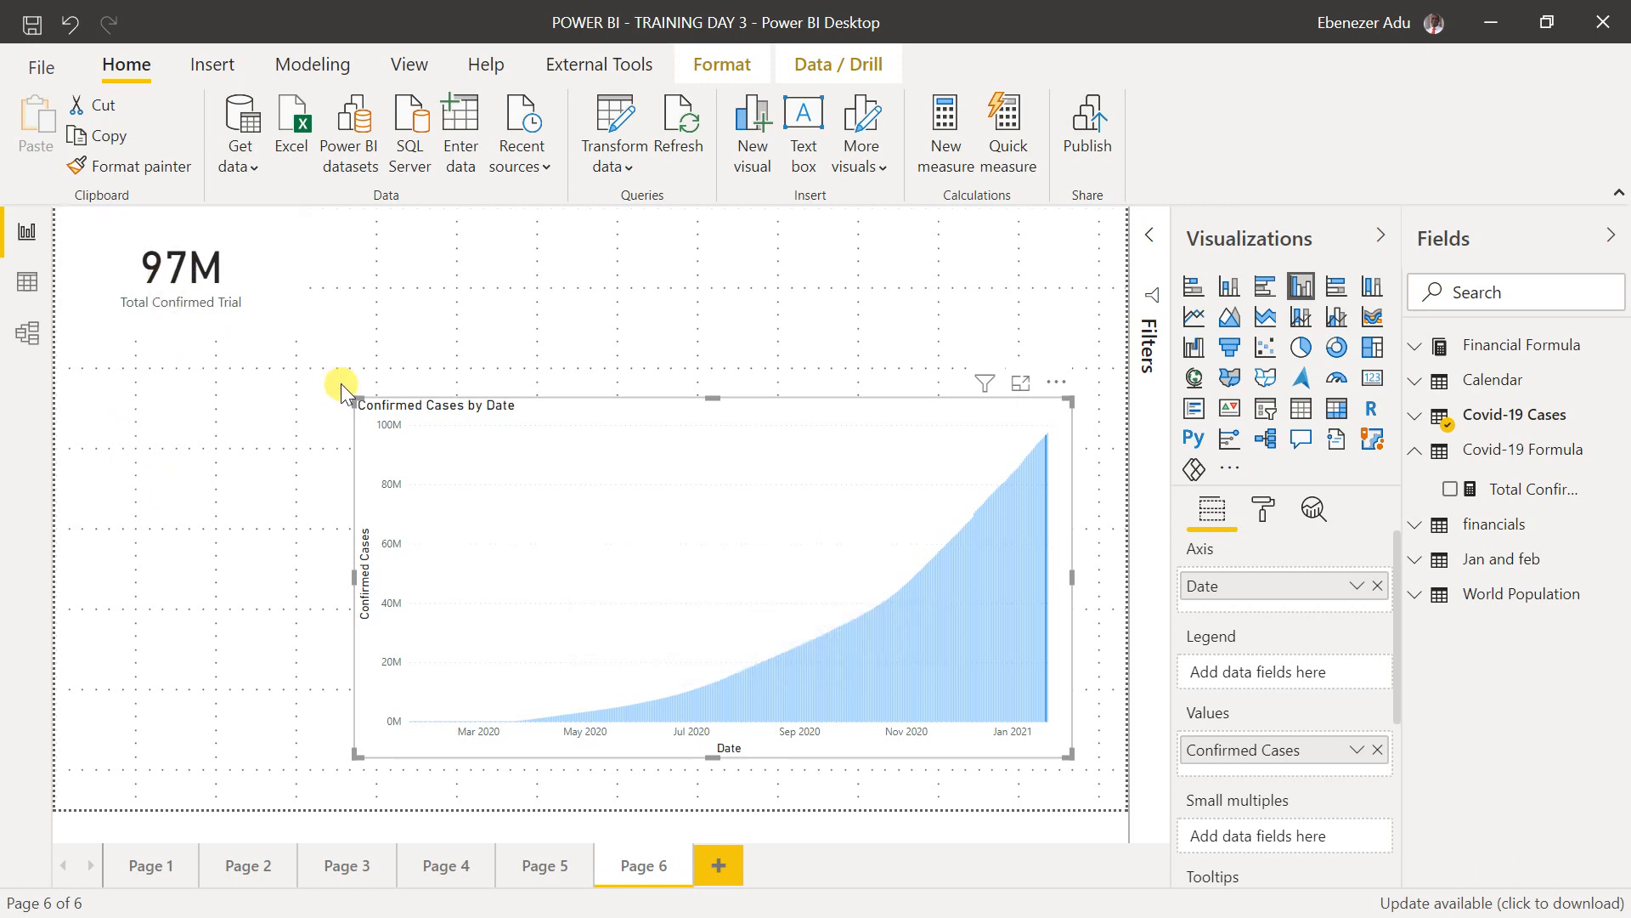
# - Widen the Confirmed Cases chart by moving its upper-left corner outward and slightly down, and deselect it
pyautogui.moveTo(354, 397); pyautogui.dragTo(274, 417)
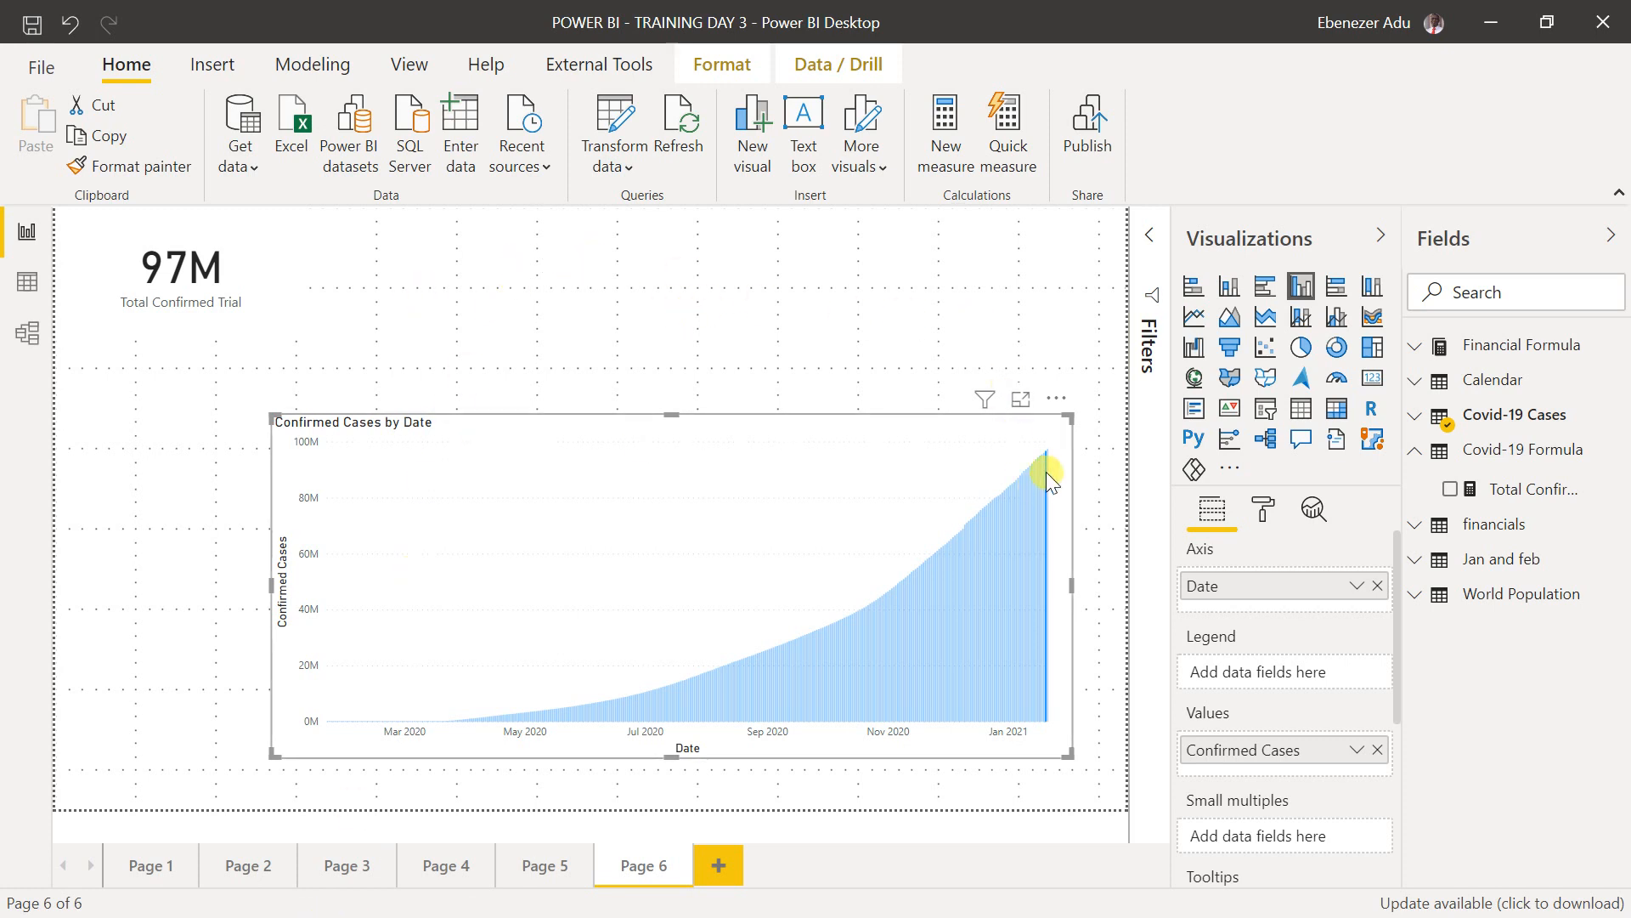
pyautogui.click(950, 363)
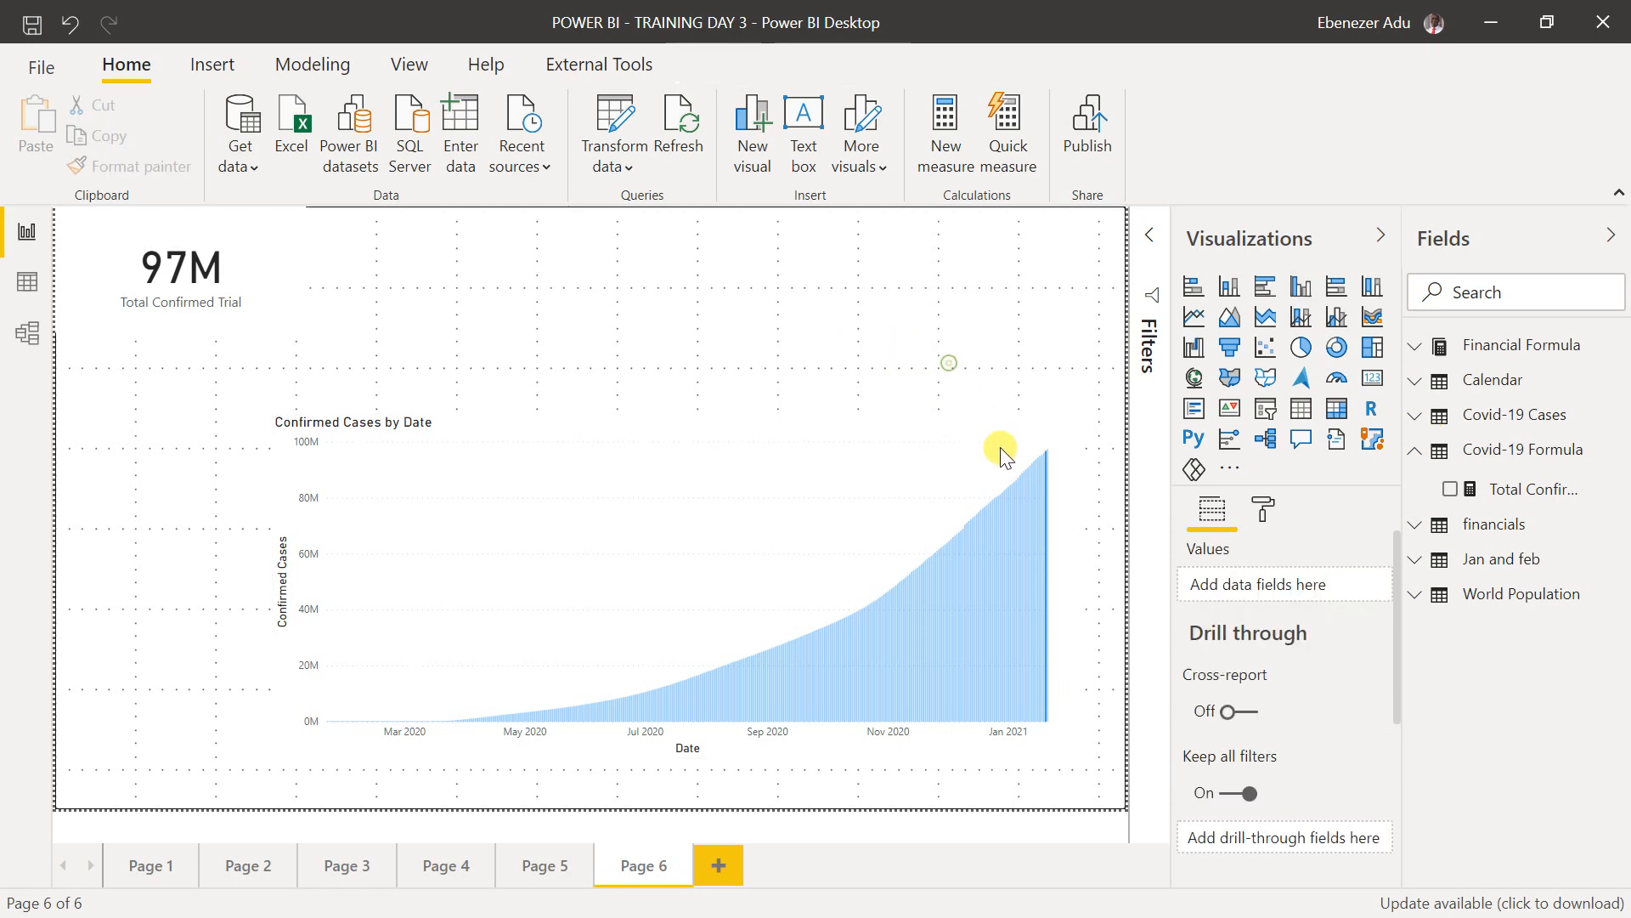
# - Clear the date selection in the Confirmed Cases chart and delete the stray Q&A visual above it
pyautogui.doubleClick(1041, 507)
pyautogui.click(1044, 511)
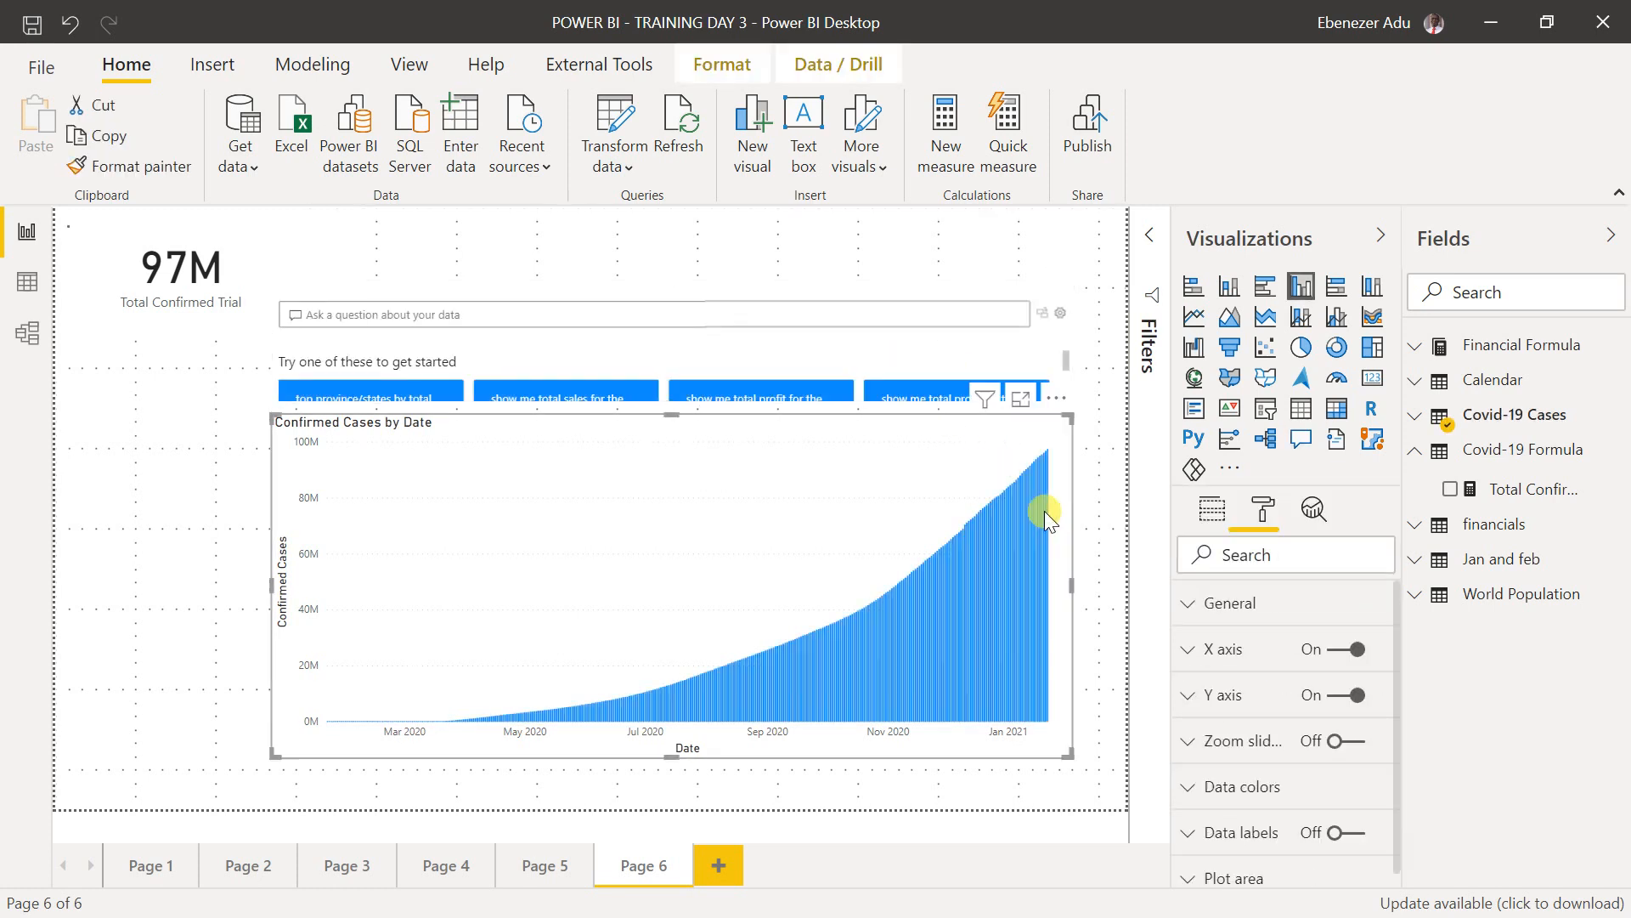
pyautogui.click(835, 296)
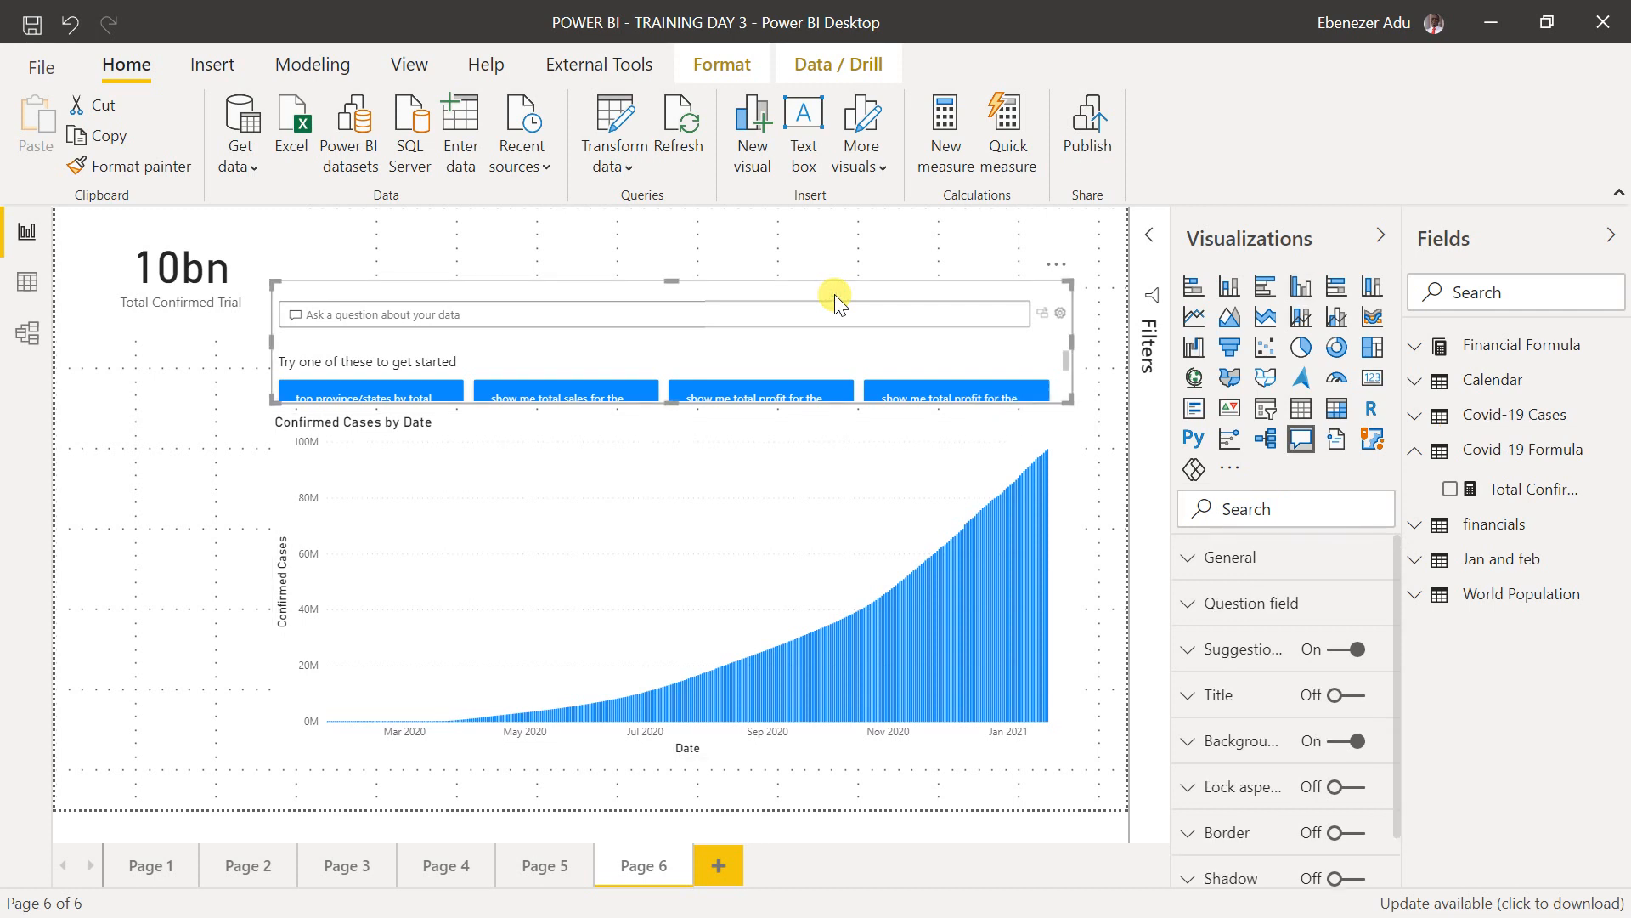
pyautogui.press('Delete')
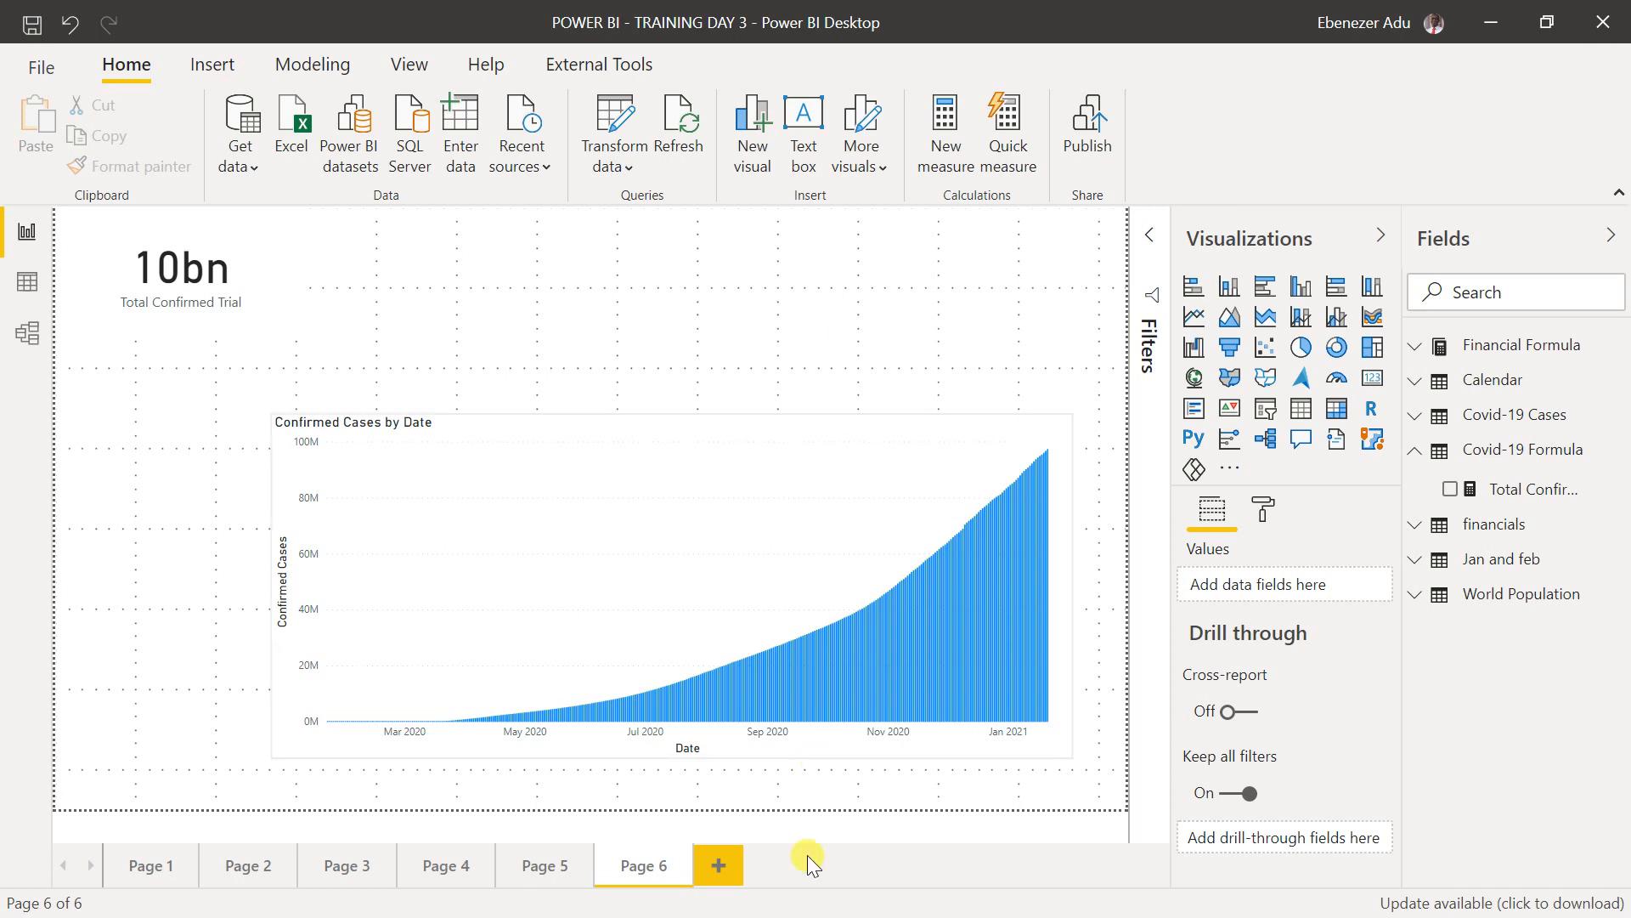
# - Minimize the current report and switch to the open covid 19 dashboard report
pyautogui.click(1492, 22)
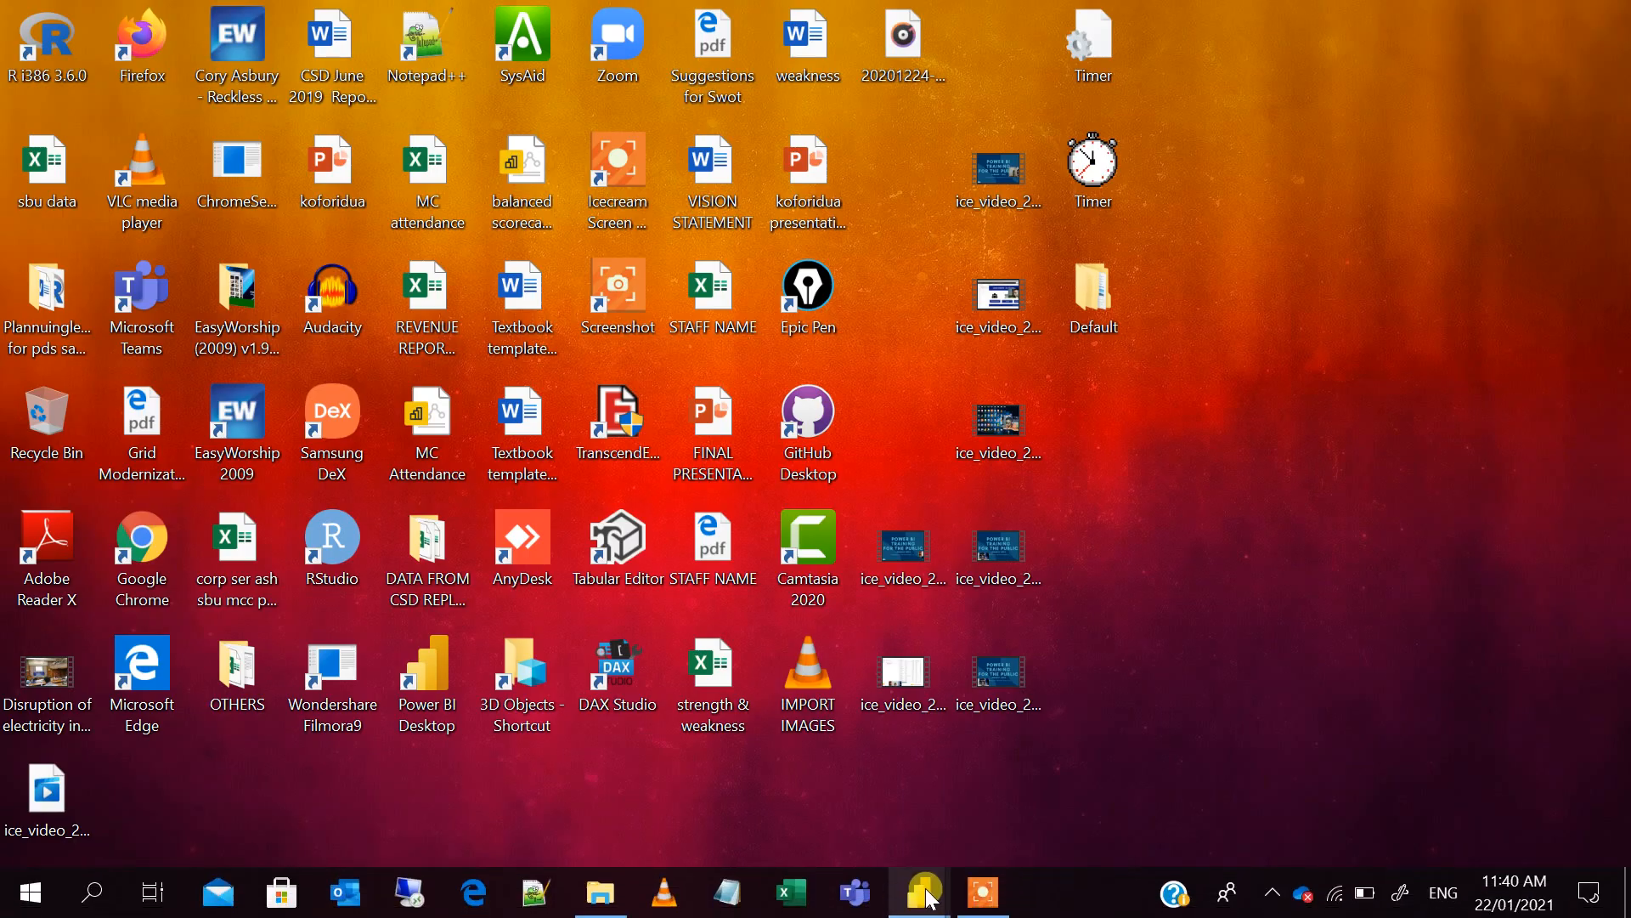
pyautogui.click(926, 894)
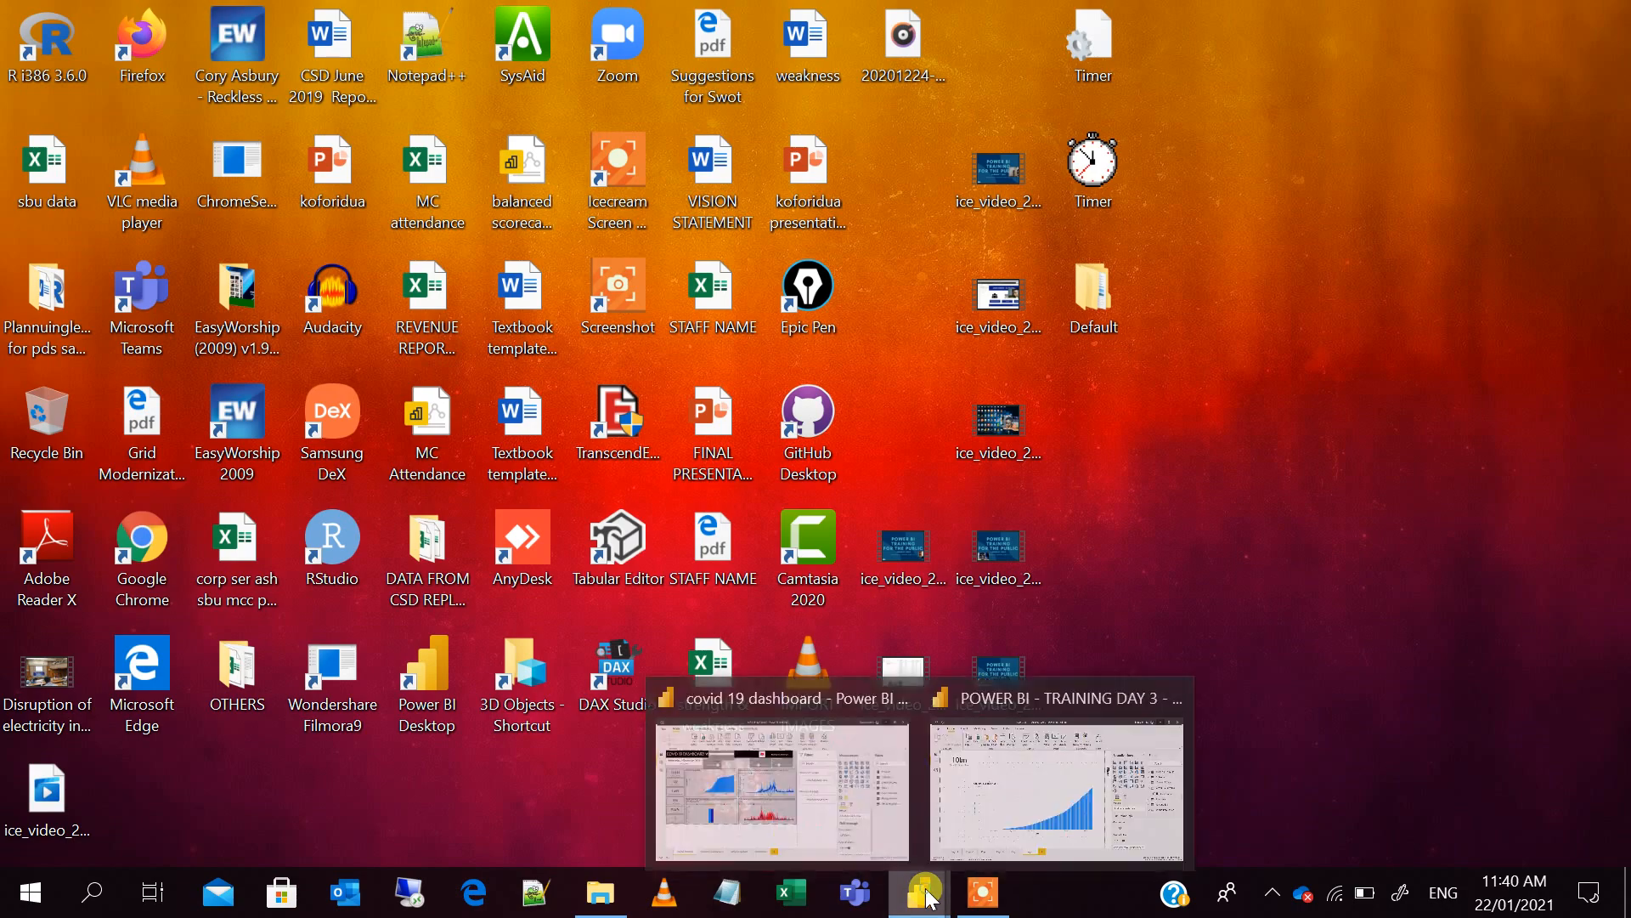
pyautogui.click(840, 826)
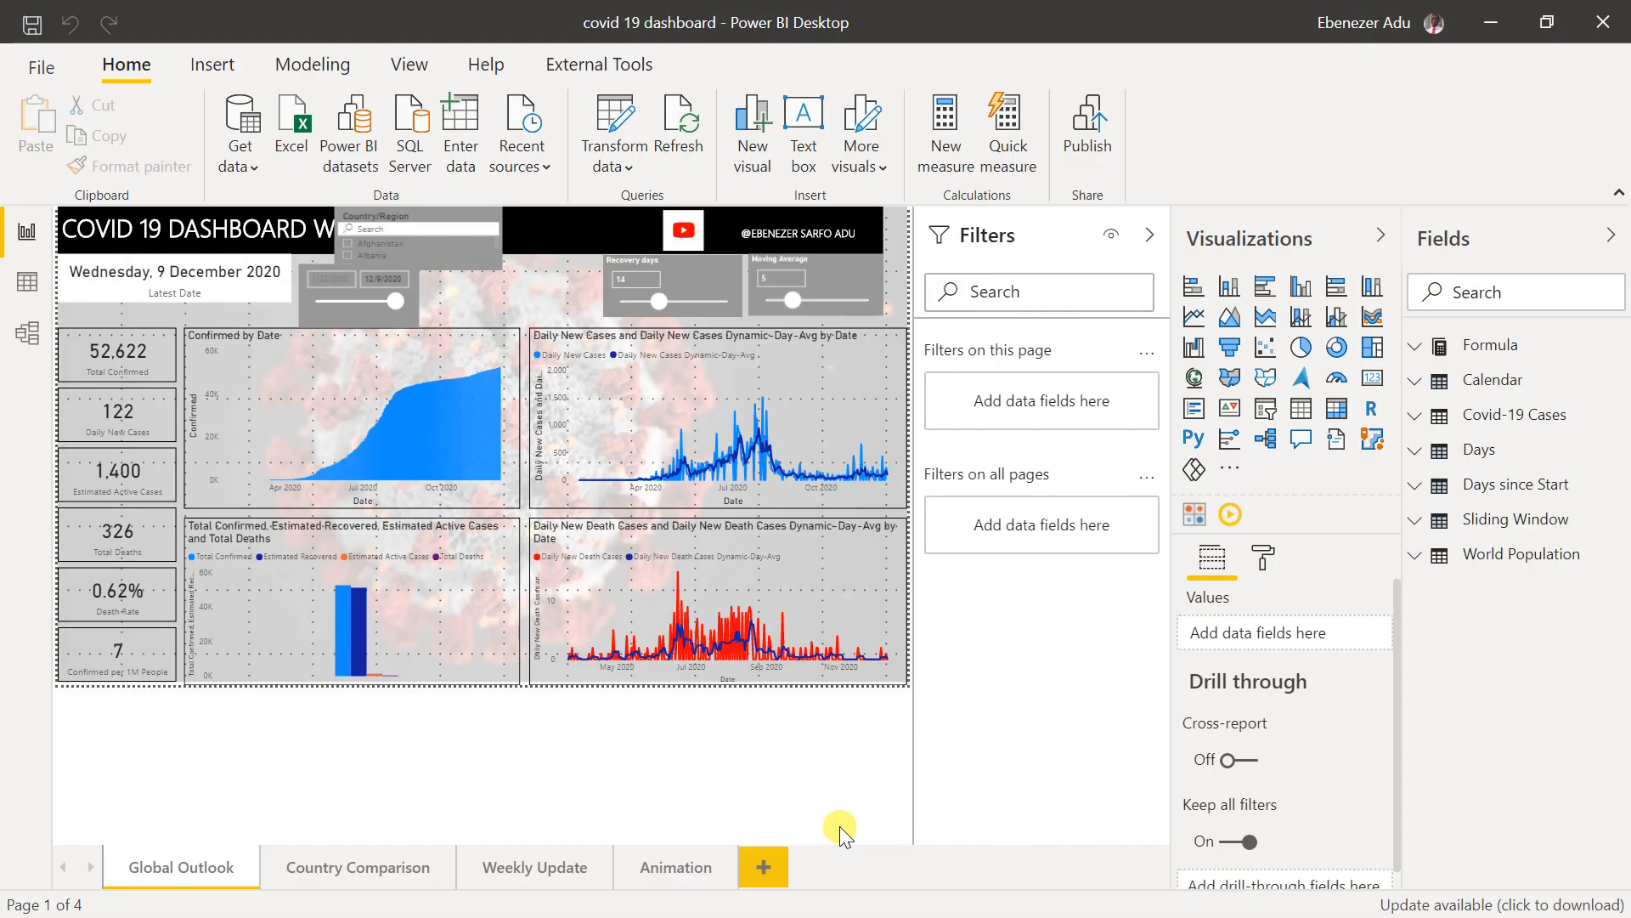
# - Open the formula of the Total Confirmed measure in the Formula table and select its text
pyautogui.click(1413, 349)
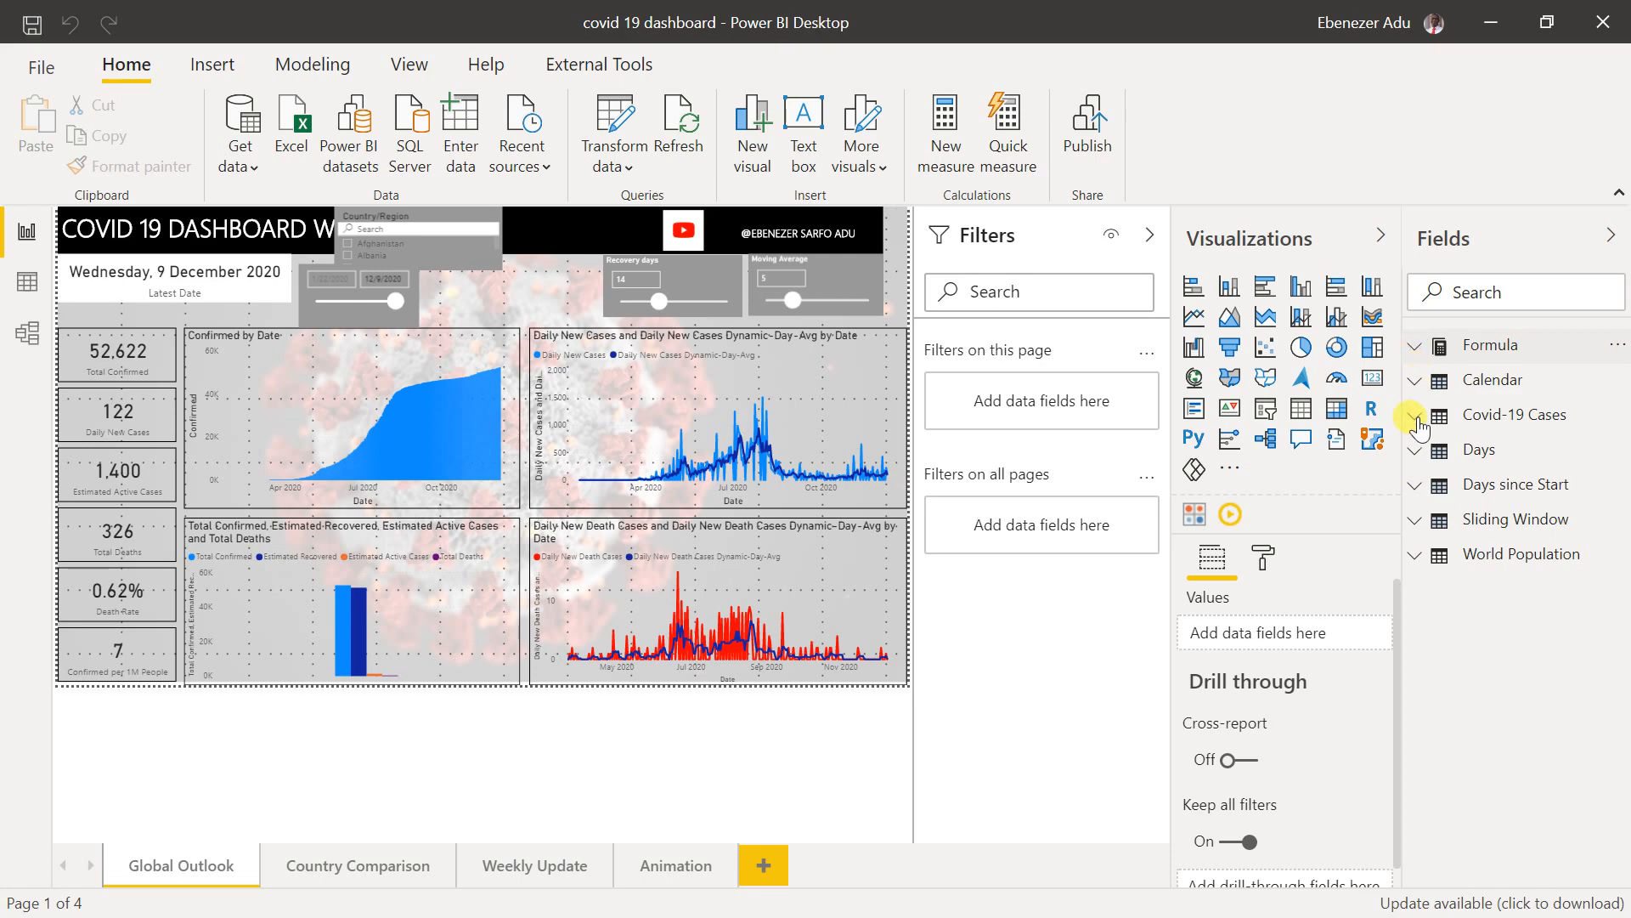
pyautogui.moveTo(1402, 422); pyautogui.dragTo(1267, 456)
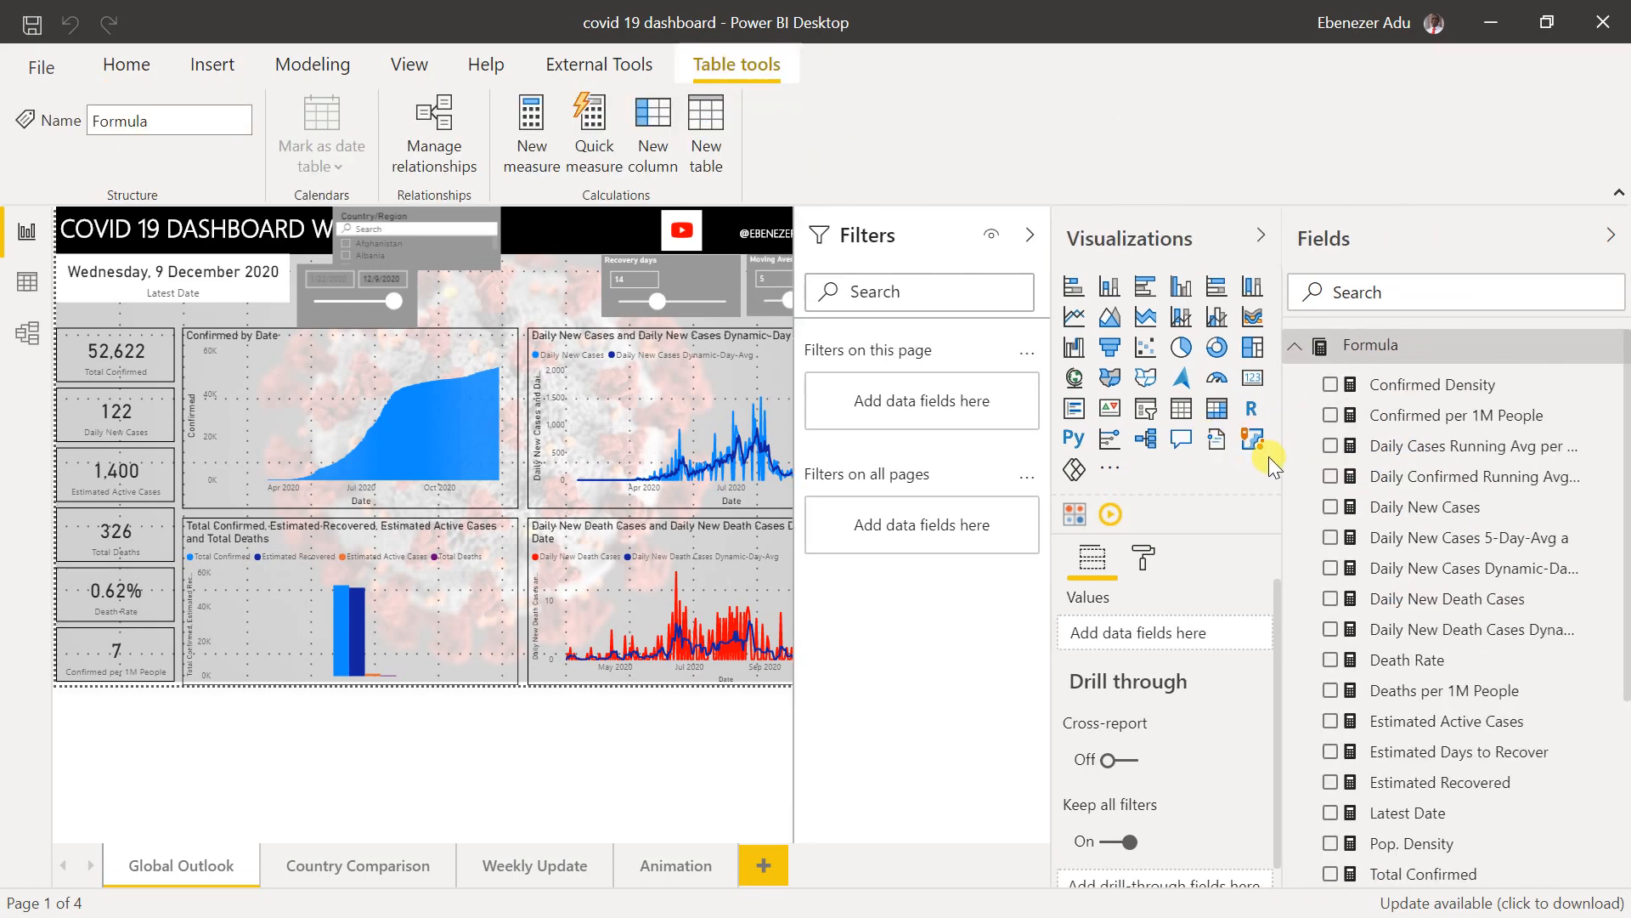
pyautogui.scroll(-2, 1328, 479)
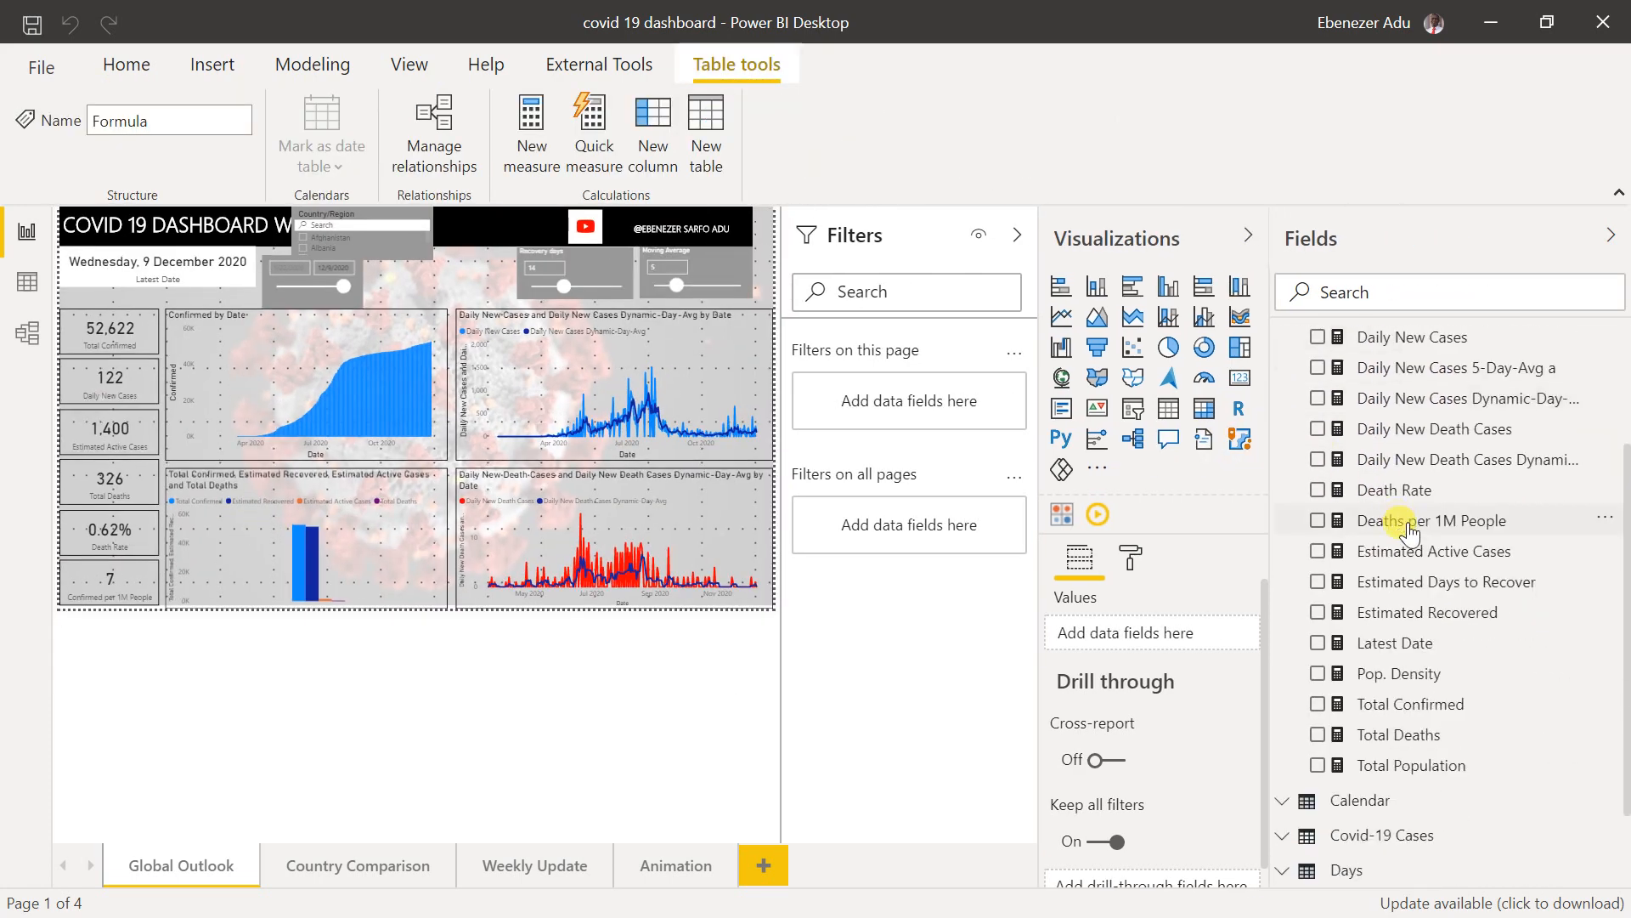
pyautogui.click(1431, 709)
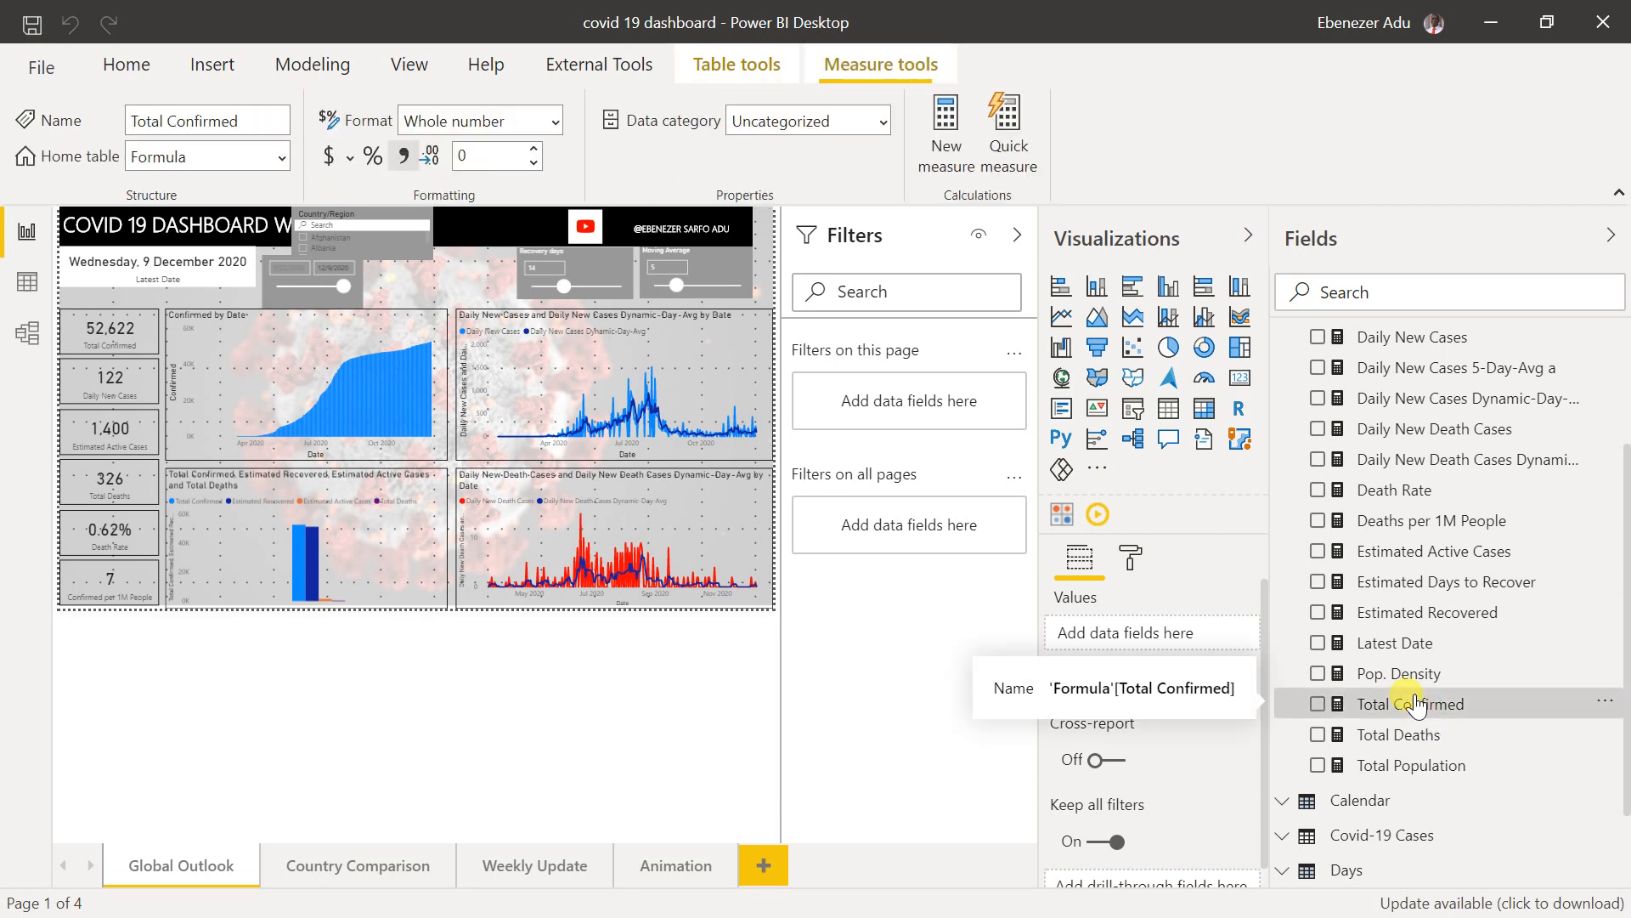
pyautogui.moveTo(200, 435); pyautogui.dragTo(158, 226)
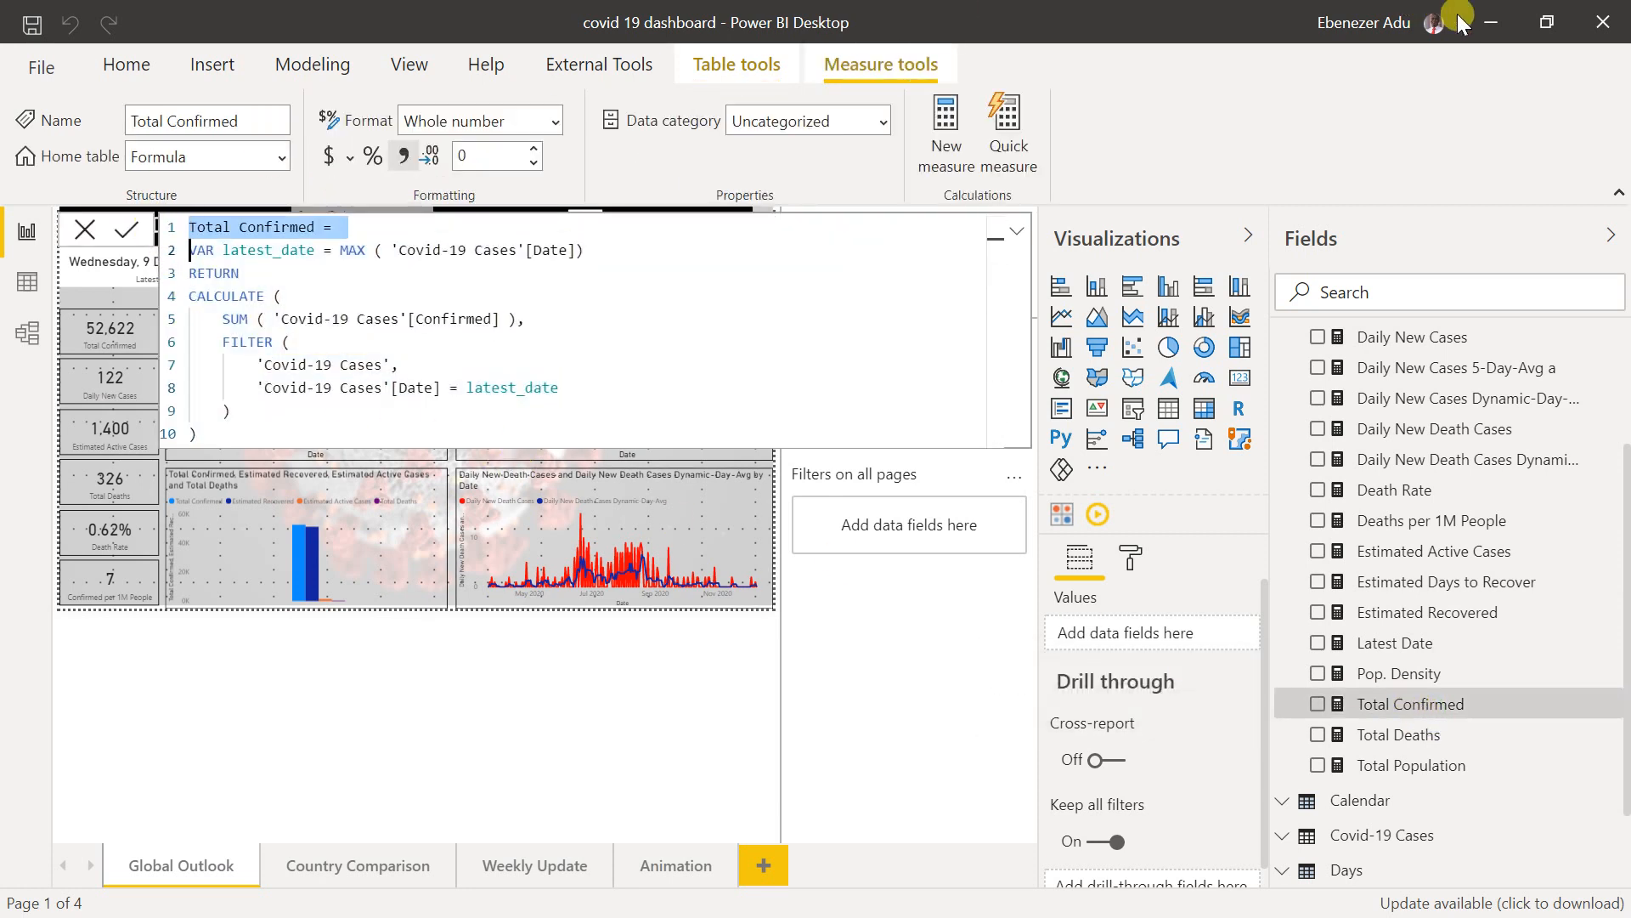
# - Minimize the covid 19 dashboard report and switch back to the POWER BI - TRAINING DAY 3 report
pyautogui.click(1495, 25)
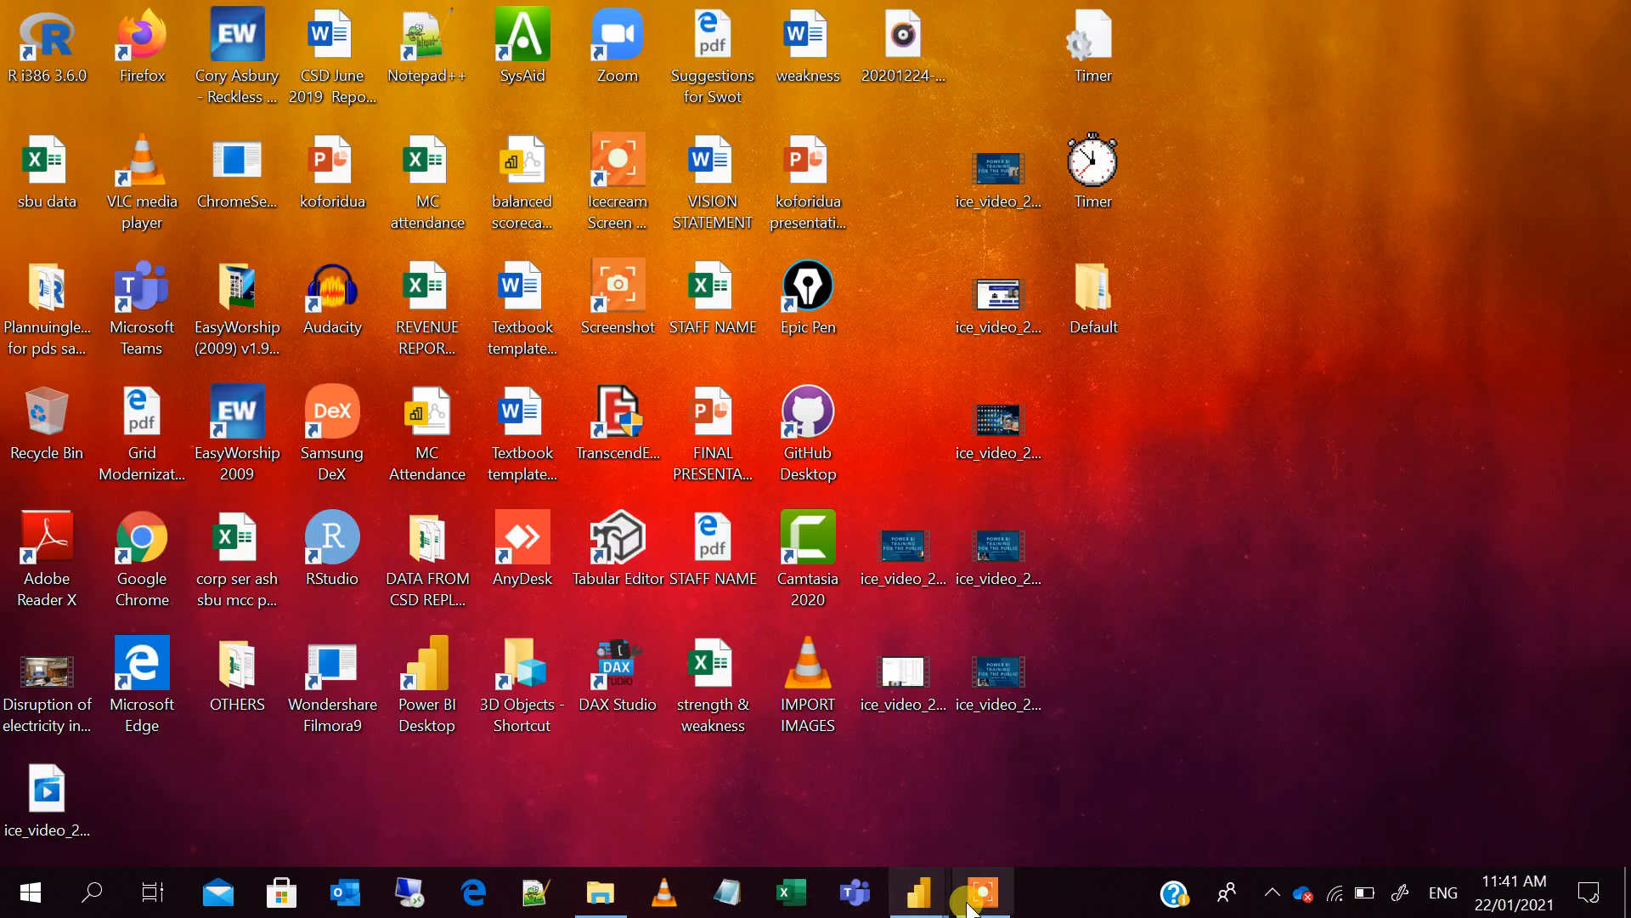
pyautogui.moveTo(926, 902)
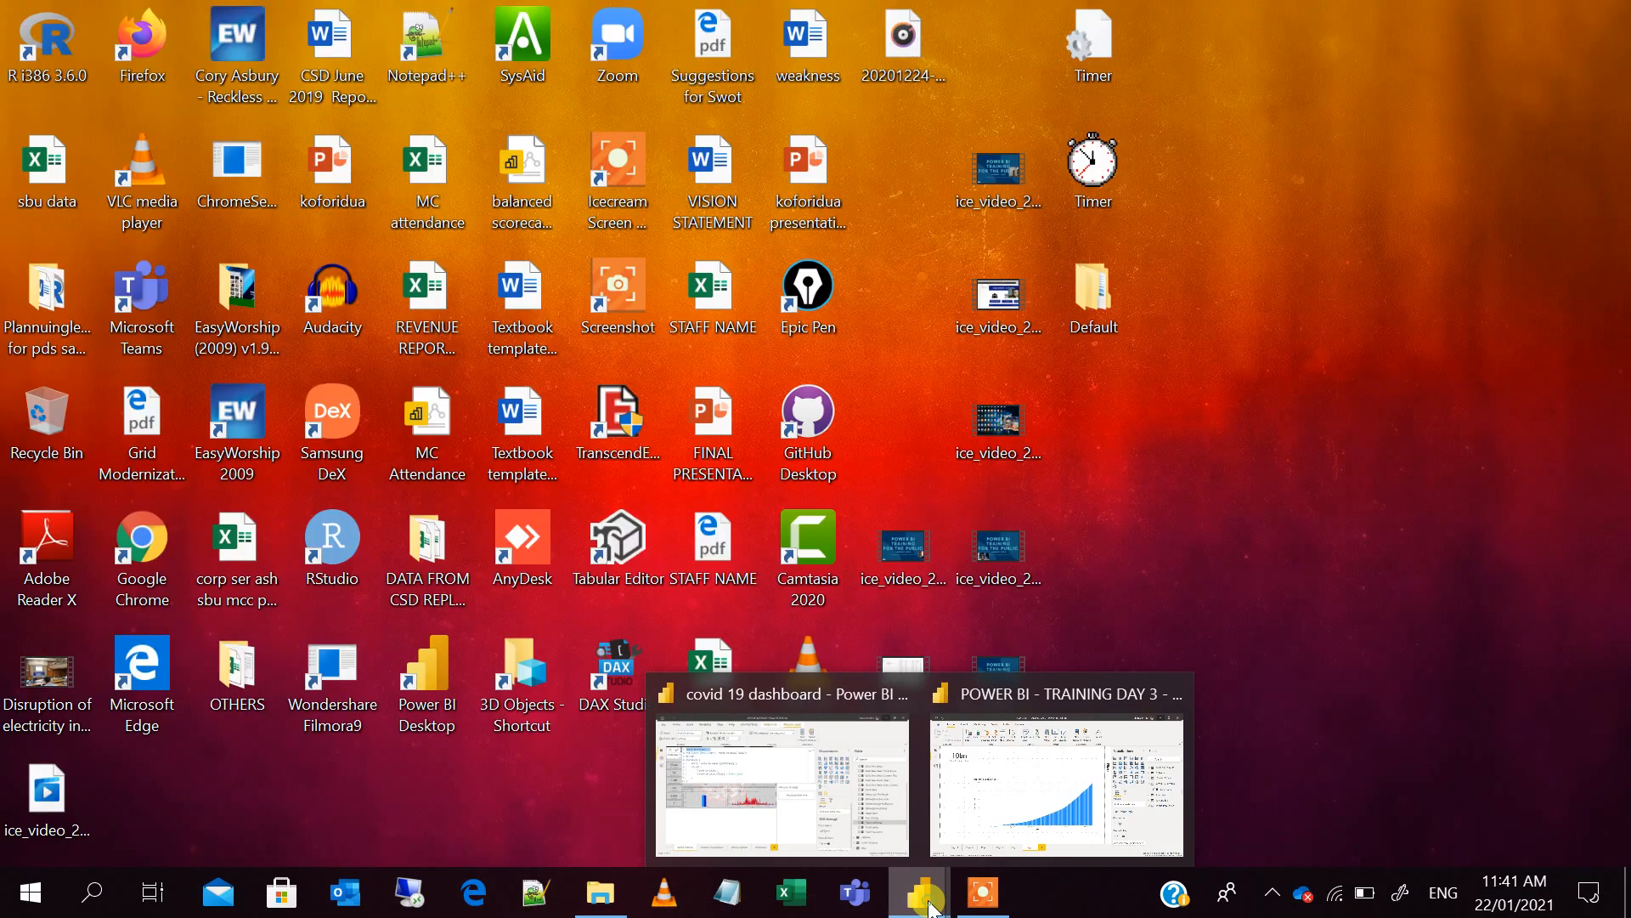
pyautogui.click(993, 826)
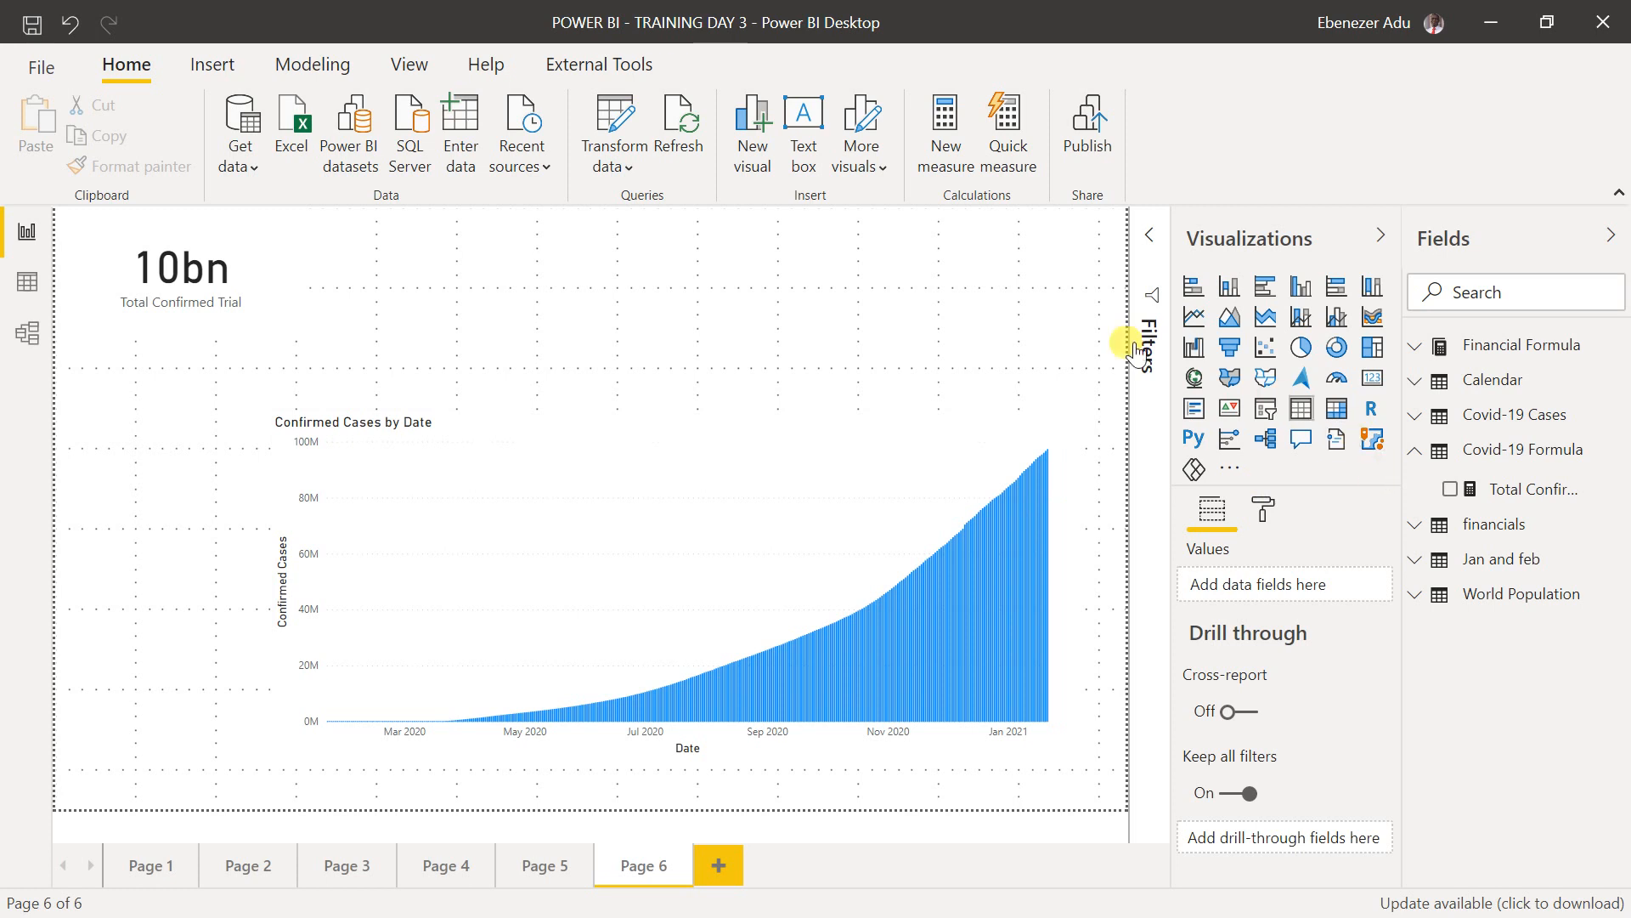
# - Create a new measure and replace its default name in the formula with Total Confirmed
pyautogui.click(952, 139)
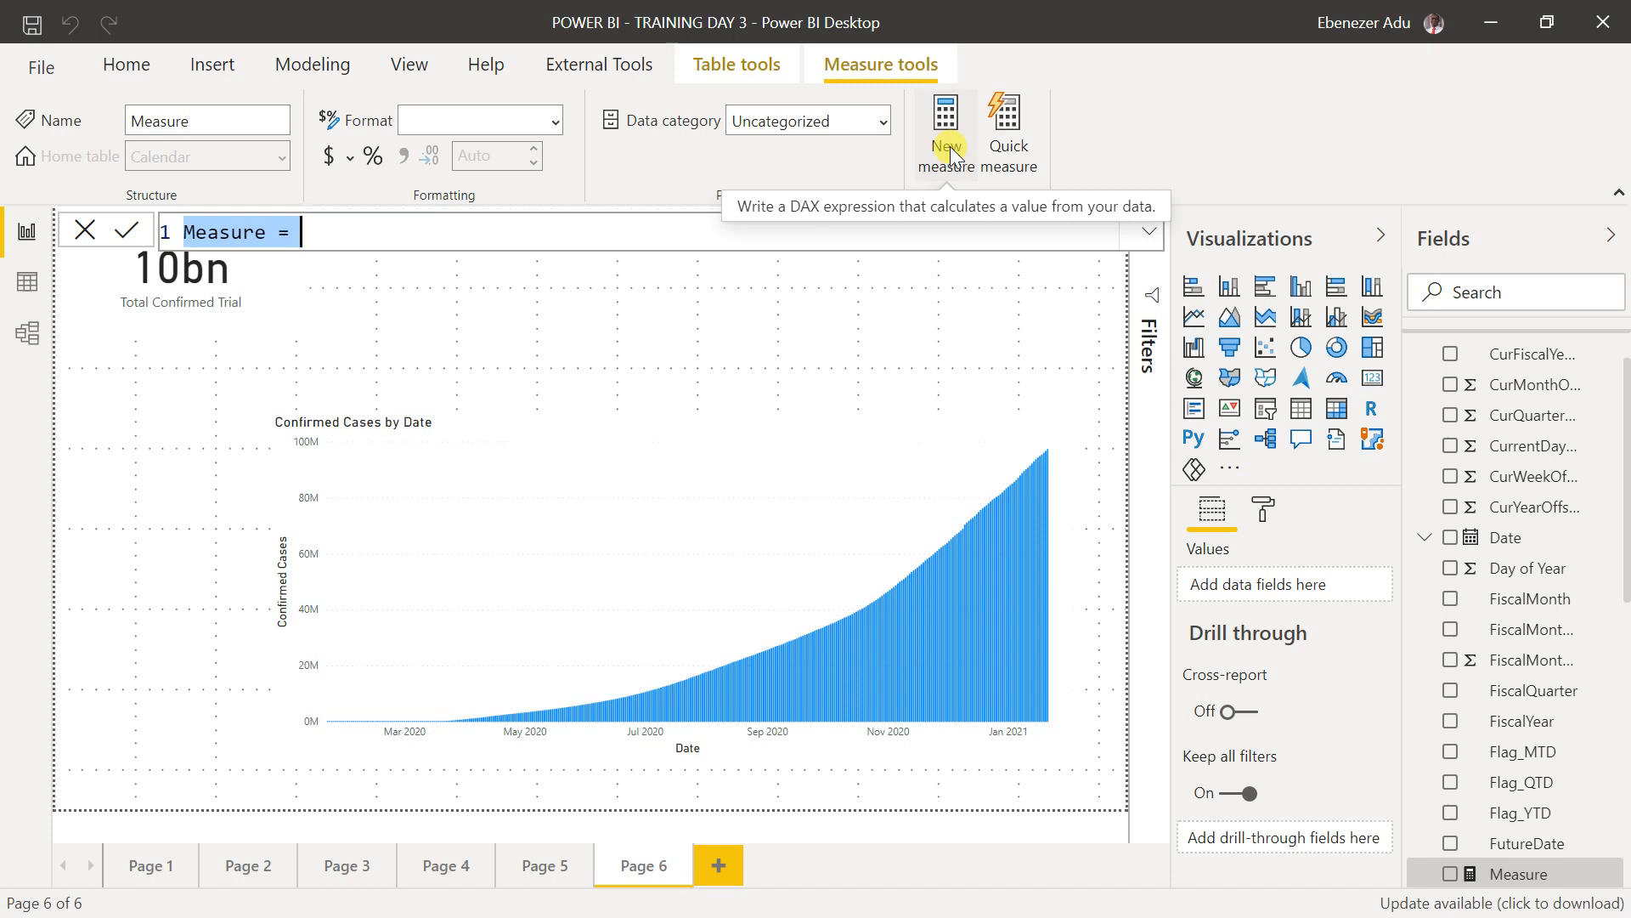
pyautogui.click(378, 236)
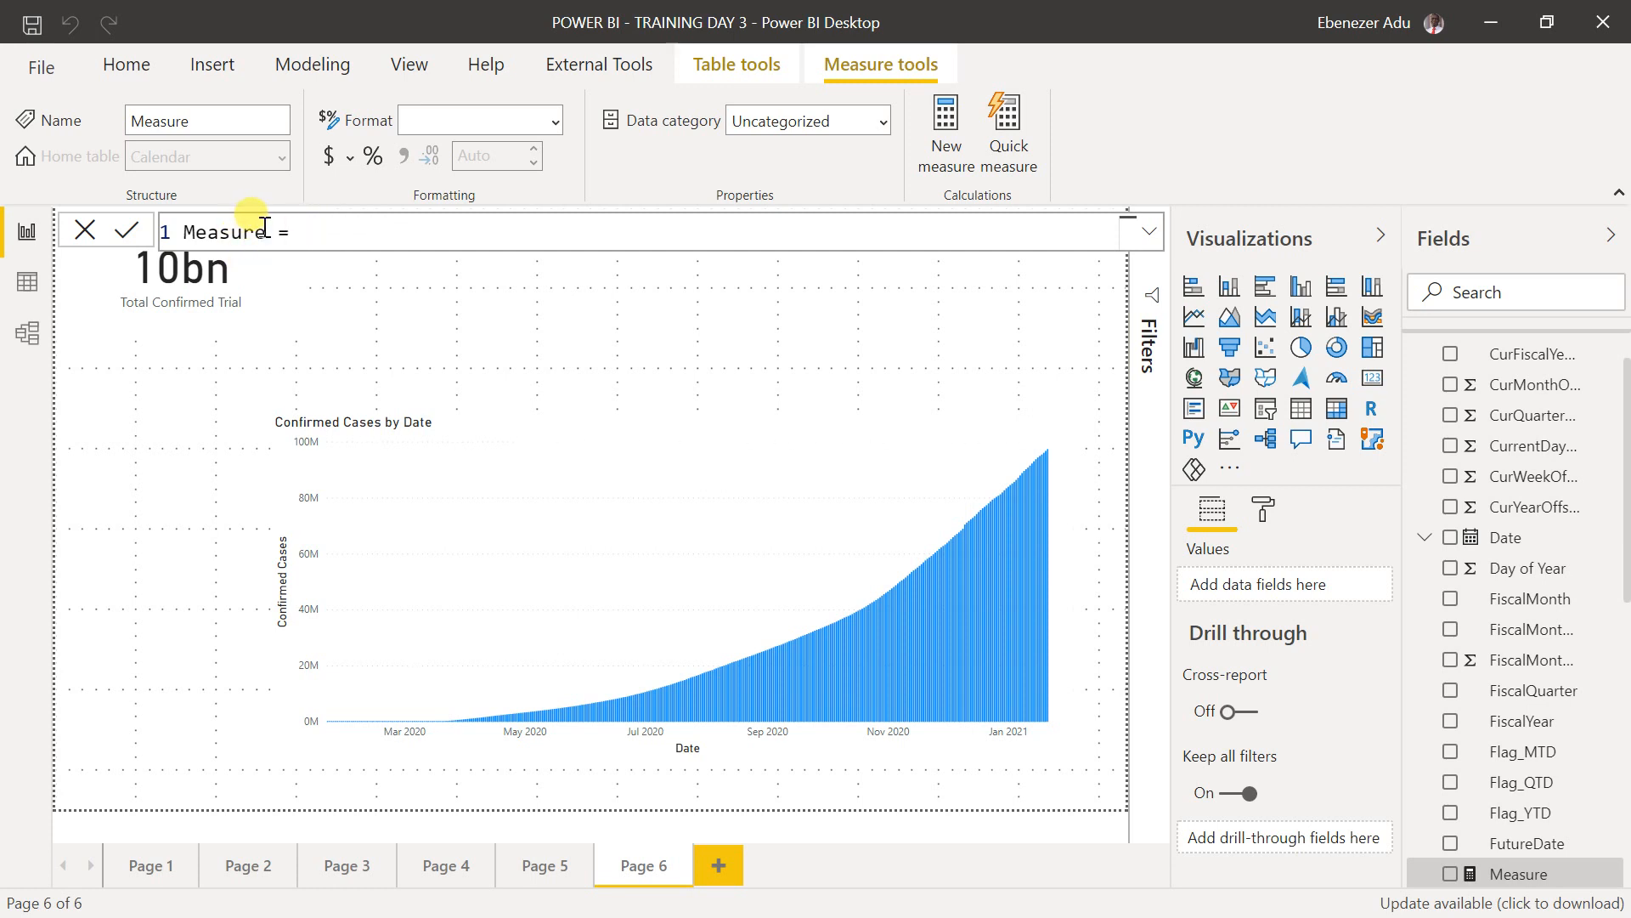
pyautogui.doubleClick(191, 229)
pyautogui.write('Total Confirm,ed')
pyautogui.press('BackSpace')
pyautogui.press('BackSpace')
pyautogui.press('BackSpace')
pyautogui.press('BackSpace')
pyautogui.write('med')
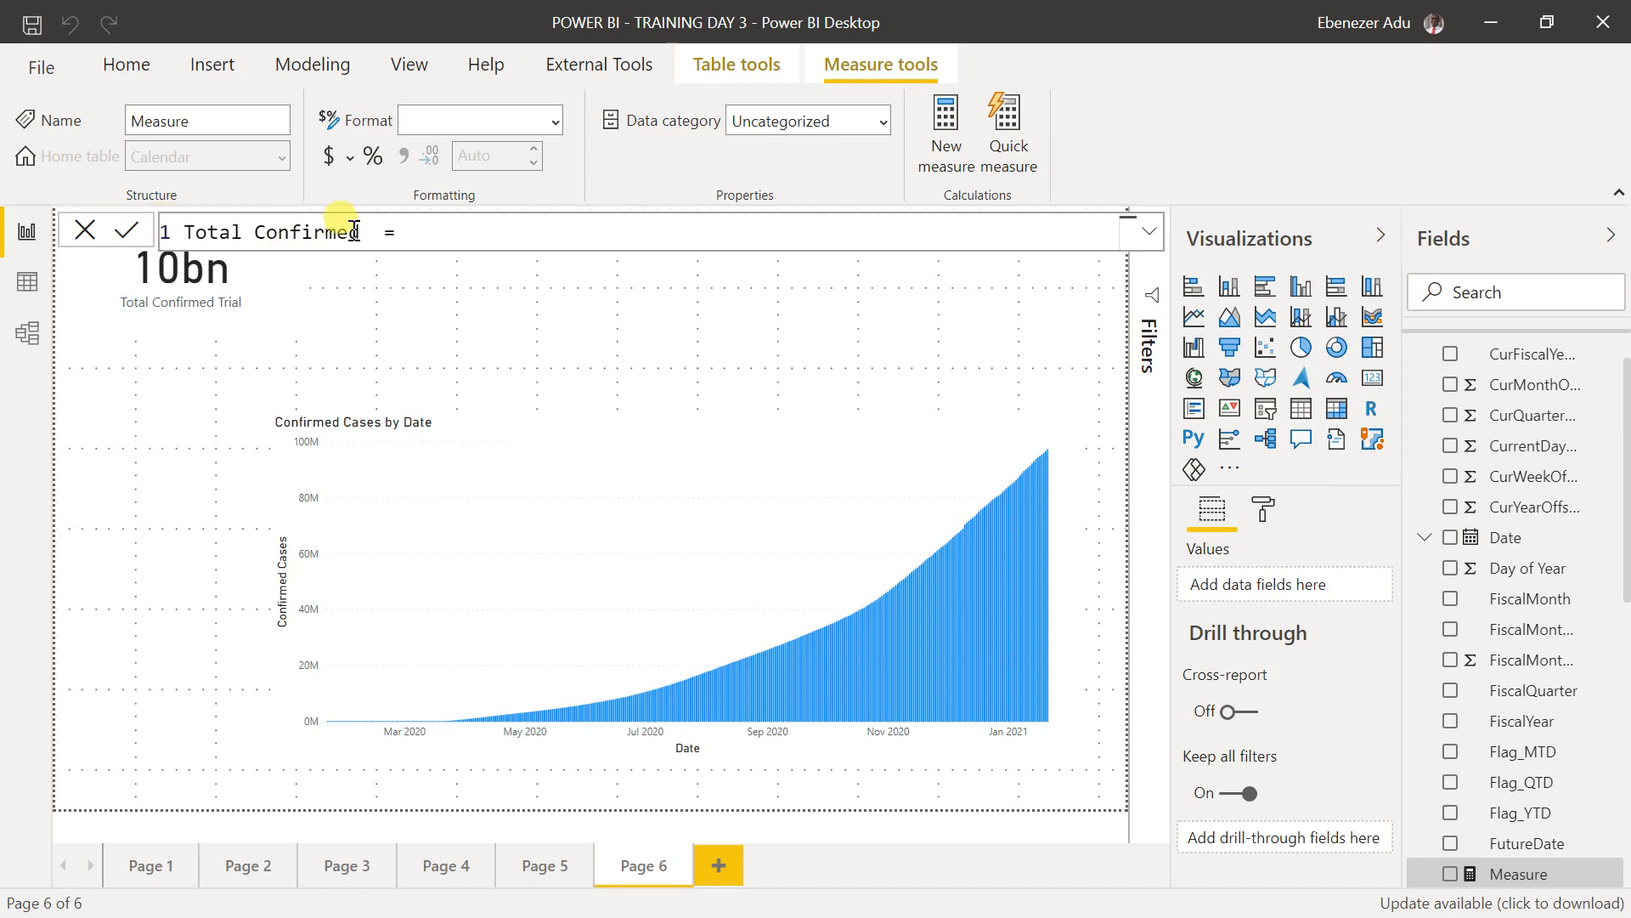
# - Add blank lines below the measure's name for the expression and re-enter the first line as "Total Confirmed ="
pyautogui.click(478, 233)
pyautogui.hotkey('shift', 'Return')
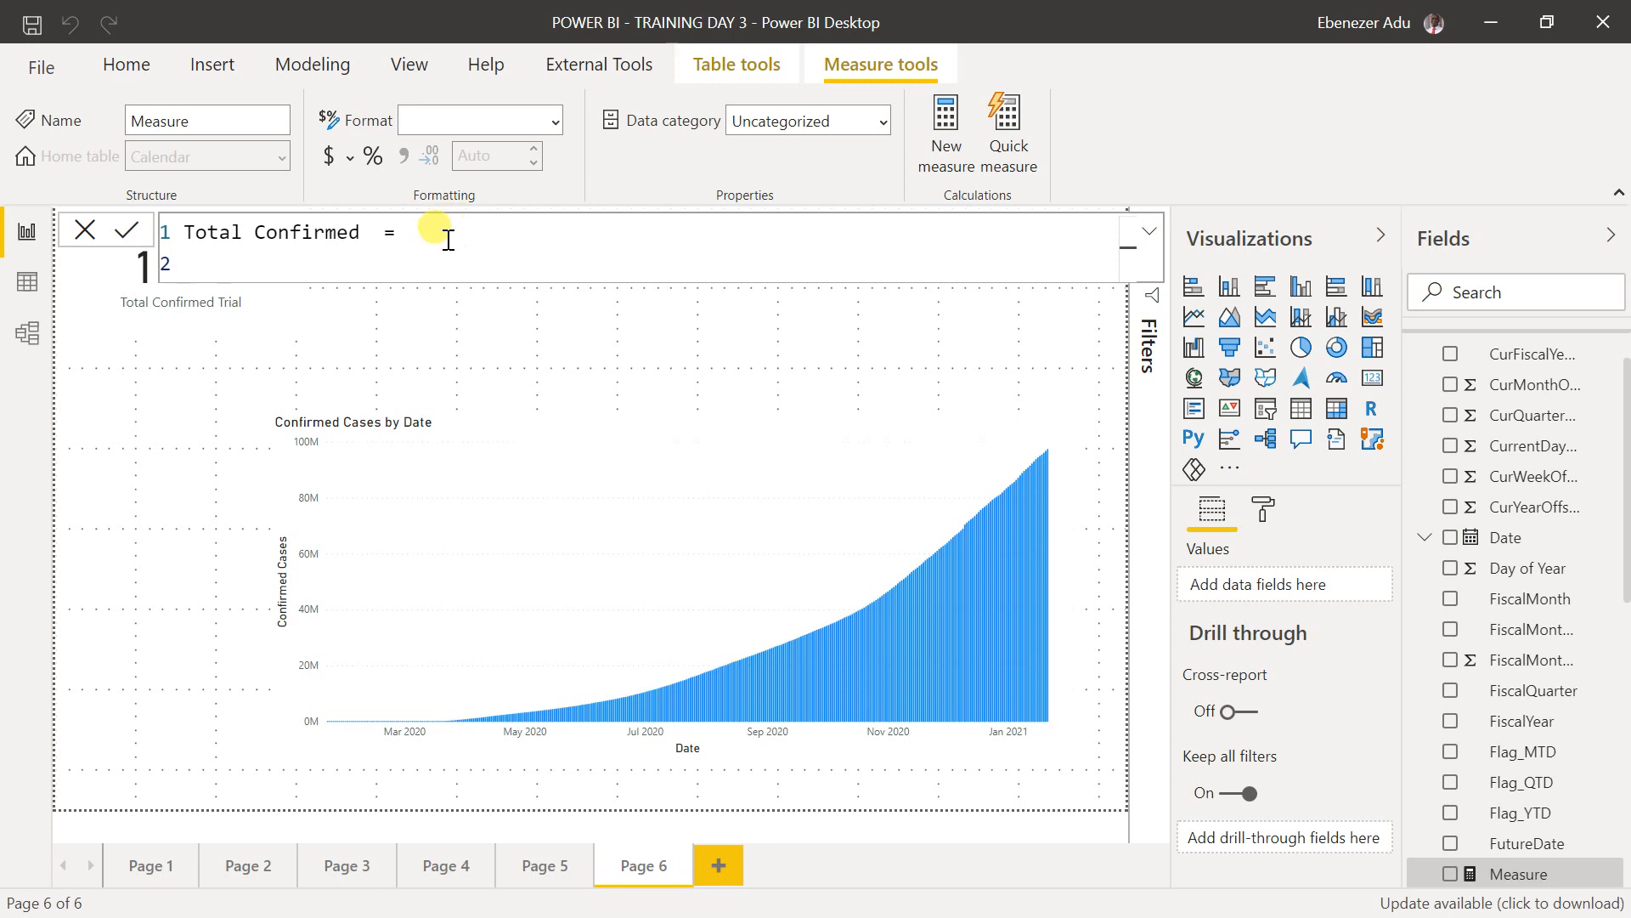
pyautogui.moveTo(185, 232); pyautogui.dragTo(488, 302)
pyautogui.write('Total Confirmed =')
pyautogui.doubleClick(187, 232)
pyautogui.moveTo(187, 232); pyautogui.dragTo(430, 244)
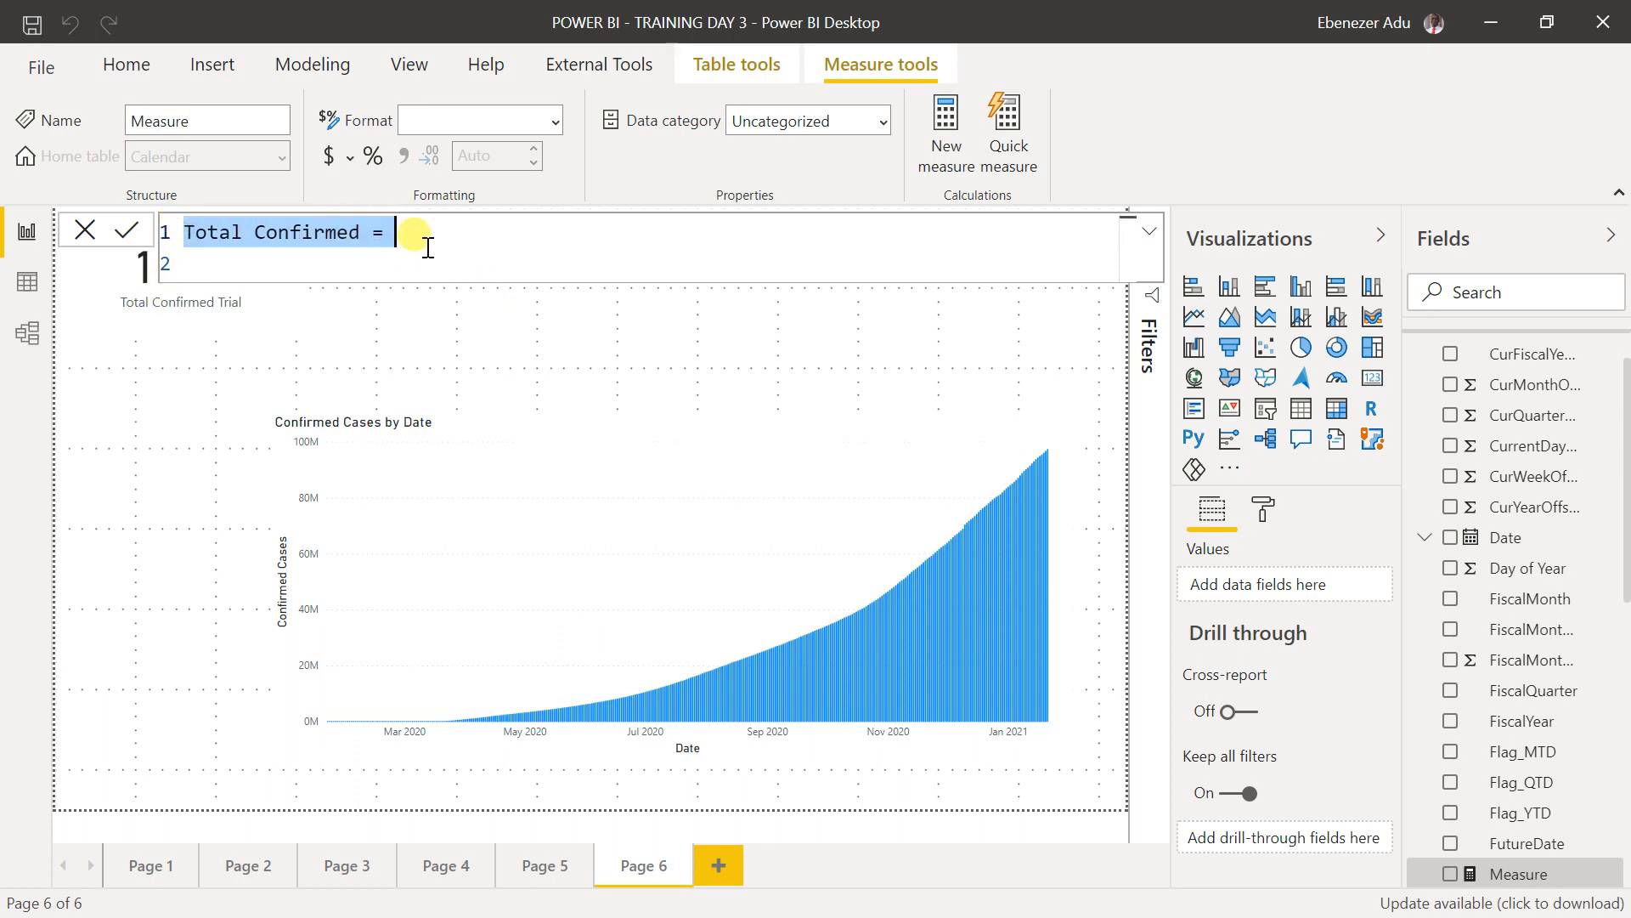
pyautogui.write('Total Confirmed =')
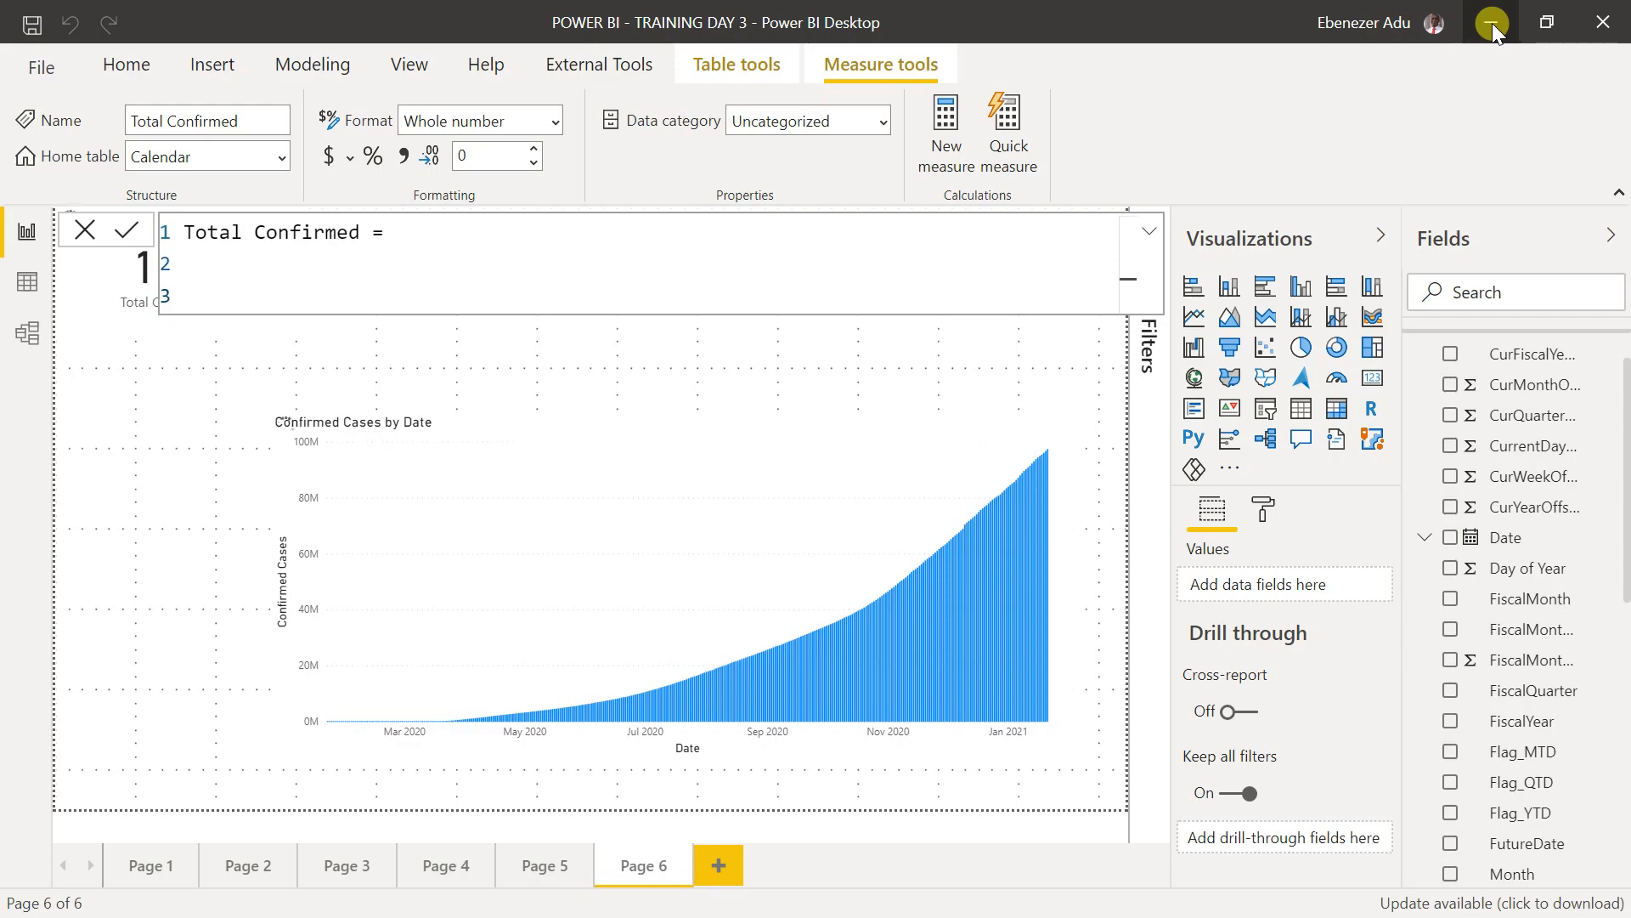
# - Minimize the training report to switch to the covid 19 dashboard report
pyautogui.click(1493, 23)
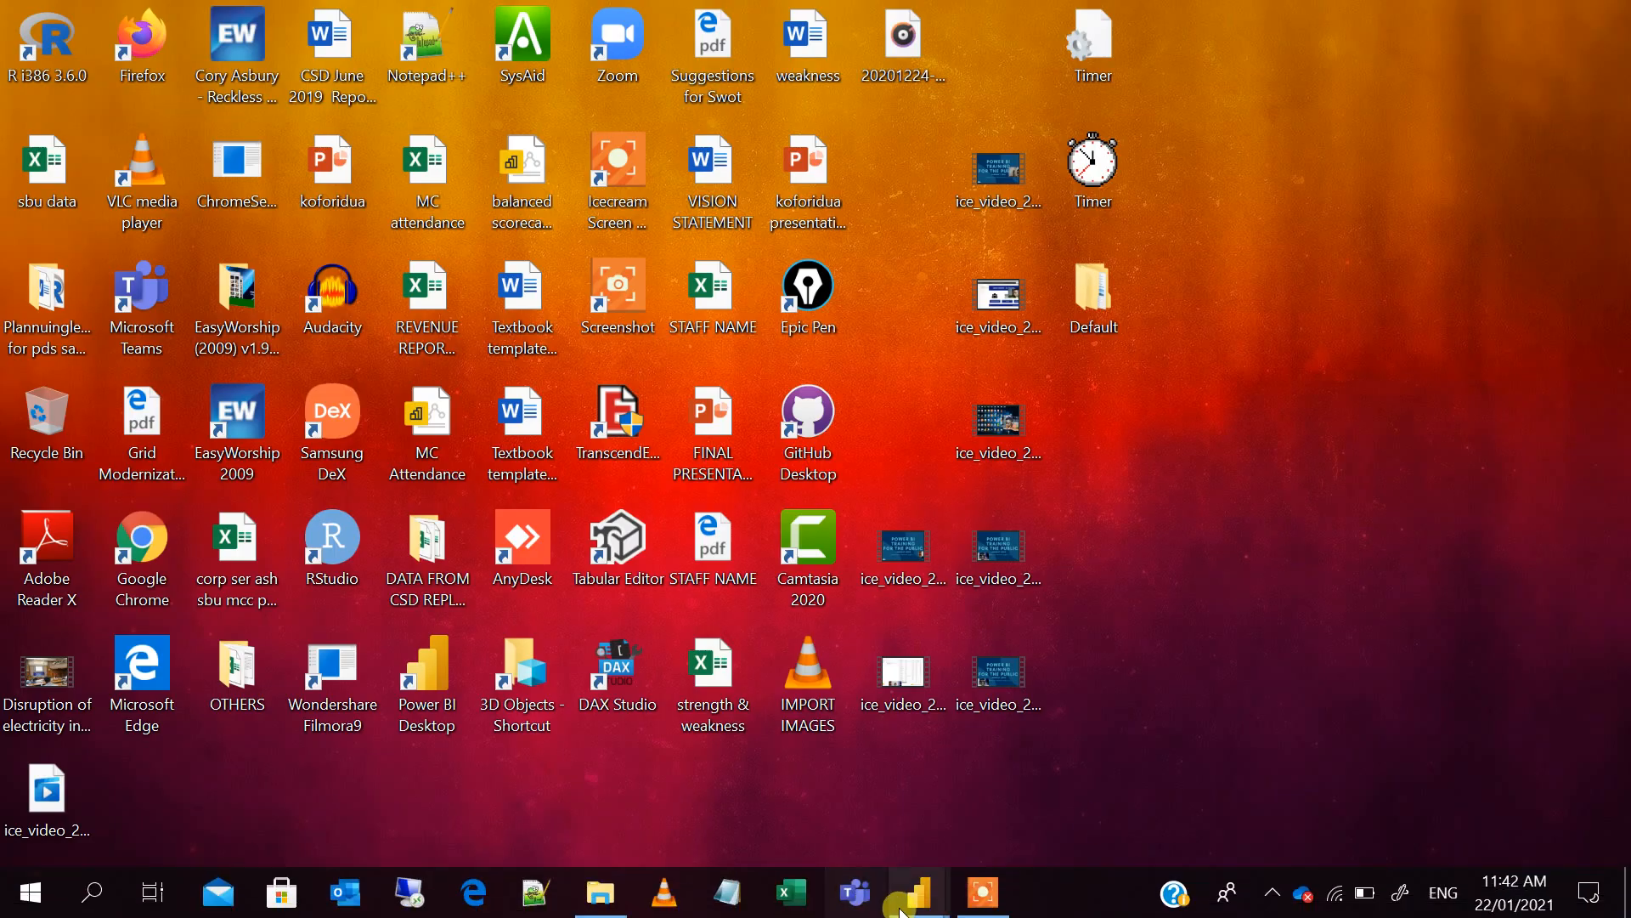
# - Copy the complete Total Confirmed measure formula from the covid 19 dashboard report, including its name line
pyautogui.moveTo(919, 893)
pyautogui.click(897, 837)
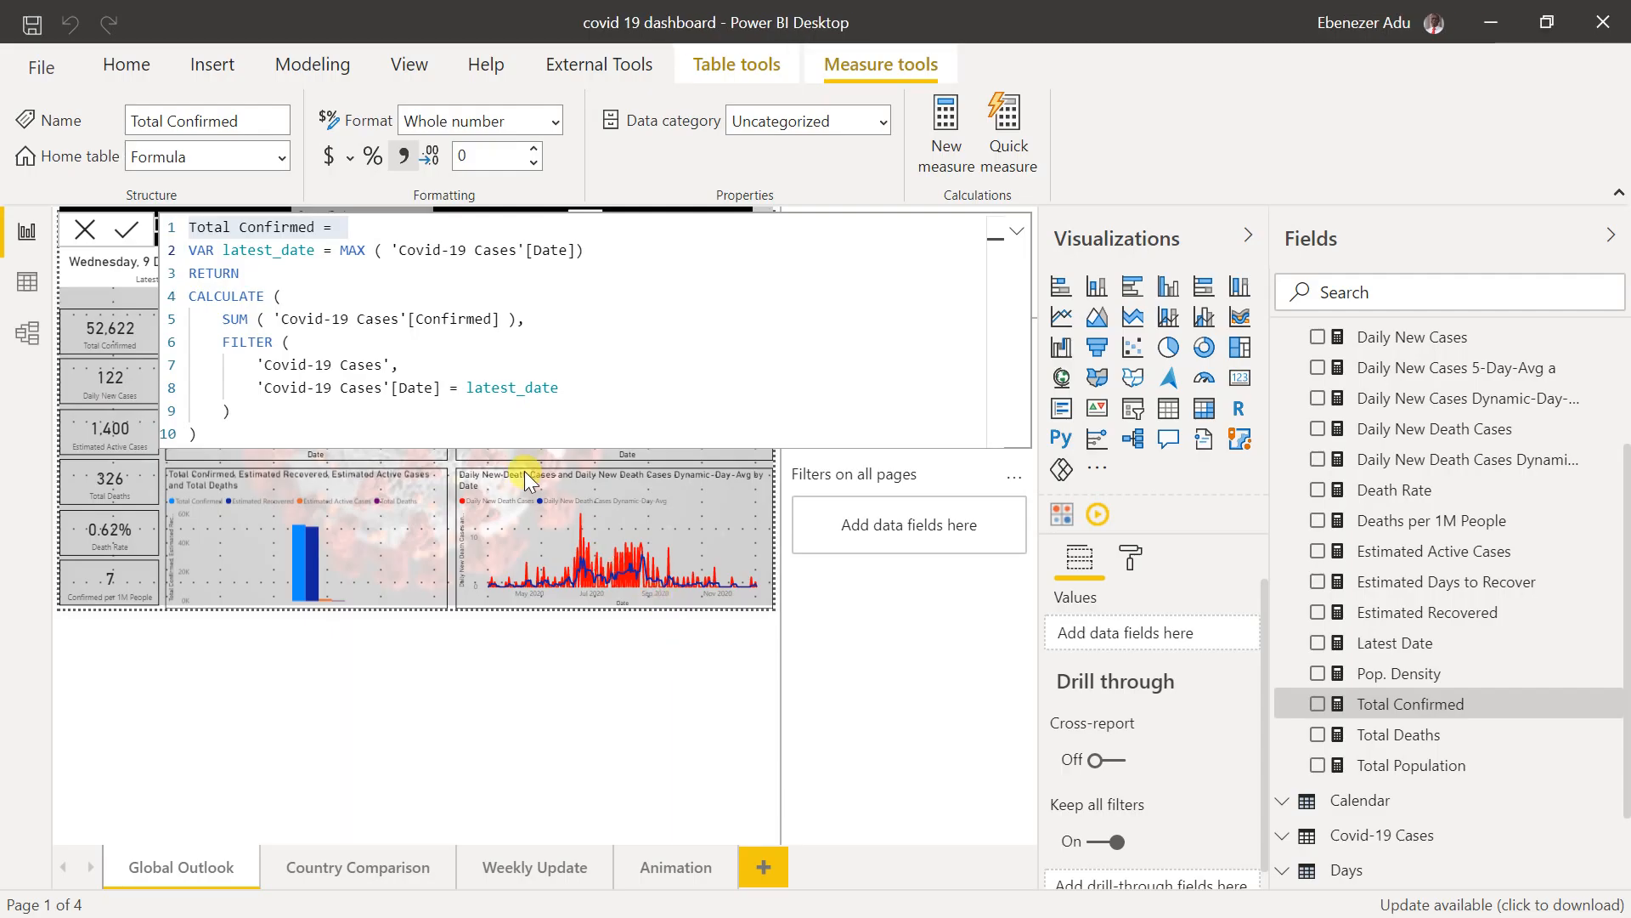
pyautogui.moveTo(330, 425); pyautogui.dragTo(186, 230)
pyautogui.hotkey('ctrl', 'c')
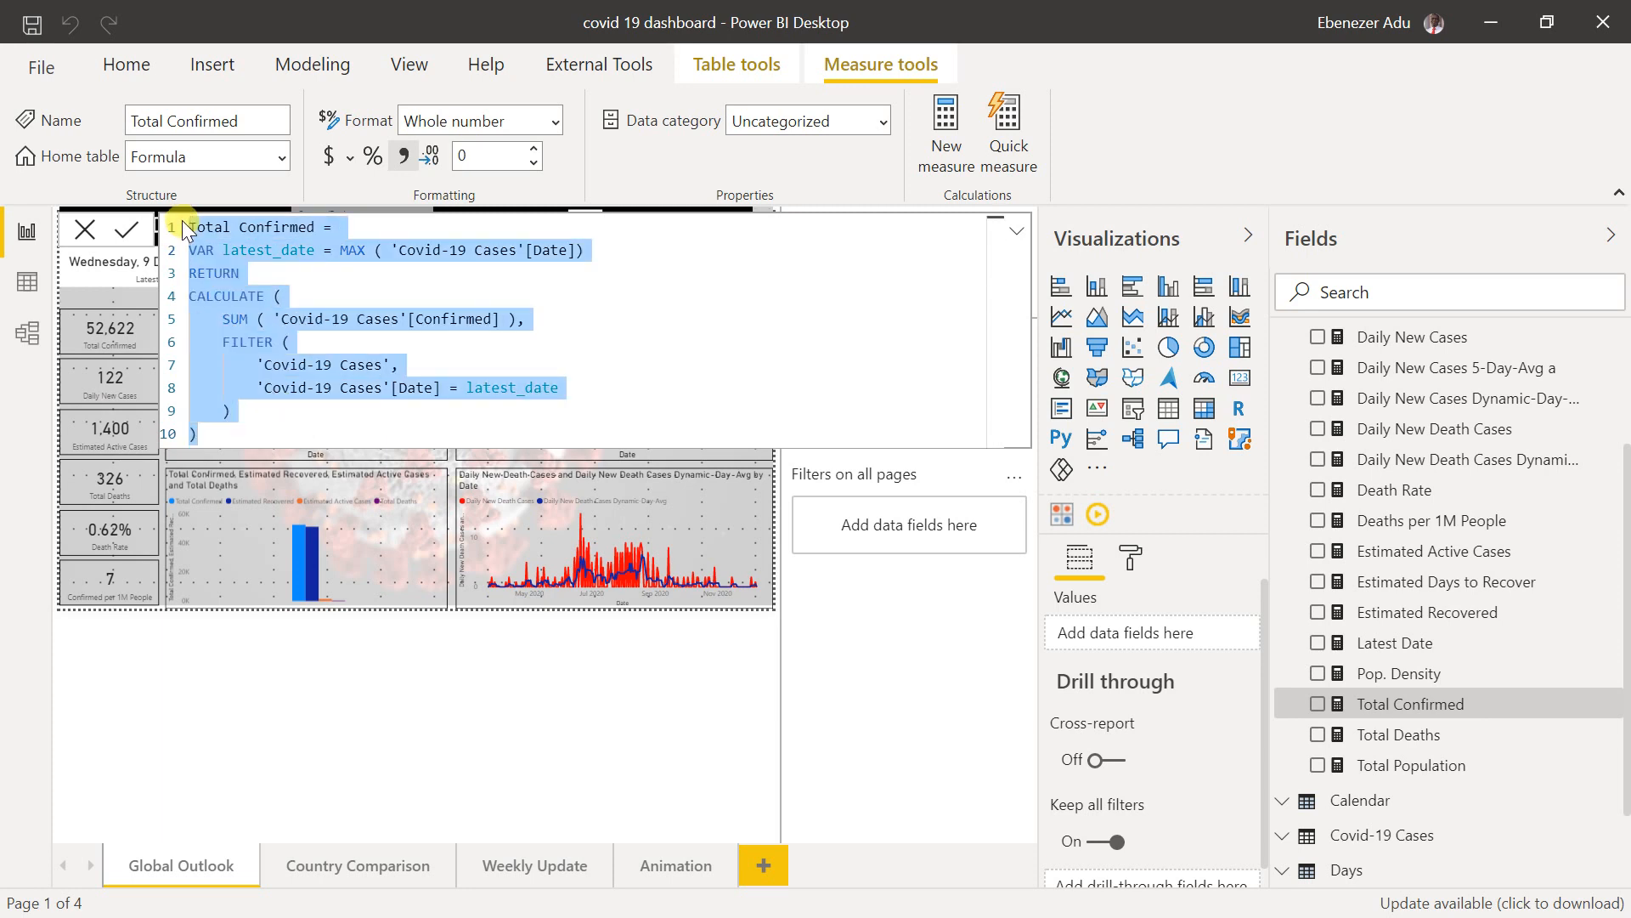
pyautogui.click(1483, 31)
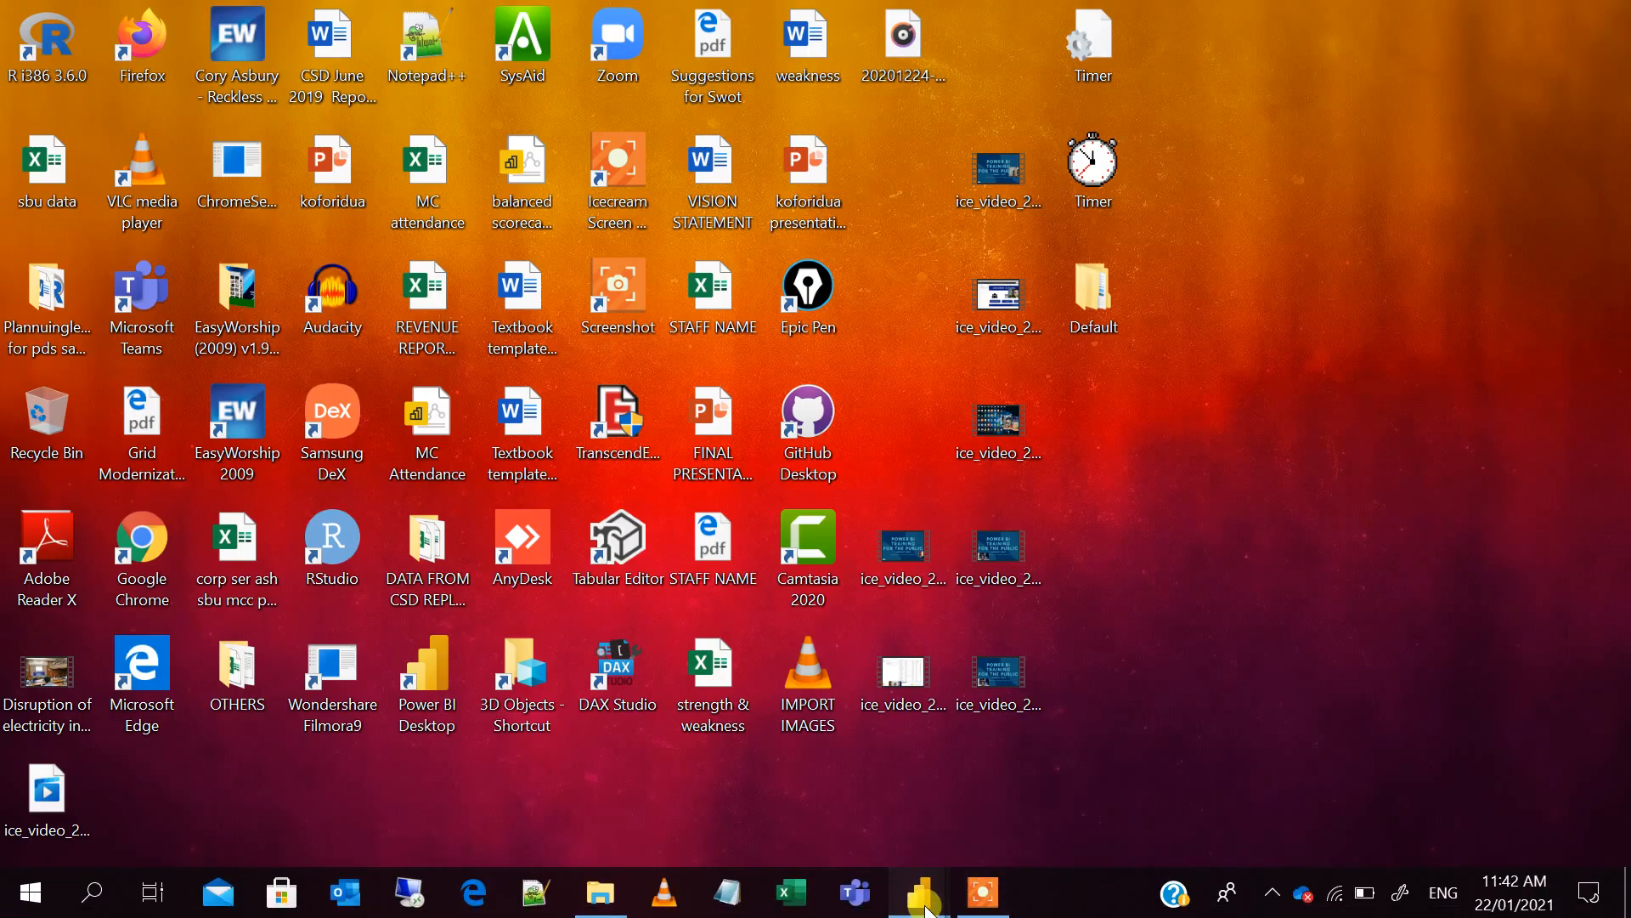
# - Switch to the POWER BI - TRAINING DAY 3 report and replace the empty Total Confirmed measure definition with the copied formula
pyautogui.moveTo(918, 892)
pyautogui.click(1000, 825)
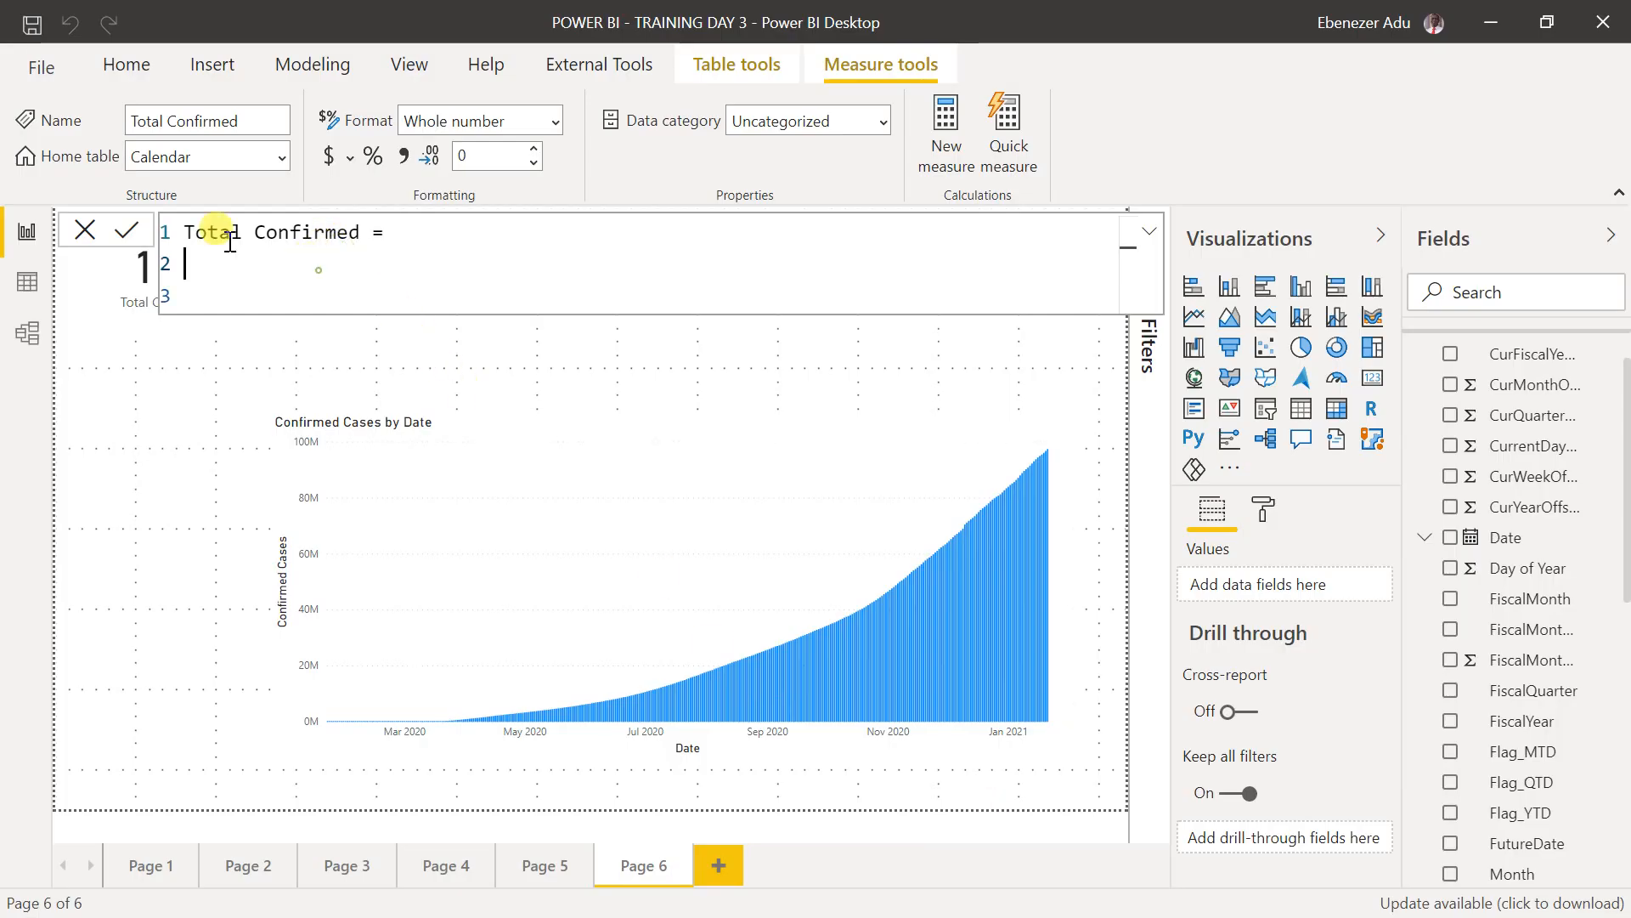
pyautogui.moveTo(320, 266); pyautogui.dragTo(127, 193)
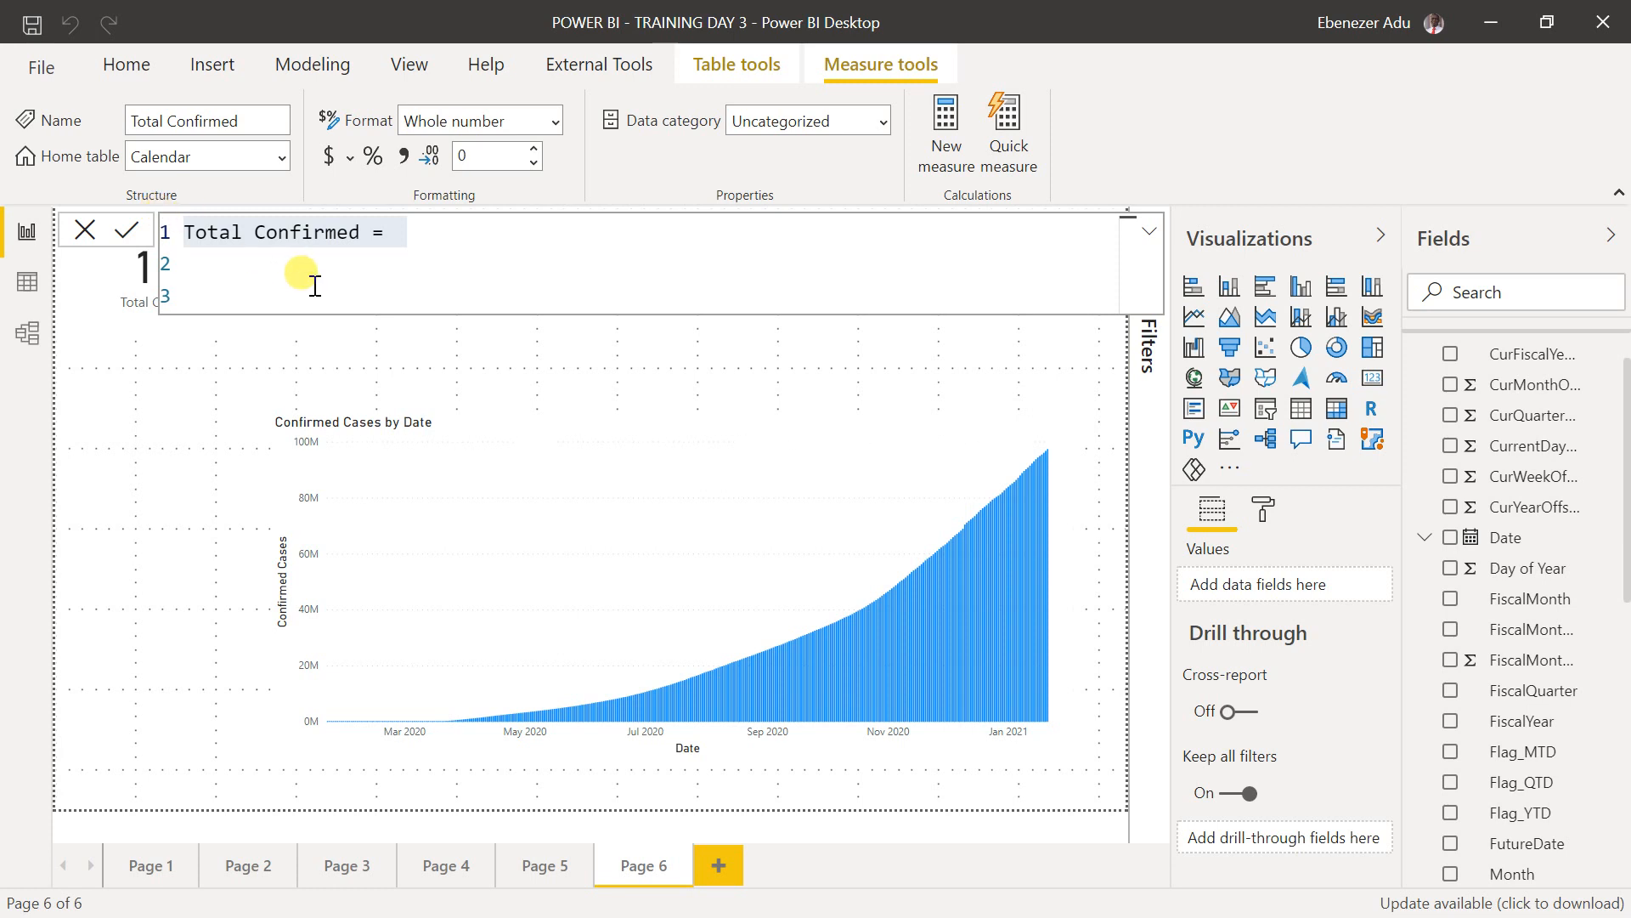
pyautogui.moveTo(400, 233); pyautogui.dragTo(195, 232)
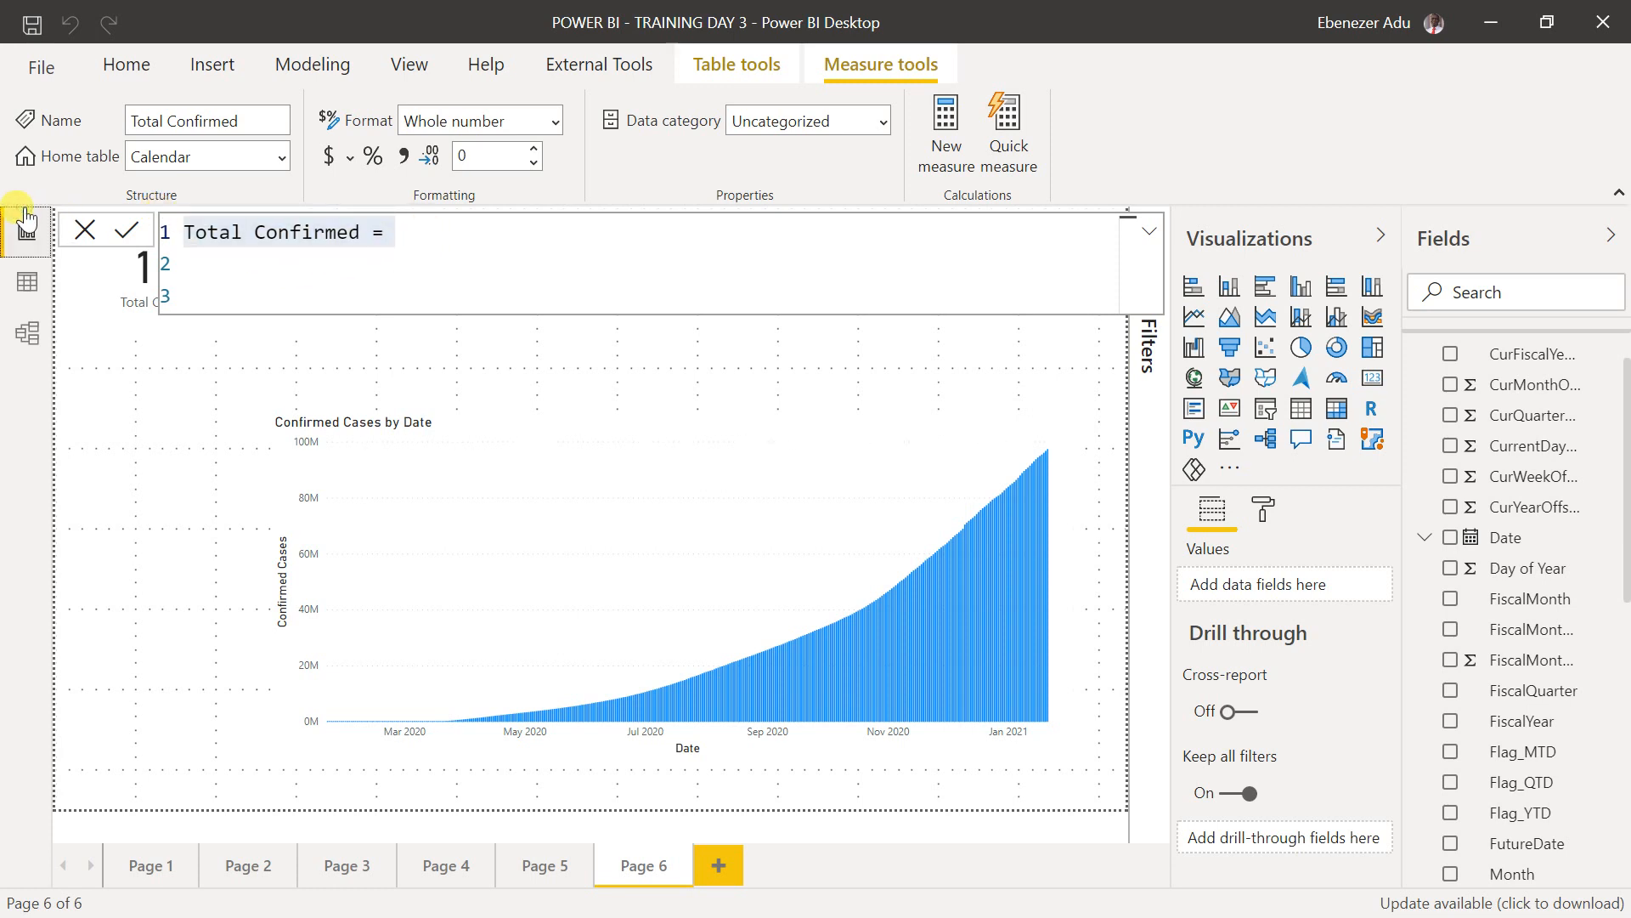
pyautogui.moveTo(418, 227); pyautogui.dragTo(349, 232)
pyautogui.moveTo(242, 232); pyautogui.dragTo(138, 229)
pyautogui.click(138, 230)
pyautogui.moveTo(379, 240); pyautogui.dragTo(140, 229)
pyautogui.hotkey('ctrl', 'v')
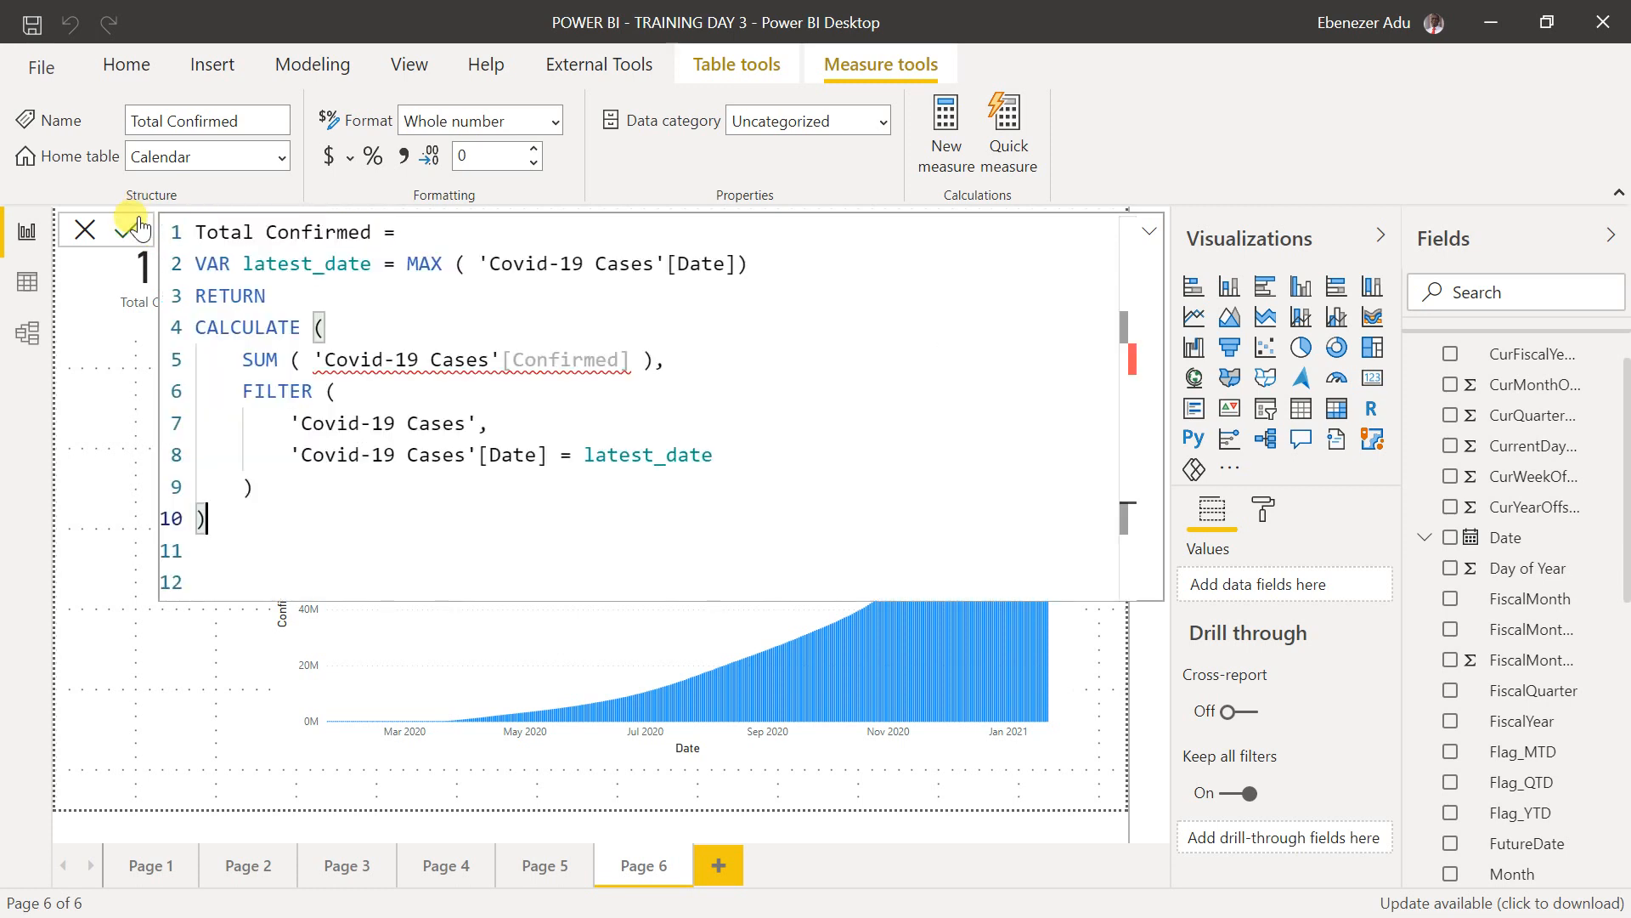
# - Examine how the pasted formula declares the latest_date variable with VAR, MAX and RETURN
pyautogui.click(505, 365)
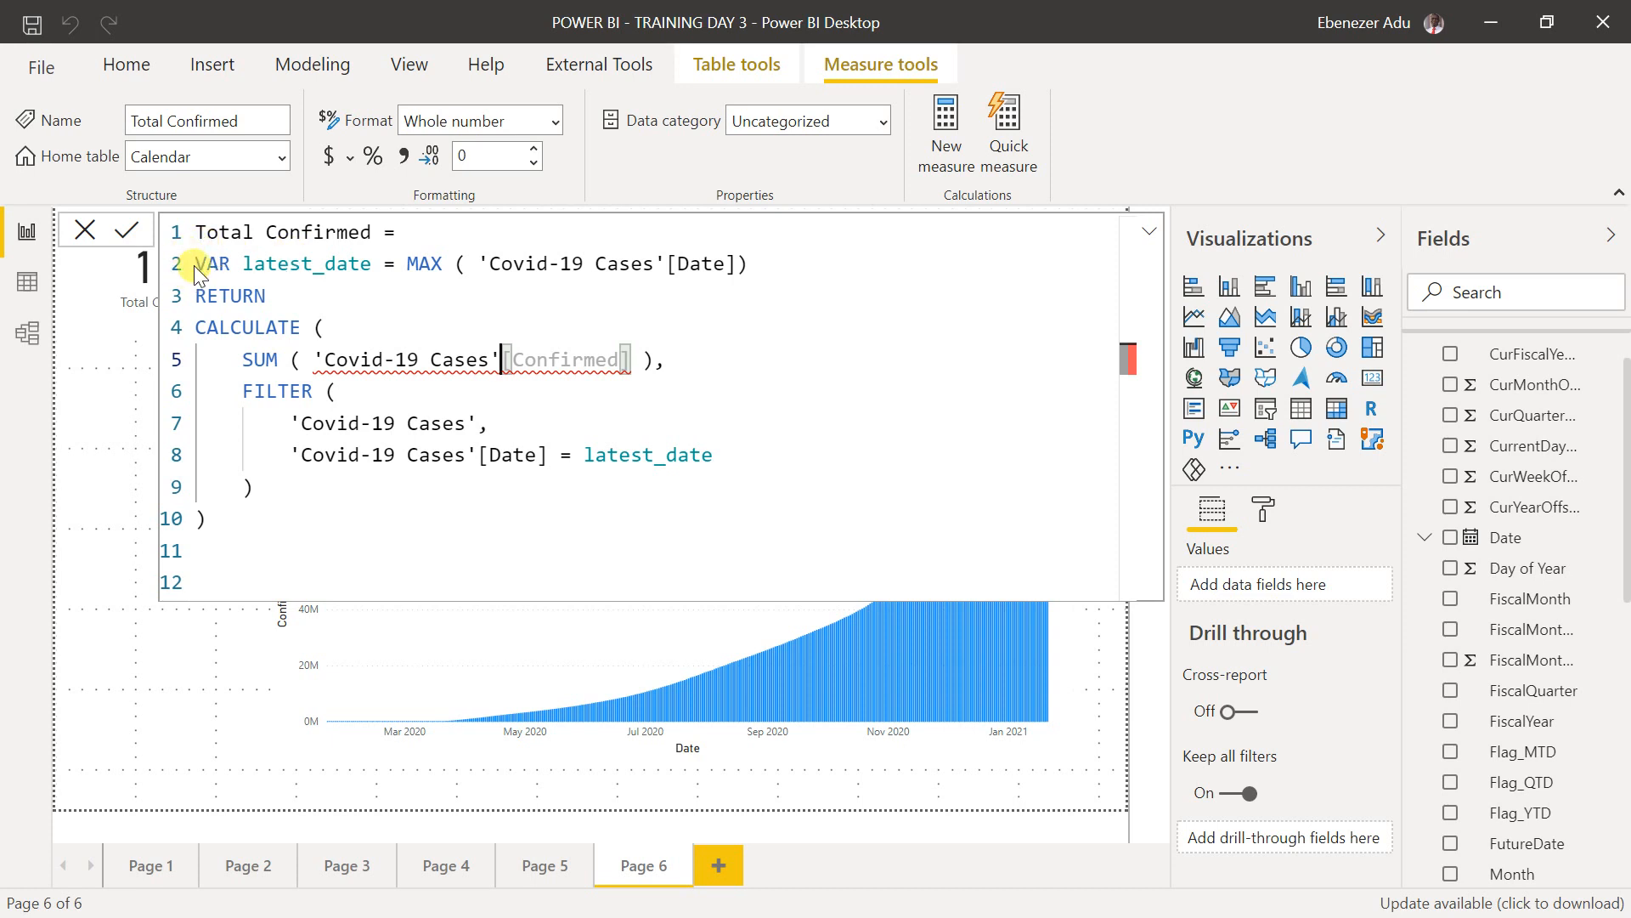
pyautogui.doubleClick(235, 266)
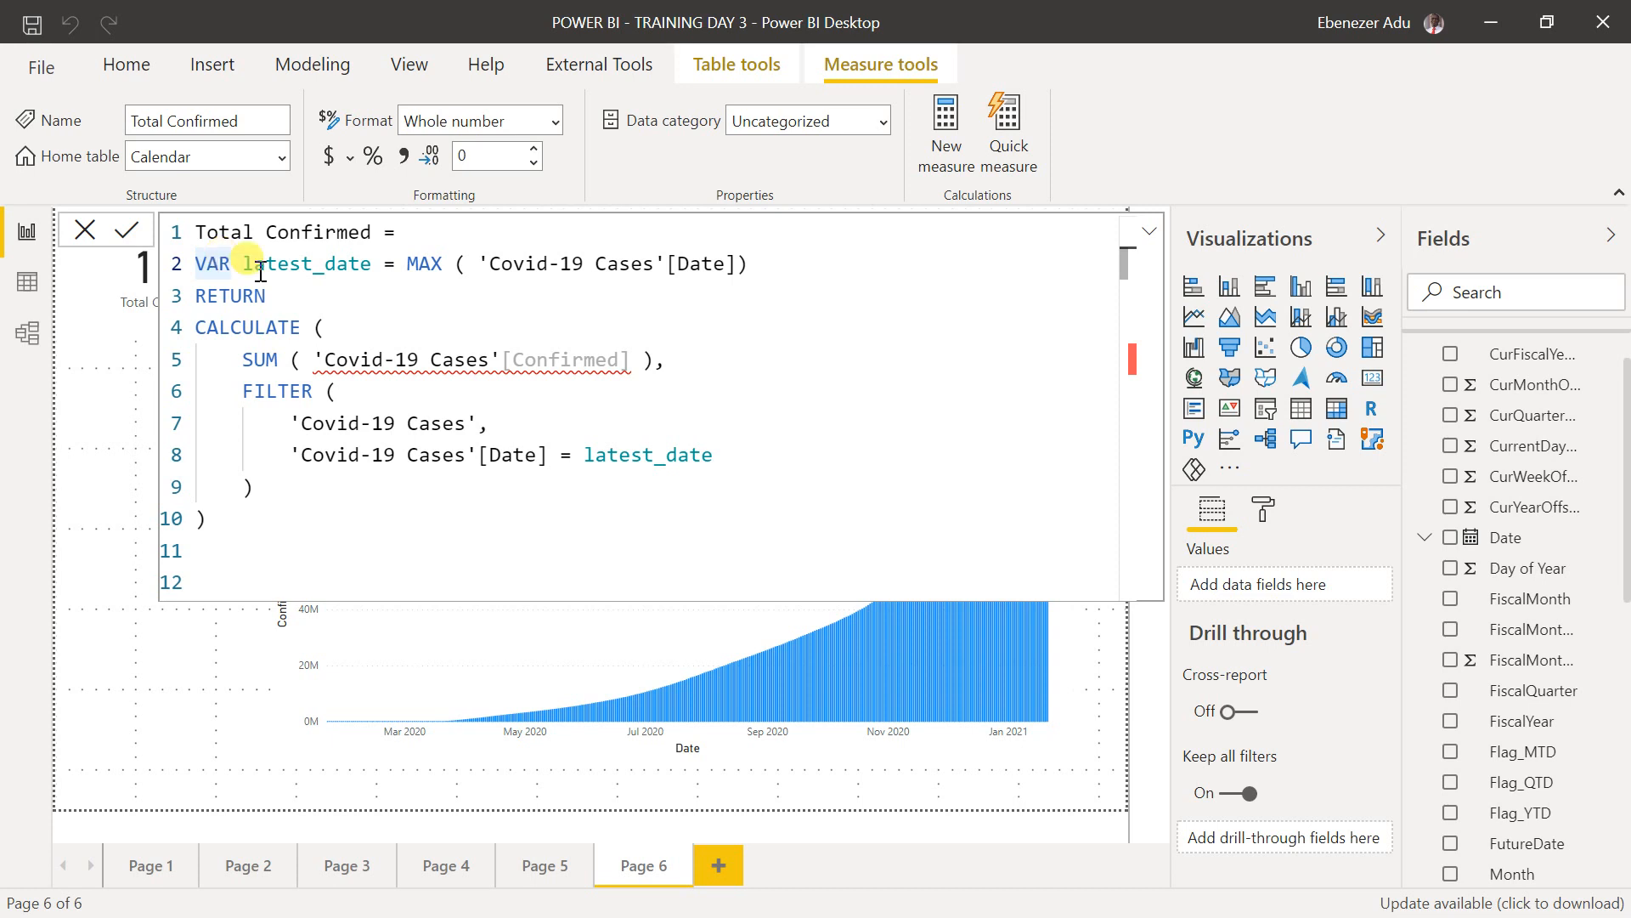
pyautogui.doubleClick(255, 296)
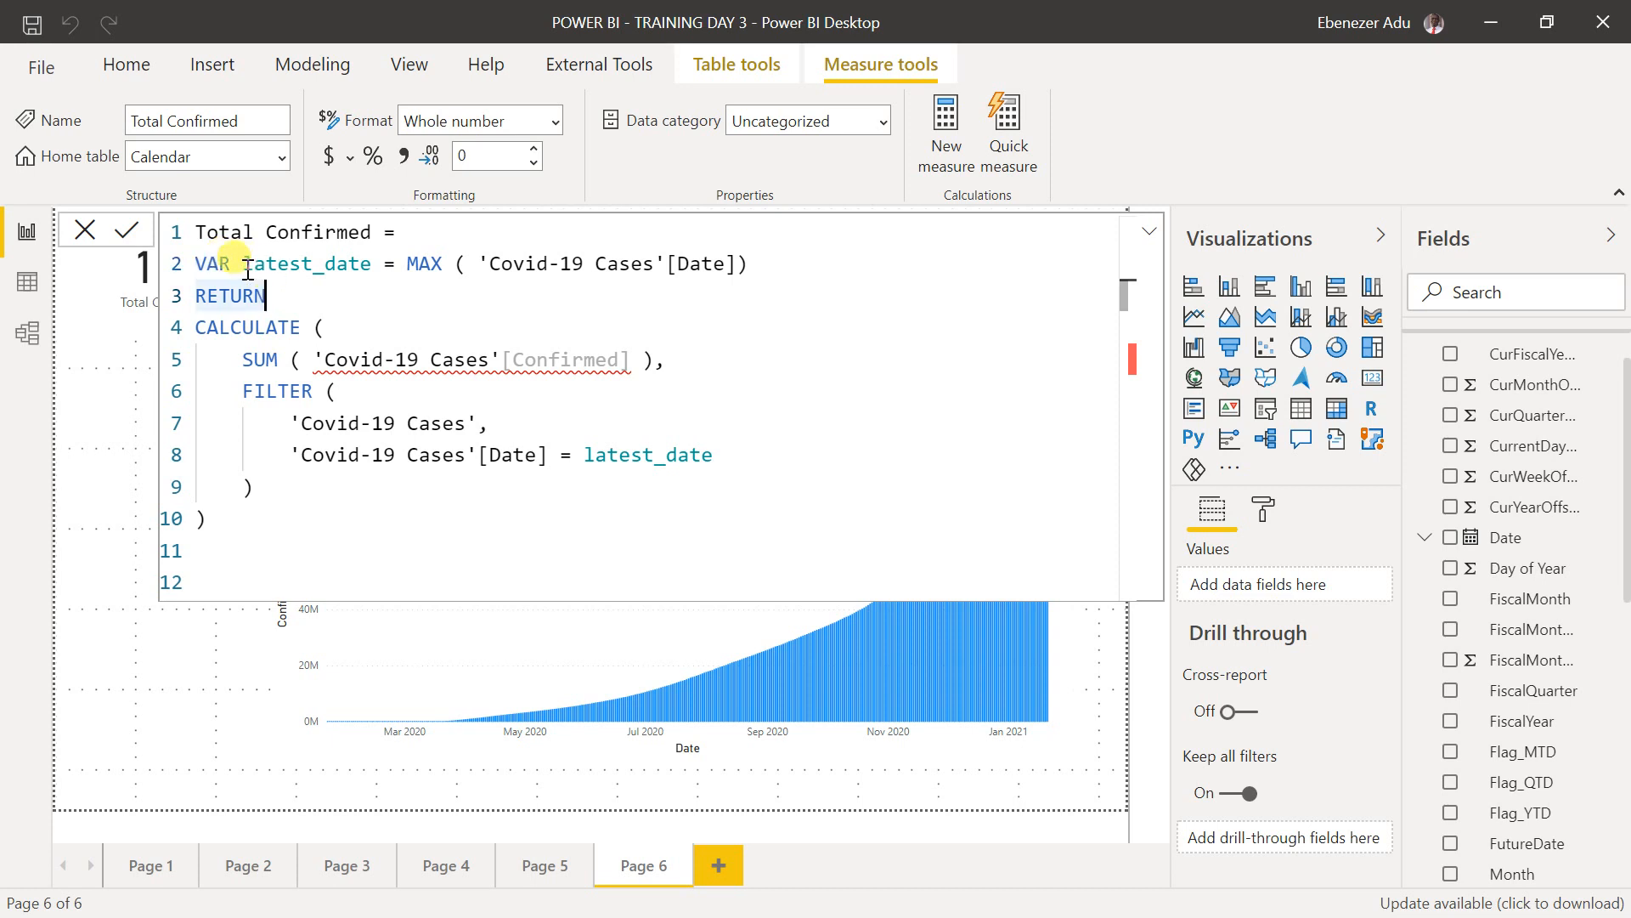
pyautogui.click(241, 266)
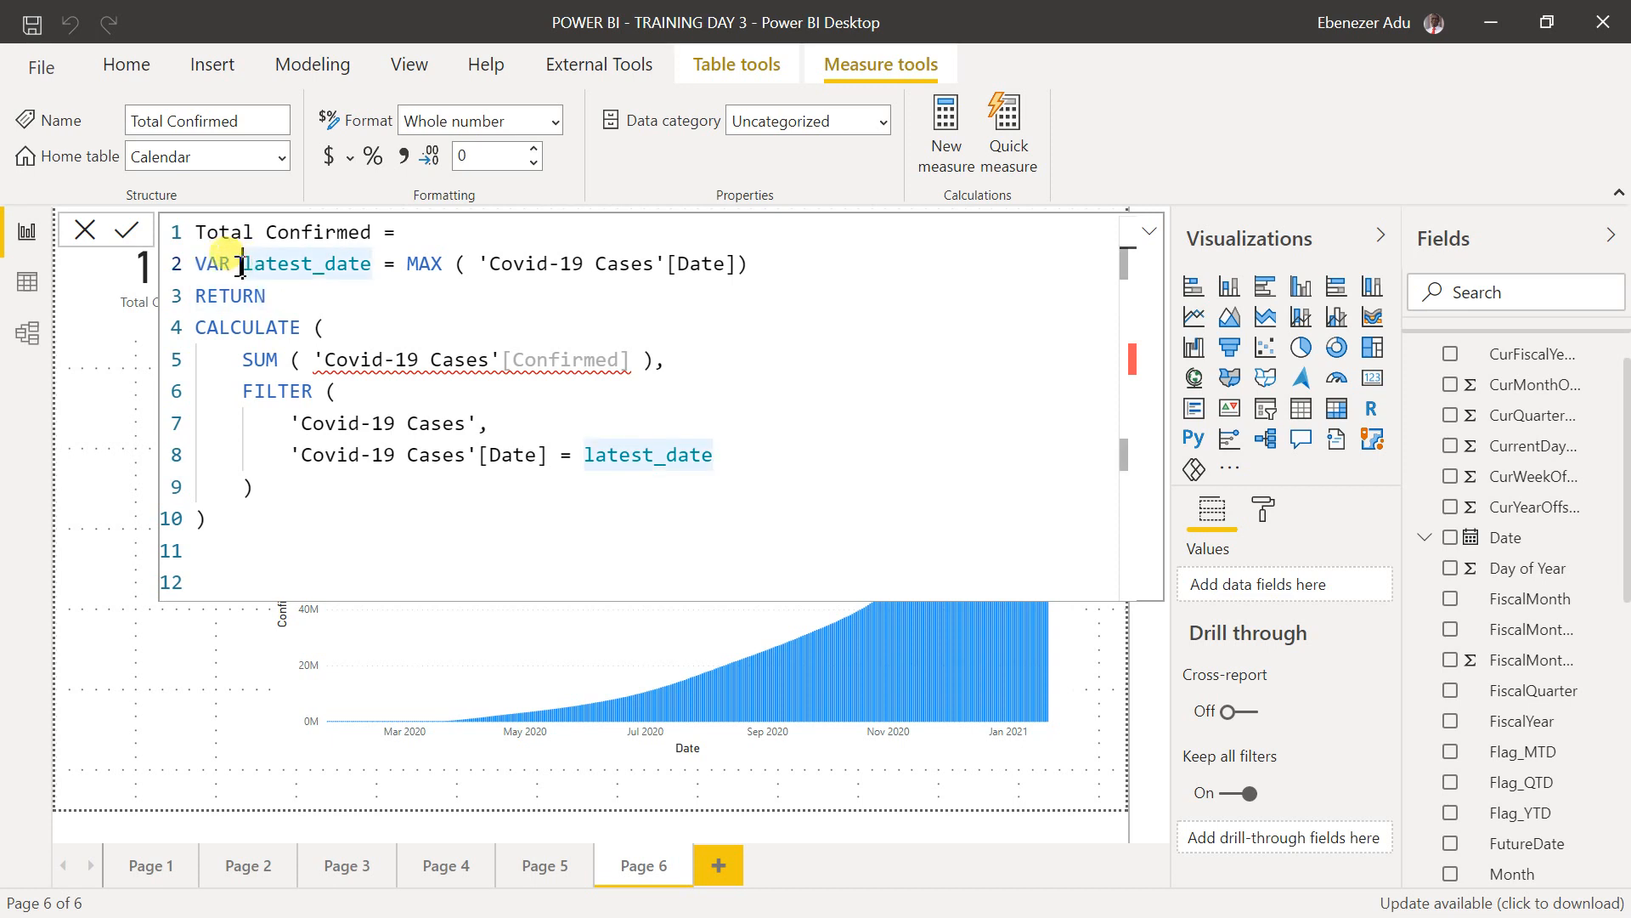
pyautogui.moveTo(241, 266); pyautogui.dragTo(374, 253)
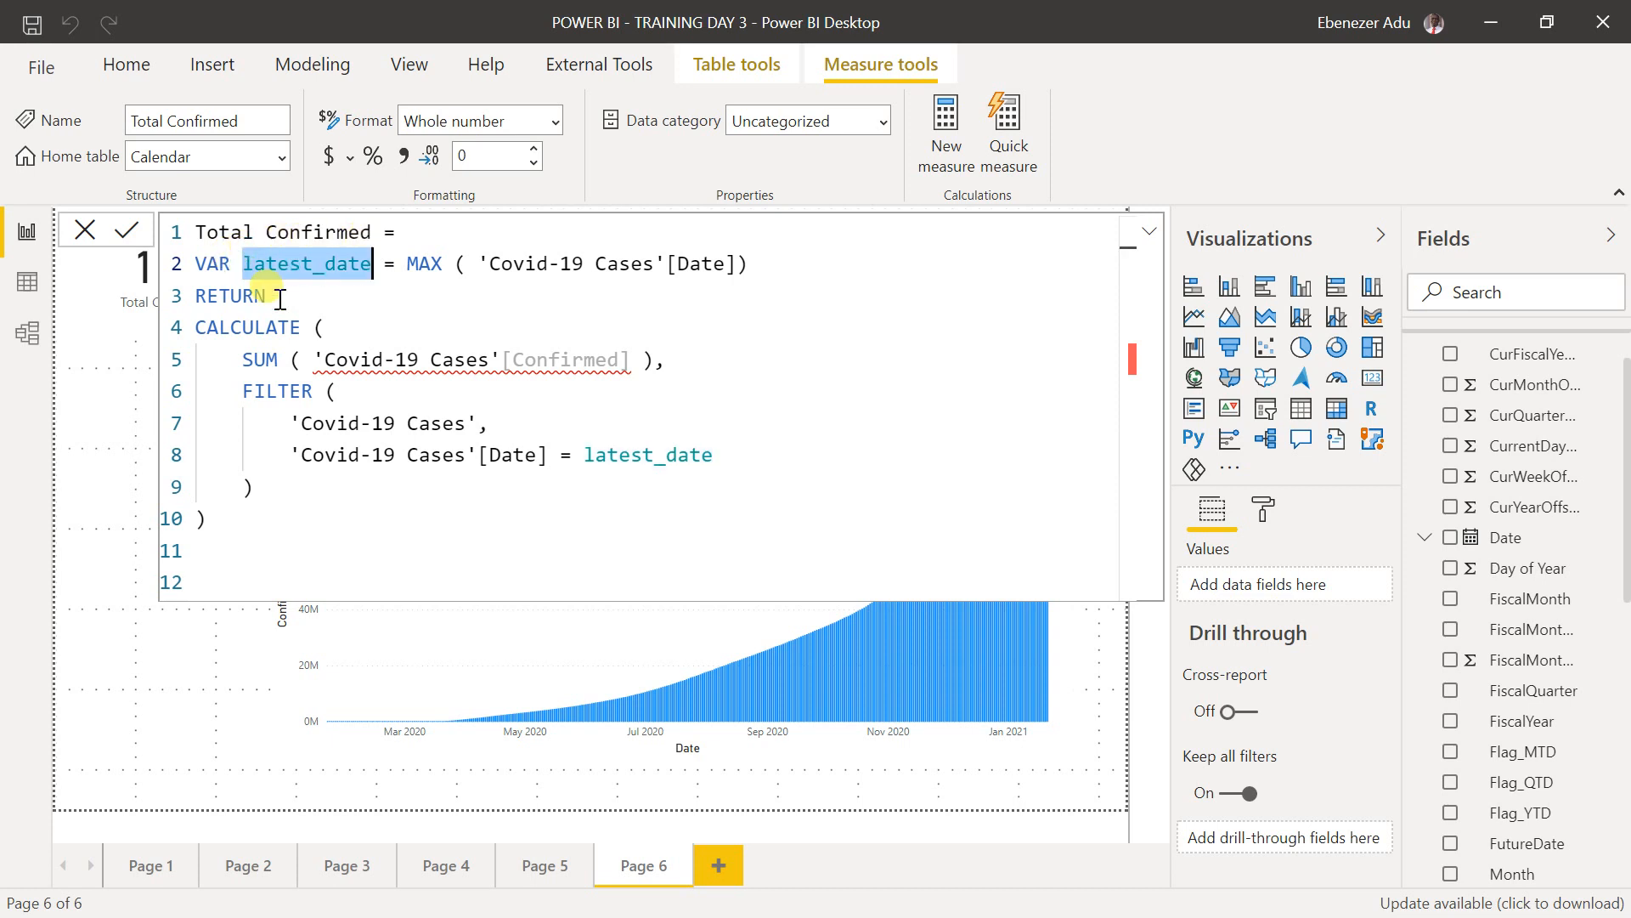
pyautogui.click(402, 293)
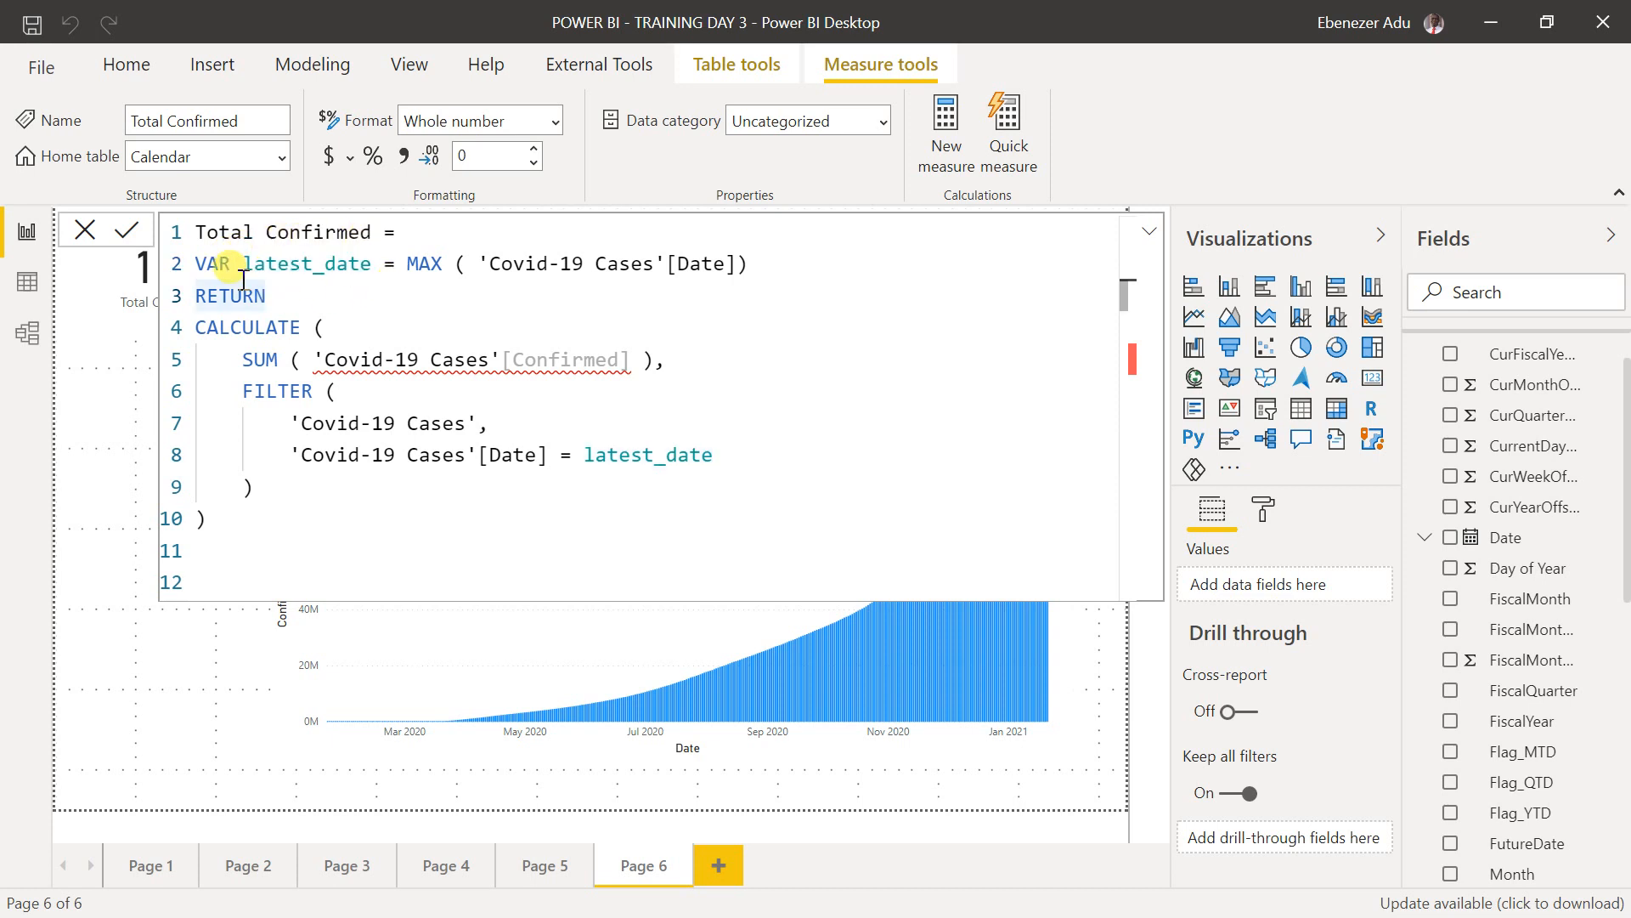
pyautogui.click(390, 269)
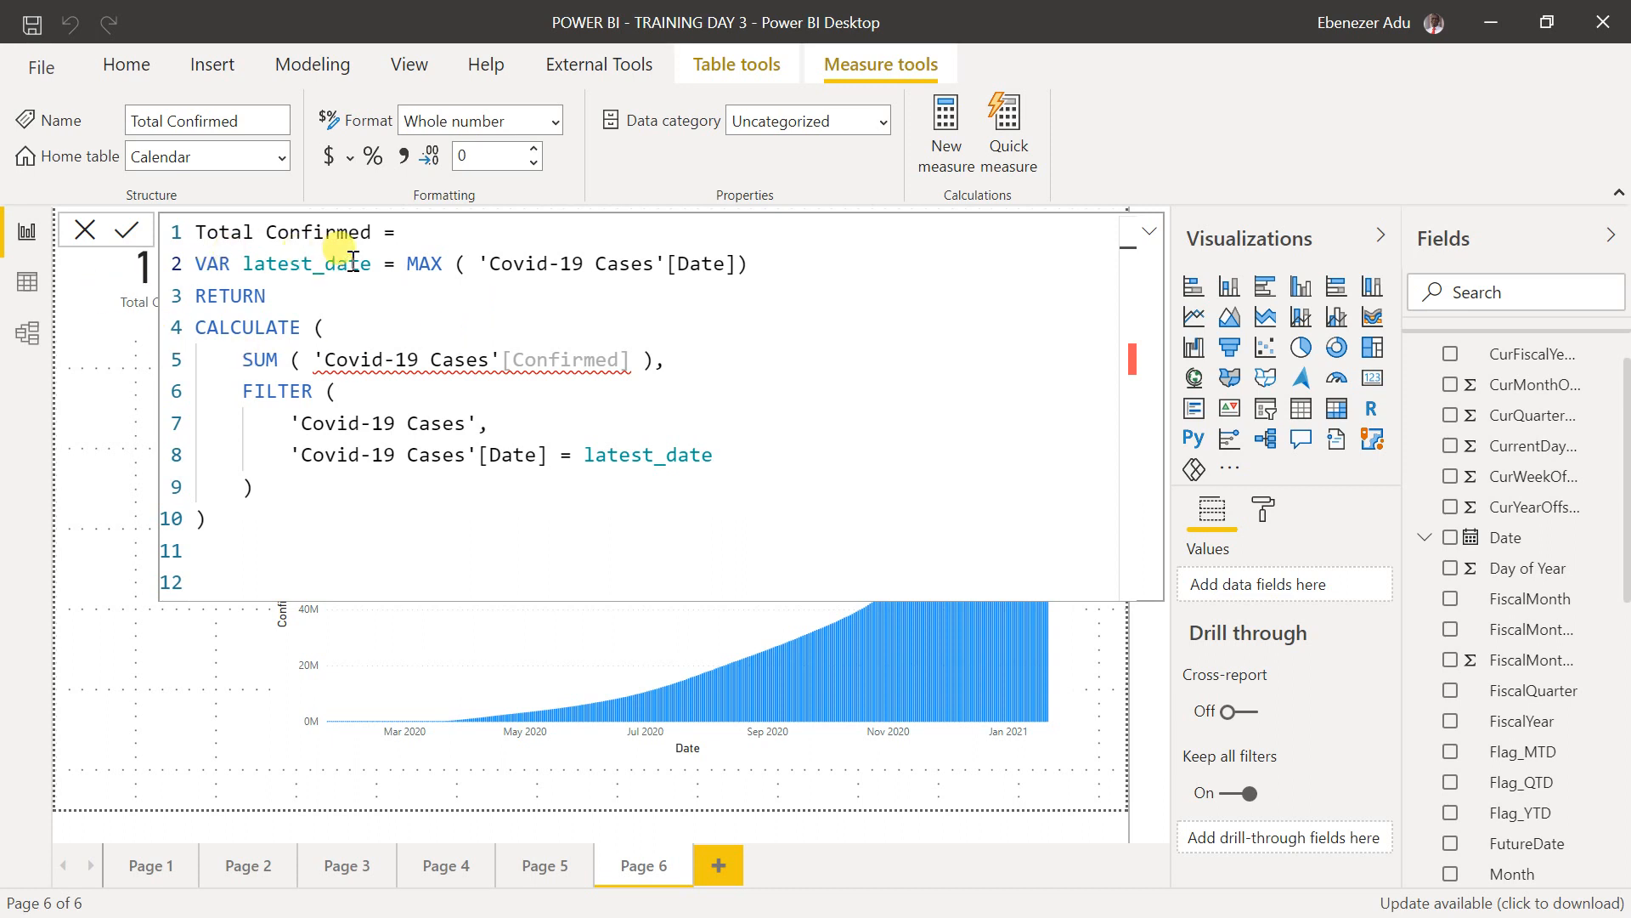
pyautogui.doubleClick(443, 261)
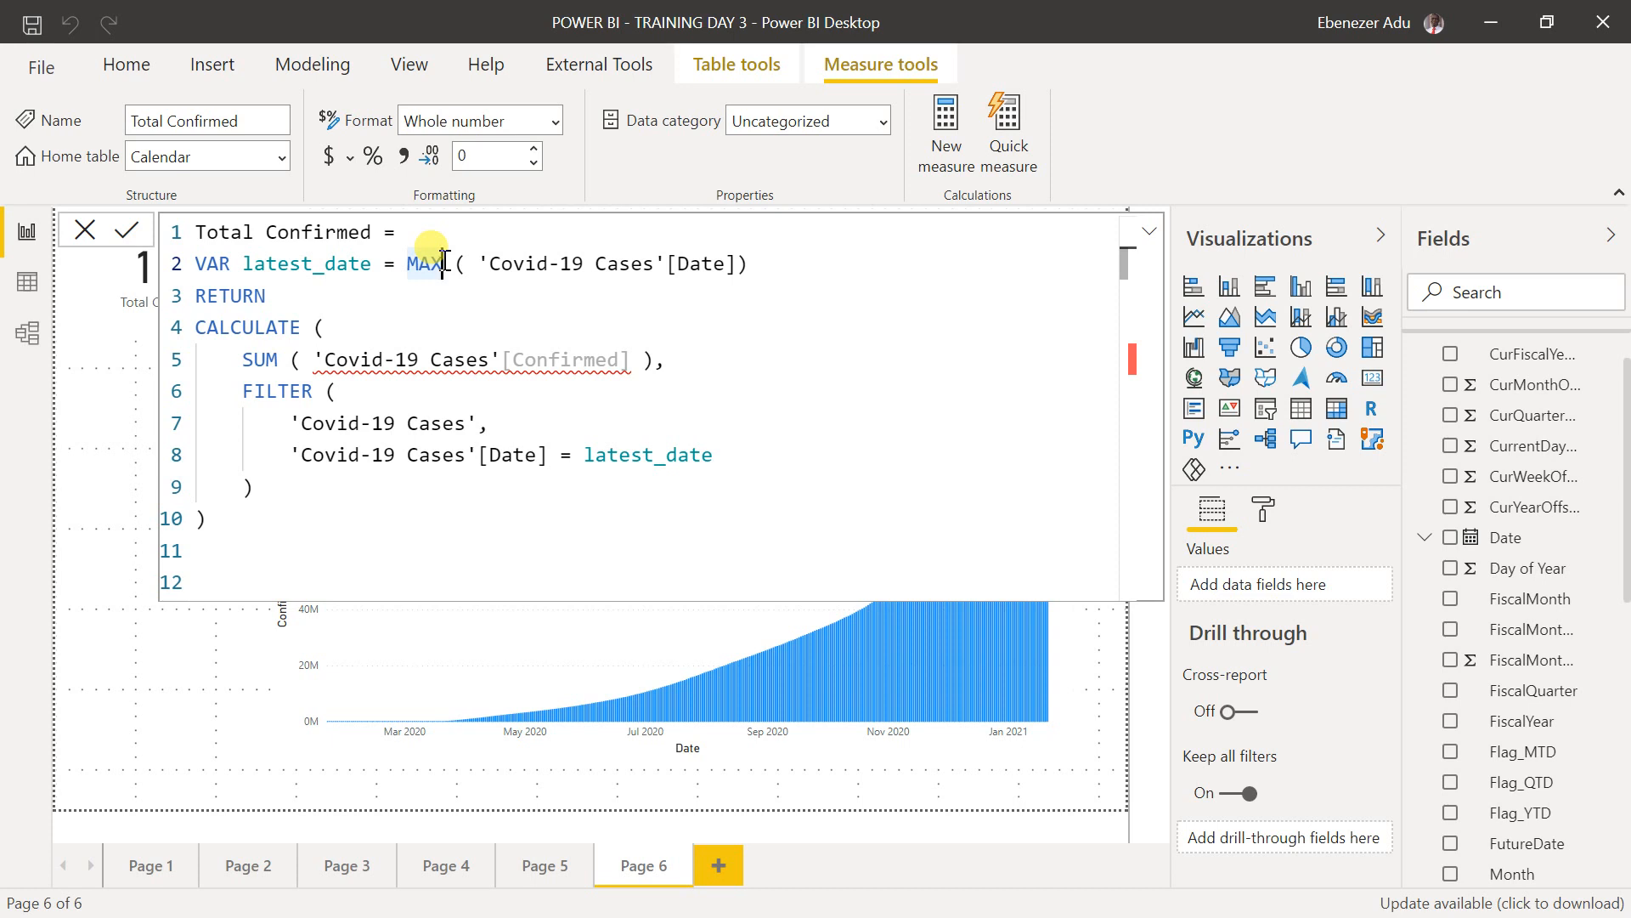
pyautogui.click(451, 265)
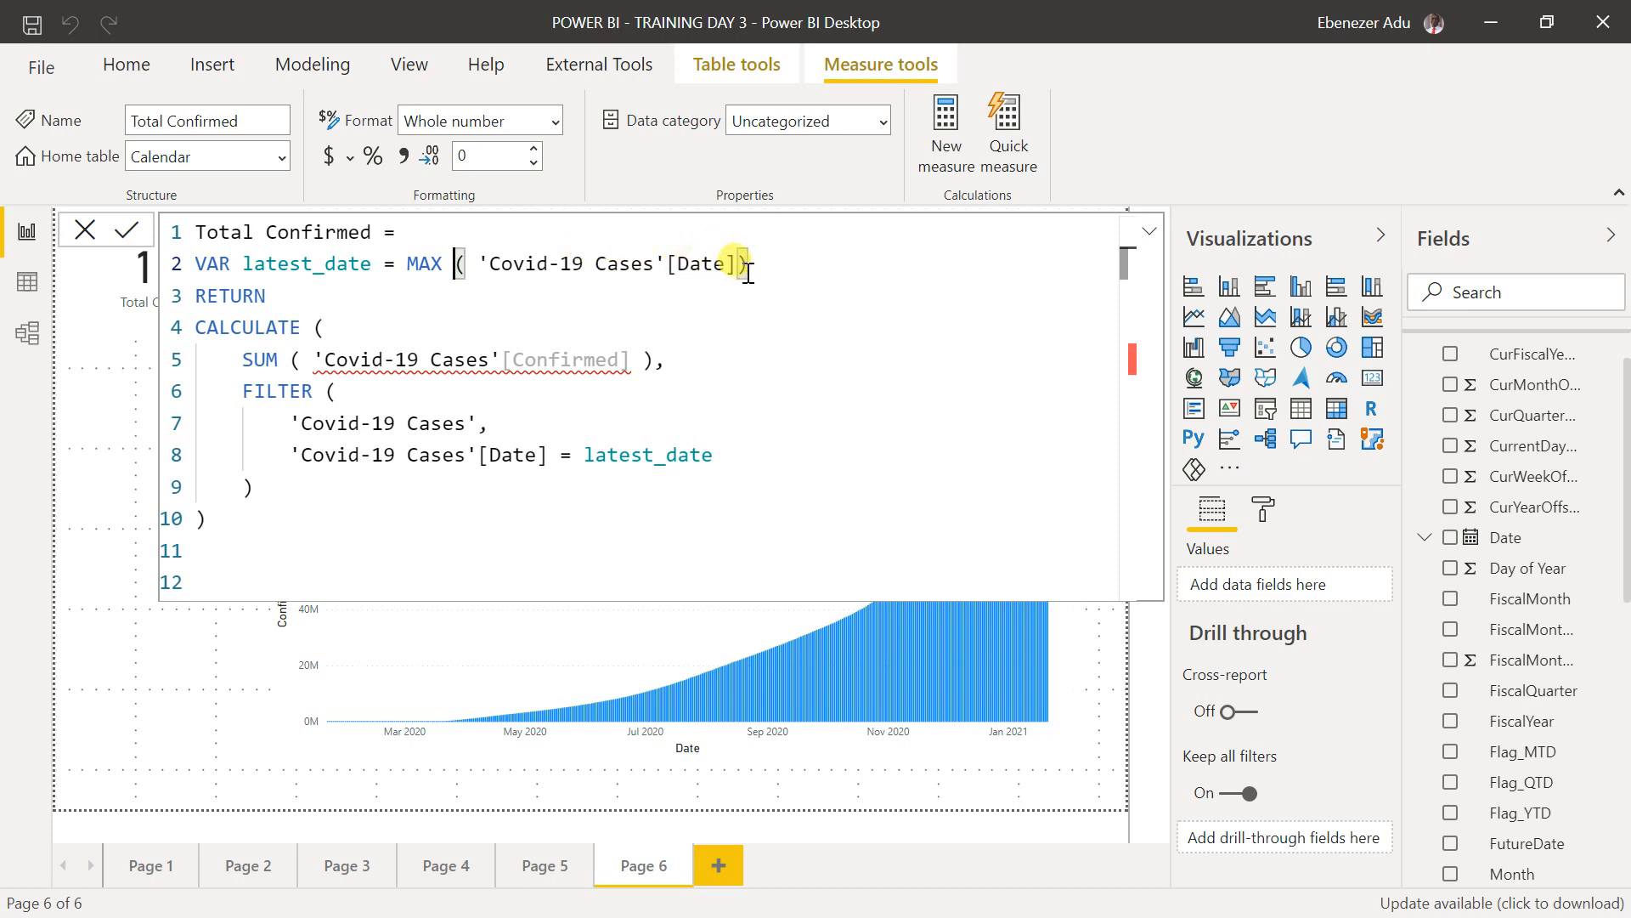
# - Re-enter the 'Covid-19 Cases'[Date] column reference inside the MAX function of the latest_date variable
pyautogui.press('BackSpace')
pyautogui.press('BackSpace')
pyautogui.press('BackSpace')
pyautogui.press('BackSpace')
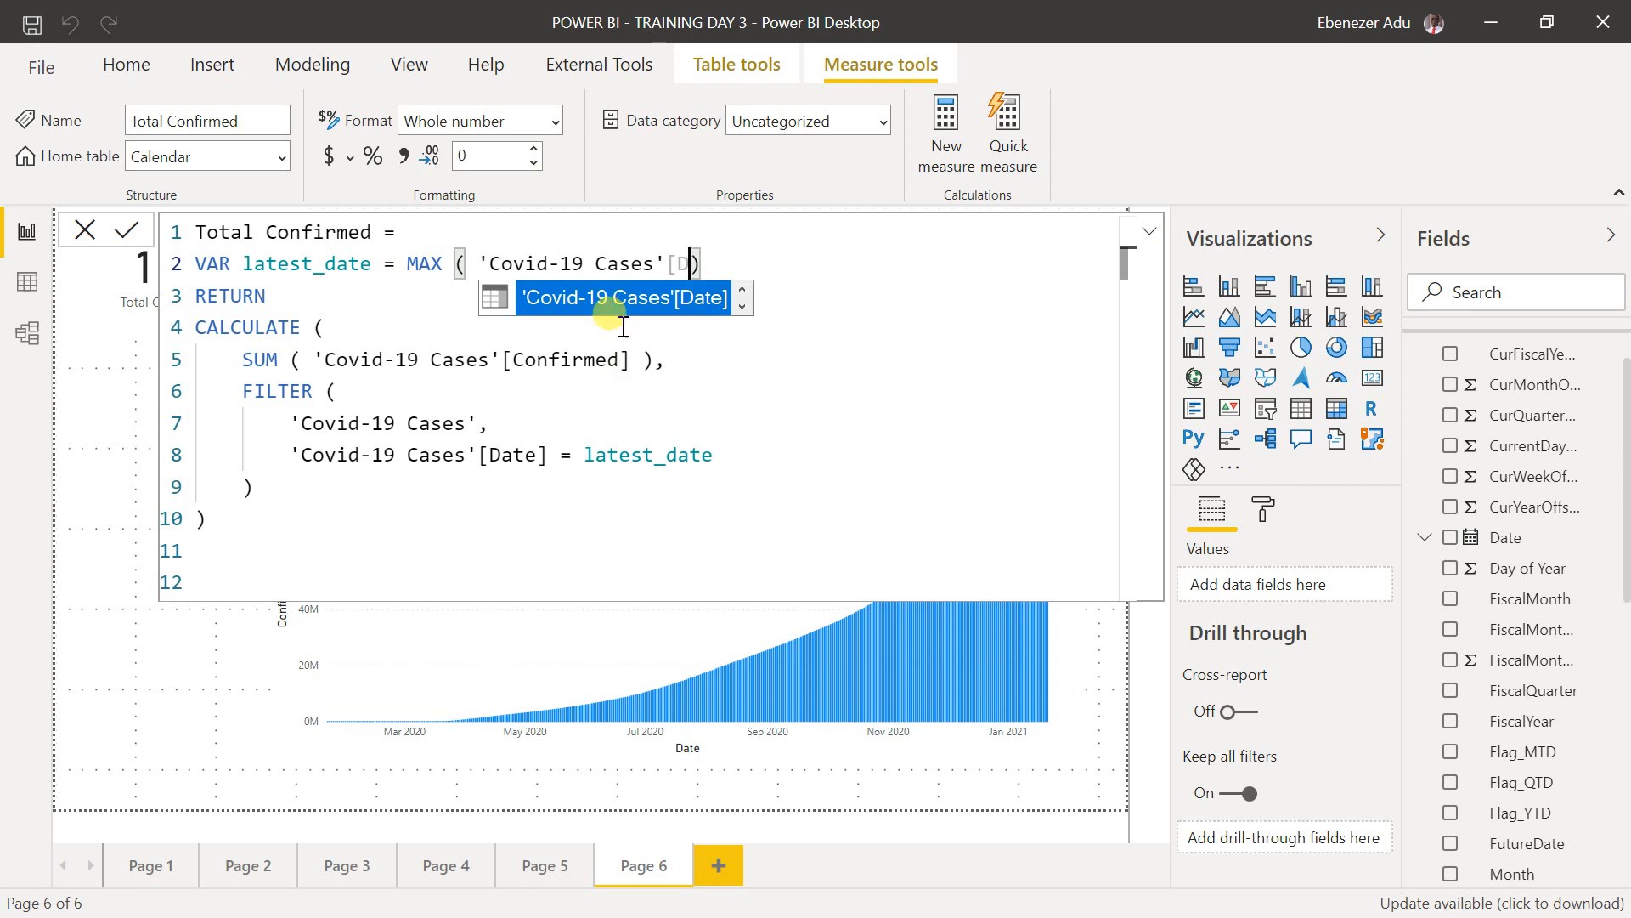
pyautogui.click(619, 299)
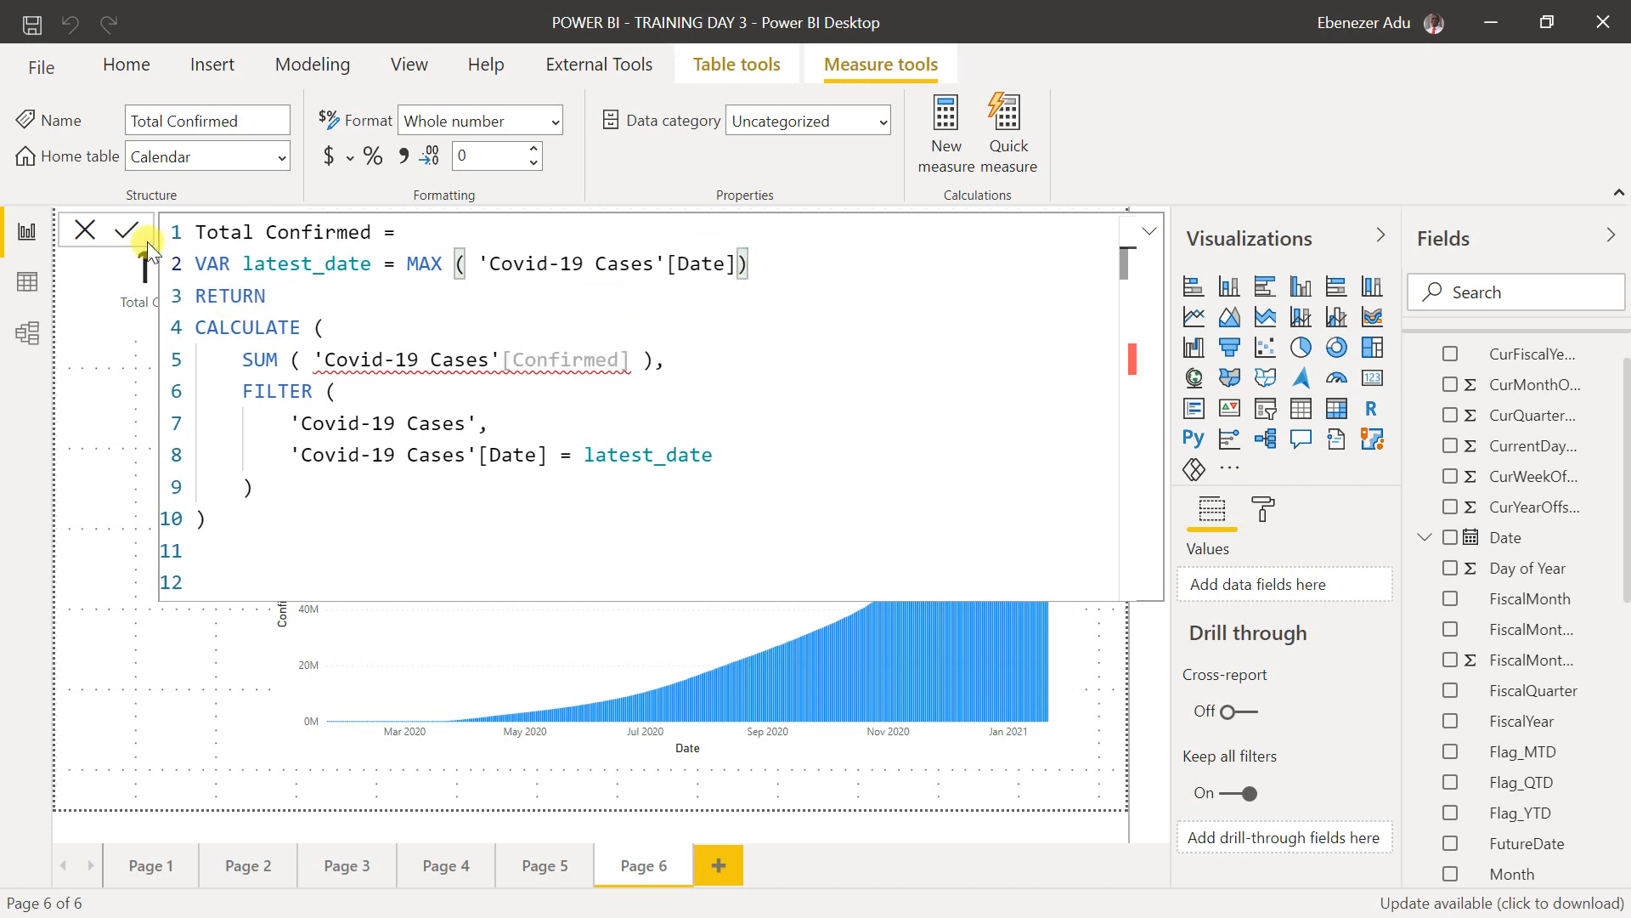
pyautogui.click(275, 296)
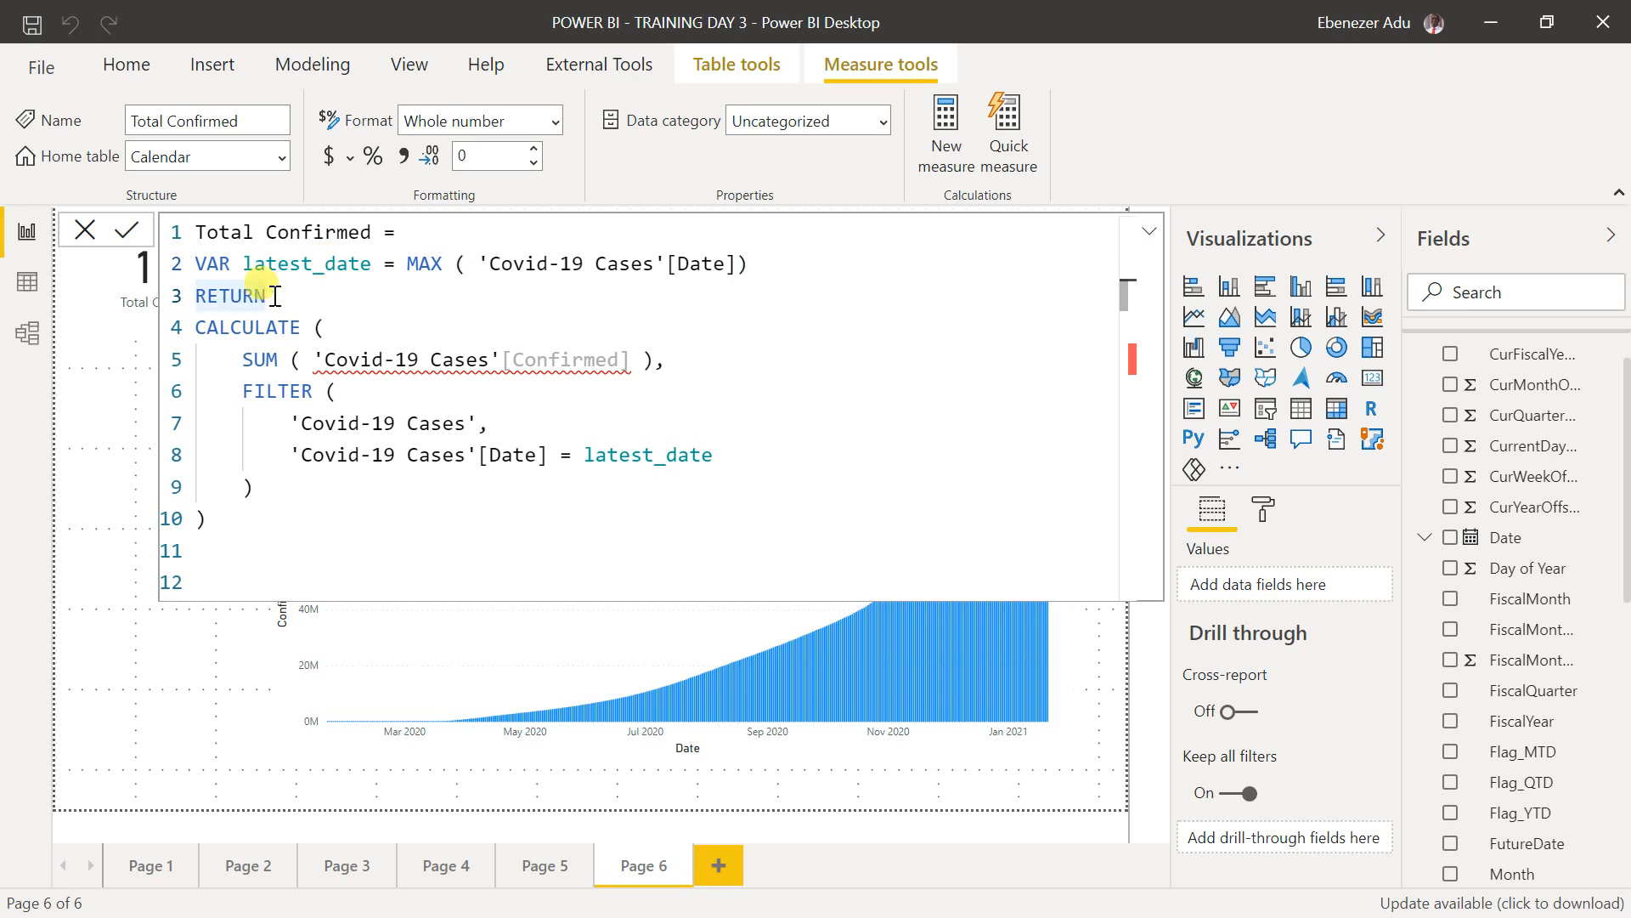
pyautogui.click(311, 328)
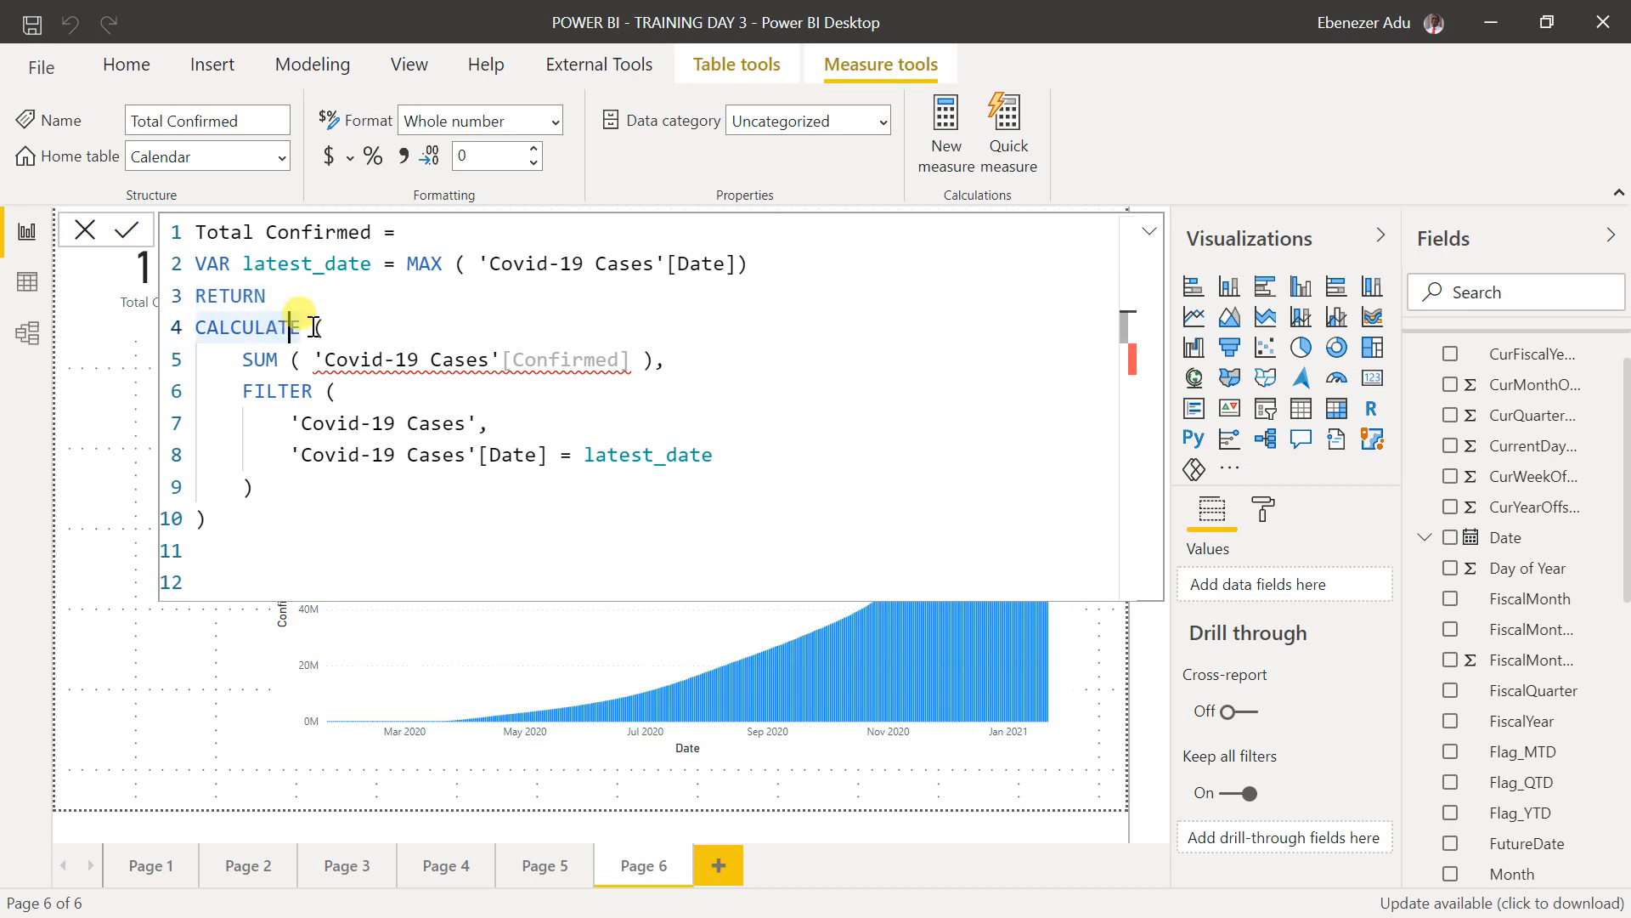
pyautogui.click(325, 327)
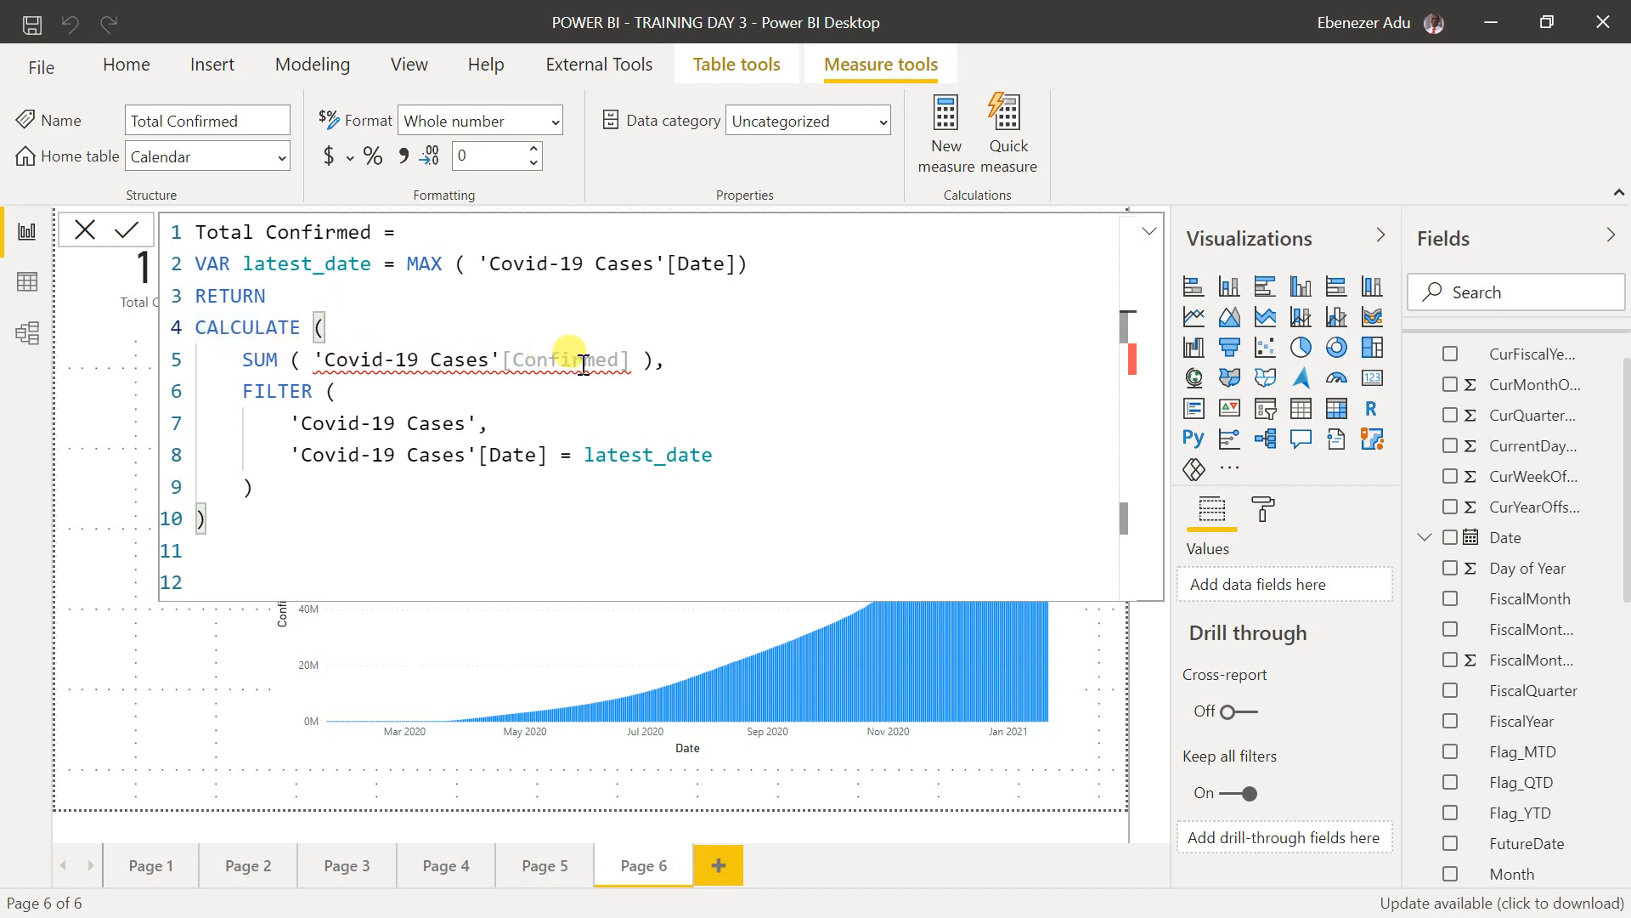
# - Replace the invalid SUM argument with 'Covid-19 Cases'[Confirmed Cases] and delete the leftover "Confirmed]" text
pyautogui.moveTo(626, 360)
pyautogui.click(465, 359)
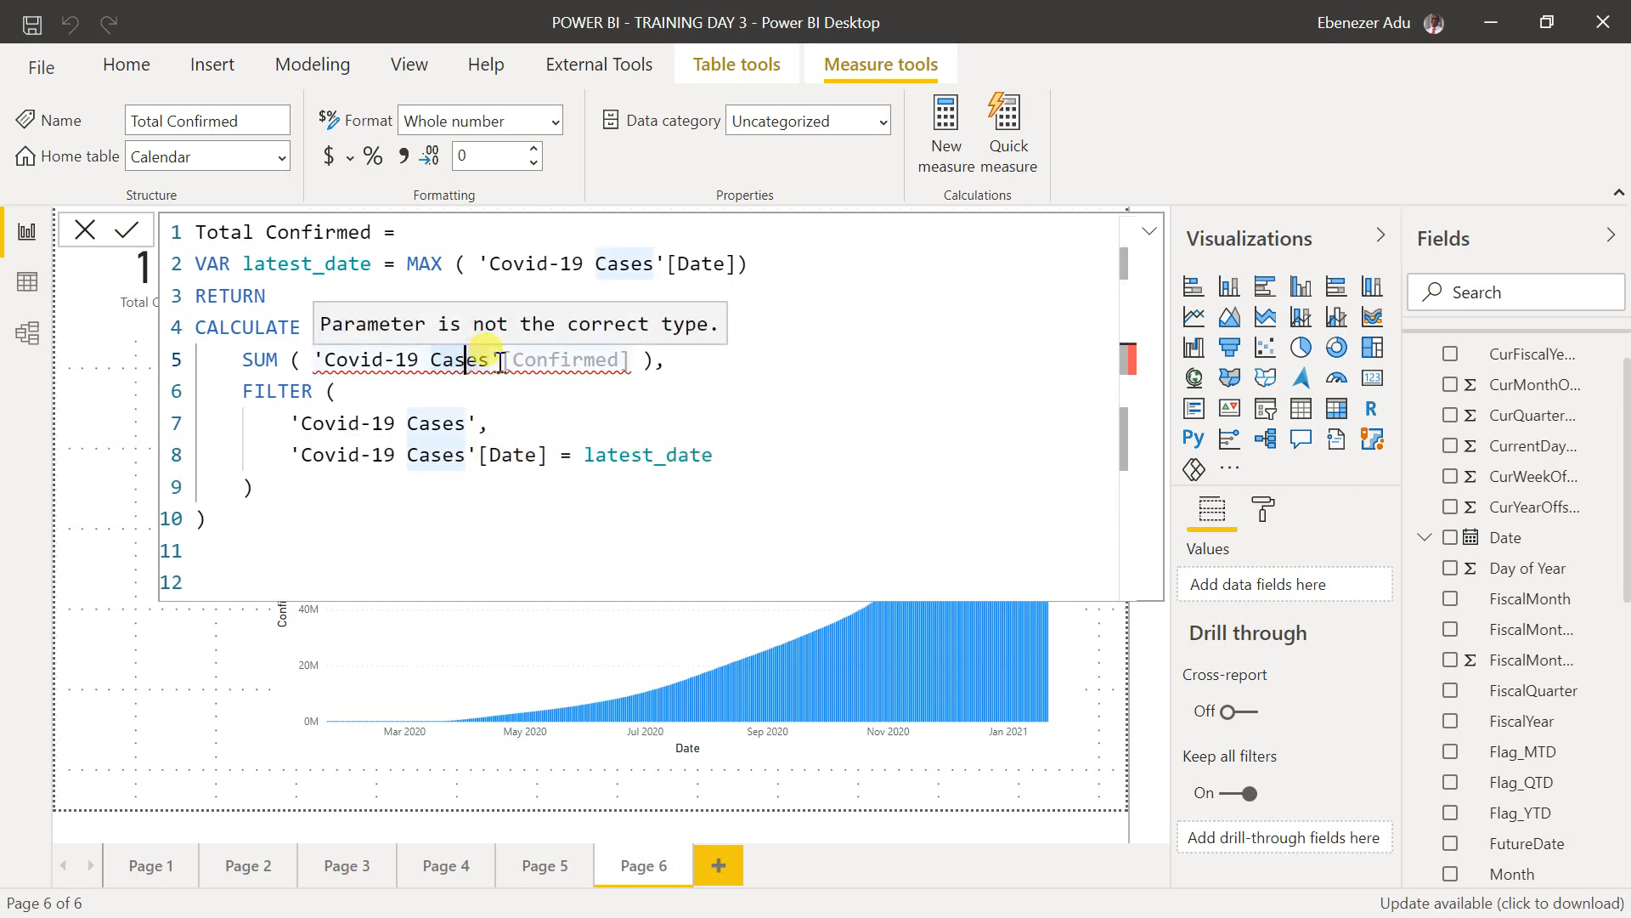
pyautogui.click(501, 359)
pyautogui.press('BackSpace')
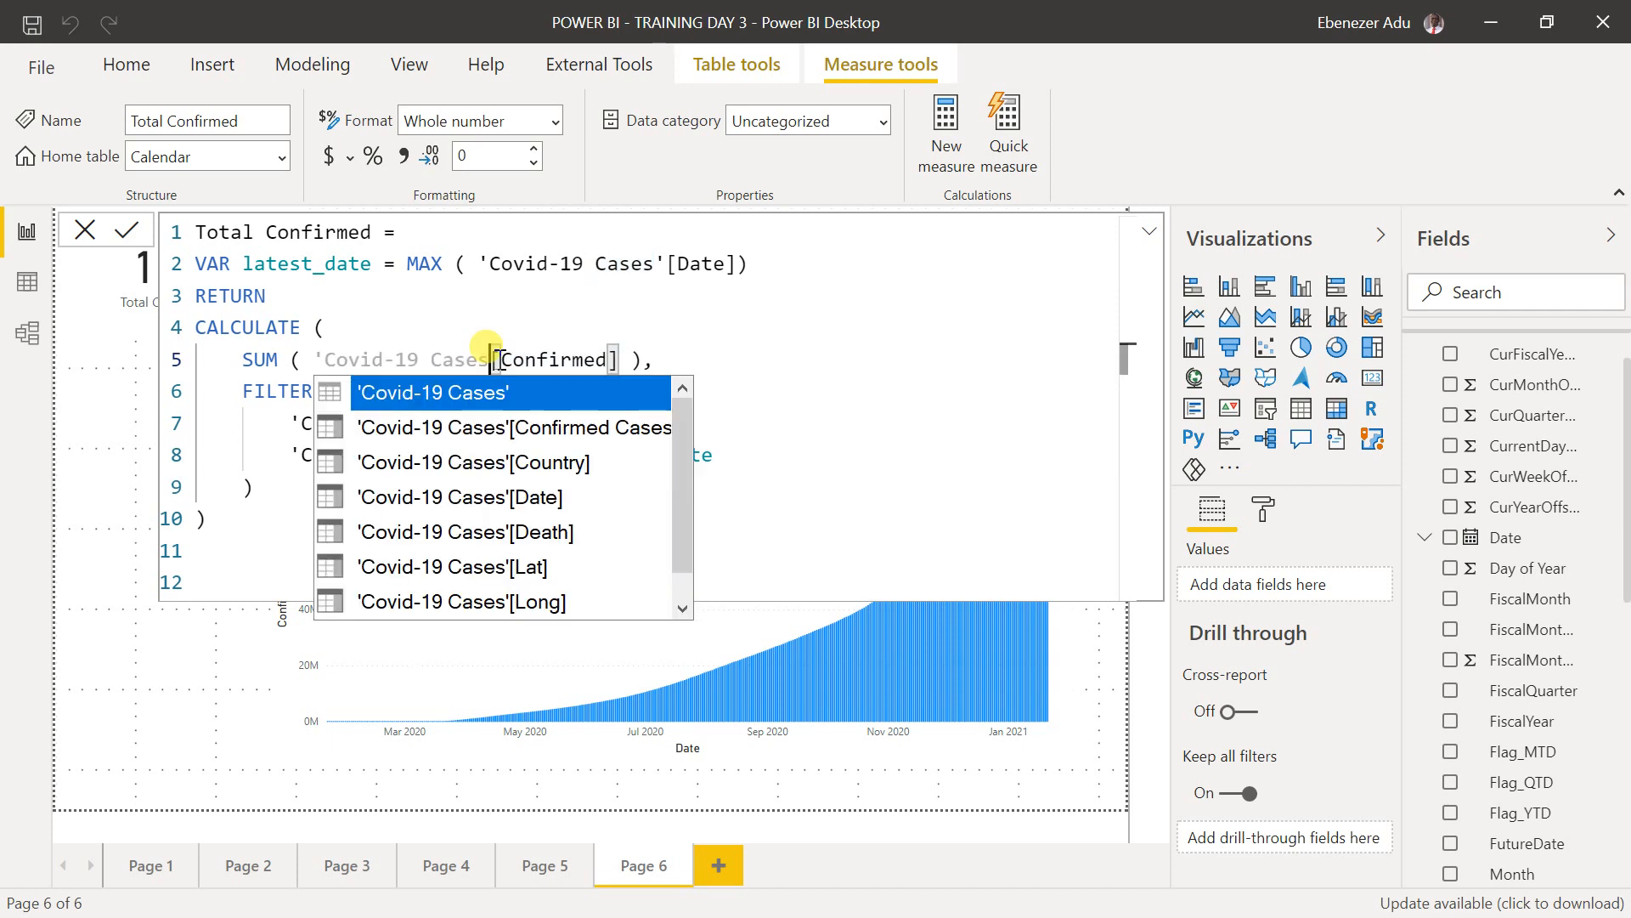
pyautogui.click(515, 426)
pyautogui.press('Delete')
pyautogui.press('Delete')
pyautogui.press('Delete')
pyautogui.press('Delete')
pyautogui.press('Delete')
pyautogui.press('Delete')
pyautogui.press('Delete')
pyautogui.press('Delete')
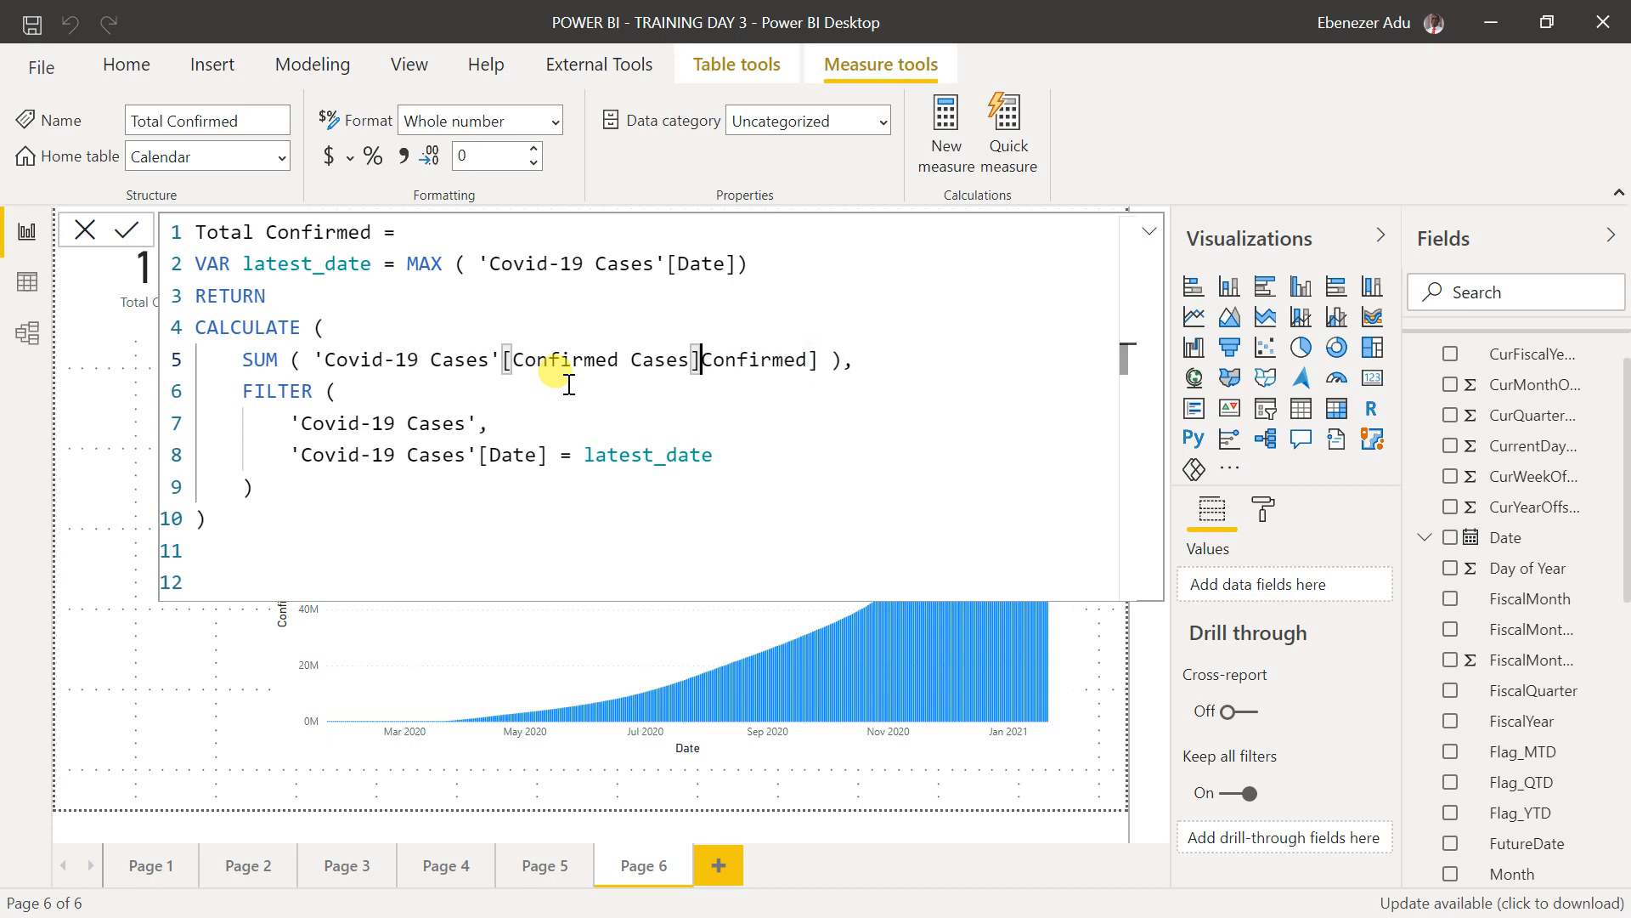
pyautogui.press('Delete')
pyautogui.press('Delete')
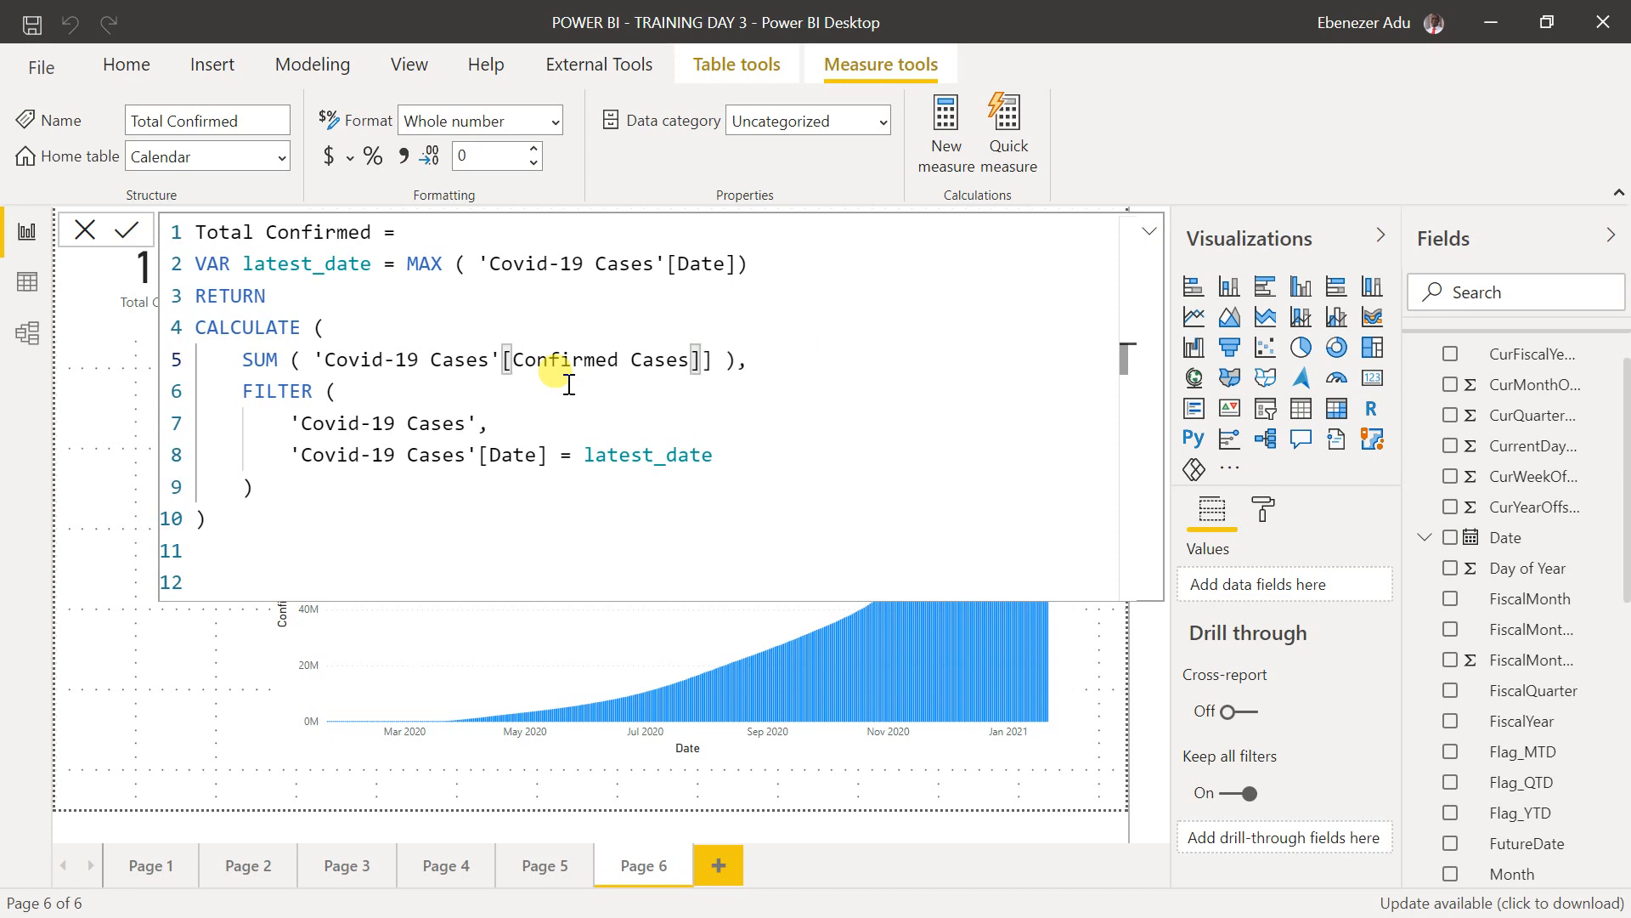
pyautogui.press('Delete')
pyautogui.click(802, 363)
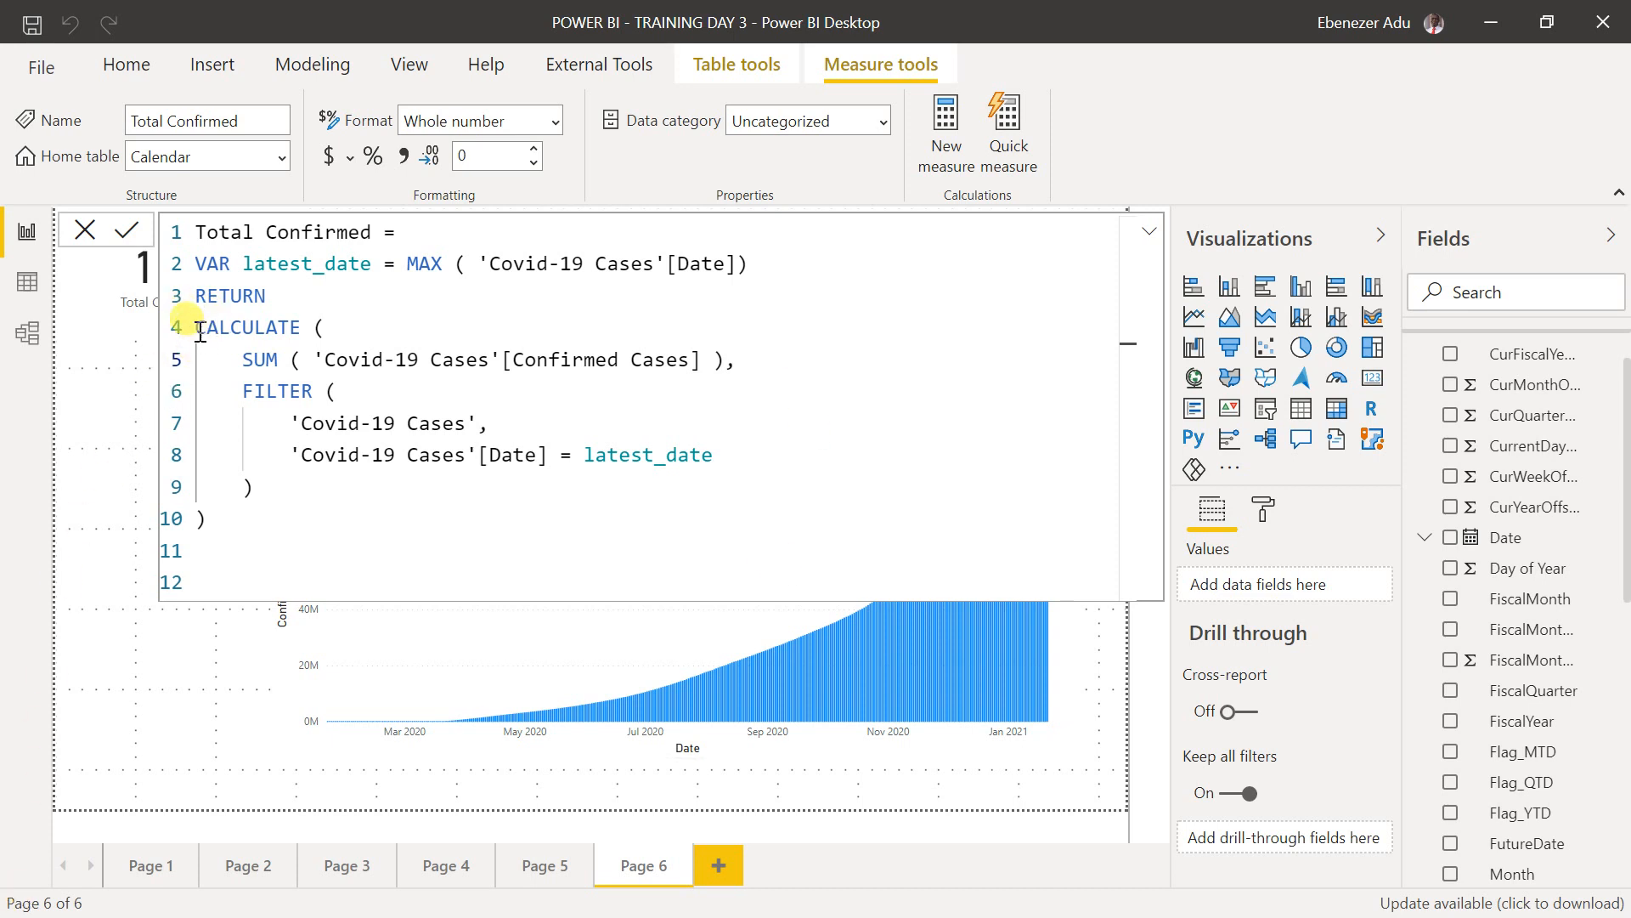
# - Examine the CALCULATE expression, from its SUM argument to the FILTER table and date condition
pyautogui.moveTo(201, 333); pyautogui.dragTo(686, 383)
pyautogui.click(762, 368)
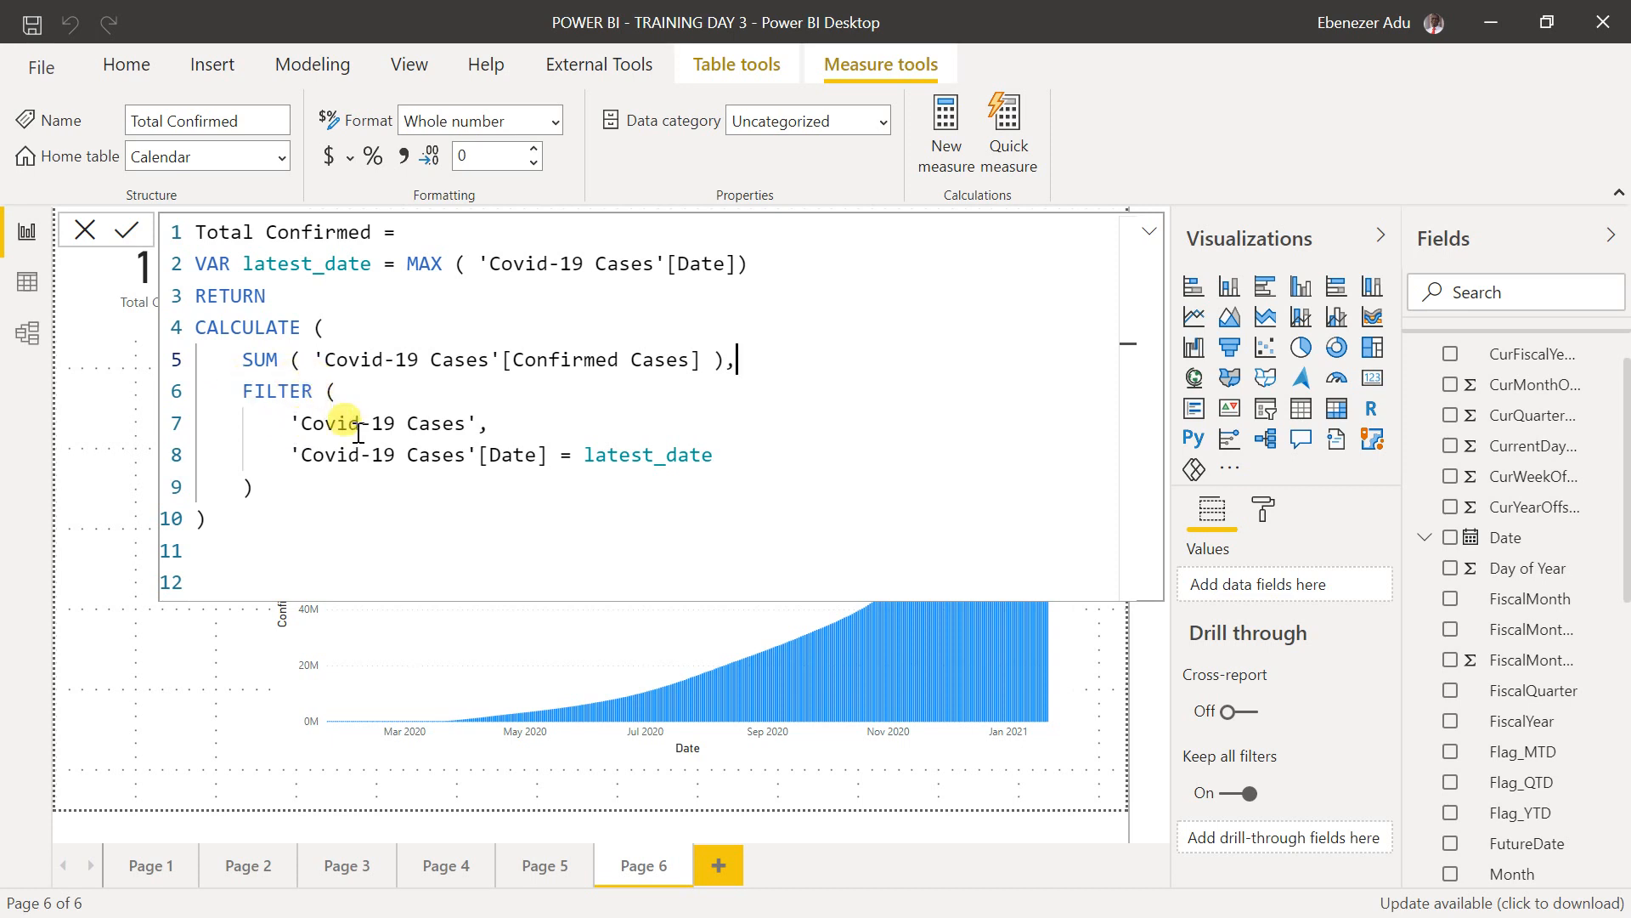
pyautogui.click(335, 392)
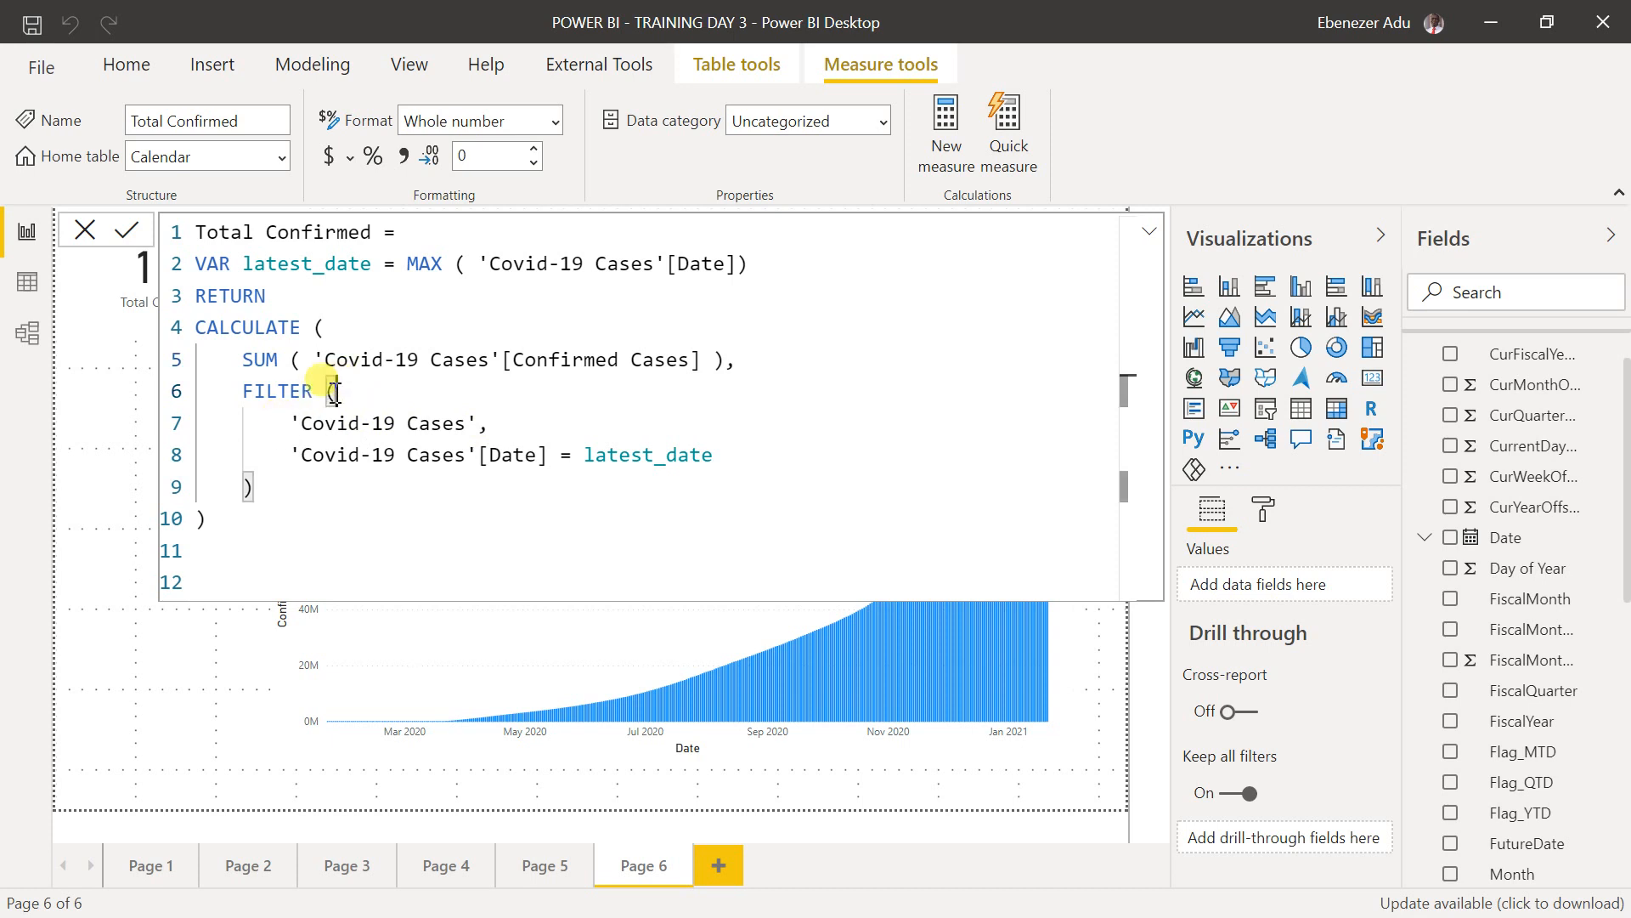
pyautogui.moveTo(297, 422); pyautogui.dragTo(491, 423)
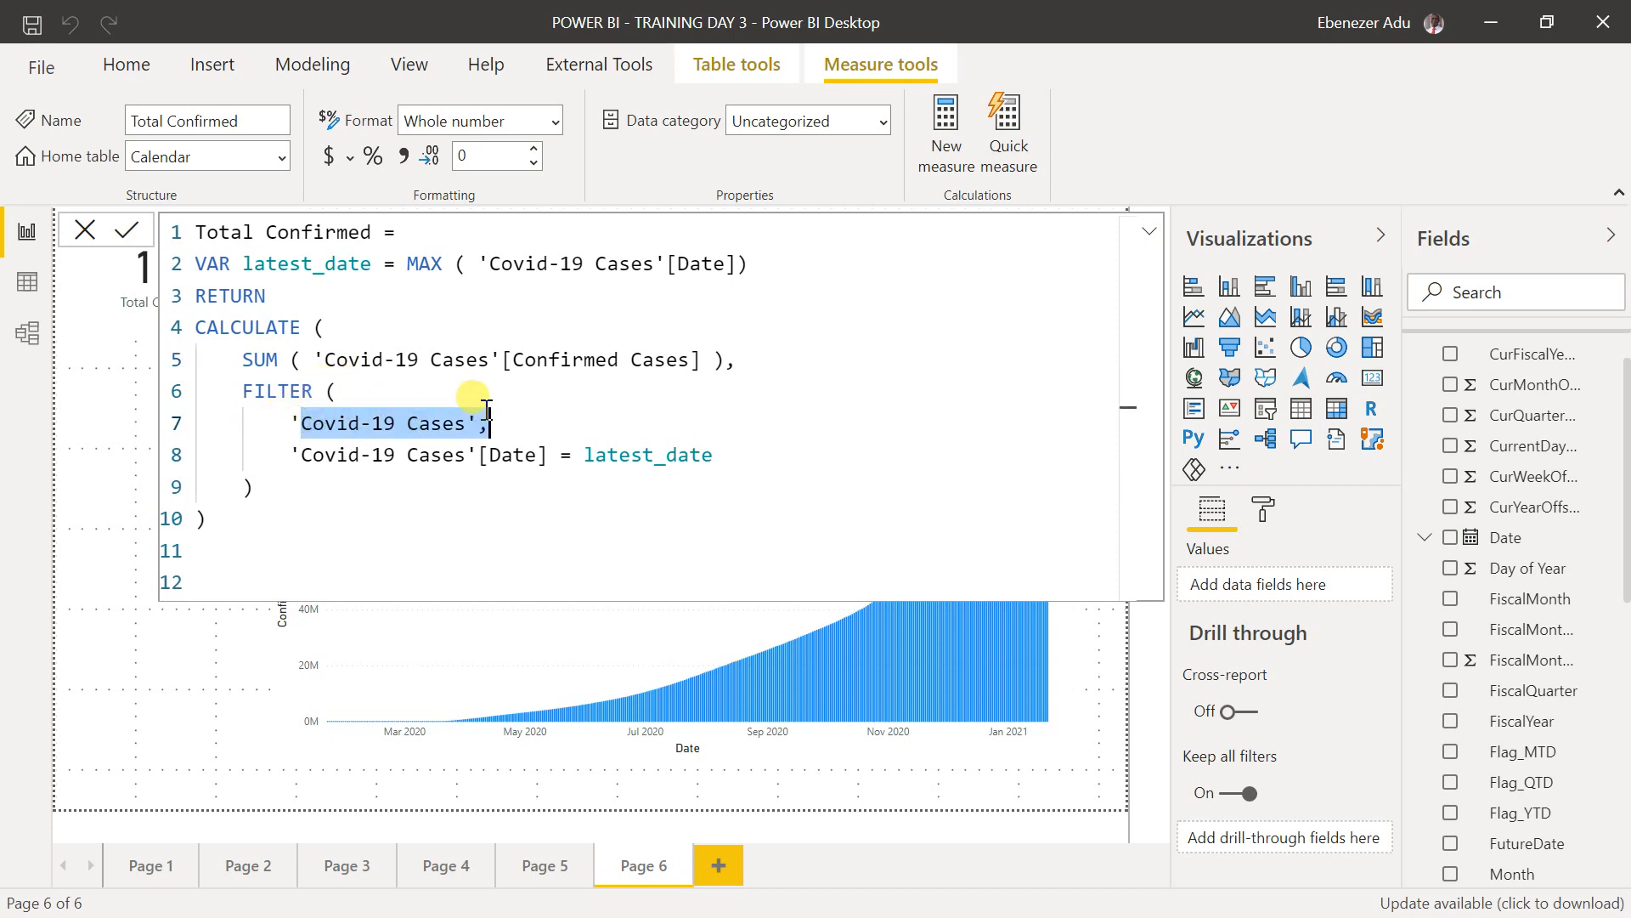
pyautogui.moveTo(253, 455); pyautogui.dragTo(388, 464)
pyautogui.moveTo(386, 464); pyautogui.dragTo(398, 463)
pyautogui.tripleClick(427, 460)
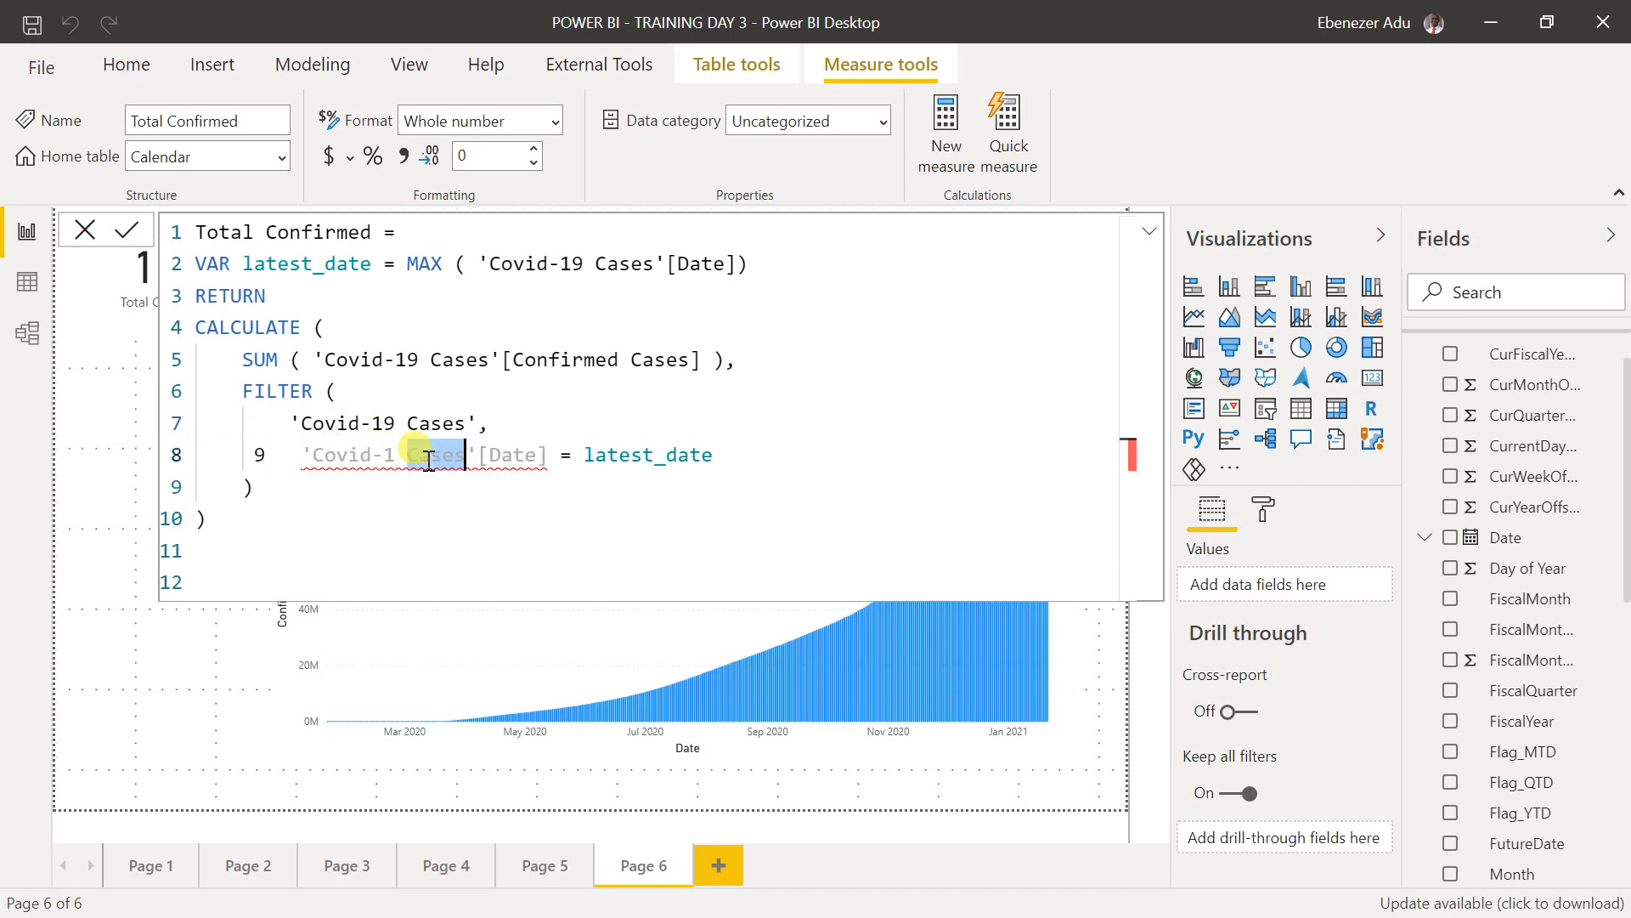
pyautogui.click(481, 460)
pyautogui.click(509, 453)
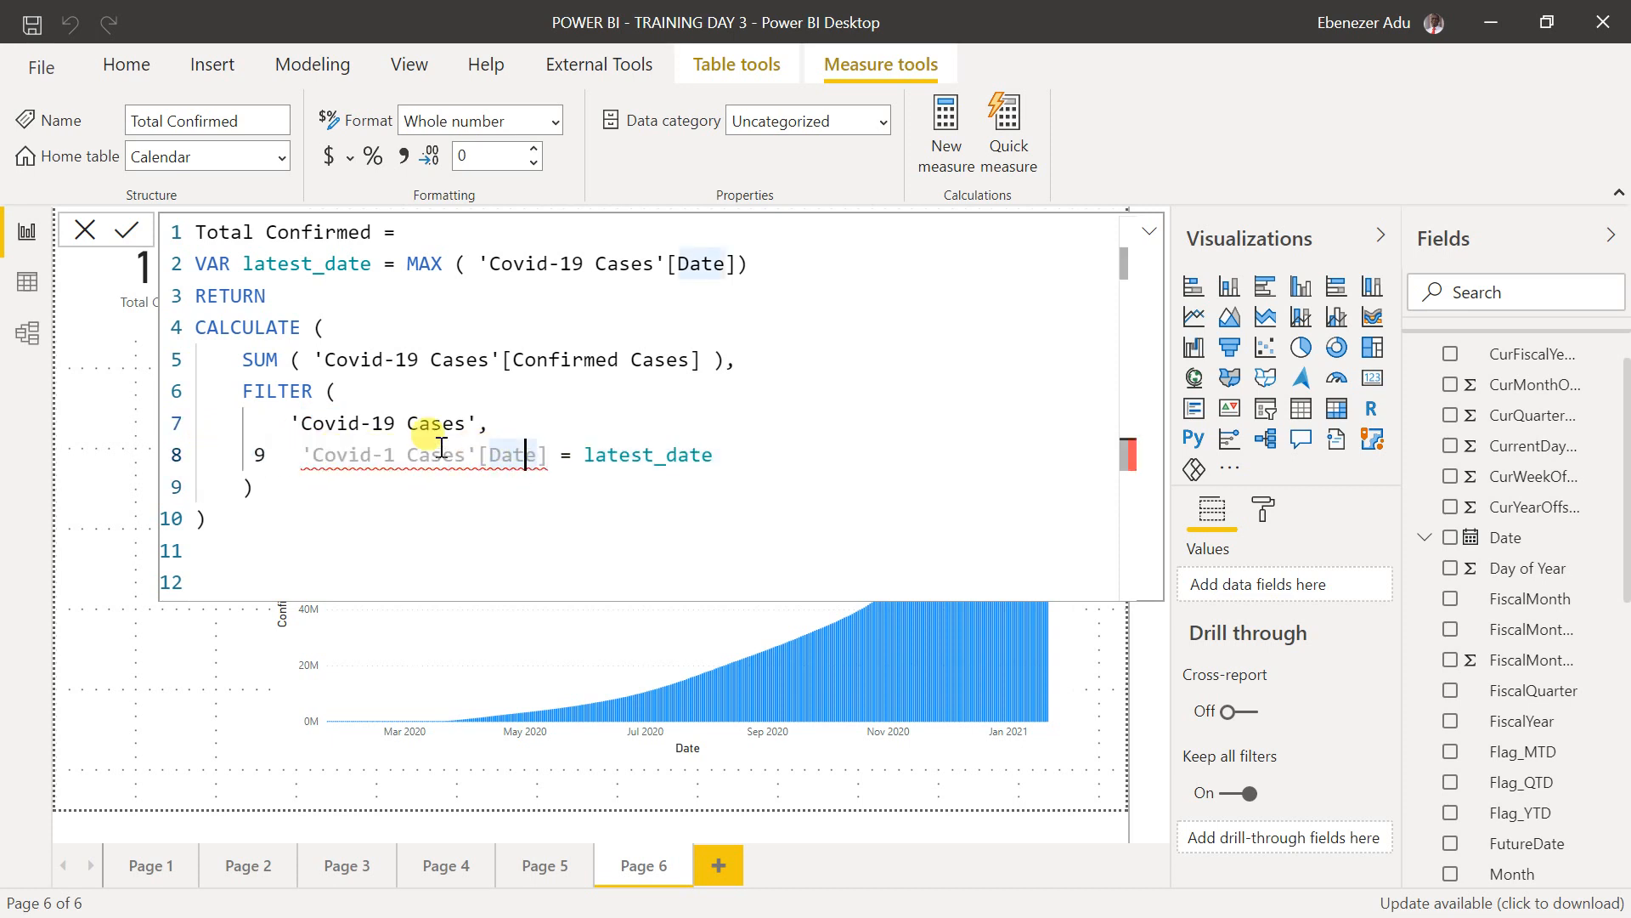
# - Delete the stray 9 and the invalid 'Covid-1 Cases'[Date] reference from the FILTER condition, keeping "= latest_date" on its own line
pyautogui.click(466, 450)
pyautogui.press('BackSpace')
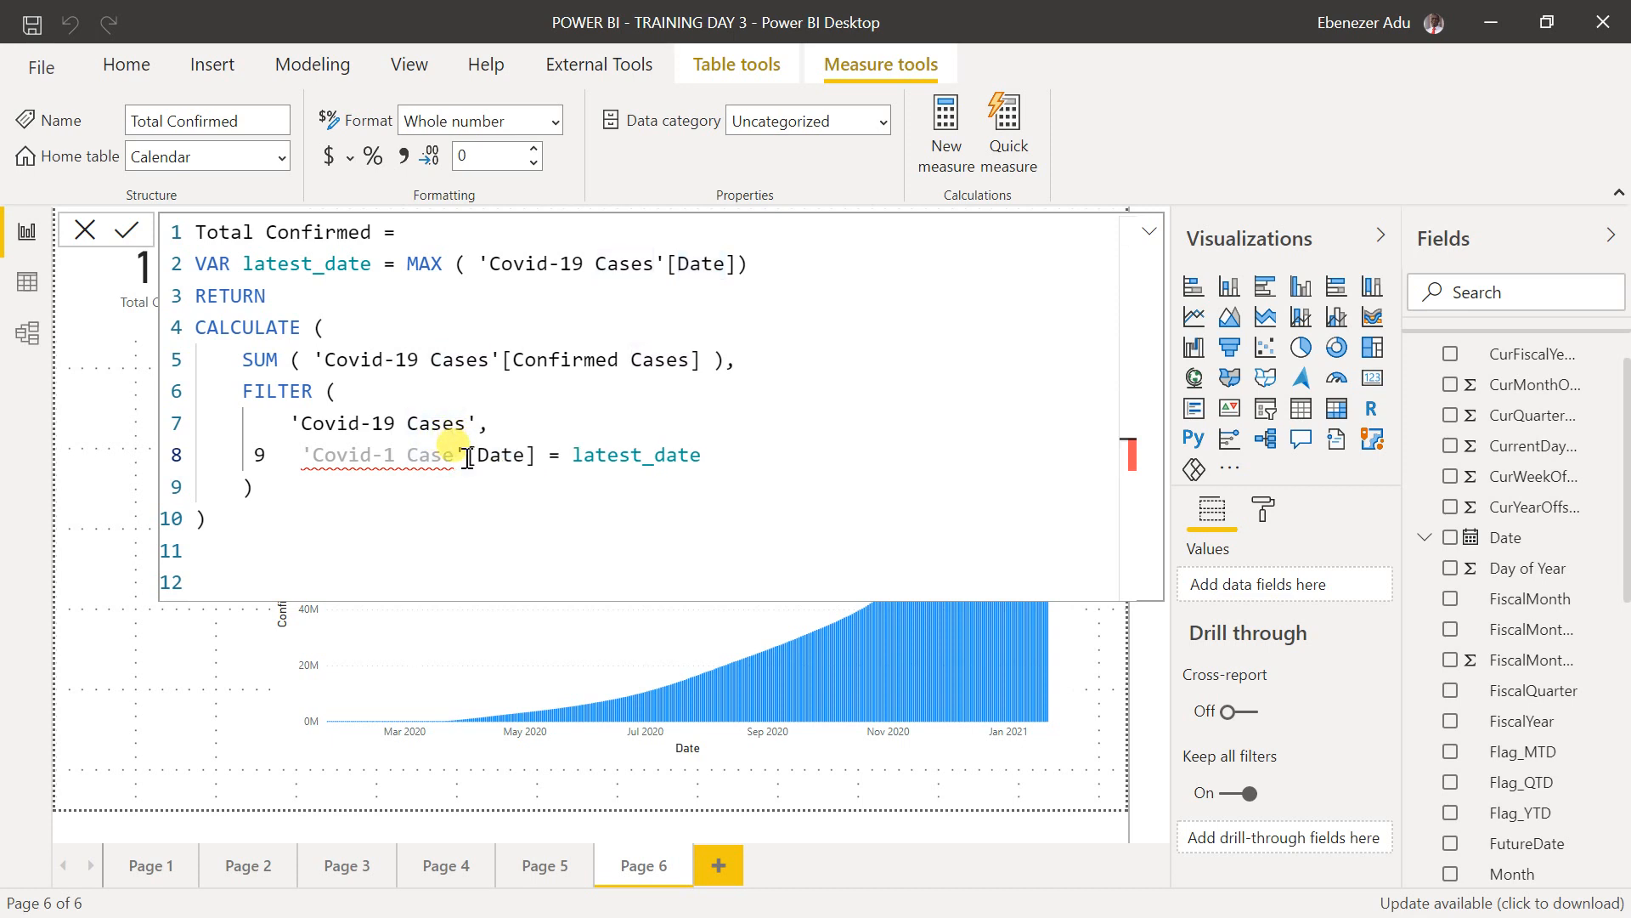
pyautogui.press('BackSpace')
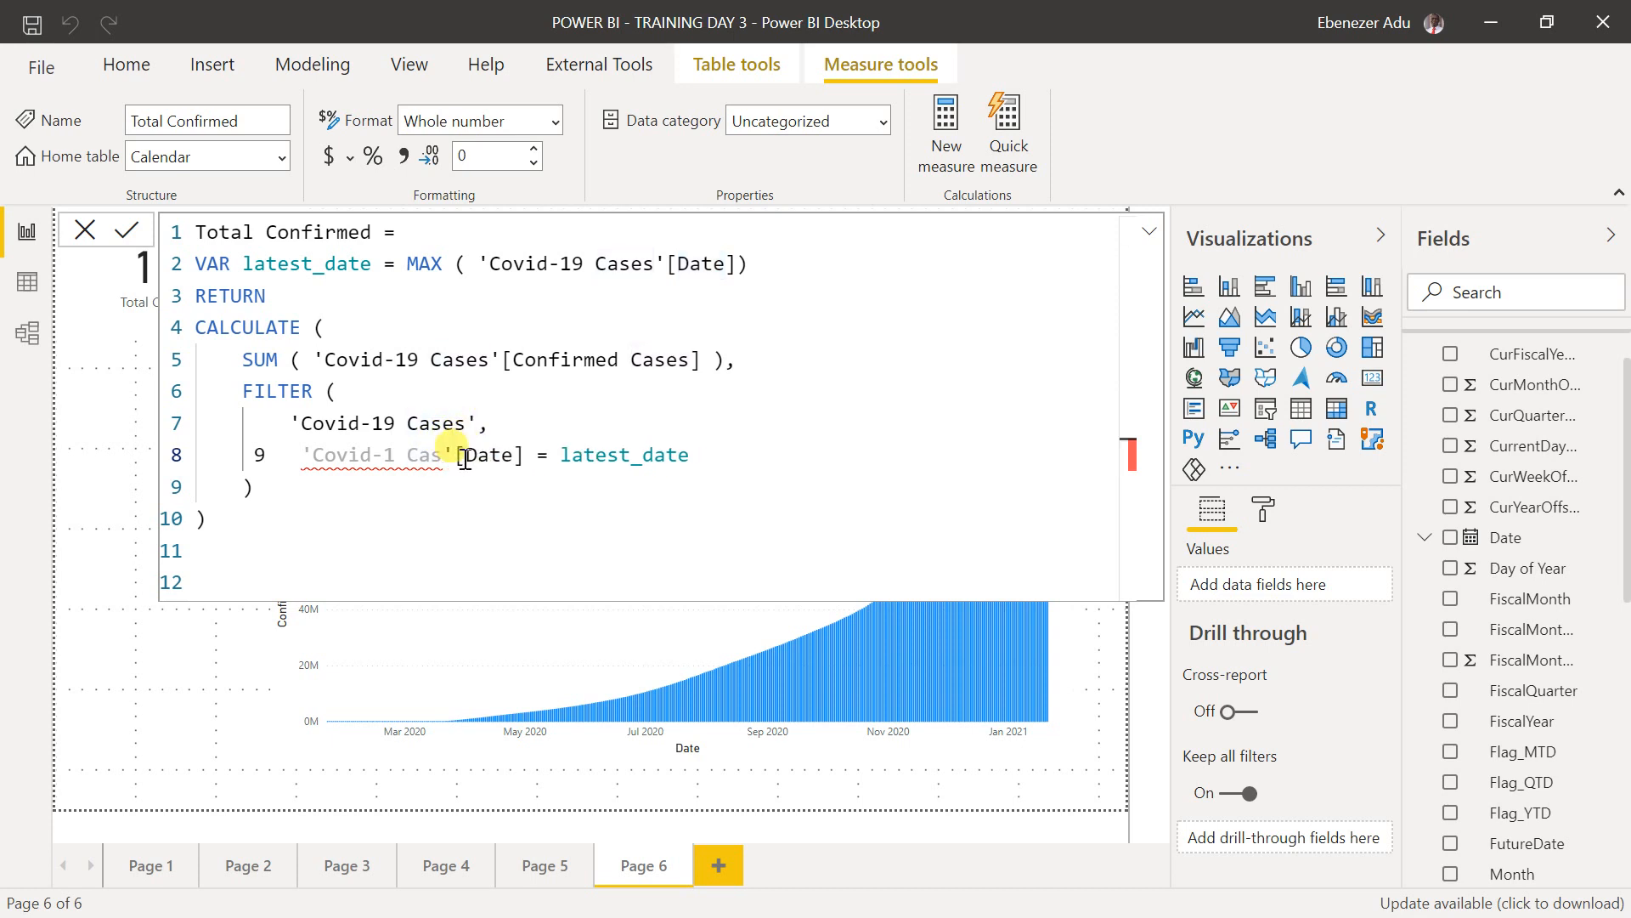
pyautogui.click(465, 459)
pyautogui.press('BackSpace')
pyautogui.press('BackSpace')
pyautogui.press('BackSpace')
pyautogui.press('BackSpace')
pyautogui.press('BackSpace')
pyautogui.press('BackSpace')
pyautogui.press('BackSpace')
pyautogui.press('BackSpace')
pyautogui.press('BackSpace')
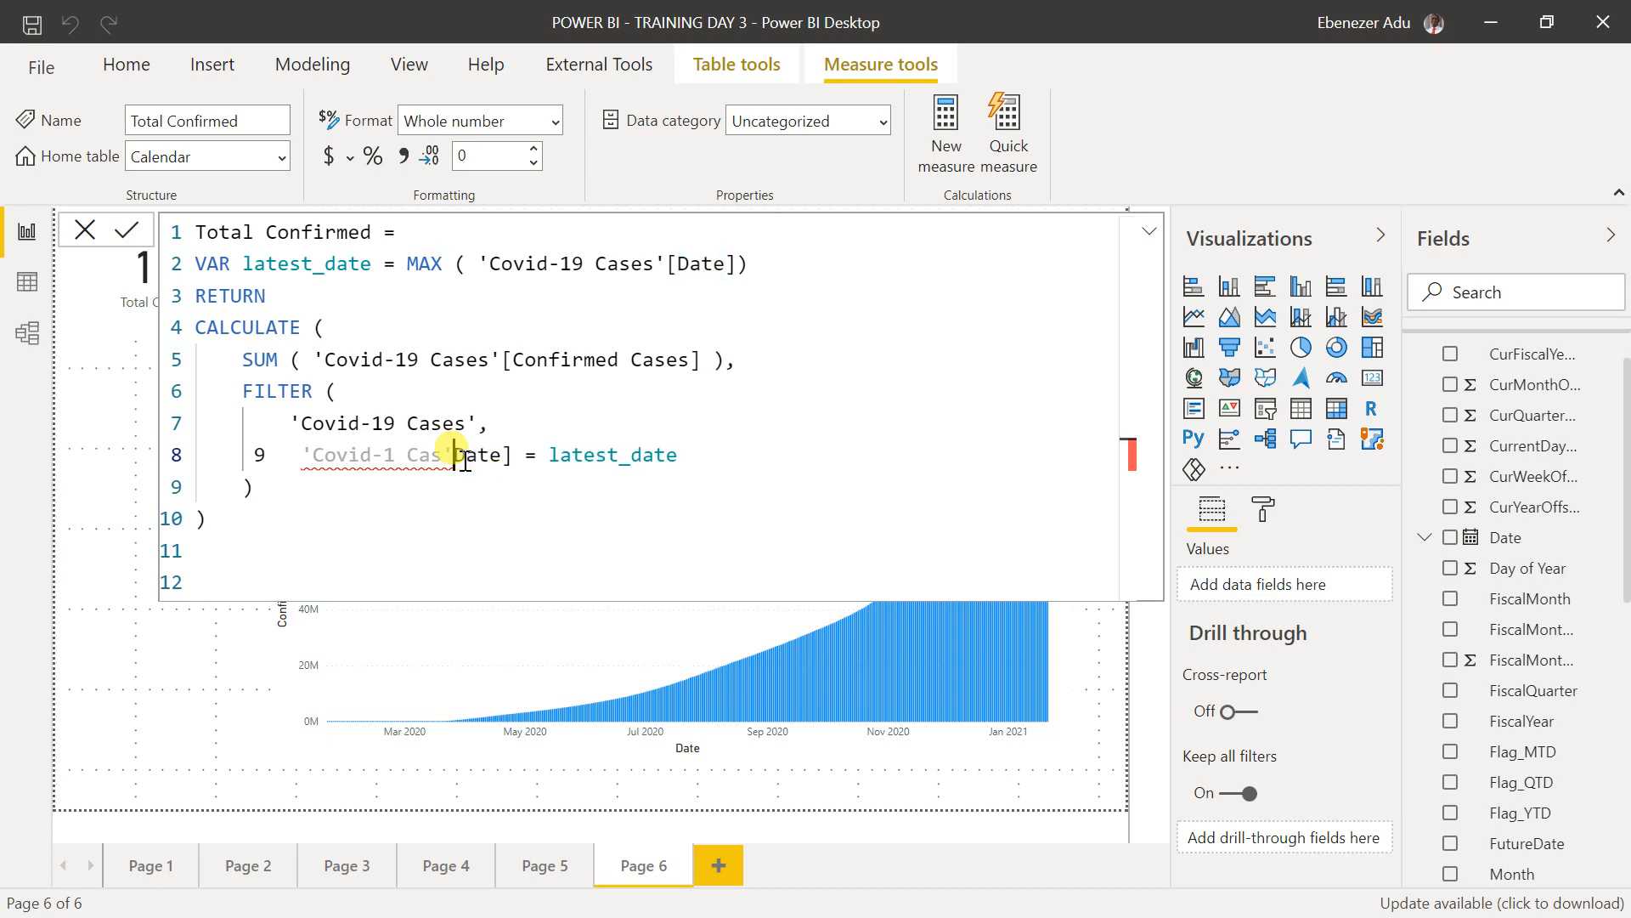
pyautogui.press('BackSpace')
pyautogui.press('BackSpace')
pyautogui.press('BackSpace')
pyautogui.press('BackSpace')
pyautogui.press('BackSpace')
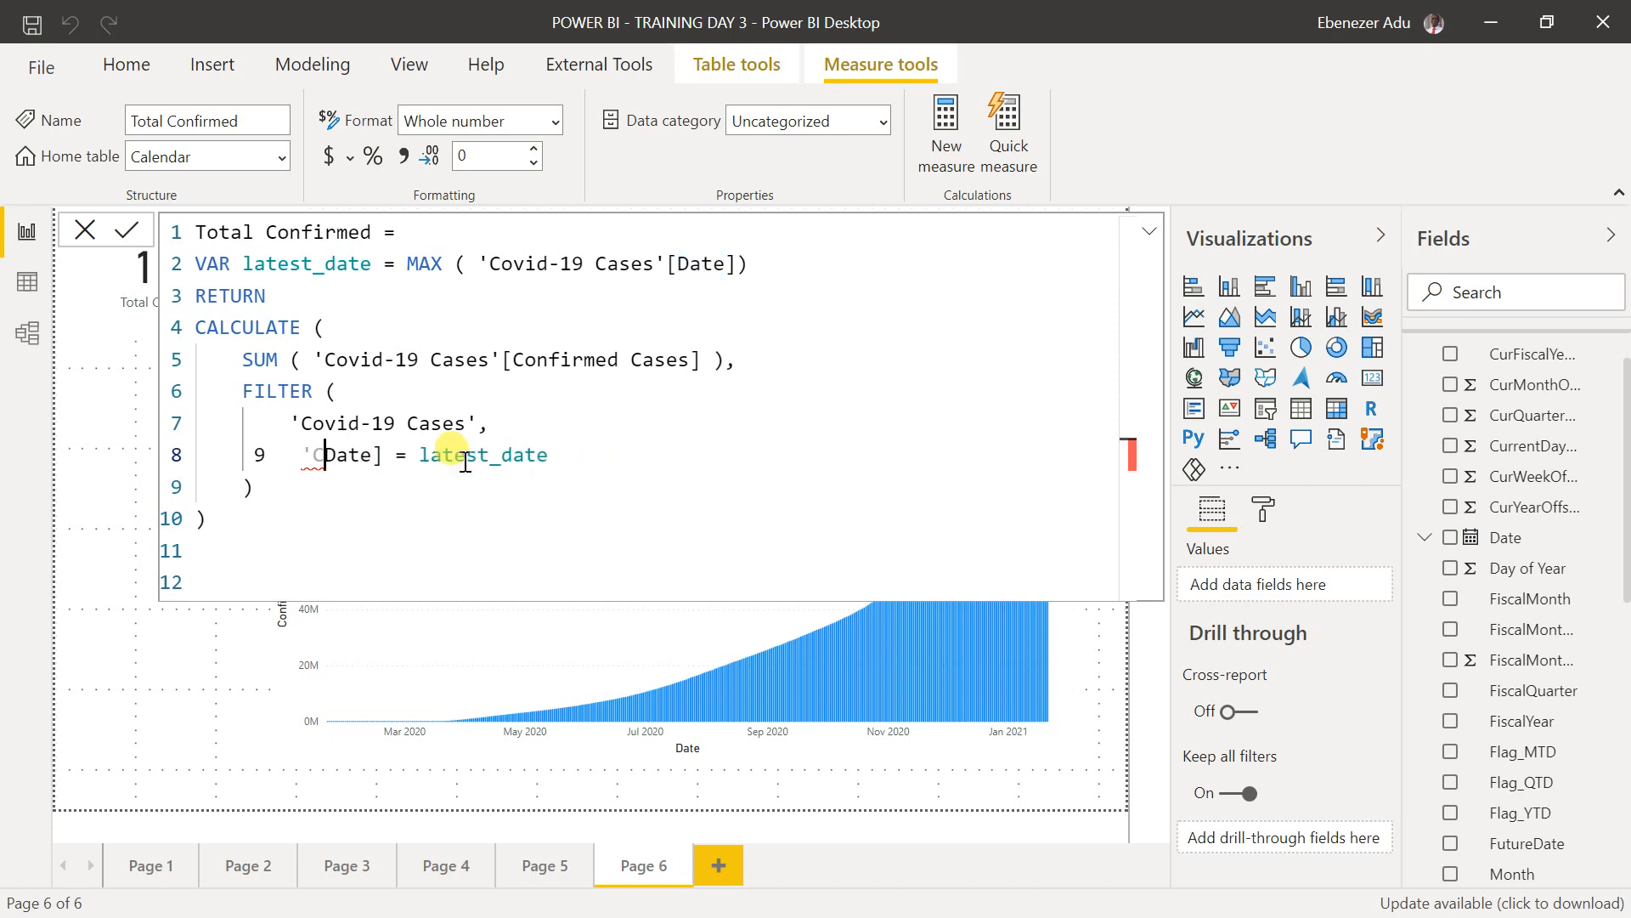
pyautogui.click(352, 459)
pyautogui.press('BackSpace')
pyautogui.press('BackSpace')
pyautogui.press('BackSpace')
pyautogui.press('BackSpace')
pyautogui.press('BackSpace')
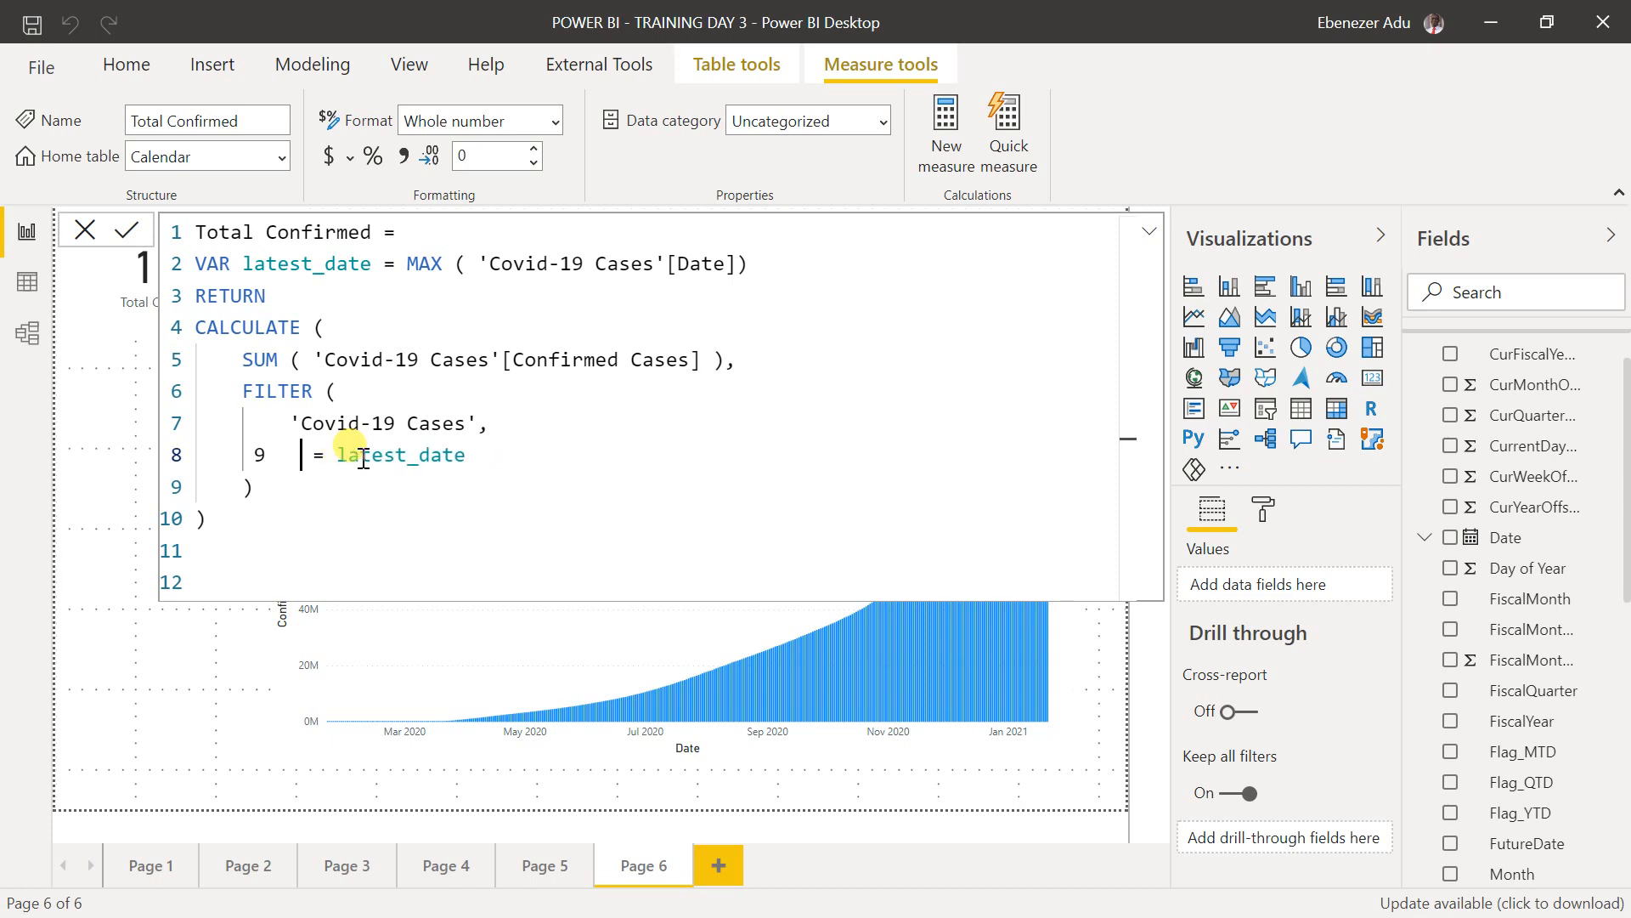
pyautogui.press('BackSpace')
pyautogui.press('BackSpace')
pyautogui.press('BackSpace')
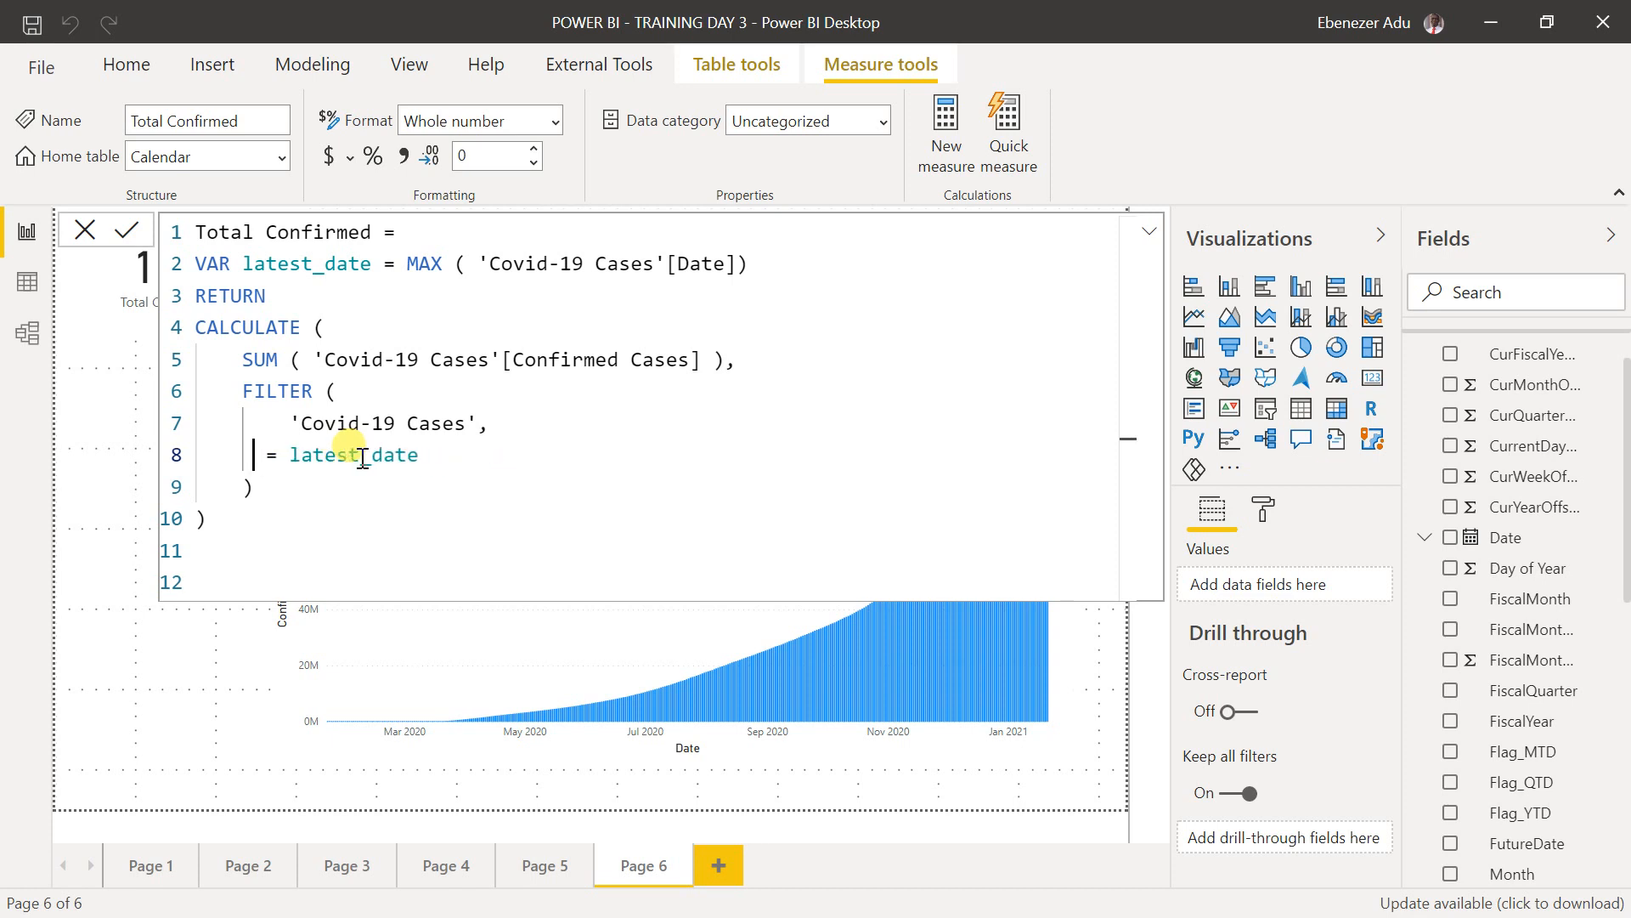
pyautogui.press('BackSpace')
pyautogui.press('BackSpace')
pyautogui.press('BackSpace')
pyautogui.press('BackSpace')
pyautogui.press('BackSpace')
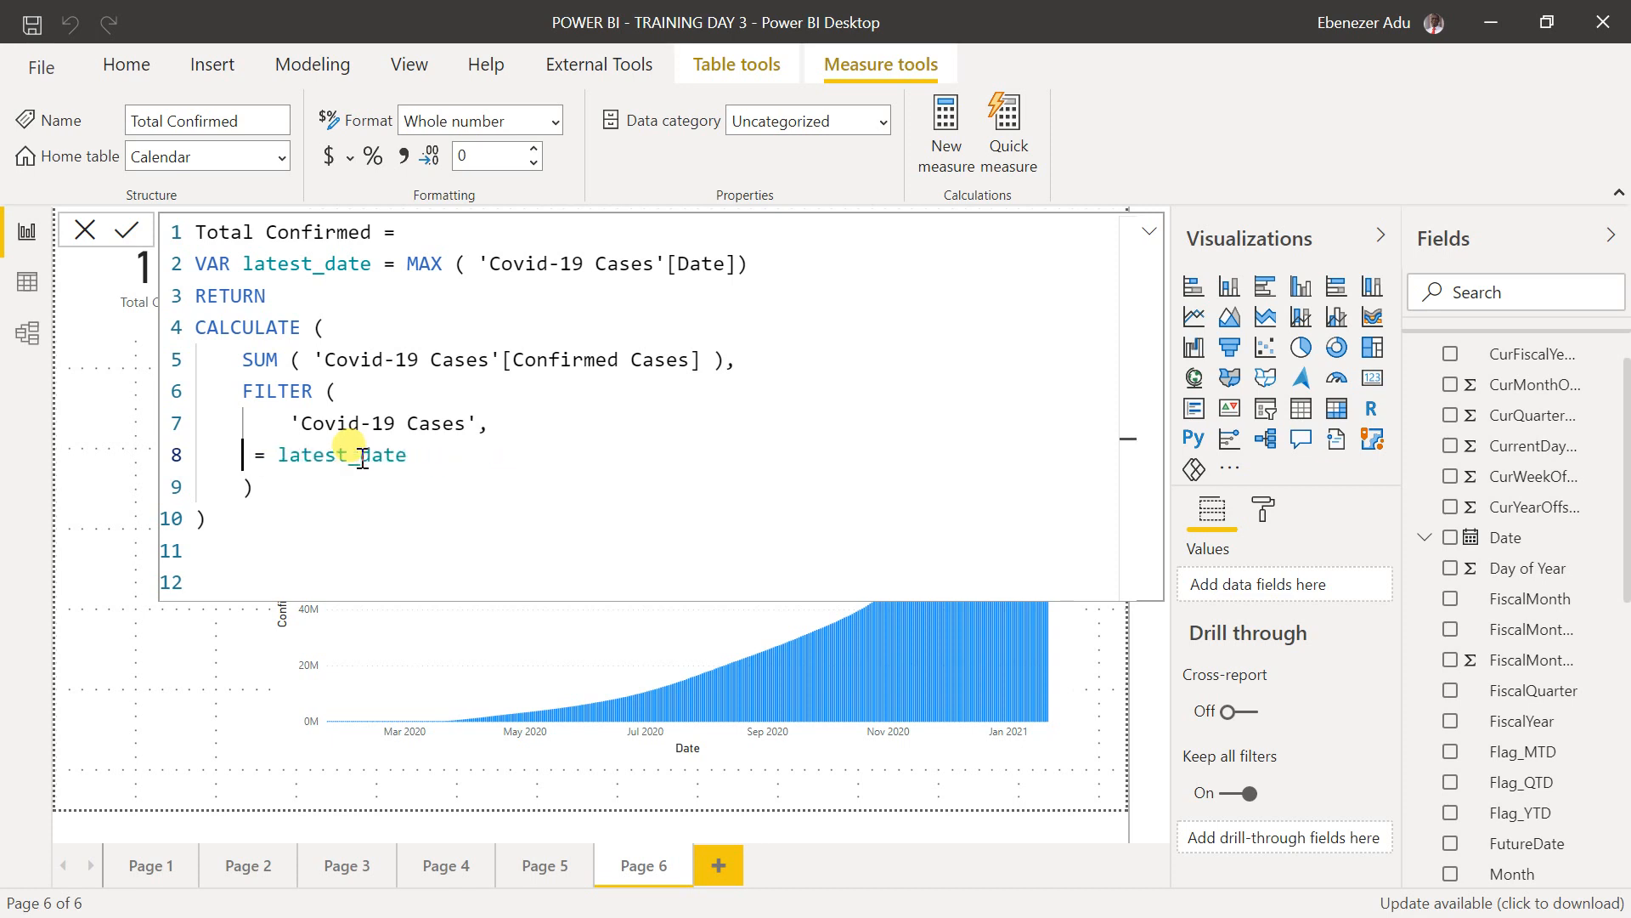
pyautogui.press('BackSpace')
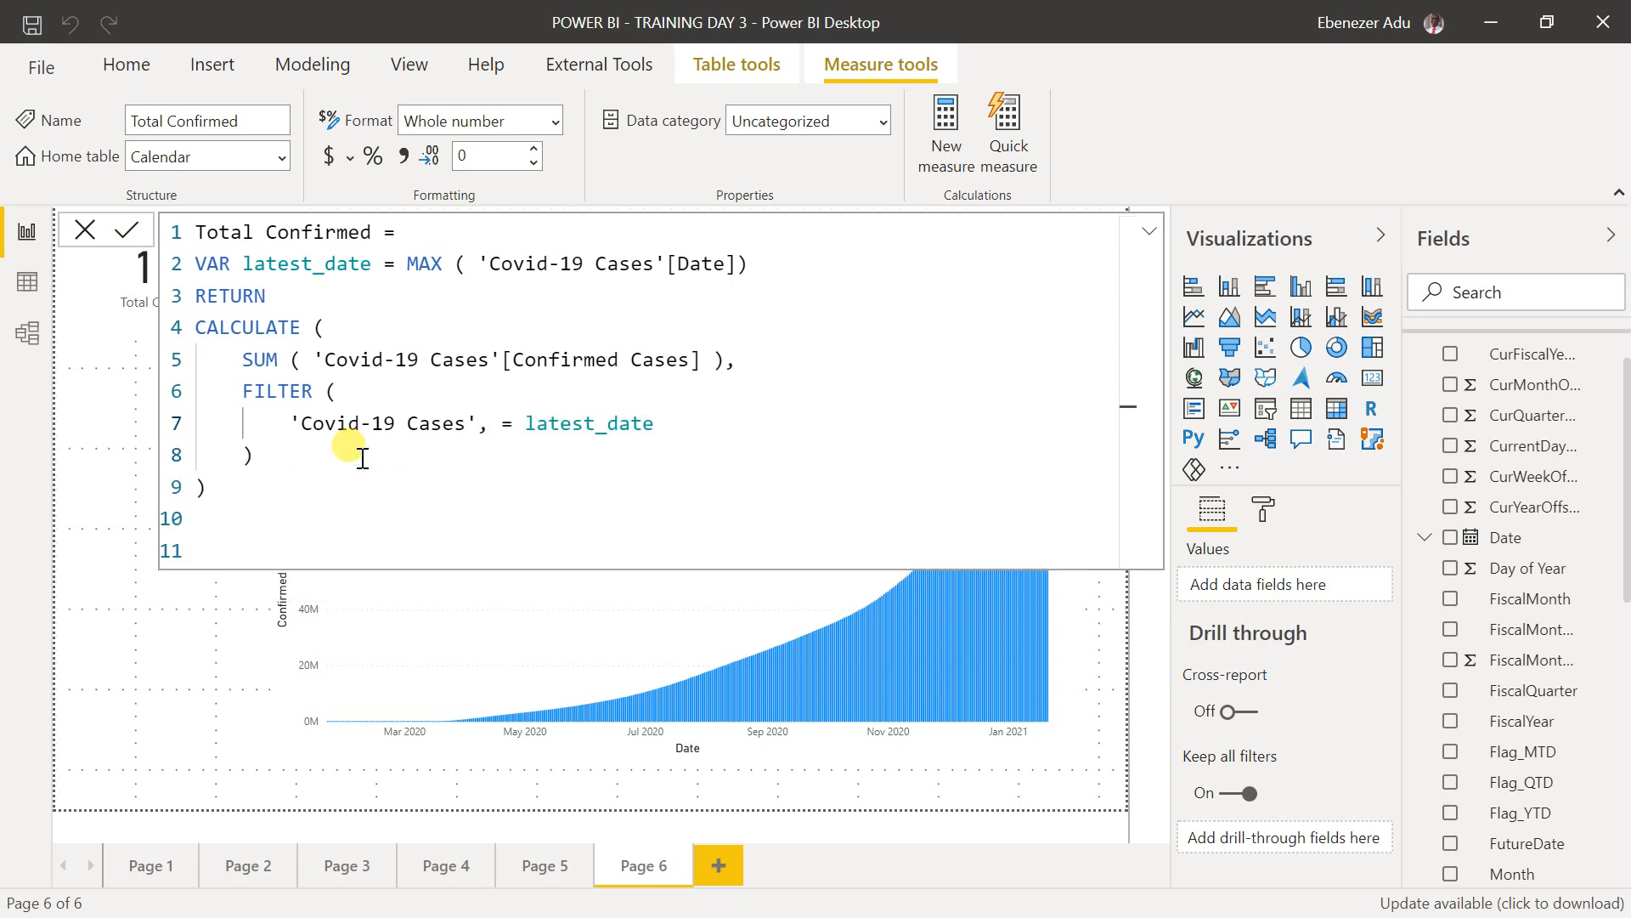
pyautogui.hotkey('shift', 'Return')
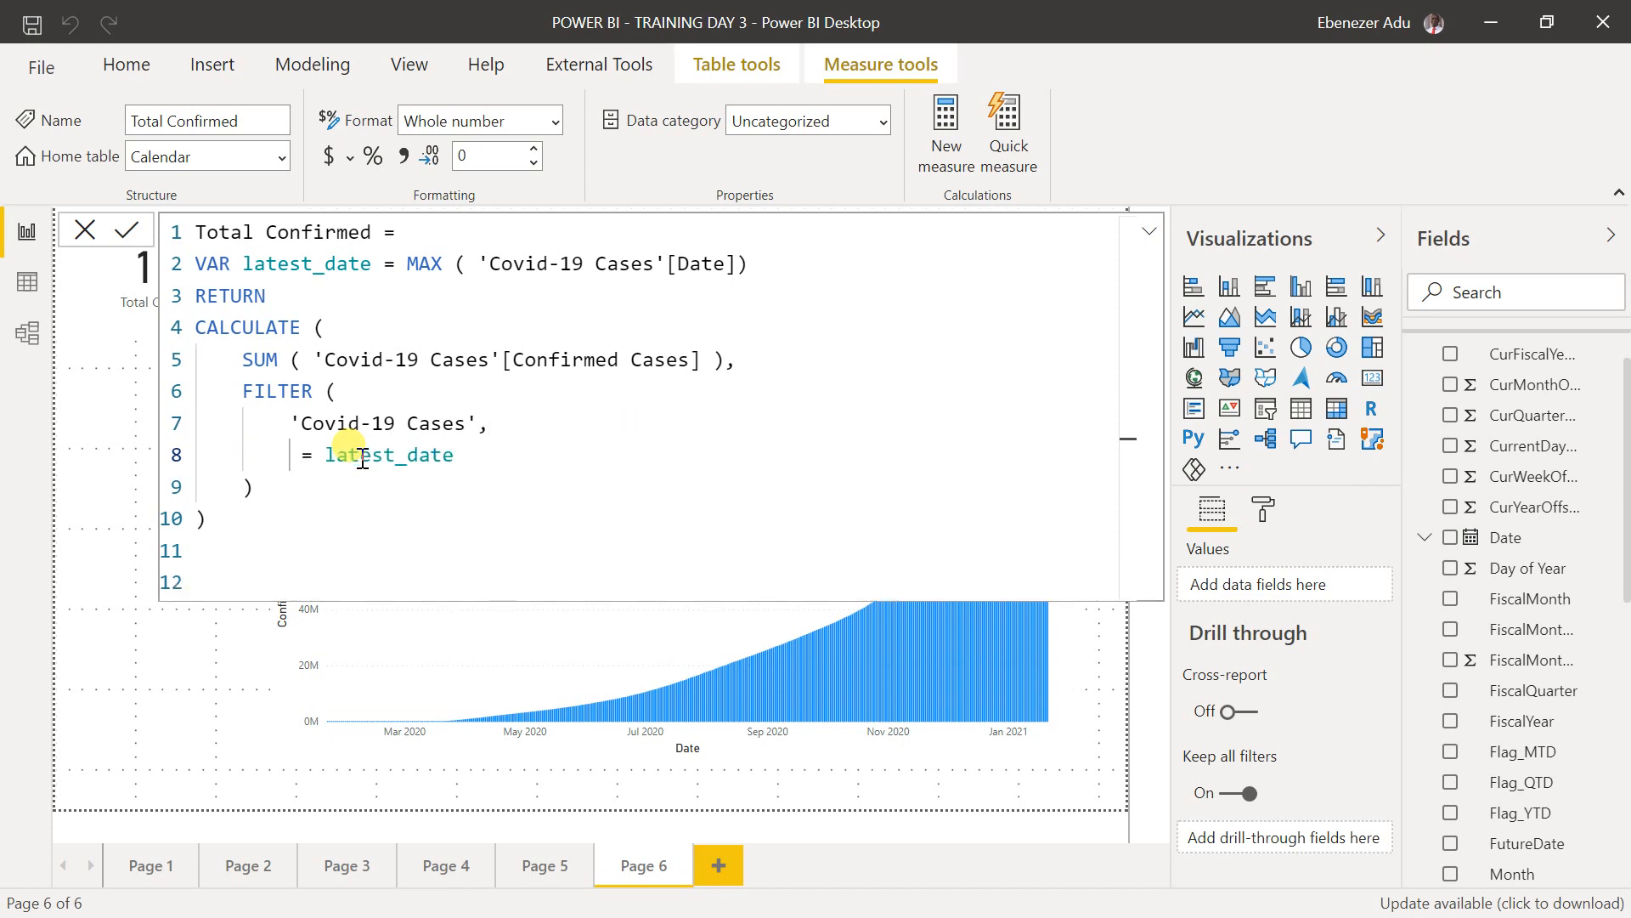
# - Enter 'Covid-19 Cases'[Confirmed Cases] as the column compared with latest_date, commit the Total Confirmed measure and close its formula
pyautogui.write('c ')
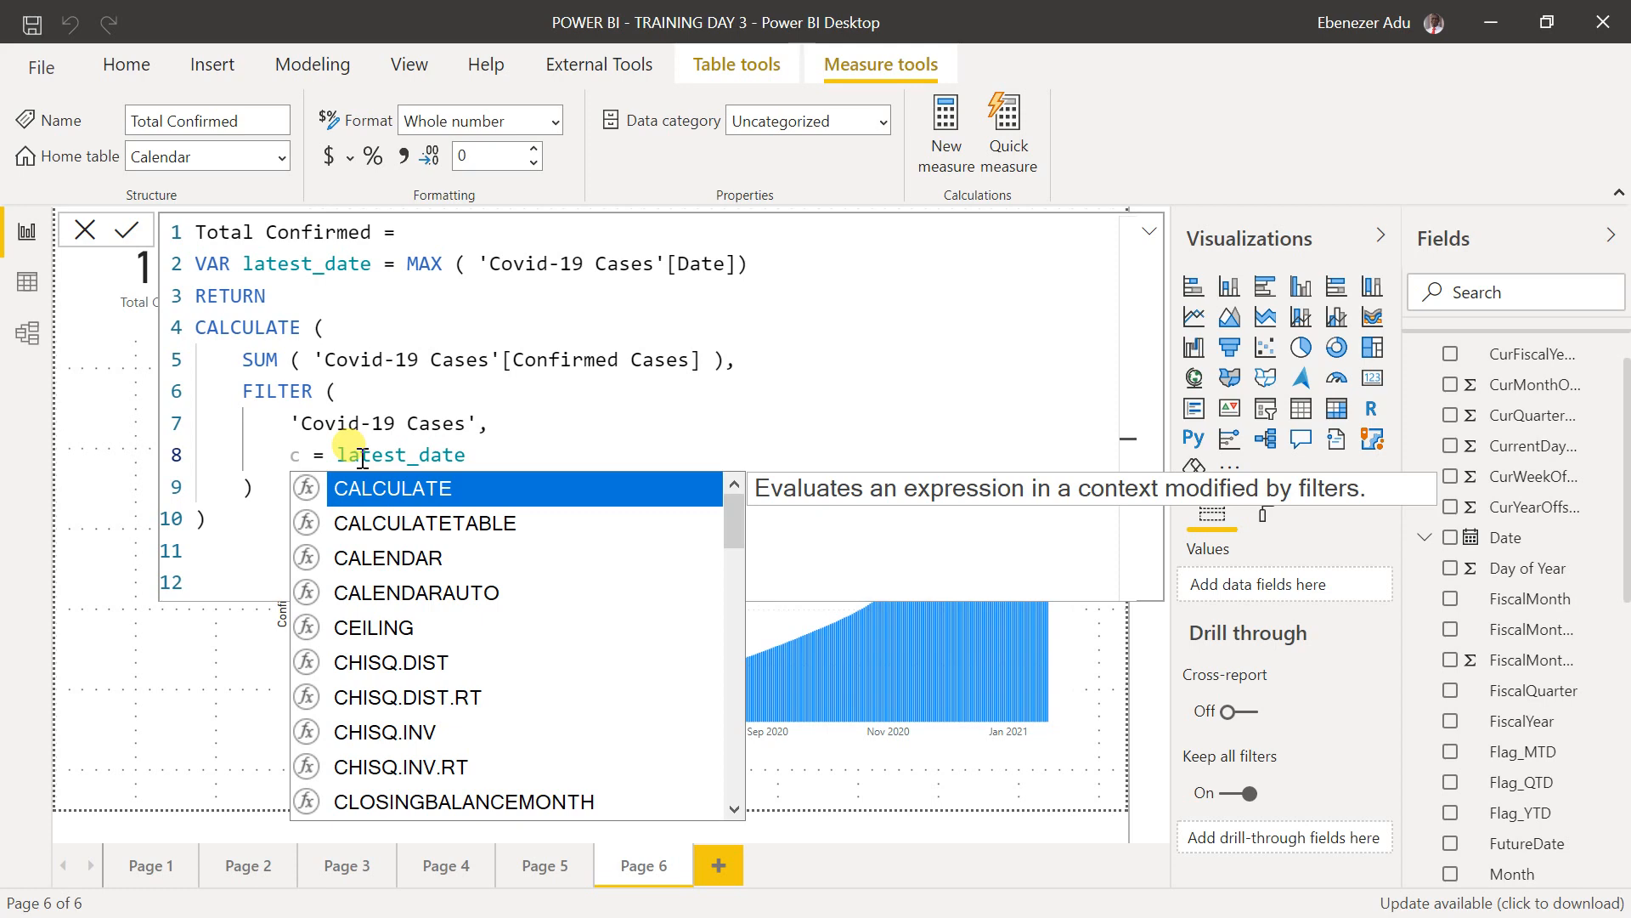
pyautogui.write('ovi')
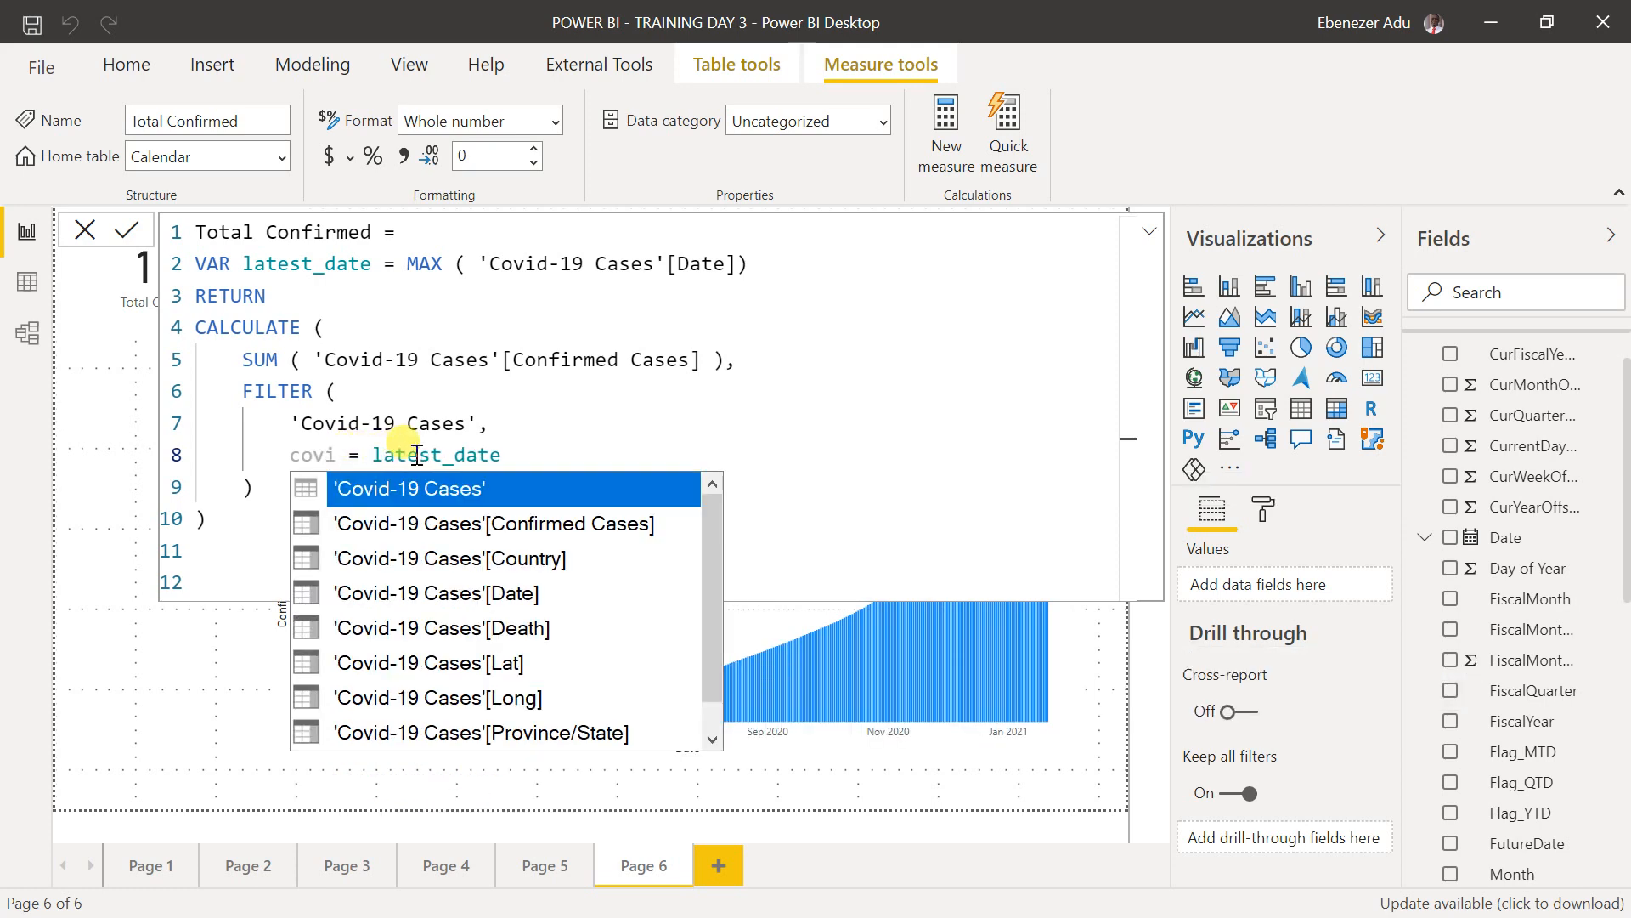
pyautogui.click(530, 524)
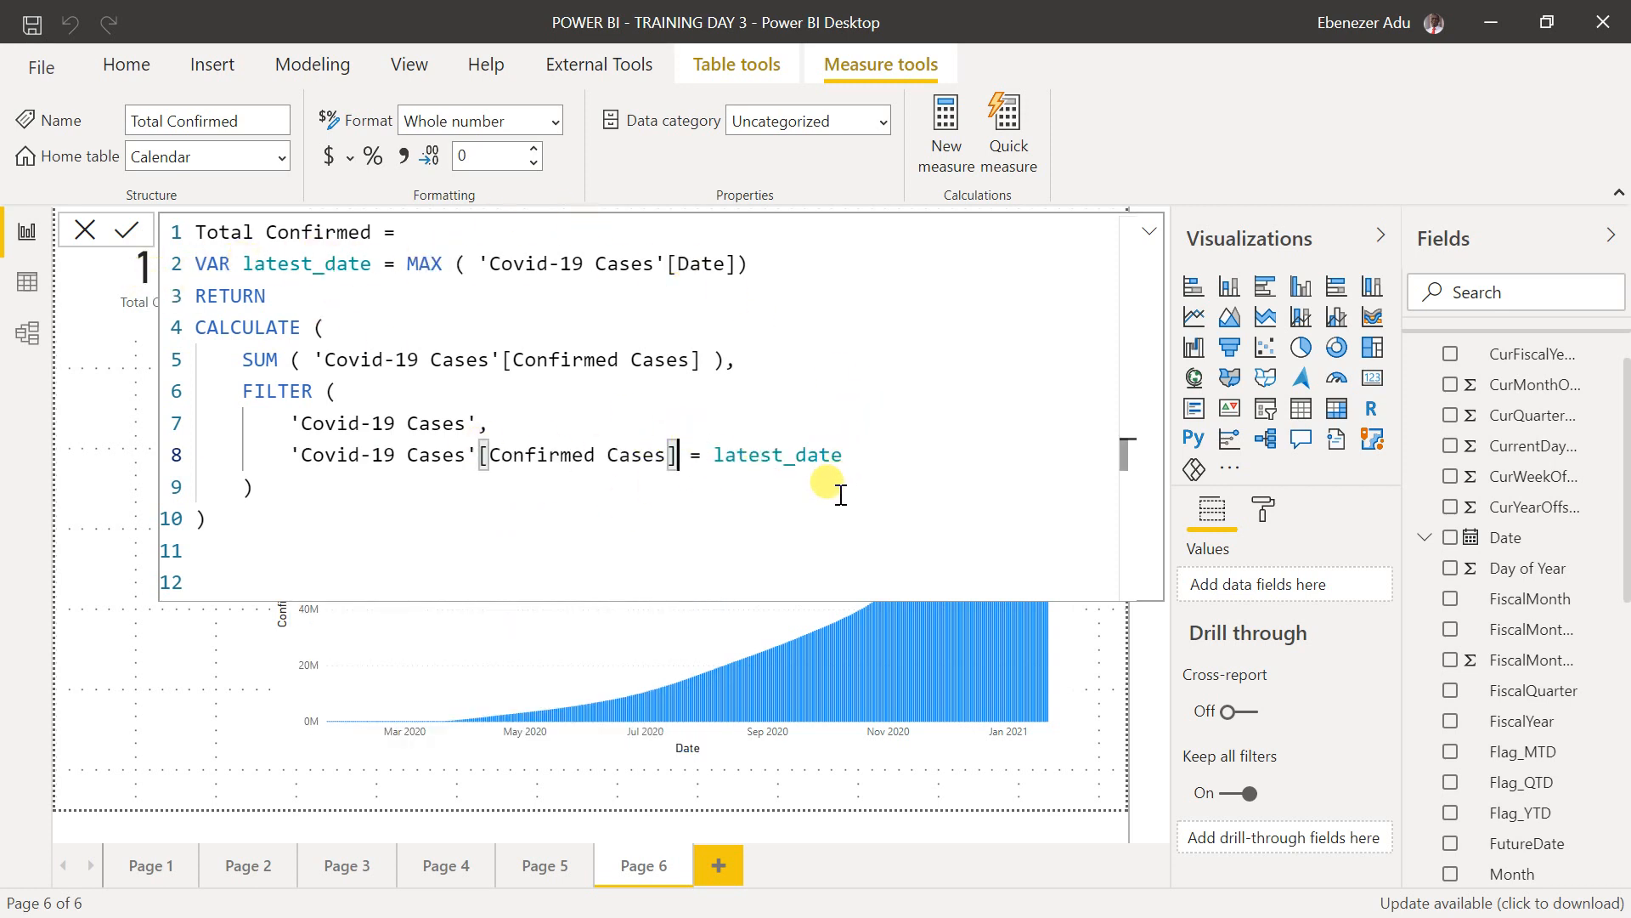
pyautogui.click(398, 554)
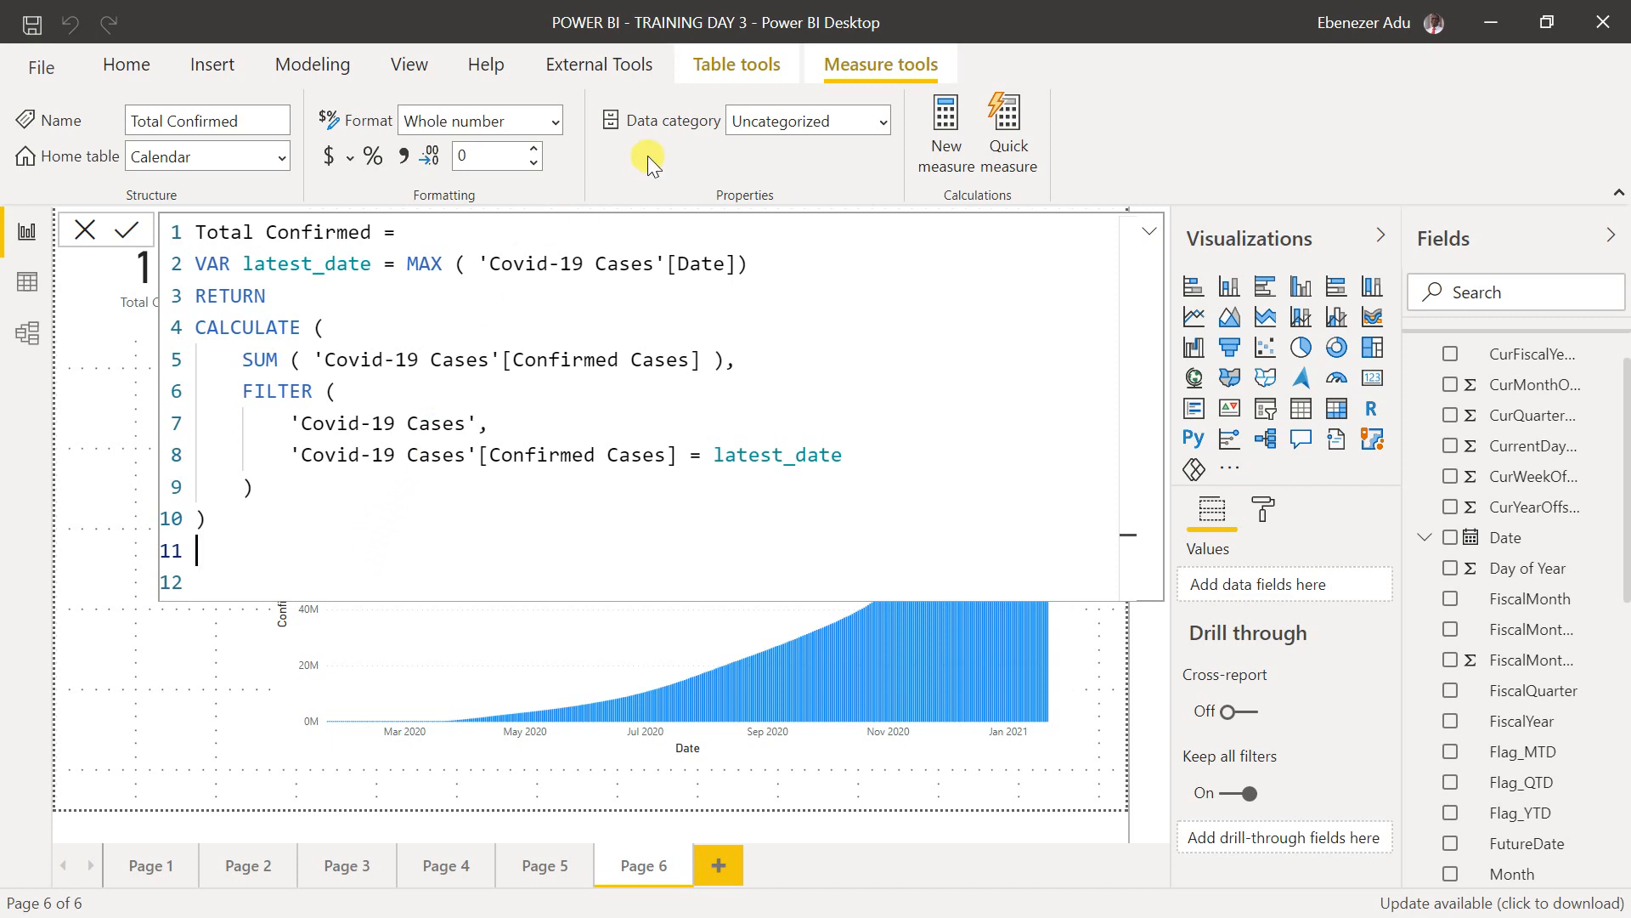
pyautogui.press('Return')
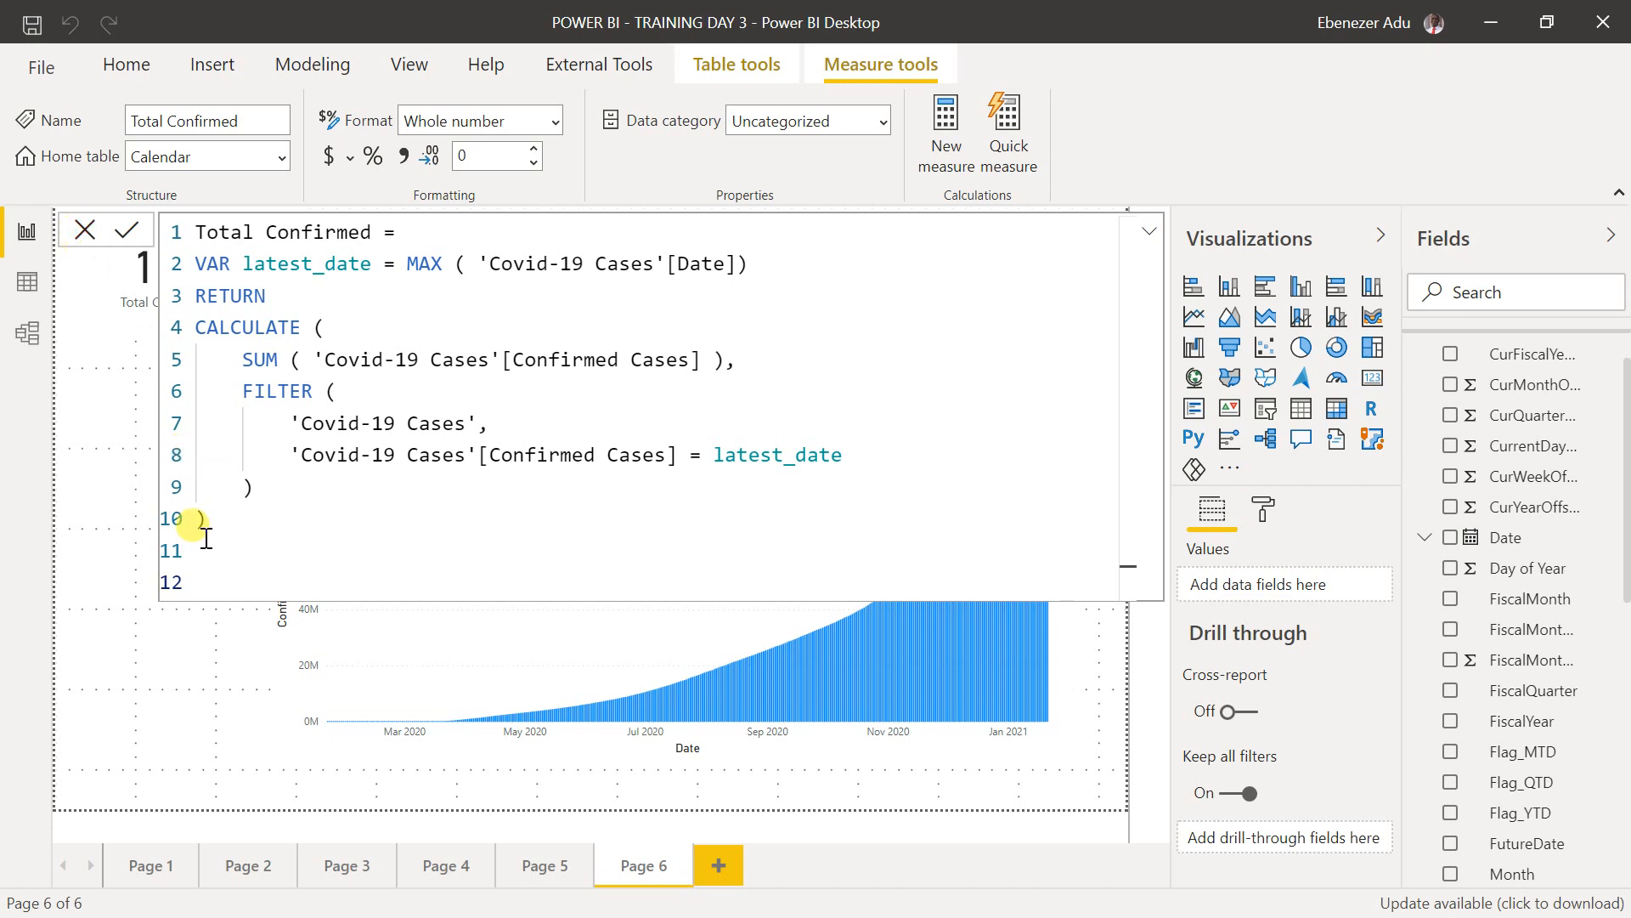
pyautogui.click(85, 230)
pyautogui.click(100, 241)
pyautogui.click(674, 319)
# - Collapse the Calendar table in the field list and leave nothing selected on the report page
pyautogui.scroll(-5, 1474, 481)
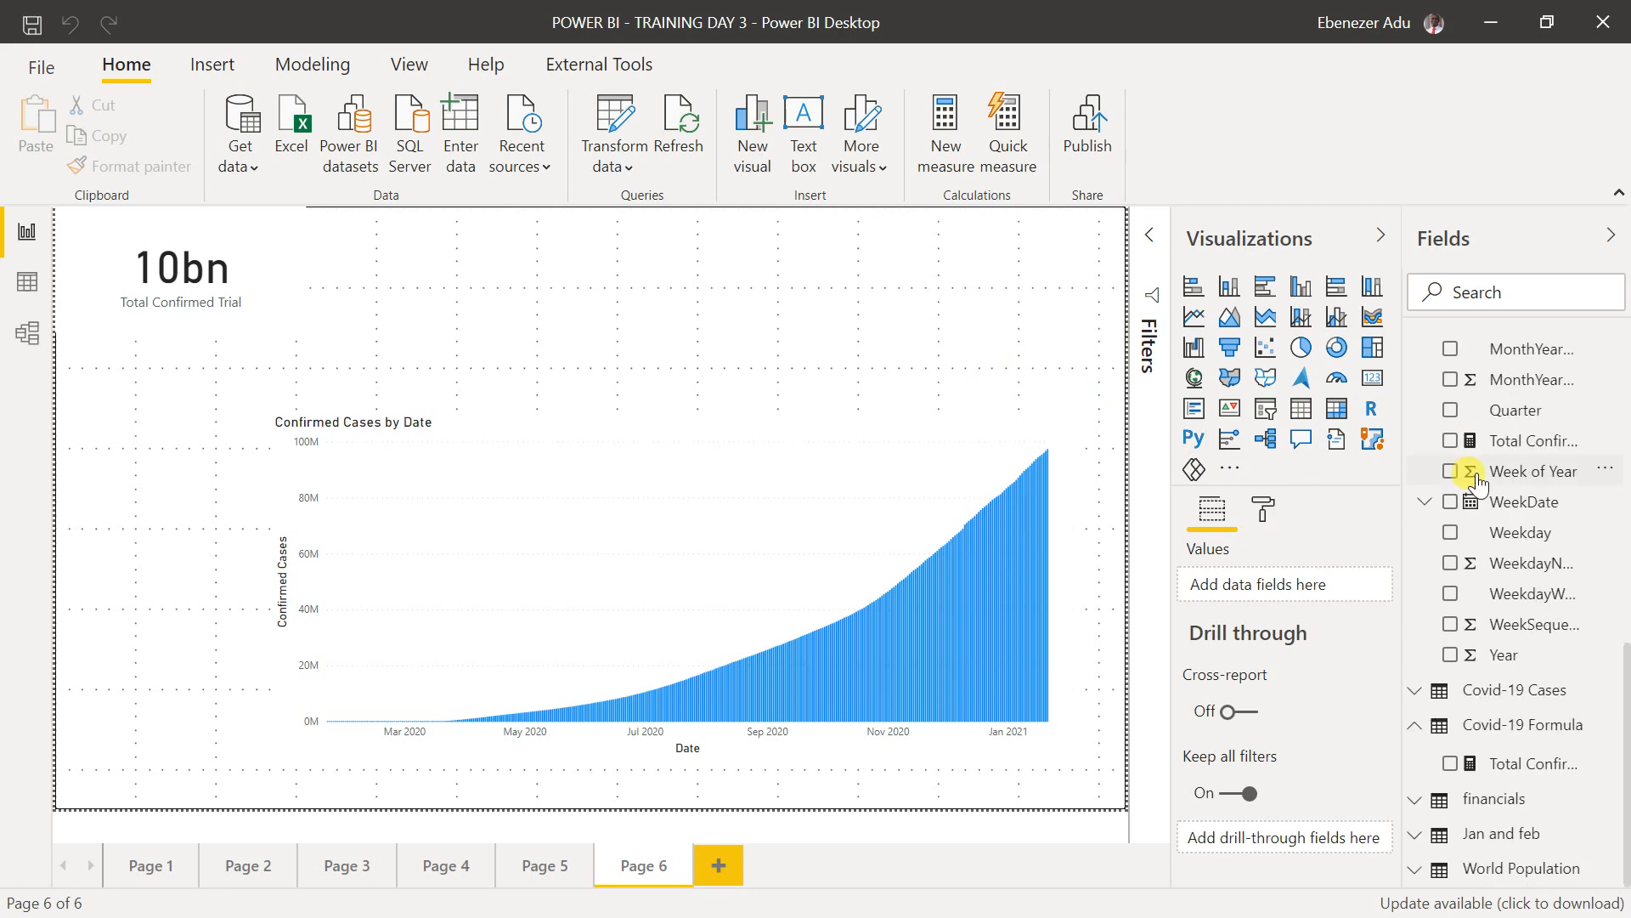
pyautogui.scroll(10, 1482, 509)
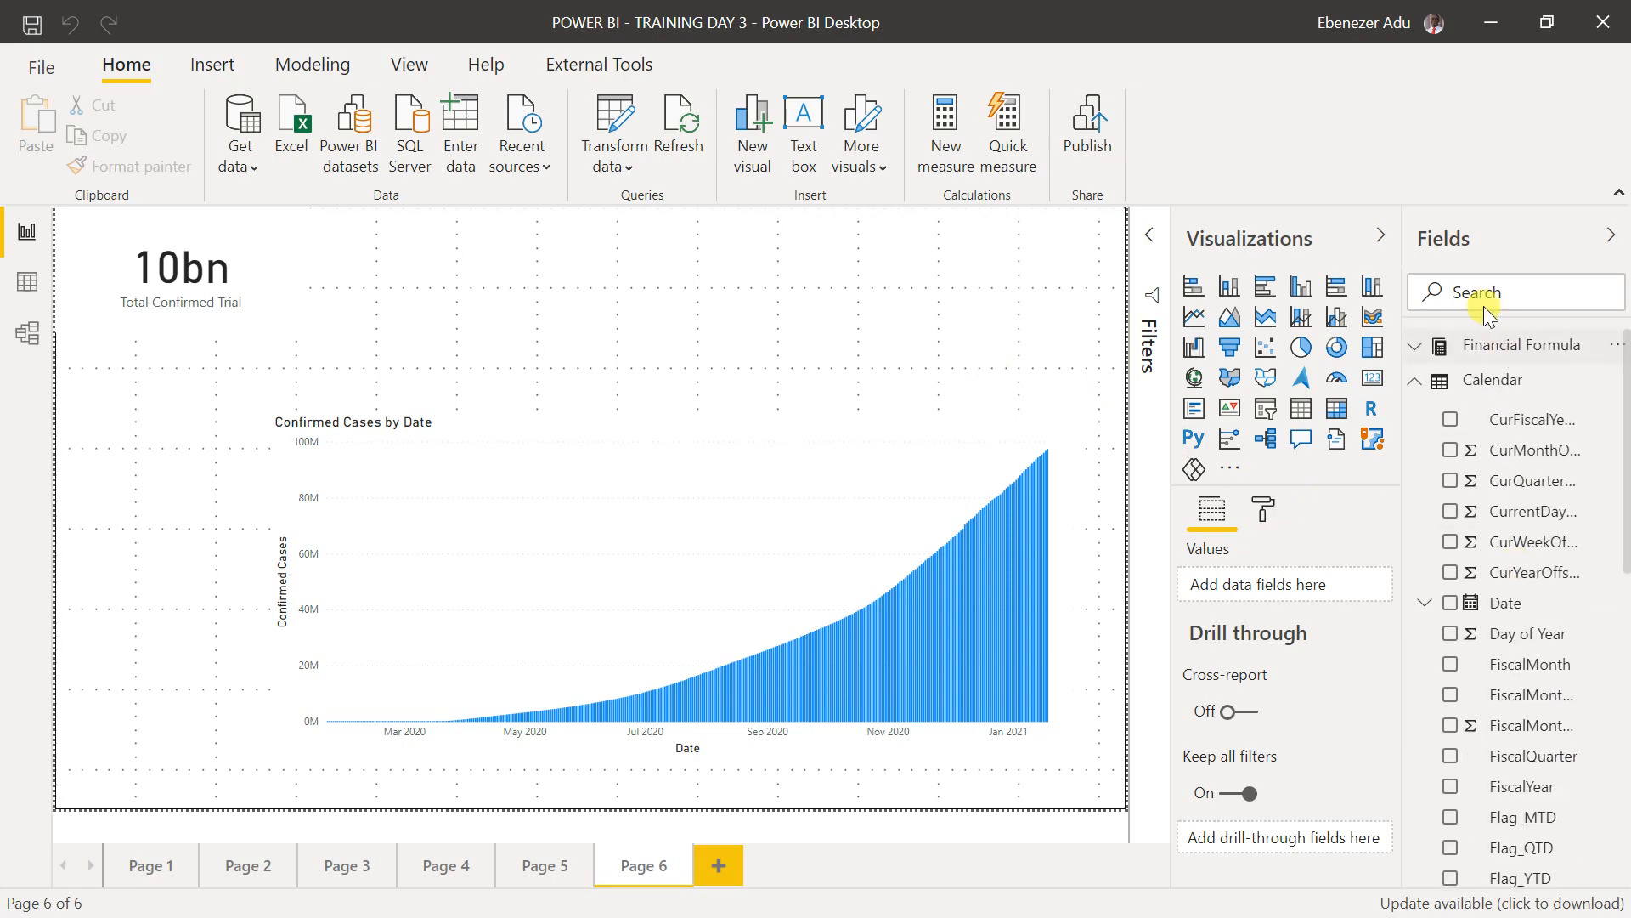
pyautogui.click(1415, 379)
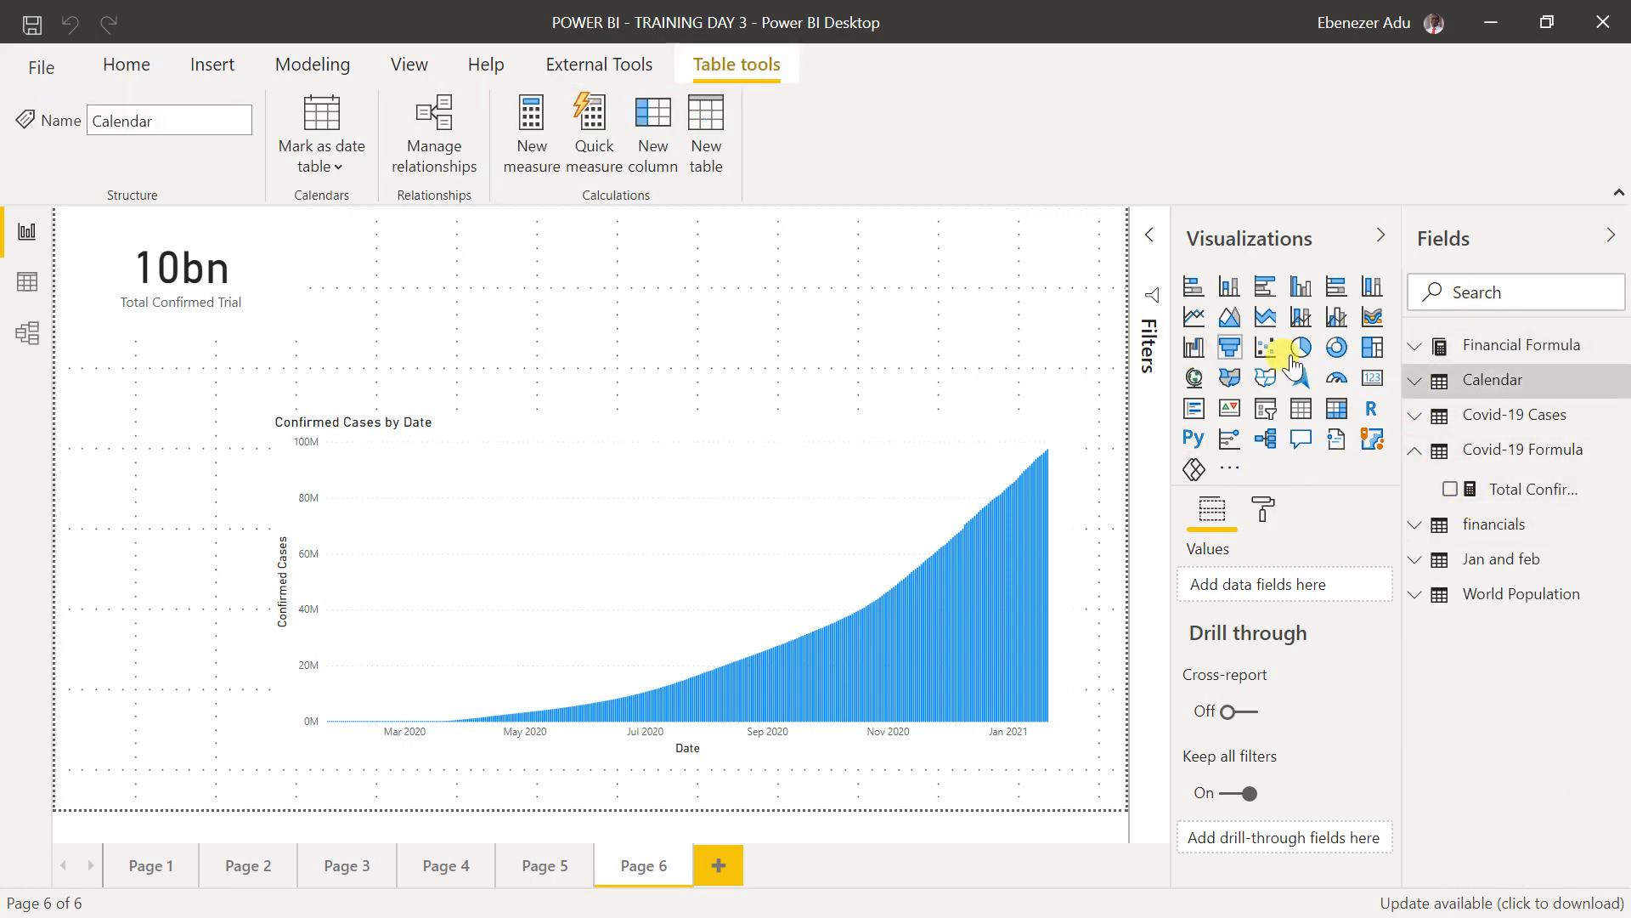
pyautogui.click(694, 282)
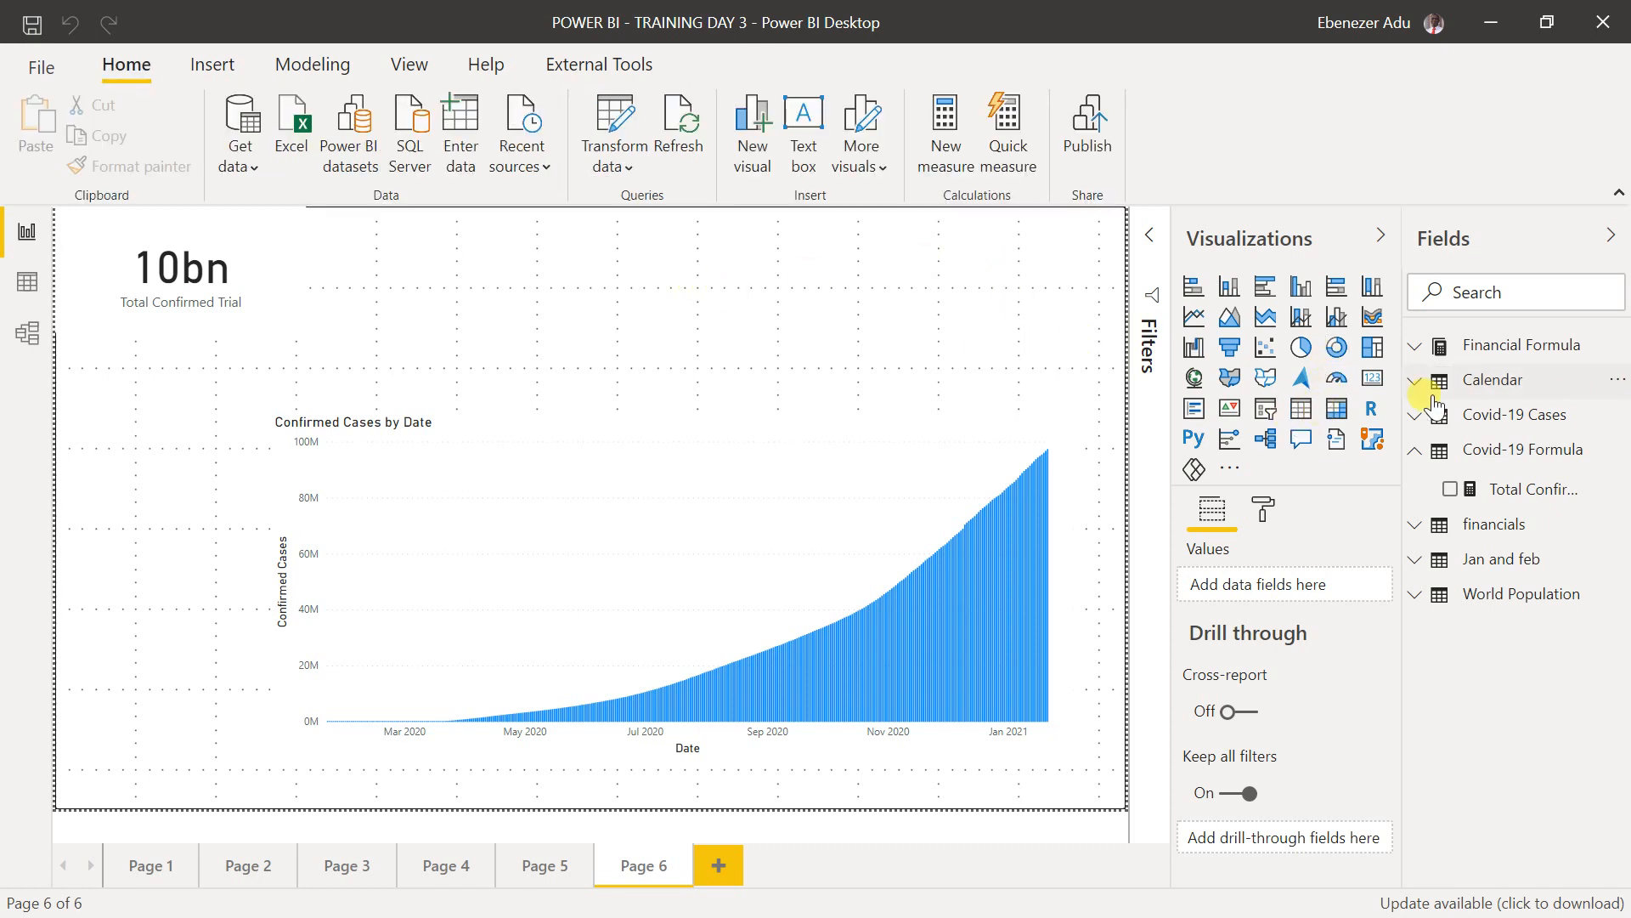
# - Add a card visual with the Total Confirmed Trial measure and display that measure's formula
pyautogui.click(1372, 377)
pyautogui.click(1450, 490)
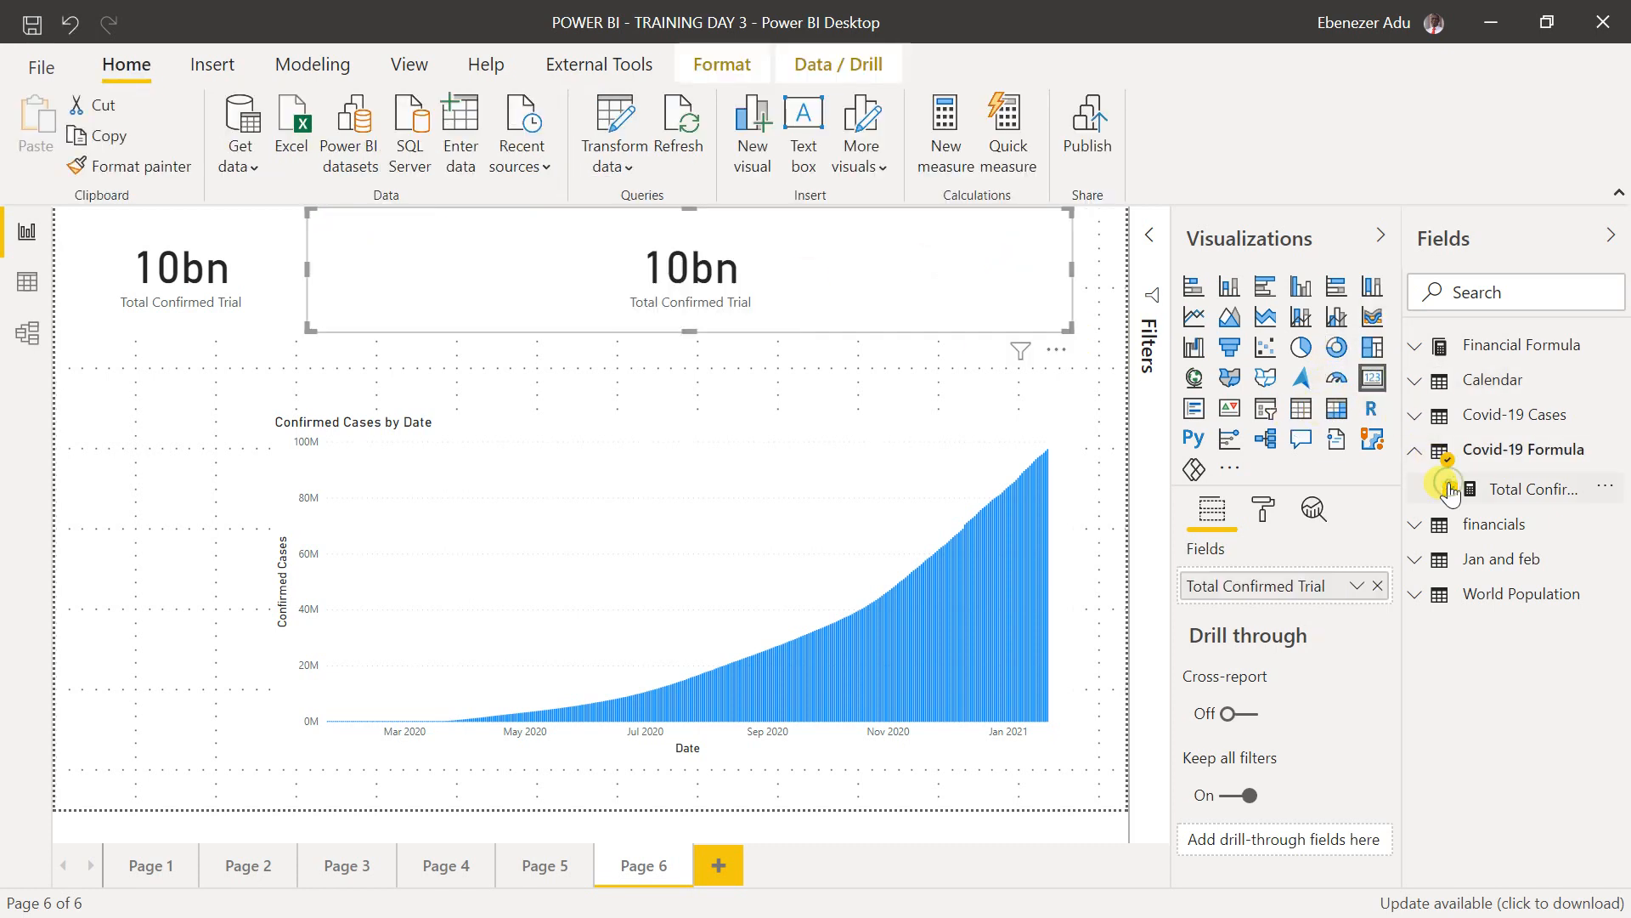
pyautogui.click(1529, 493)
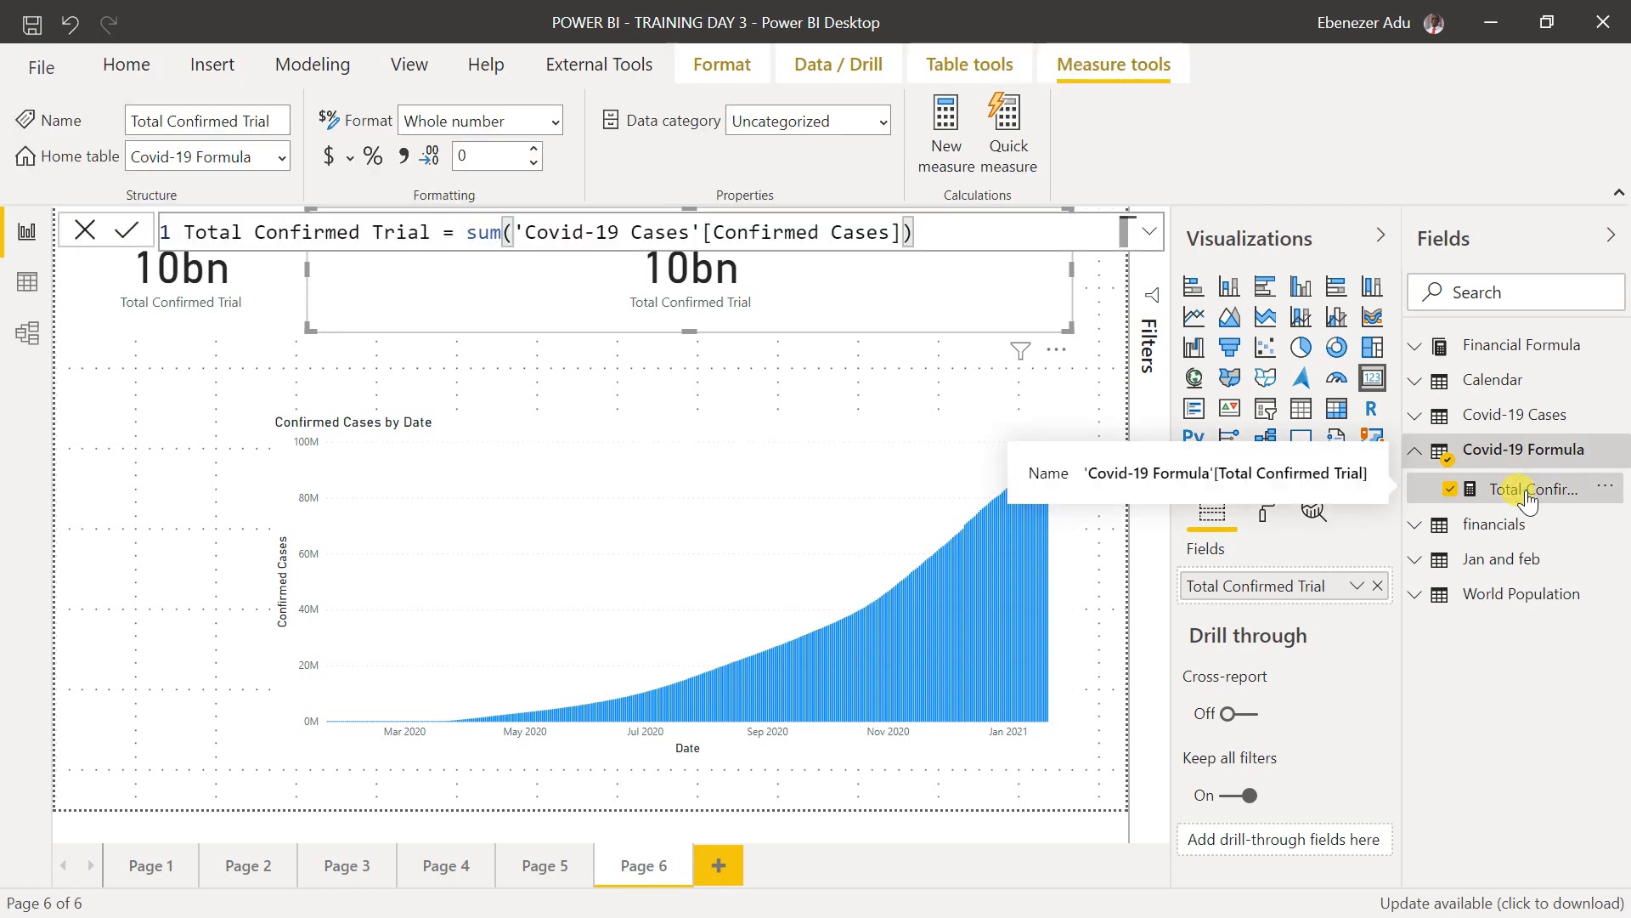
# - Search the fields for "tota" and change the Total Confirmed measure's home table to Covid-19 Formula
pyautogui.click(1459, 274)
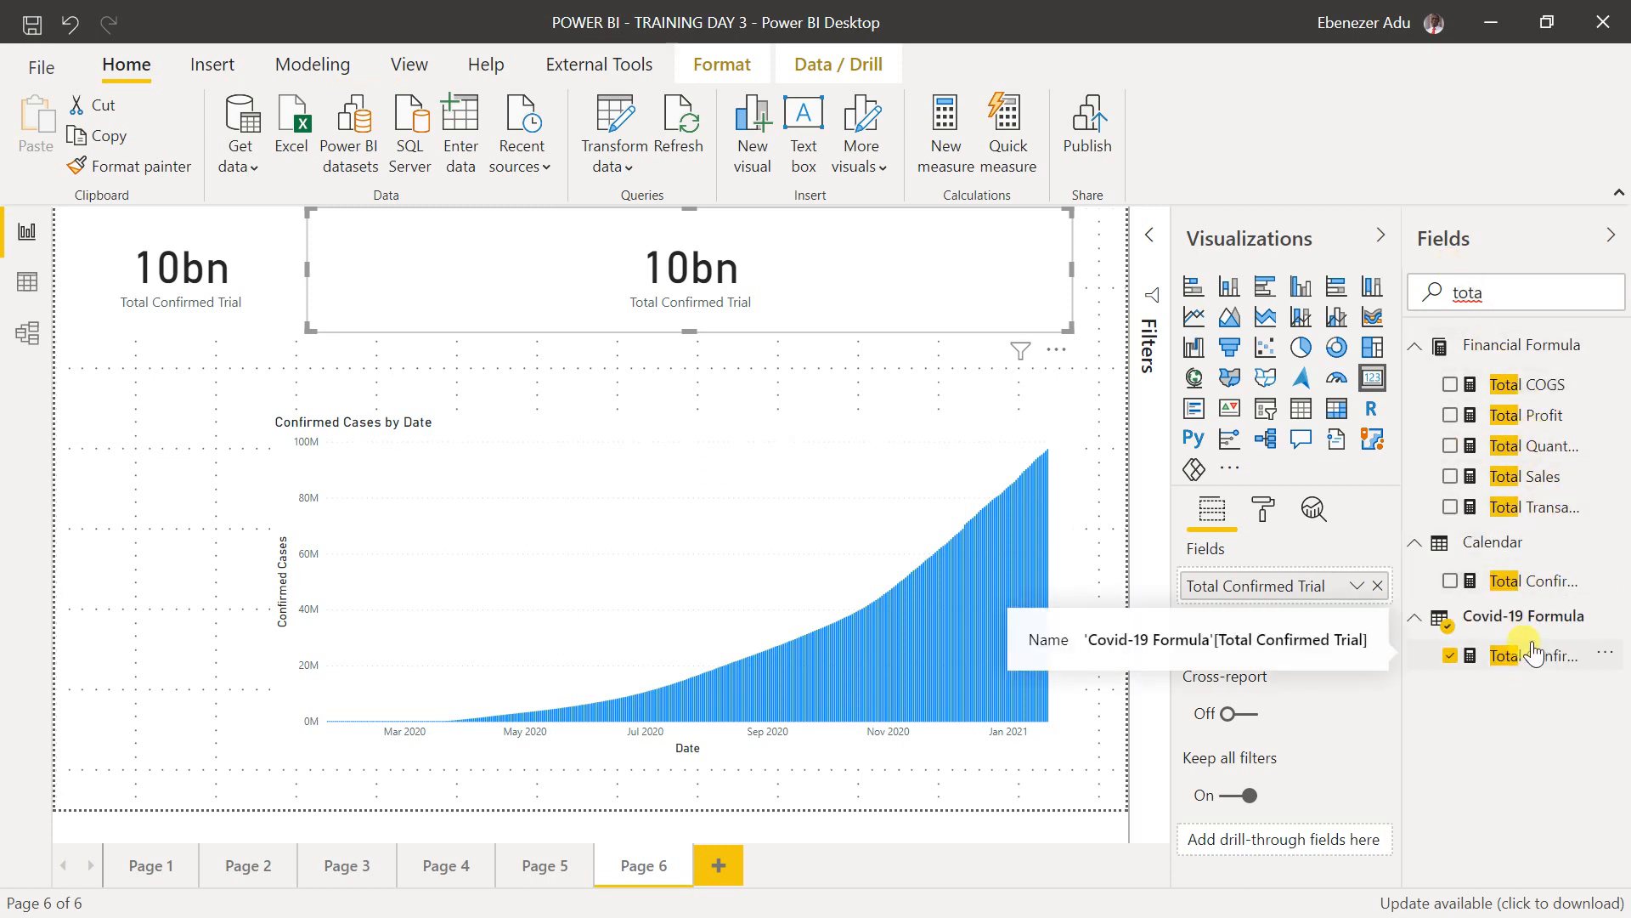
pyautogui.click(1529, 586)
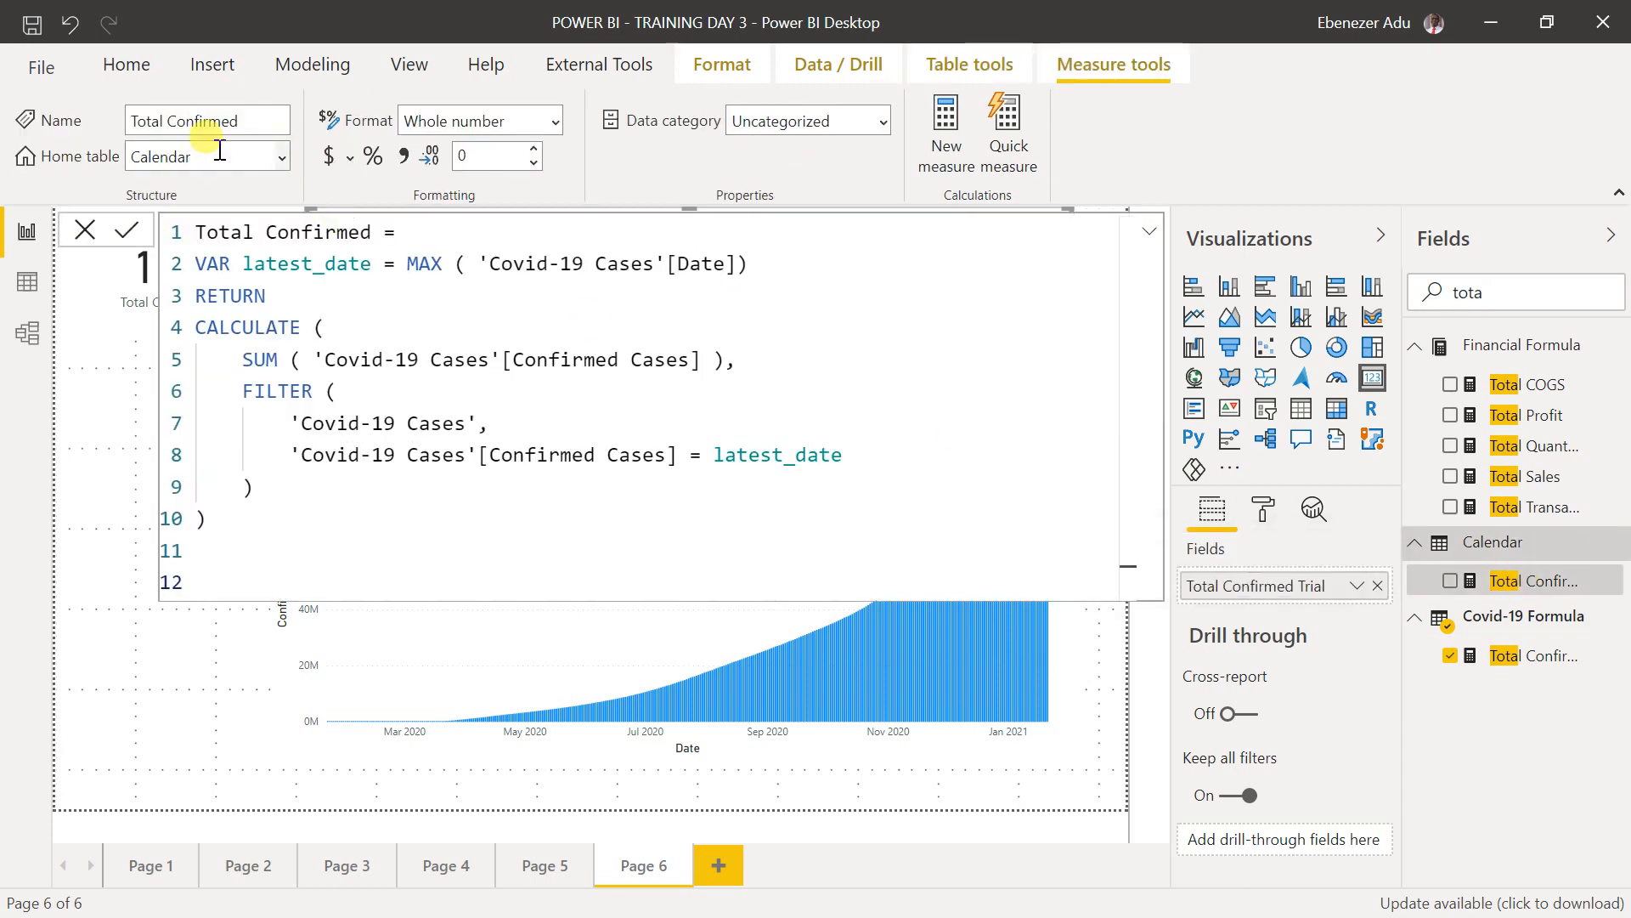
pyautogui.click(282, 159)
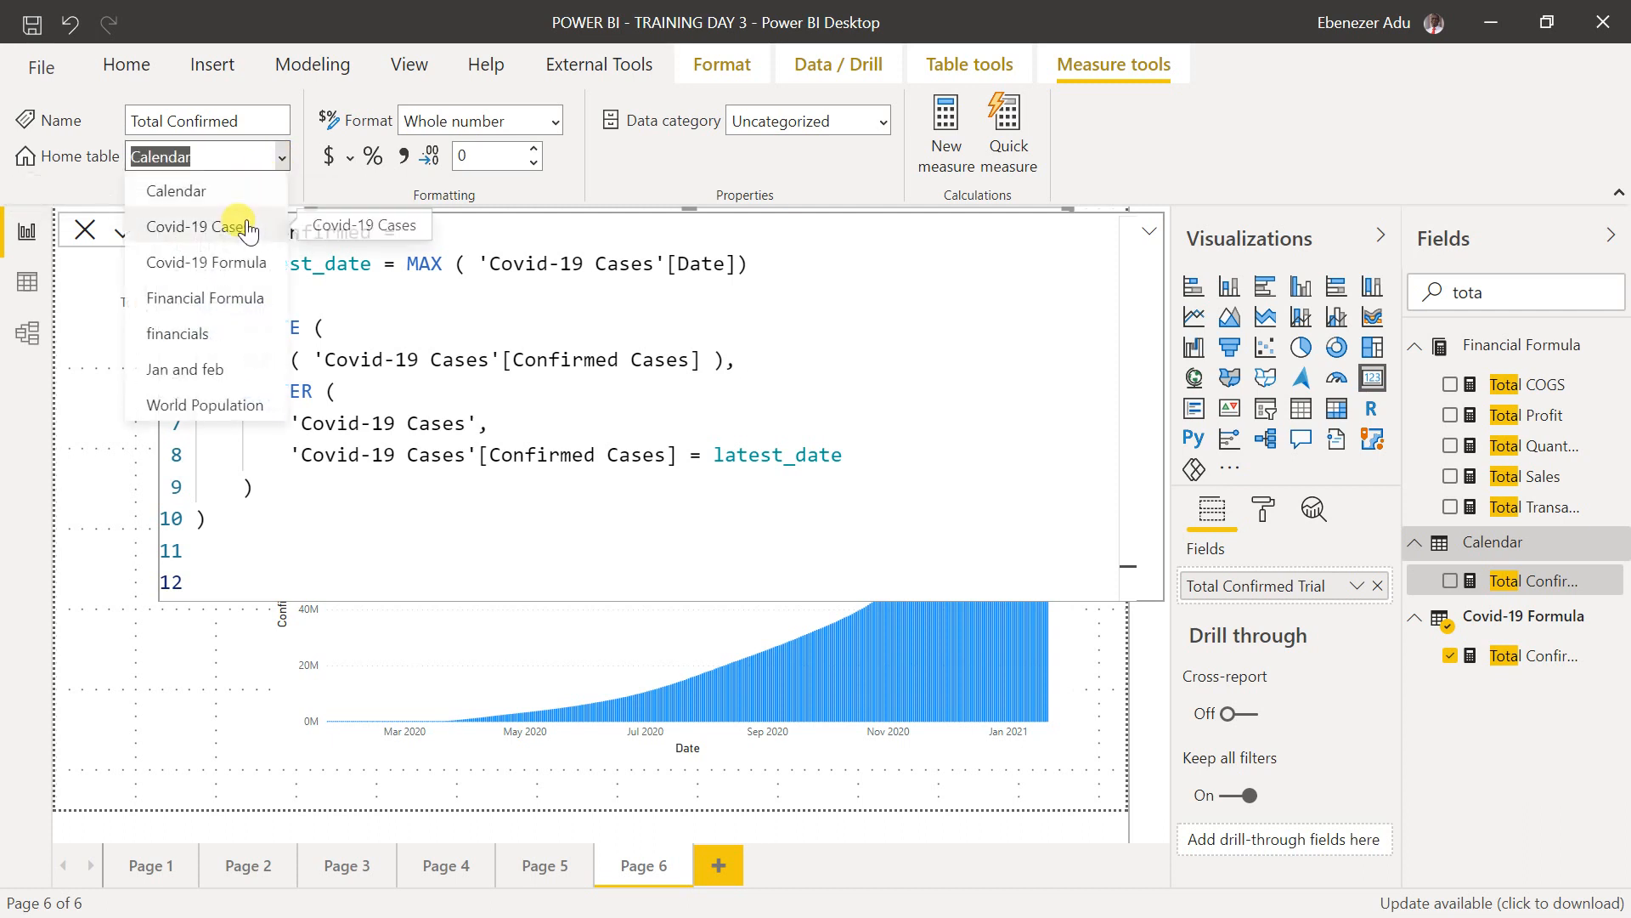
pyautogui.click(228, 267)
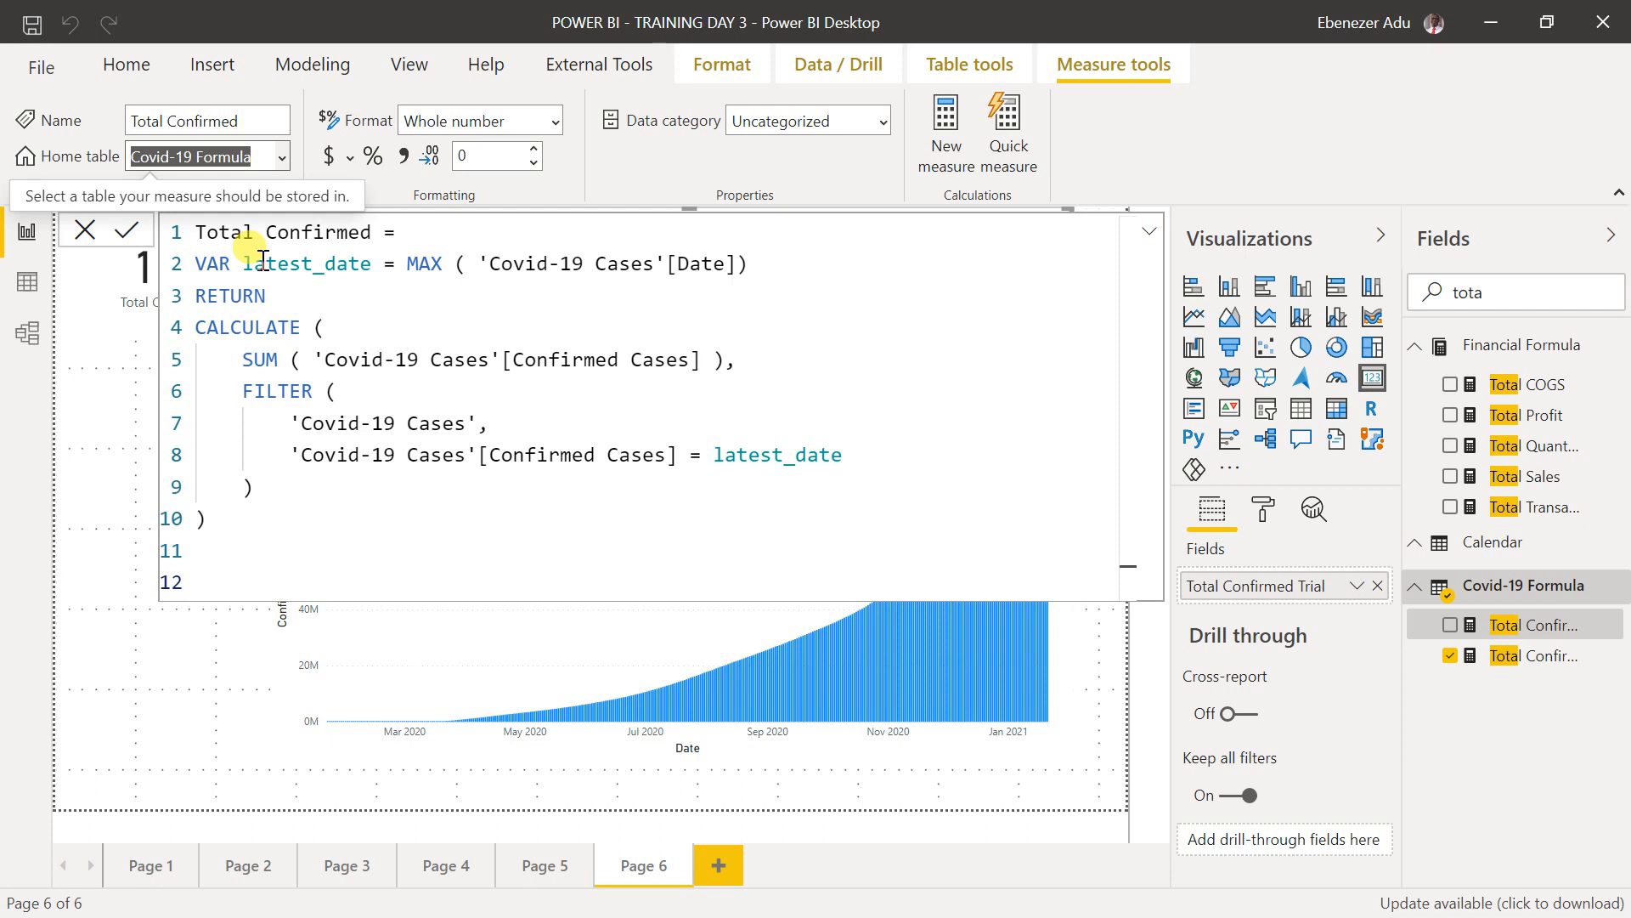
pyautogui.click(83, 233)
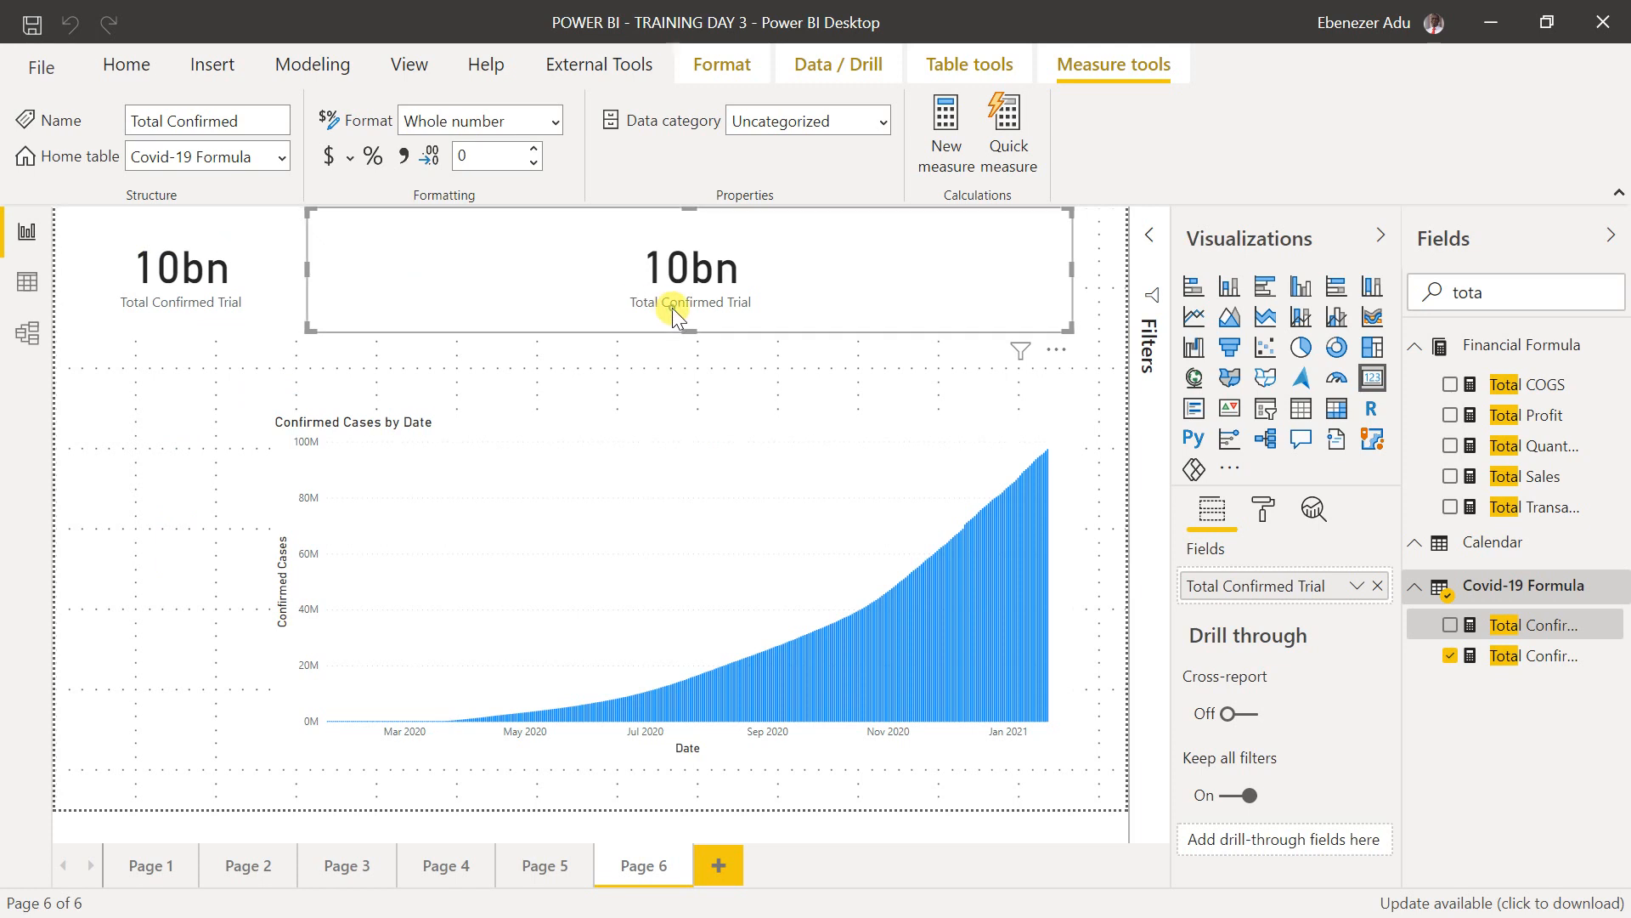
# - Replace Total Confirmed Trial with the Total Confirmed measure in the new card
pyautogui.click(1378, 585)
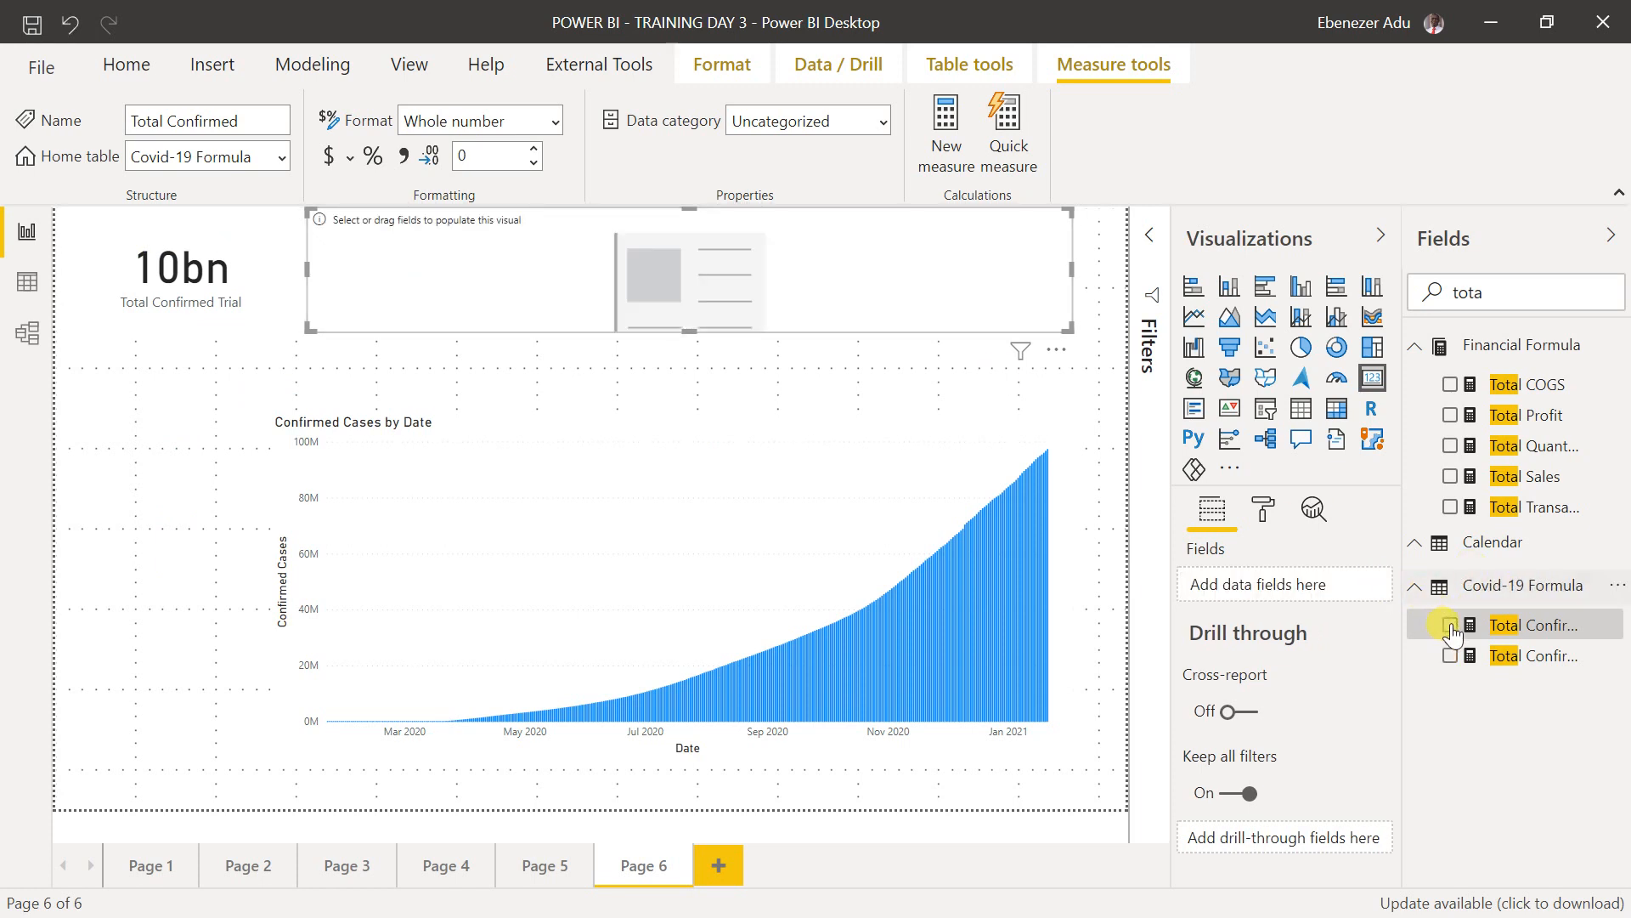
pyautogui.click(1451, 625)
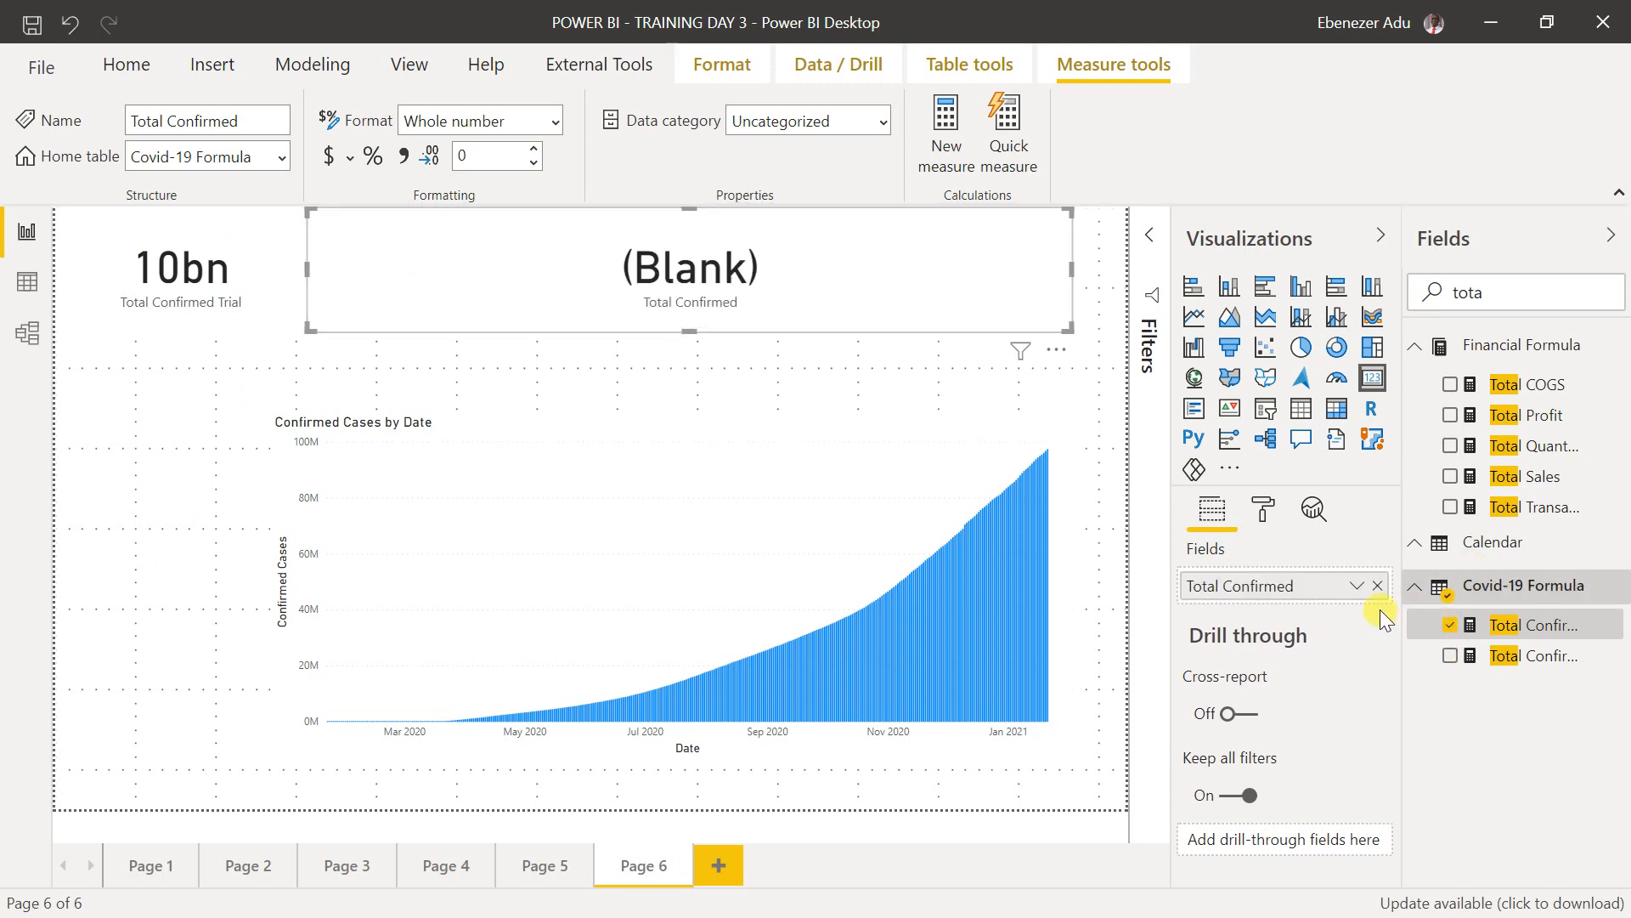
# - Widen the field list to fit the full measure names and reopen the Total Confirmed formula
pyautogui.click(1396, 563)
pyautogui.moveTo(1397, 559); pyautogui.dragTo(1275, 562)
pyautogui.click(1404, 629)
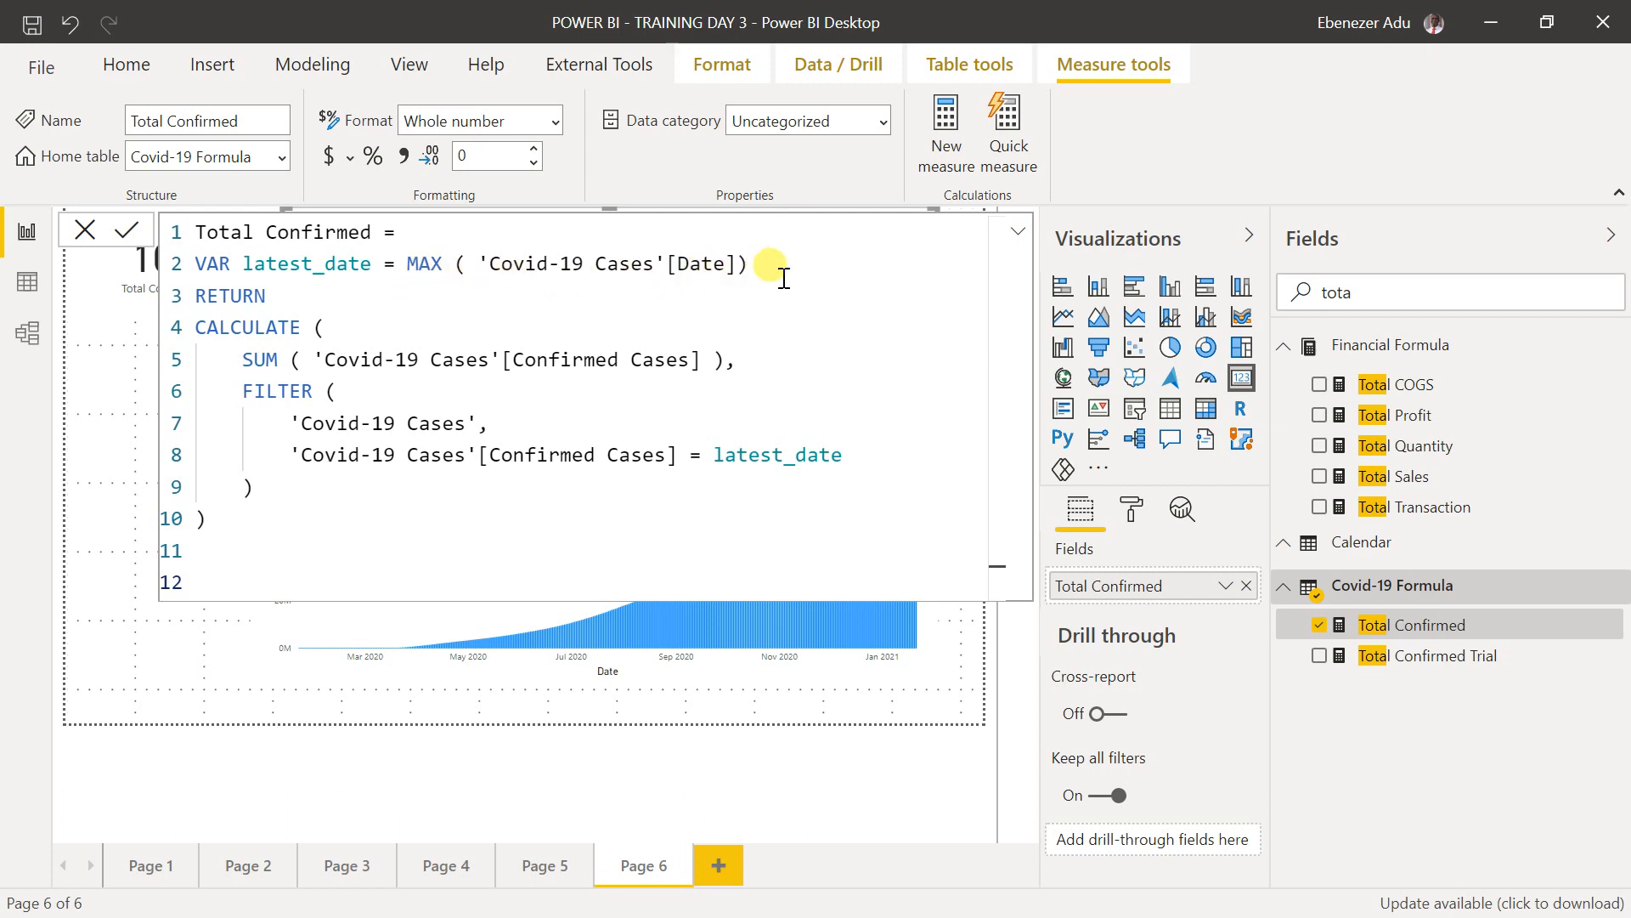
# - Clear the field search and collapse the Financial Formula and Calendar tables
pyautogui.click(1360, 554)
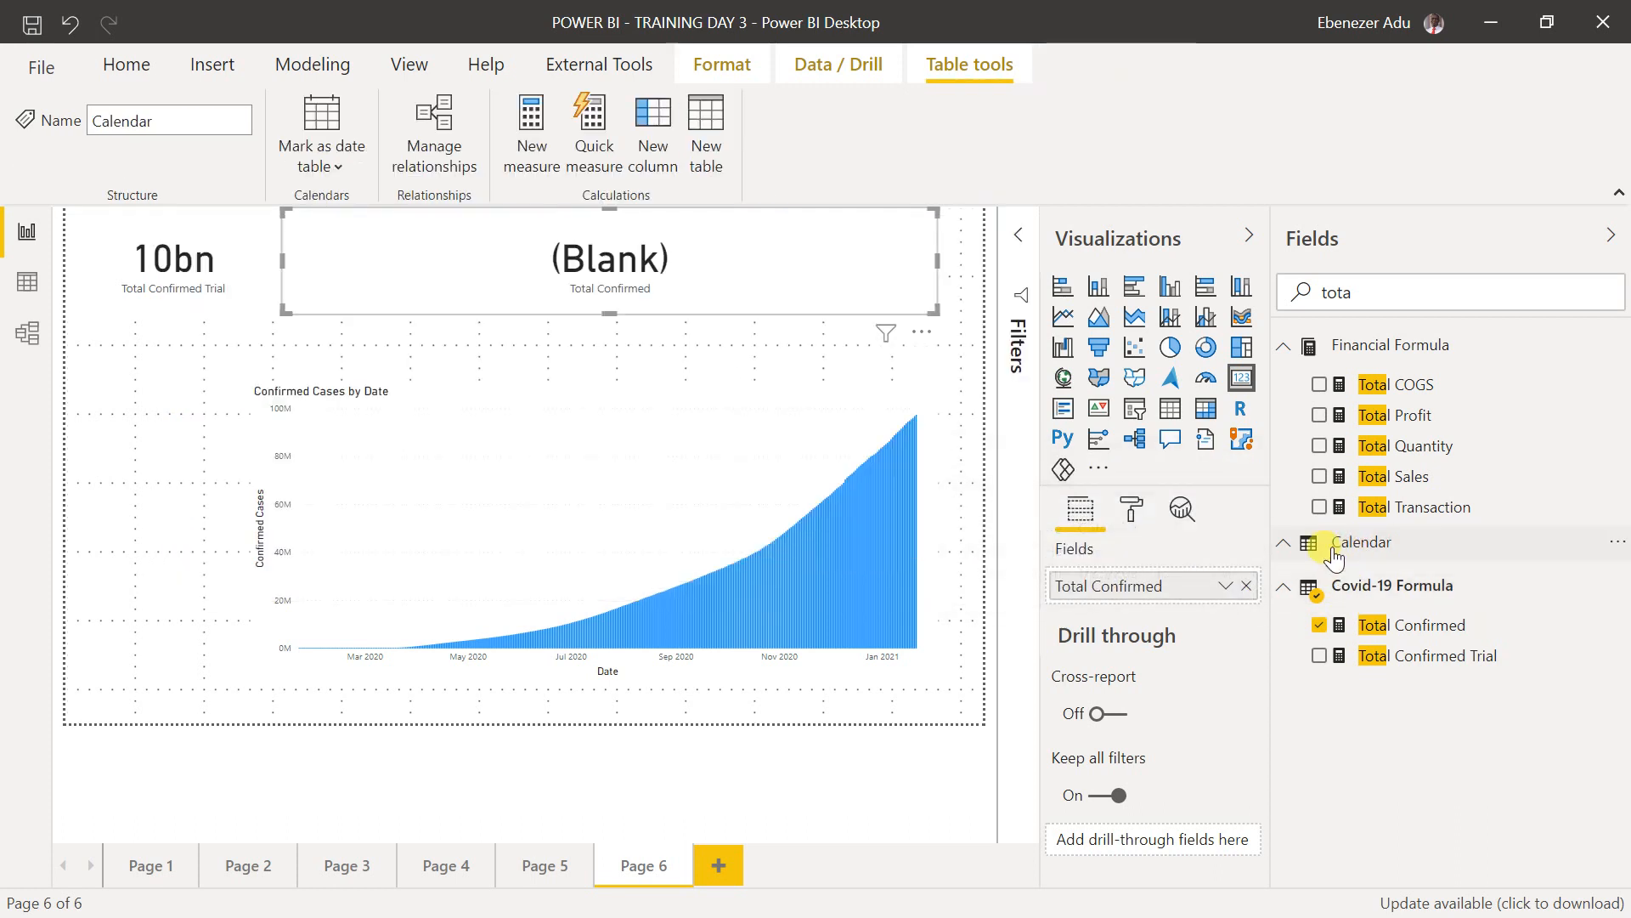
pyautogui.click(1351, 291)
pyautogui.write('t')
pyautogui.press('BackSpace')
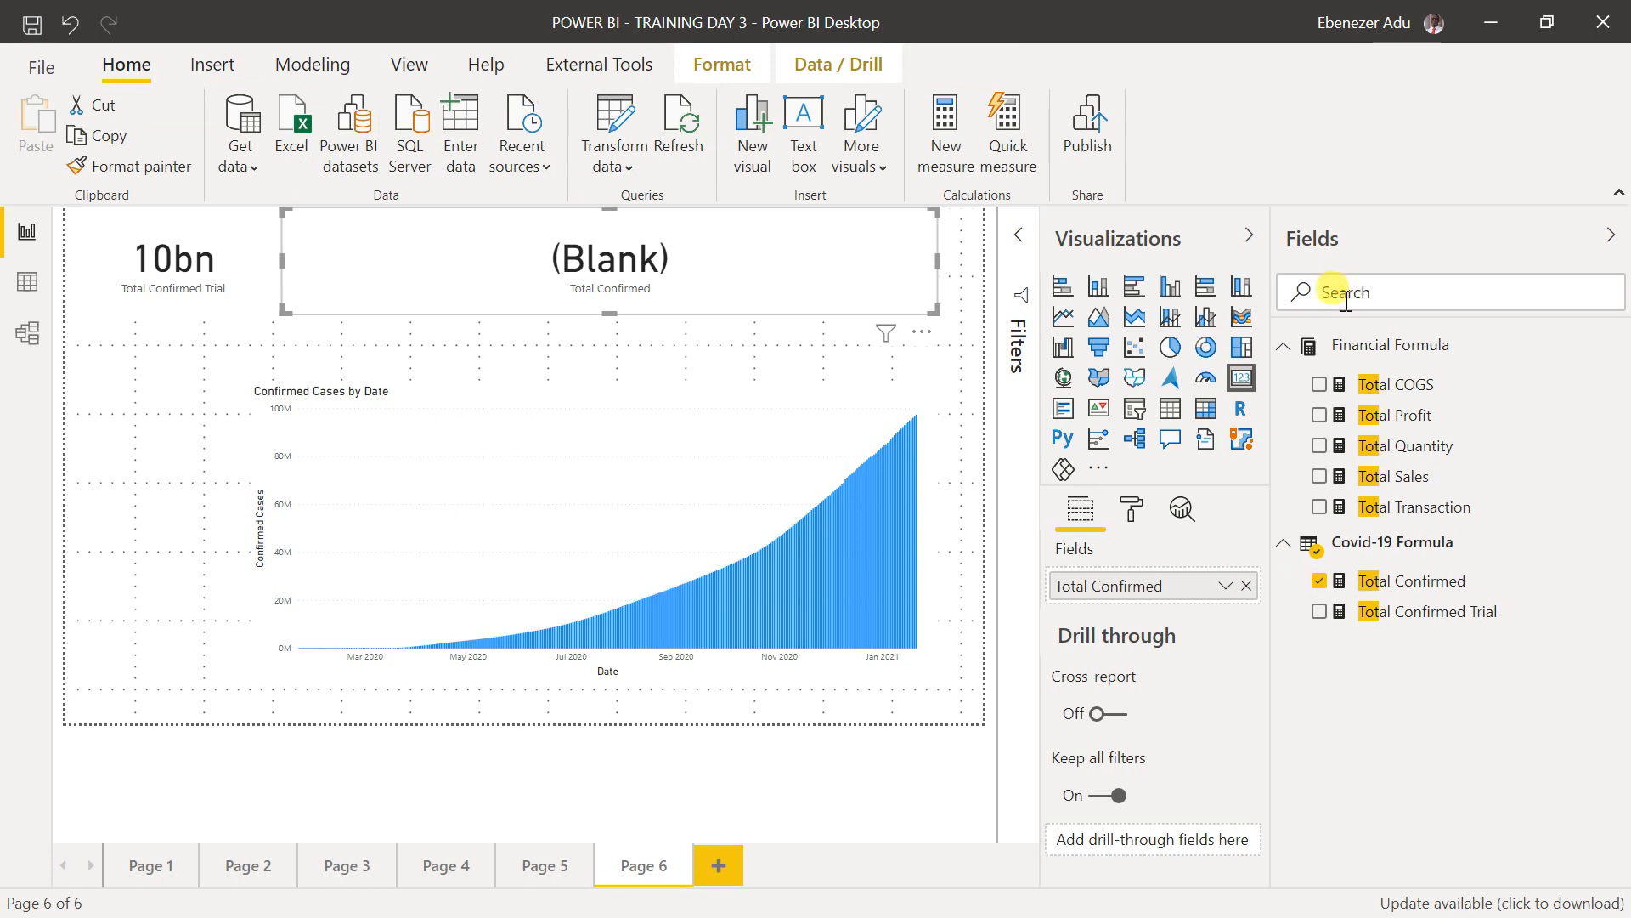
pyautogui.click(1284, 346)
pyautogui.click(1286, 384)
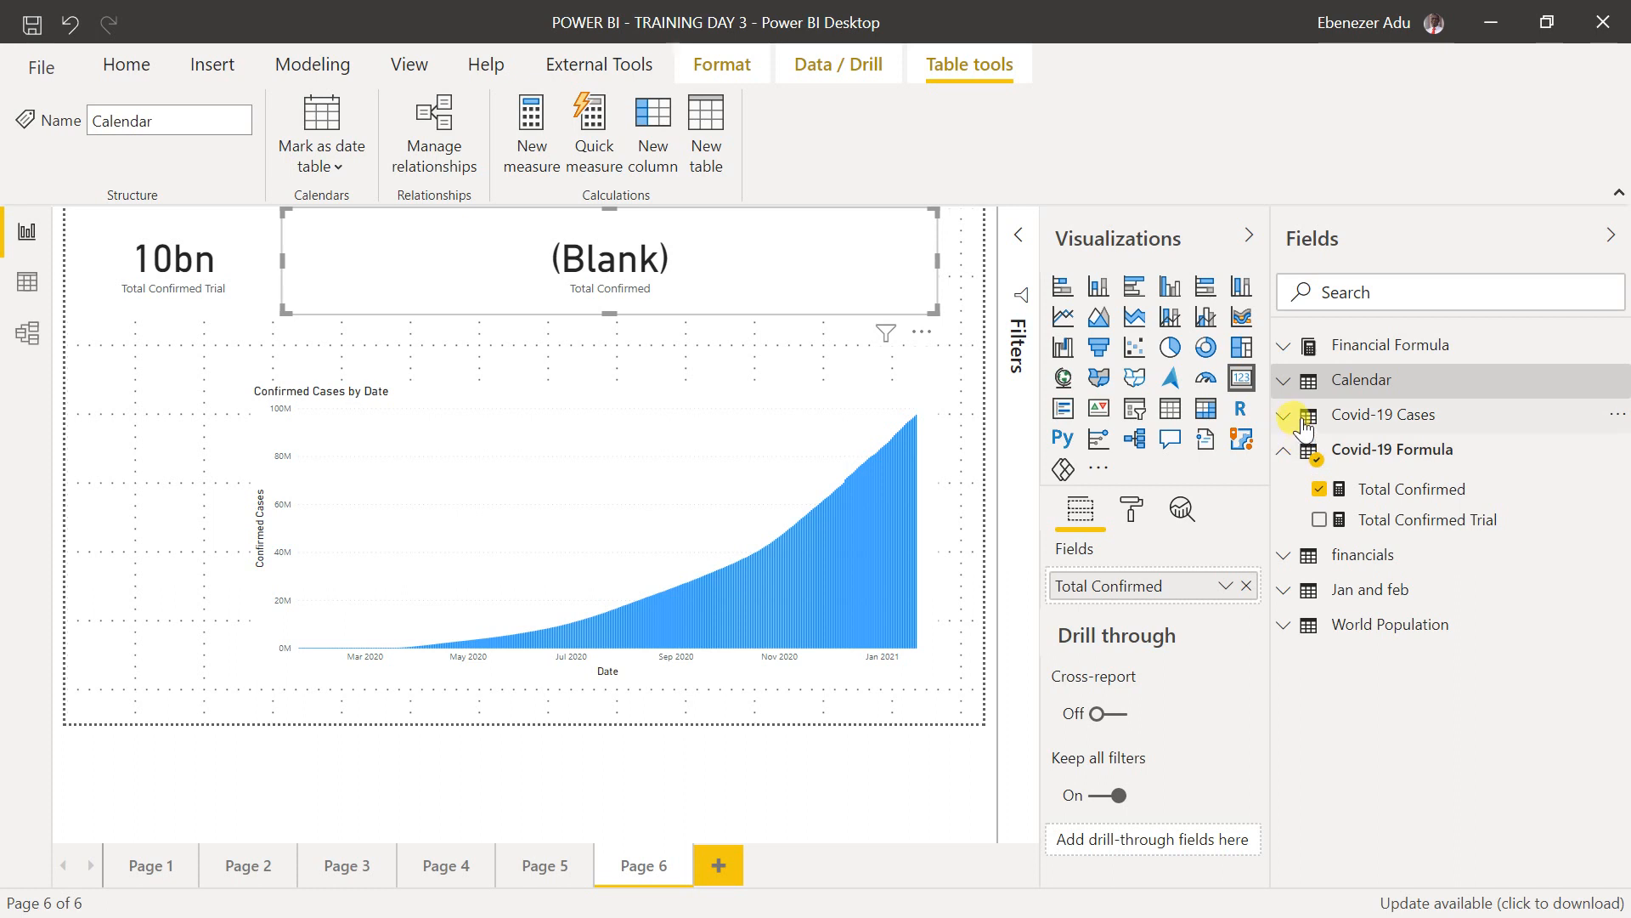
# - Inspect the Date column of the Covid-19 Cases table, checking its column properties and the table's data rows
pyautogui.click(1283, 417)
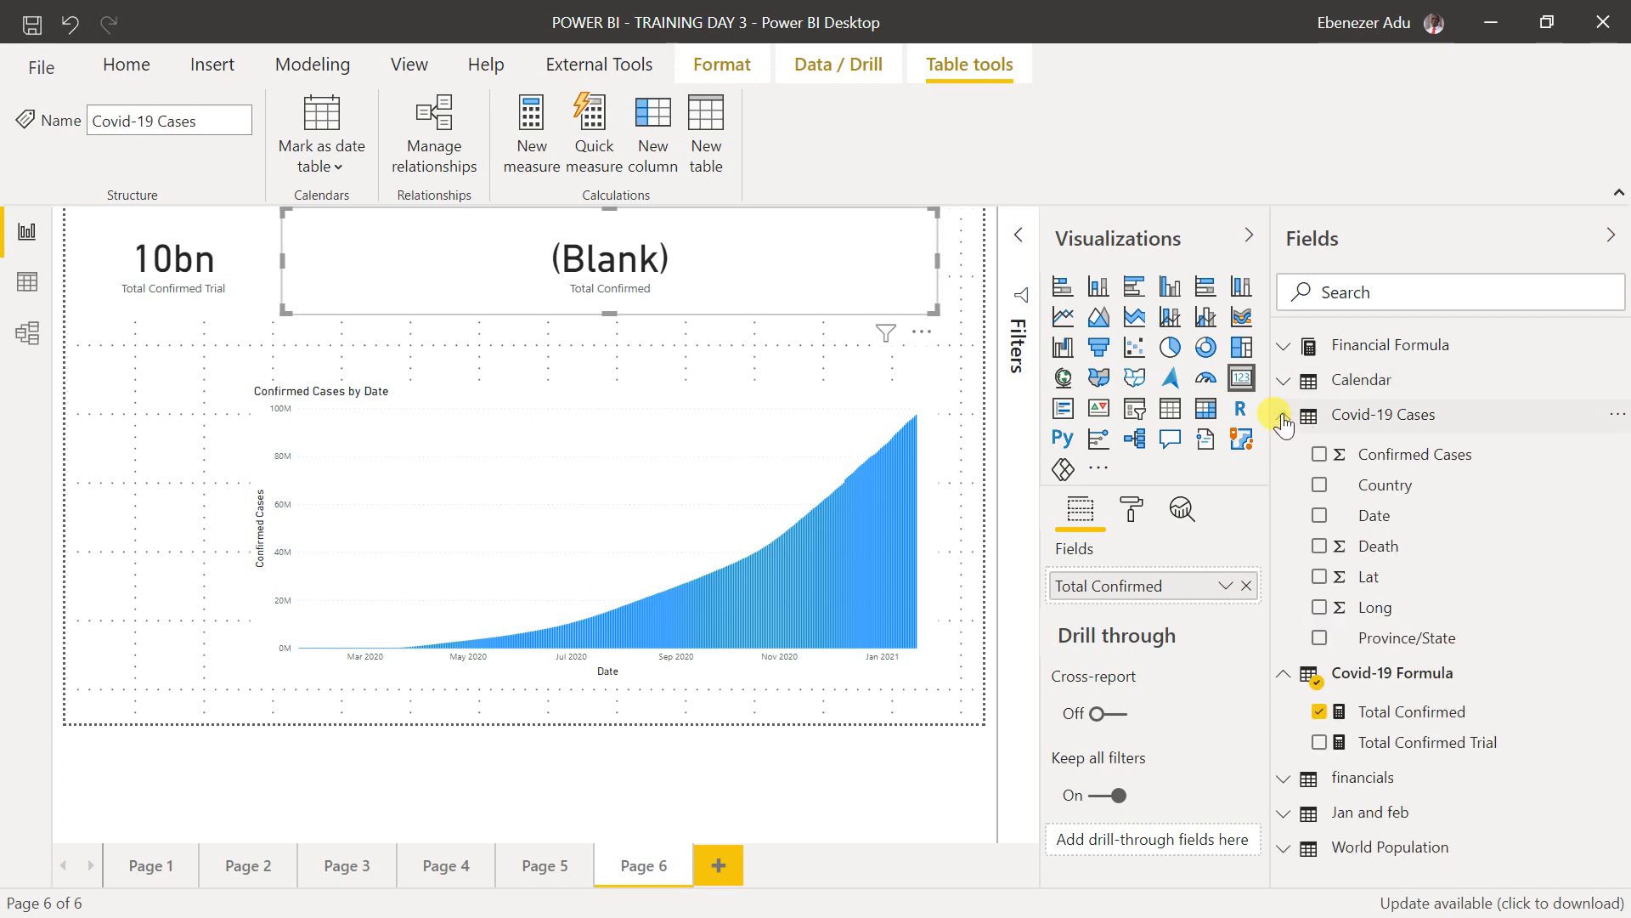
pyautogui.click(1368, 517)
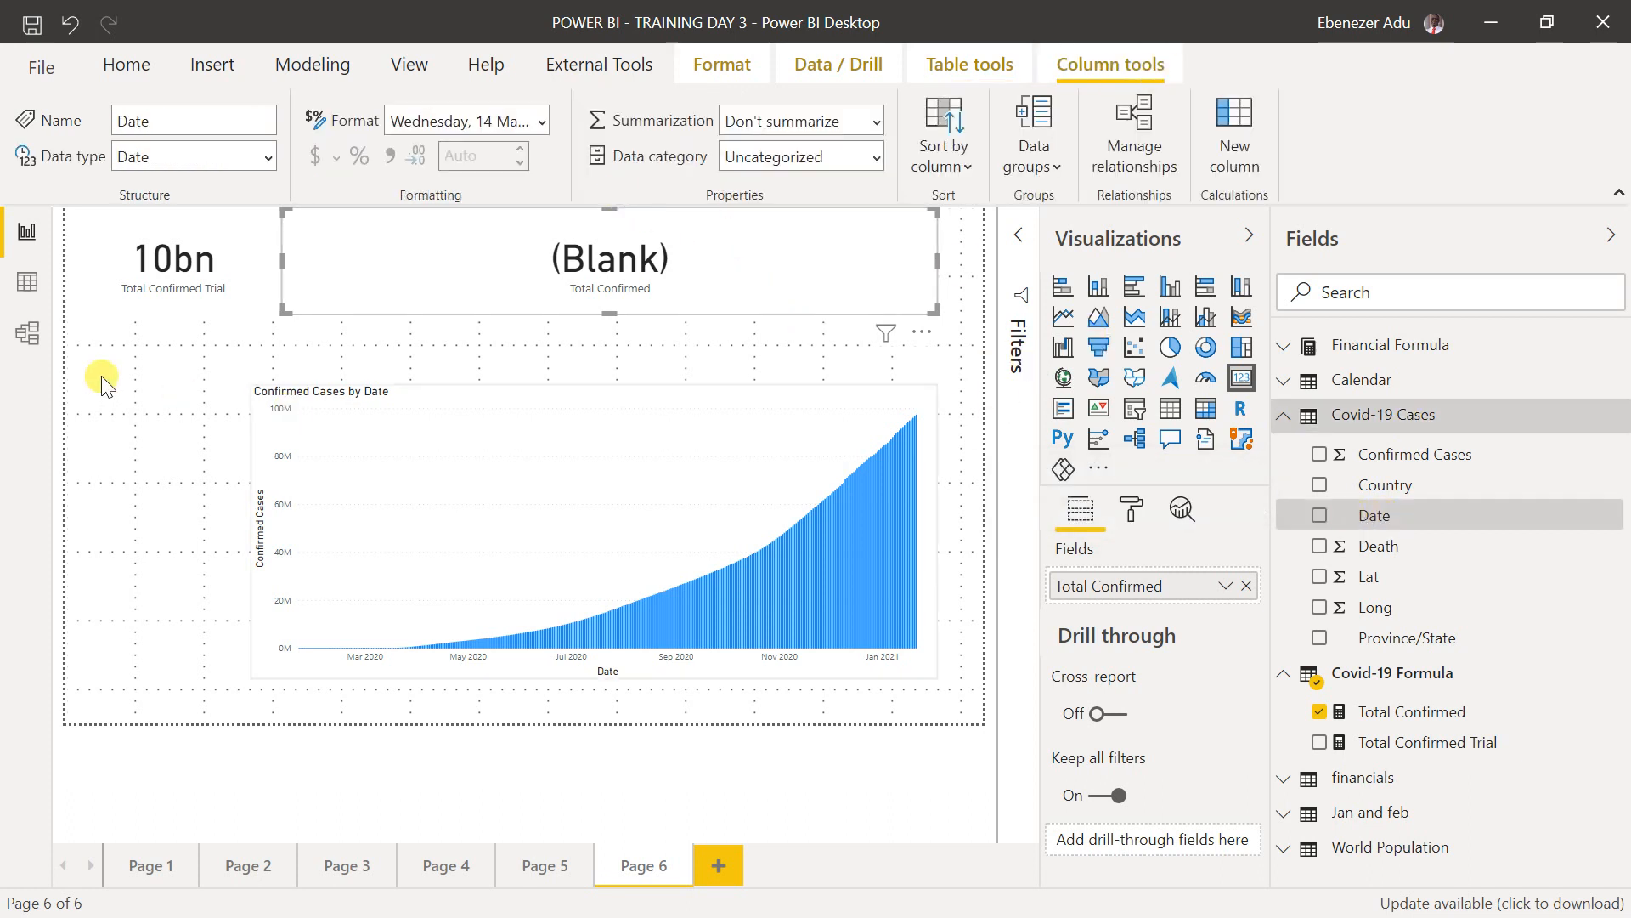
pyautogui.click(27, 335)
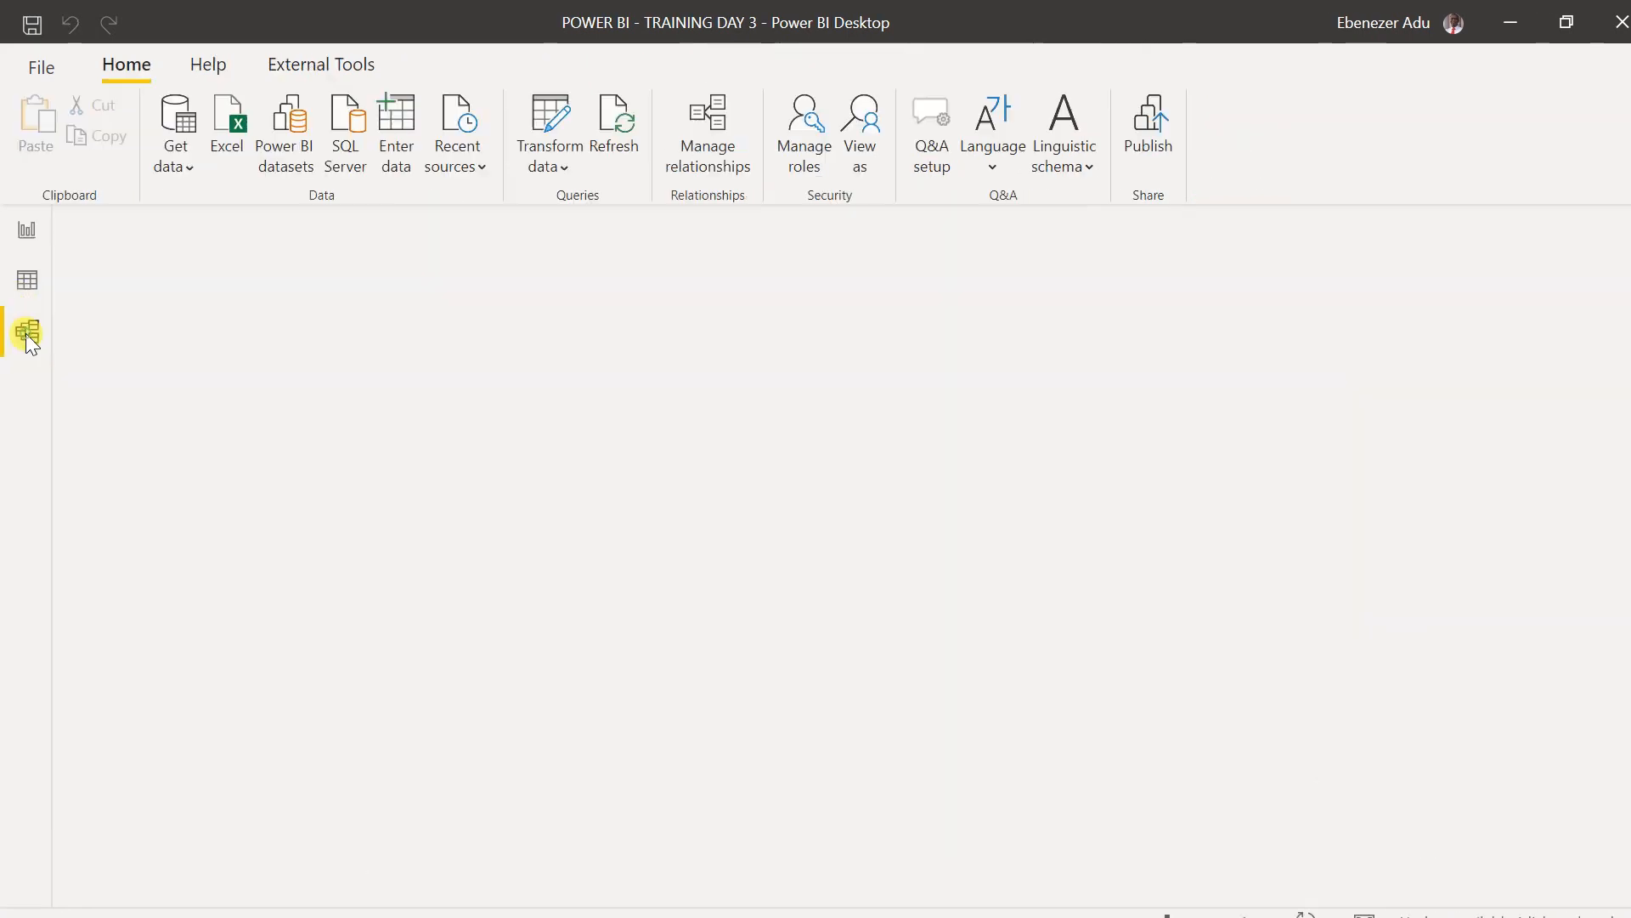
pyautogui.click(28, 282)
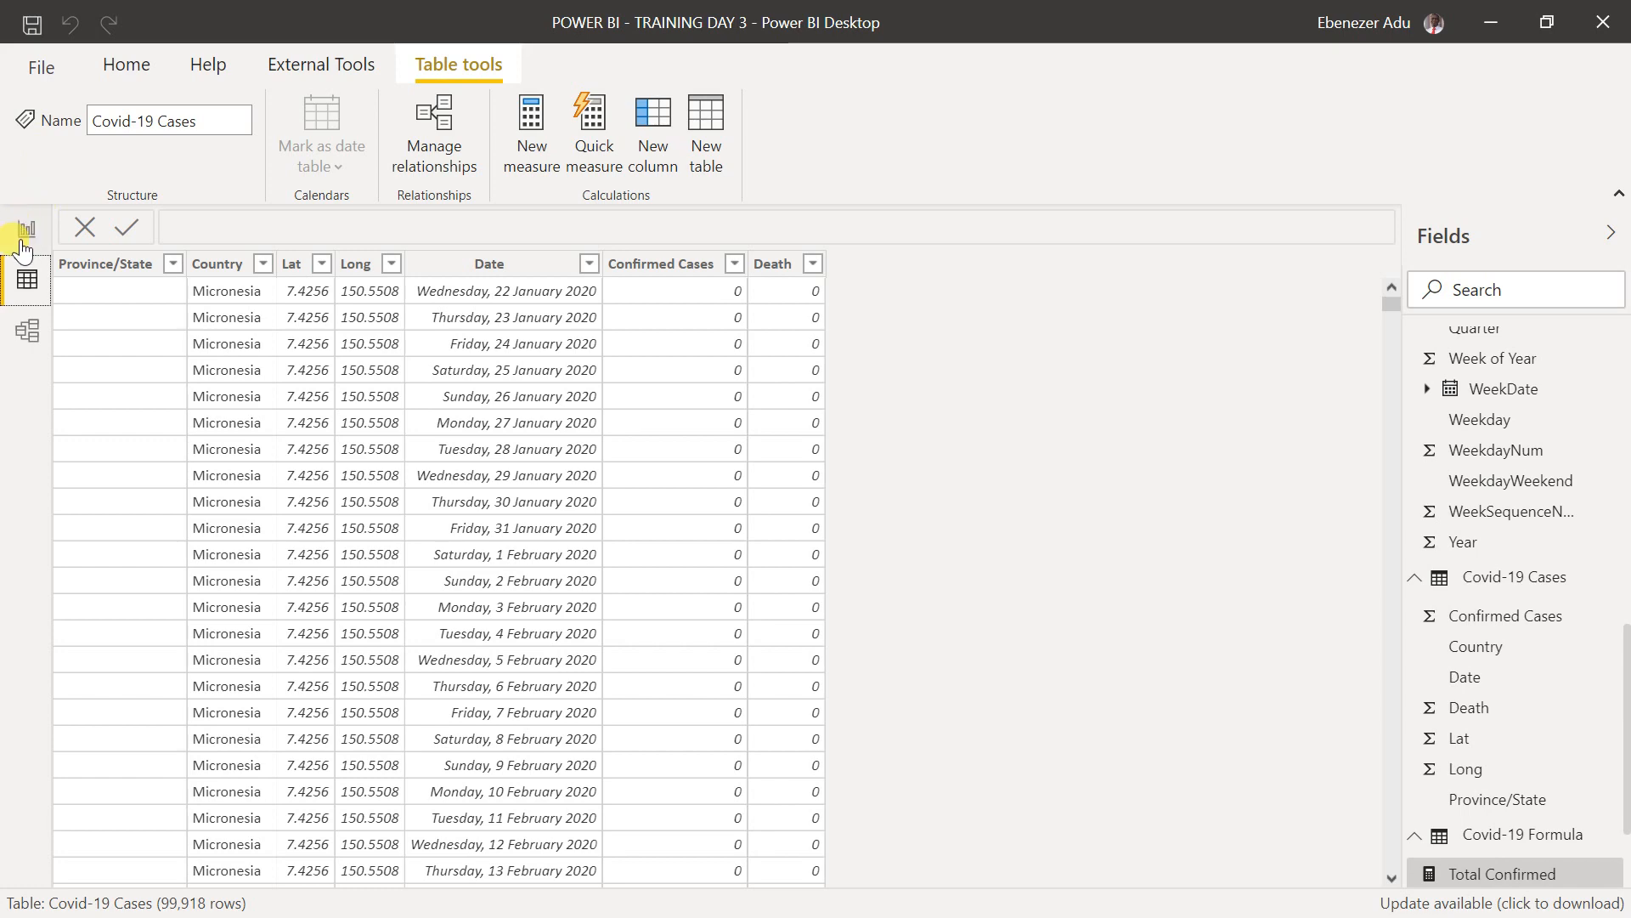
# - Return to the report and review the latest_date expression in the Total Confirmed formula, leaving it unedited, and reapply the measure to its card
pyautogui.click(24, 247)
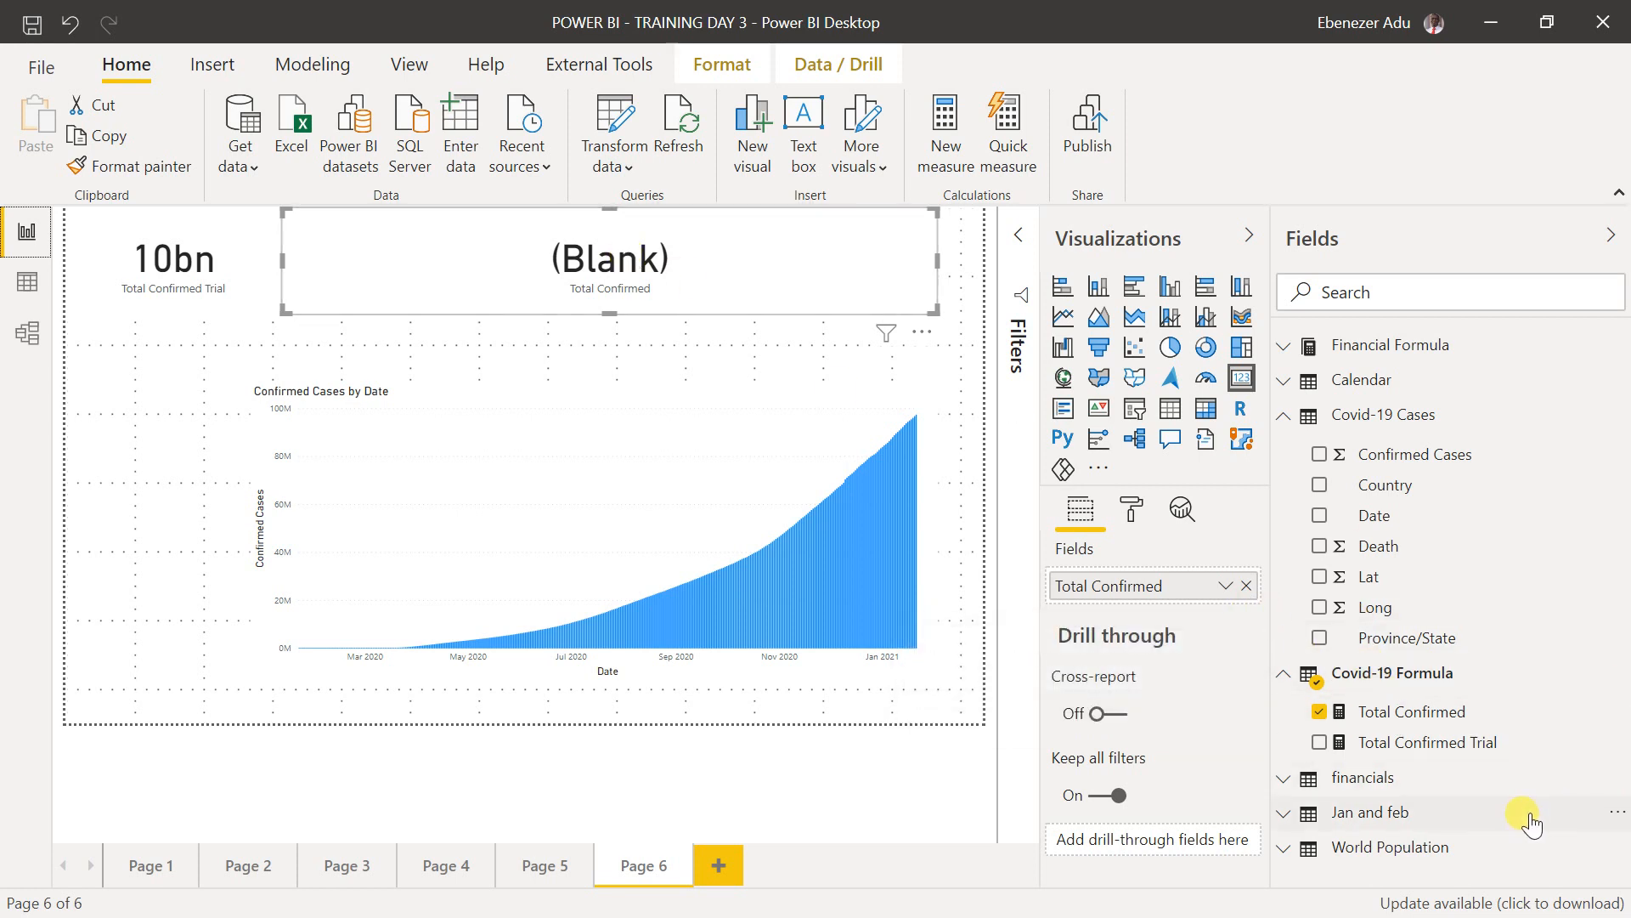
pyautogui.click(1413, 718)
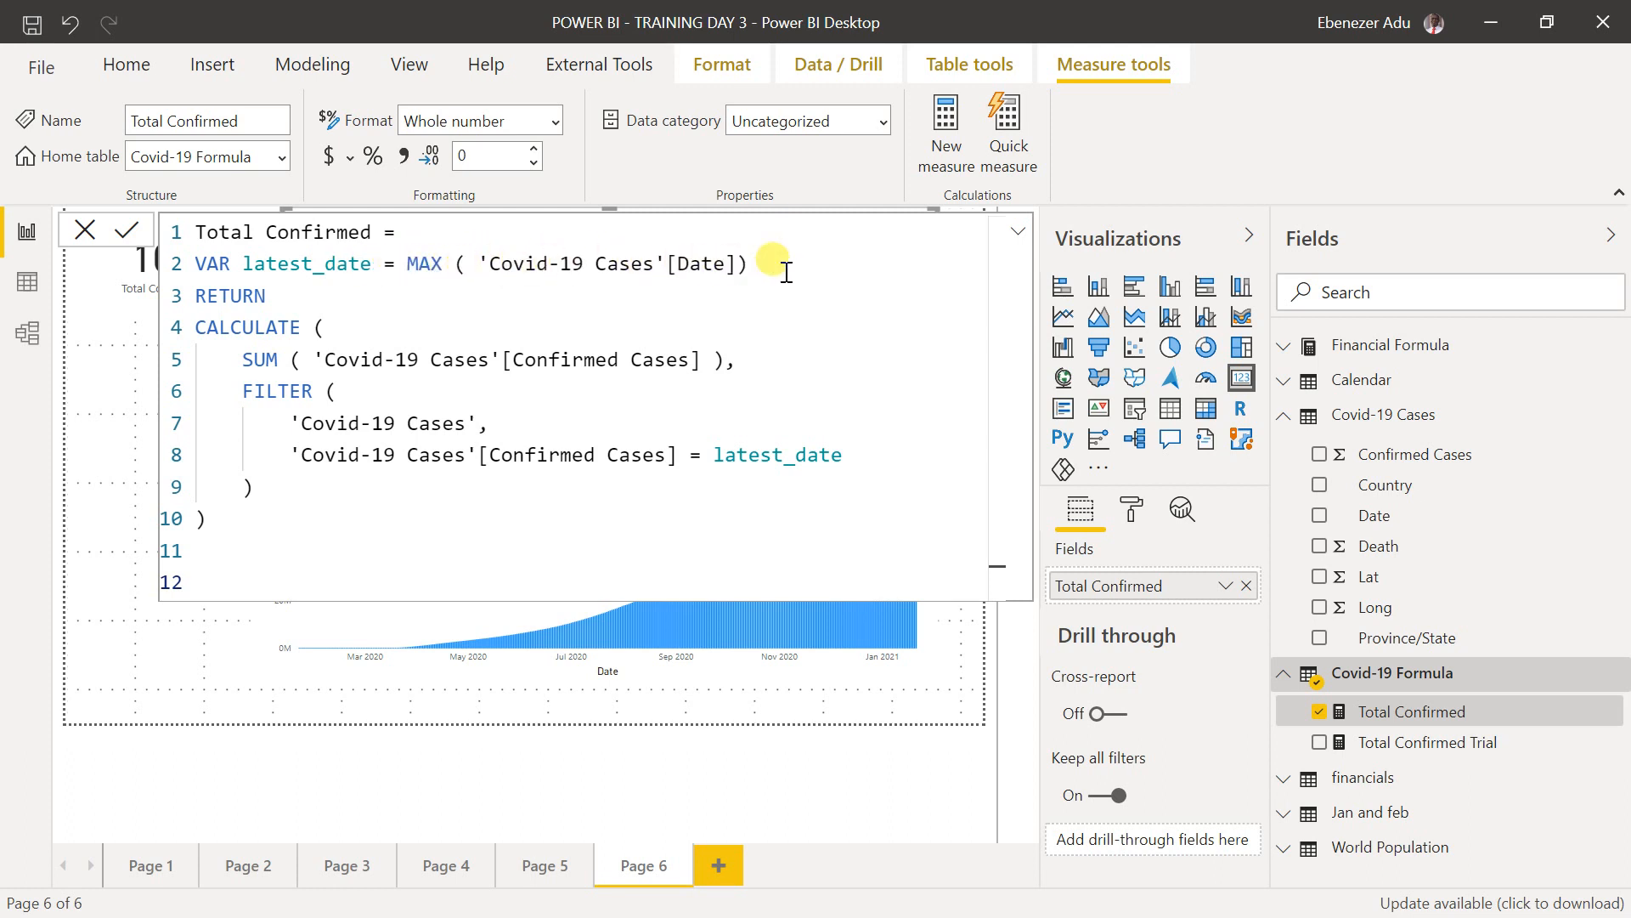
pyautogui.moveTo(762, 270); pyautogui.dragTo(395, 274)
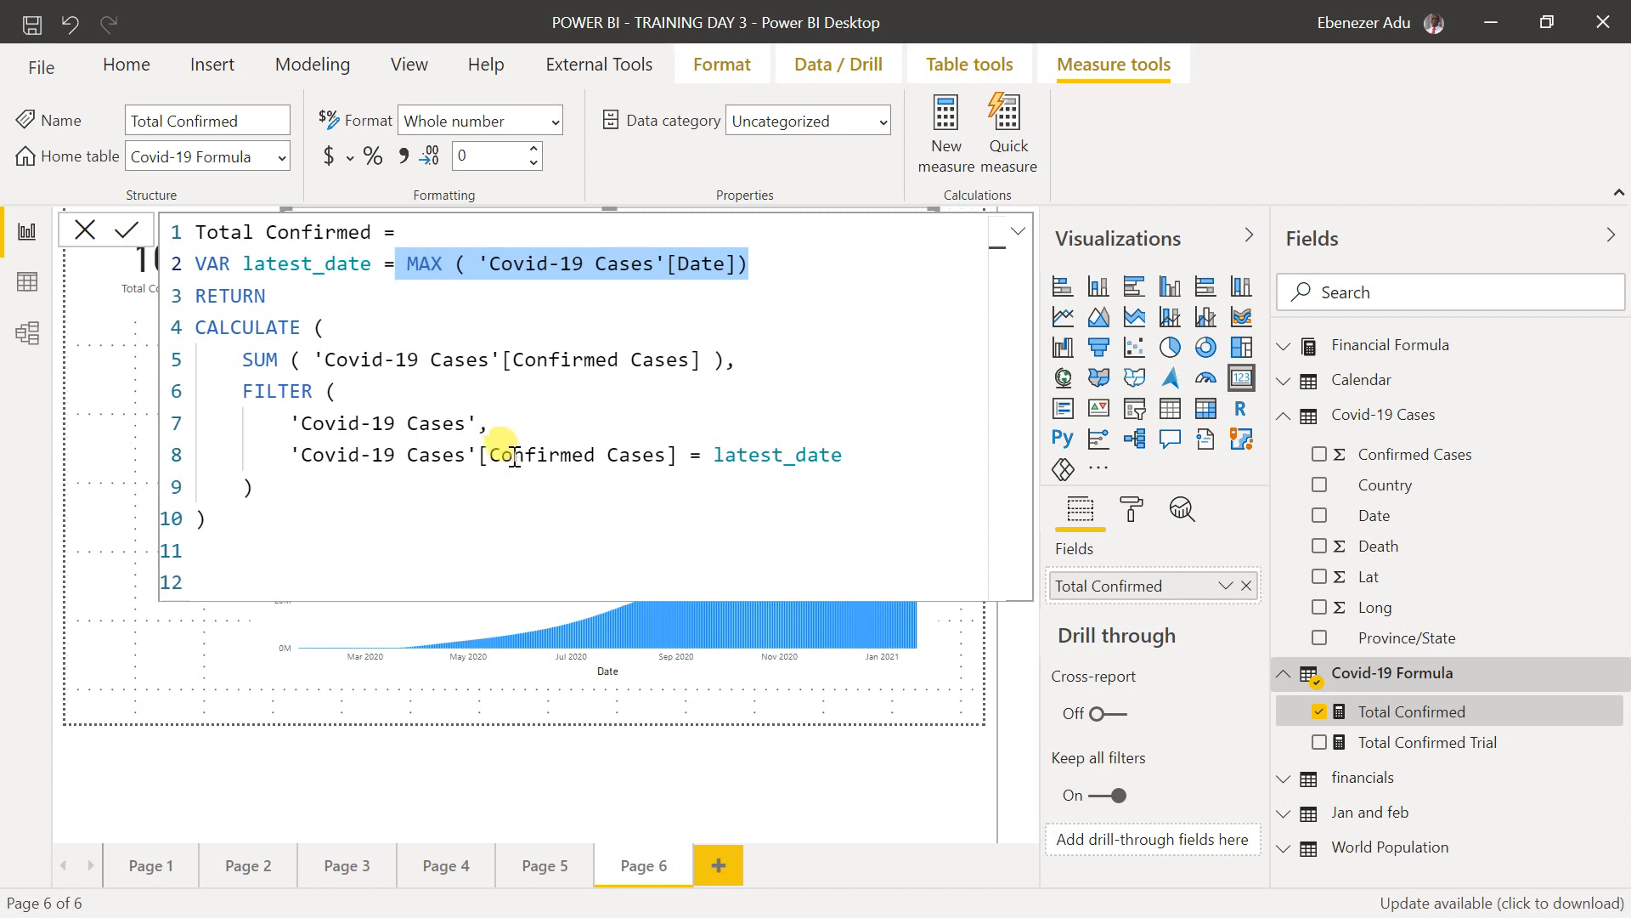
pyautogui.click(120, 493)
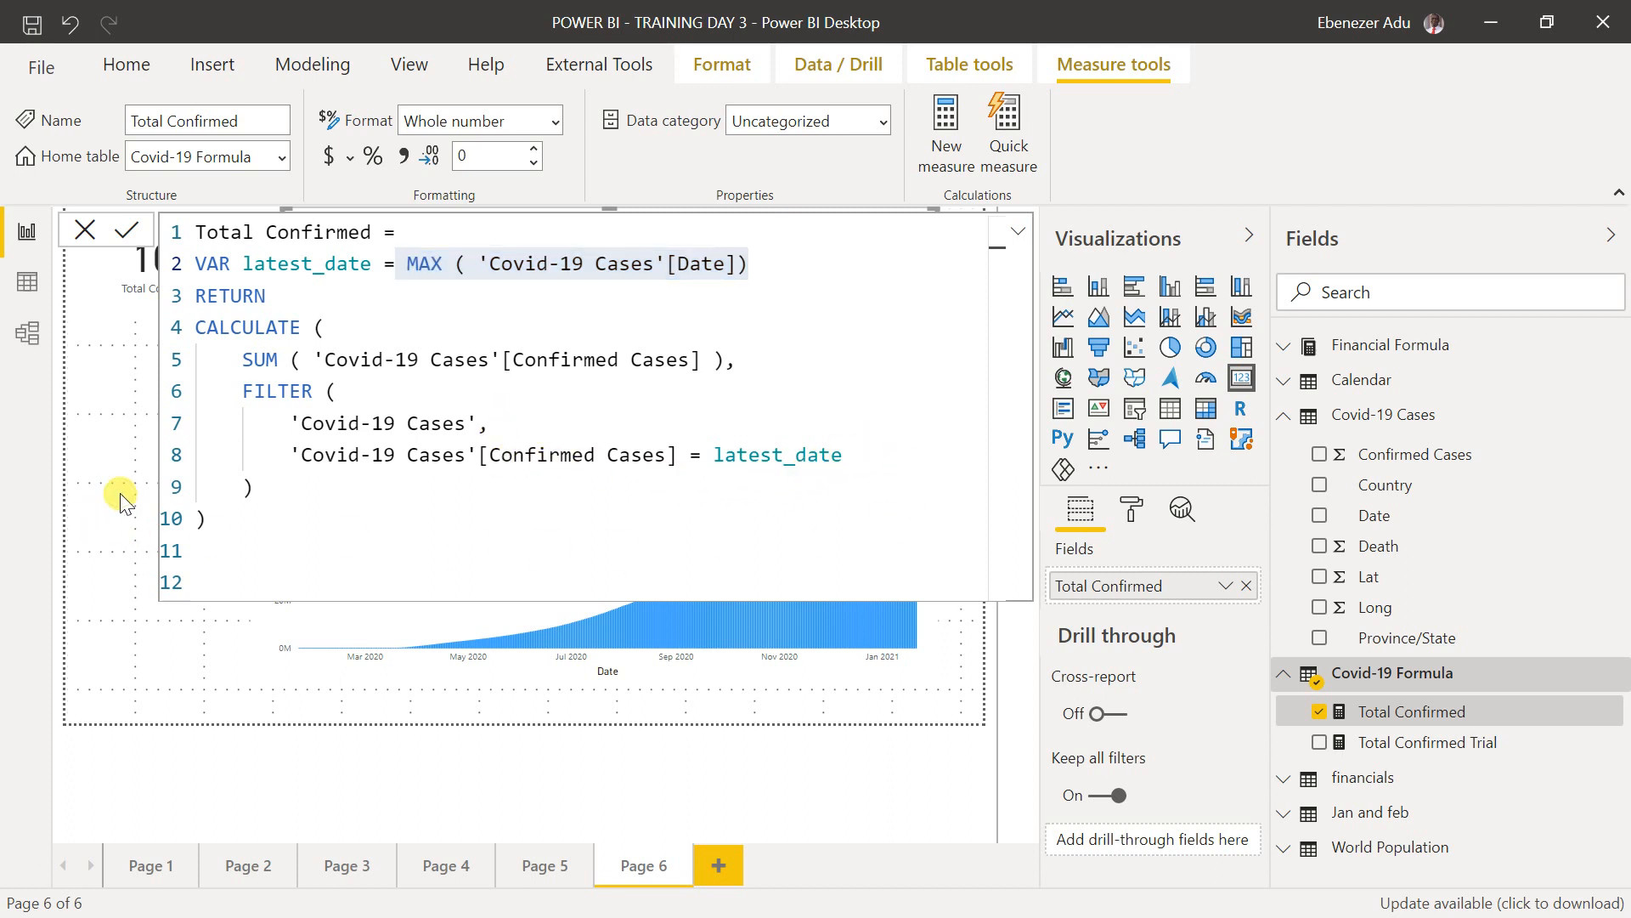
pyautogui.click(85, 234)
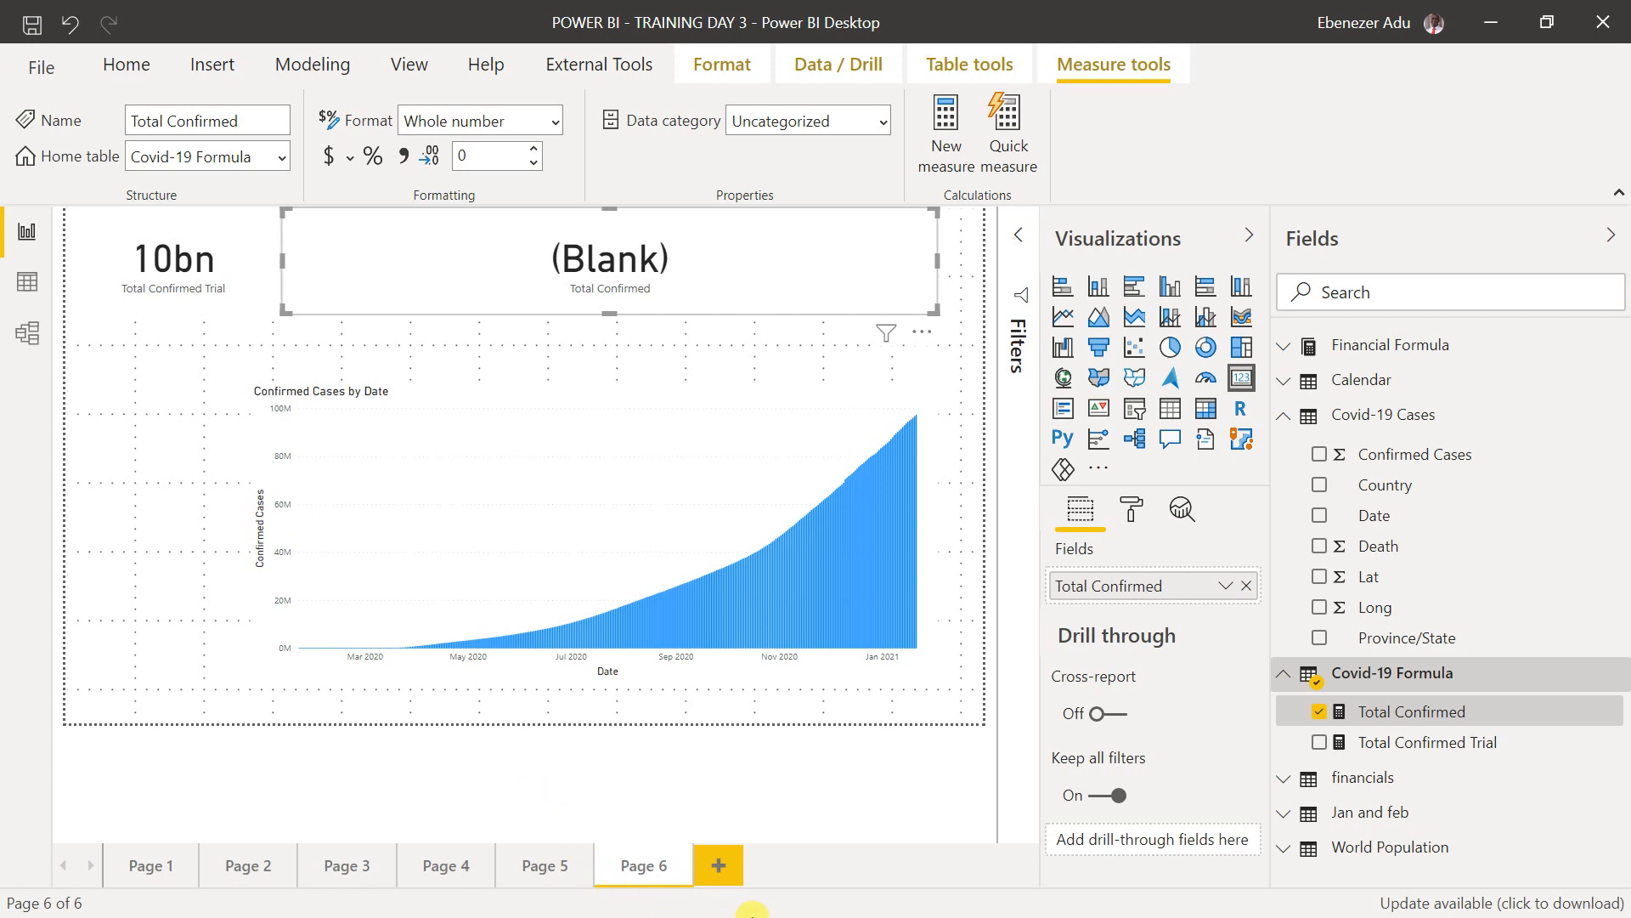
pyautogui.click(1320, 713)
pyautogui.click(1319, 713)
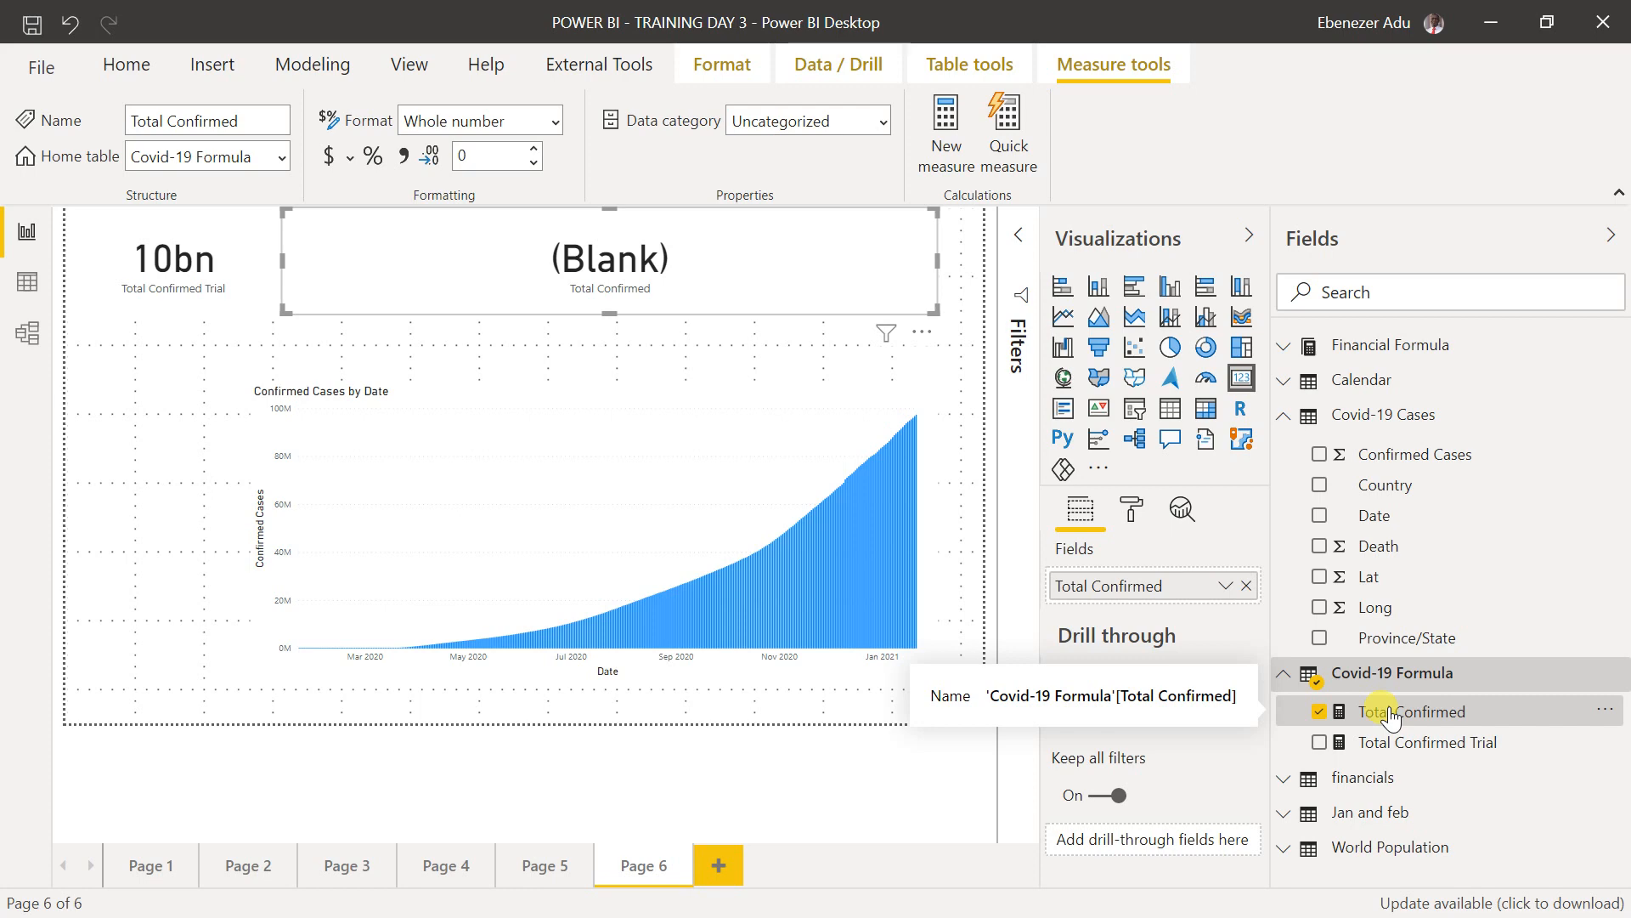
# - Delete the relationship between the Date columns of the Calendar and Covid-19 Cases tables in the data model
pyautogui.click(27, 331)
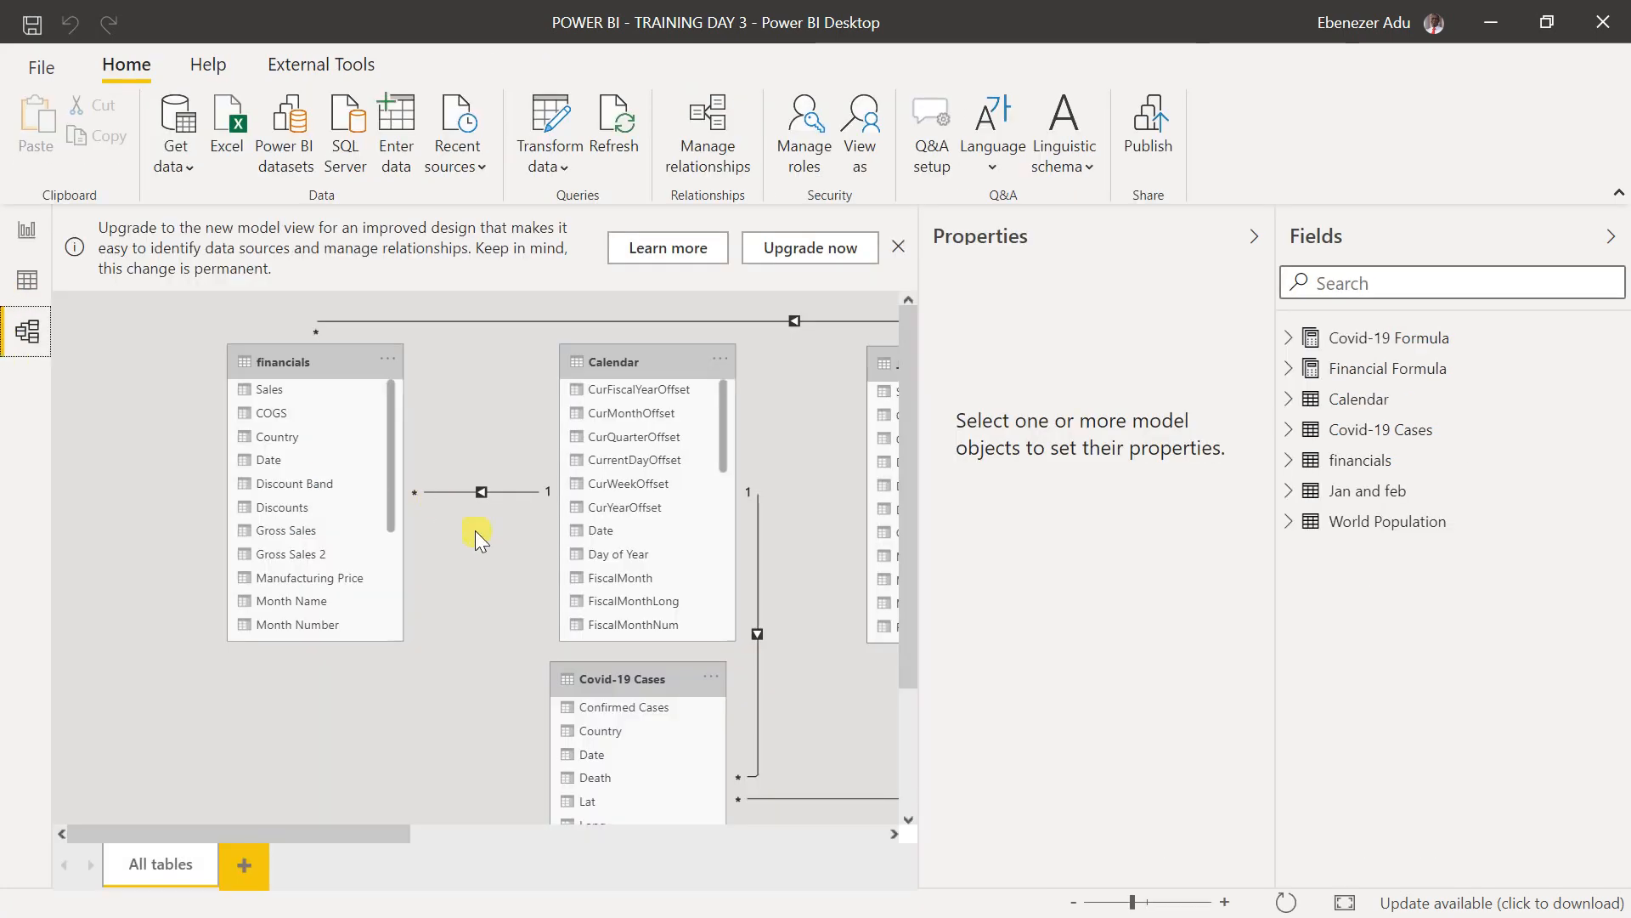
pyautogui.moveTo(302, 837); pyautogui.dragTo(619, 804)
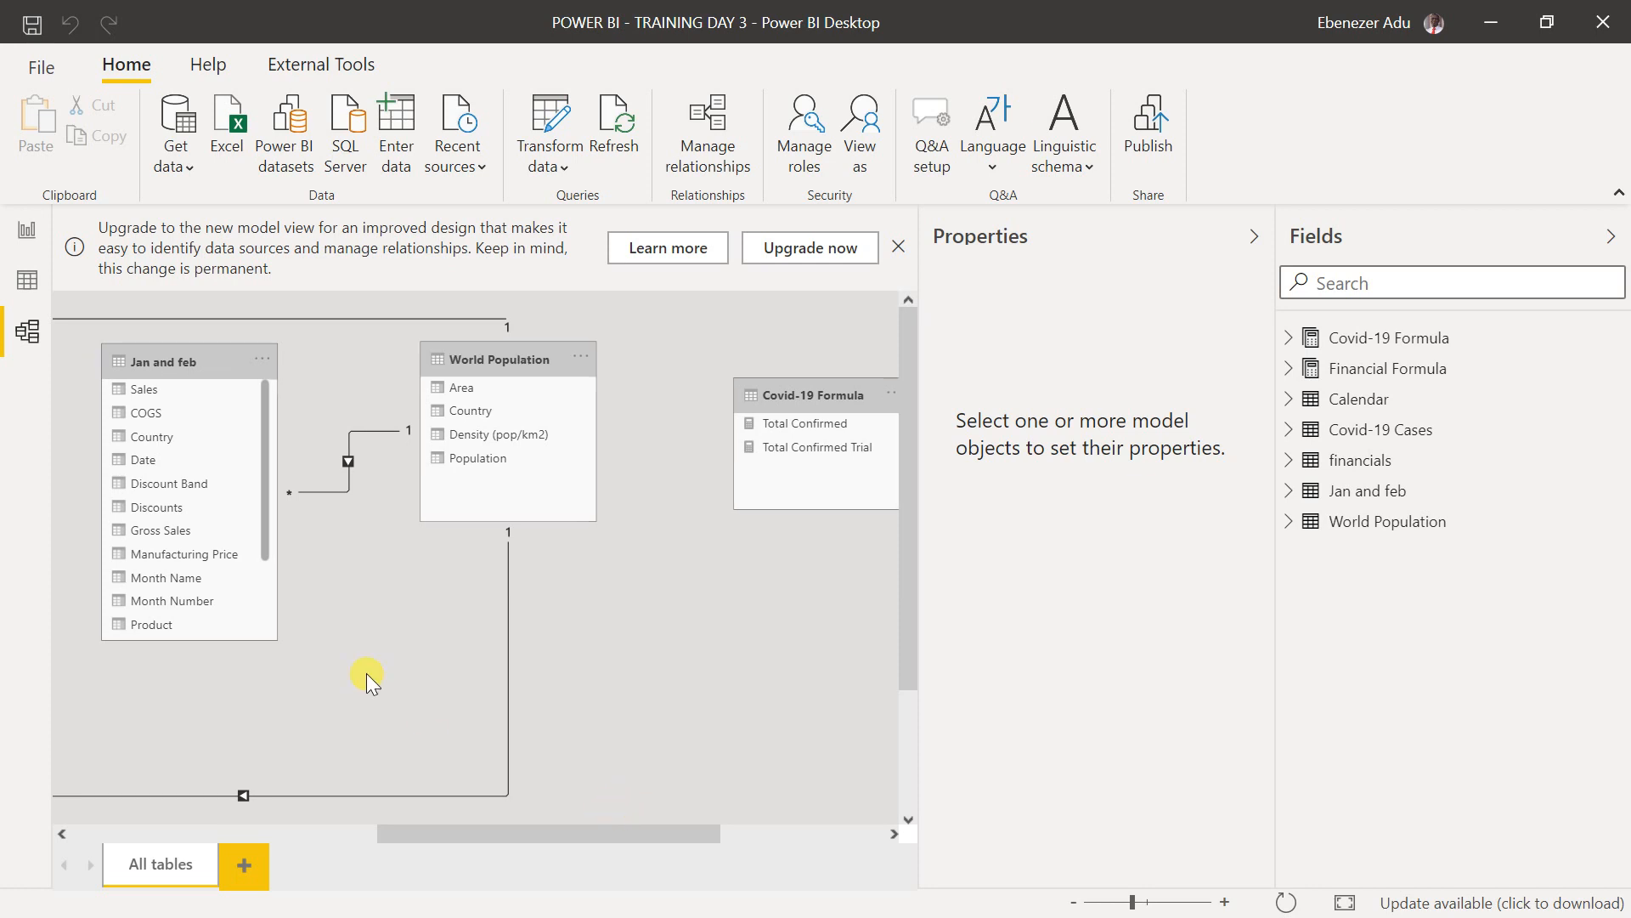
pyautogui.scroll(-2, 365, 673)
pyautogui.scroll(1, 507, 824)
pyautogui.hscroll(2, 482, 824)
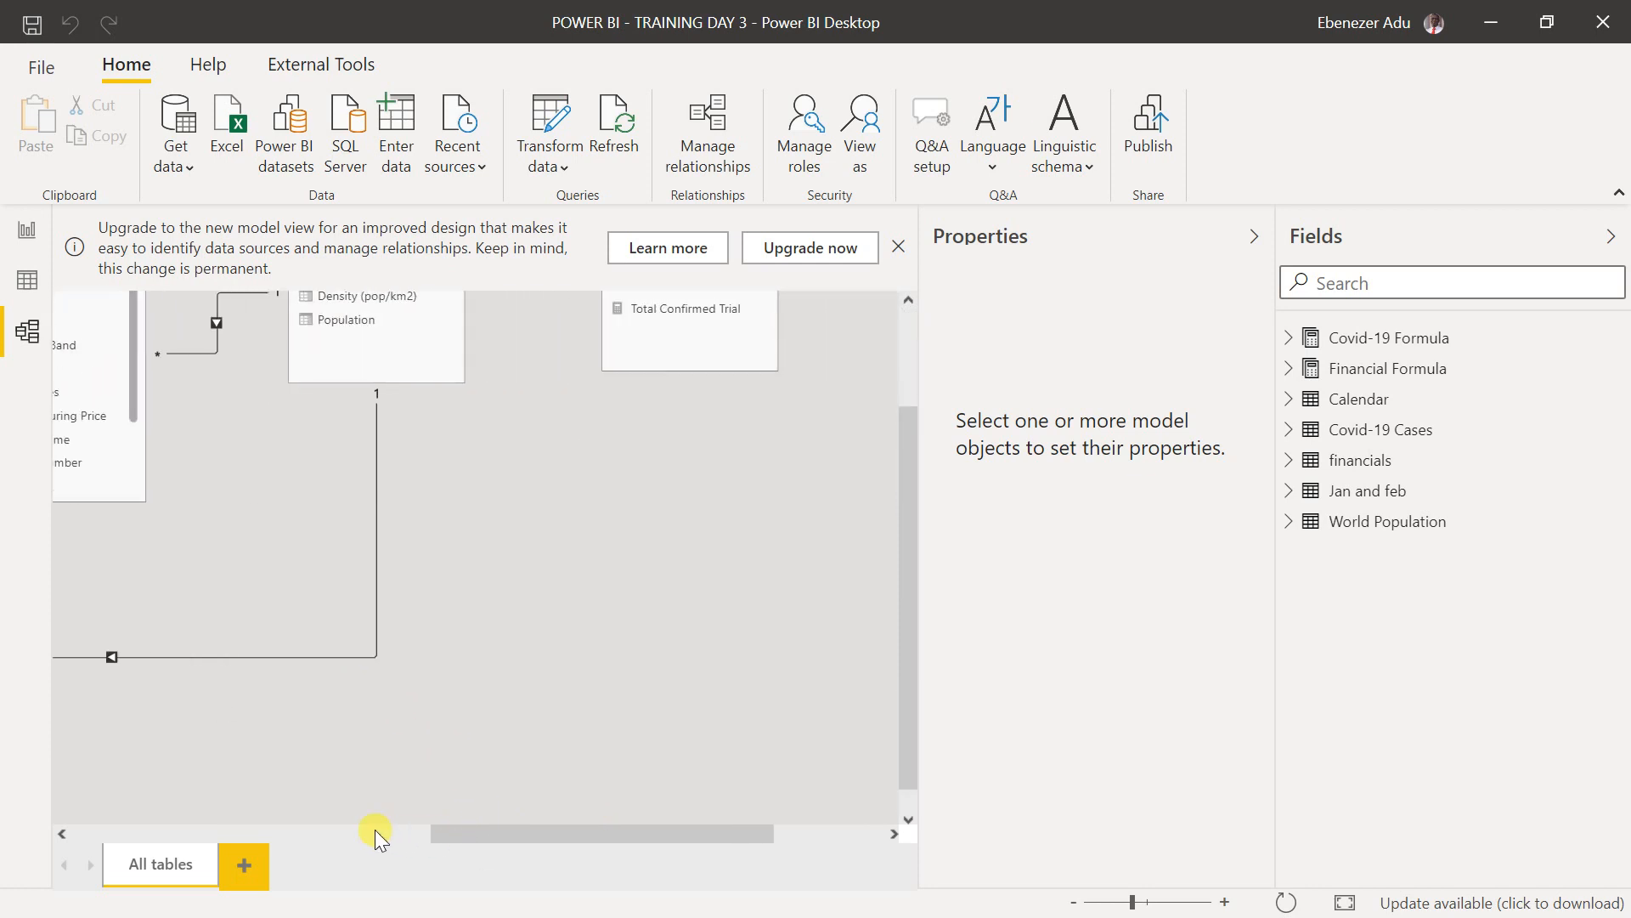
pyautogui.moveTo(493, 826); pyautogui.dragTo(264, 821)
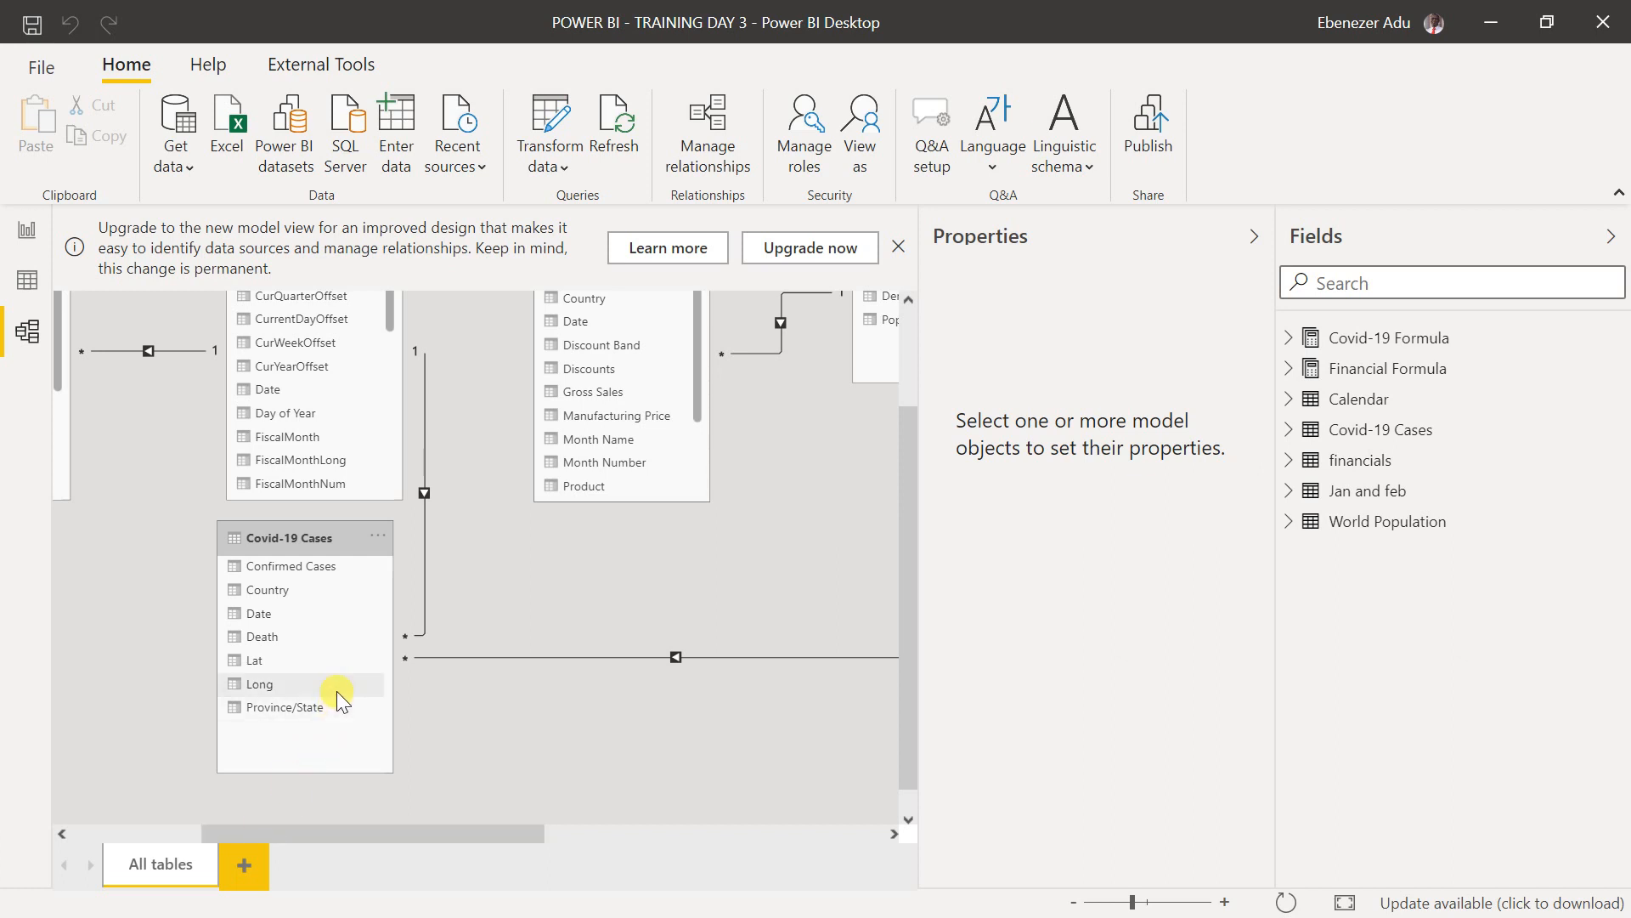
pyautogui.click(430, 493)
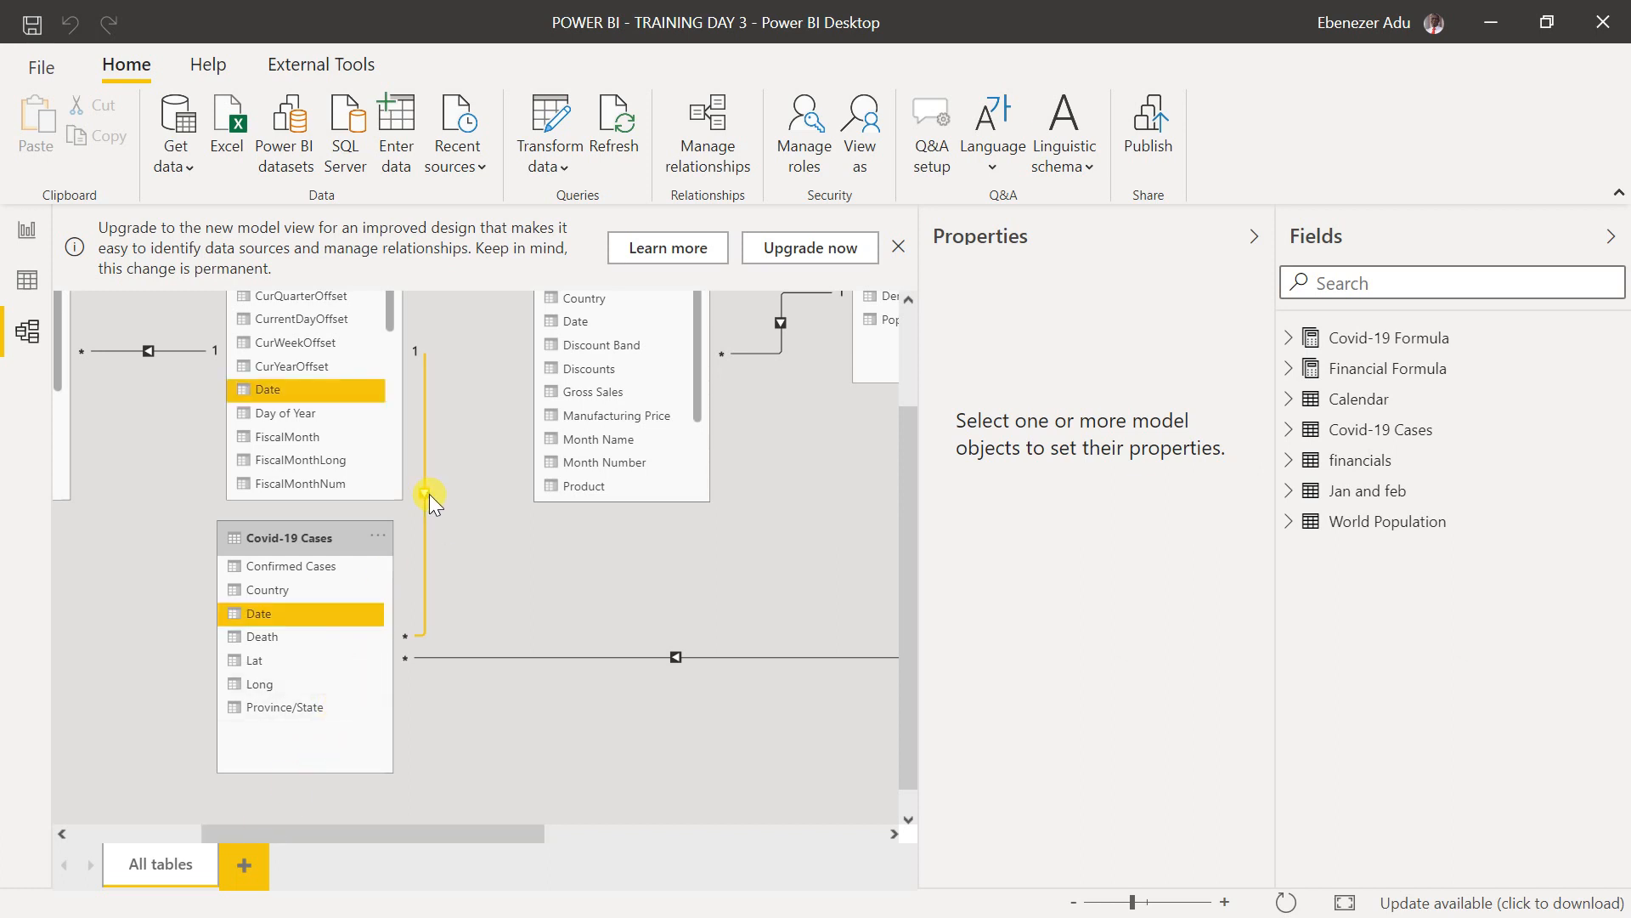
pyautogui.rightClick(430, 493)
pyautogui.click(459, 511)
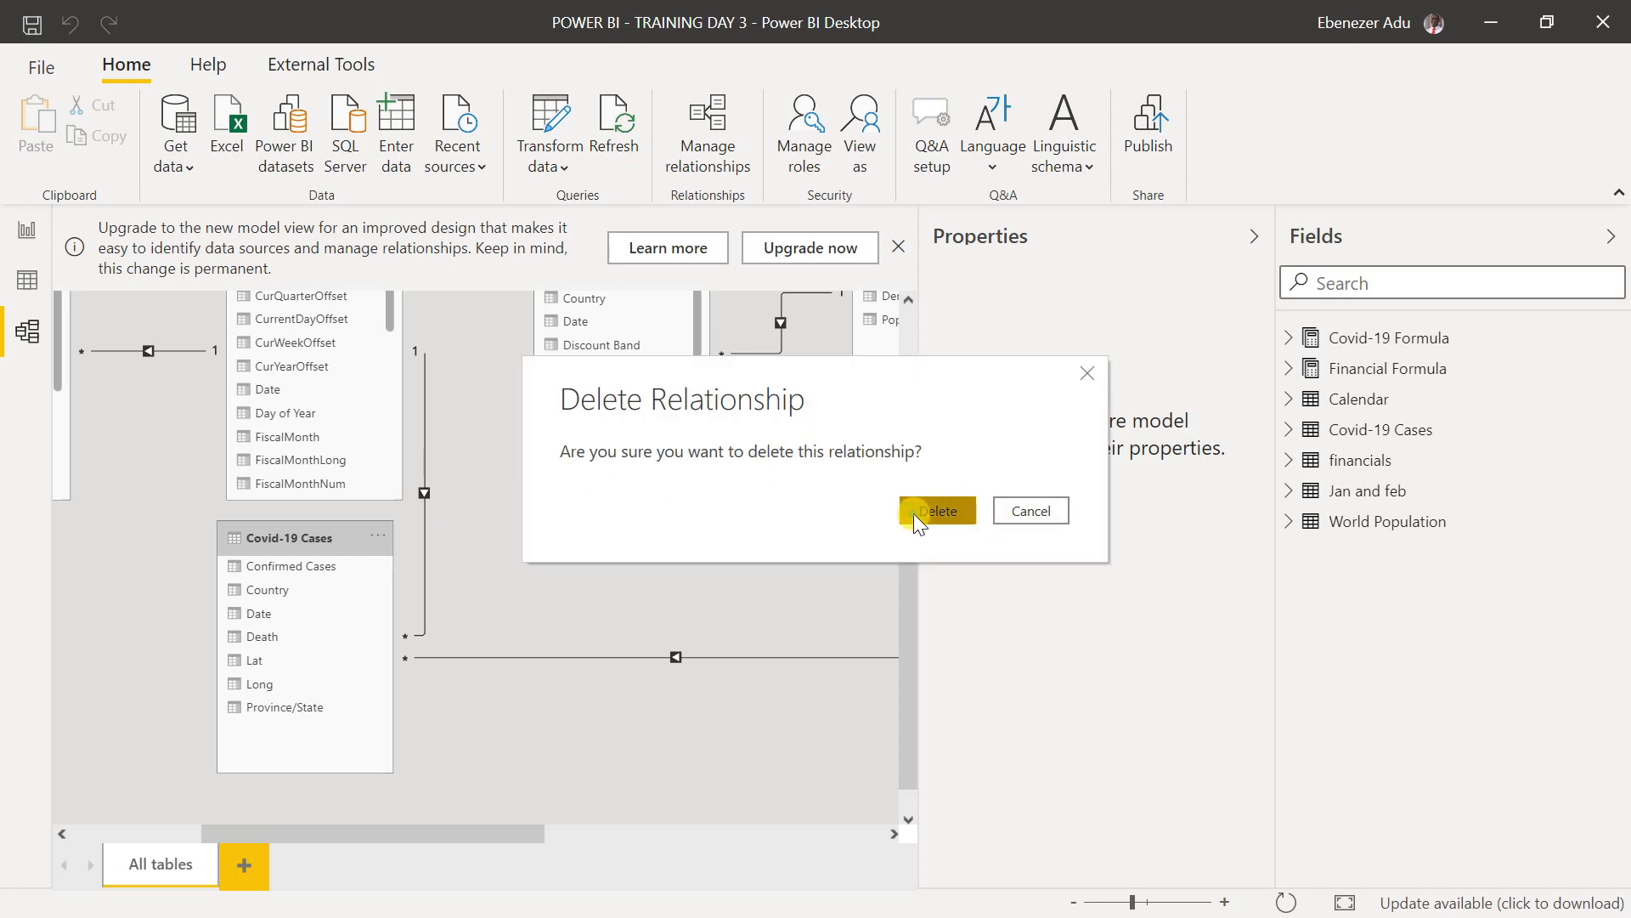
pyautogui.click(914, 513)
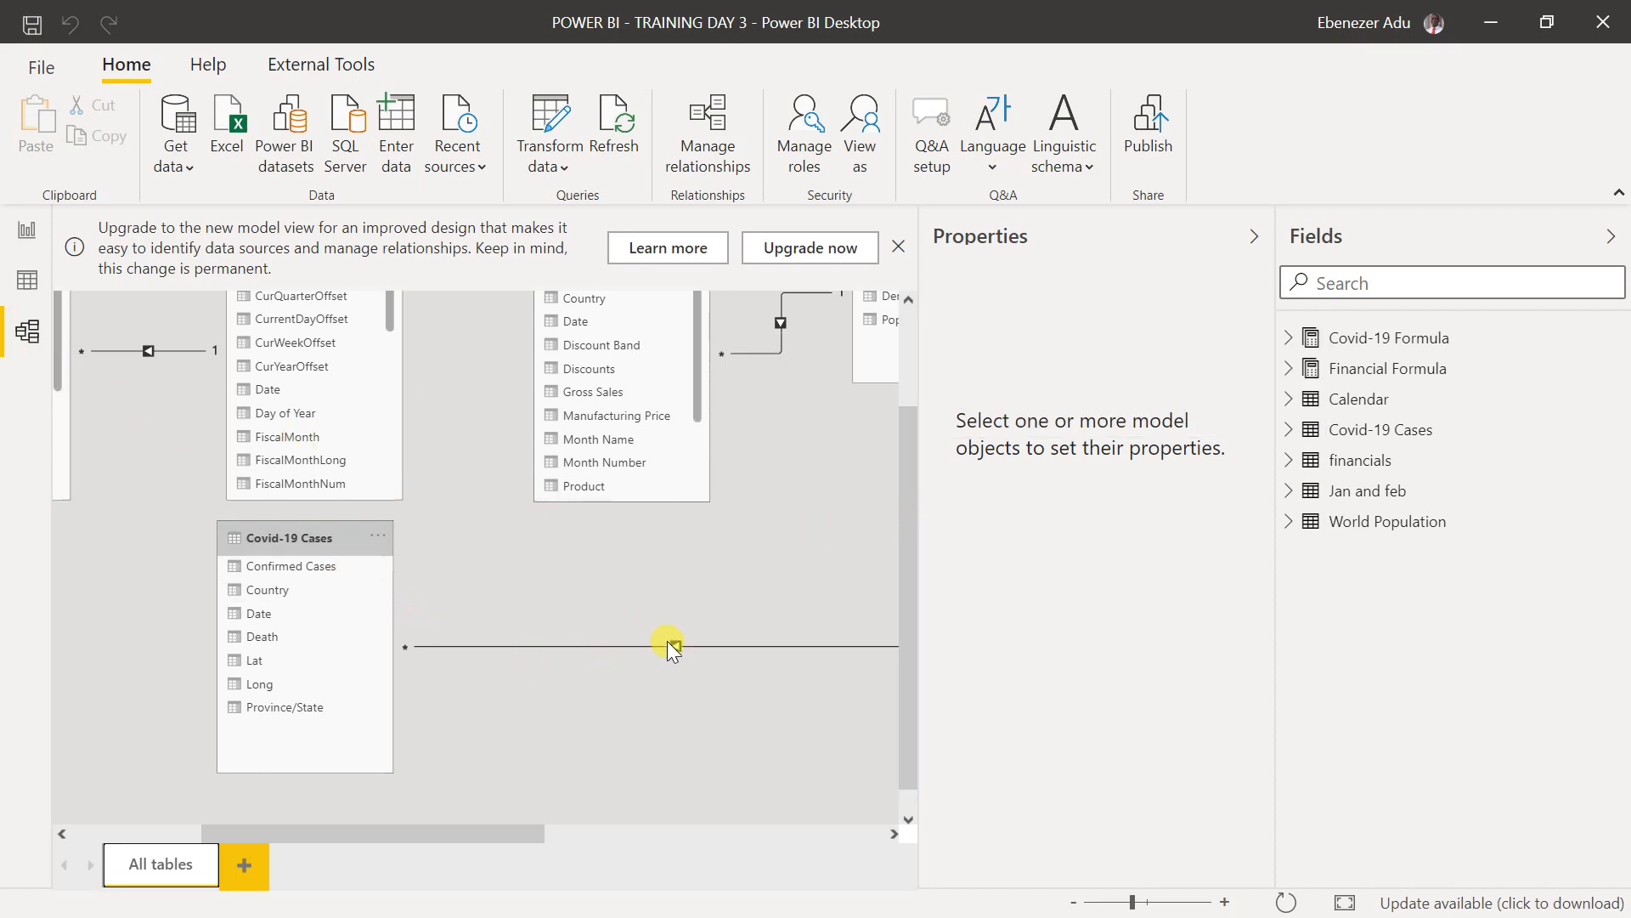
# - Go back to report Page 6 and review the Total Confirmed formula
pyautogui.click(27, 231)
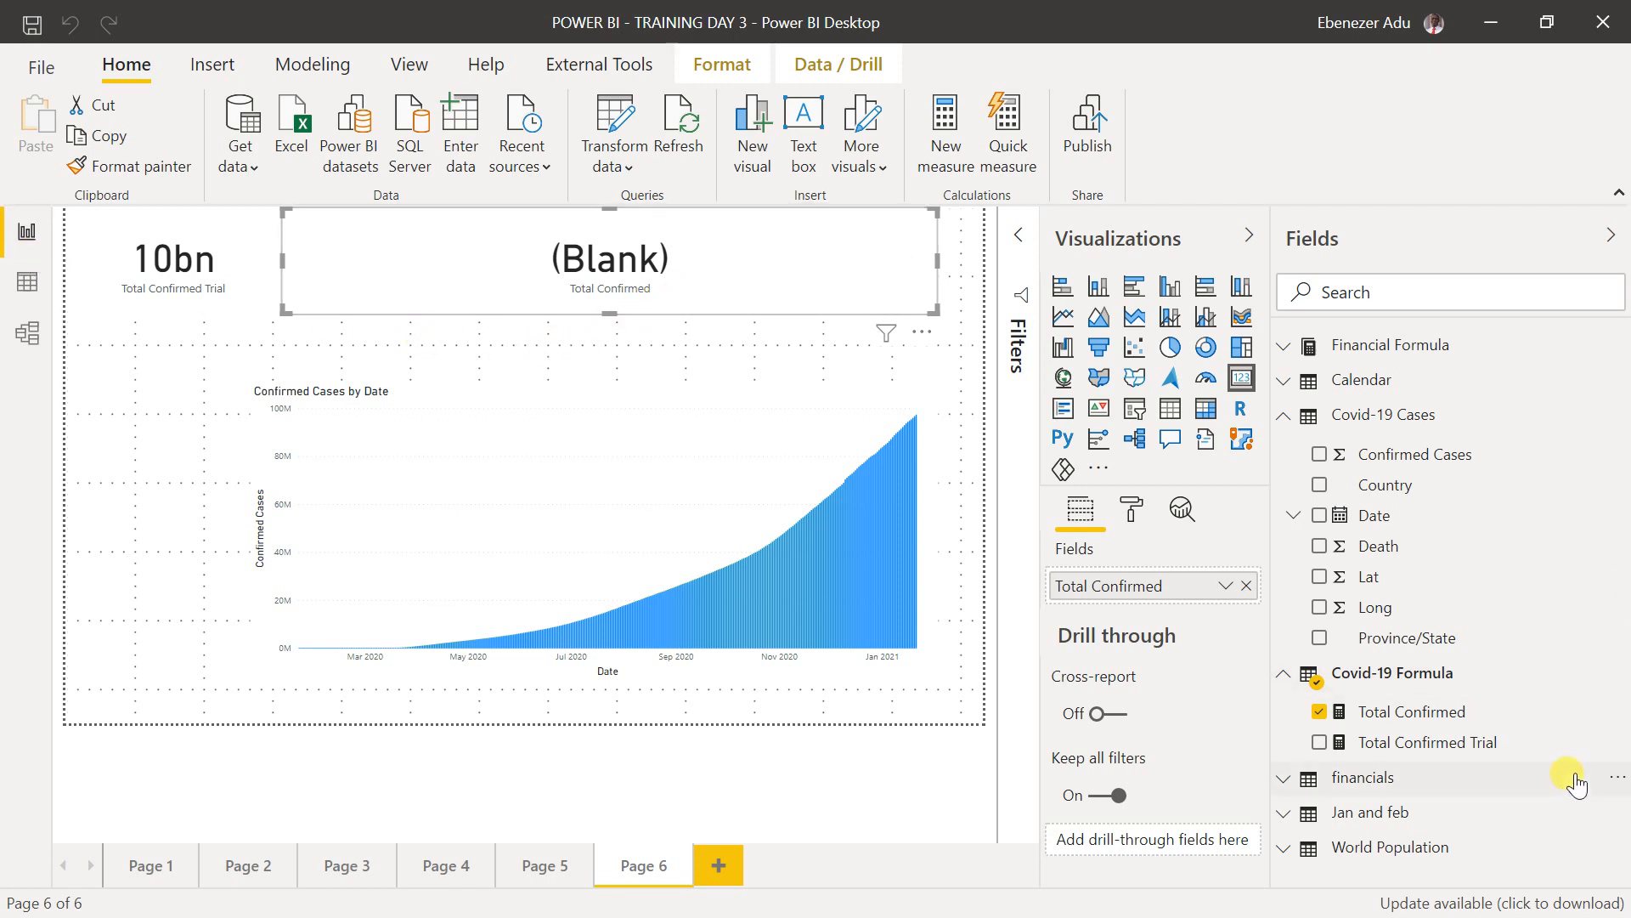
pyautogui.click(1418, 712)
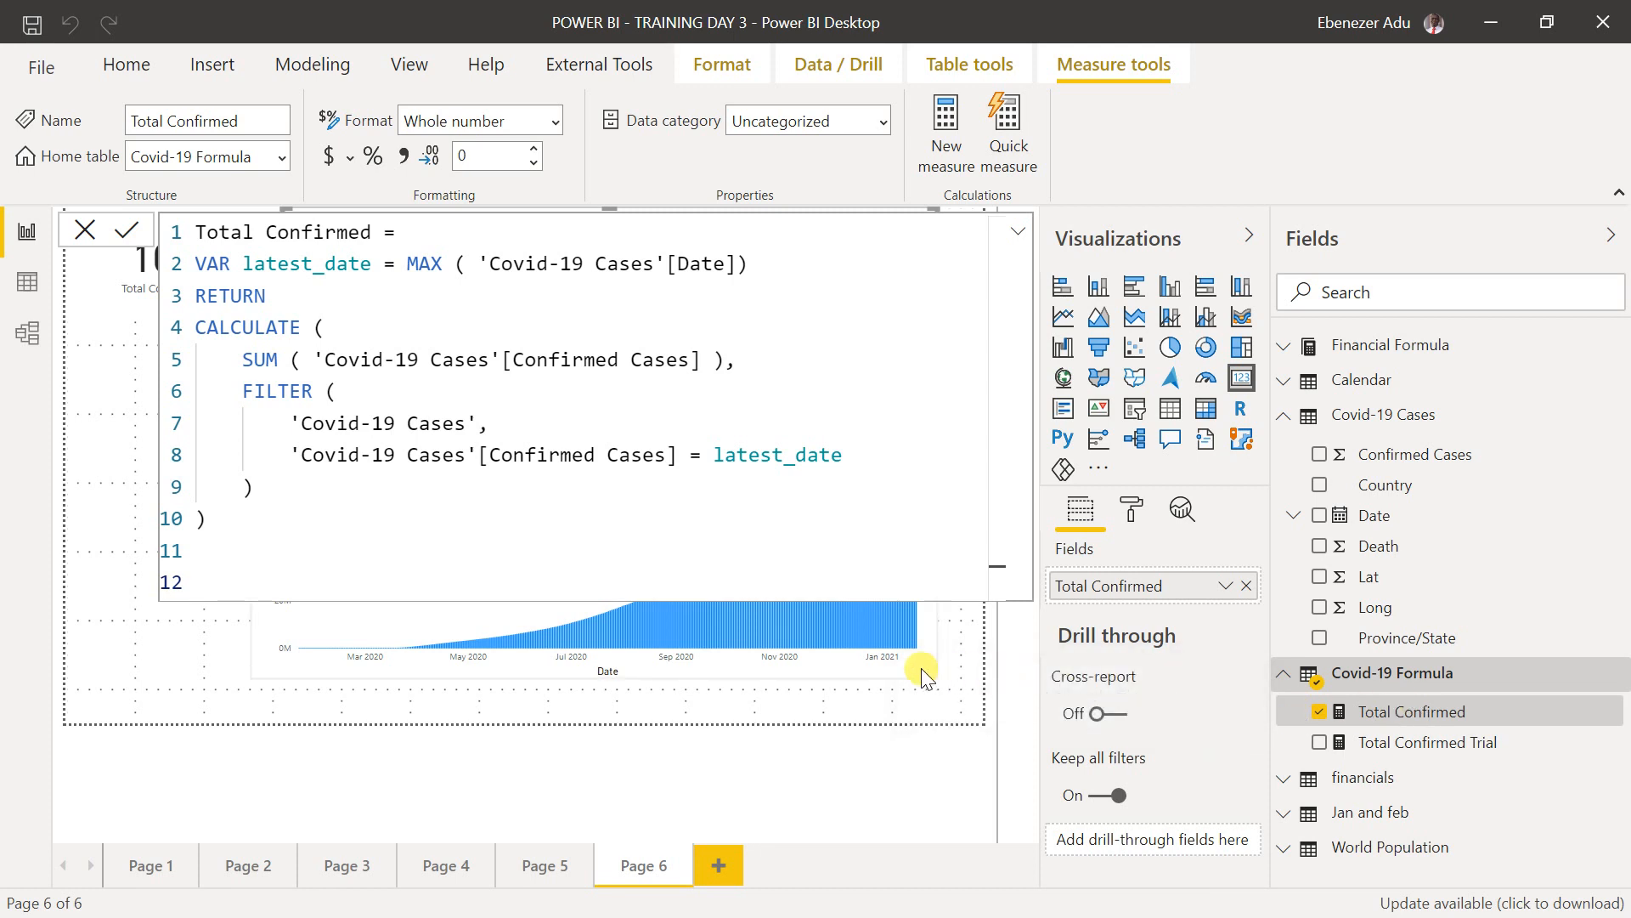
pyautogui.click(304, 537)
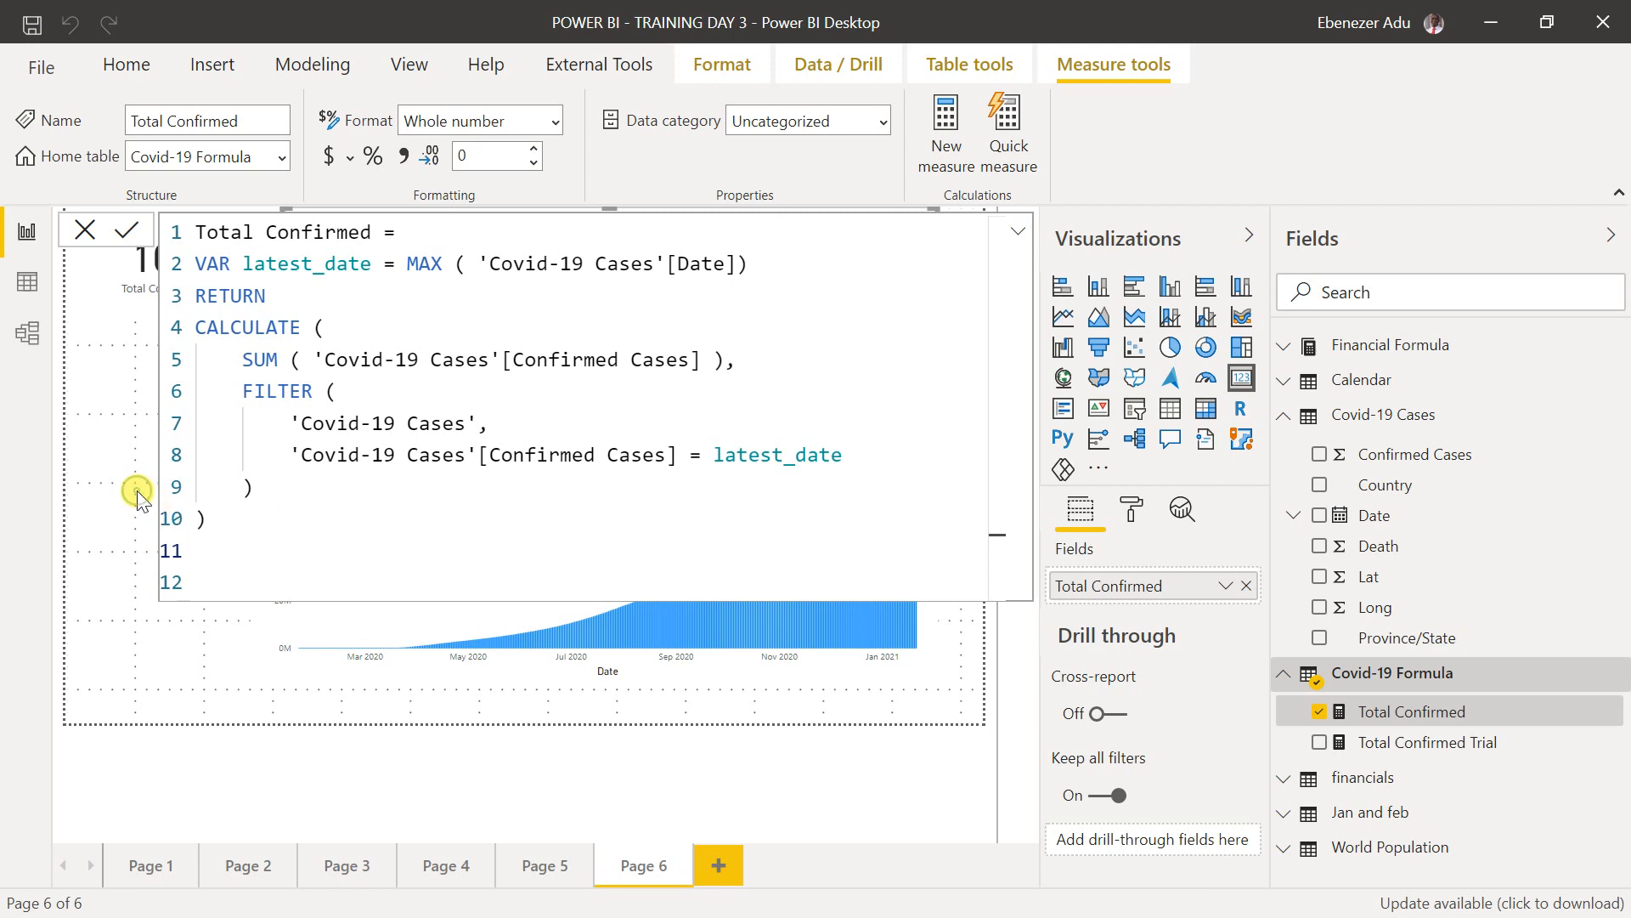
# - Check how both cards respond when single dates are selected in the Confirmed Cases by Date chart, then clear the selection
pyautogui.click(762, 619)
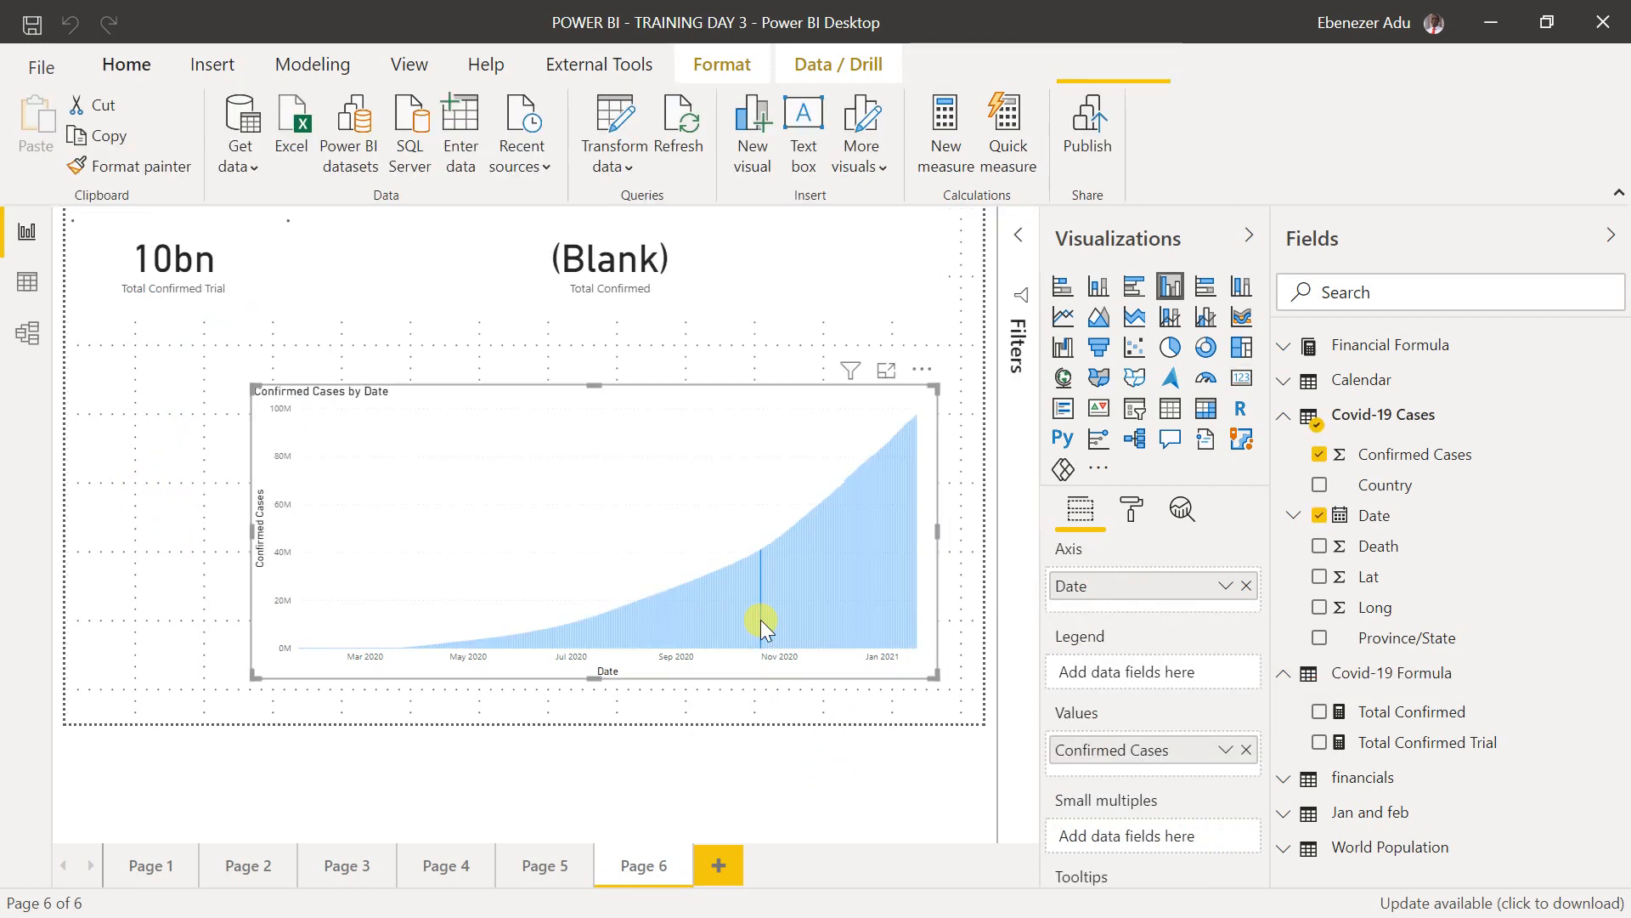
pyautogui.moveTo(763, 618)
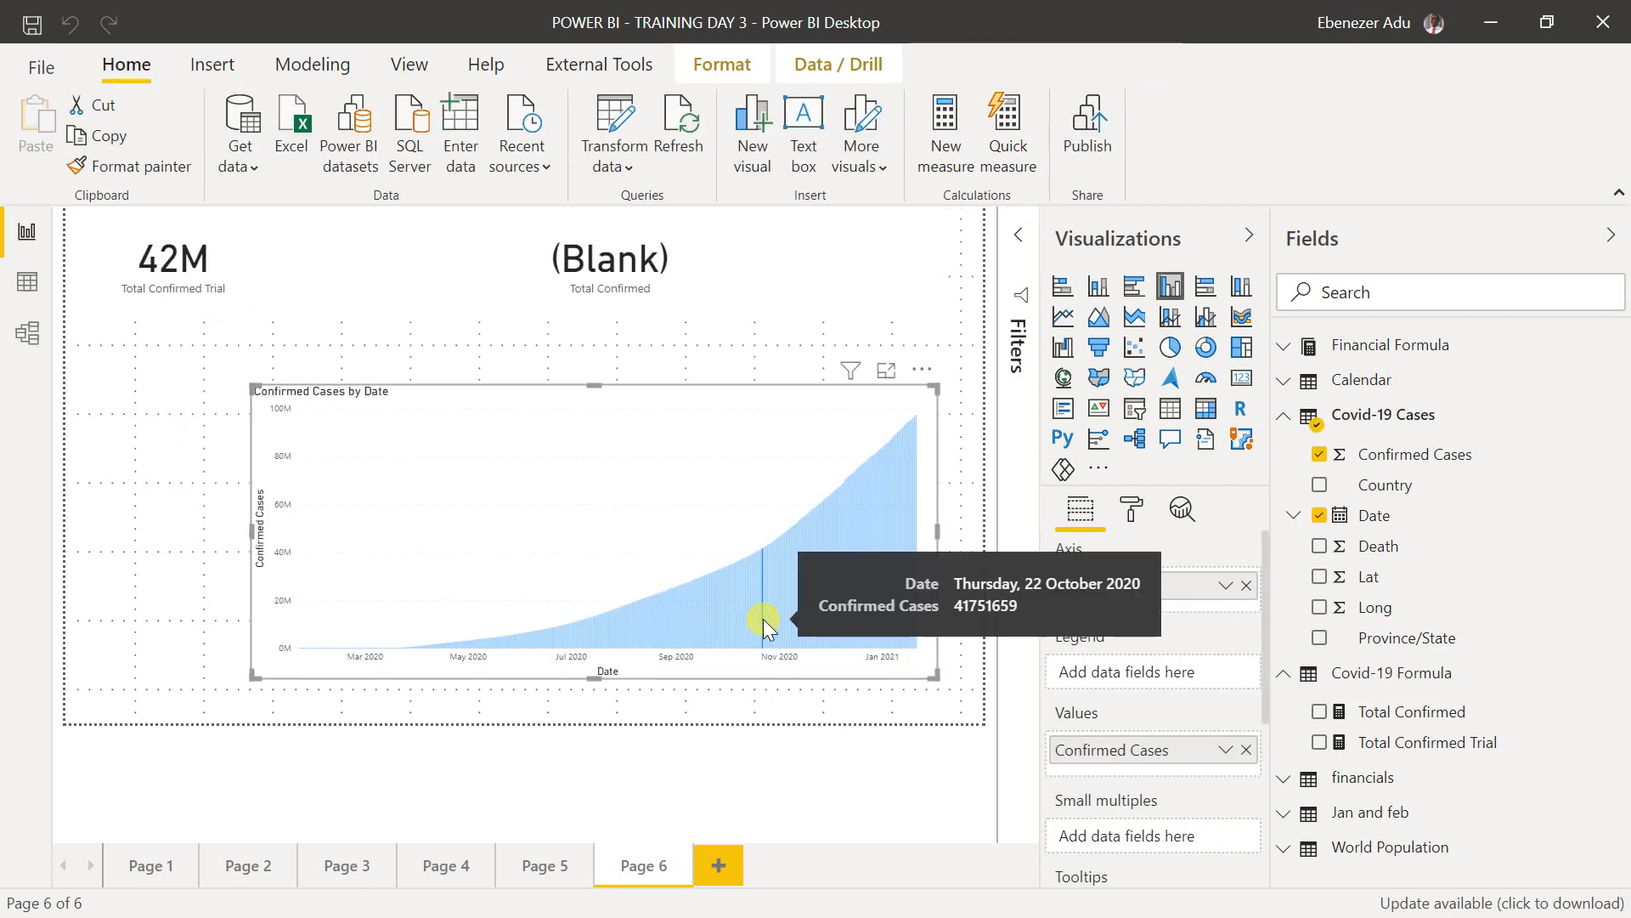
pyautogui.click(905, 513)
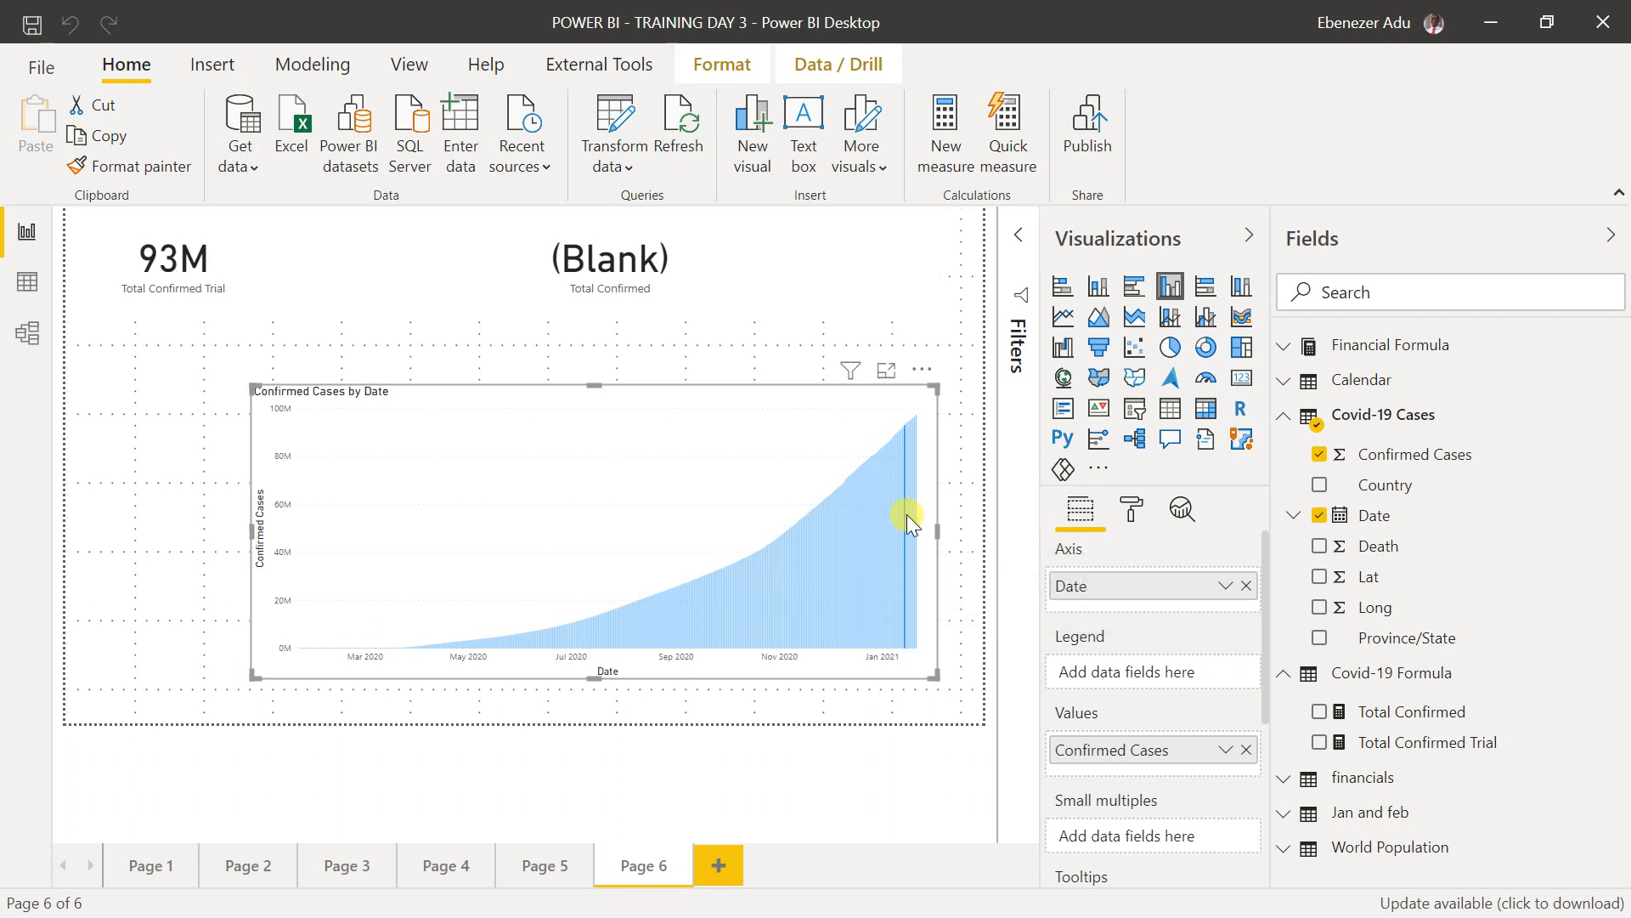
pyautogui.click(907, 513)
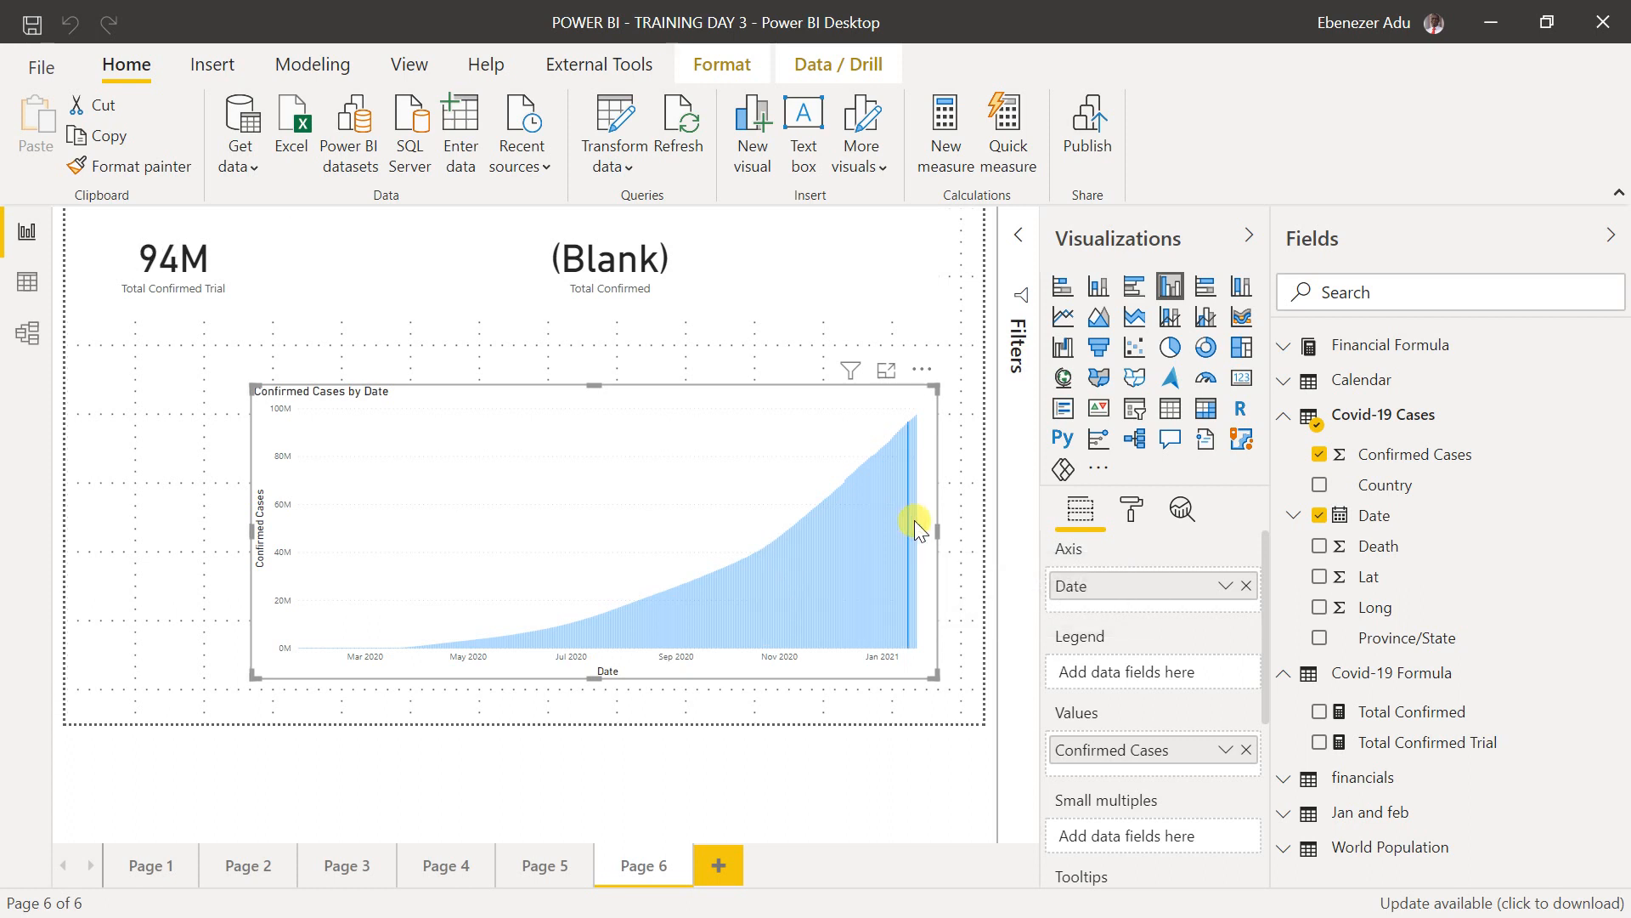
pyautogui.click(918, 522)
pyautogui.click(663, 239)
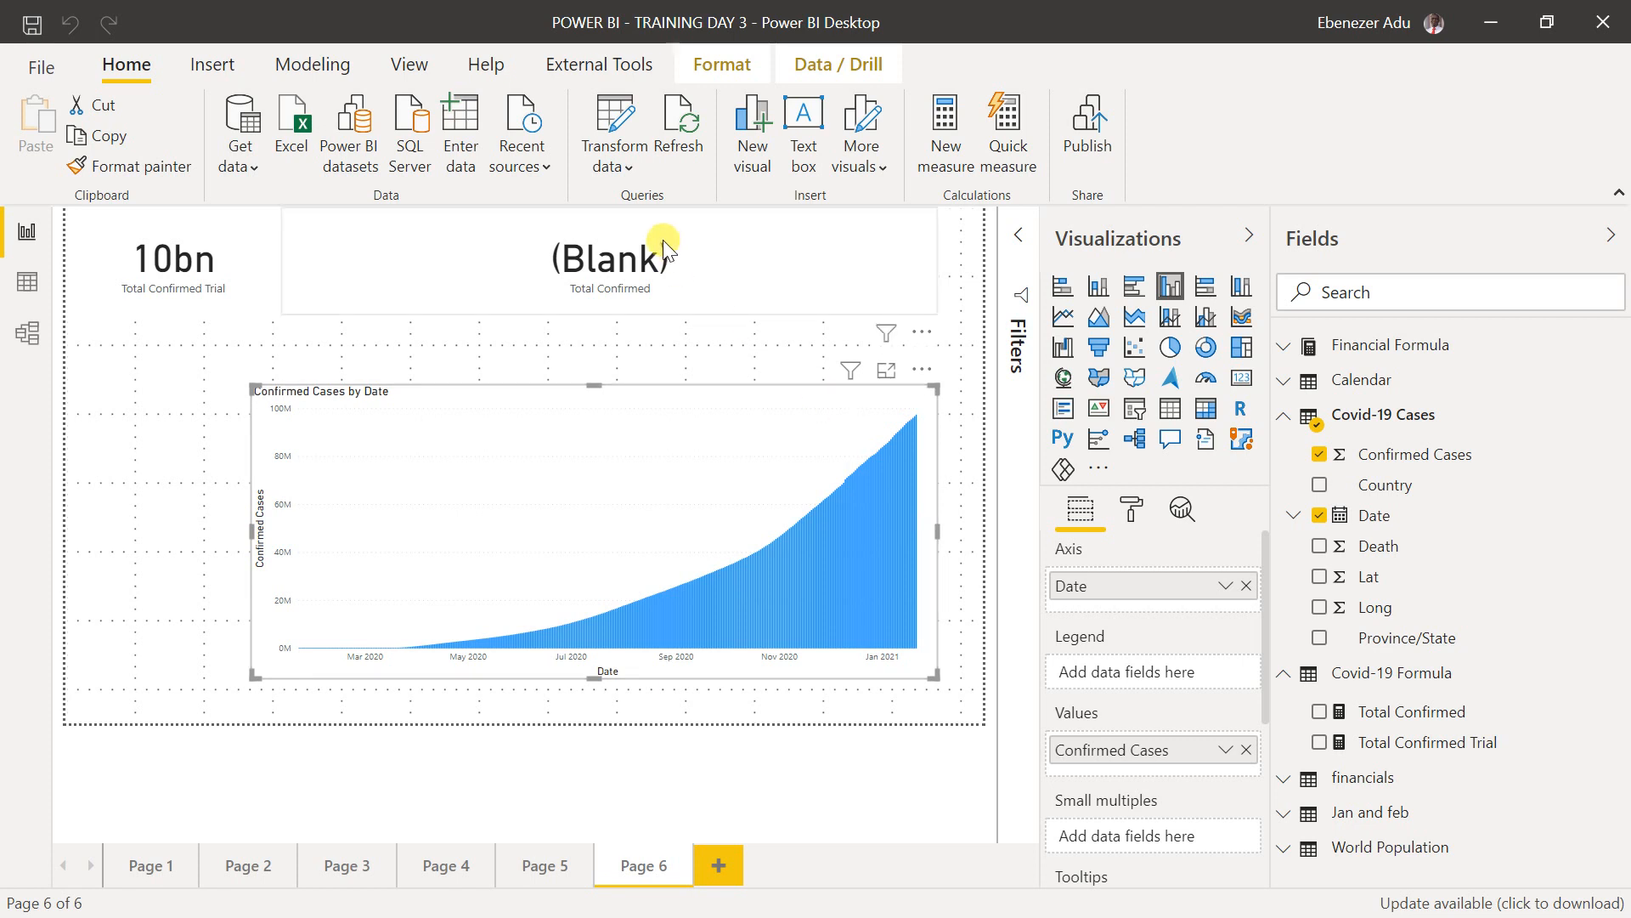
# - Open the Total Confirmed formula for comparison, switch to the covid 19 dashboard report, and copy its Total Confirmed formula through the FILTER closing parenthesis
pyautogui.click(1380, 712)
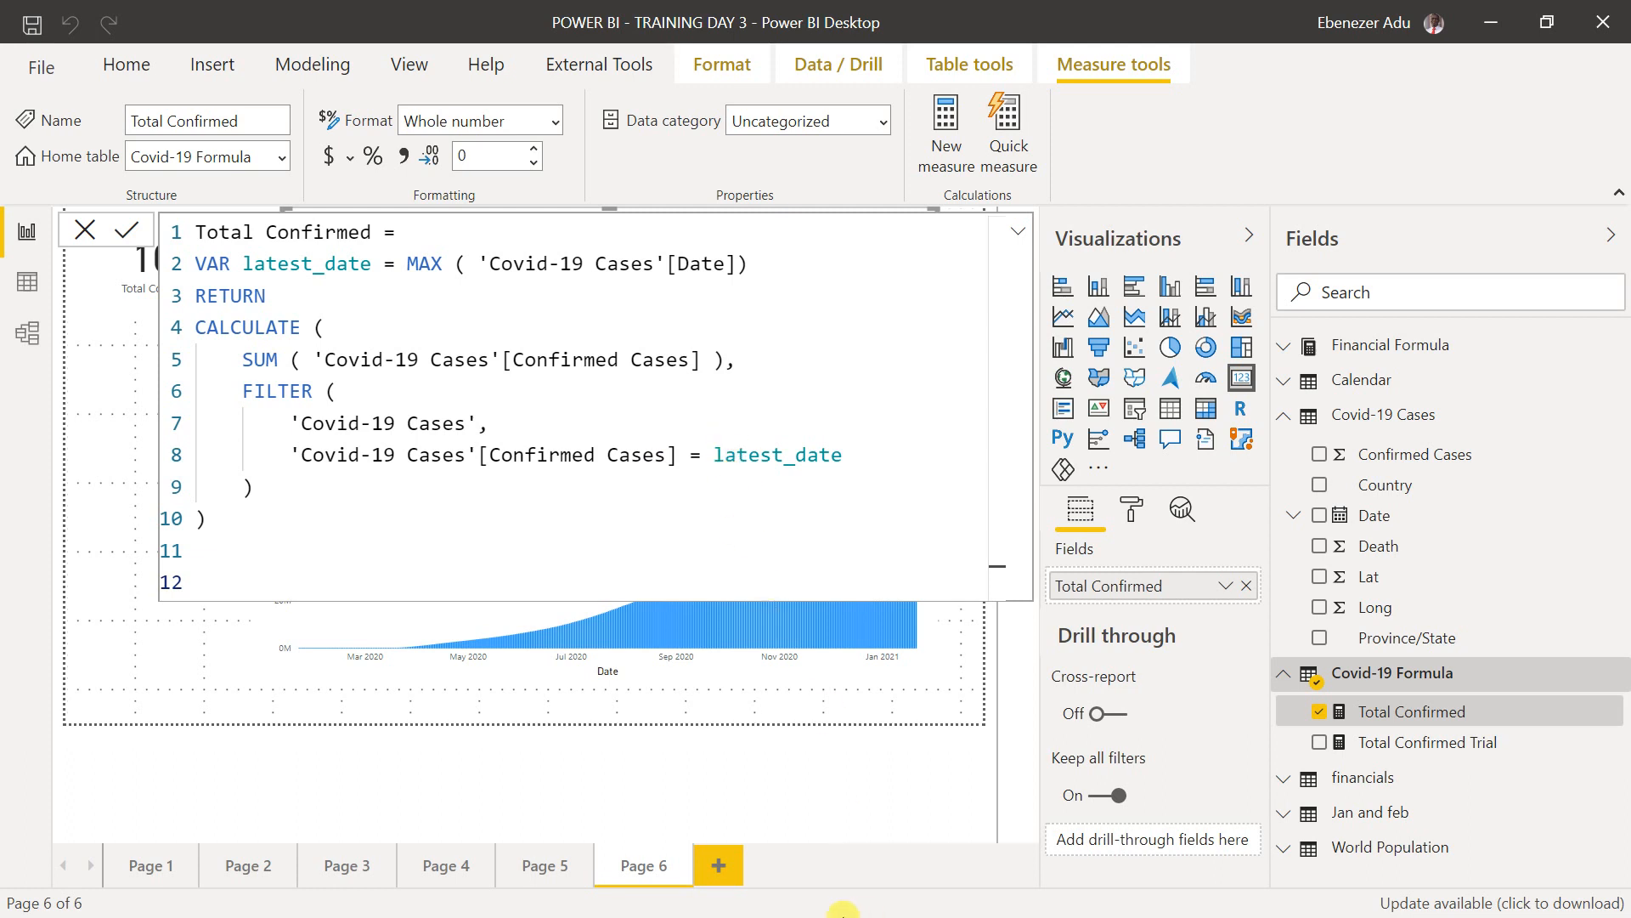
pyautogui.click(1515, 8)
pyautogui.moveTo(922, 892)
pyautogui.click(804, 825)
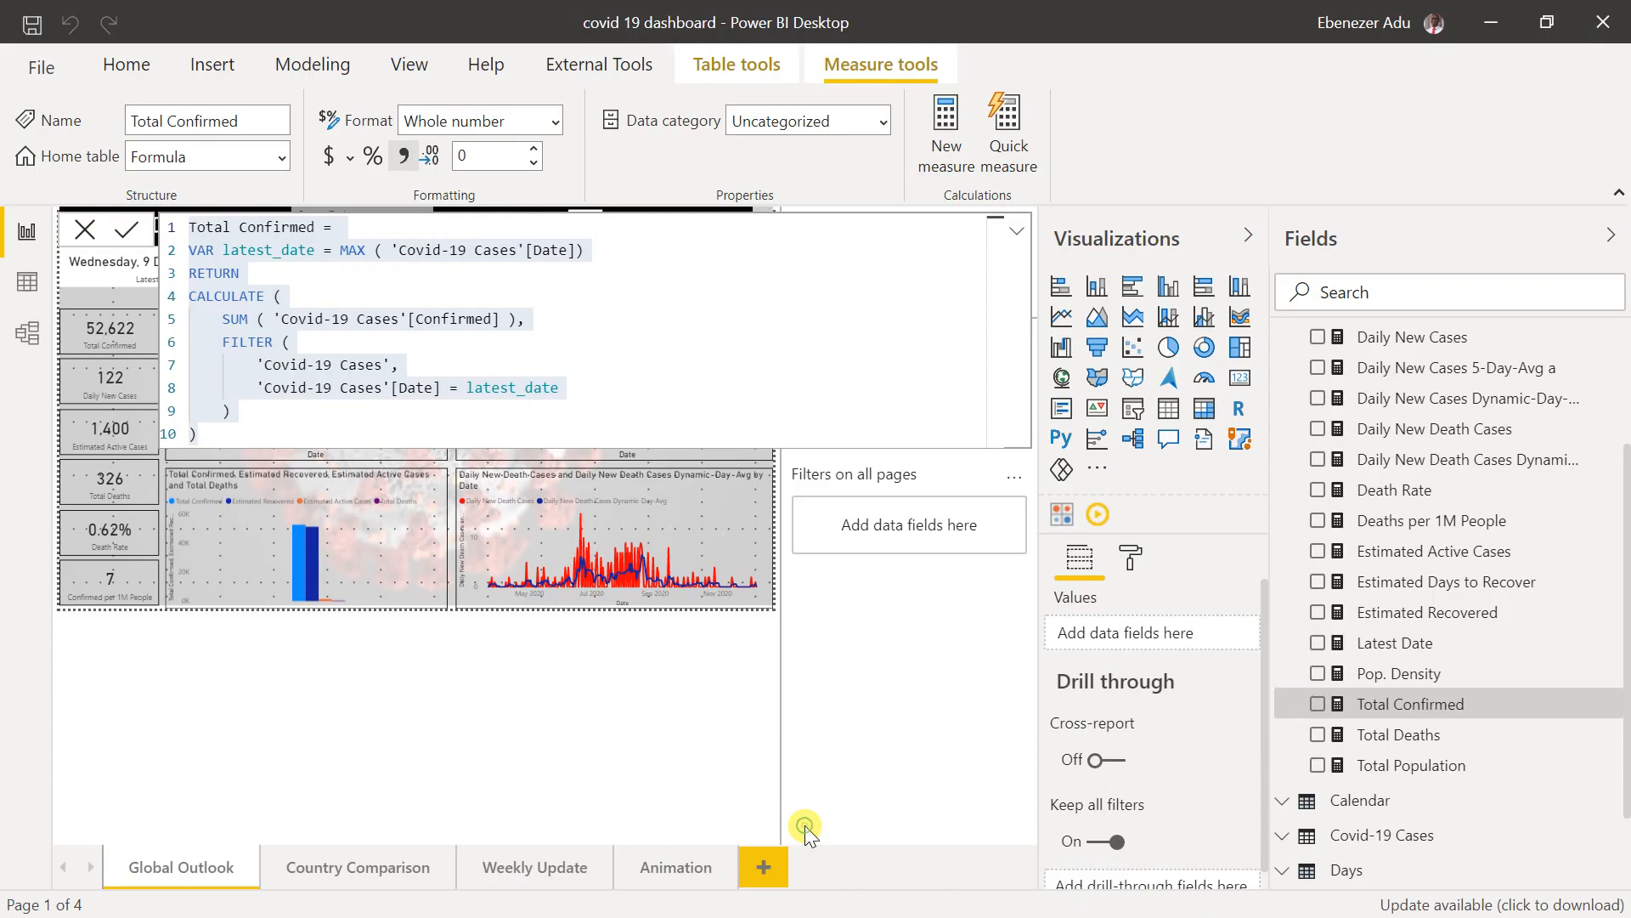
pyautogui.click(319, 411)
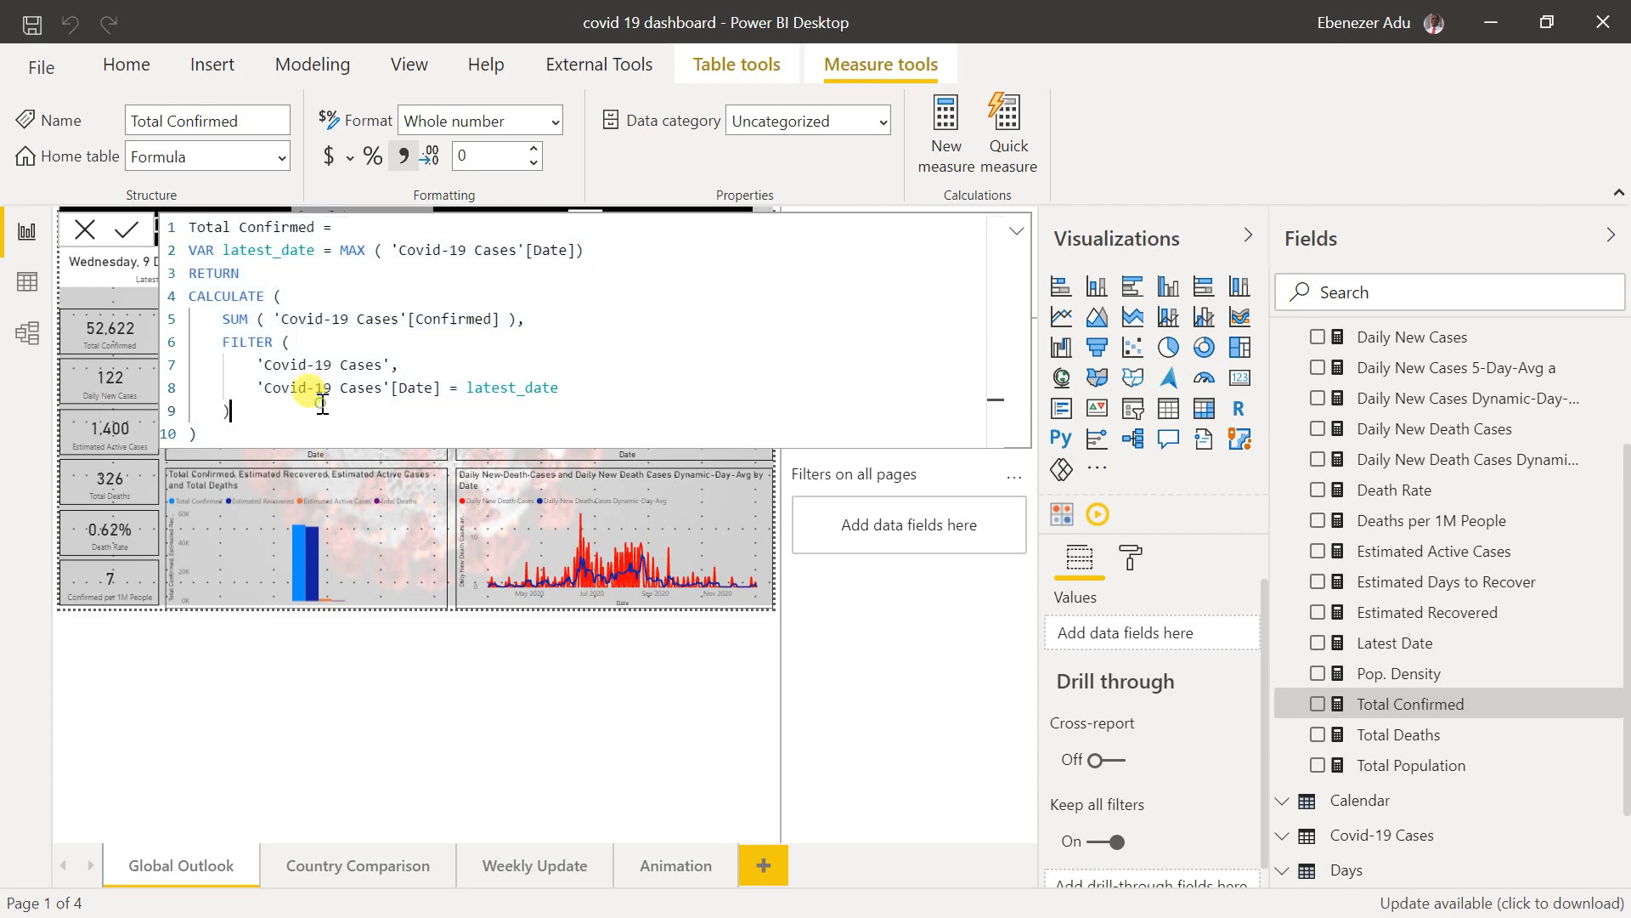
pyautogui.hotkey('ctrl', 'shift', 'Home')
pyautogui.hotkey('ctrl', 'c')
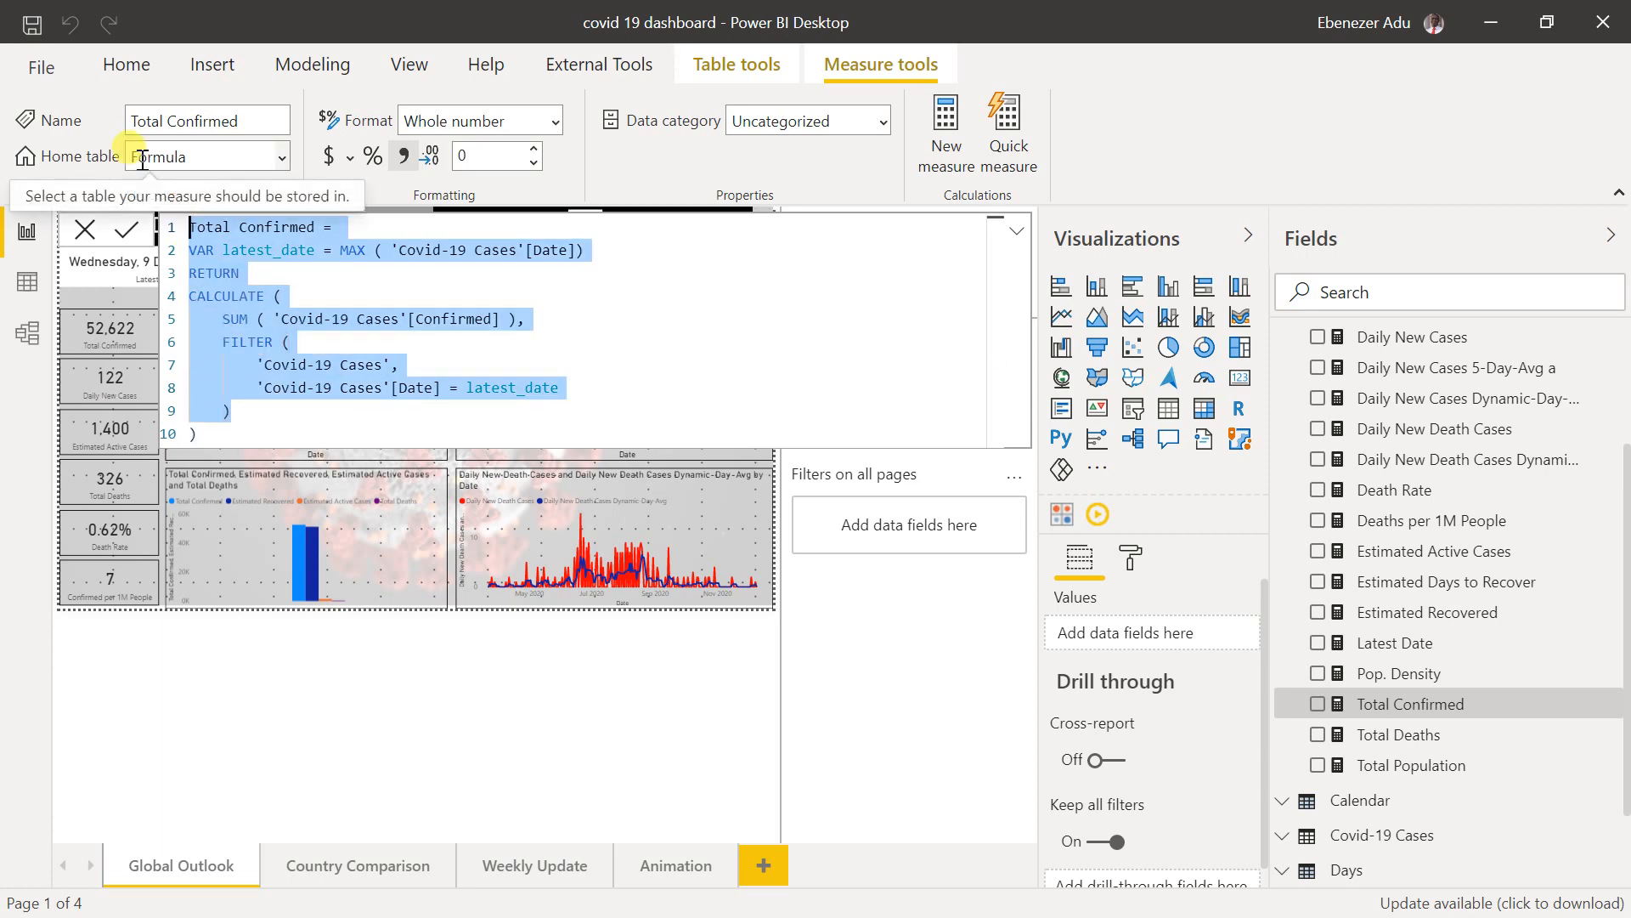
# - Return to the POWER BI - TRAINING DAY 3 report, replace the Total Confirmed formula with the copied one, and add CALCULATE's closing parenthesis on its own line
pyautogui.click(1493, 22)
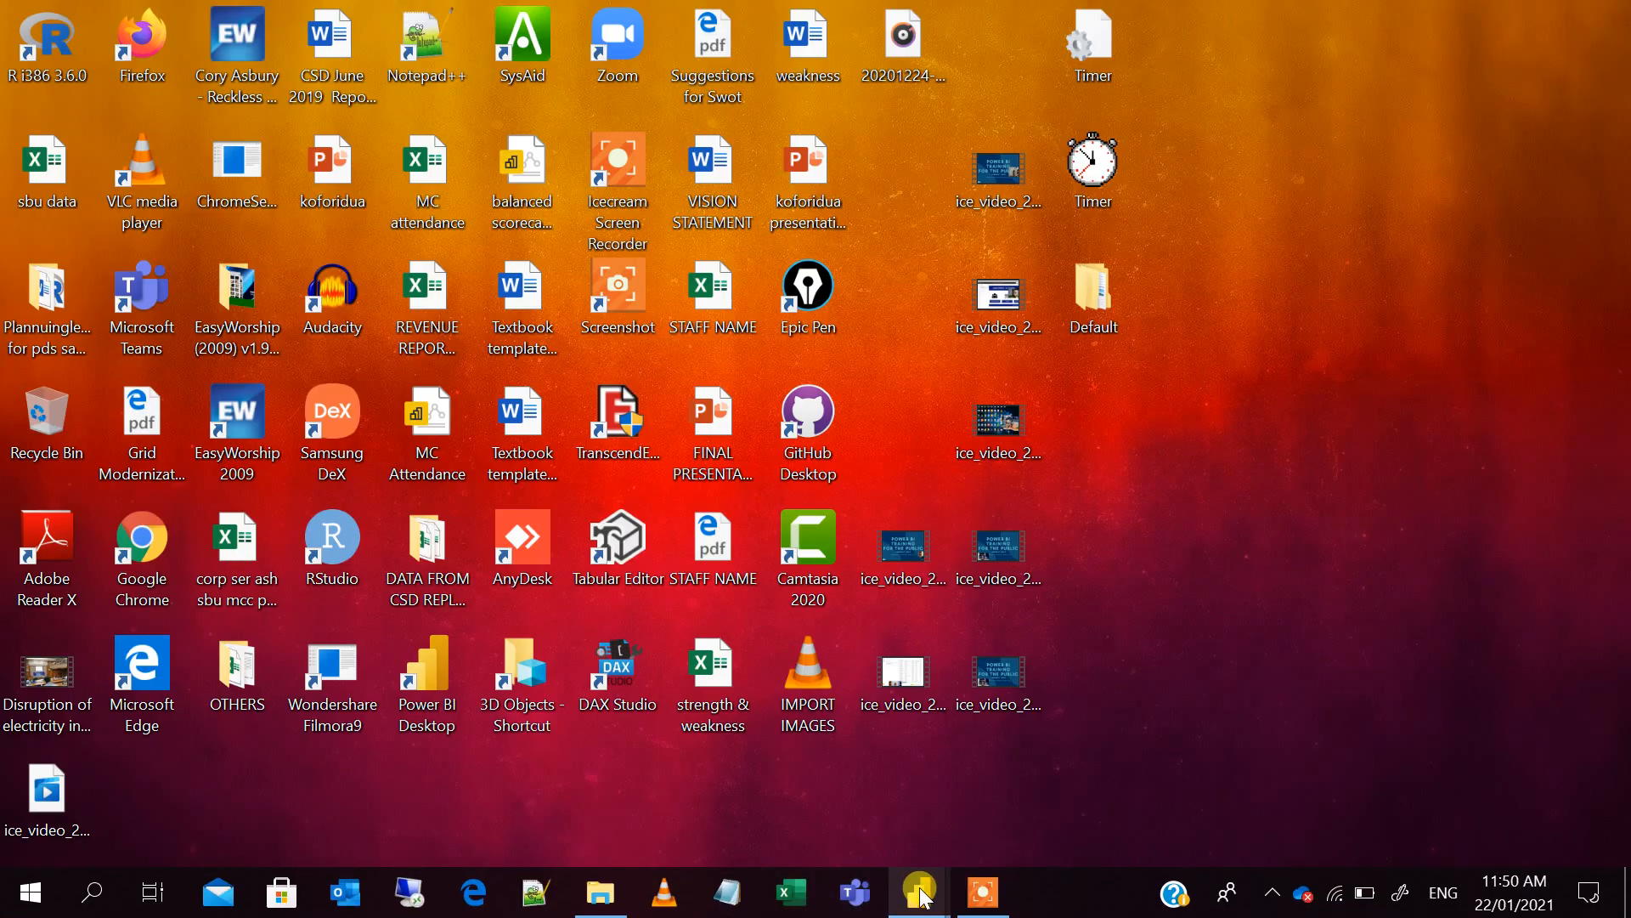
pyautogui.moveTo(922, 896)
pyautogui.click(1039, 801)
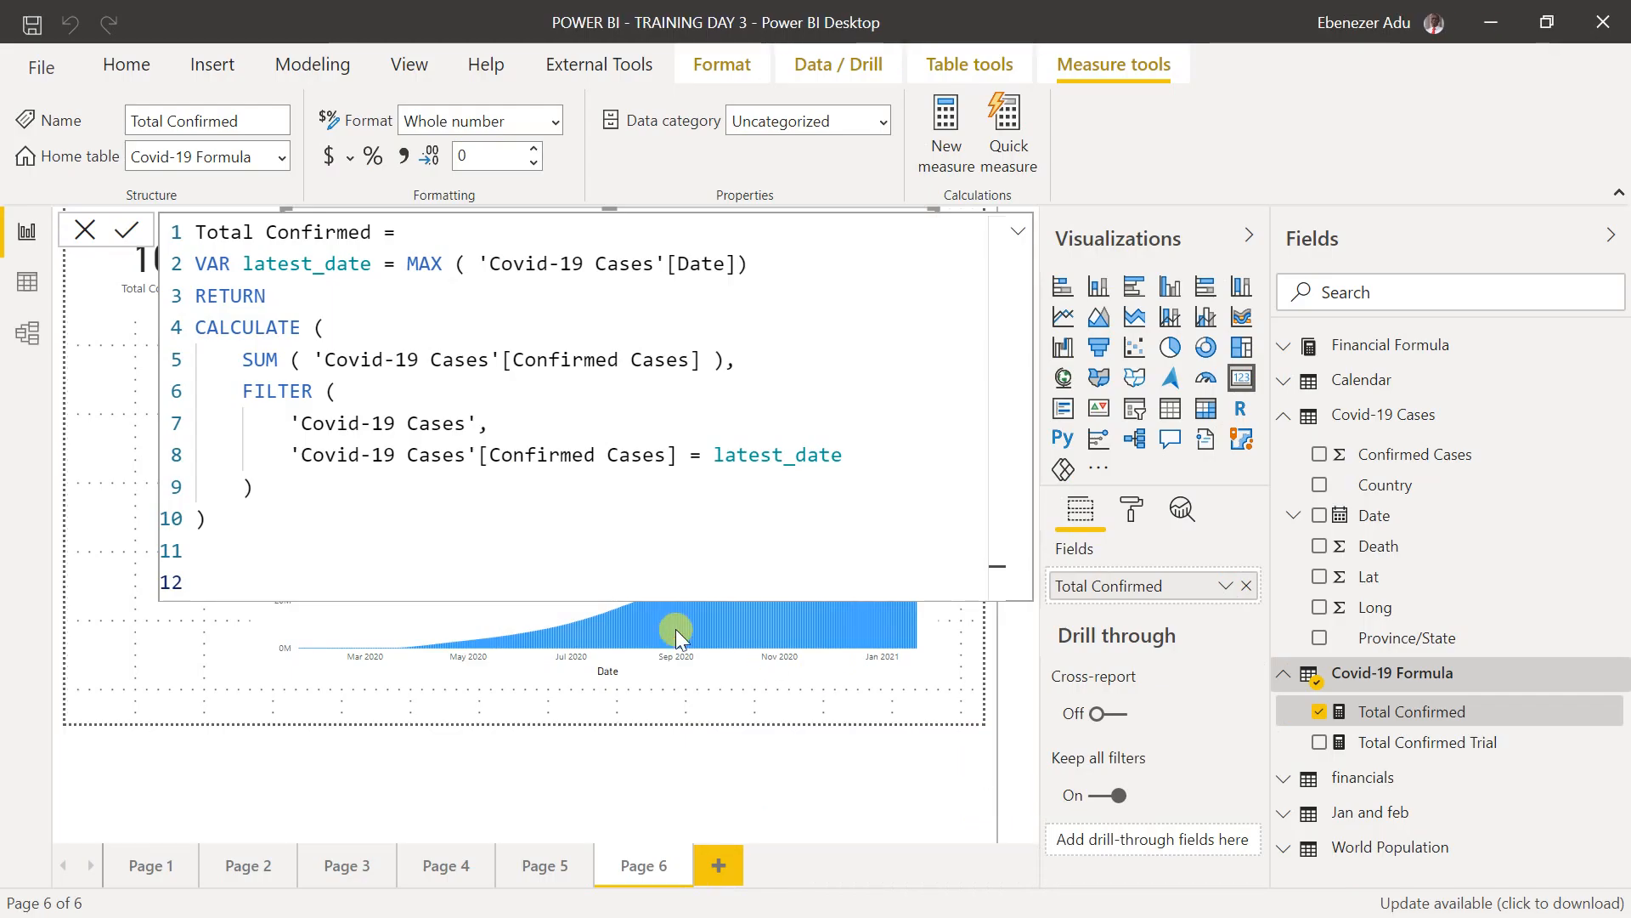
pyautogui.moveTo(368, 506); pyautogui.dragTo(187, 238)
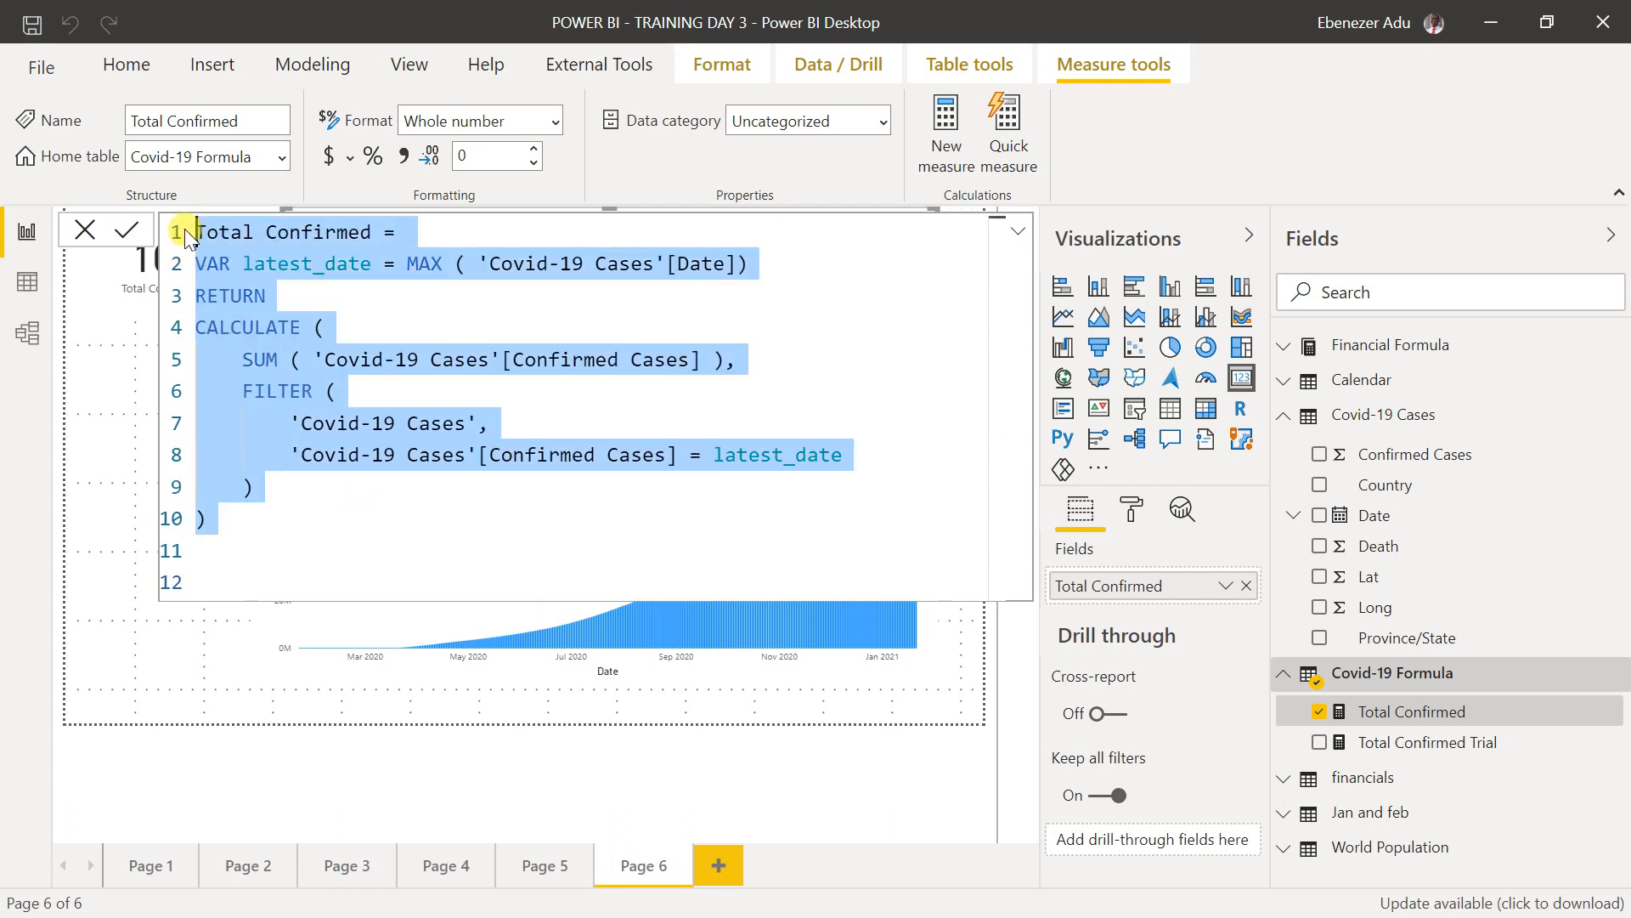
pyautogui.hotkey('ctrl', 'v')
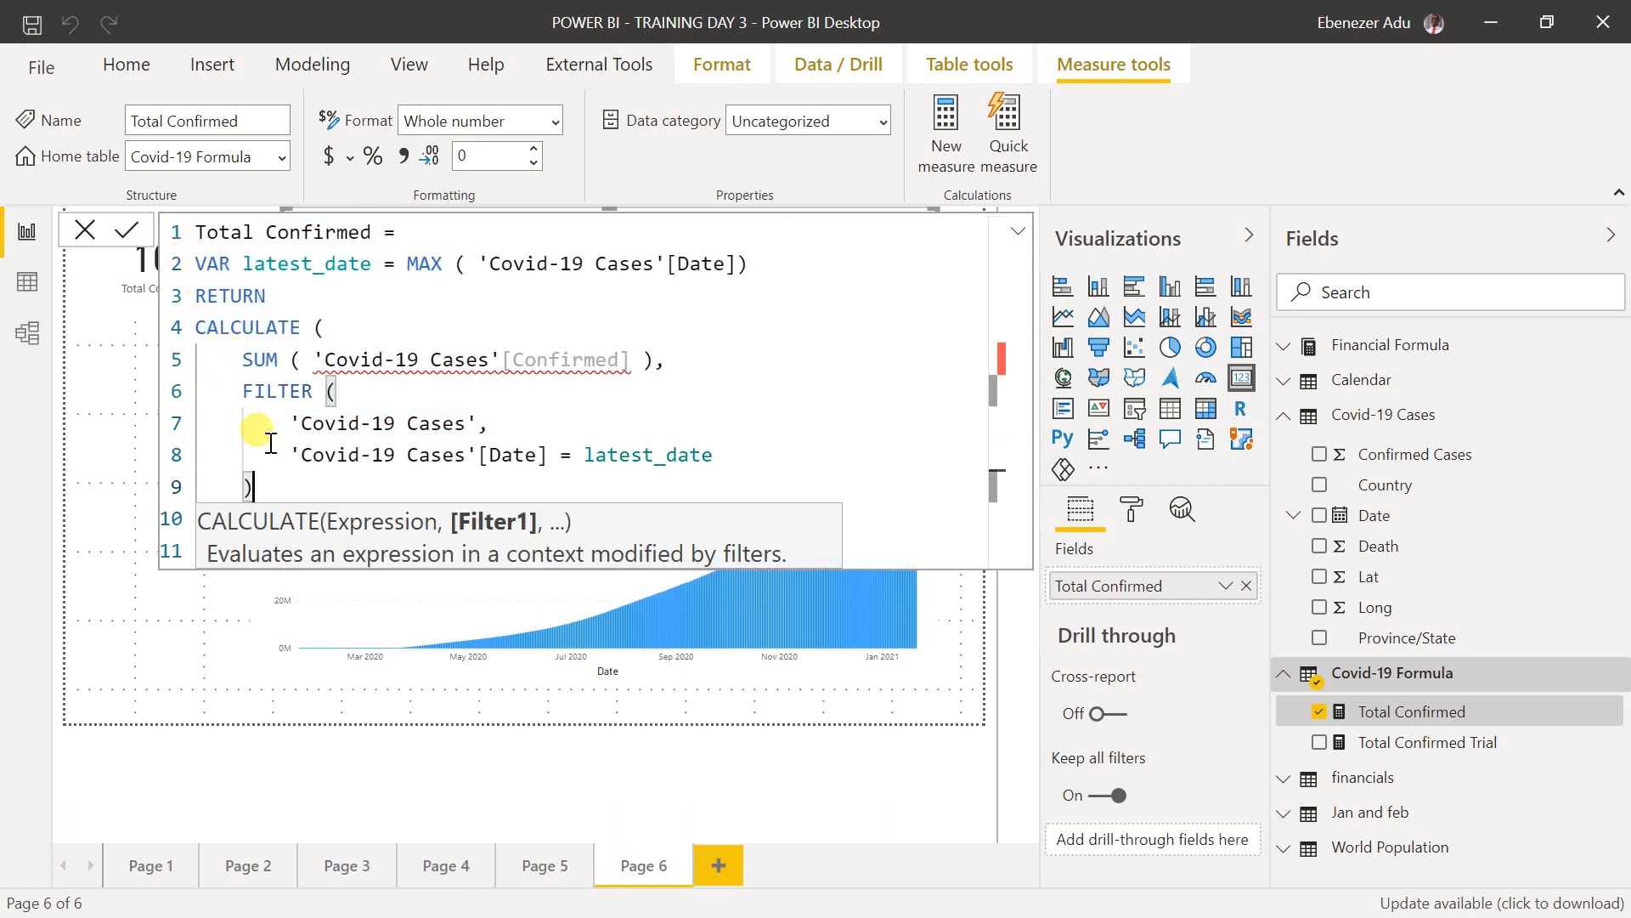
pyautogui.write(')')
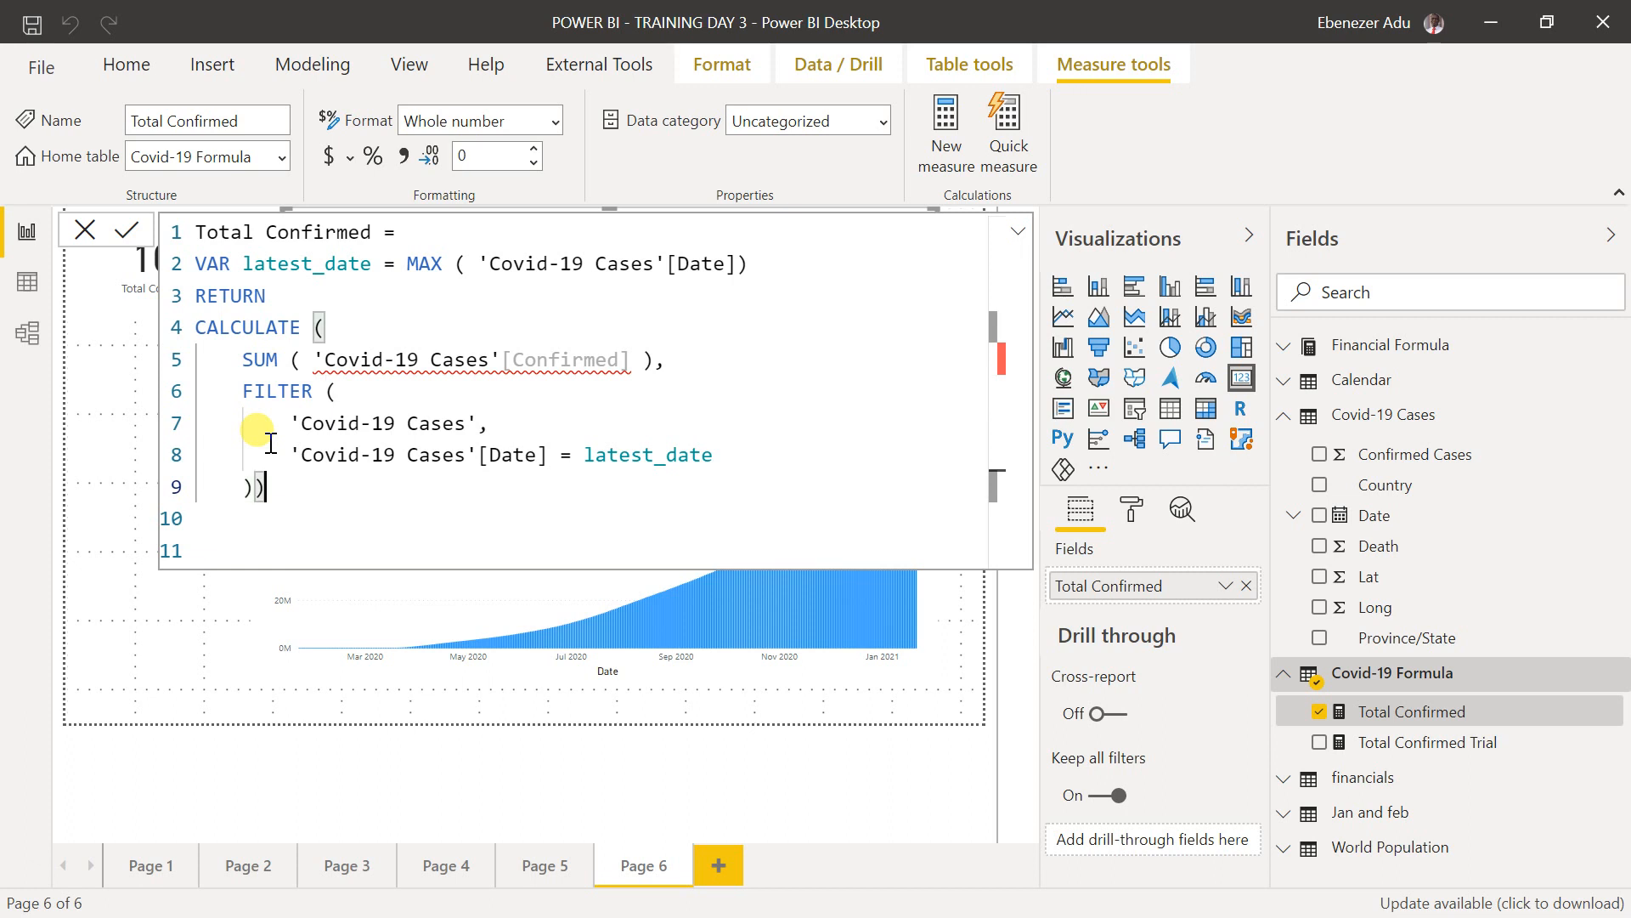
pyautogui.press('Left')
pyautogui.press('Return')
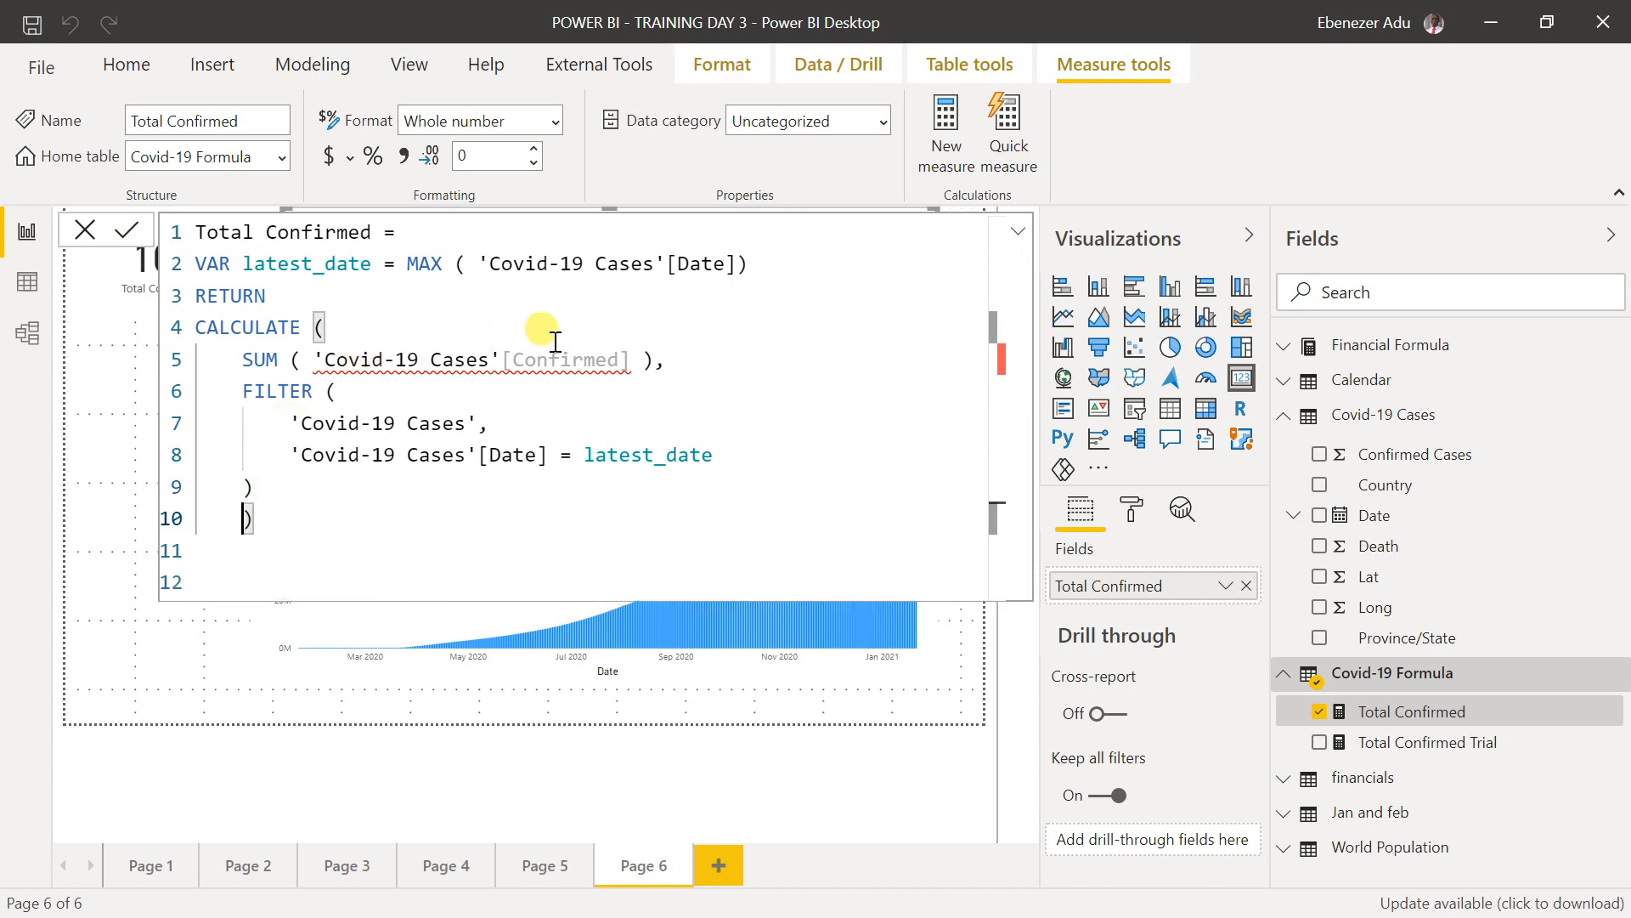
# - Correct the SUM argument in the Total Confirmed formula to 'Covid-19 Cases'[Confirmed Cases]
pyautogui.moveTo(608, 357)
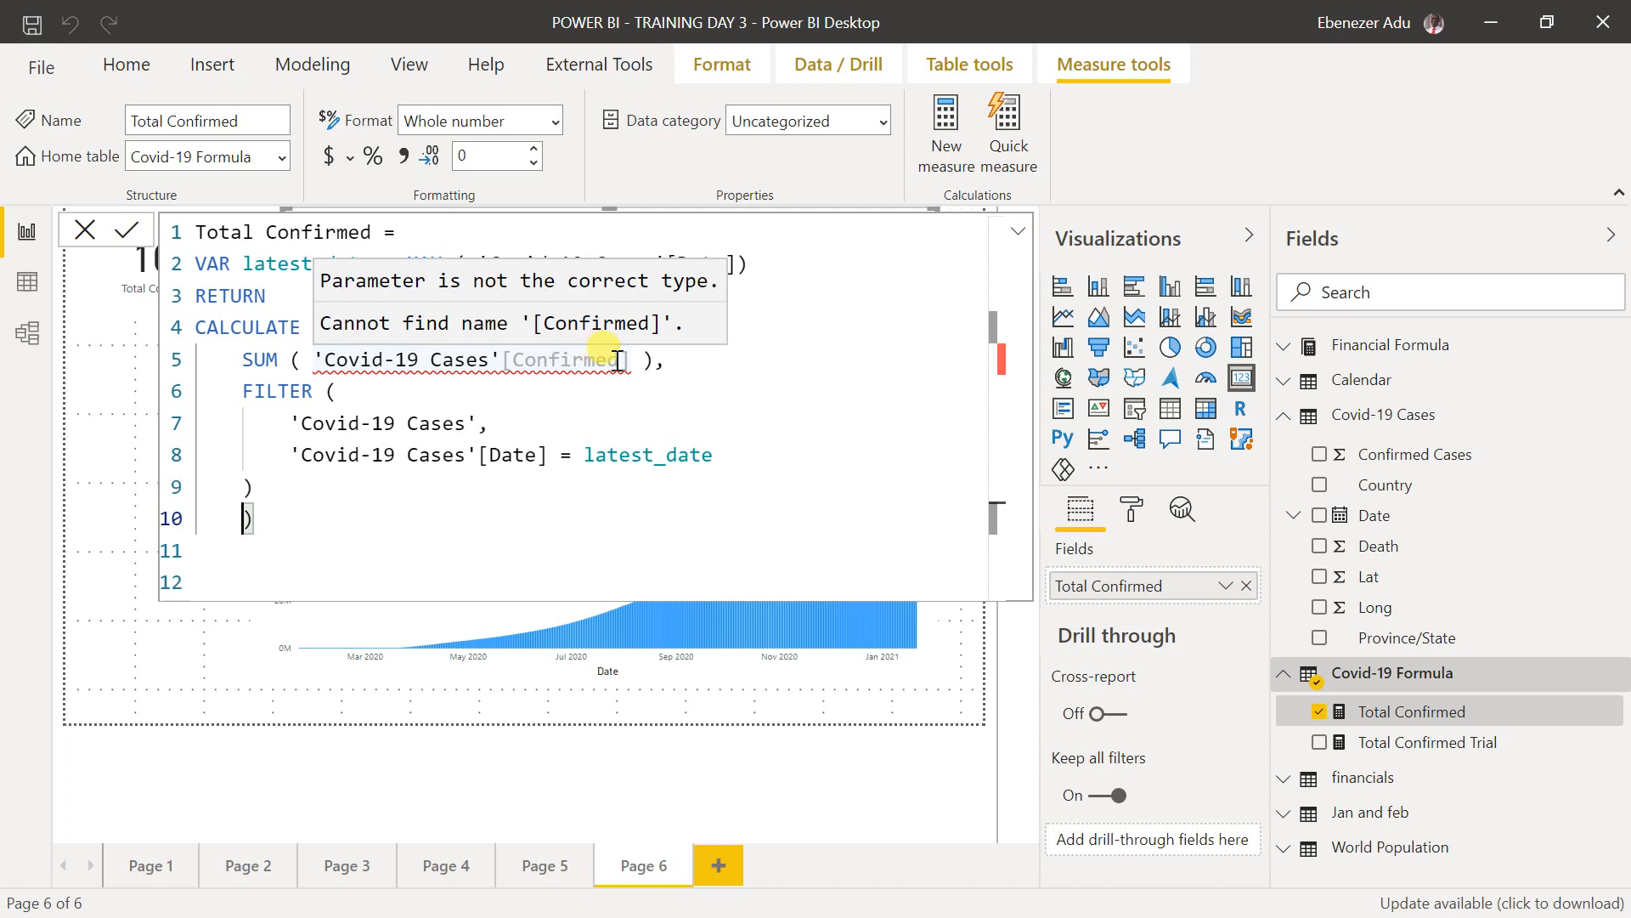
pyautogui.click(619, 360)
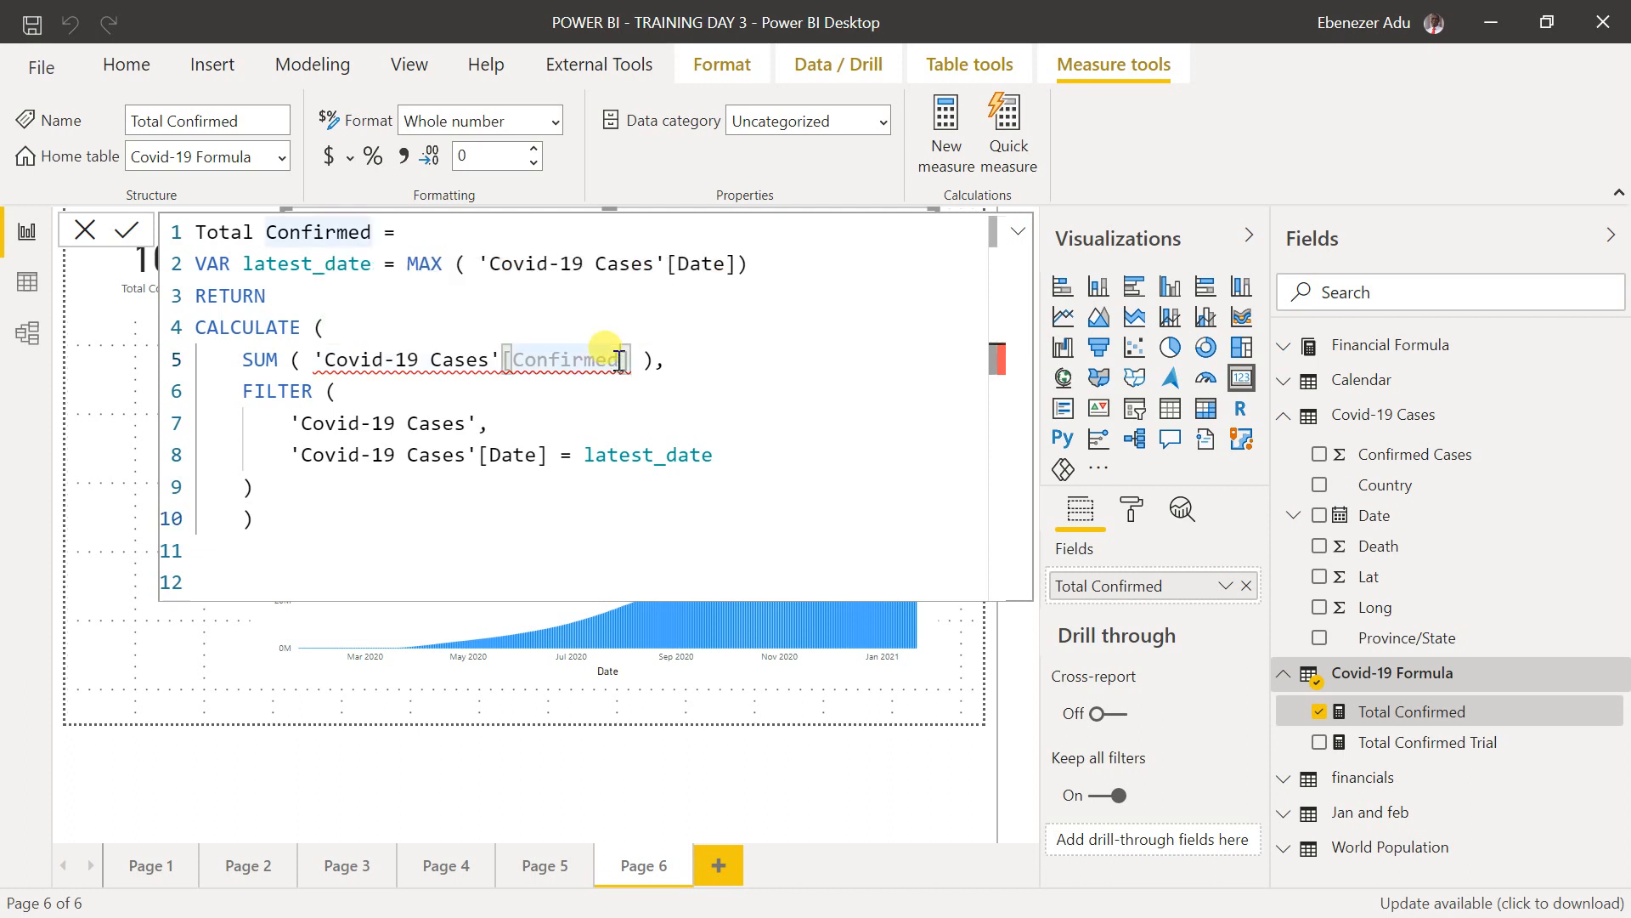
pyautogui.write('c')
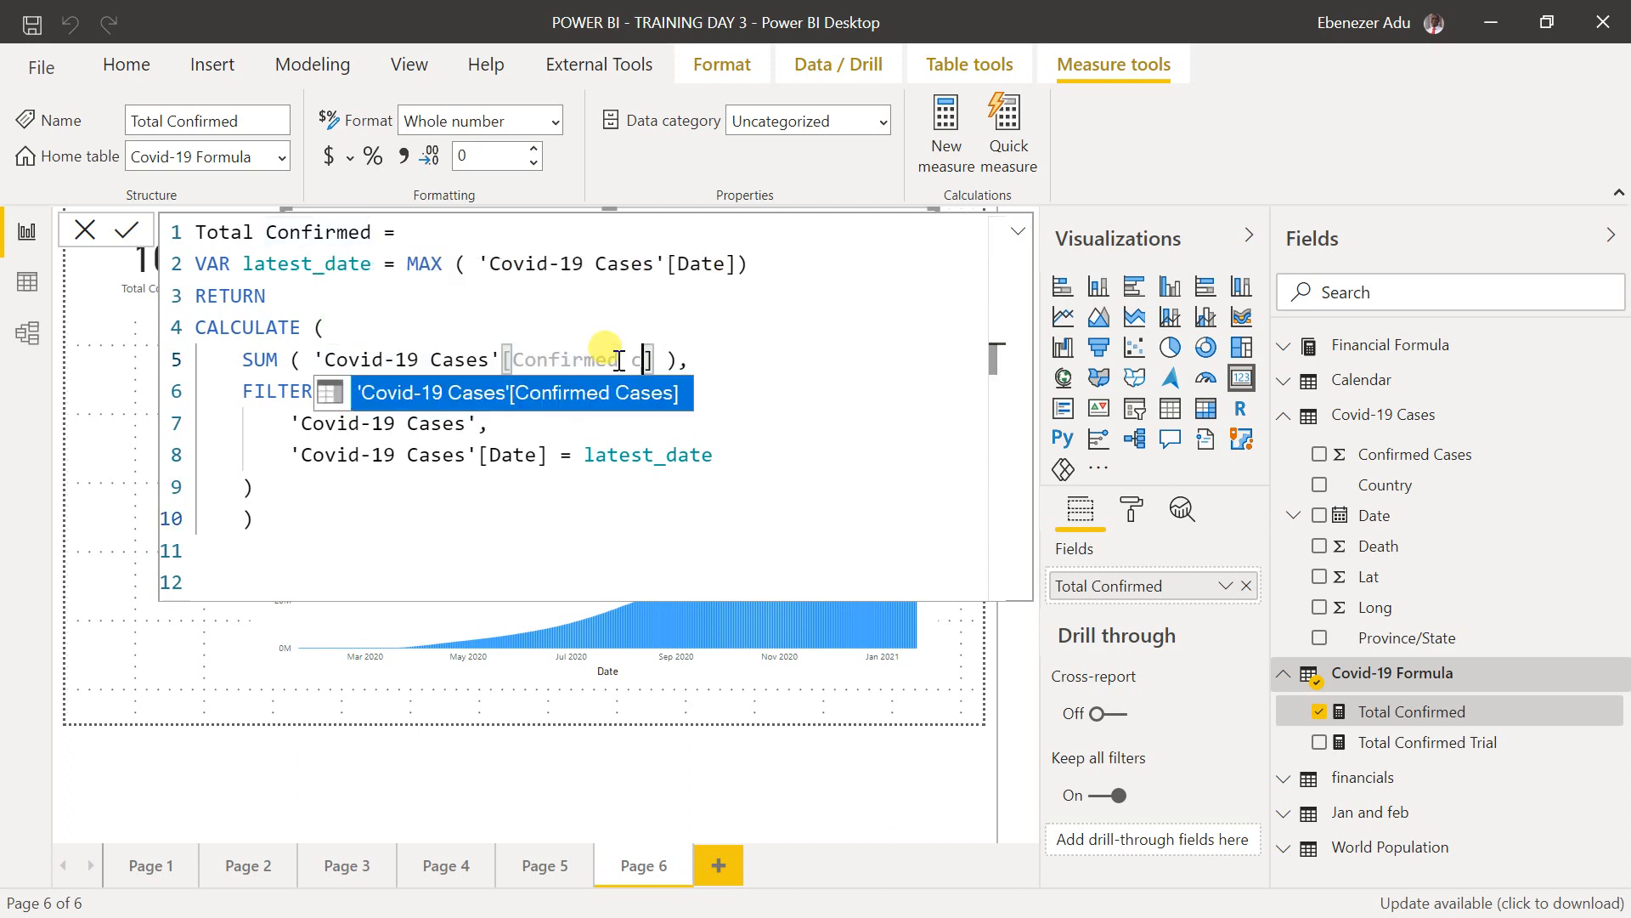
pyautogui.click(473, 394)
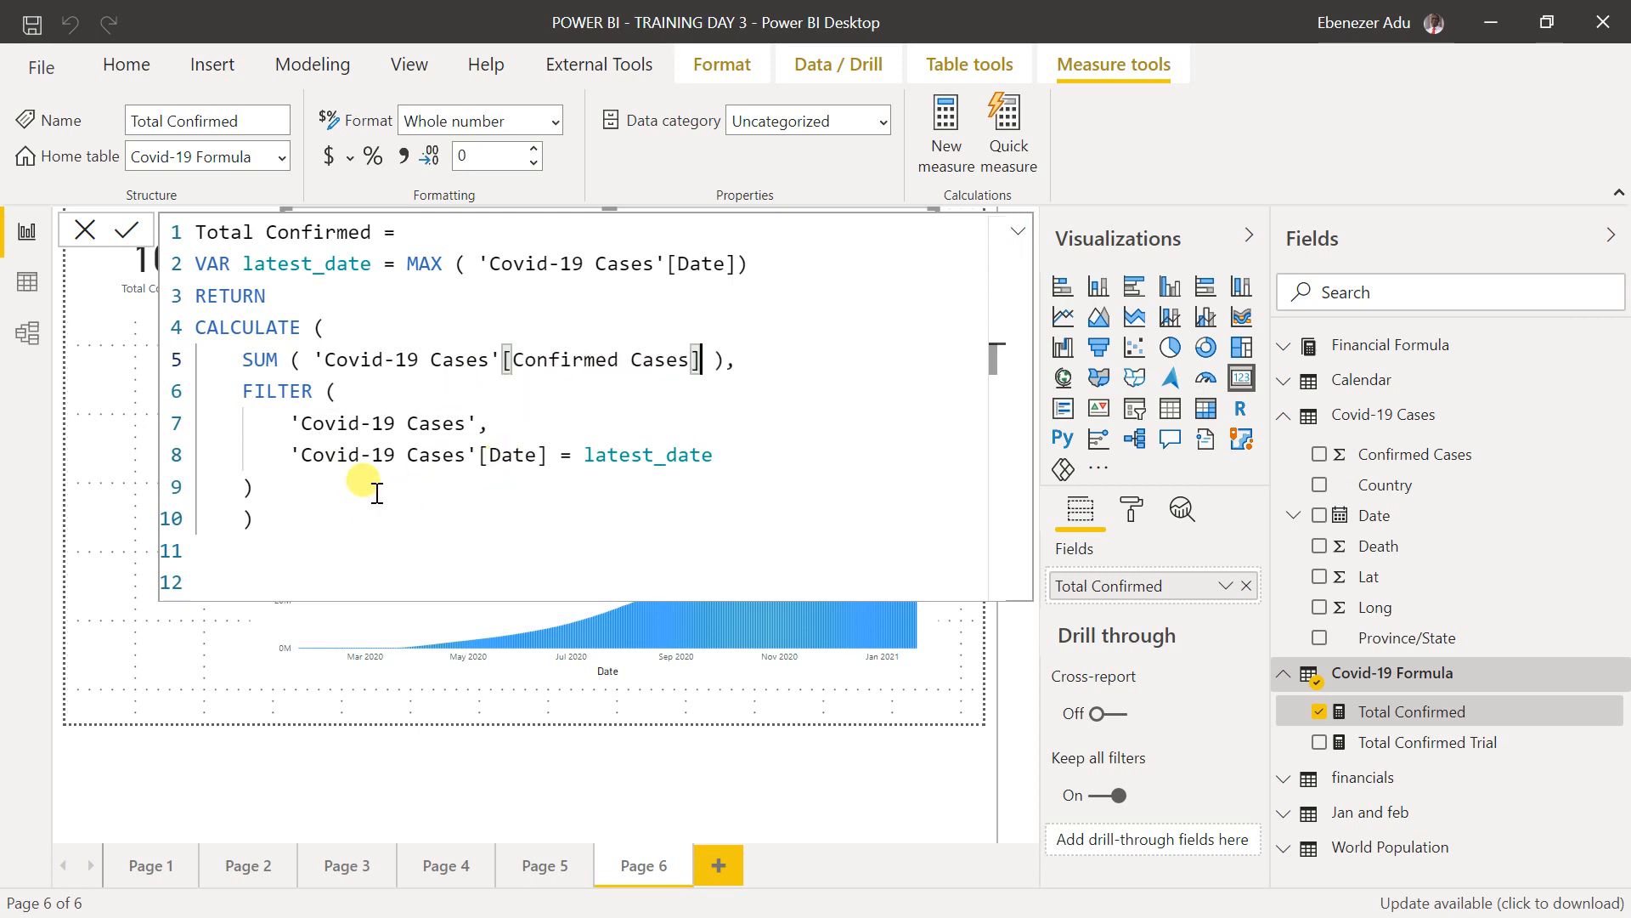
# - Commit the corrected Total Confirmed formula and close the formula editor
pyautogui.click(328, 514)
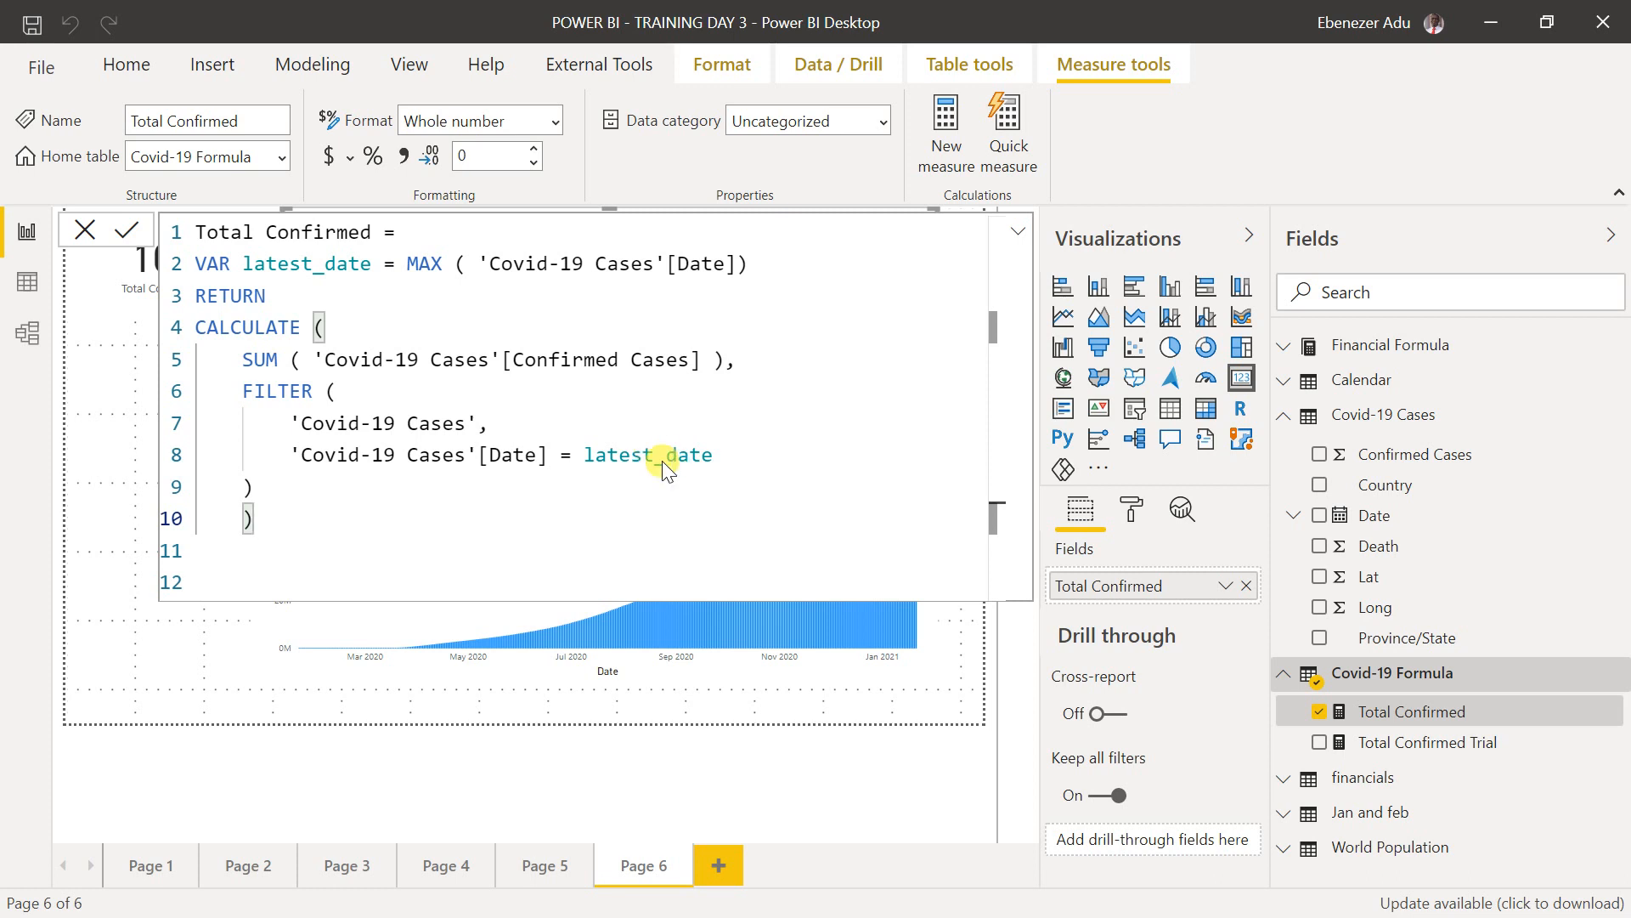
pyautogui.press('Return')
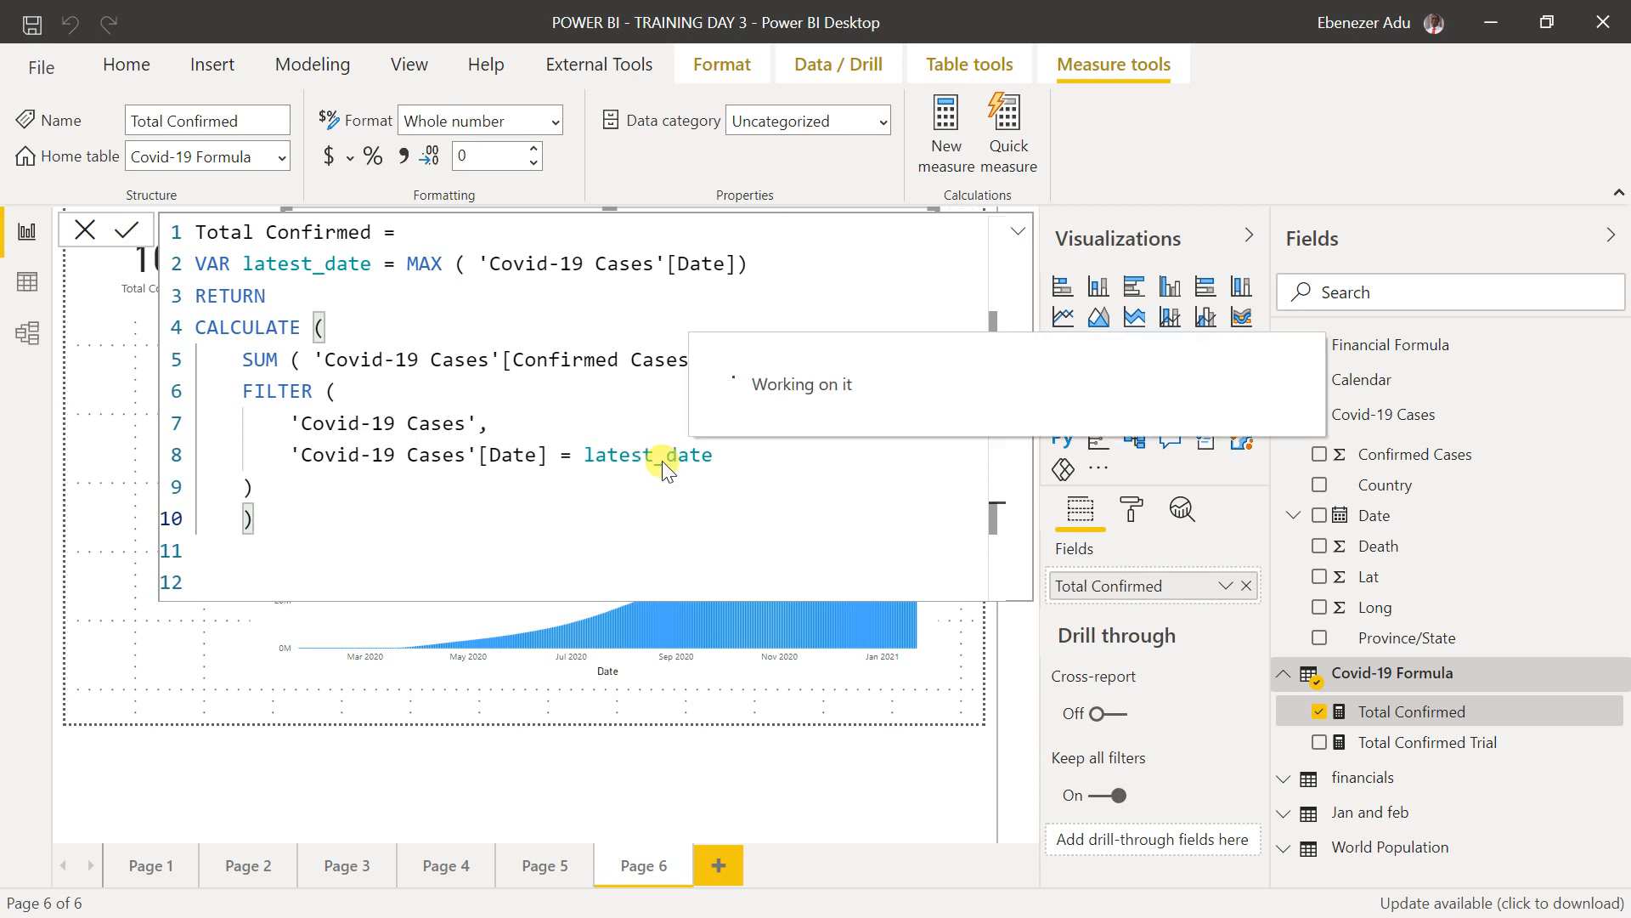
pyautogui.click(85, 230)
pyautogui.click(83, 226)
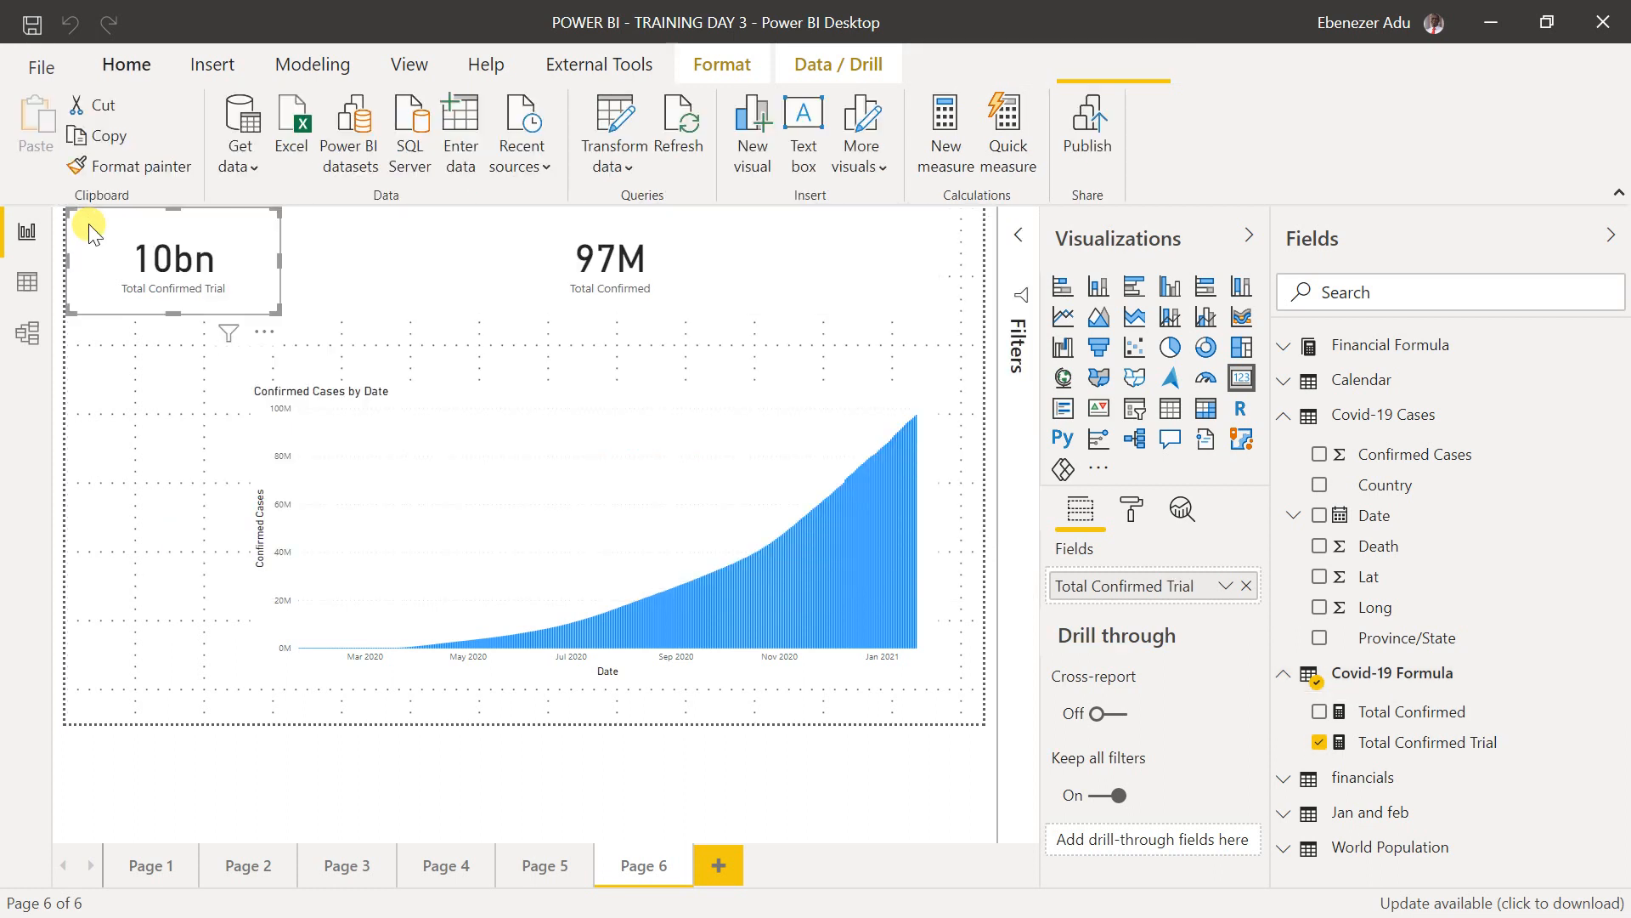
# - Move the Total Confirmed card directly beside the Total Confirmed Trial card
pyautogui.click(556, 293)
pyautogui.moveTo(280, 311); pyautogui.dragTo(695, 323)
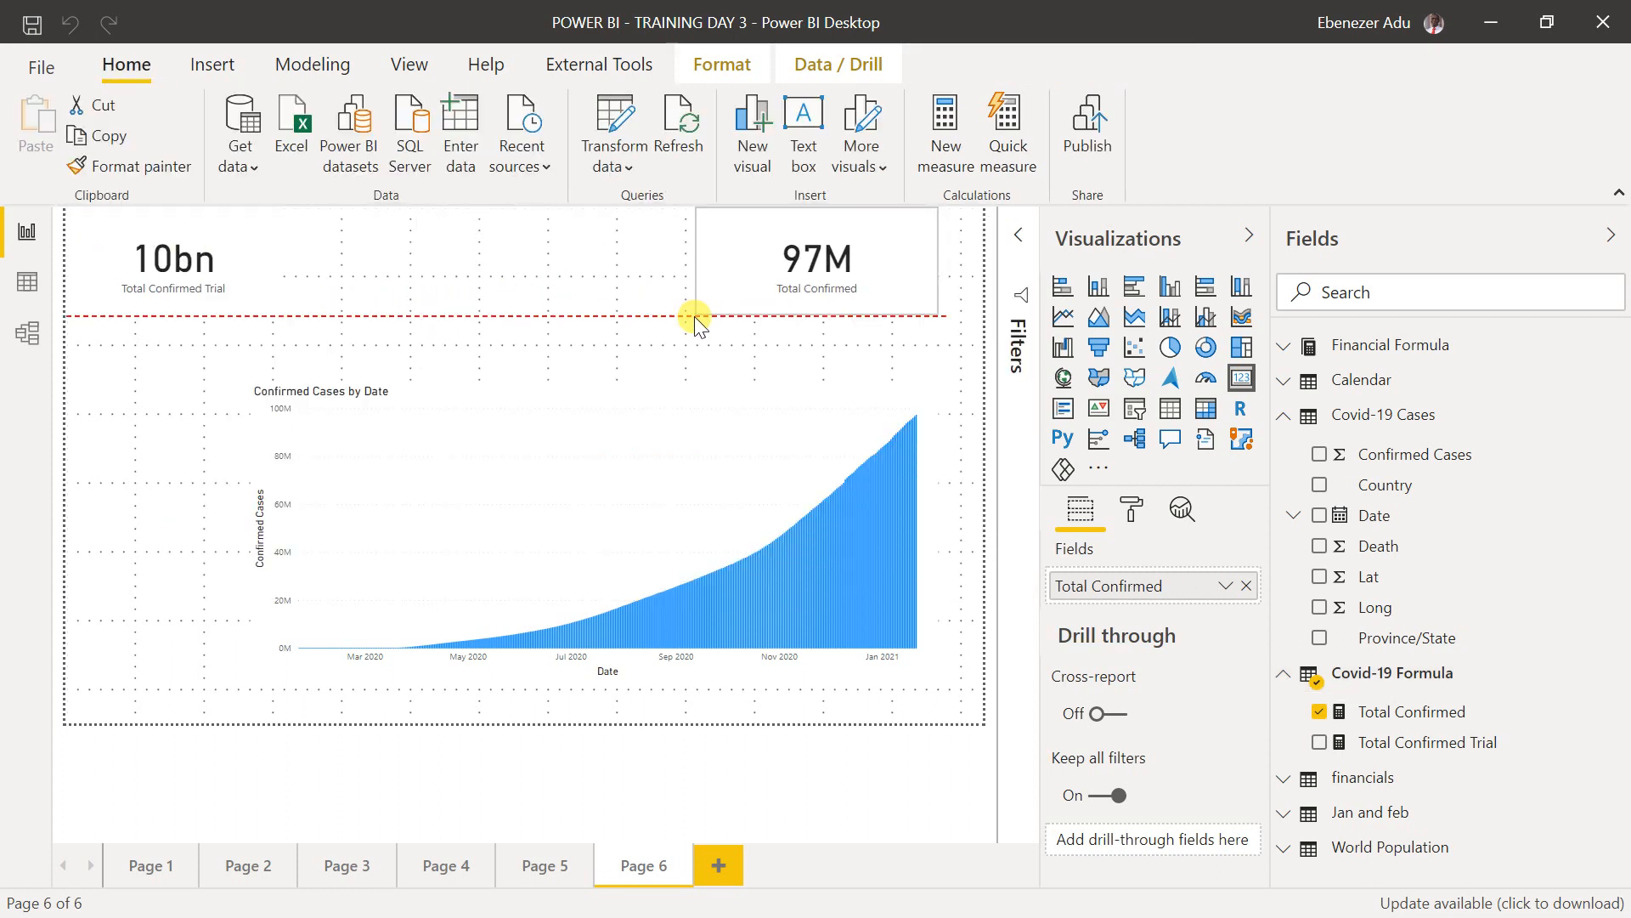
pyautogui.moveTo(838, 261); pyautogui.dragTo(414, 246)
pyautogui.click(670, 266)
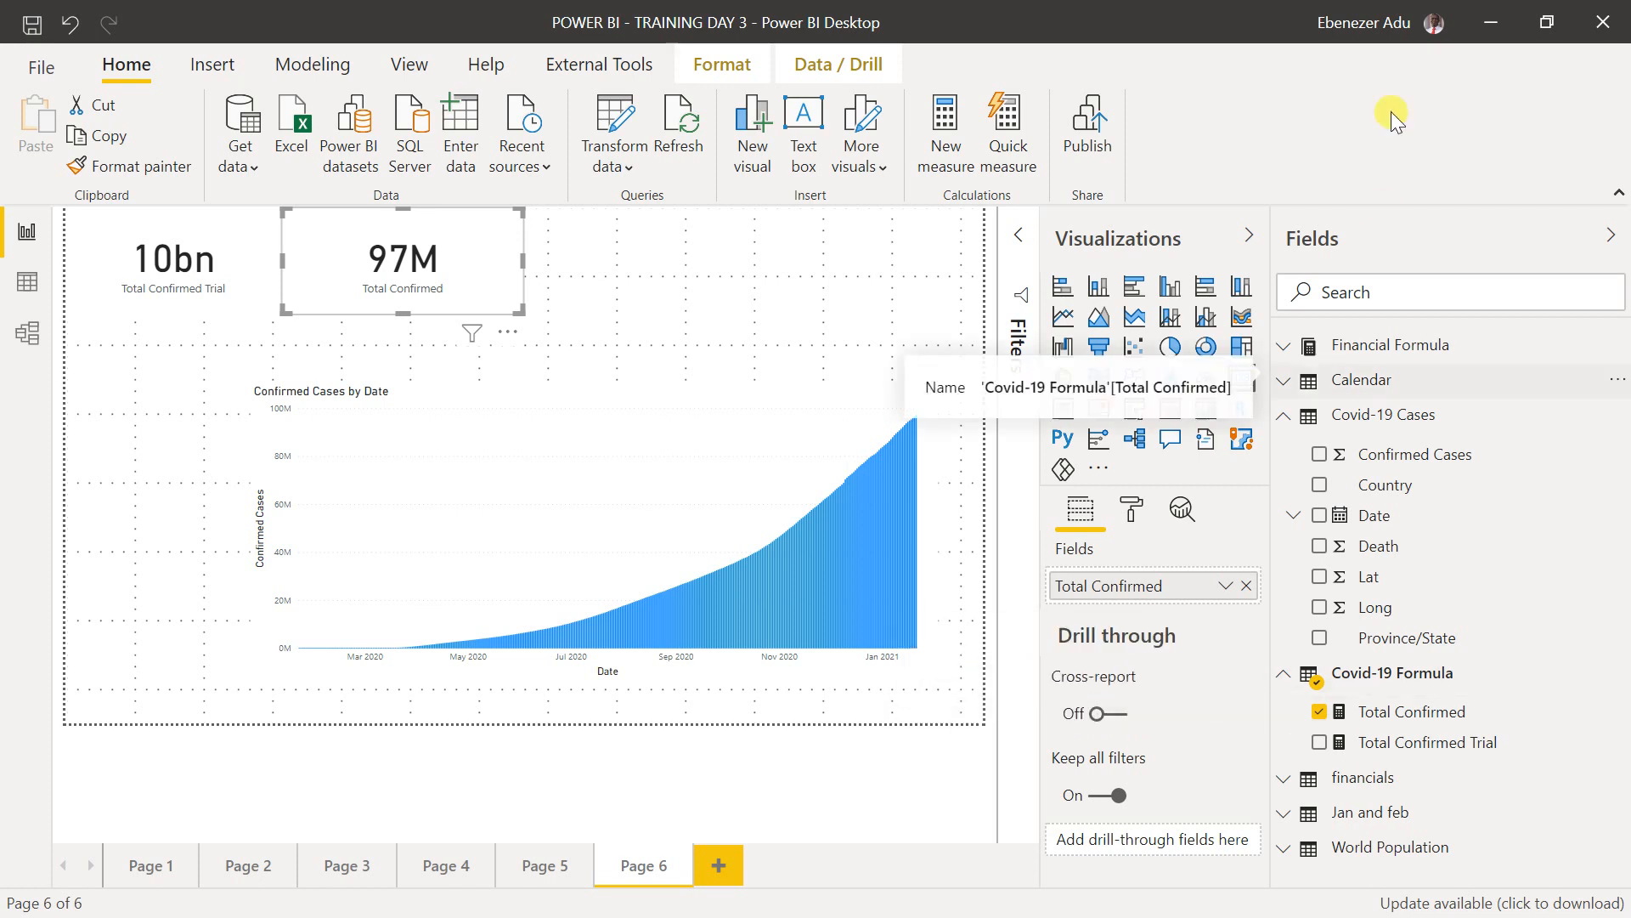
pyautogui.click(1479, 24)
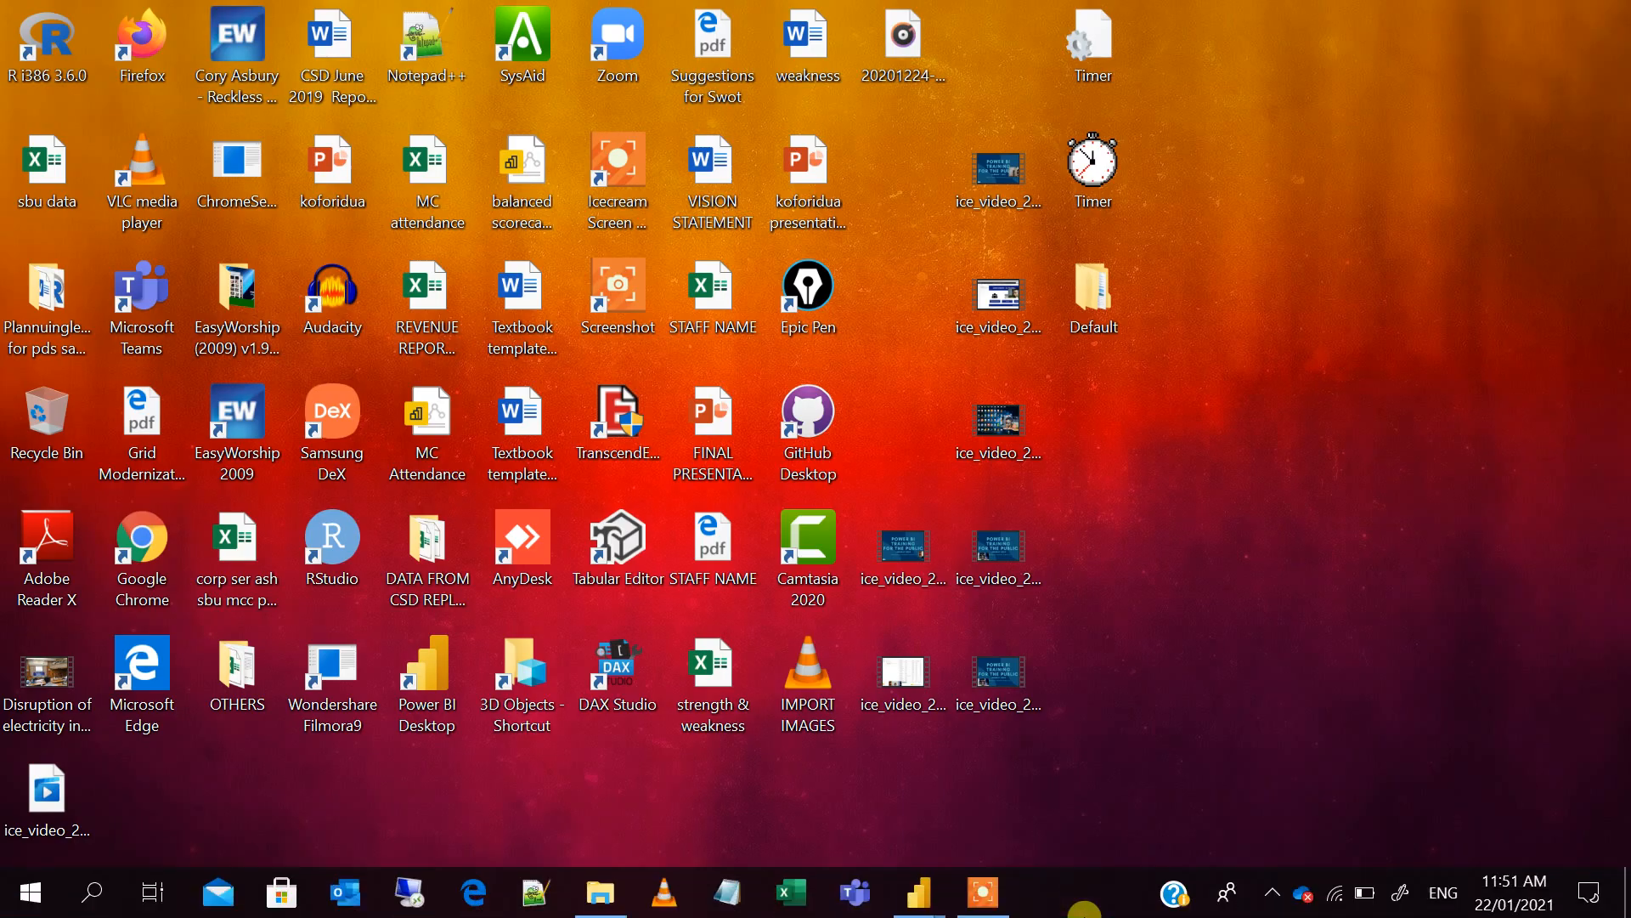
pyautogui.moveTo(908, 909)
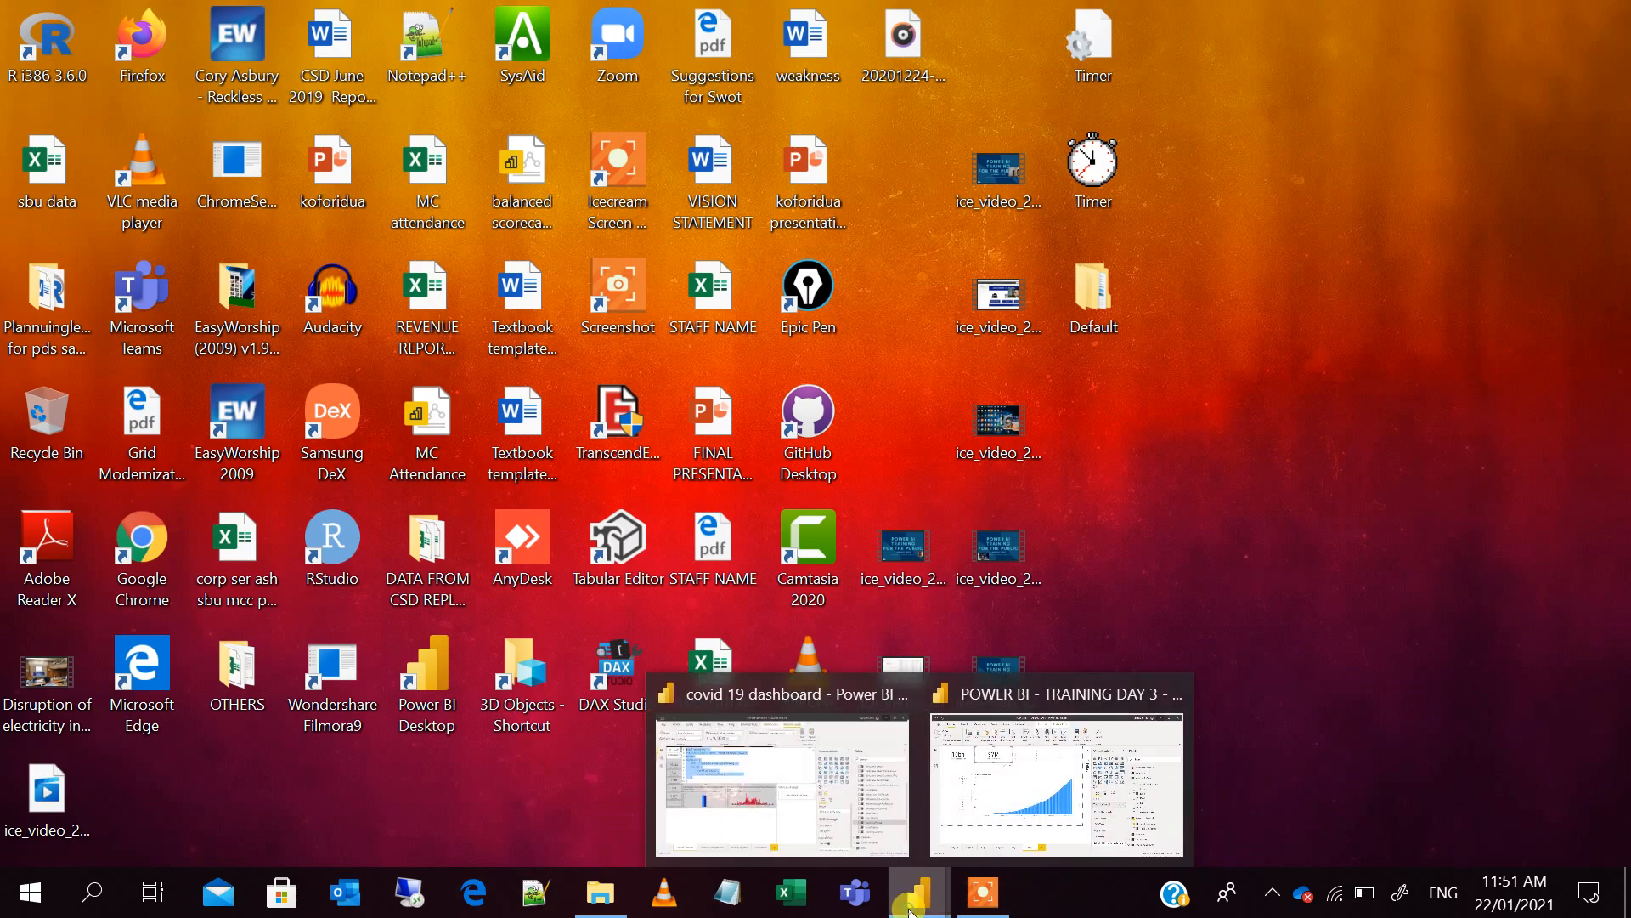
pyautogui.click(972, 834)
# - Shrink the Total Confirmed card slightly and reposition it with a small gap beside the Total Confirmed Trial card
pyautogui.moveTo(523, 313); pyautogui.dragTo(423, 273)
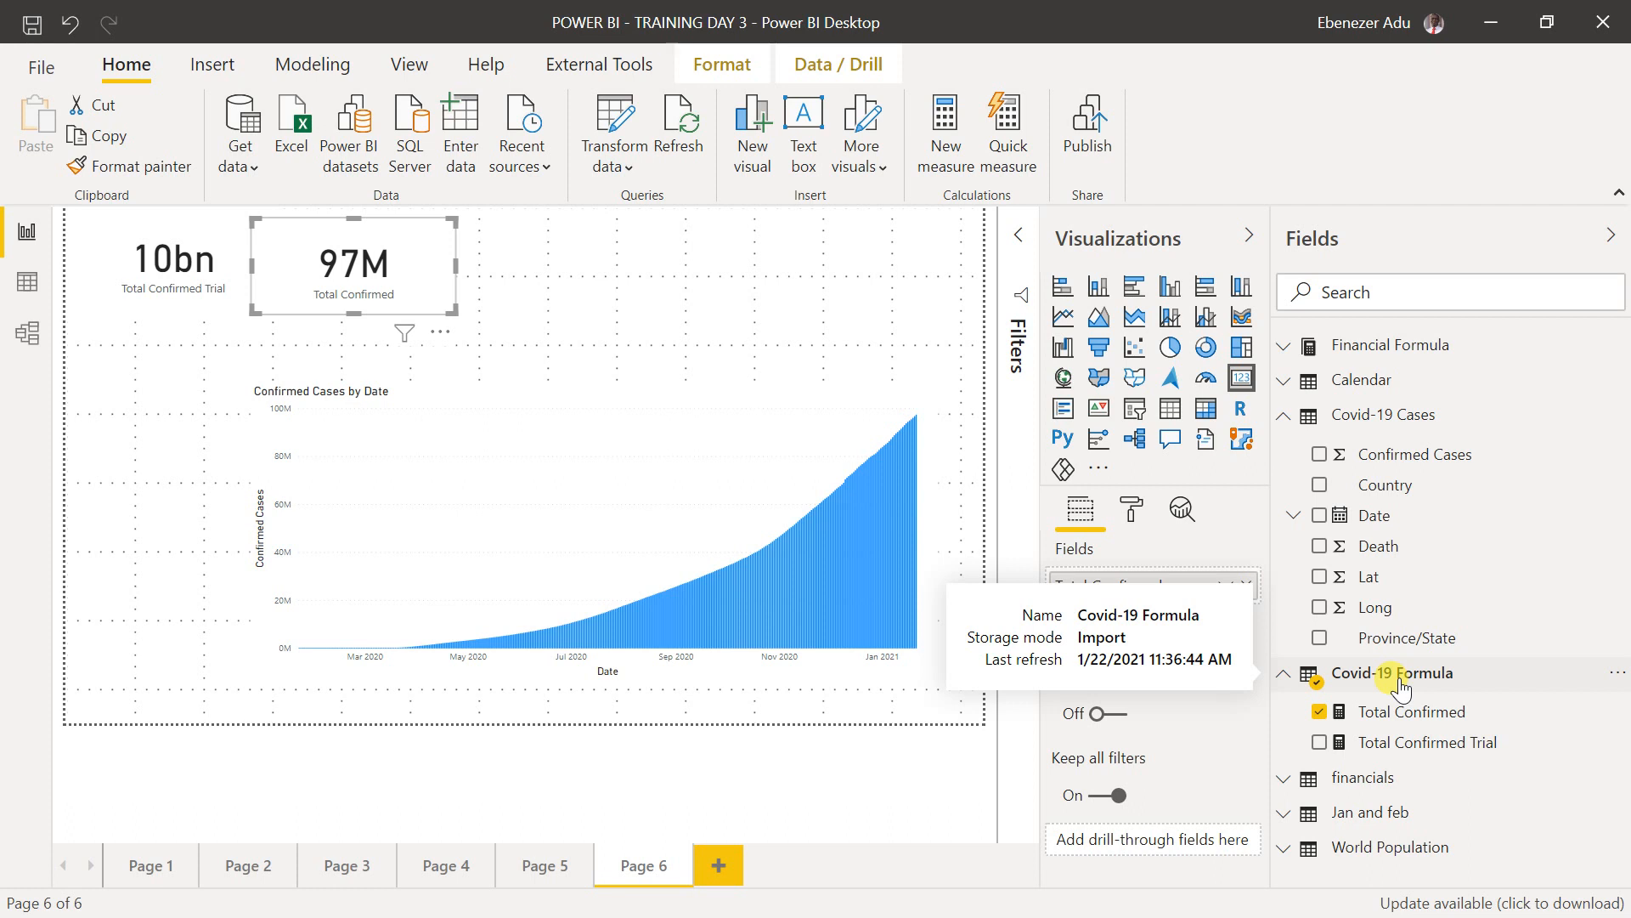
pyautogui.click(668, 283)
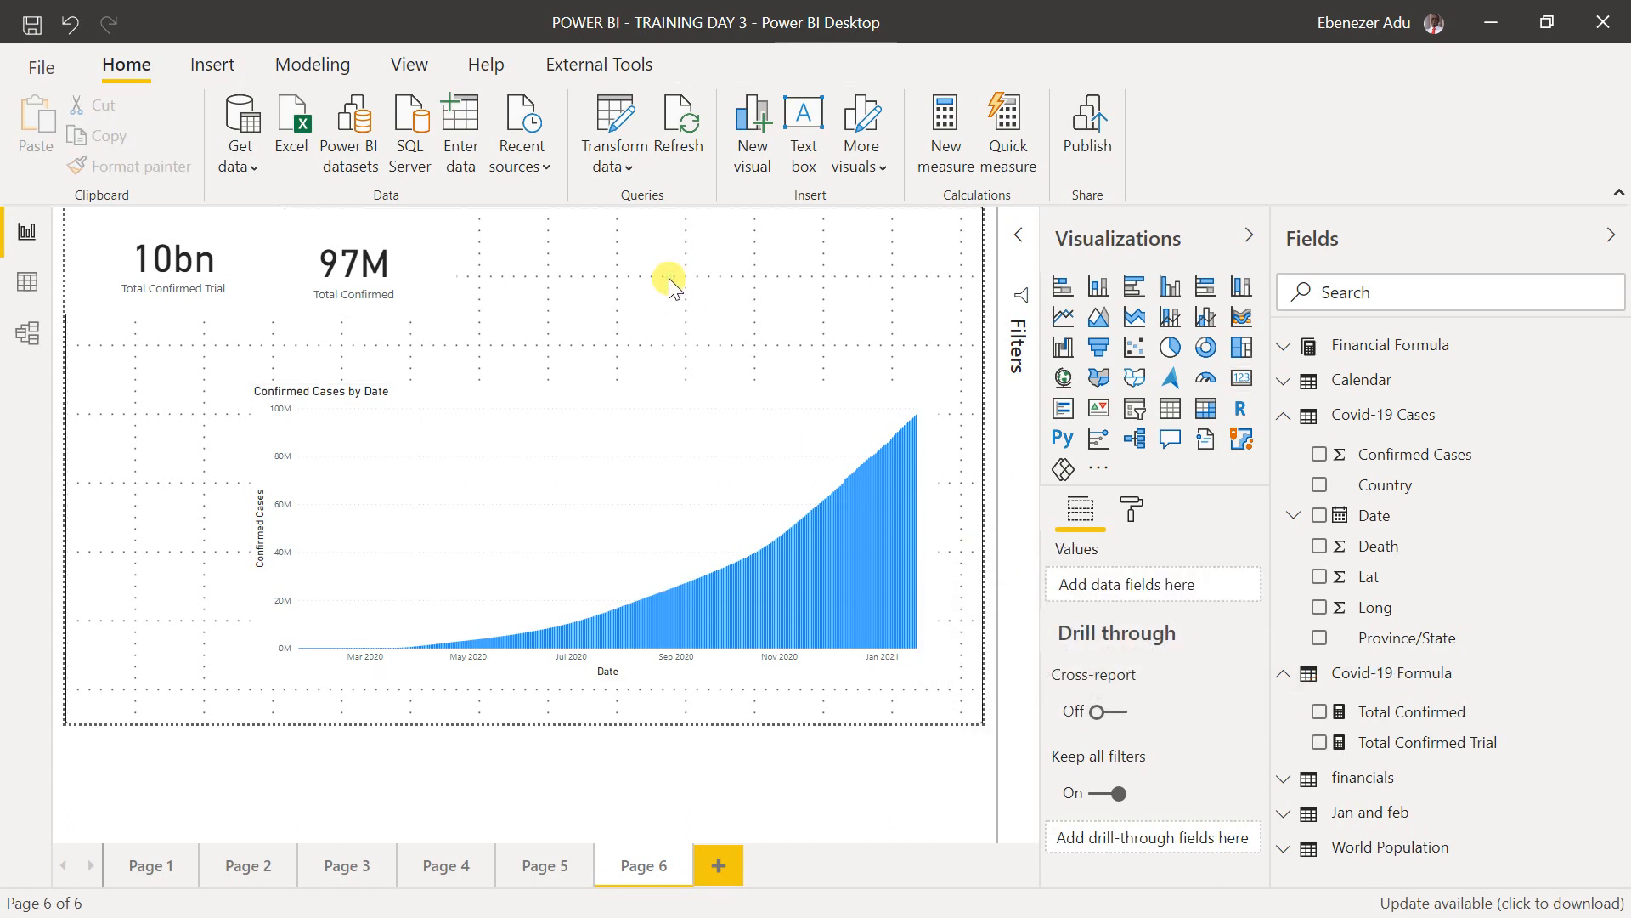
pyautogui.moveTo(364, 299); pyautogui.dragTo(415, 273)
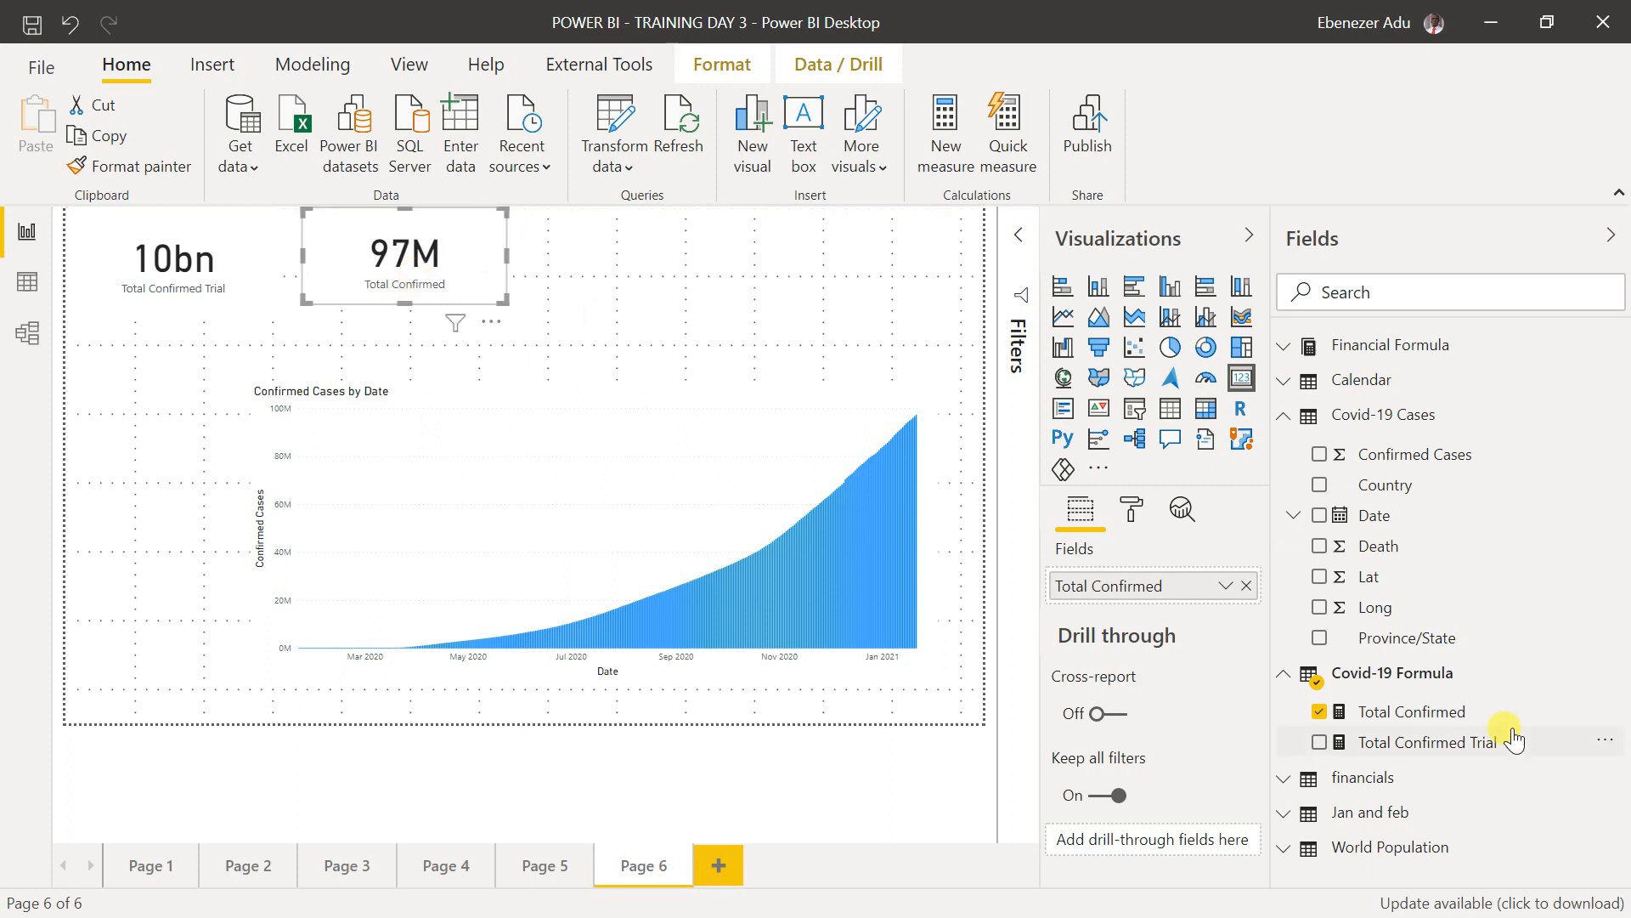
# - Create a new measure named Confirmed Per IM in the Covid-19 Formula table
pyautogui.click(1435, 720)
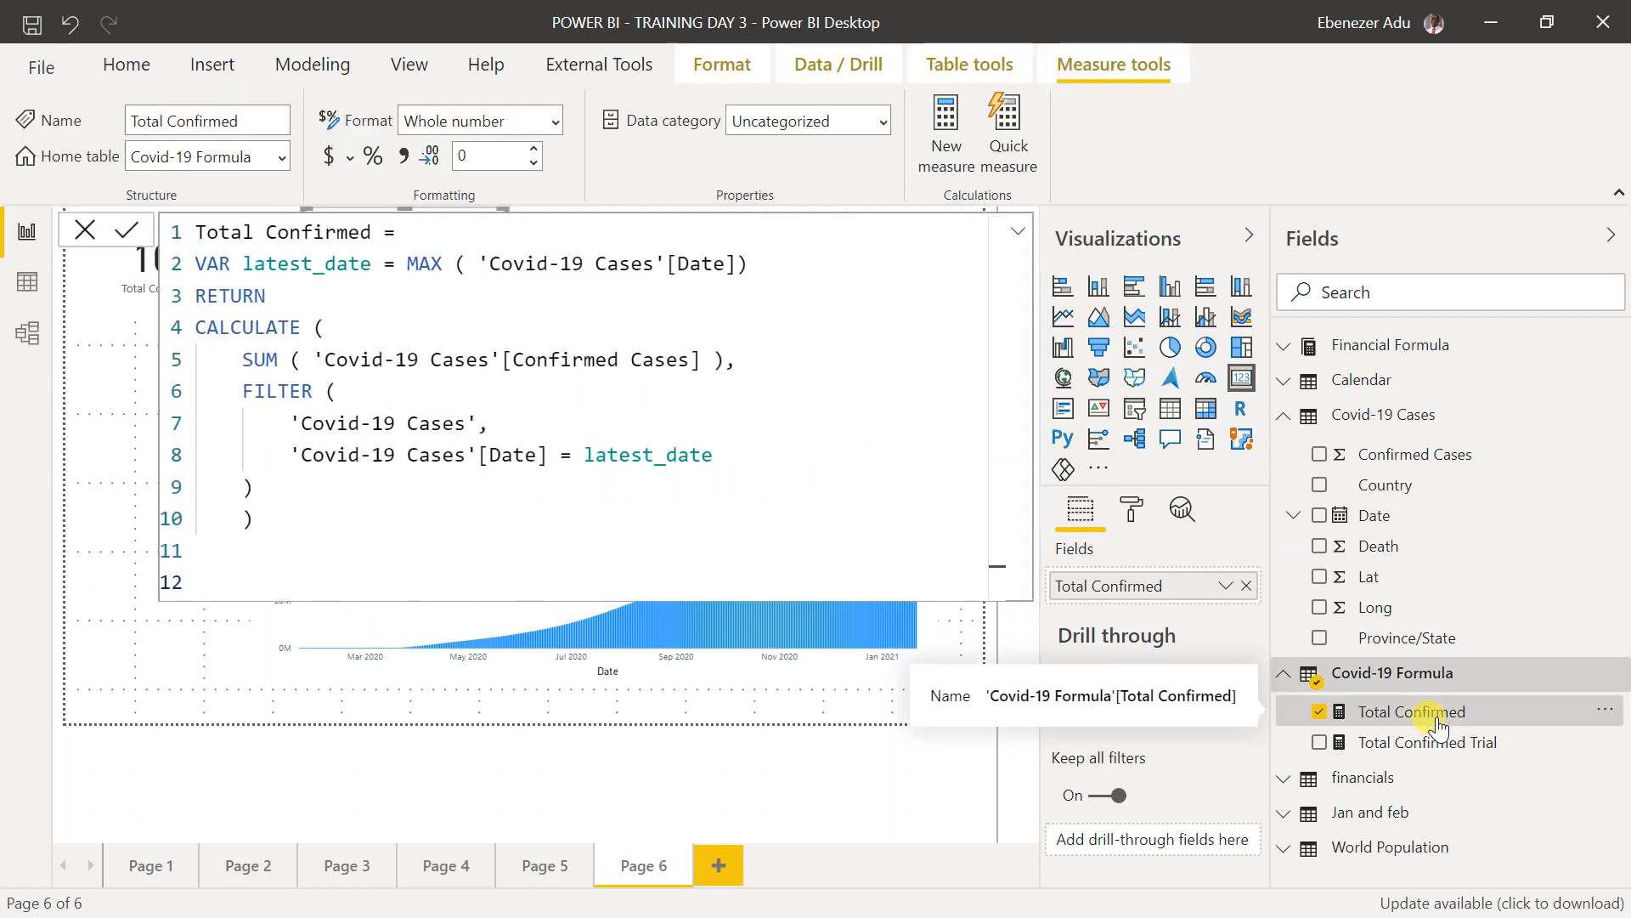
pyautogui.click(938, 160)
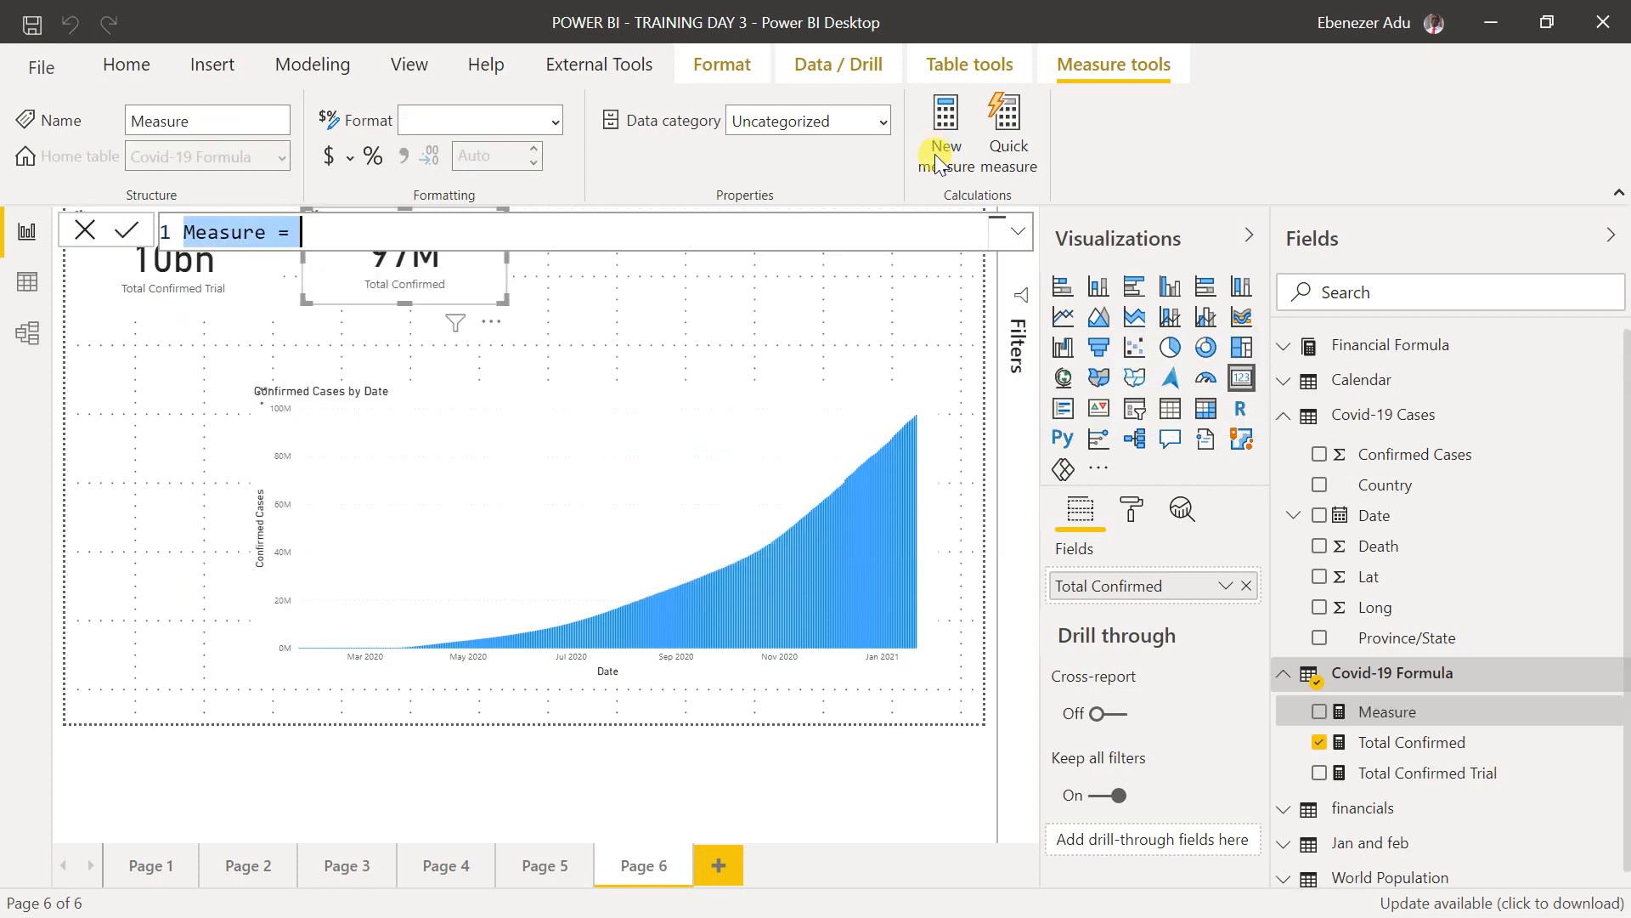
pyautogui.doubleClick(254, 232)
pyautogui.write('Confirme')
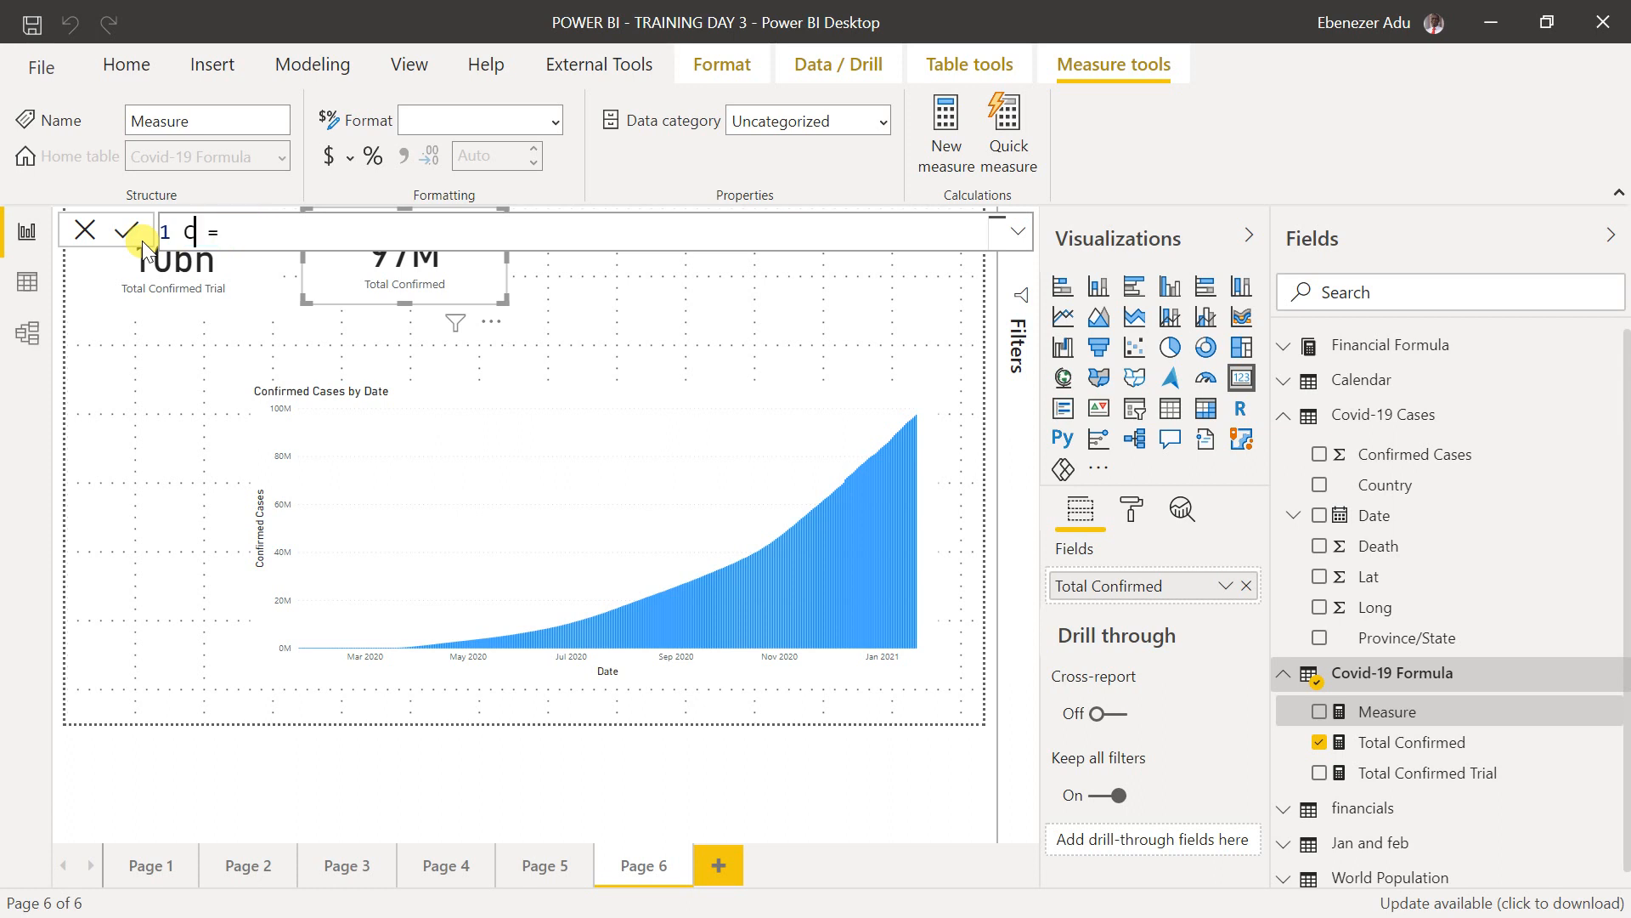
pyautogui.write('d Per IM')
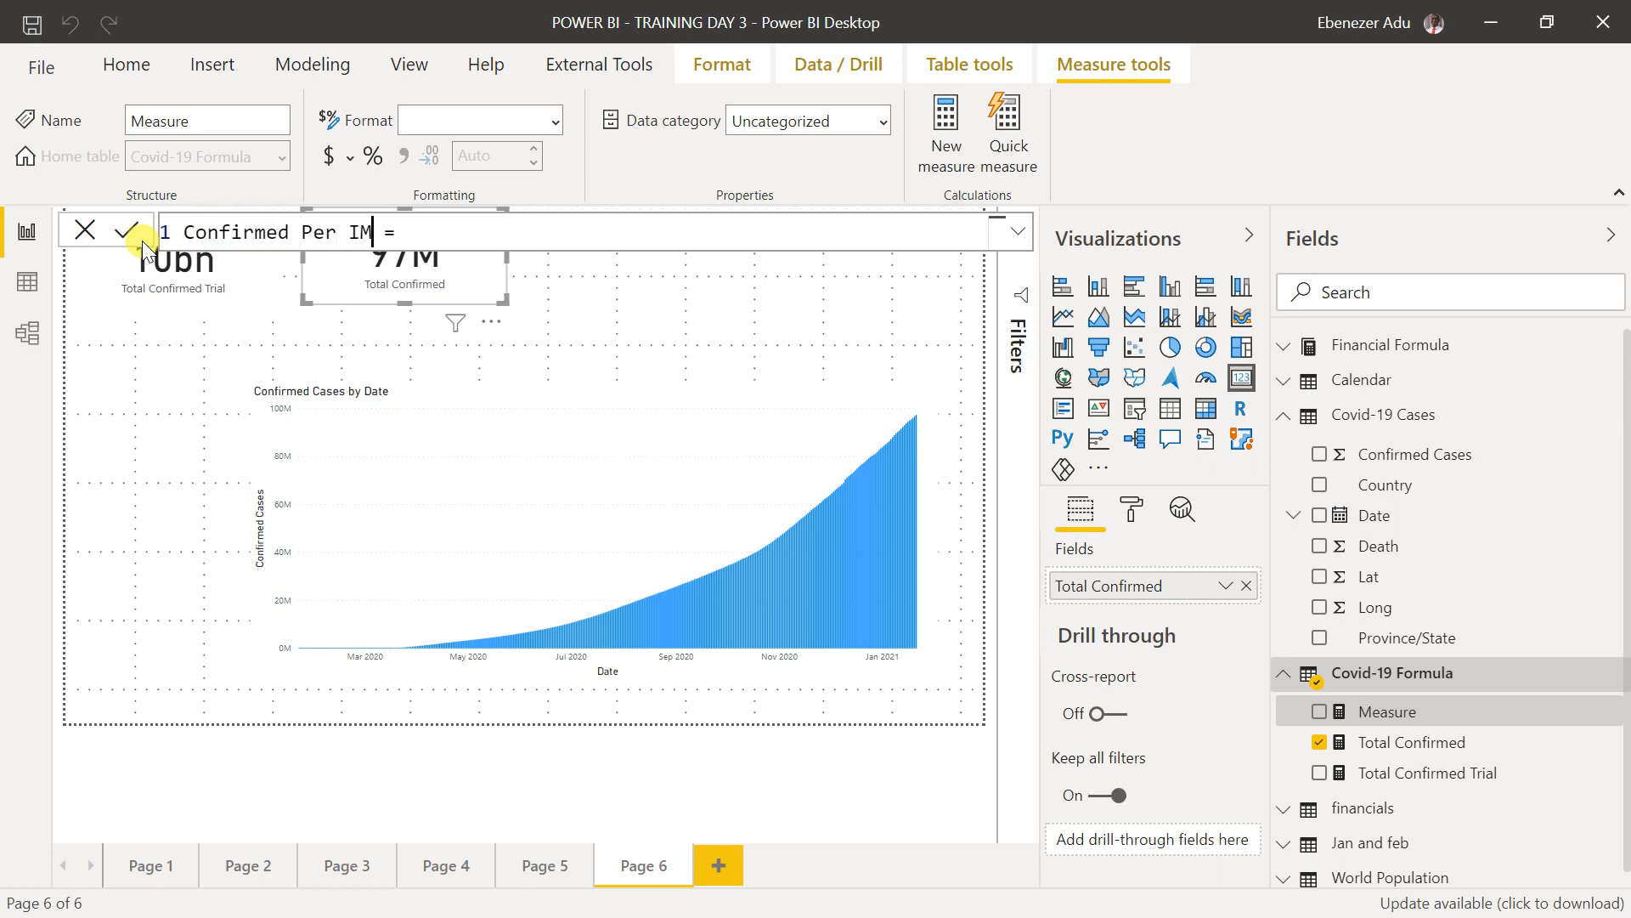
# - Begin the Confirmed Per IM formula with a DIVIDE function that uses [Total Confirmed] as its numerator
pyautogui.click(422, 235)
pyautogui.write('Divide')
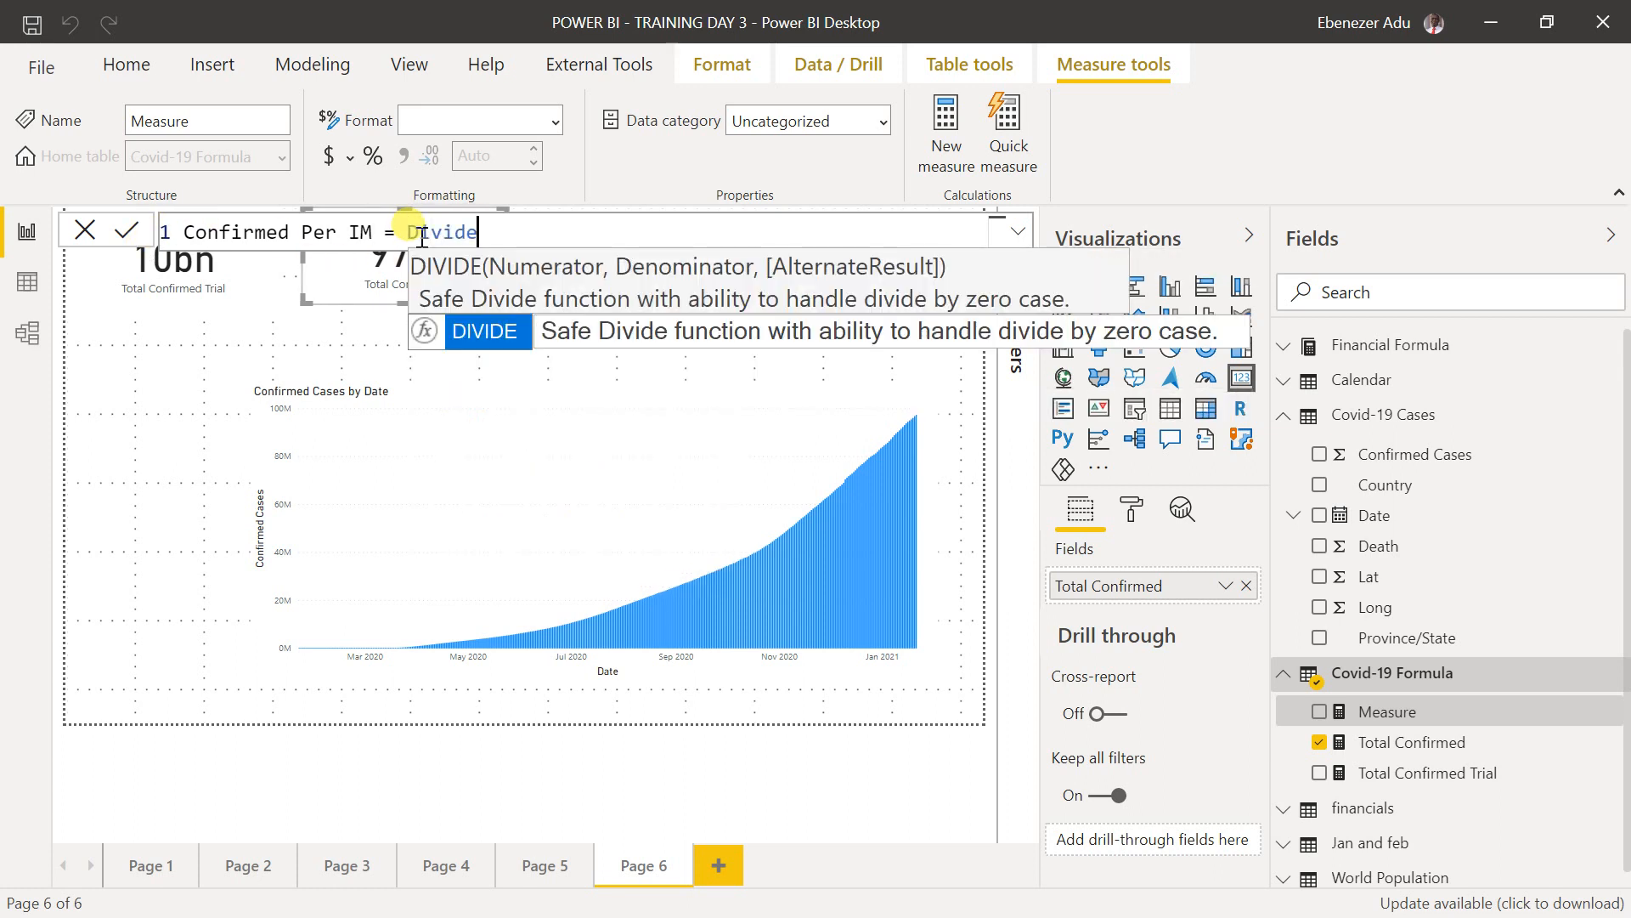
pyautogui.write('(')
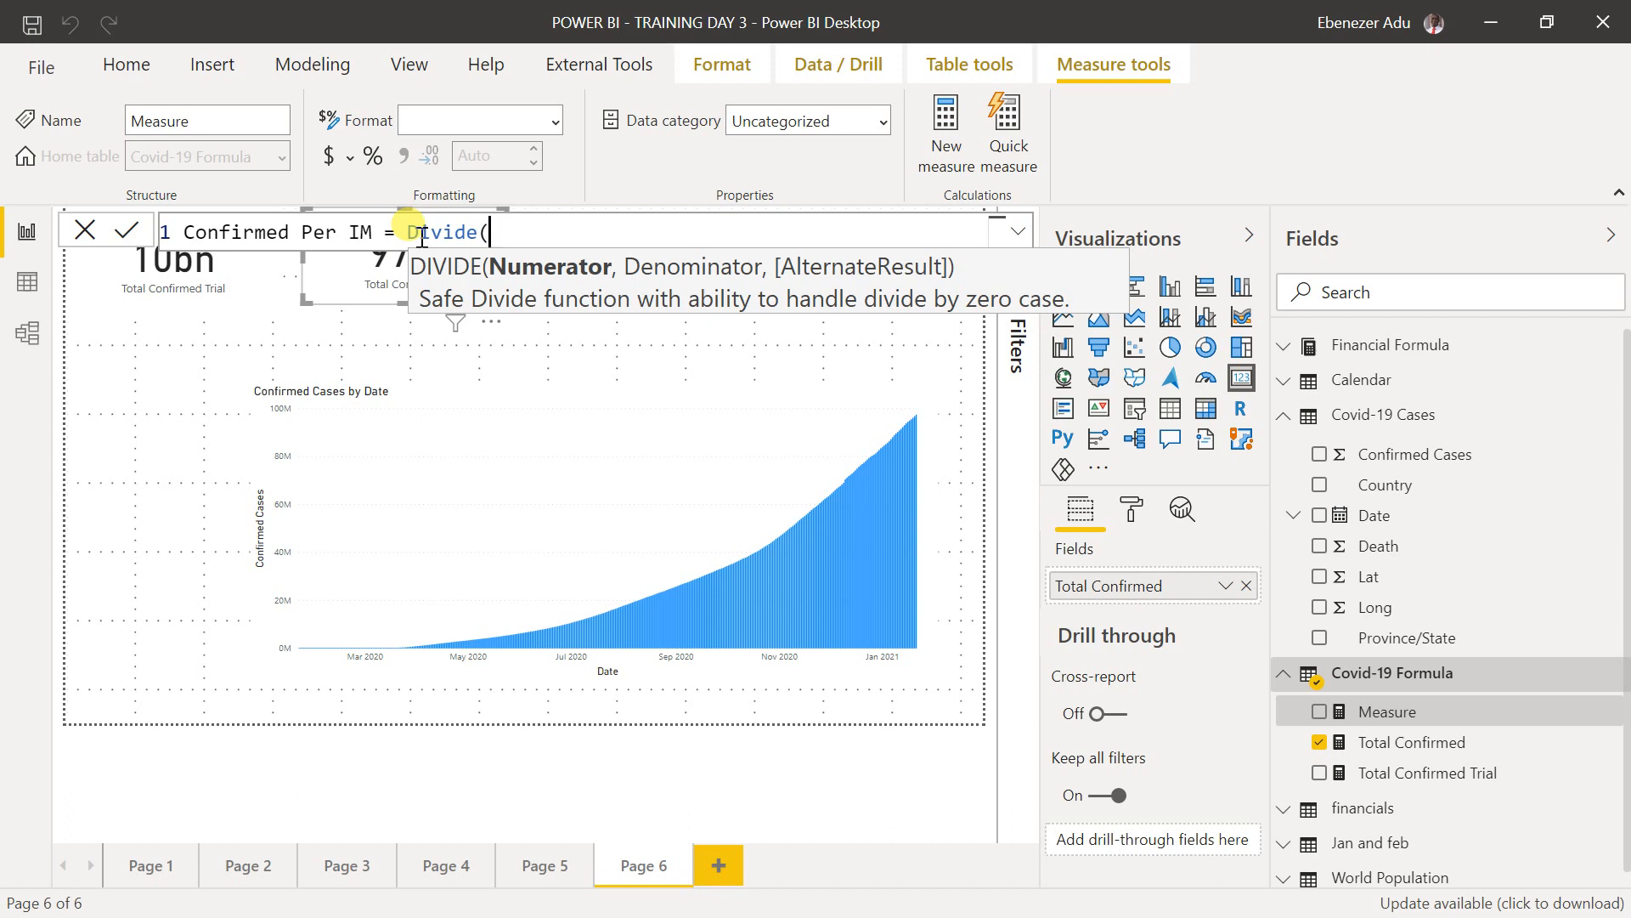
pyautogui.write('total')
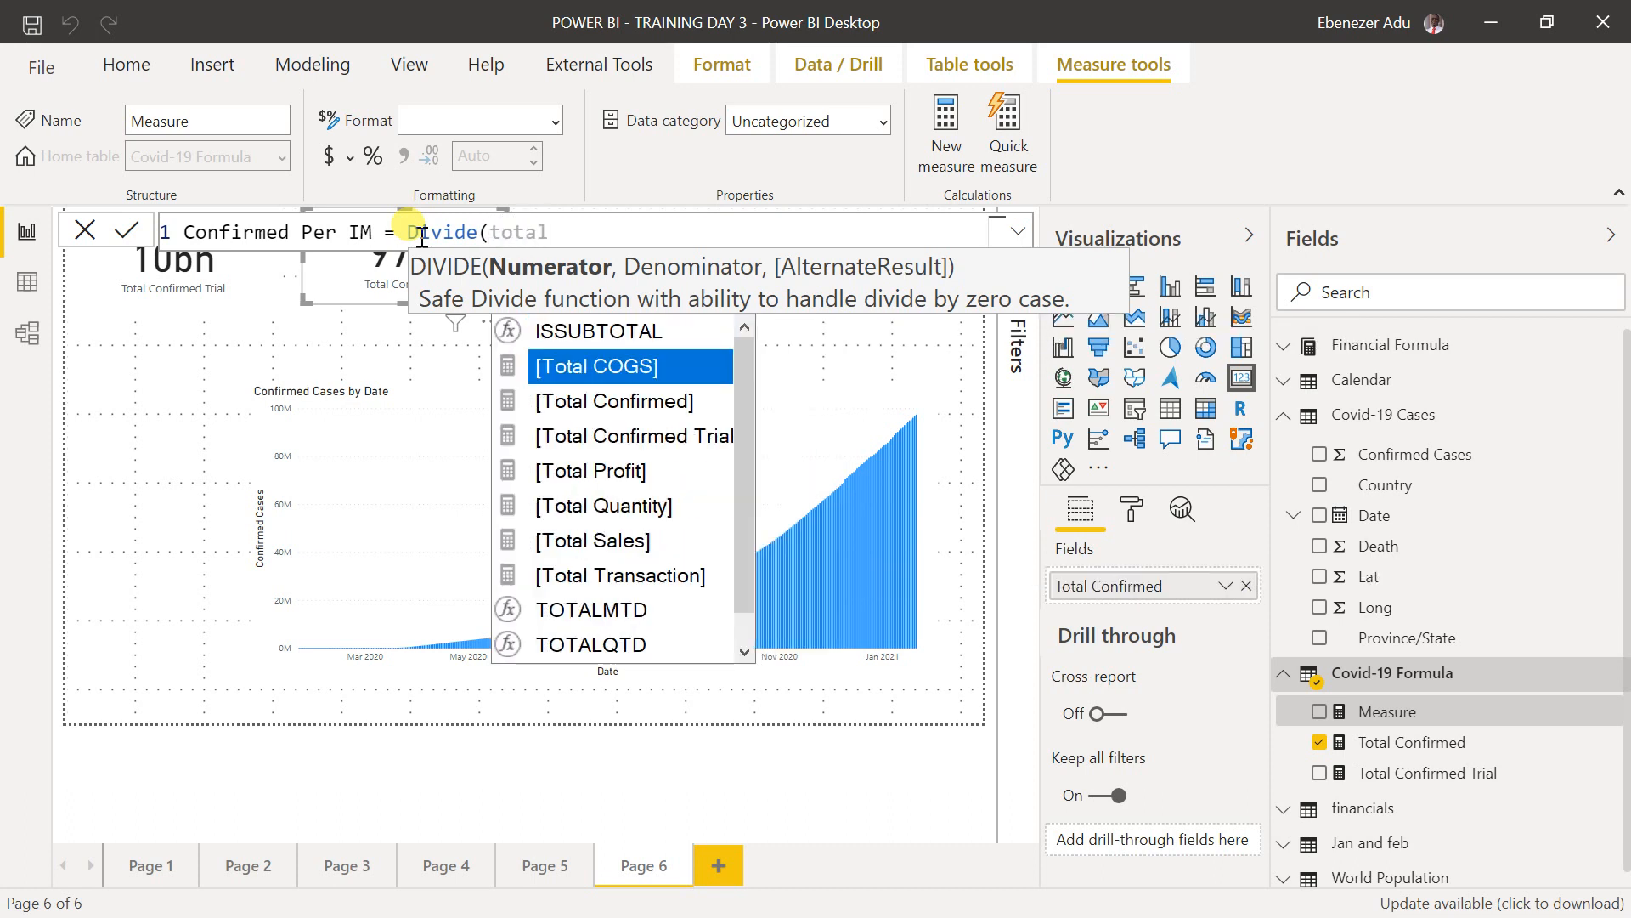
pyautogui.doubleClick(629, 401)
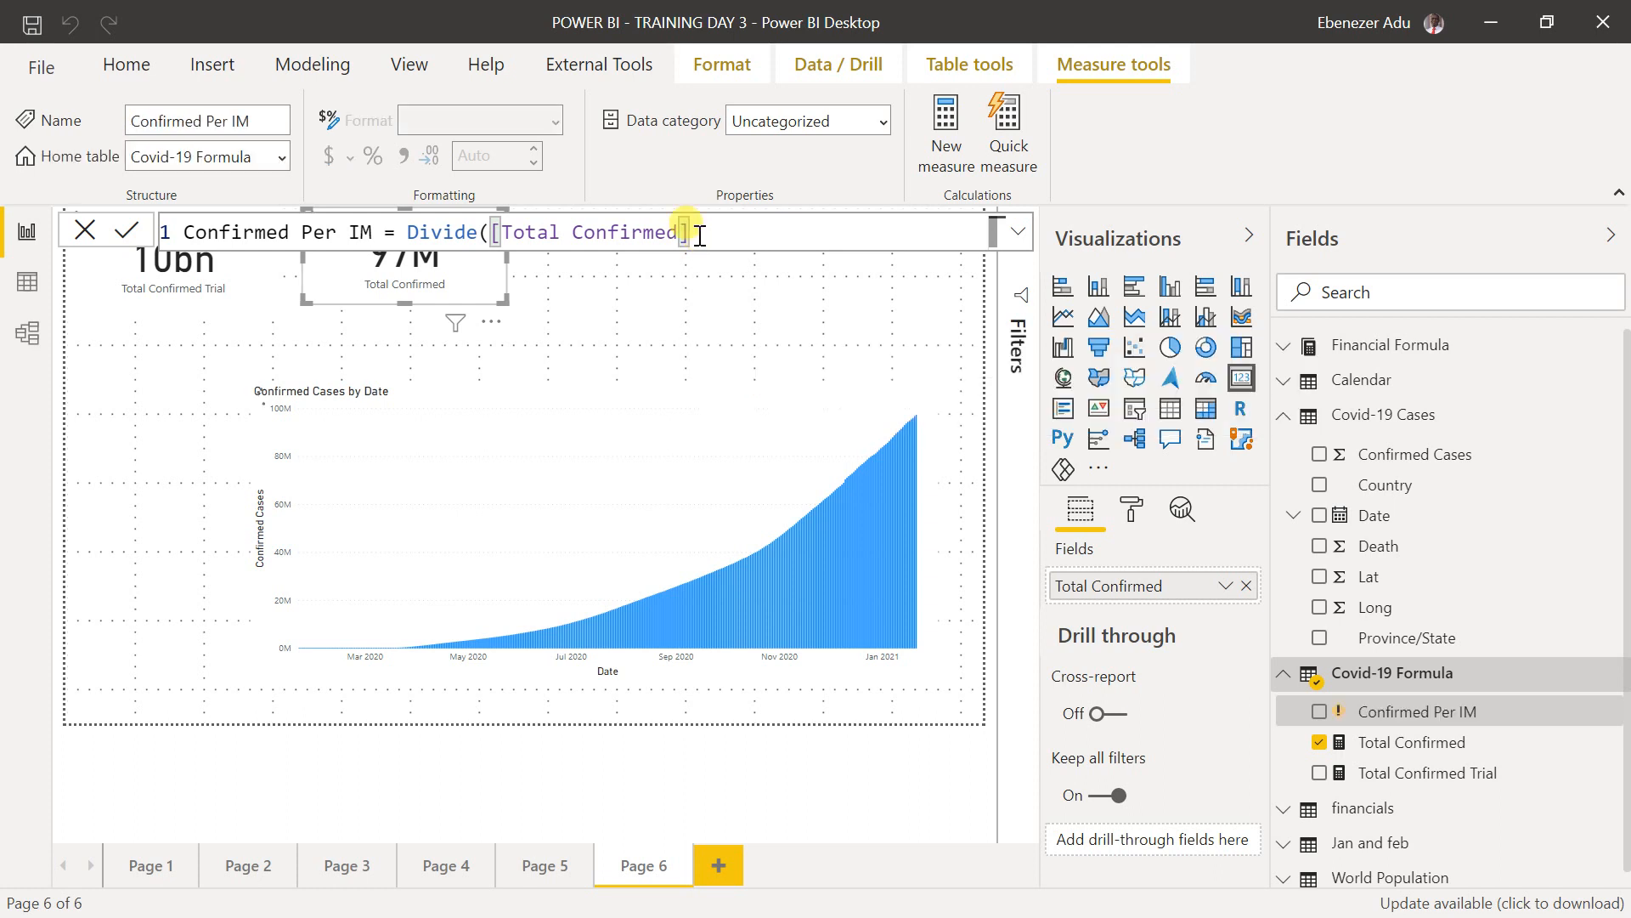
pyautogui.write(')')
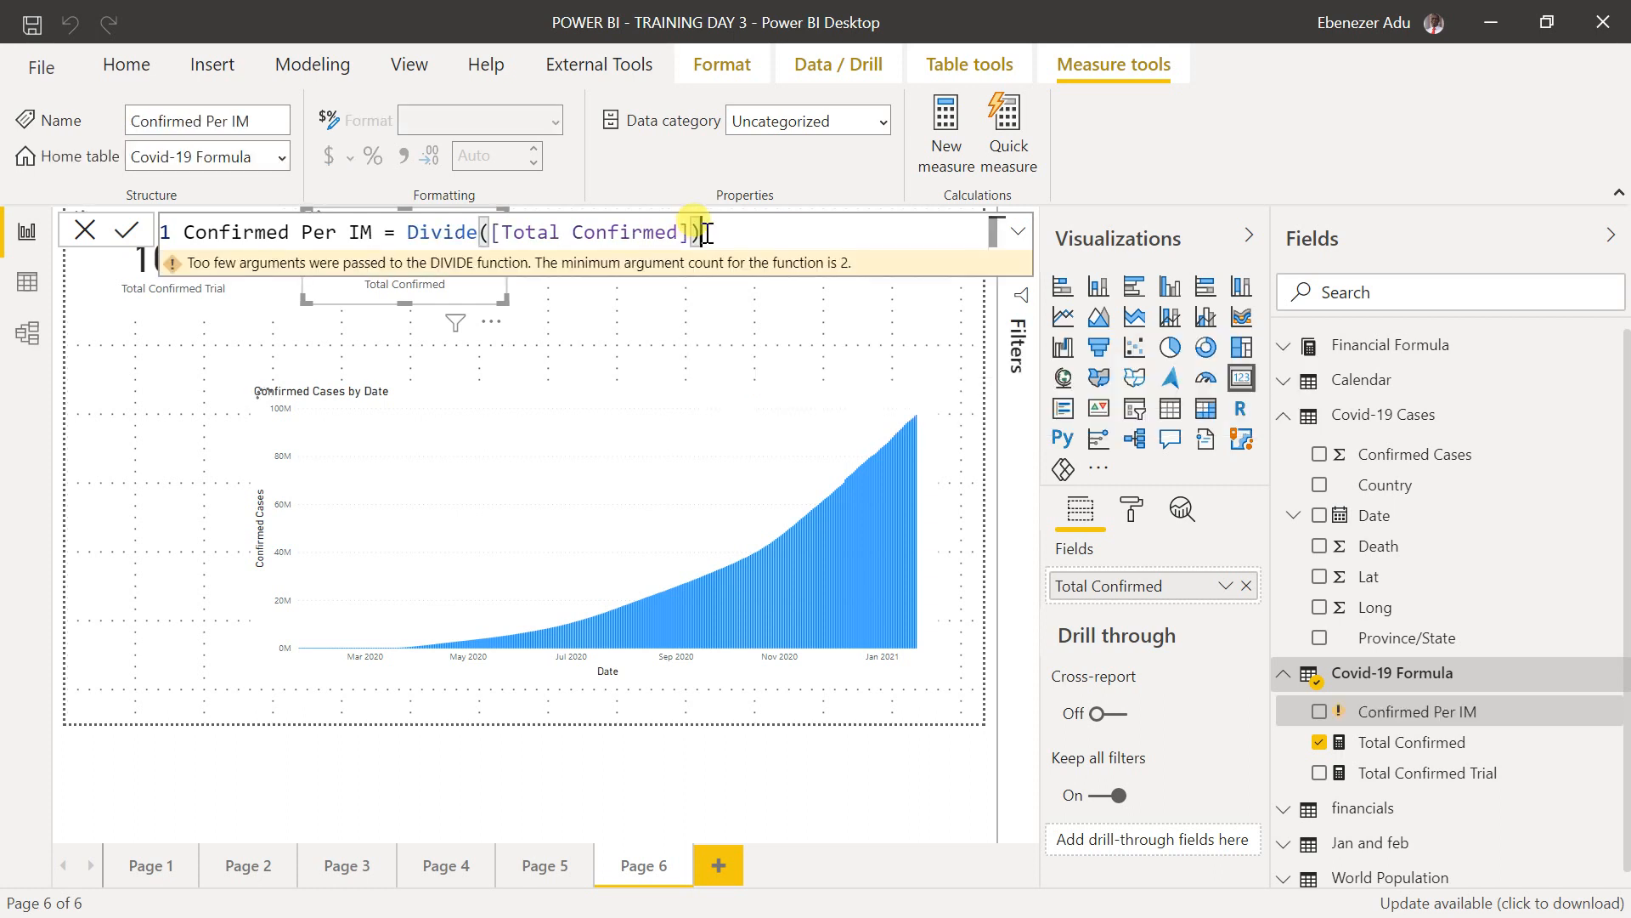
pyautogui.press('BackSpace')
pyautogui.write(',')
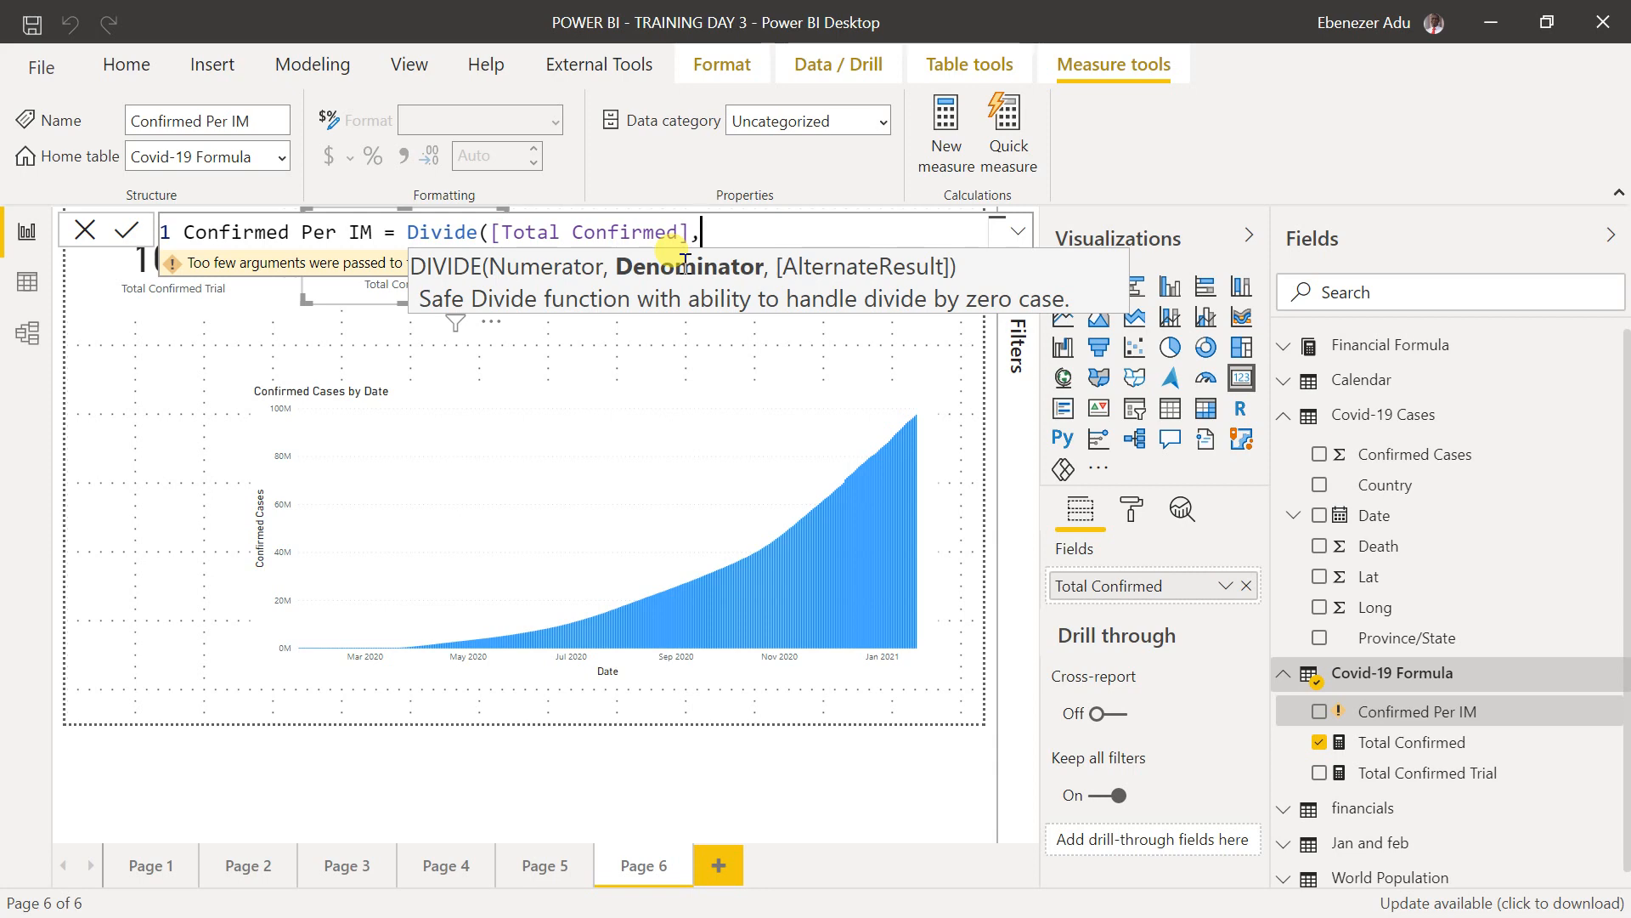
# - Enter SUM('World Population'[Population]) as the denominator of the DIVIDE function
pyautogui.write('pop')
pyautogui.press('BackSpace')
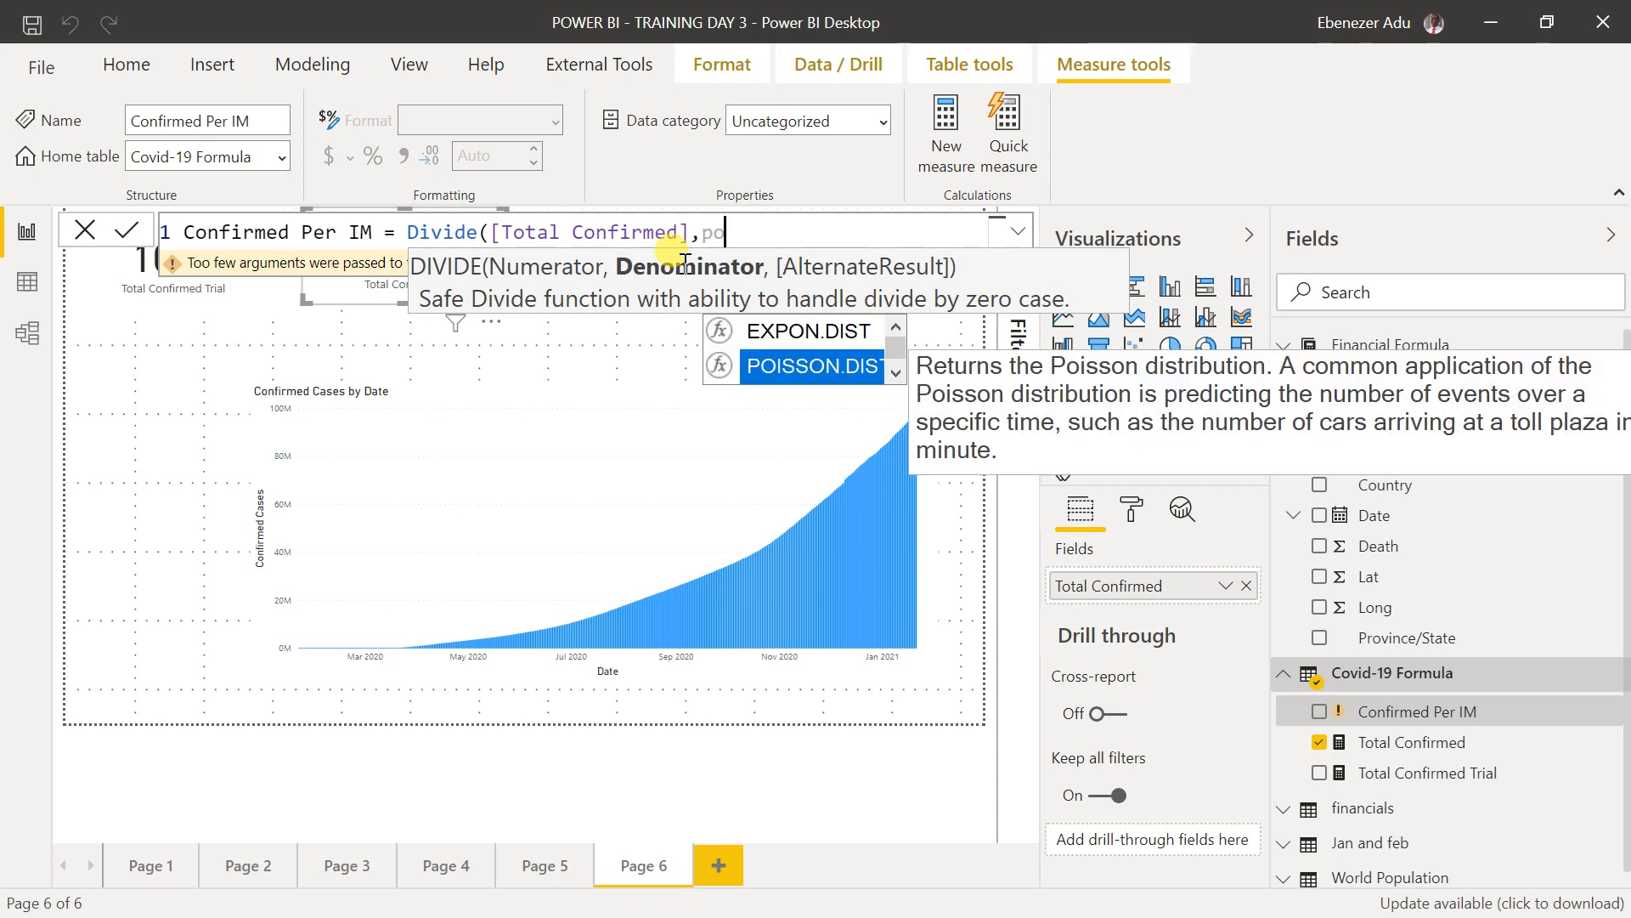
pyautogui.press('BackSpace')
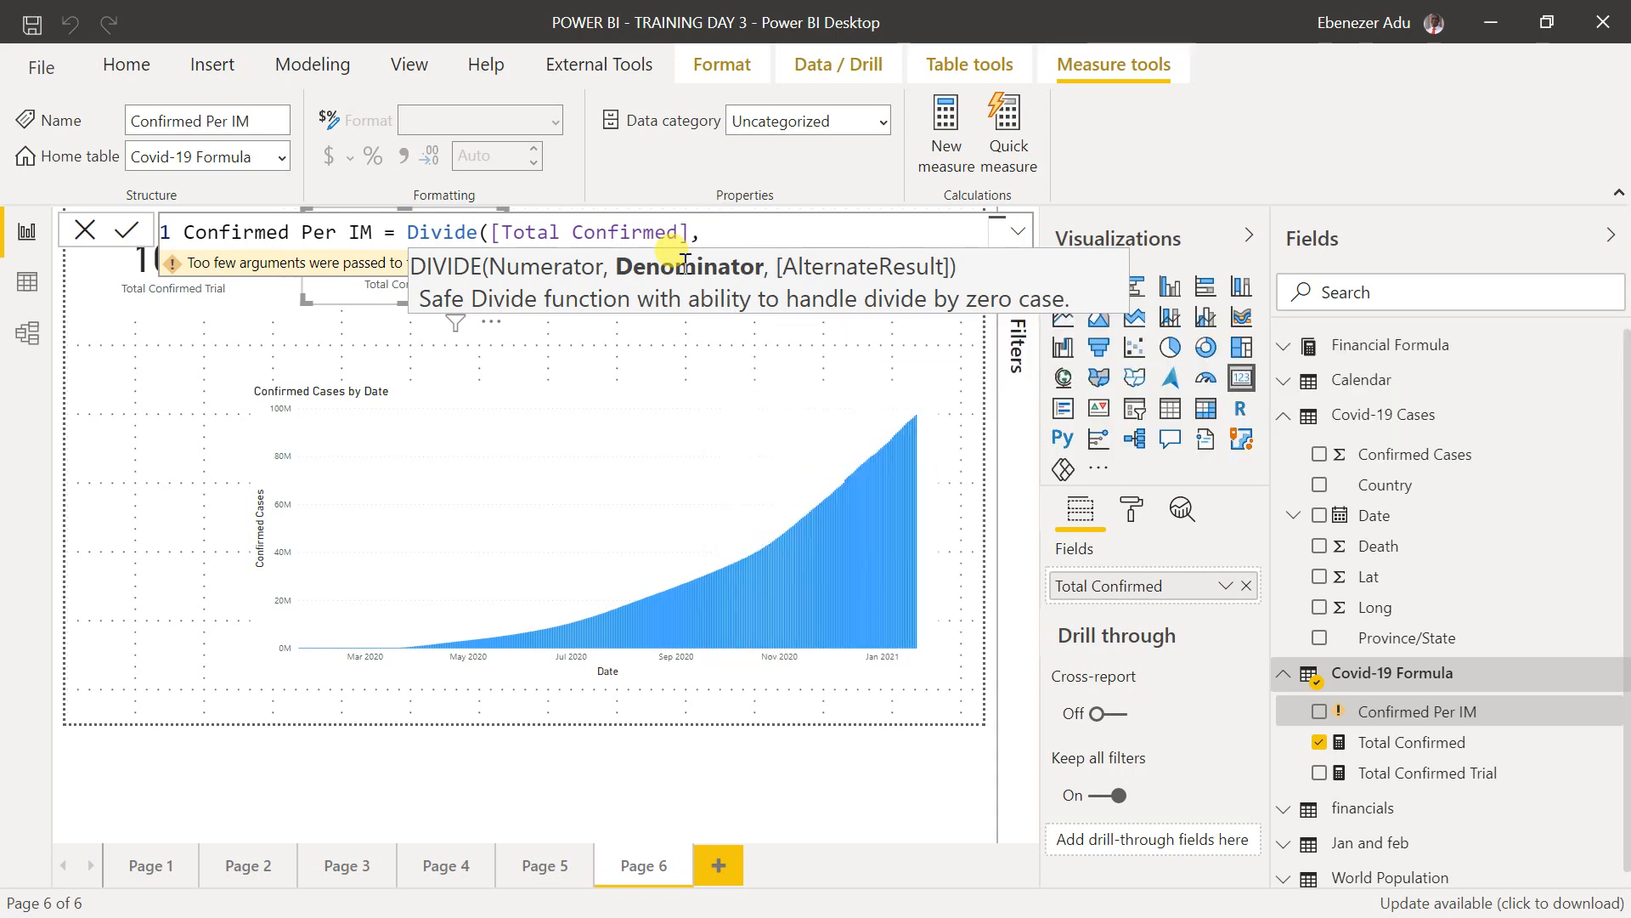
pyautogui.write('sum')
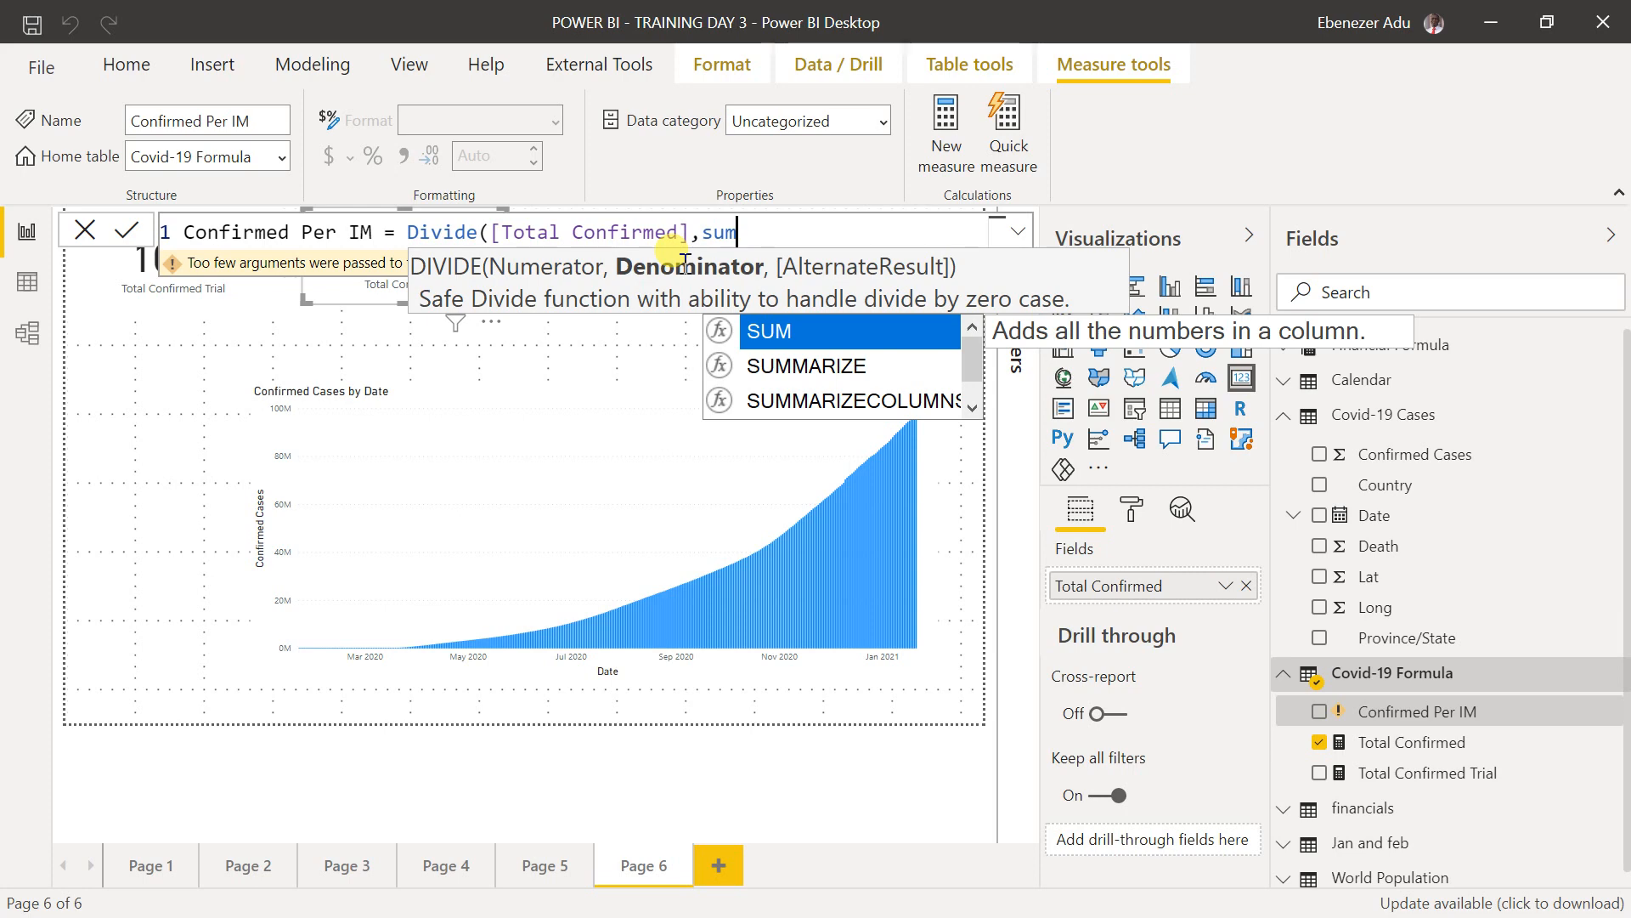
pyautogui.write('(pop')
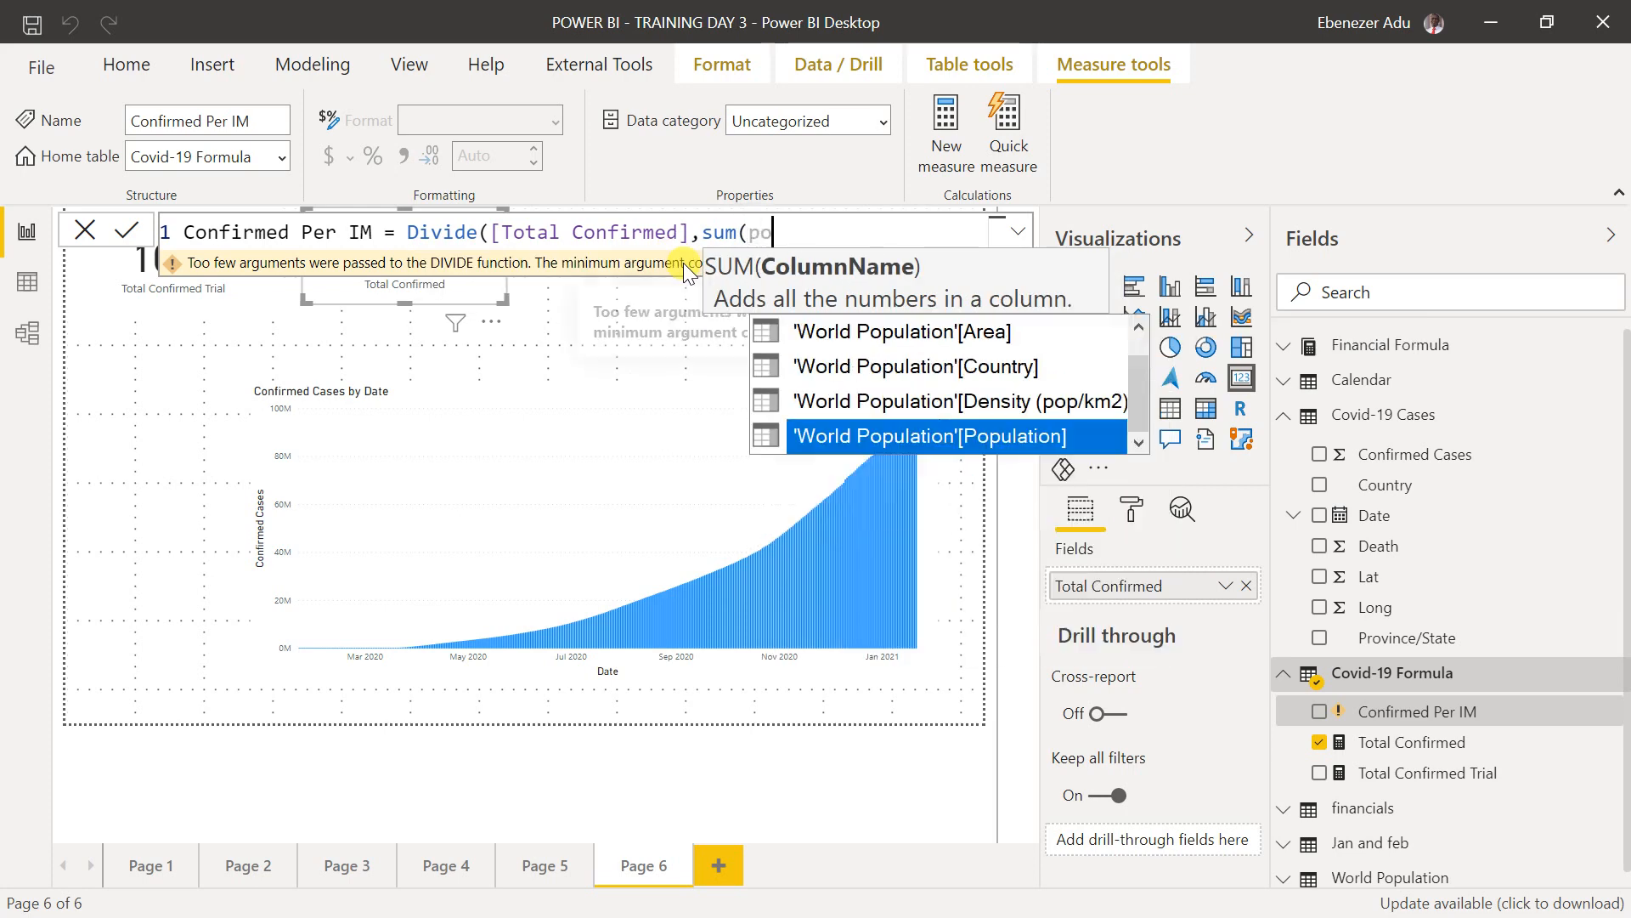
pyautogui.click(916, 431)
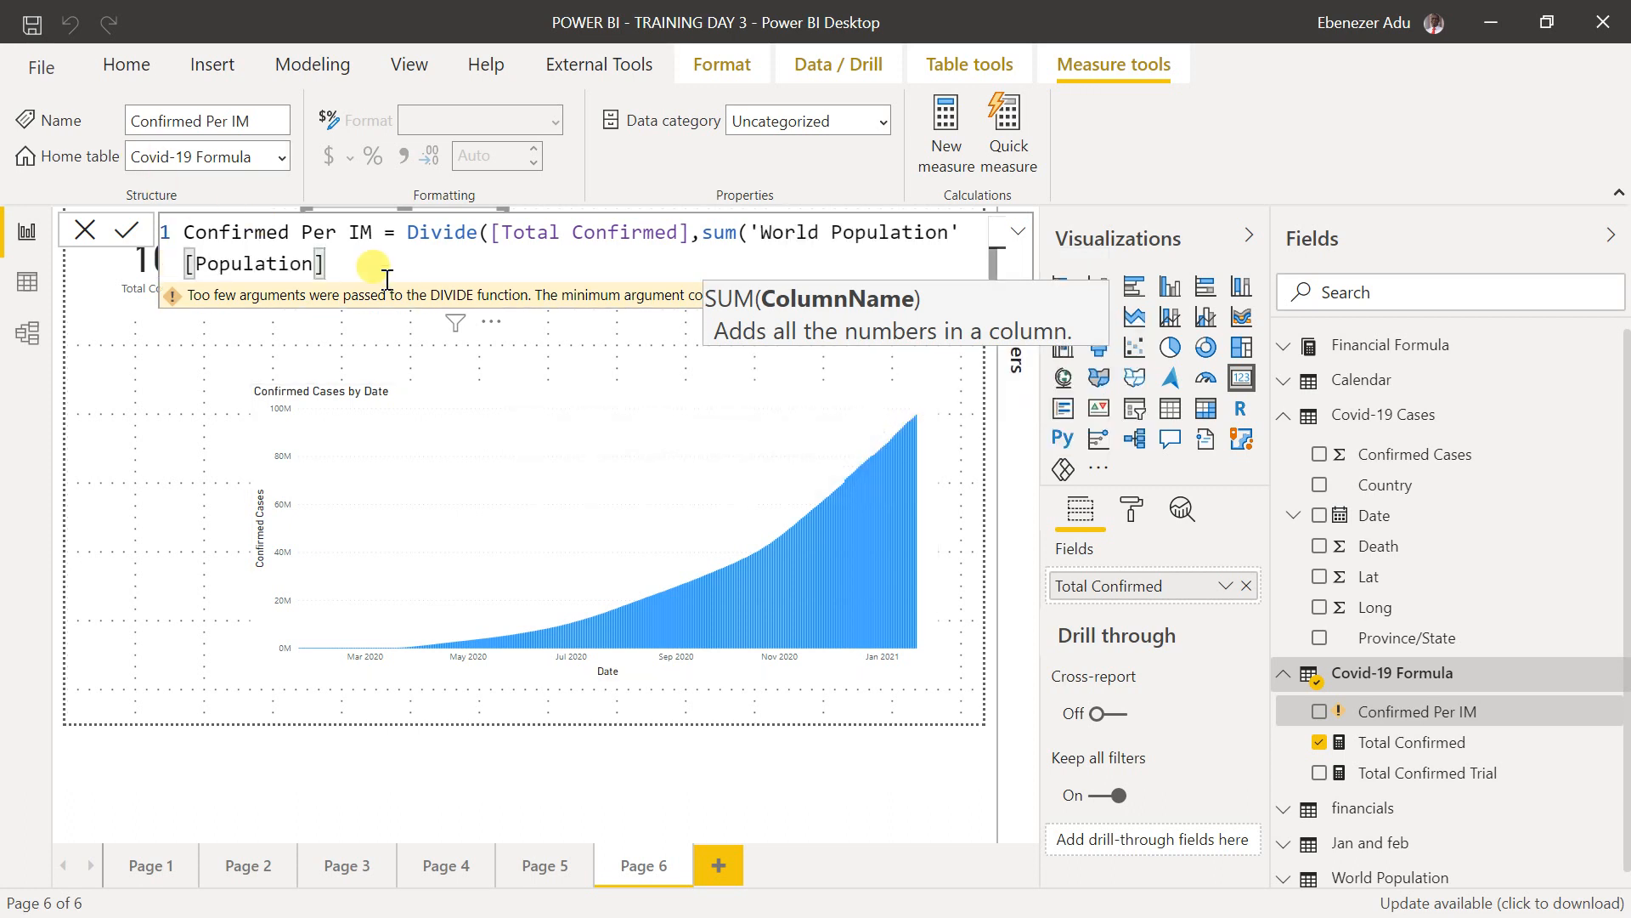
pyautogui.write(',')
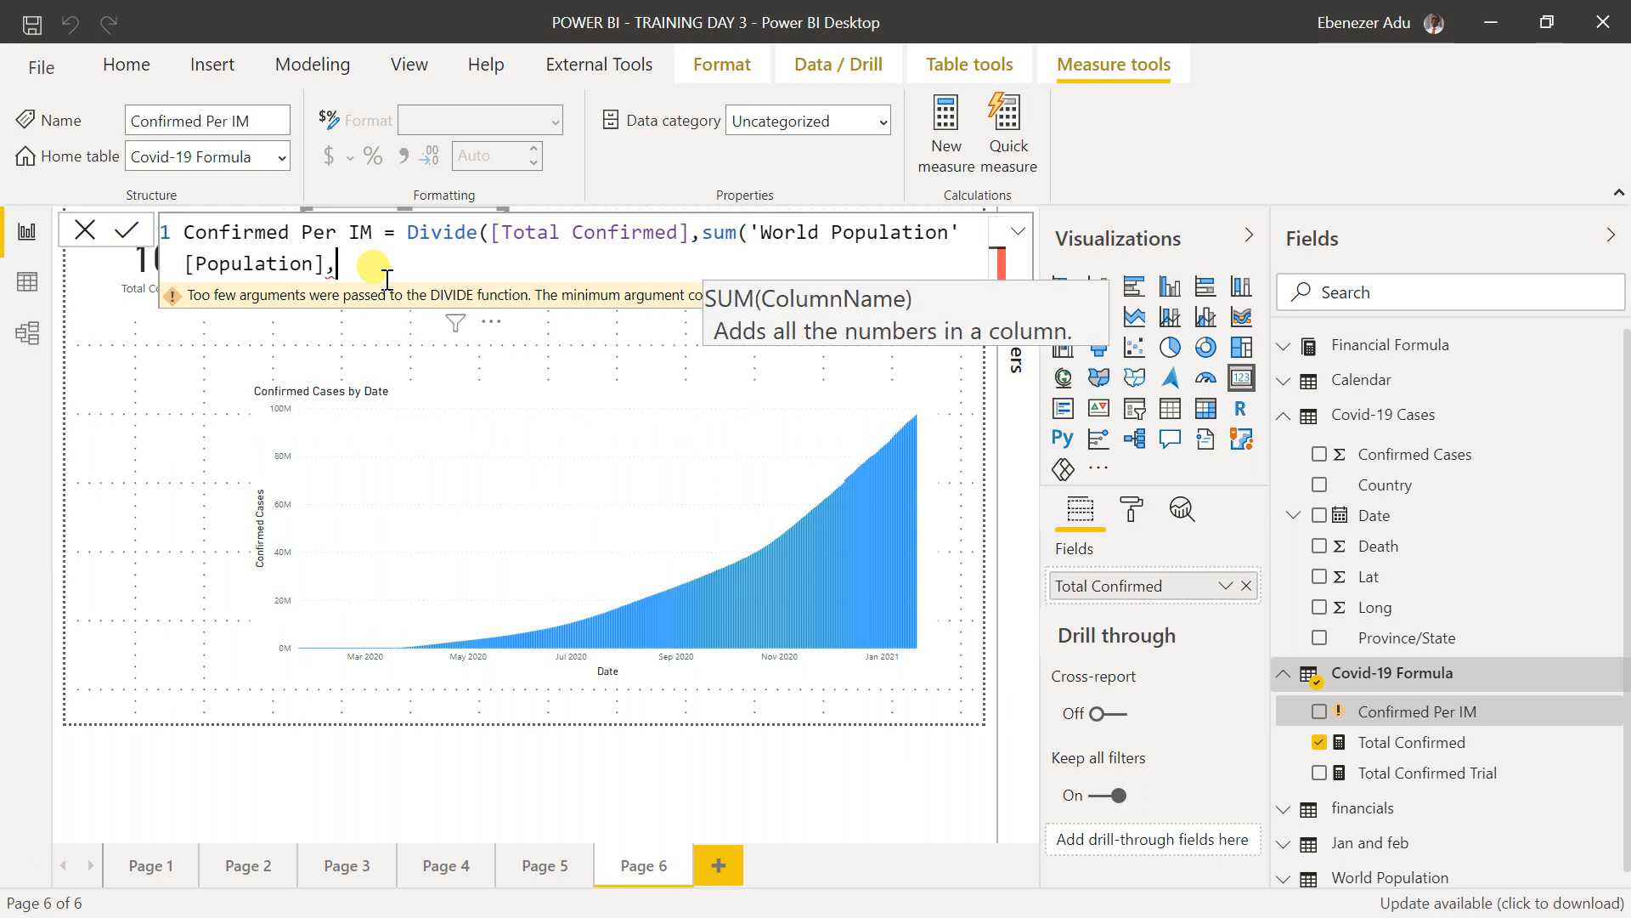
pyautogui.press('BackSpace')
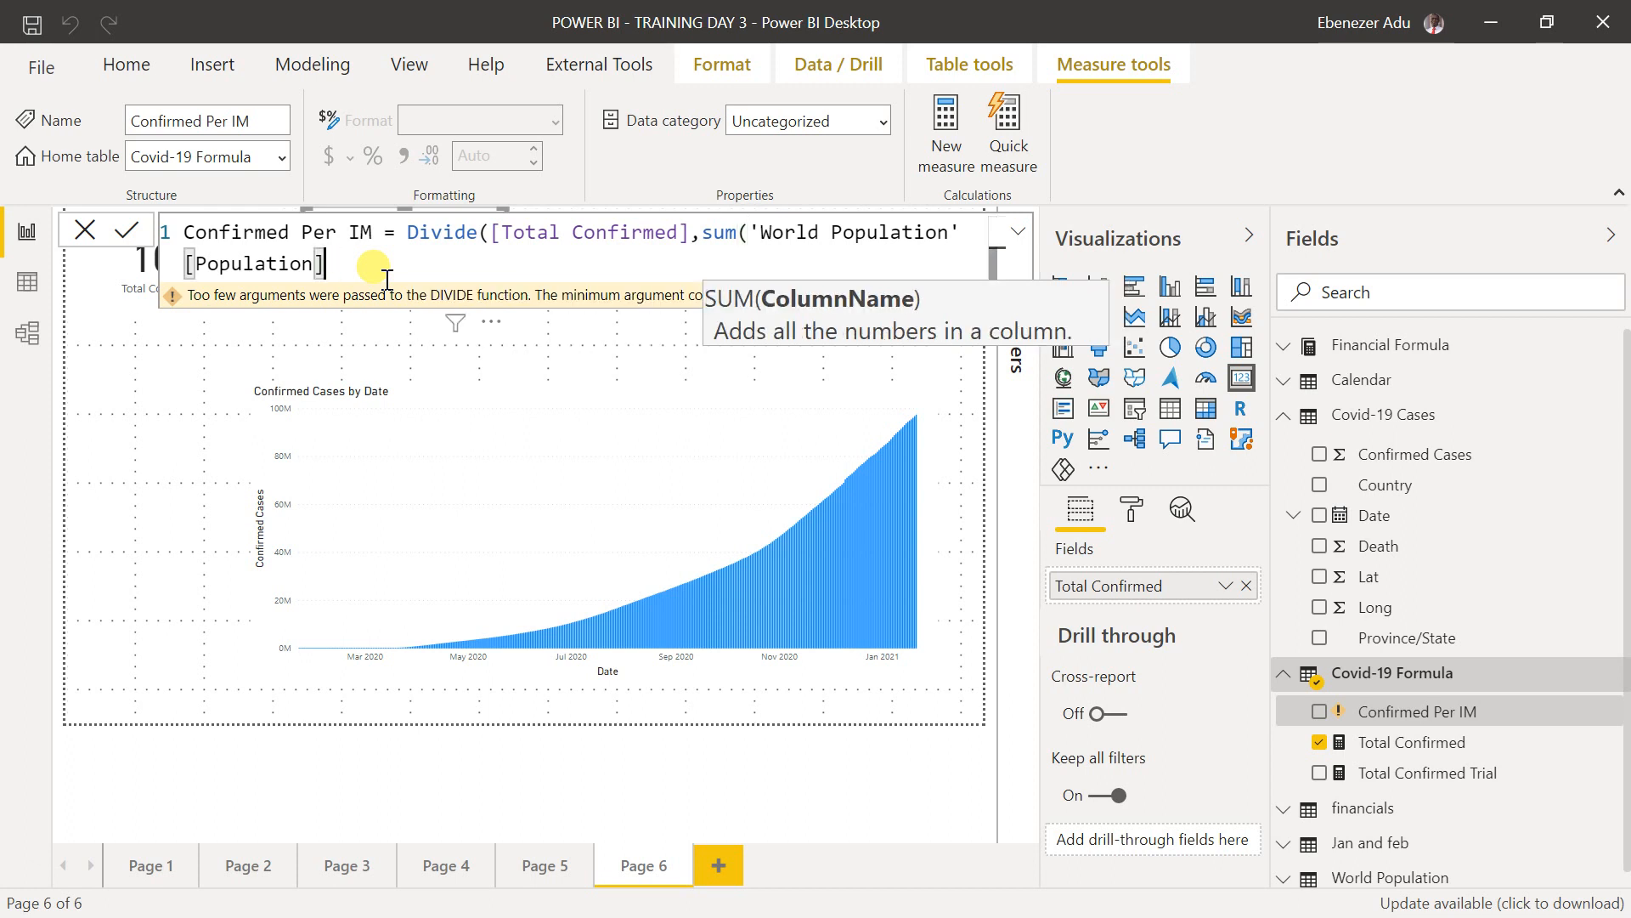
pyautogui.write(')')
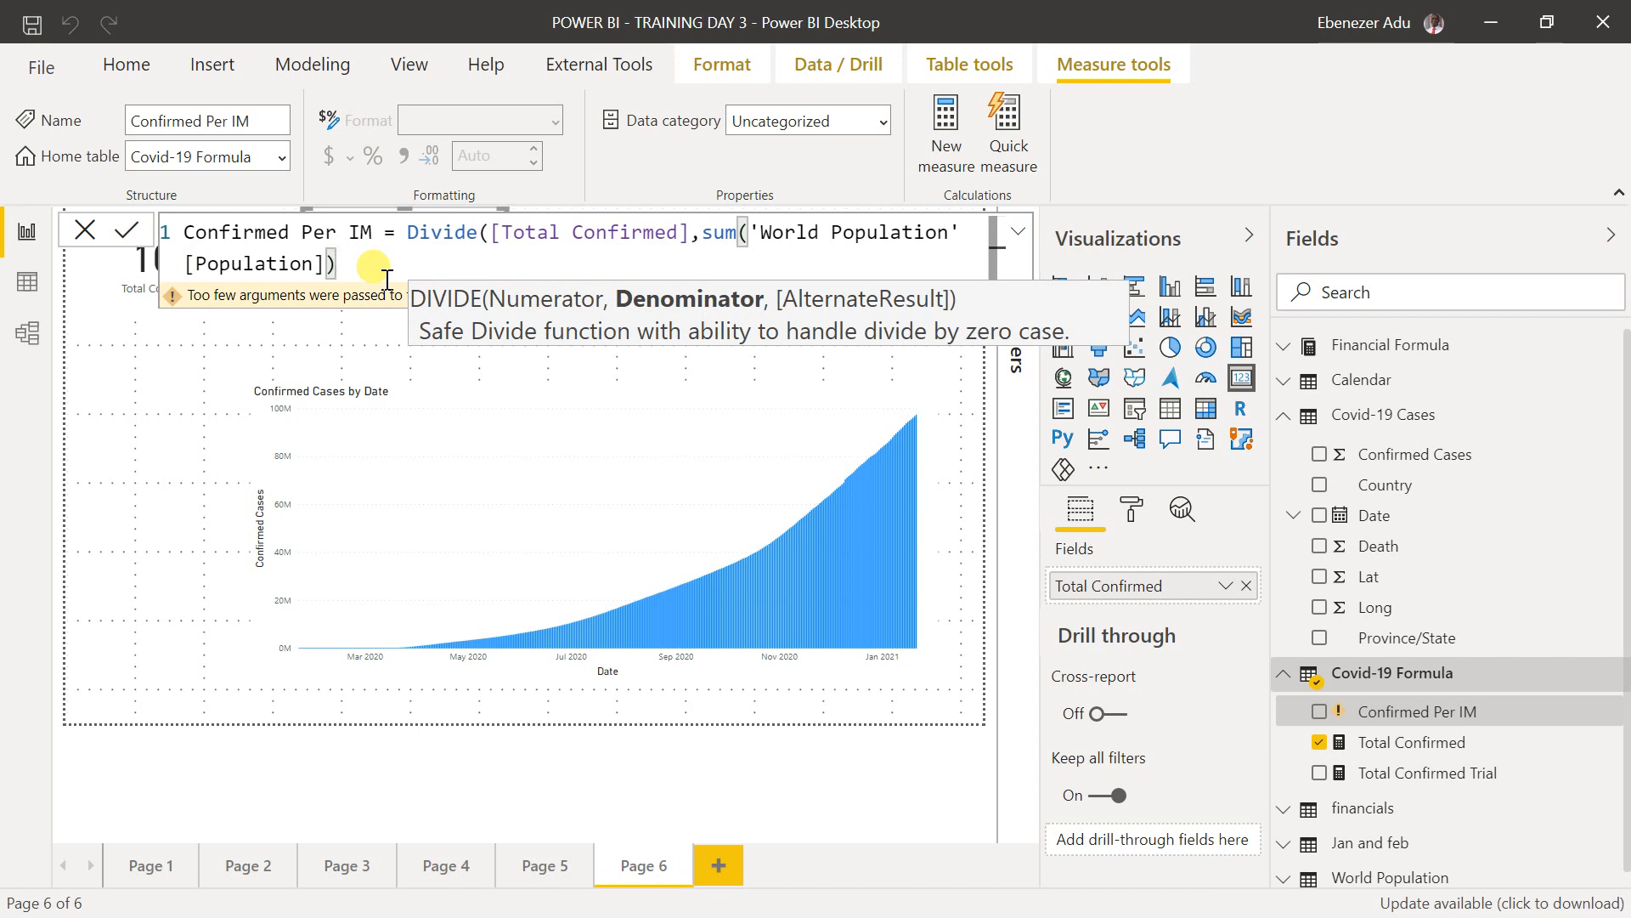
# - Complete the DIVIDE function with alternate result 0, multiply it by 1000000, and commit the Confirmed Per IM measure
pyautogui.write(',0')
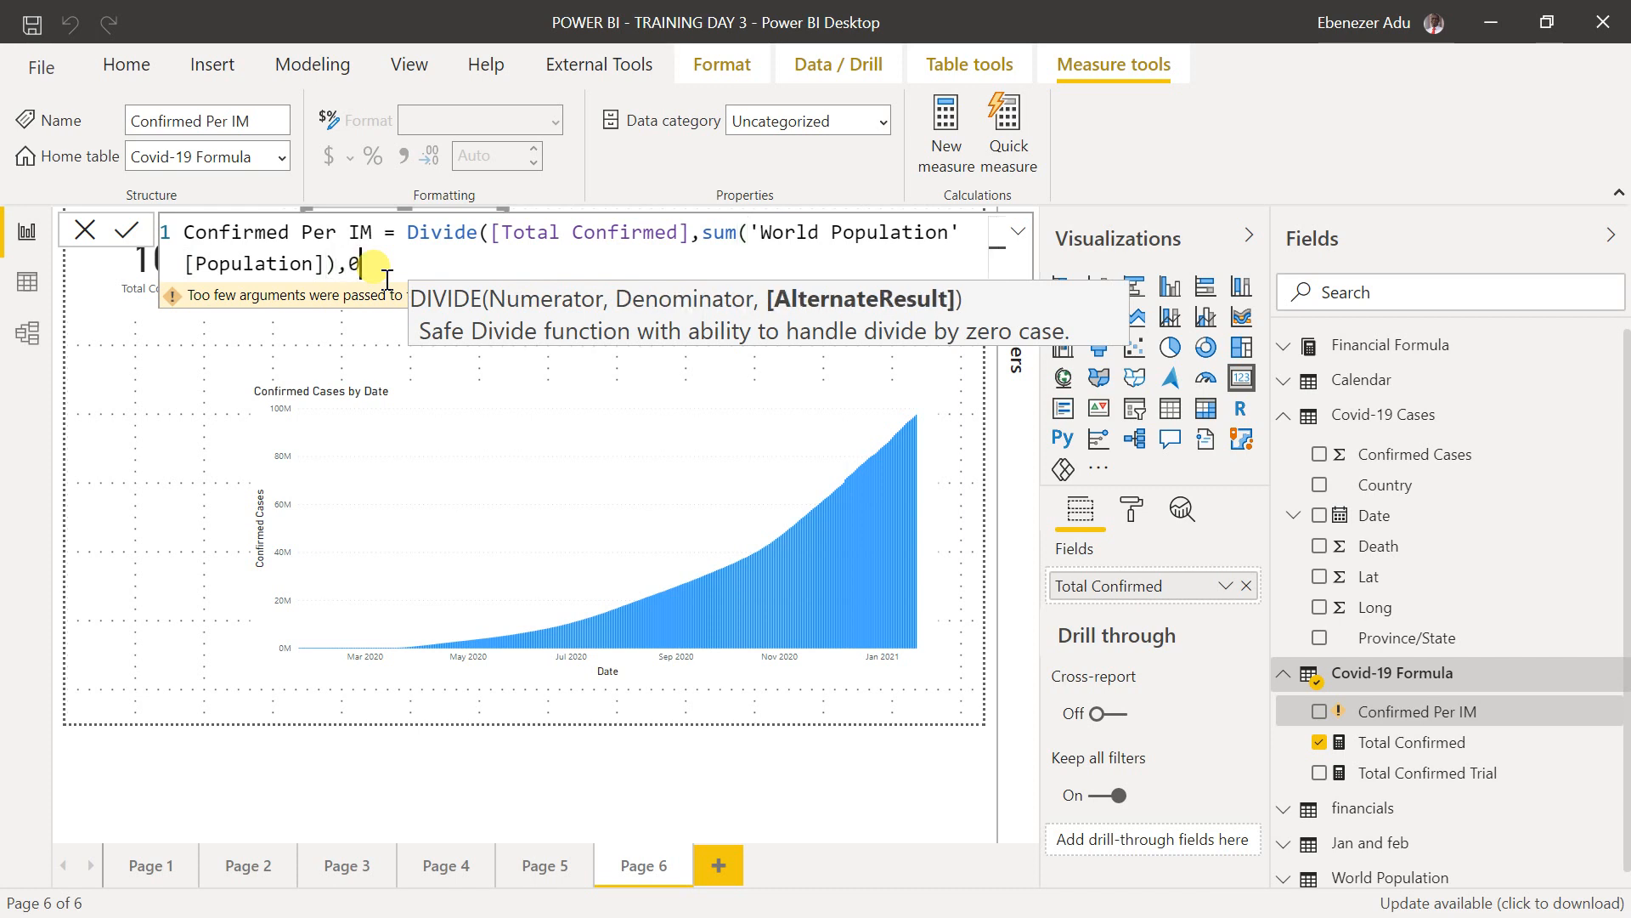
pyautogui.write(')')
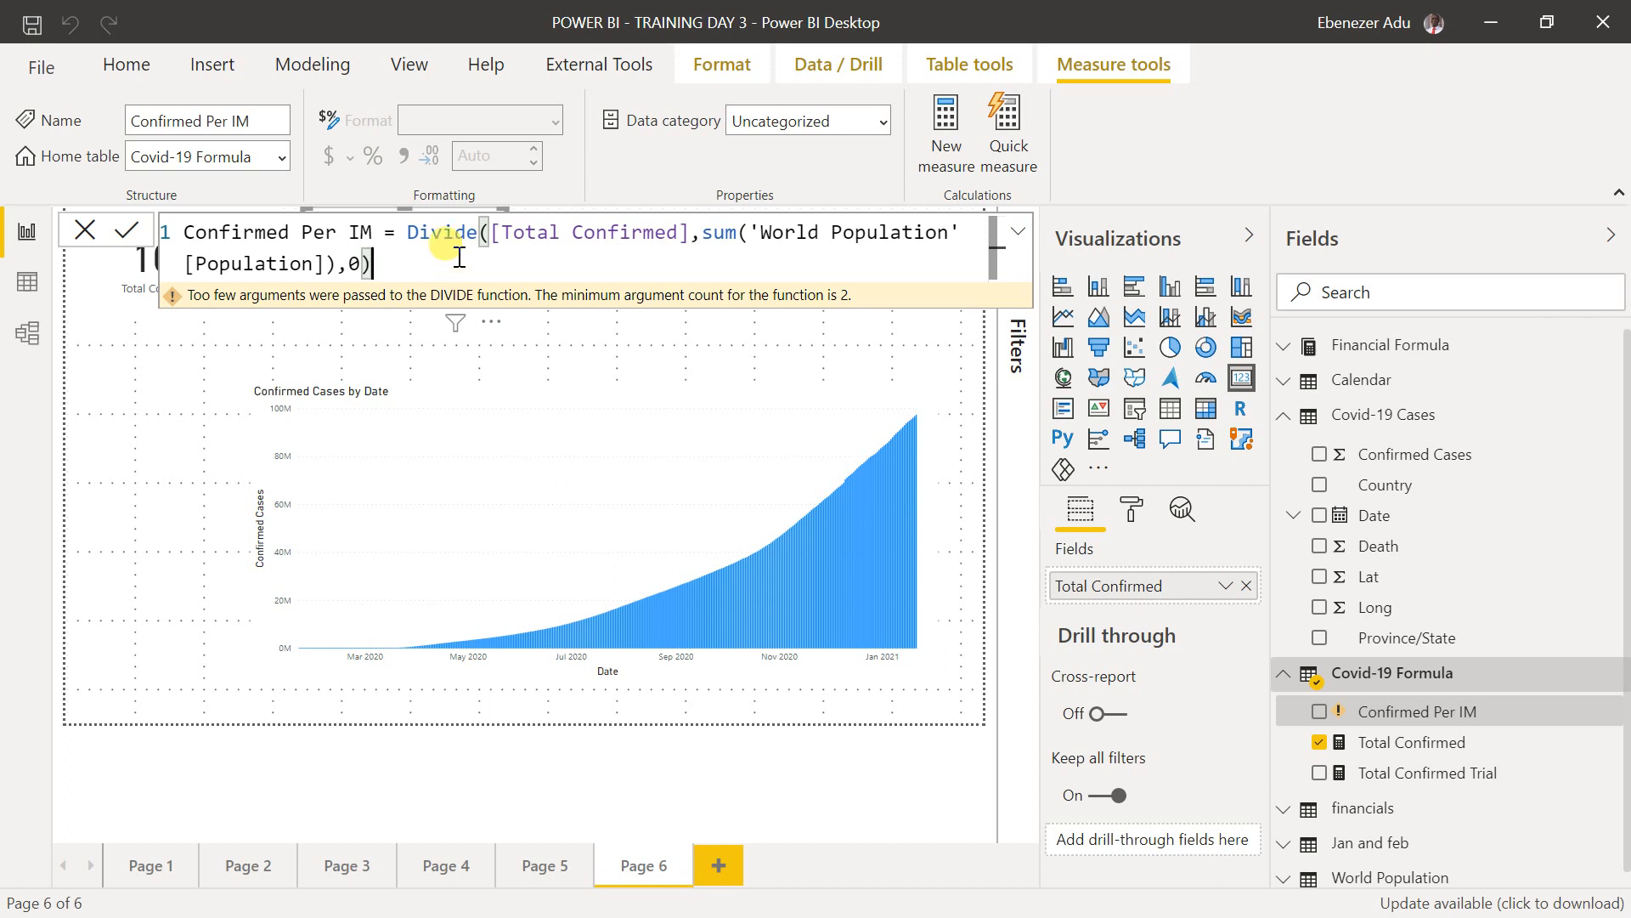
pyautogui.scroll(4, 459, 257)
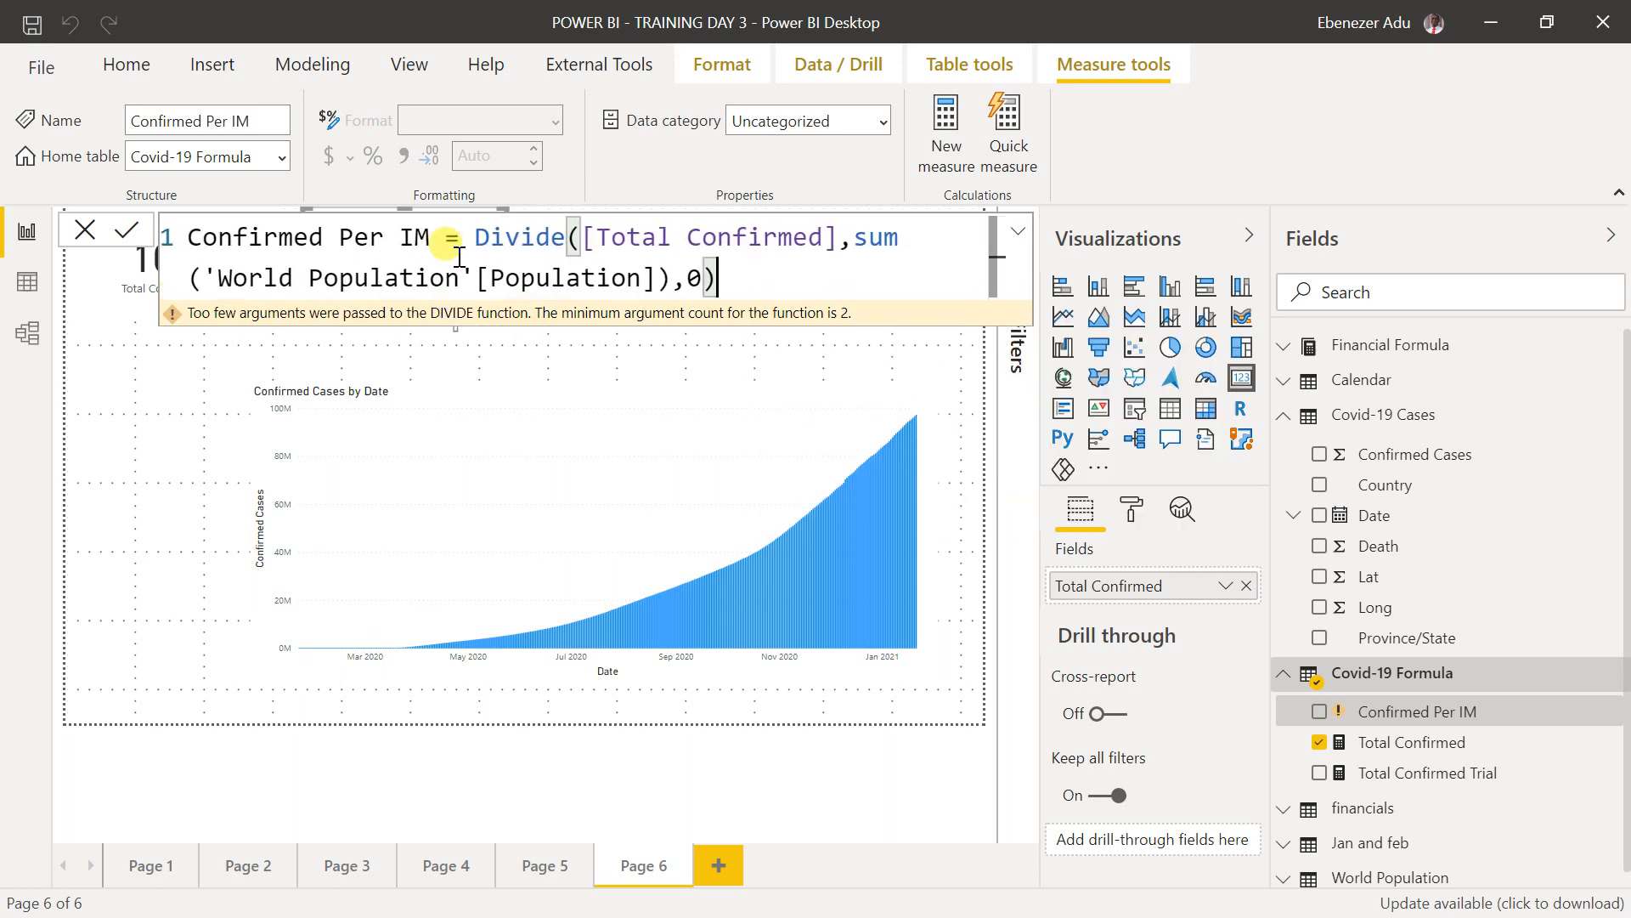
pyautogui.scroll(1, 458, 257)
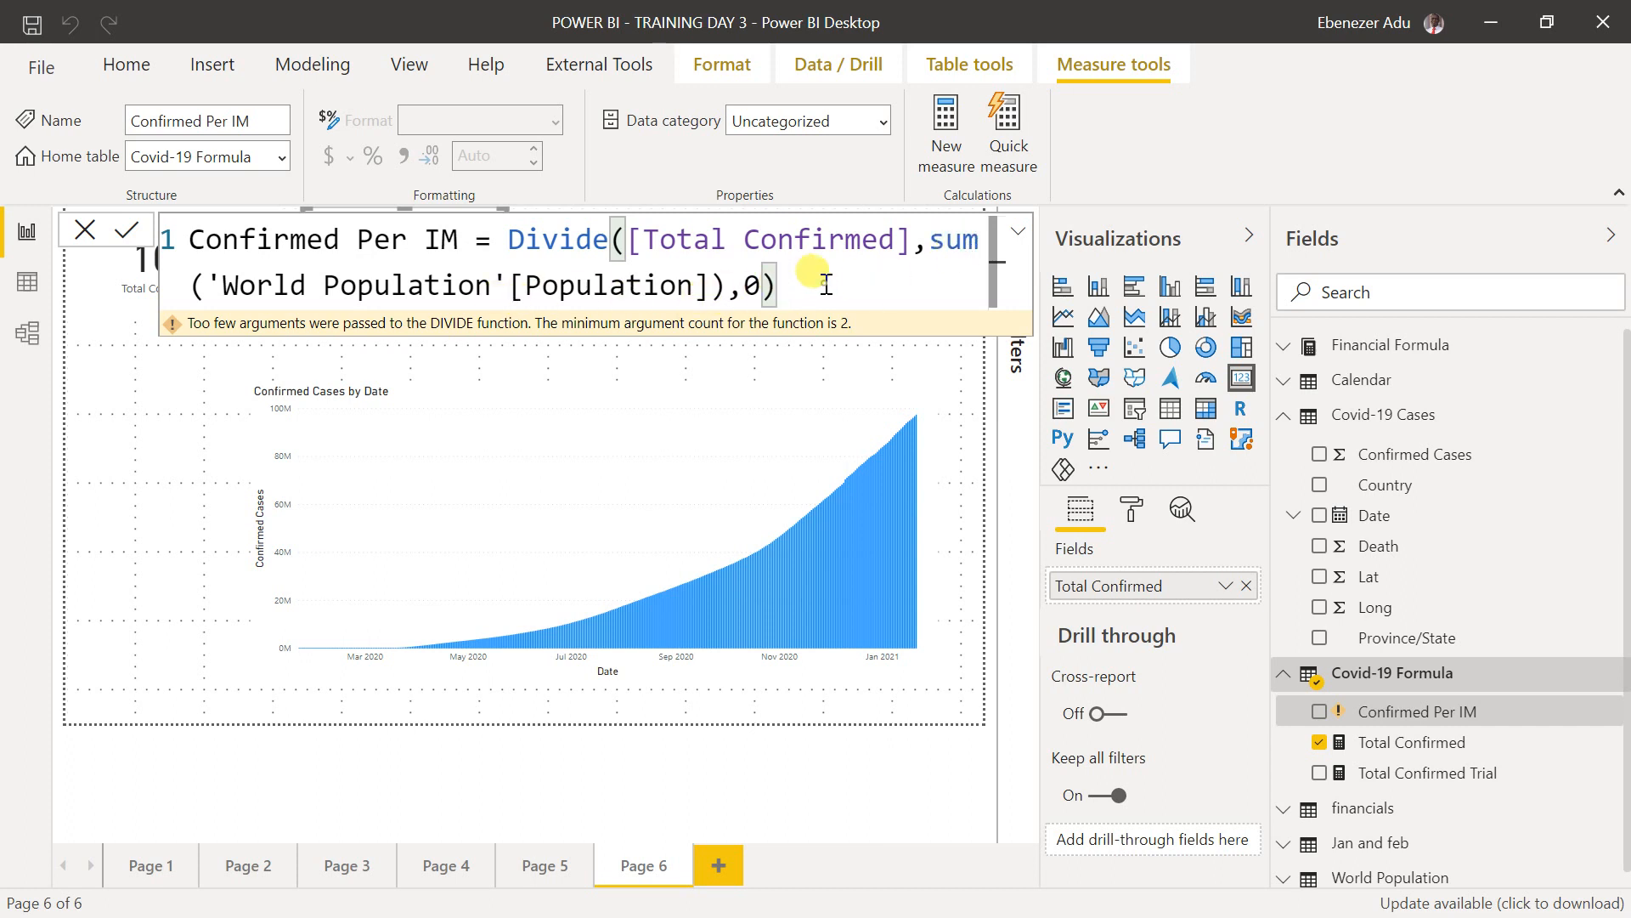
pyautogui.write('*')
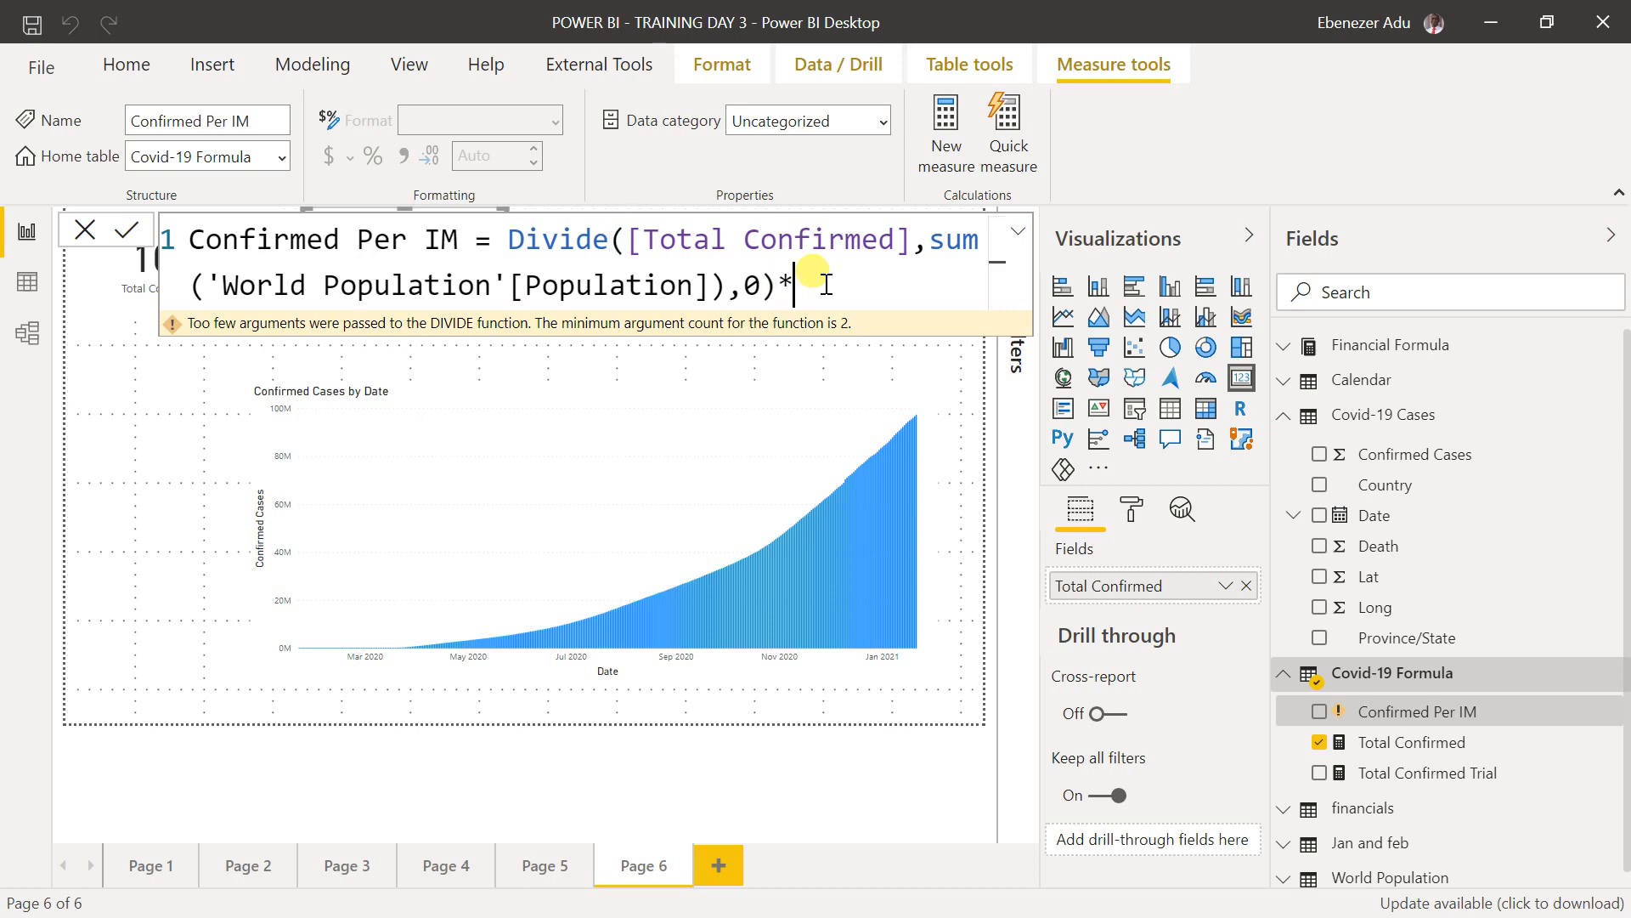
pyautogui.write('10000009')
pyautogui.press('BackSpace')
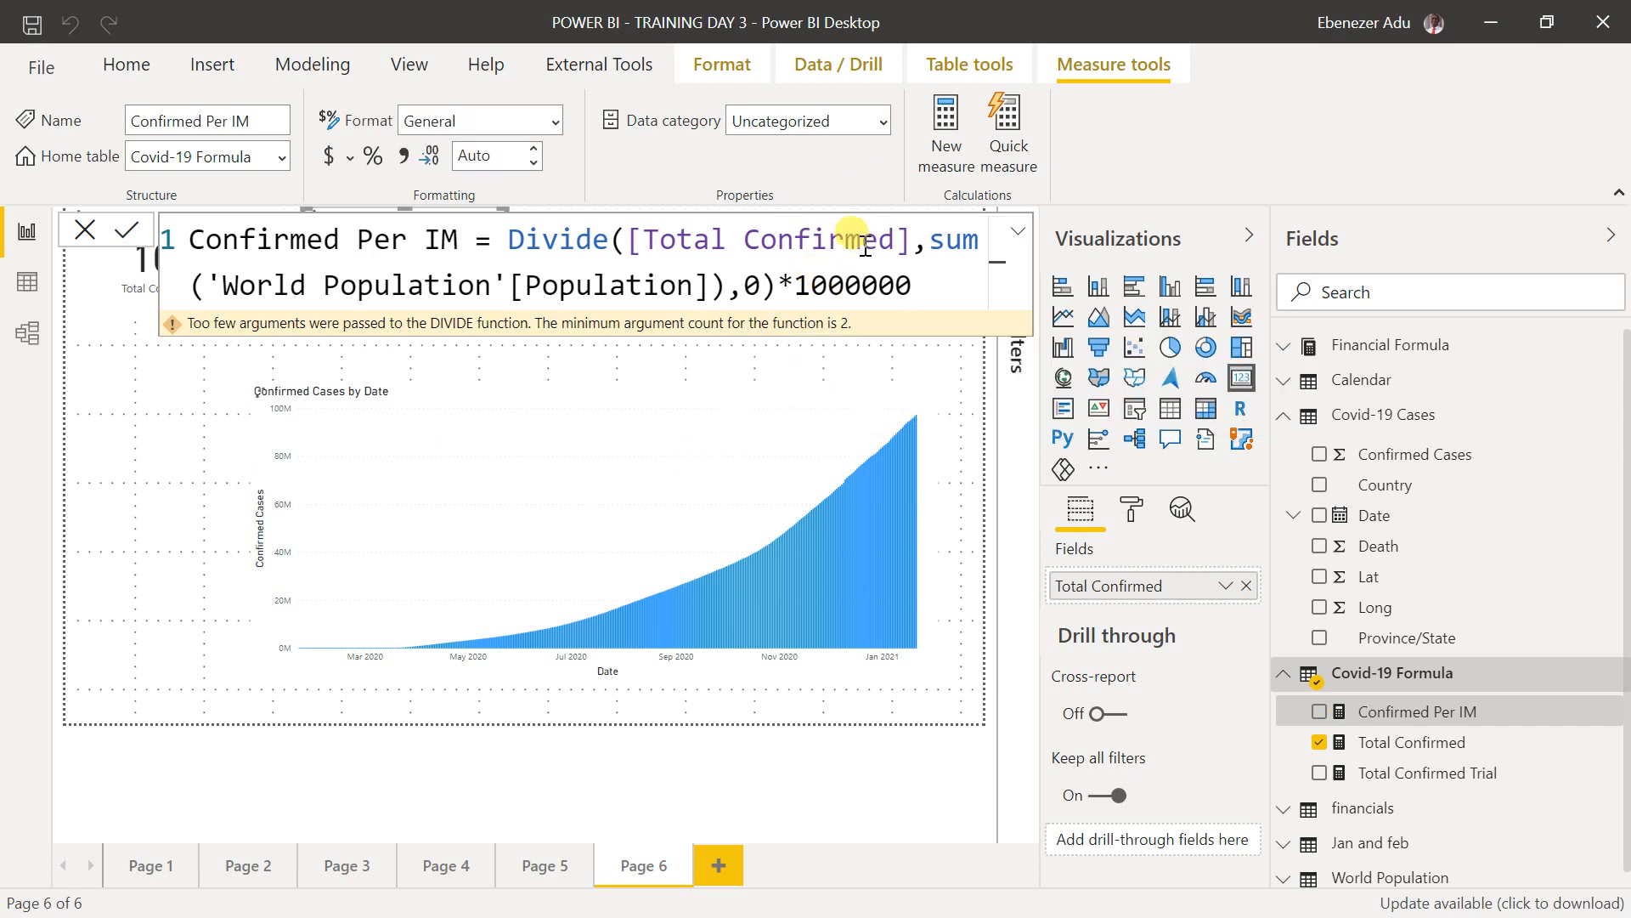
pyautogui.click(78, 231)
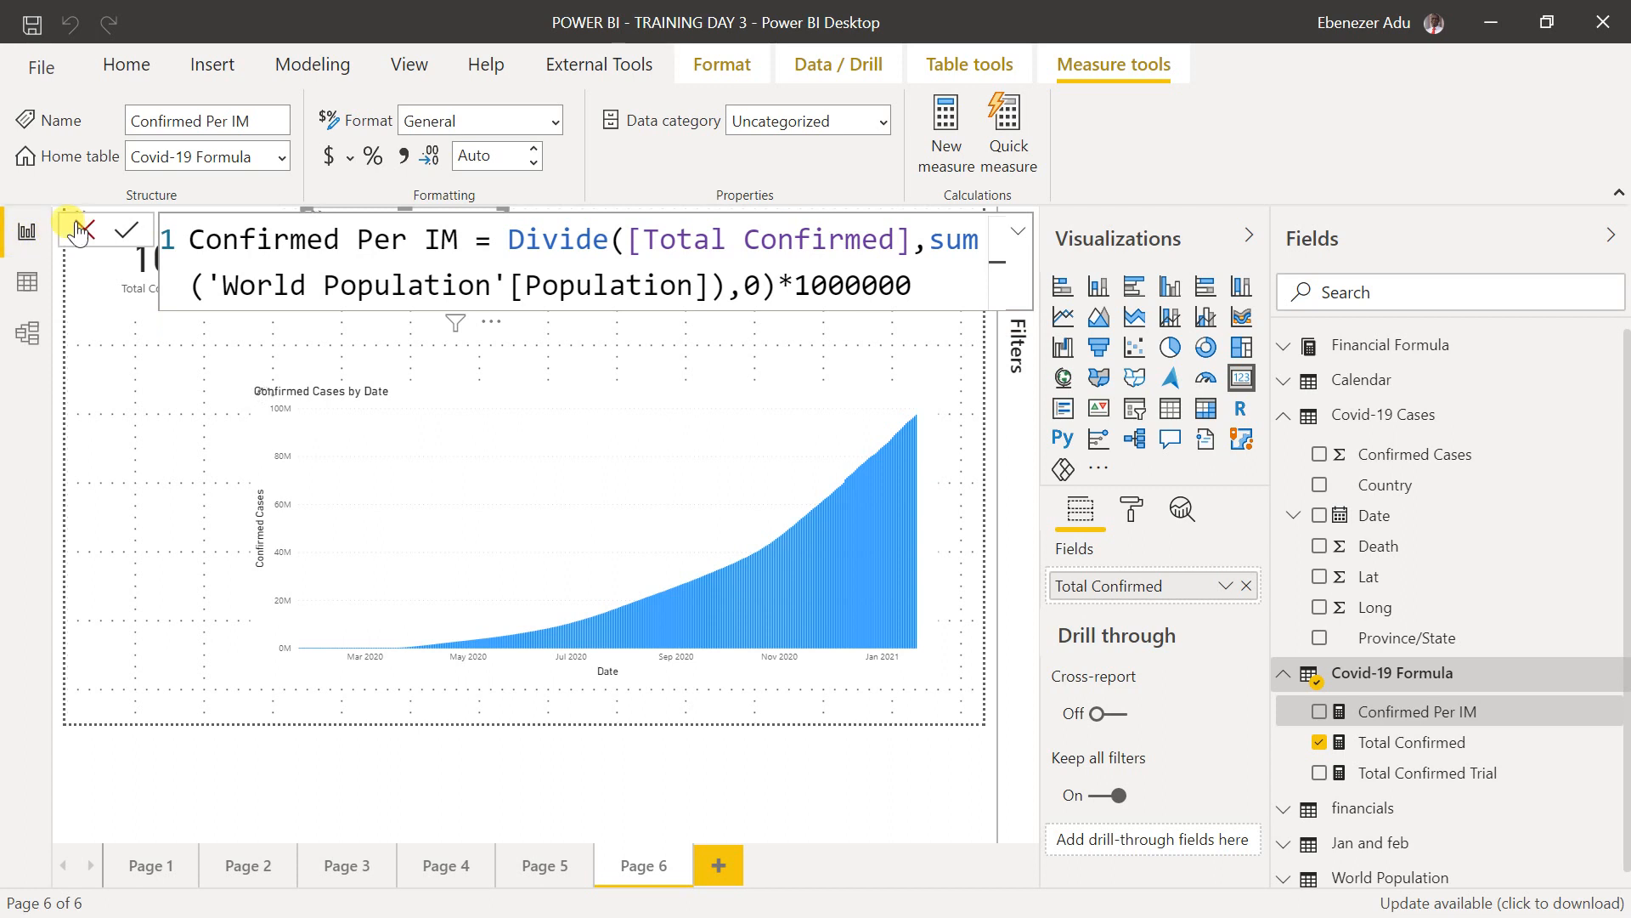
# - Add a card visual beside the Total Confirmed card showing the Confirmed Per IM measure
pyautogui.click(78, 231)
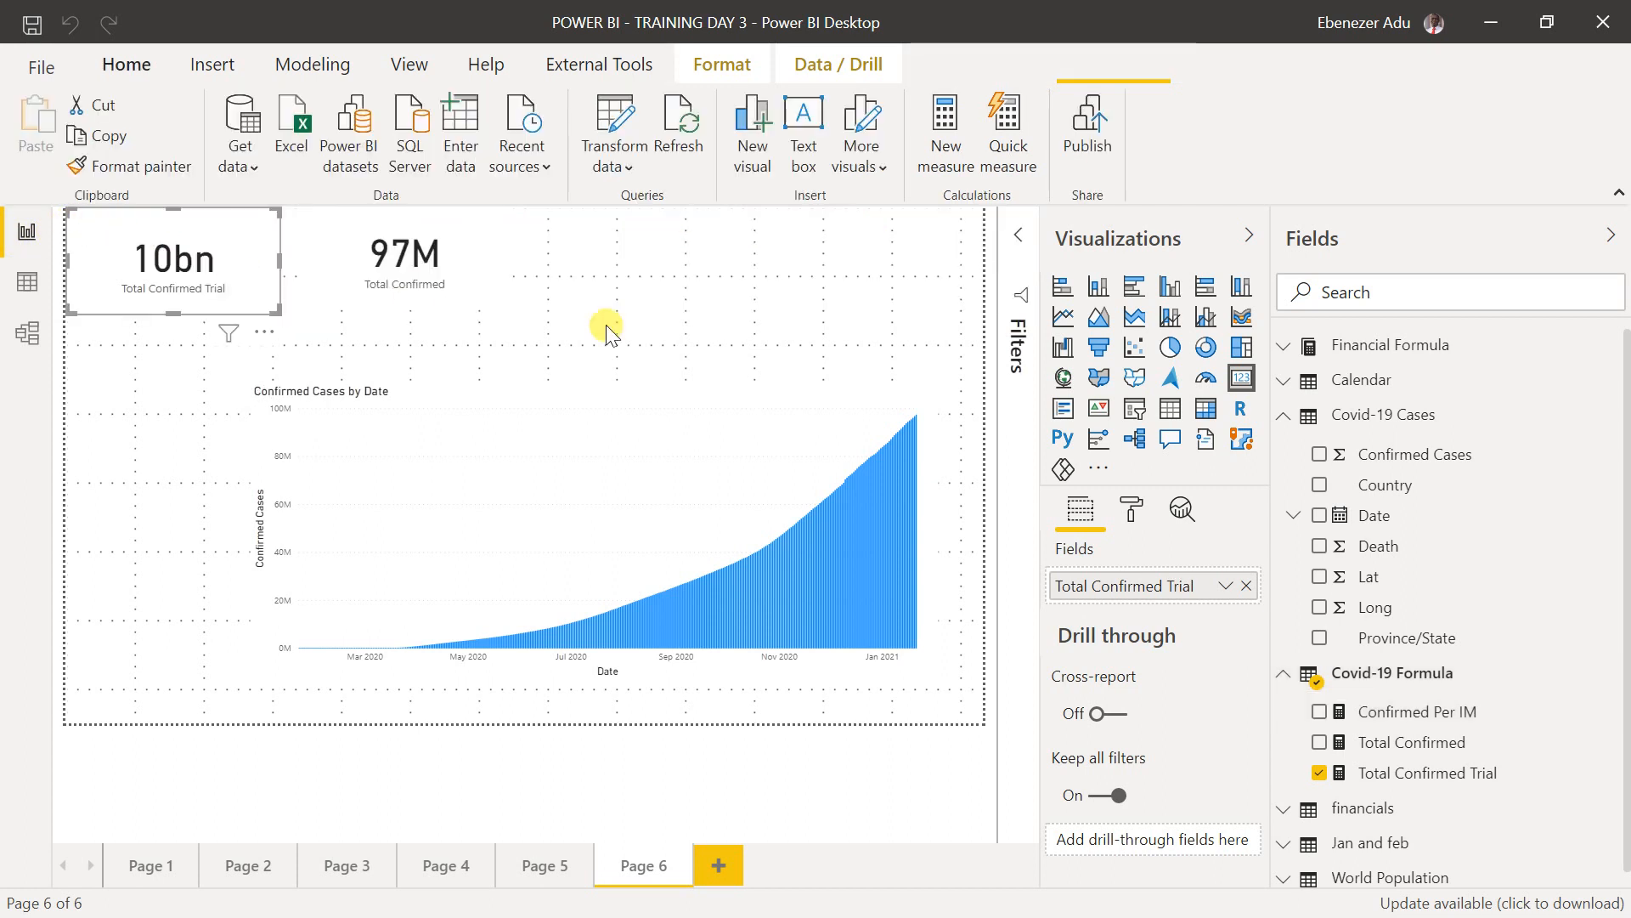
pyautogui.click(733, 271)
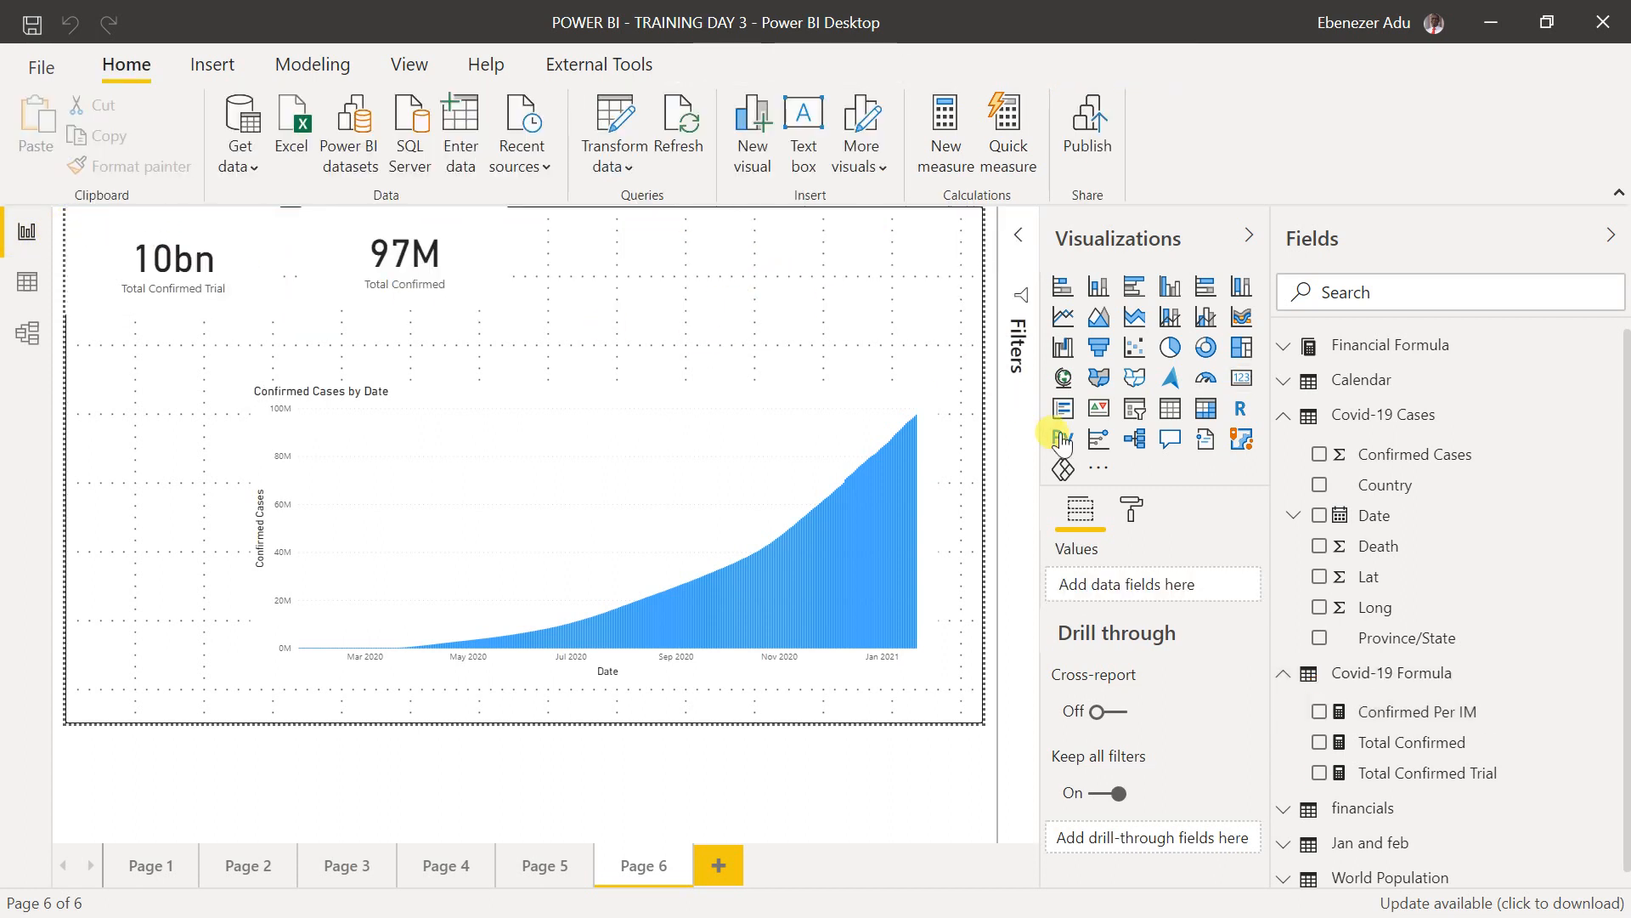
pyautogui.click(1241, 377)
pyautogui.click(1324, 716)
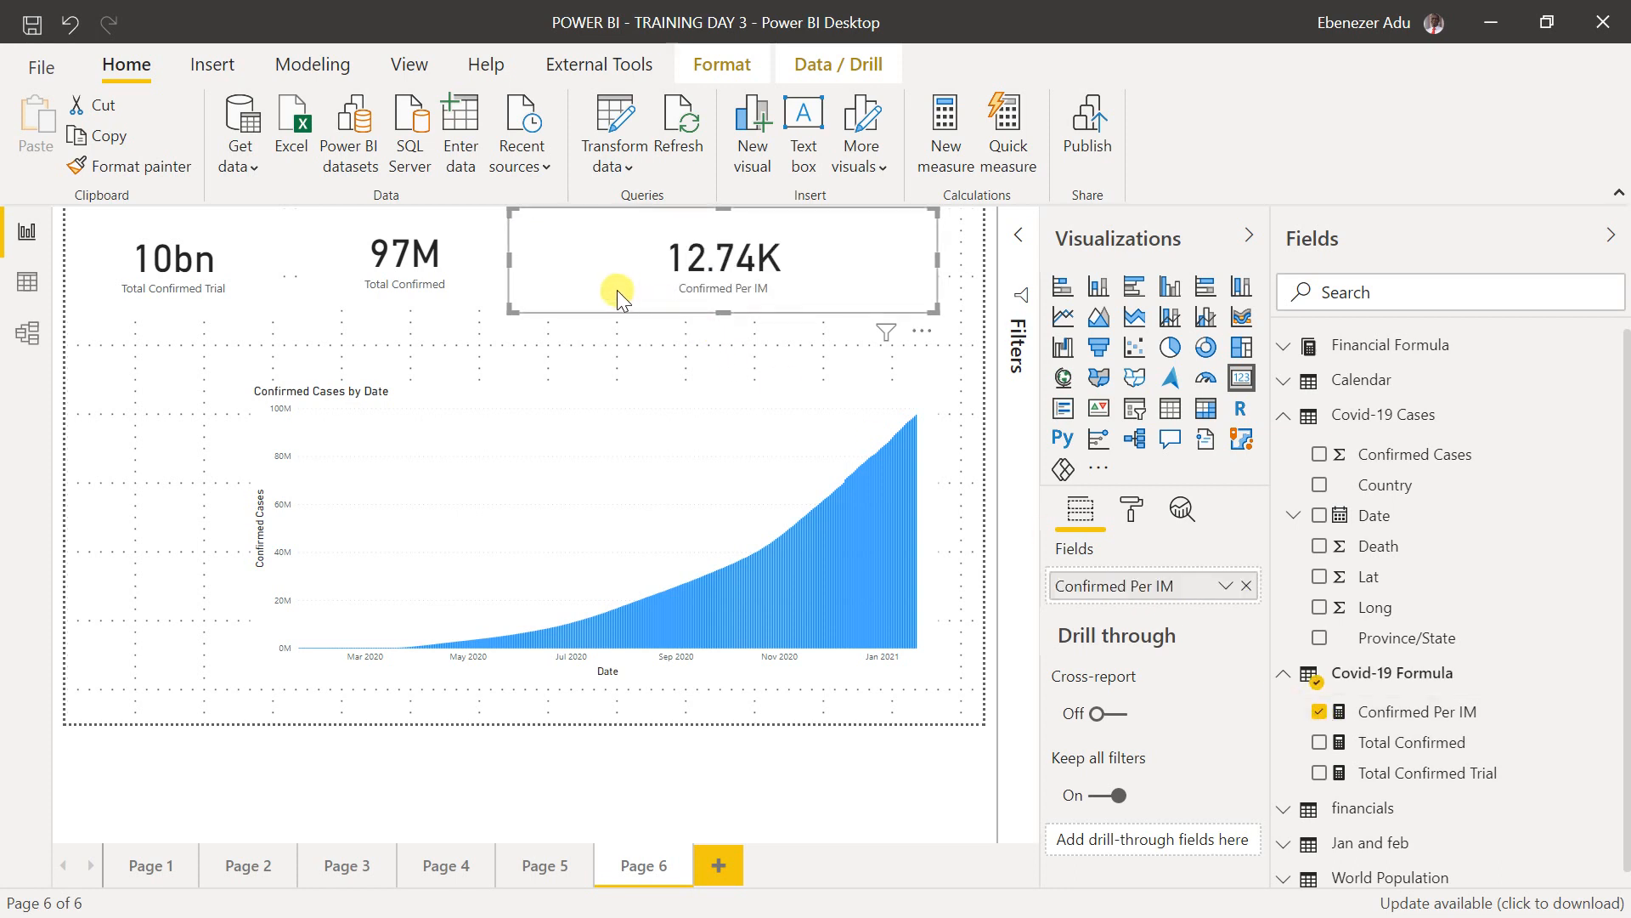
# - Add a slicer in the empty area beside the column chart using the Country field from Covid-19 Cases
pyautogui.click(145, 411)
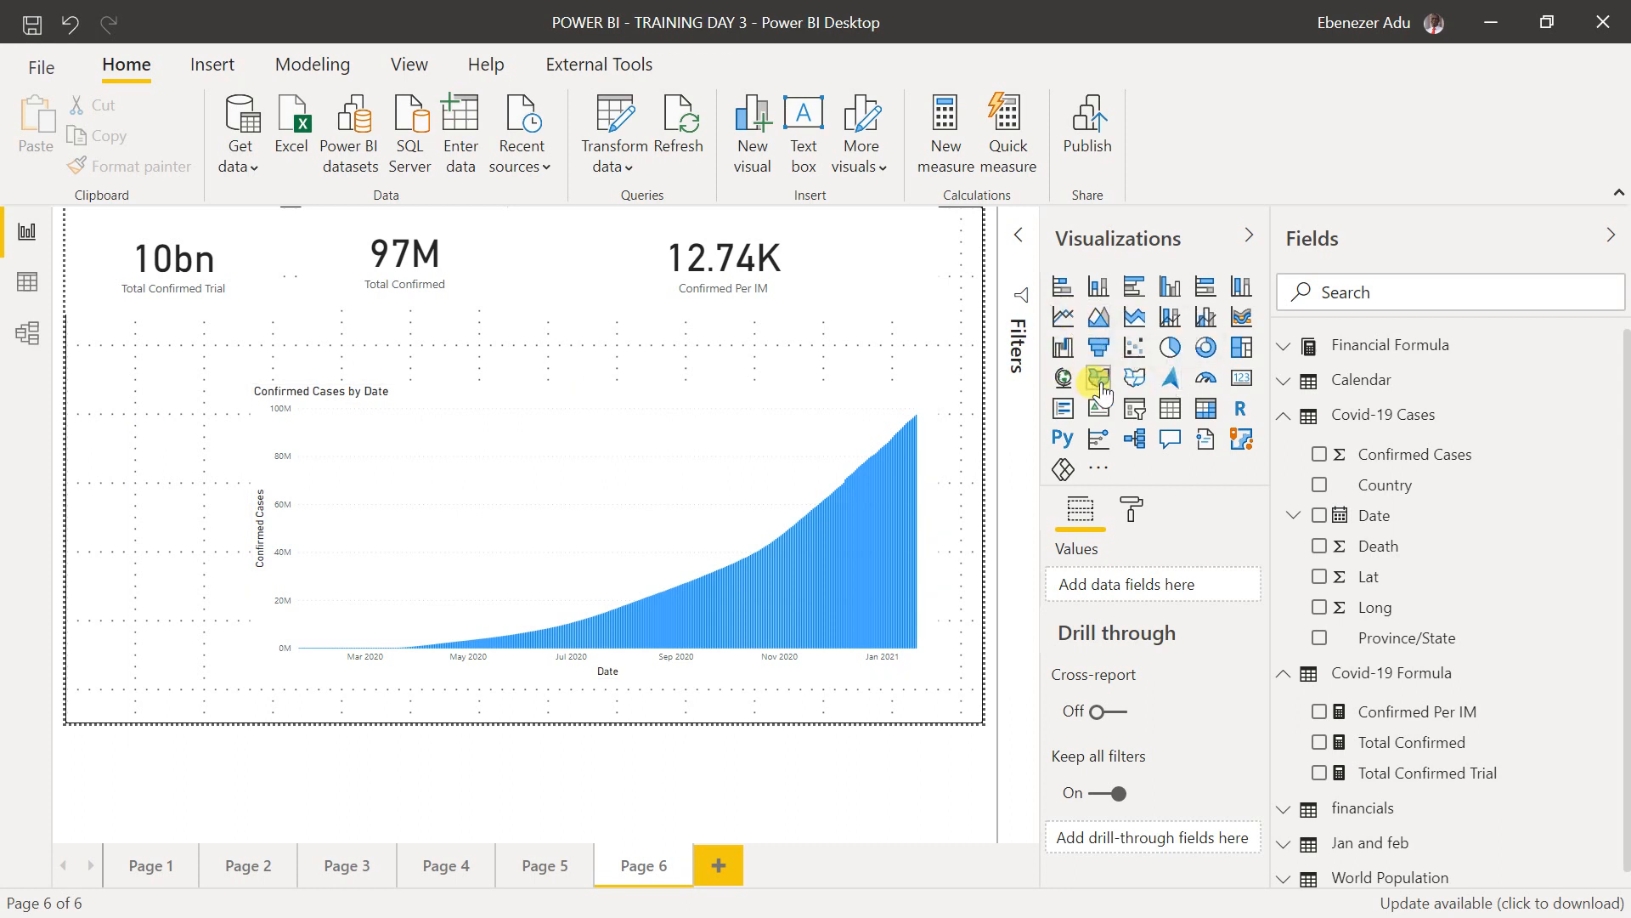
pyautogui.click(1135, 412)
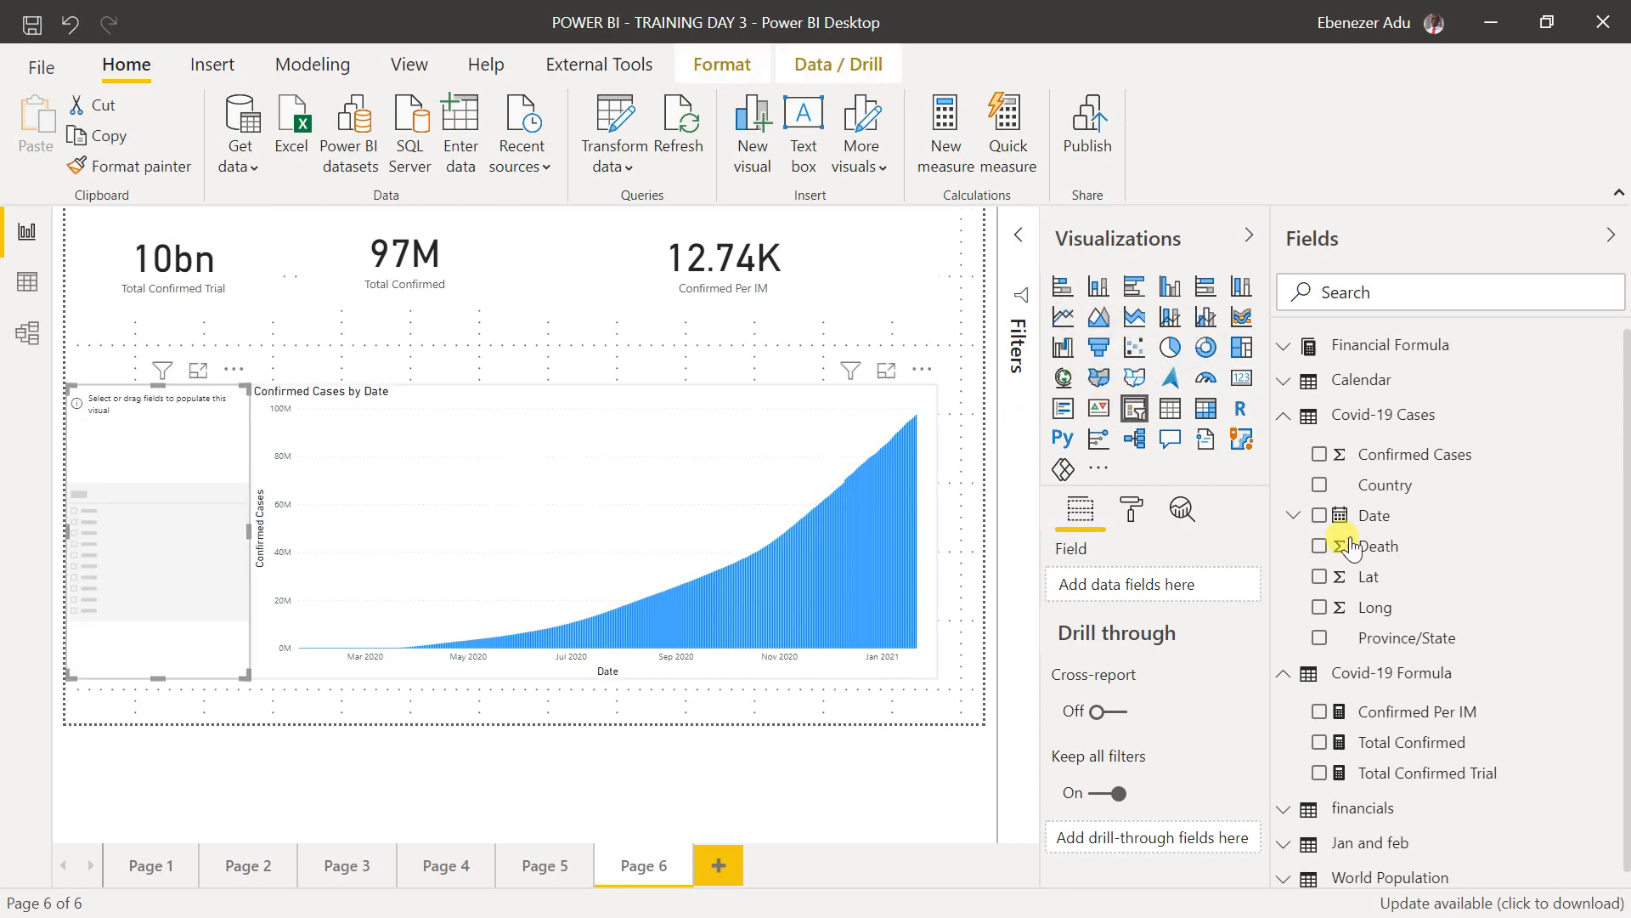
pyautogui.scroll(-1, 1415, 650)
pyautogui.scroll(1, 1415, 650)
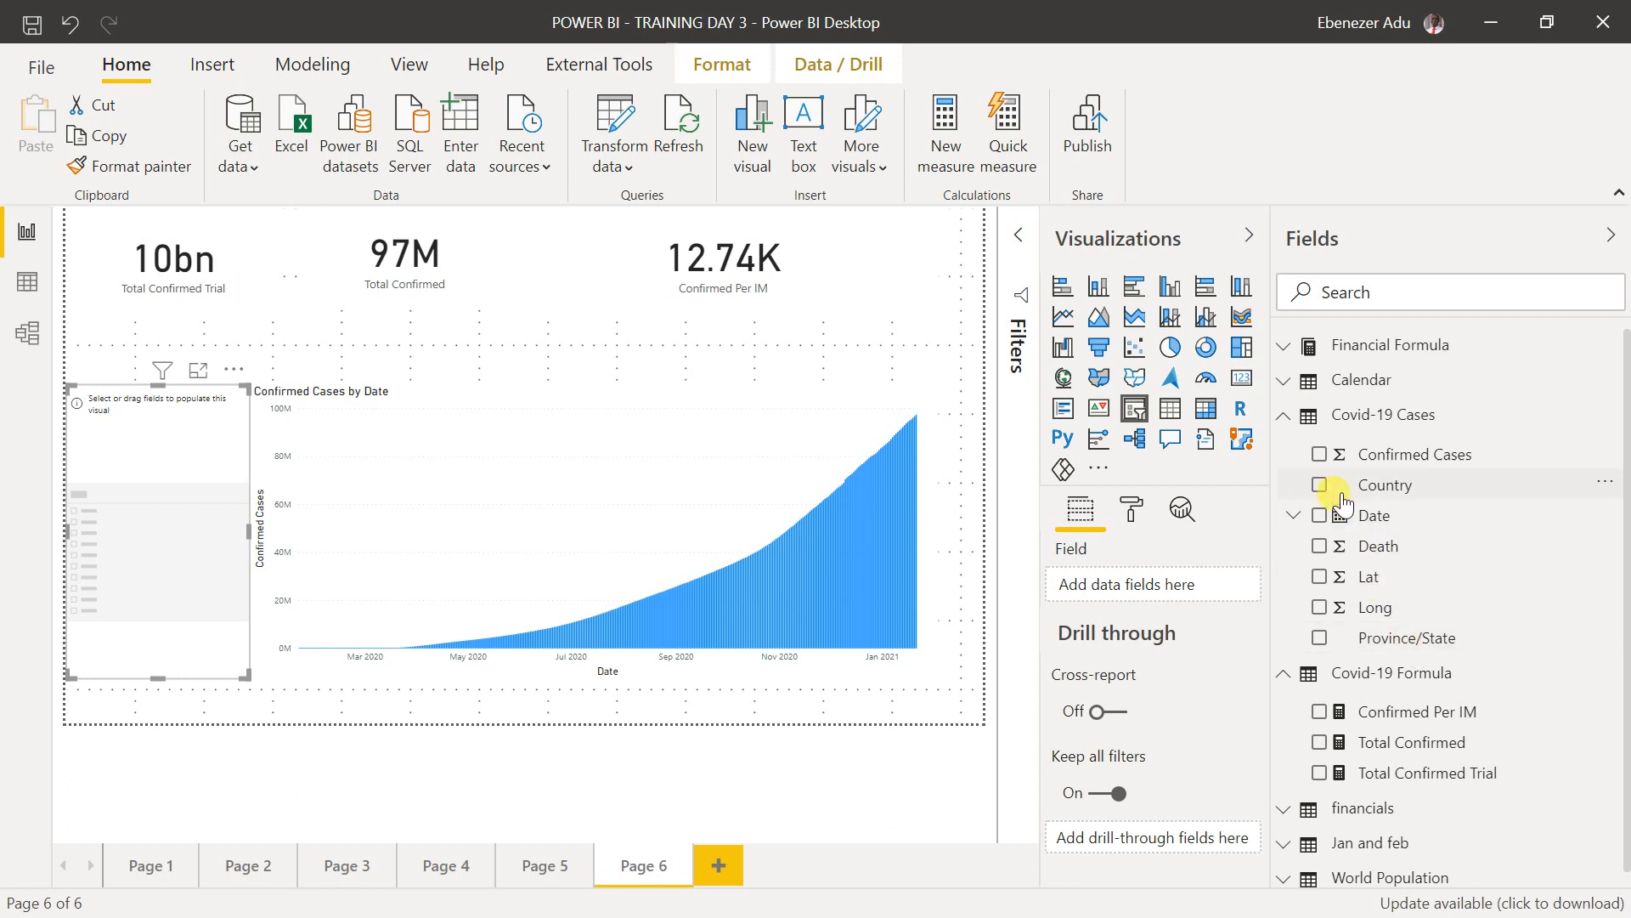
pyautogui.click(1319, 486)
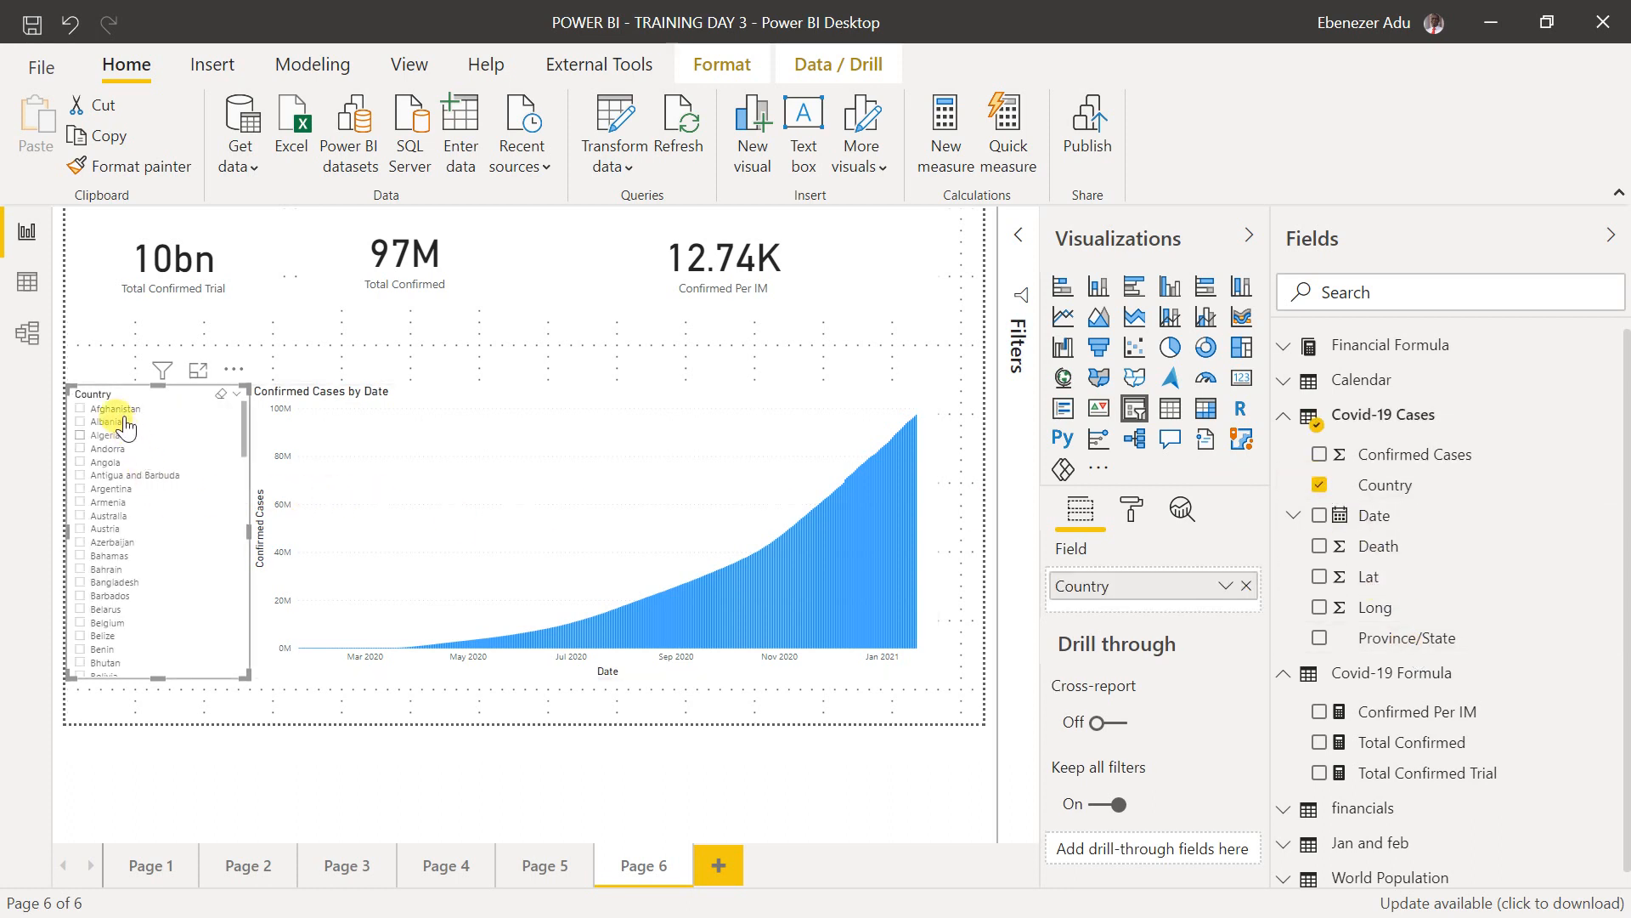
# - Filter the page to Afghanistan with the Country slicer, and switch the selection to South Africa
pyautogui.click(118, 411)
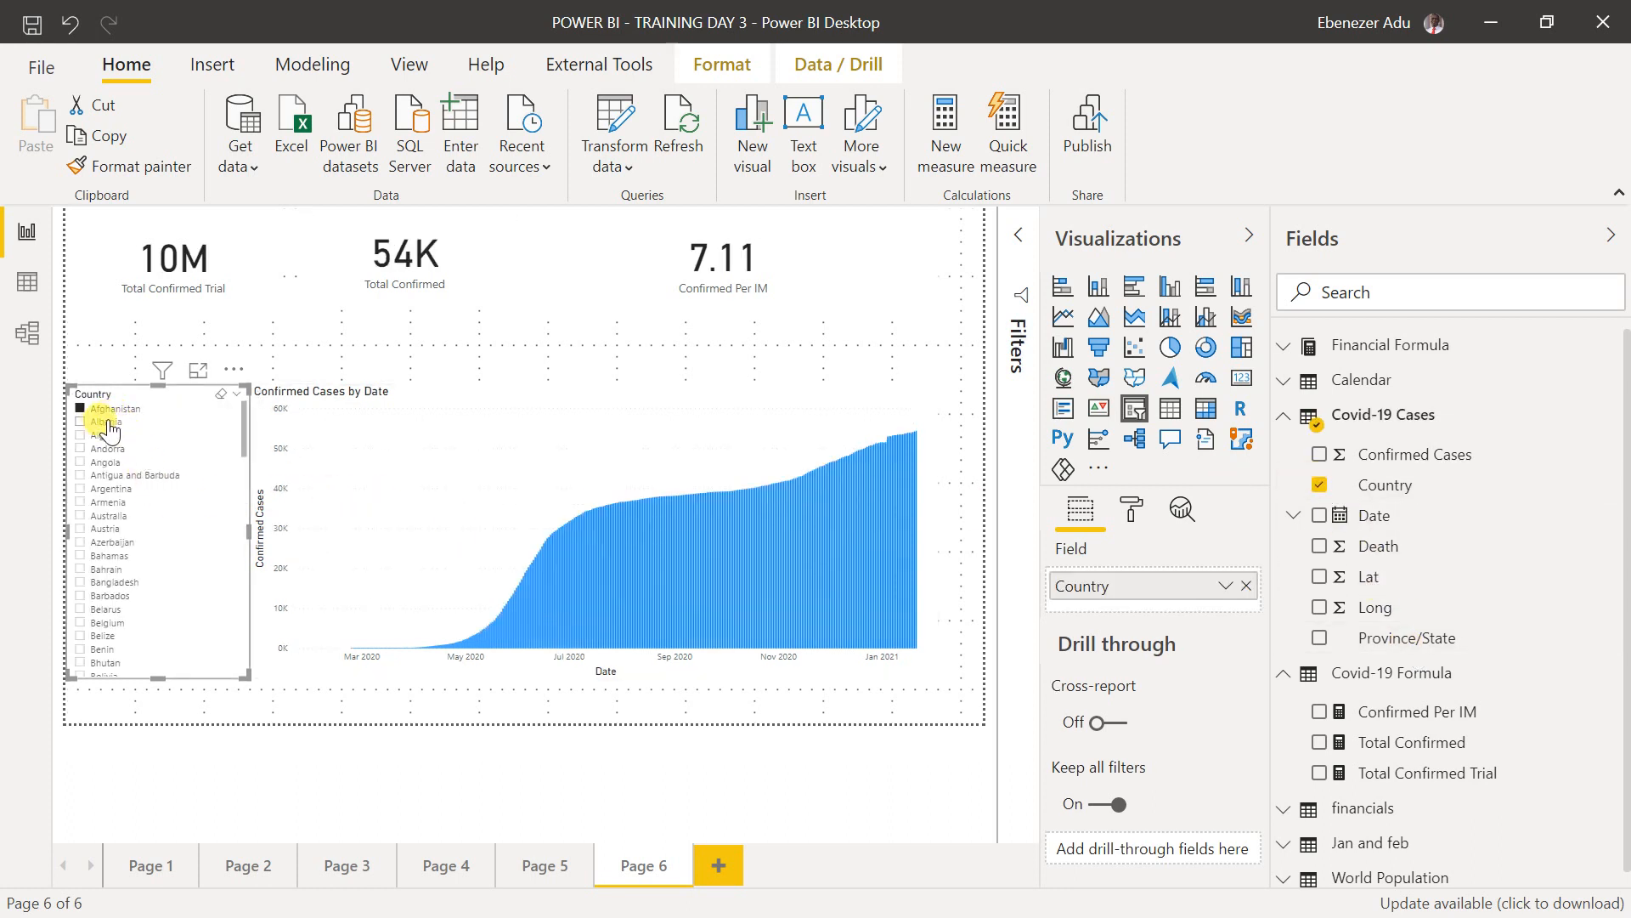
pyautogui.scroll(-10, 107, 476)
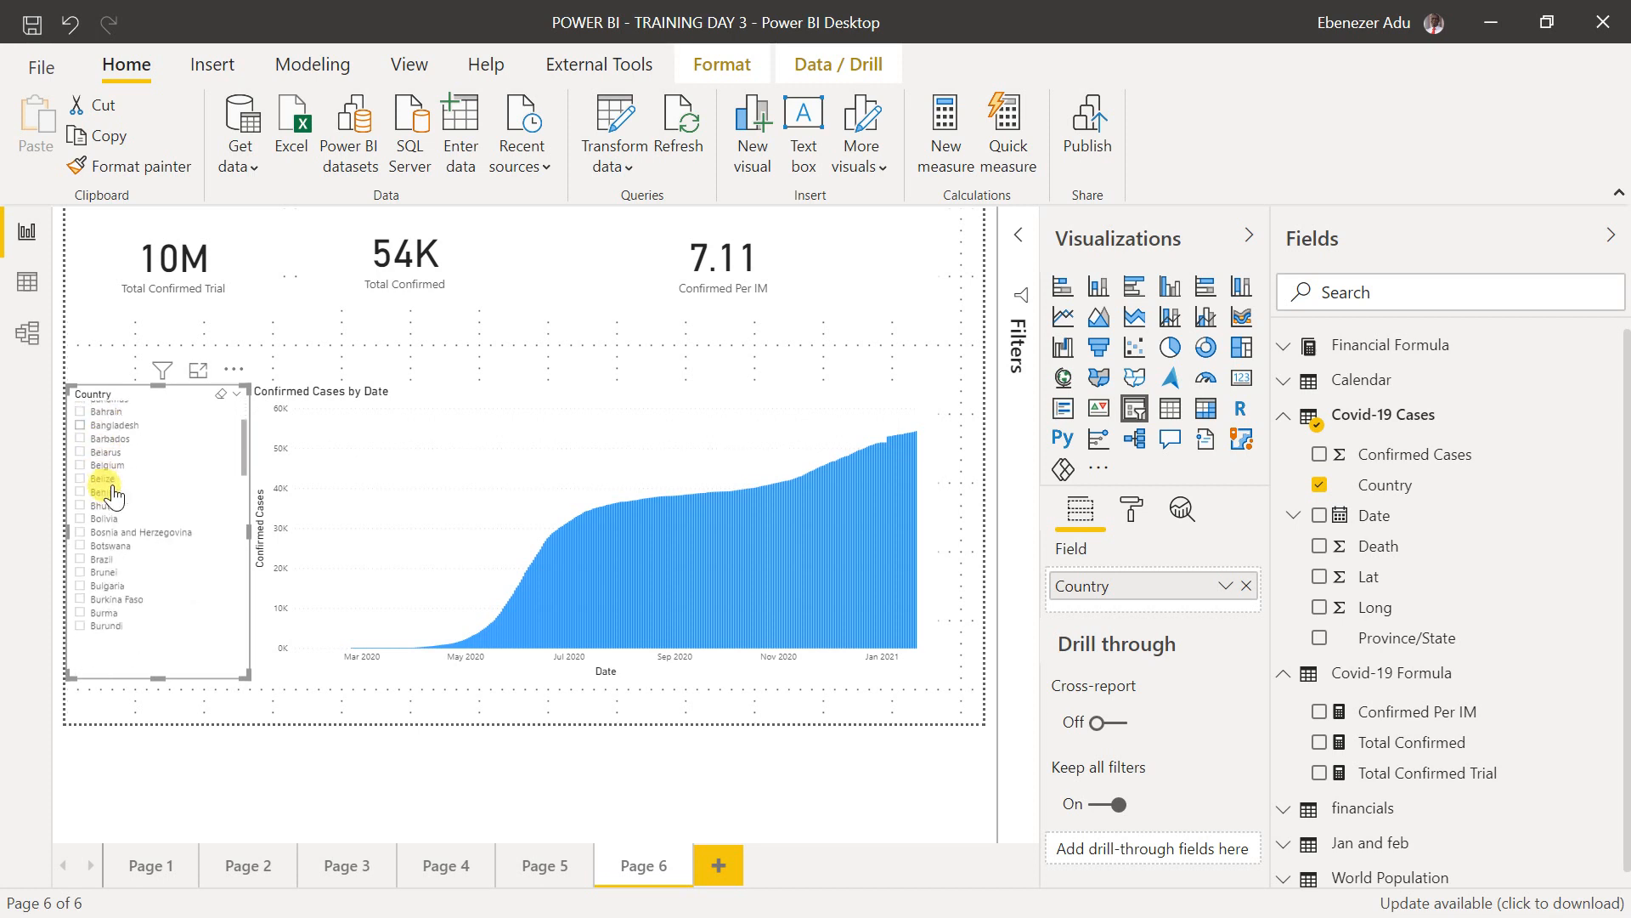
pyautogui.scroll(-10, 125, 533)
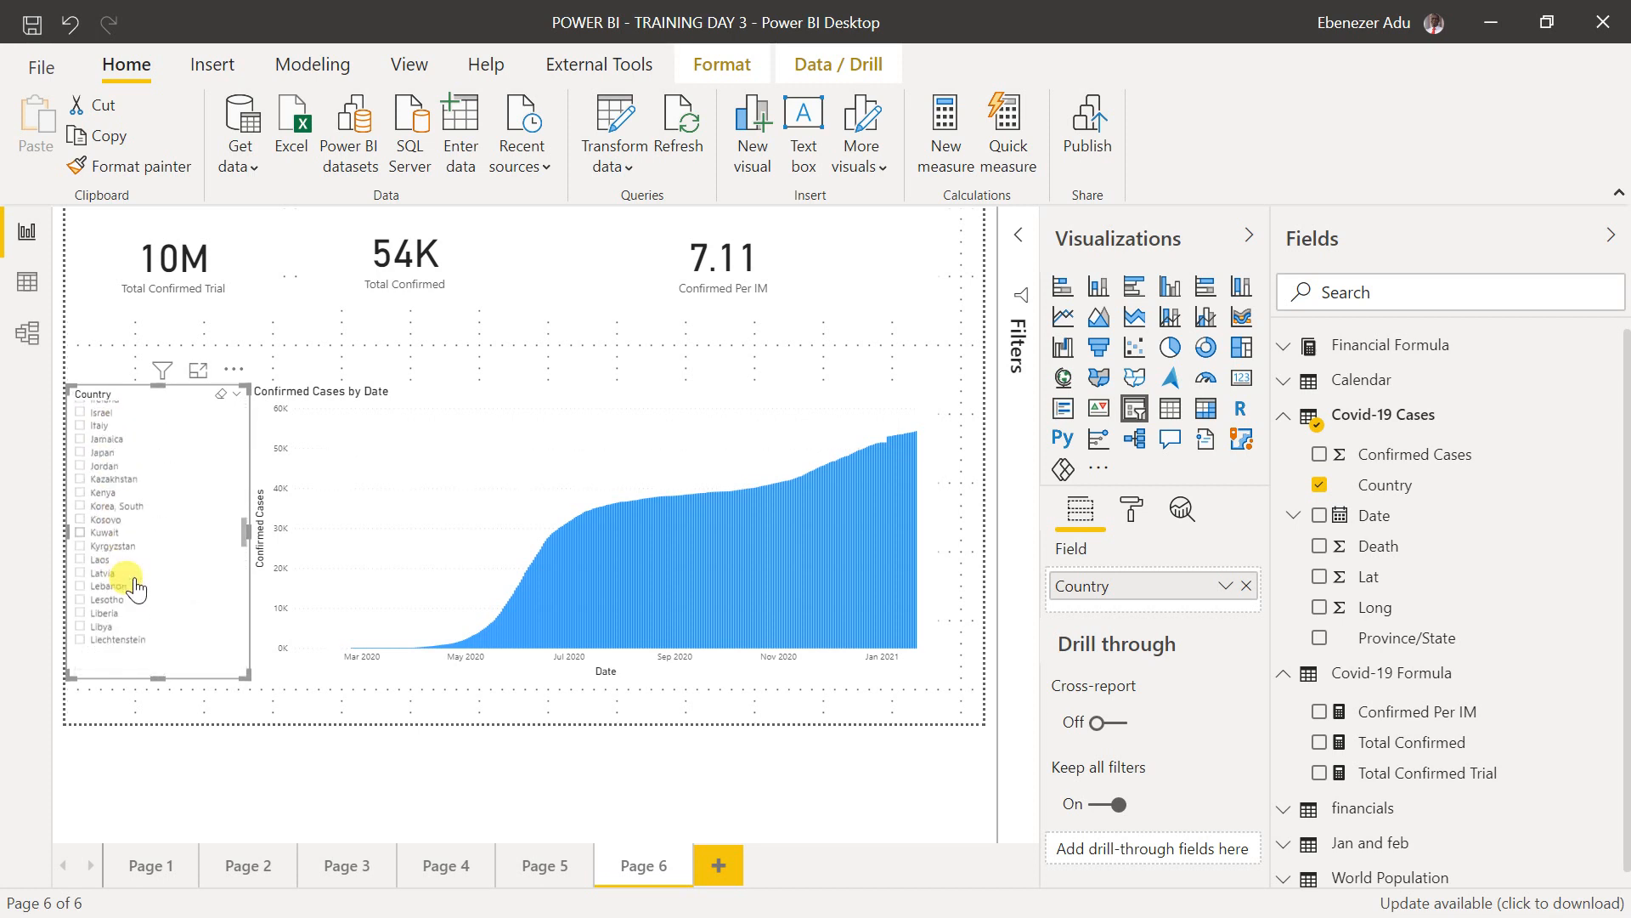
pyautogui.scroll(-5, 125, 620)
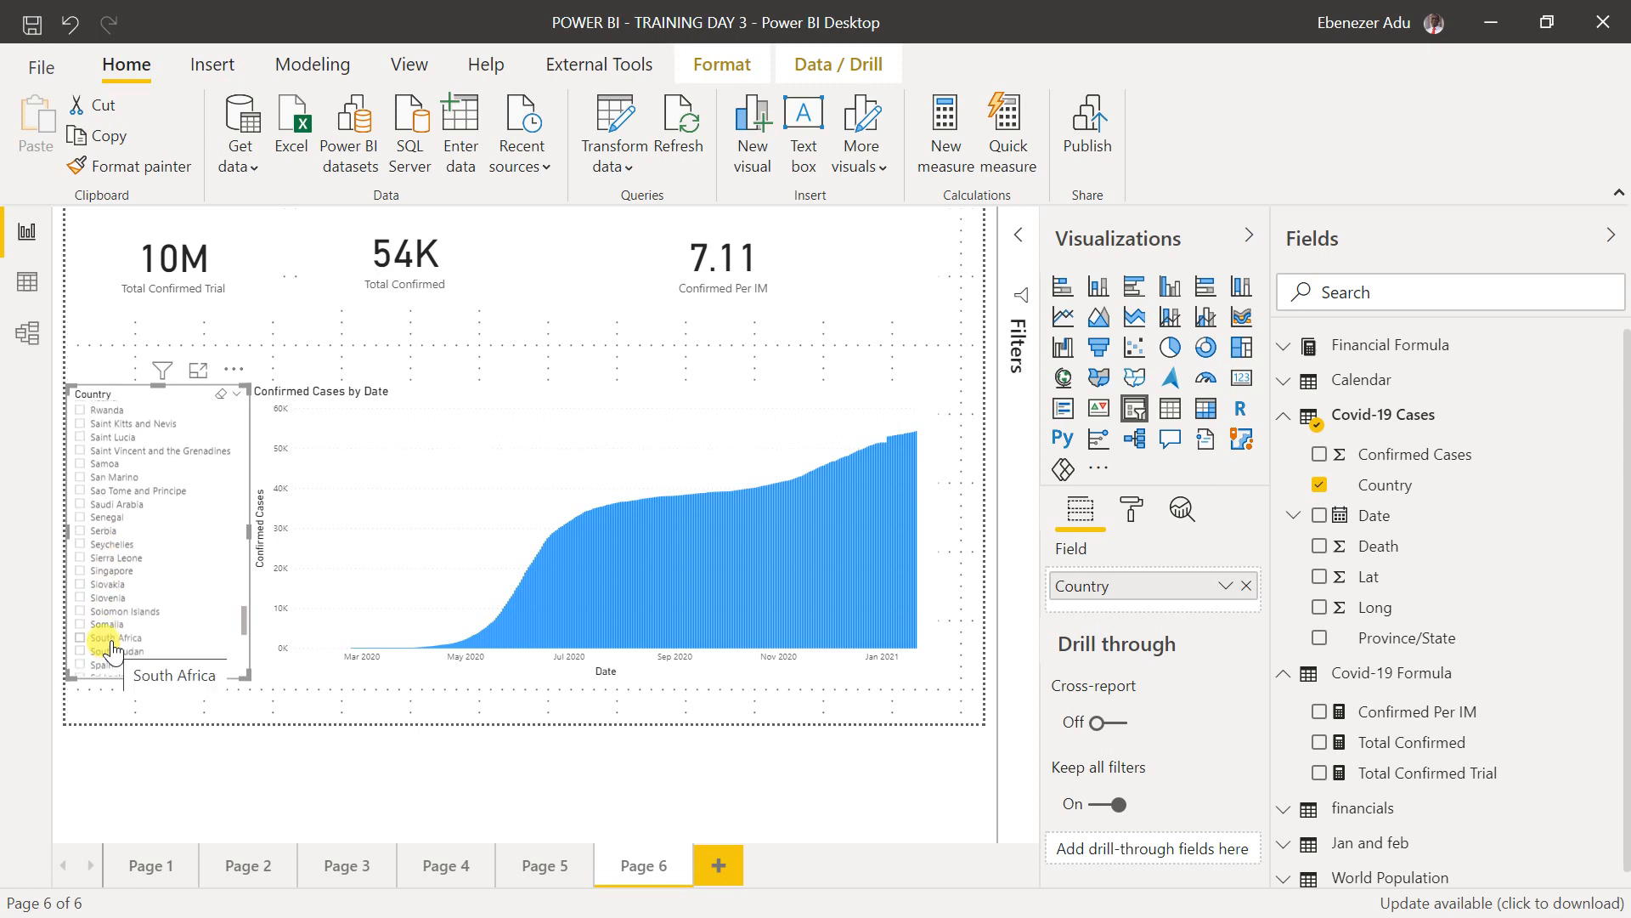
pyautogui.scroll(-1, 113, 650)
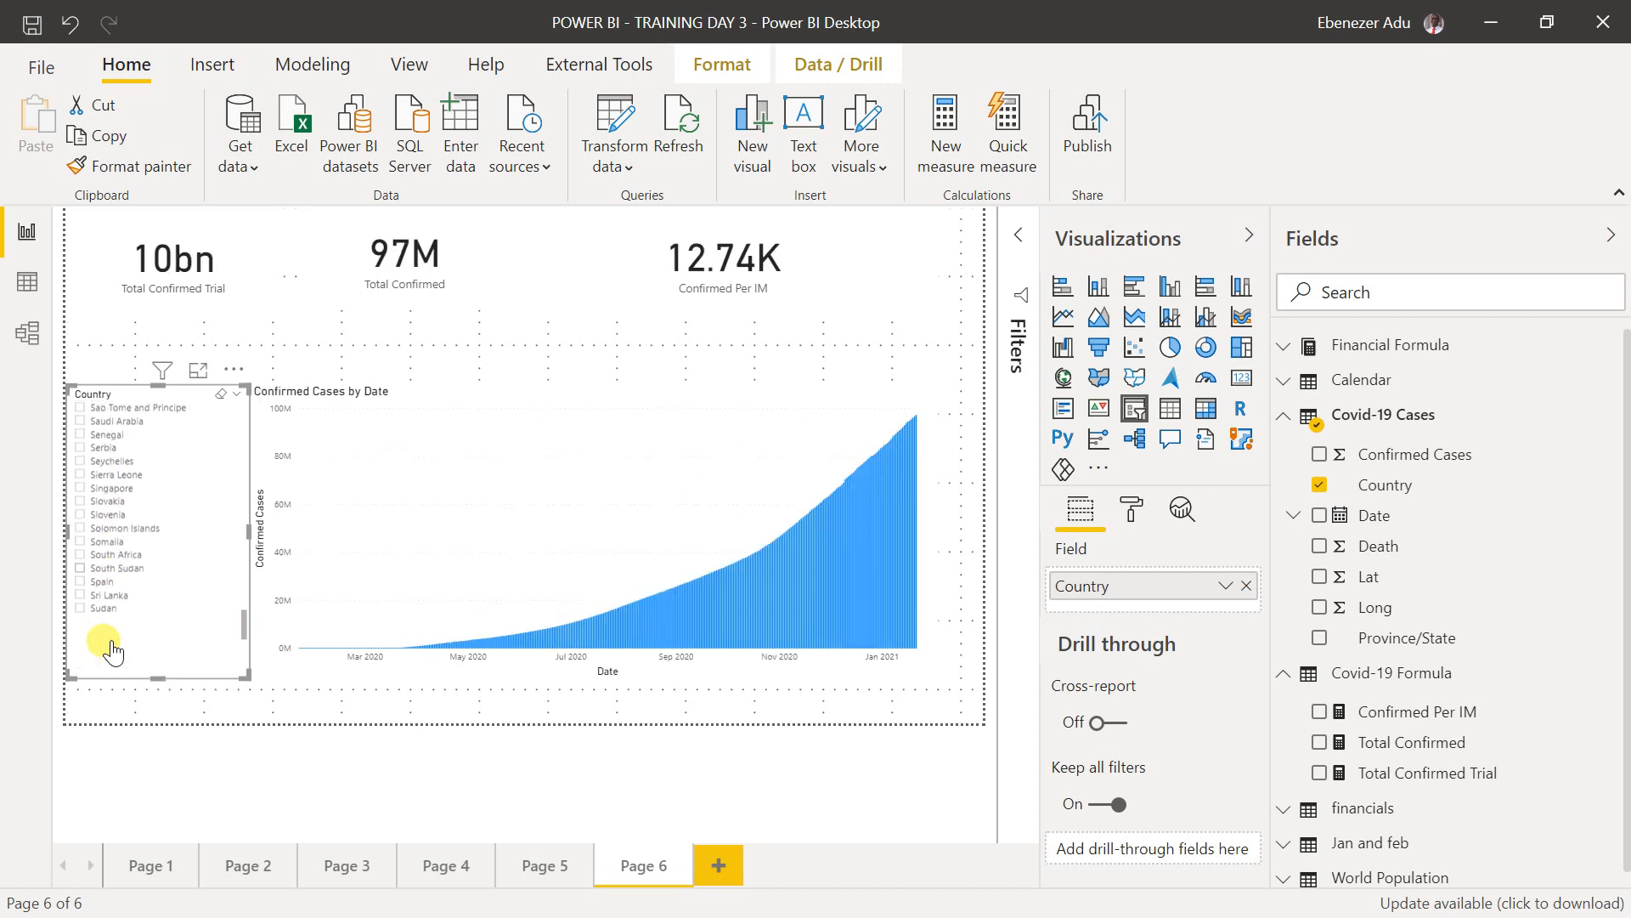
pyautogui.click(100, 551)
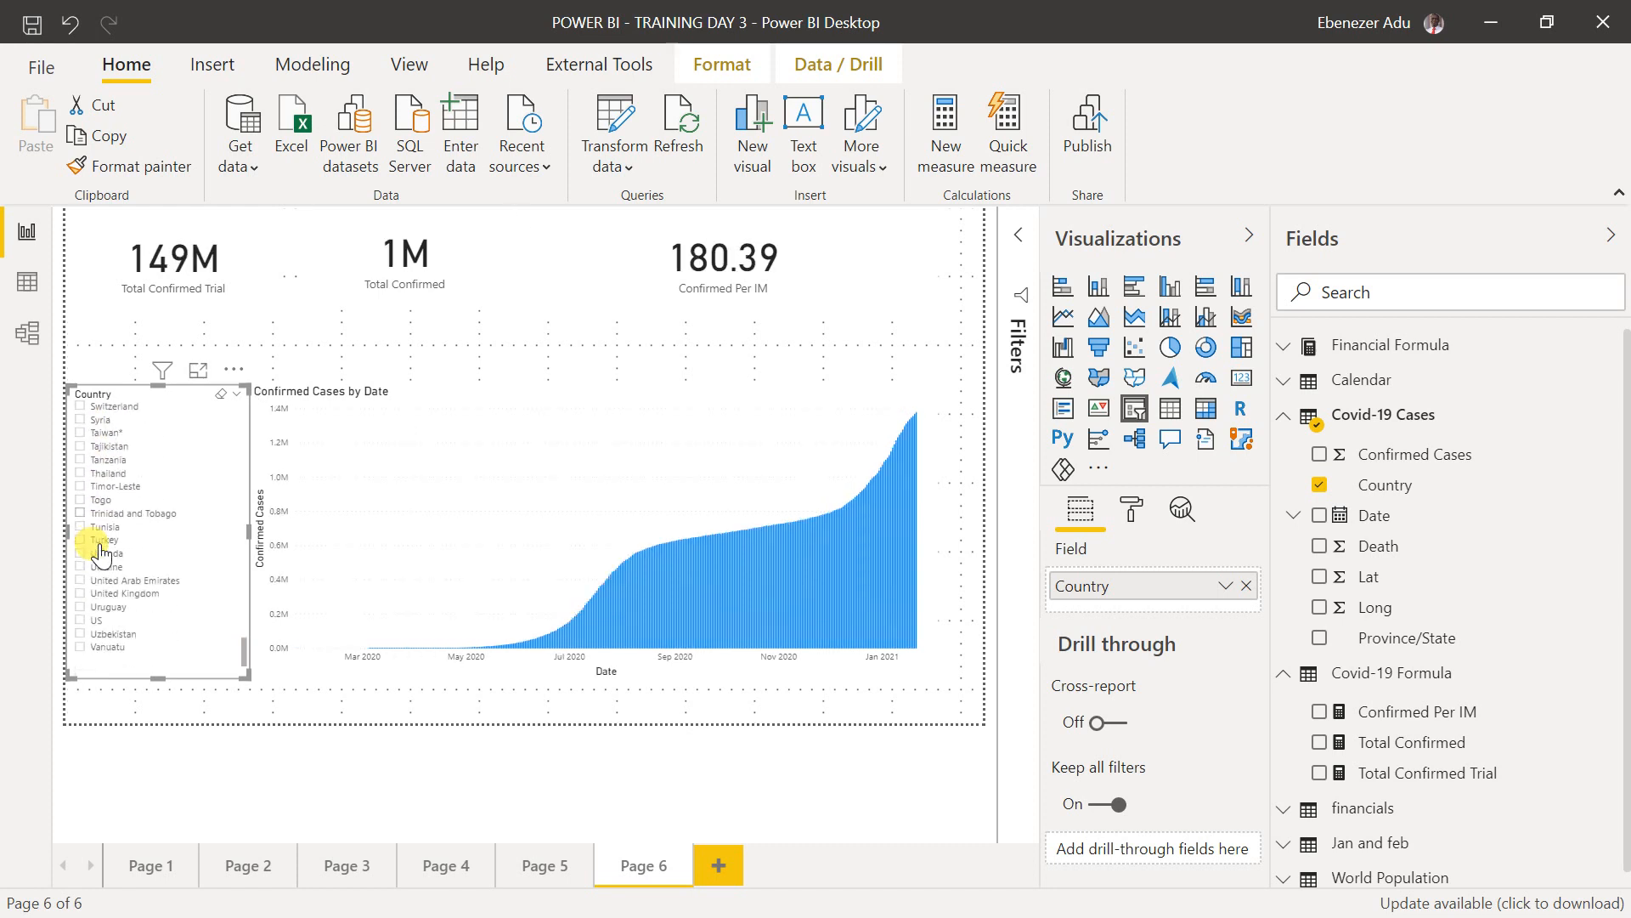
# - Replace the column chart's fields with Country on the axis and Confirmed Per IM as values, and clear the South Africa slicer selection
pyautogui.click(513, 404)
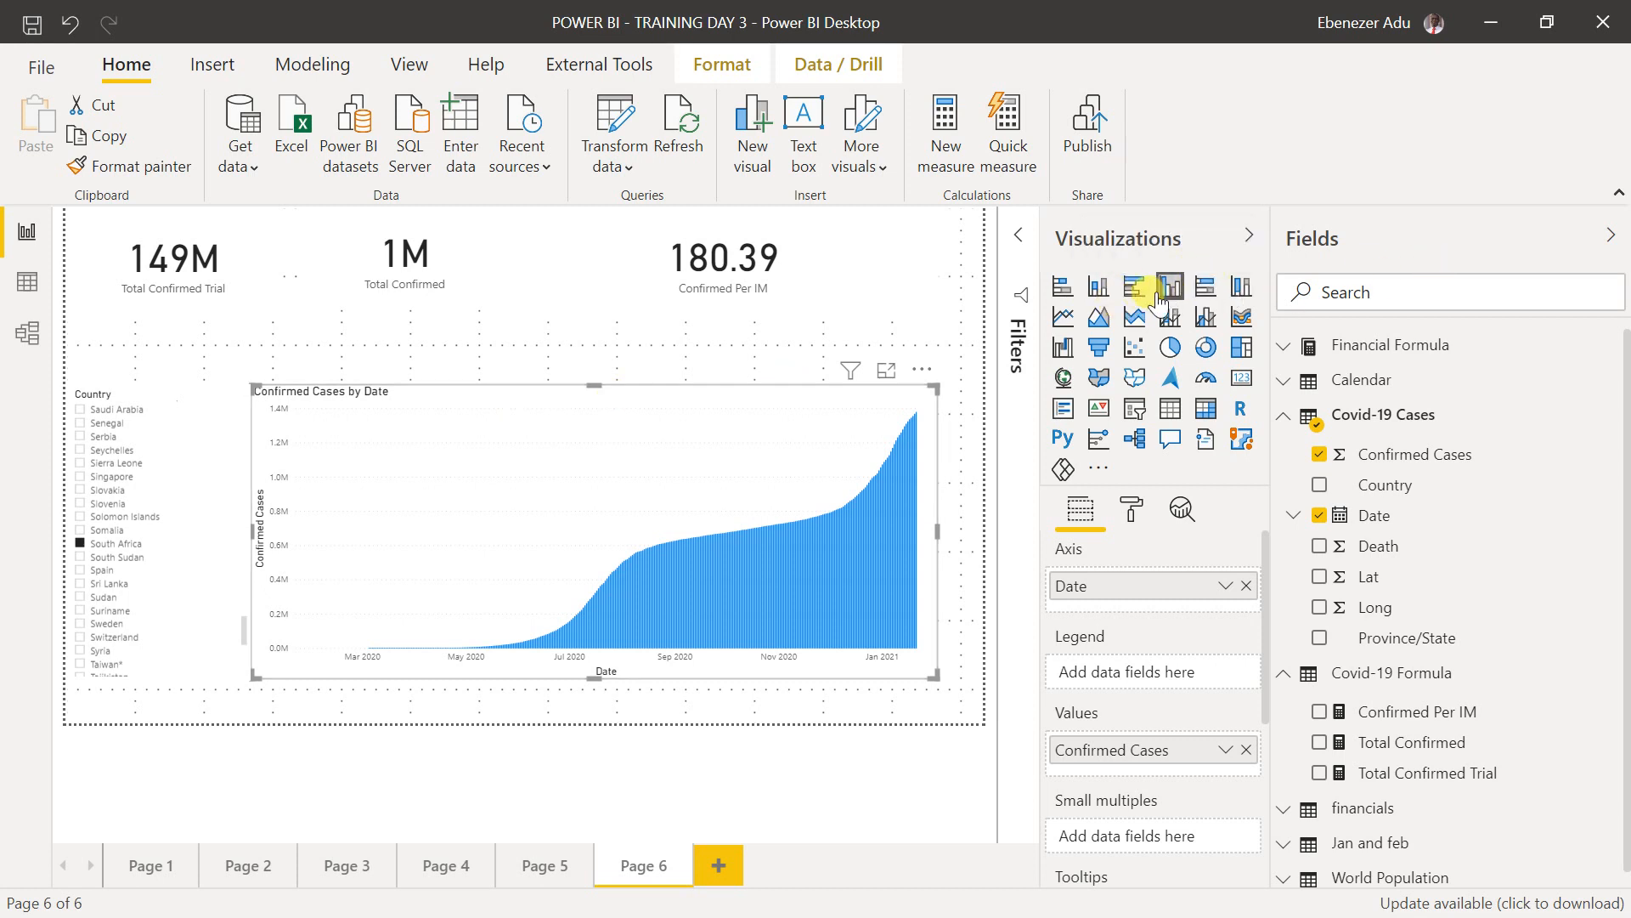
pyautogui.click(1246, 586)
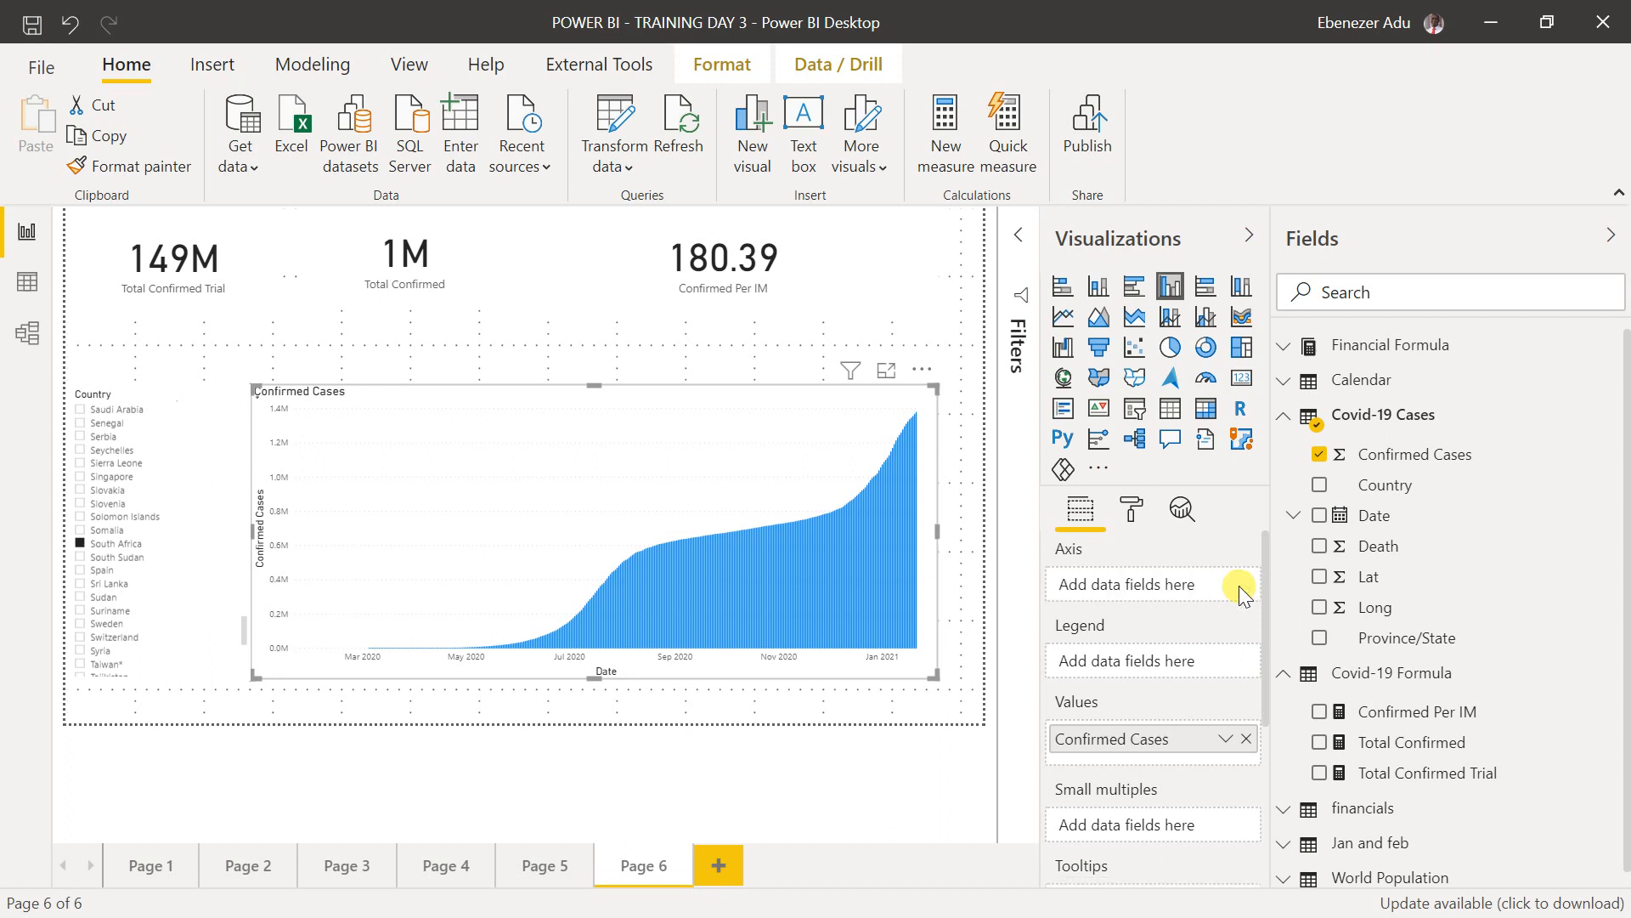
pyautogui.click(1245, 738)
pyautogui.moveTo(1381, 484); pyautogui.dragTo(1190, 588)
pyautogui.moveTo(1433, 711); pyautogui.dragTo(1201, 756)
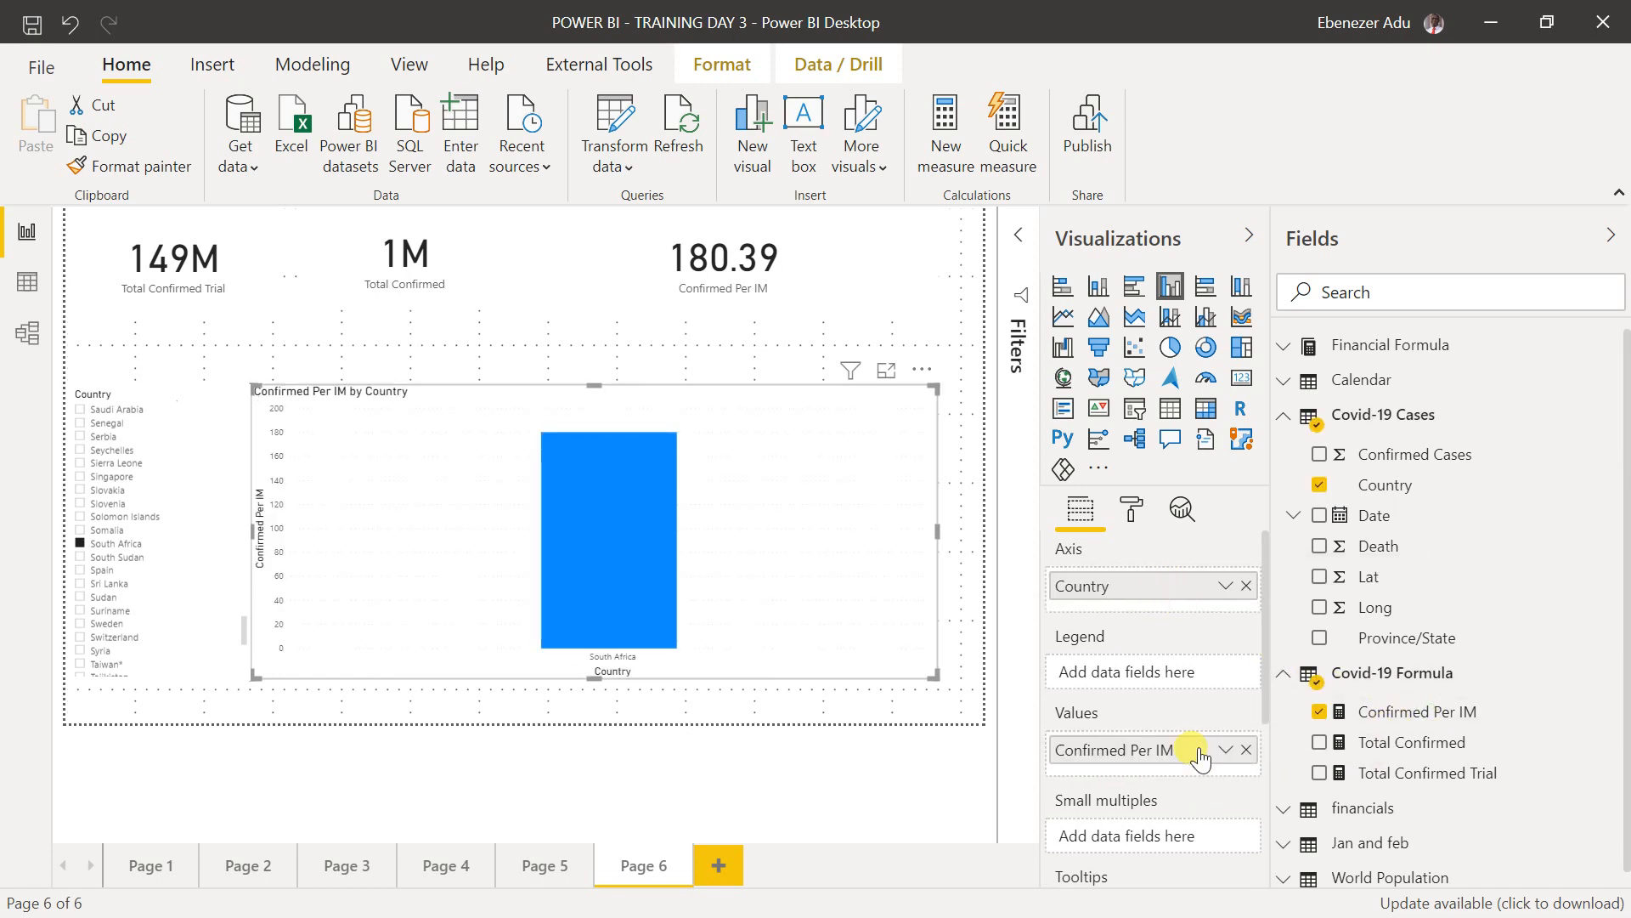
pyautogui.click(128, 545)
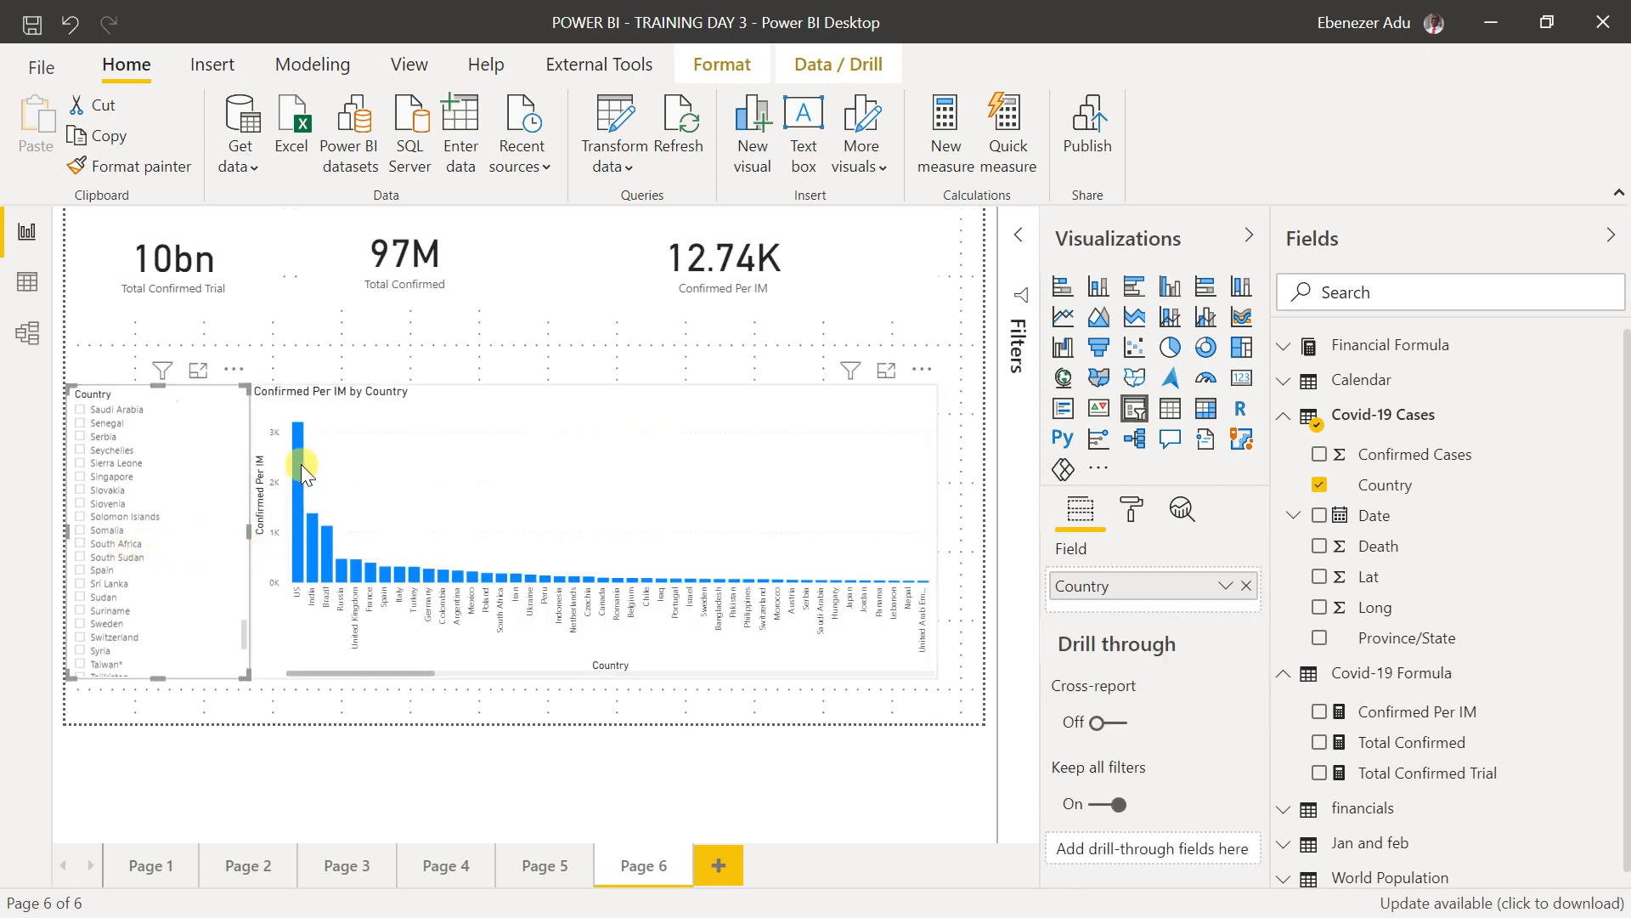
# - Resize the Confirmed Per IM by Country chart, inspect its tallest bars, and move it to the lower edge of the report page
pyautogui.moveTo(294, 435)
pyautogui.click(928, 391)
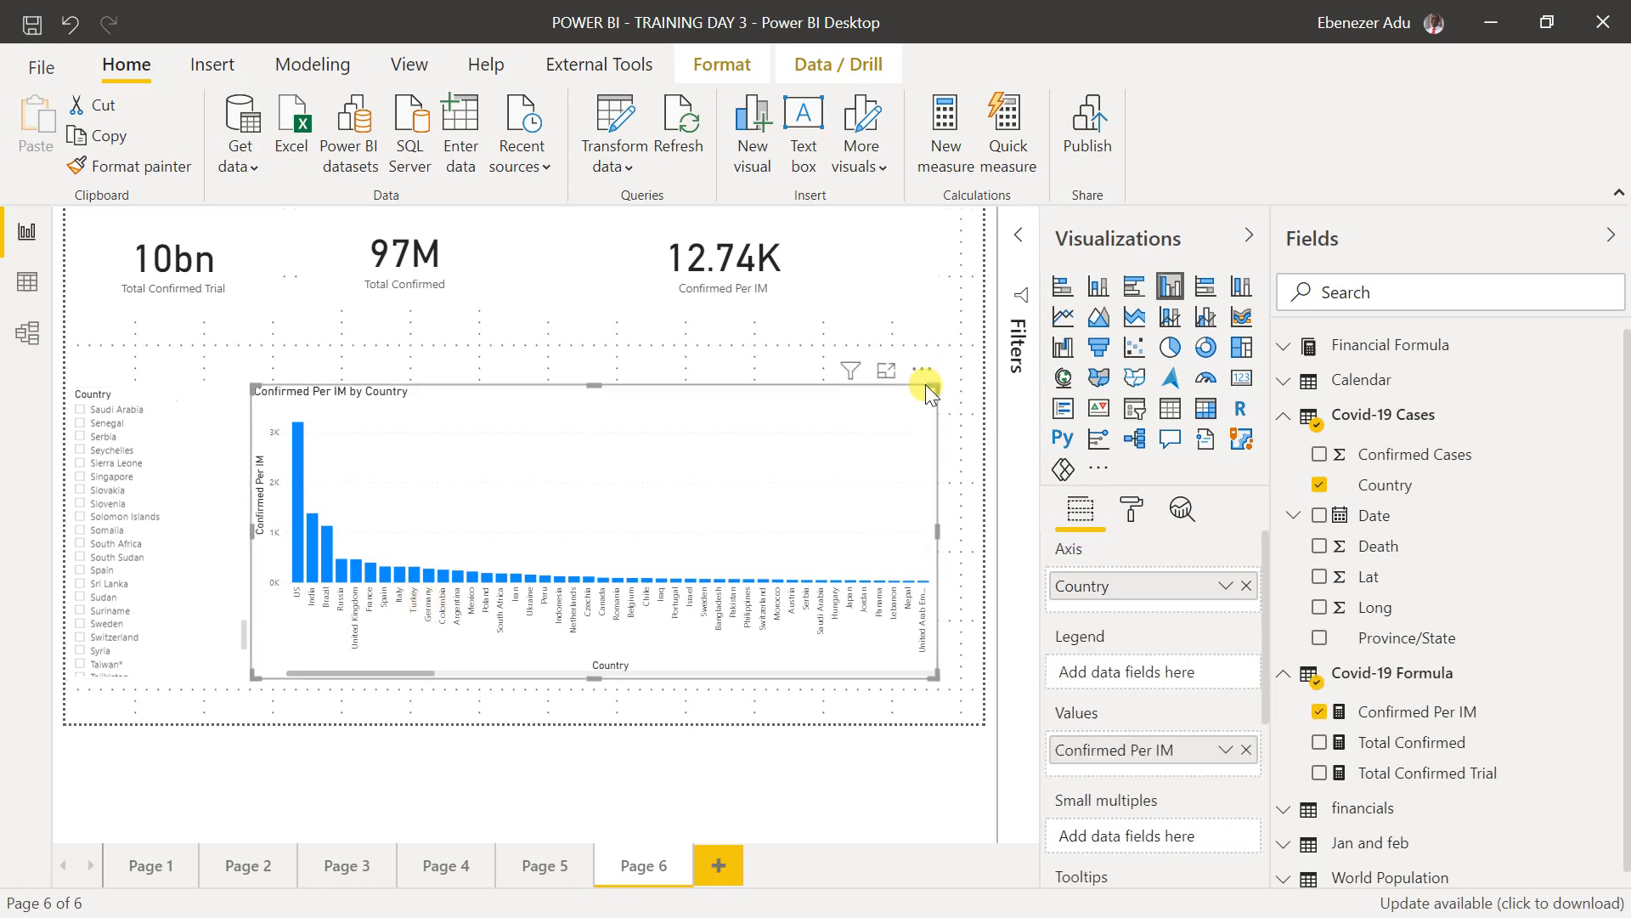
pyautogui.moveTo(926, 386); pyautogui.dragTo(954, 355)
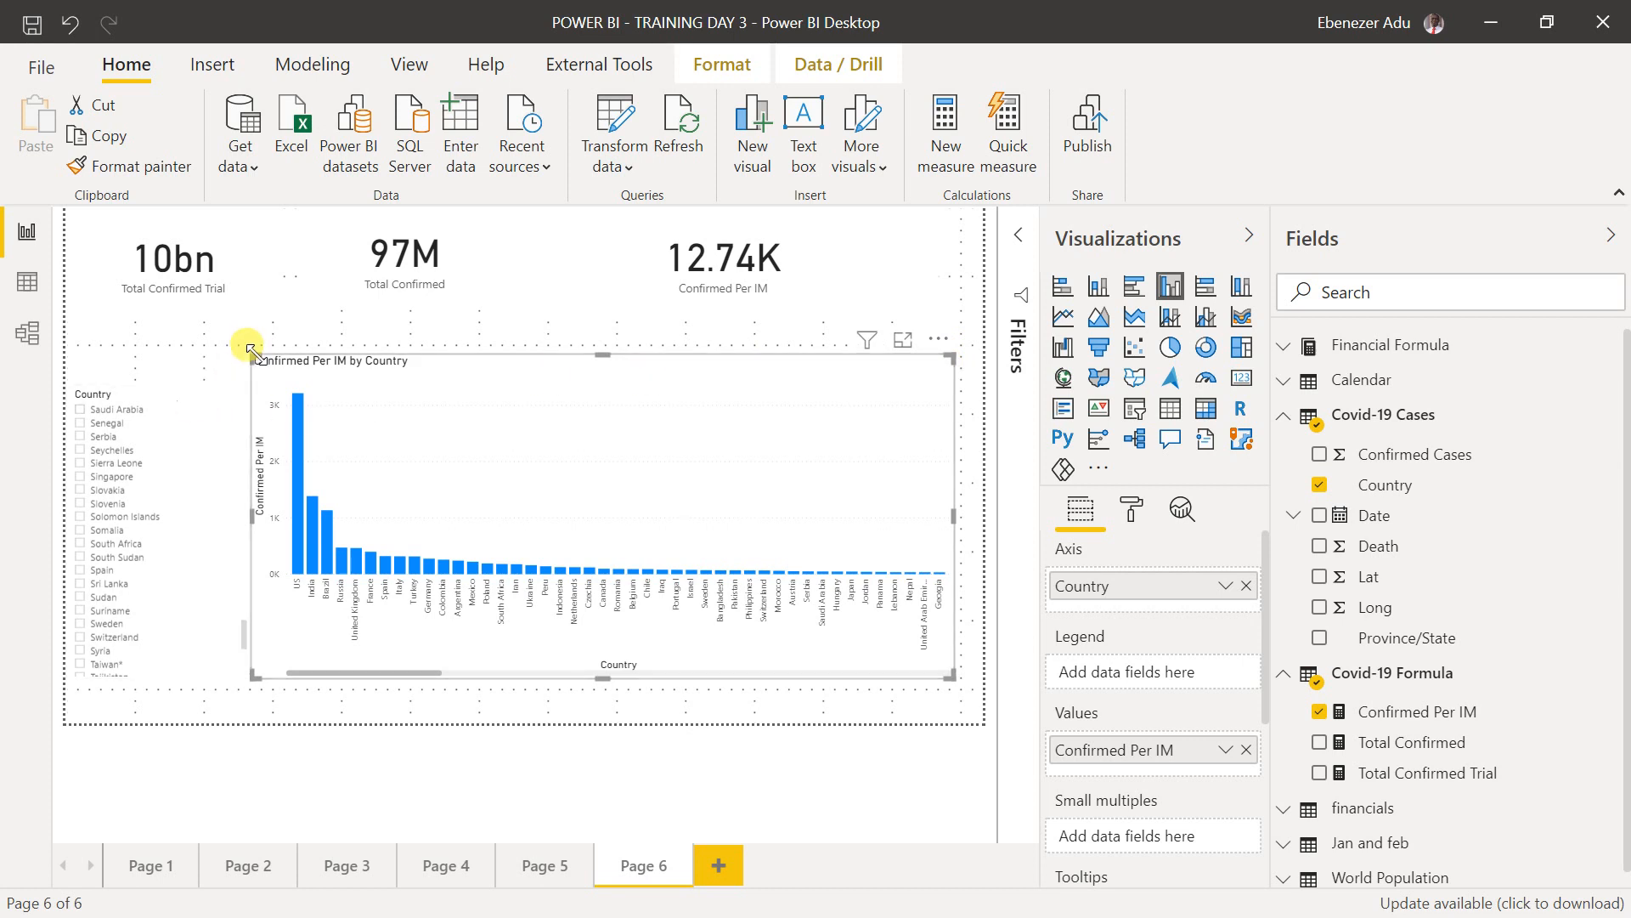
pyautogui.moveTo(250, 350); pyautogui.dragTo(268, 370)
pyautogui.click(299, 406)
pyautogui.moveTo(311, 472)
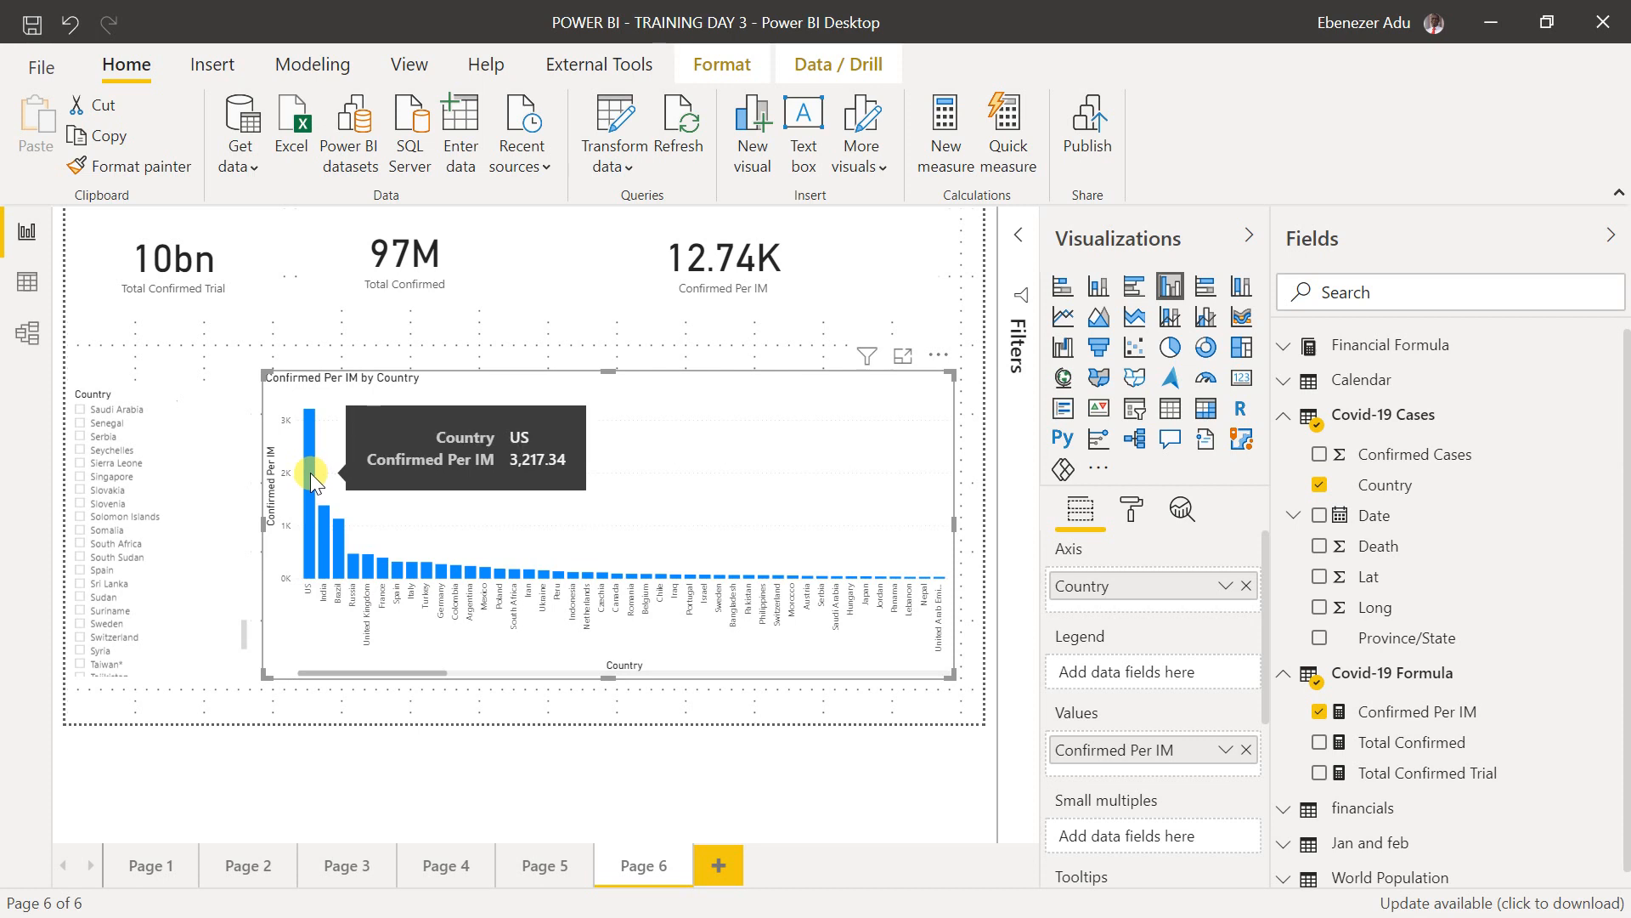
pyautogui.moveTo(326, 515)
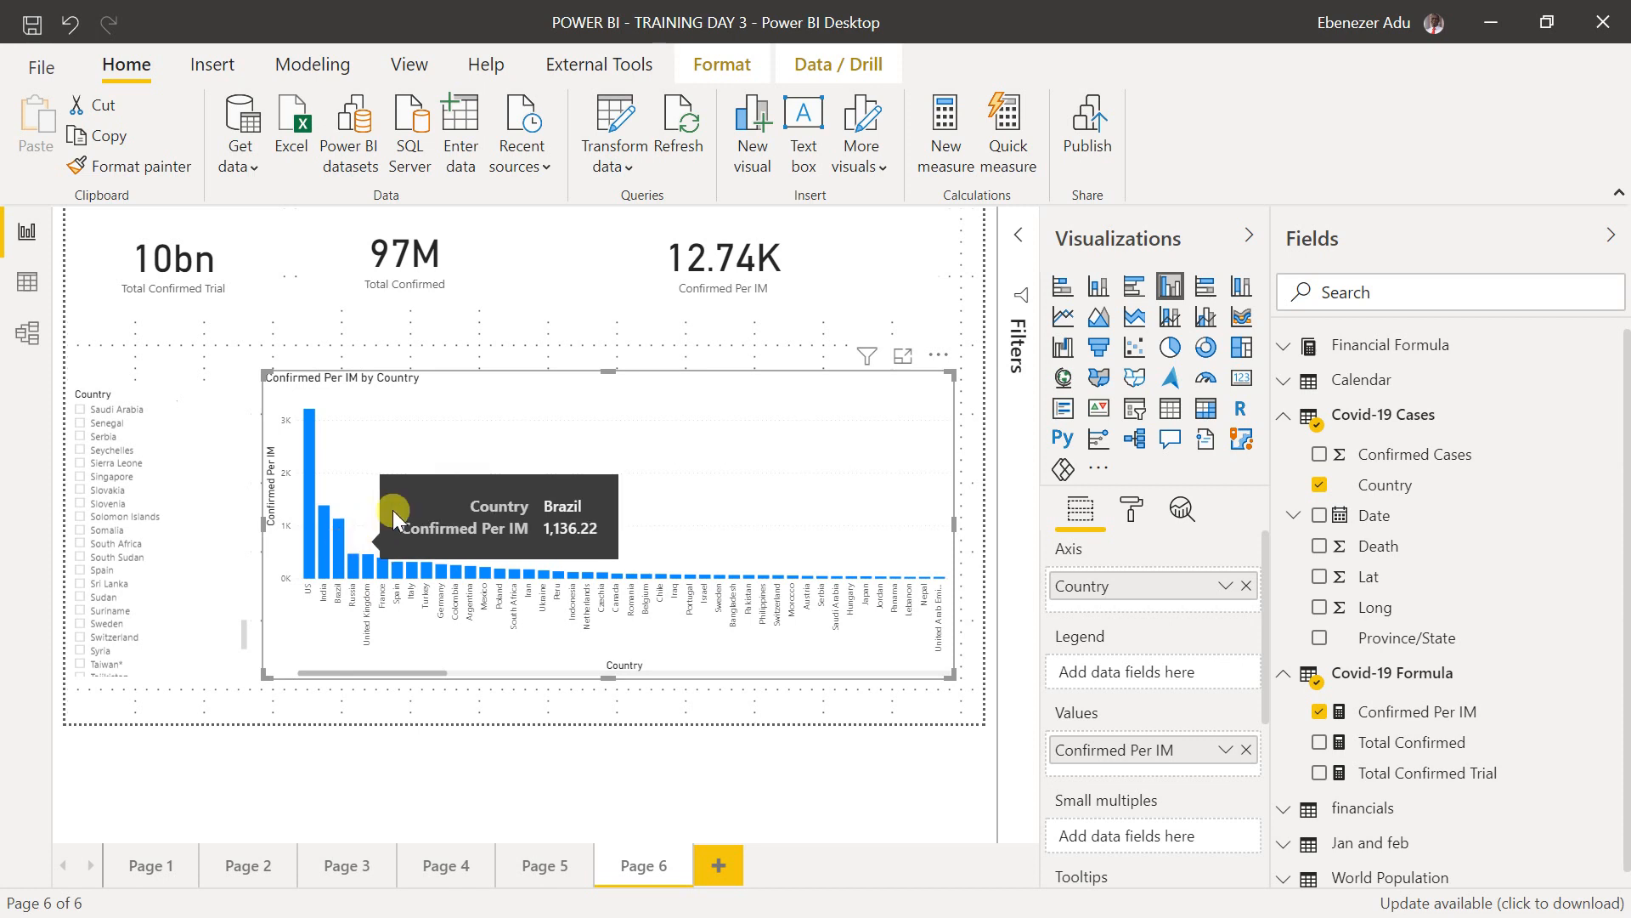
pyautogui.moveTo(261, 376); pyautogui.dragTo(302, 672)
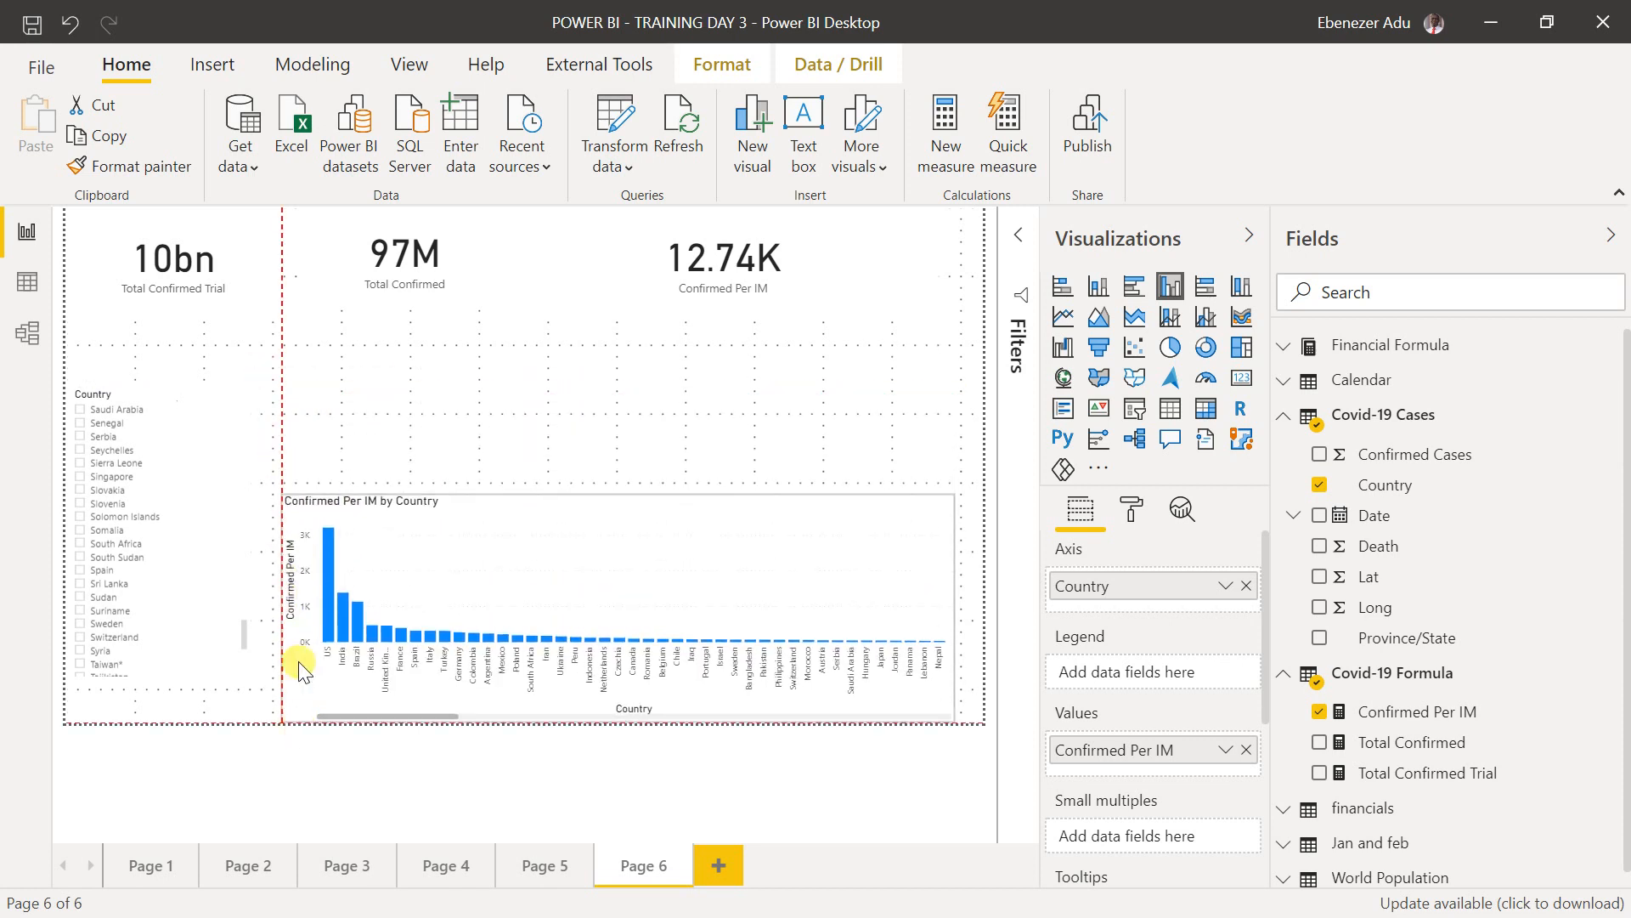
# - Add a clustered column chart above the Confirmed Per IM chart, sized to its width, showing Total Confirmed by Country
pyautogui.click(346, 426)
pyautogui.click(1173, 287)
pyautogui.moveTo(508, 384); pyautogui.dragTo(962, 319)
pyautogui.moveTo(308, 318); pyautogui.dragTo(276, 318)
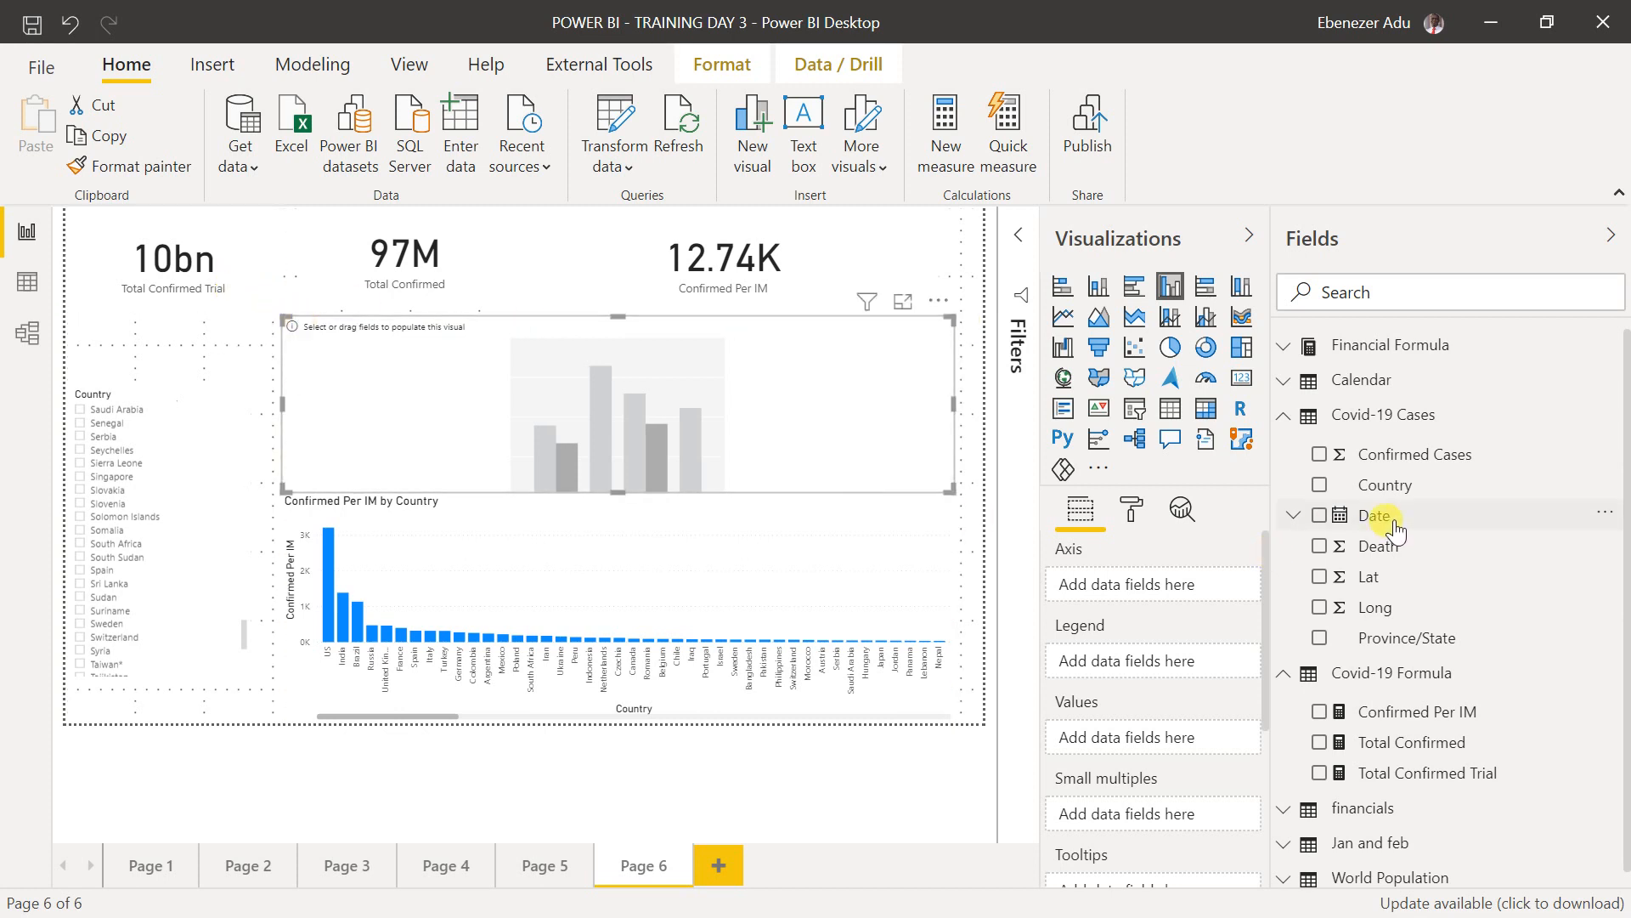
pyautogui.click(1320, 485)
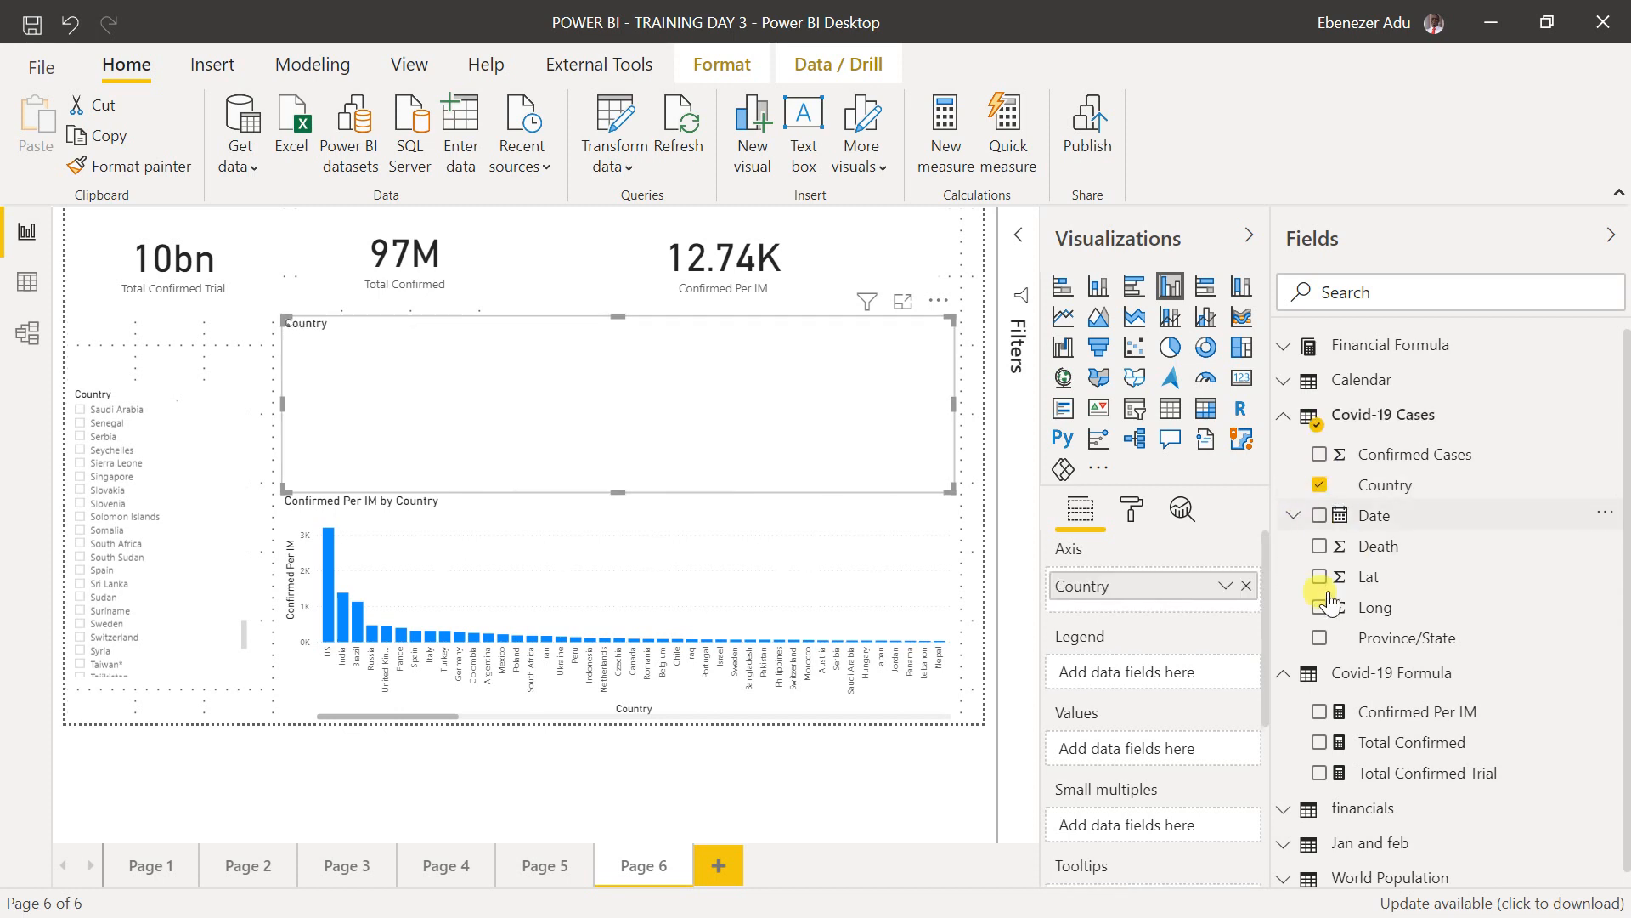
pyautogui.click(1320, 742)
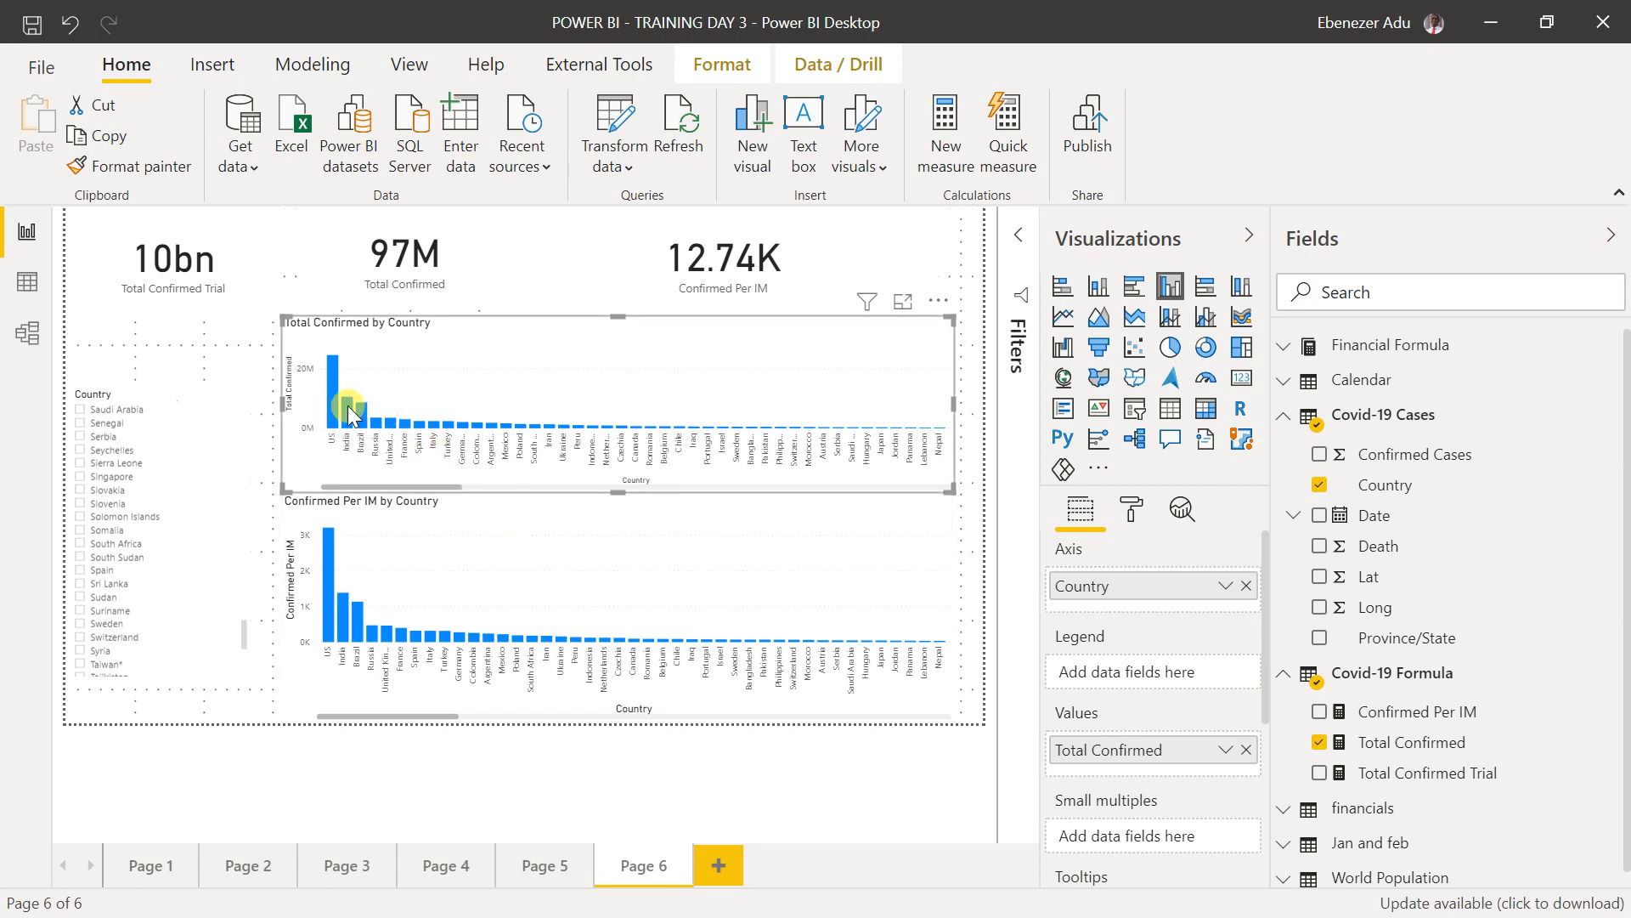
# - Widen the Total Confirmed by Country chart to the page's outer edge and adjust its inner edge beside the Country slicer
pyautogui.moveTo(338, 416)
pyautogui.moveTo(272, 307); pyautogui.dragTo(253, 306)
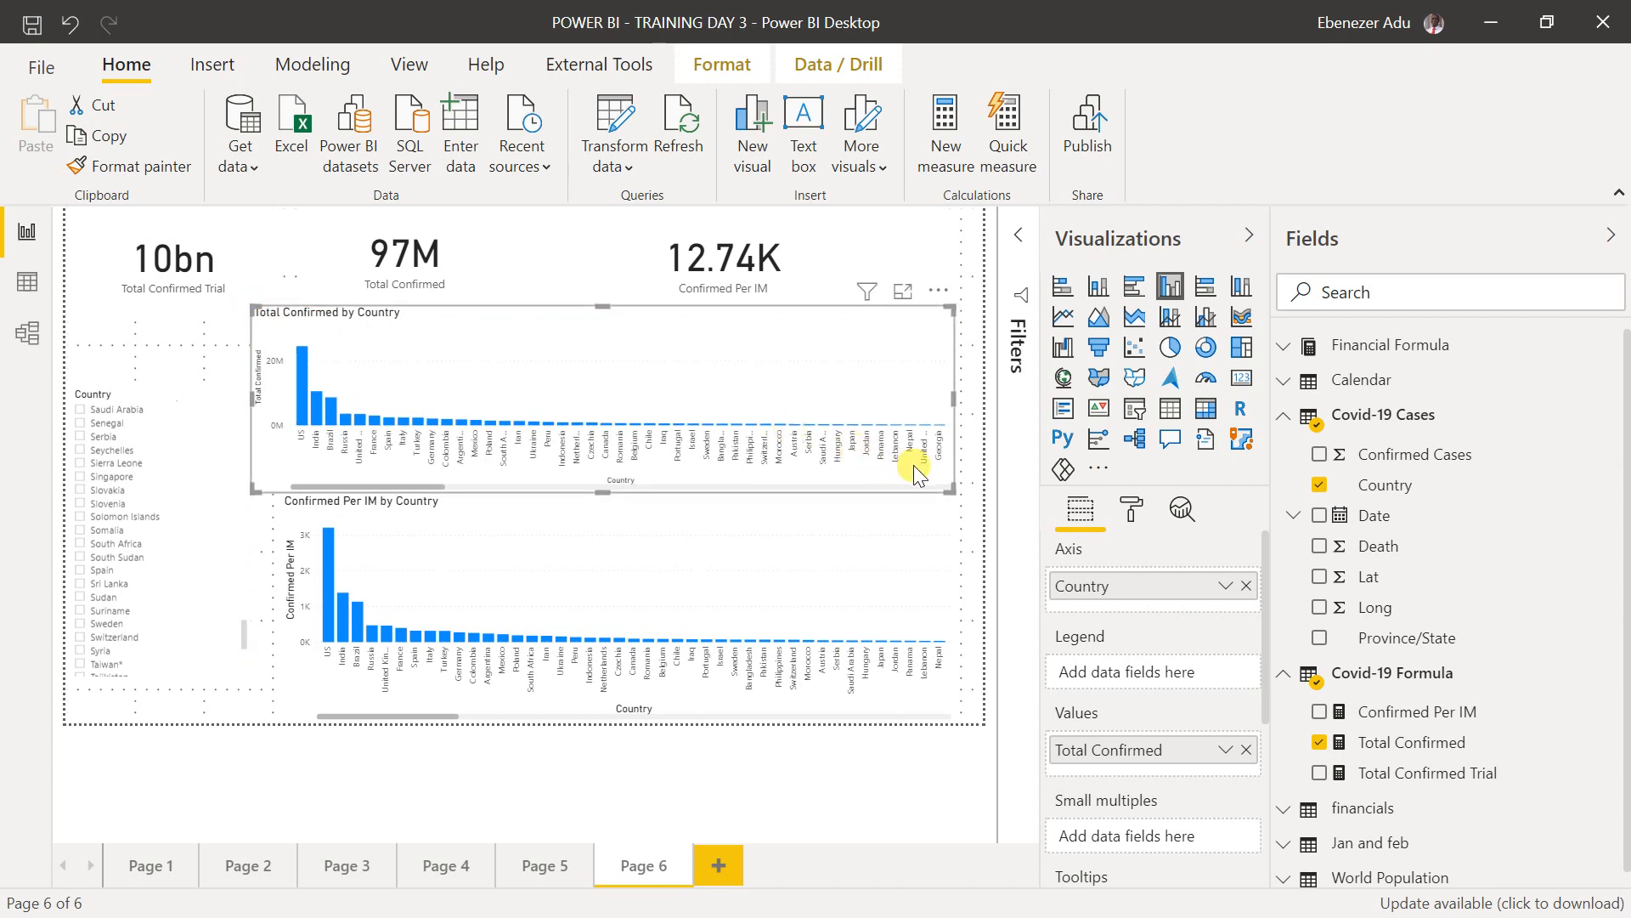
pyautogui.moveTo(943, 488); pyautogui.dragTo(982, 485)
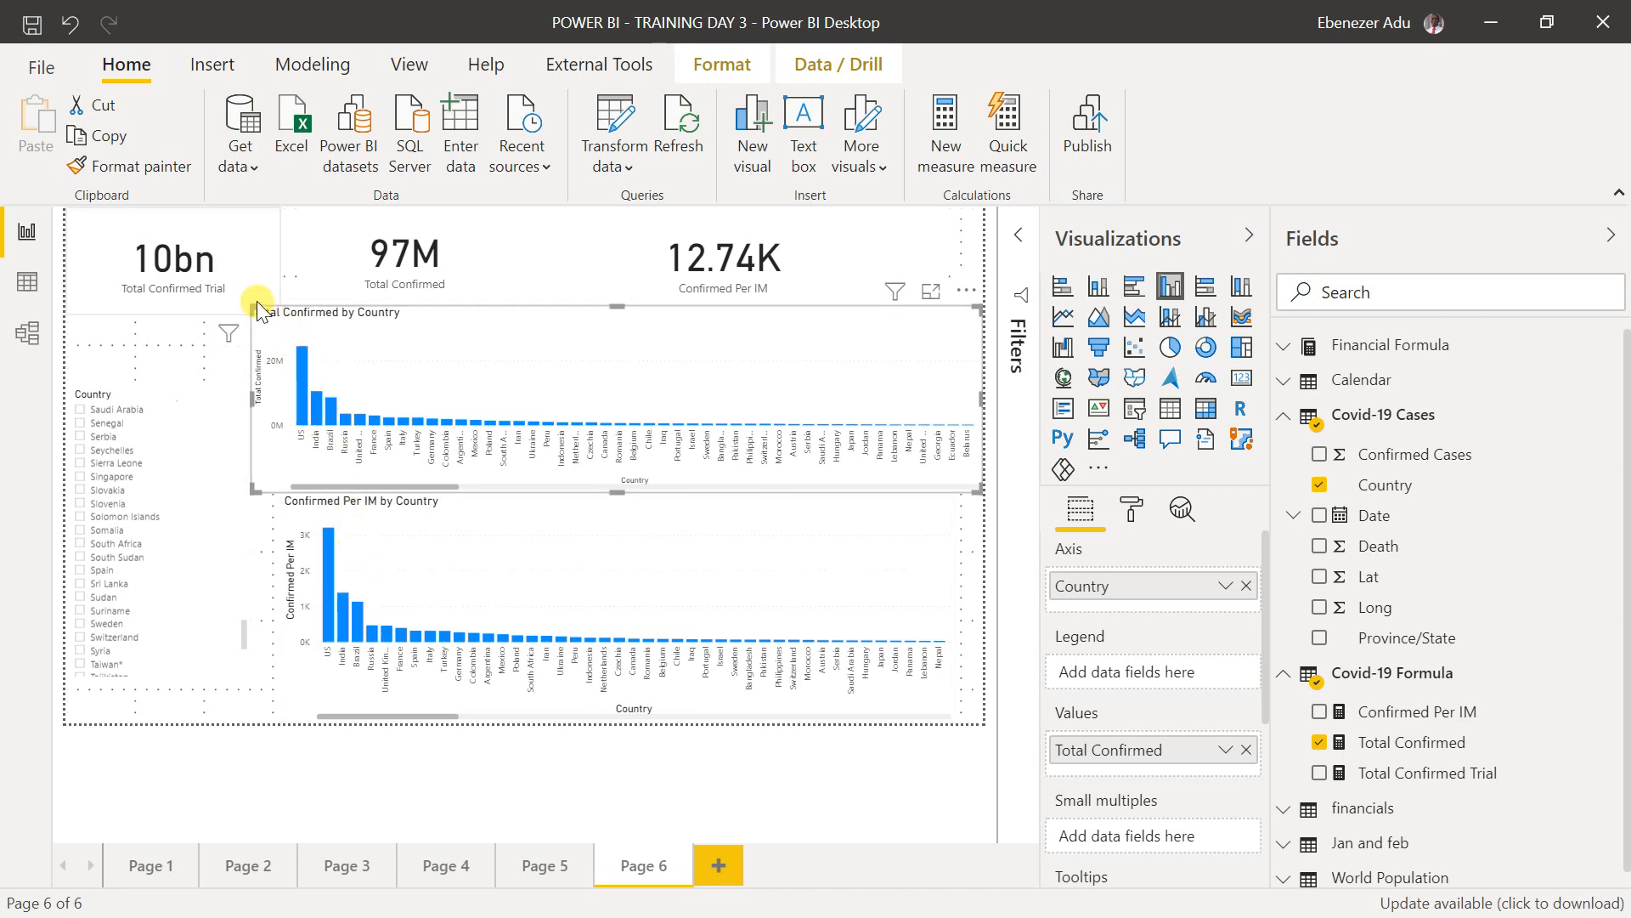
pyautogui.moveTo(272, 313); pyautogui.dragTo(282, 315)
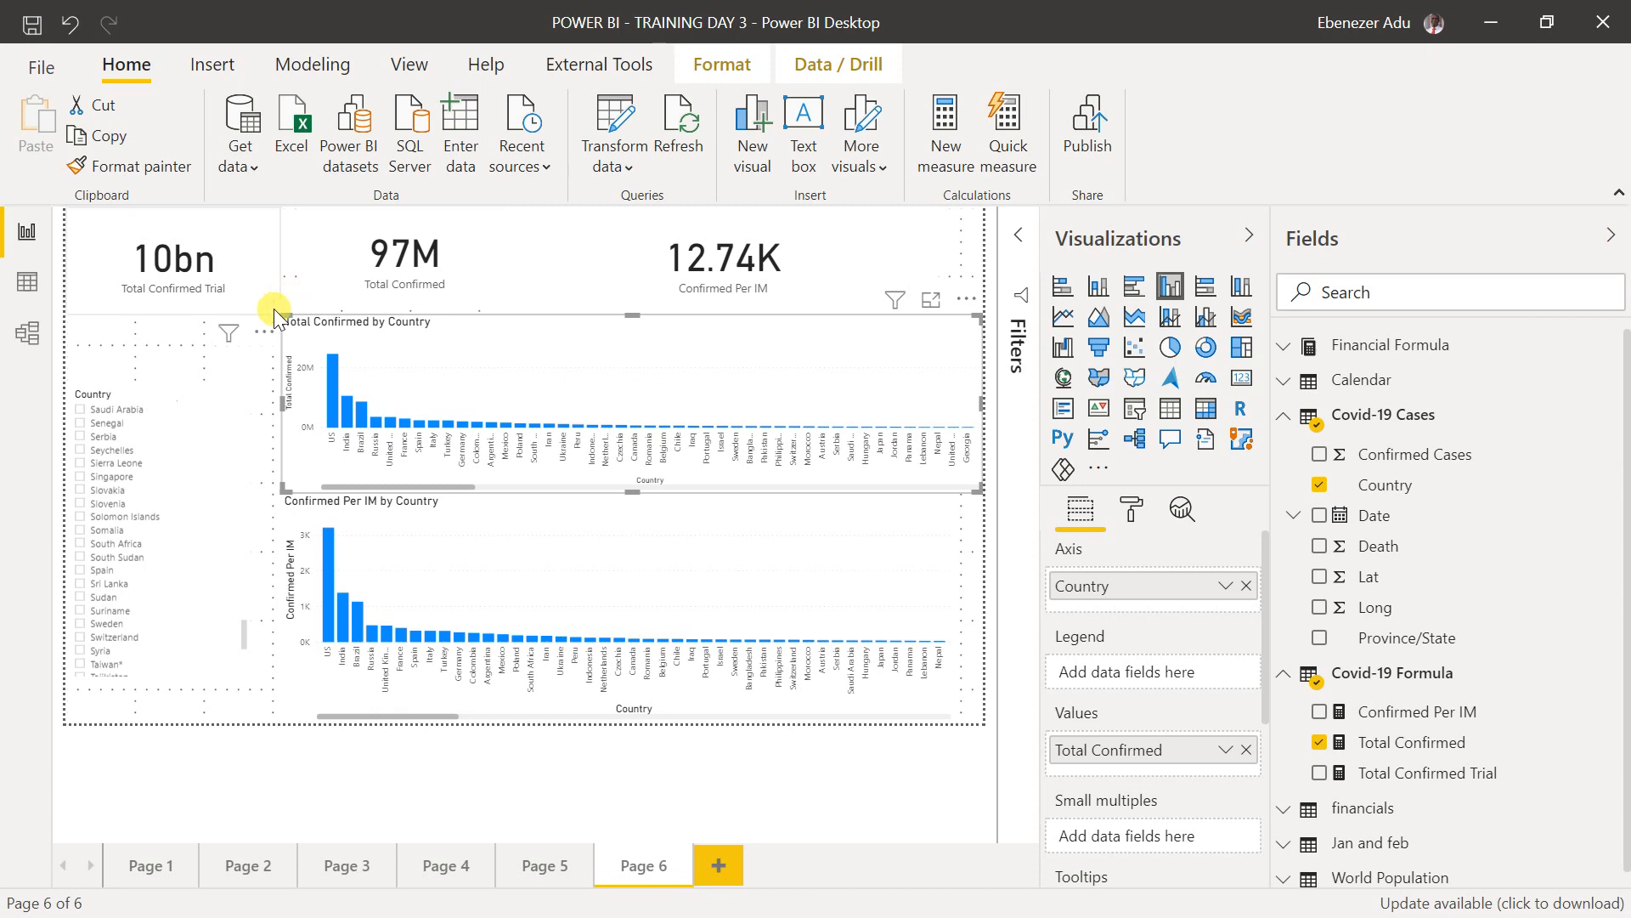
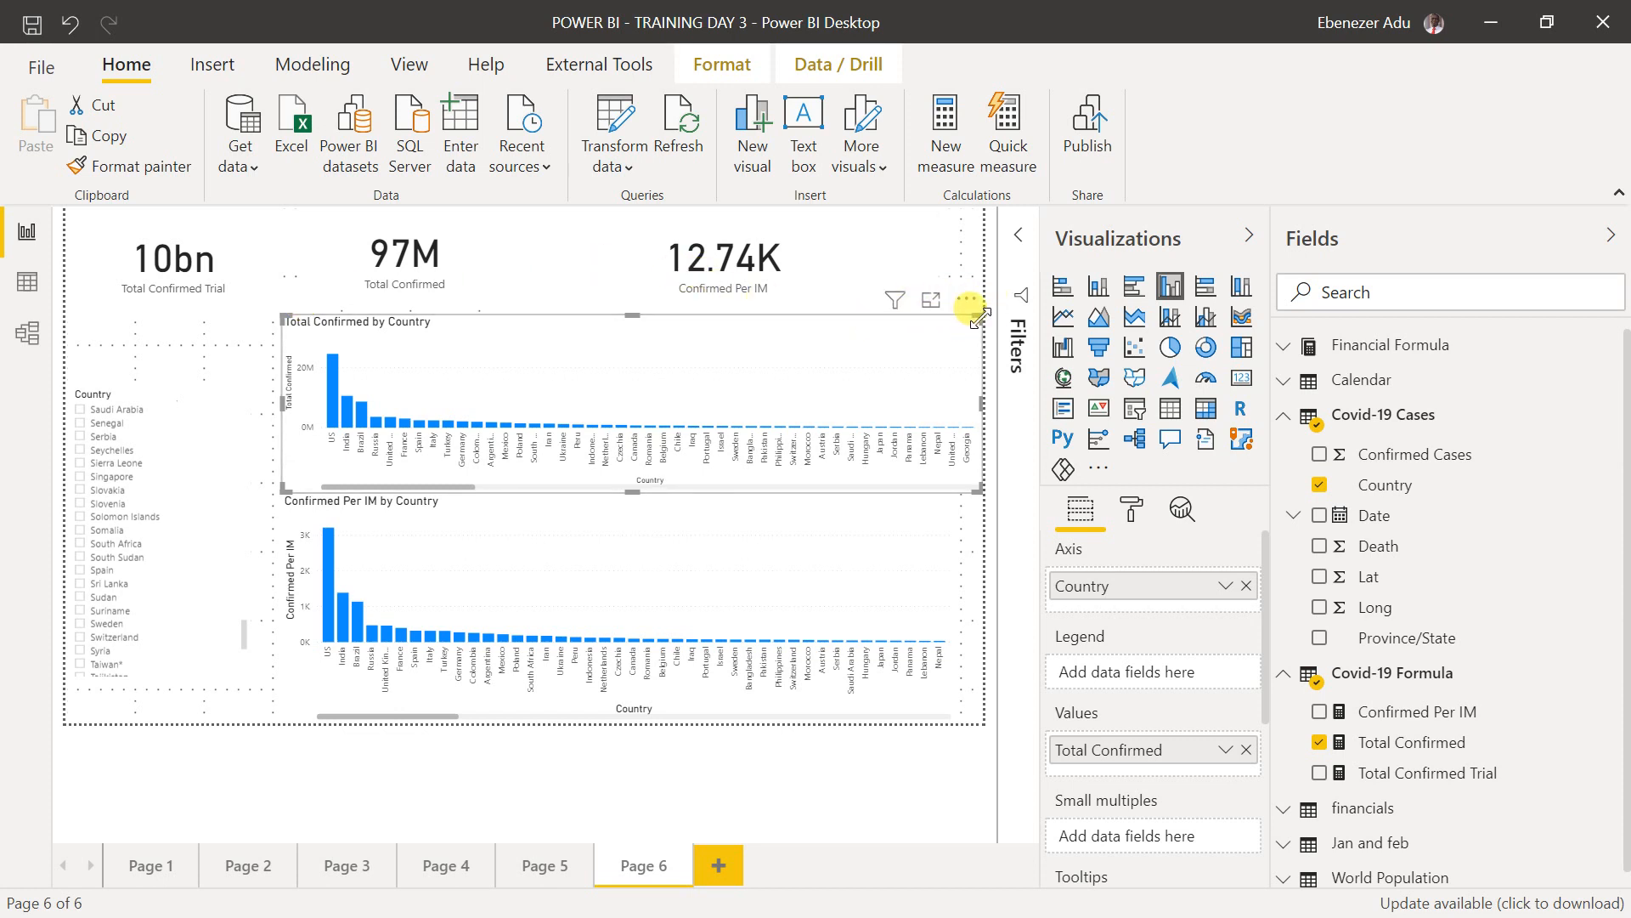
pyautogui.moveTo(971, 316)
pyautogui.mouseDown()
pyautogui.moveTo(982, 297)
pyautogui.moveTo(977, 317)
pyautogui.mouseUp()
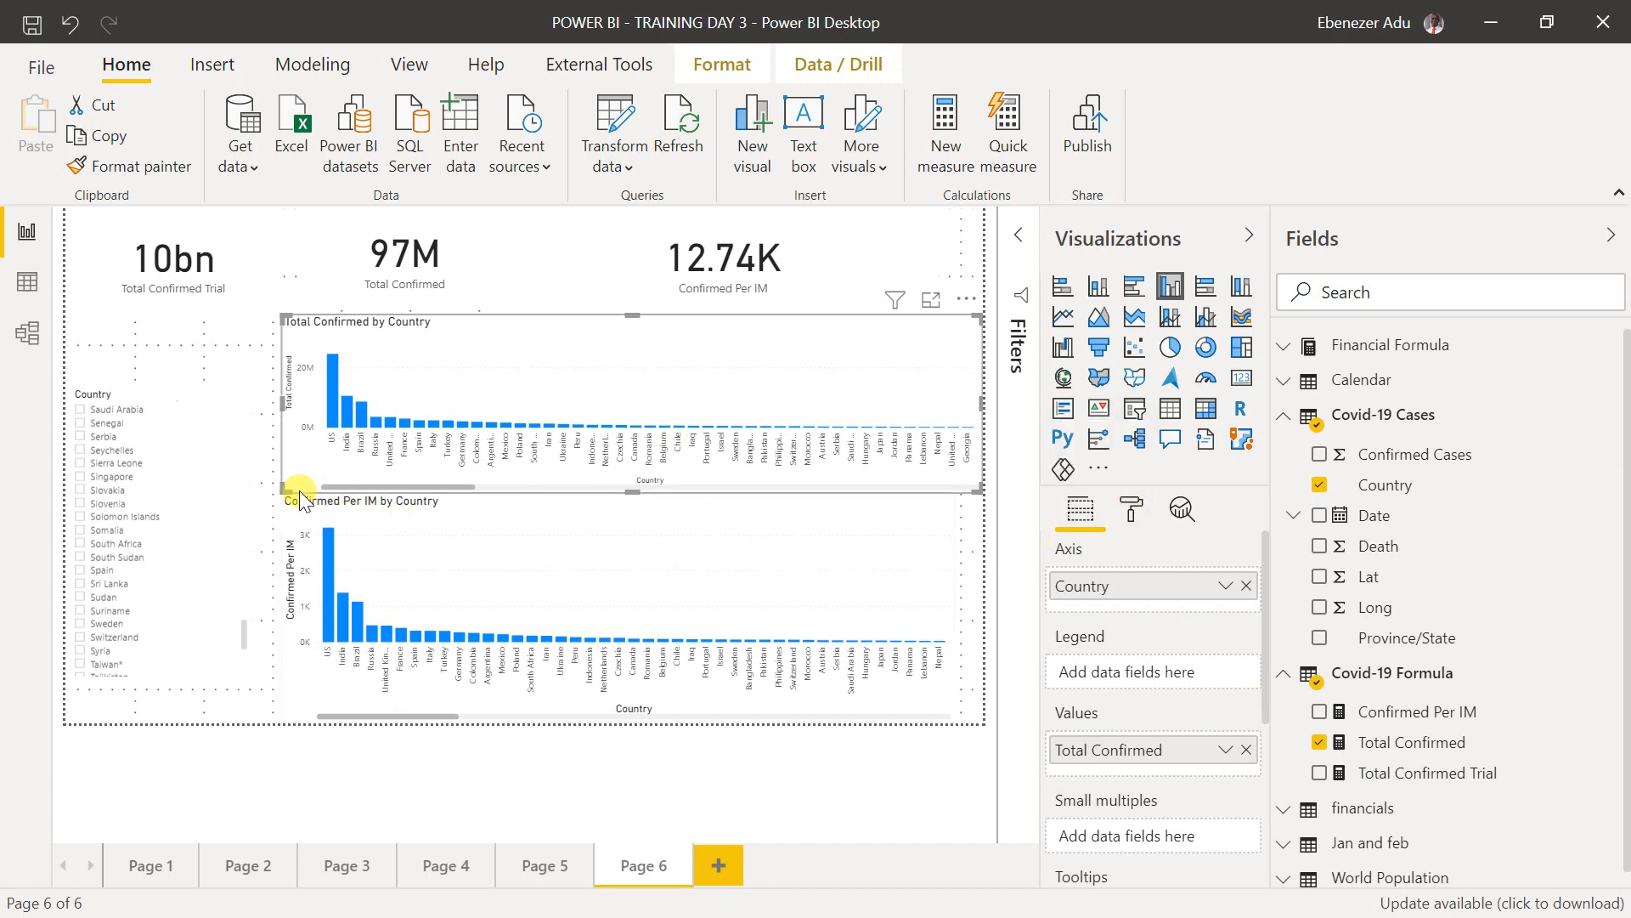
pyautogui.moveTo(289, 483); pyautogui.dragTo(275, 482)
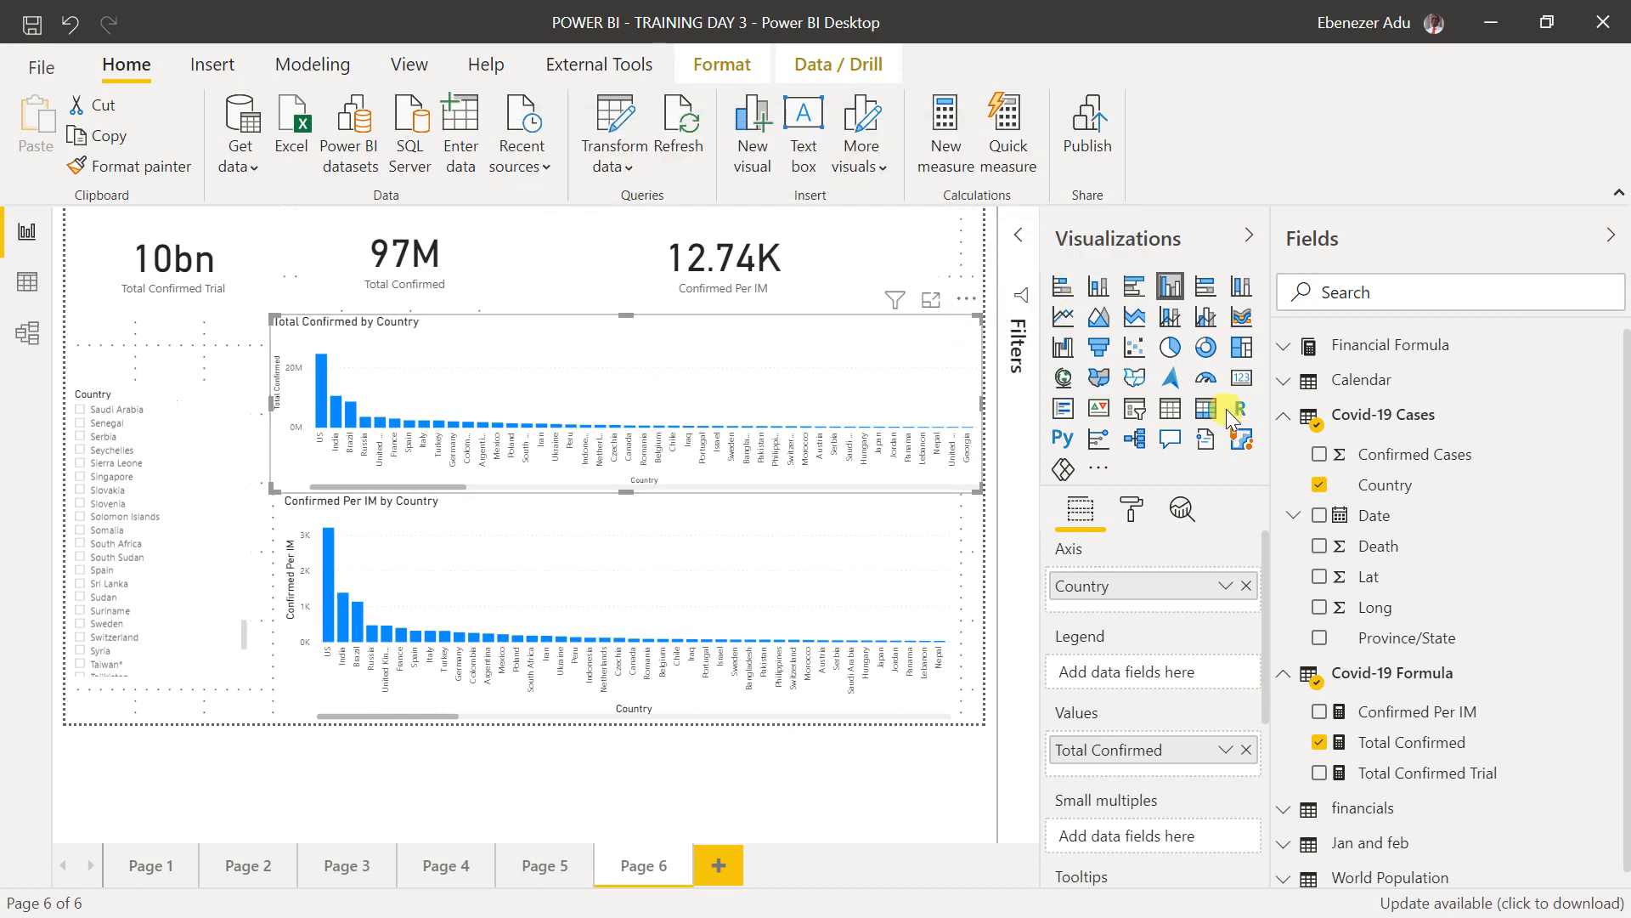
# - Collapse the Covid-19 Cases table, expand Financial Formula, and open the Total COGS measure's formula for review
pyautogui.click(1285, 428)
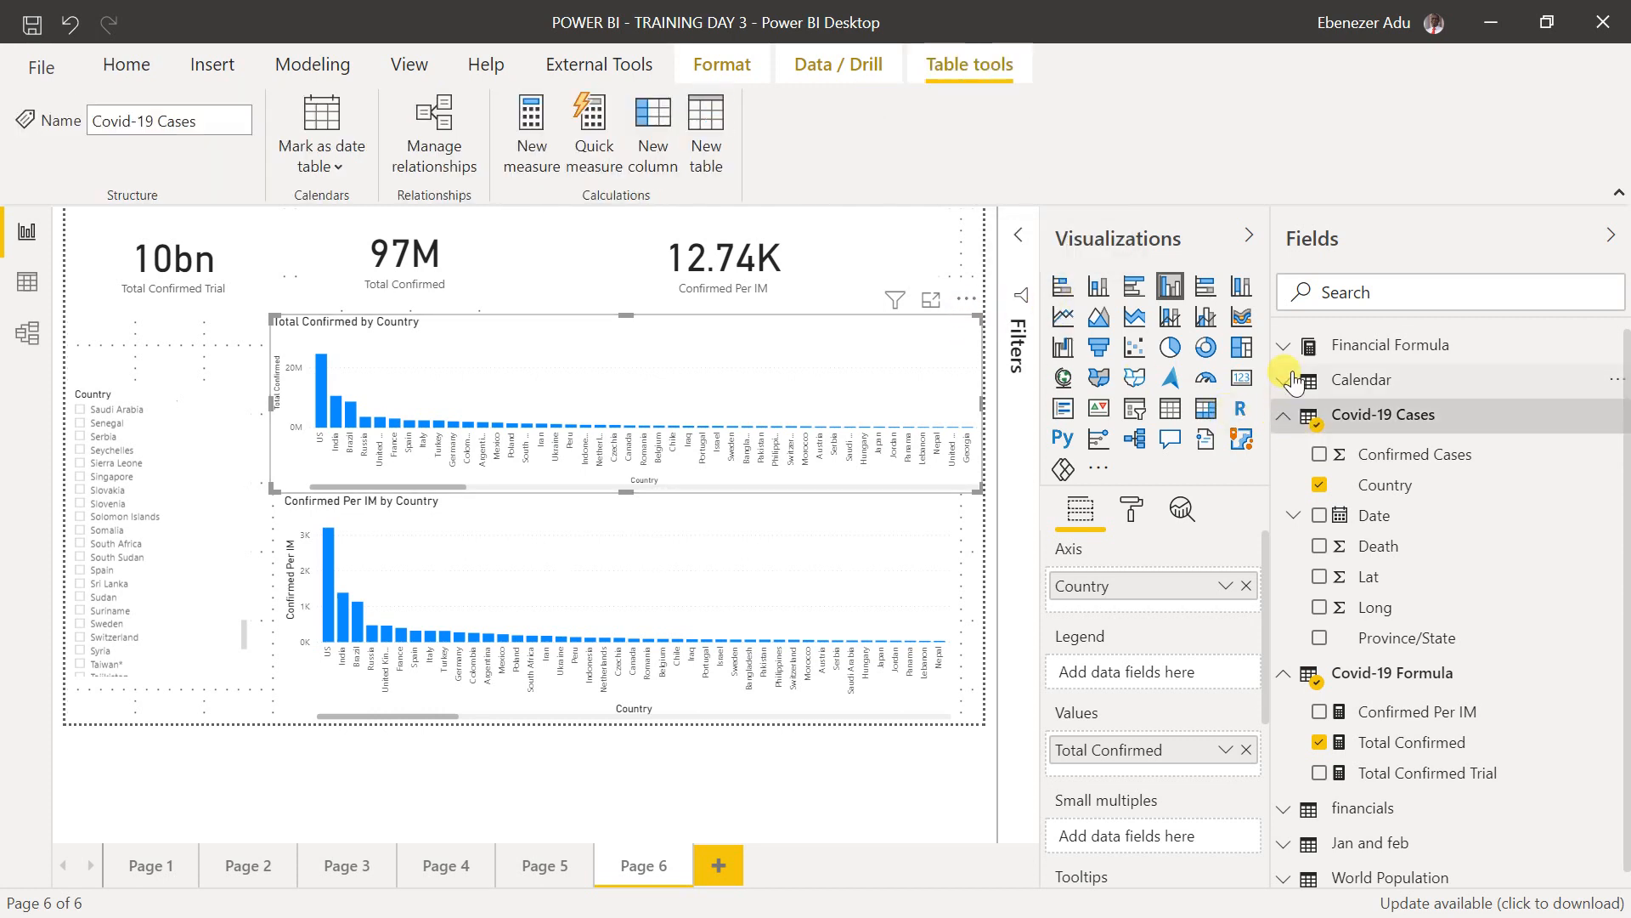
pyautogui.click(1281, 418)
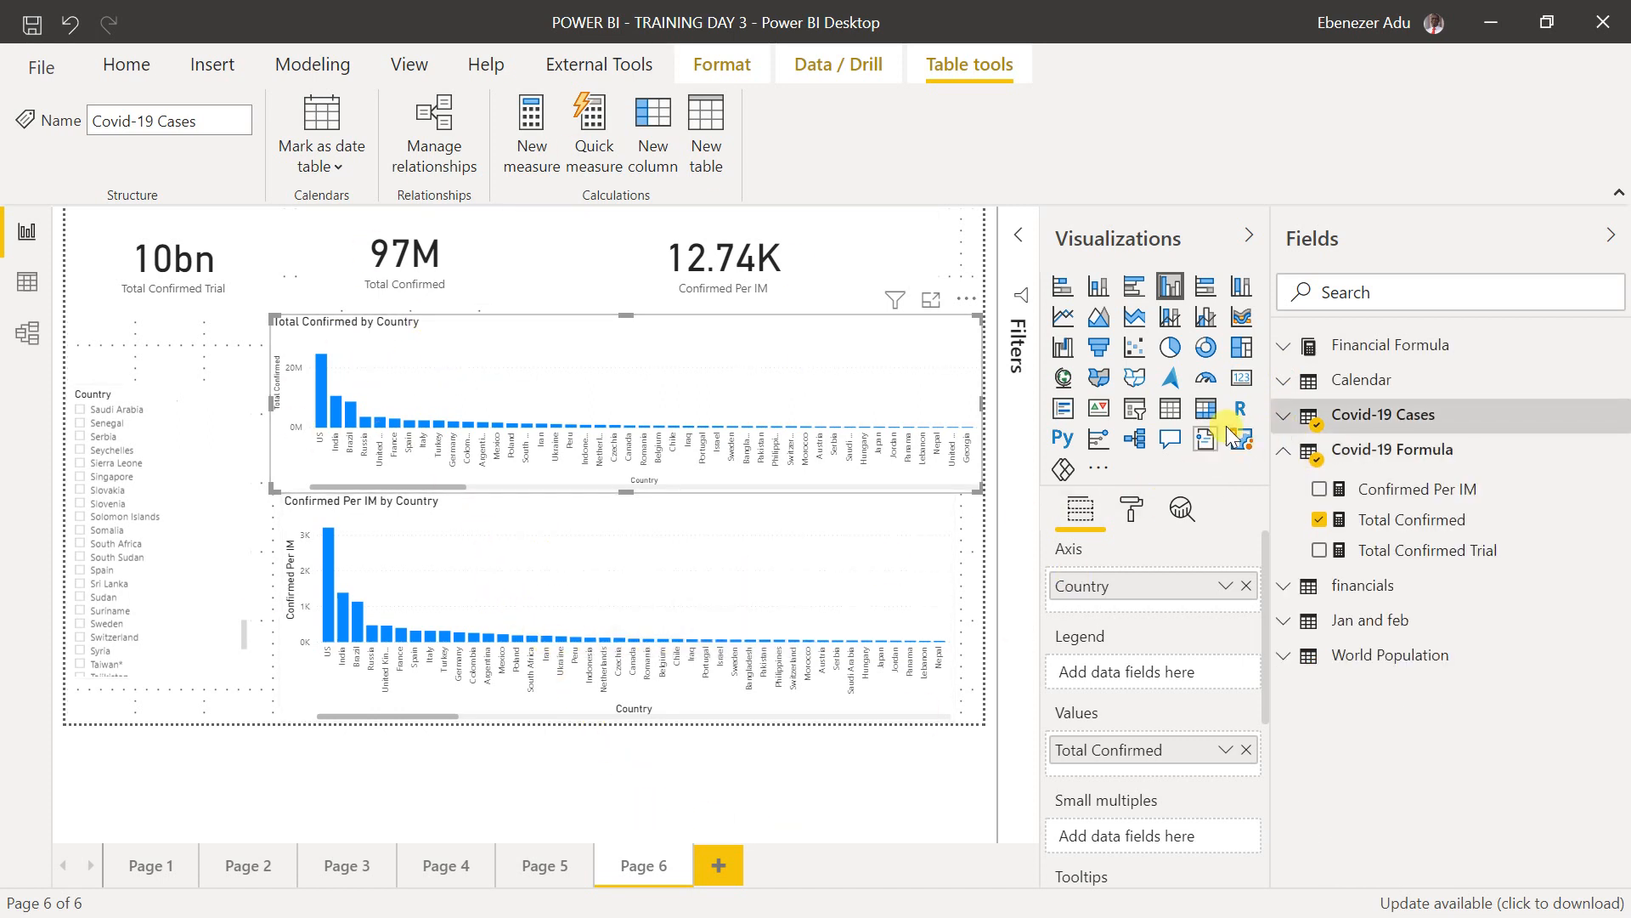
pyautogui.click(1284, 347)
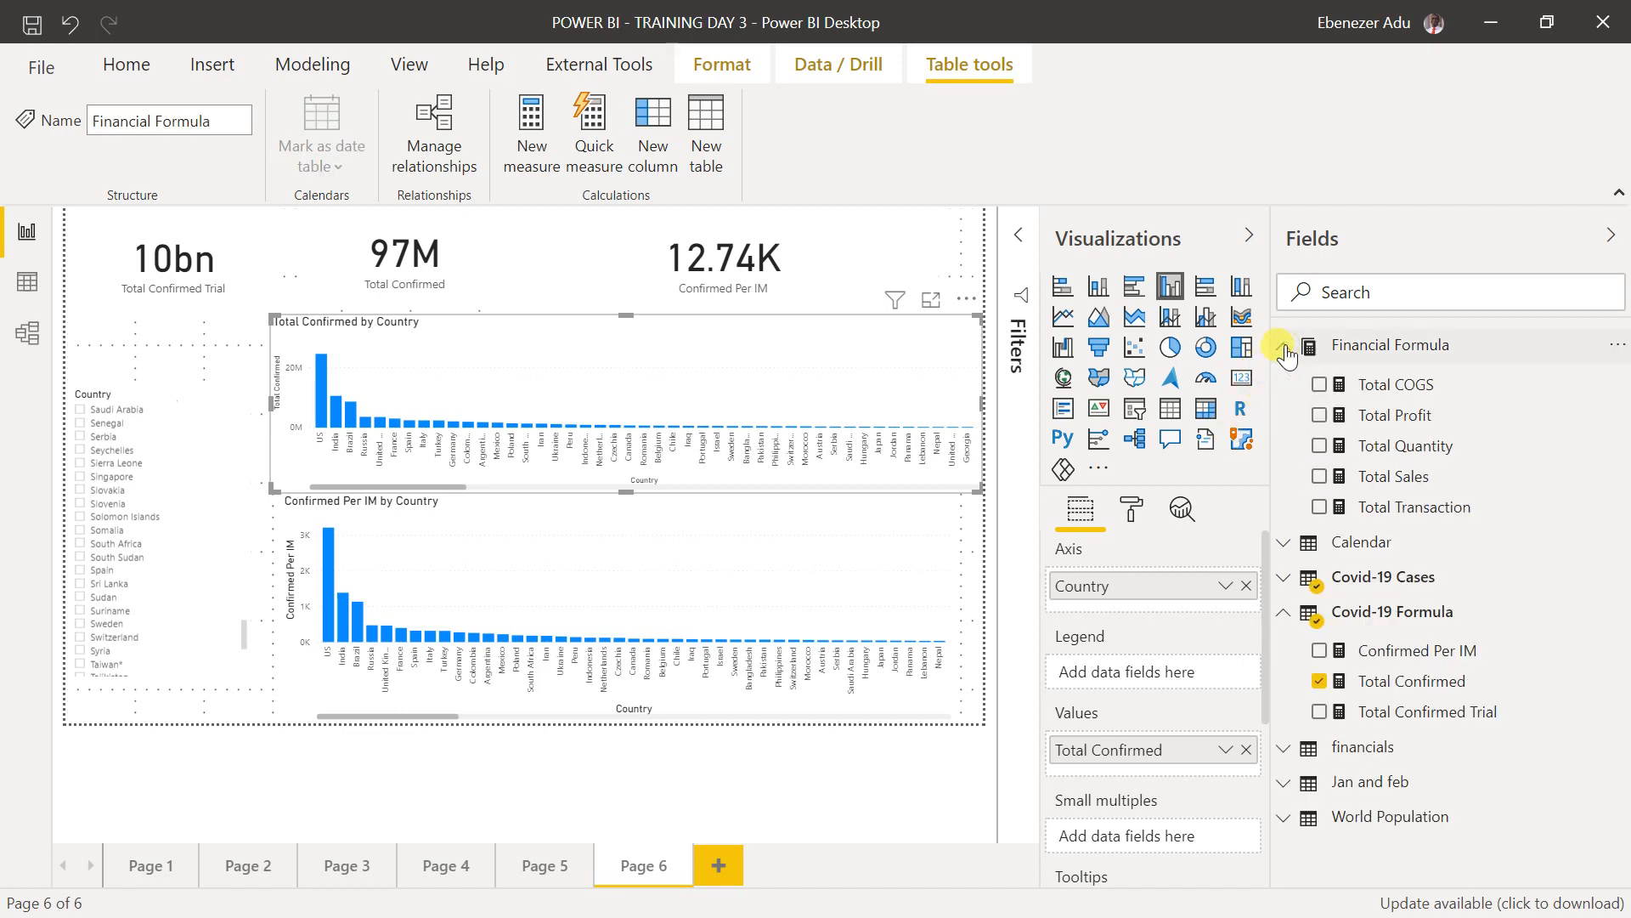
pyautogui.click(1369, 396)
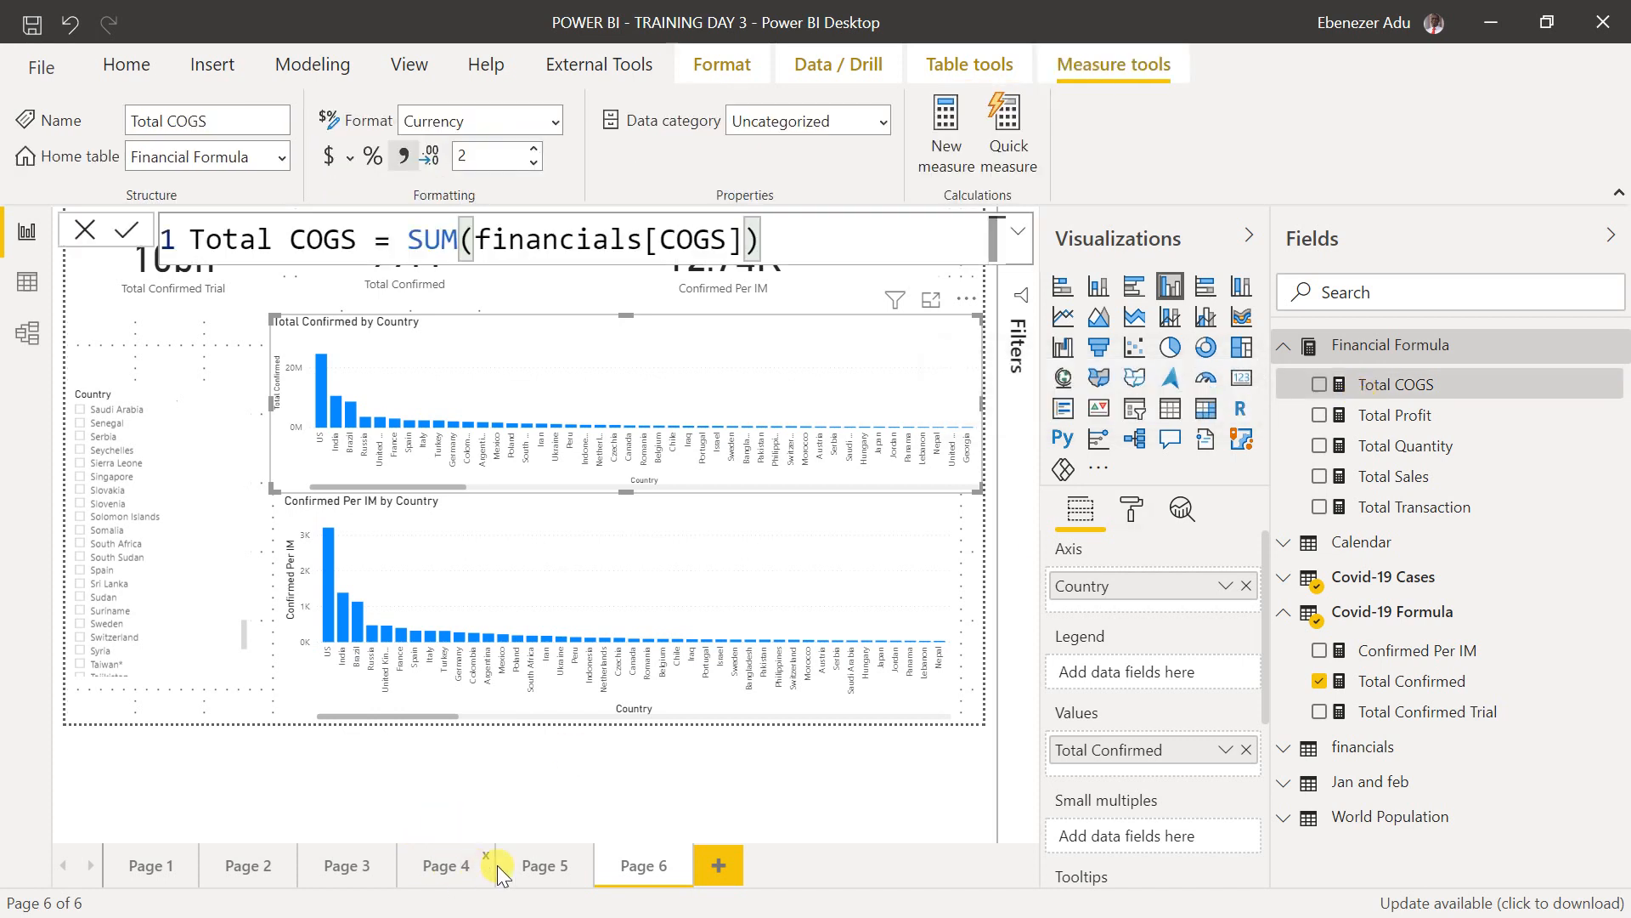
# - Open Page 5 of the report and review the formulas of the Total COGS and Total Sales measures
pyautogui.click(544, 865)
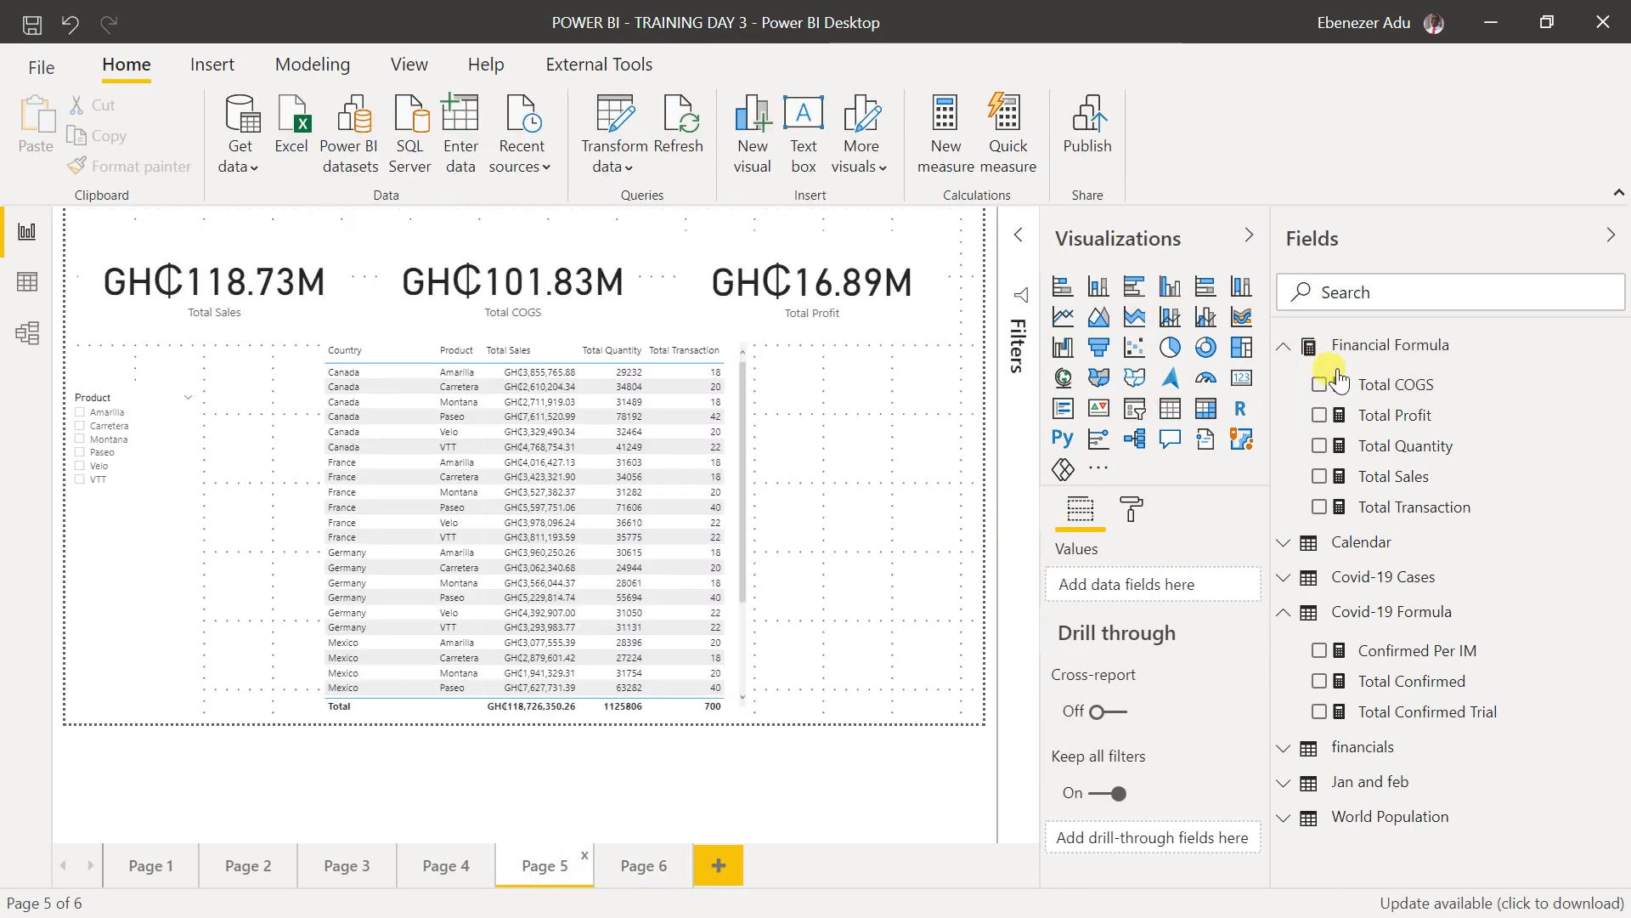
pyautogui.click(1411, 389)
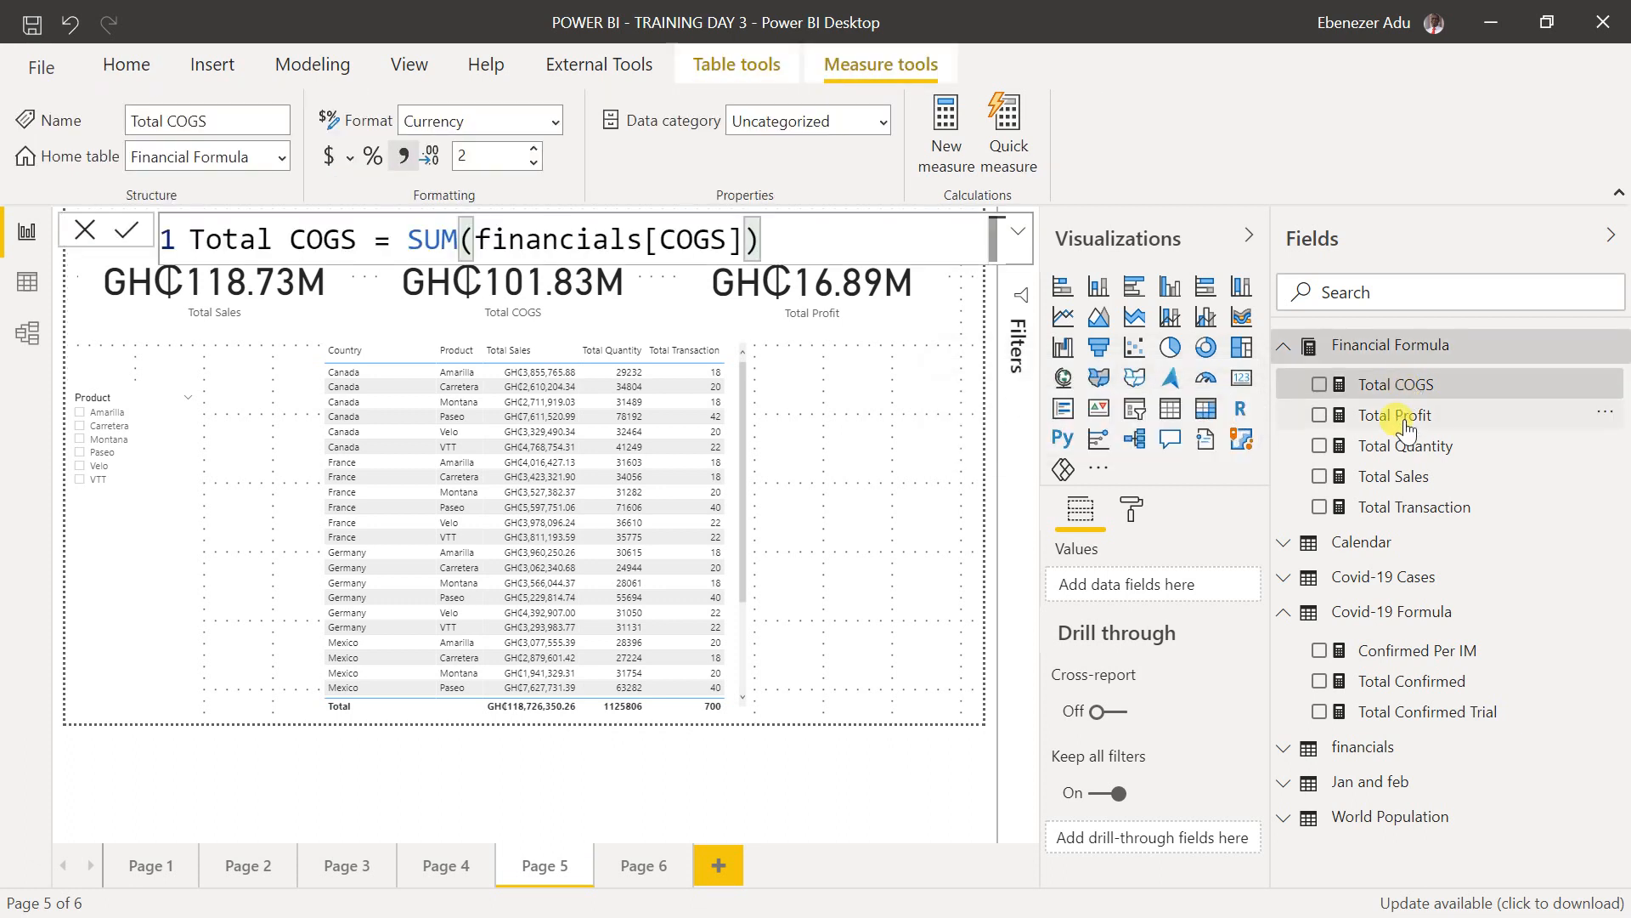
pyautogui.click(1402, 476)
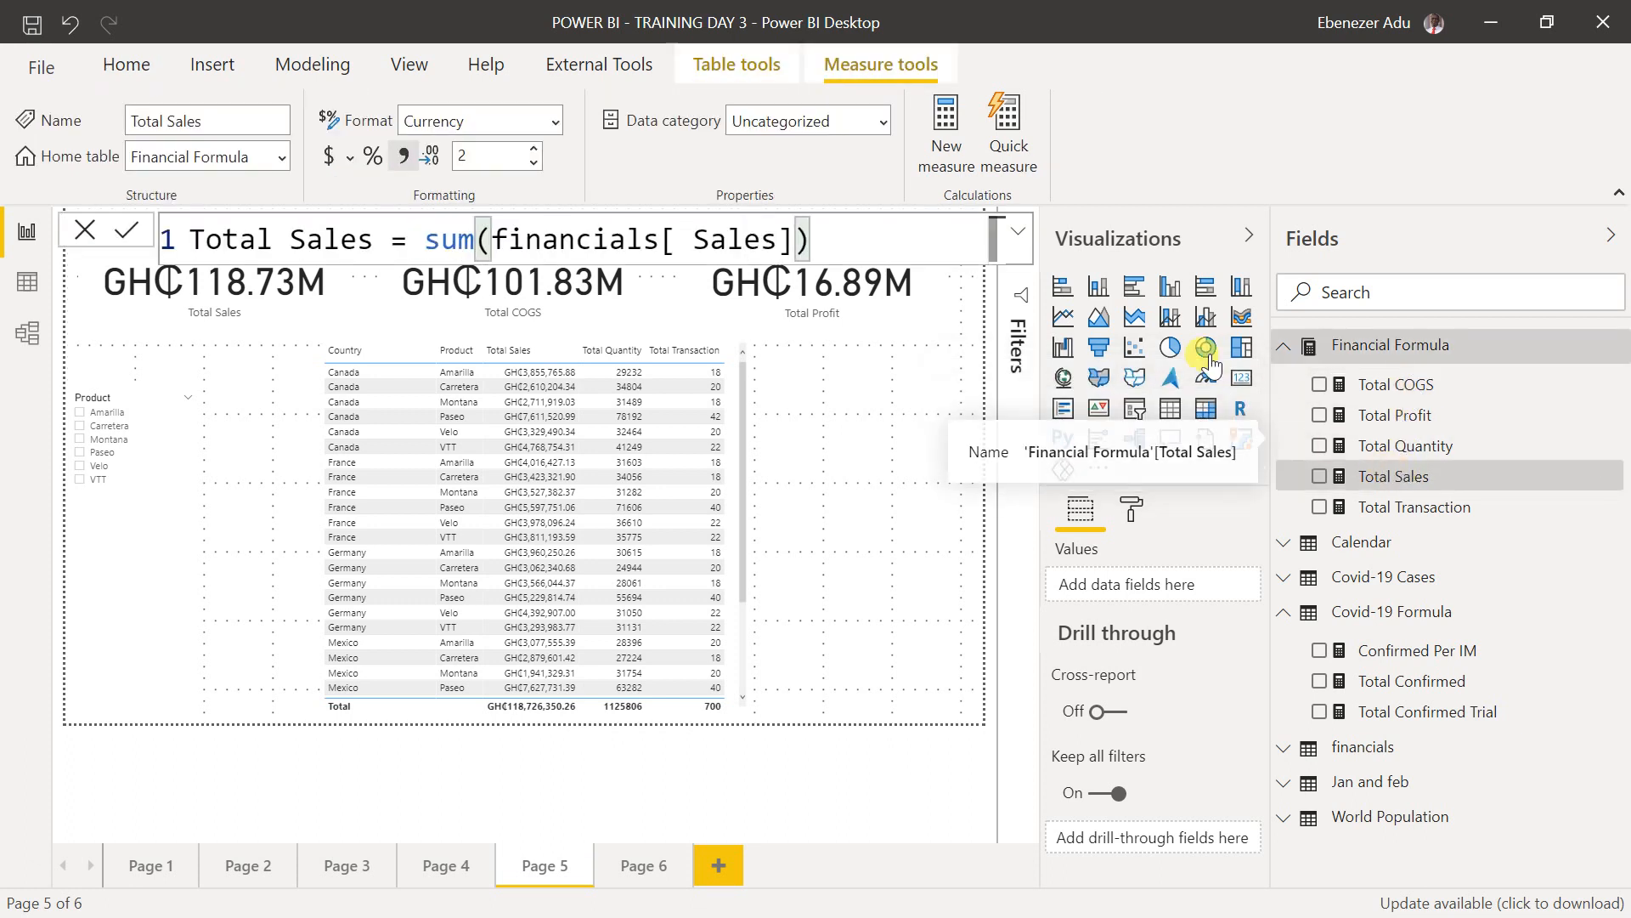
# - Create a new measure in the Financial Formula table and name it Last Year Sales
pyautogui.click(927, 136)
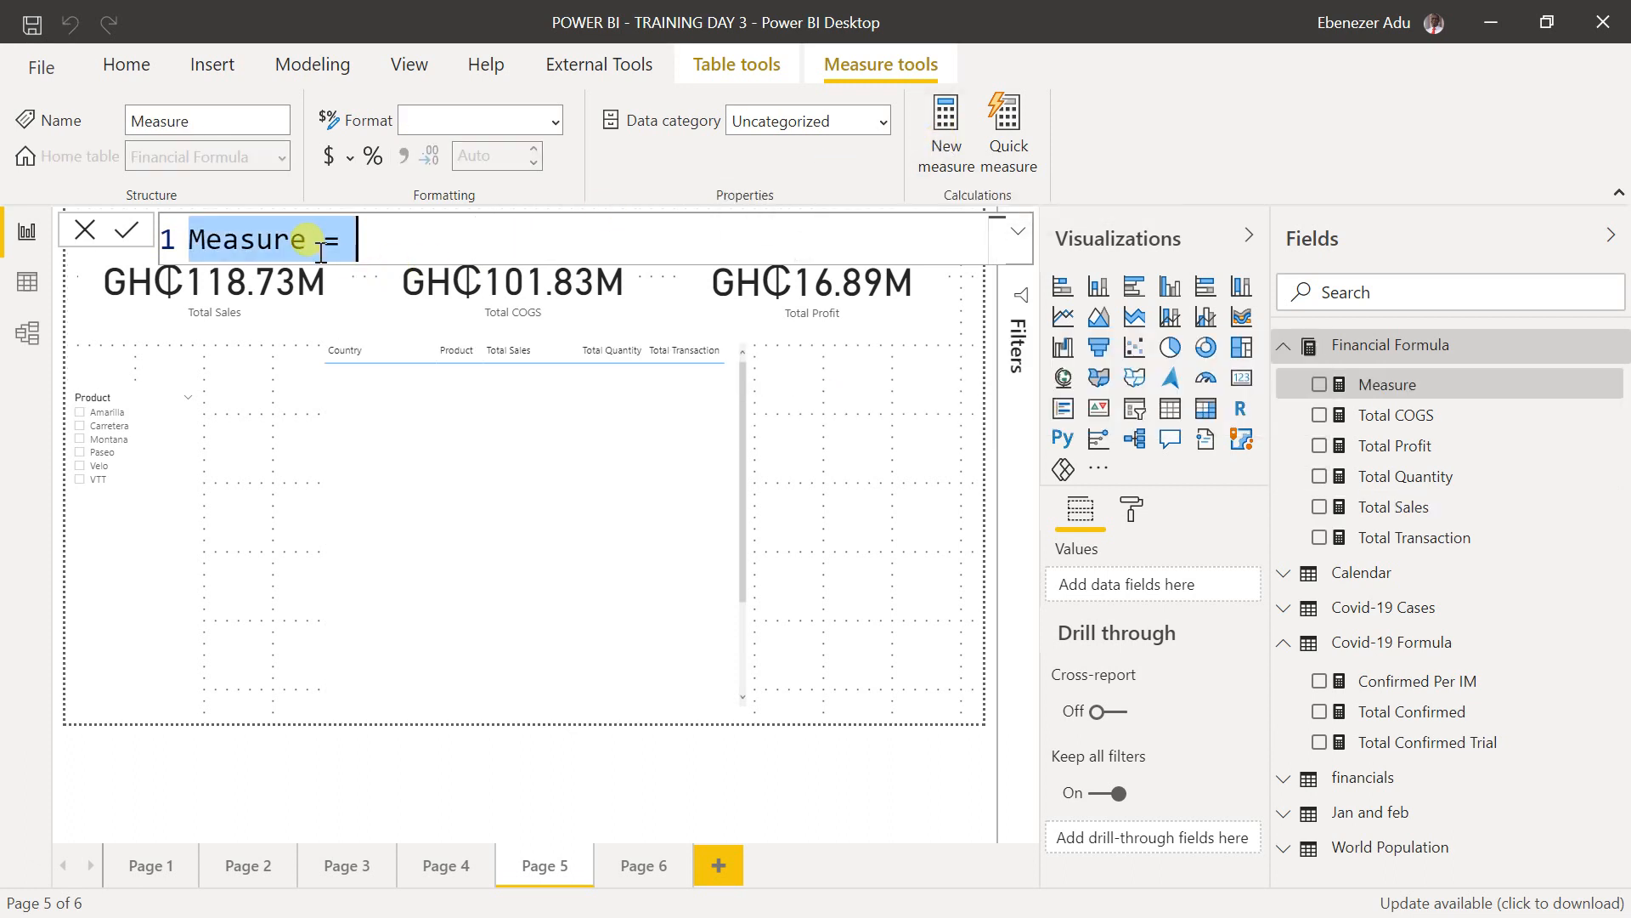
pyautogui.doubleClick(301, 238)
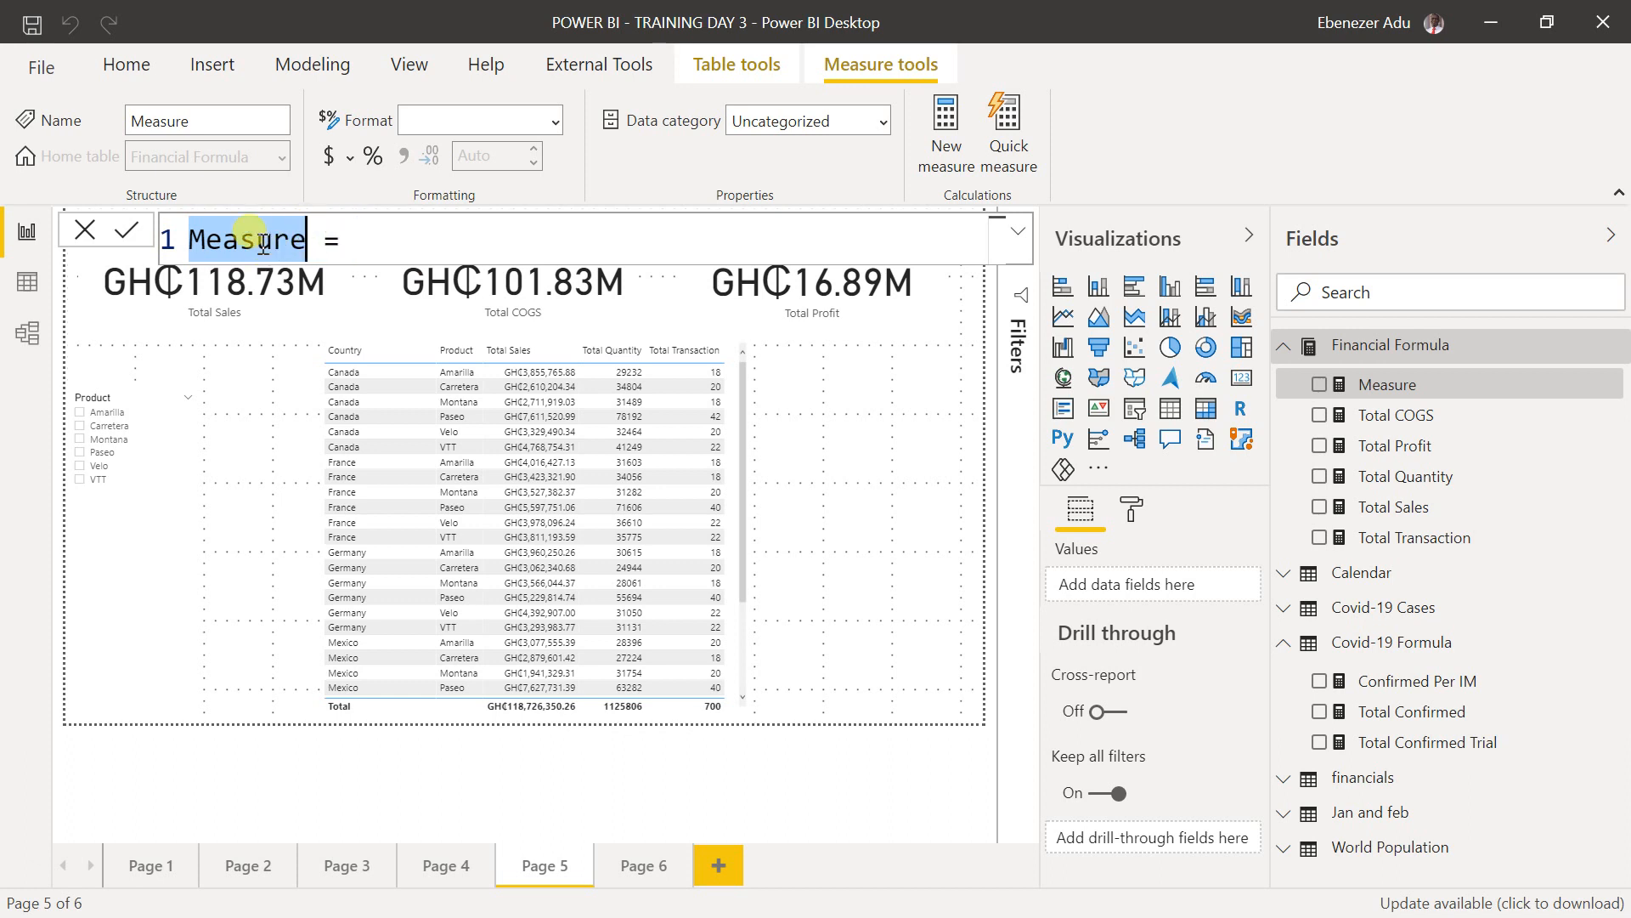
pyautogui.write('LastU')
pyautogui.press('BackSpace')
pyautogui.write('Year Sale')
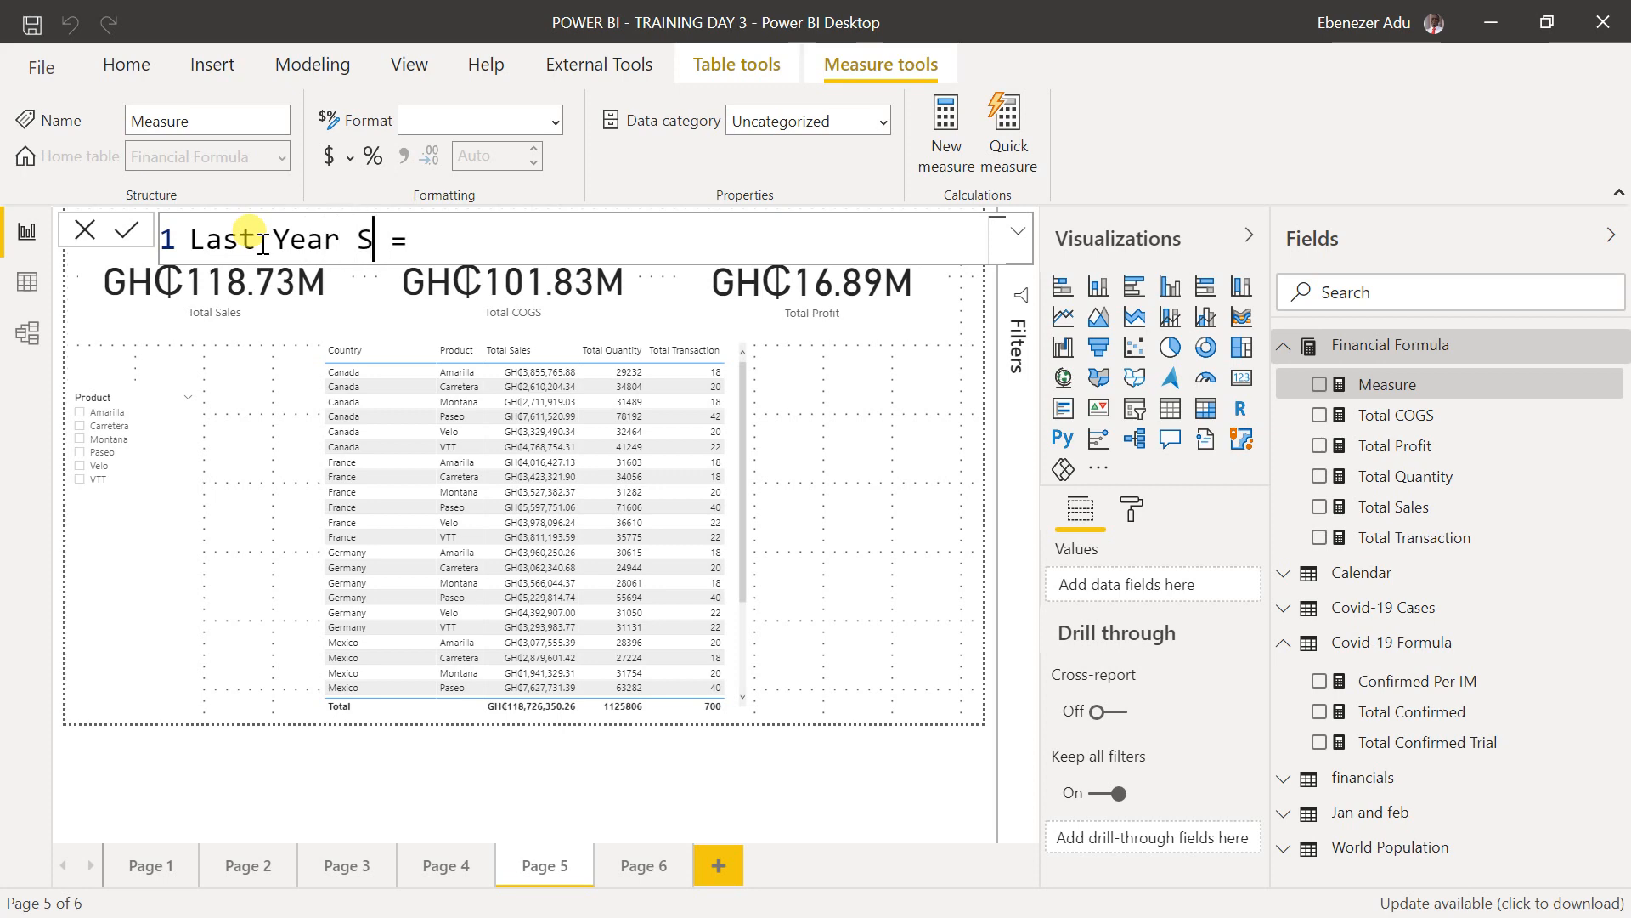
pyautogui.write('s')
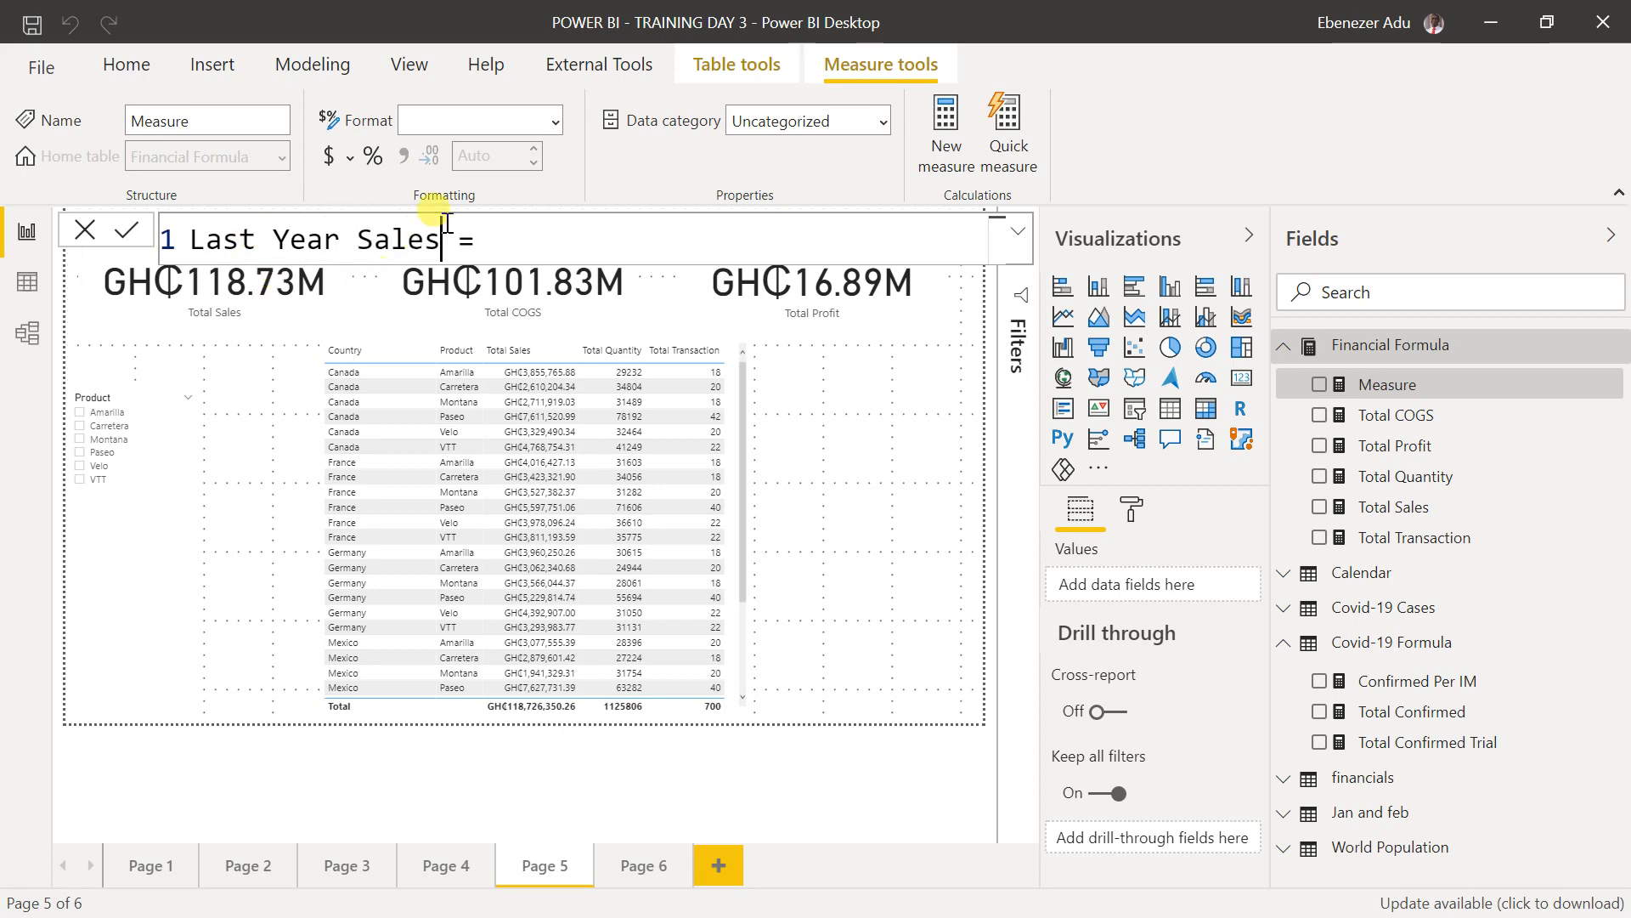
# - Try to define Last Year Sales directly with PREVIOUSYEAR on 'Calendar'[Date]
pyautogui.click(492, 233)
pyautogui.write('Prev')
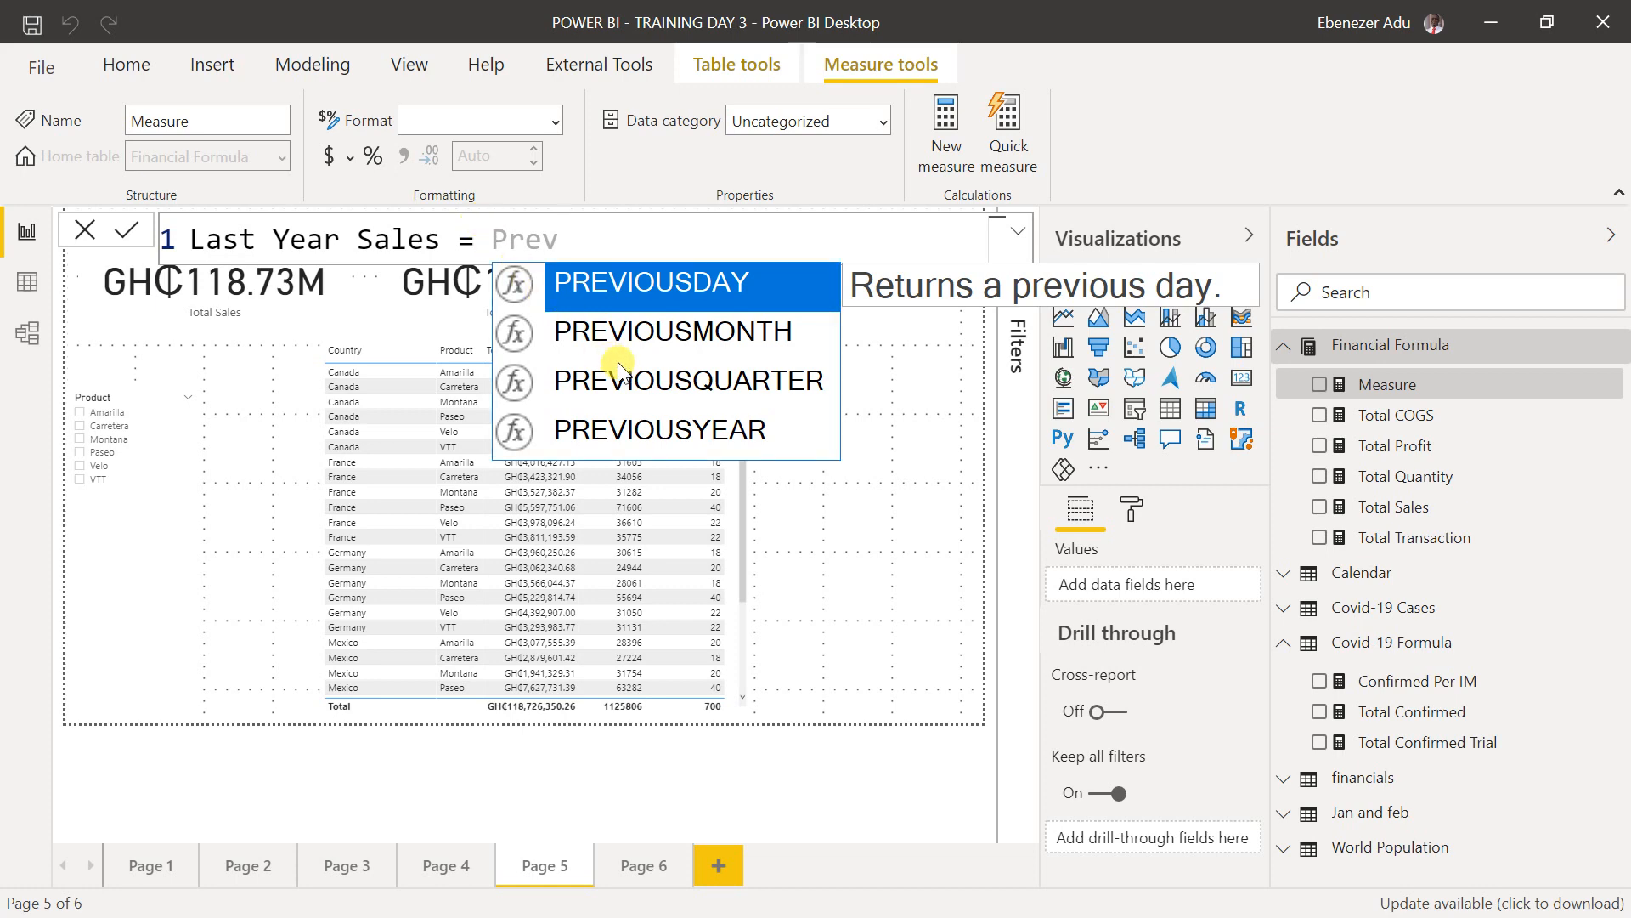
pyautogui.click(710, 435)
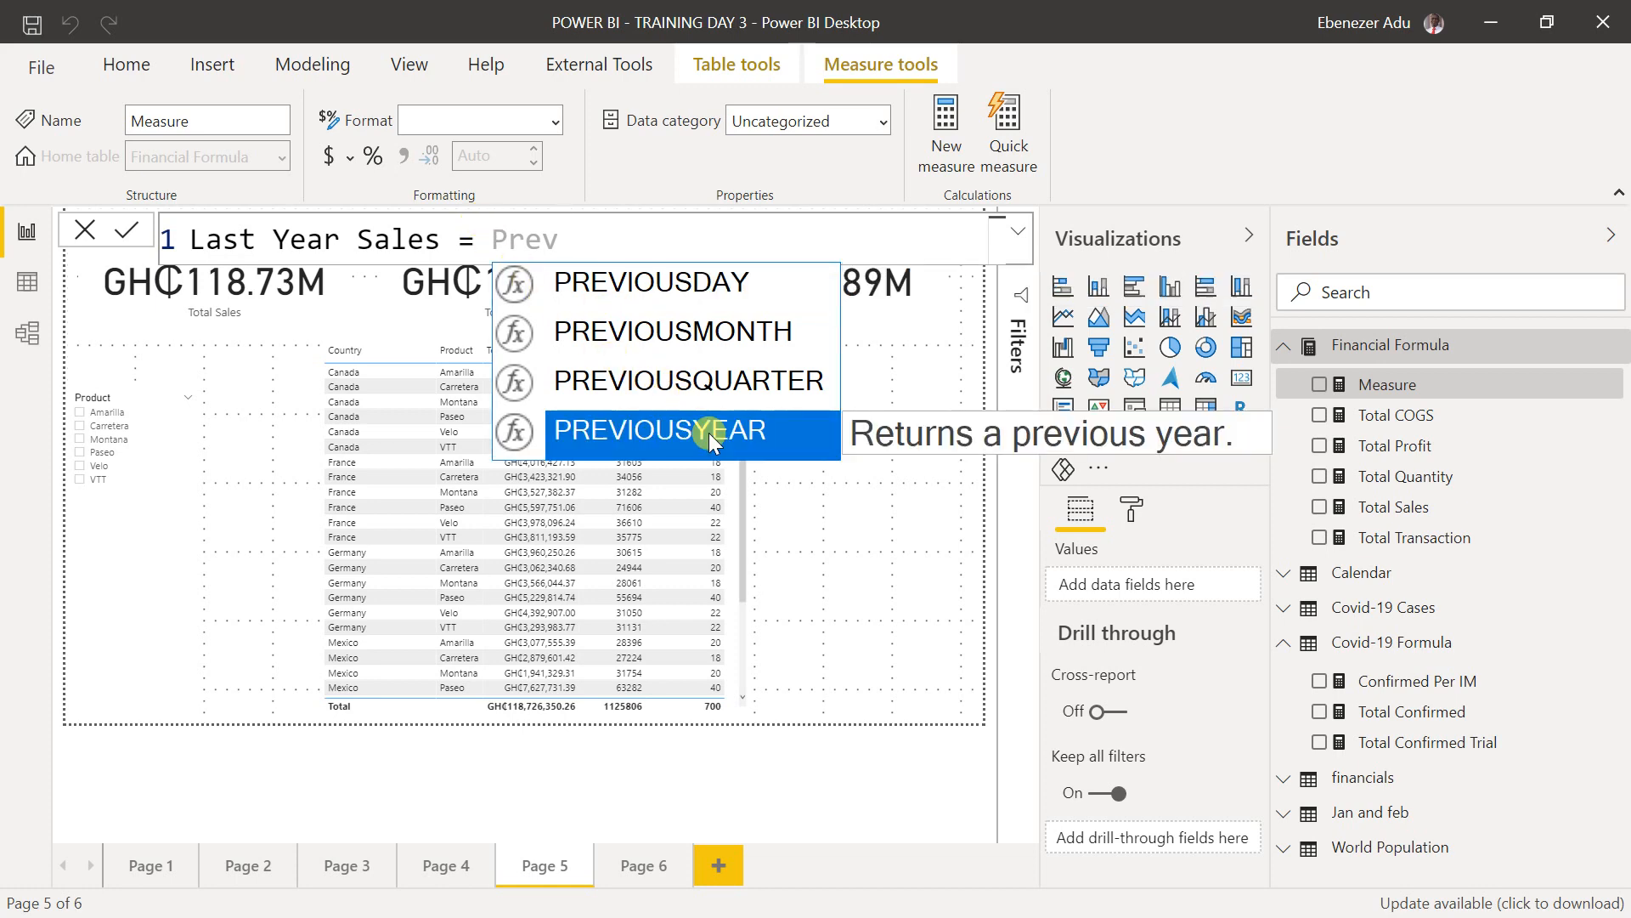
pyautogui.press('Tab')
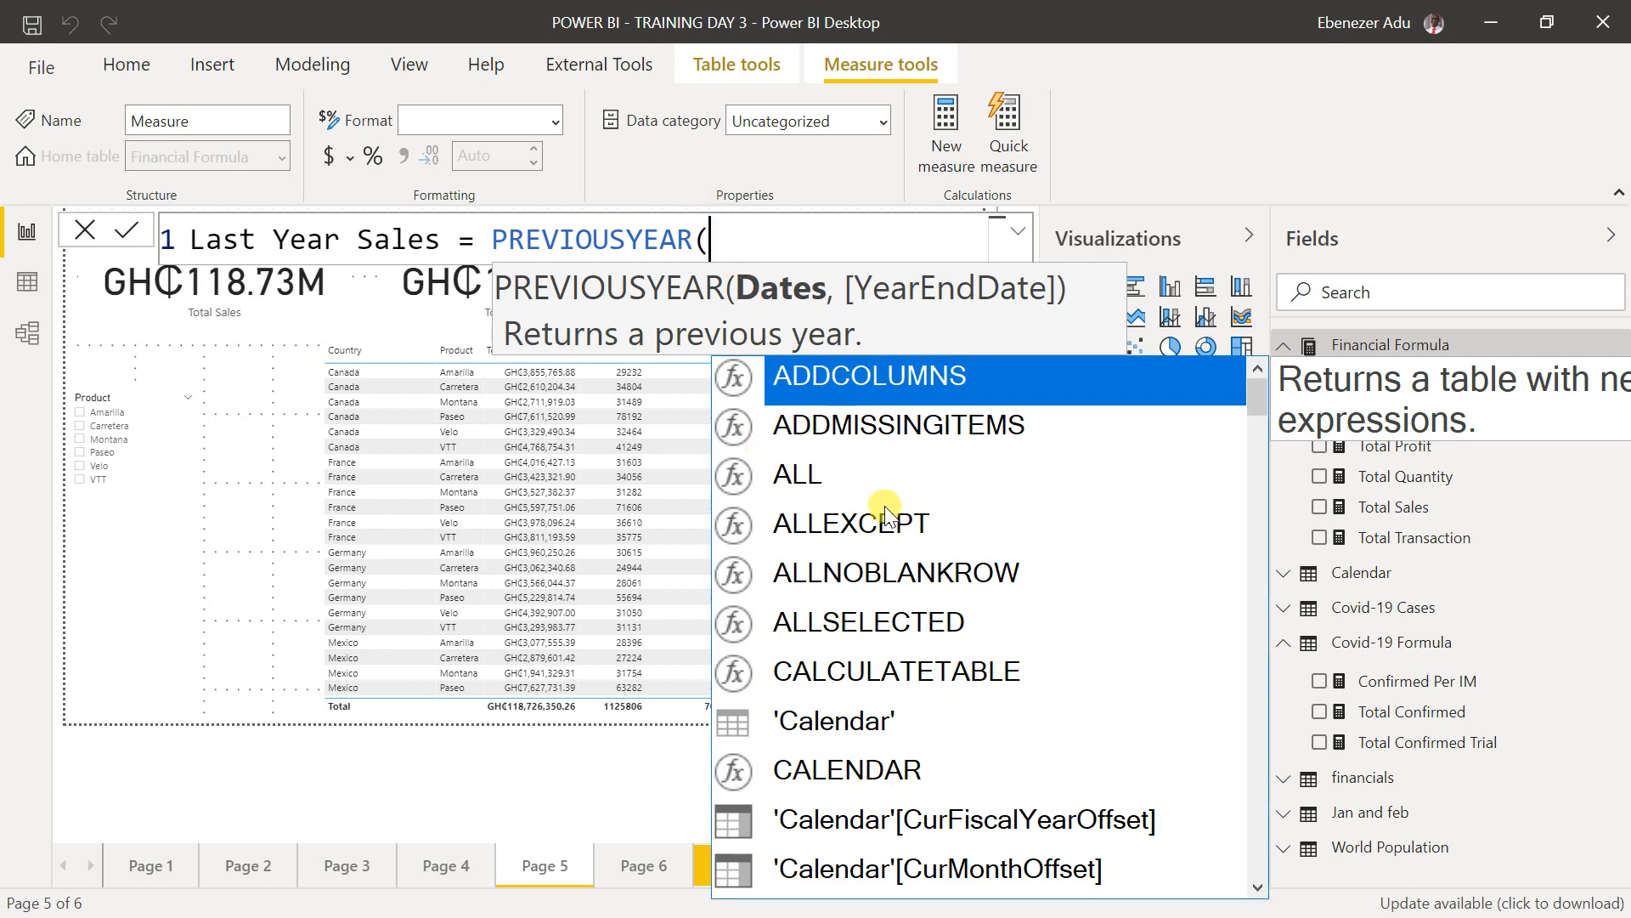
pyautogui.scroll(-3, 884, 507)
pyautogui.scroll(2, 885, 506)
pyautogui.scroll(-2, 885, 507)
pyautogui.click(926, 720)
pyautogui.click(926, 721)
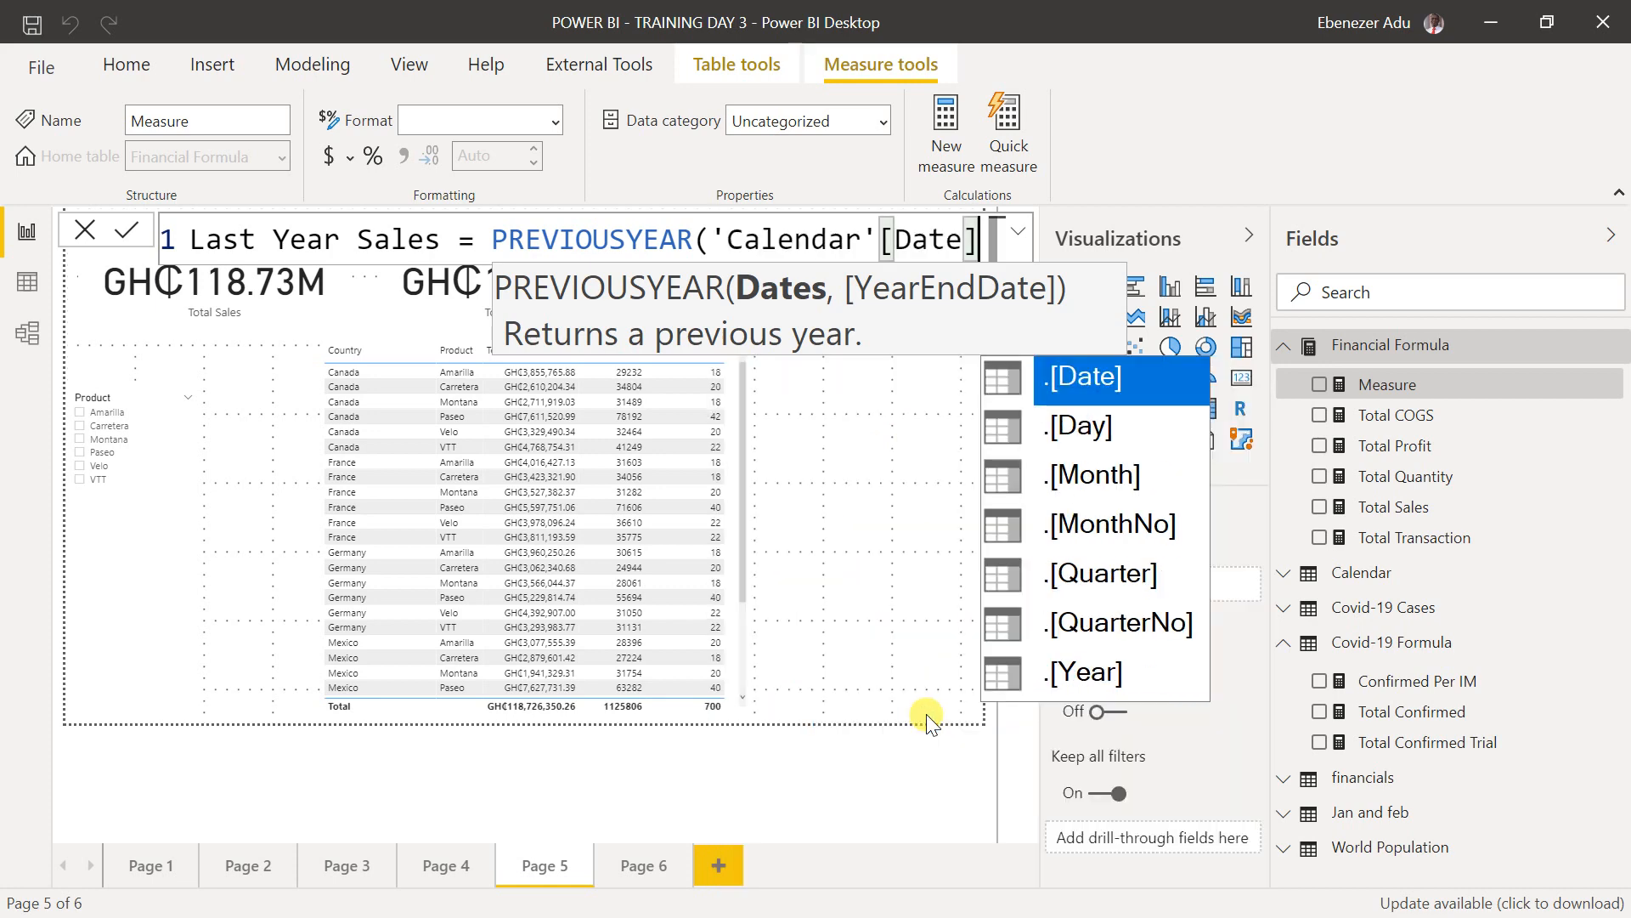
pyautogui.press('Escape')
pyautogui.write(',')
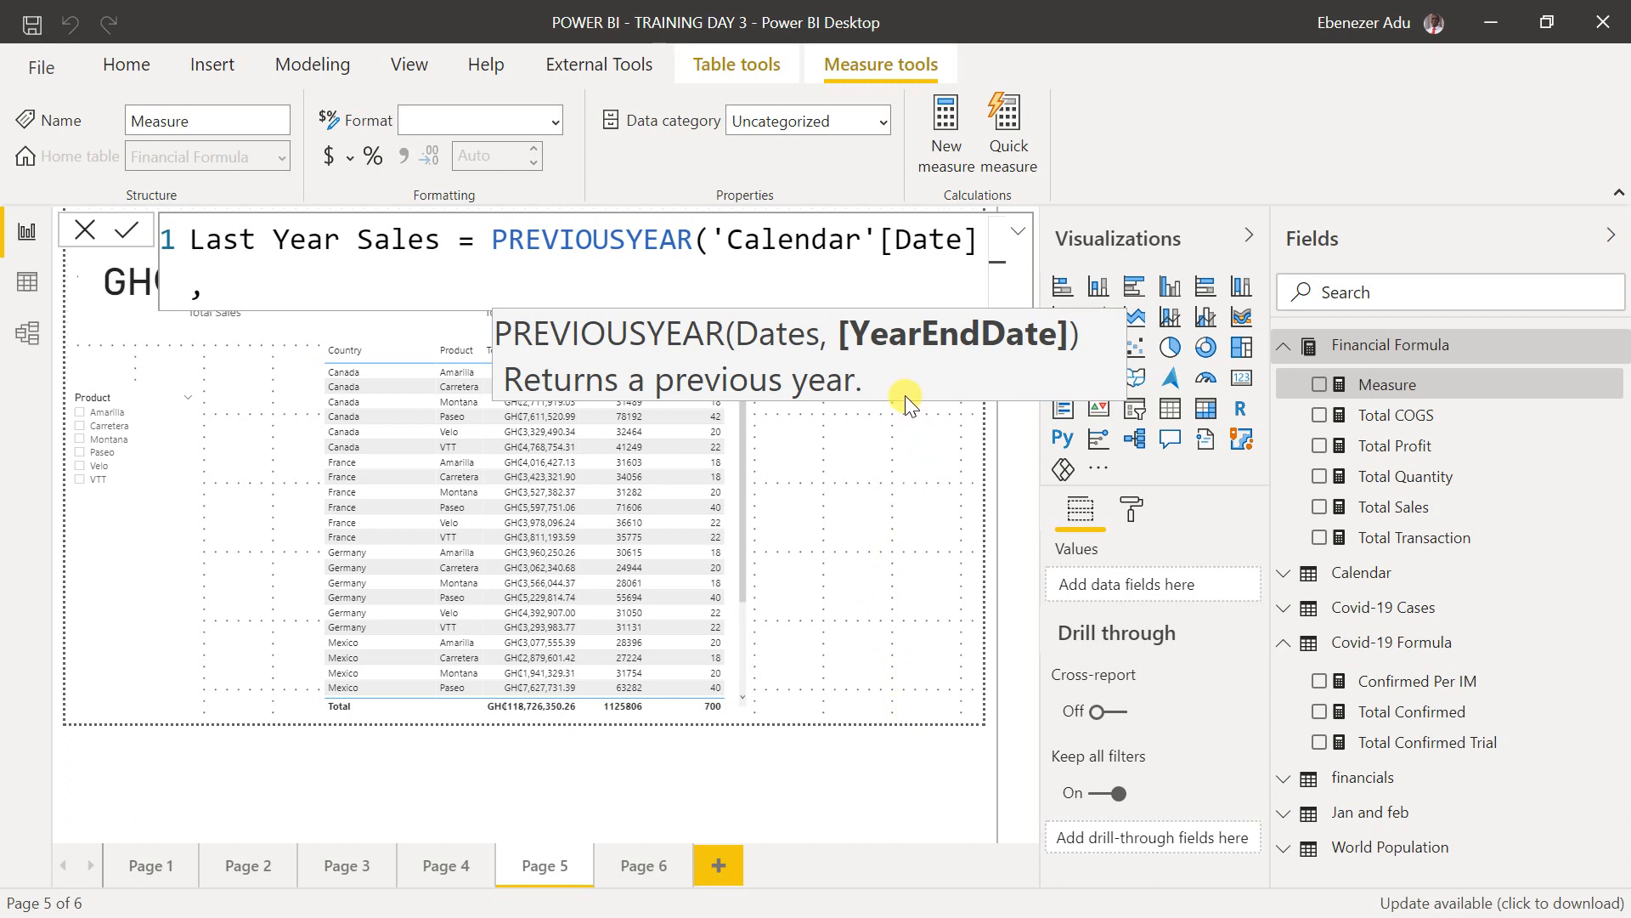
# - Replace the PREVIOUSYEAR expression in Last Year Sales with CALCULATE, using [Total Sales] as its expression argument
pyautogui.moveTo(493, 240); pyautogui.dragTo(550, 340)
pyautogui.write('calculq')
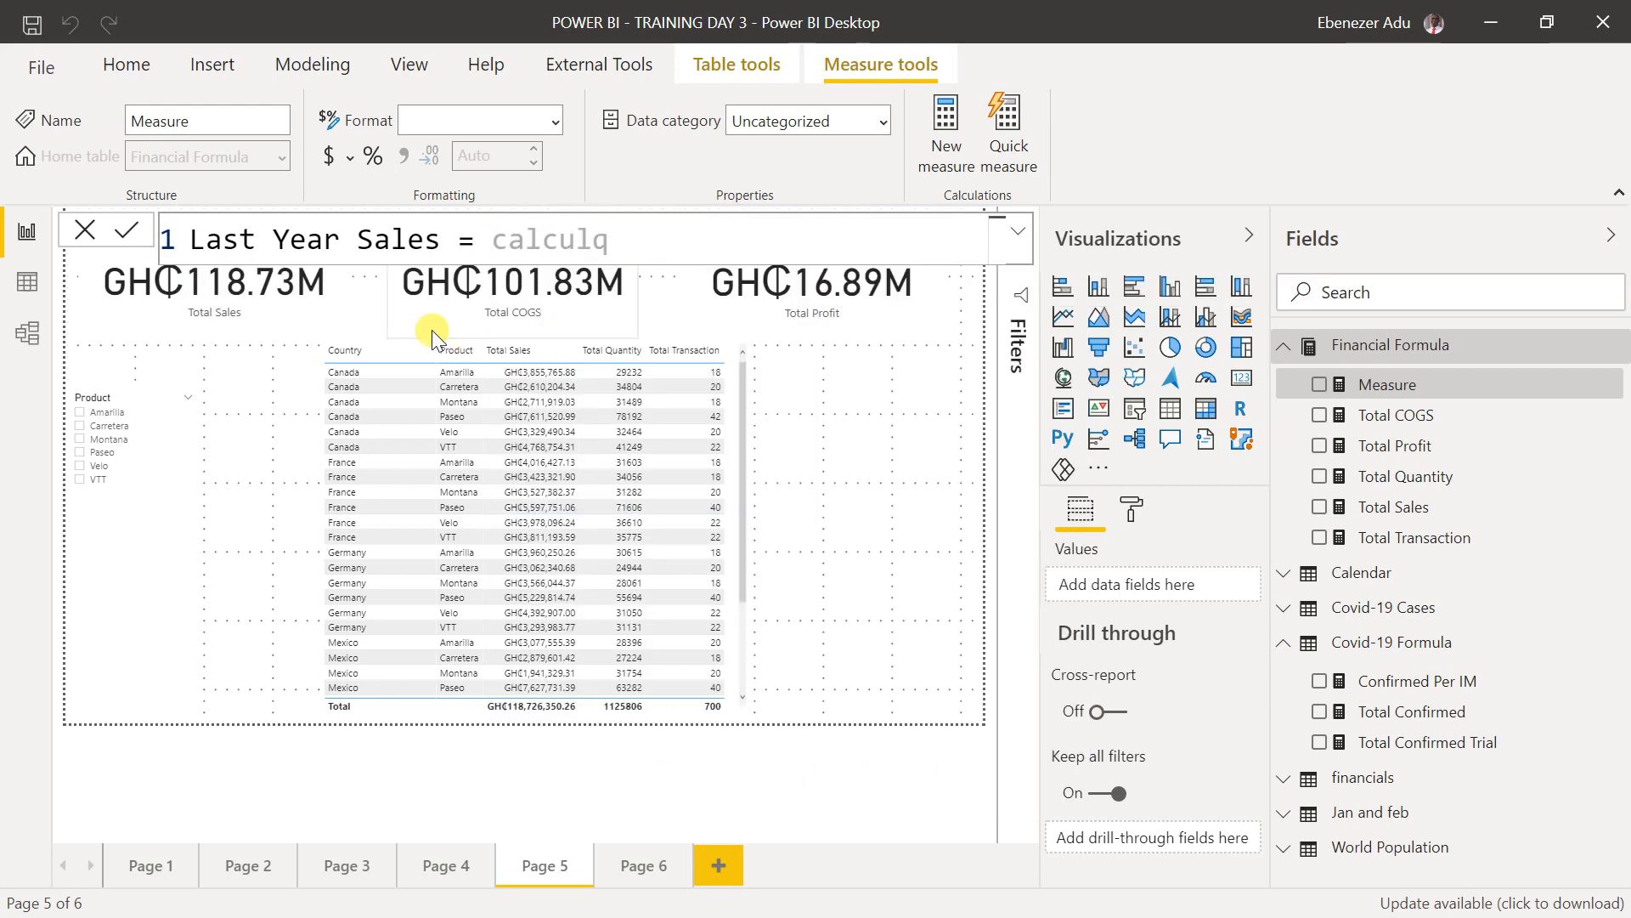
pyautogui.press('BackSpace')
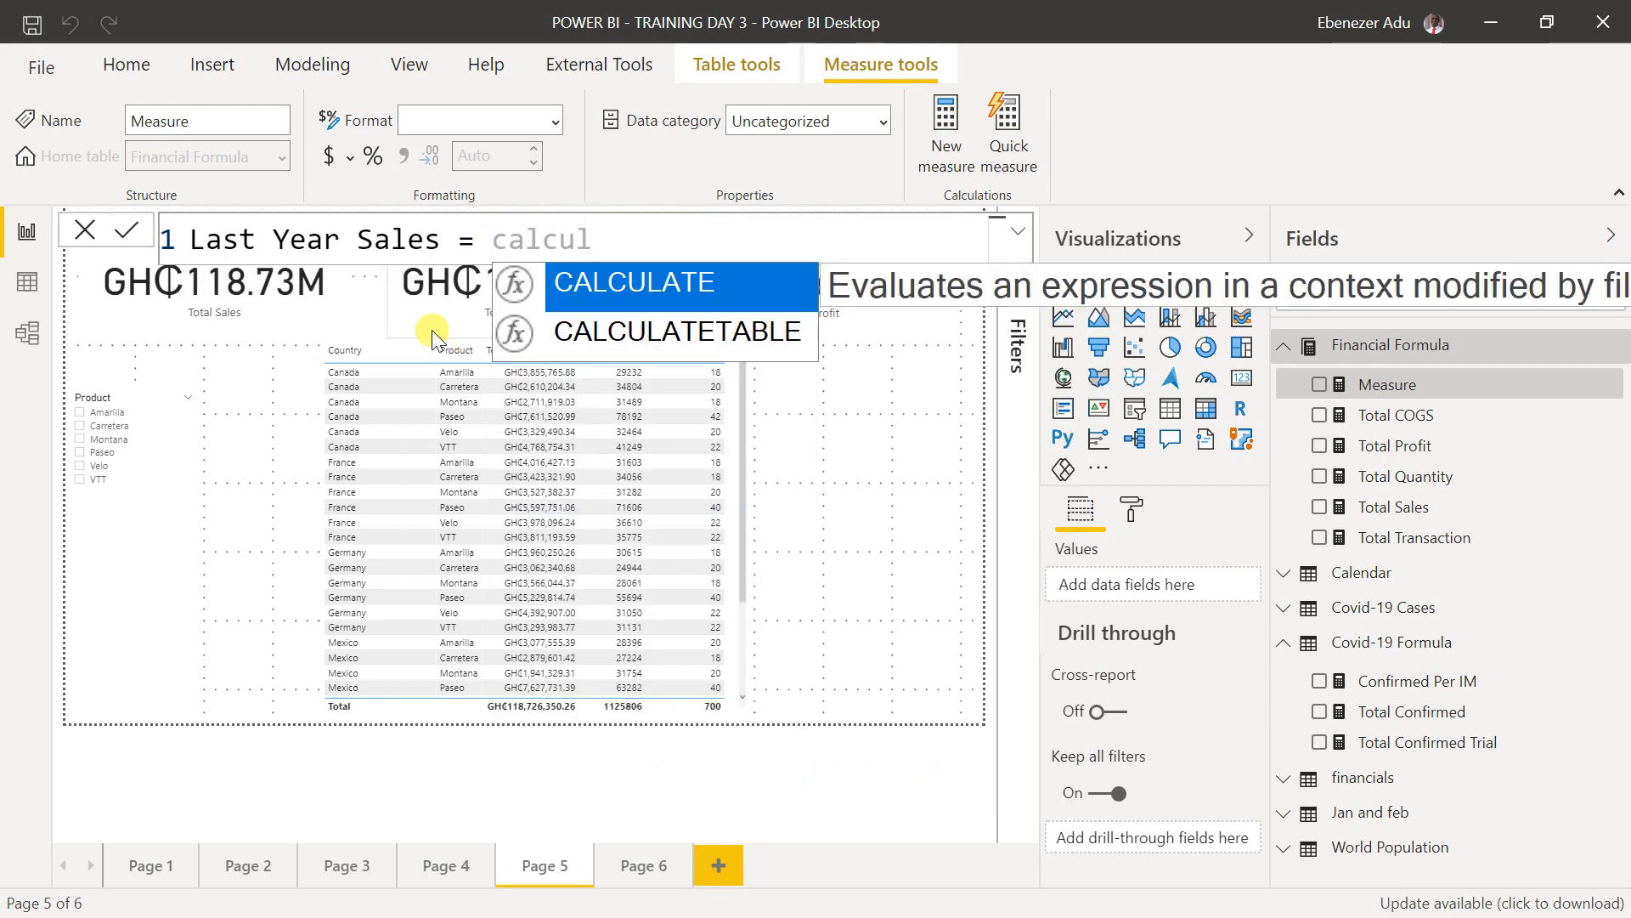
pyautogui.click(702, 282)
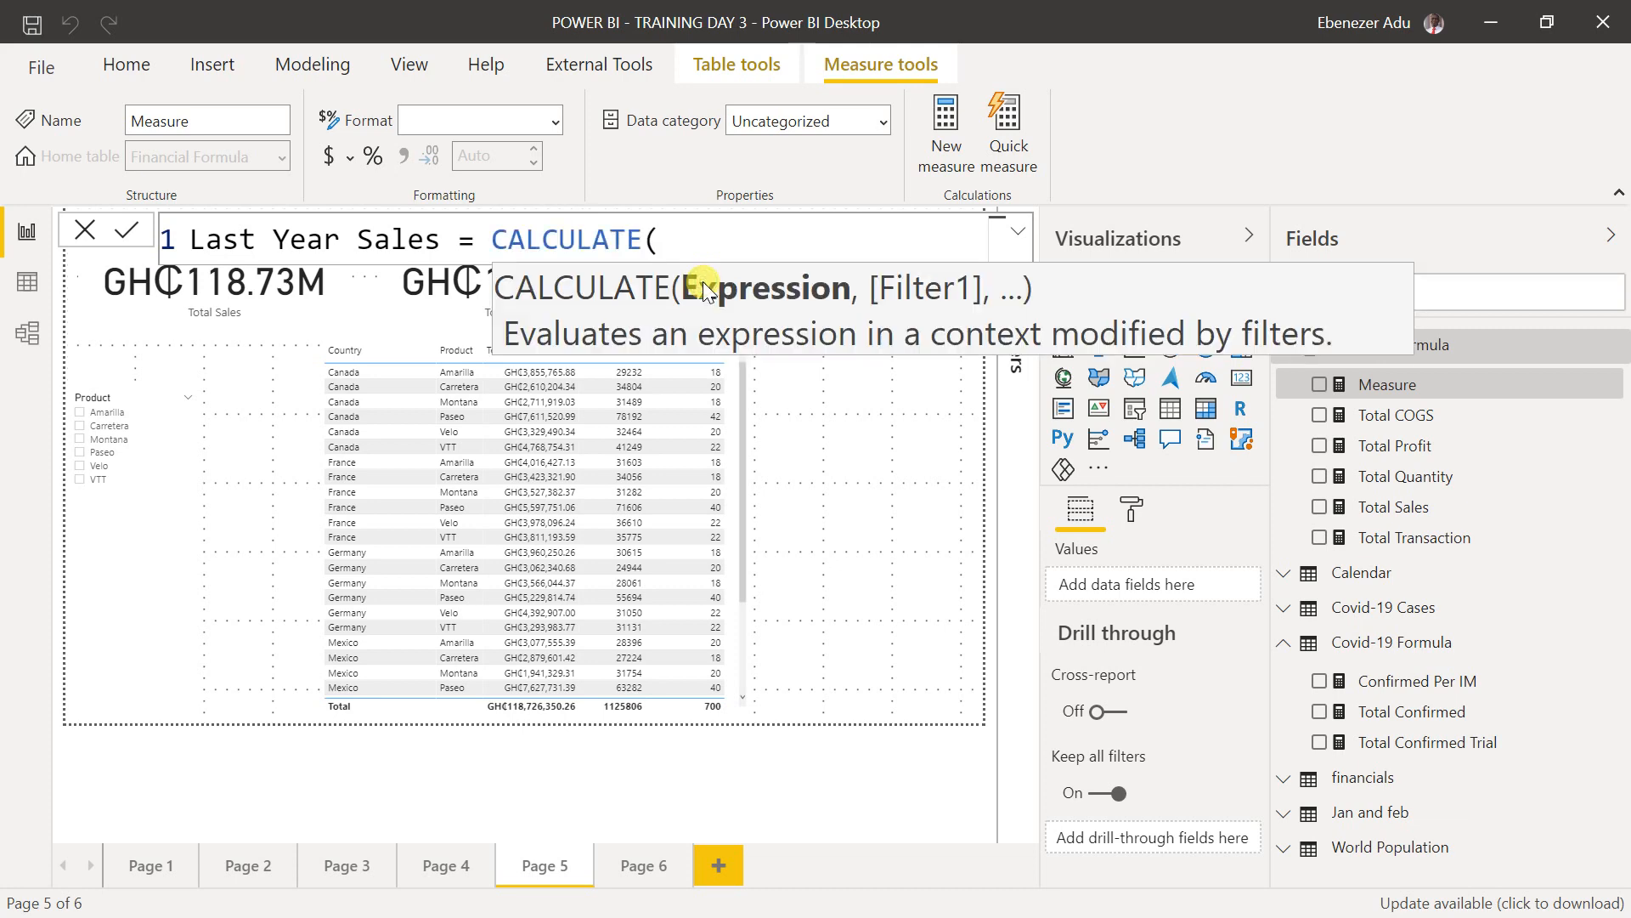
pyautogui.write('tota')
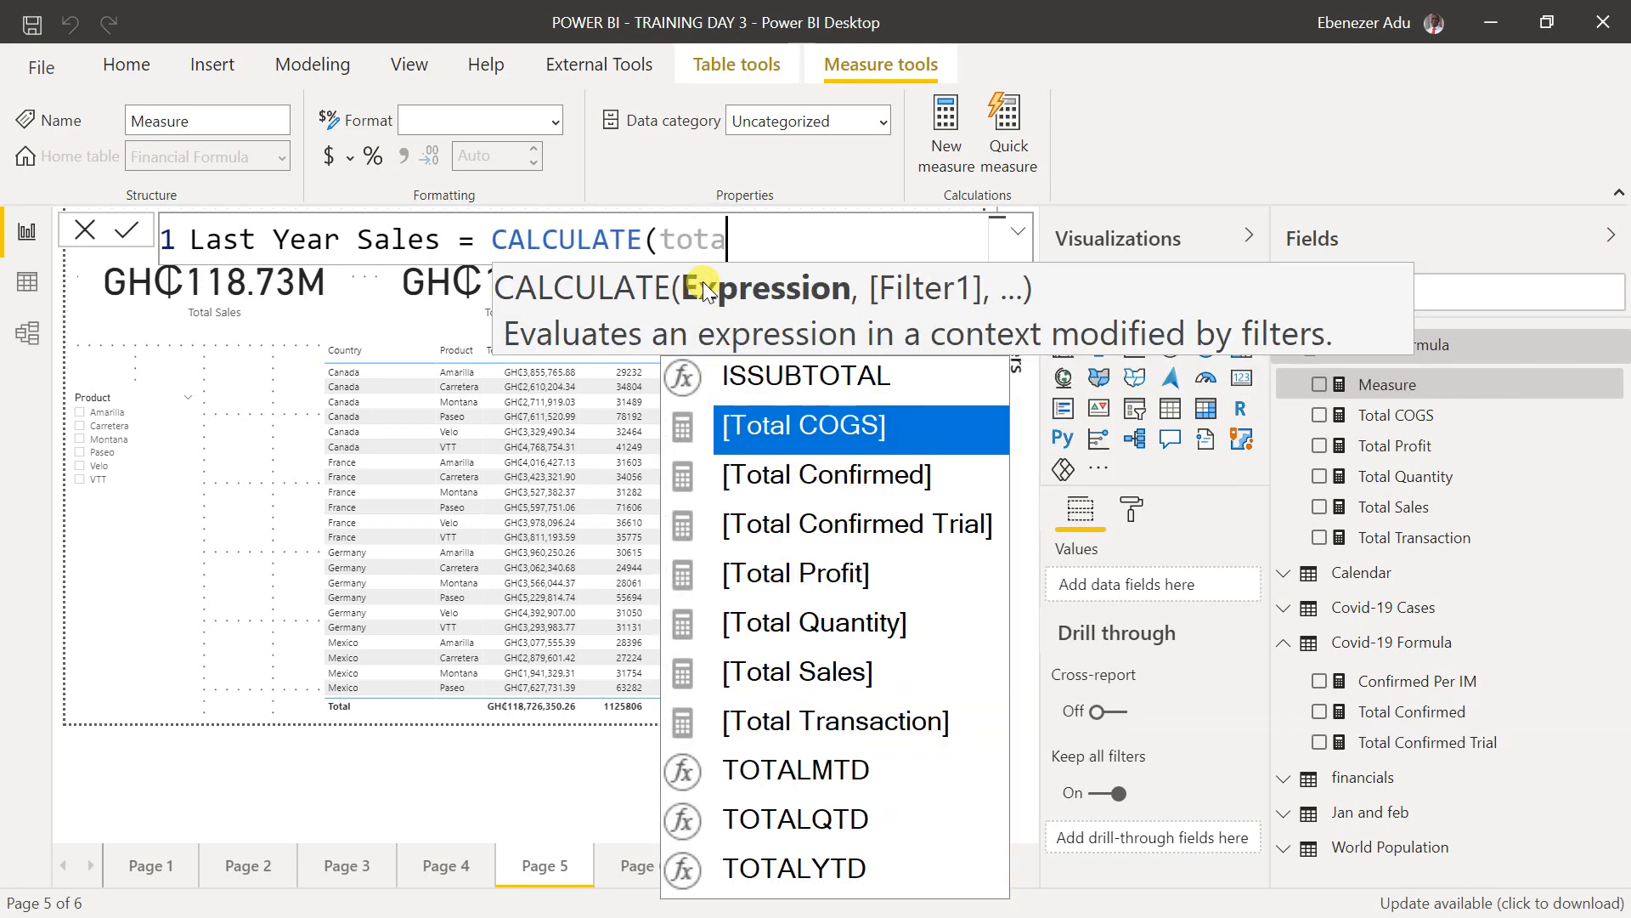
pyautogui.click(843, 686)
pyautogui.click(843, 686)
pyautogui.write(',')
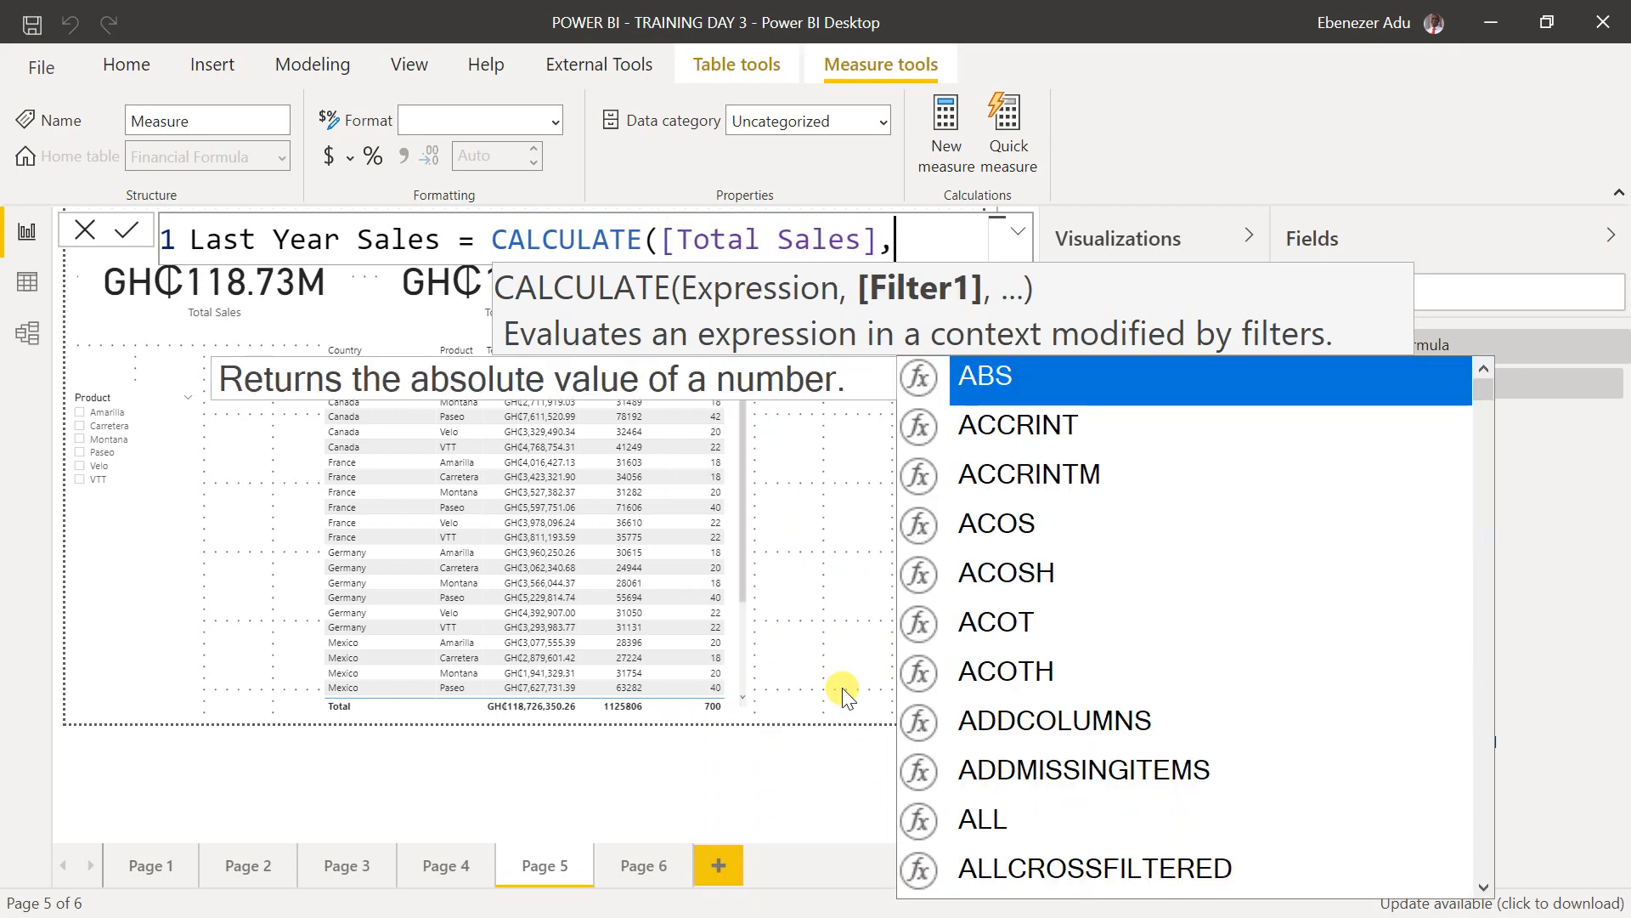
# - Try PREVIOUSYEAR as the filter argument of CALCULATE, look through its date columns, and remove the function again
pyautogui.write('pre')
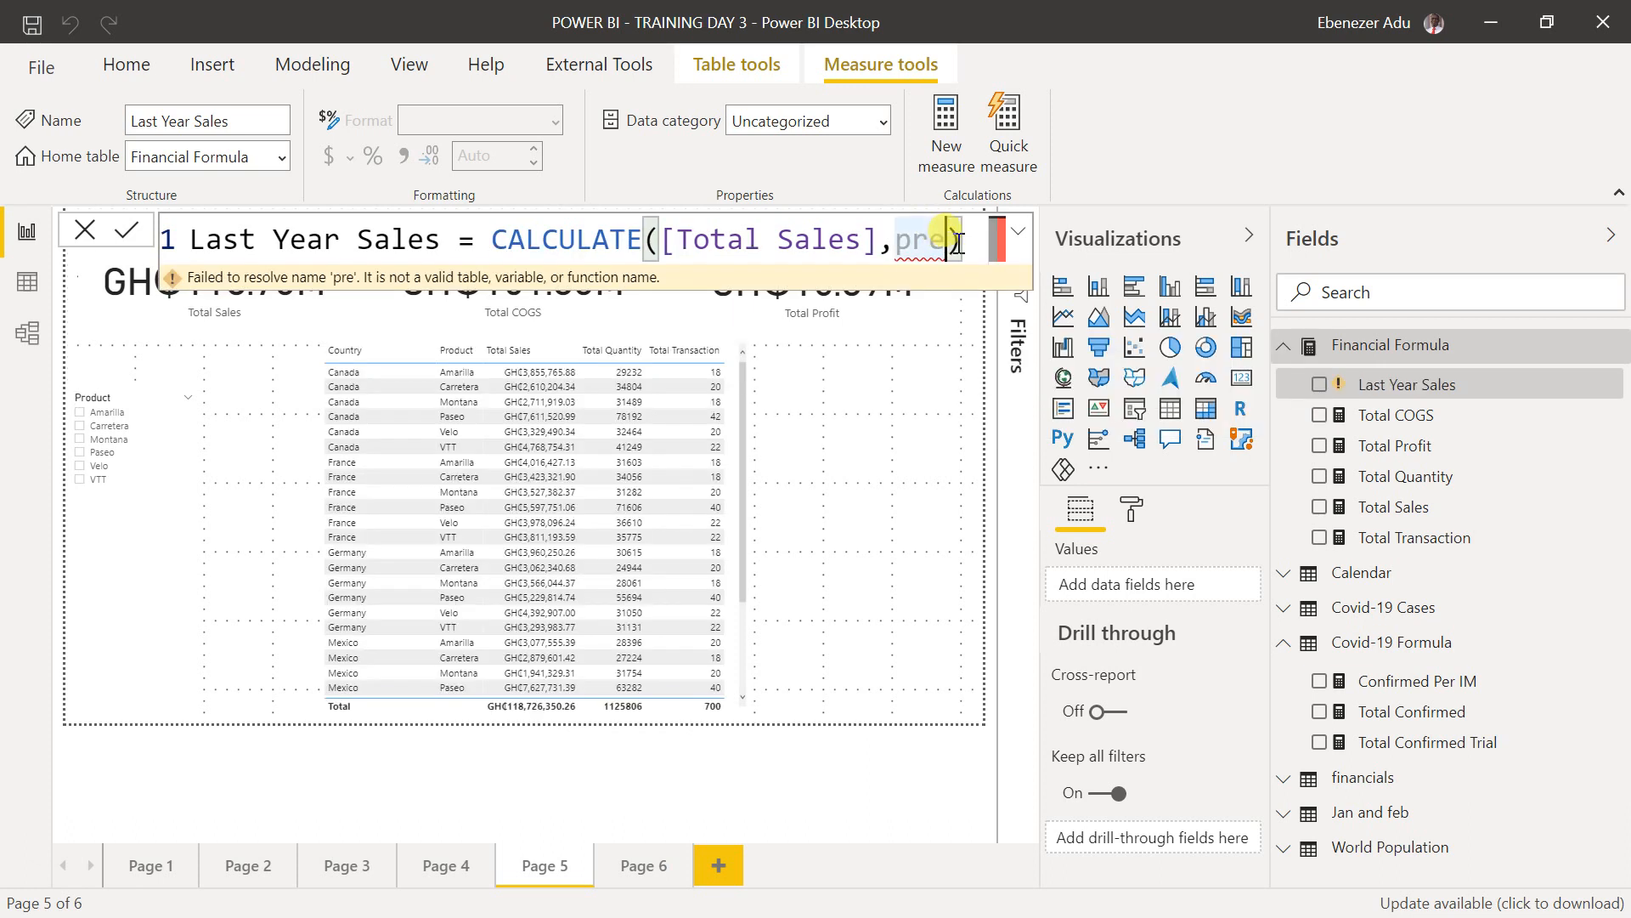
pyautogui.write('vi')
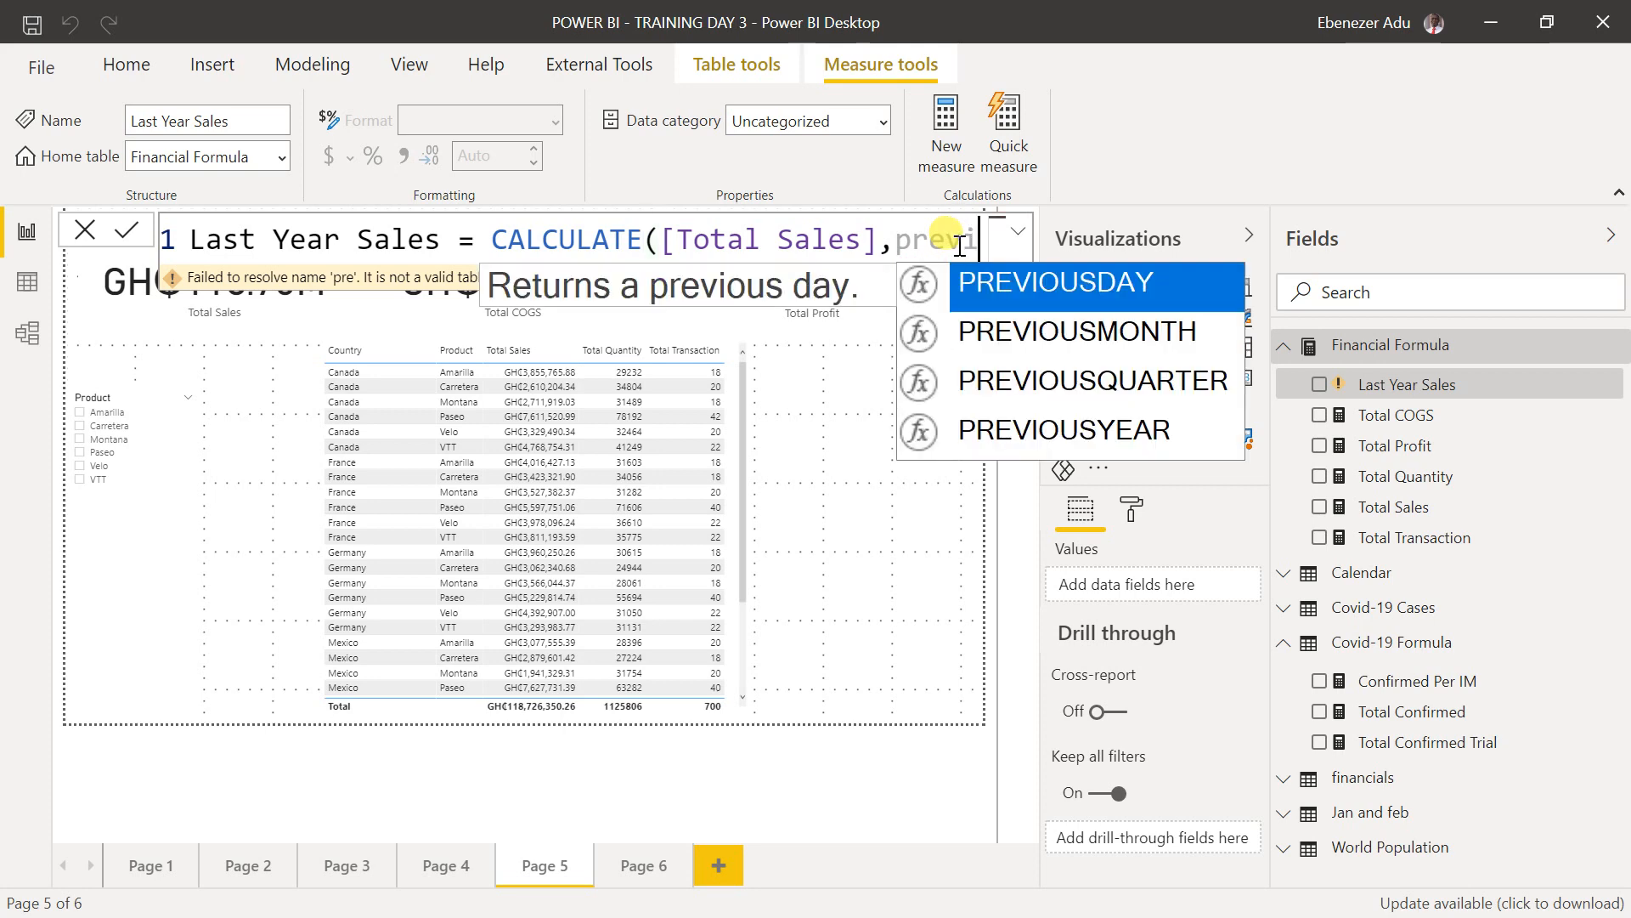
pyautogui.click(1096, 433)
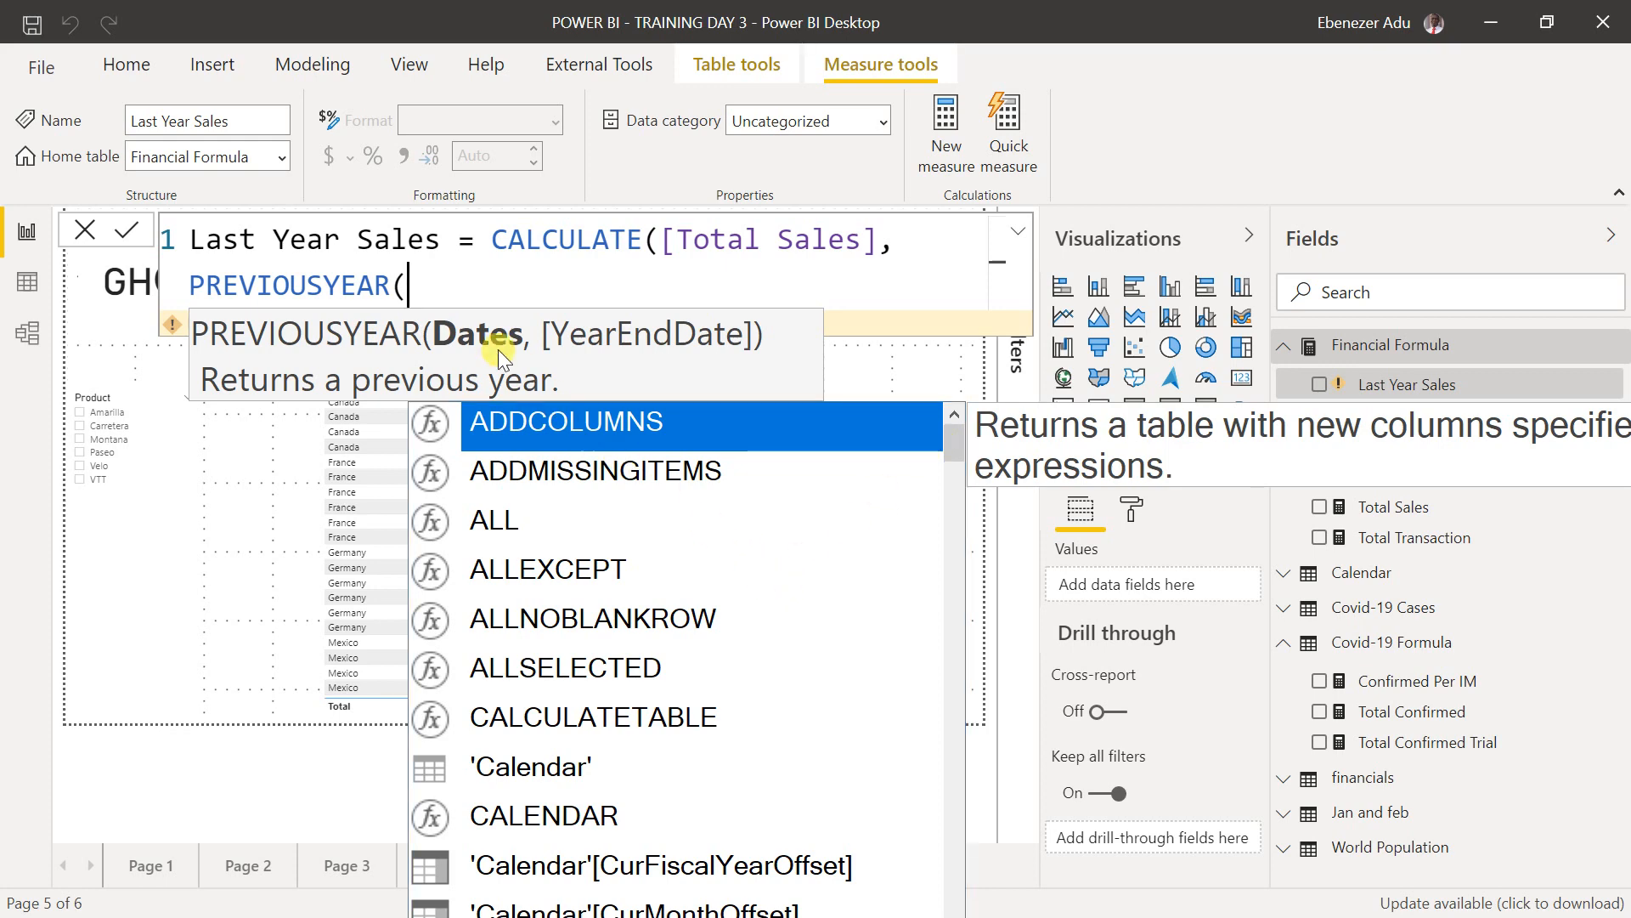
pyautogui.scroll(-3, 578, 553)
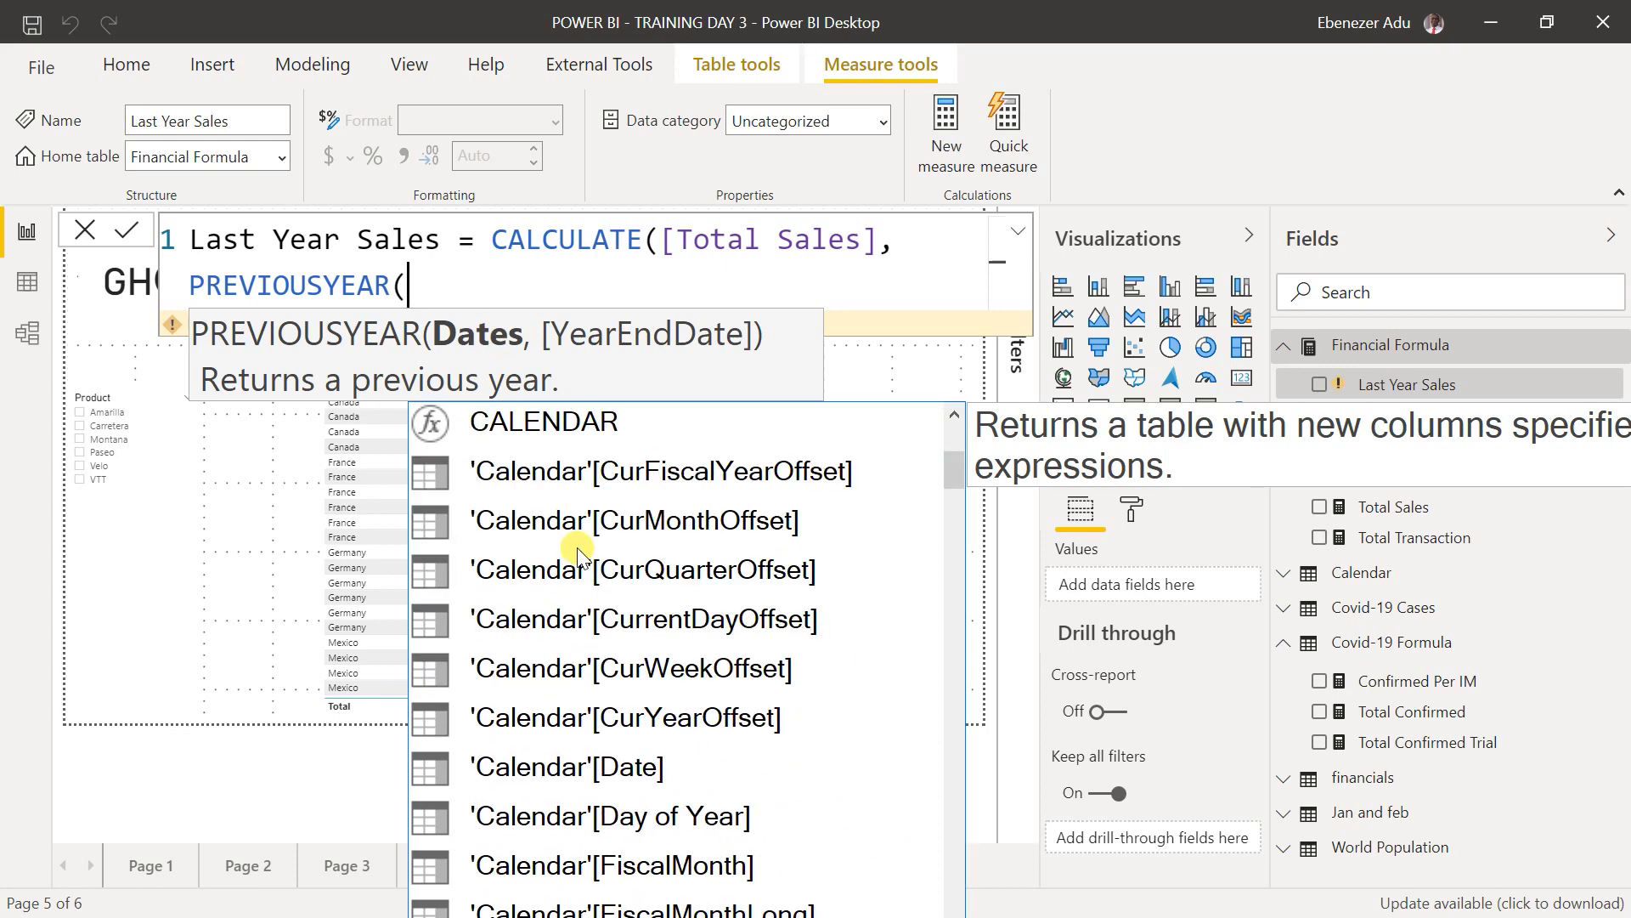
pyautogui.scroll(2, 578, 552)
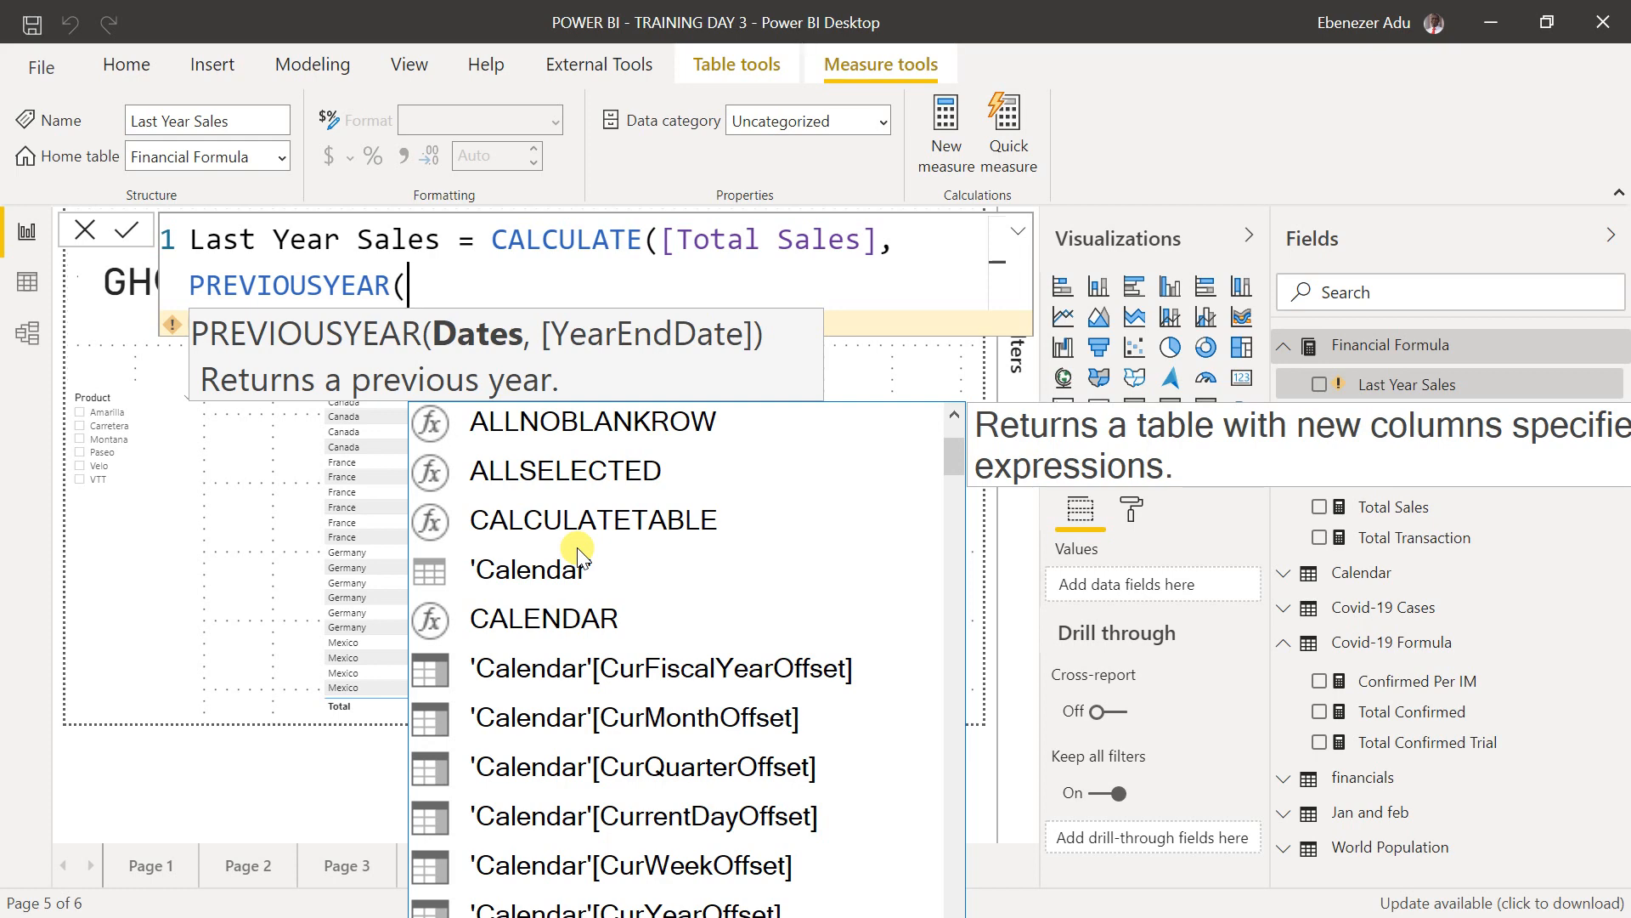
pyautogui.moveTo(410, 286); pyautogui.dragTo(187, 289)
pyautogui.press('BackSpace')
pyautogui.press('BackSpace')
# - Complete and commit the Last Year Sales formula with DATEADD('Calendar'[Date],-1,YEAR) as the CALCULATE filter
pyautogui.write('date')
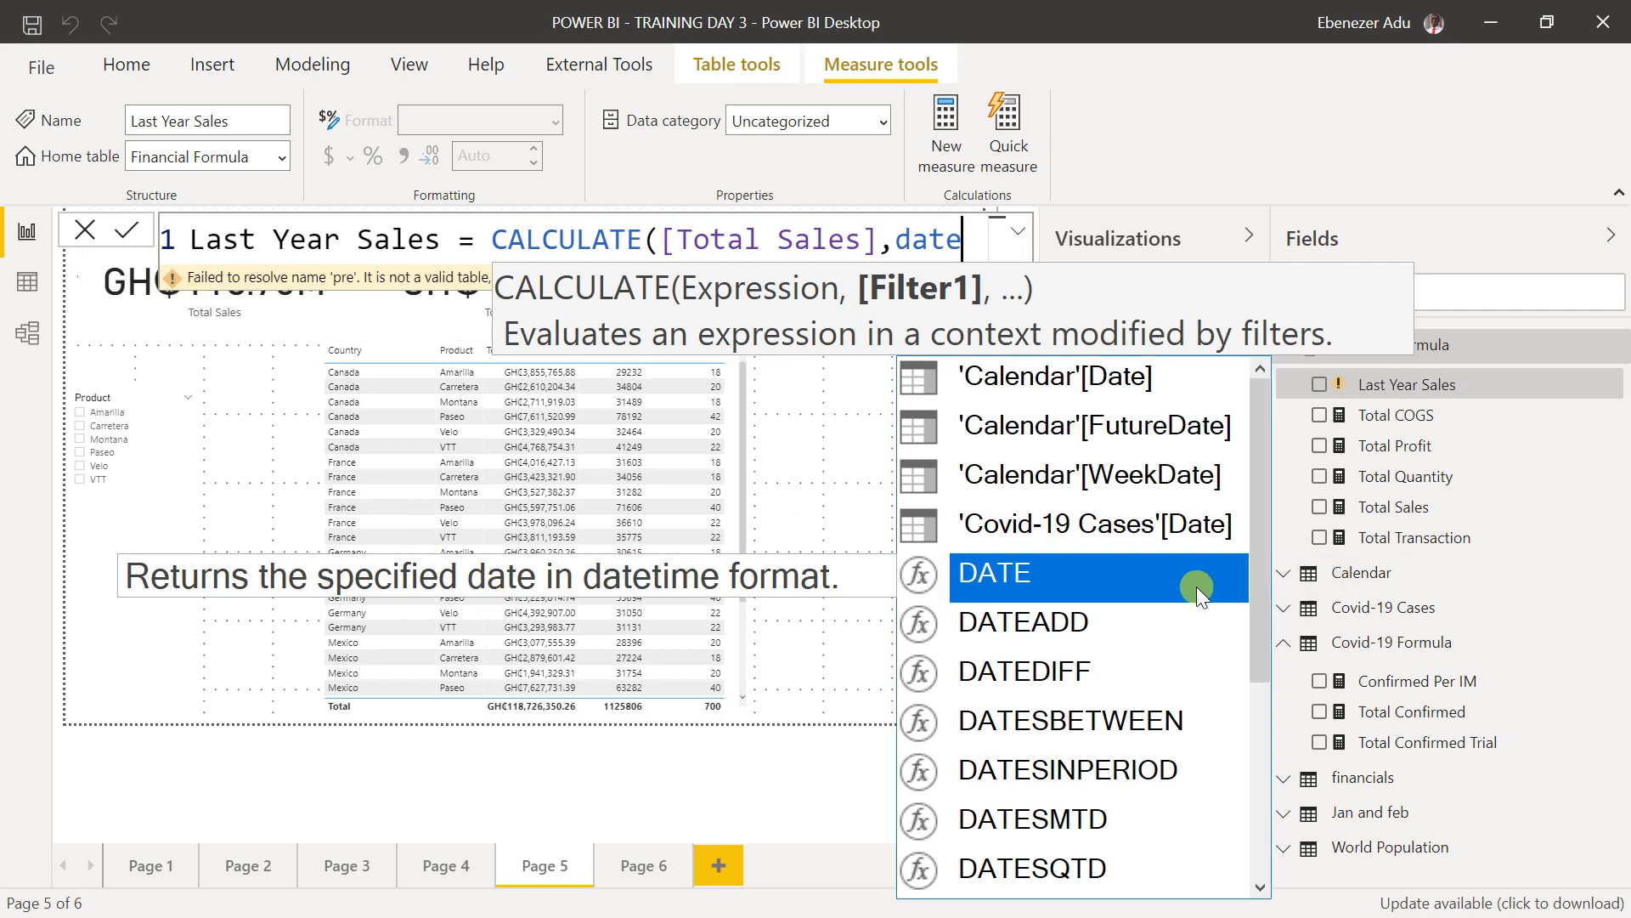
pyautogui.doubleClick(1130, 623)
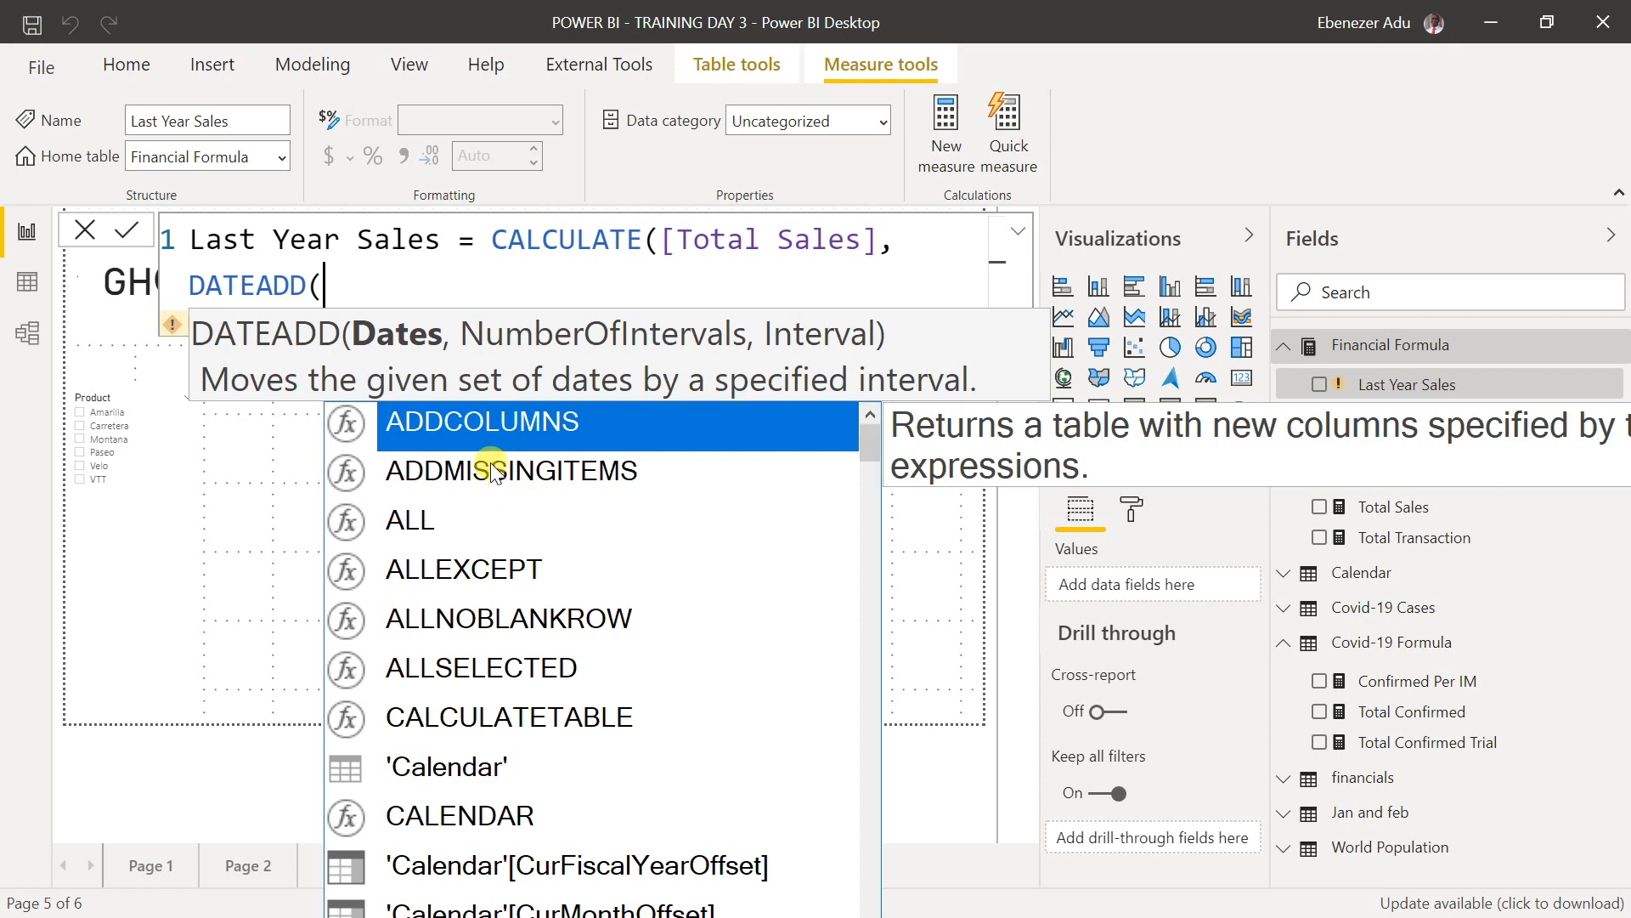
pyautogui.write('cal')
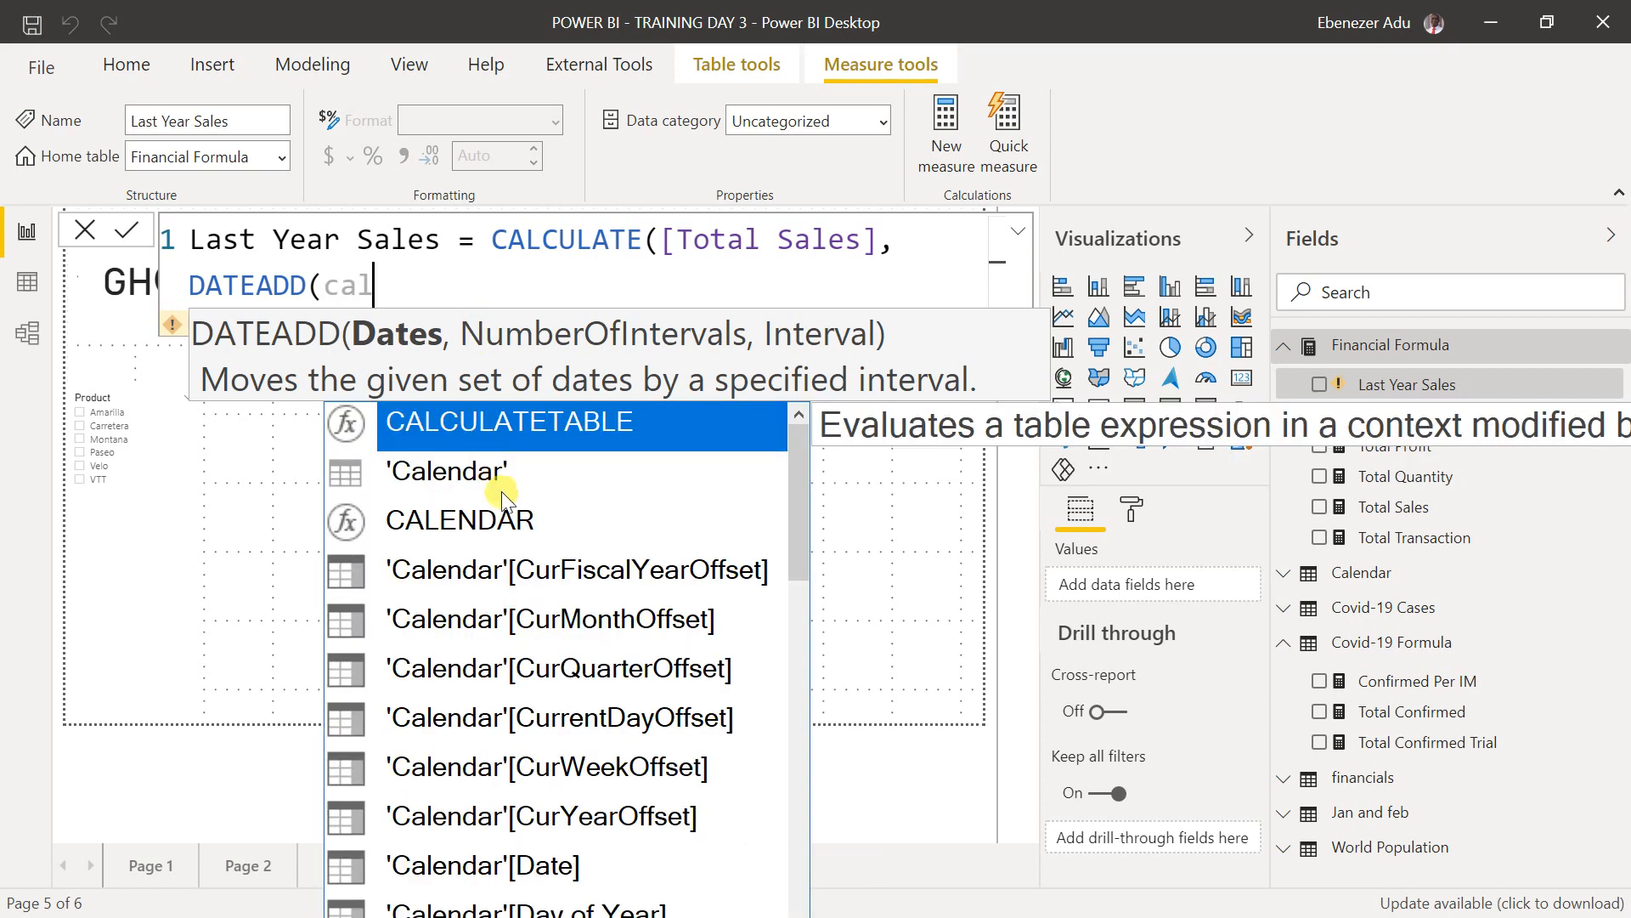
pyautogui.doubleClick(510, 864)
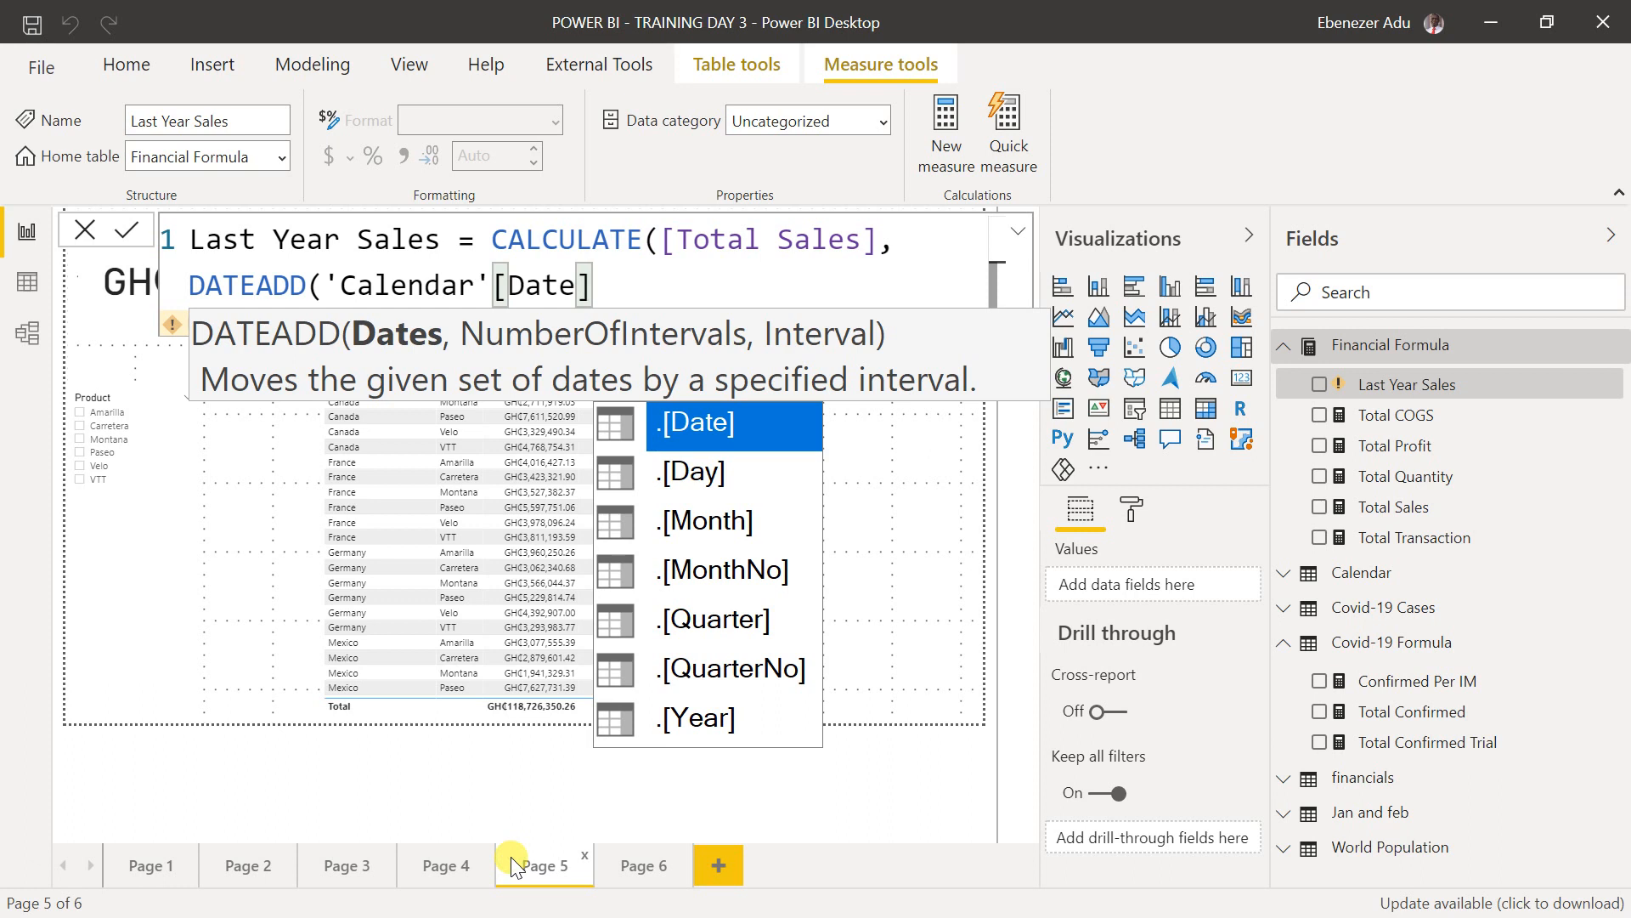
pyautogui.write(',')
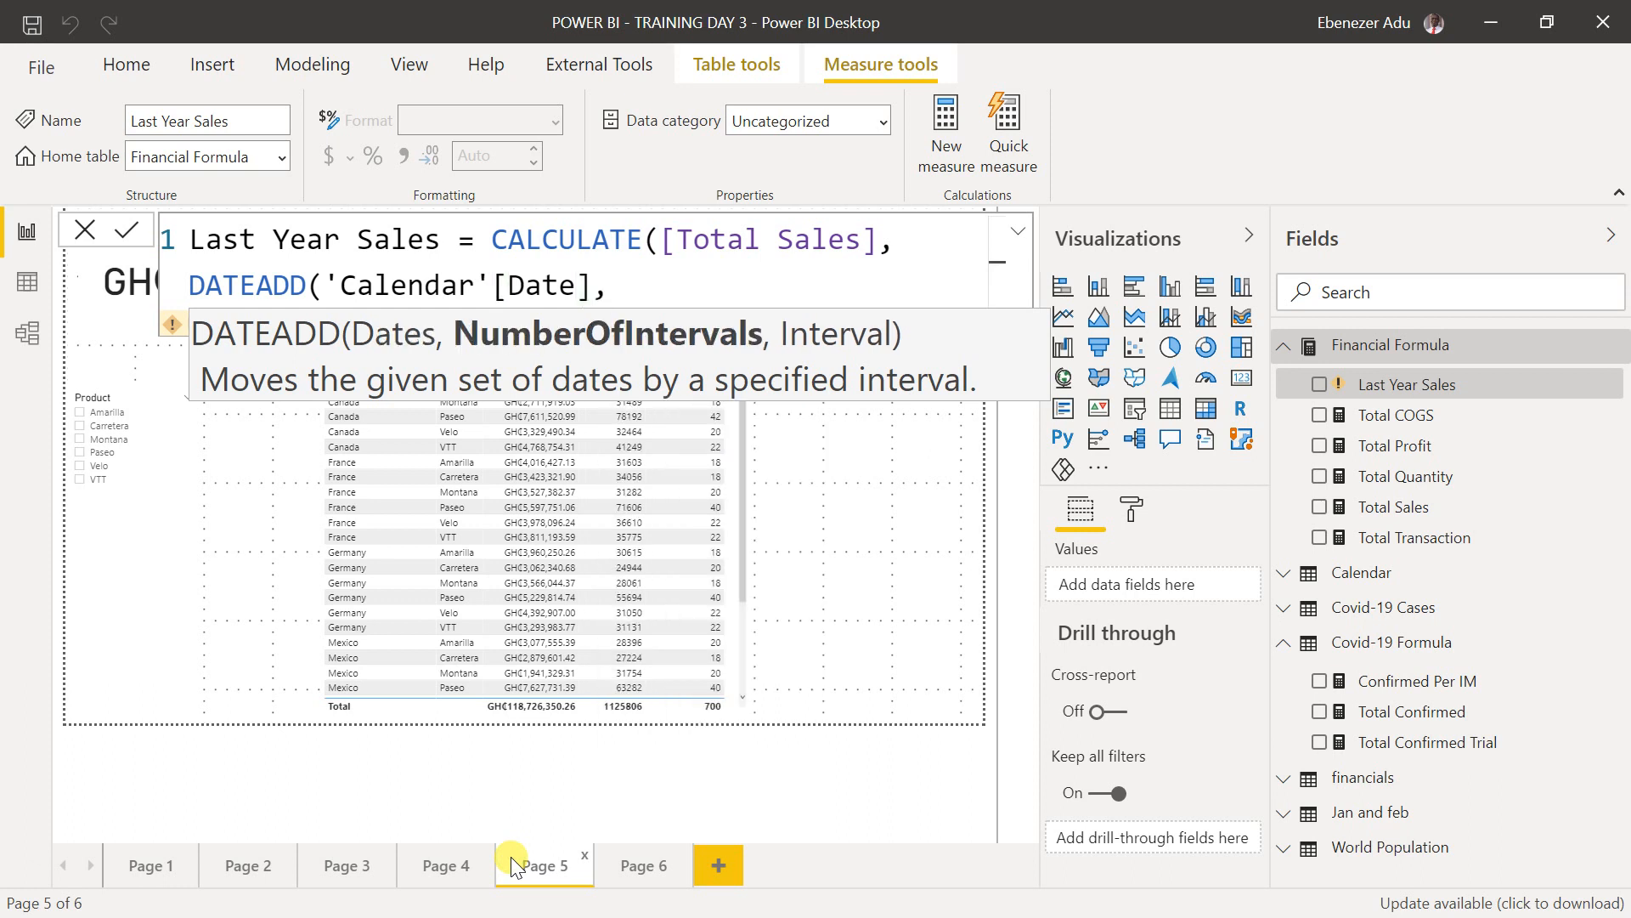
pyautogui.write('-1,')
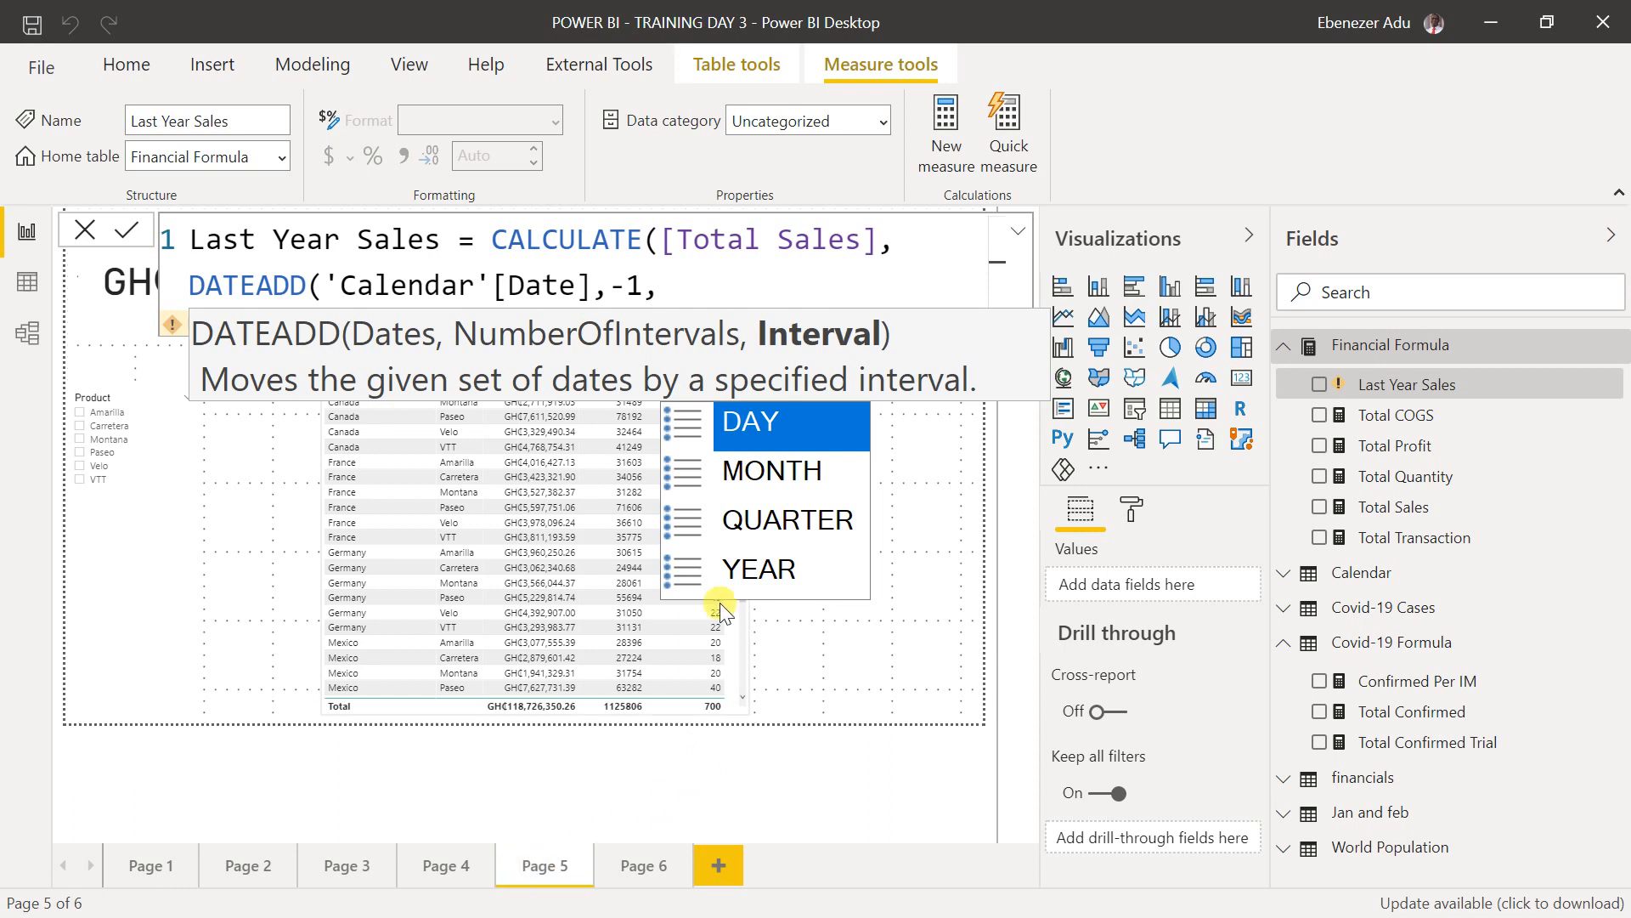
pyautogui.click(798, 578)
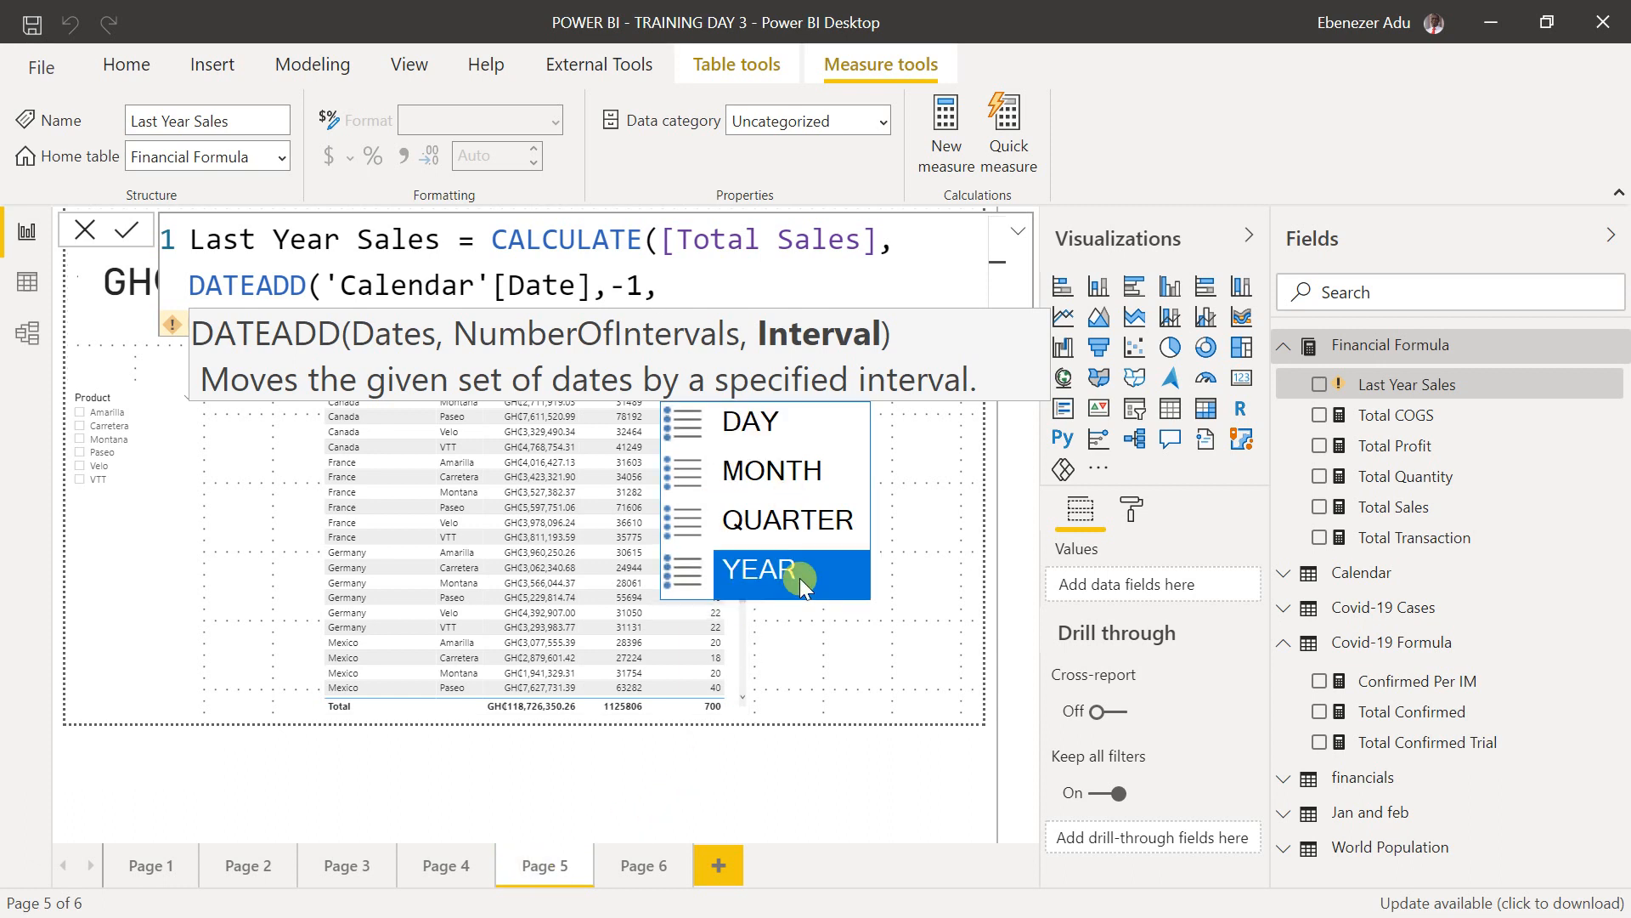
pyautogui.click(799, 578)
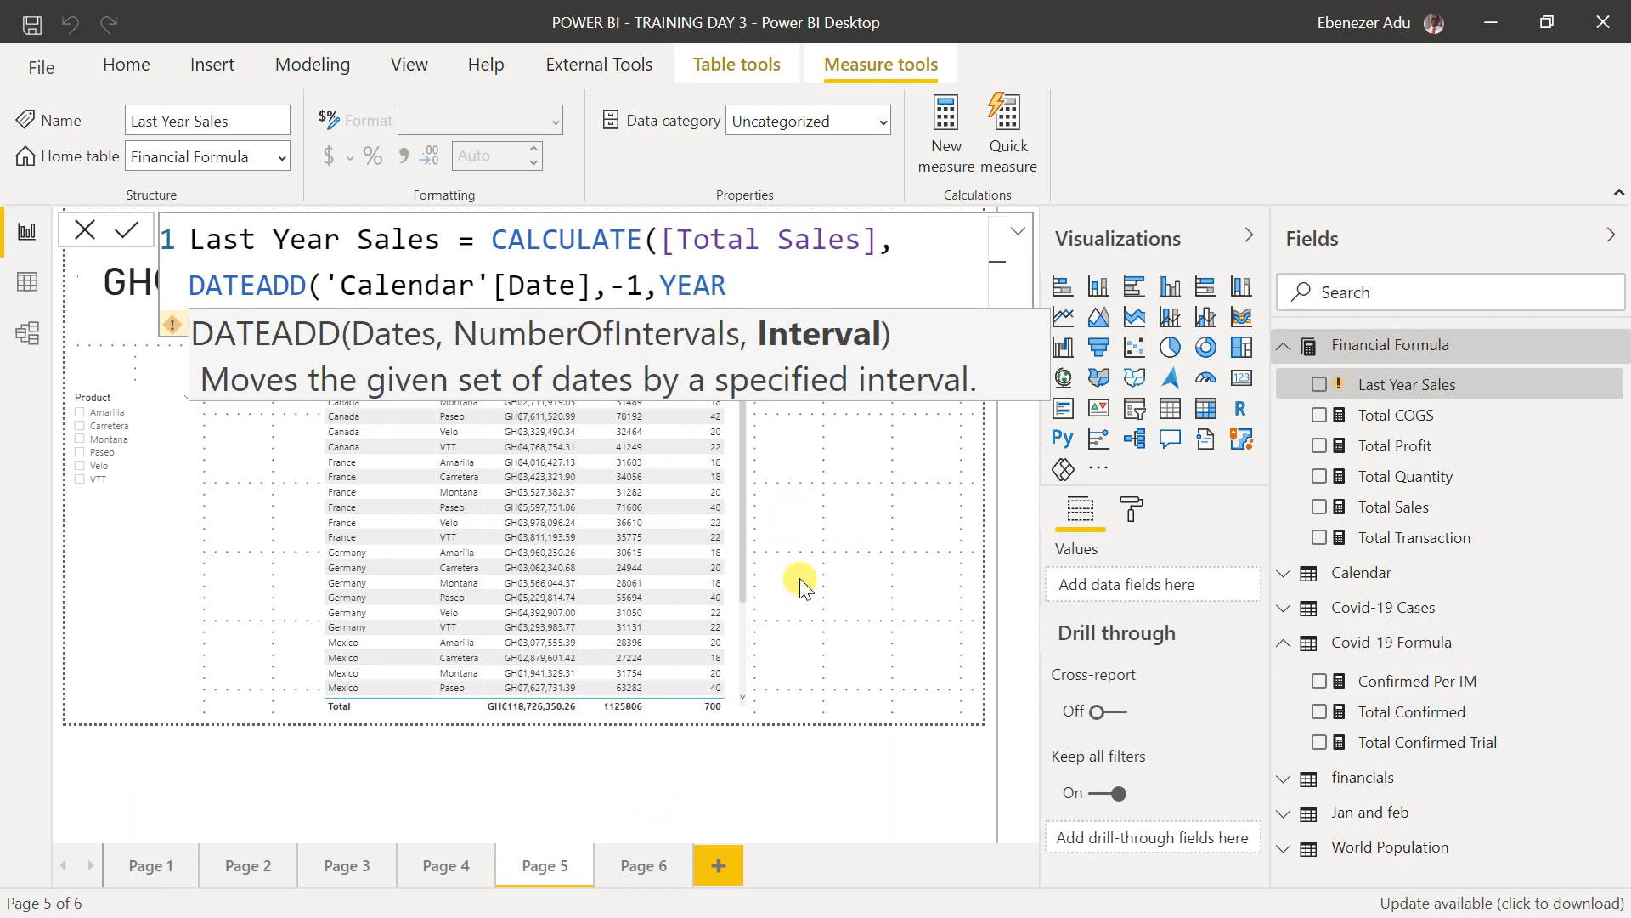
pyautogui.write(')')
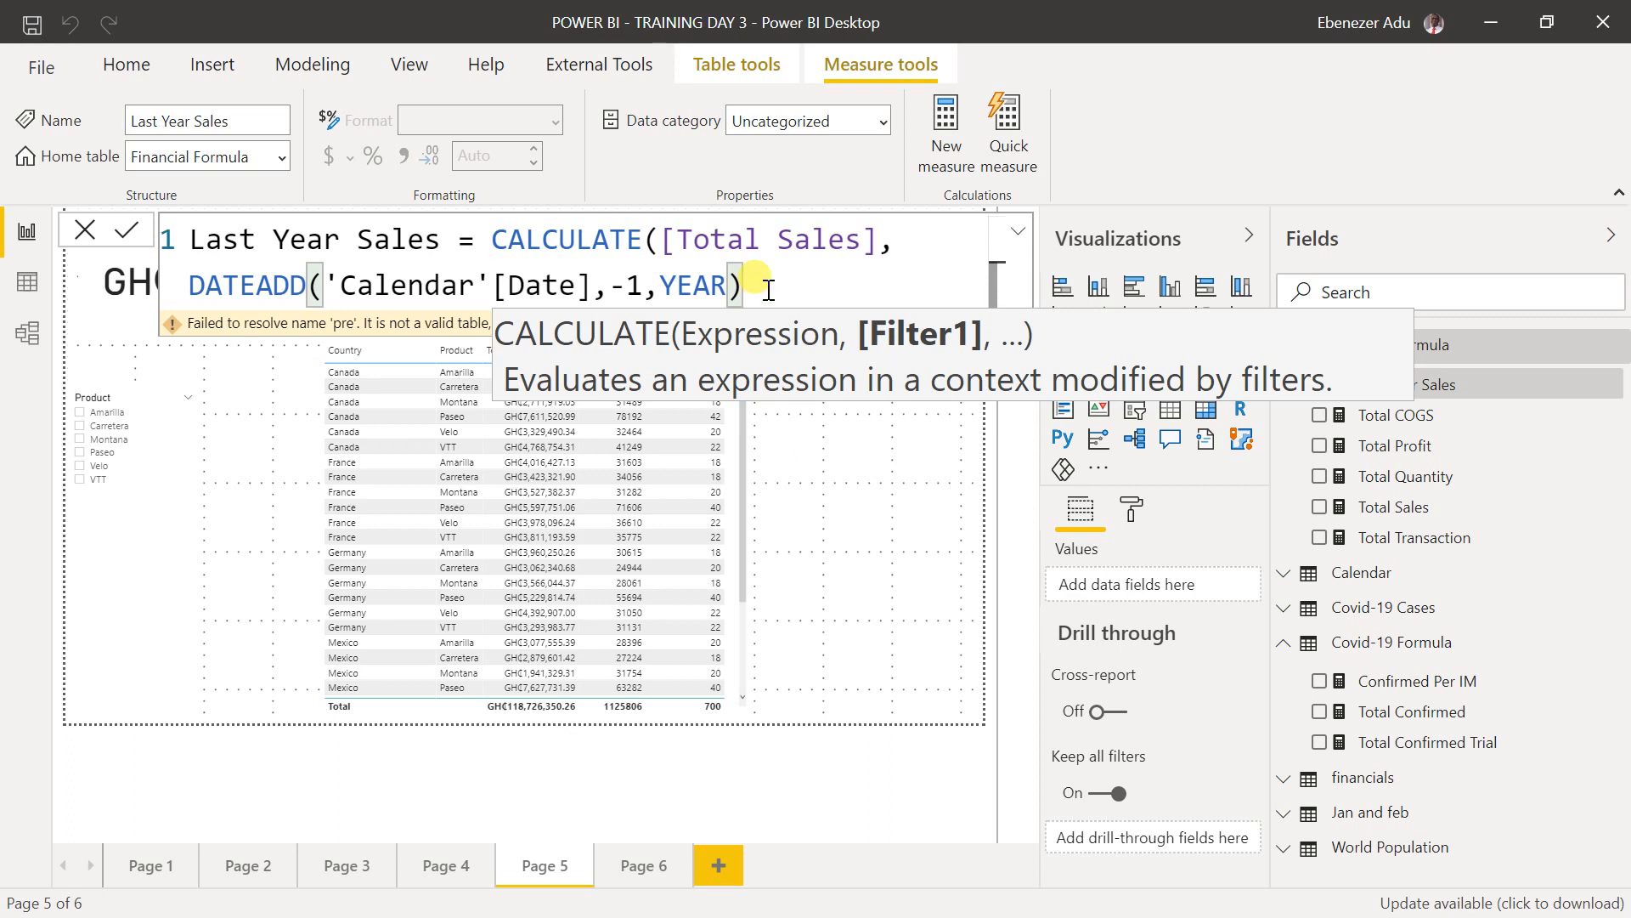
pyautogui.press('Return')
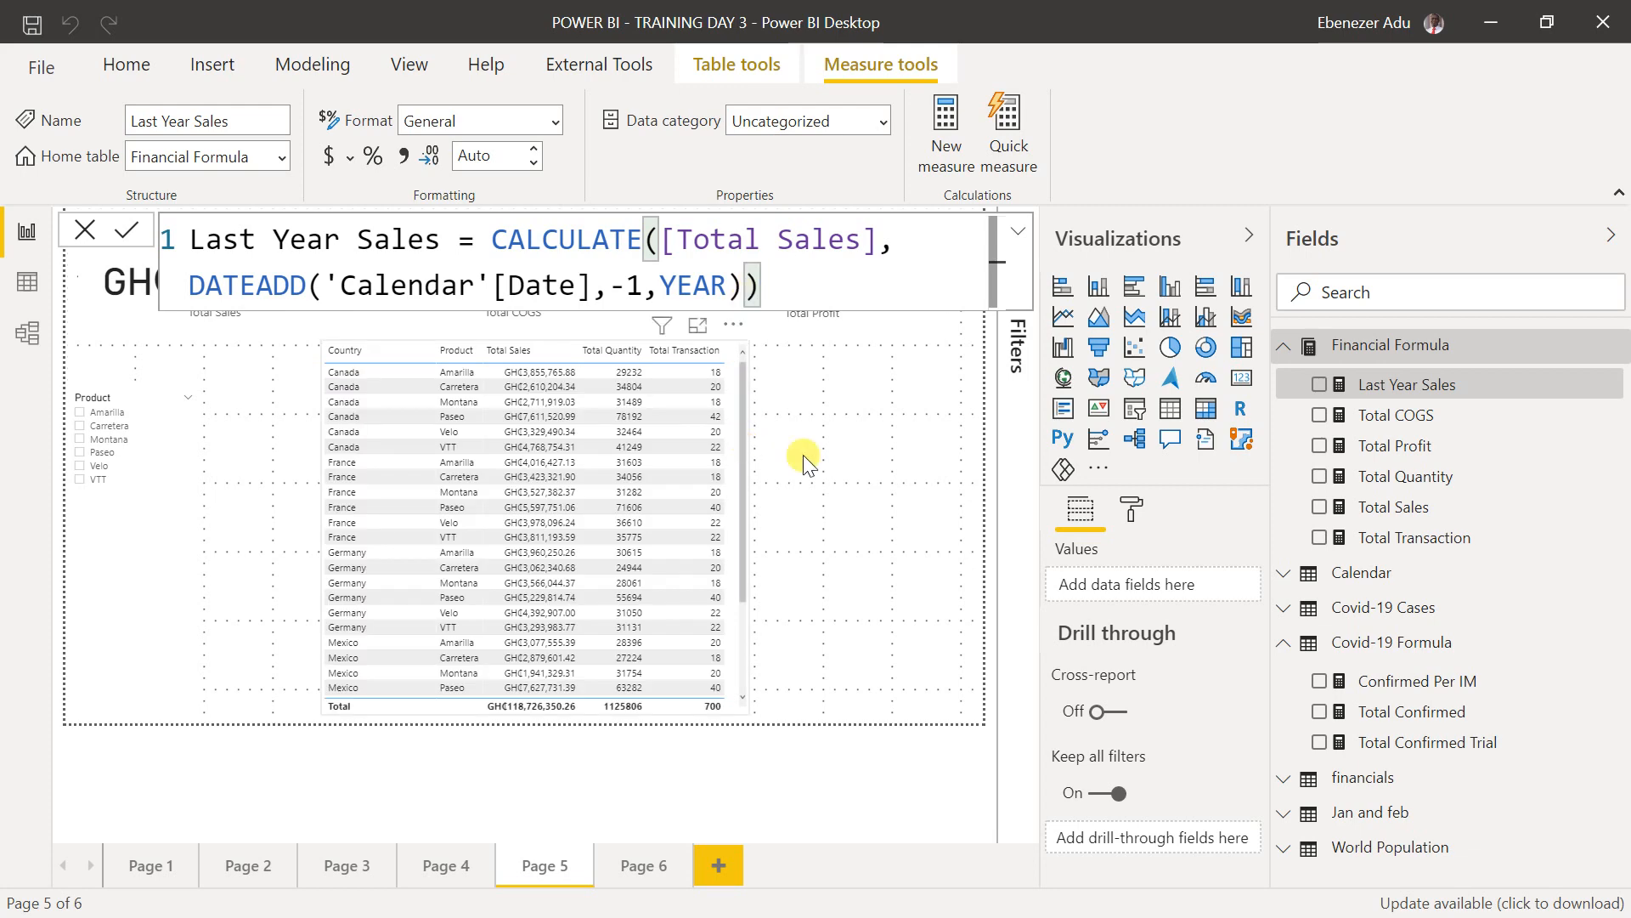
# - Add a card visual showing the Last Year Sales measure to Page 5 and shrink it to a small card
pyautogui.click(919, 454)
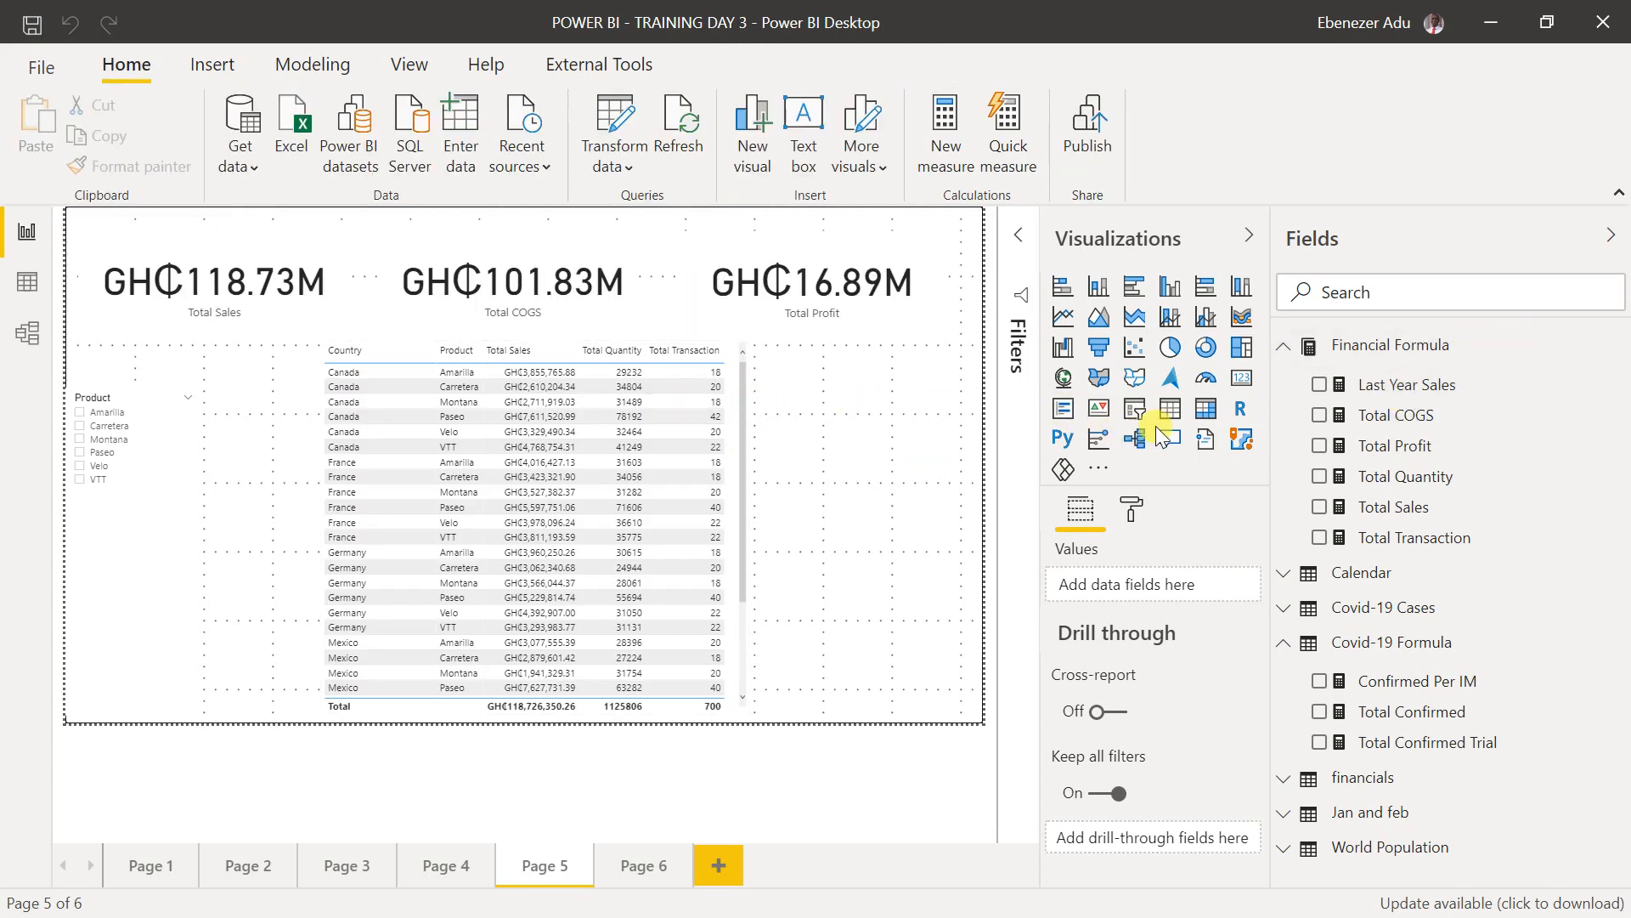
pyautogui.click(1242, 377)
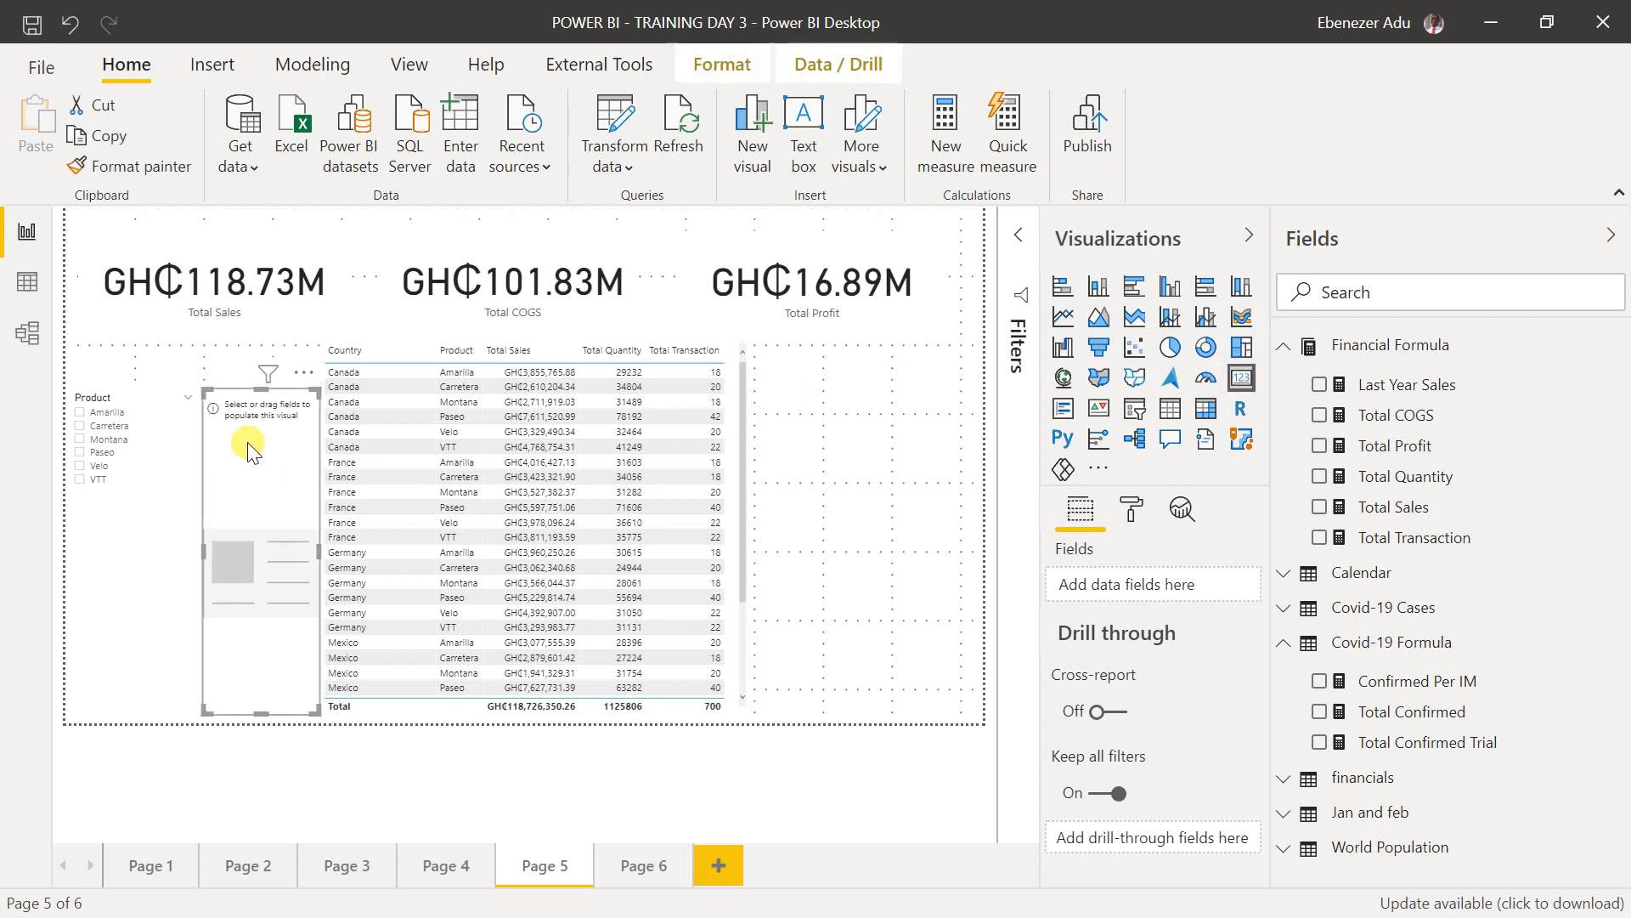
pyautogui.moveTo(203, 389); pyautogui.dragTo(91, 633)
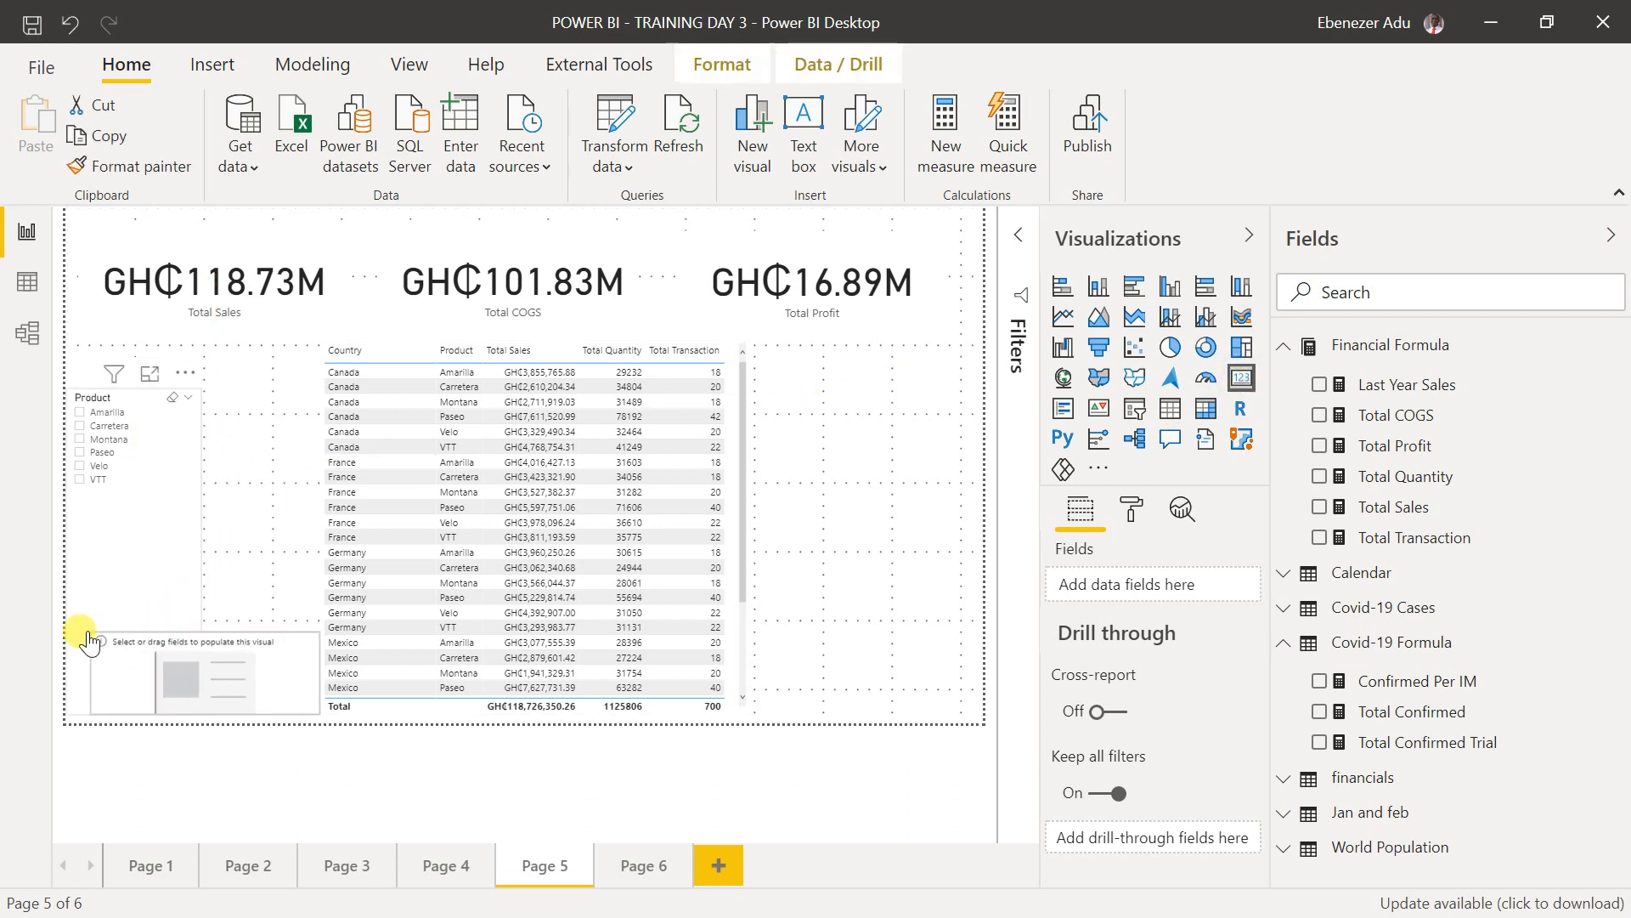
pyautogui.click(1317, 386)
pyautogui.moveTo(177, 649); pyautogui.dragTo(166, 324)
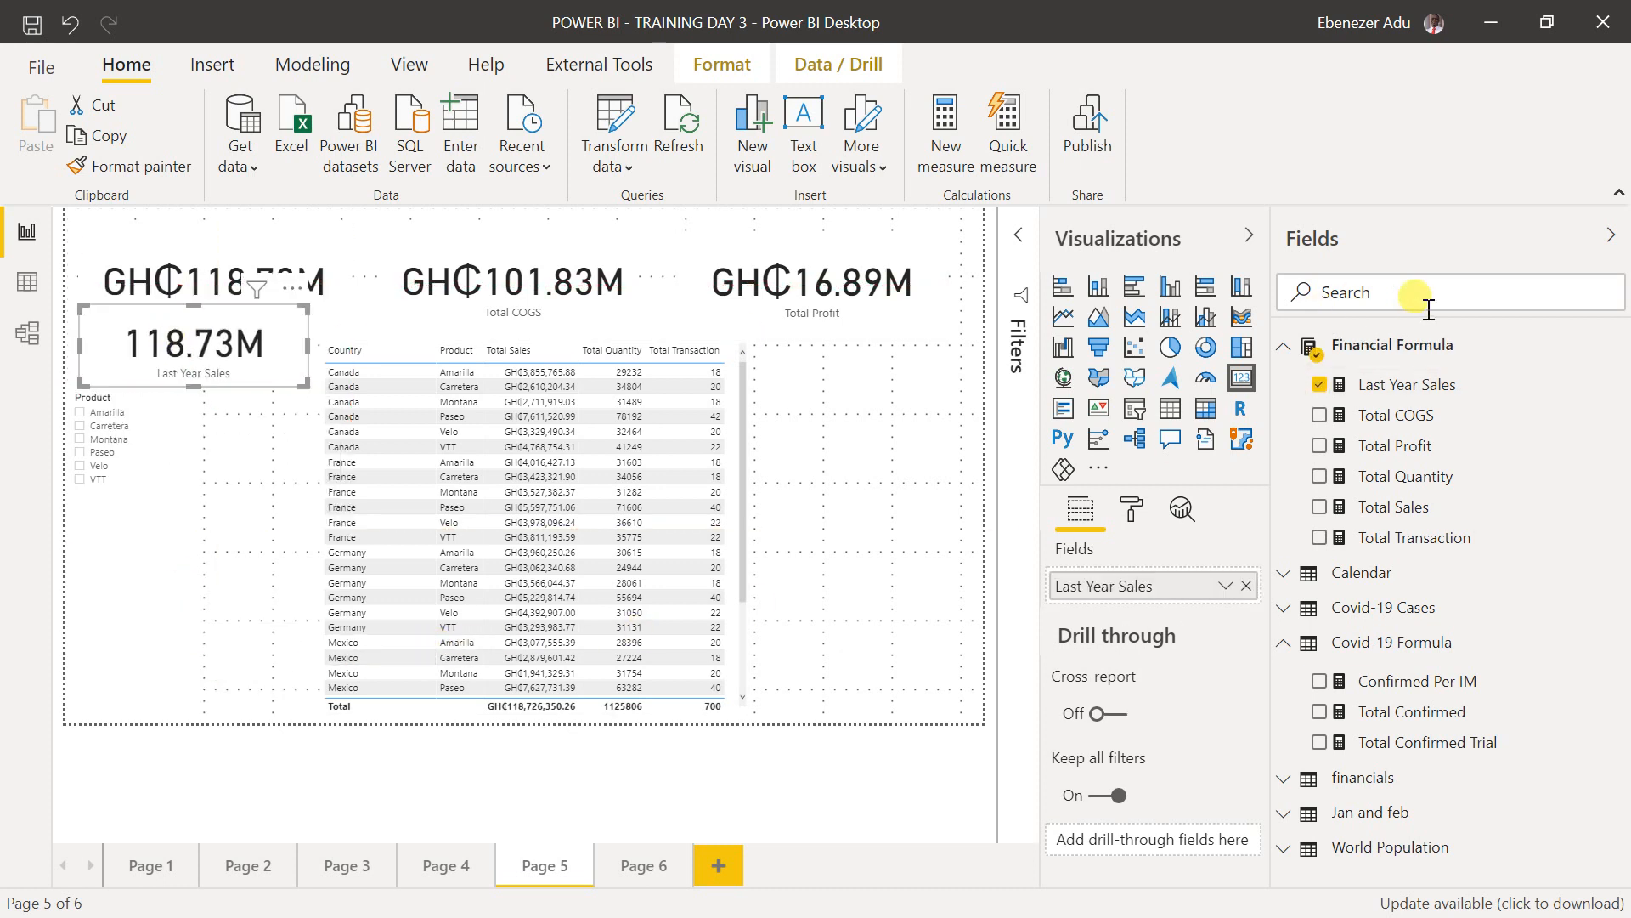
# - Format the Last Year Sales measure as GH₵ Akan (Ghana) currency
pyautogui.click(1398, 387)
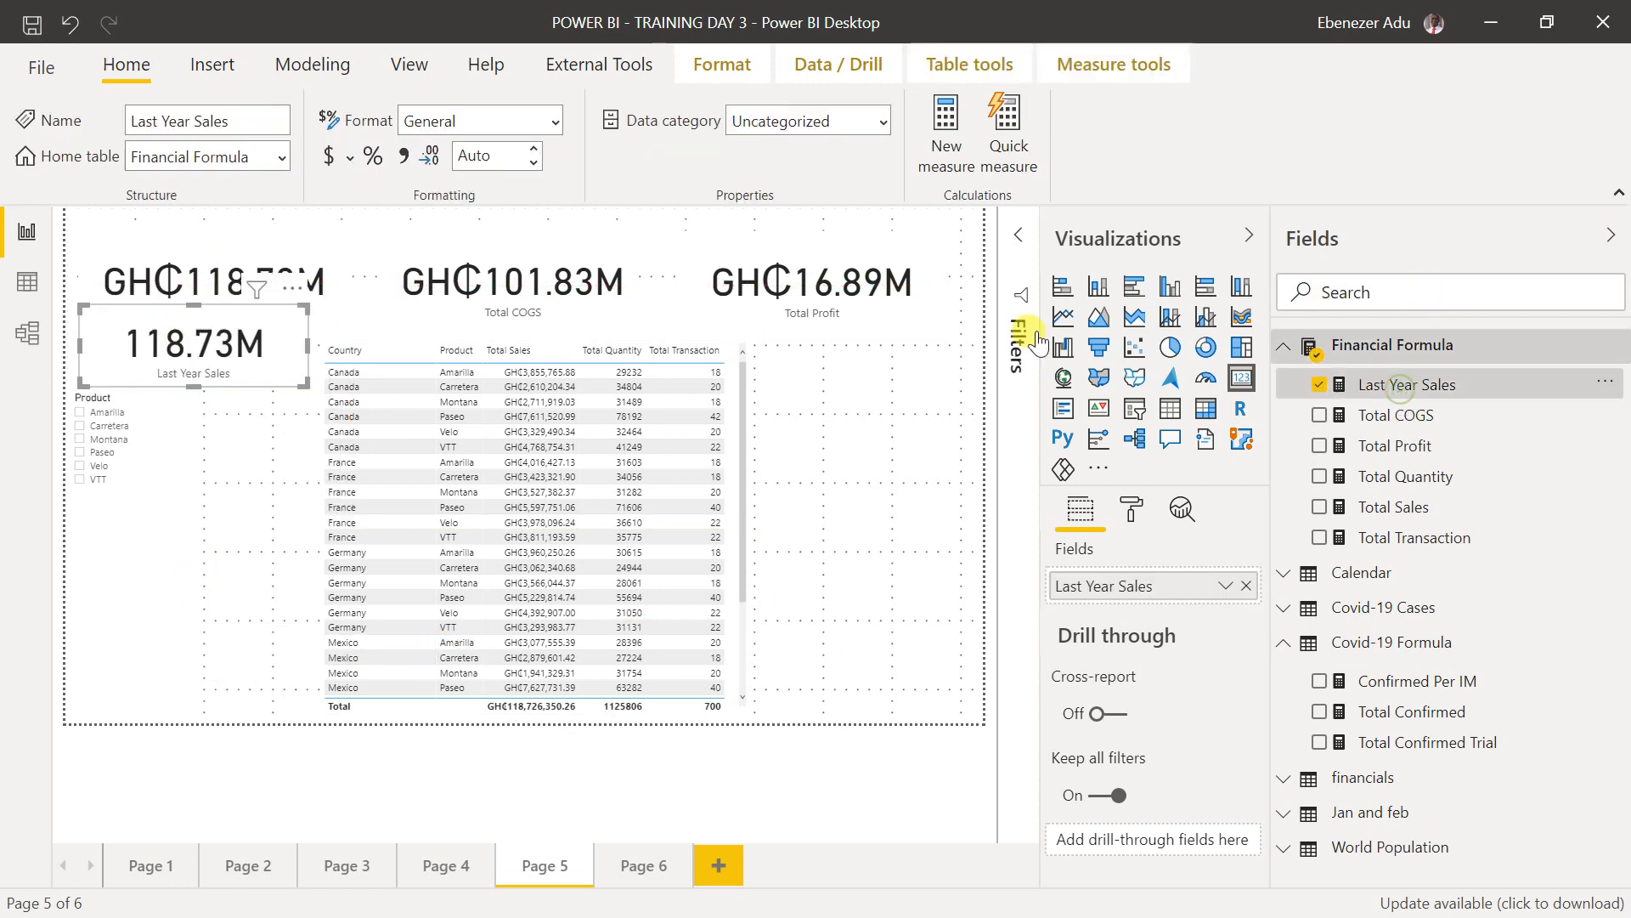
pyautogui.click(350, 165)
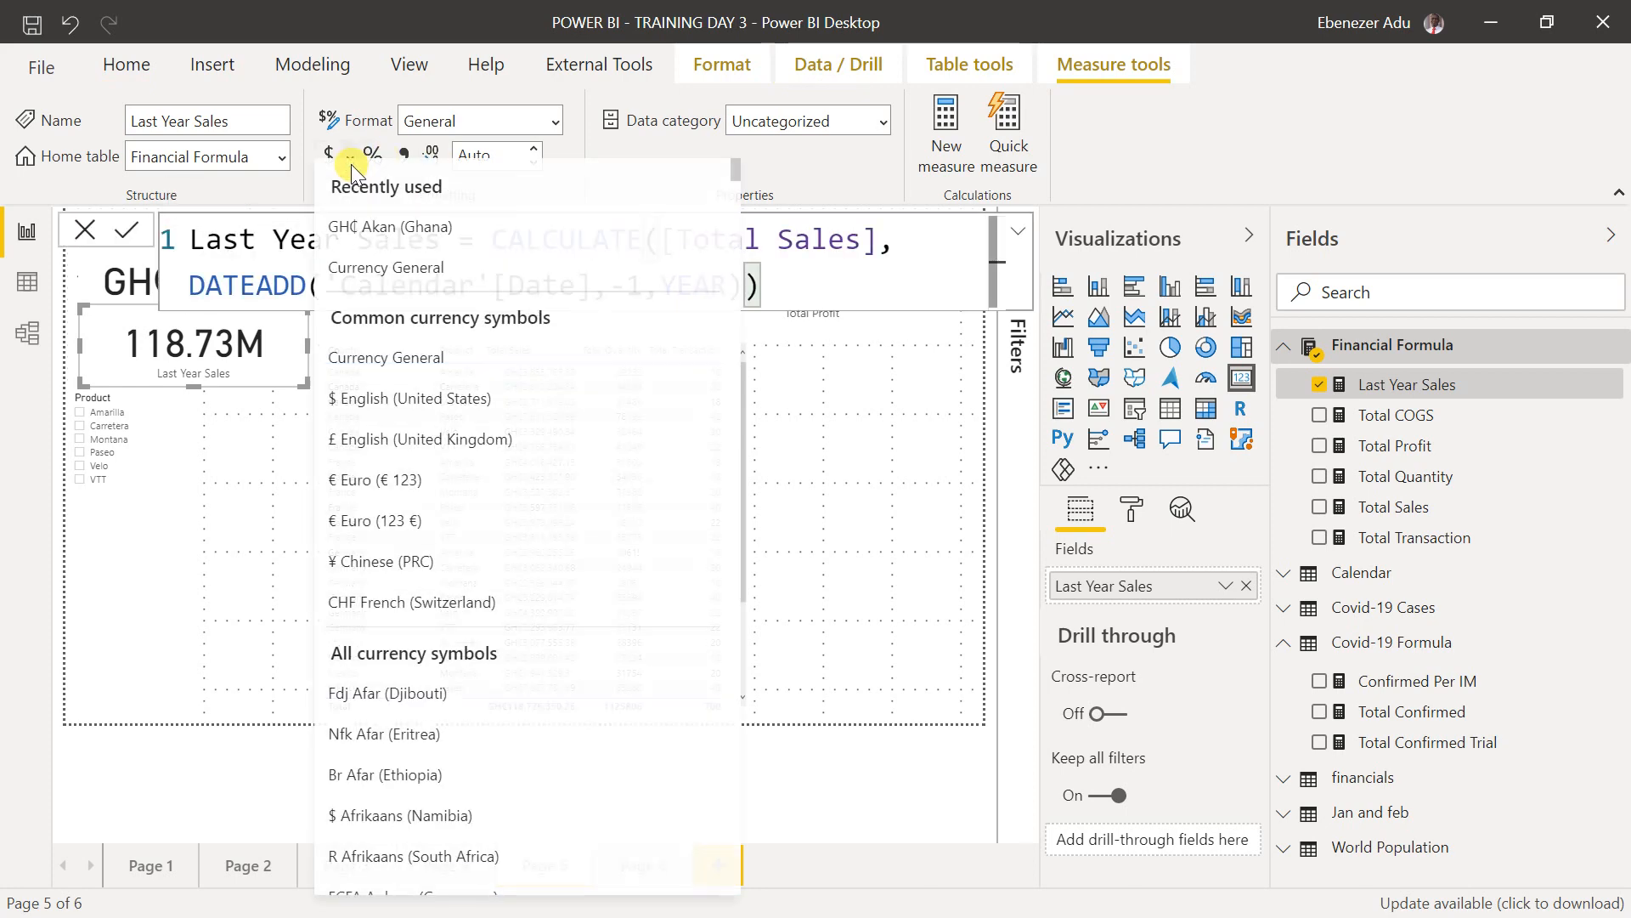
pyautogui.click(356, 242)
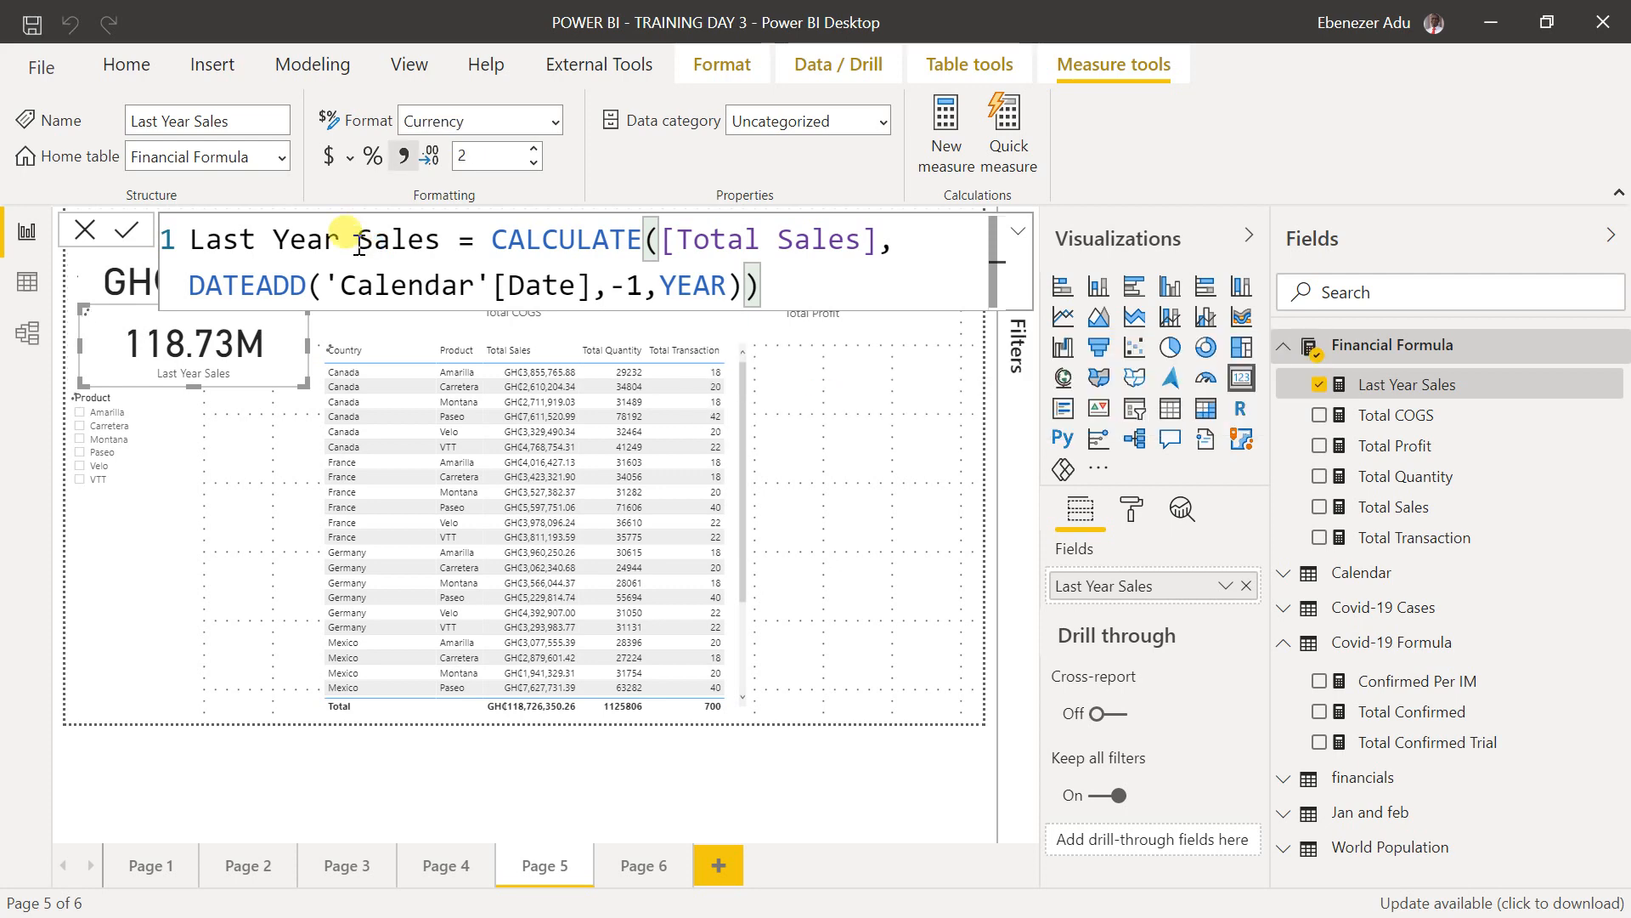
# - Place the Last Year Sales card directly beneath the Total Profit card and close the measure's formula editor
pyautogui.moveTo(289, 360); pyautogui.dragTo(921, 370)
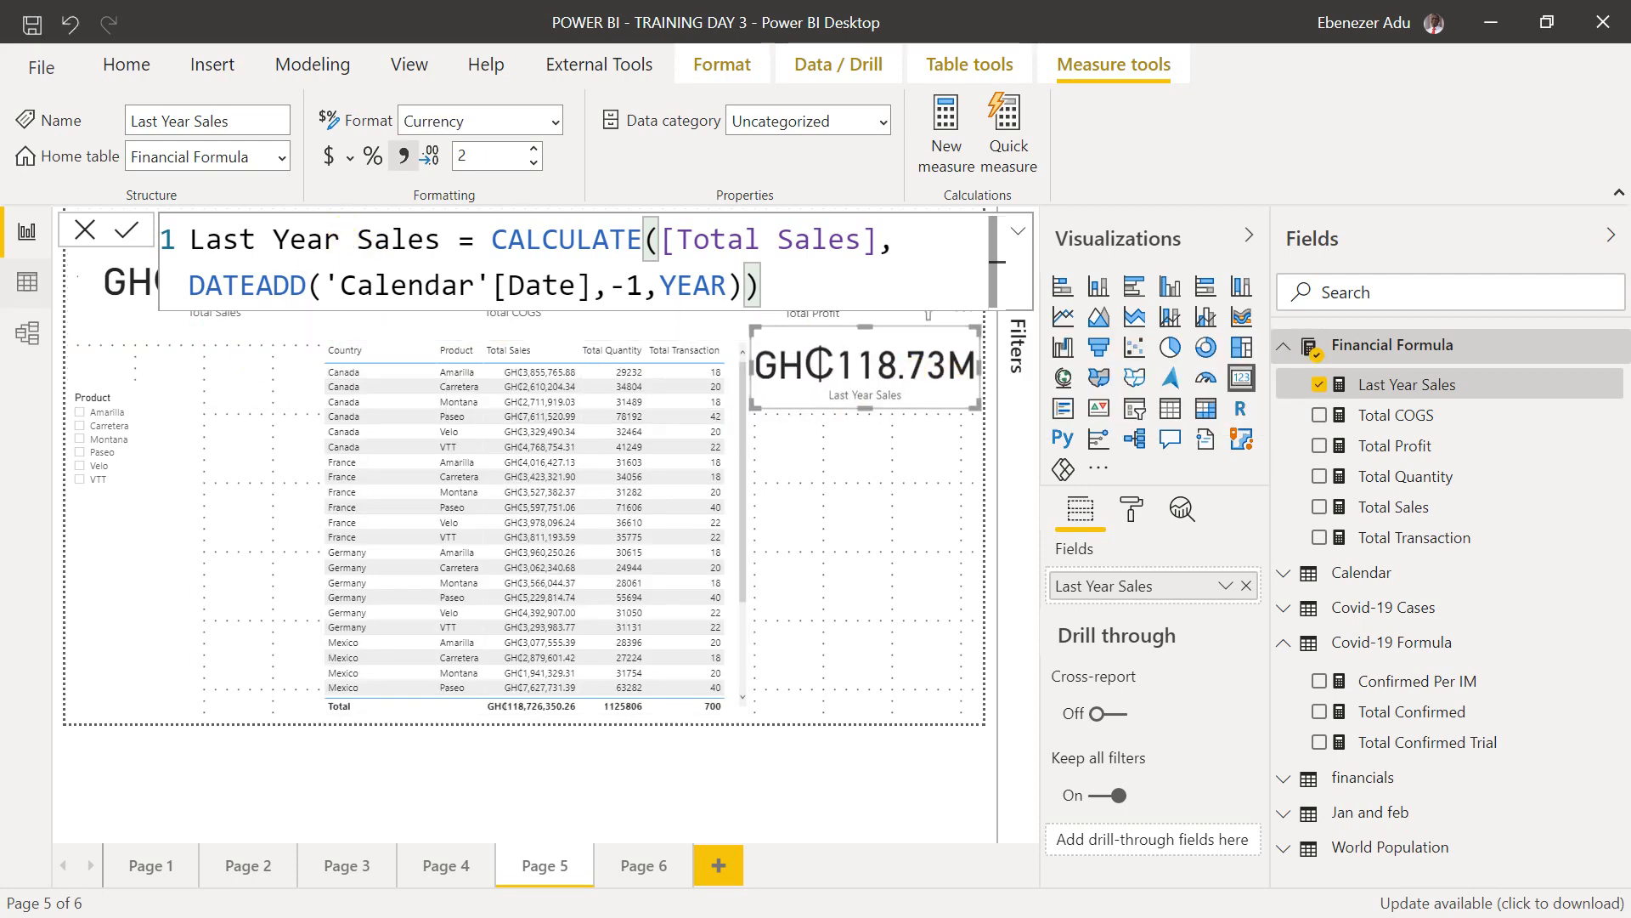
pyautogui.click(85, 229)
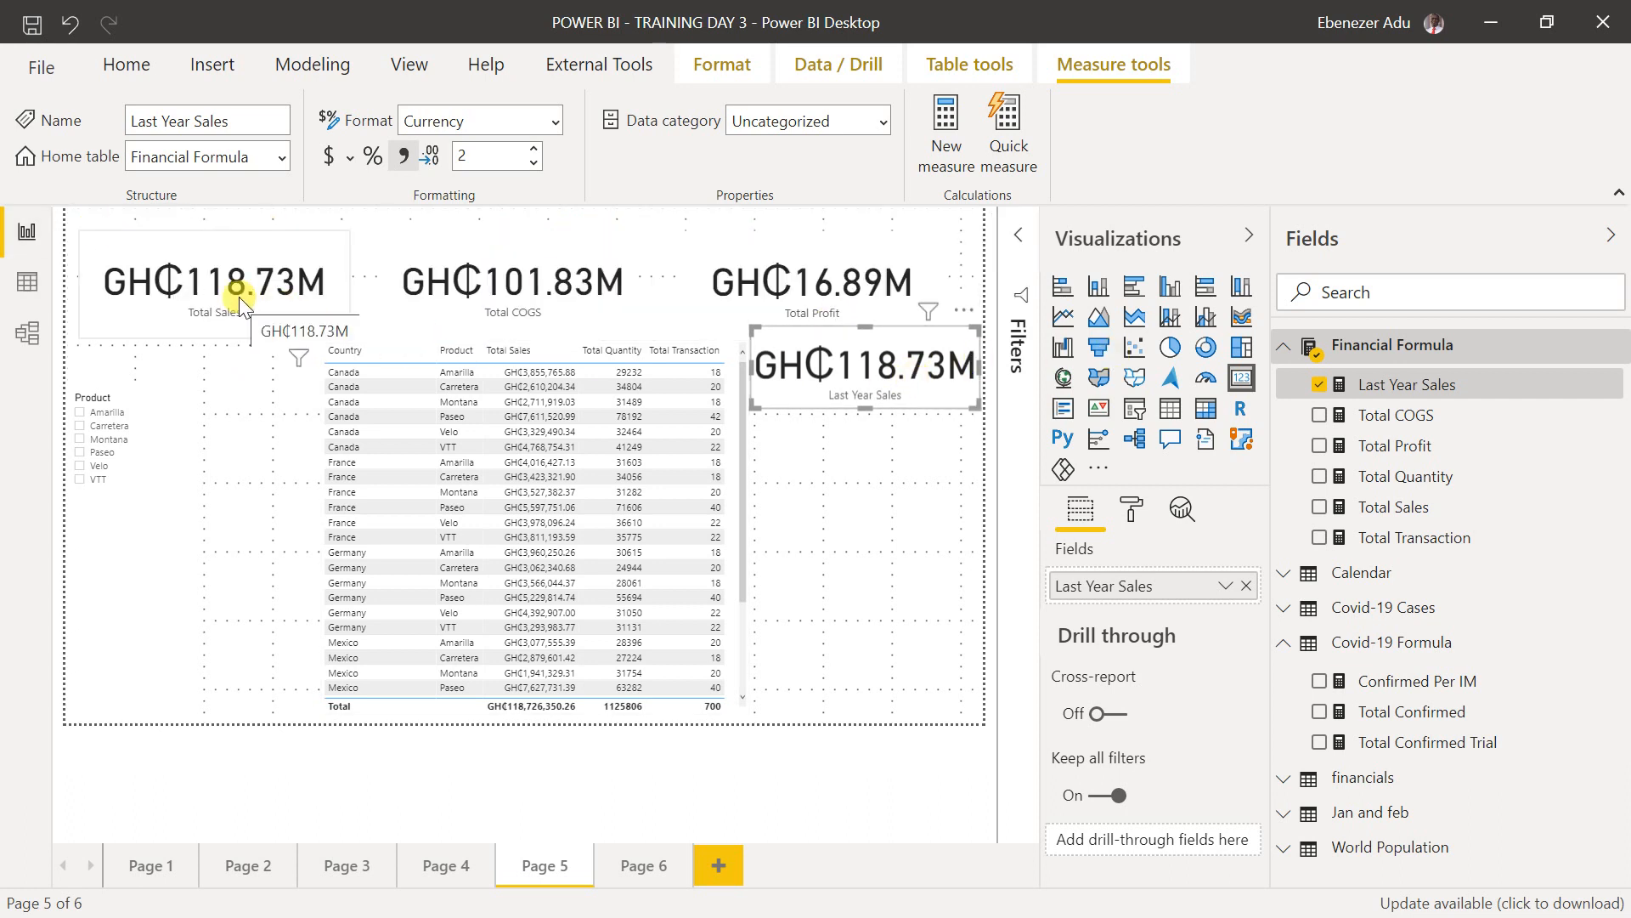
pyautogui.moveTo(836, 372); pyautogui.dragTo(839, 392)
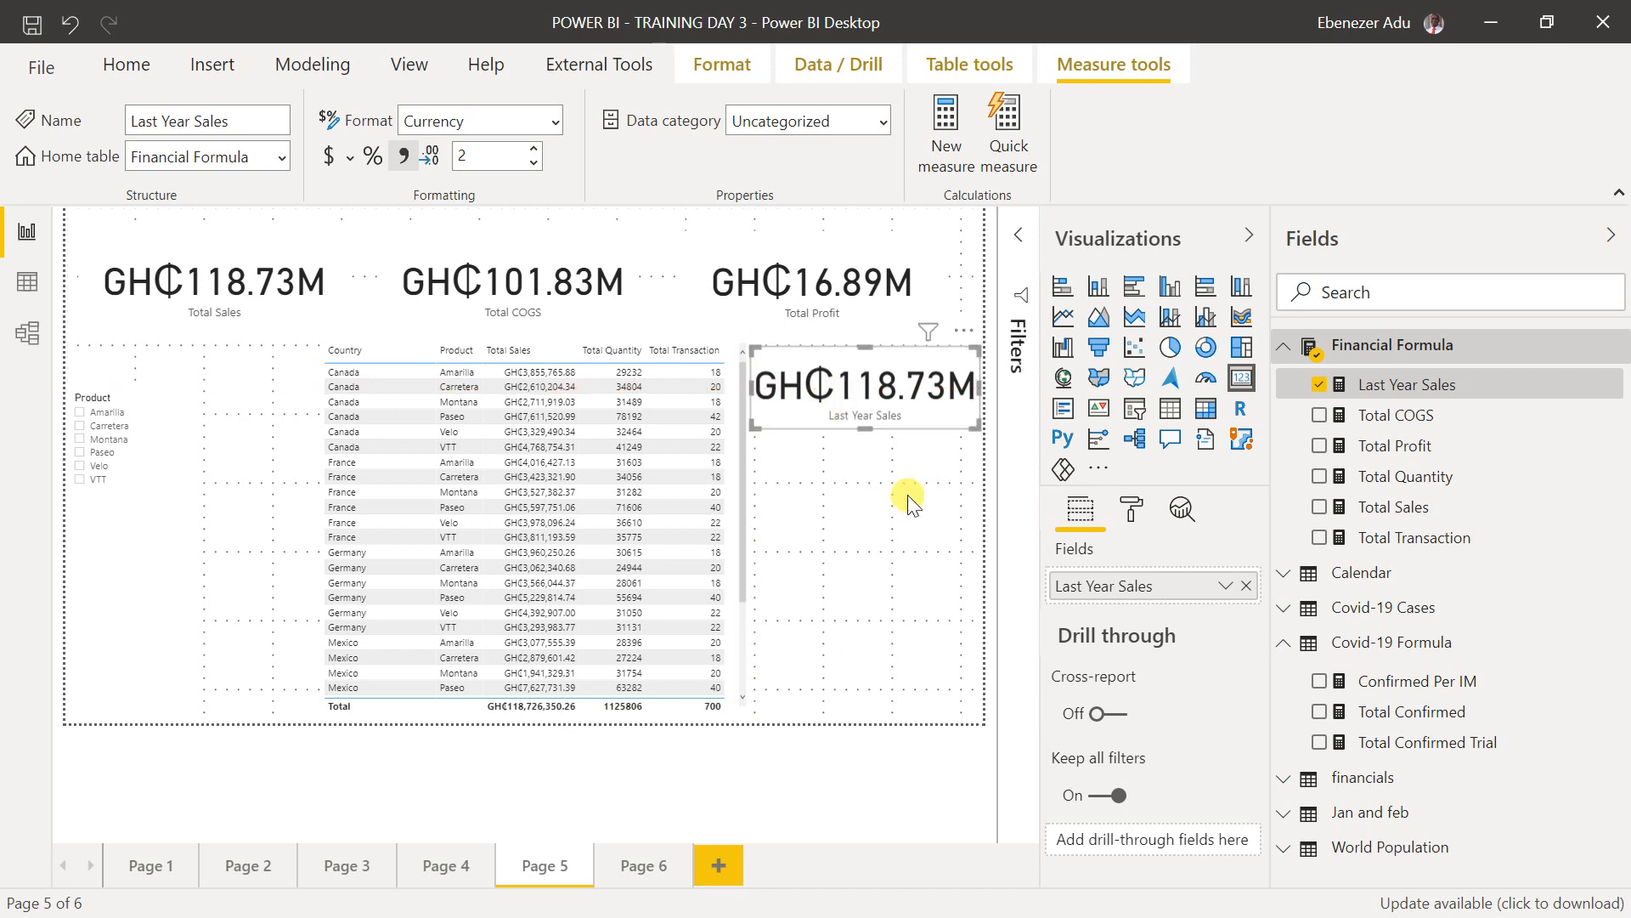
pyautogui.click(908, 498)
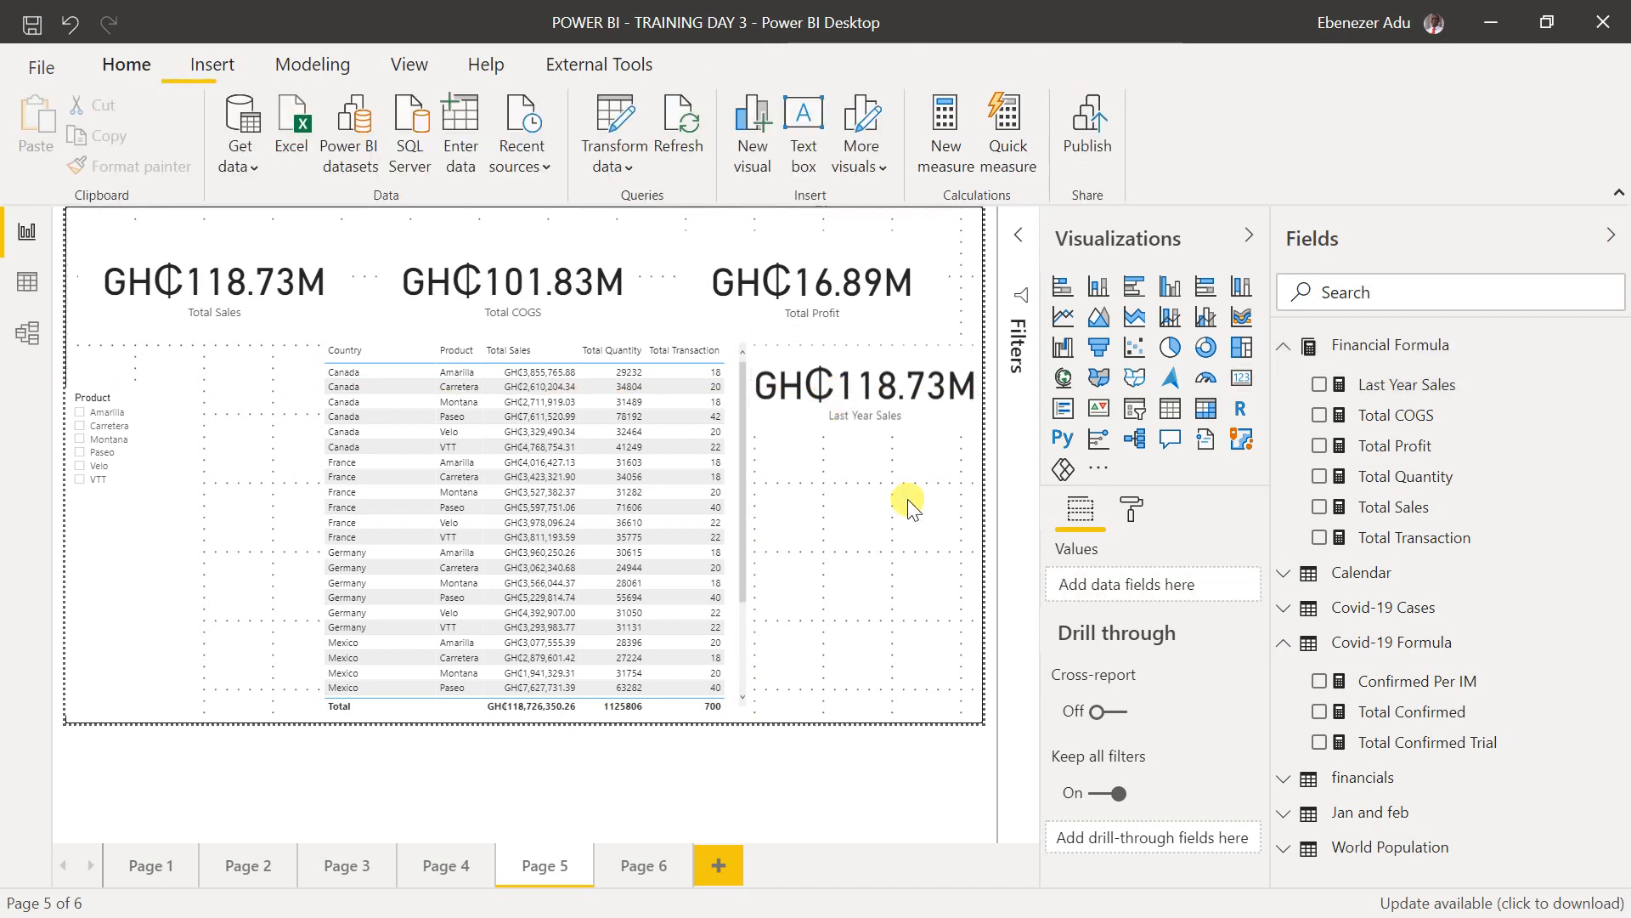
pyautogui.click(891, 391)
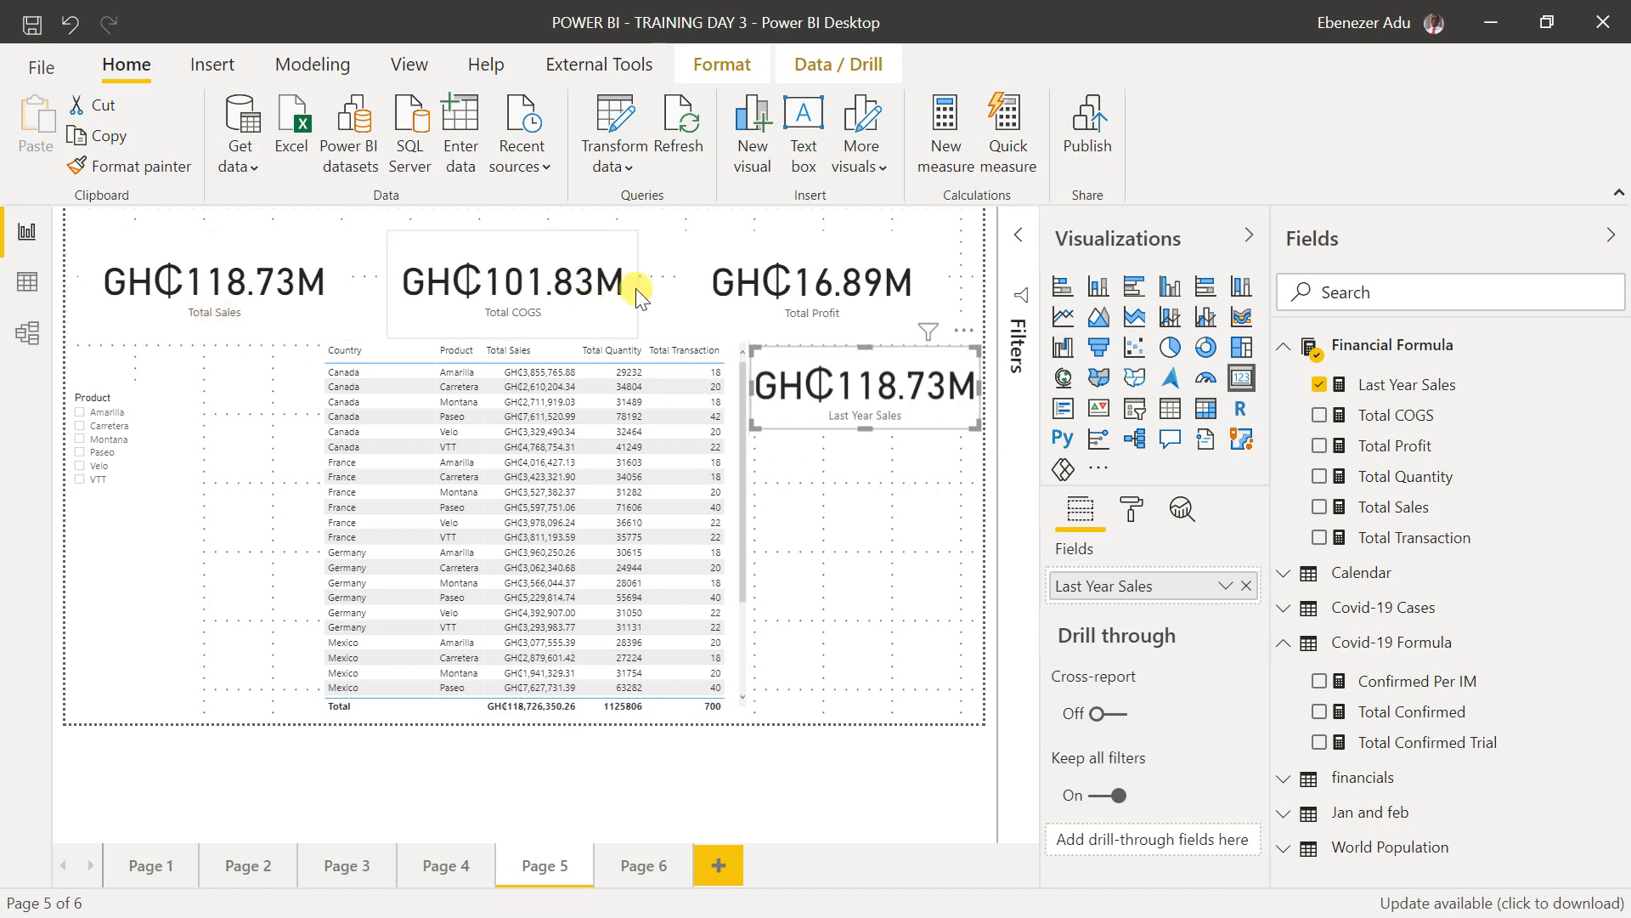
pyautogui.click(884, 514)
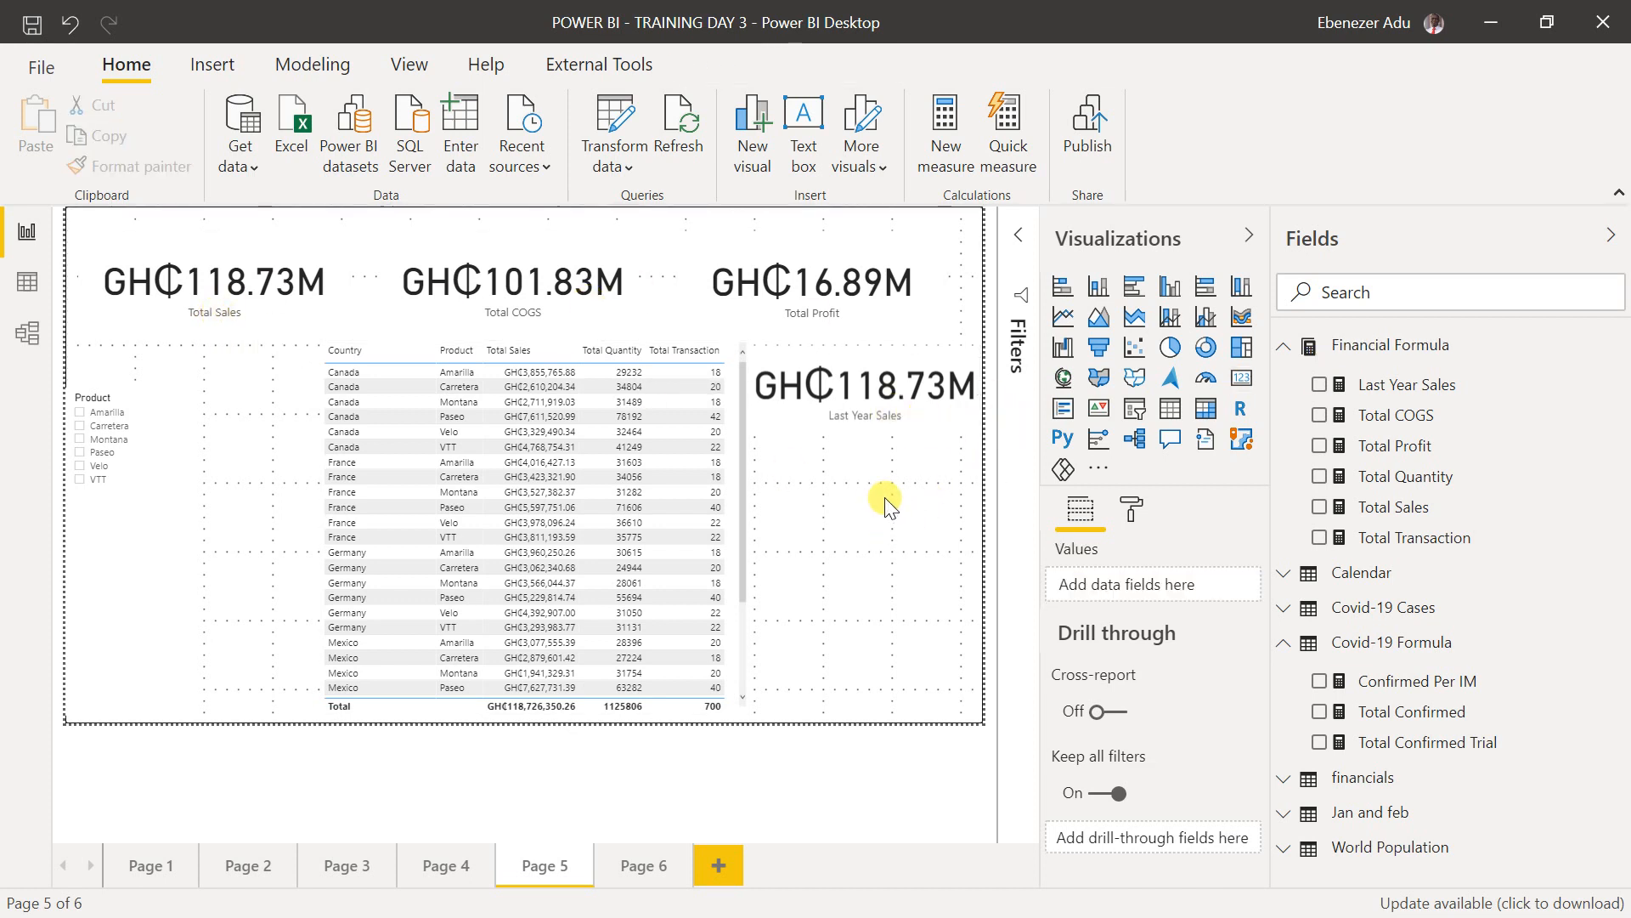
pyautogui.click(890, 393)
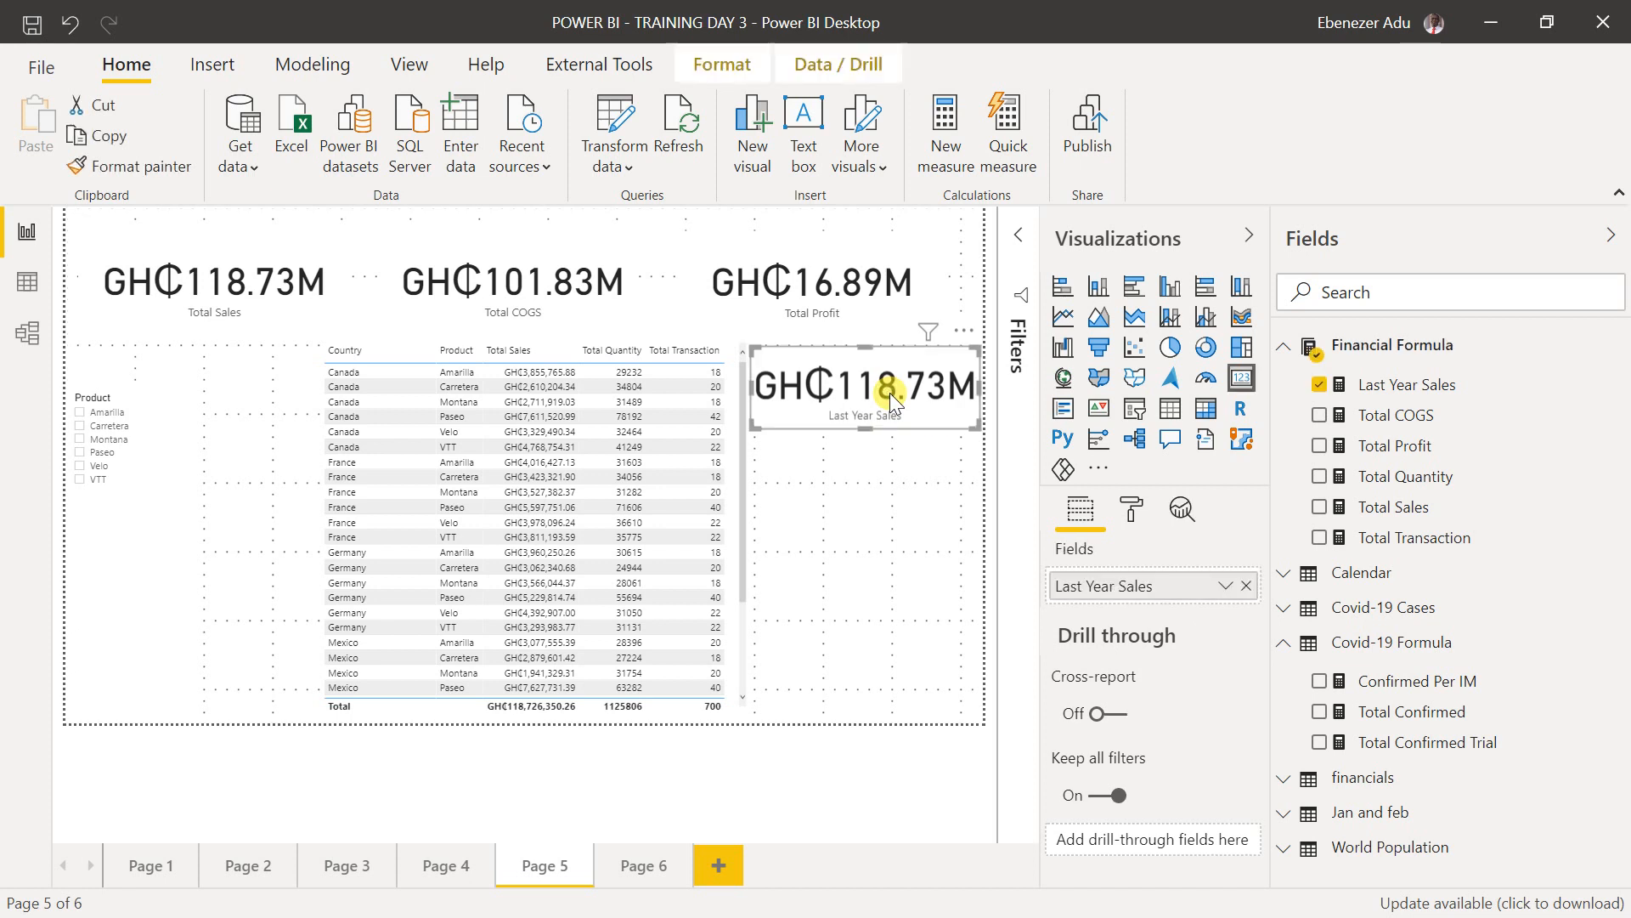
pyautogui.click(879, 510)
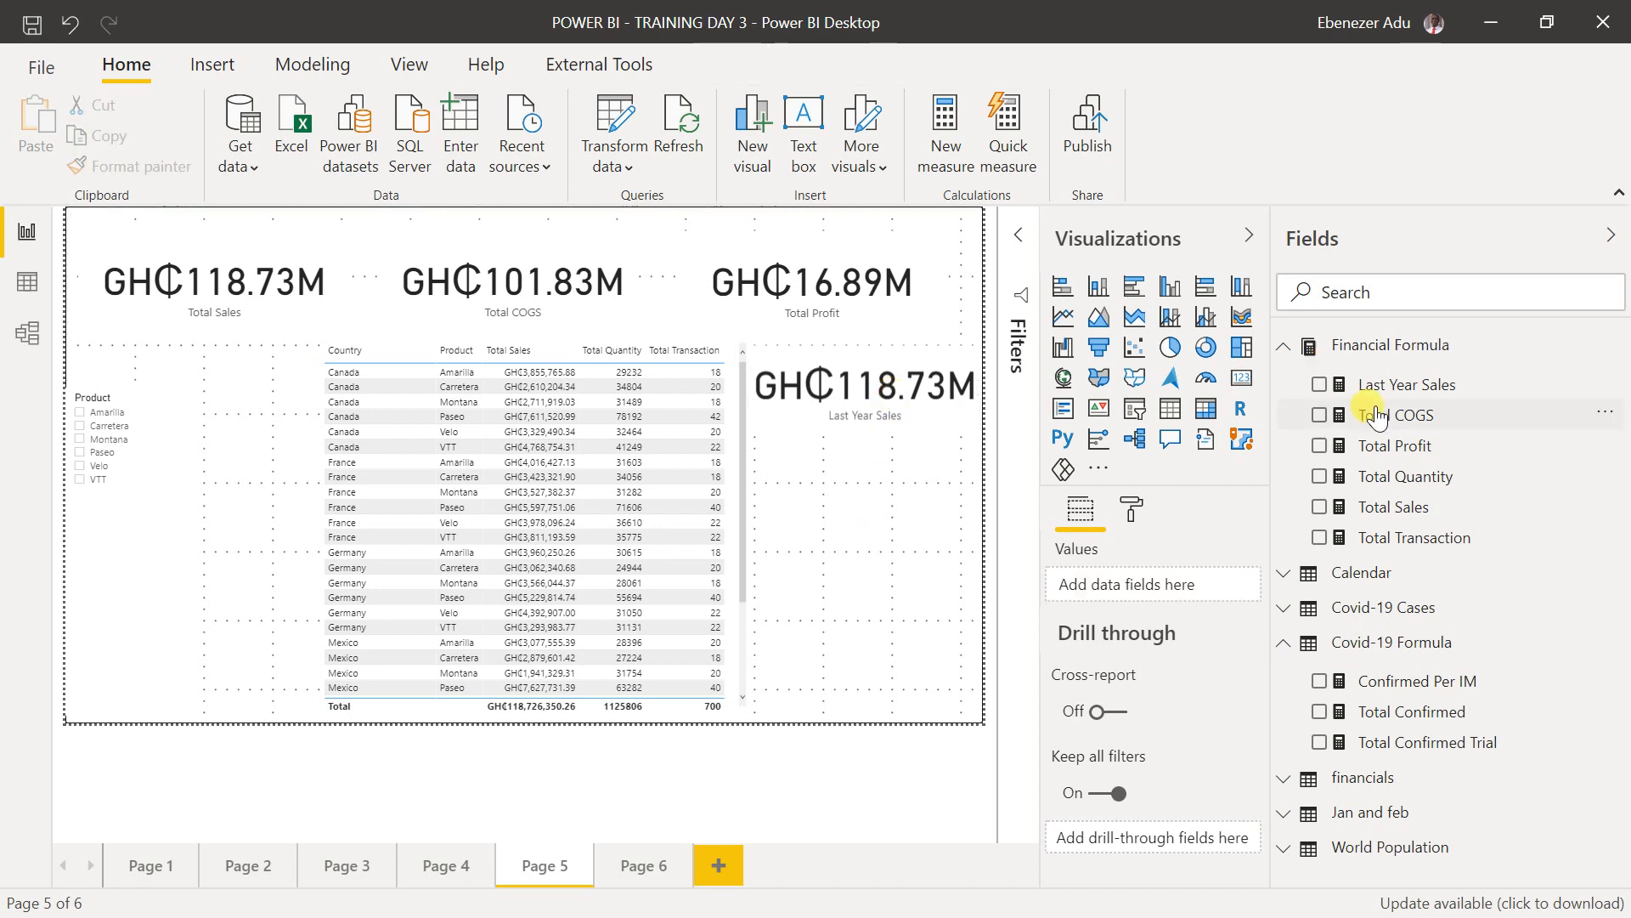
# - Add a slicer on the Year field of the Calendar table and display its years as a list
pyautogui.click(1135, 409)
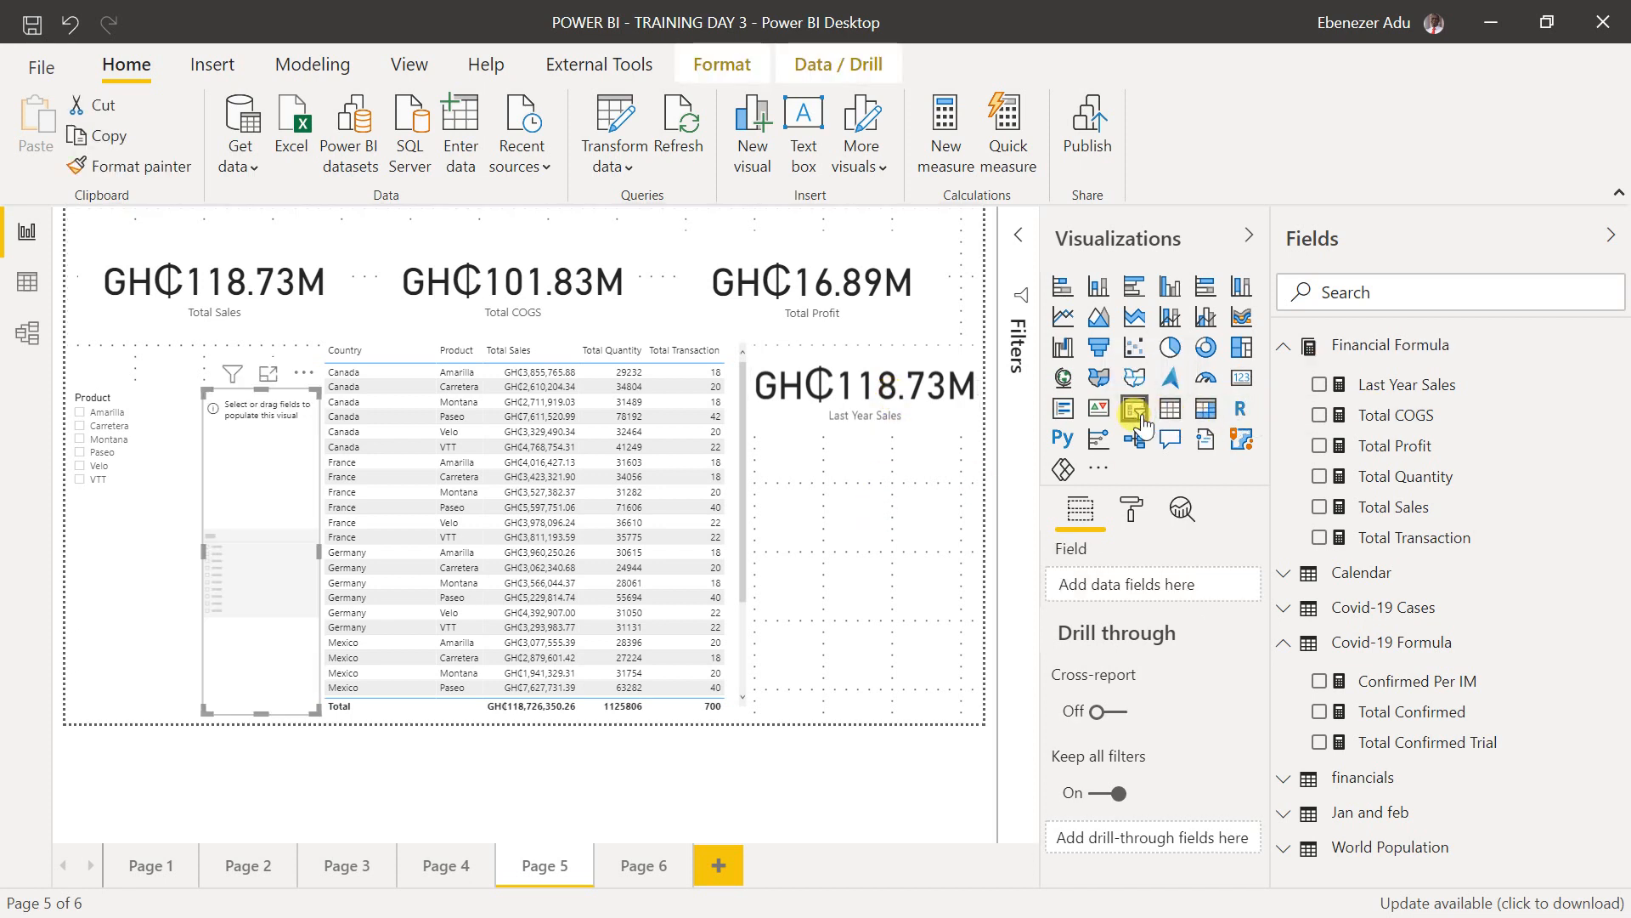
pyautogui.click(1283, 345)
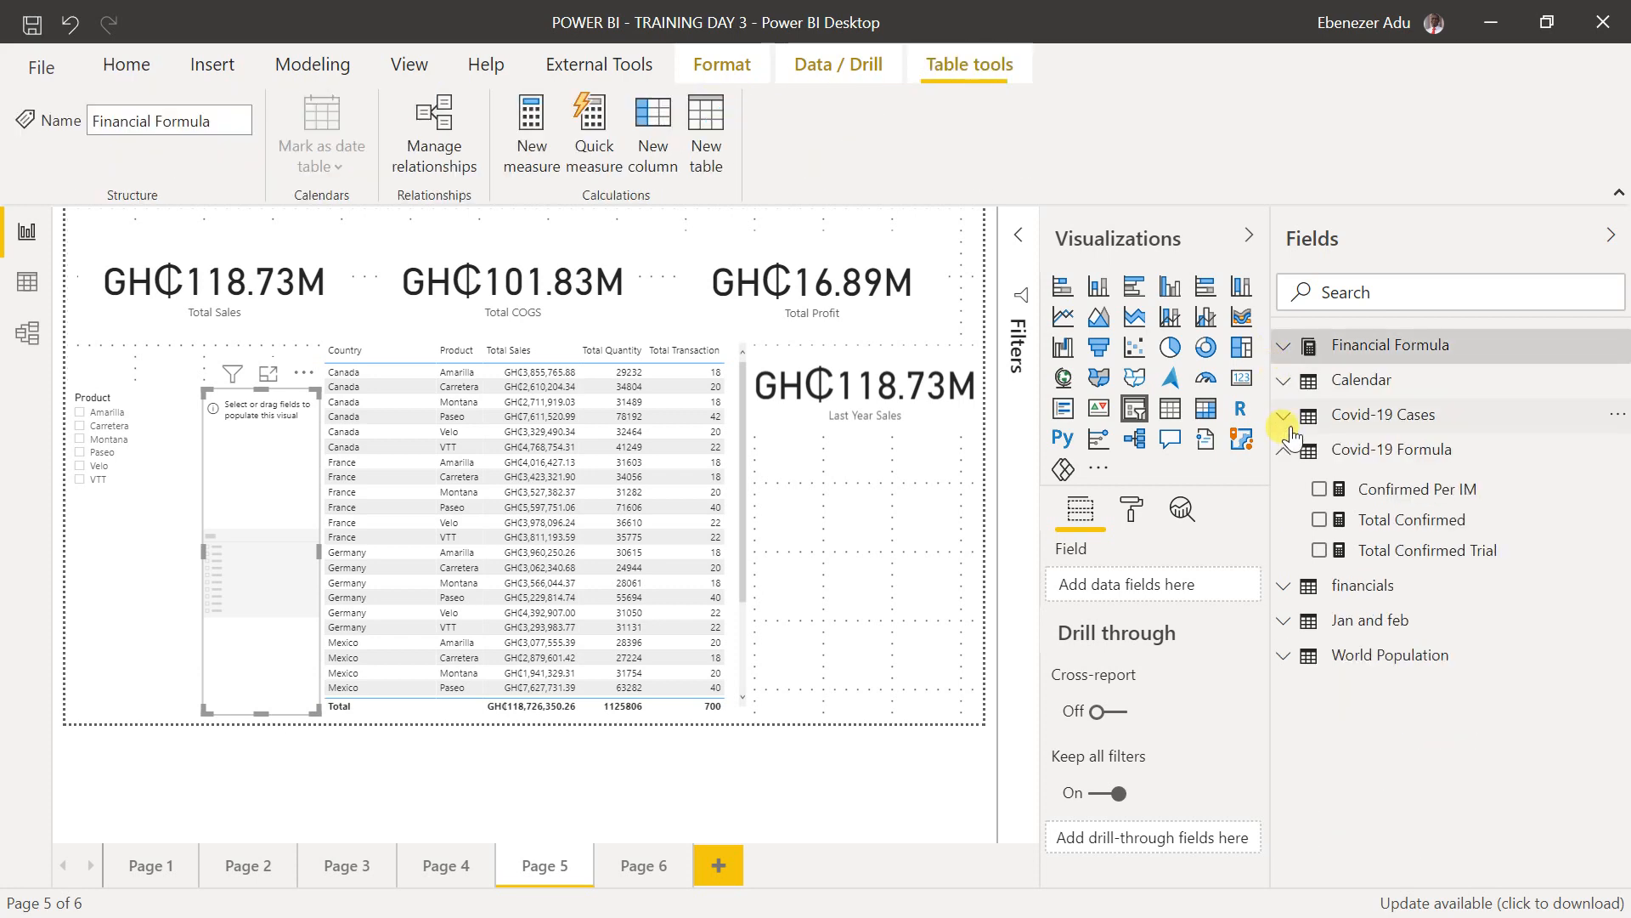
pyautogui.click(1283, 381)
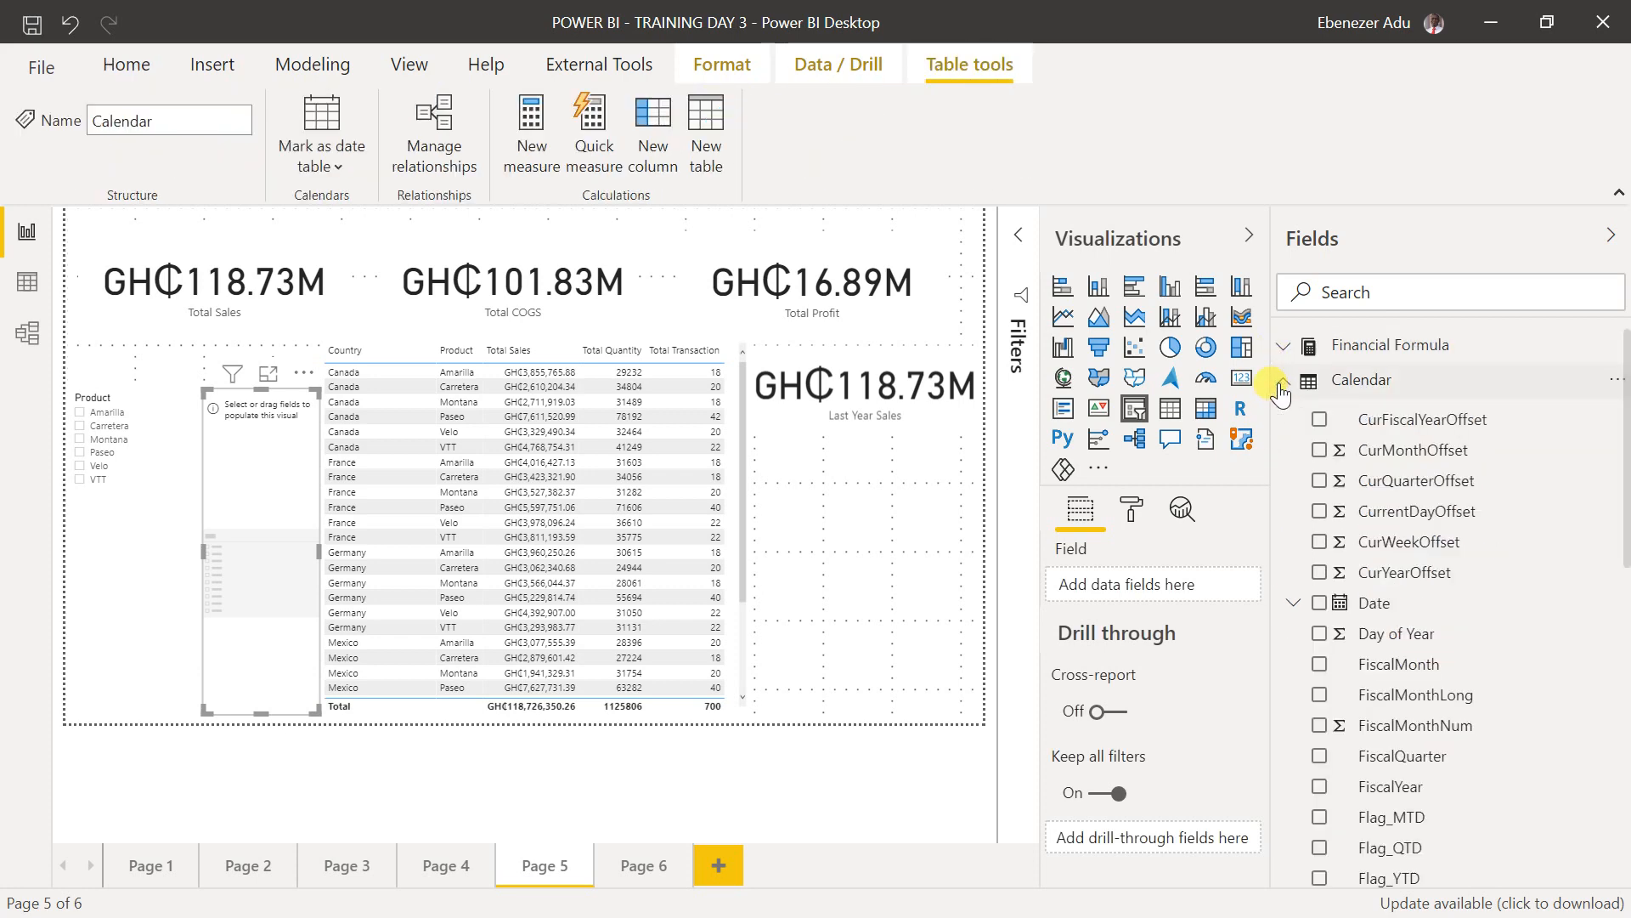
pyautogui.scroll(-12, 1378, 485)
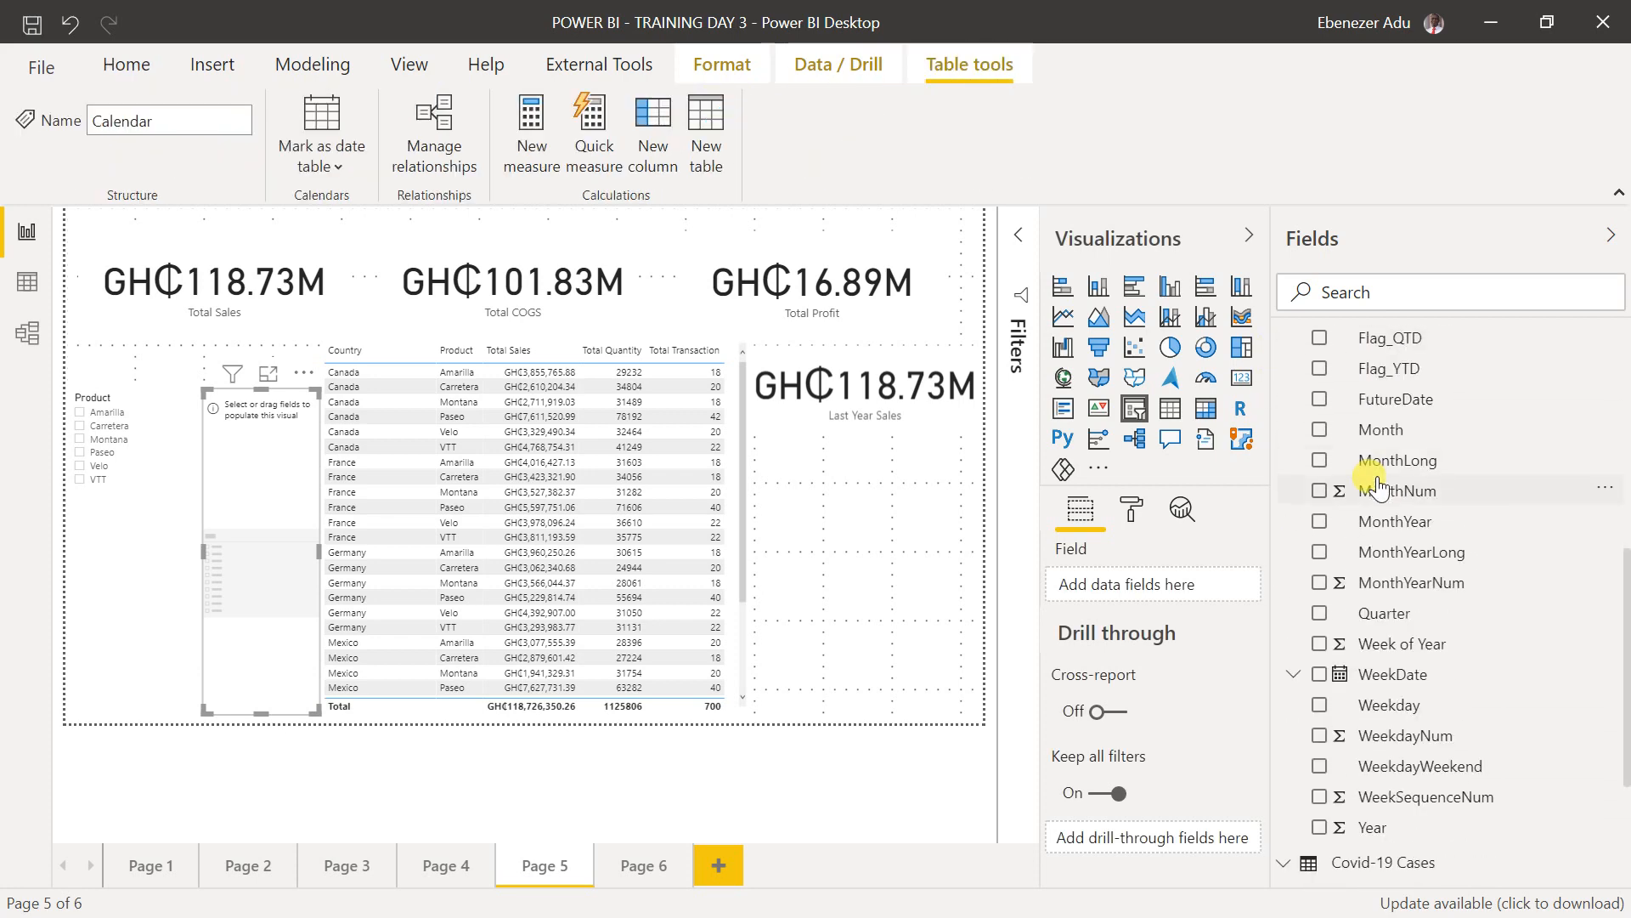
pyautogui.click(1316, 831)
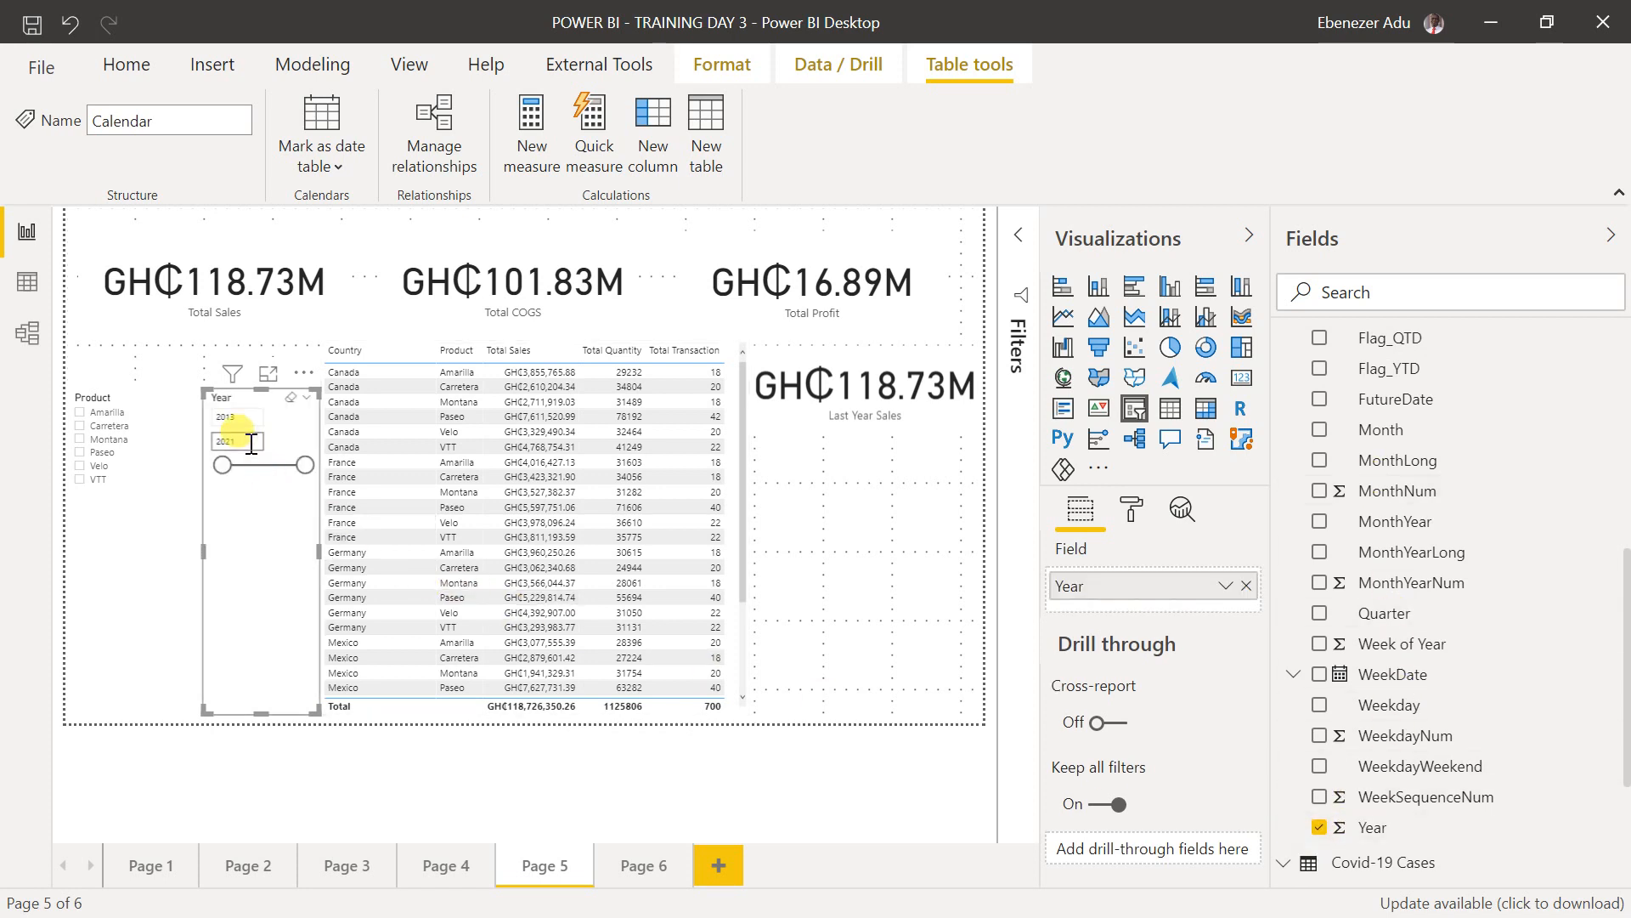
pyautogui.click(305, 398)
pyautogui.click(324, 419)
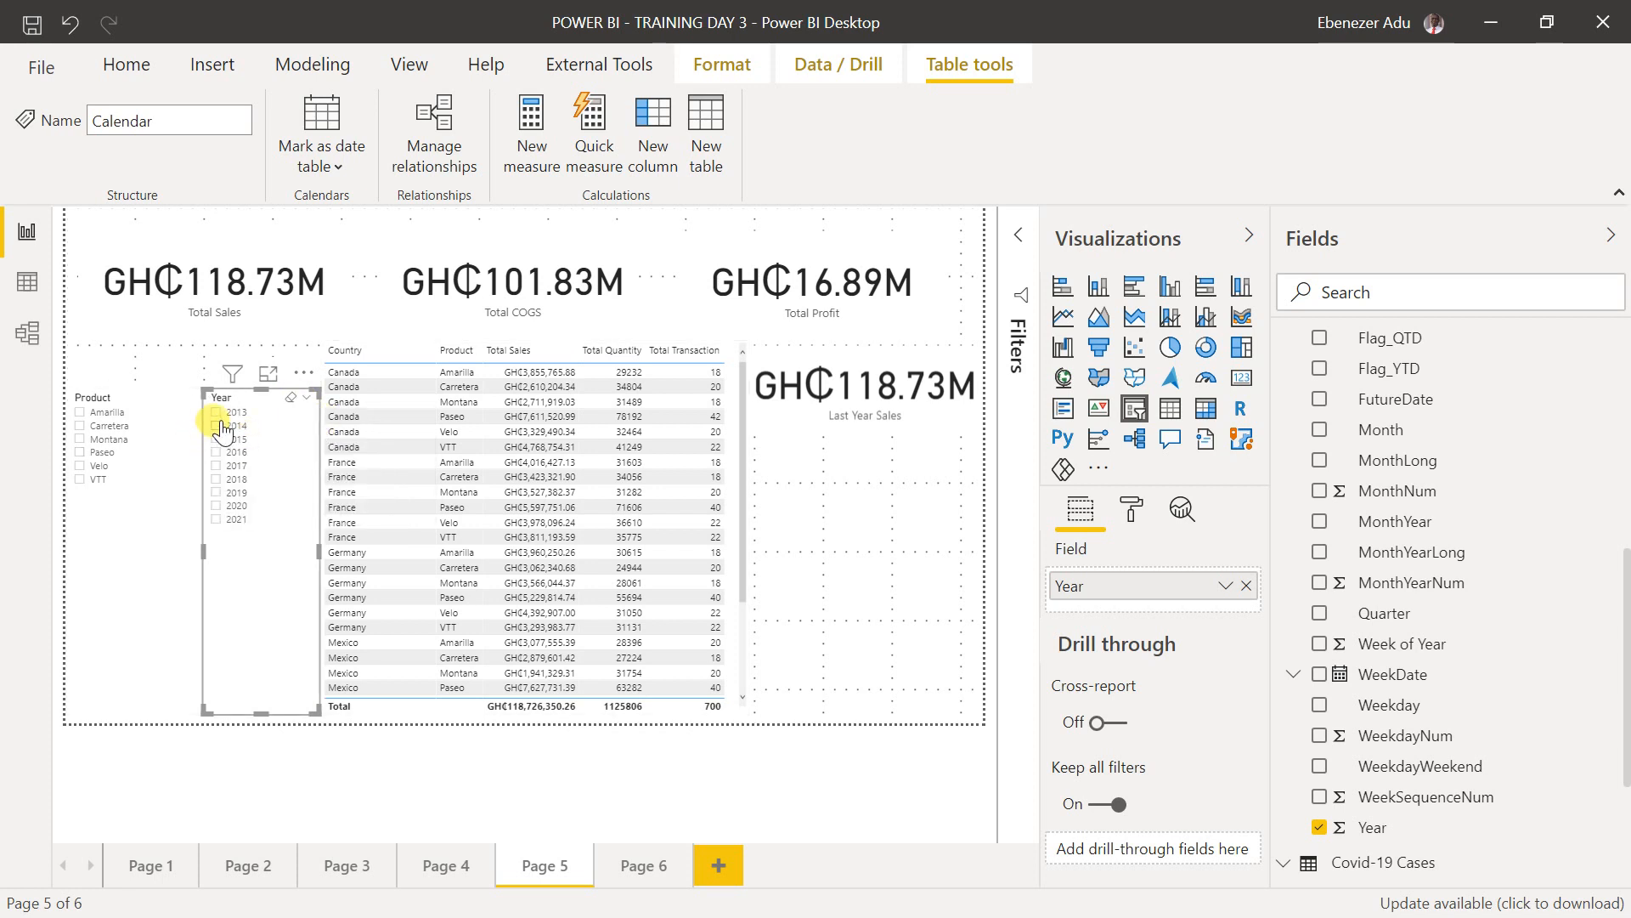
# - Filter the page to 2014 in the Year slicer and compare the Total Sales and Last Year Sales cards
pyautogui.click(221, 427)
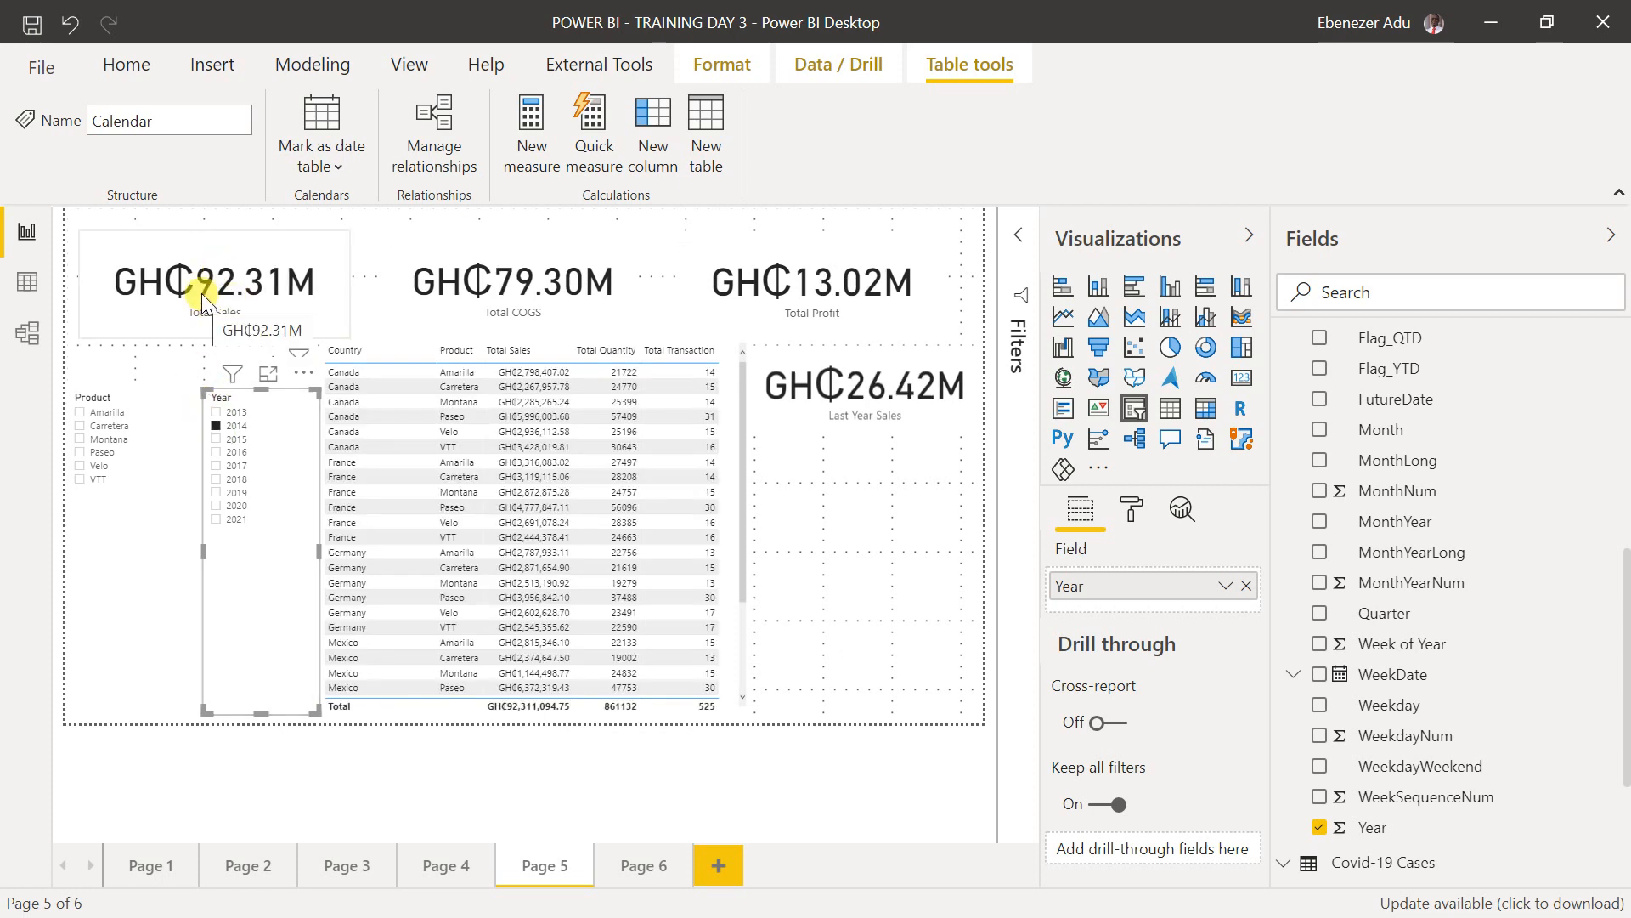
pyautogui.click(907, 419)
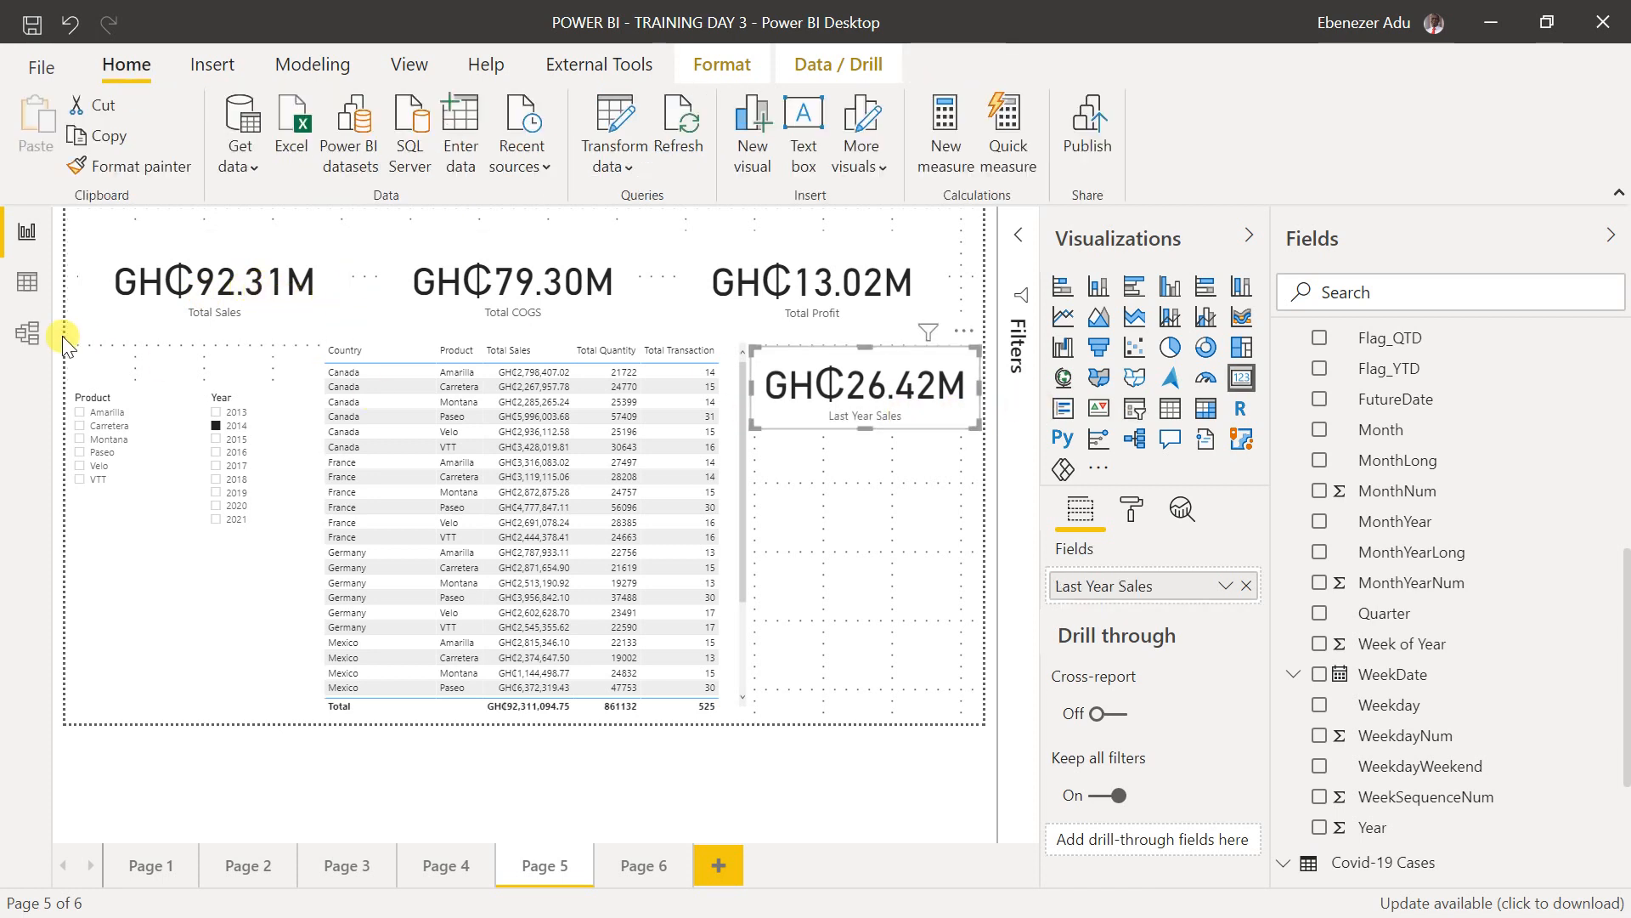
pyautogui.click(245, 318)
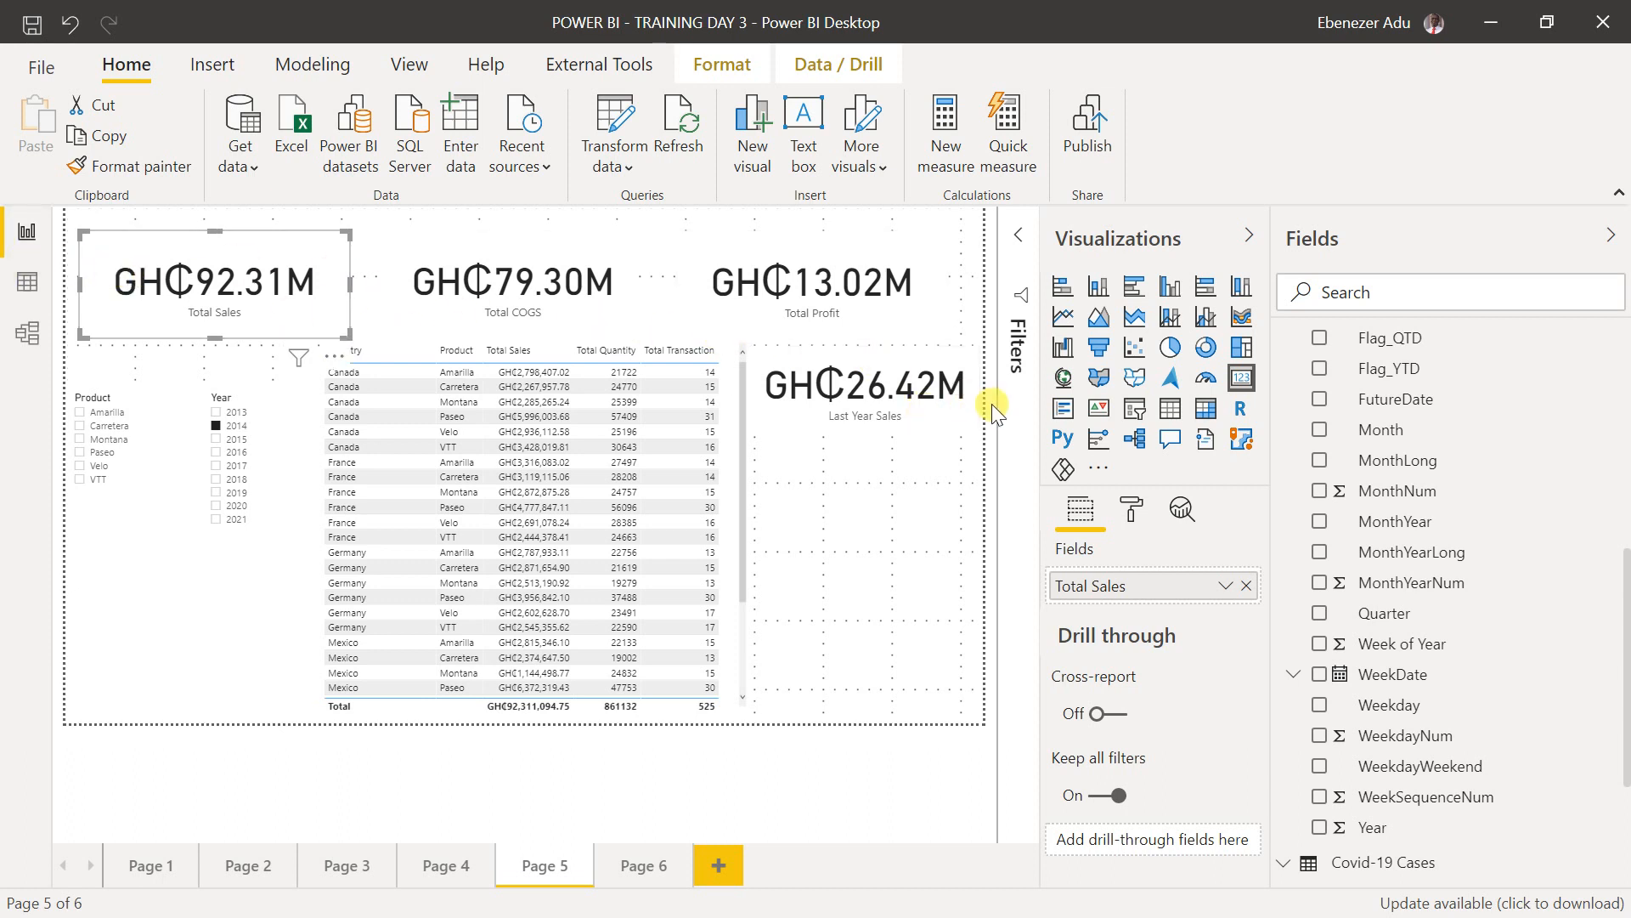
pyautogui.click(899, 405)
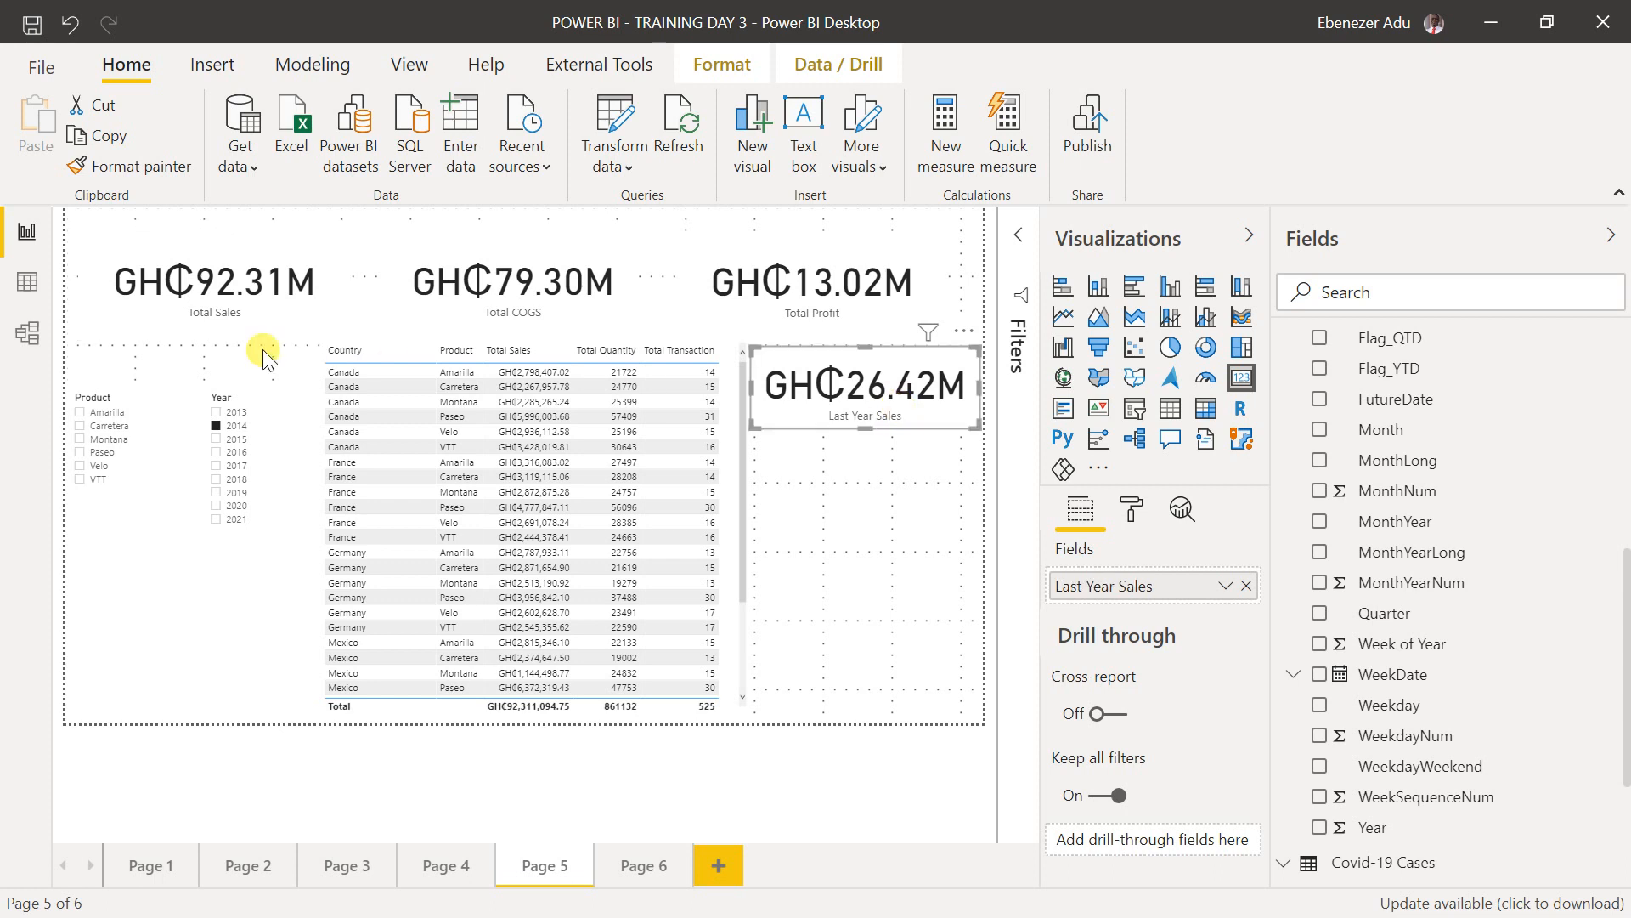
pyautogui.click(252, 283)
pyautogui.click(938, 378)
# - Create a new measure in the Financial Formula table and name it Change in Sales
pyautogui.scroll(6, 1309, 508)
pyautogui.scroll(-2, 1311, 508)
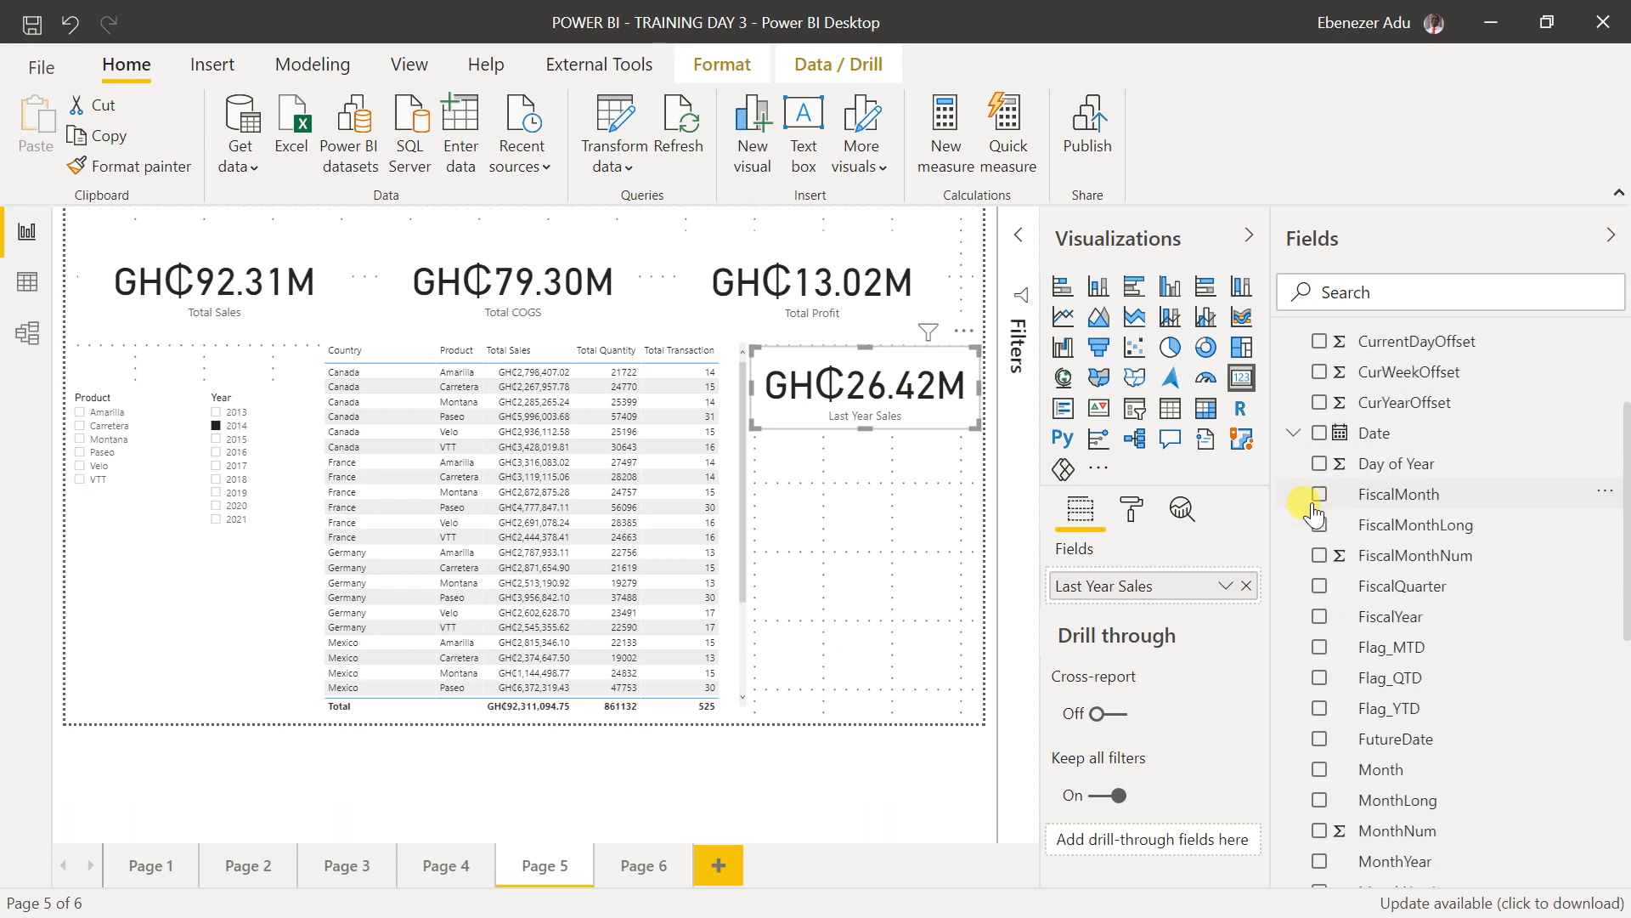
pyautogui.scroll(-3, 1314, 510)
pyautogui.scroll(6, 1314, 511)
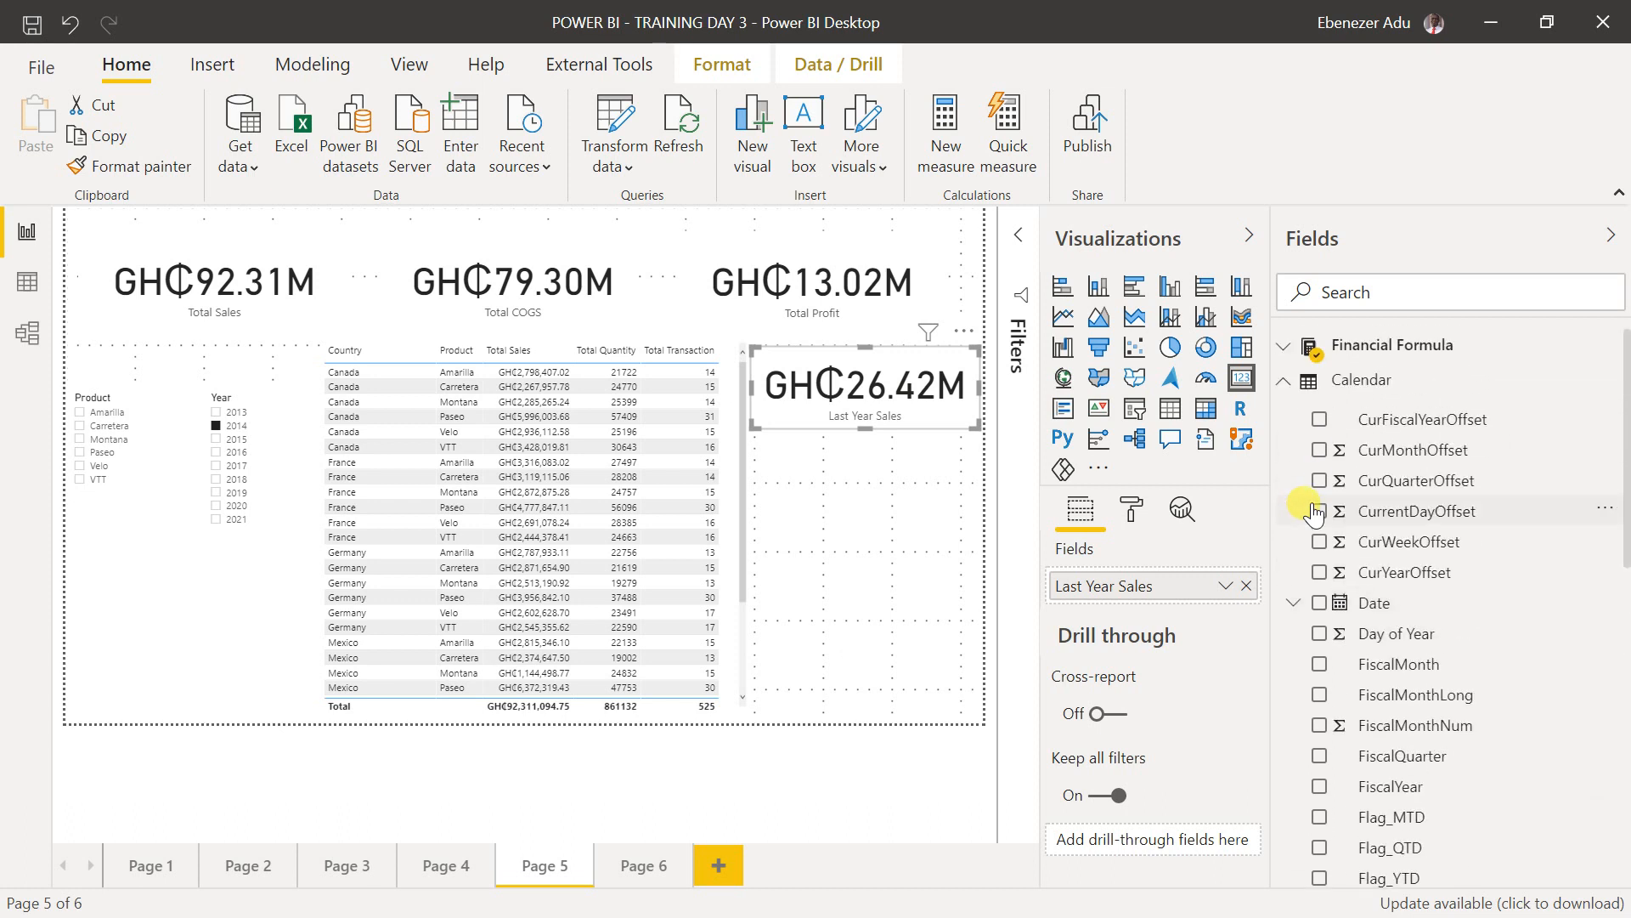
pyautogui.click(1278, 380)
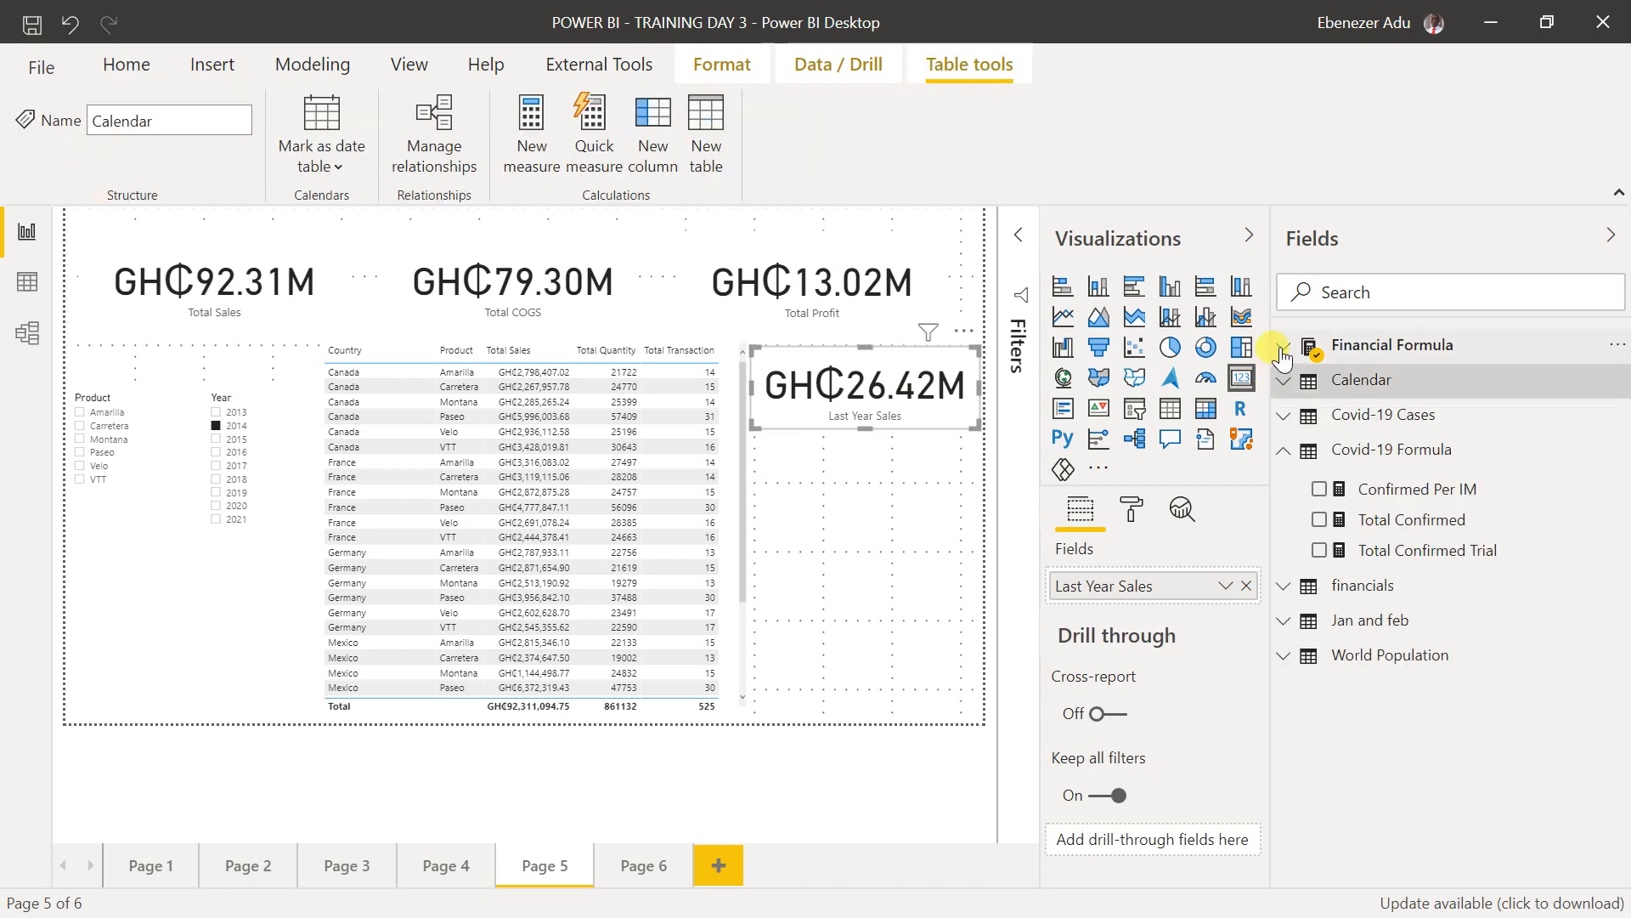
pyautogui.click(1281, 350)
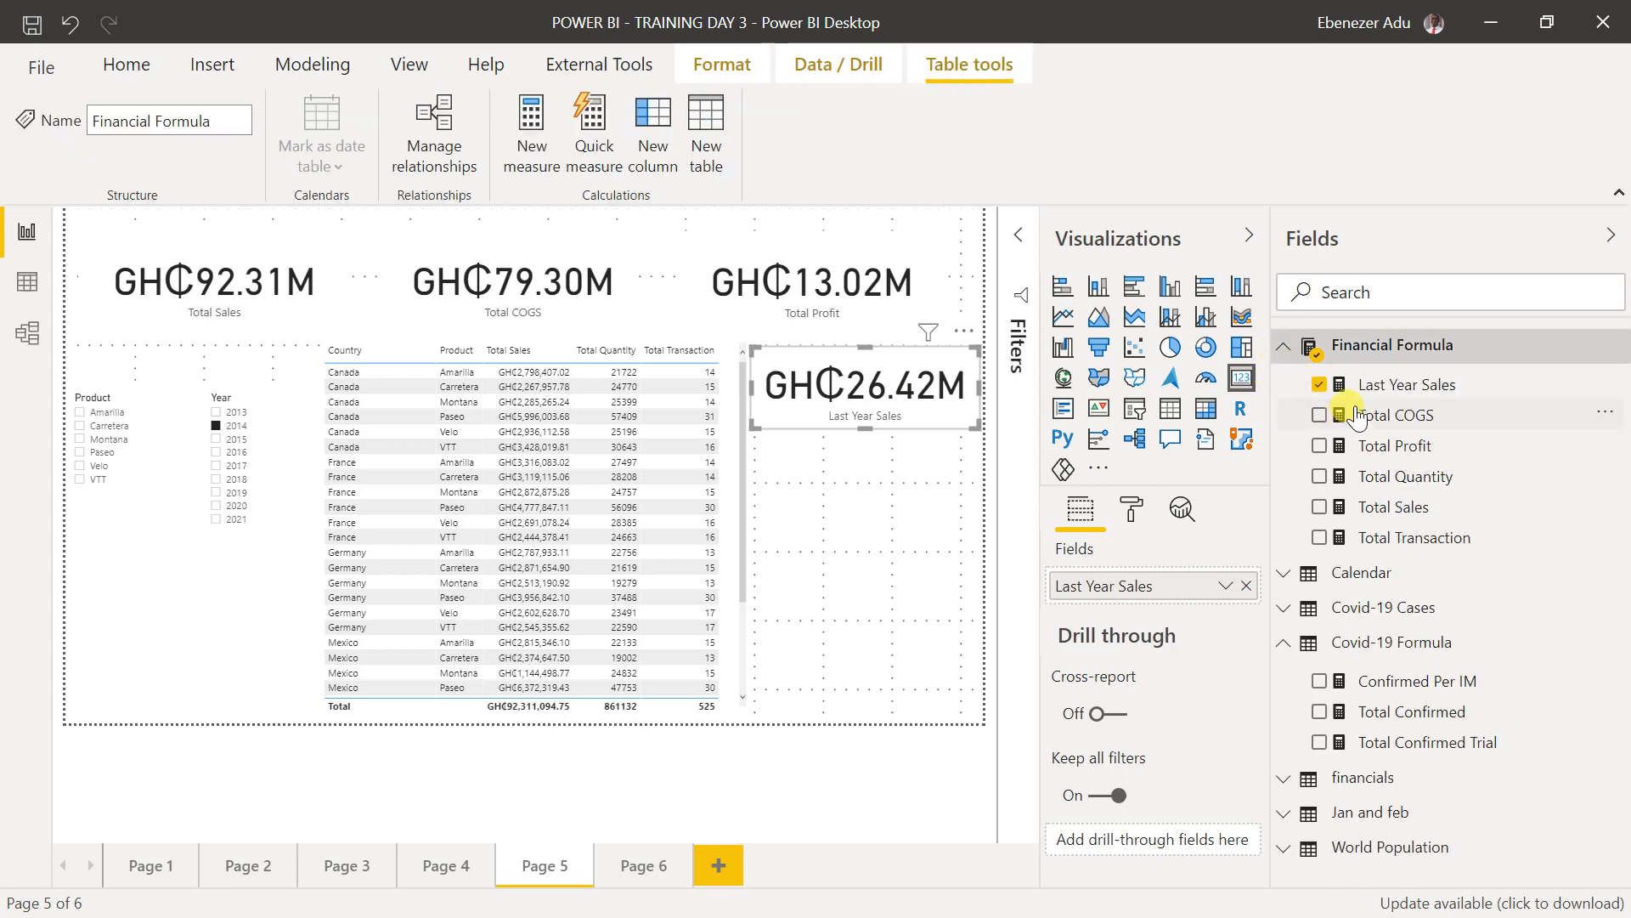
pyautogui.click(544, 155)
pyautogui.moveTo(315, 235); pyautogui.dragTo(146, 255)
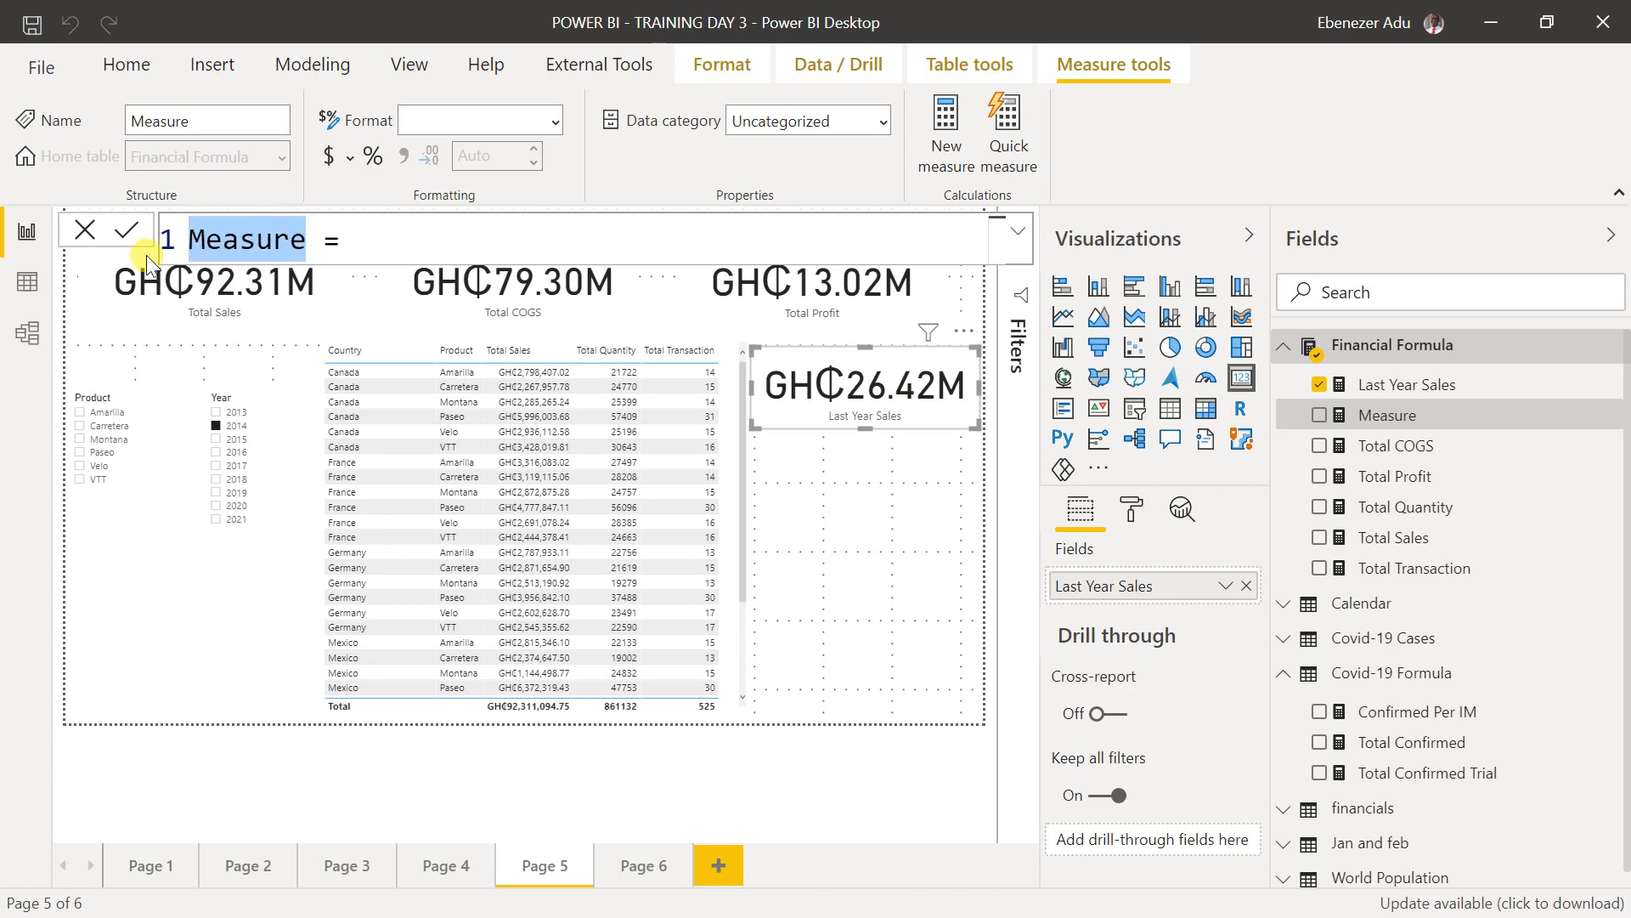
pyautogui.write('Change in Sales')
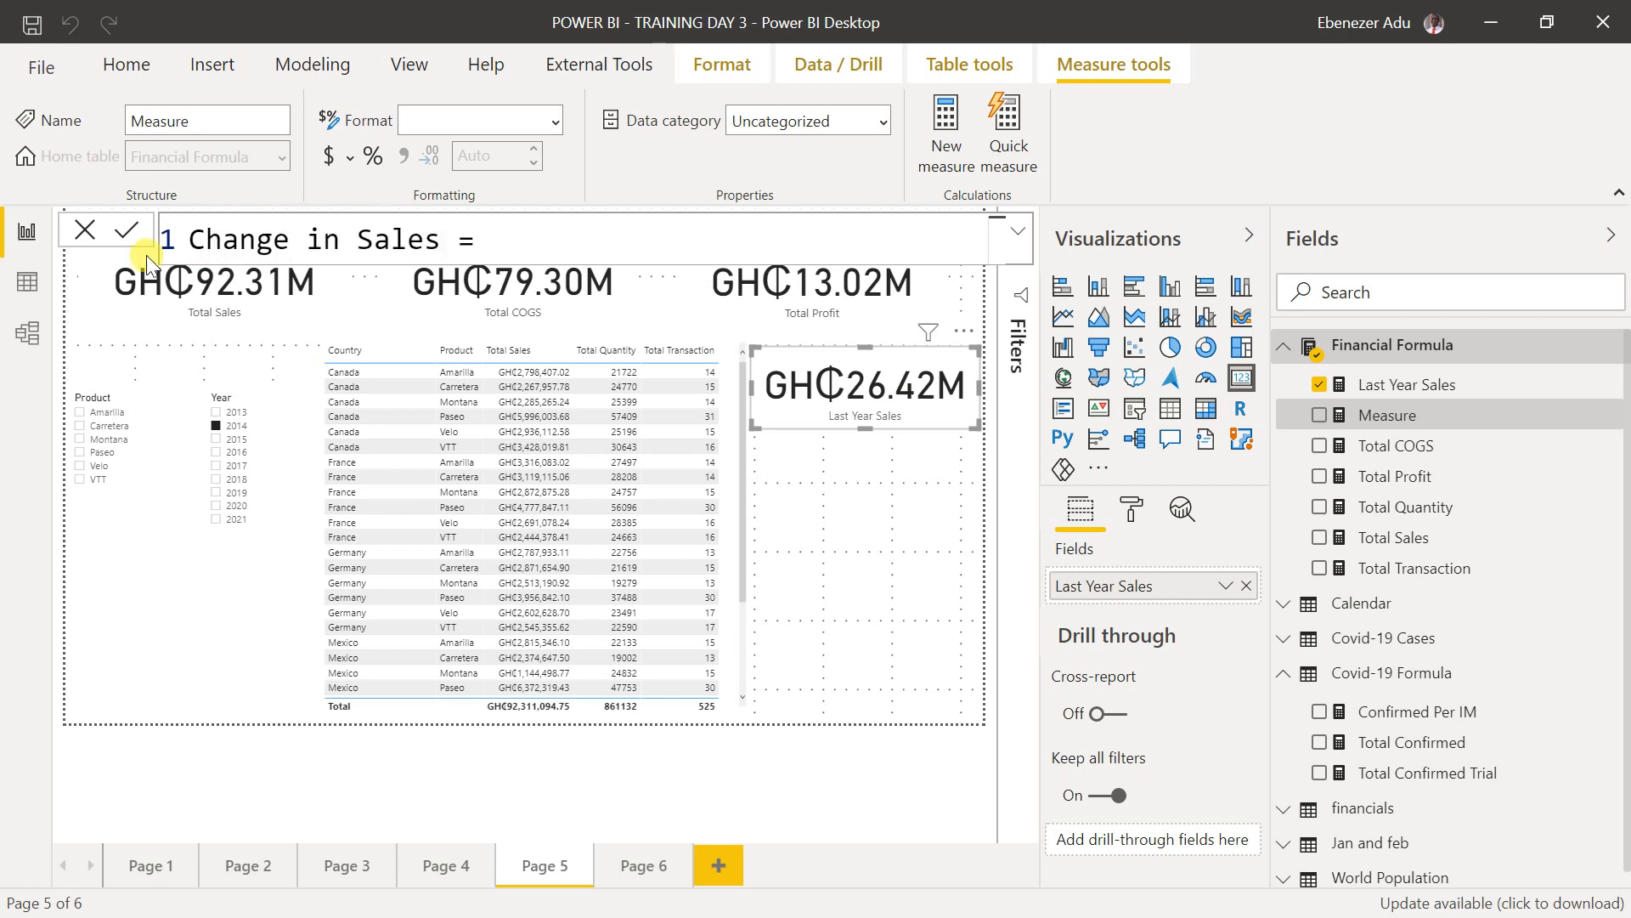
# - Define the Change in Sales measure as [Total Sales]-[Last Year Sales] and commit the formula
pyautogui.click(620, 241)
pyautogui.write('tota')
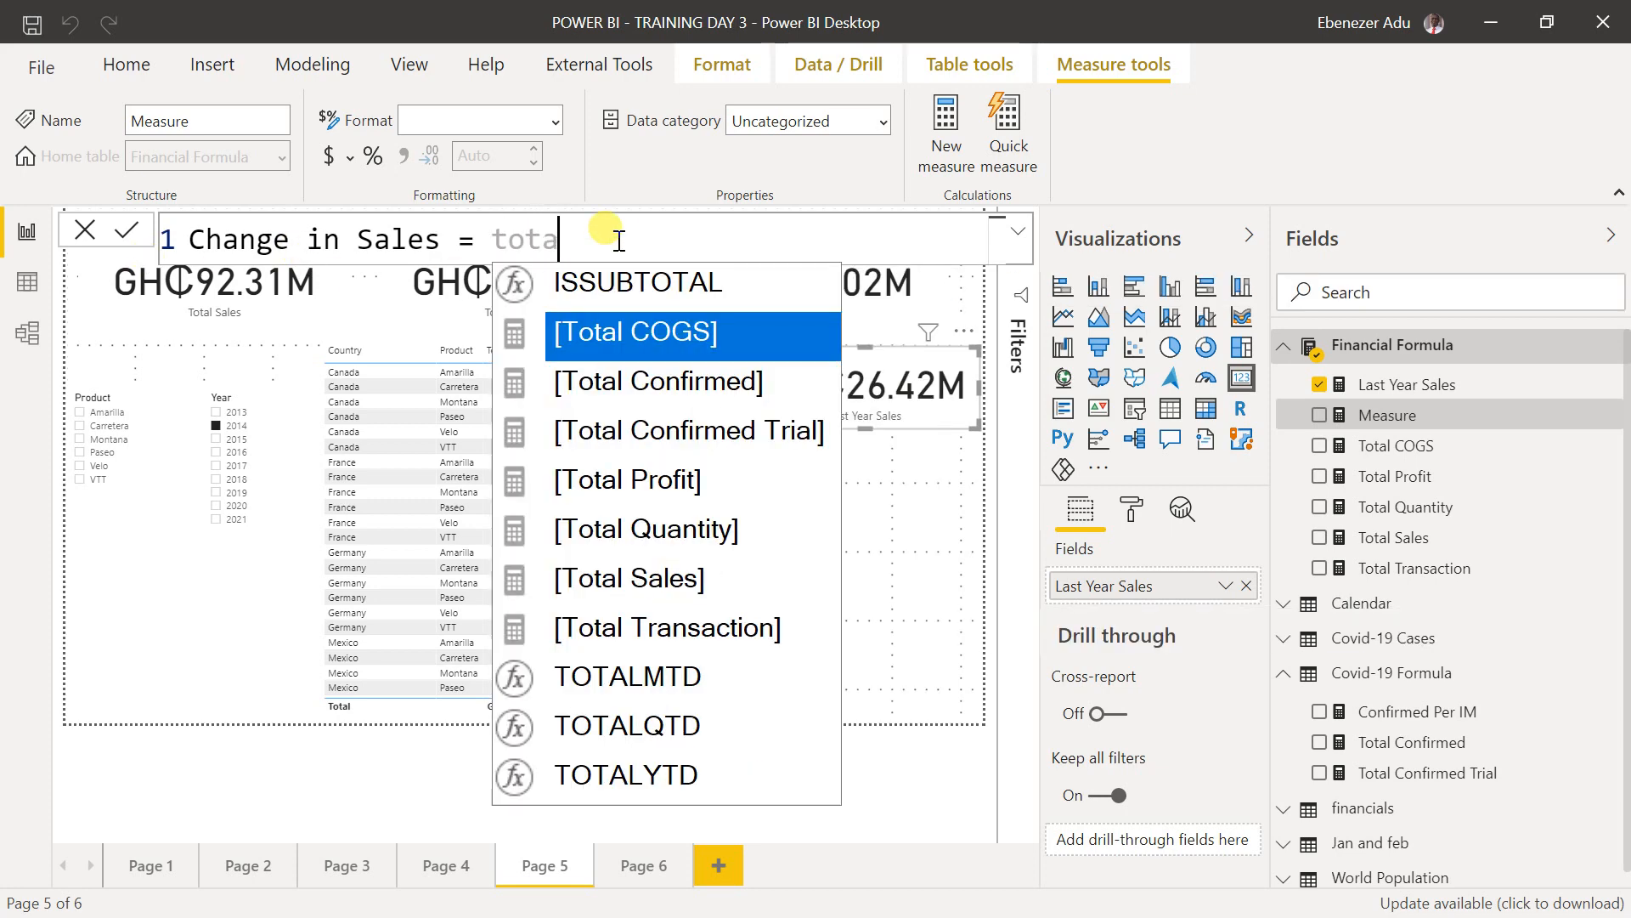
pyautogui.click(677, 595)
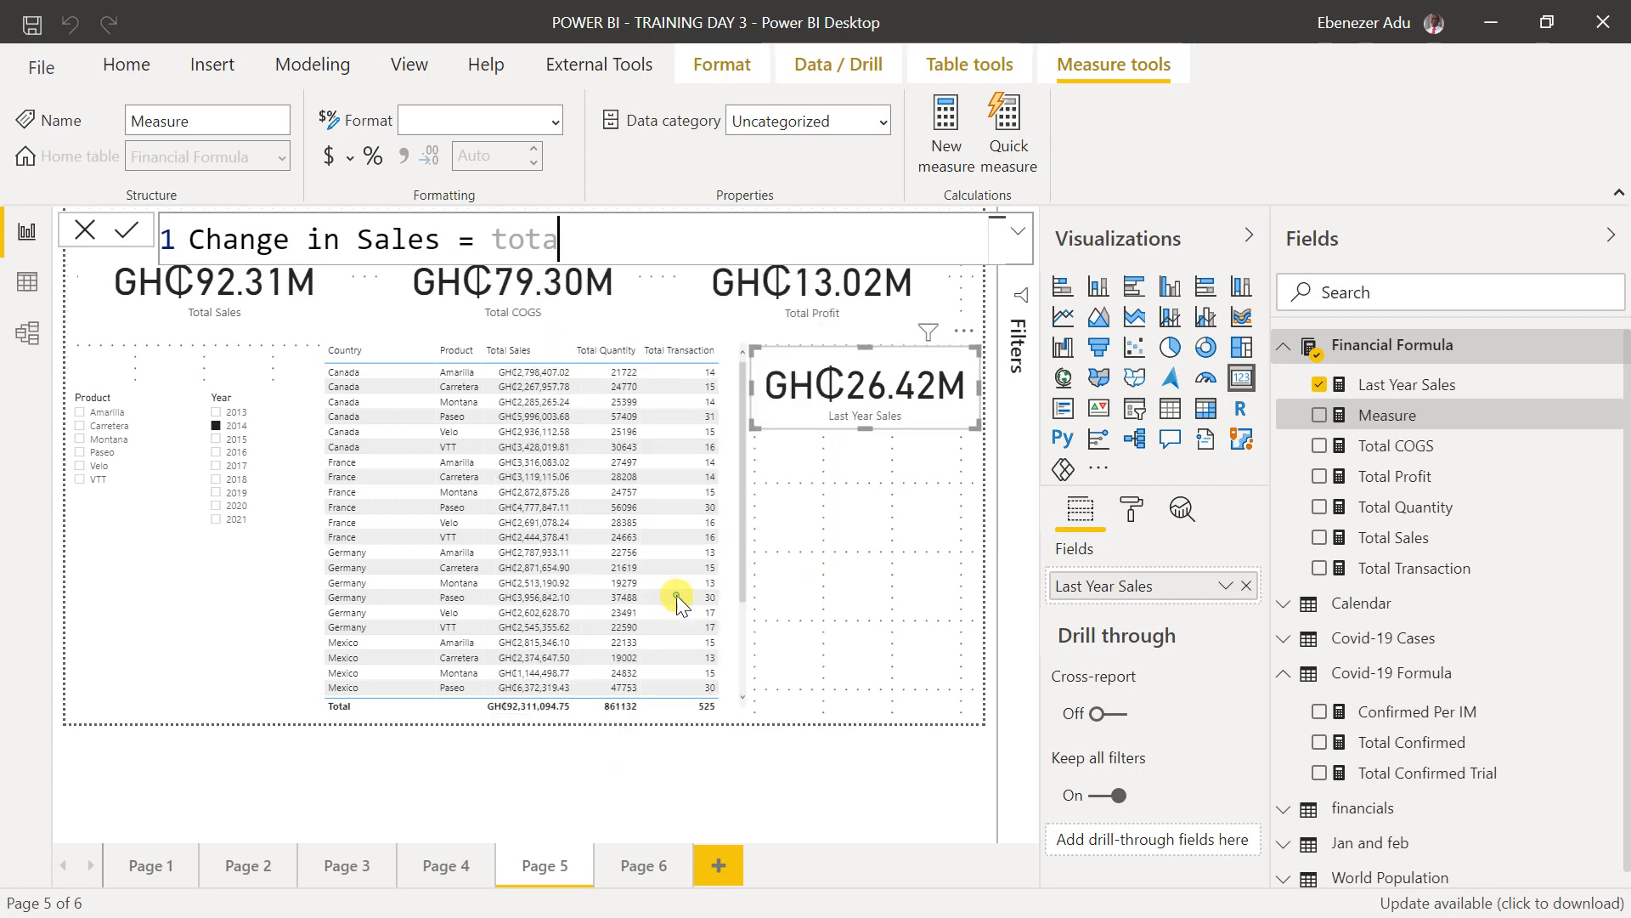
pyautogui.write('-')
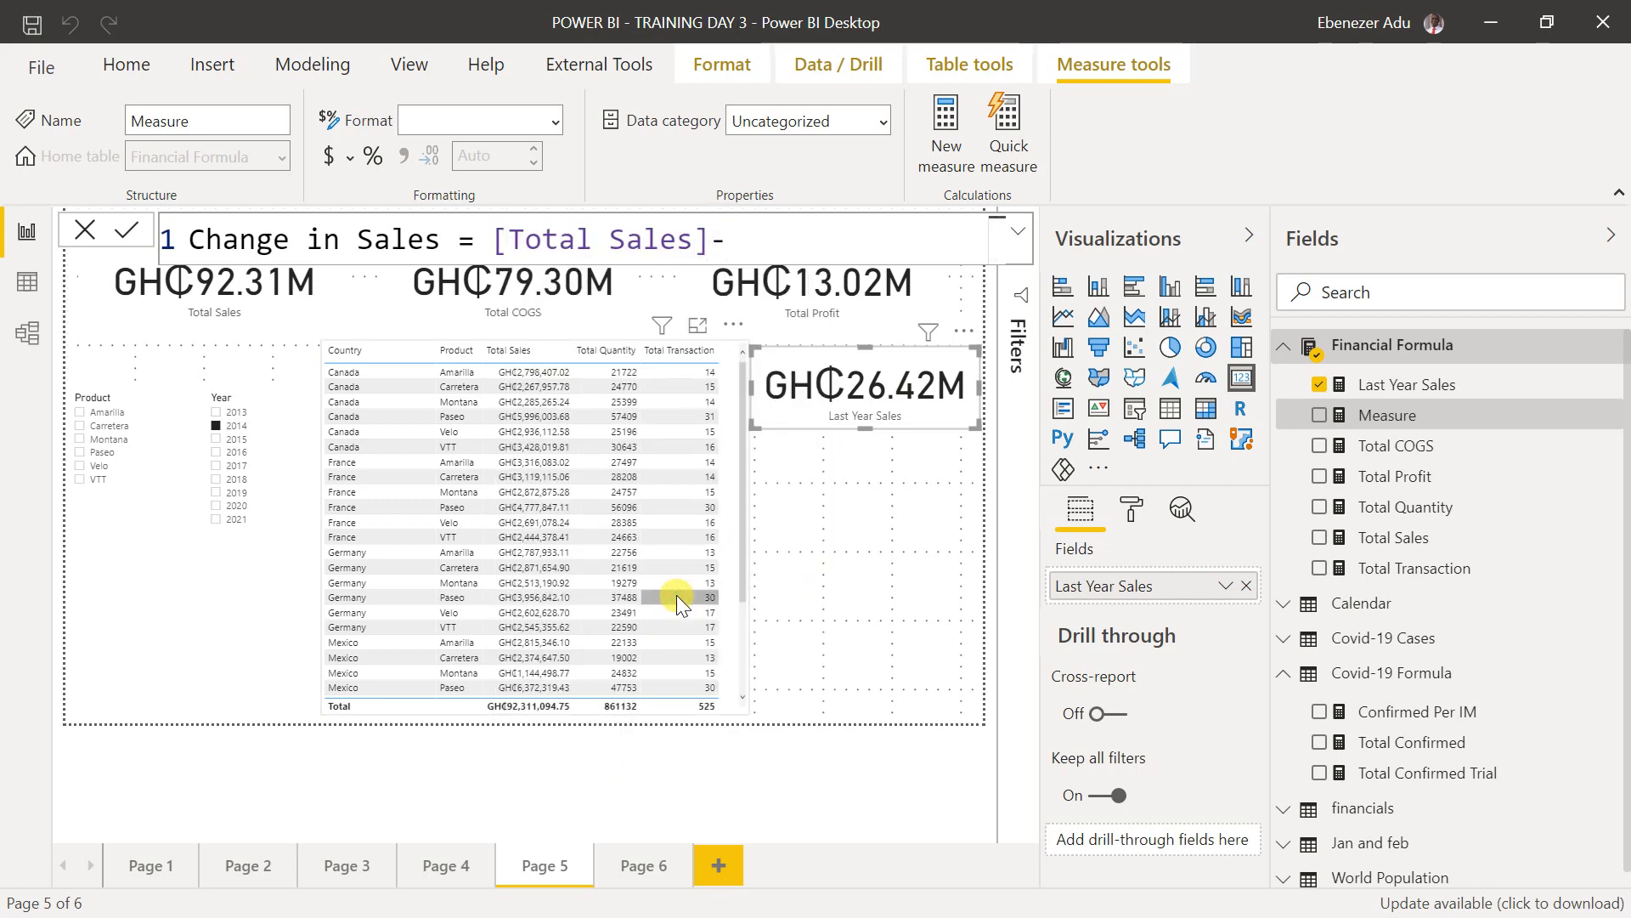
pyautogui.write('last')
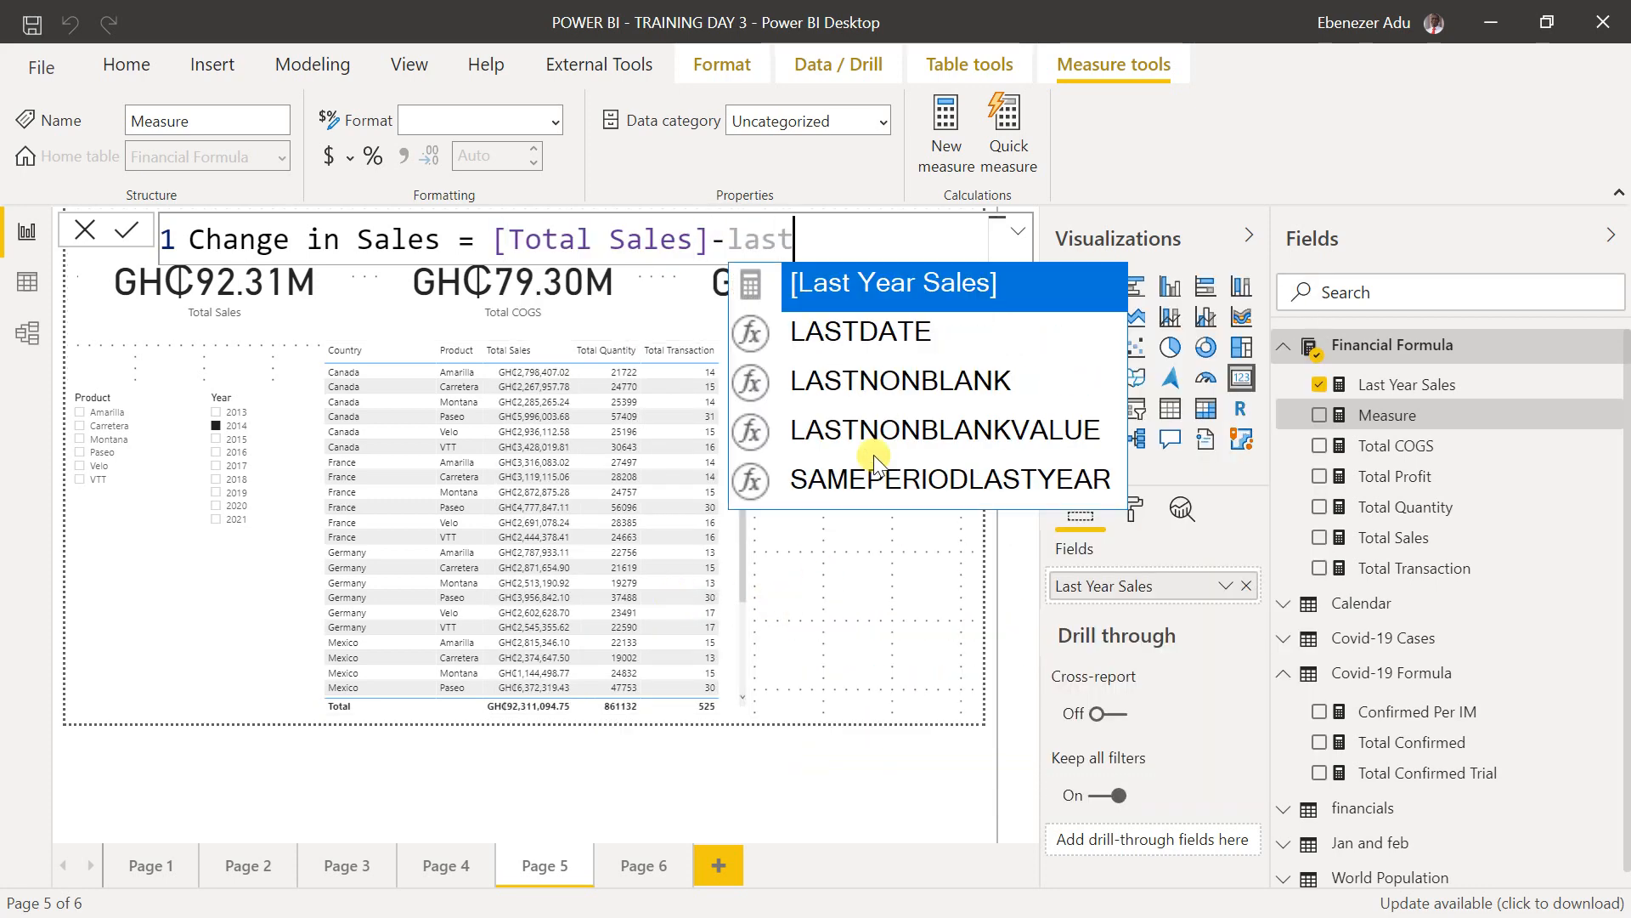
pyautogui.click(900, 293)
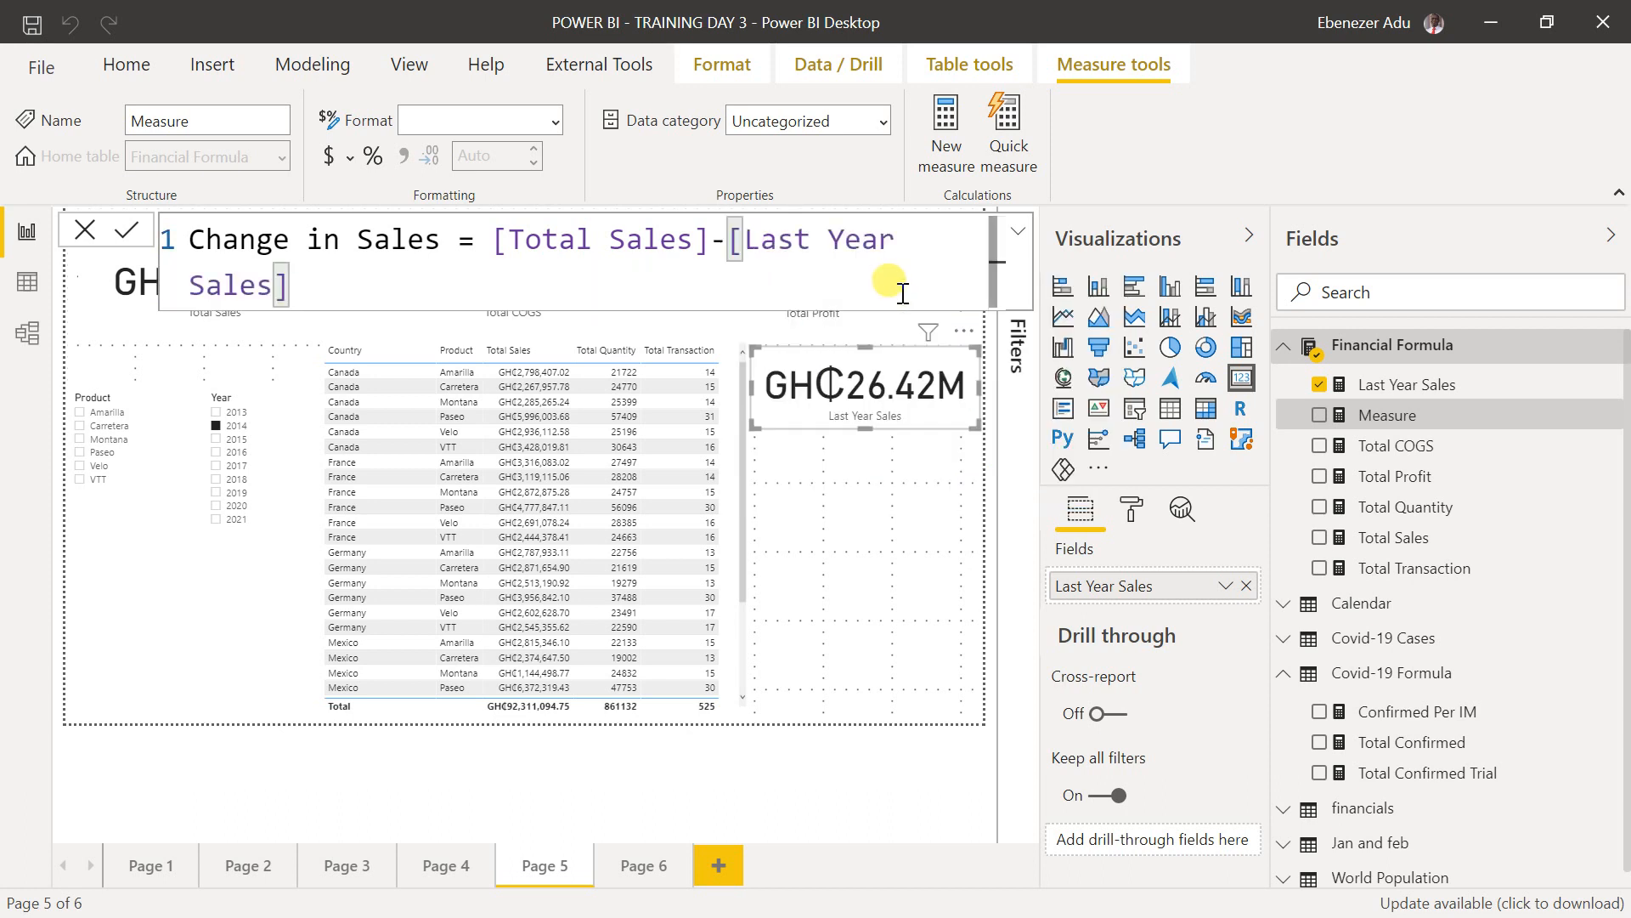
pyautogui.press('Return')
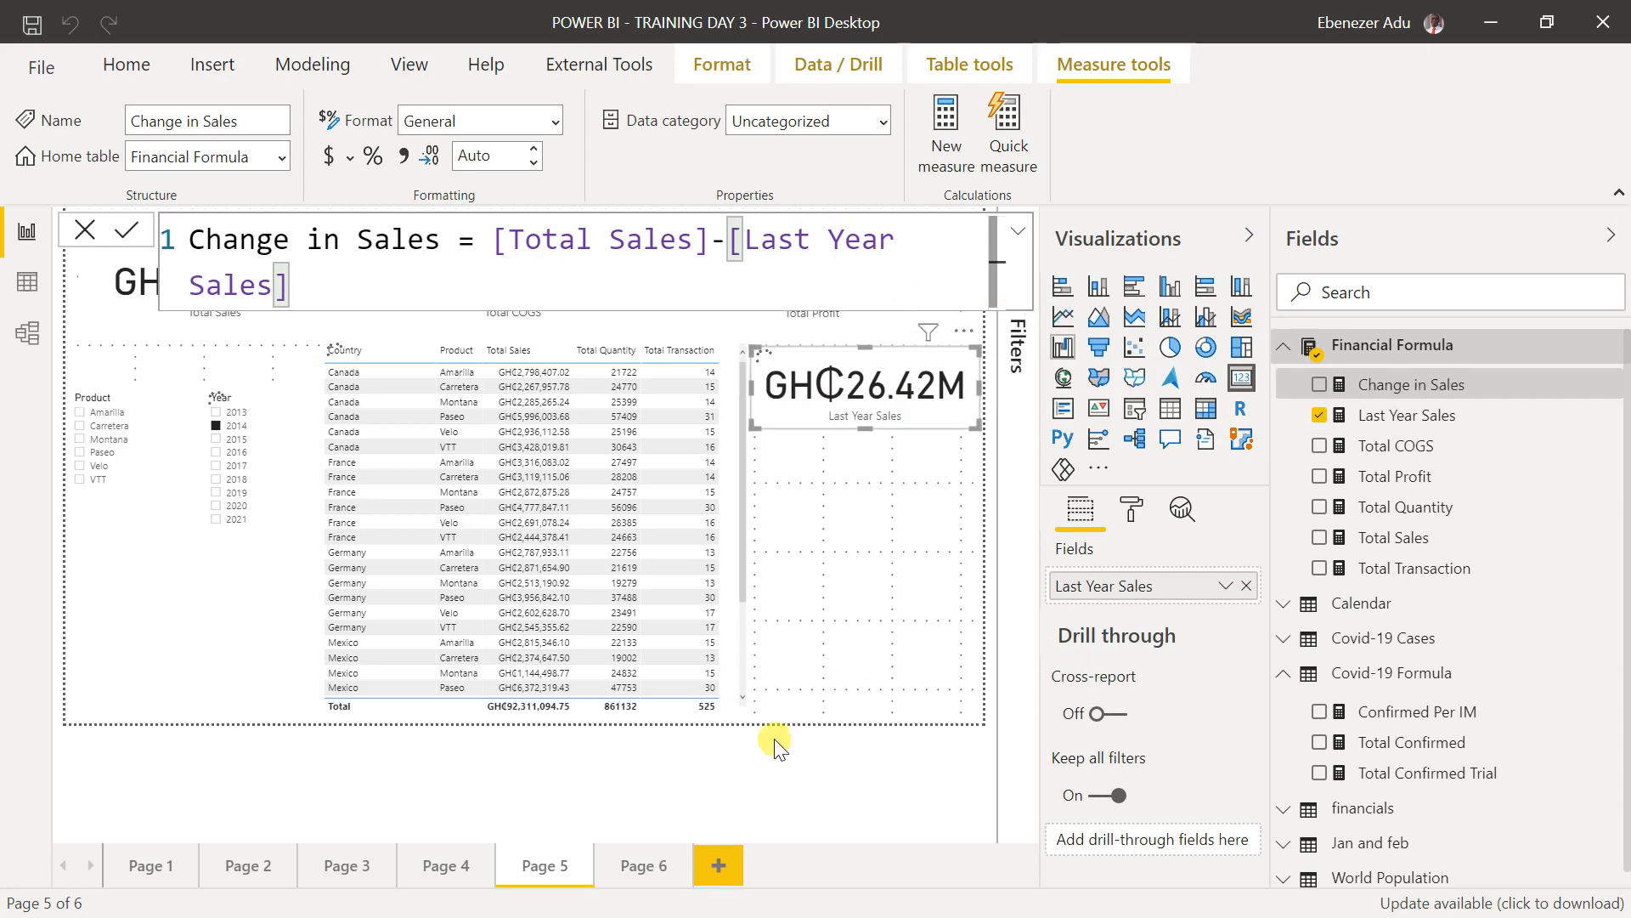
# - Show Change in Sales in a compact card beneath the Last Year Sales card, formatted as GH₵ Akan (Ghana) currency
pyautogui.click(862, 503)
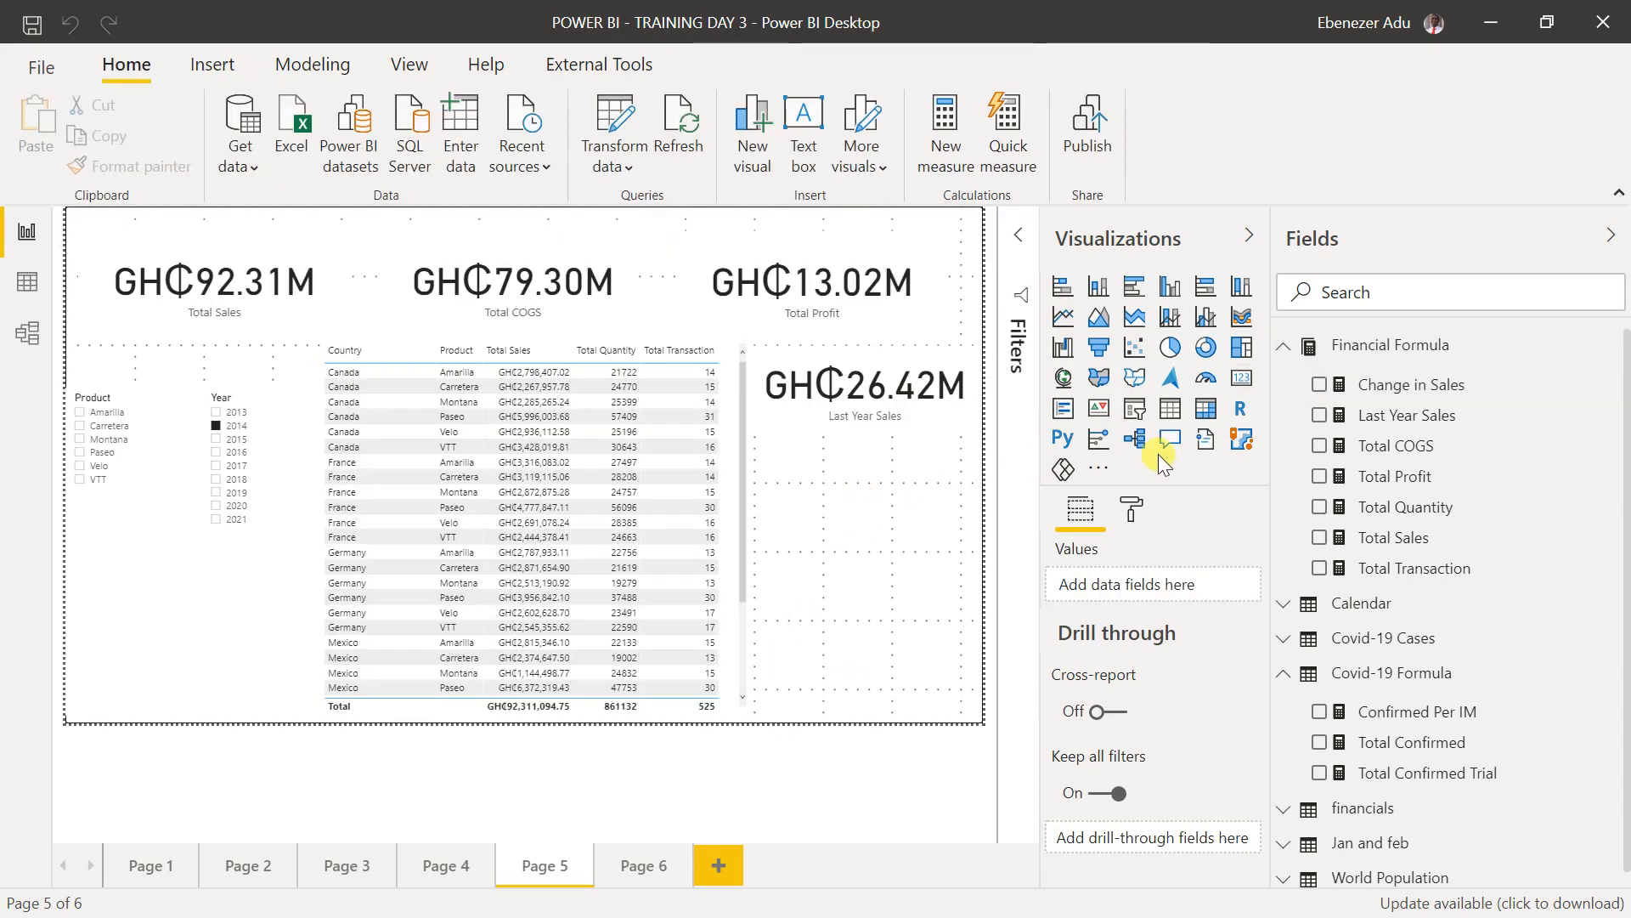
pyautogui.click(1319, 384)
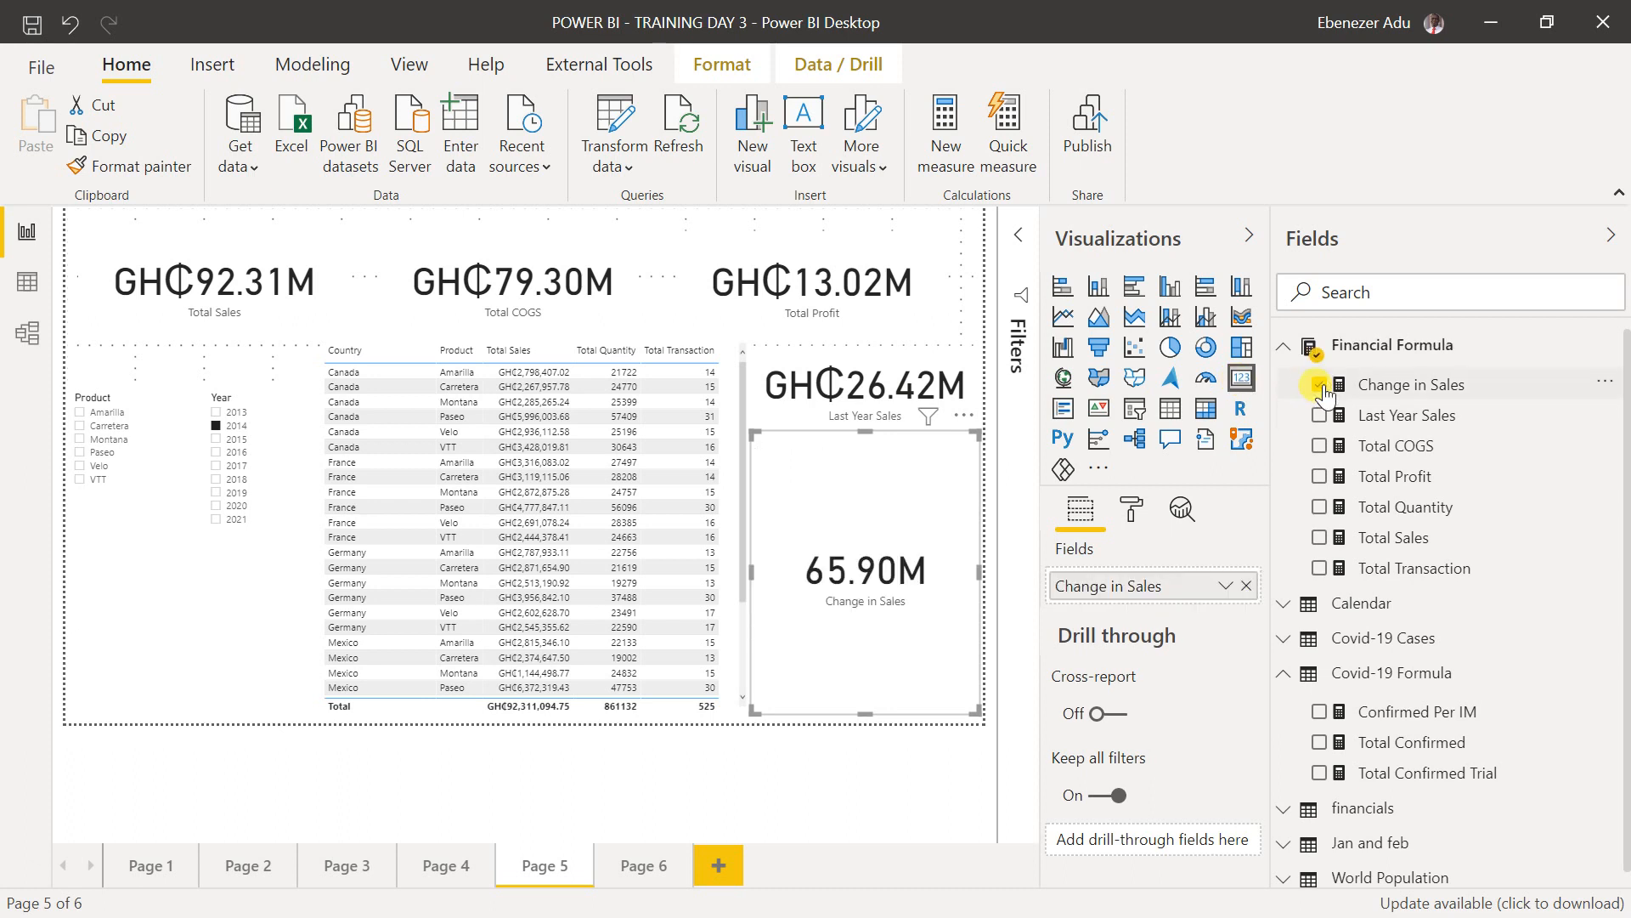
pyautogui.click(1366, 393)
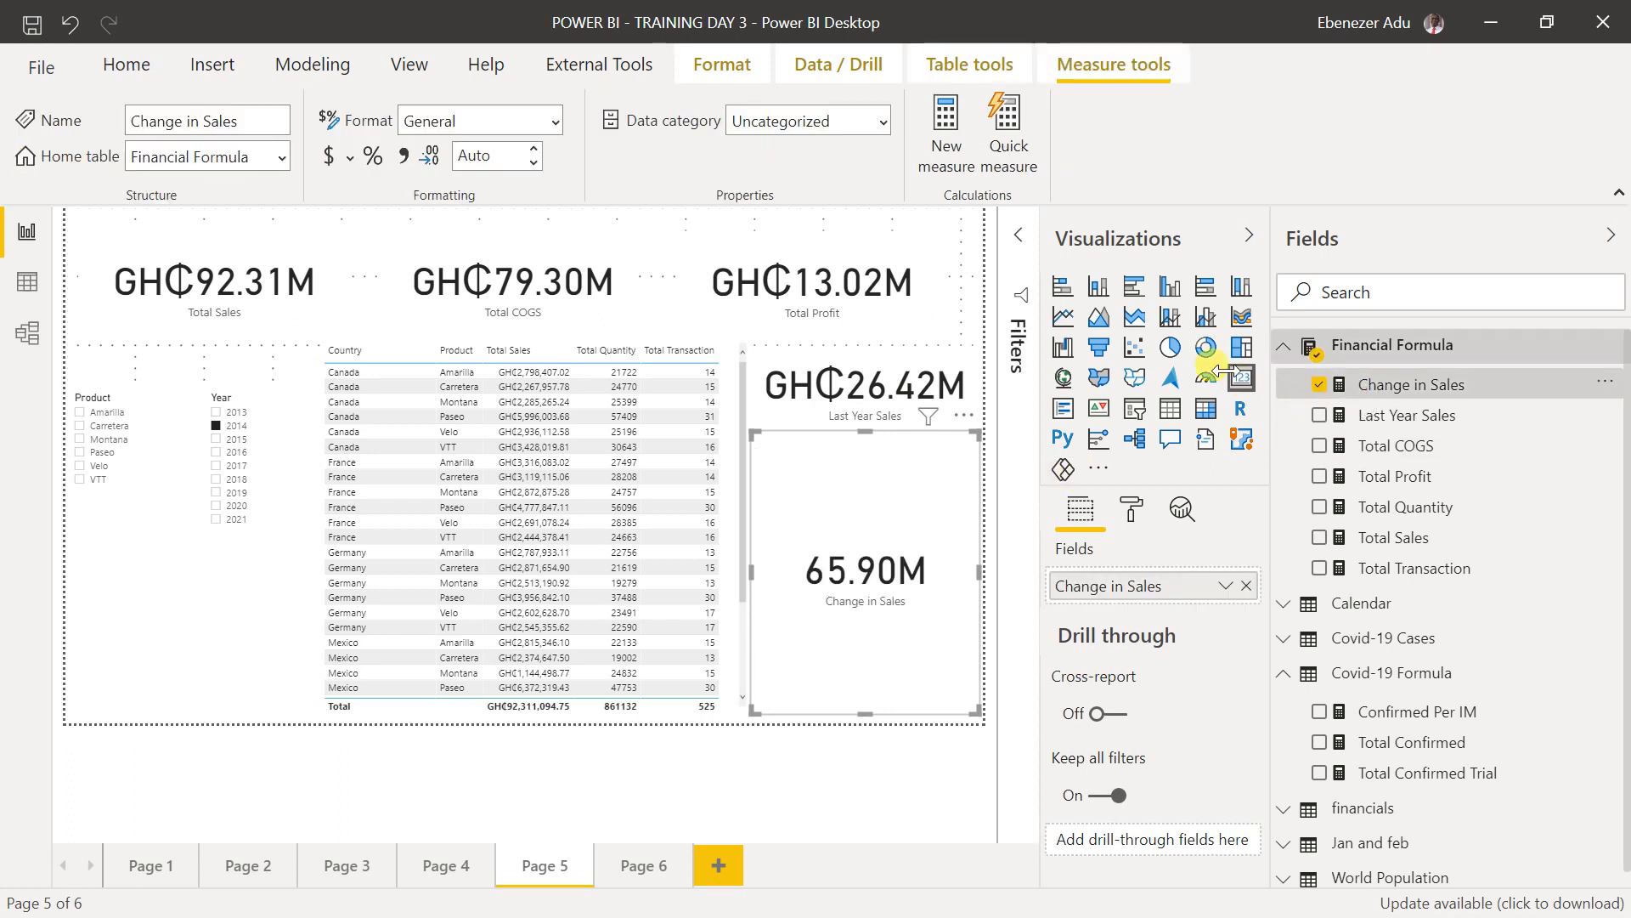
pyautogui.click(350, 157)
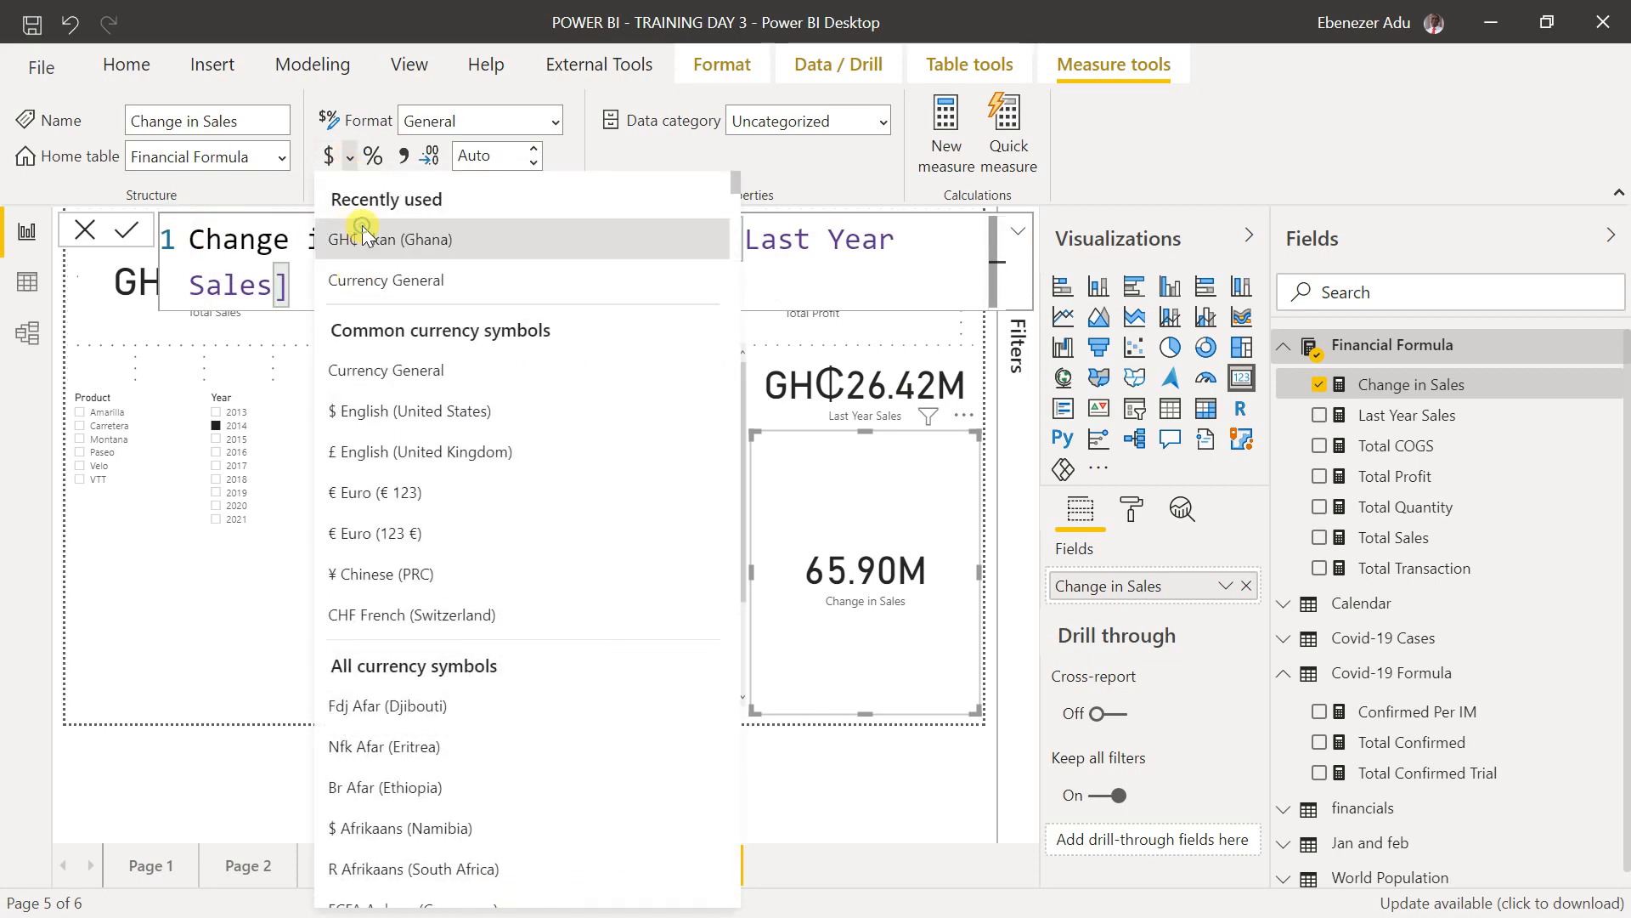
pyautogui.click(362, 226)
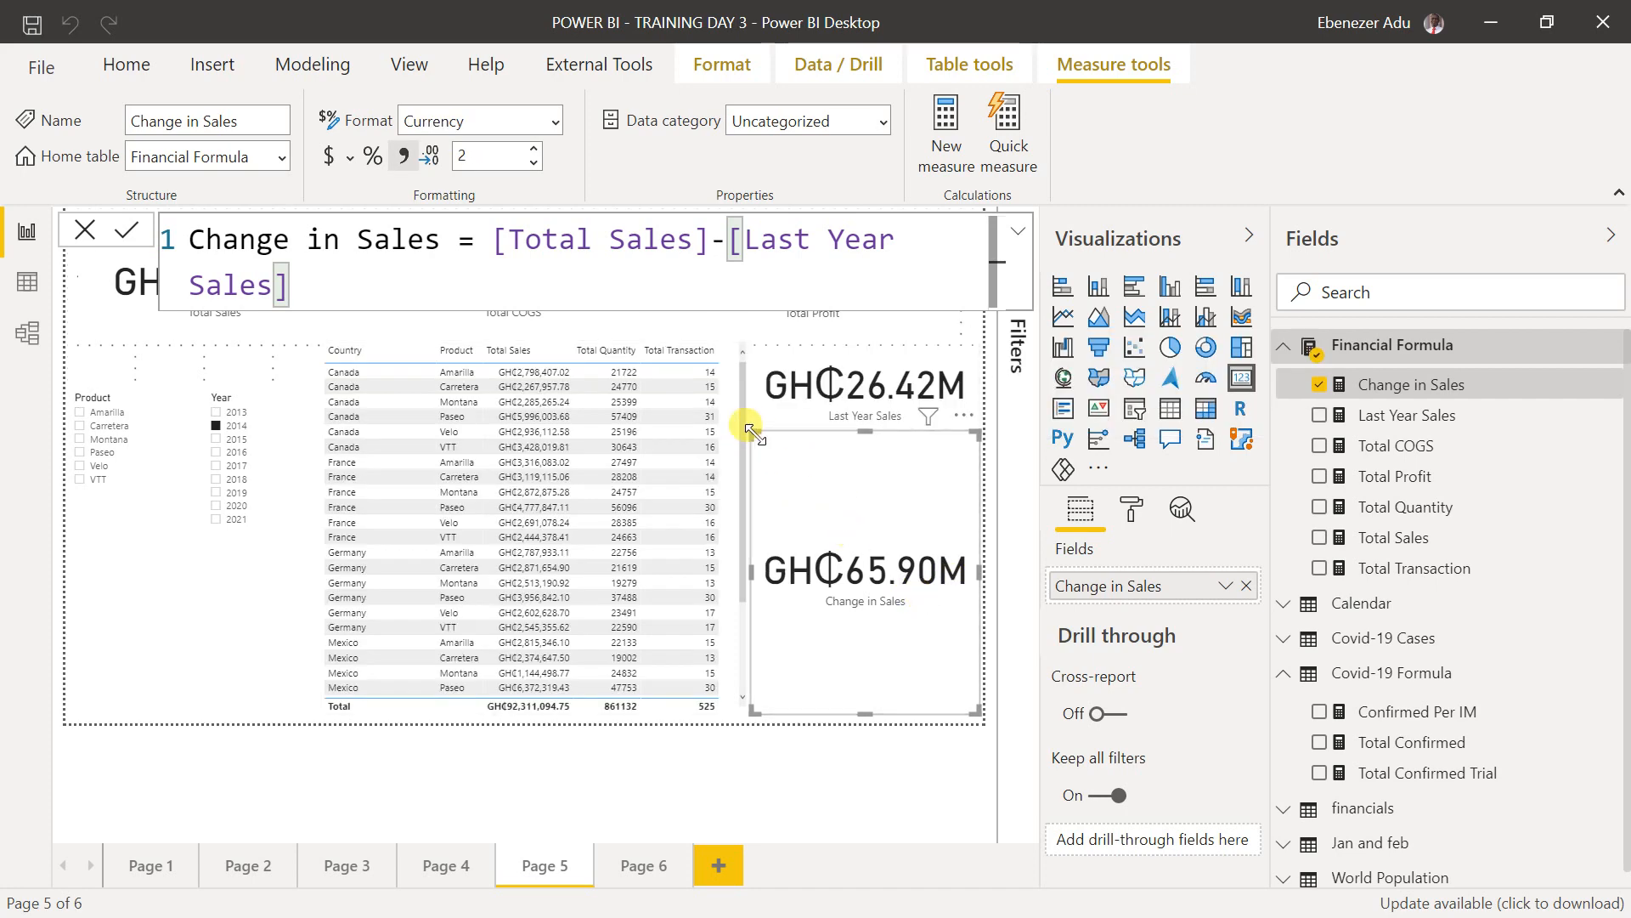
pyautogui.moveTo(753, 458); pyautogui.dragTo(751, 481)
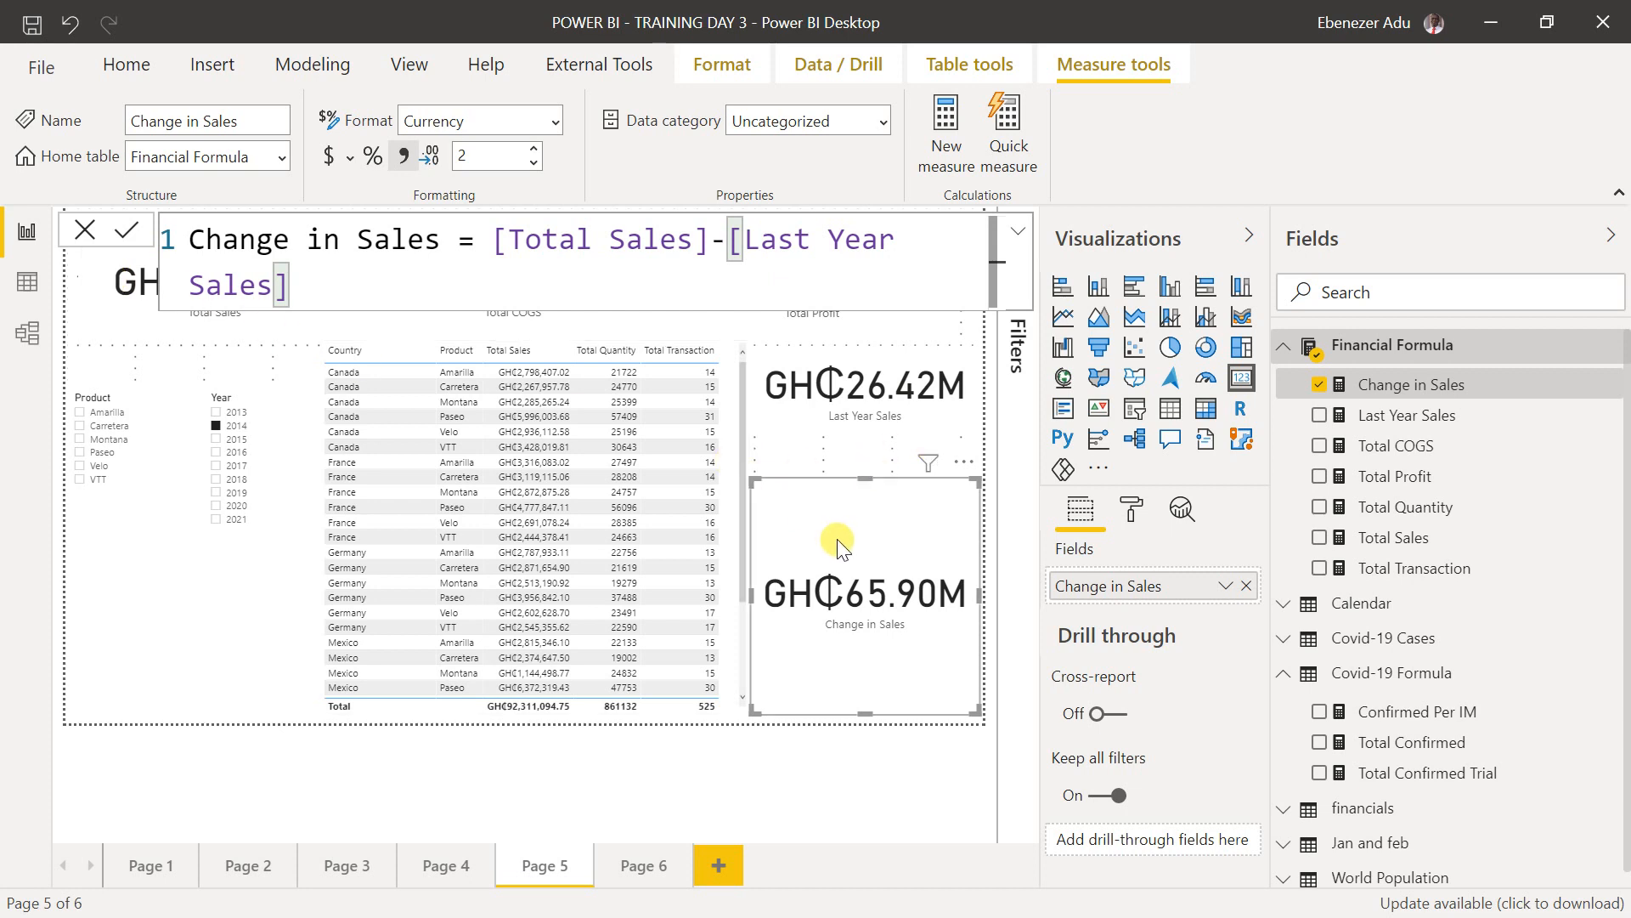
pyautogui.moveTo(751, 710); pyautogui.dragTo(792, 510)
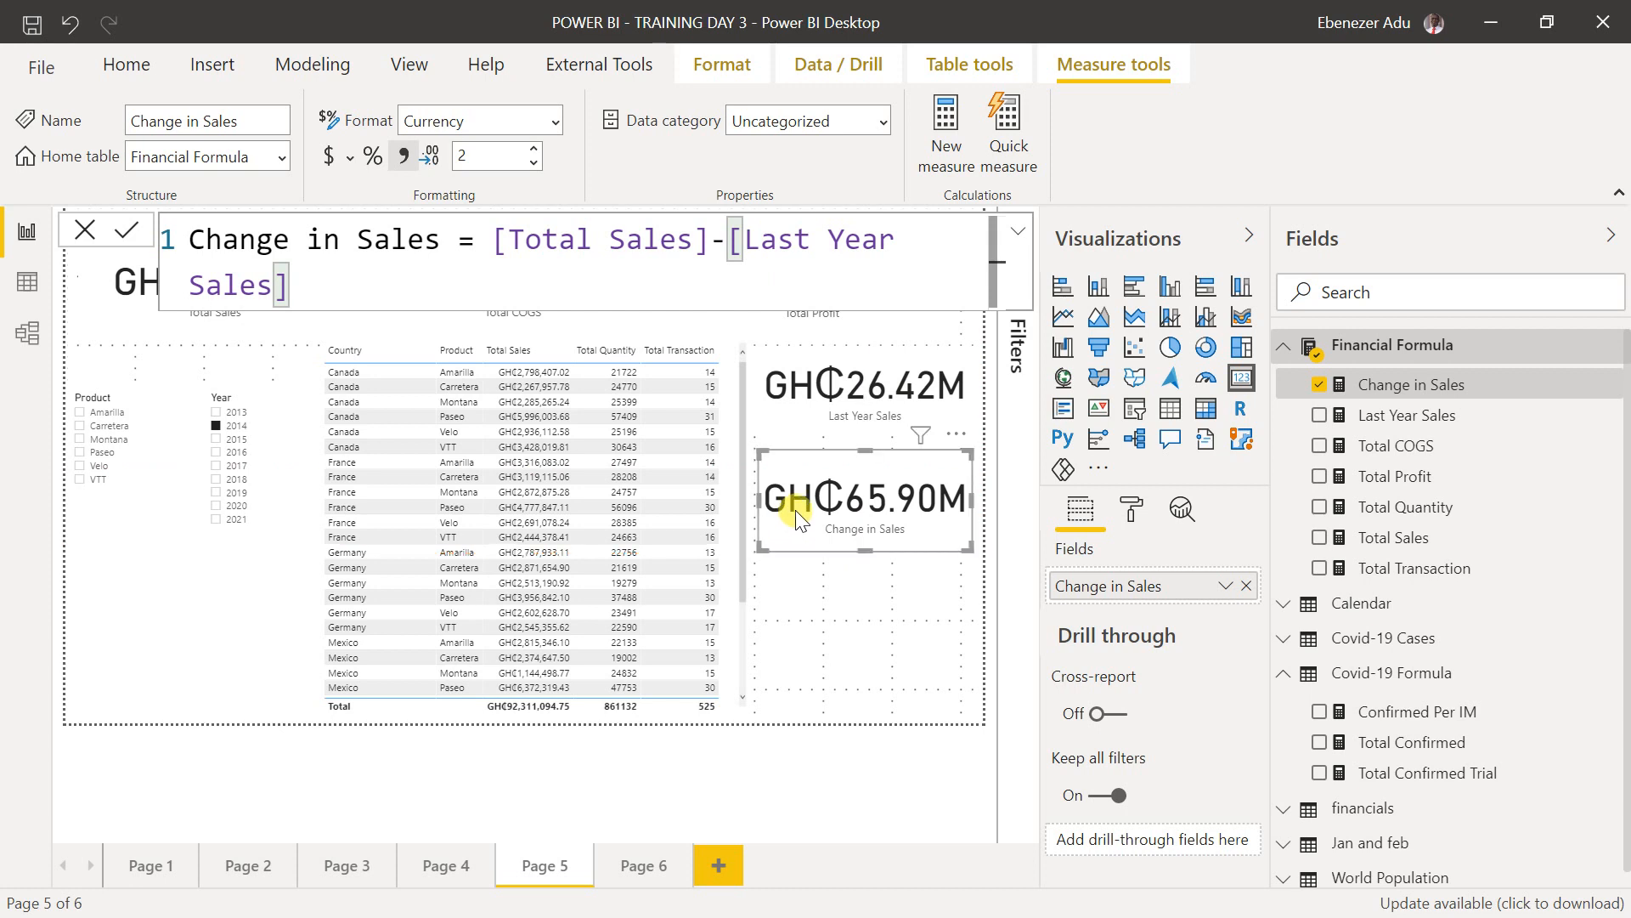
# - Create another measure in the Financial Formula table and name it %change
pyautogui.click(946, 143)
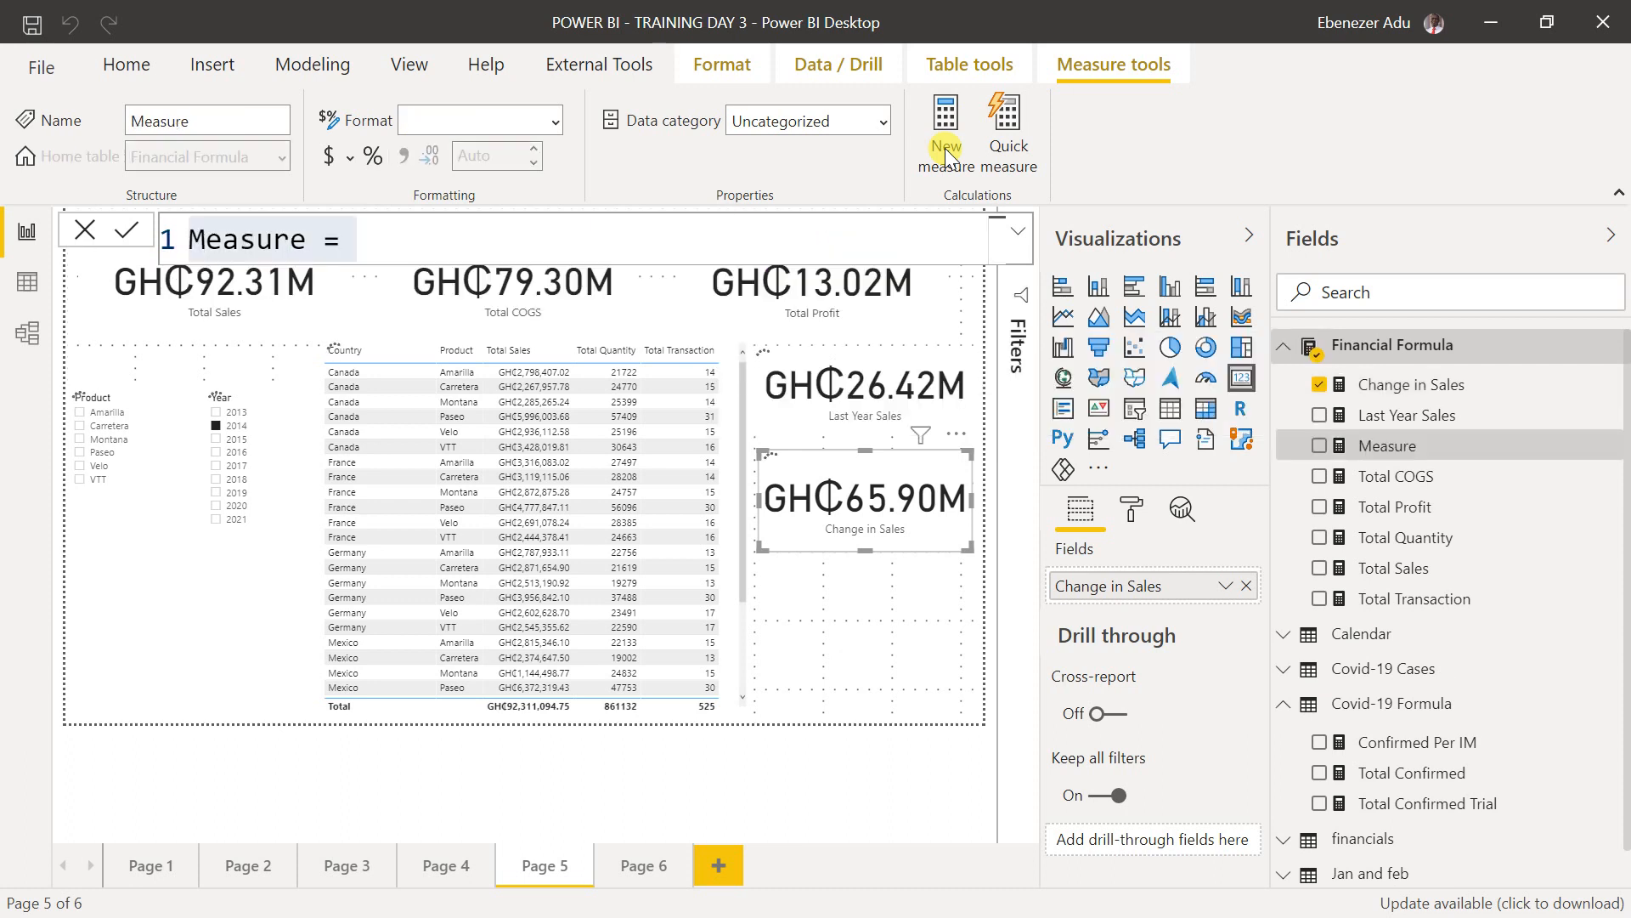
pyautogui.moveTo(308, 243); pyautogui.dragTo(155, 246)
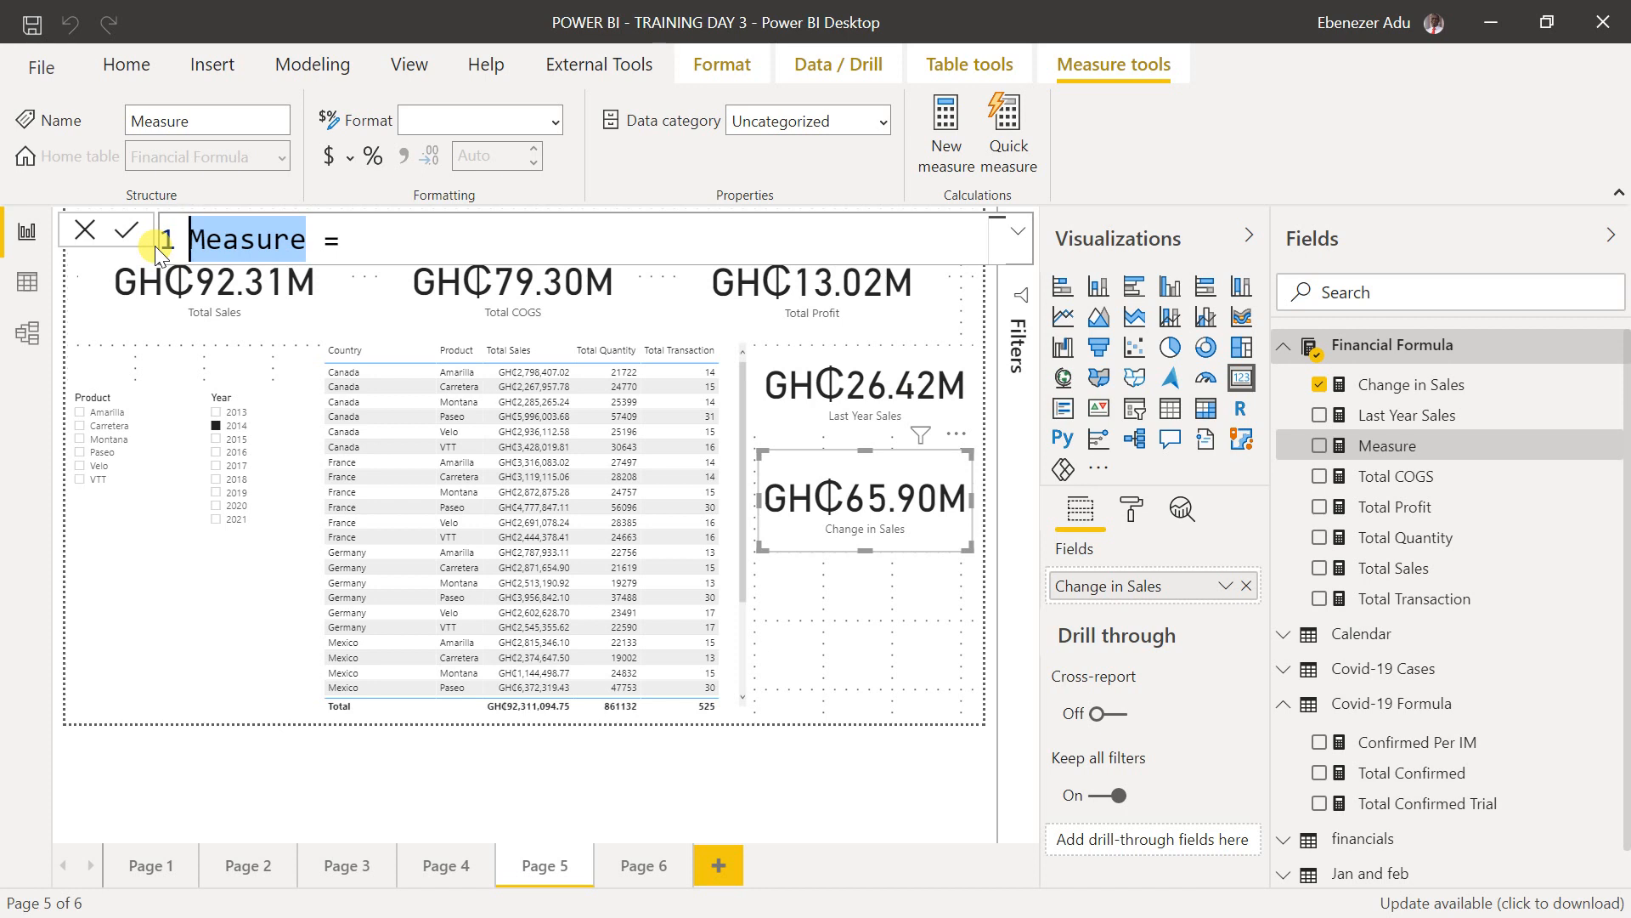
pyautogui.write('%chan')
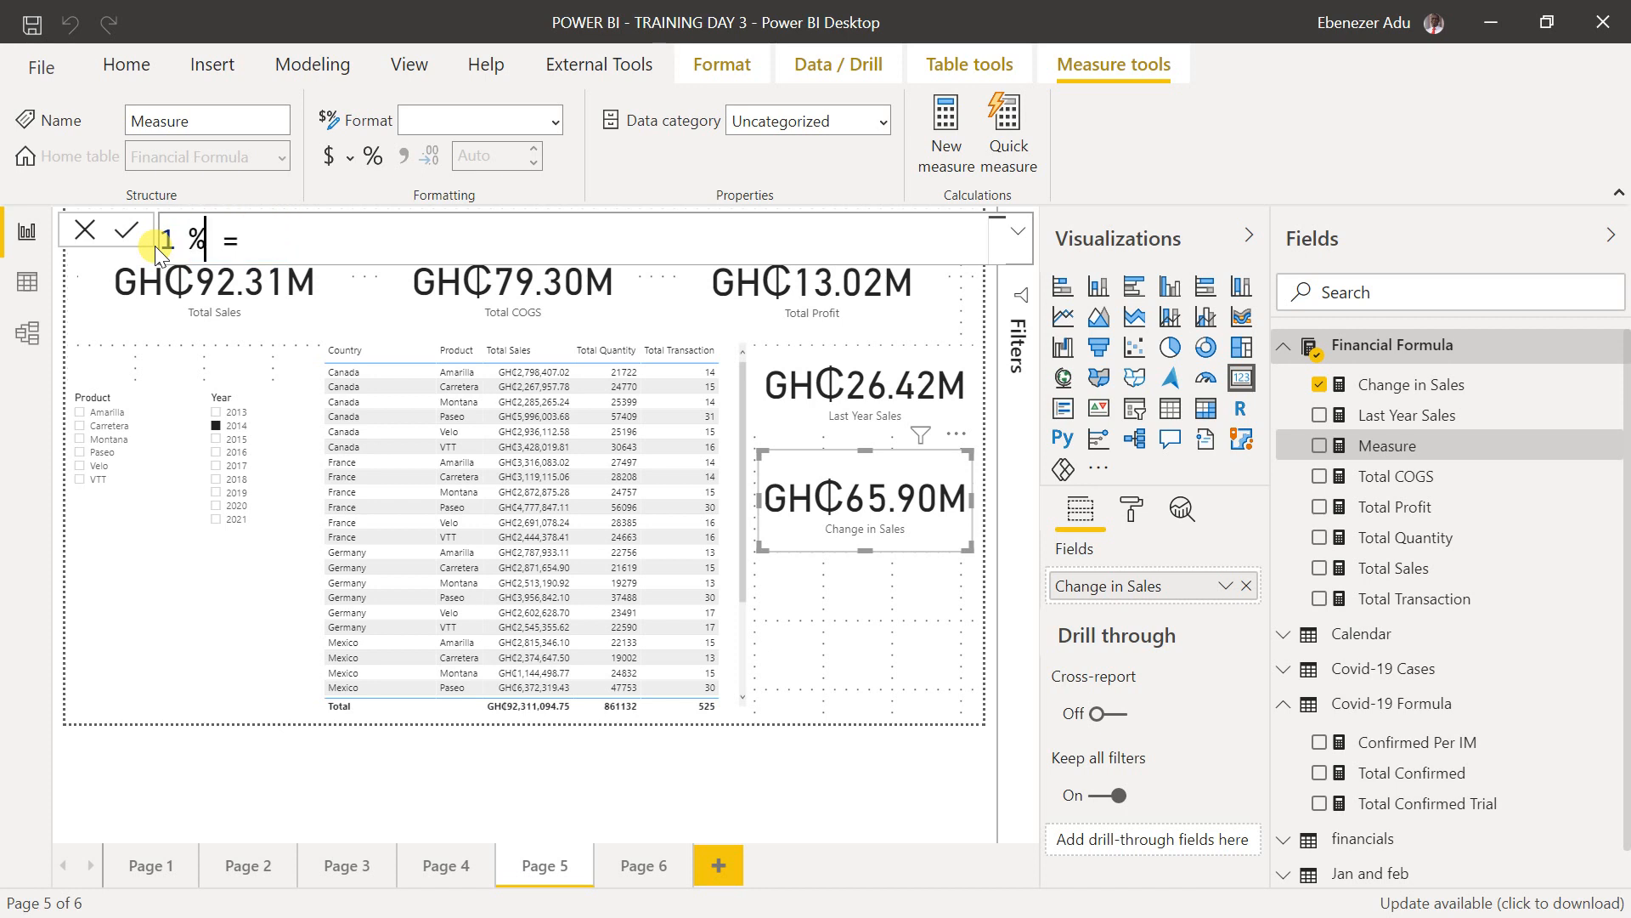
pyautogui.write('ge')
# - Define the %change measure as DIVIDE([Change in Sales],[Total Sales],0) and commit the formula
pyautogui.click(567, 239)
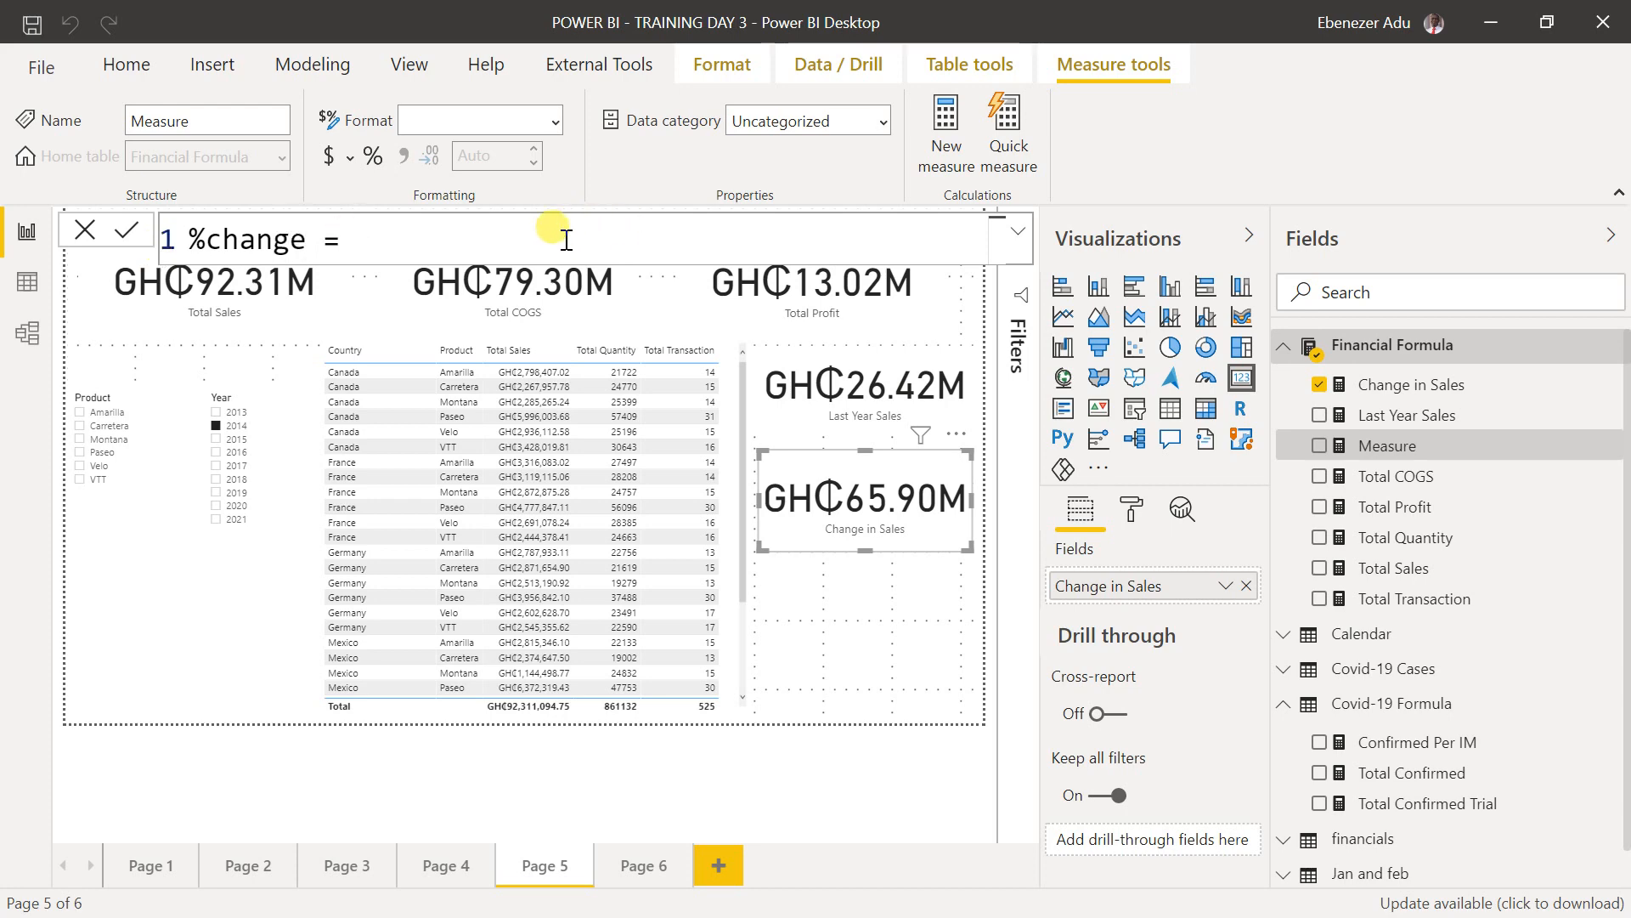
pyautogui.write('divide(chan')
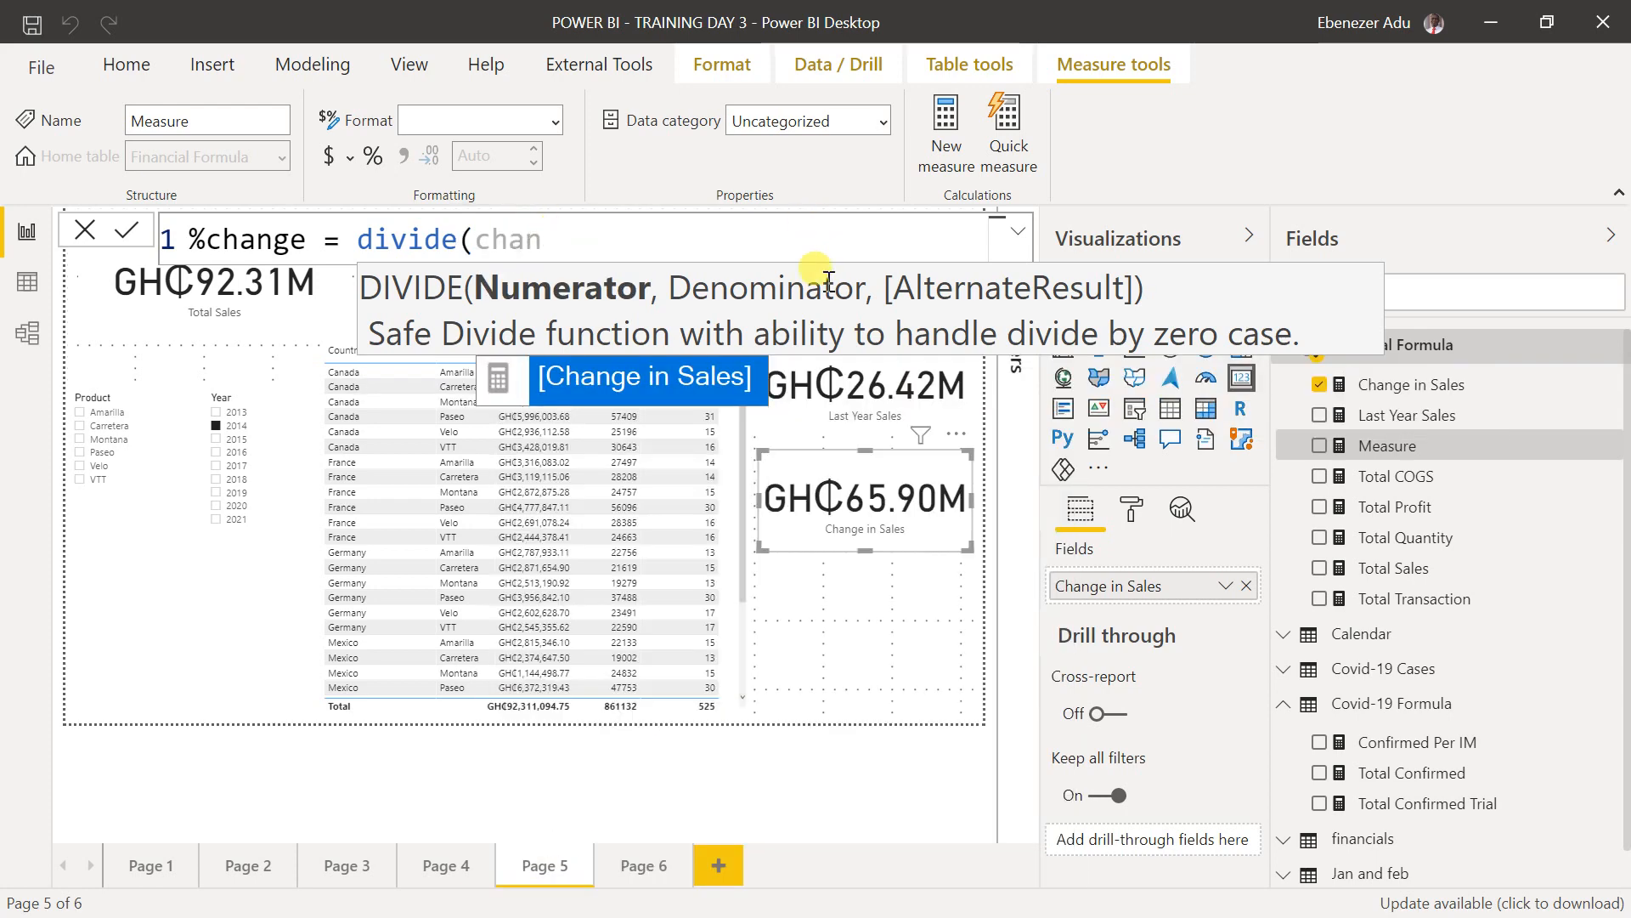
pyautogui.click(729, 380)
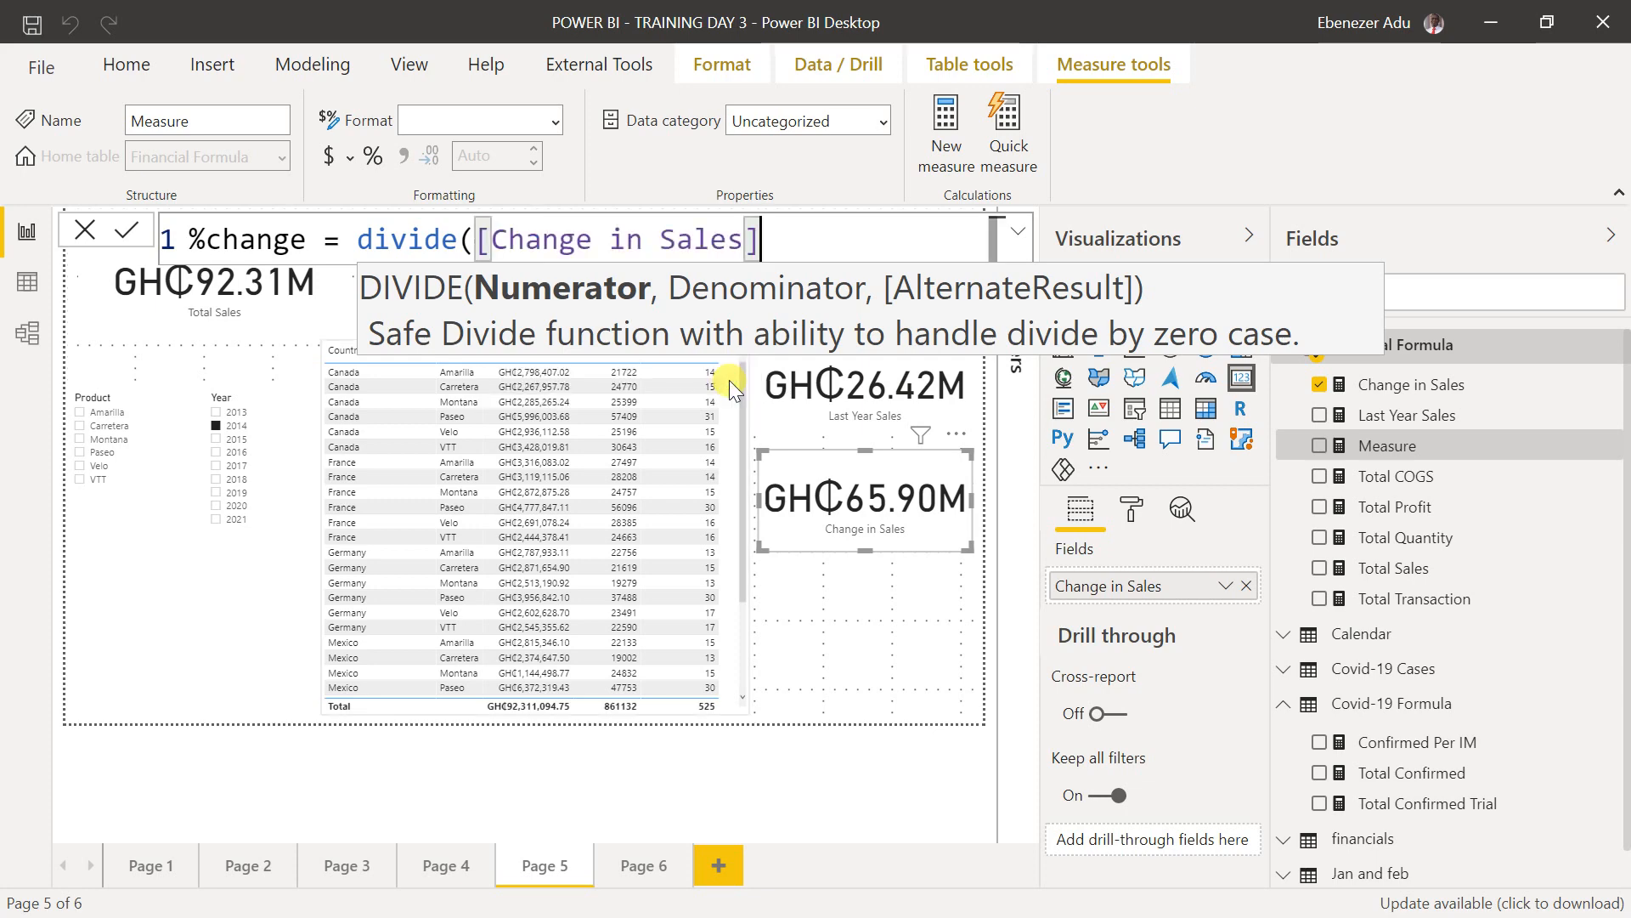
pyautogui.write(',to')
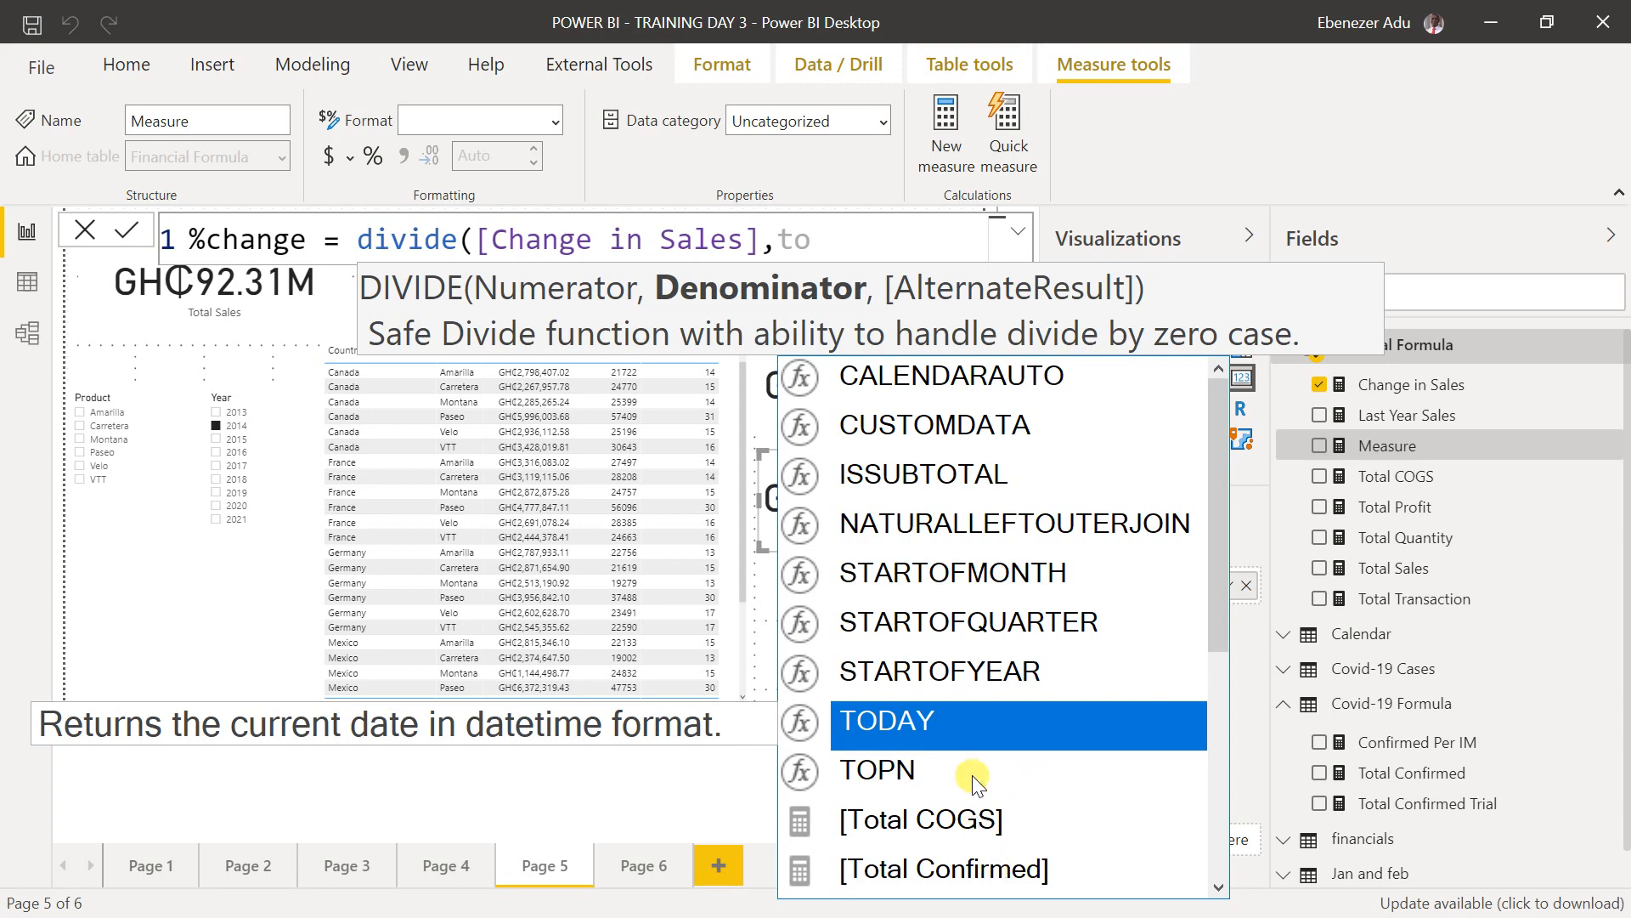
pyautogui.scroll(-3, 976, 758)
pyautogui.click(982, 643)
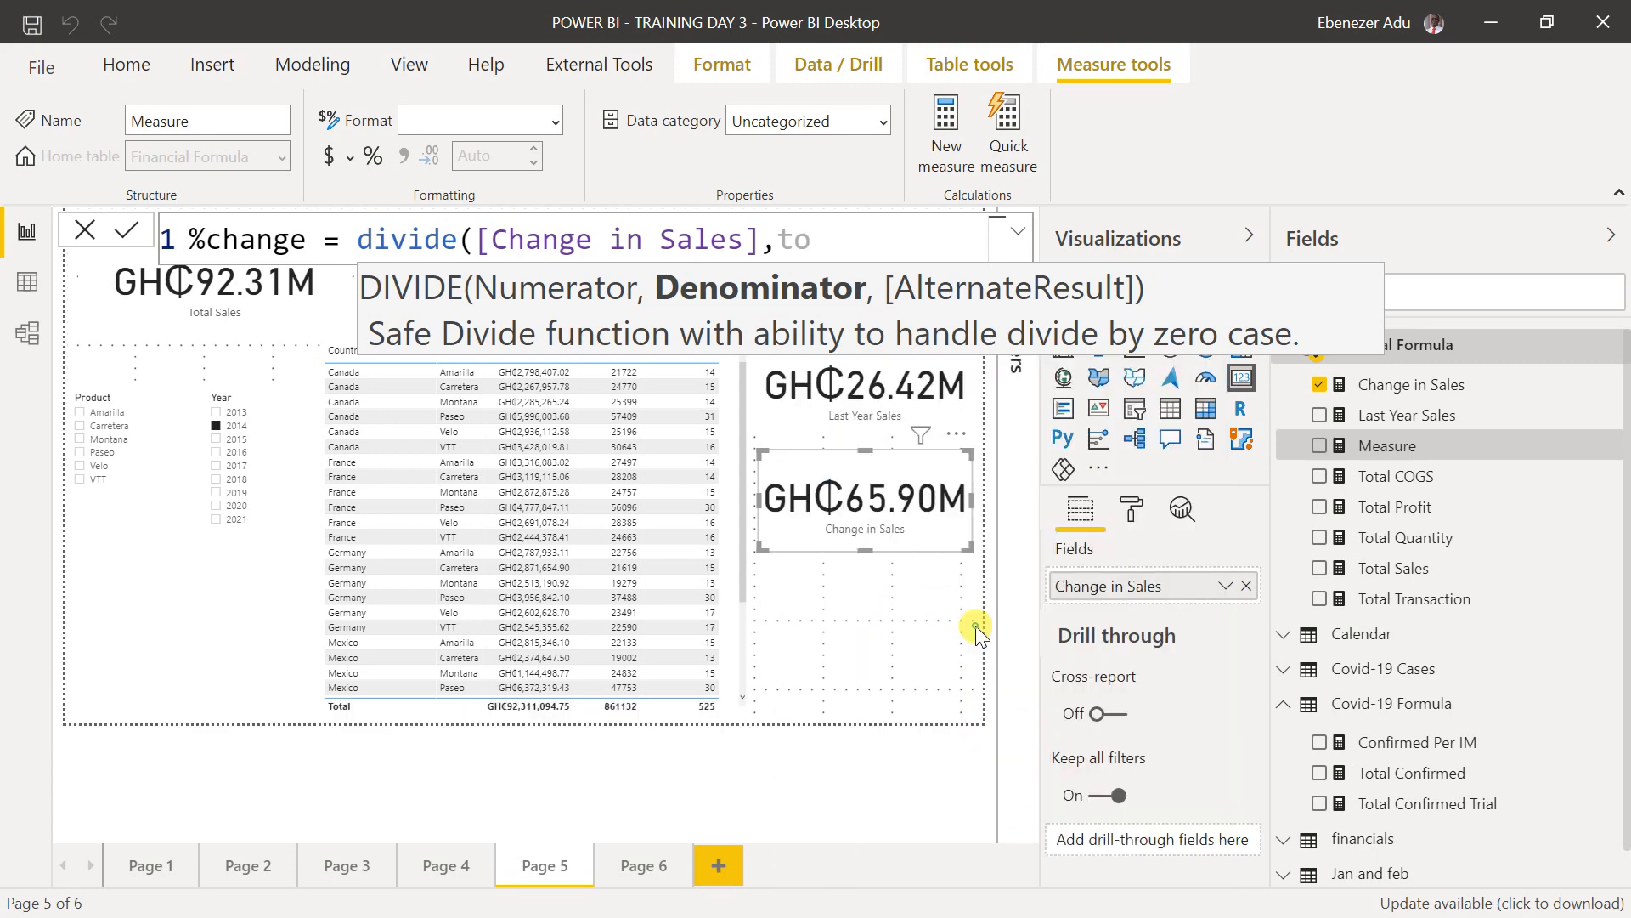
pyautogui.write(',0)')
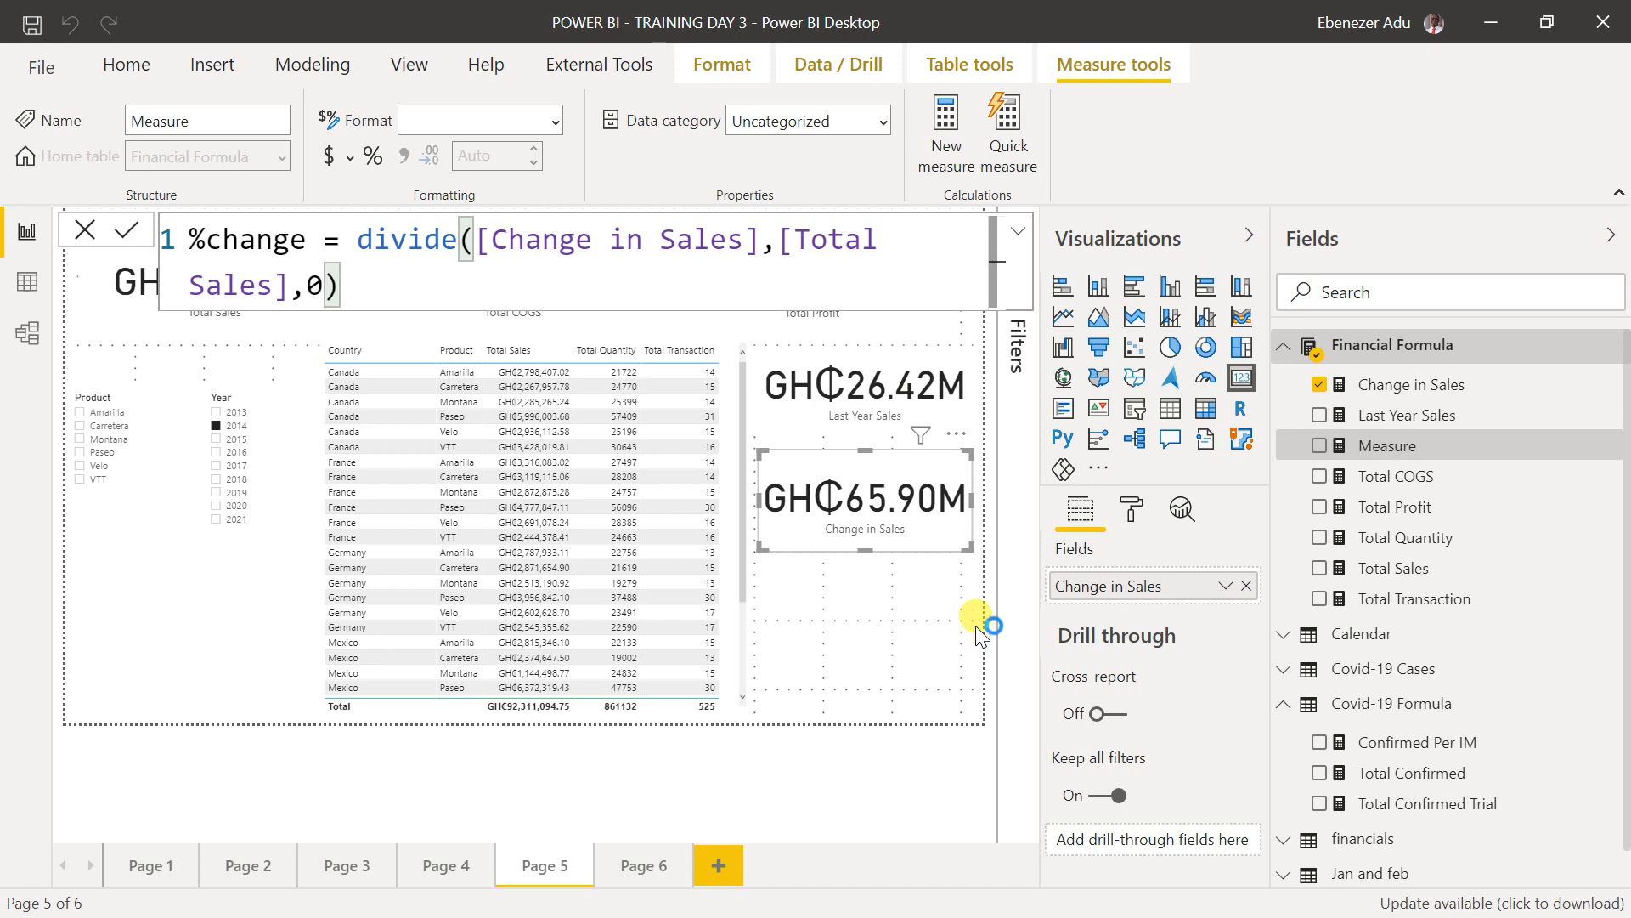
pyautogui.press('Return')
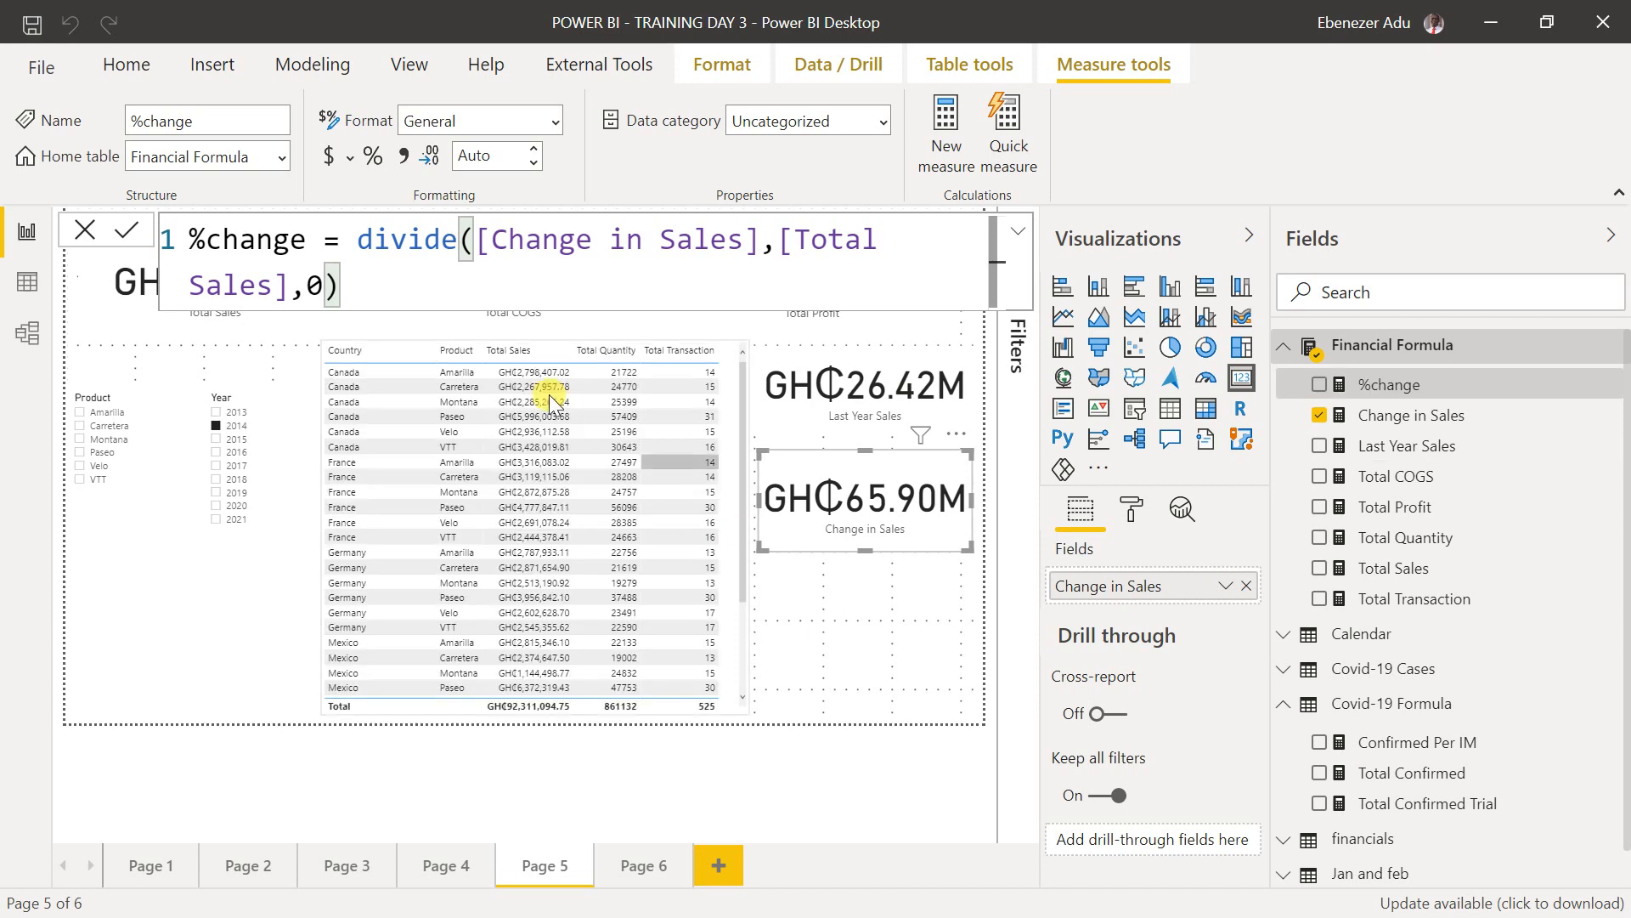
# - Format the %change measure as a percentage and show it in a new card beneath the Change in Sales card
pyautogui.click(379, 158)
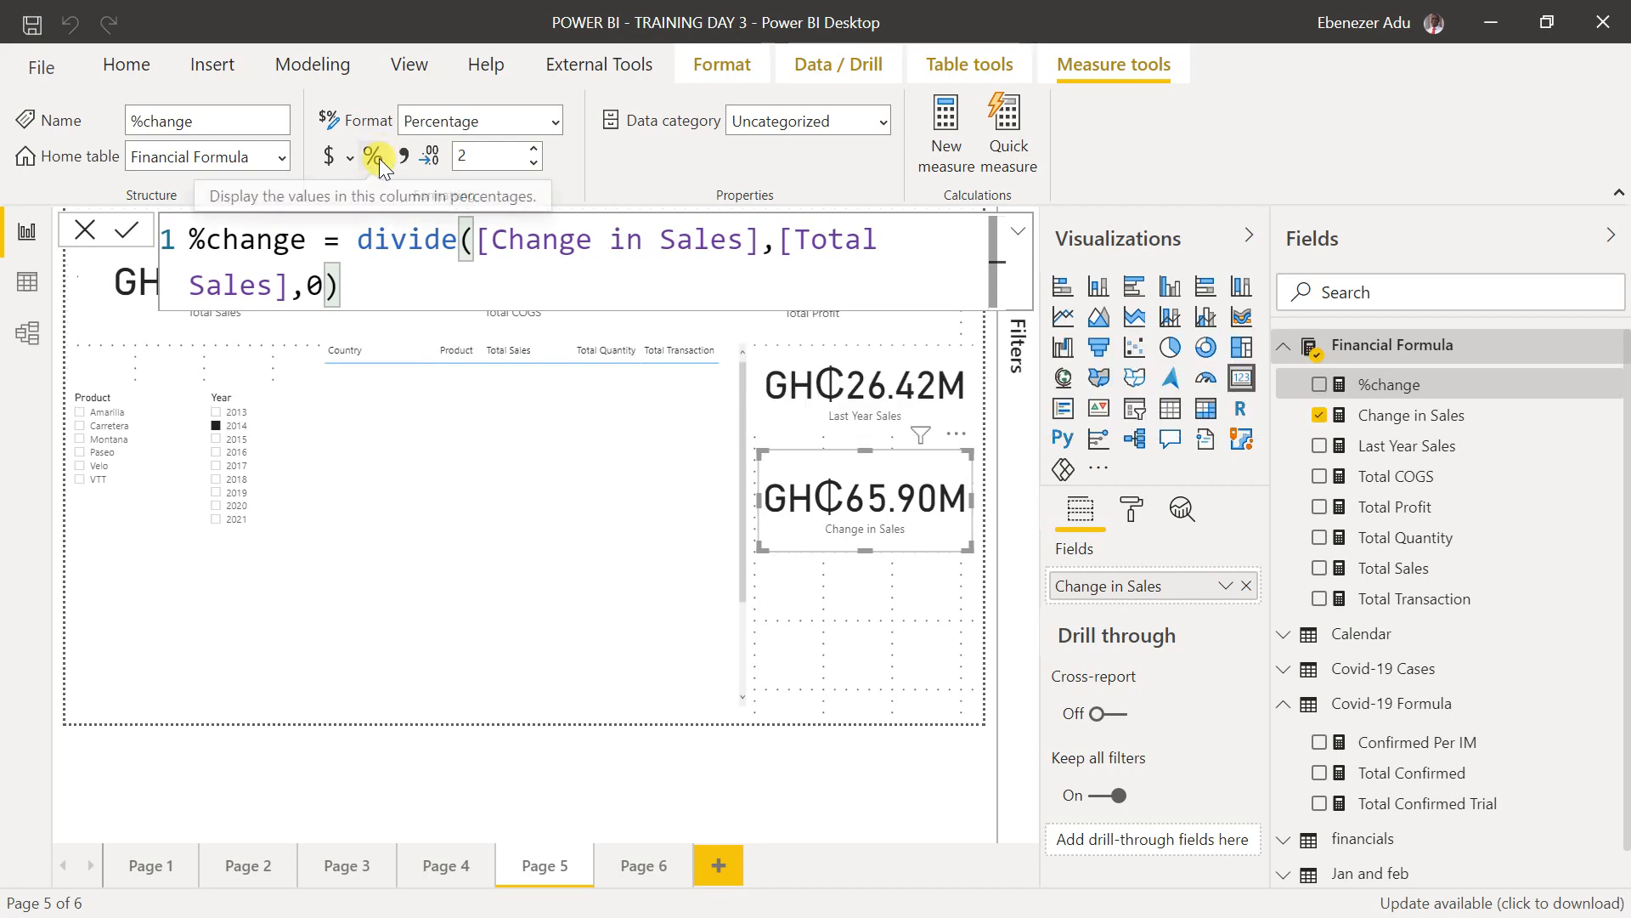
pyautogui.click(832, 624)
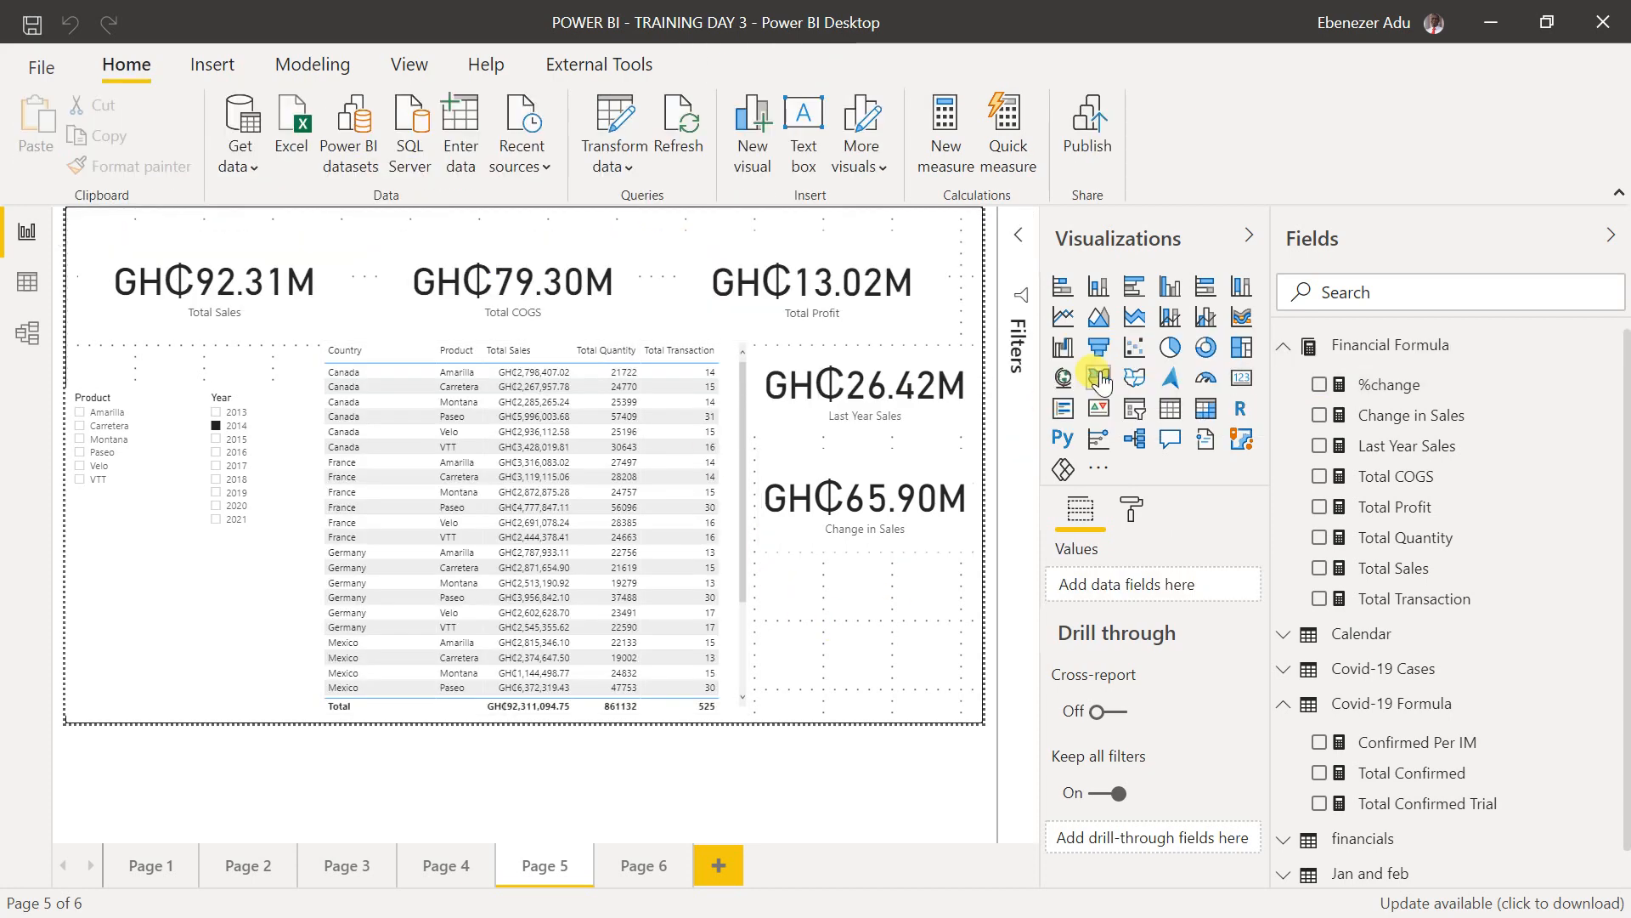
pyautogui.click(1234, 387)
pyautogui.click(1318, 385)
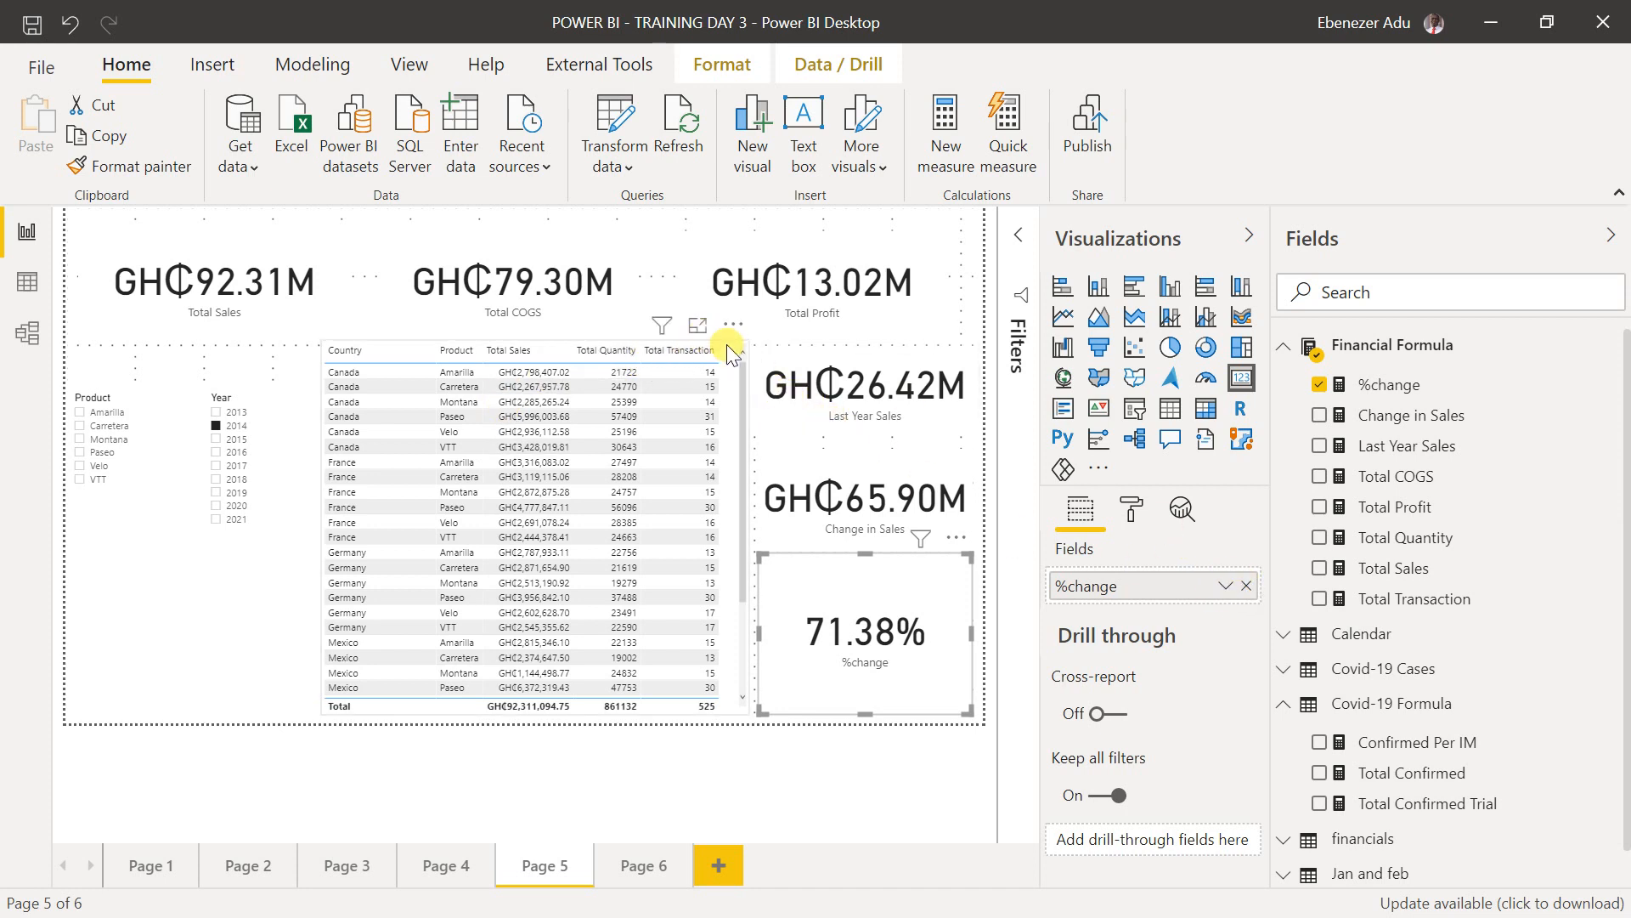
# - Add %change as a column to the country and product table and widen the table to fit it
pyautogui.click(732, 345)
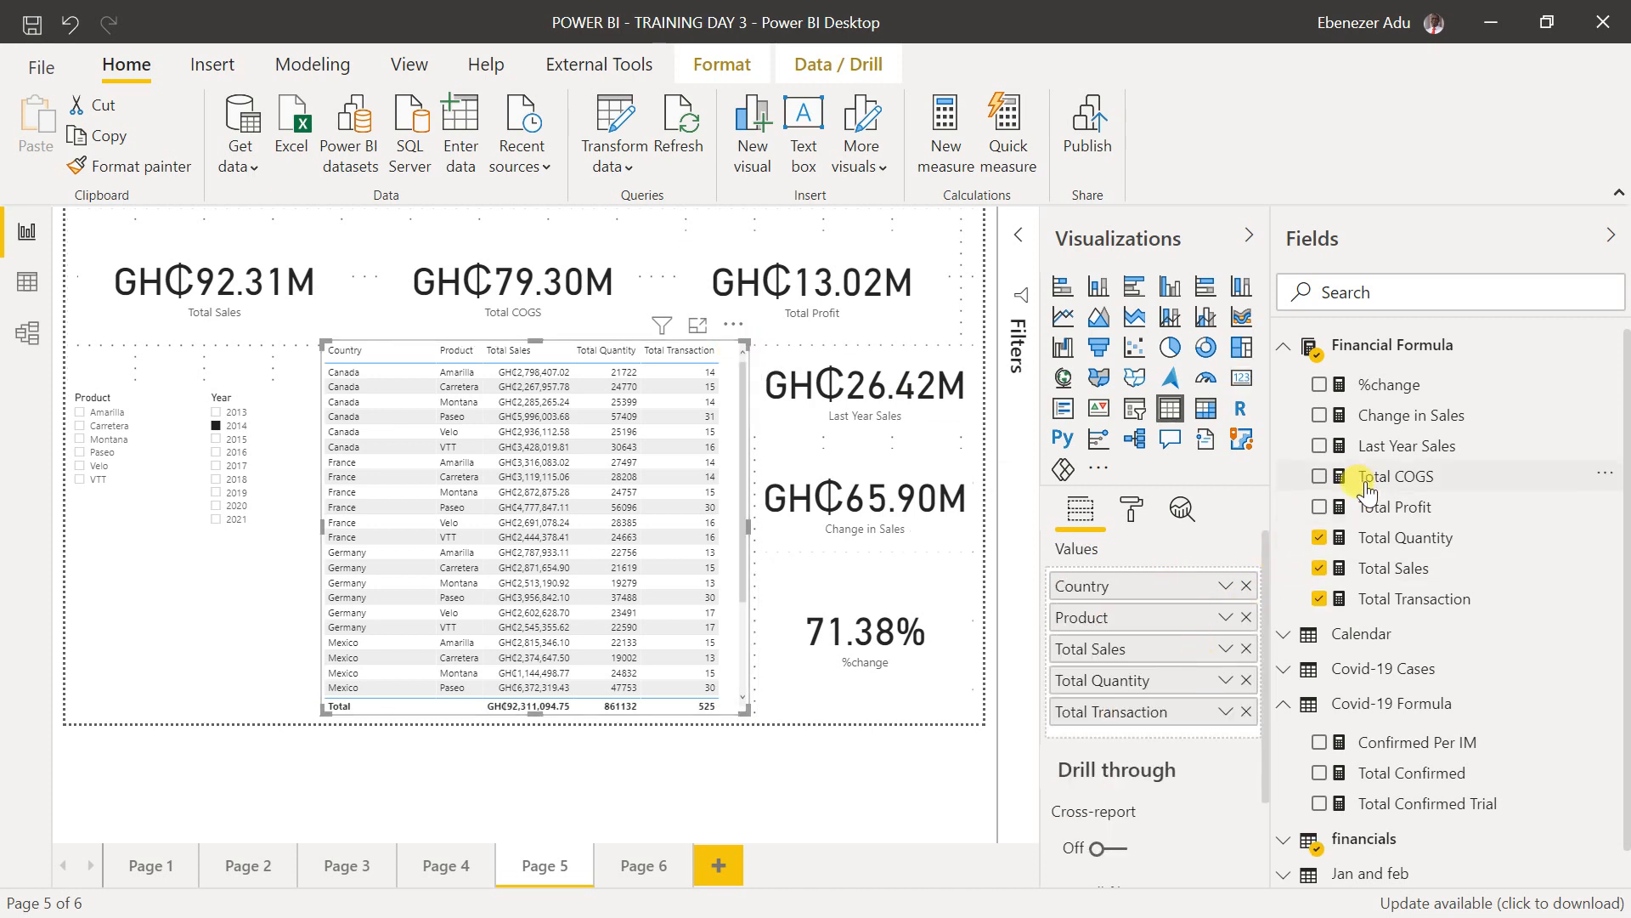
pyautogui.click(1320, 384)
pyautogui.moveTo(746, 711); pyautogui.dragTo(793, 710)
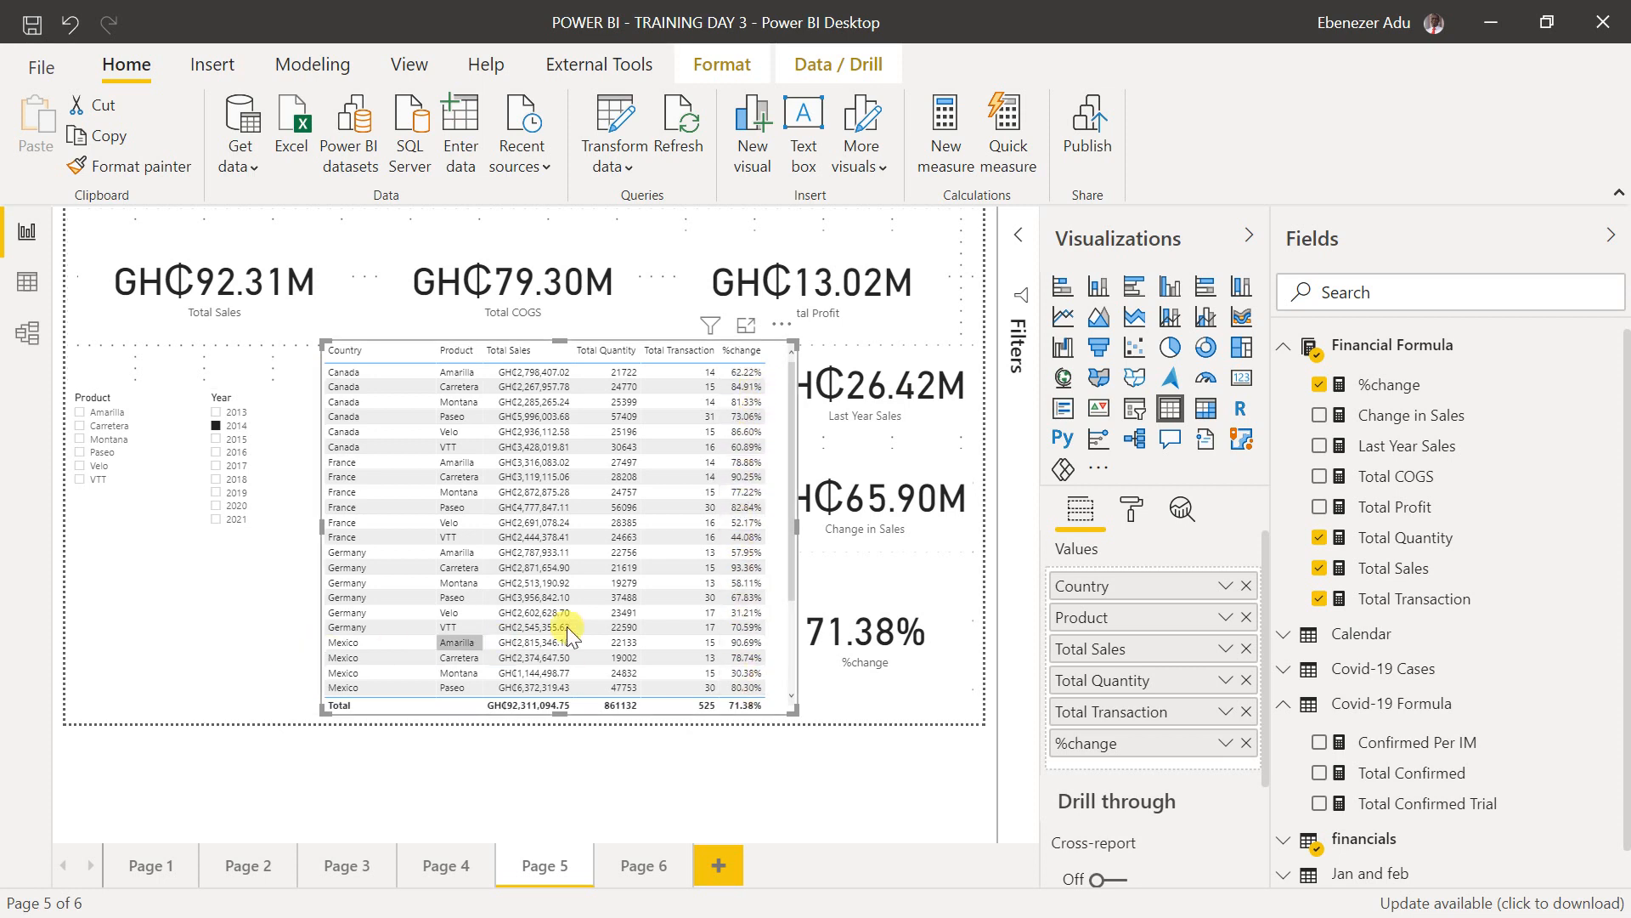
pyautogui.moveTo(792, 345); pyautogui.dragTo(778, 346)
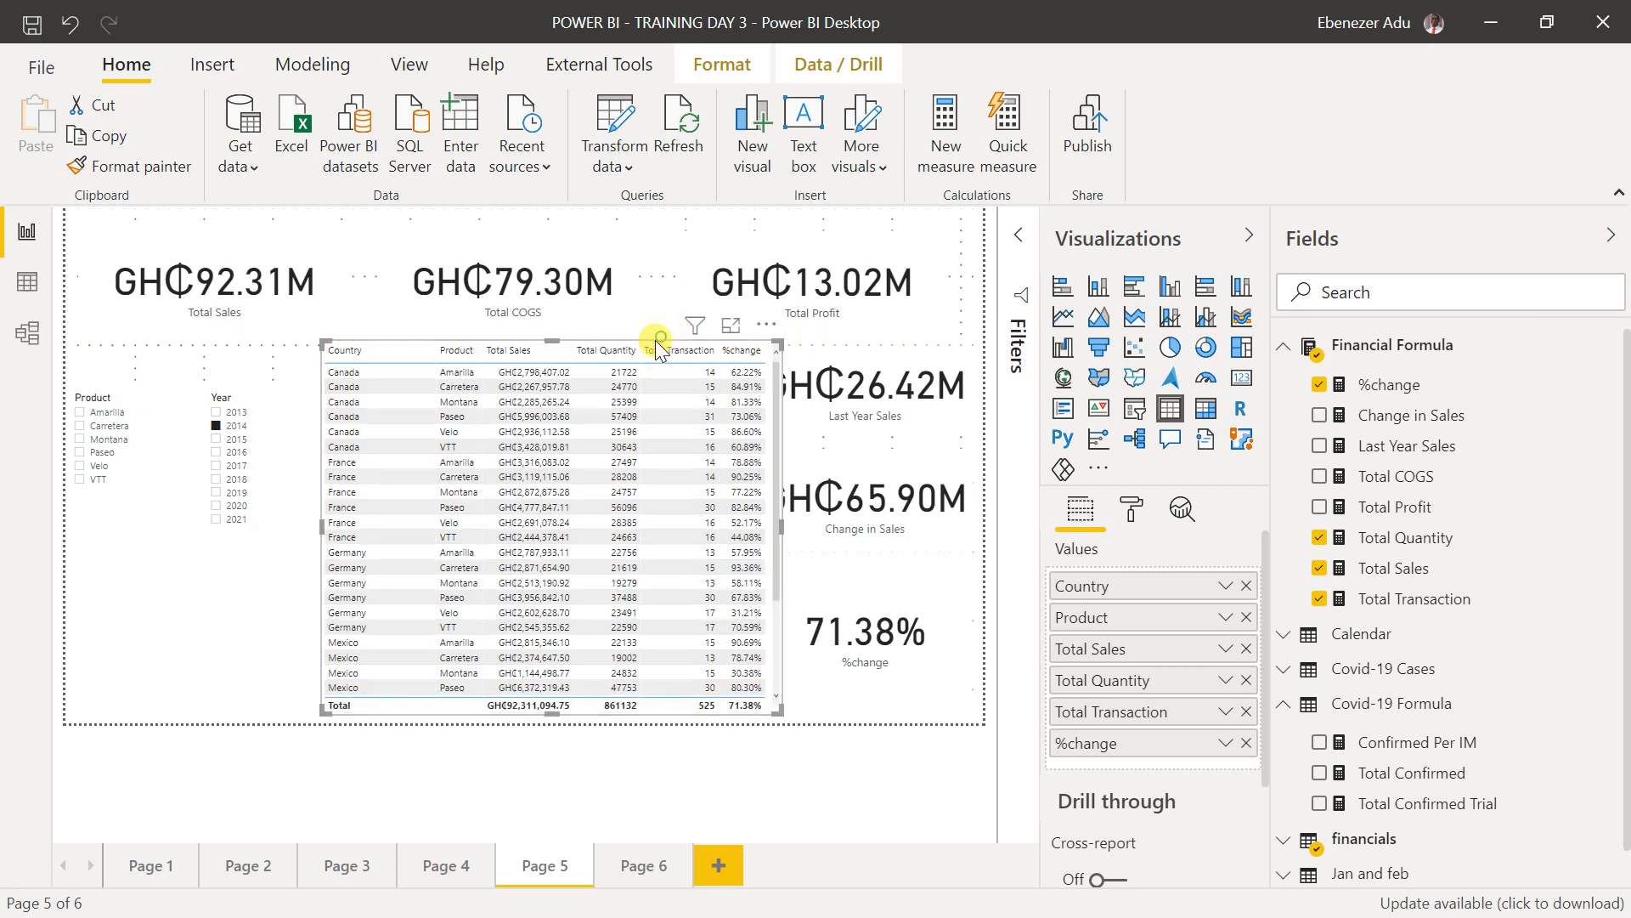
# - Move the country and product table clear of the cards and shift the Year slicer closer to the Product slicer
pyautogui.click(661, 337)
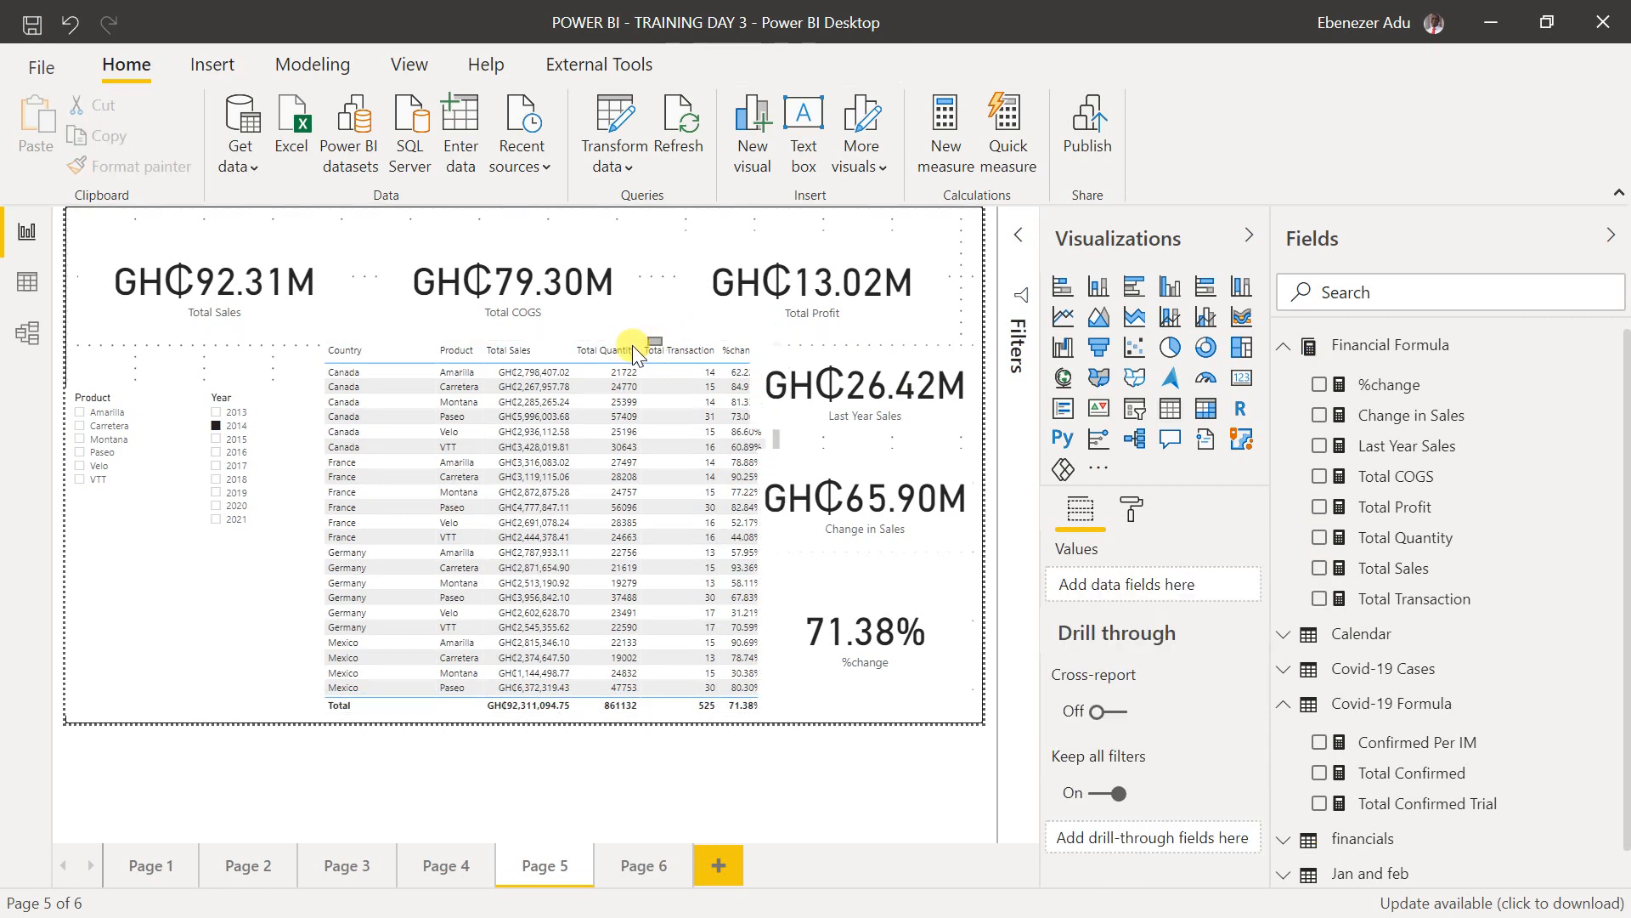
pyautogui.click(767, 340)
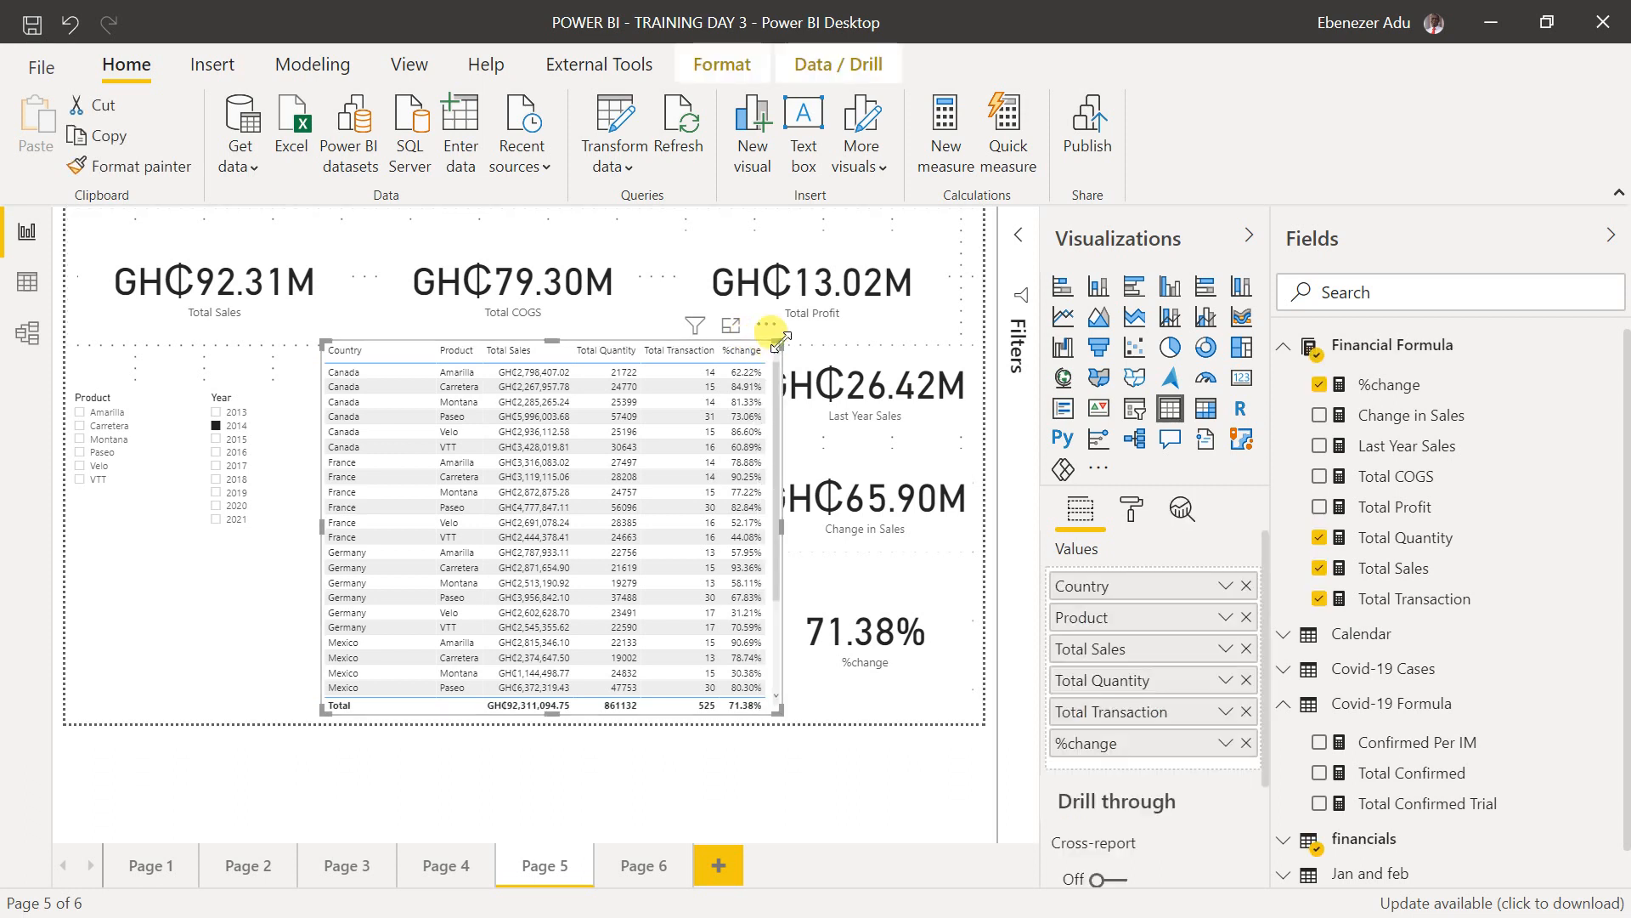
pyautogui.moveTo(779, 338); pyautogui.dragTo(791, 339)
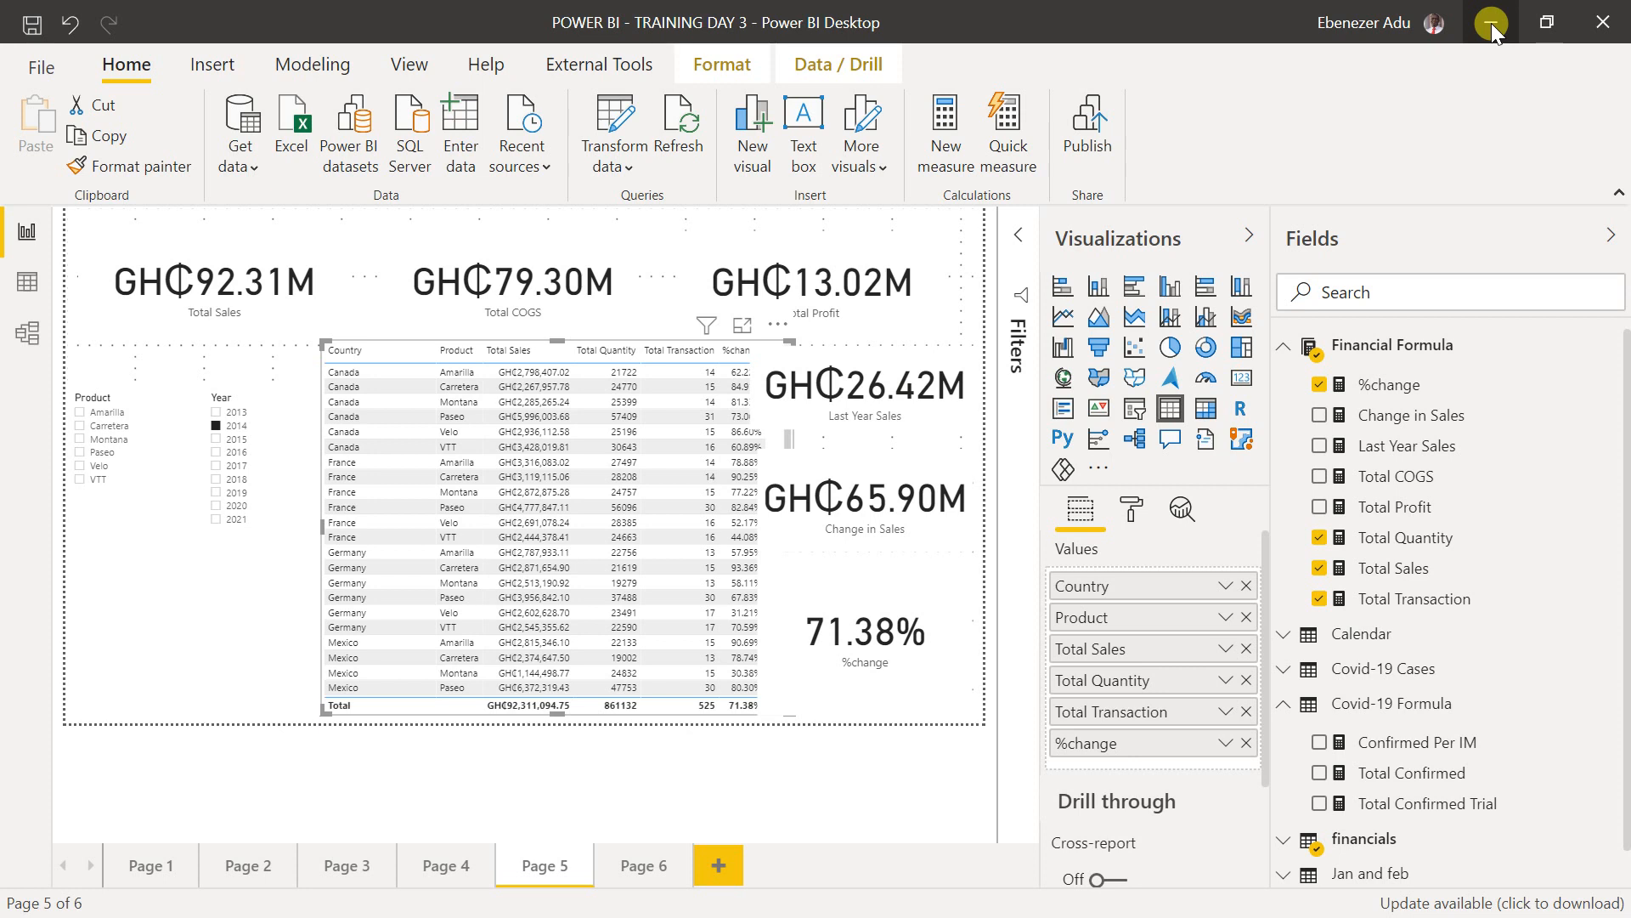
pyautogui.moveTo(785, 344); pyautogui.dragTo(775, 344)
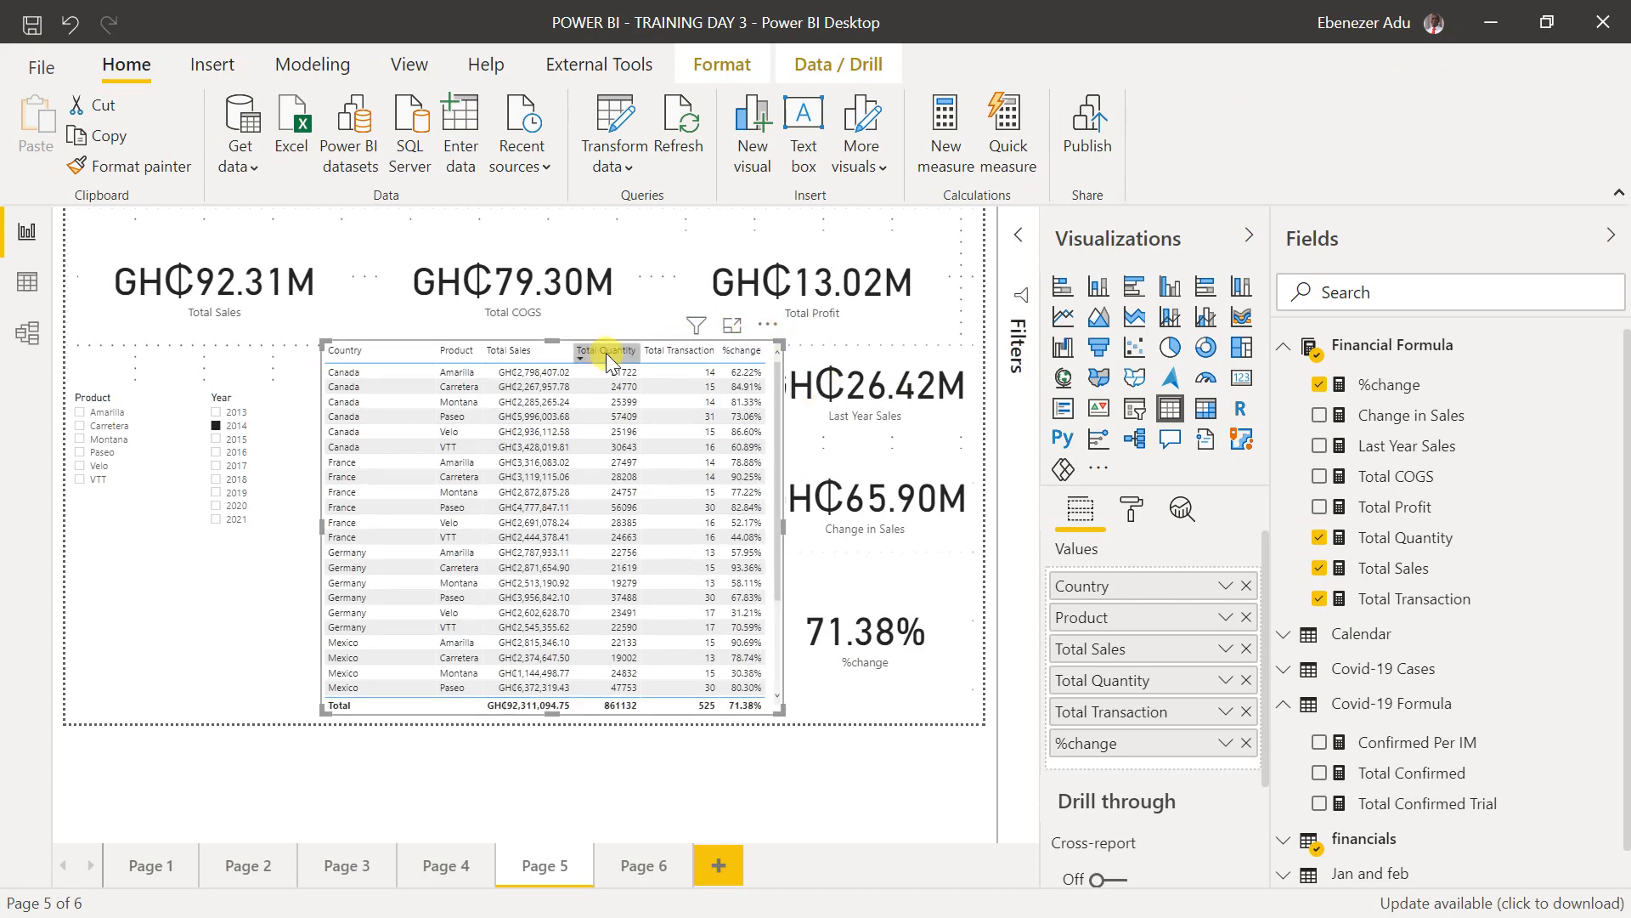
pyautogui.moveTo(609, 339); pyautogui.dragTo(575, 337)
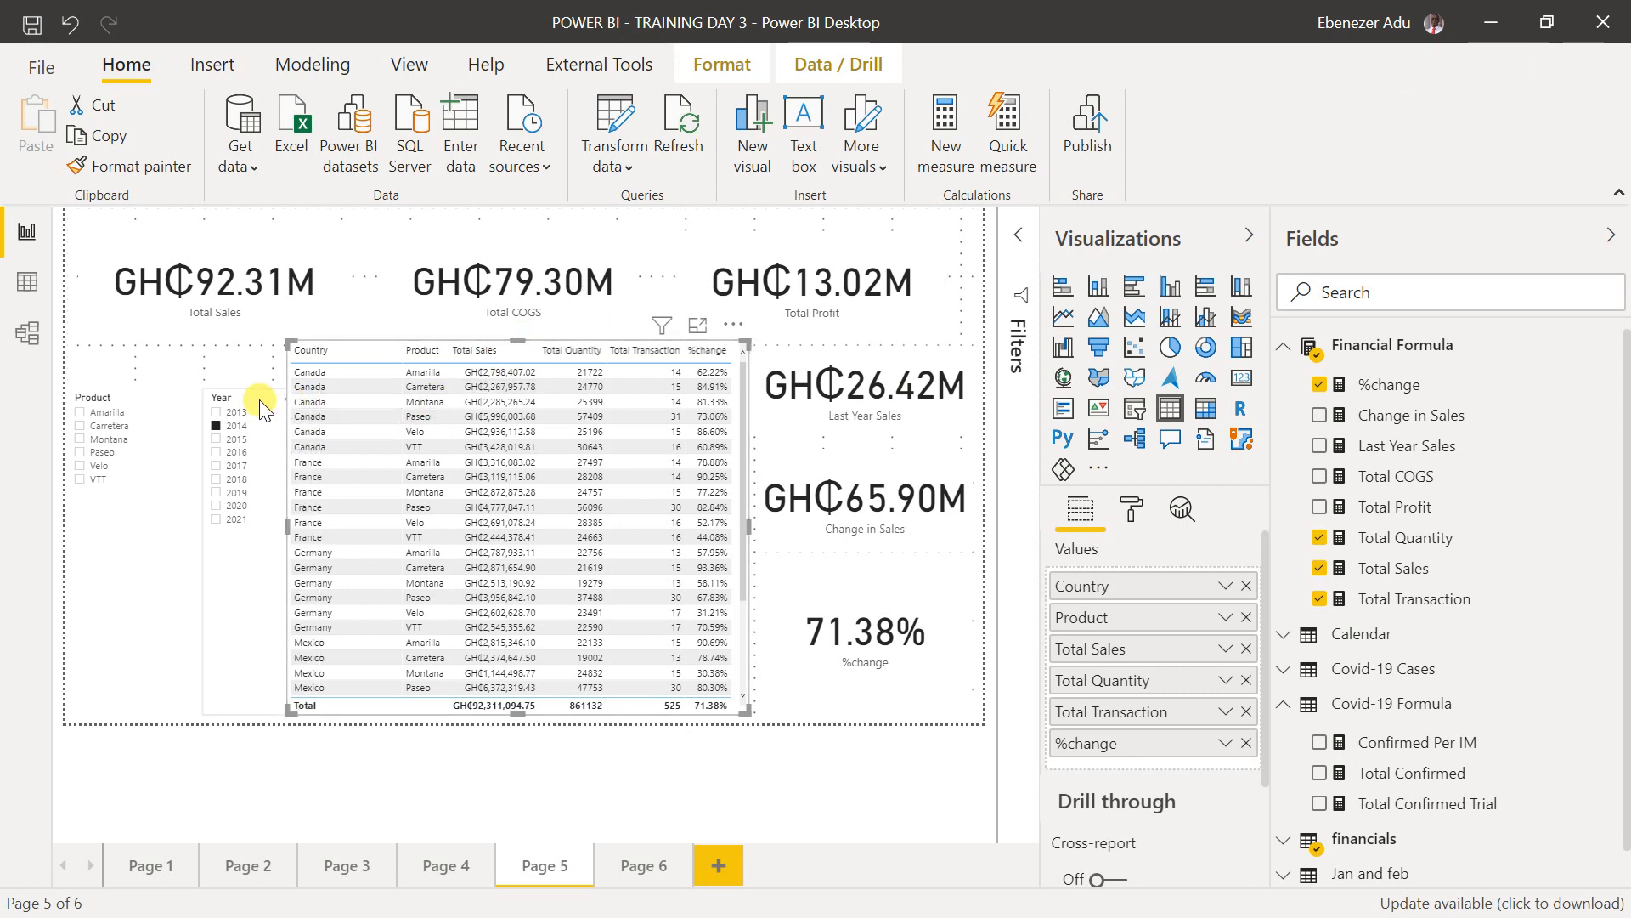
pyautogui.moveTo(239, 397); pyautogui.dragTo(193, 390)
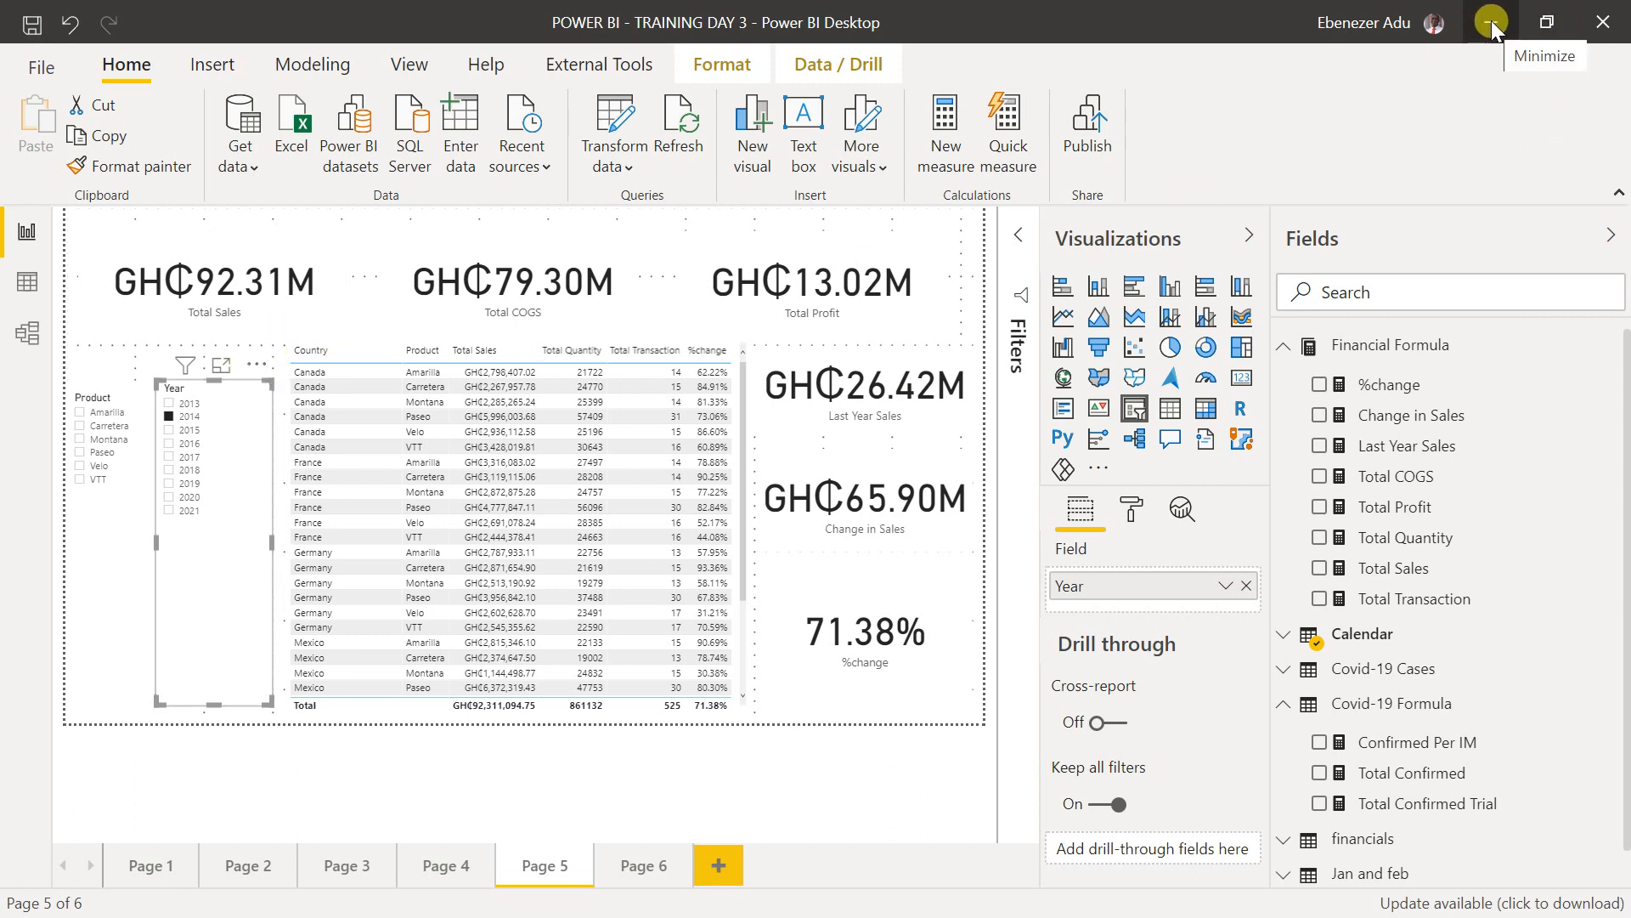
# - Save a copy of the report in Downloads under the file name POWER BI - TRAINING DAY 4
pyautogui.click(69, 58)
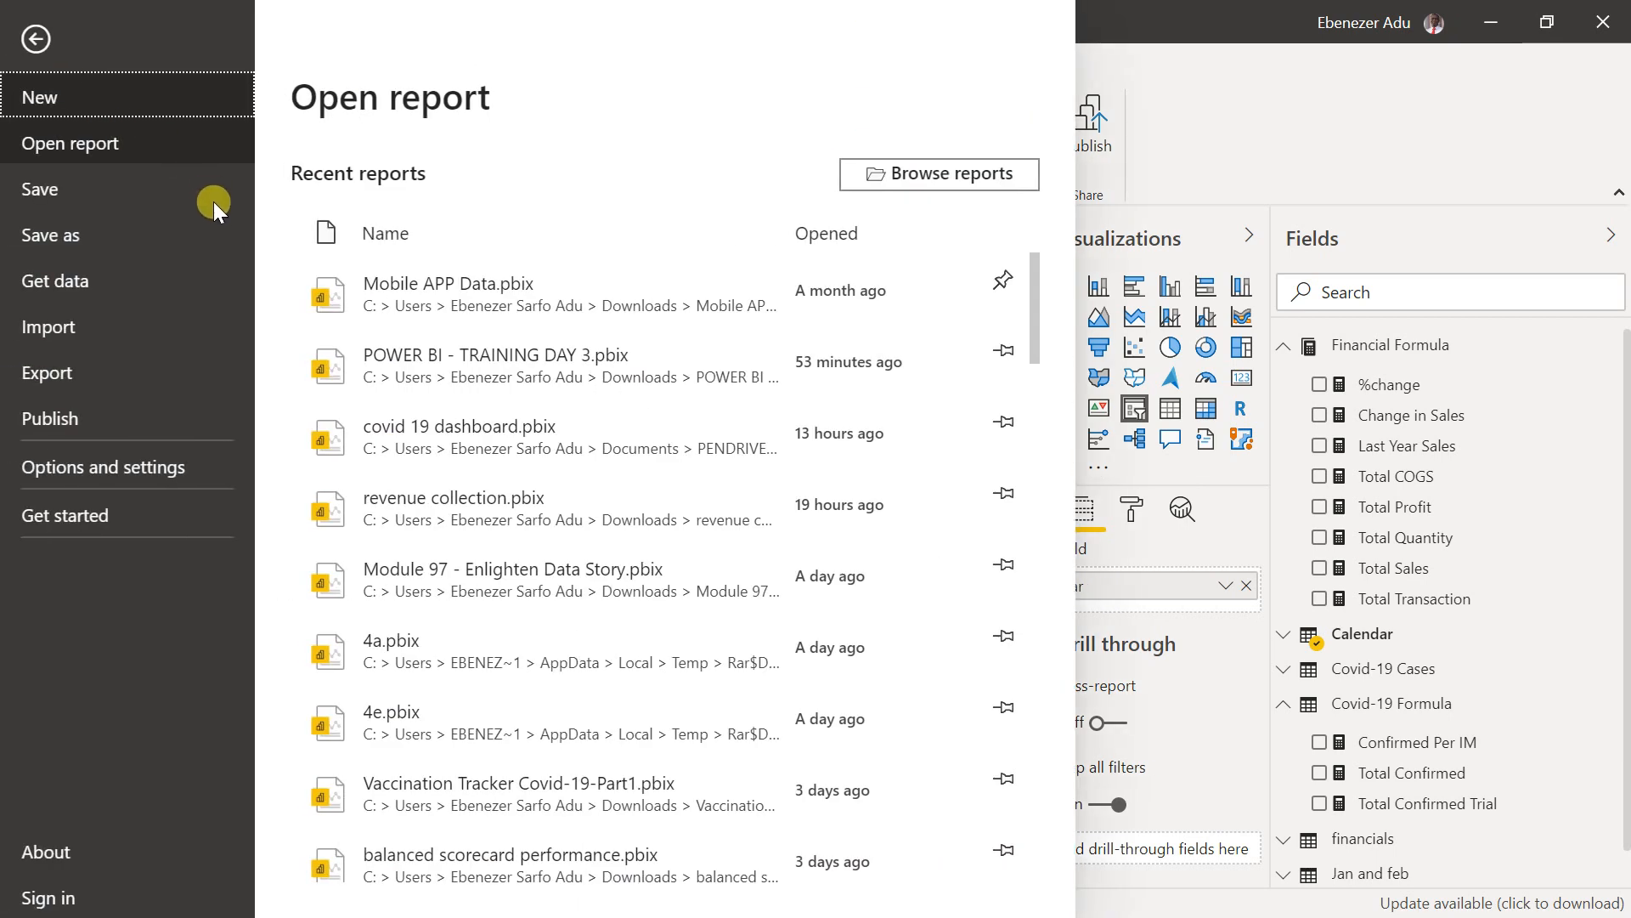
pyautogui.click(166, 232)
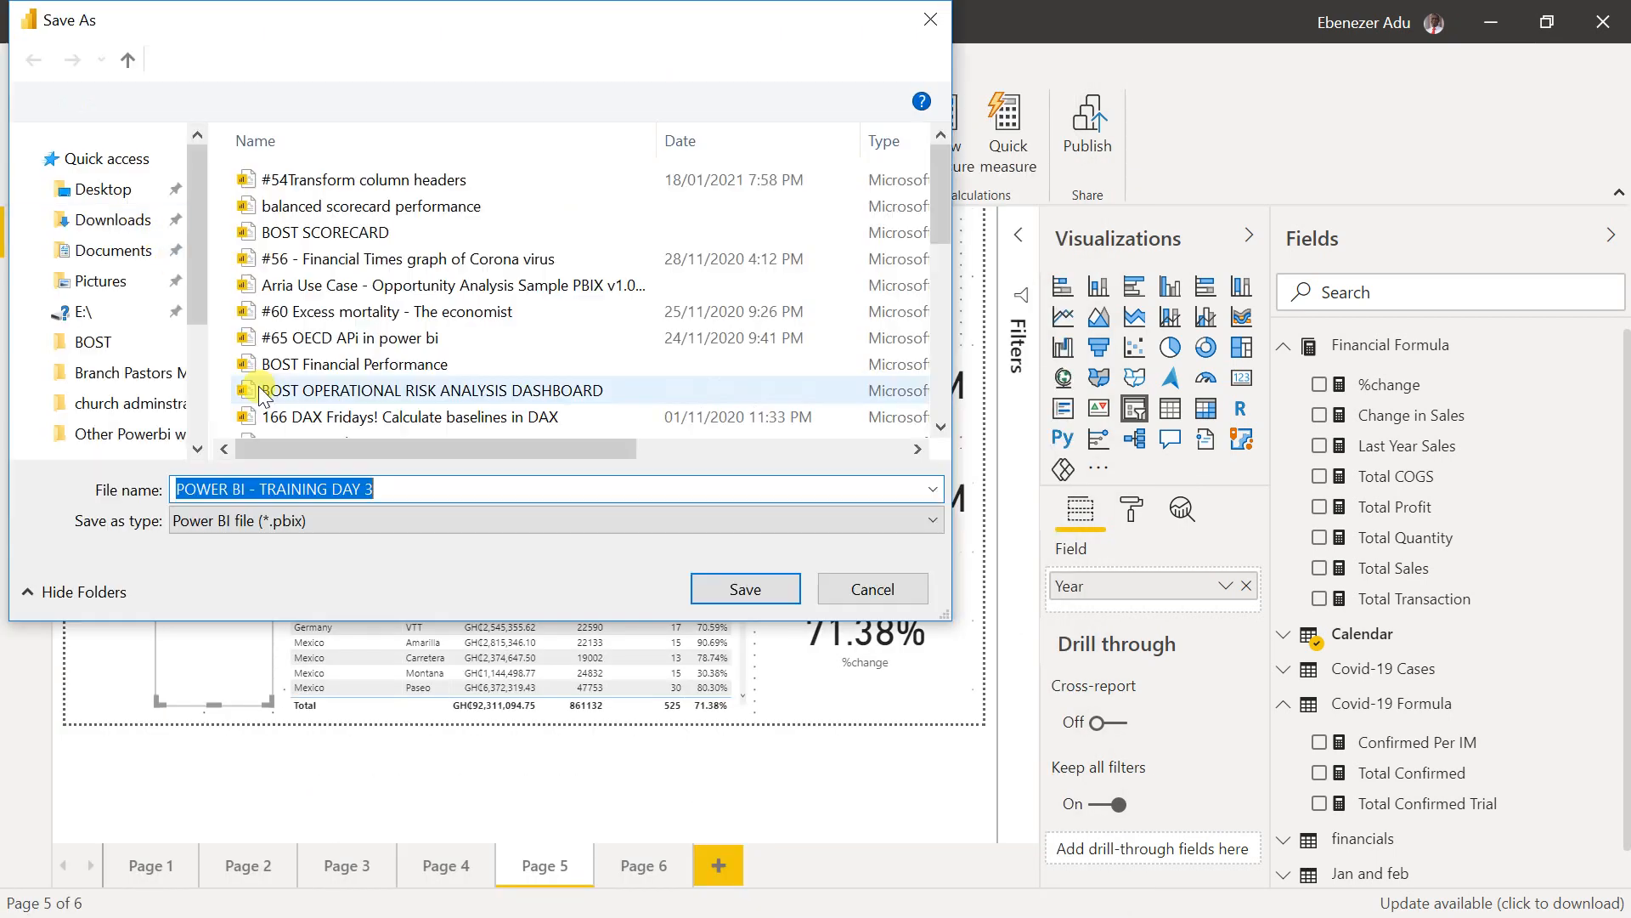
pyautogui.click(409, 490)
pyautogui.write('3')
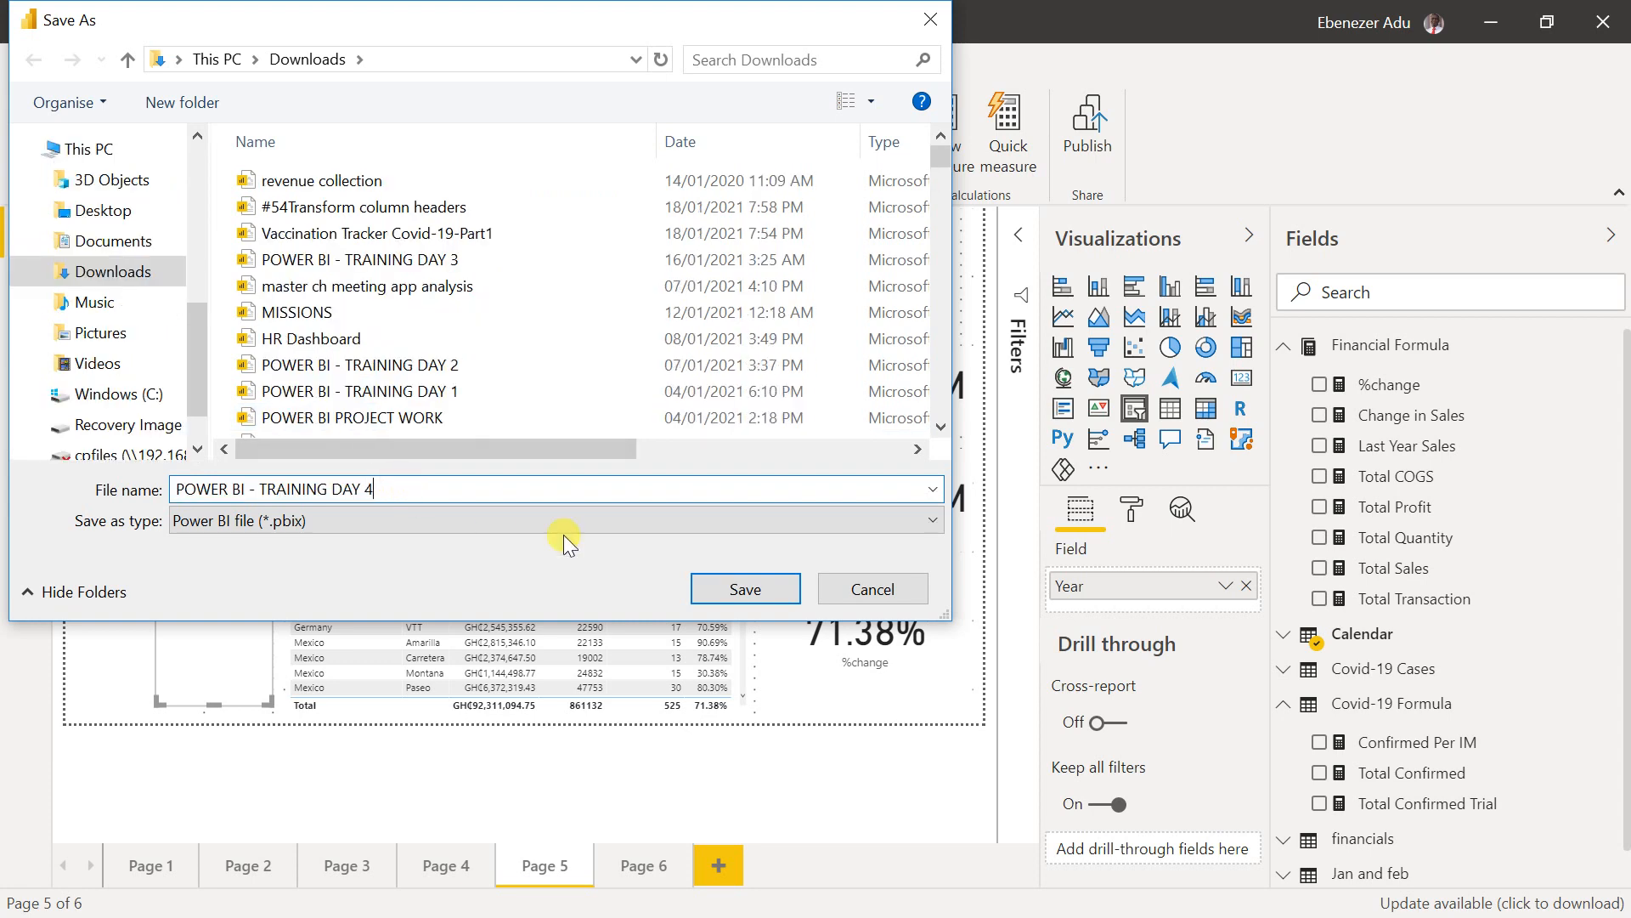
pyautogui.click(795, 586)
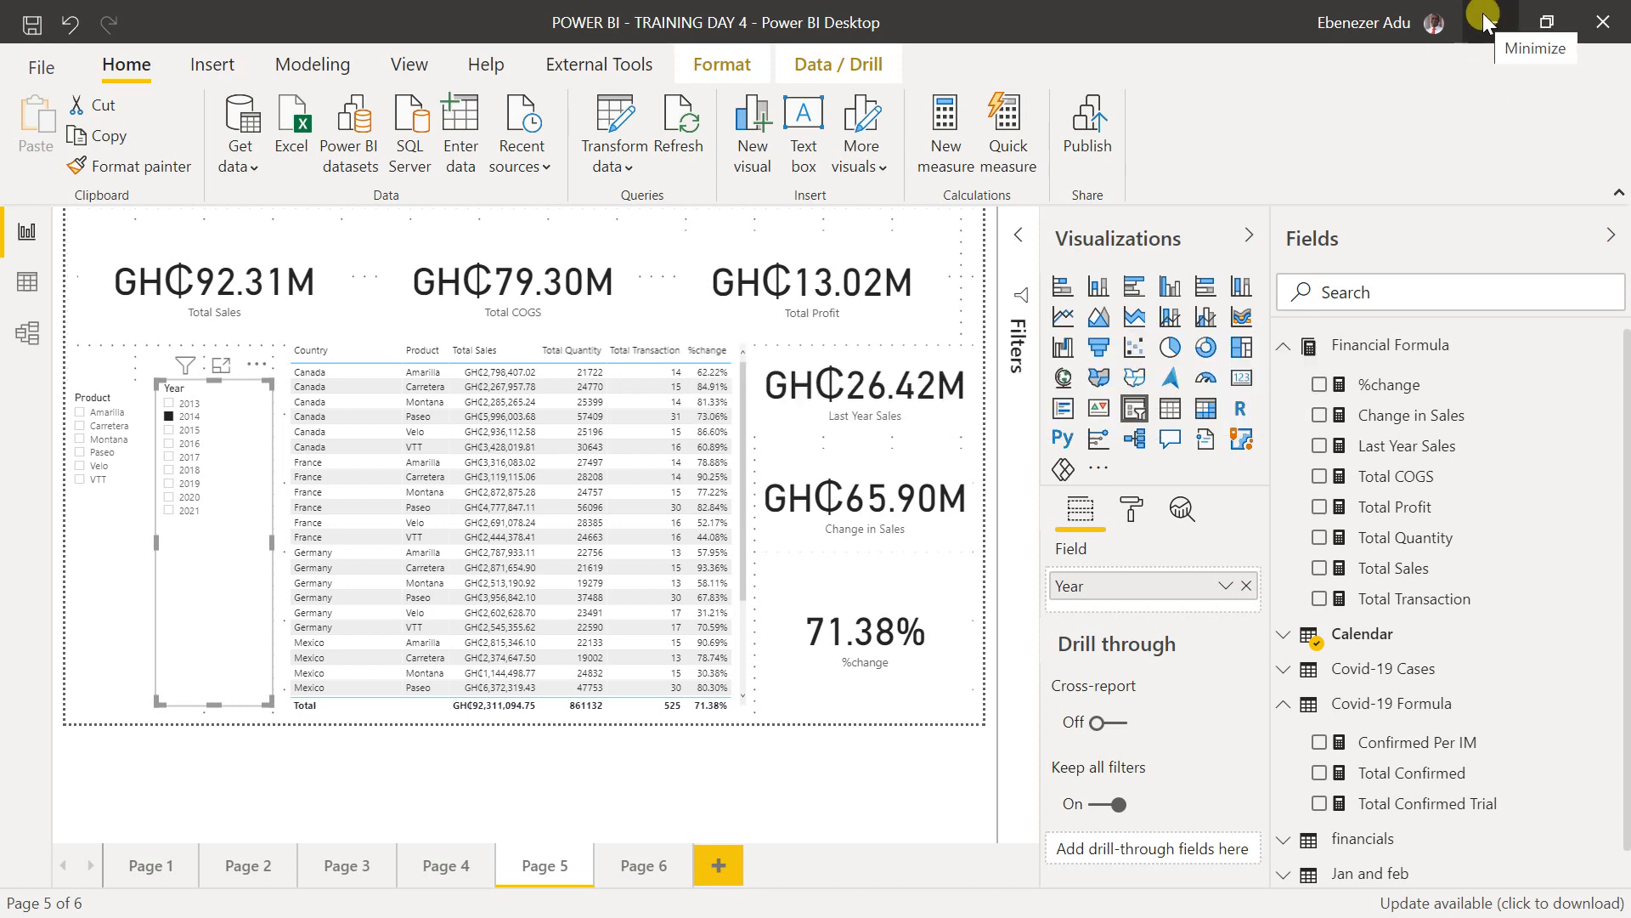
pyautogui.click(1612, 37)
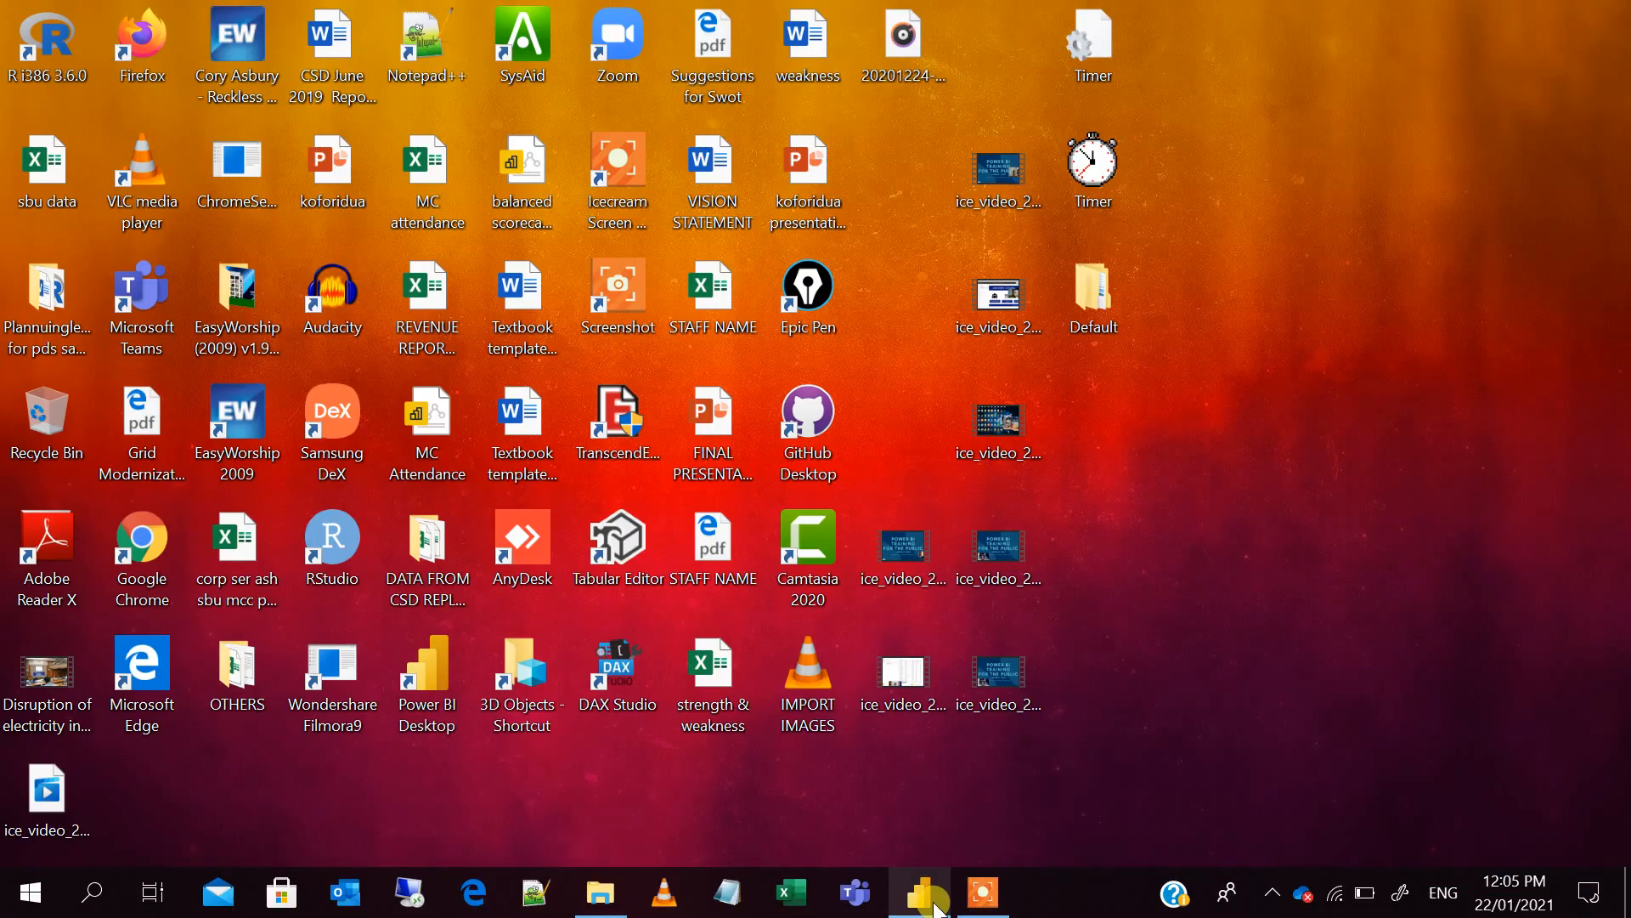
pyautogui.click(1004, 889)
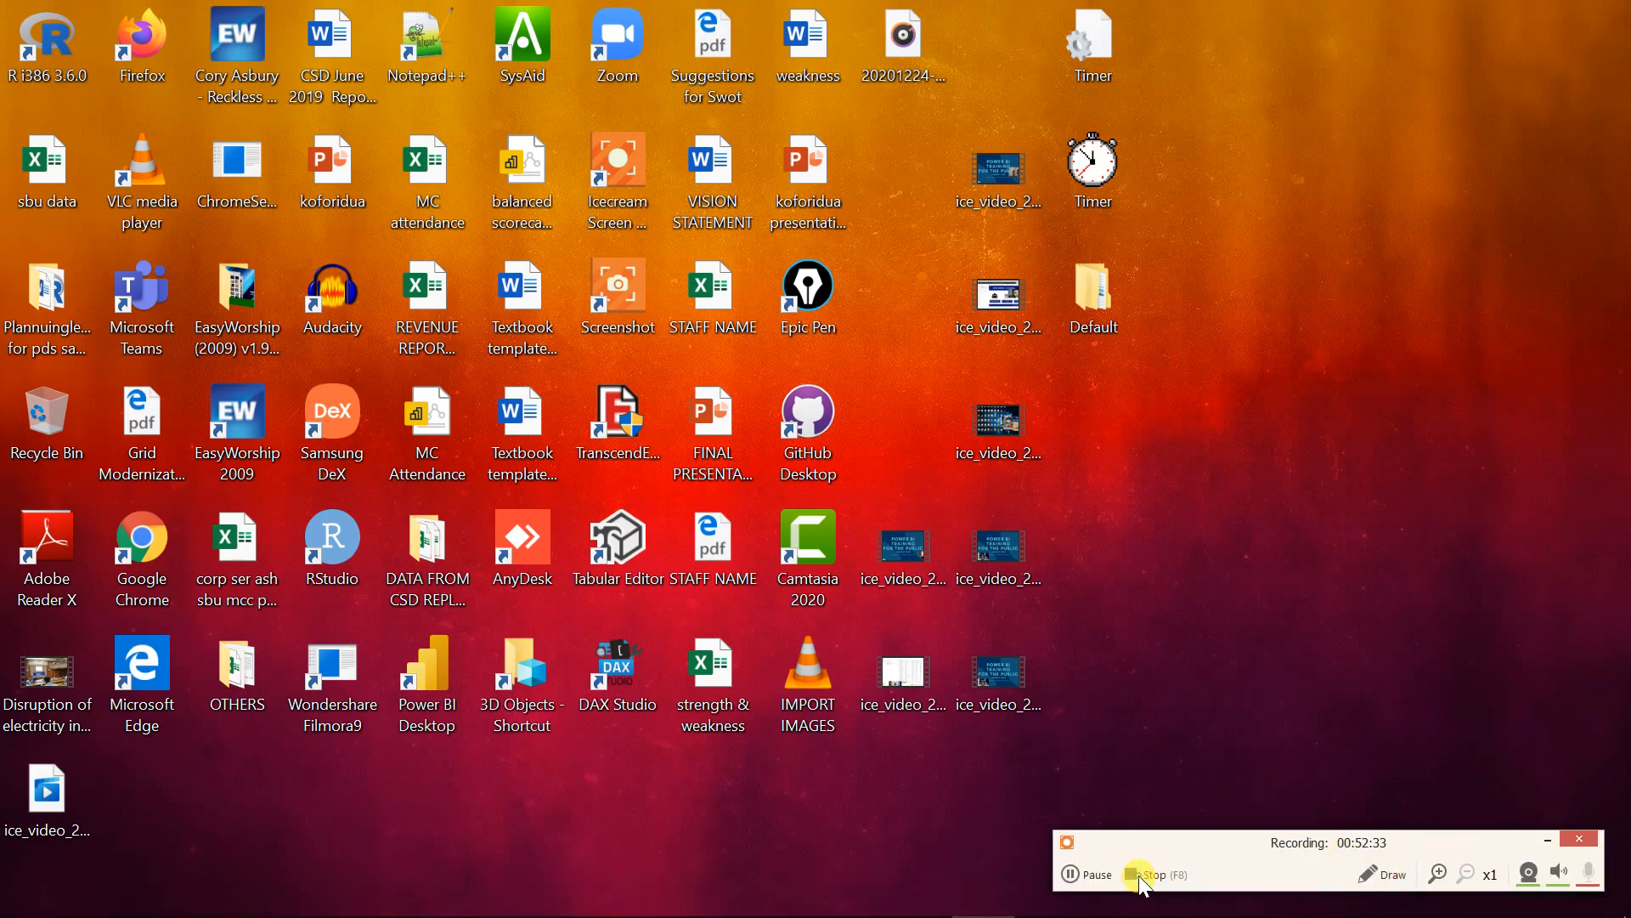